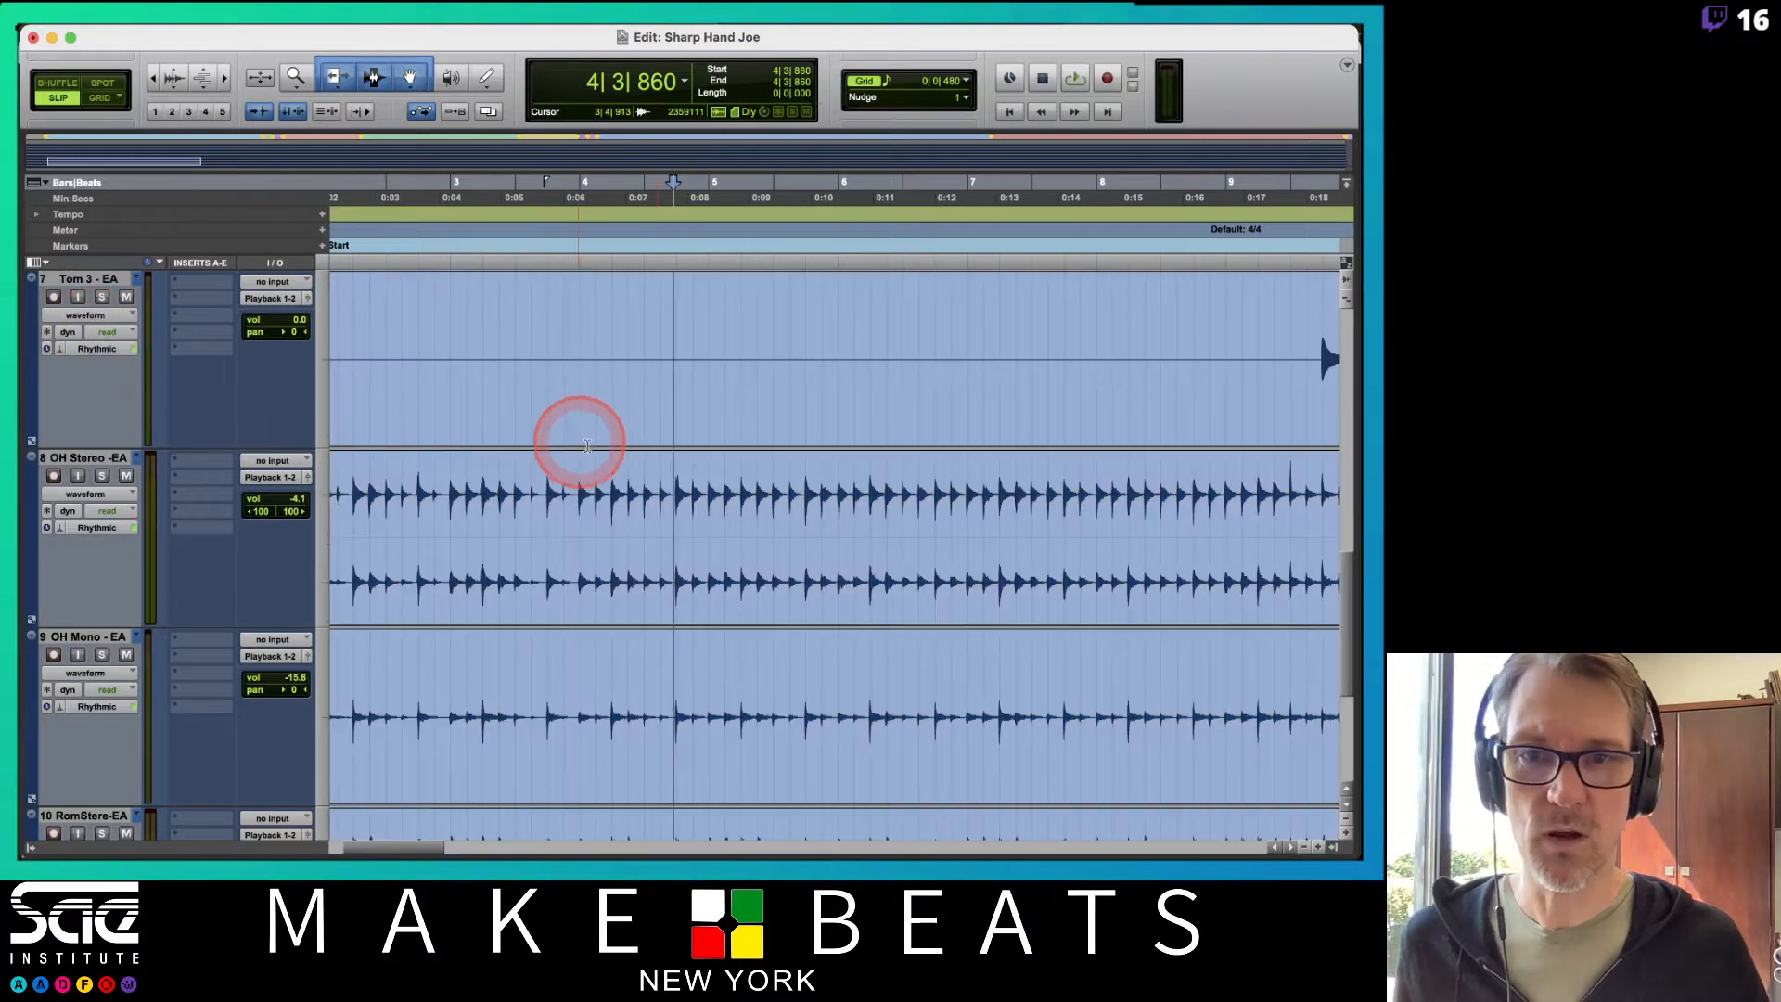
Set all track heights to small, return to the session start and zoom the timeline out to about 16 bars
click(327, 375)
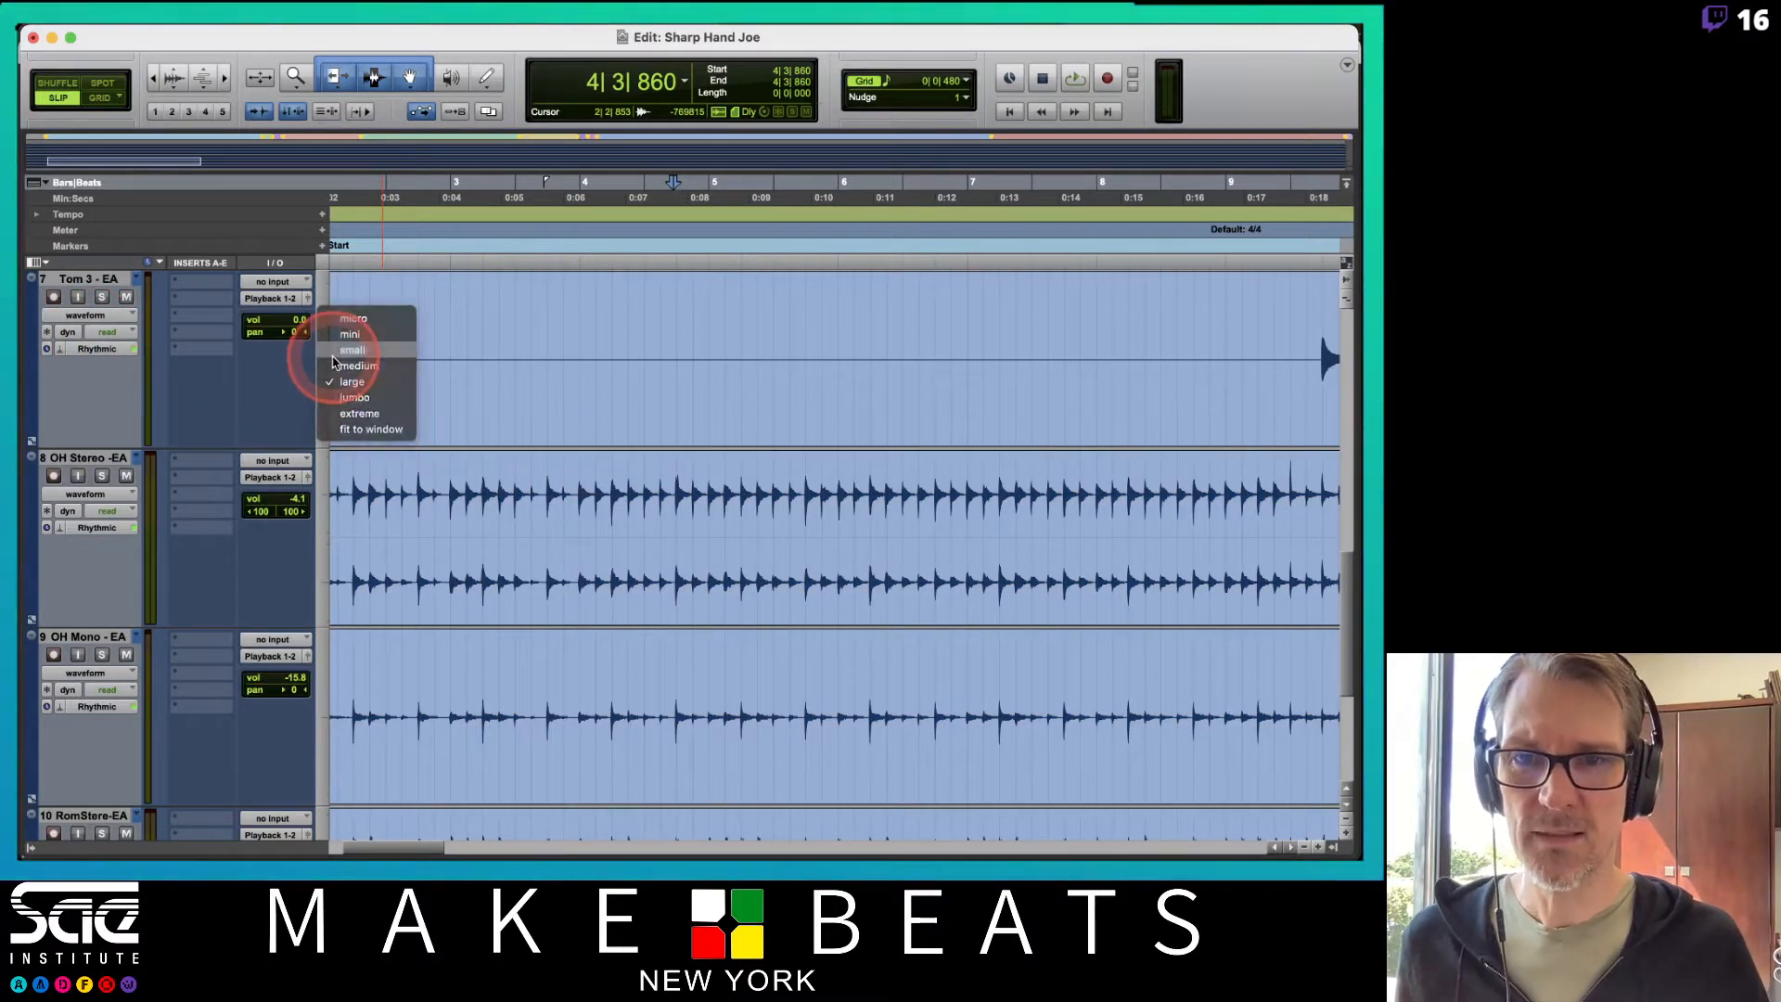
click(349, 352)
key(Return)
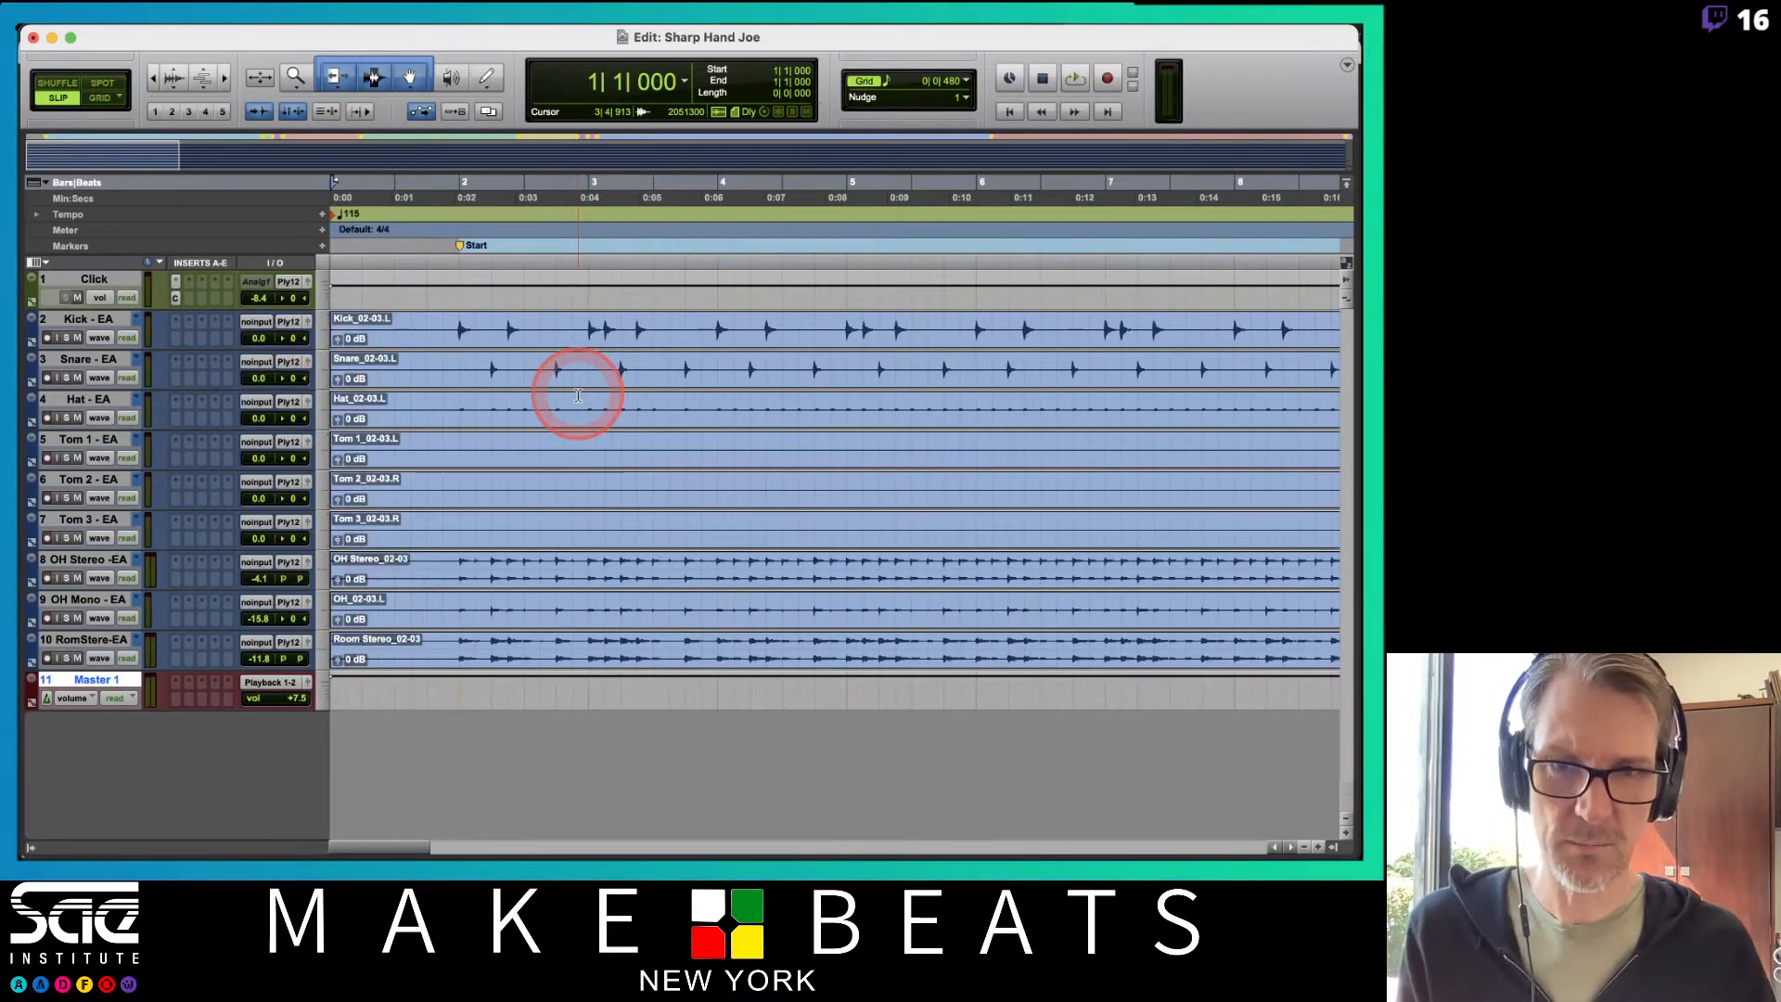
key(super+bracketleft)
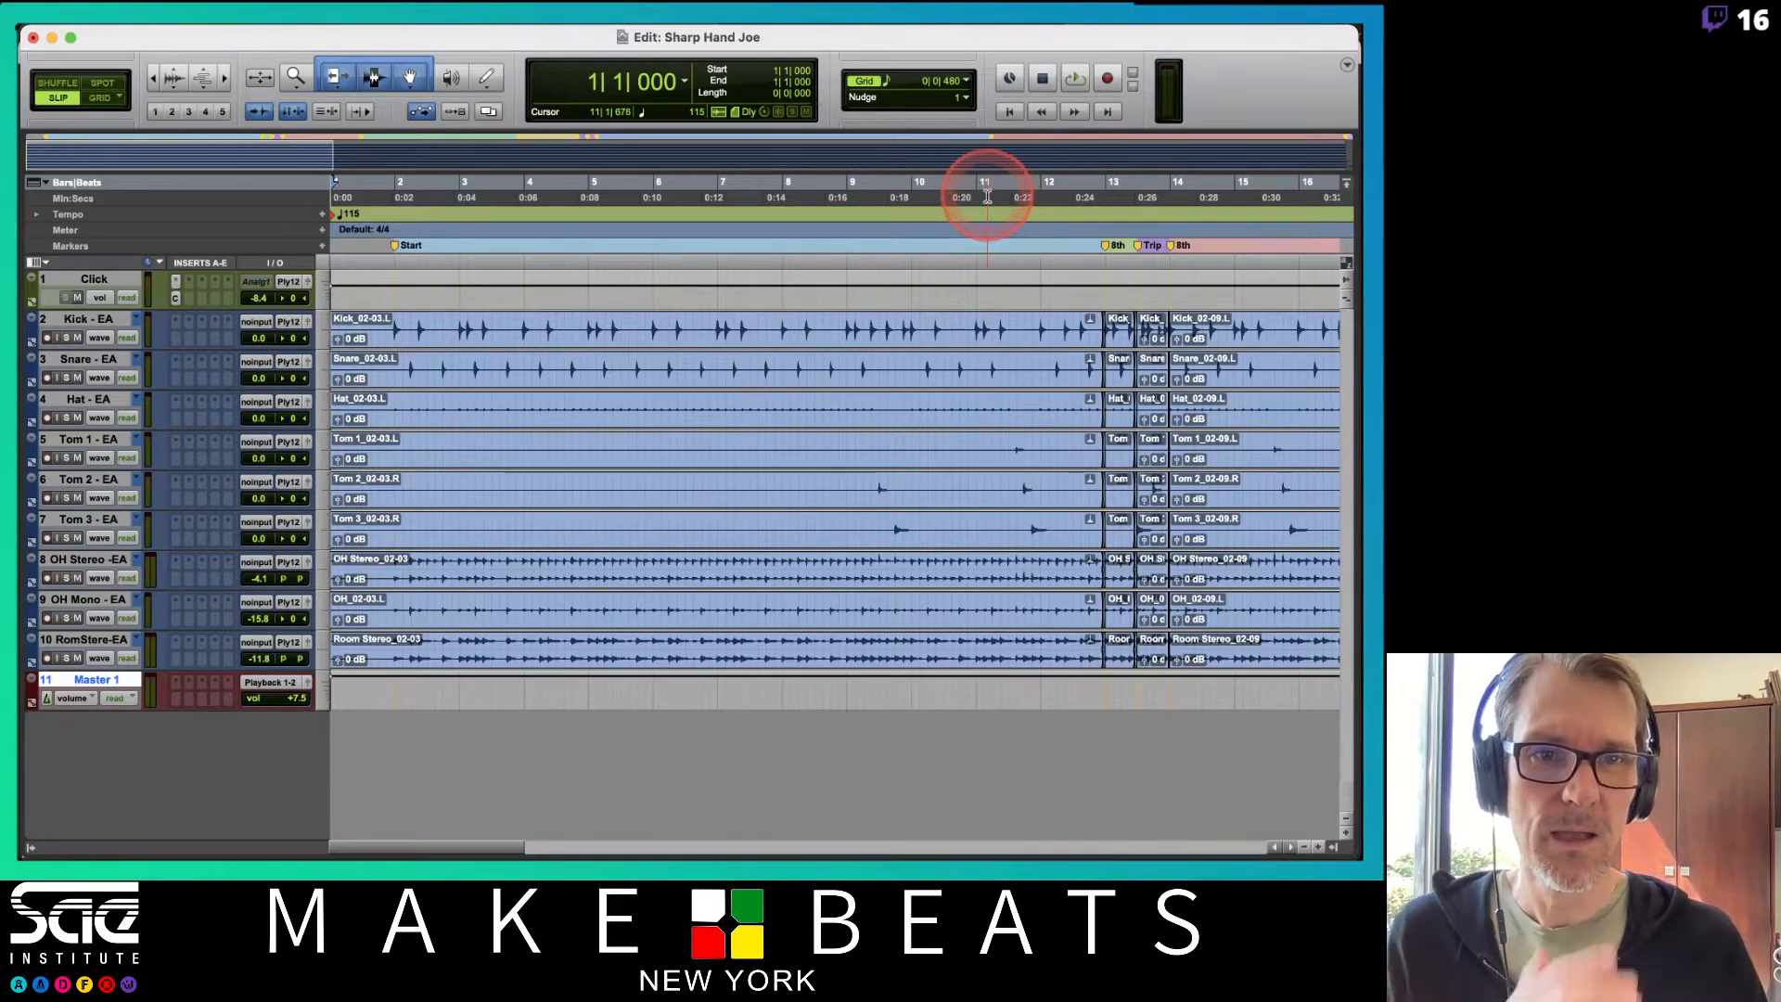
Set the grid value to 1 bar, select bars 10 to 14 on all tracks and play the selection
drag(979, 196, 1169, 201)
click(965, 81)
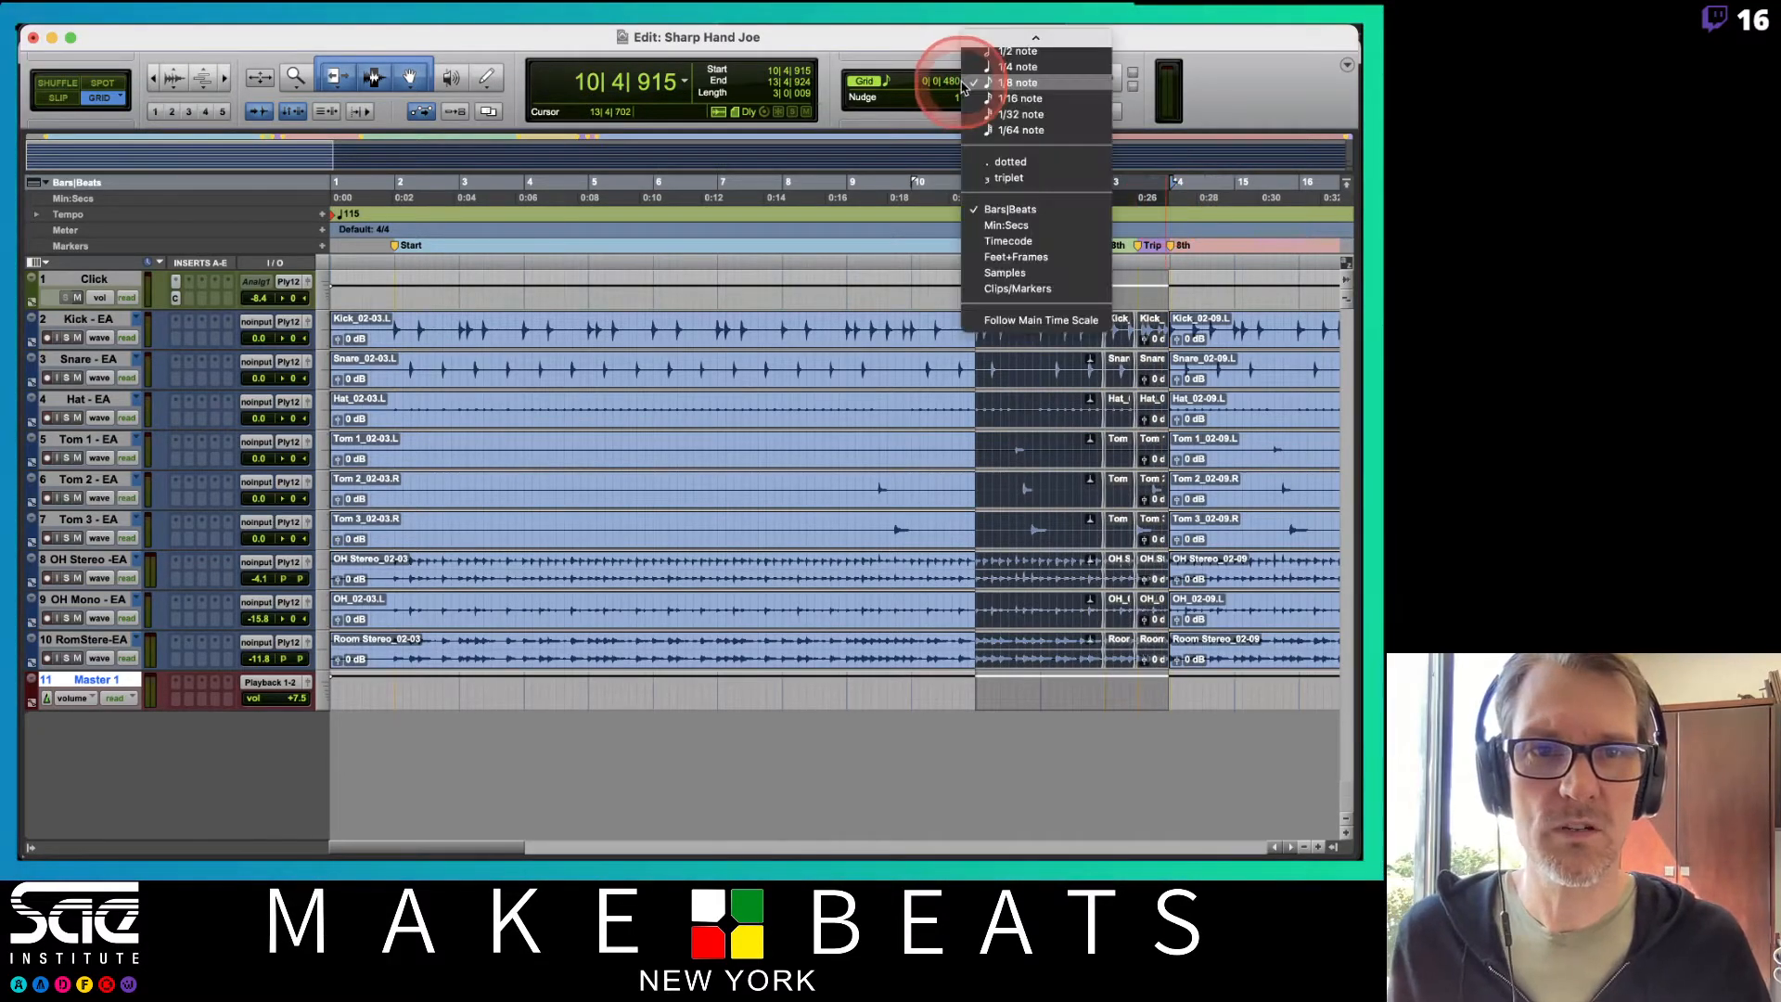
click(1009, 40)
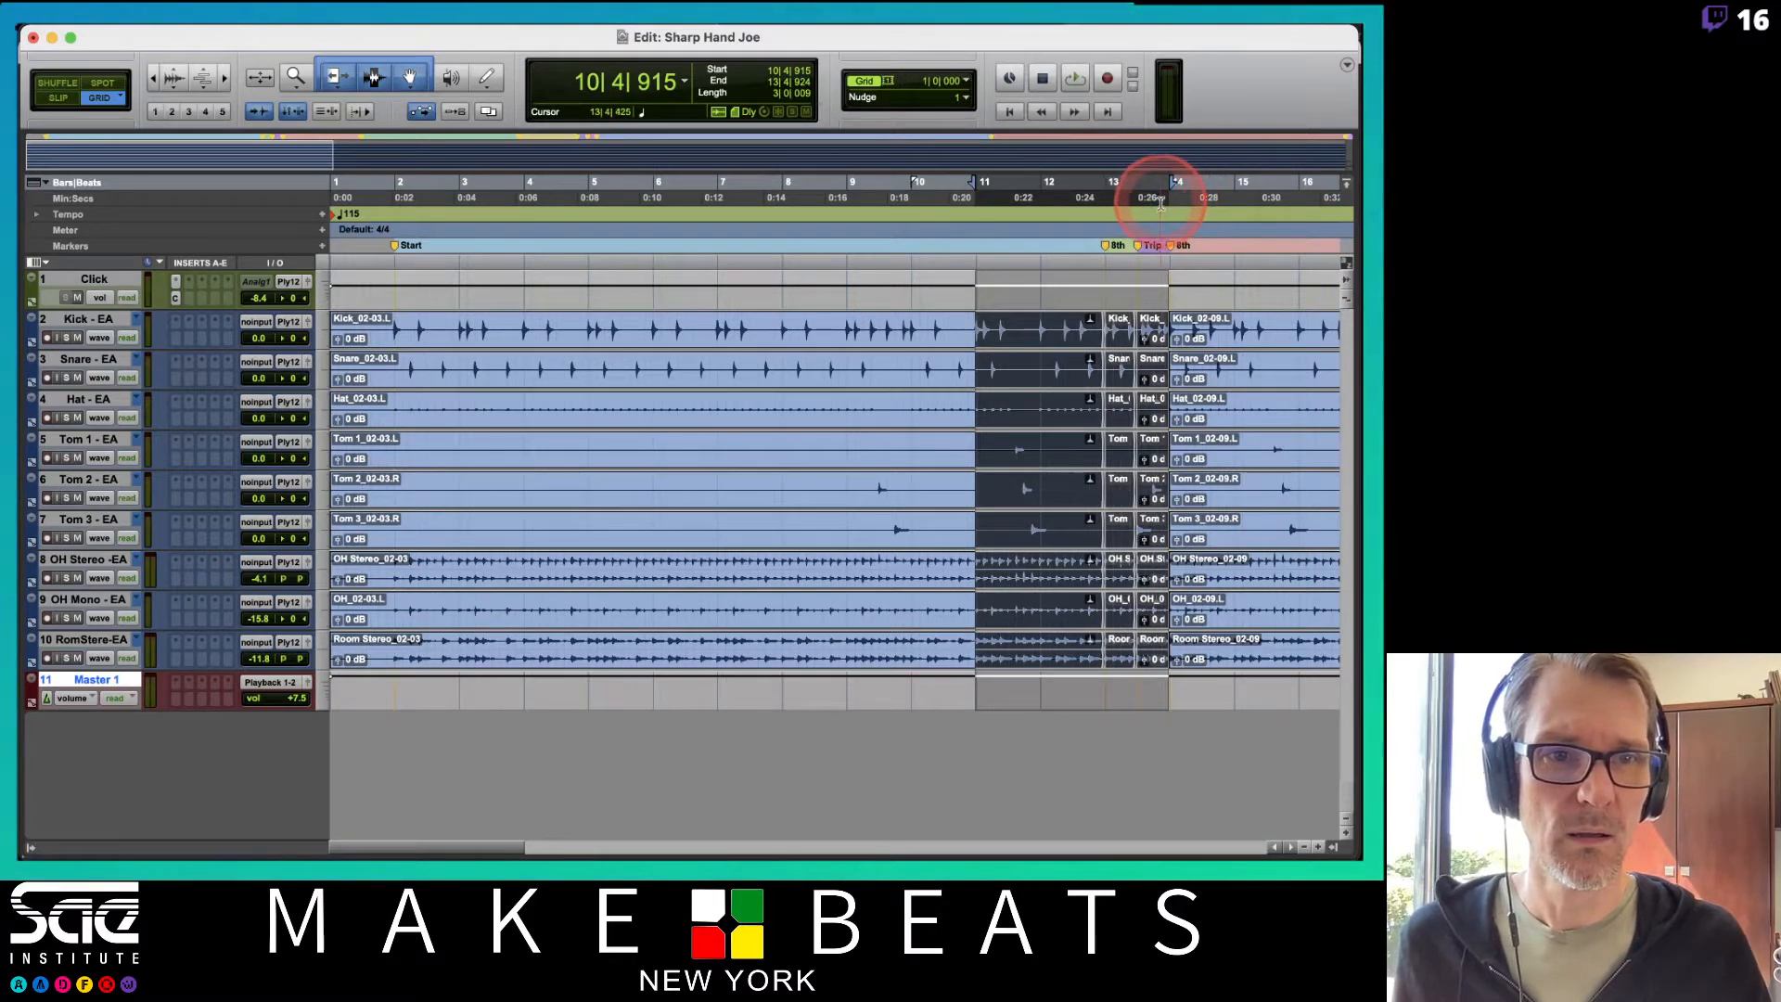
click(1168, 199)
drag(1167, 199, 926, 202)
key(space)
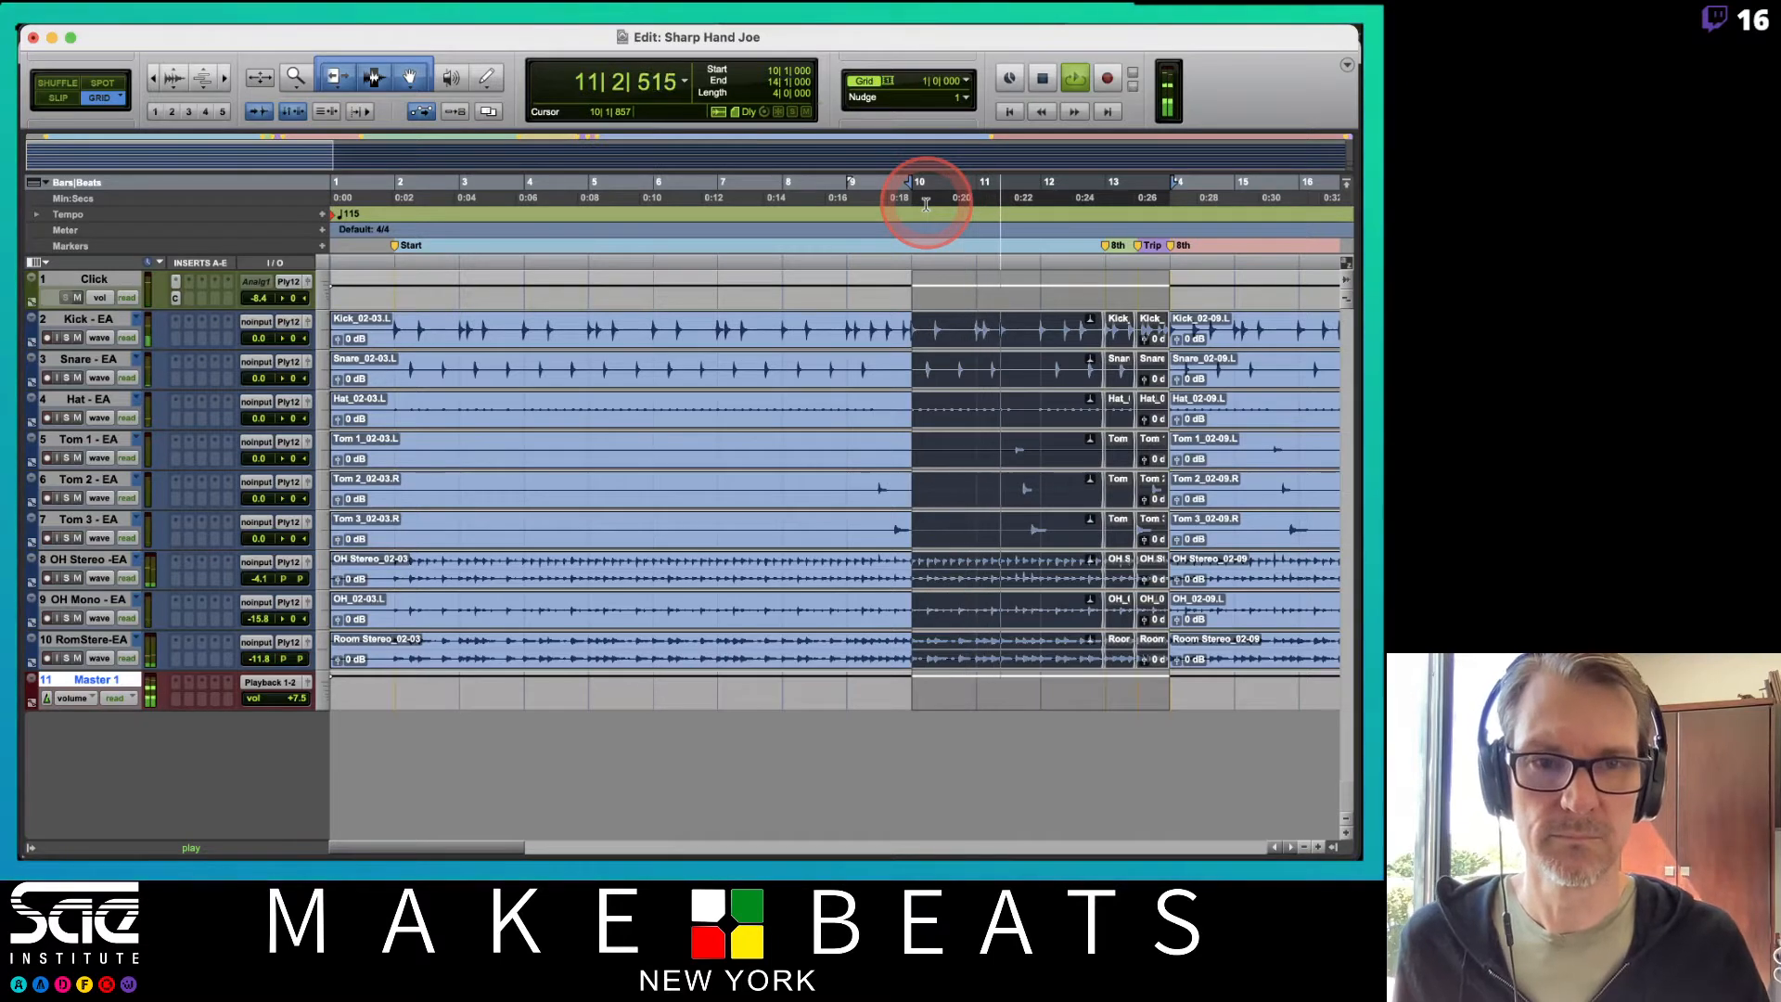
Mute the Click track while the drum loop plays, and stop playback
click(77, 297)
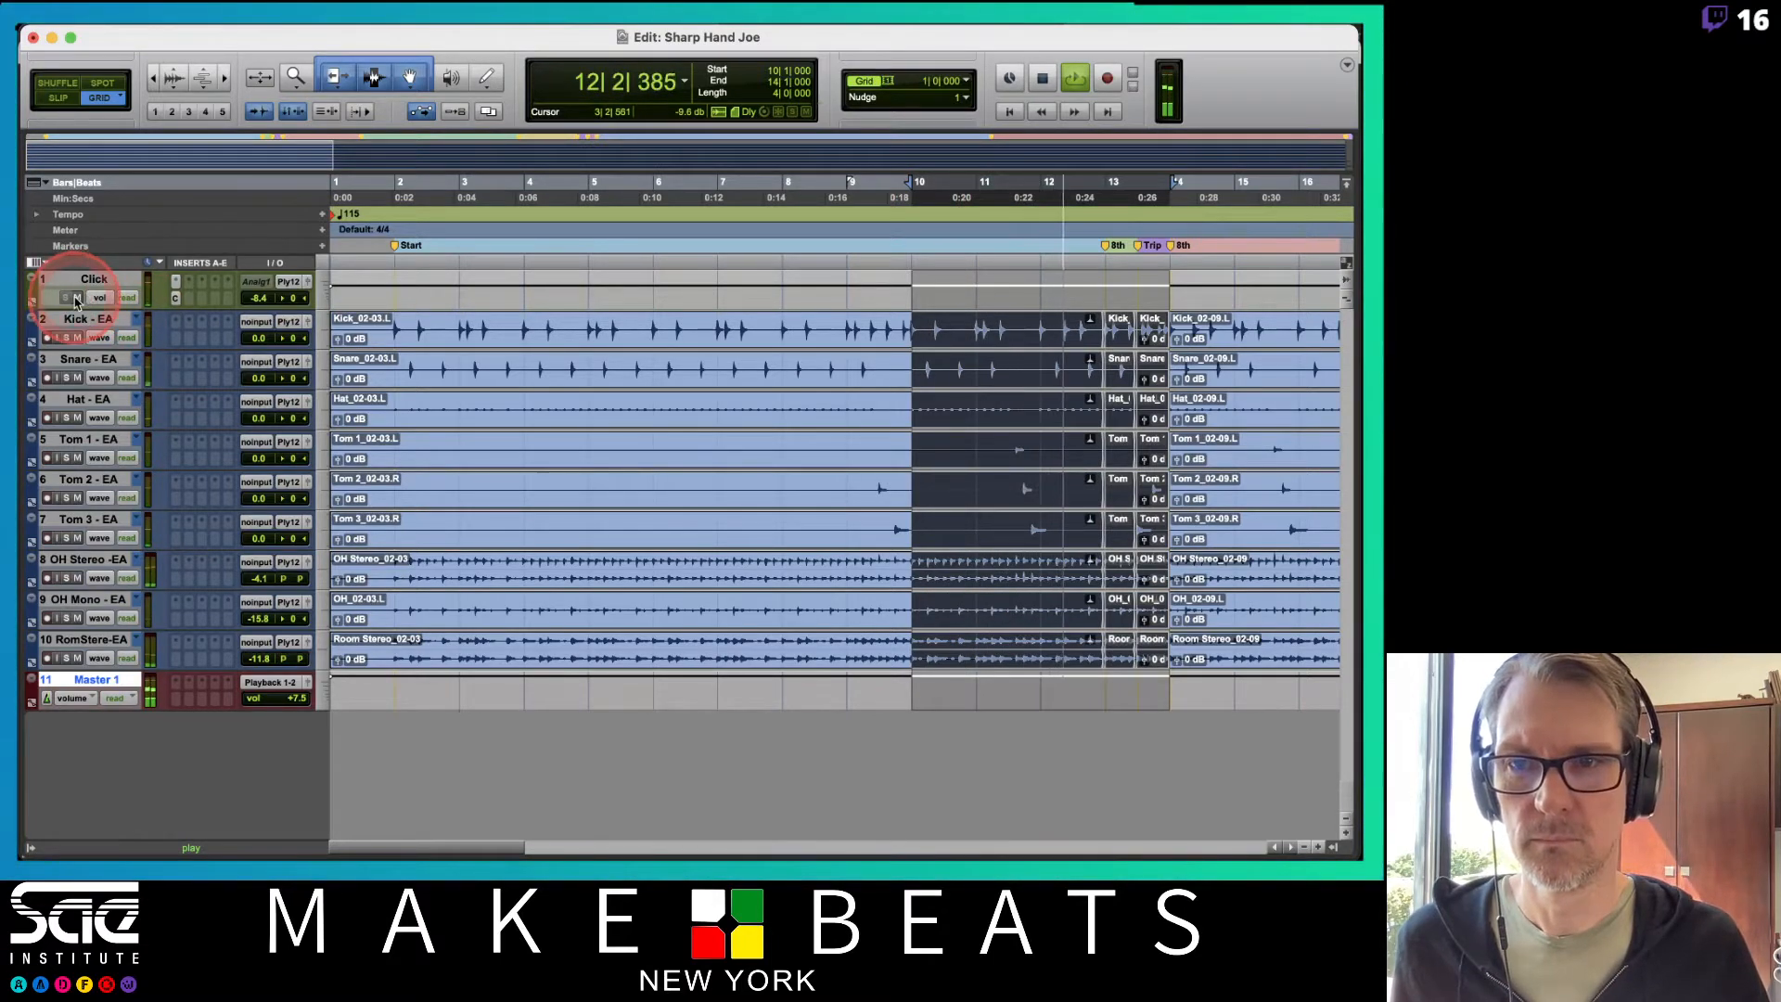
click(419, 710)
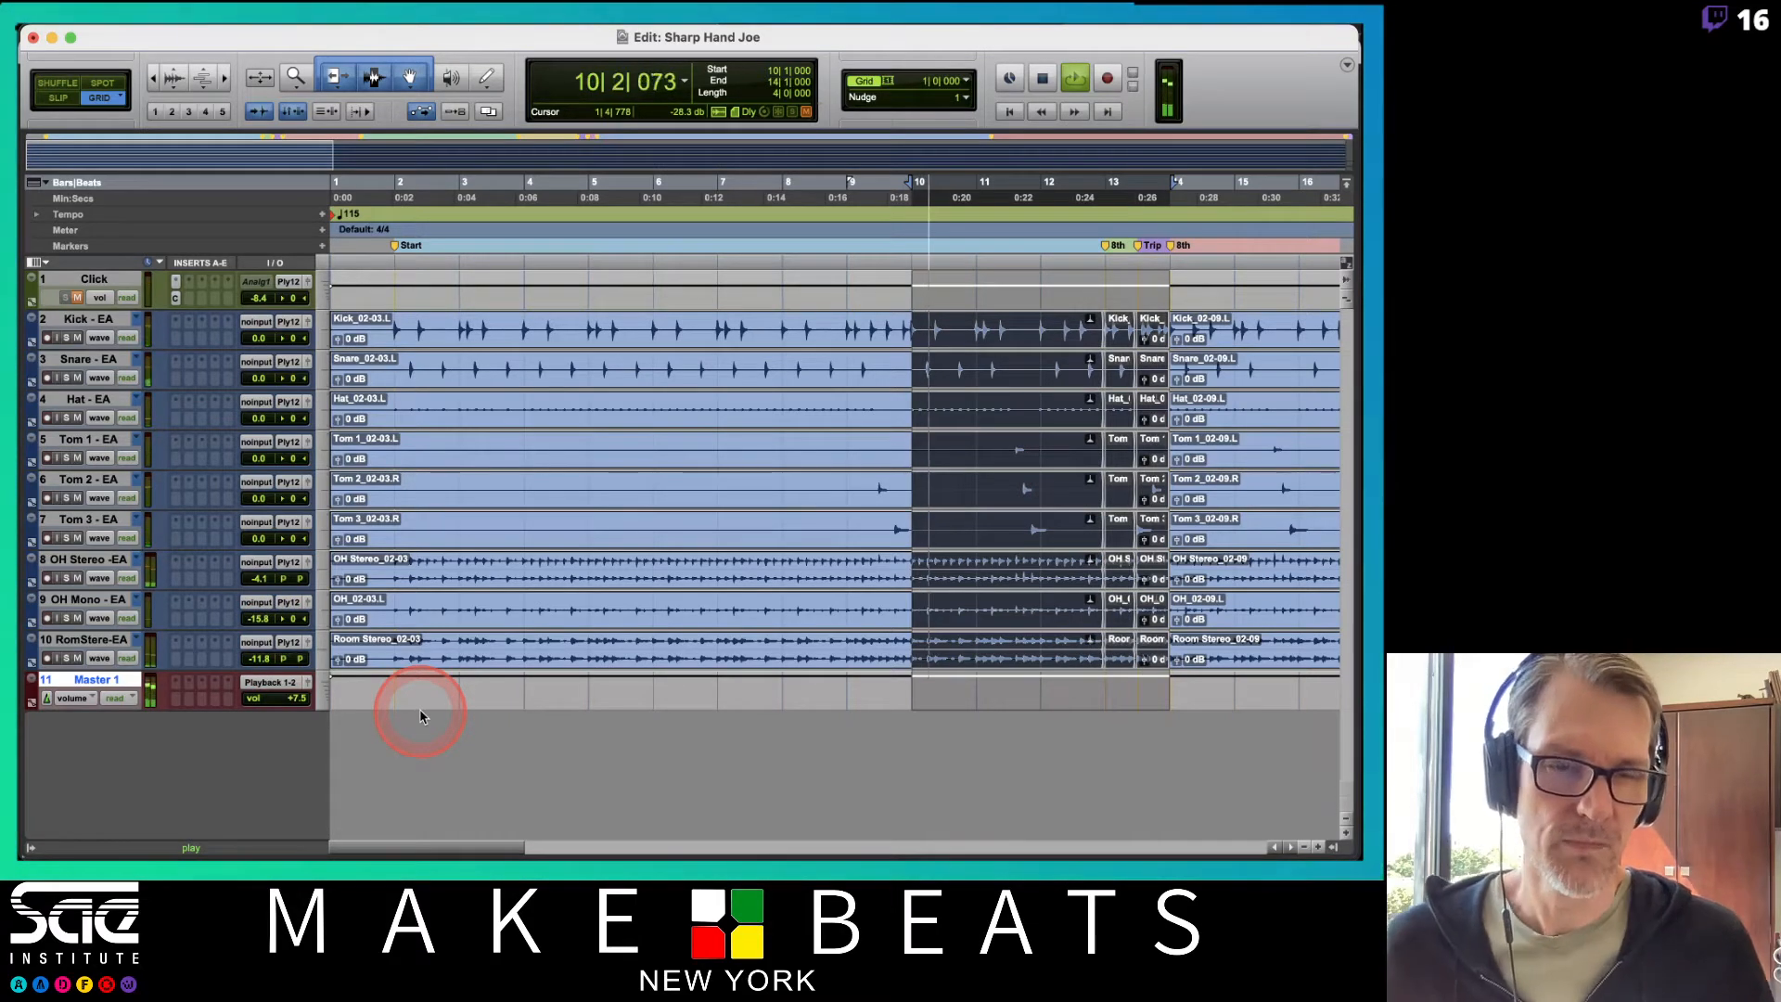
click(777, 643)
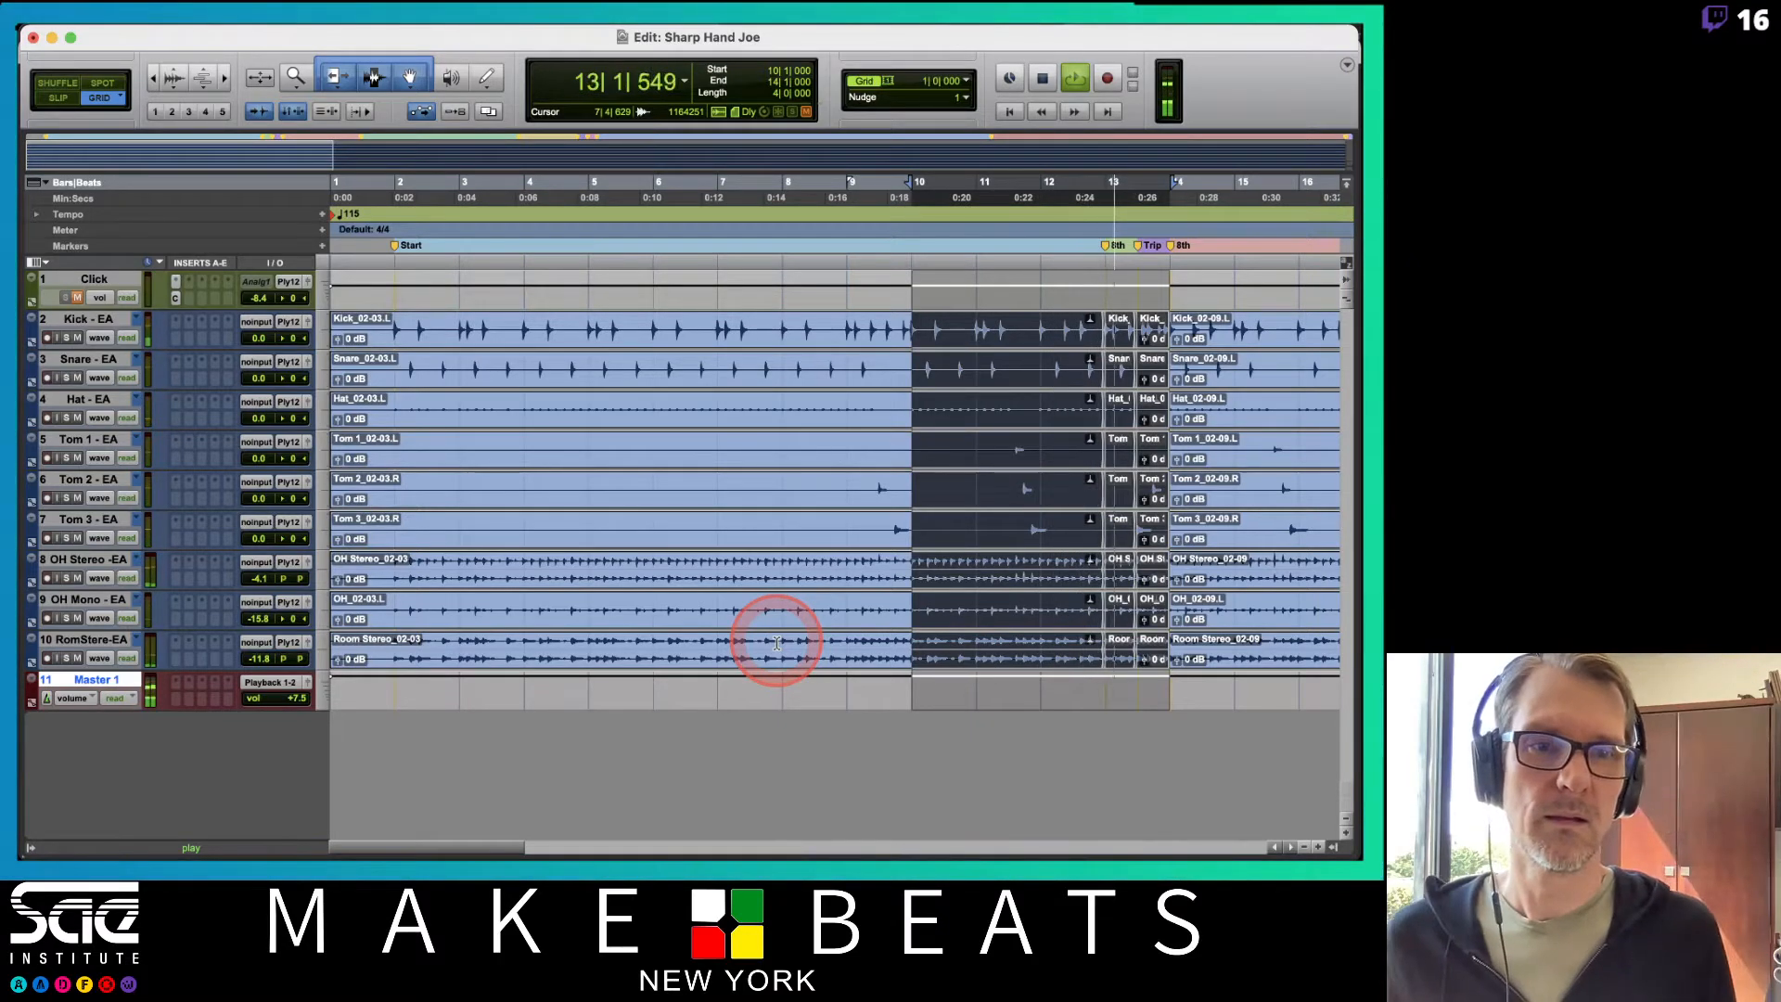
key(space)
In the Mix window, disable the Drums group and pull the Room Stereo and OH Mono faders all the way down
key(super+equal)
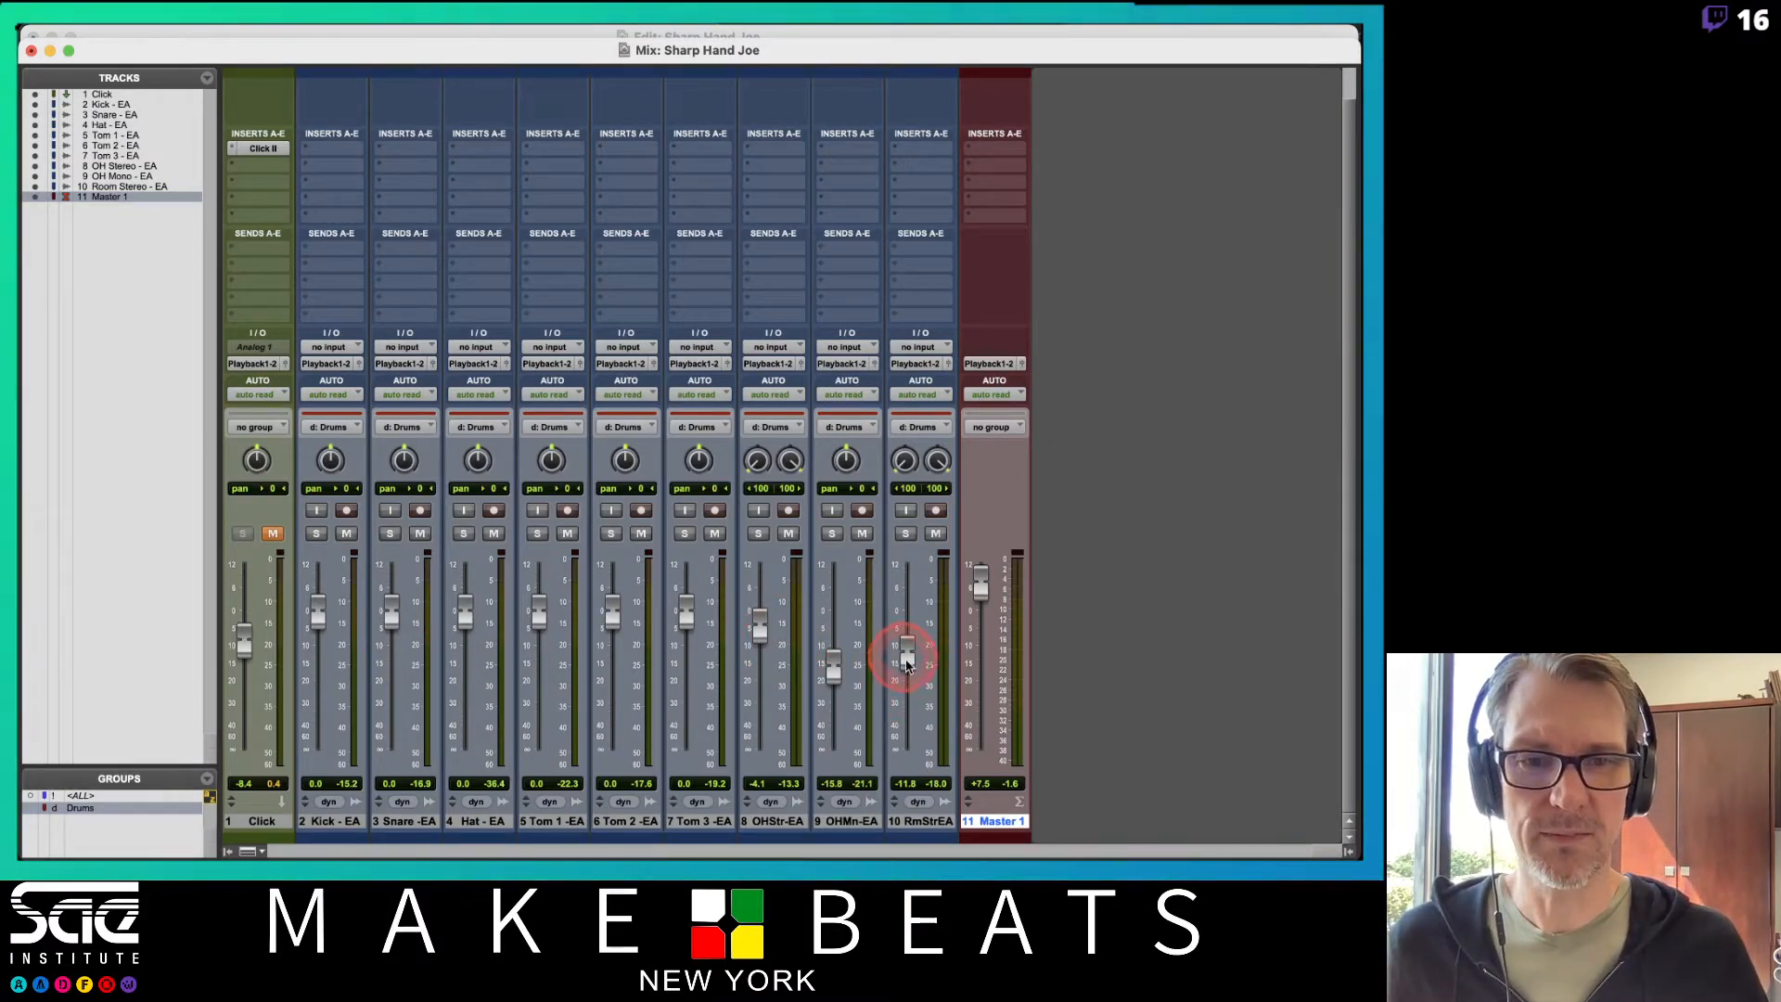
click(74, 810)
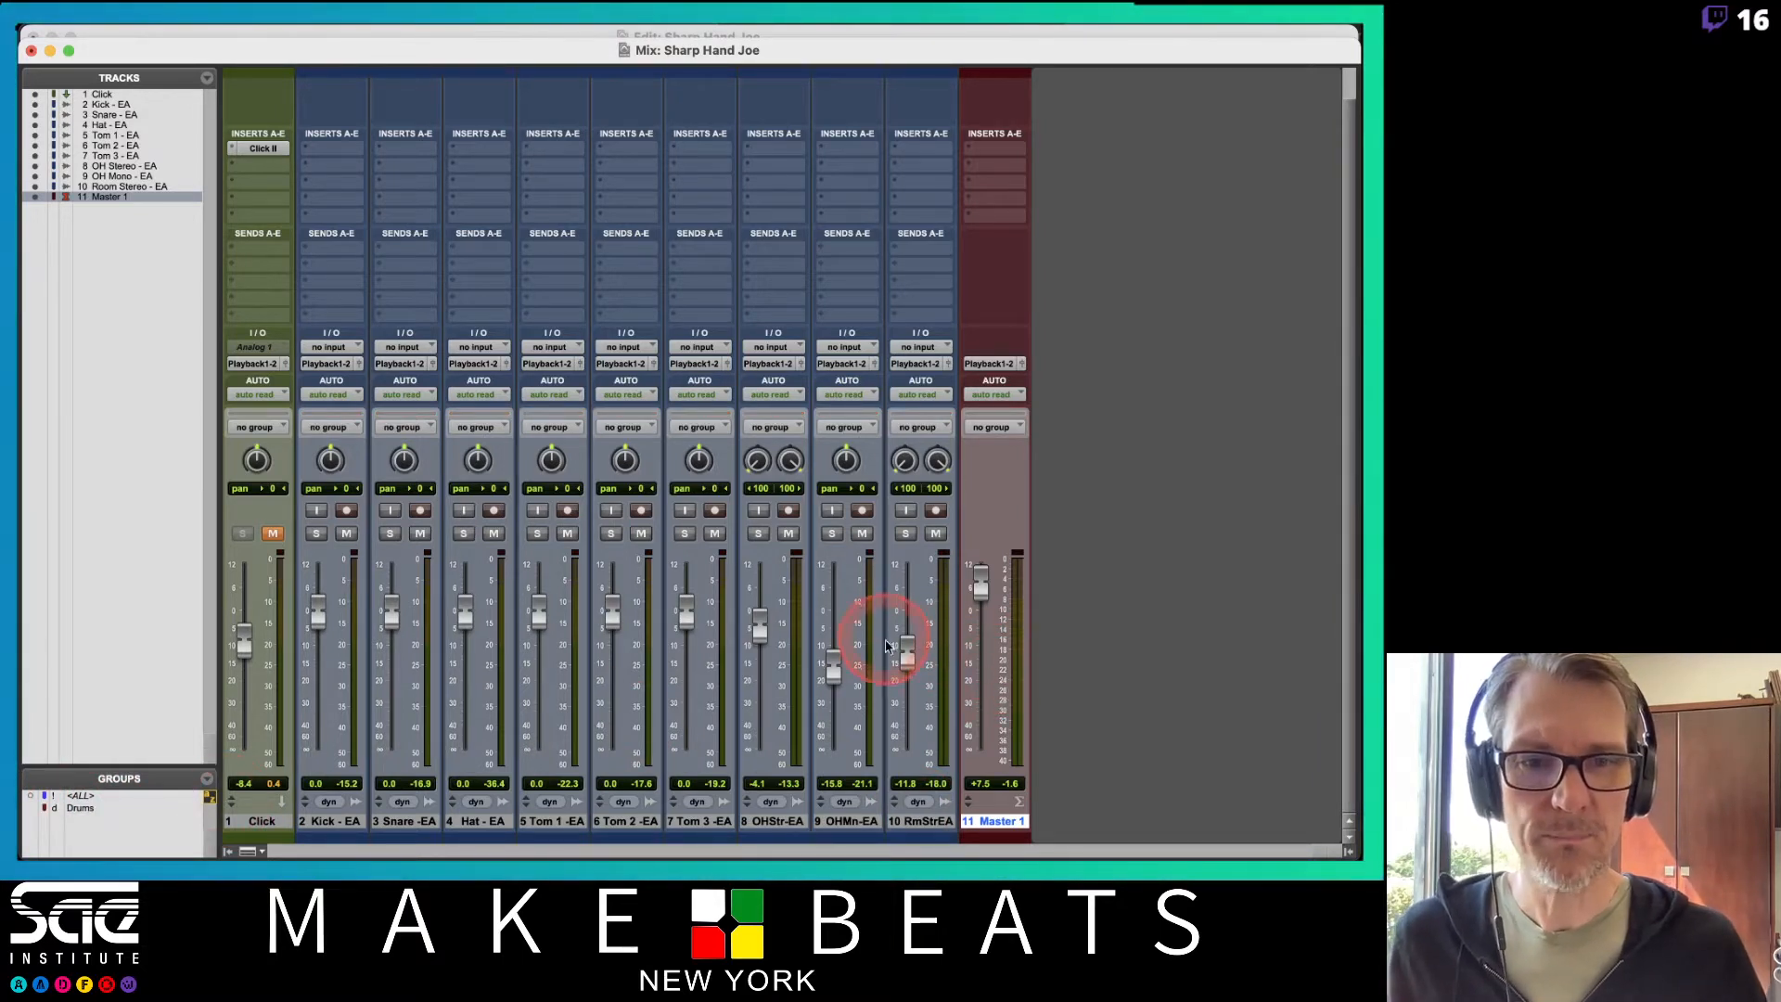
drag(907, 649, 882, 740)
drag(833, 666, 819, 835)
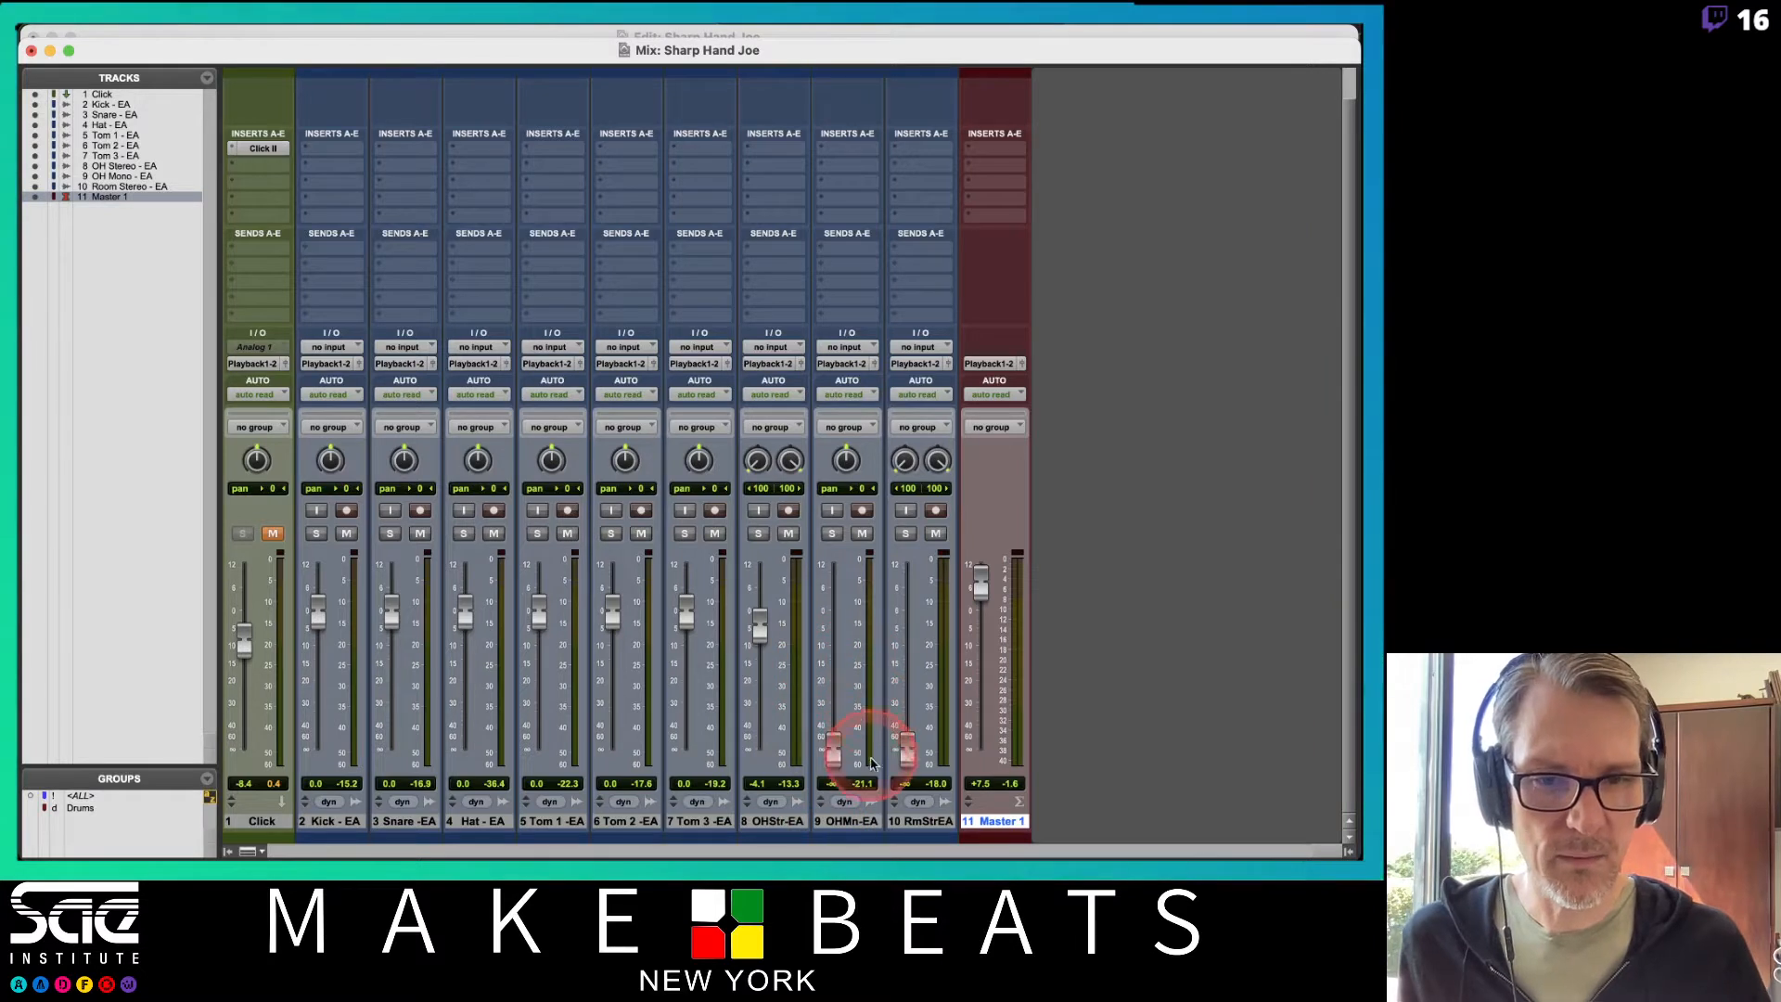
Check the full names of the OH Mono and Room Stereo tracks without renaming them
double_click(850, 822)
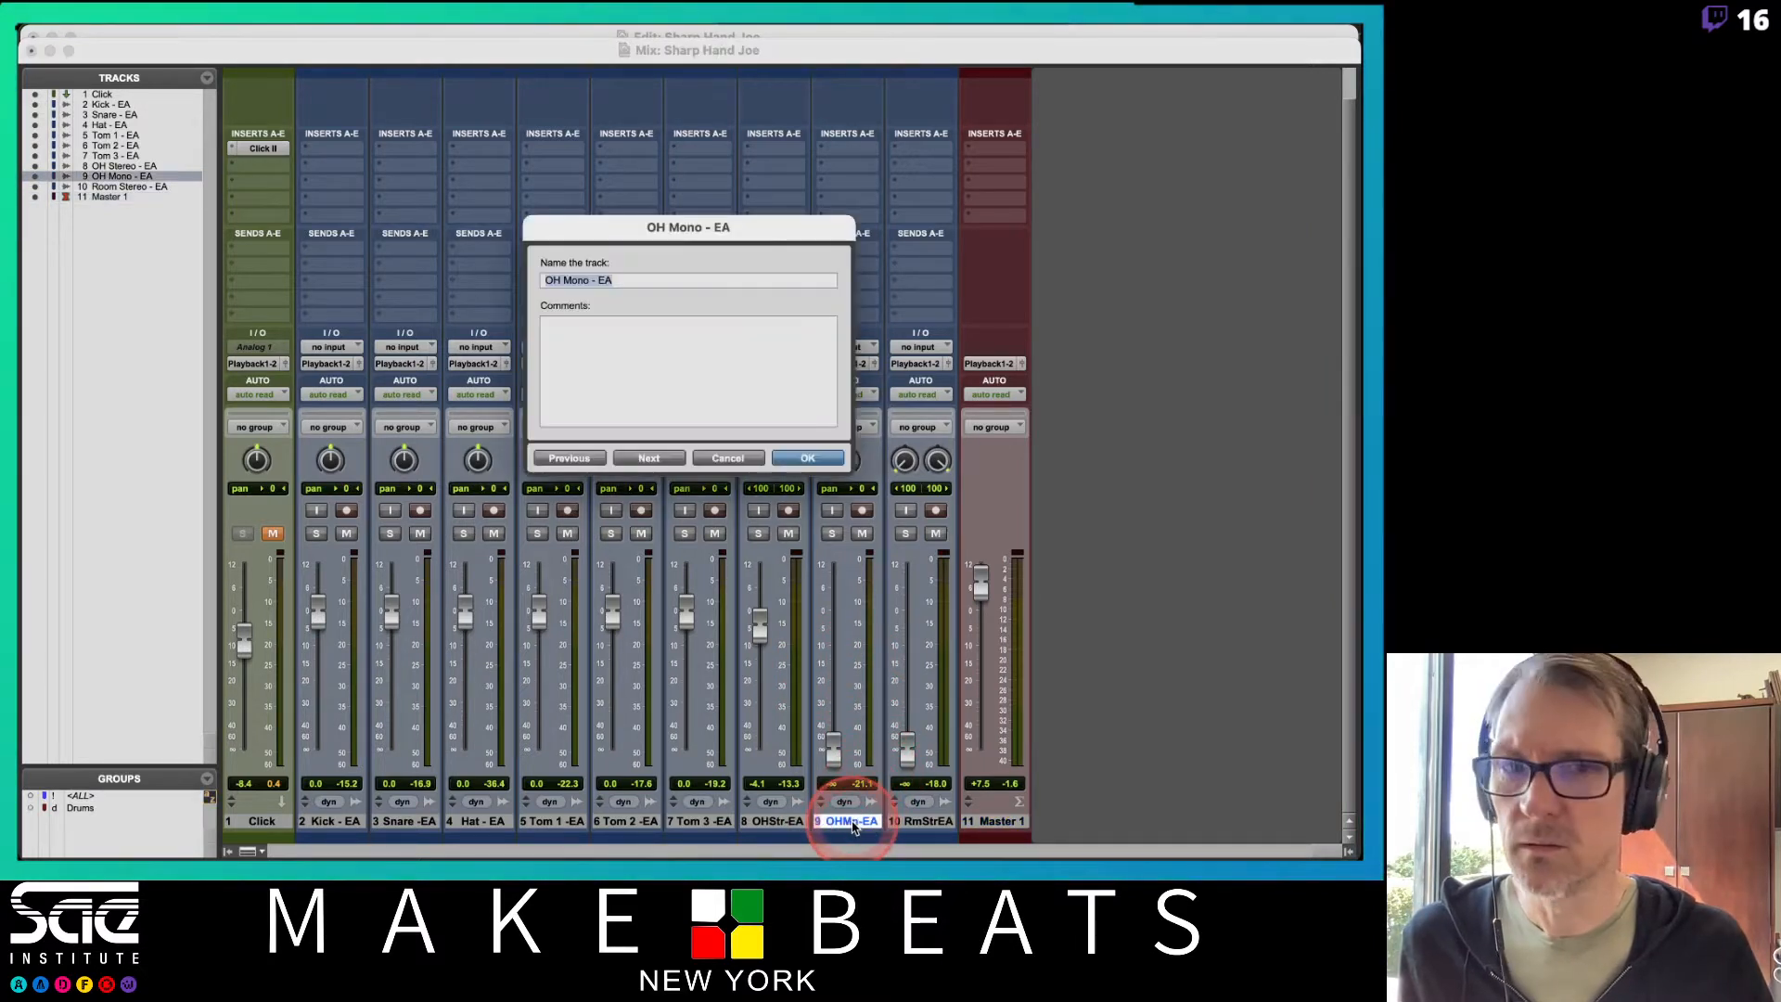
click(732, 457)
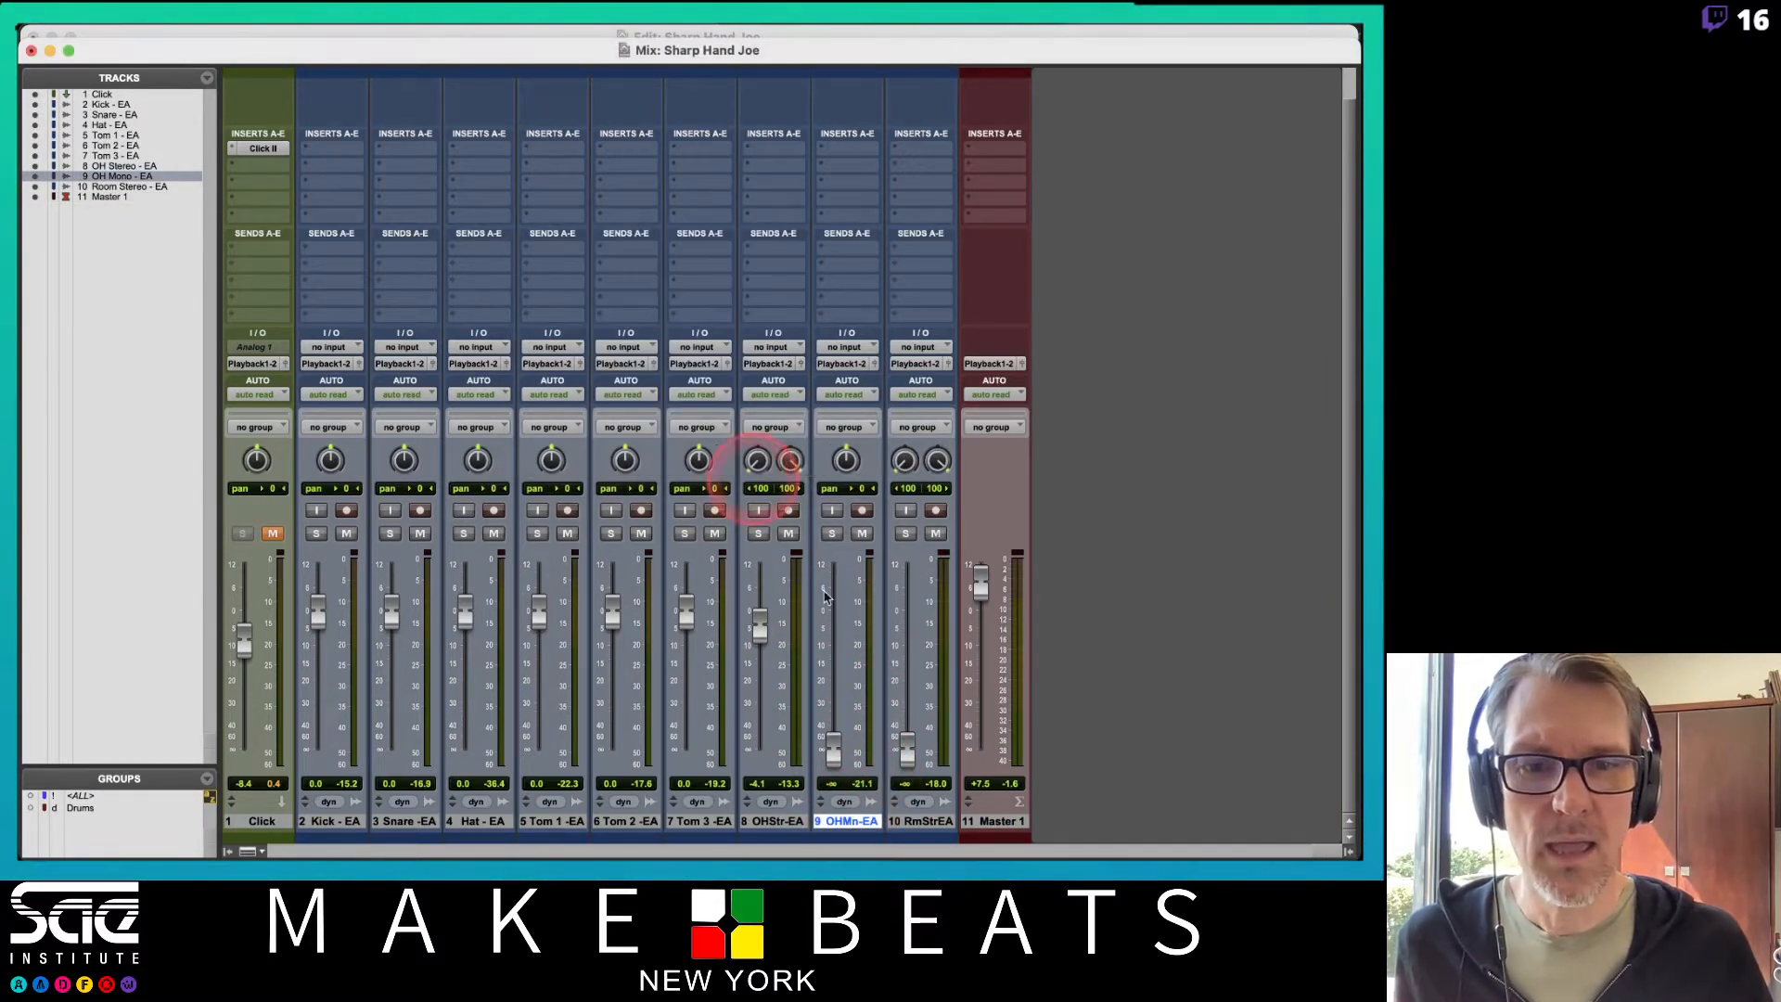
double_click(922, 821)
click(732, 459)
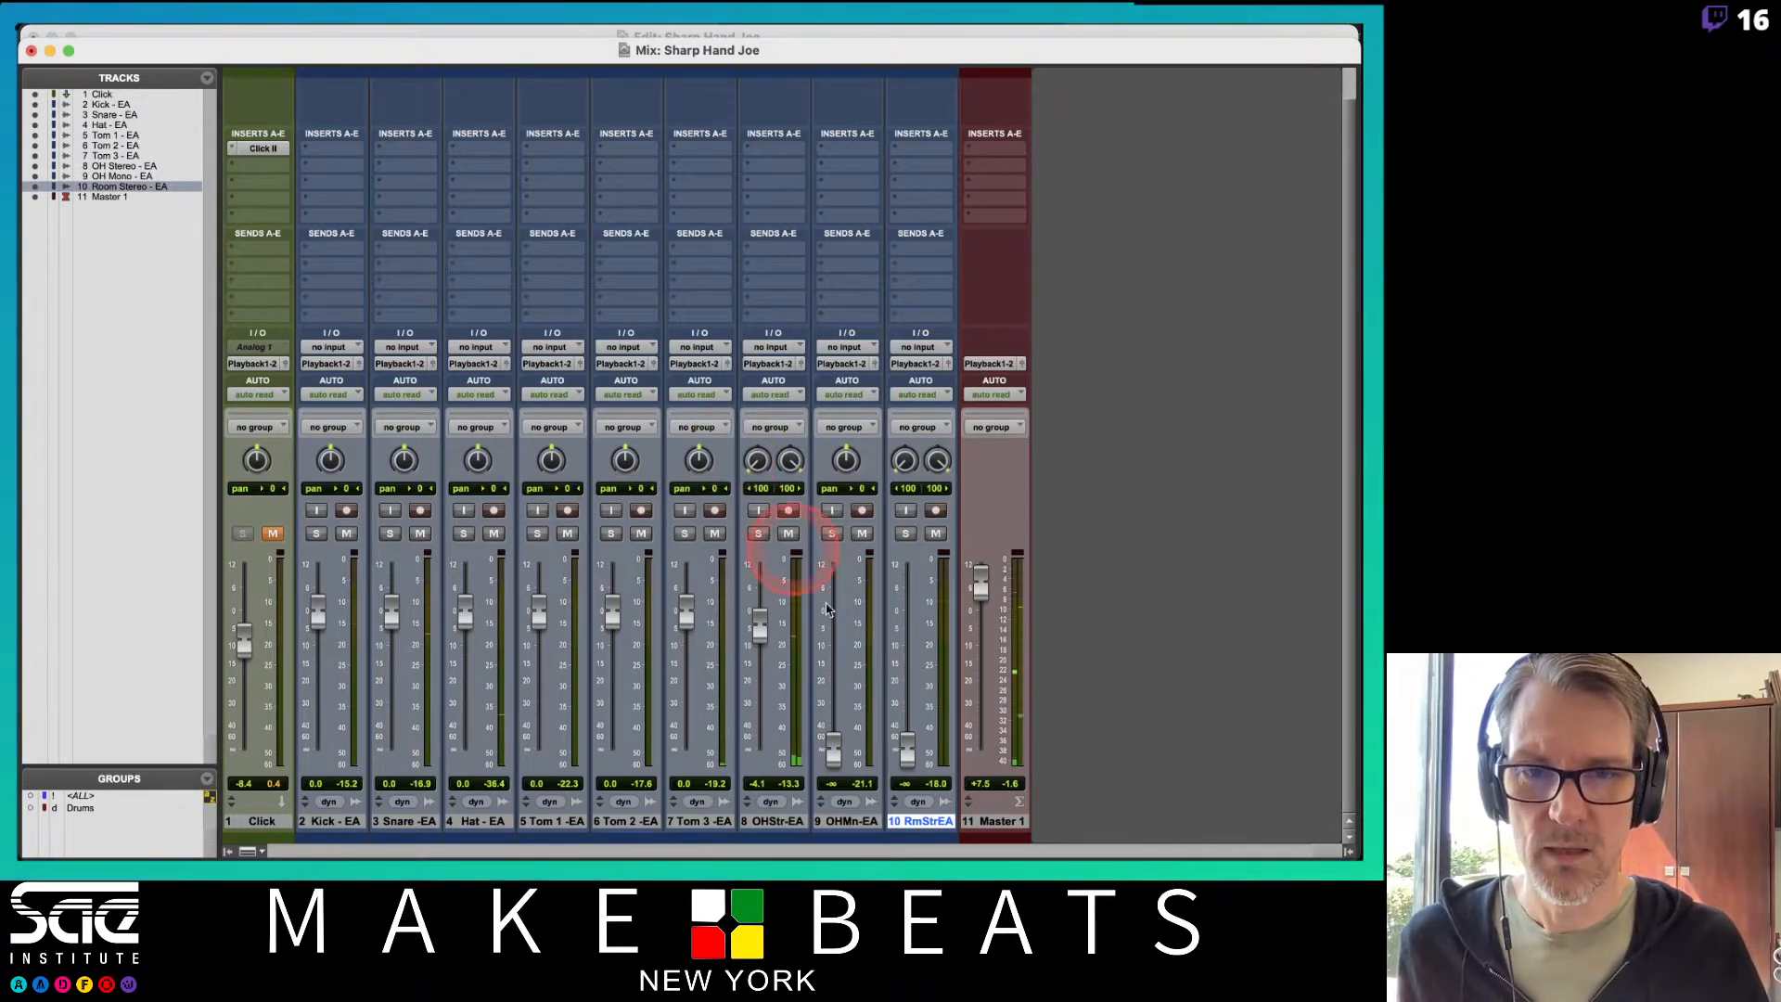
Set the OH Stereo fader to about -6.5 dB and OH Mono to about +0.4 dB, briefly soloing OH Mono
drag(759, 621, 753, 840)
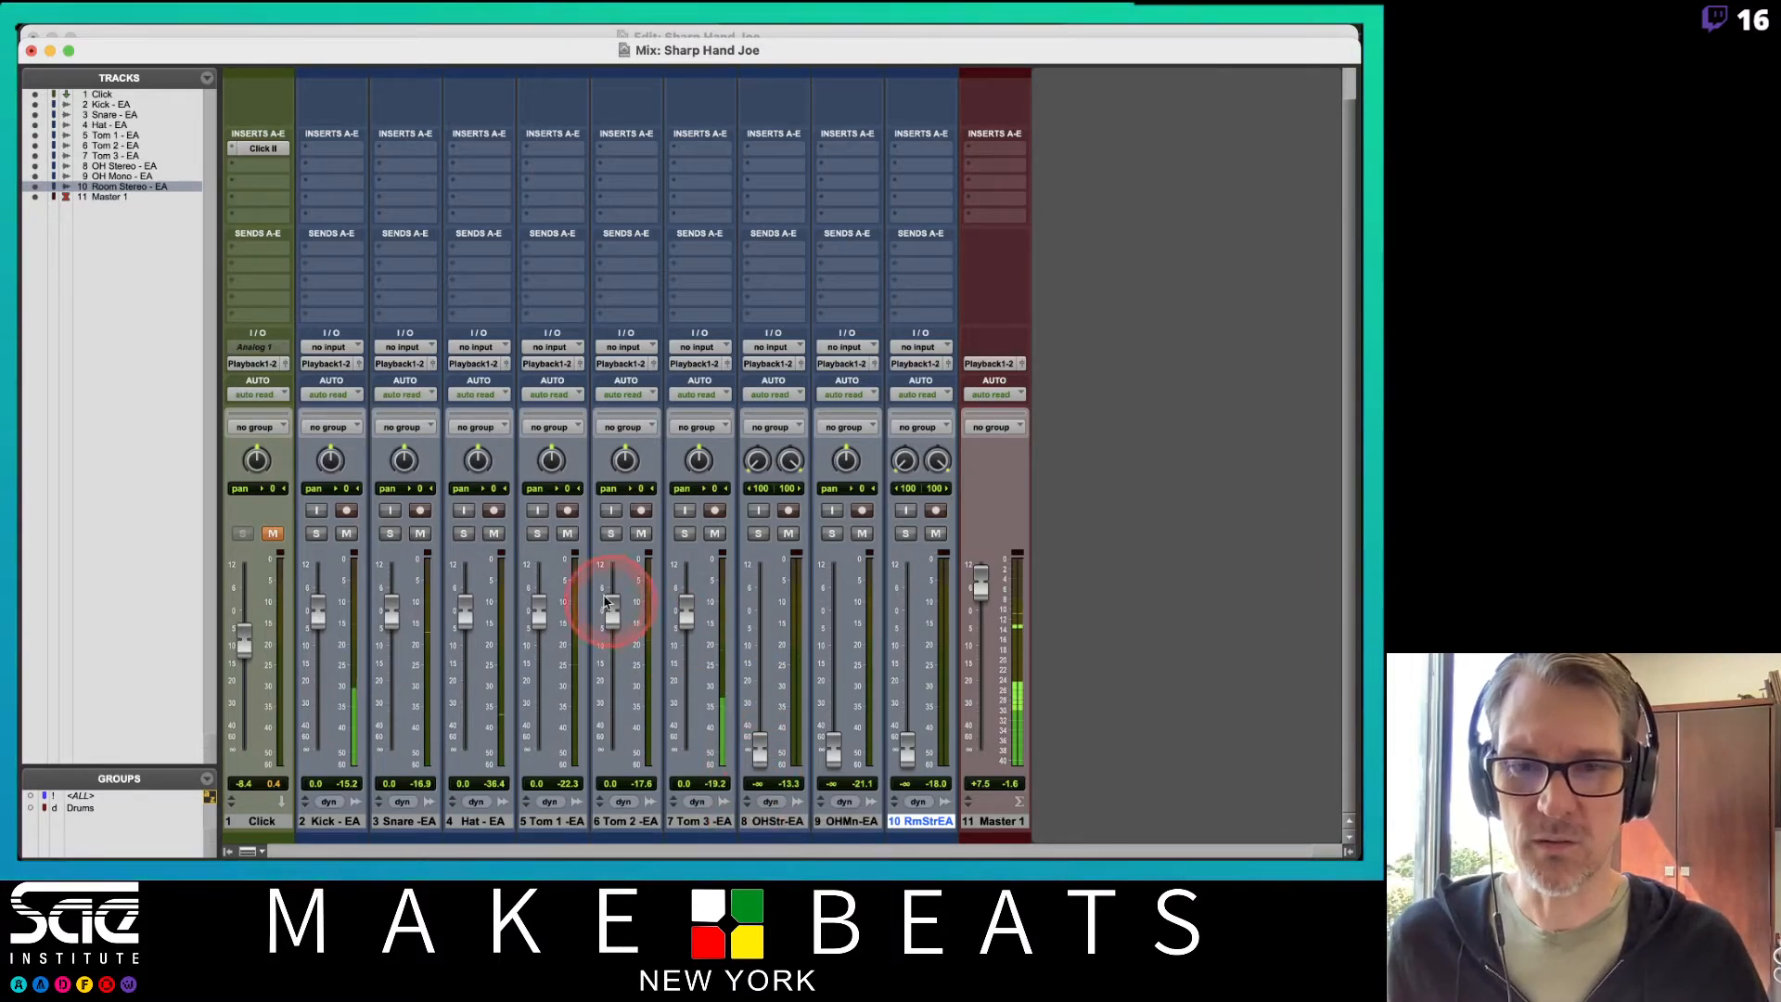
drag(759, 761, 762, 646)
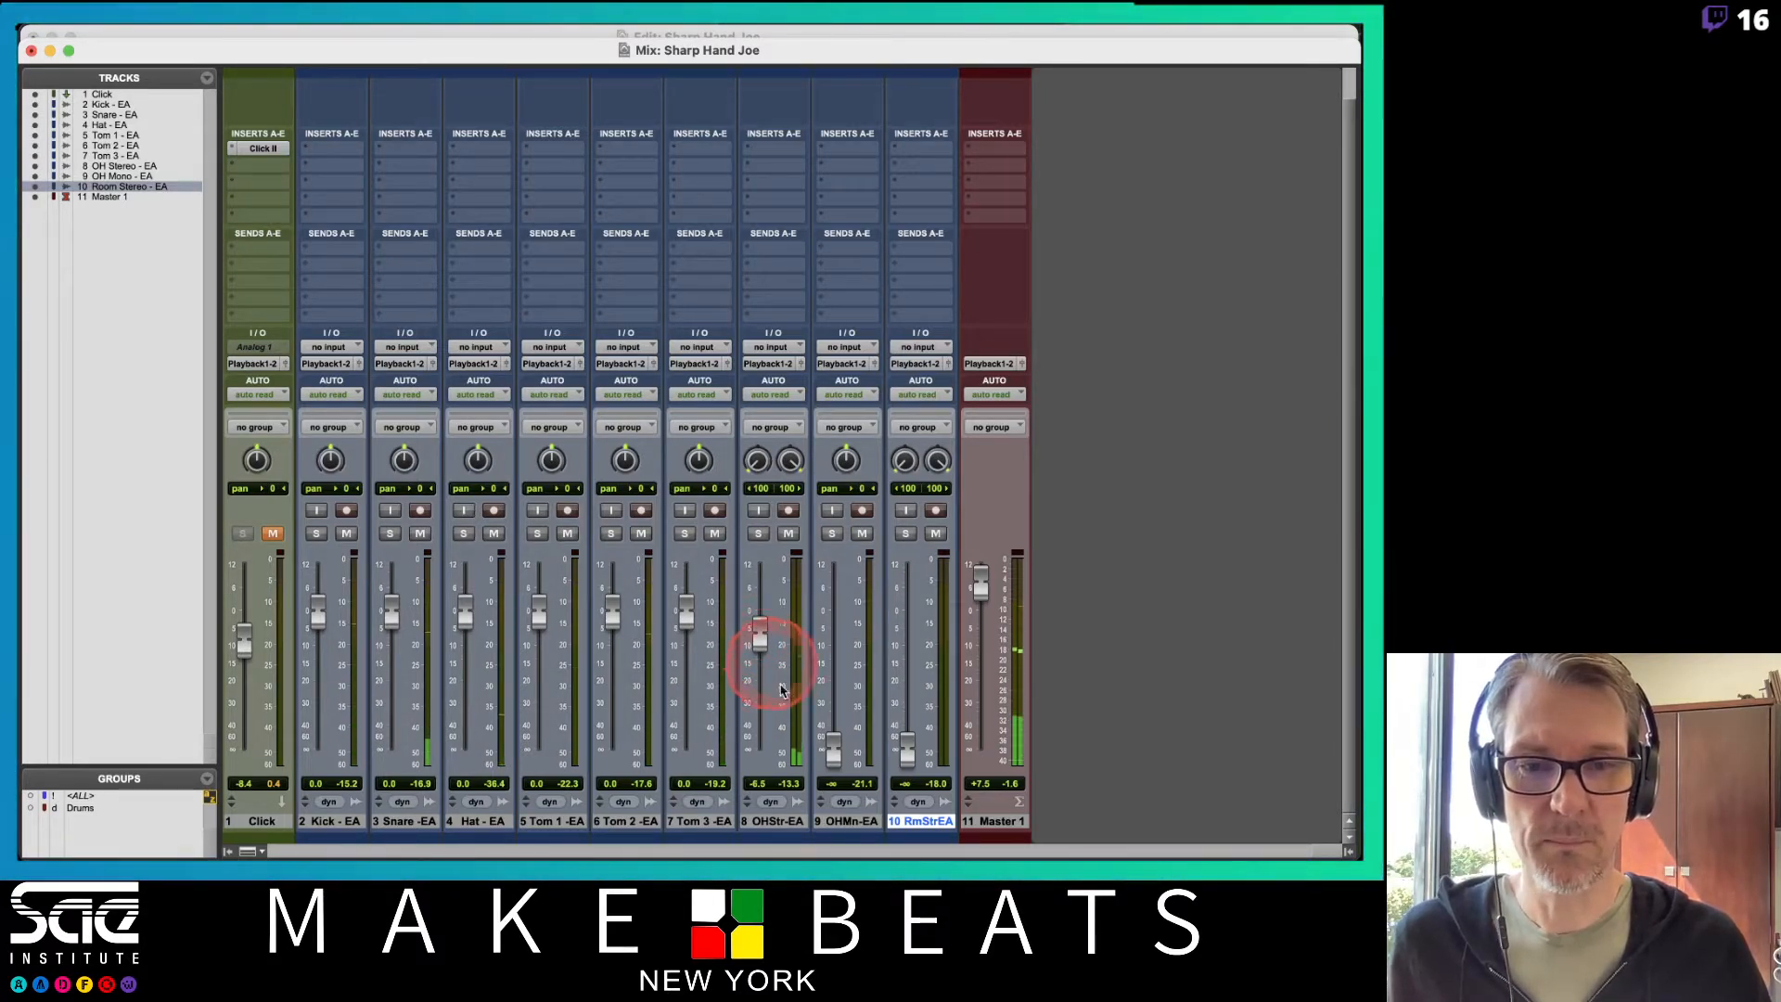
drag(832, 747, 836, 608)
click(832, 533)
click(830, 535)
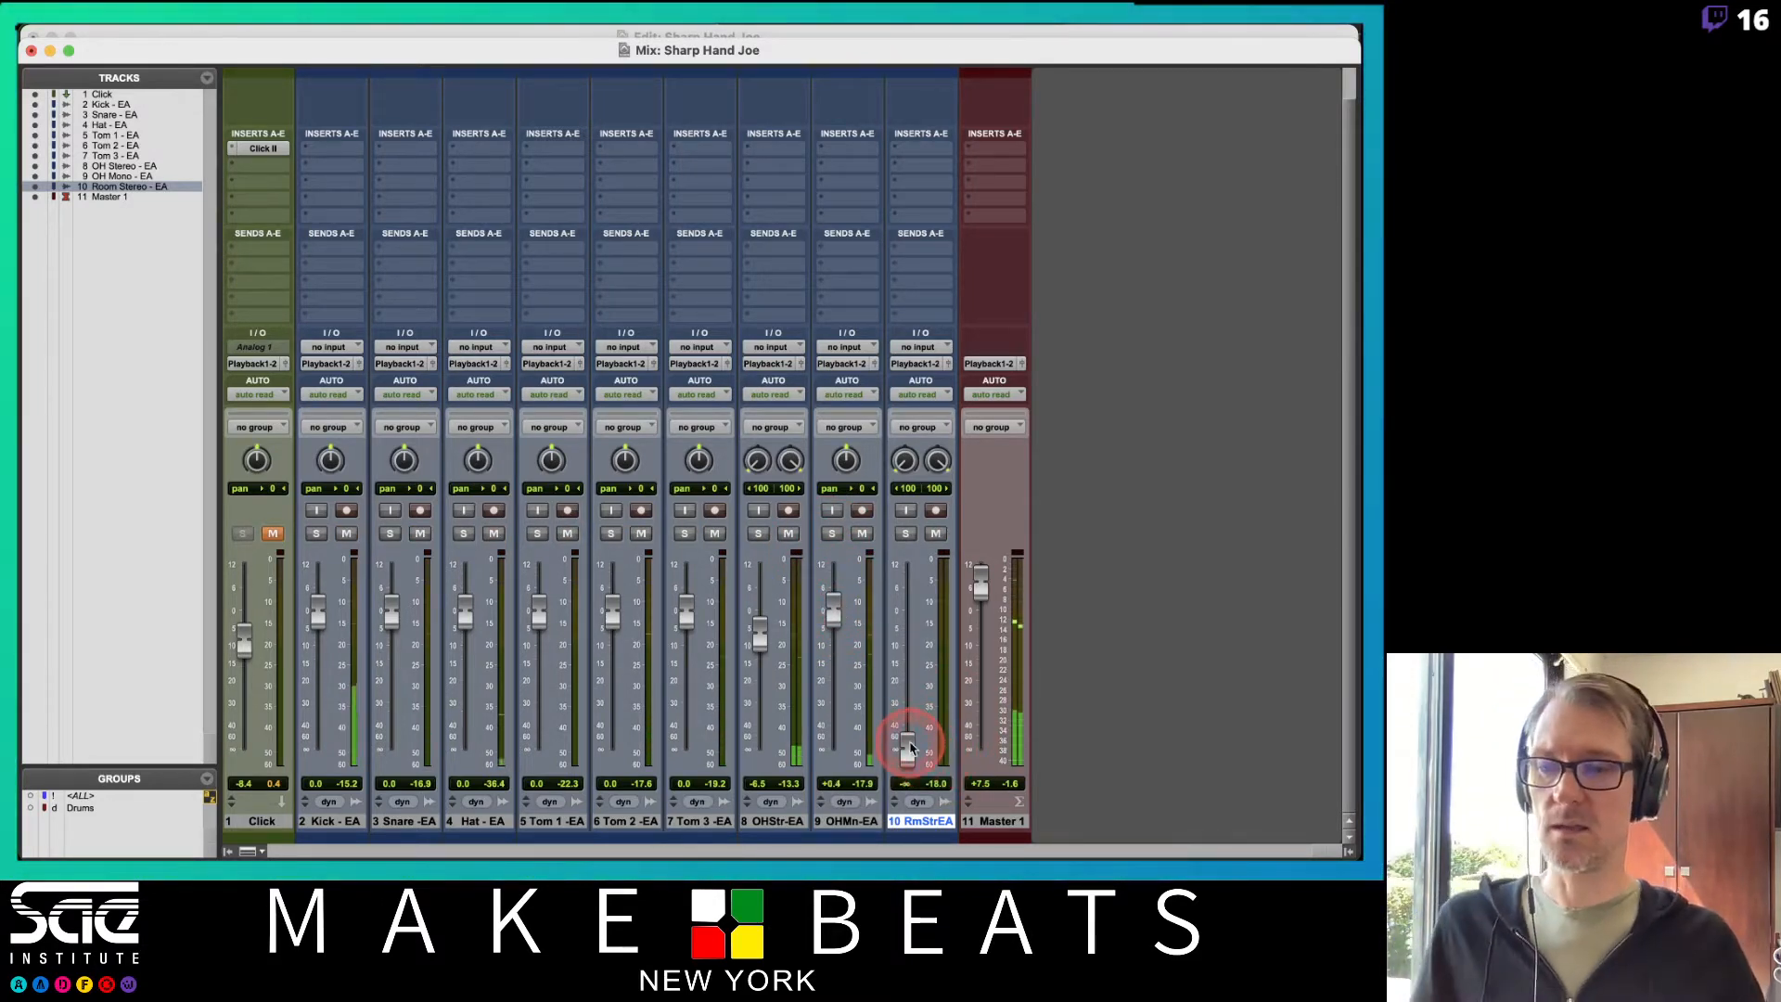
Keep the Room Stereo fader fully down, and hide the Room Stereo track and make it inactive
drag(911, 750, 911, 803)
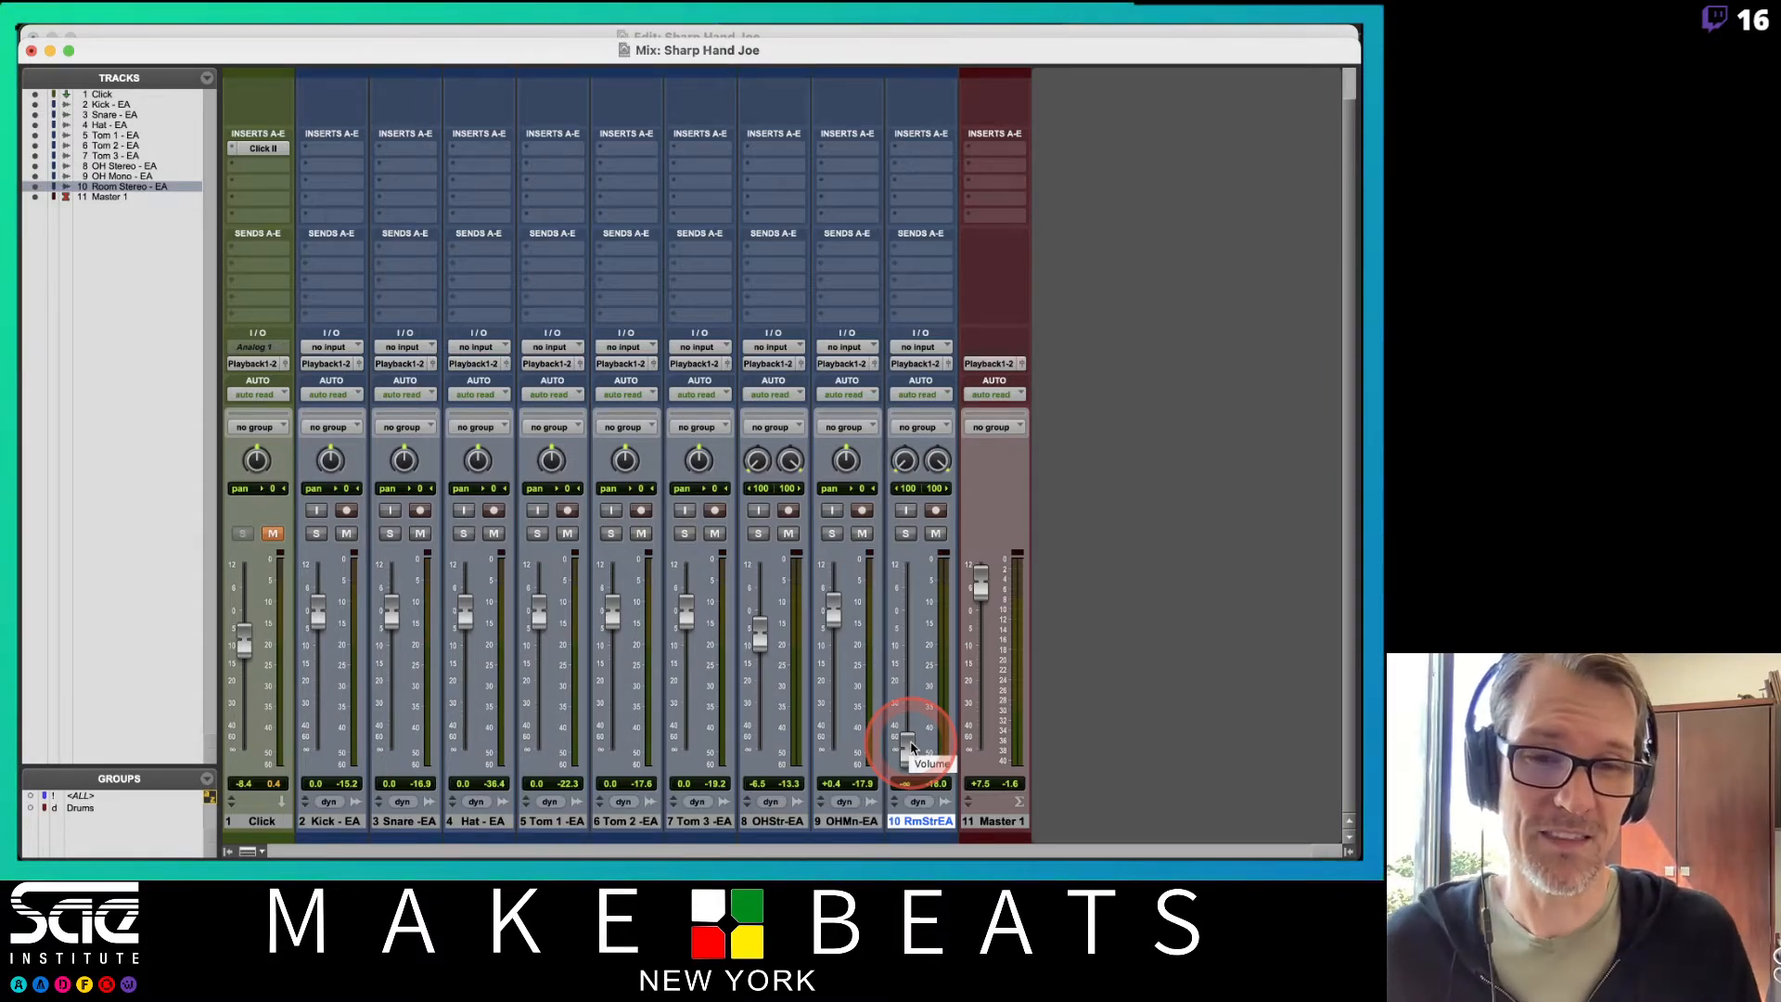
drag(910, 748, 923, 835)
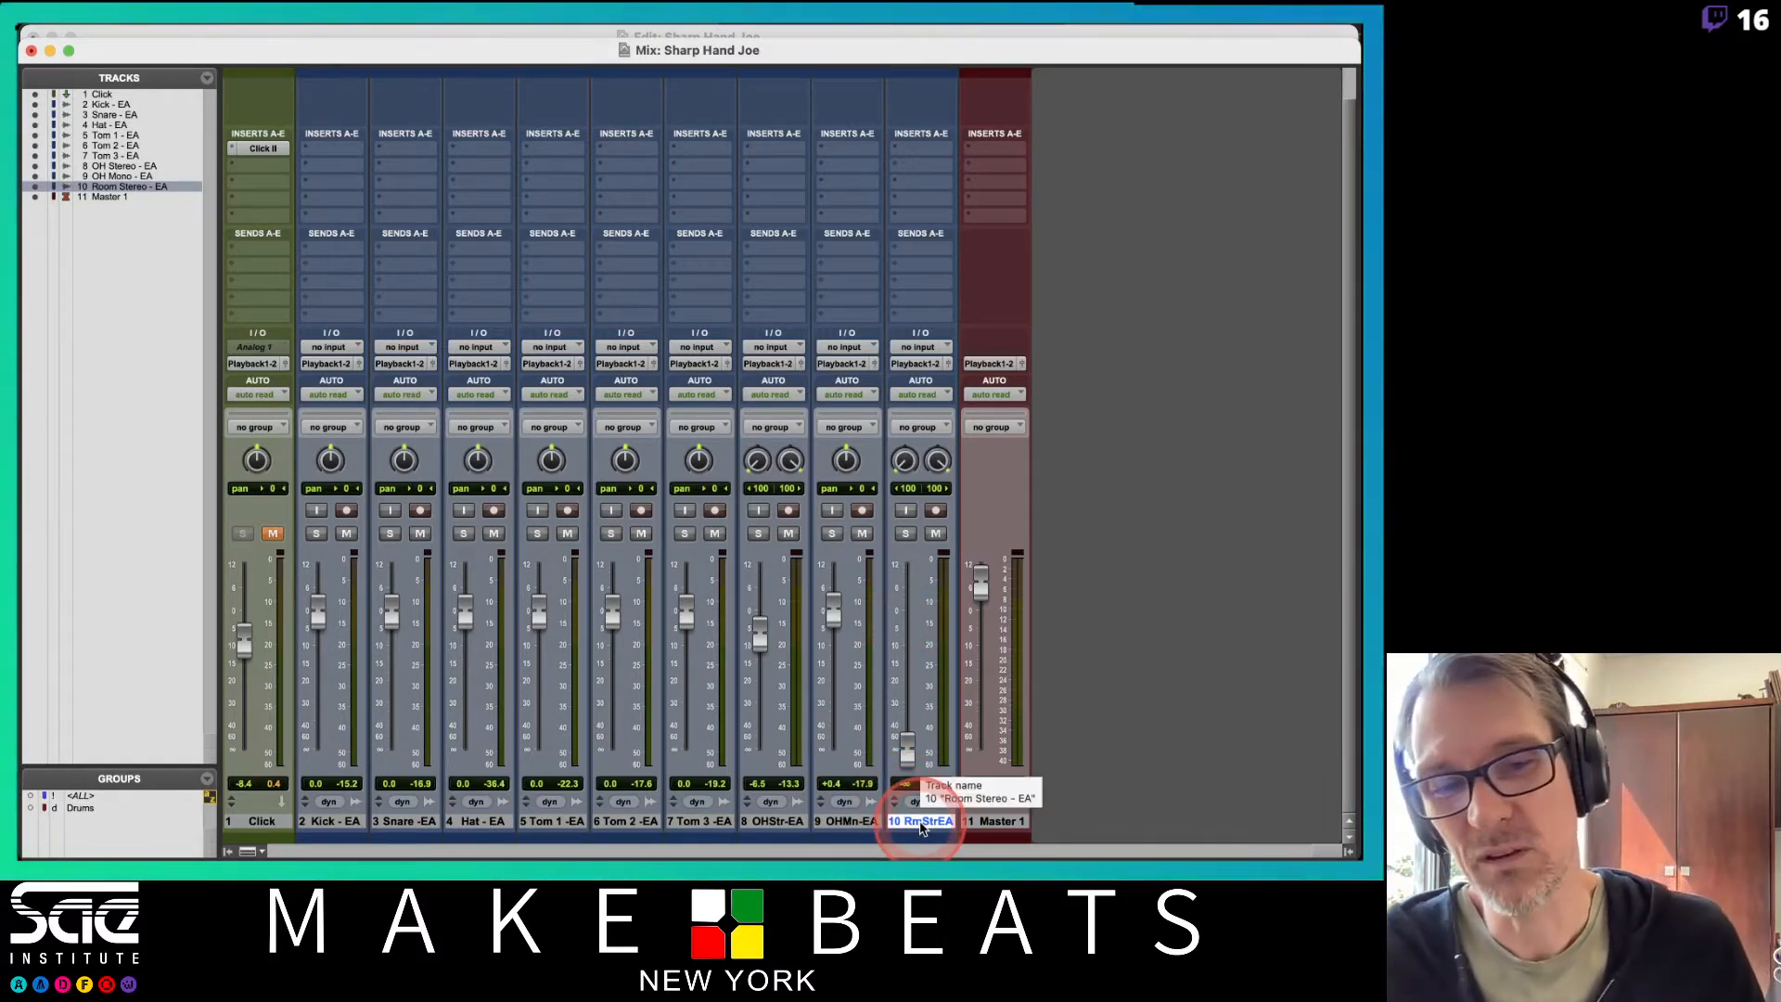
right_click(924, 829)
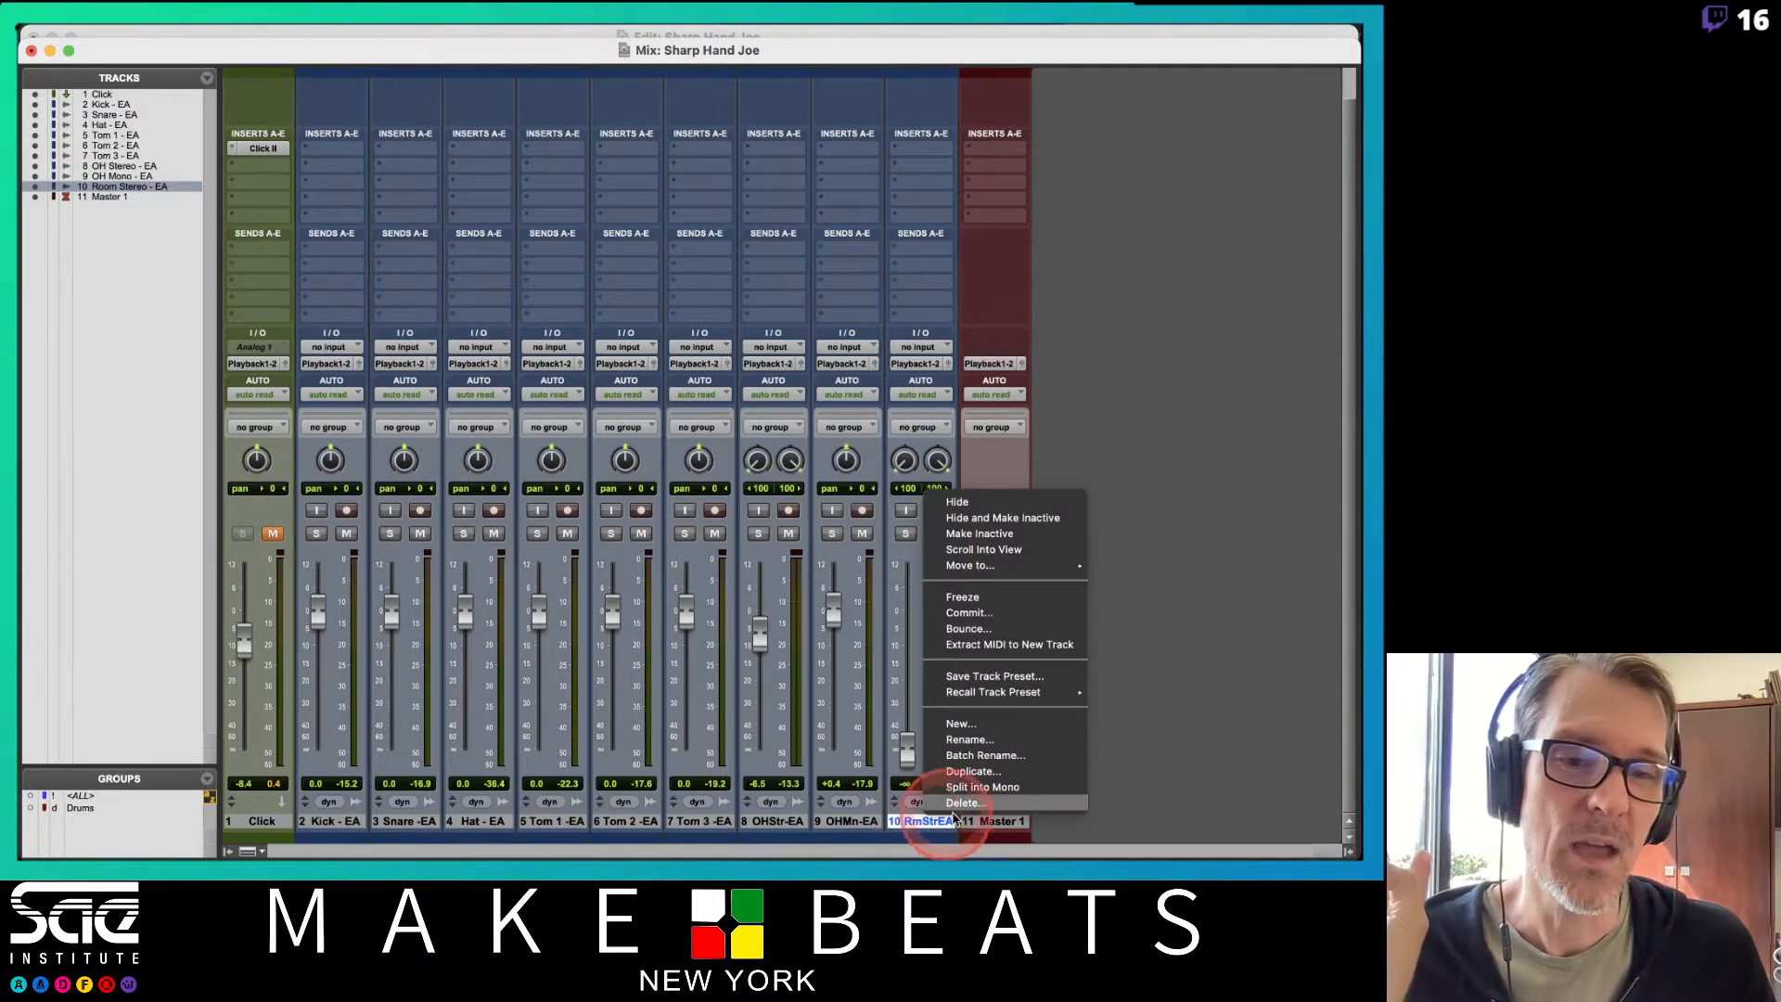
click(982, 518)
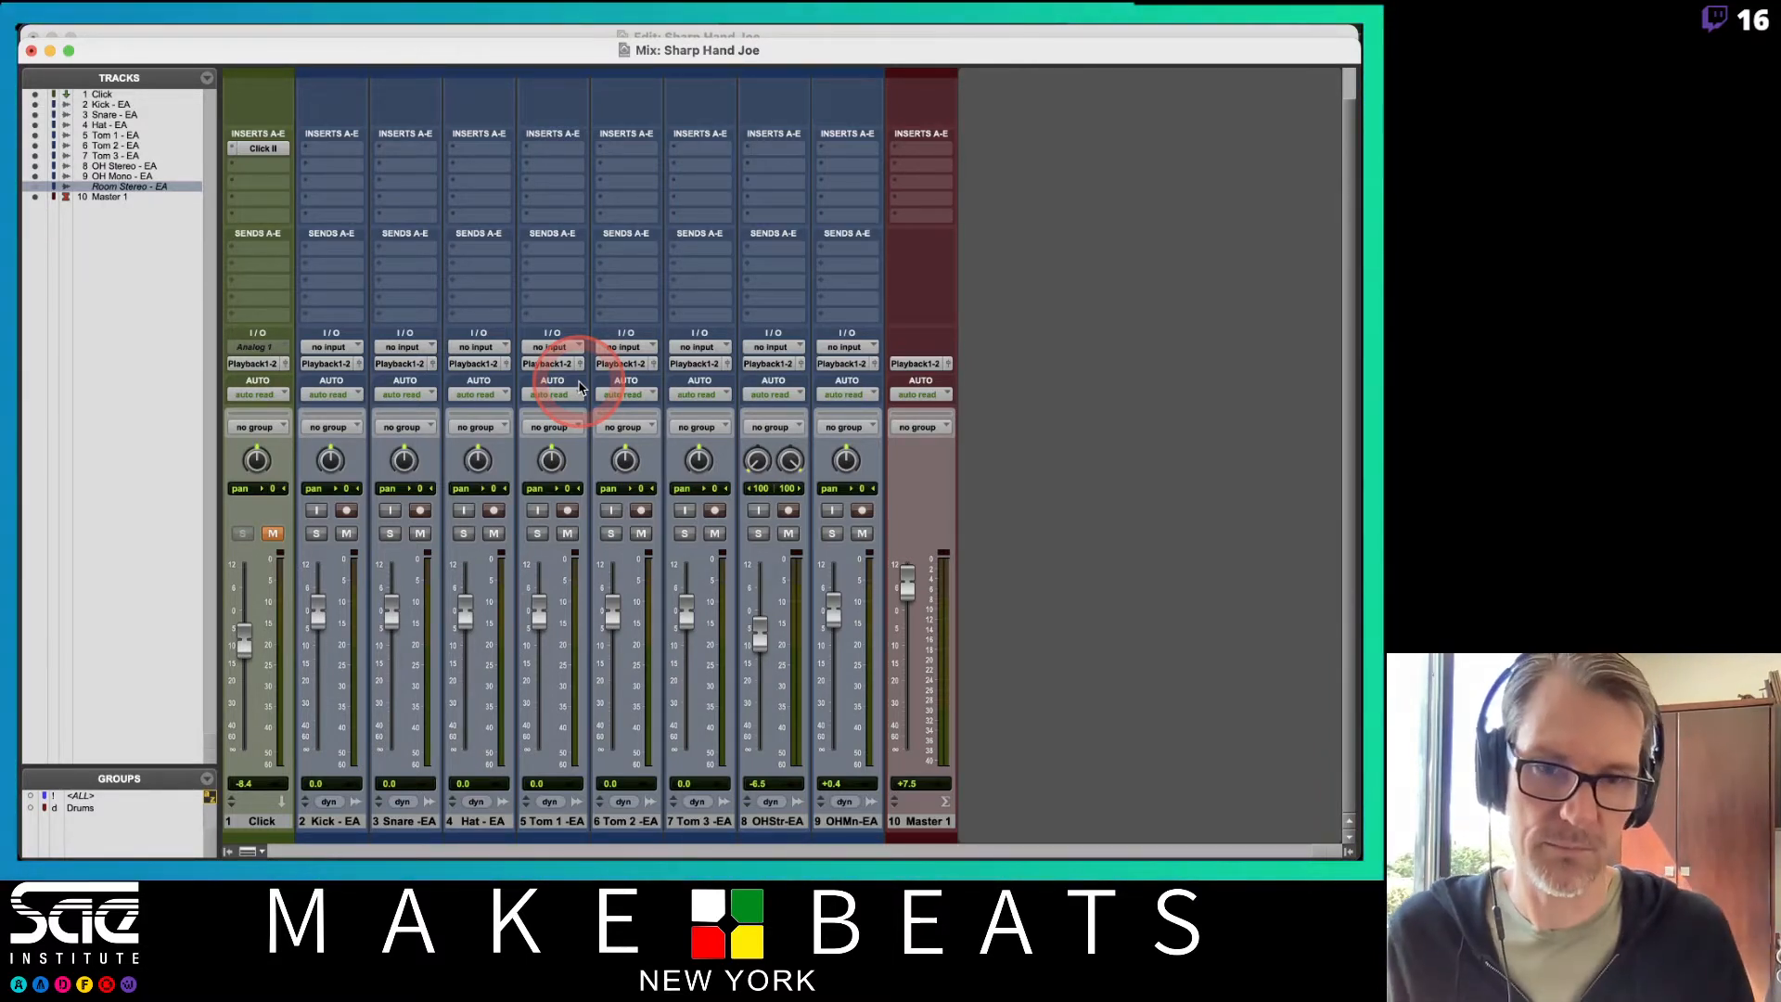
Lower the OH Mono fader to about -7.3 dB during playback
key(space)
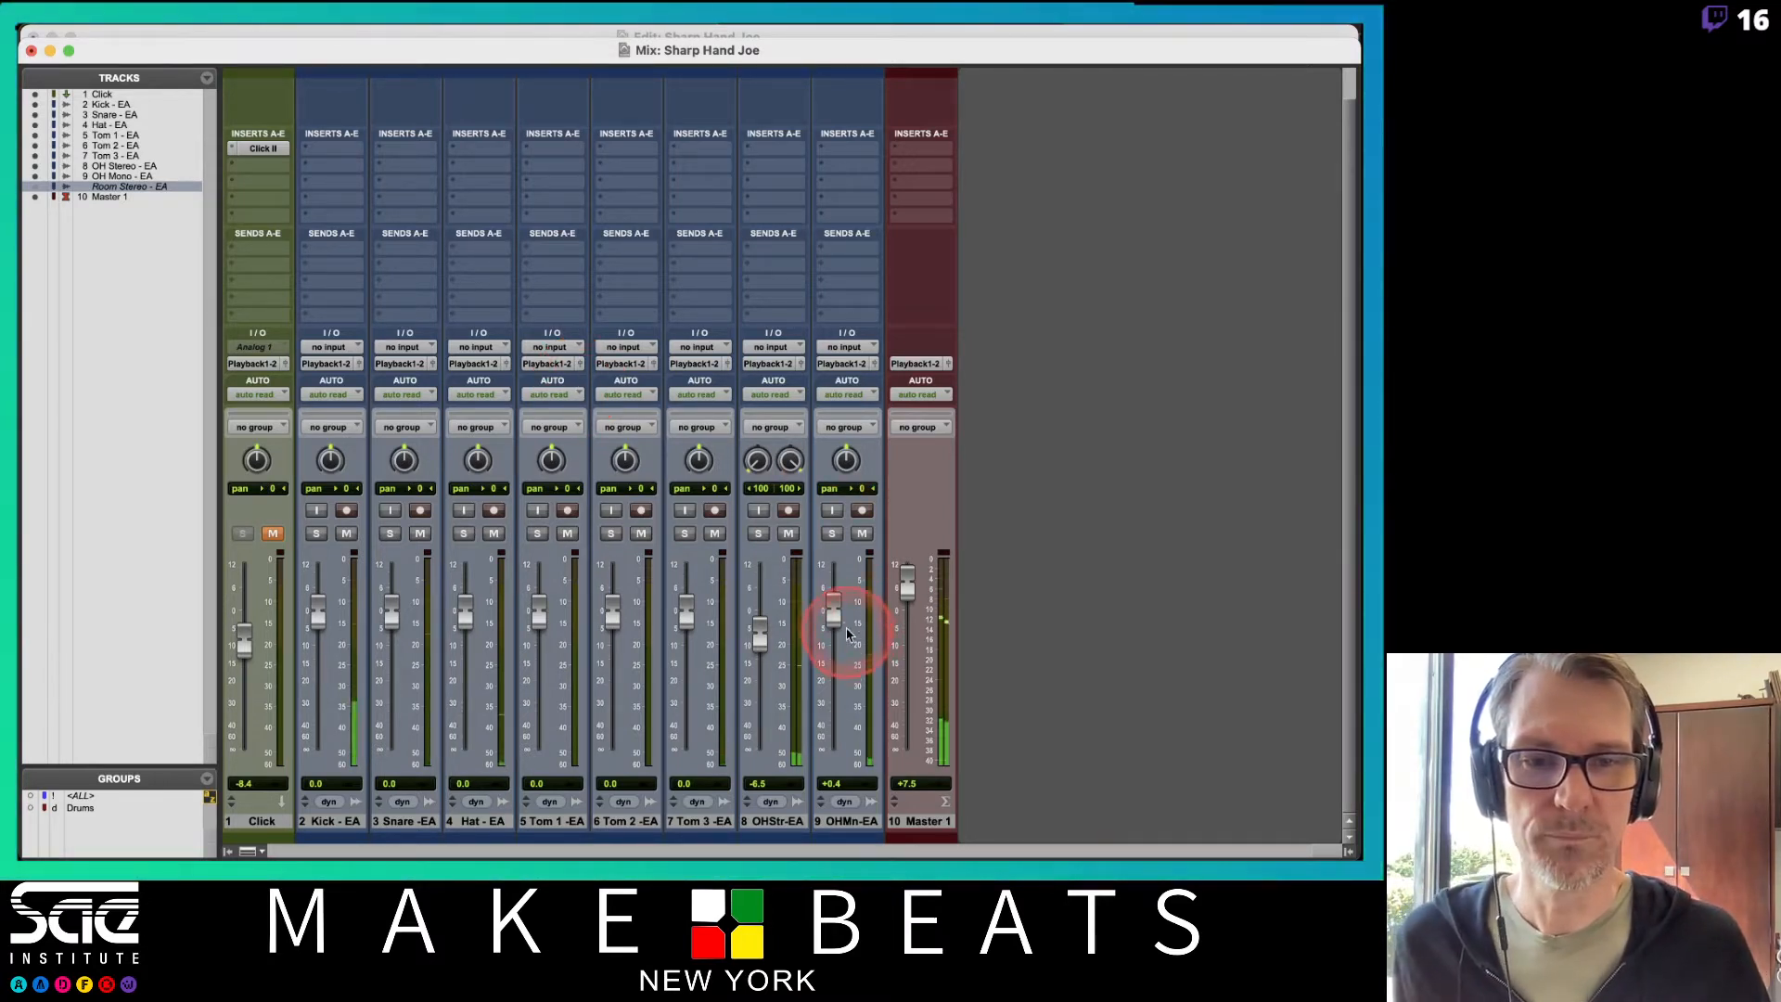
drag(842, 623, 837, 650)
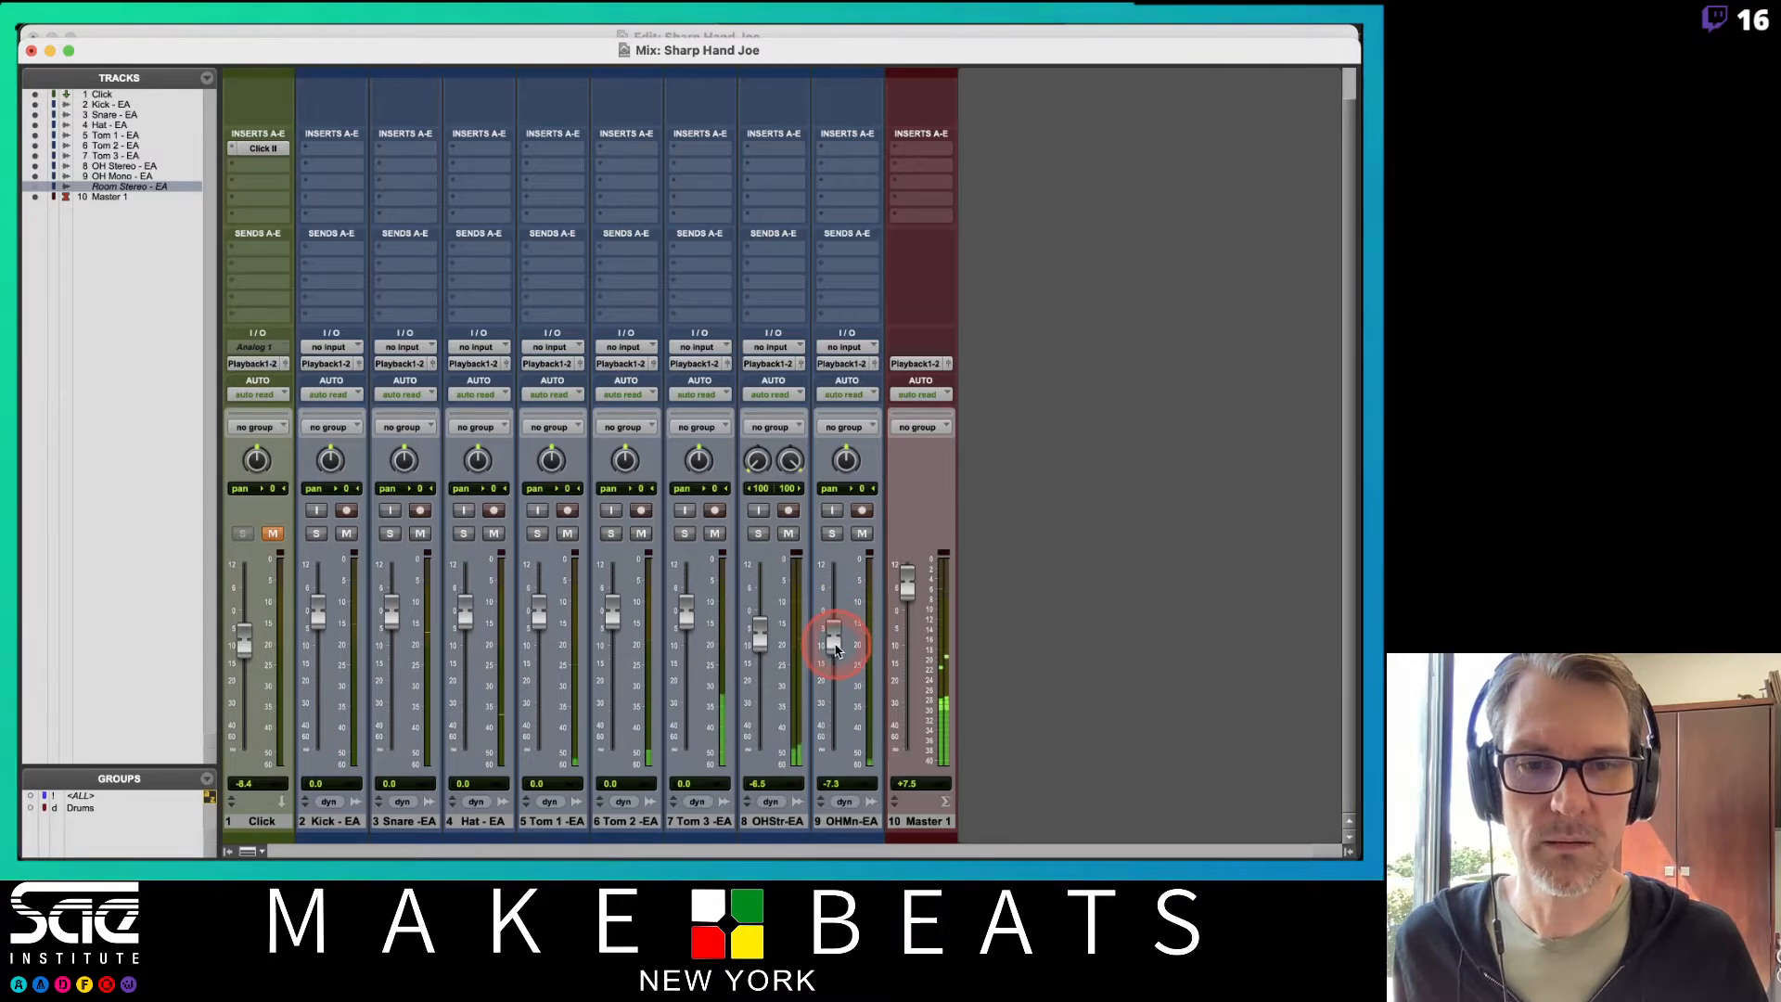
key(space)
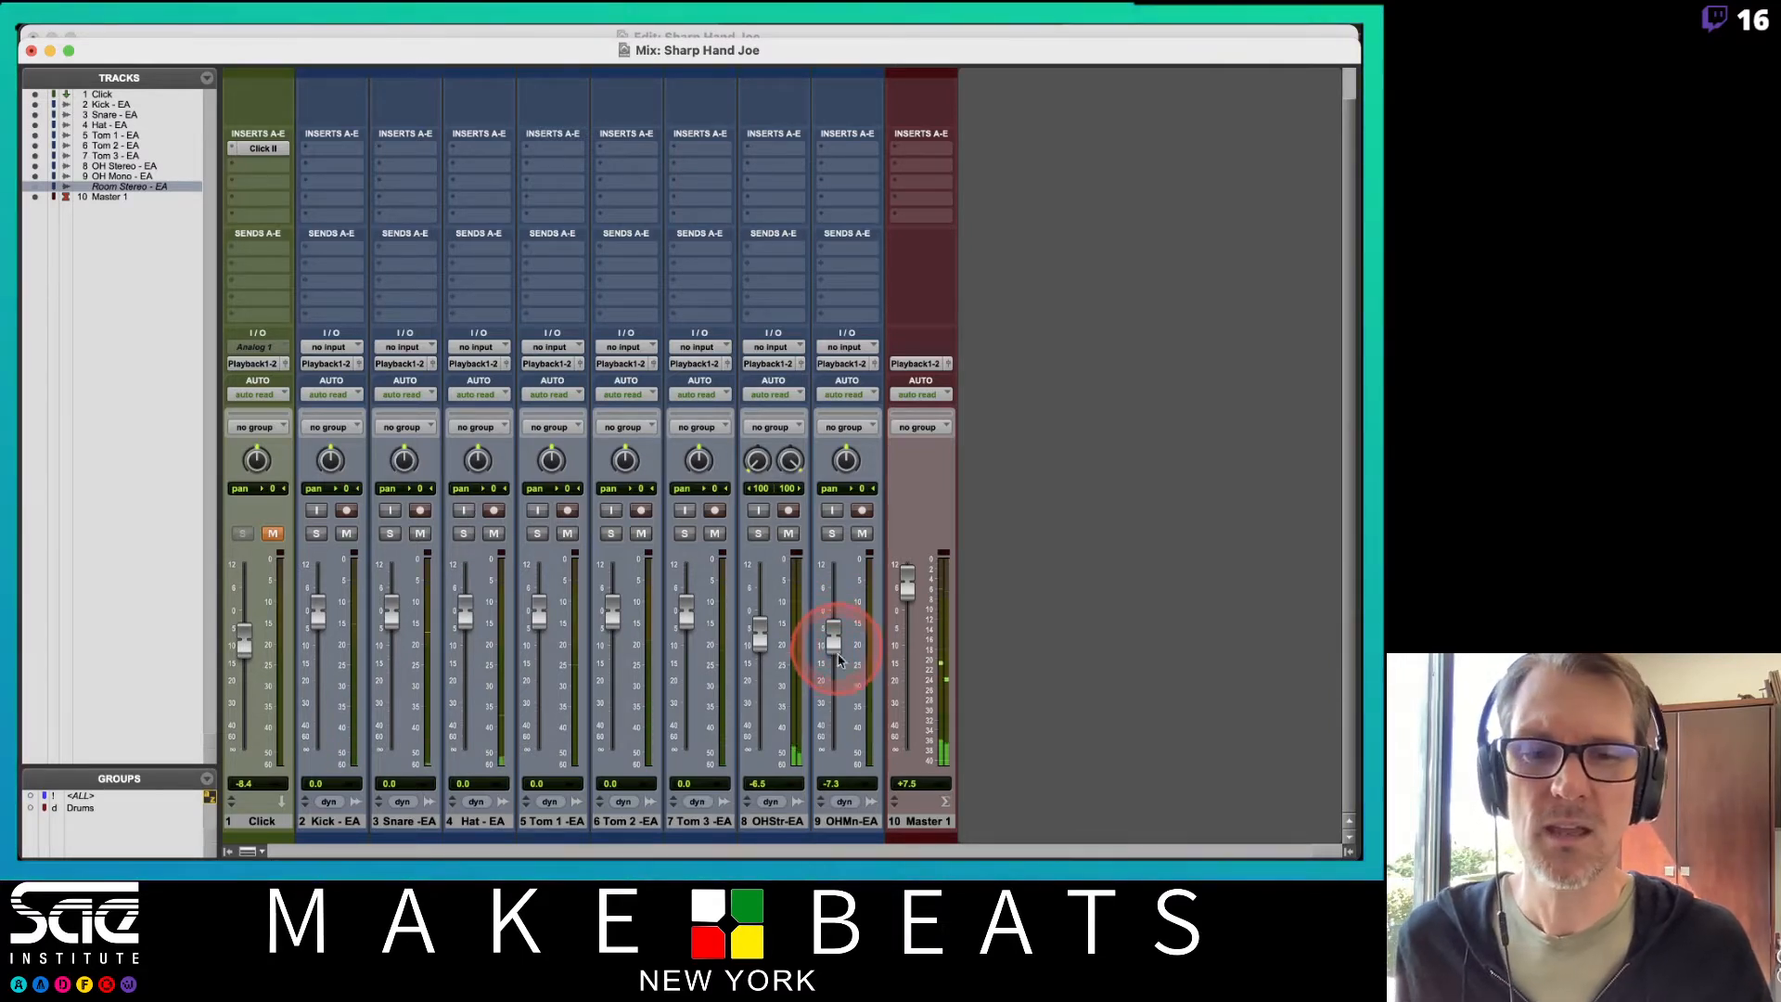
Hide the OH Mono track from the mixer and audition the remaining drum mix
click(835, 821)
right_click(835, 822)
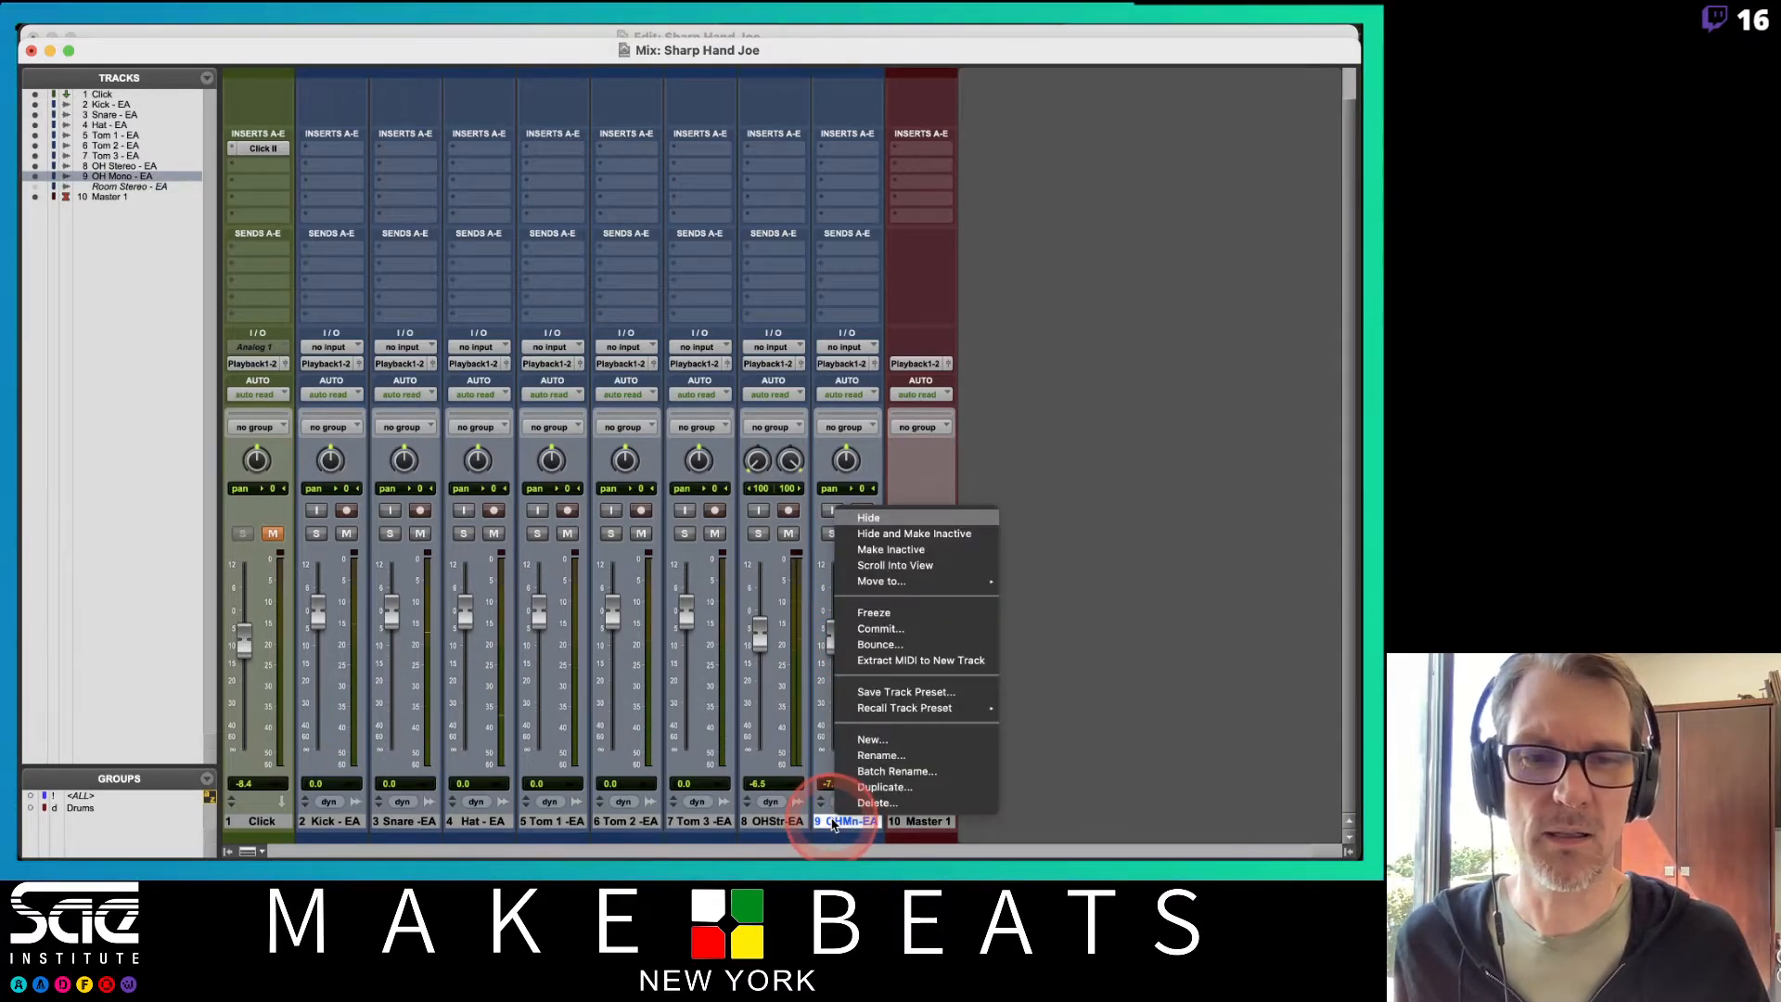
click(869, 518)
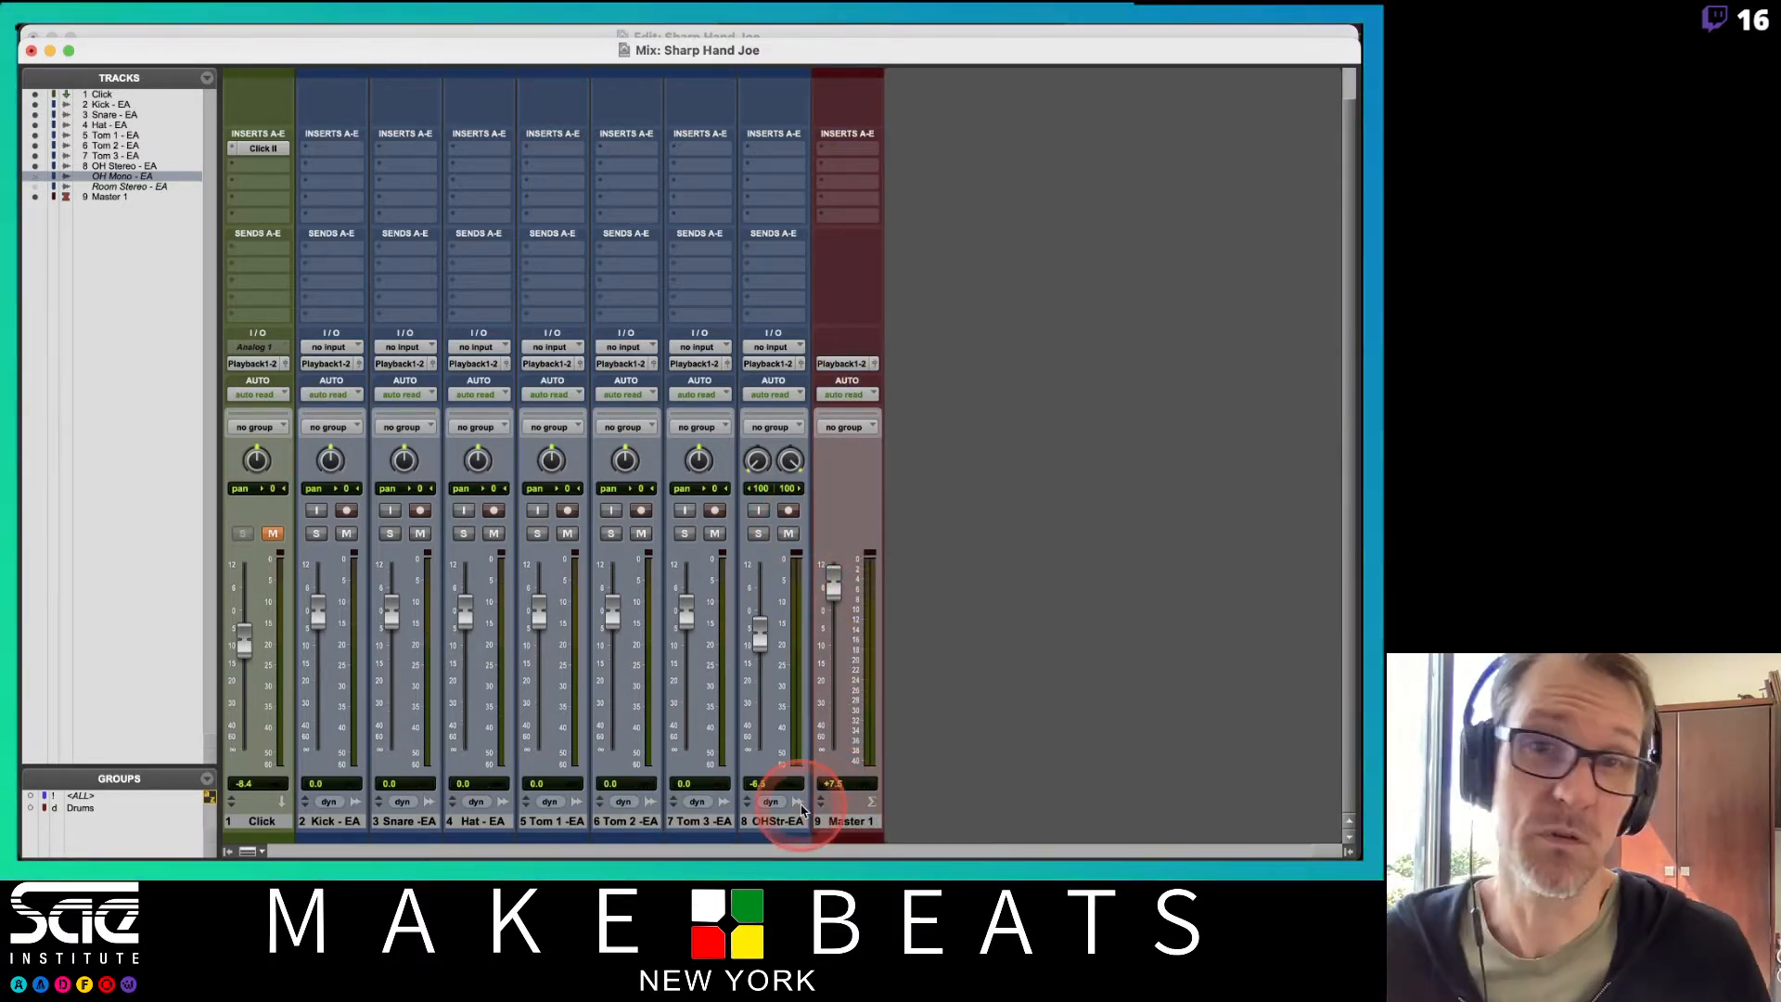
key(space)
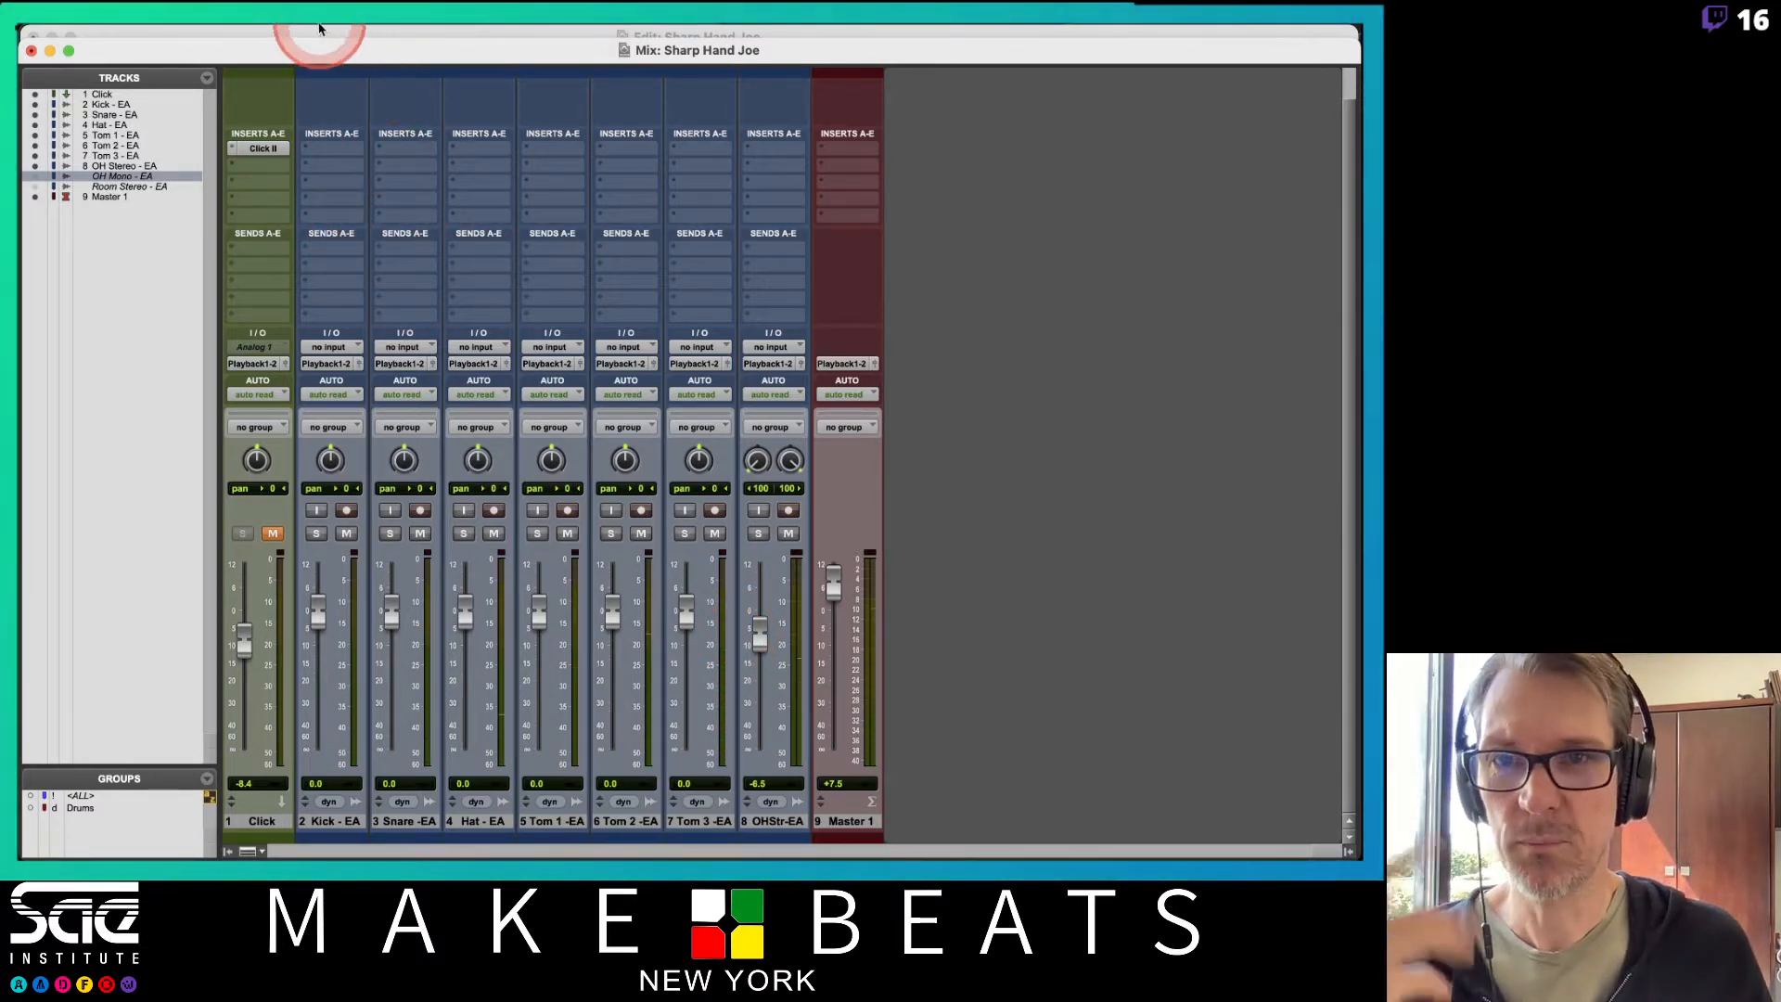
Switch to Preview and page through 08 PT Plugins-AudioSuite.pdf to the page on plug-in history, AudioSuite and RTAS
mouse_move(312, 28)
key(super+Tab)
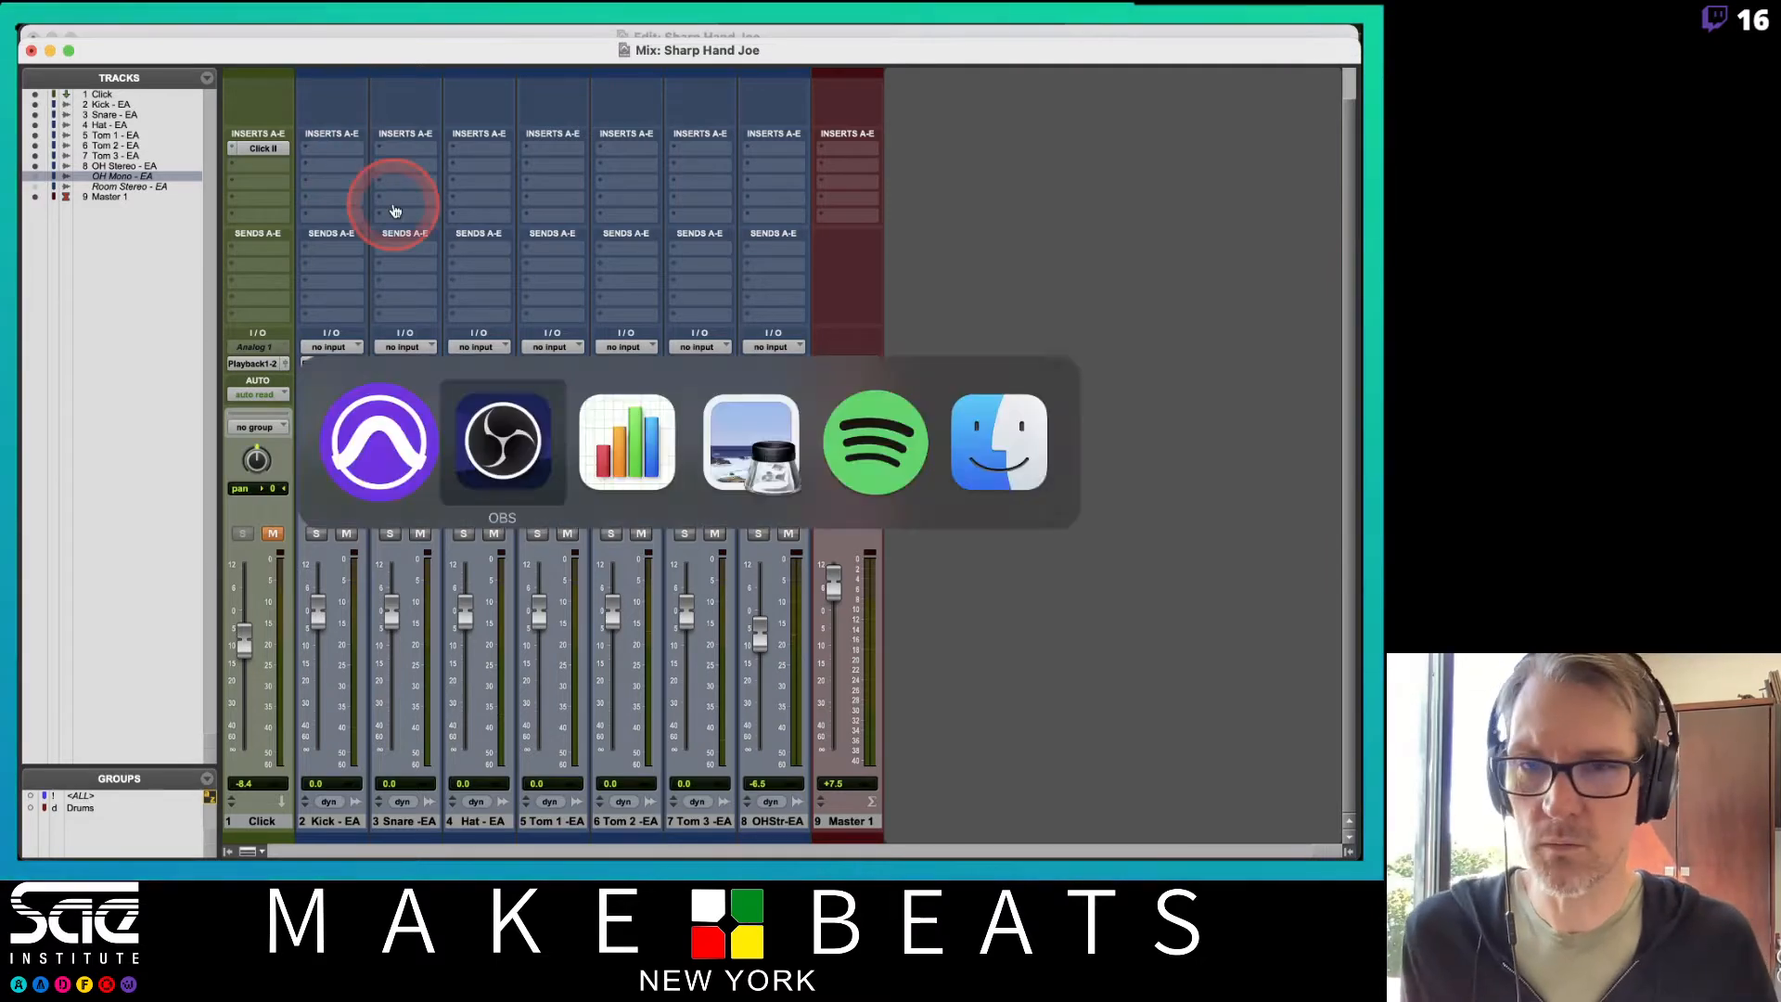
key(super+Tab)
key(super+Tab)
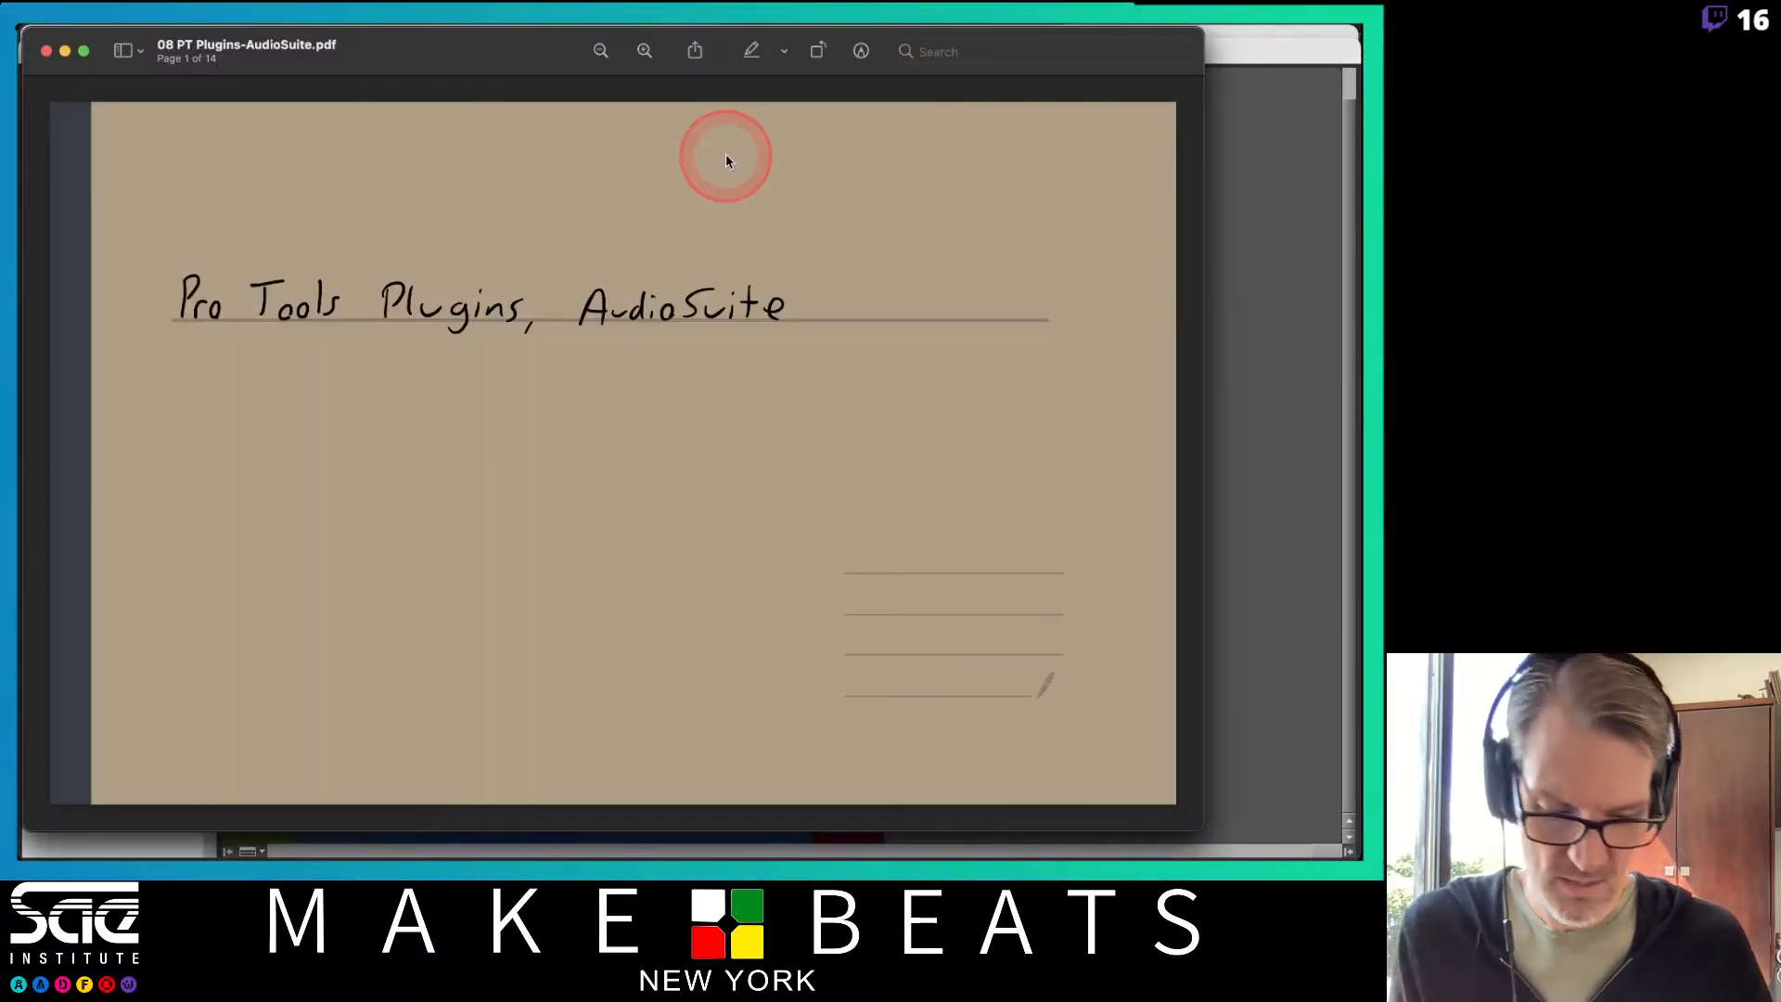
key(Down)
key(Down)
key(Down)
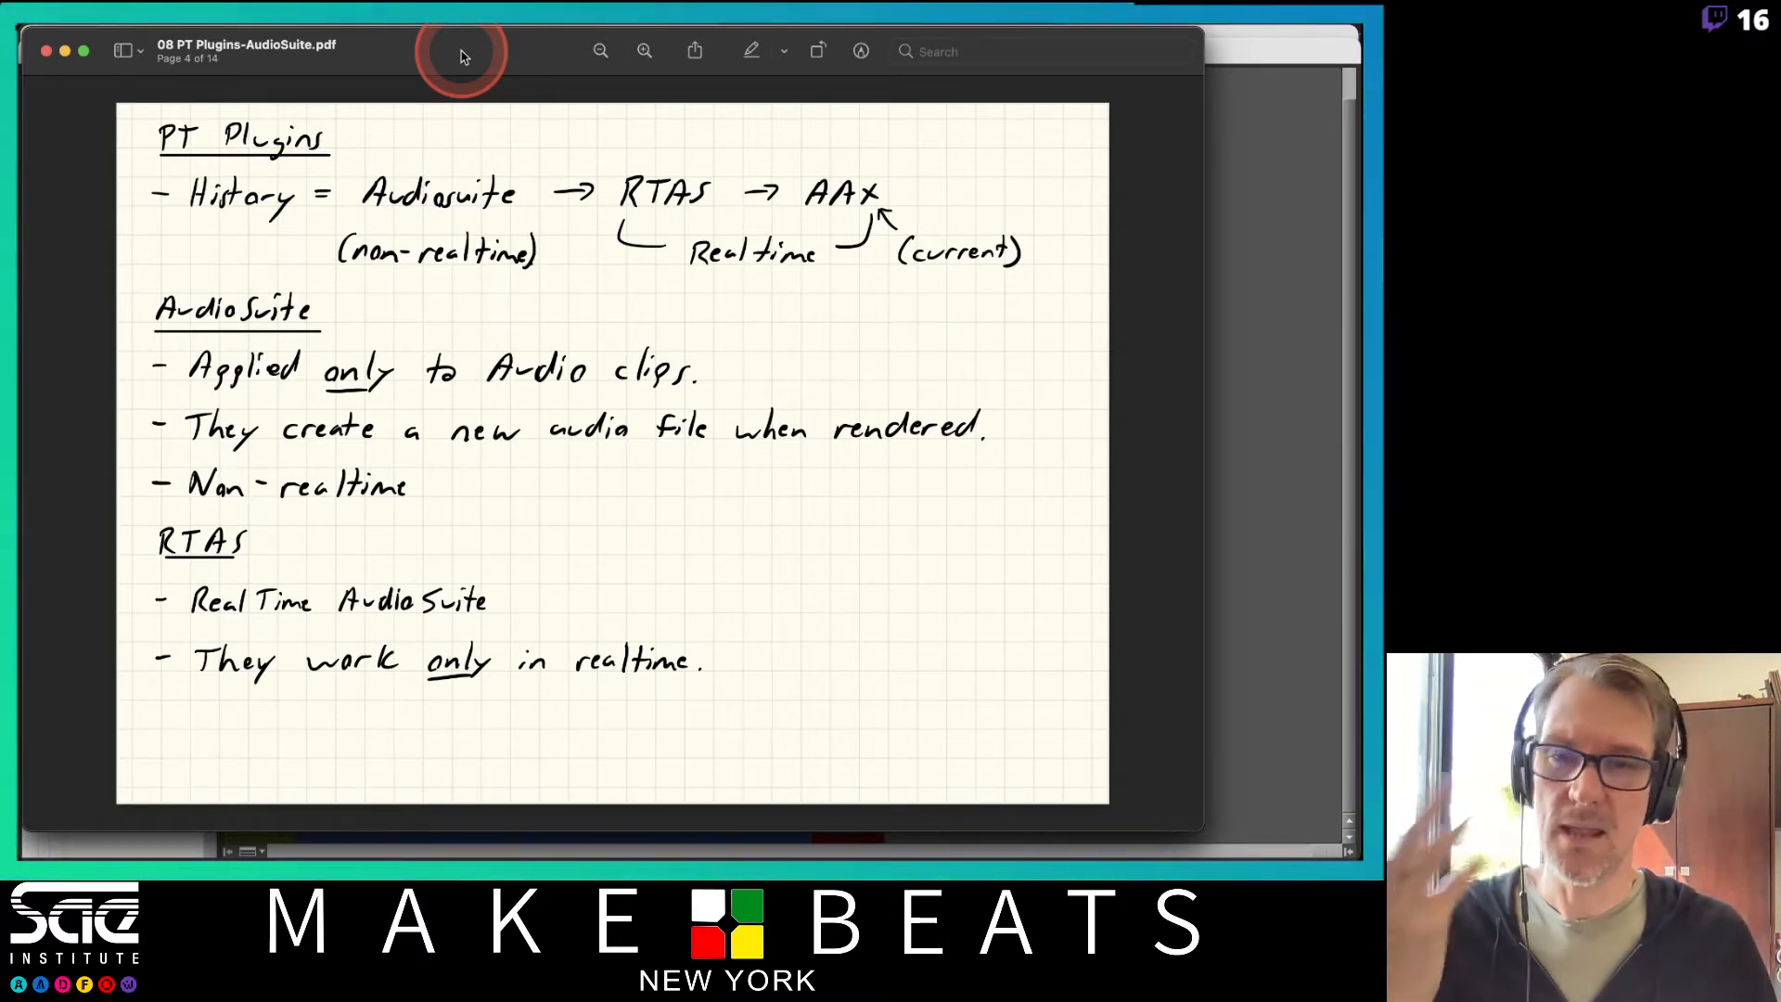
Review the AAX and track compatibility notes on pages 5 to 7, return to page 6, and switch back to Pro Tools
key(Down)
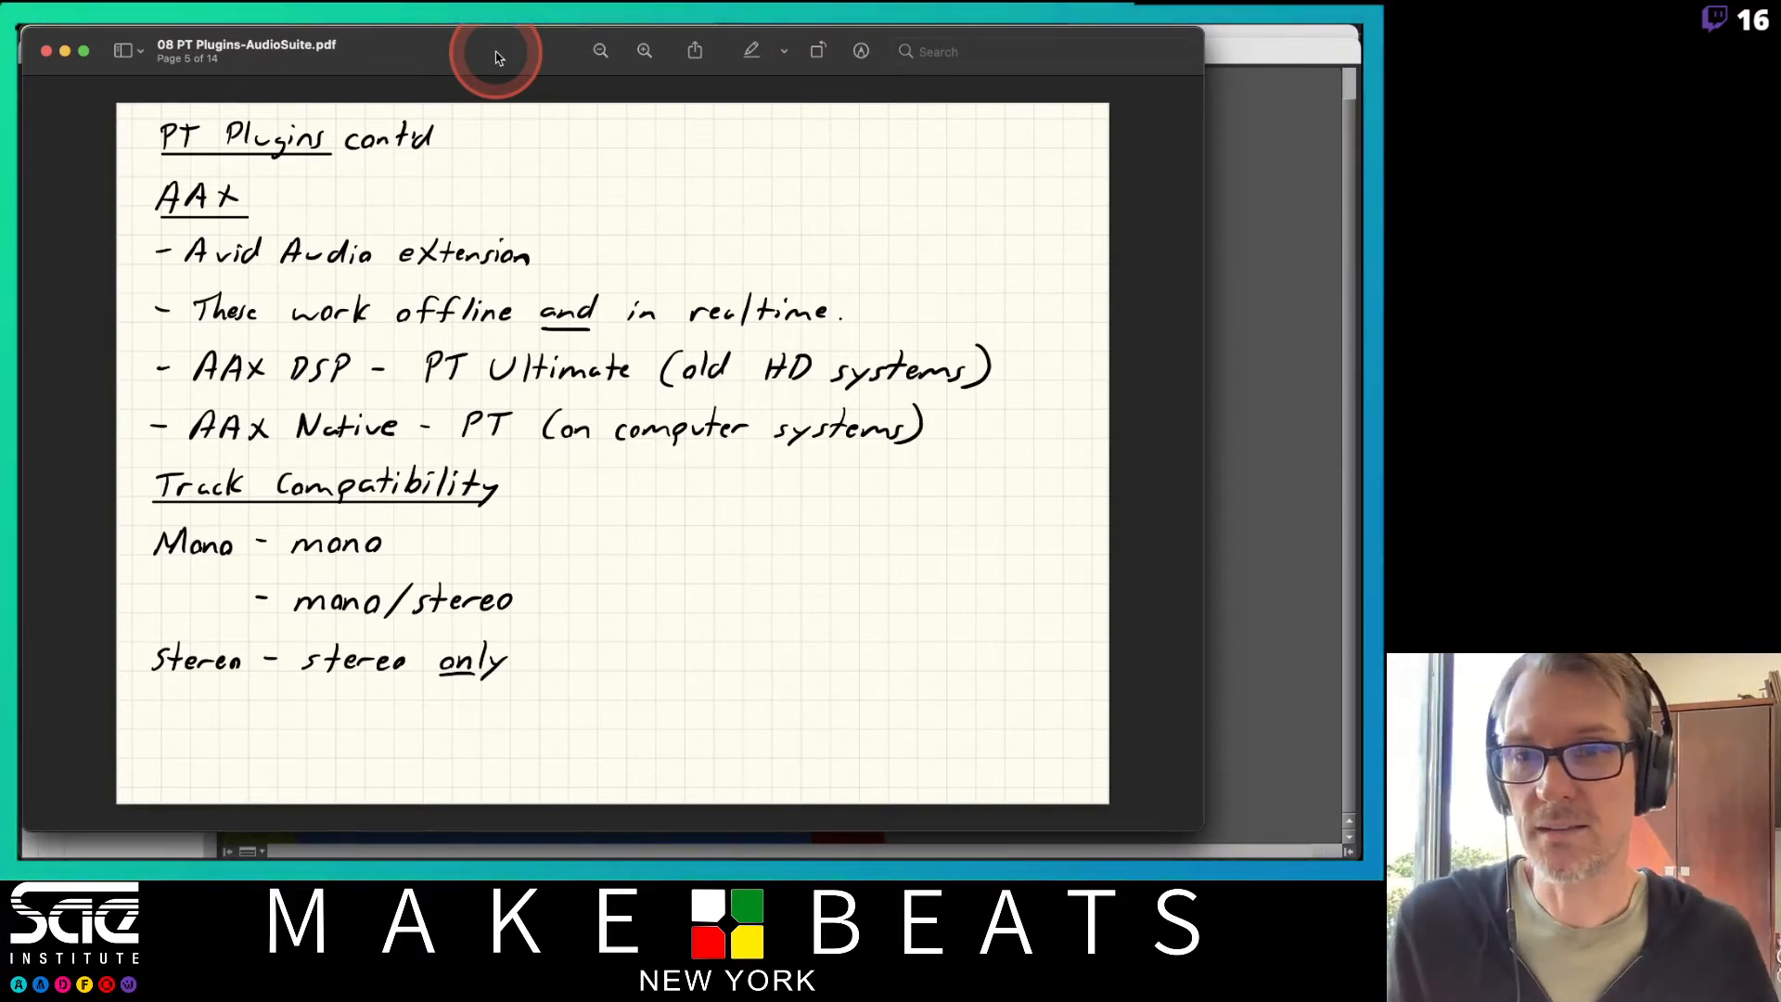
key(Right)
key(Right)
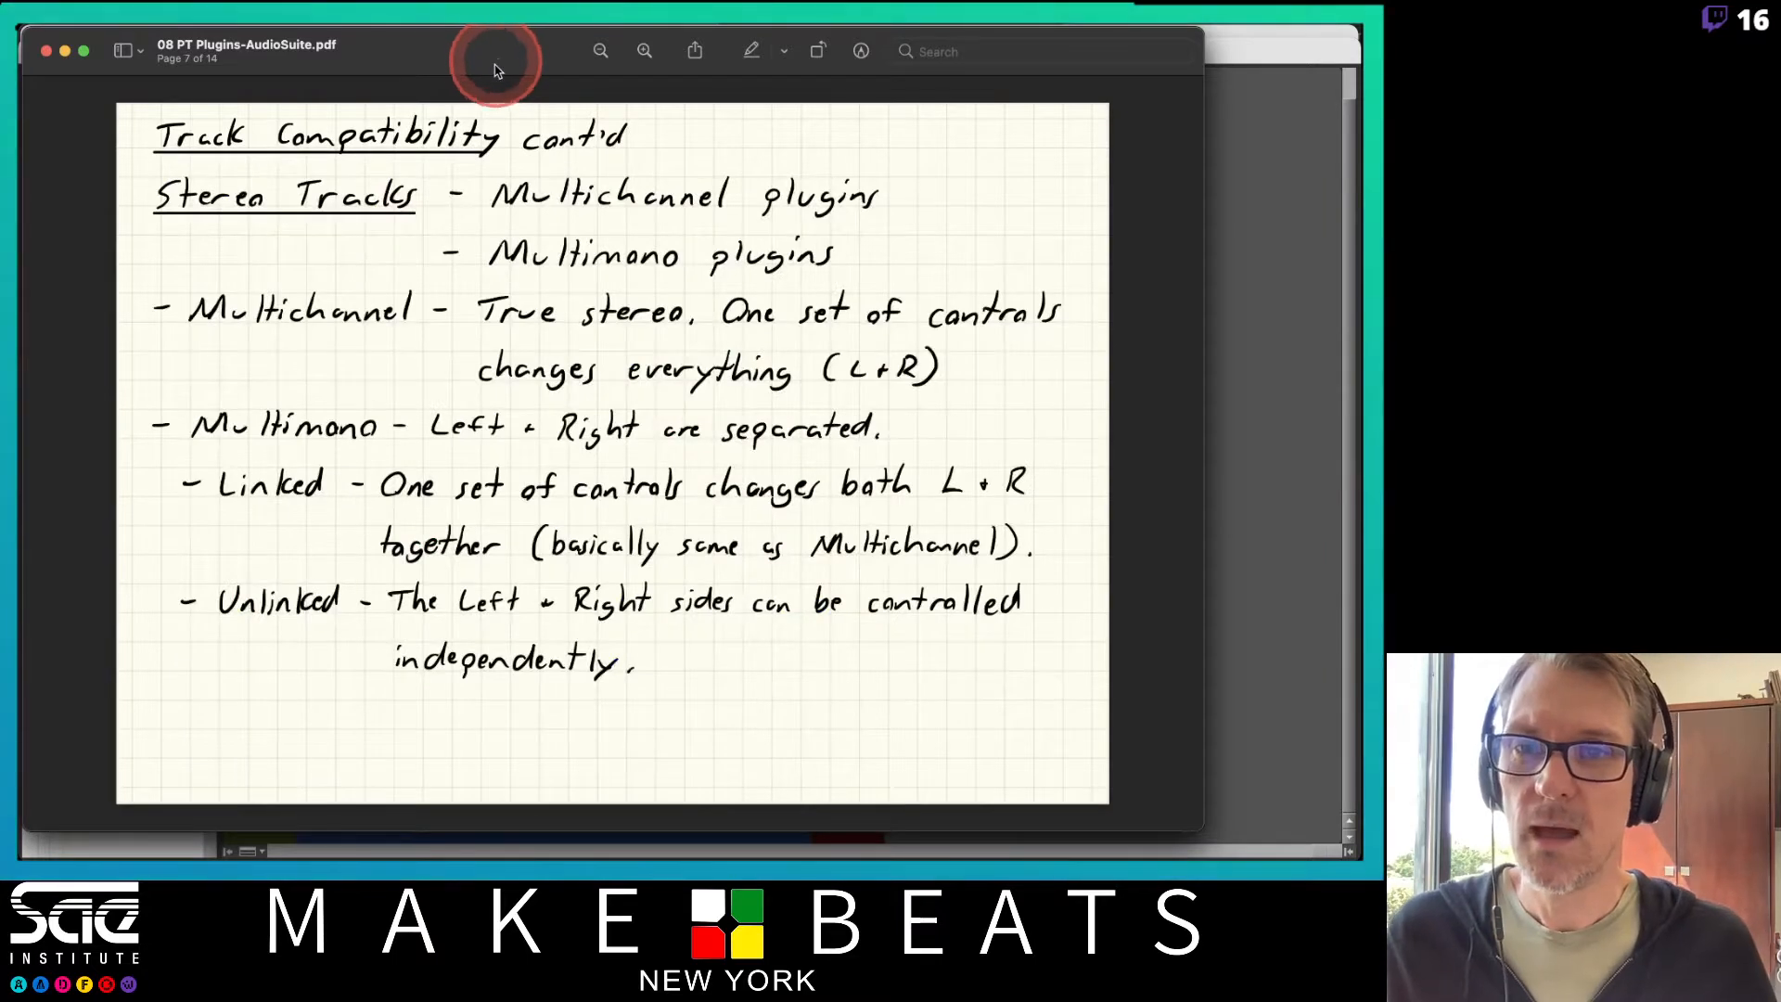
key(Left)
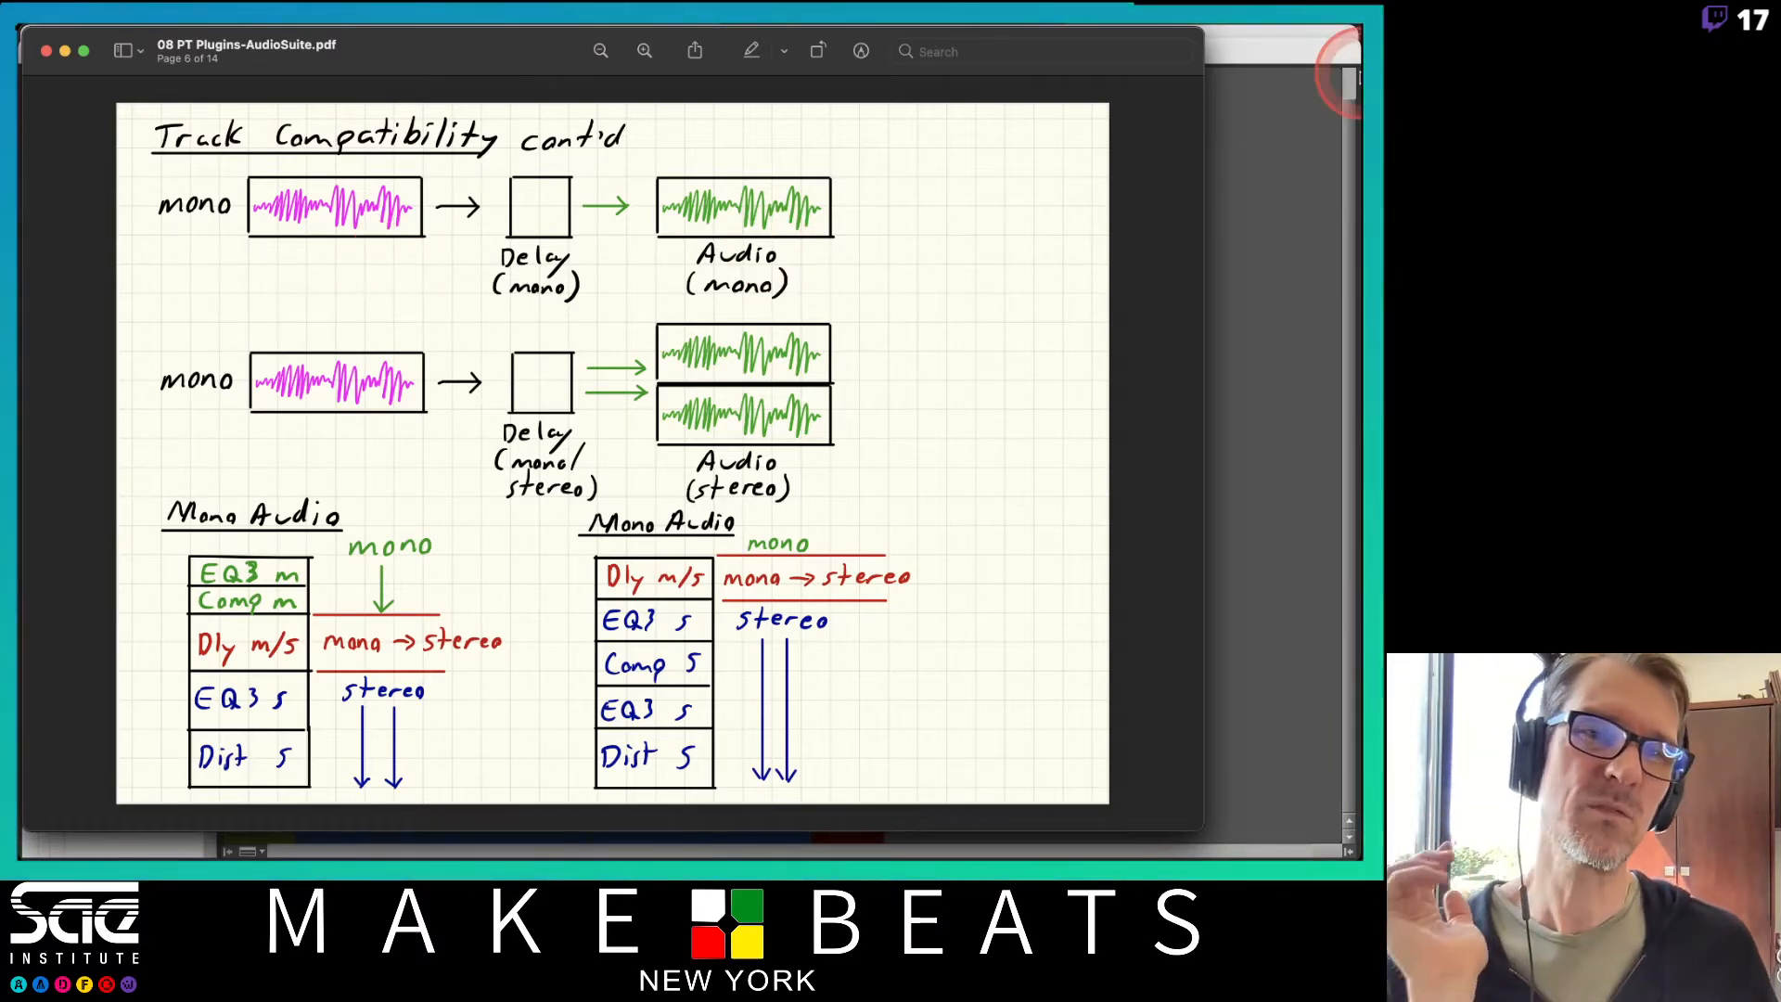
click(1296, 127)
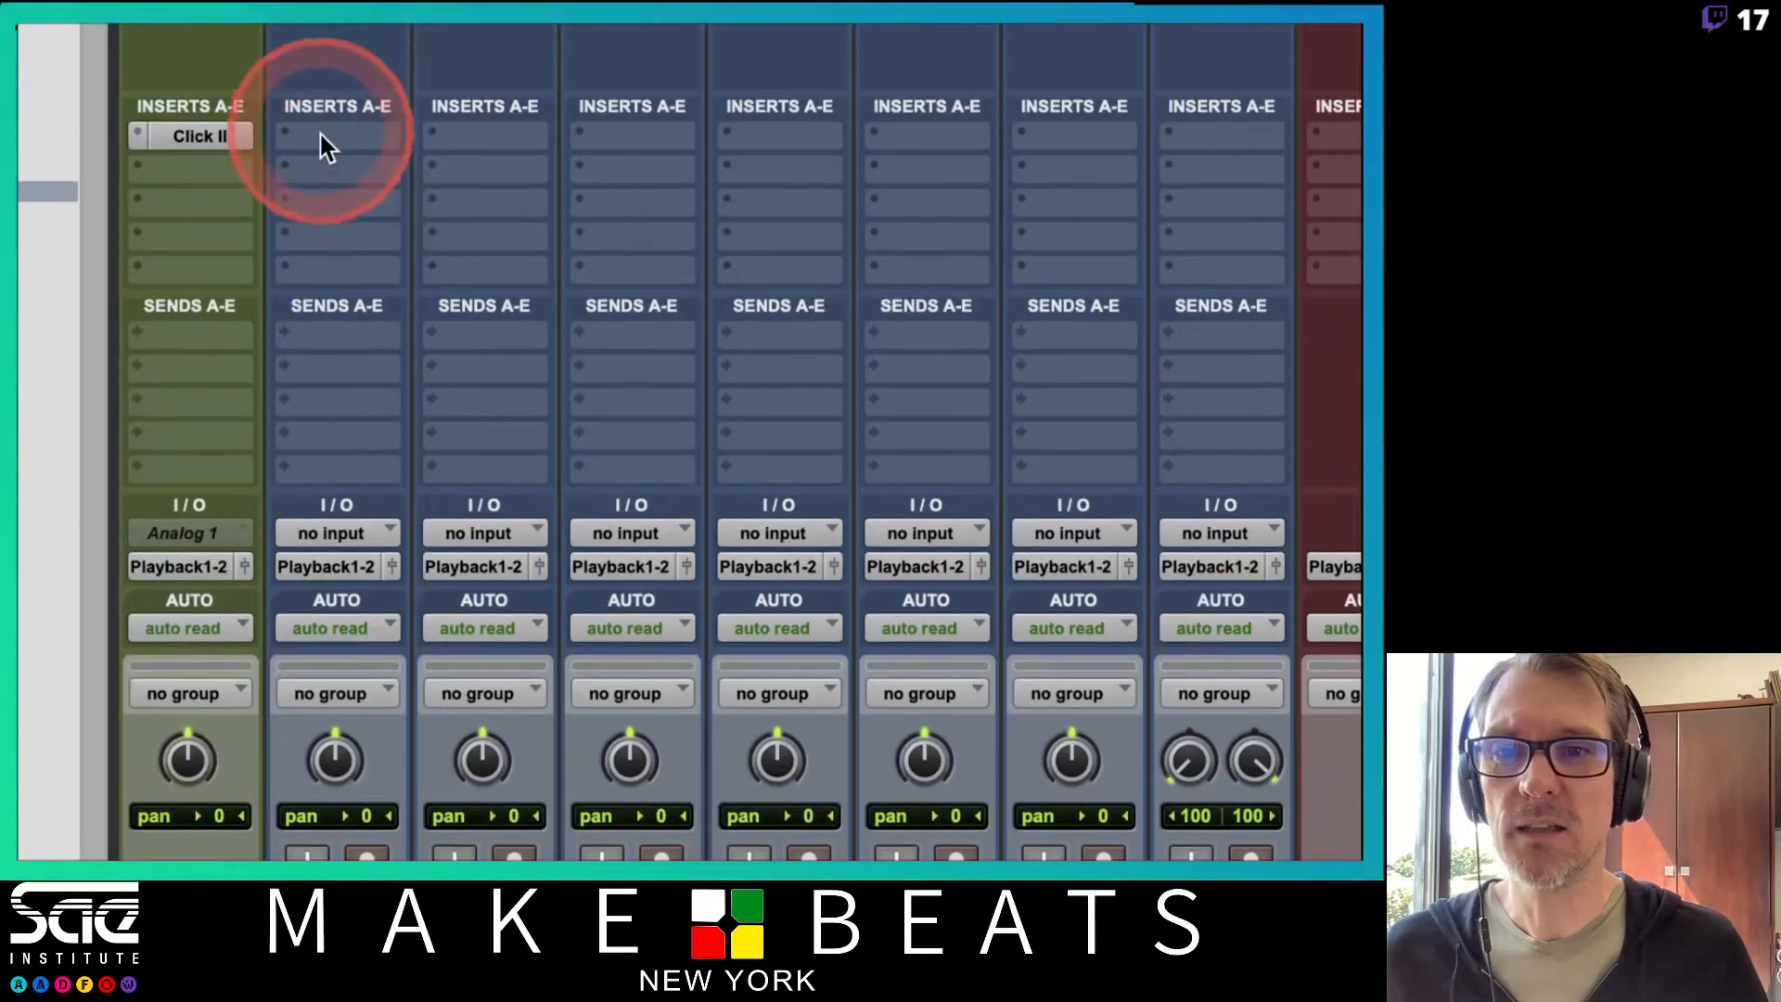
Browse the mono plug-in categories, including Dynamics, available for the Kick track's first insert without choosing one
click(320, 135)
mouse_move(321, 136)
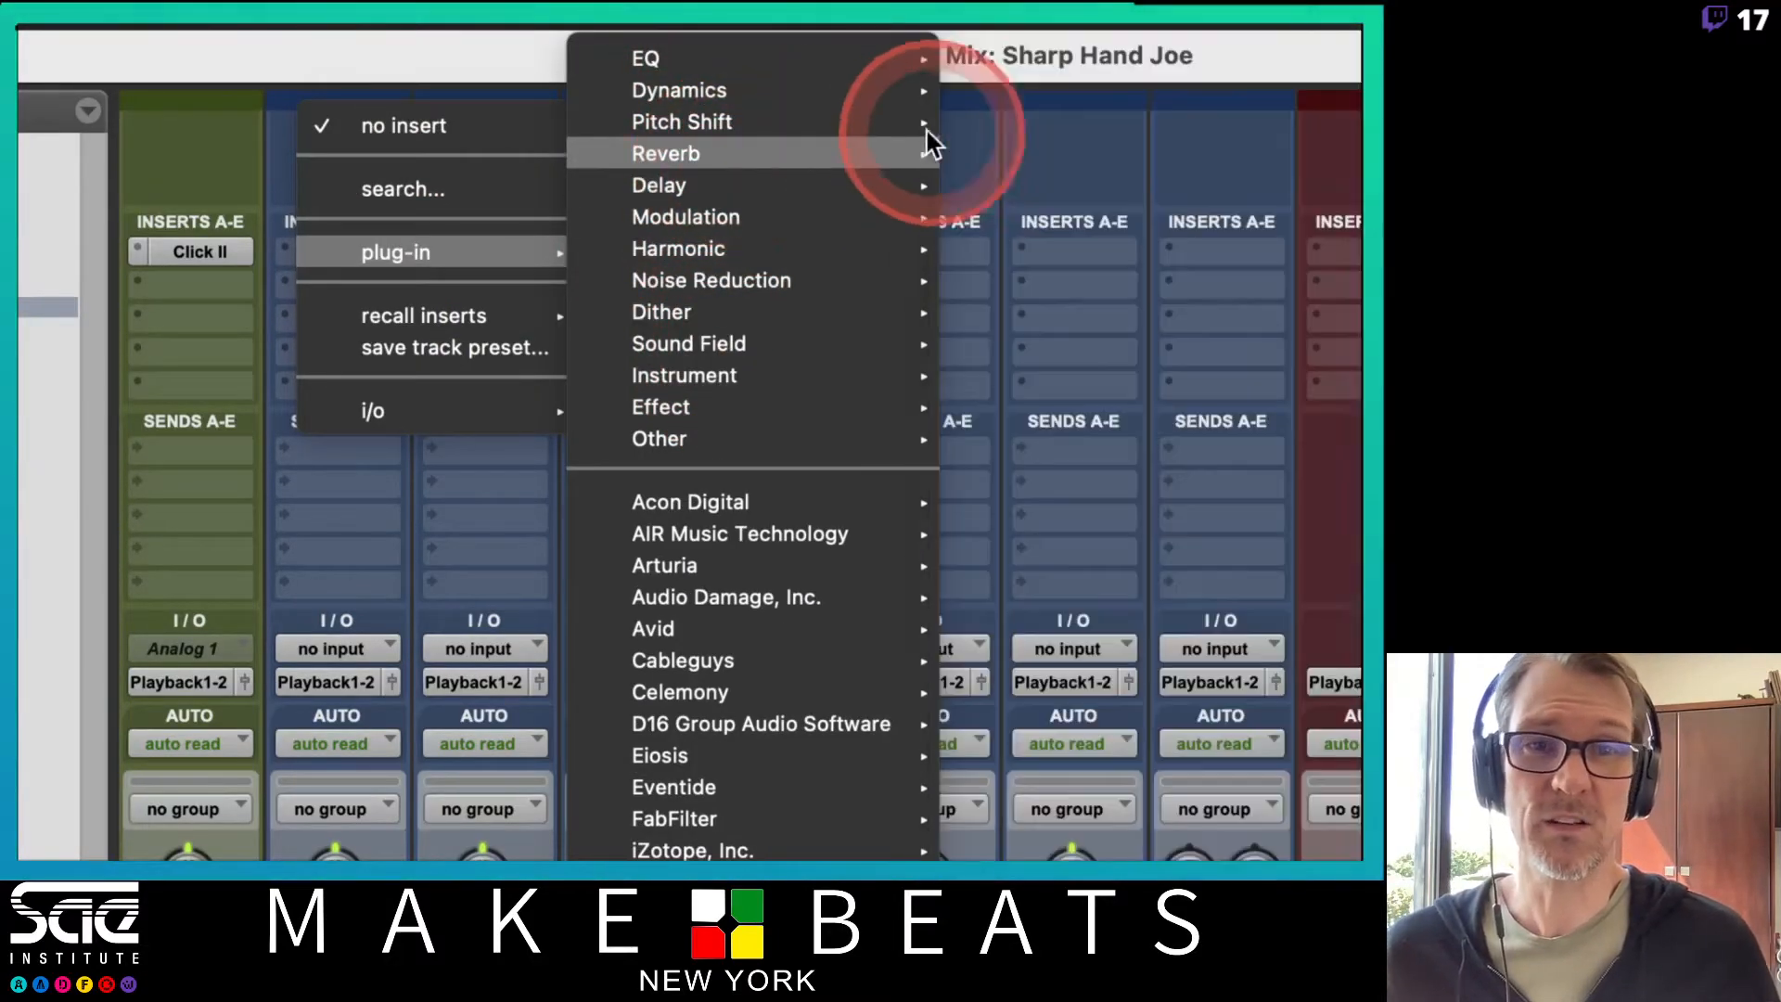
mouse_move(703, 83)
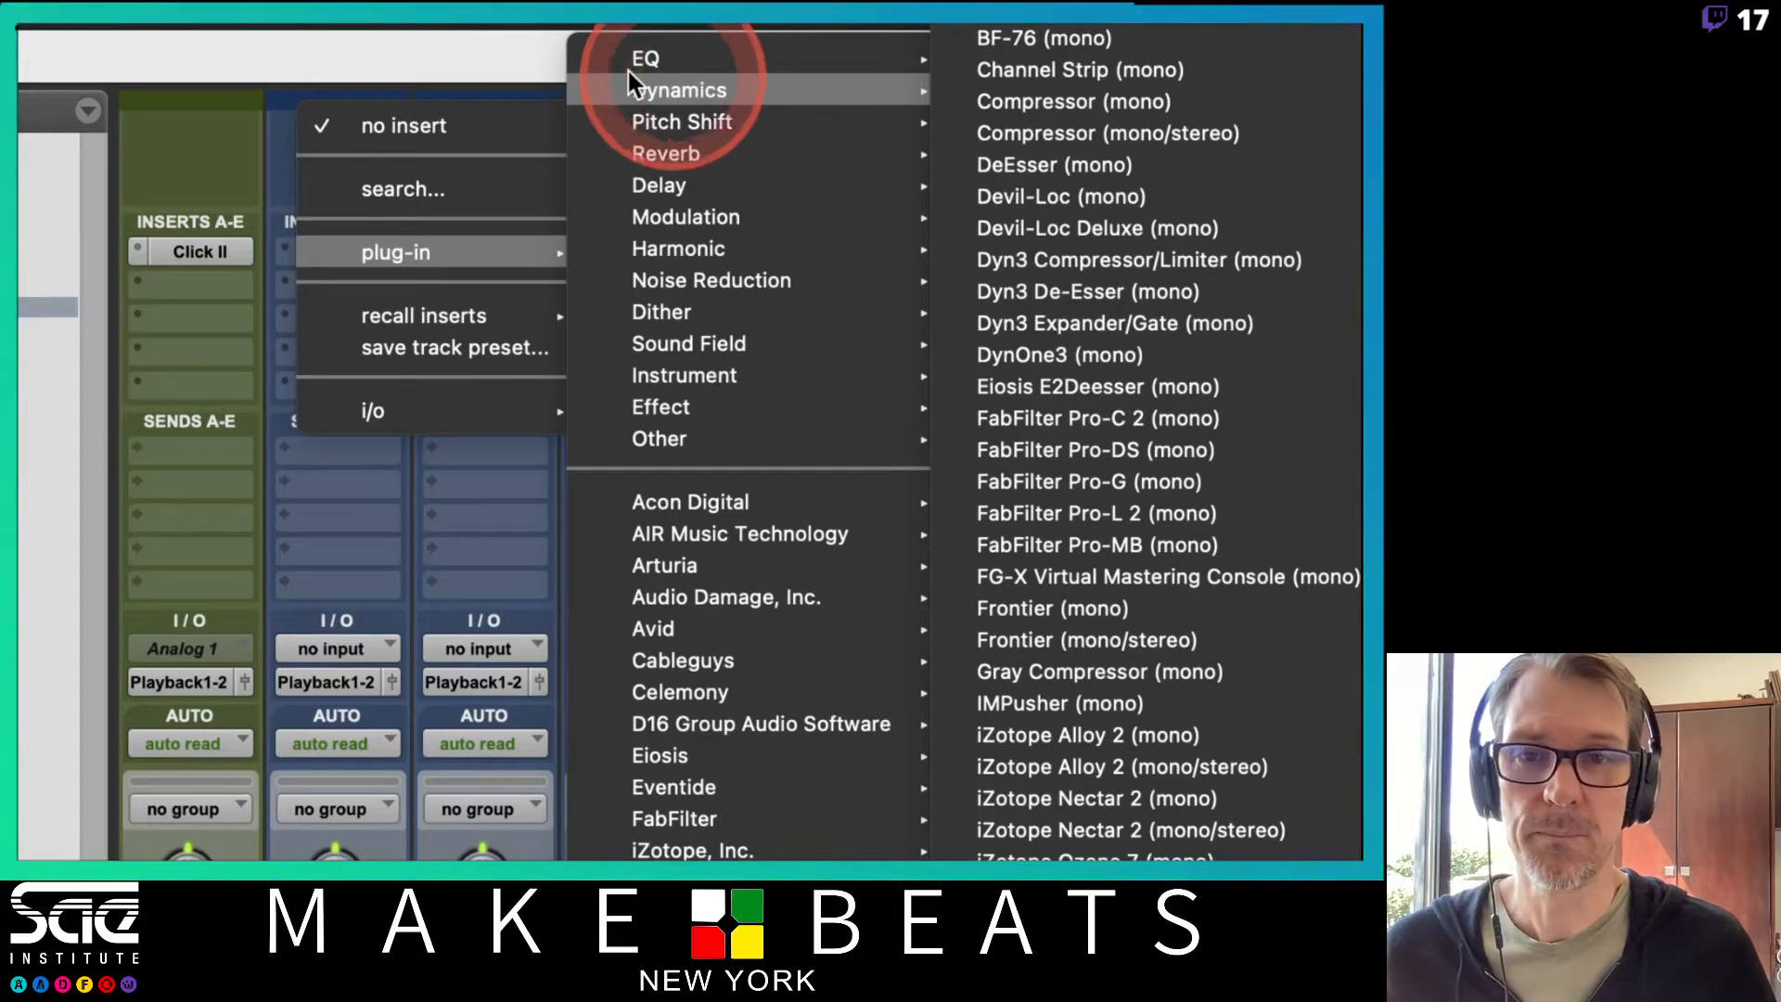
click(541, 63)
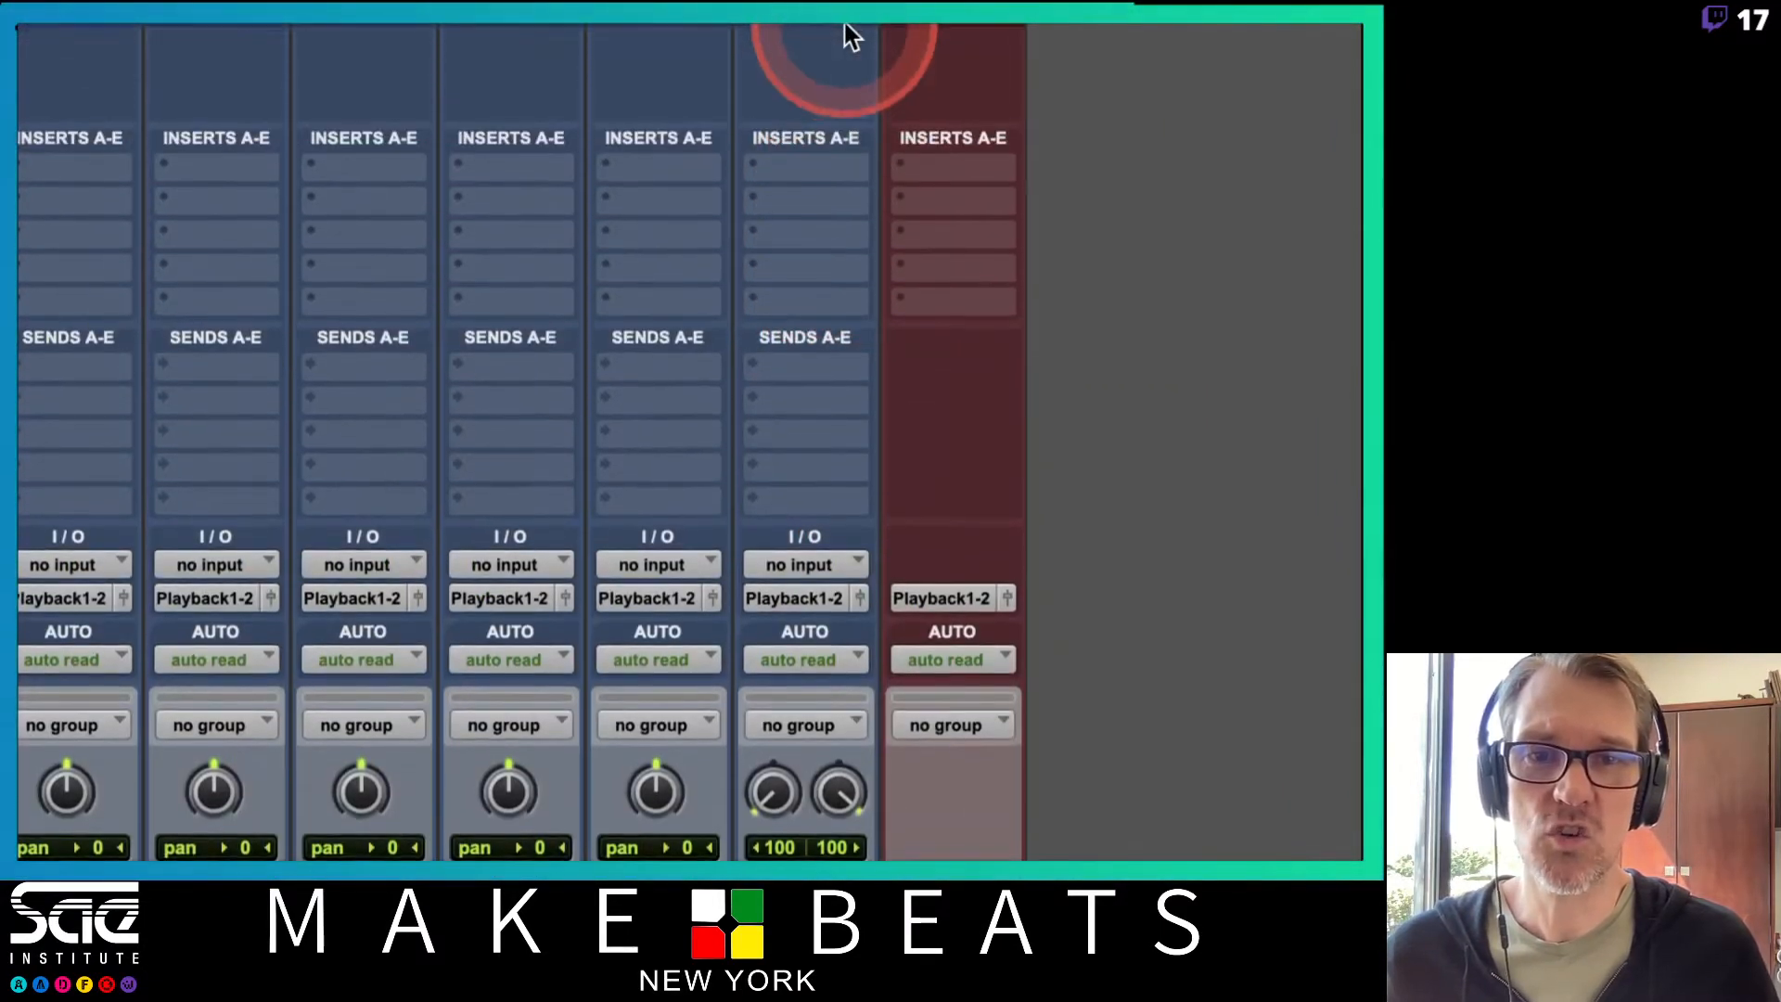
Examine the multichannel and multi-mono plug-in choices offered on the OH Stereo track's first insert
click(790, 181)
mouse_move(800, 187)
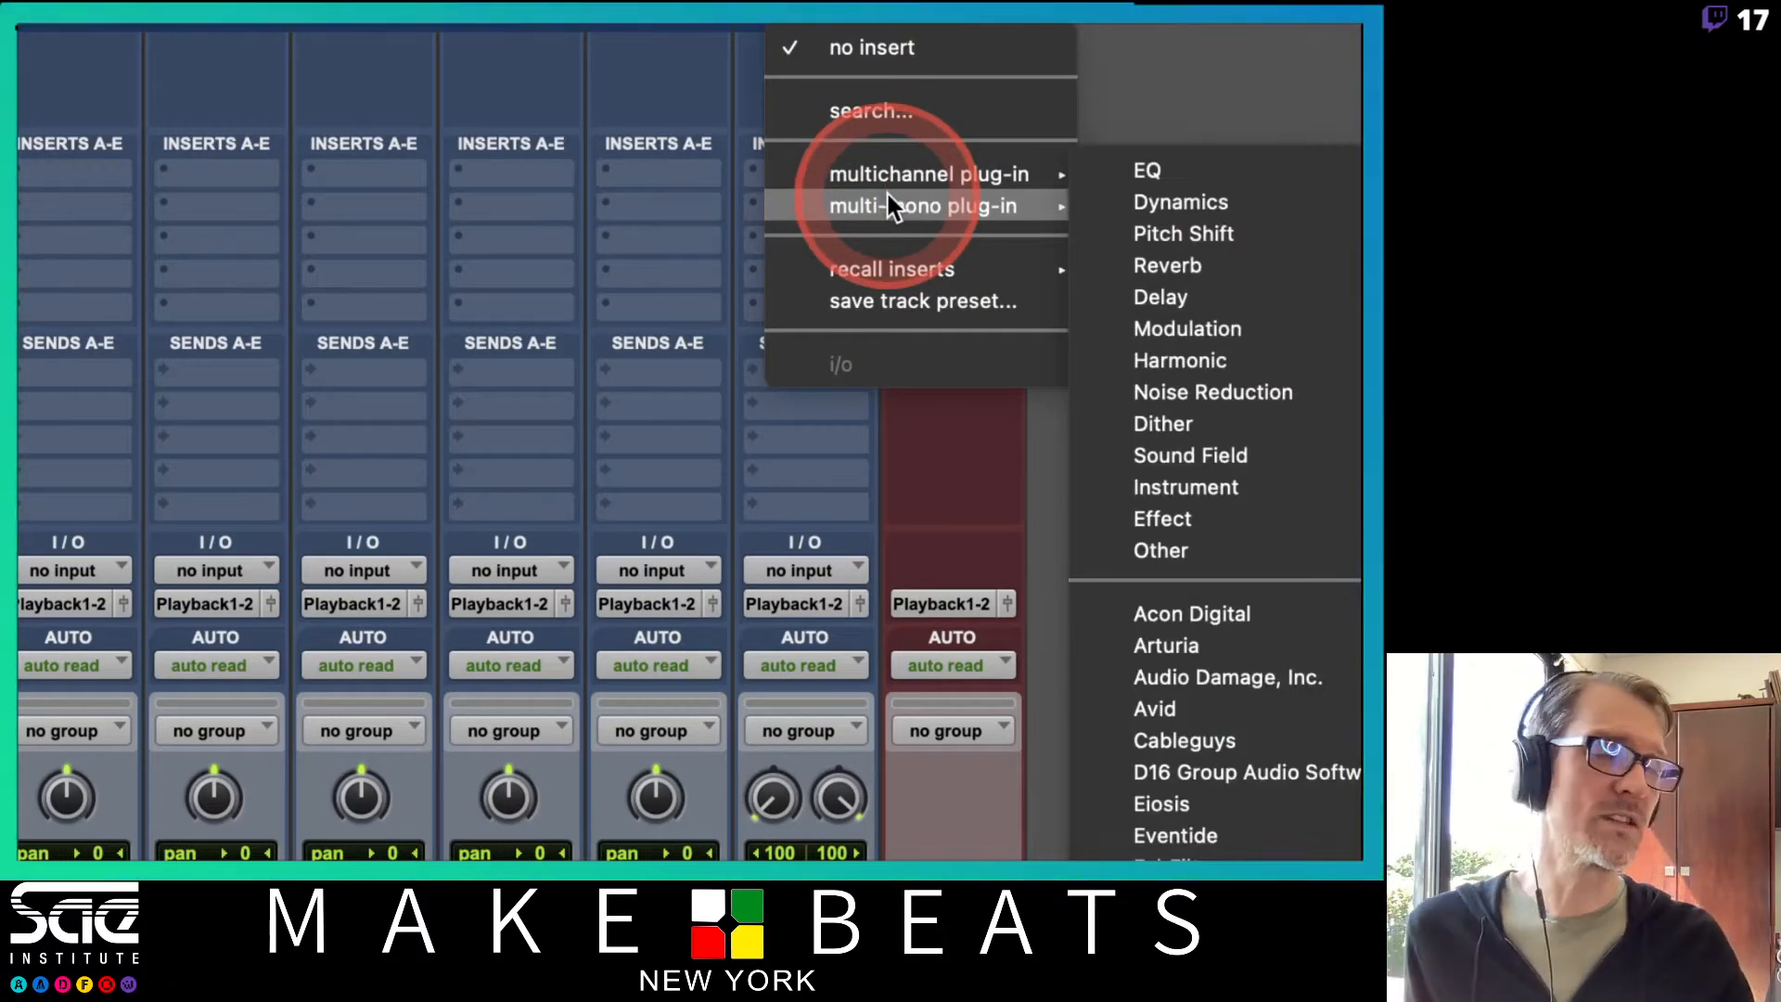
click(731, 132)
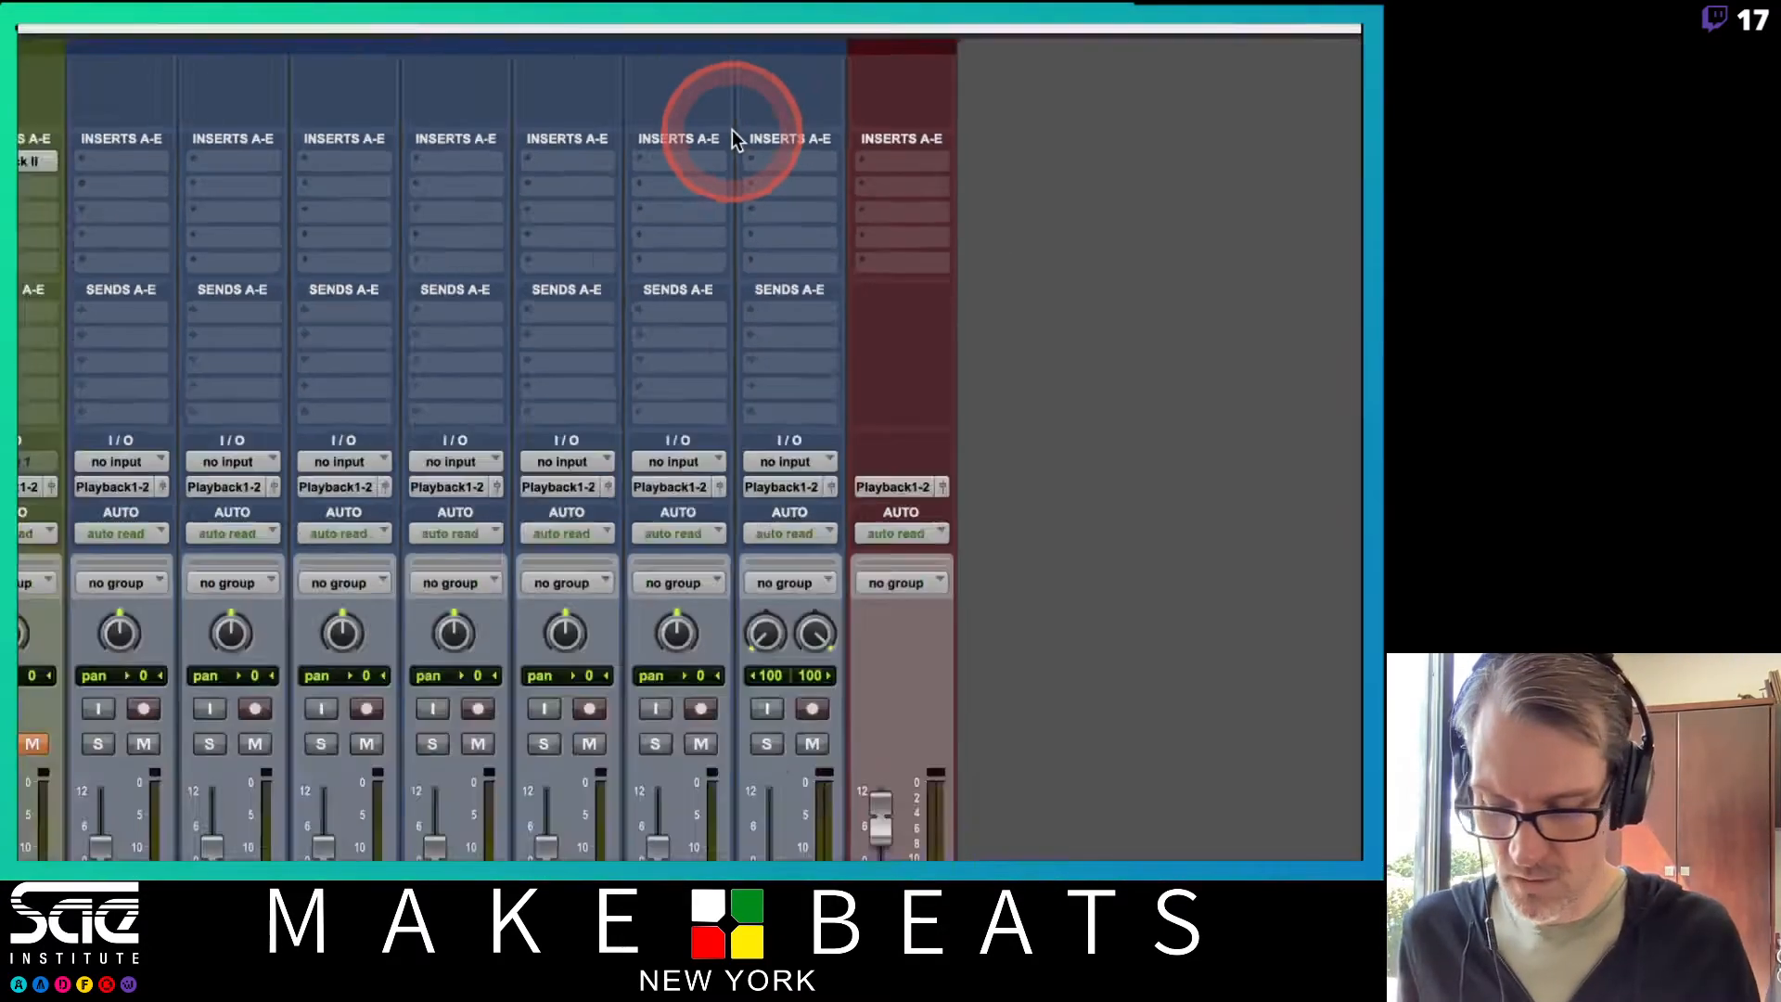
Switch to Preview, review the track compatibility notes on pages 6 and 7, and return to Pro Tools
key(super+Tab)
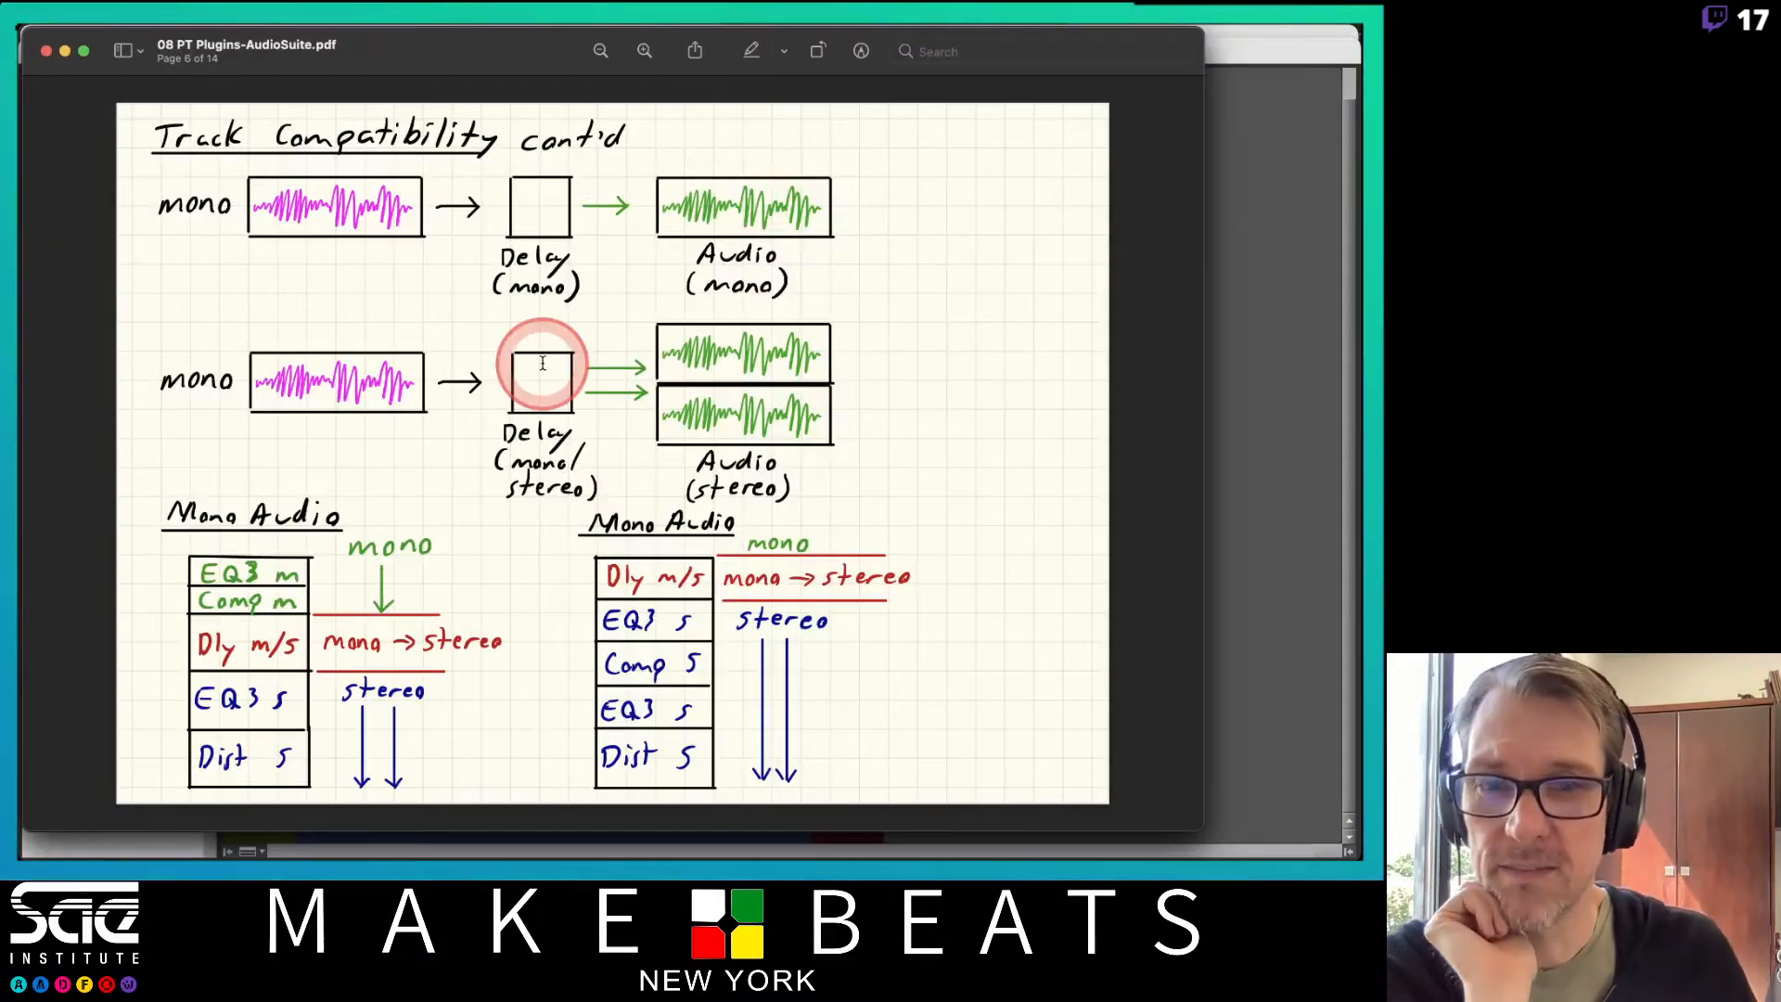
key(Down)
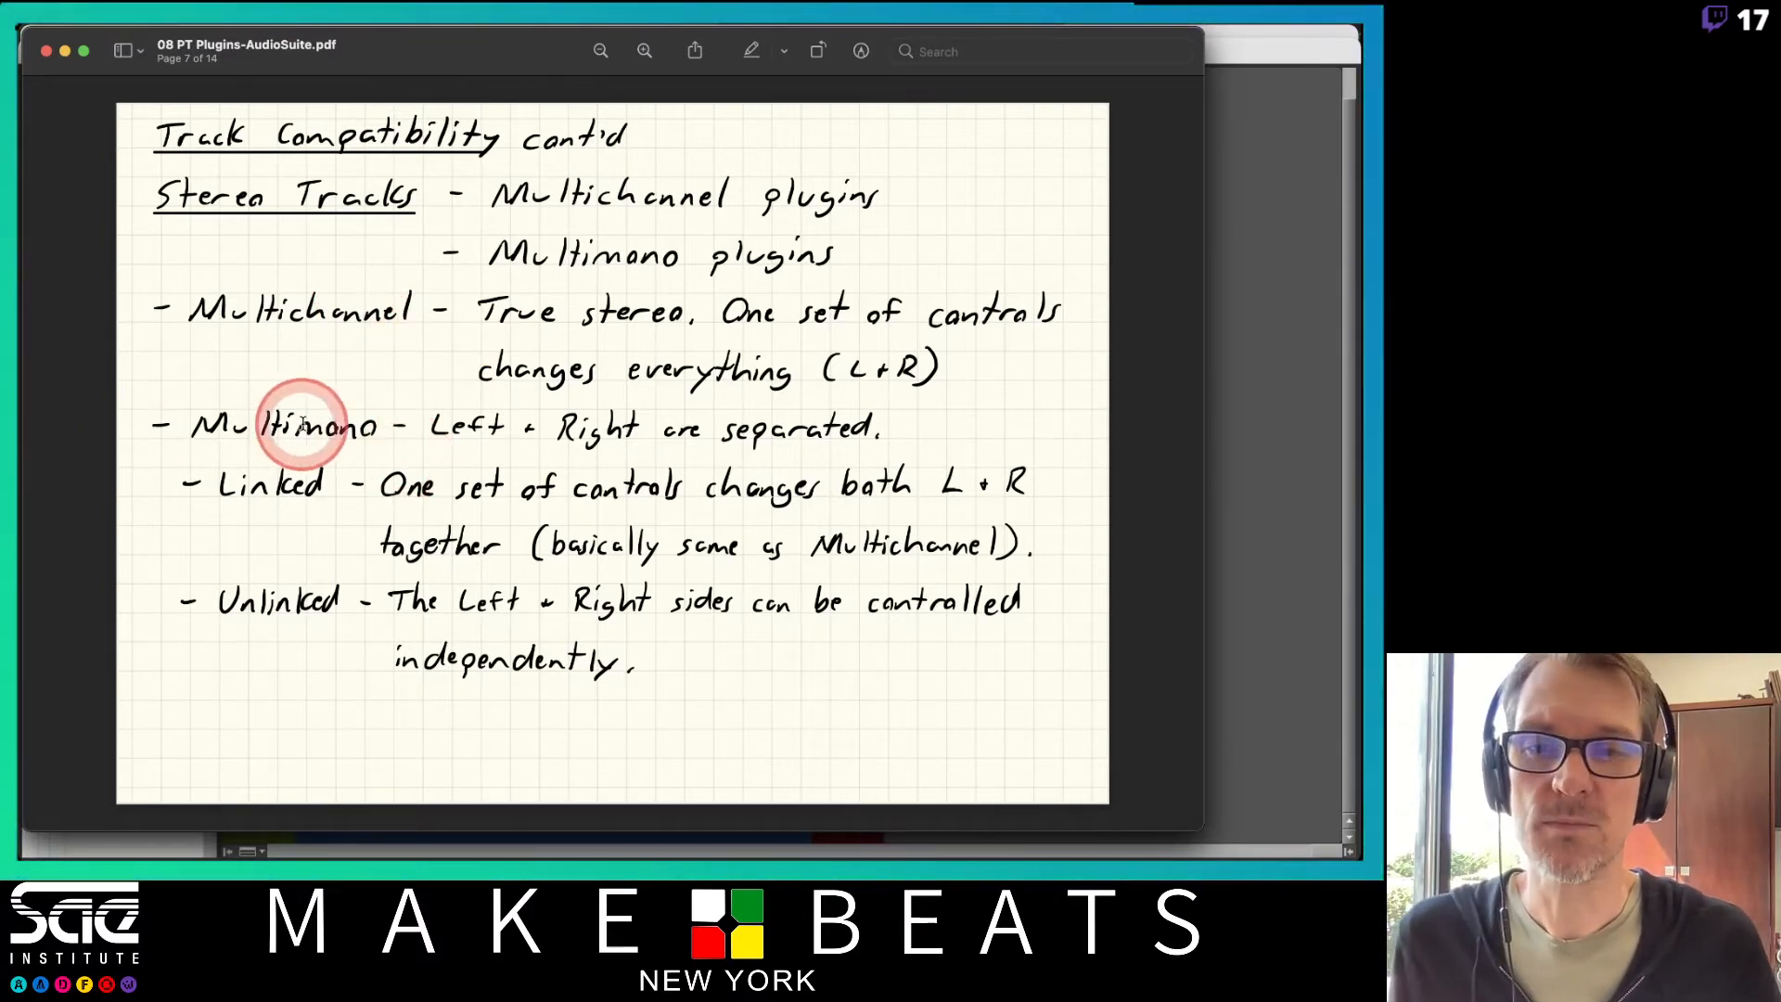
click(1246, 241)
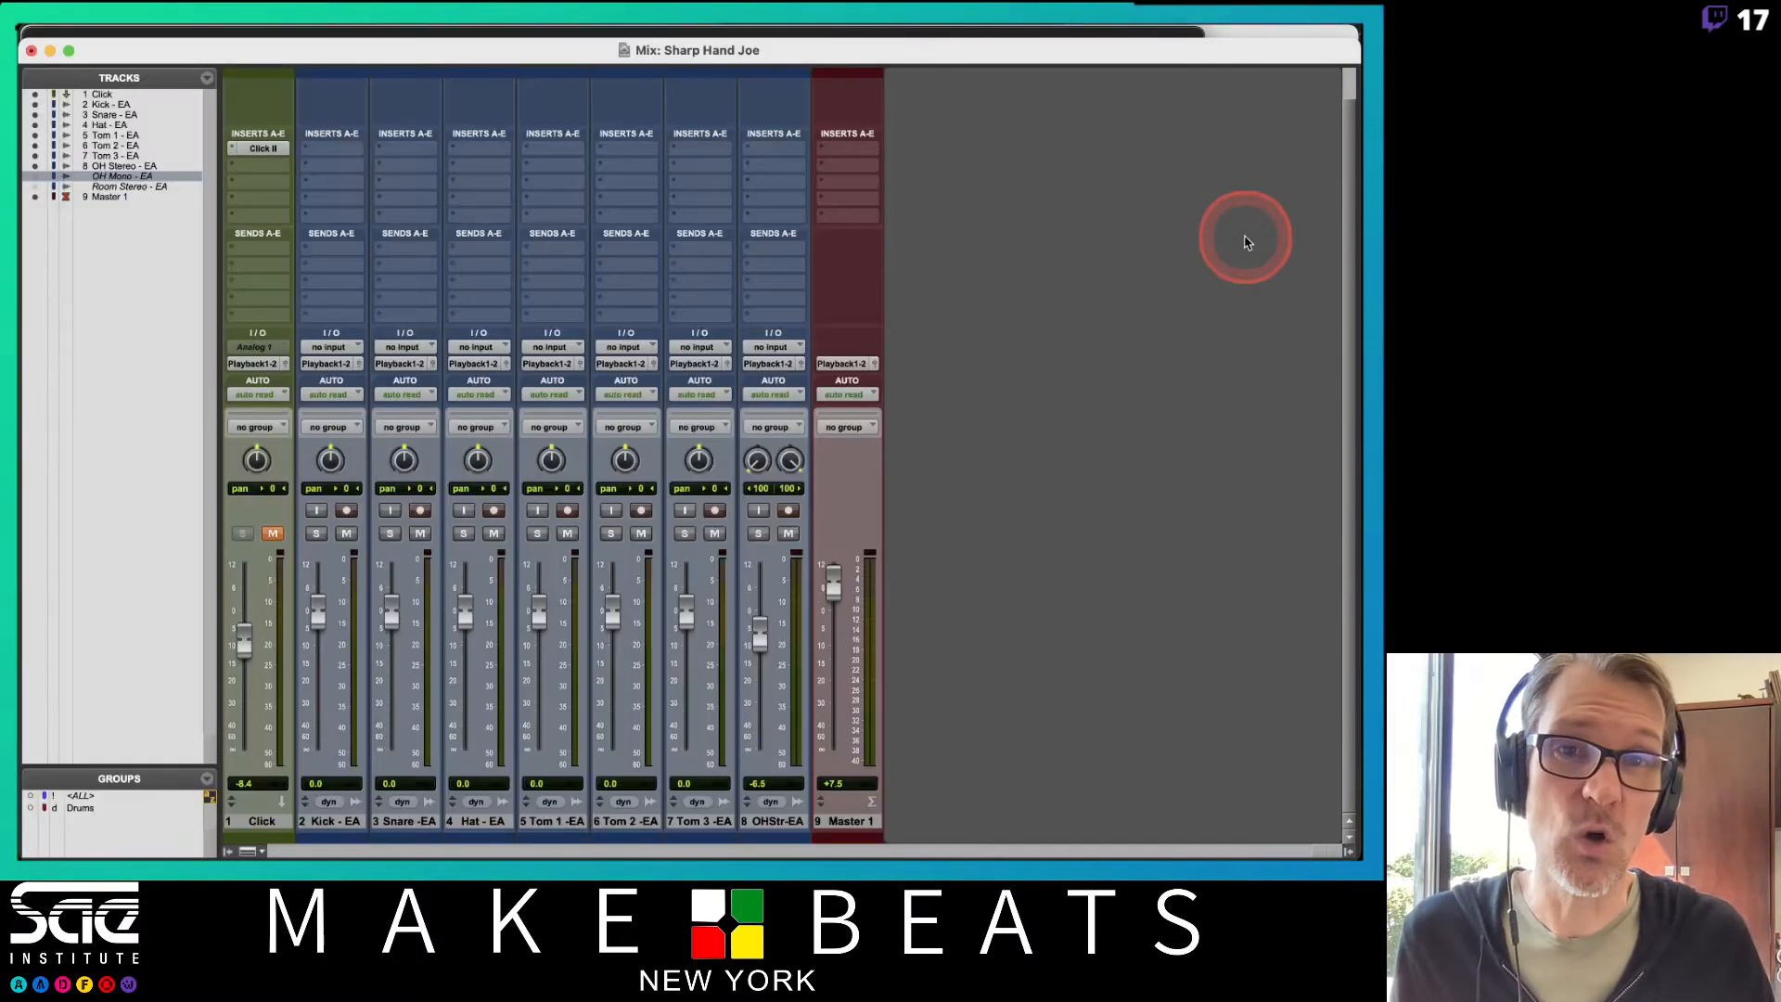
Switch to Preview, review the PT Plugin Channels notes on page 8, and return to Pro Tools
key(super+Tab)
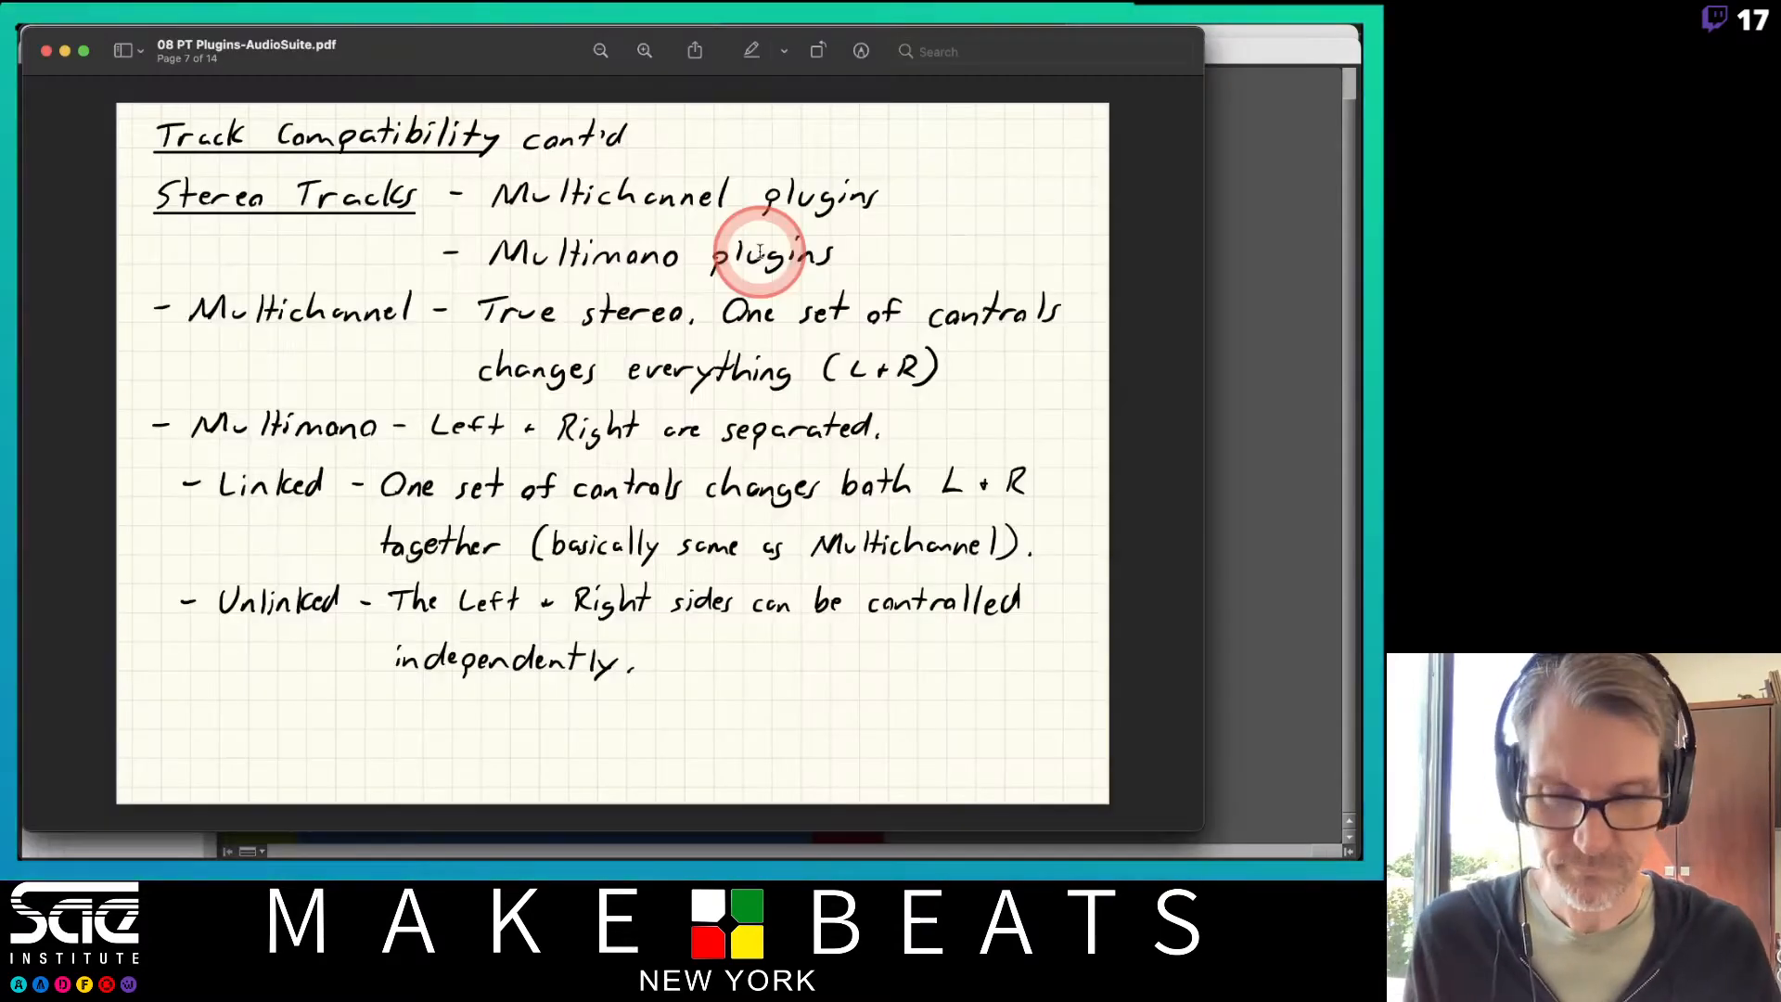
key(Right)
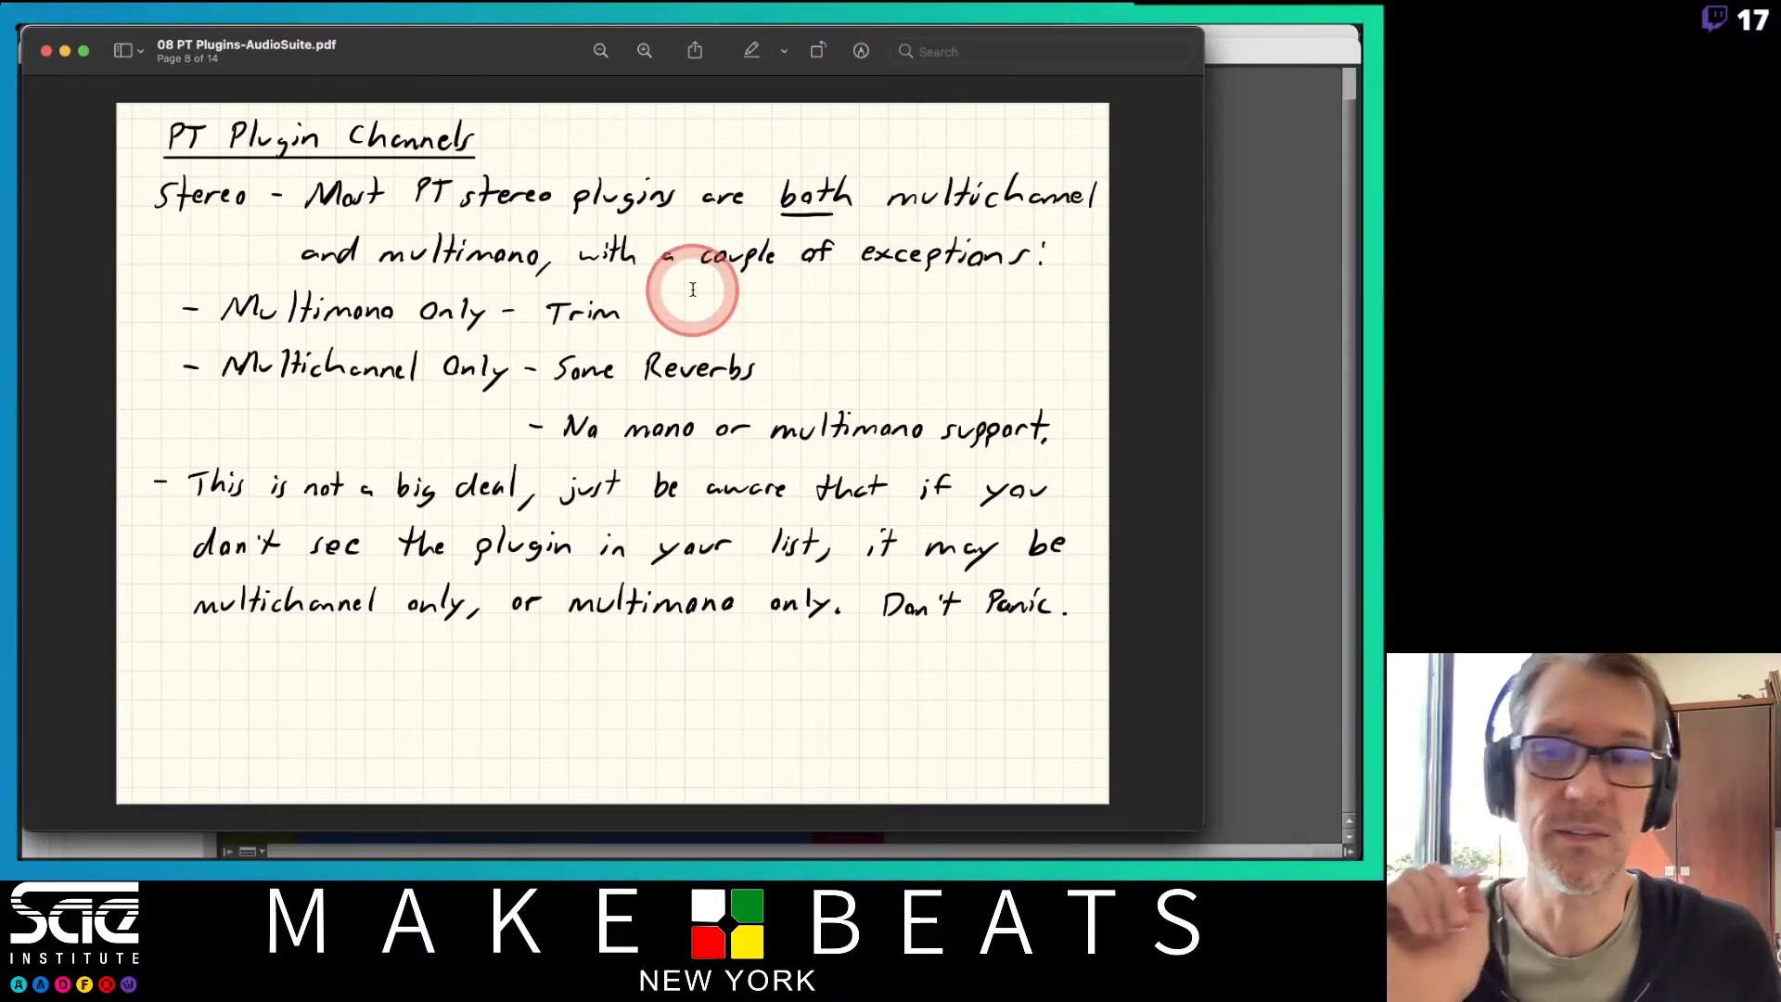
click(1285, 223)
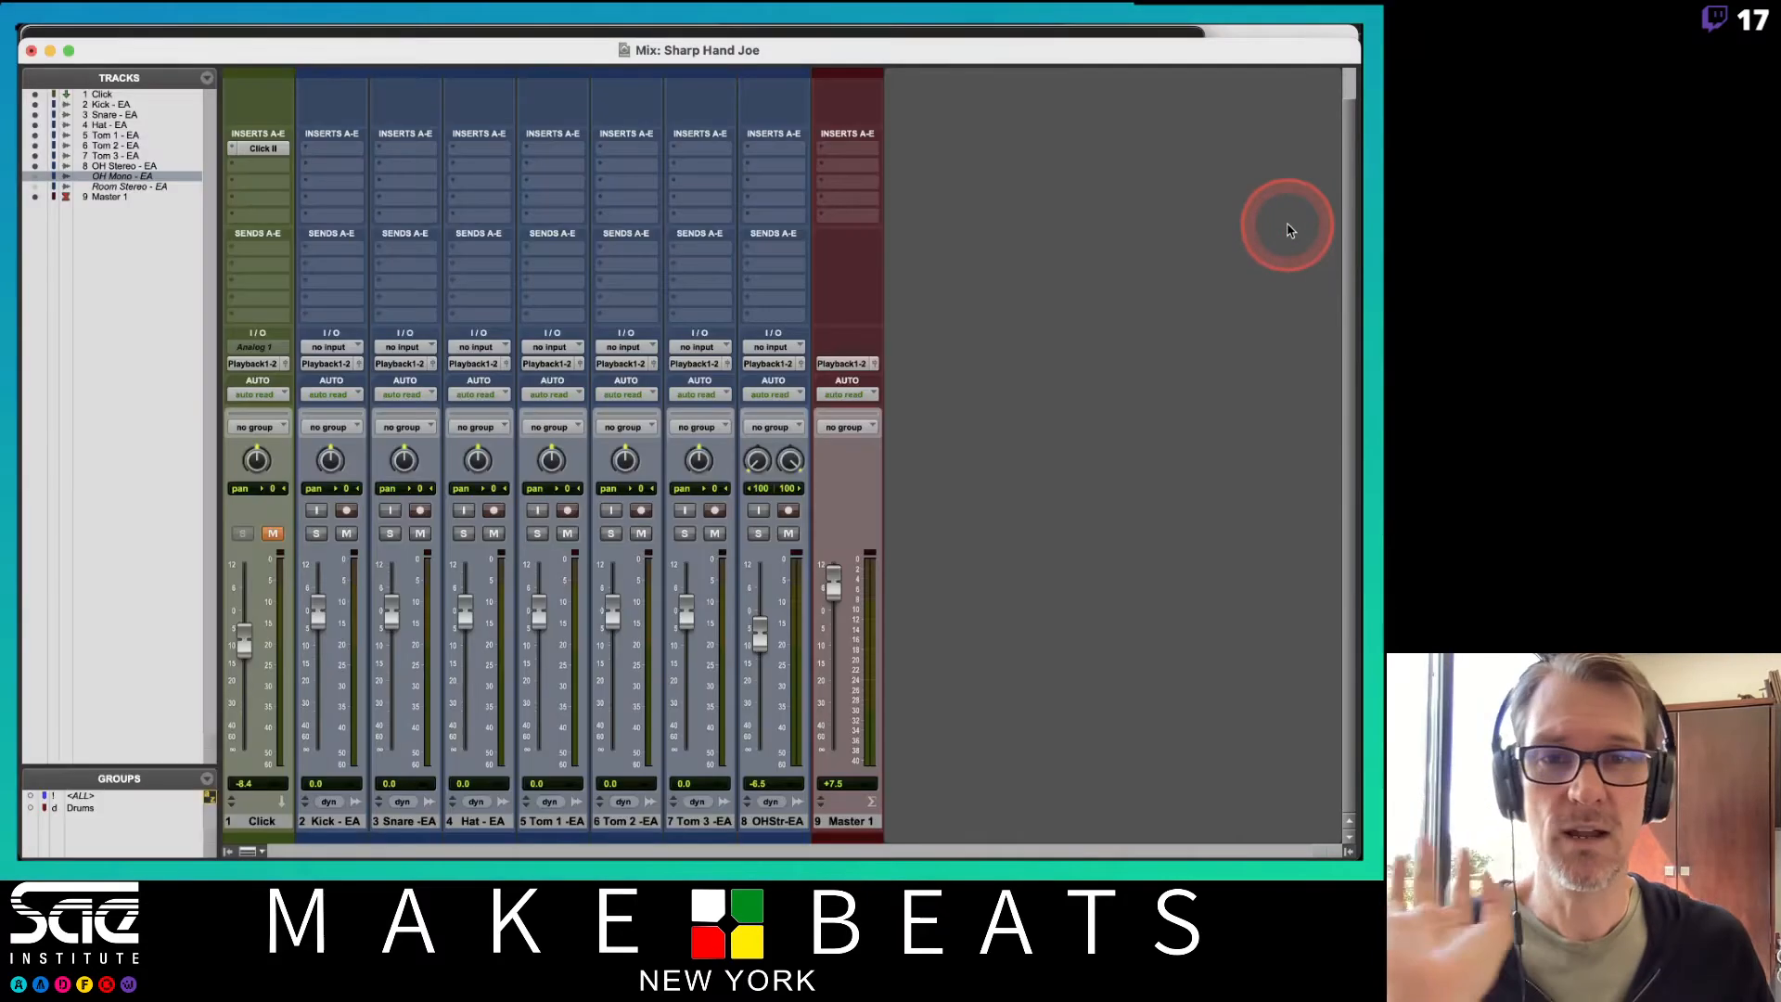
Compare the multichannel and multi-mono plug-in lists on the OH Stereo track's first insert, including the Other category
click(771, 148)
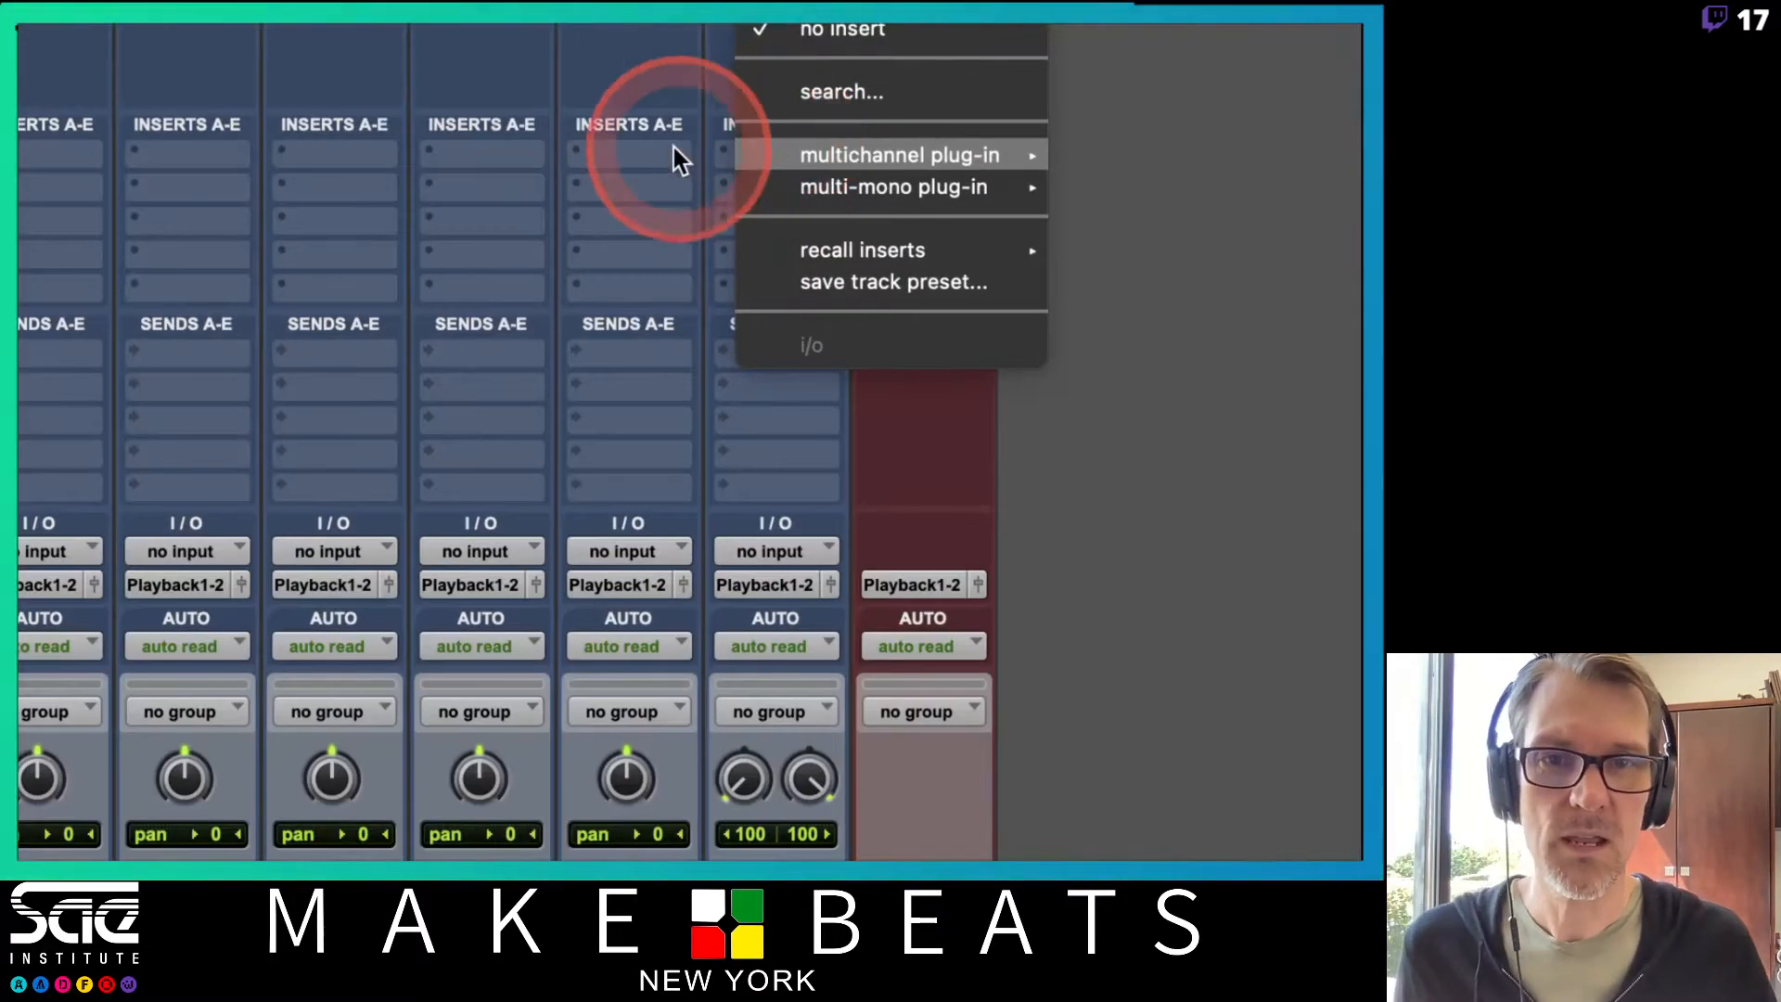
click(723, 145)
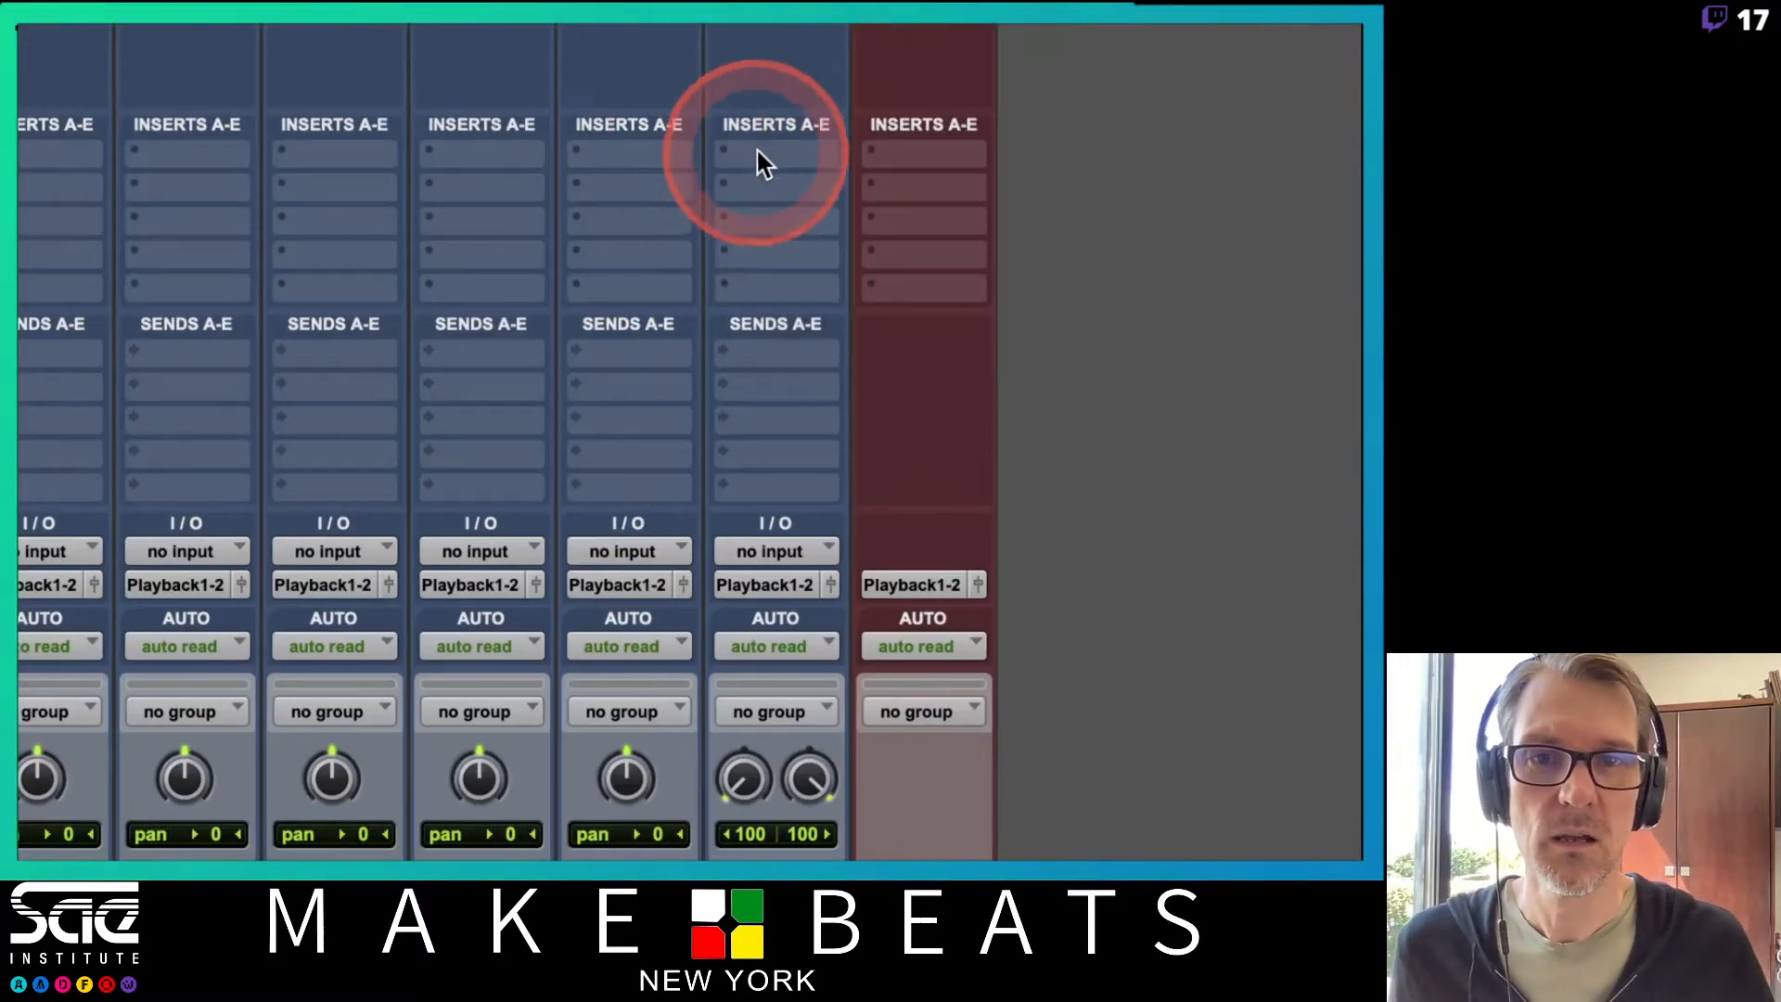
click(765, 148)
mouse_move(757, 153)
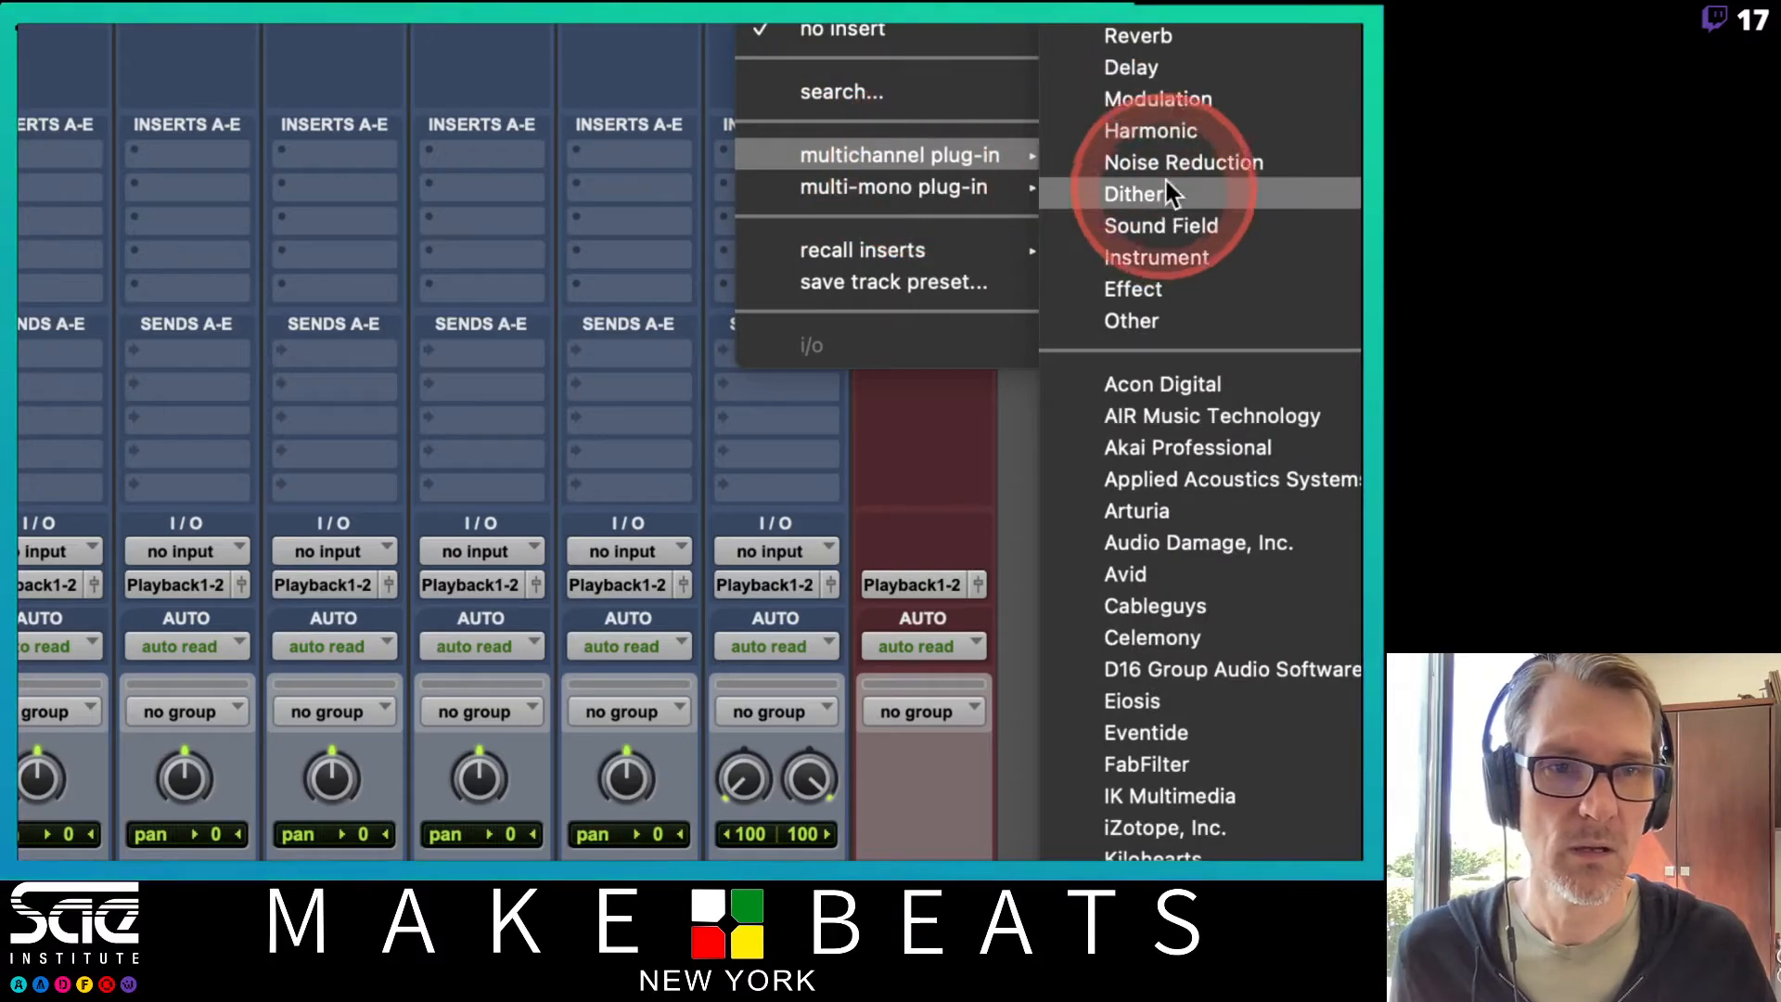
mouse_move(1193, 320)
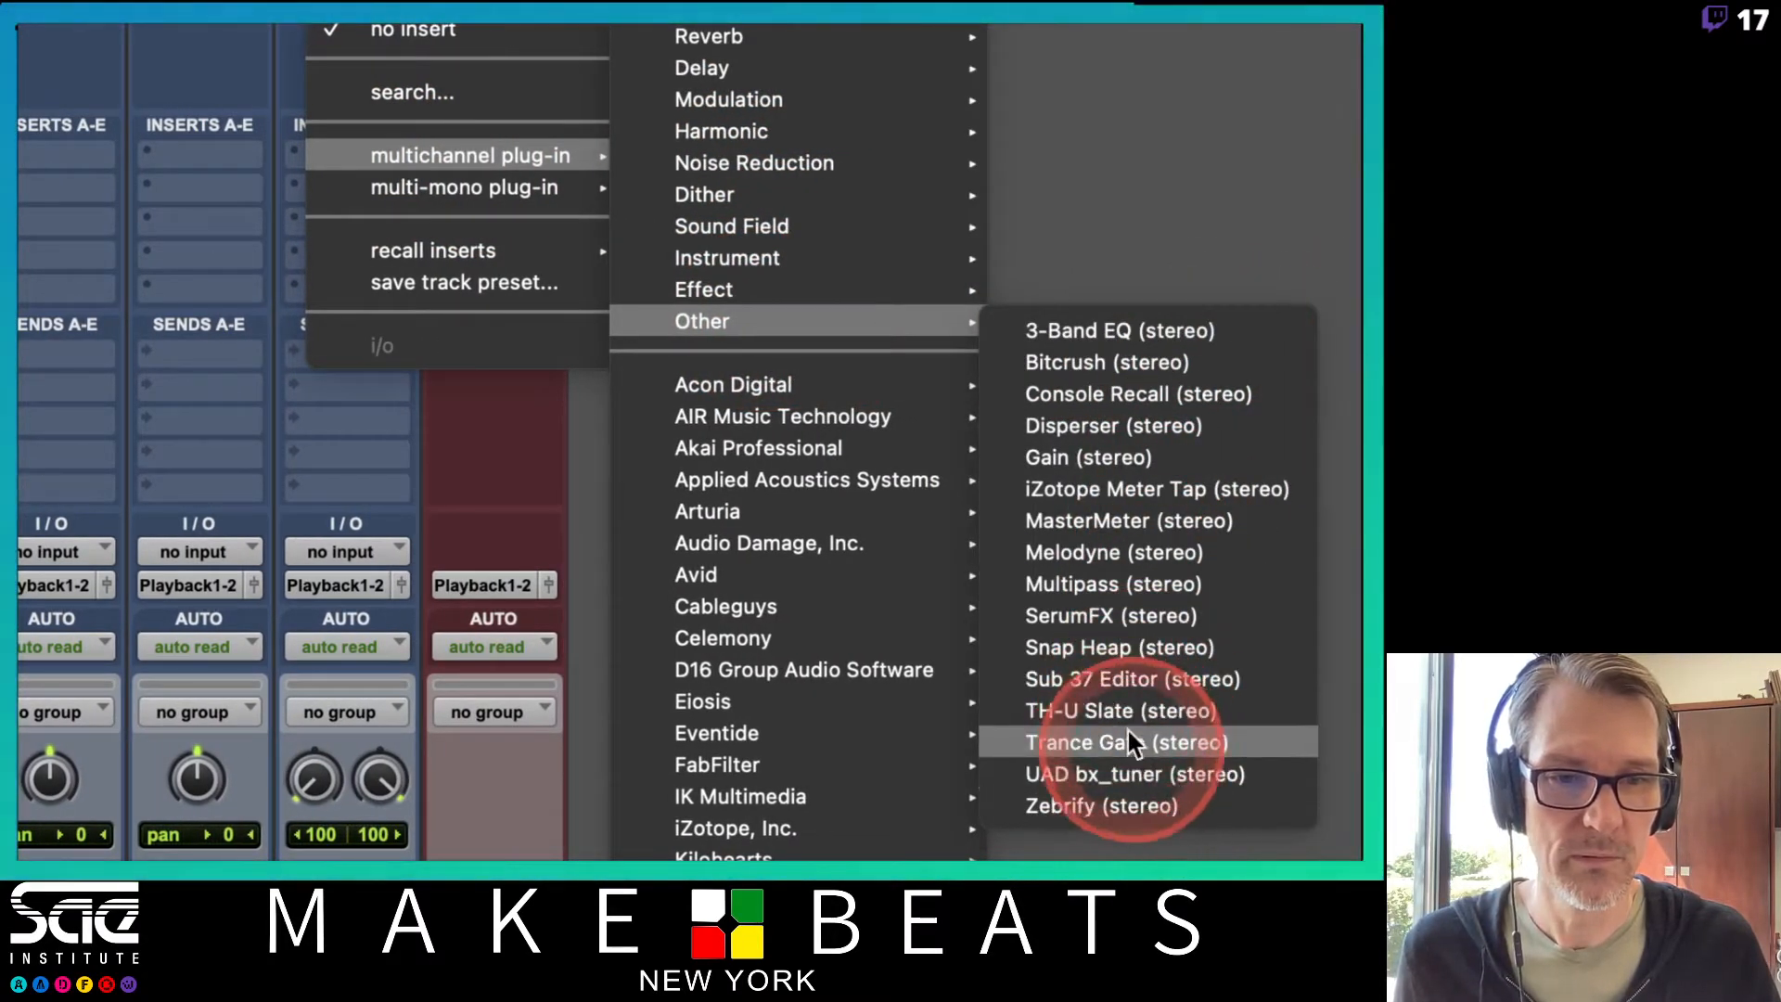
mouse_move(517, 190)
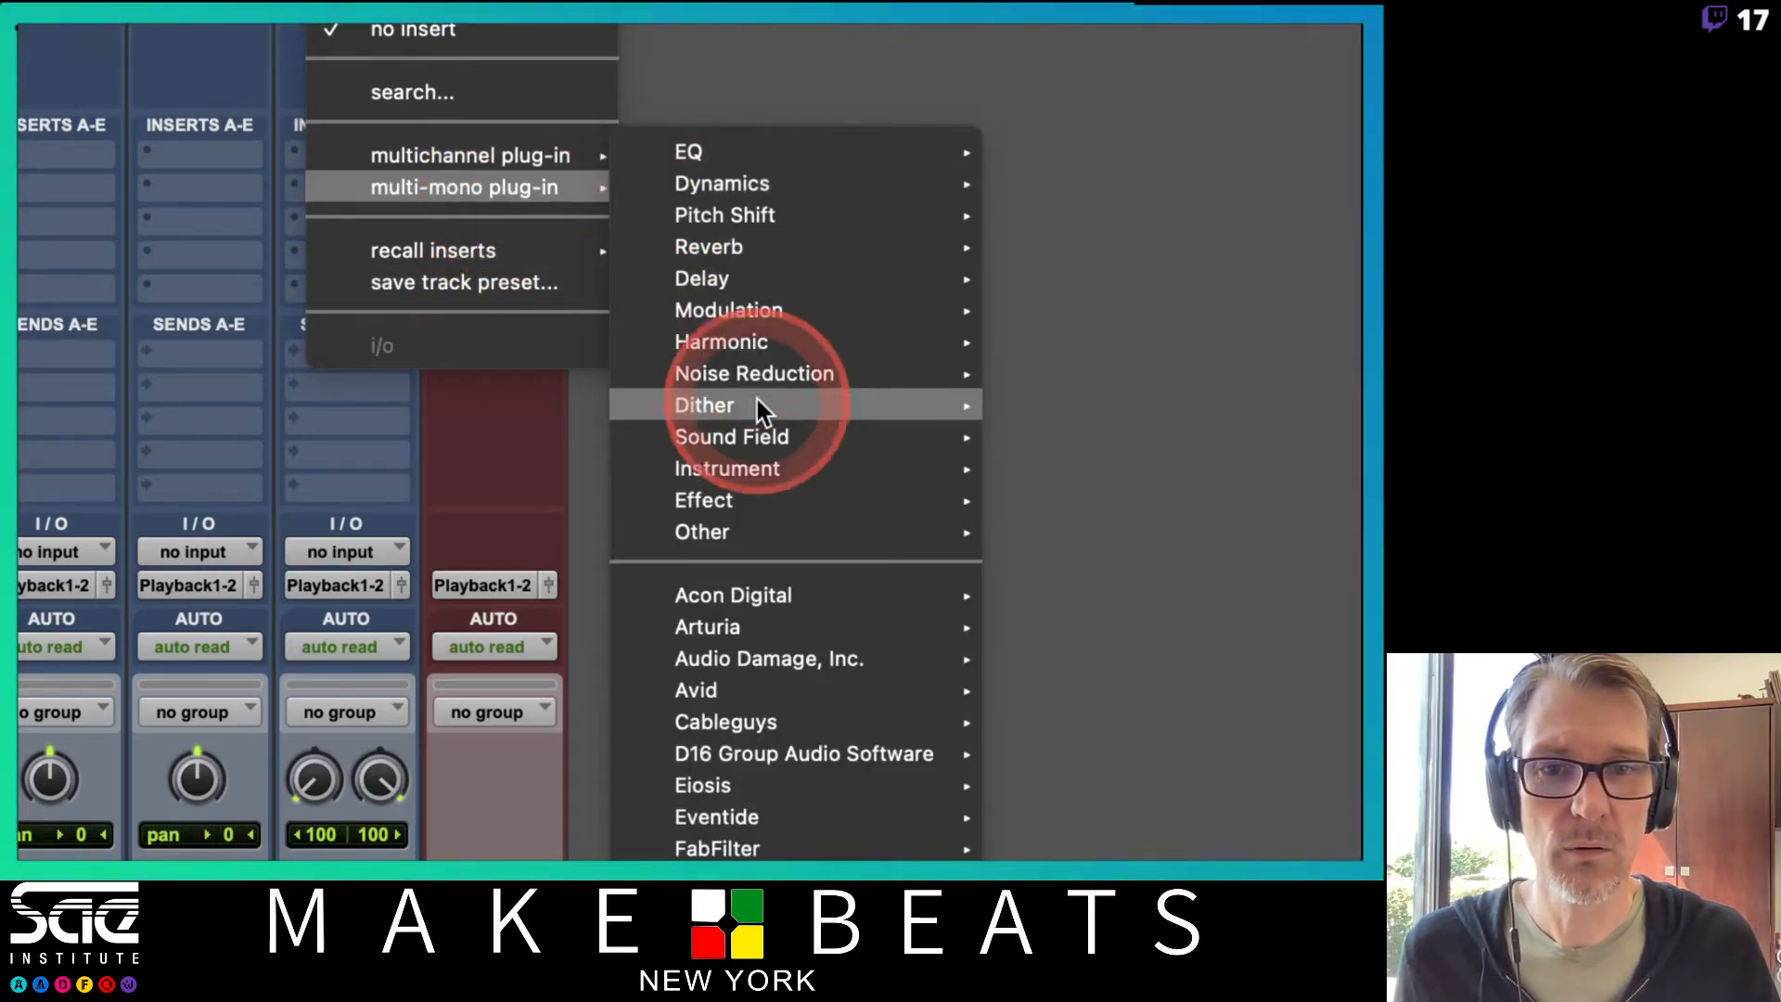
mouse_move(733, 500)
mouse_move(792, 532)
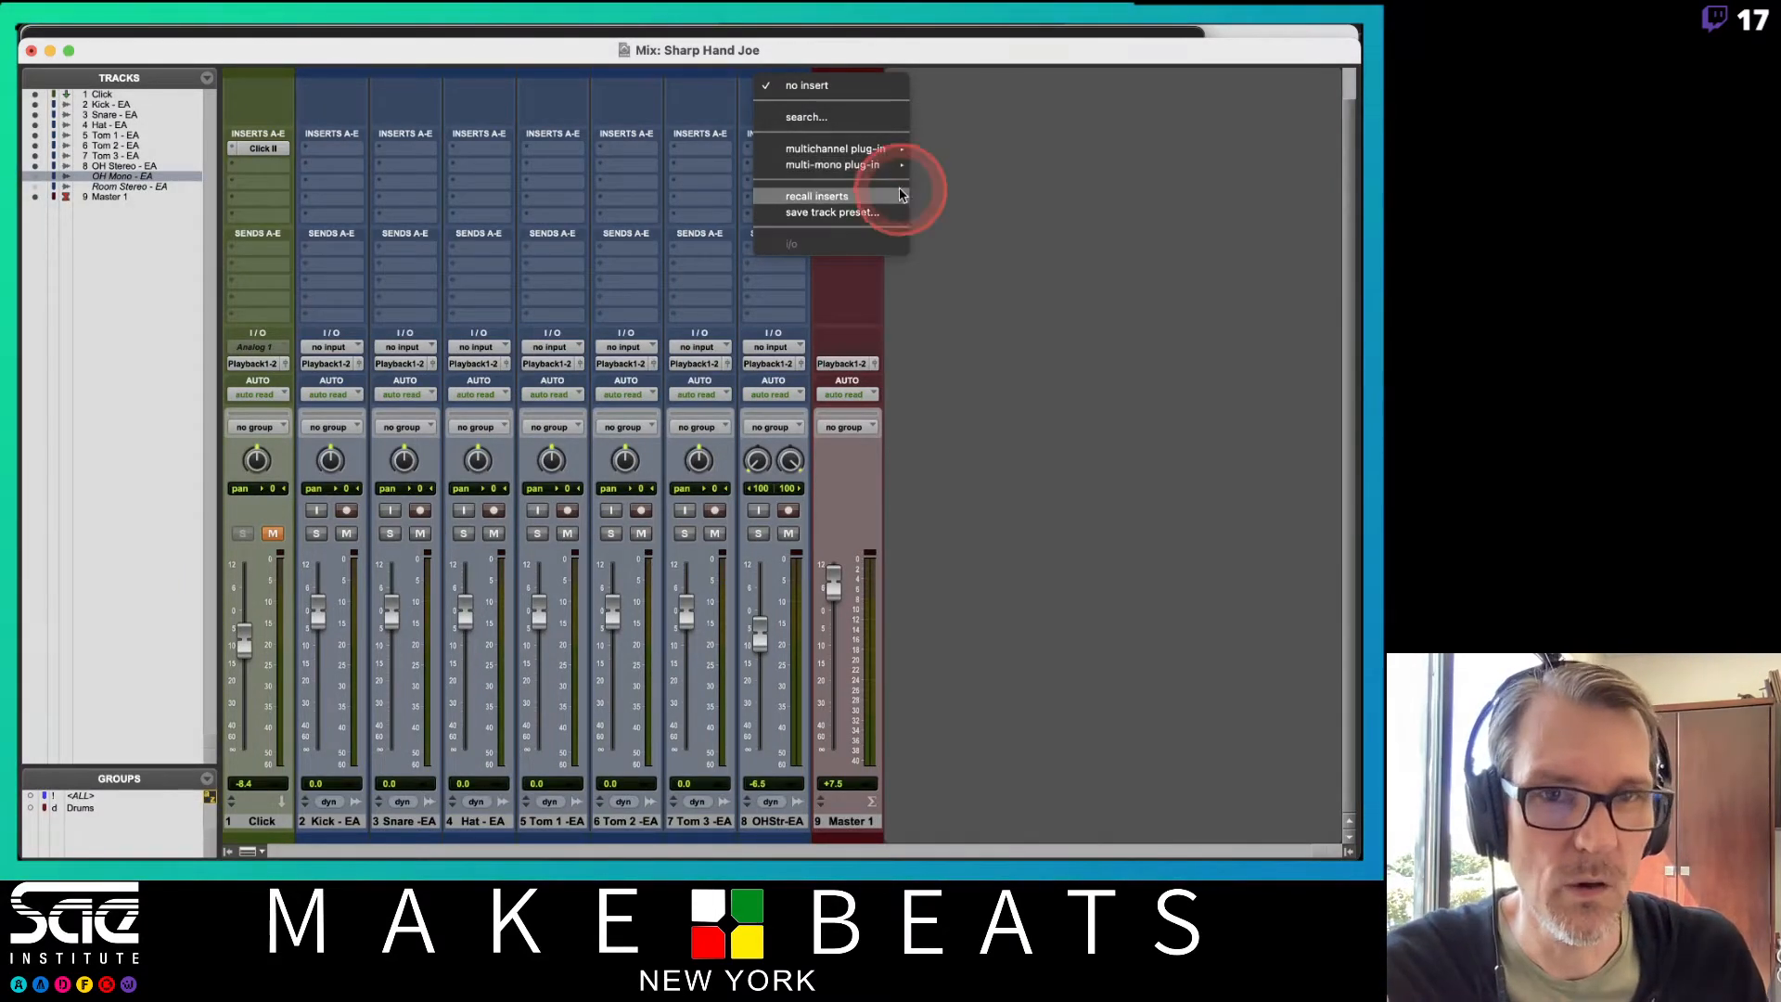
mouse_move(835, 150)
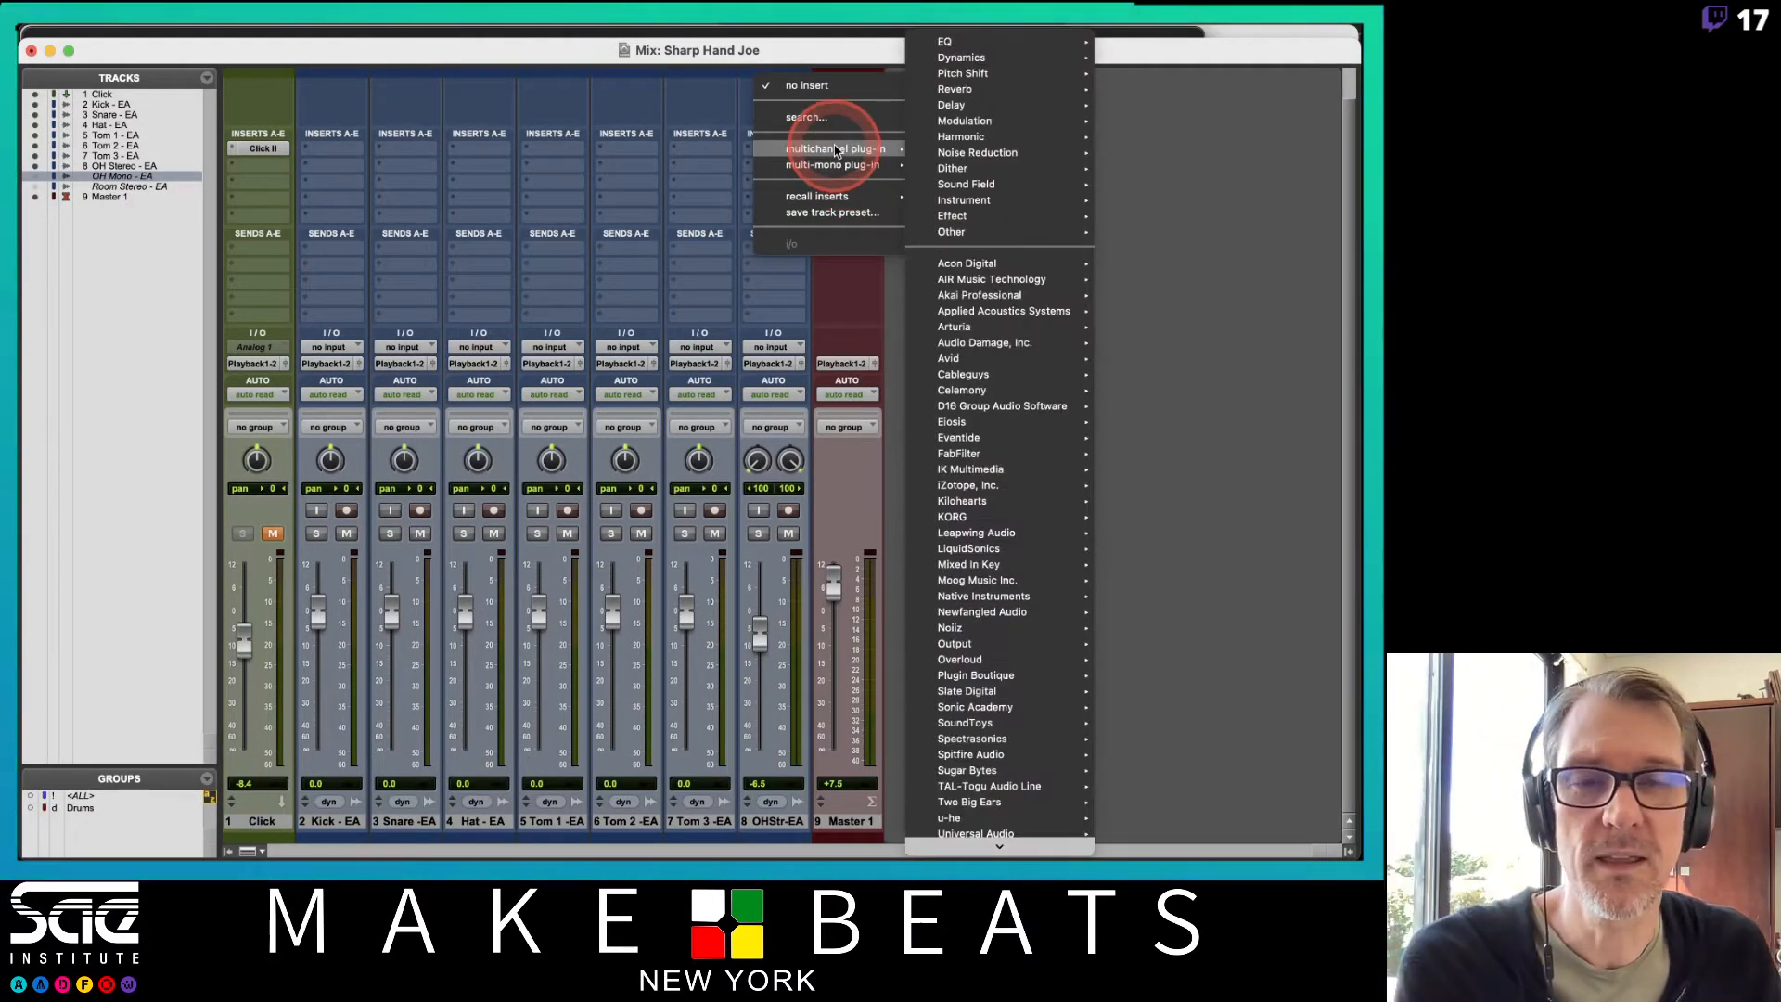
click(228, 172)
Review the plug-in categories for the mono Kick track's first insert, and leave the slot empty
click(322, 156)
click(382, 150)
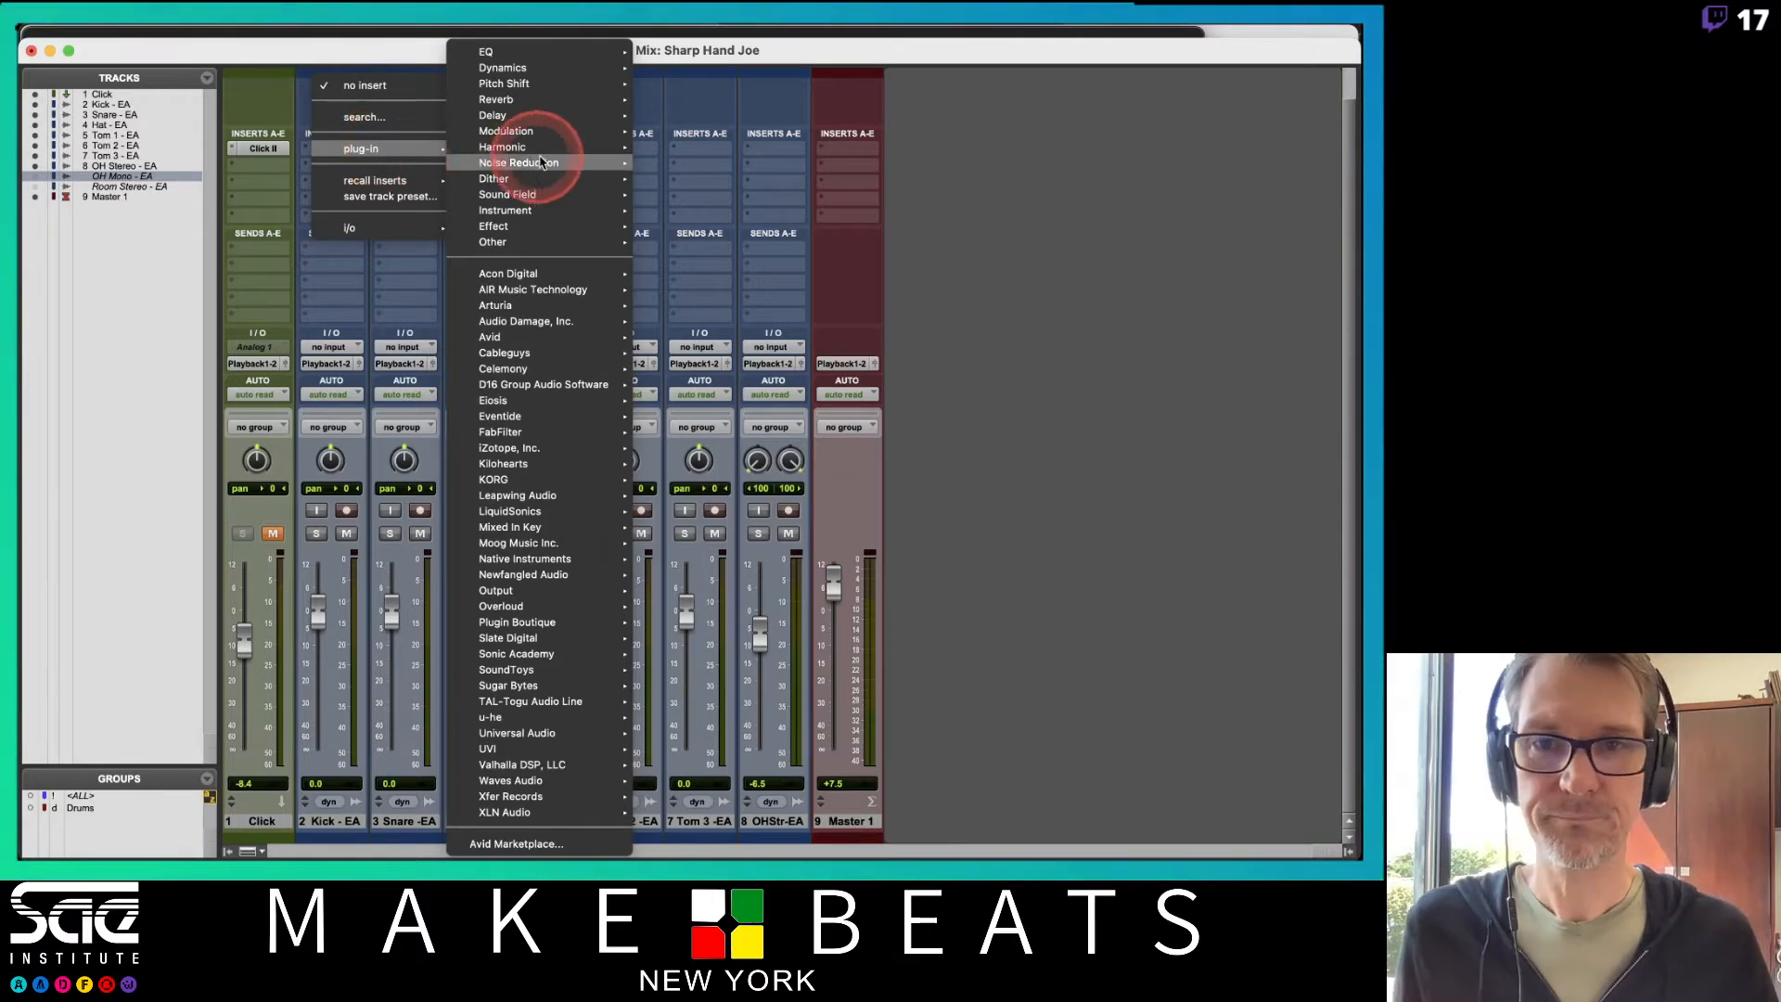
click(517, 56)
mouse_move(517, 69)
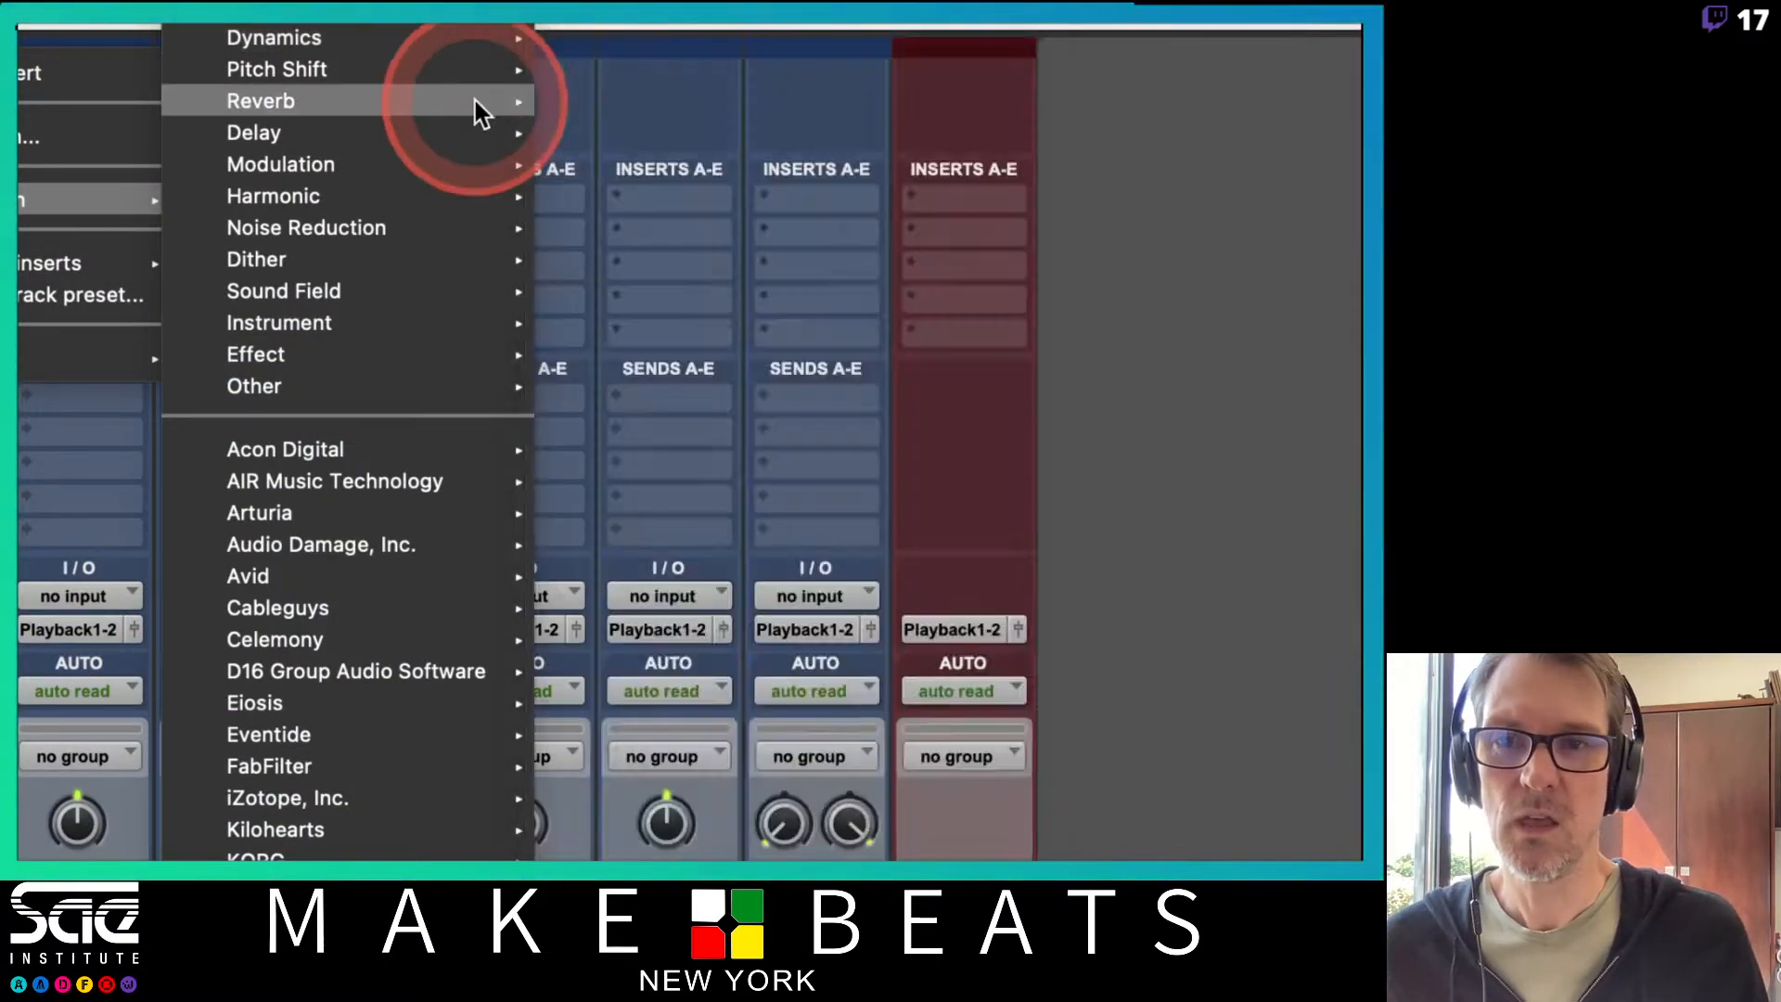
mouse_move(308, 190)
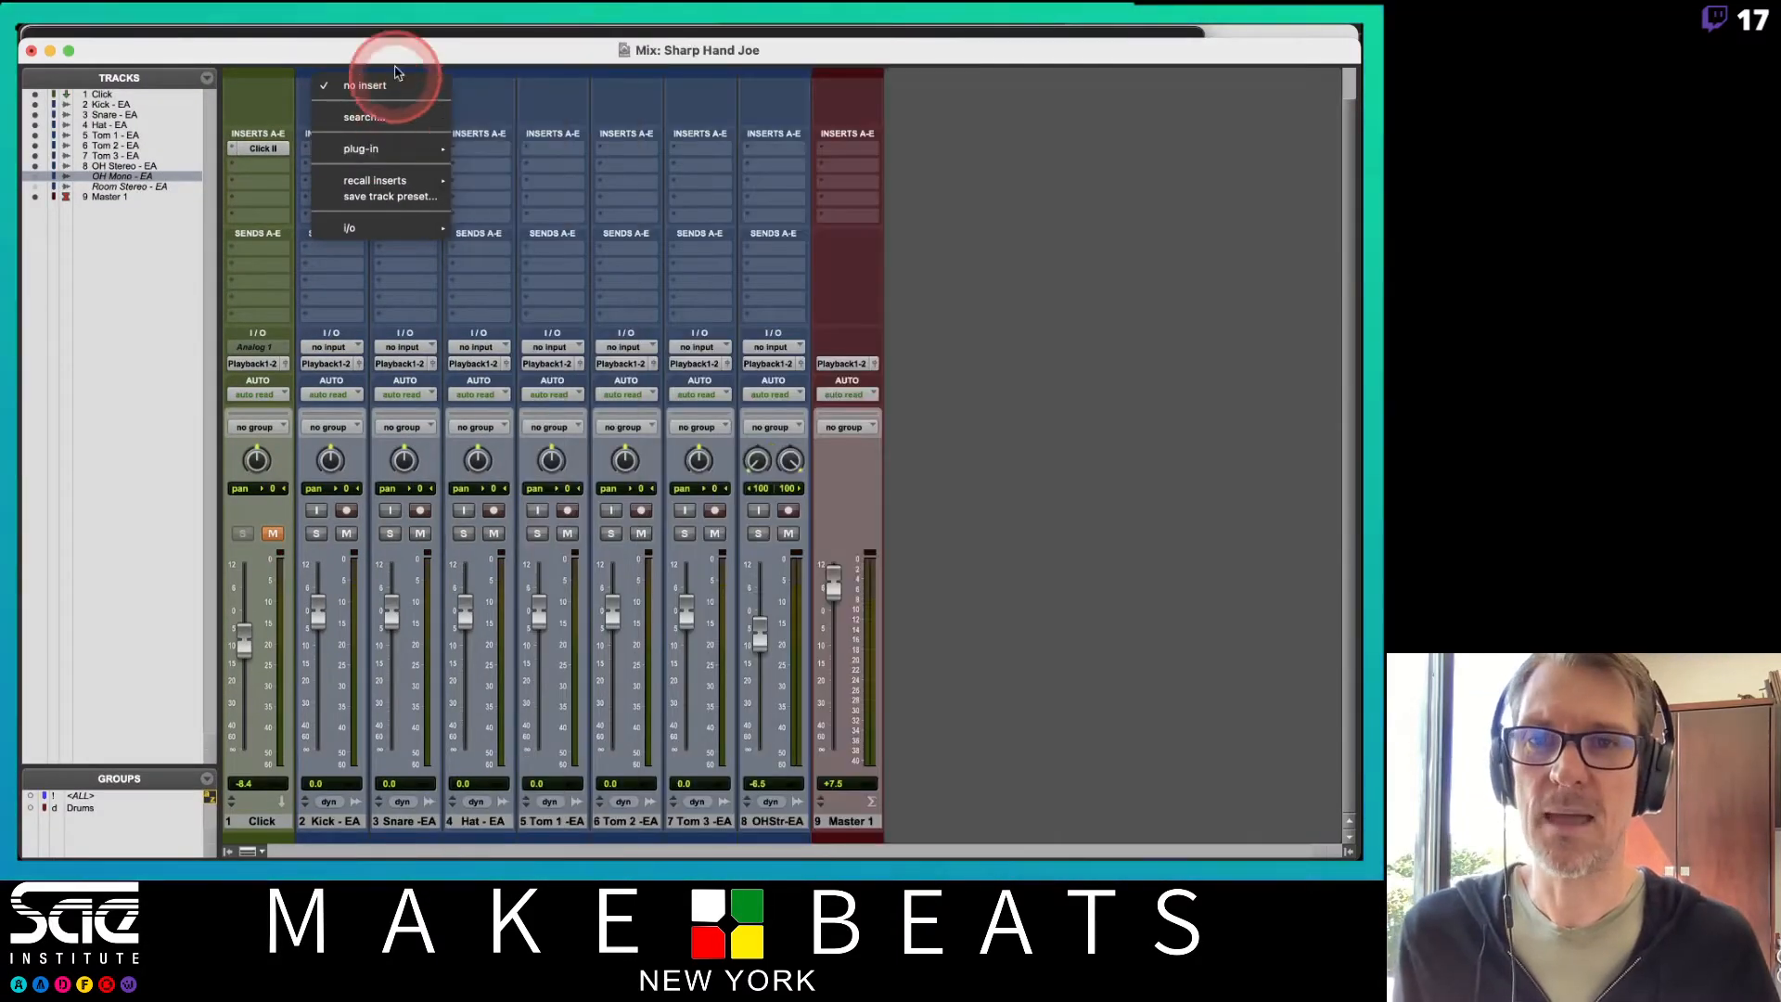
click(386, 40)
Switch to Preview, study the mono and mono/stereo delay diagrams on page 6, and return to Pro Tools
key(super+Tab)
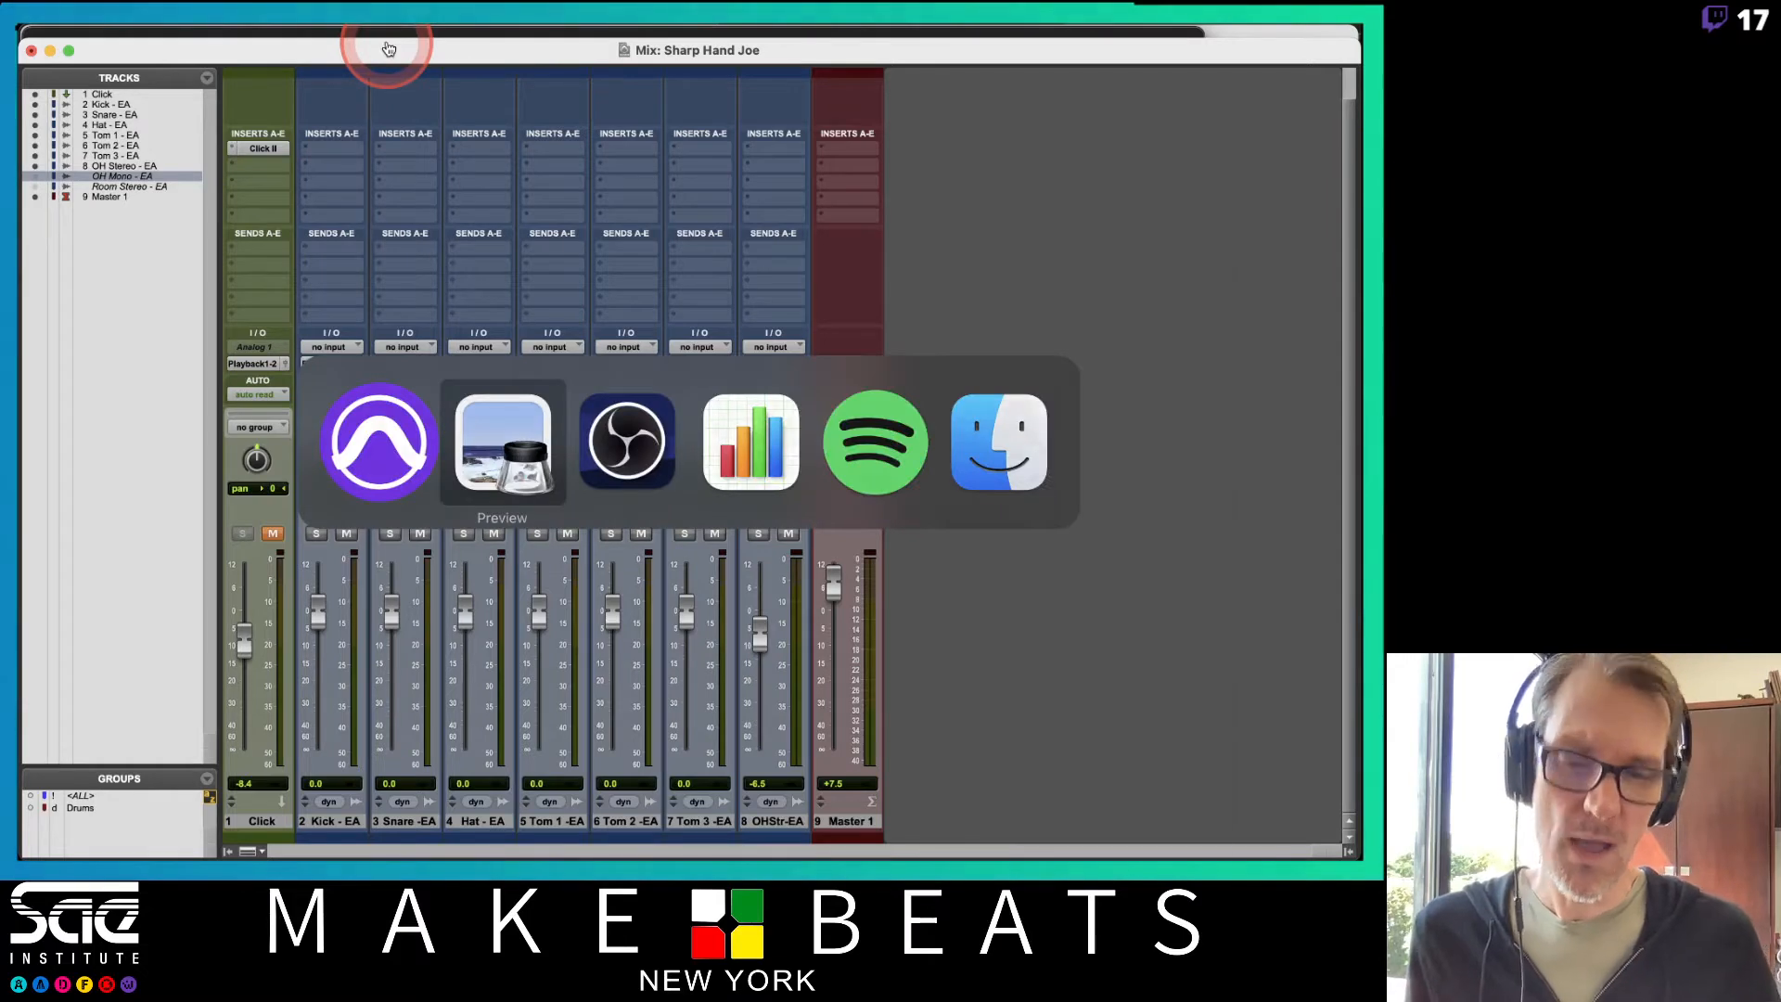
key(Down)
key(Down)
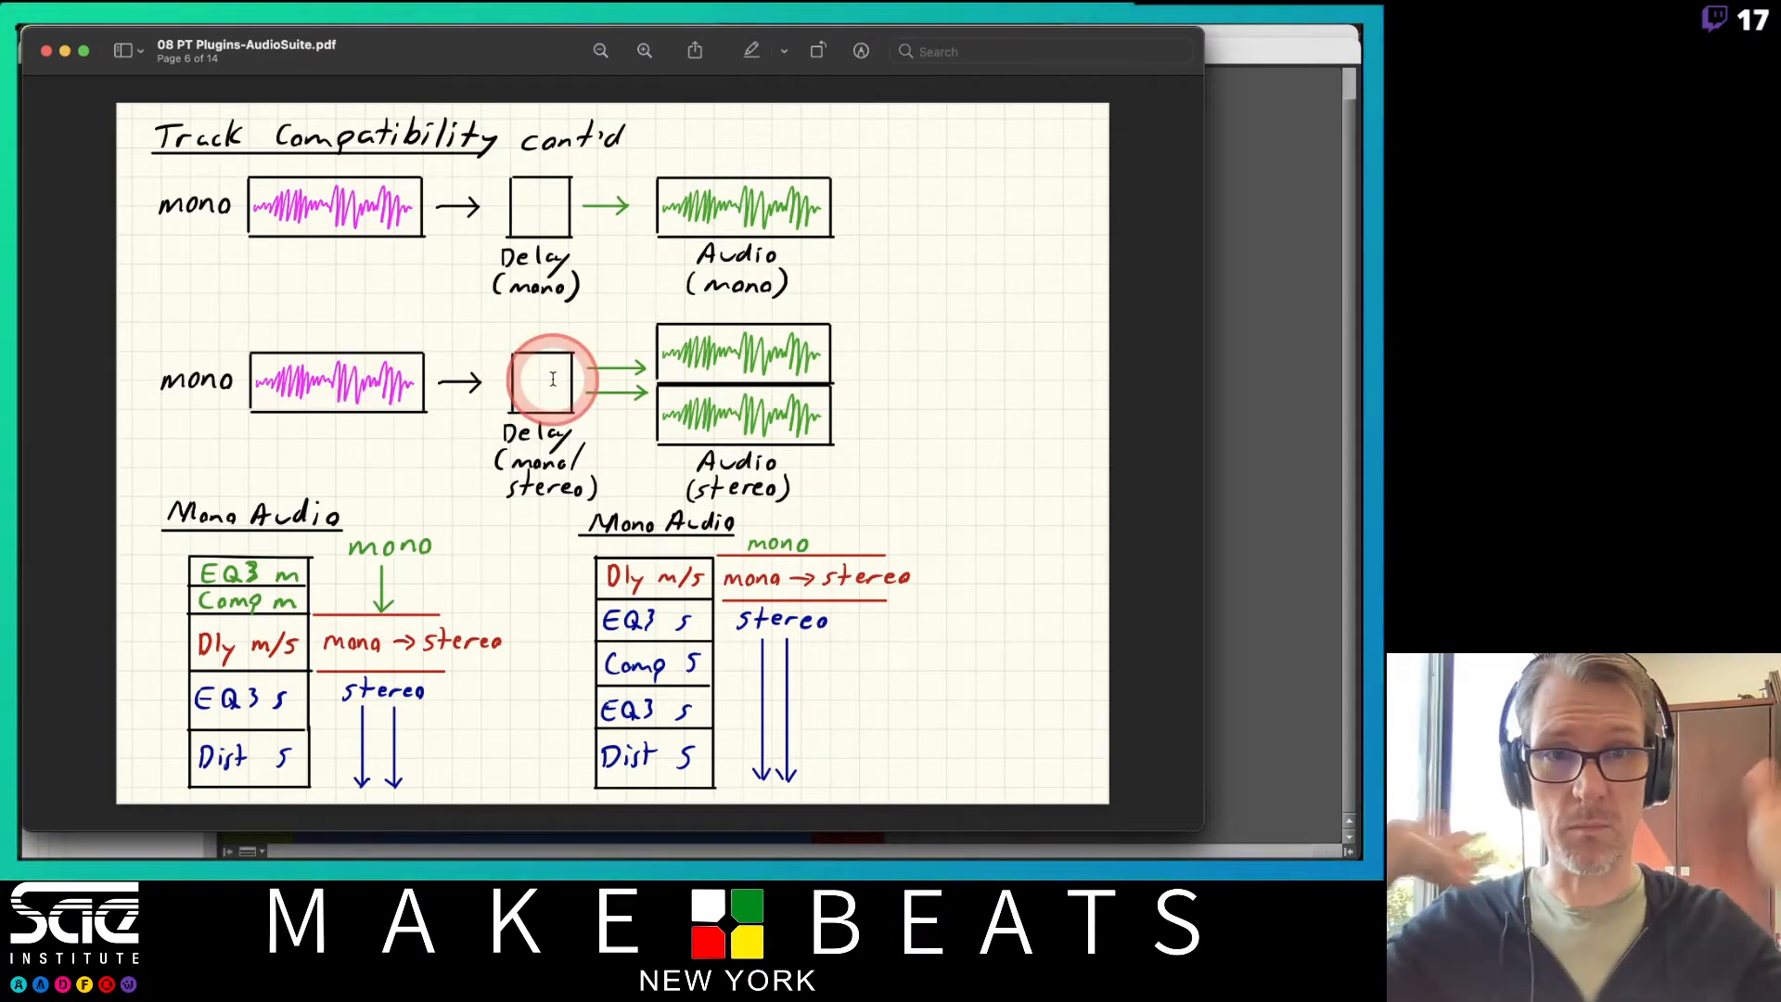
click(1333, 267)
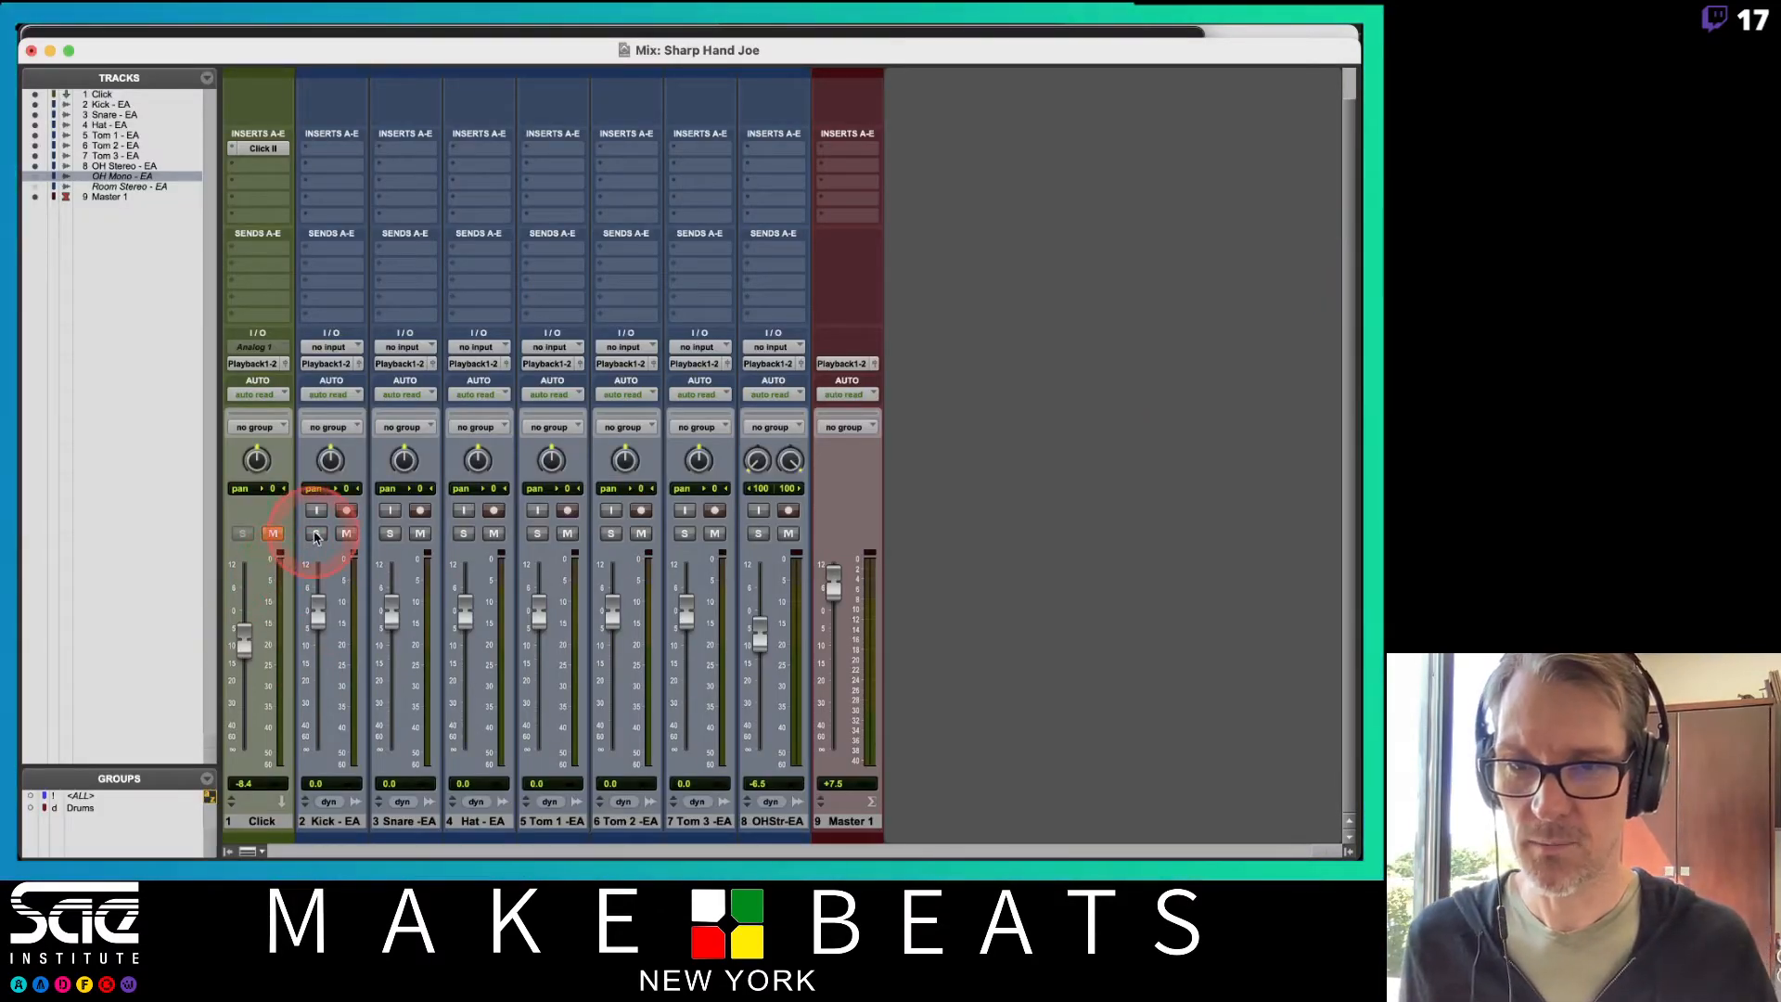
Solo the Kick track and insert the Mod Delay III (mono) plug-in in its first insert slot
click(315, 533)
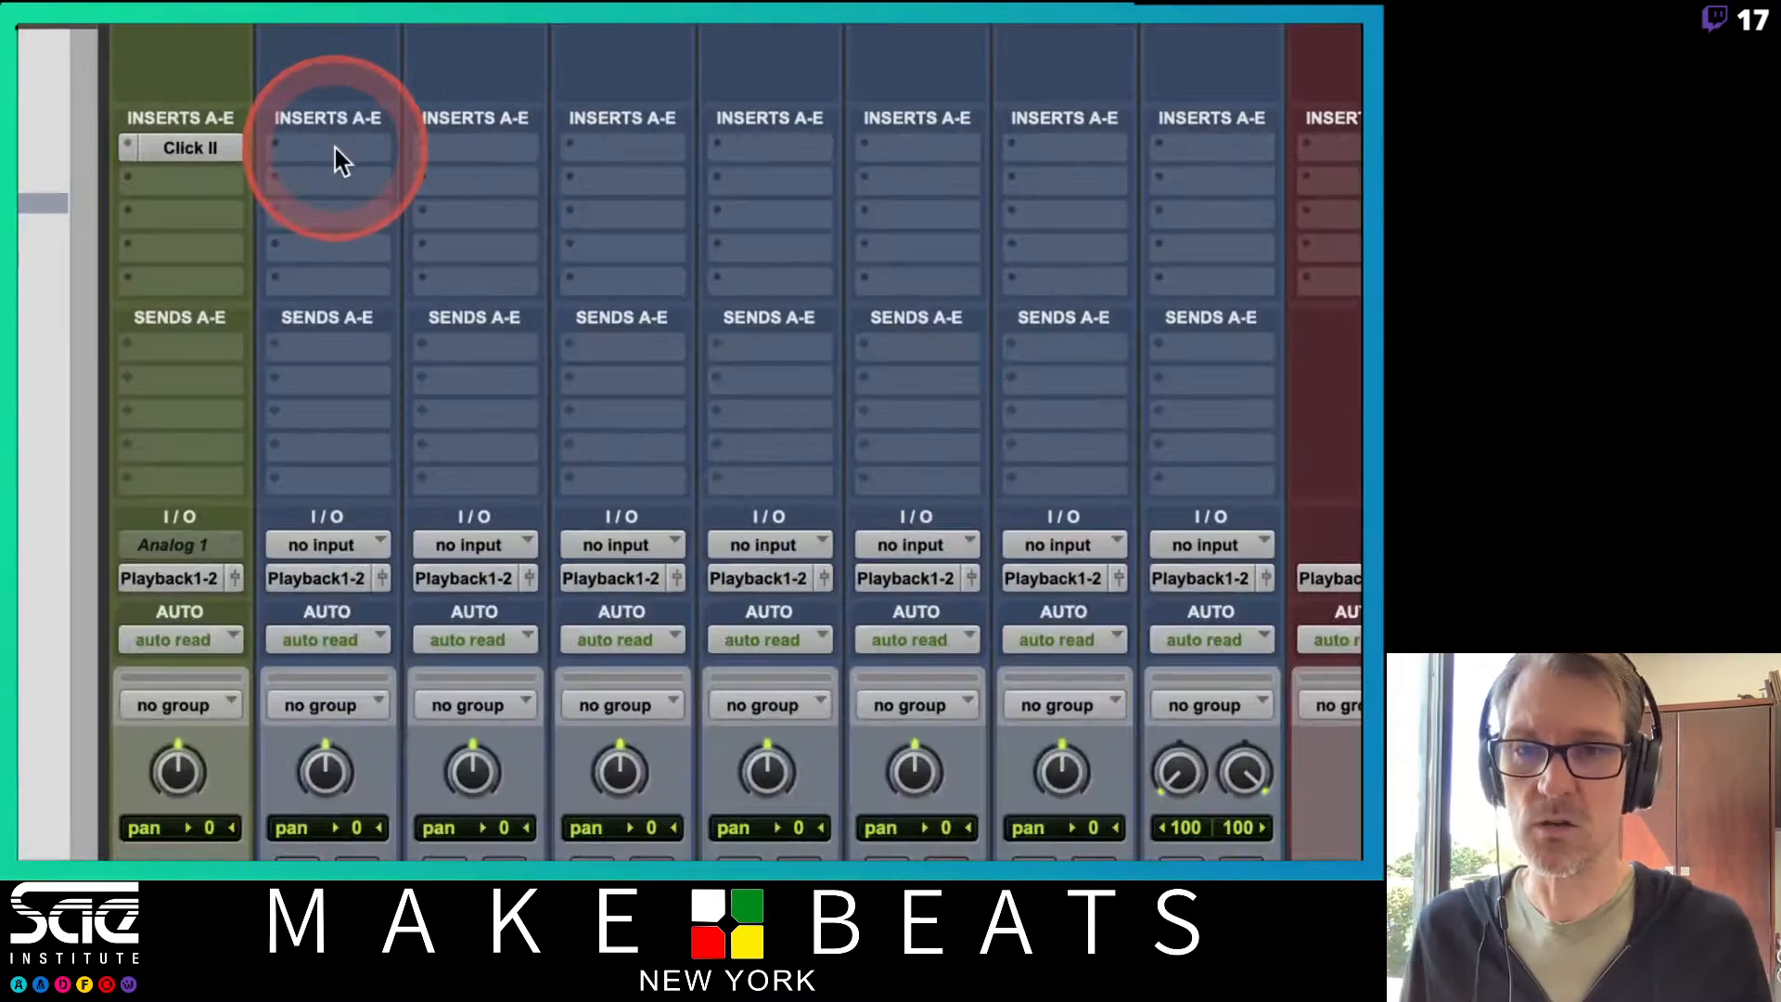
click(336, 152)
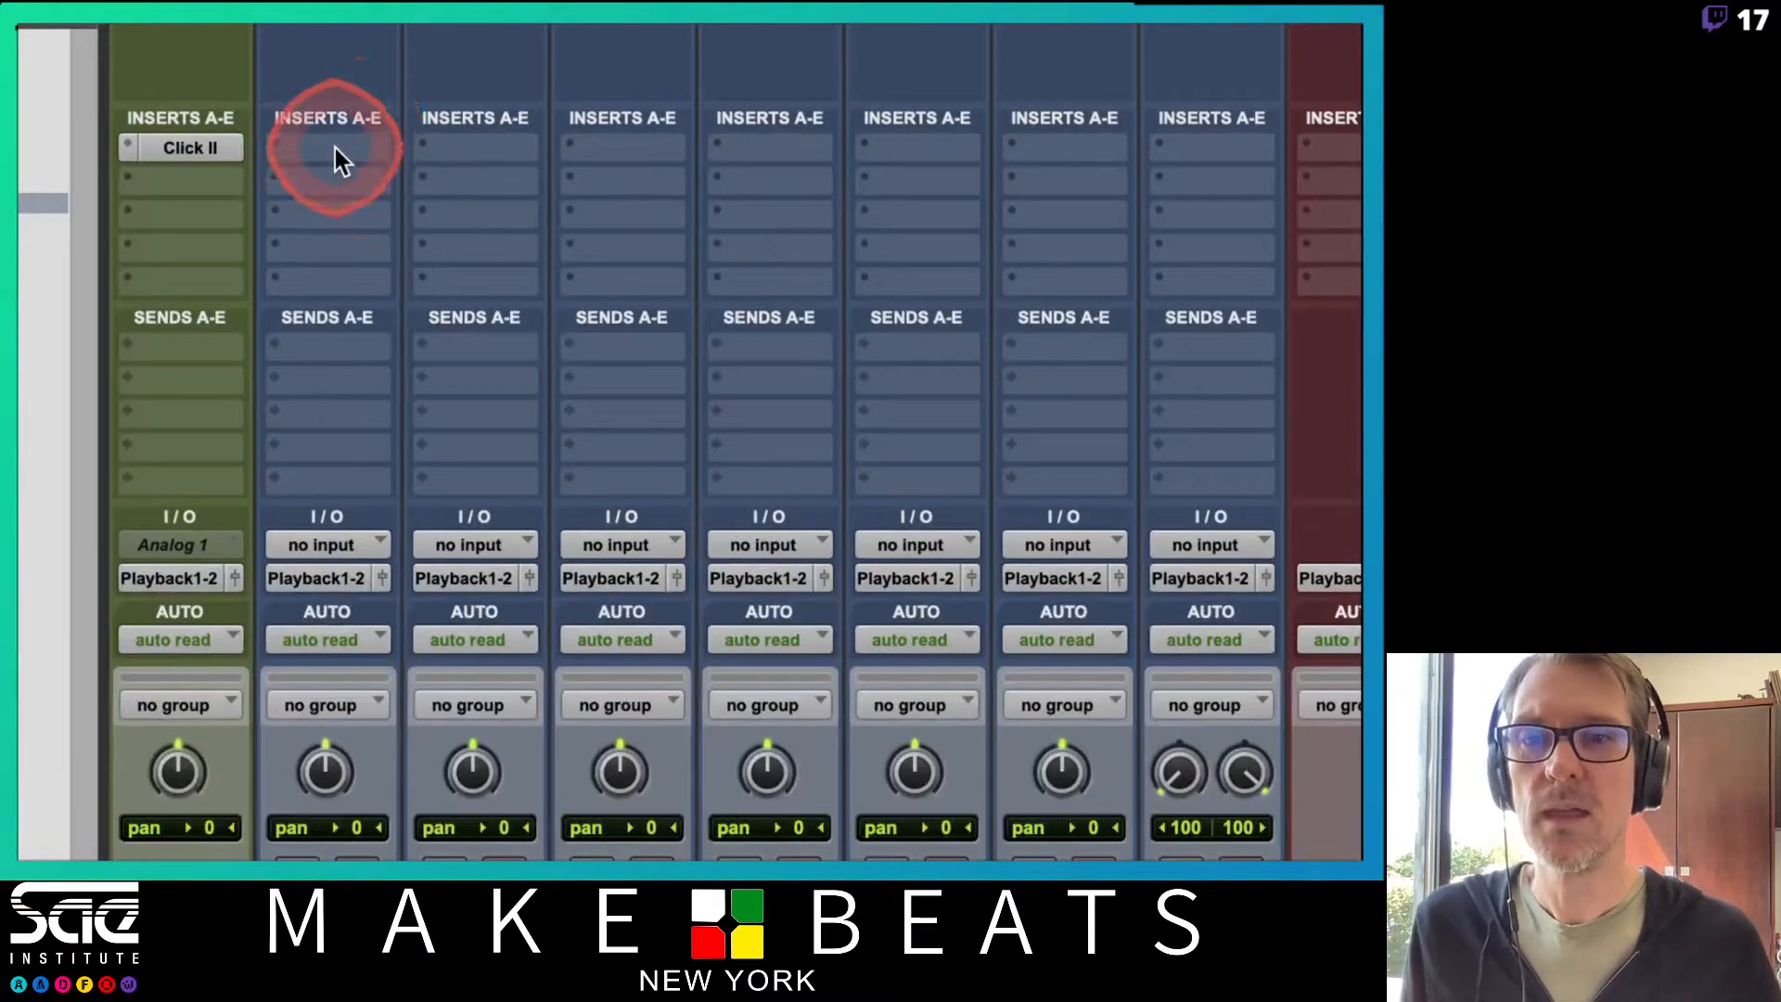
mouse_move(336, 151)
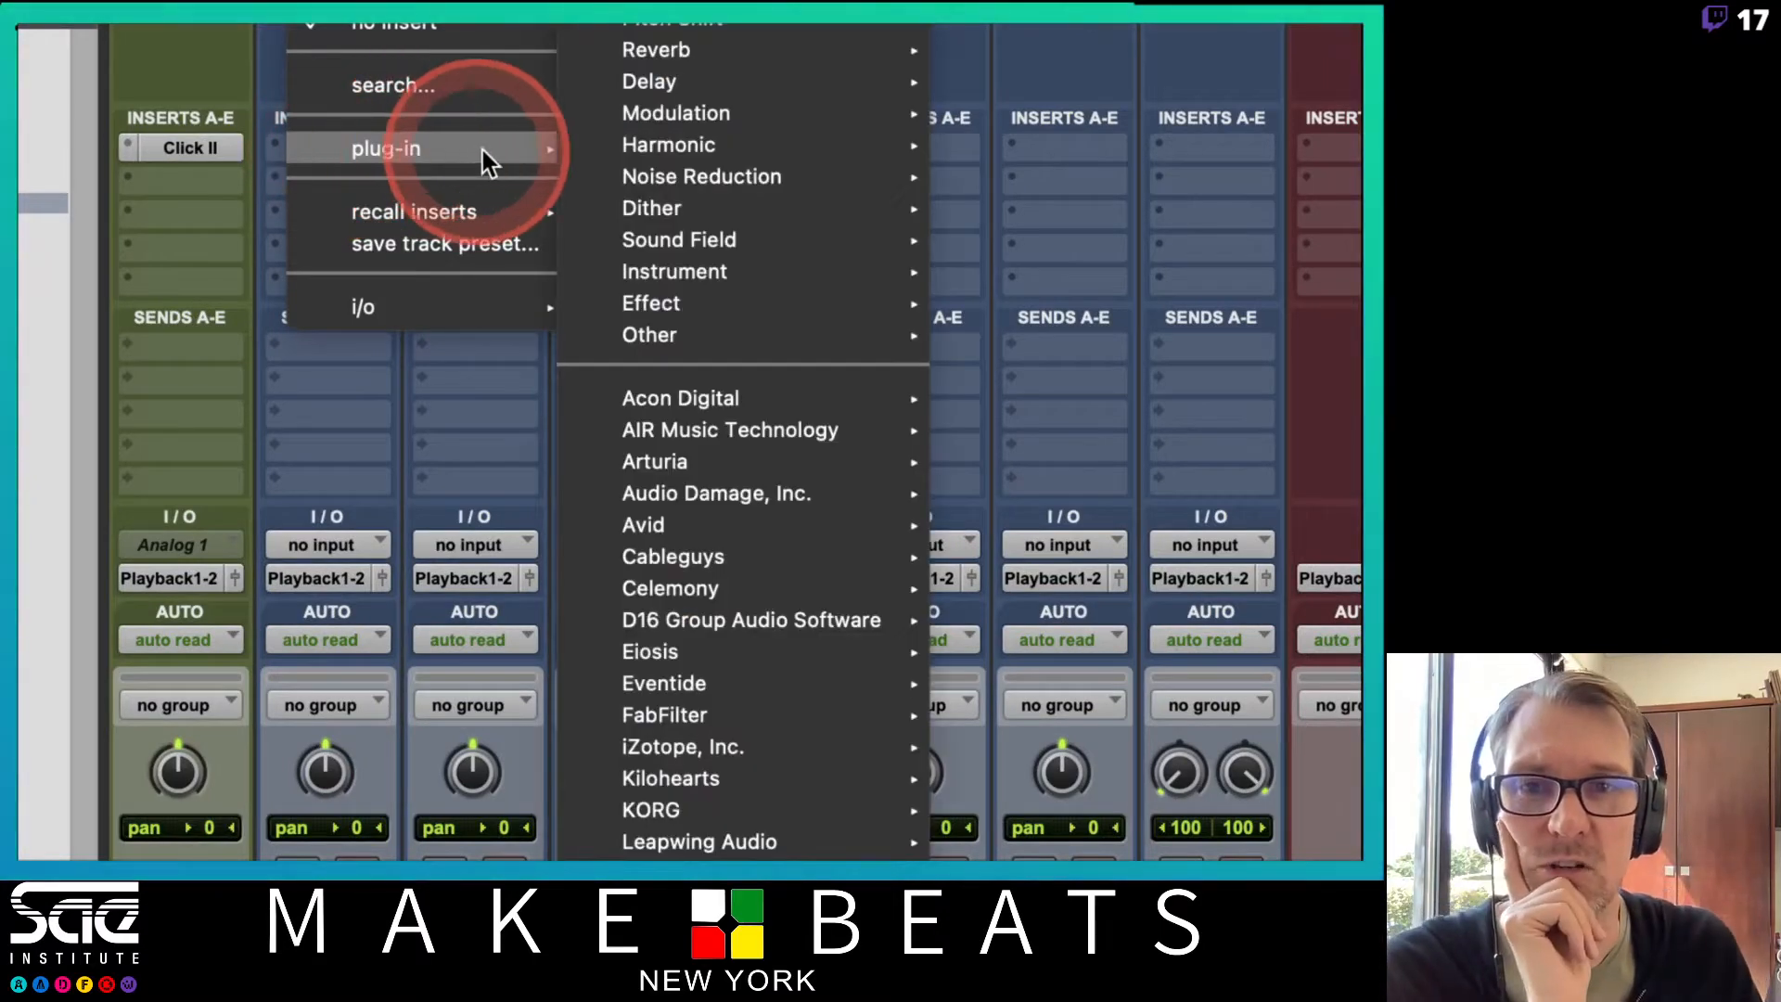
mouse_move(814, 93)
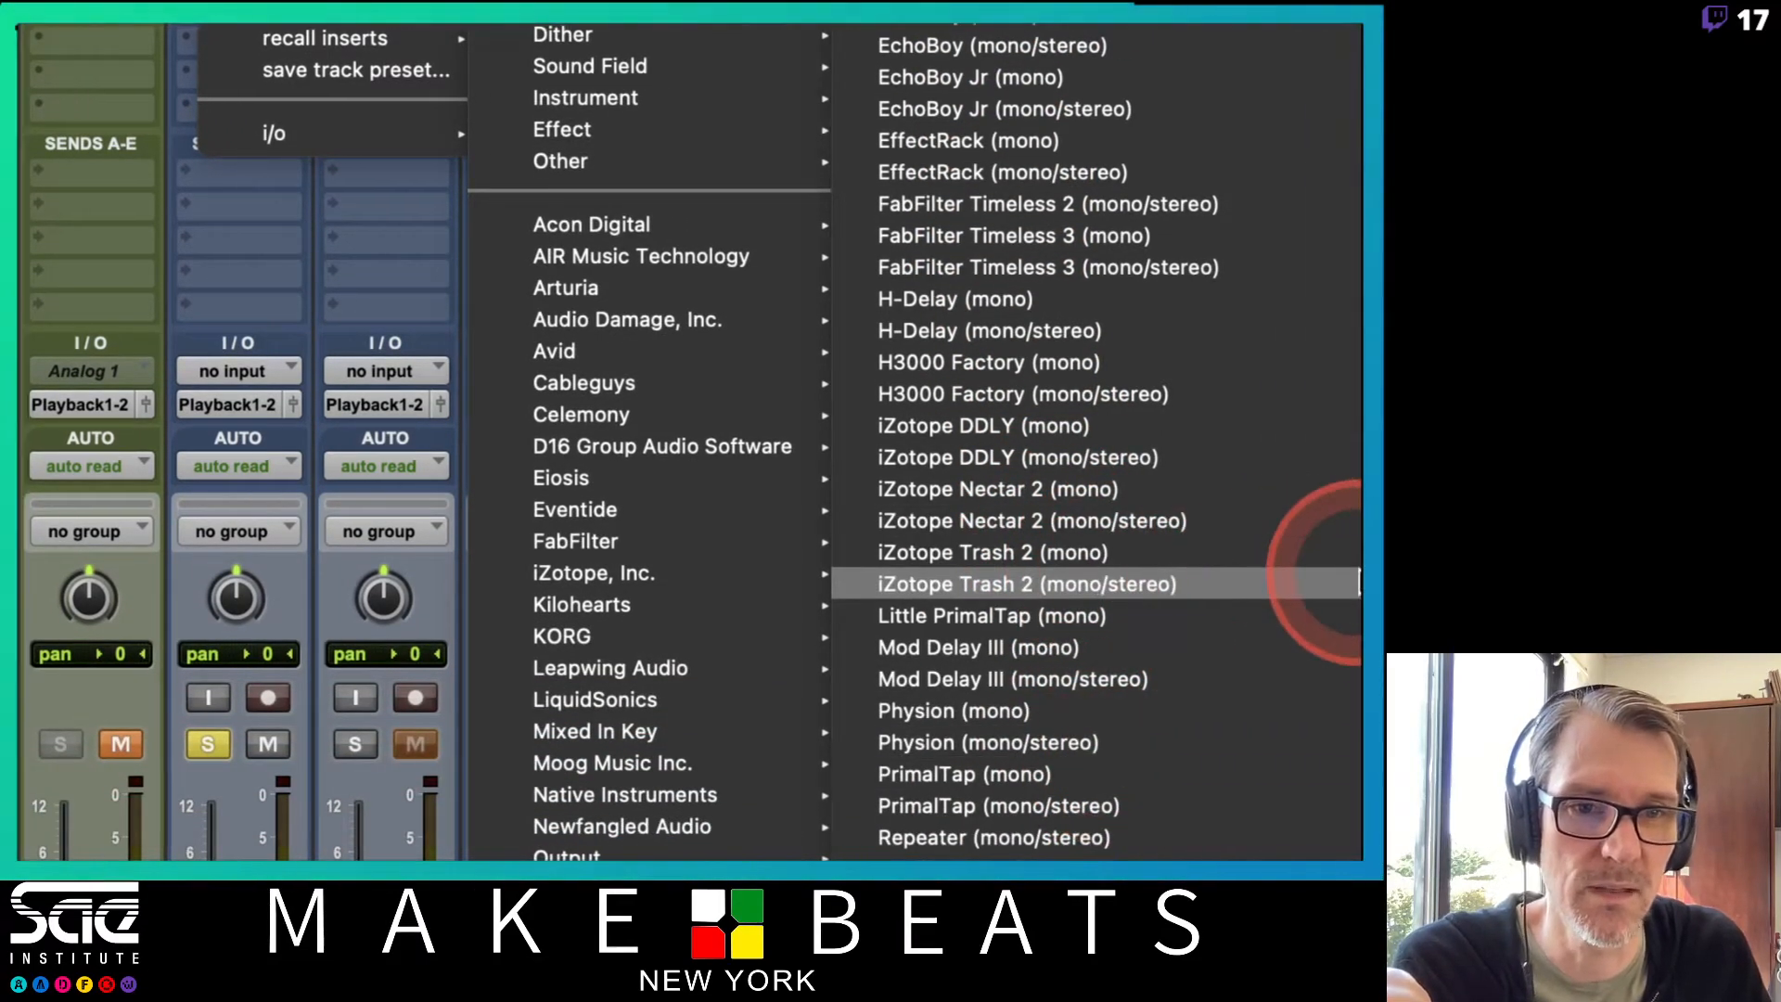
click(1086, 654)
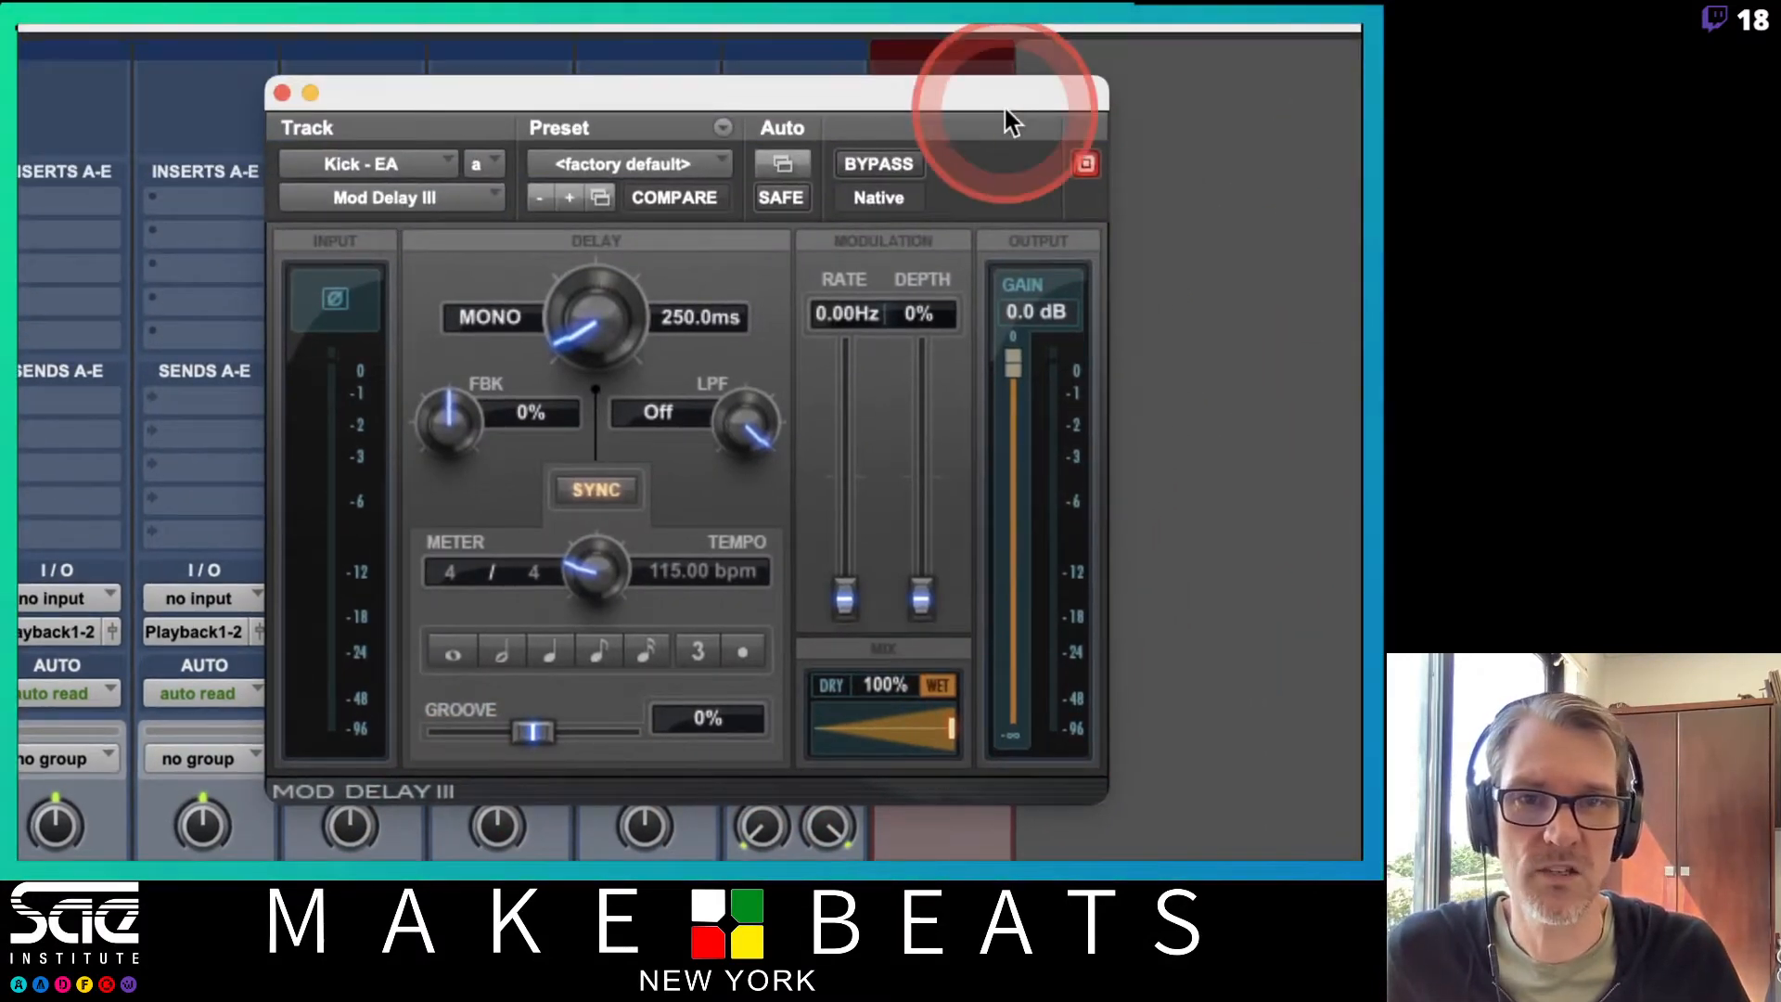
Set the Kick's Mod Delay III to an eighth-note delay with 47% feedback and a low-pass filter at 3901 Hz
drag(1006, 91, 870, 92)
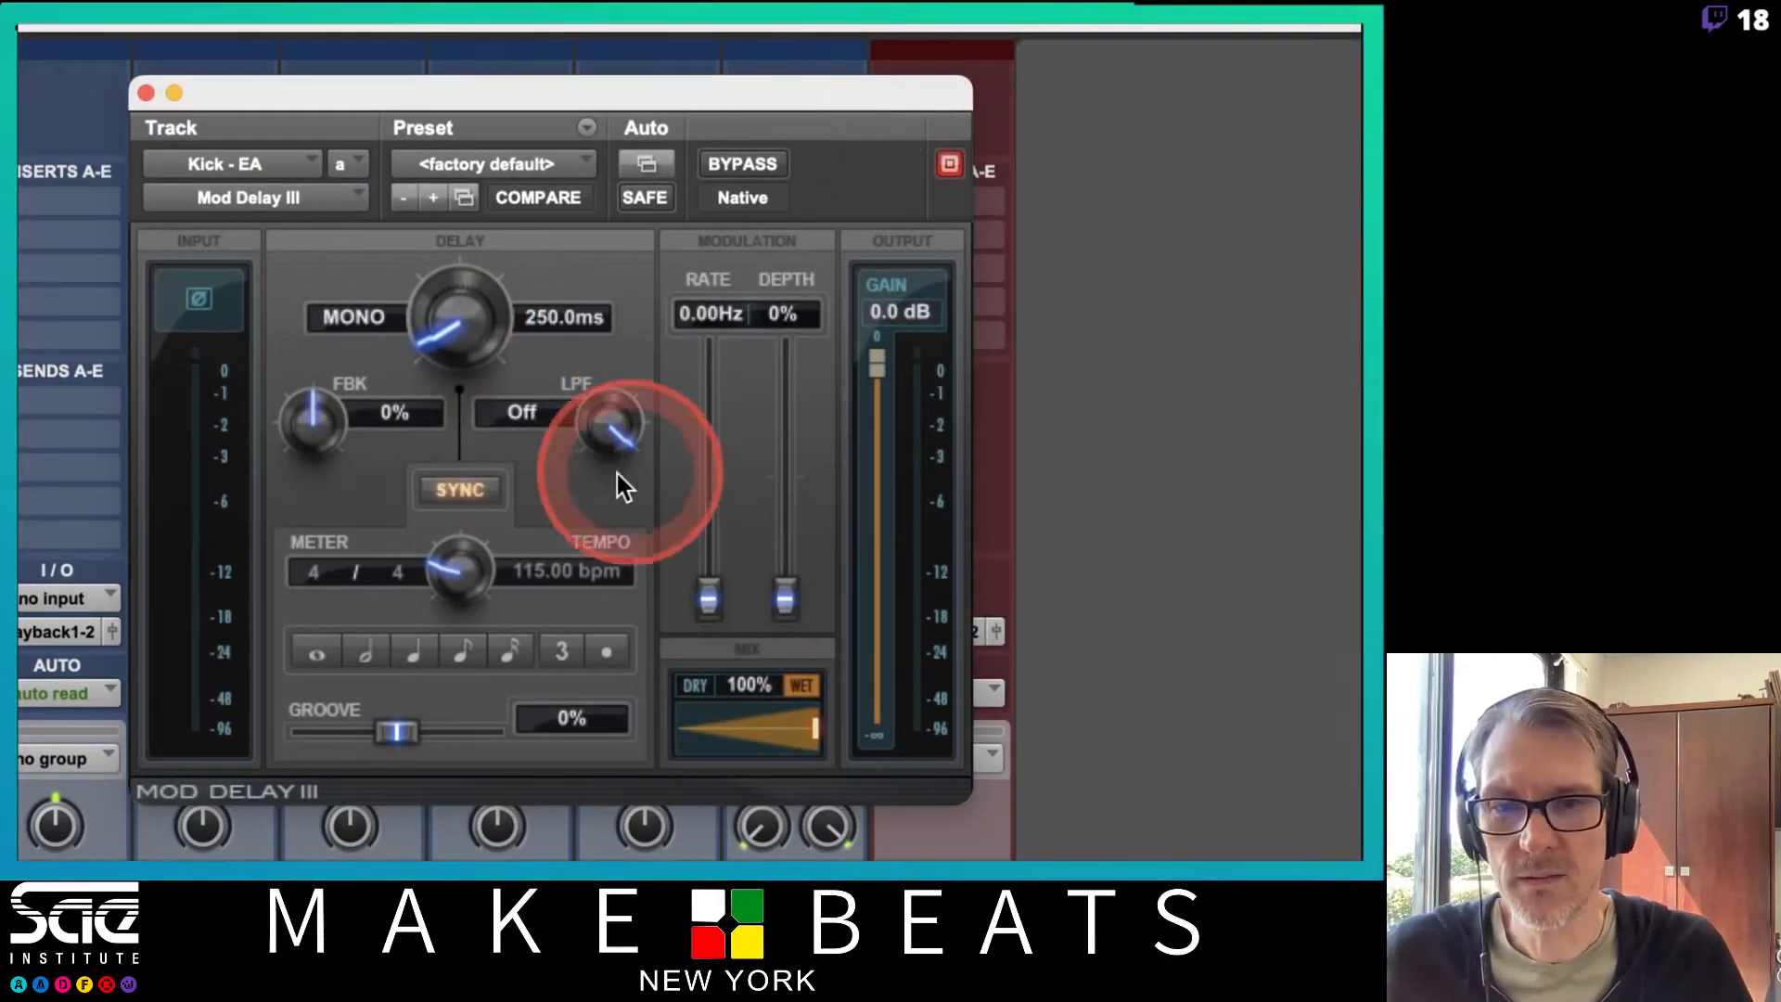
click(481, 648)
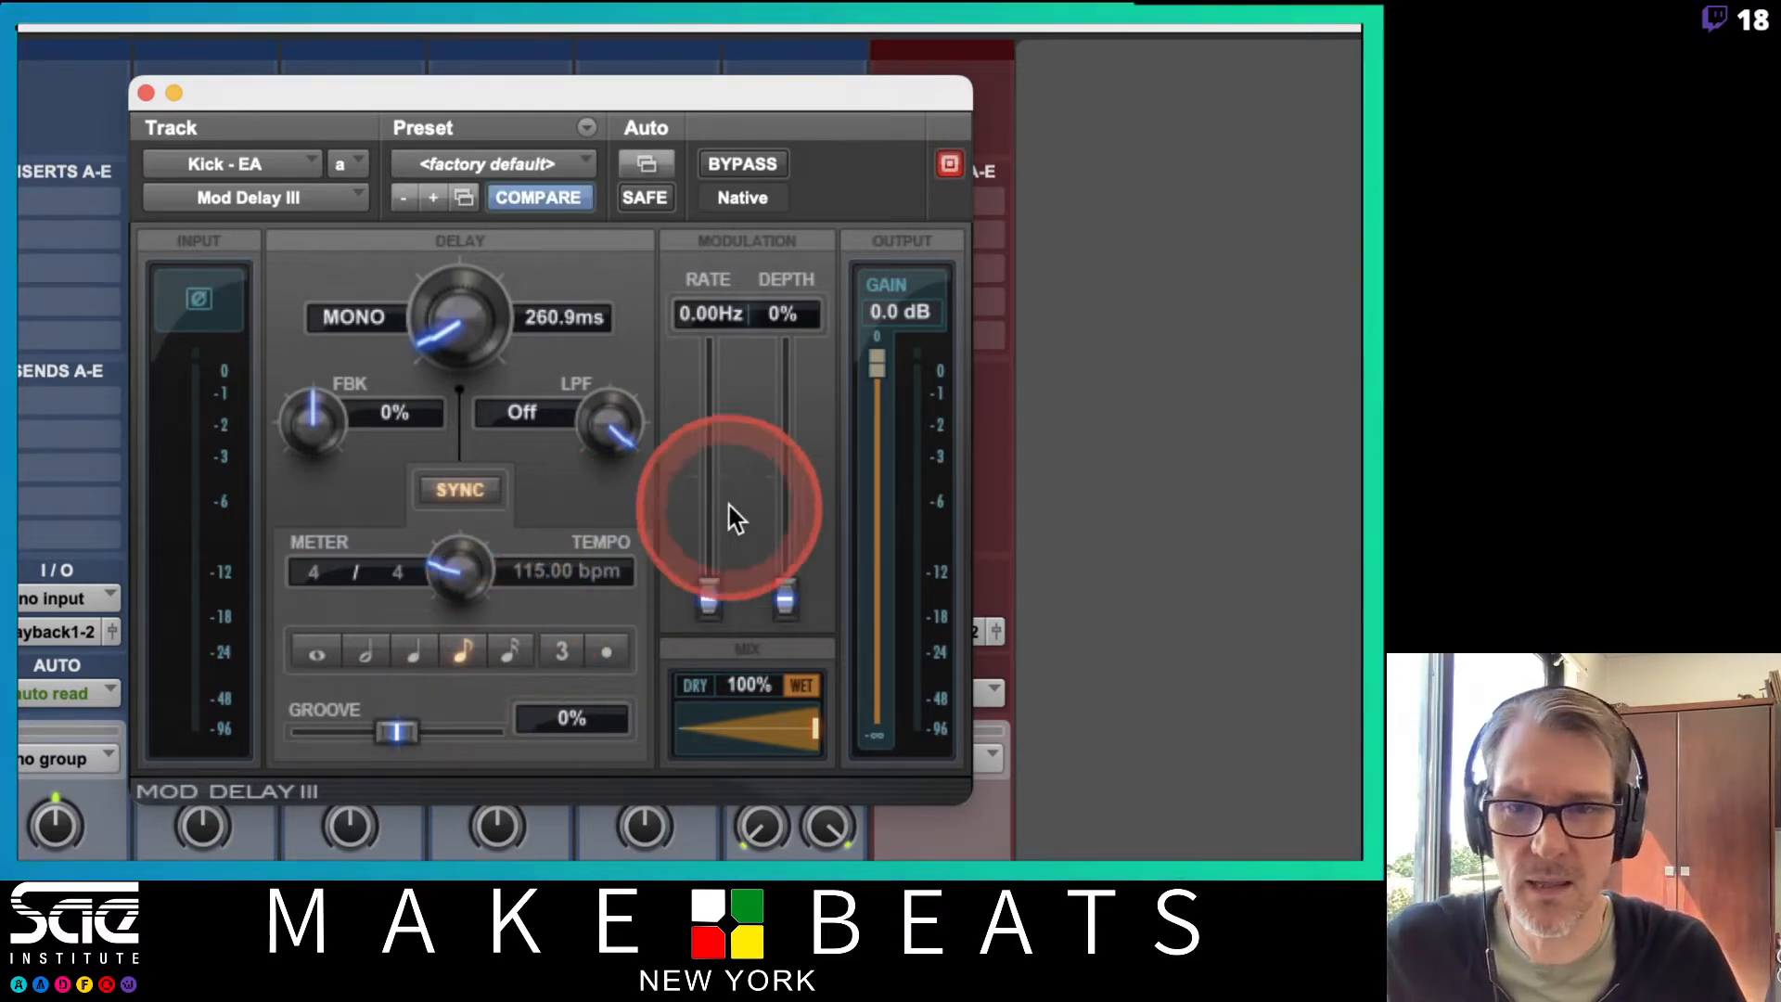
drag(323, 435, 308, 345)
drag(609, 405, 626, 481)
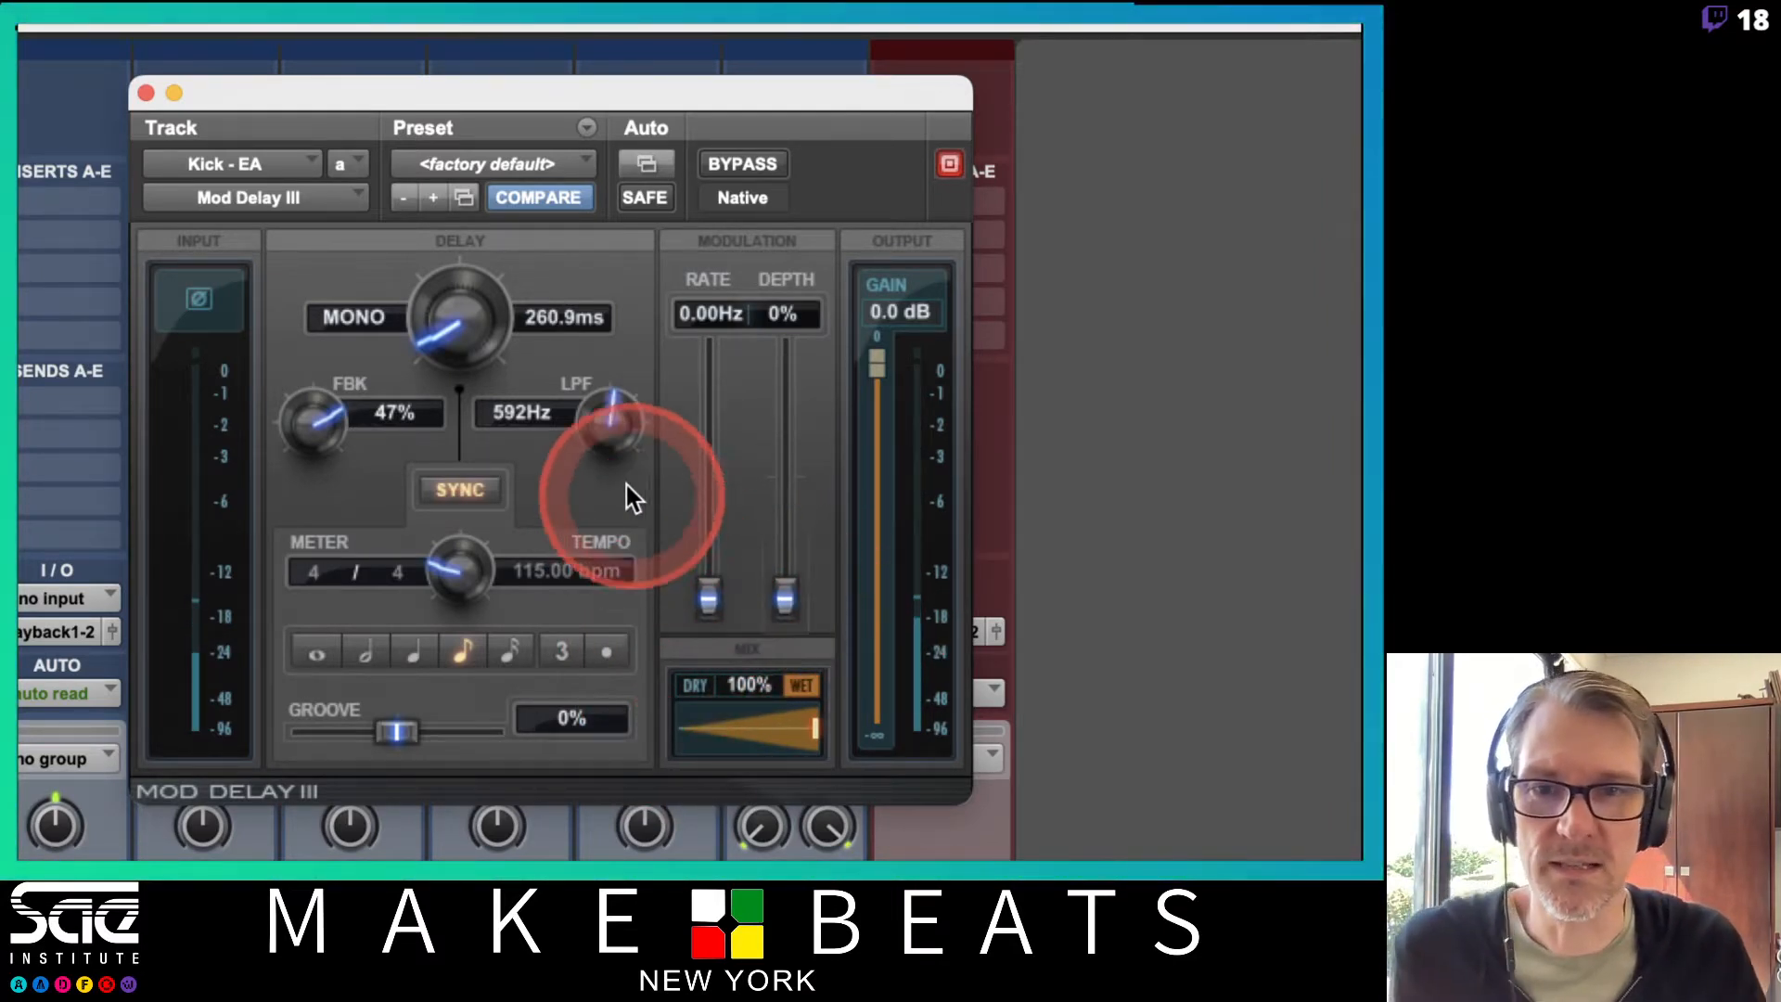
drag(599, 426, 609, 334)
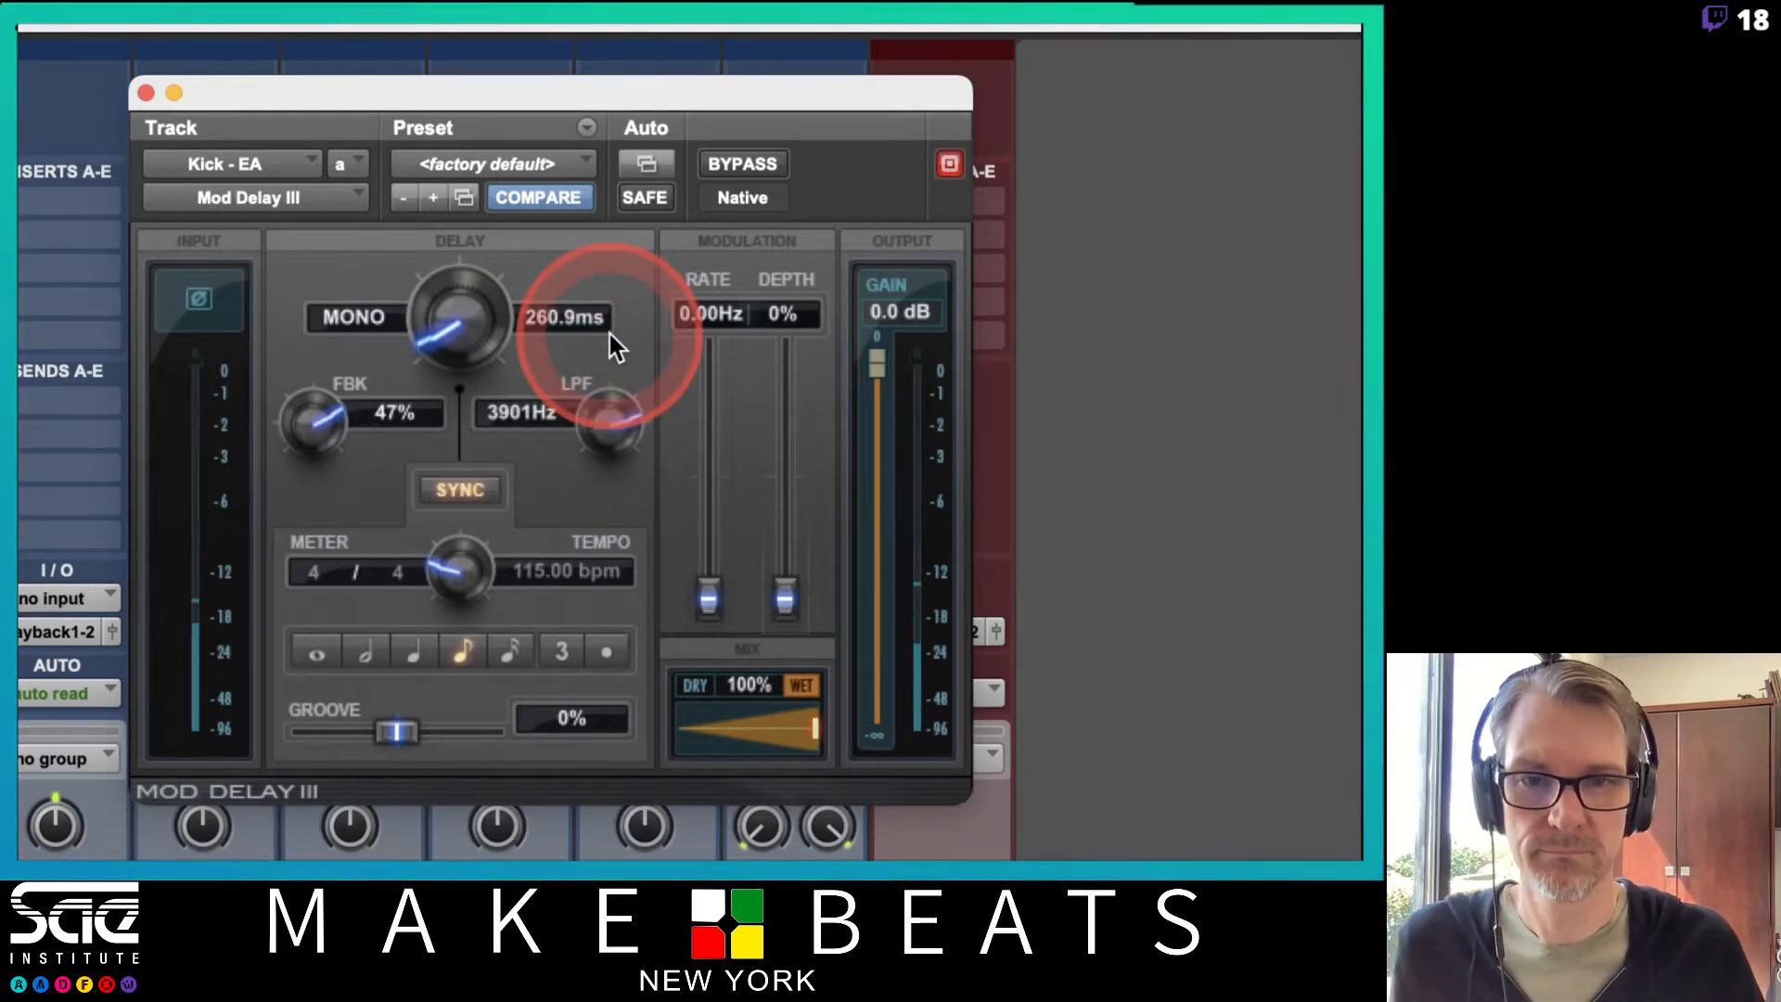
Lower the Mod Delay III mix to 21% wet and bypass the plug-in
drag(796, 759, 681, 727)
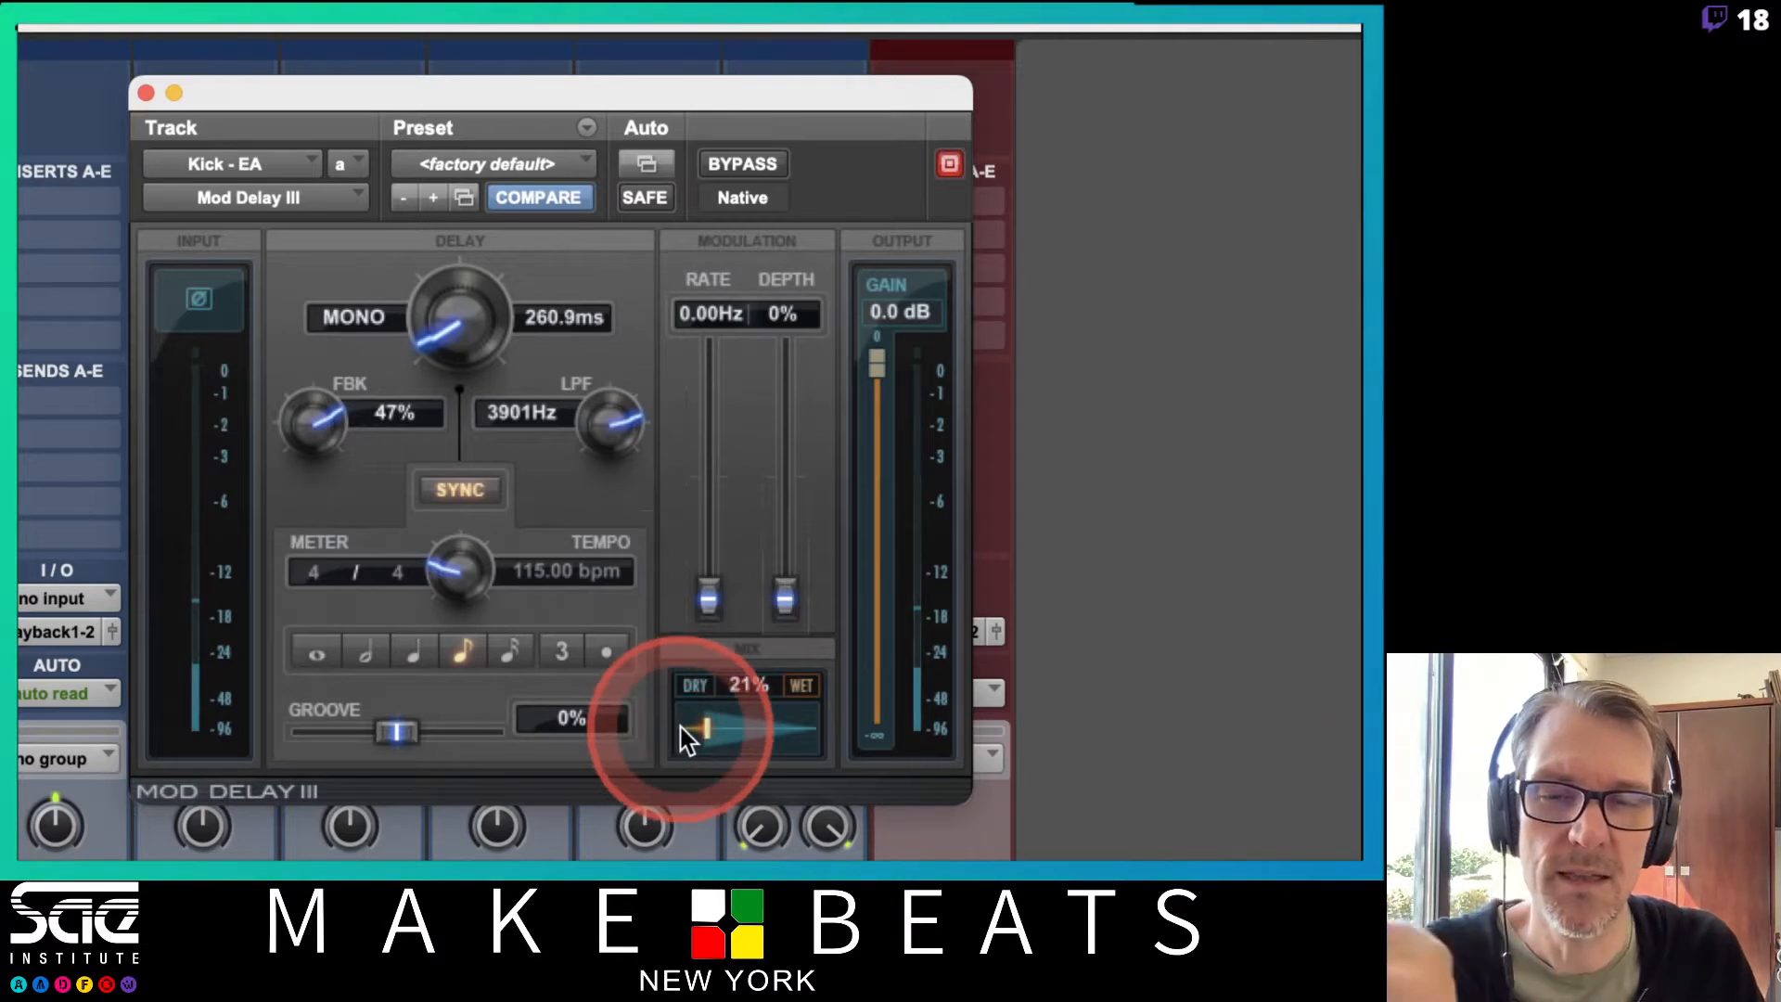
click(746, 159)
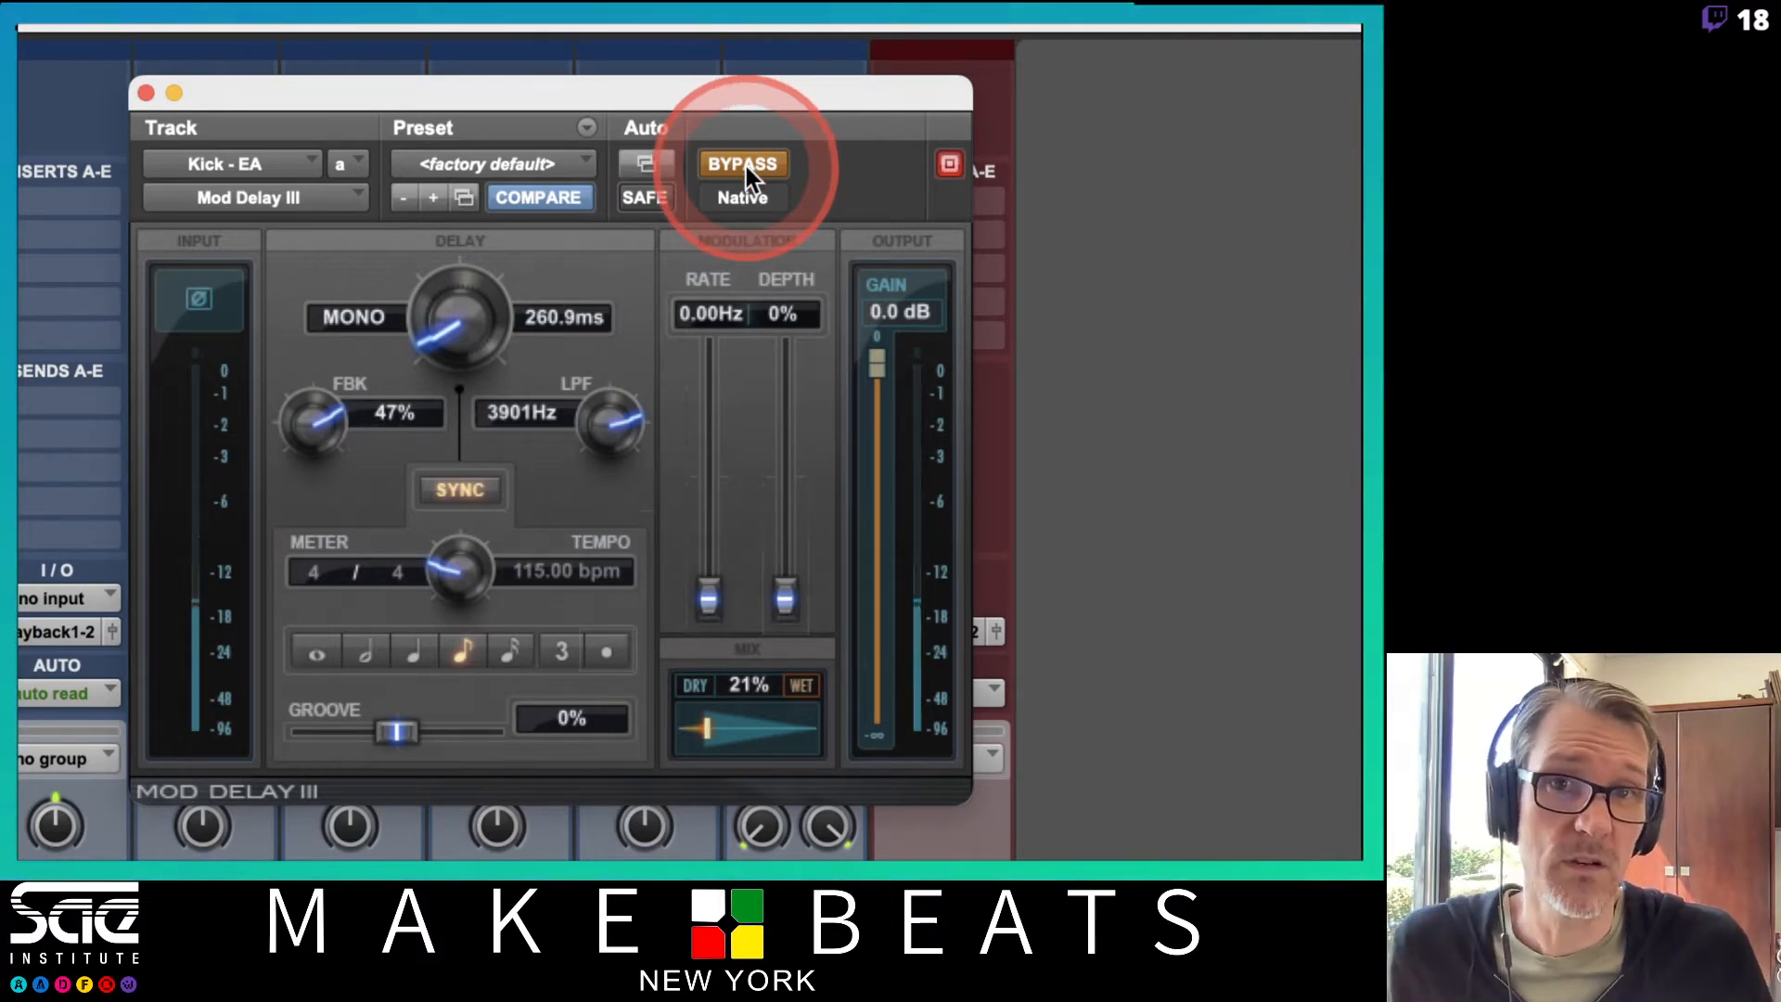
Take the Kick's delay out of bypass and replace it with Mod Delay III (mono/stereo)
click(745, 165)
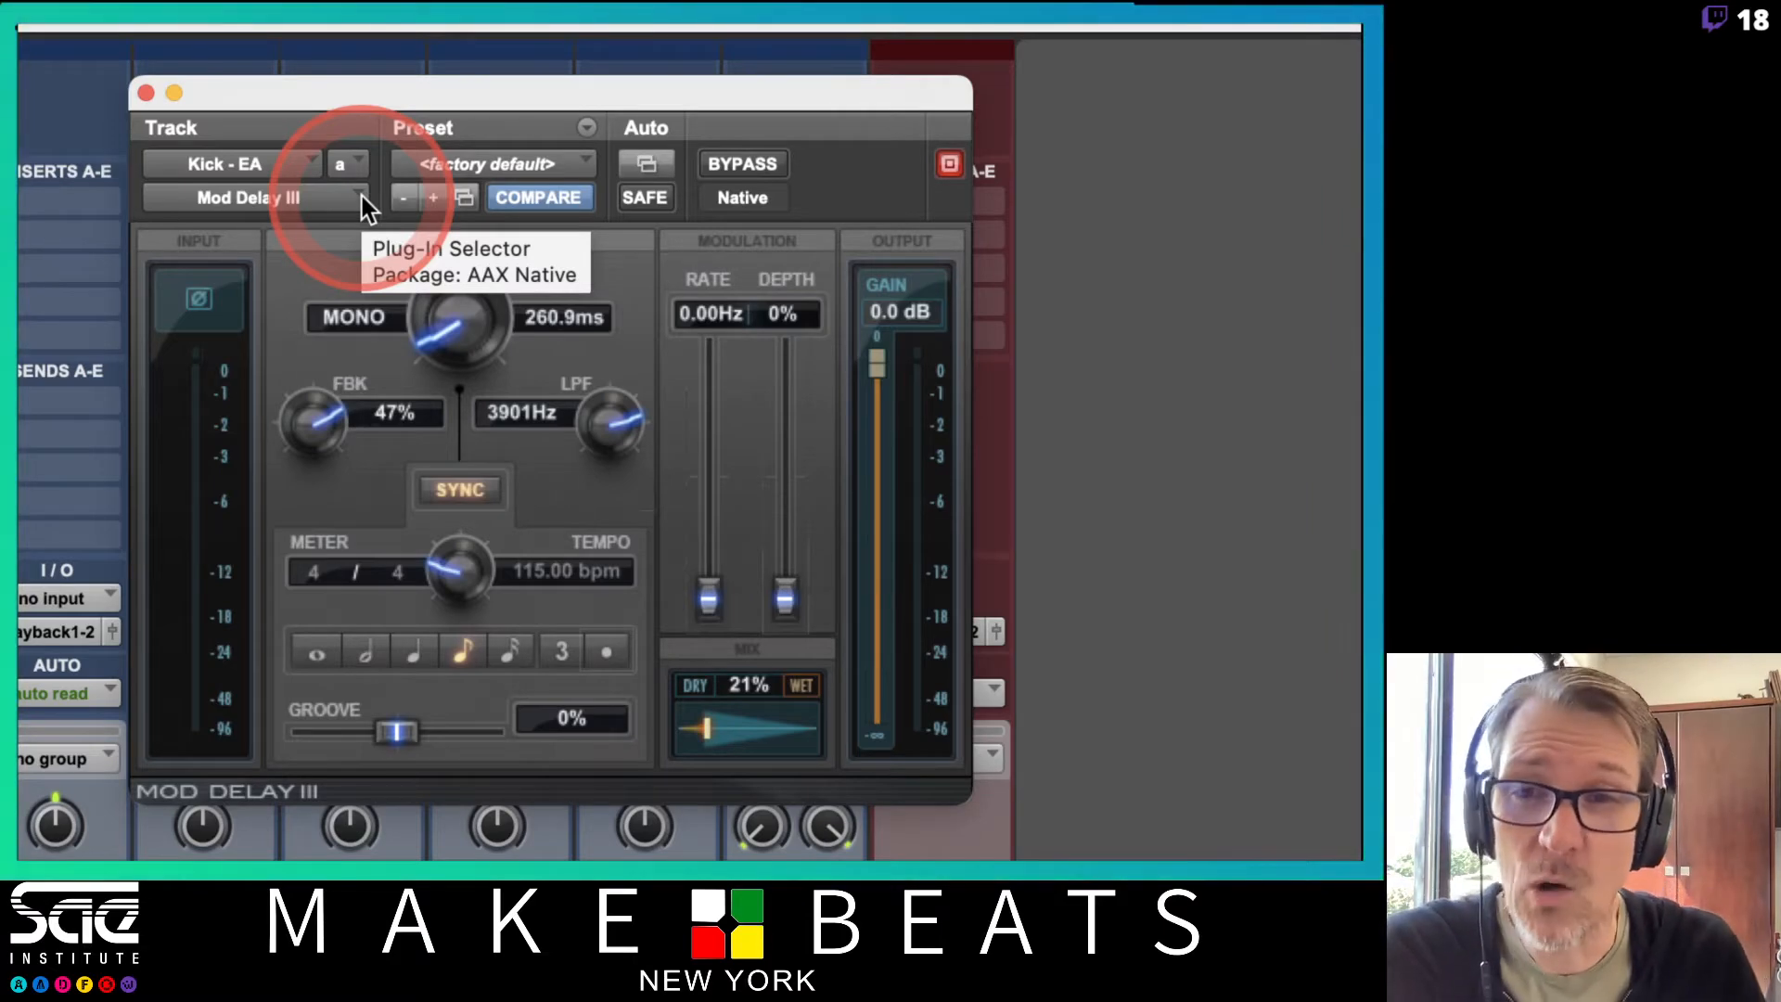
click(362, 196)
click(457, 123)
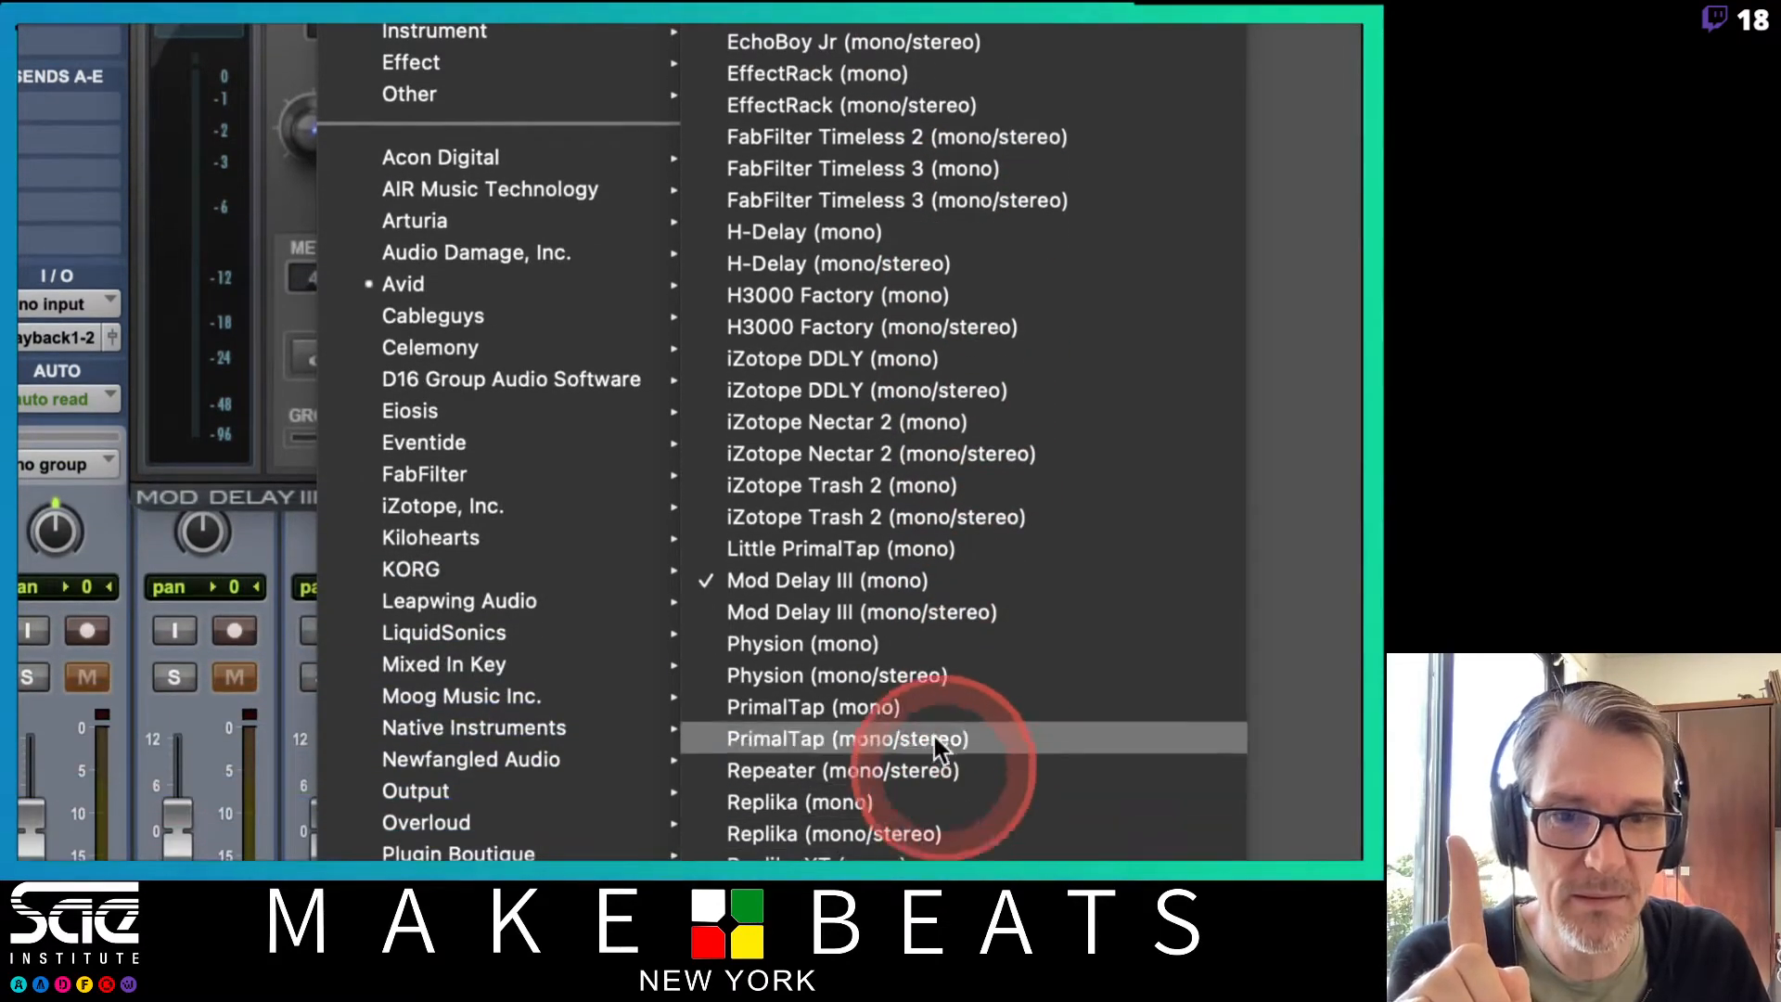
click(852, 614)
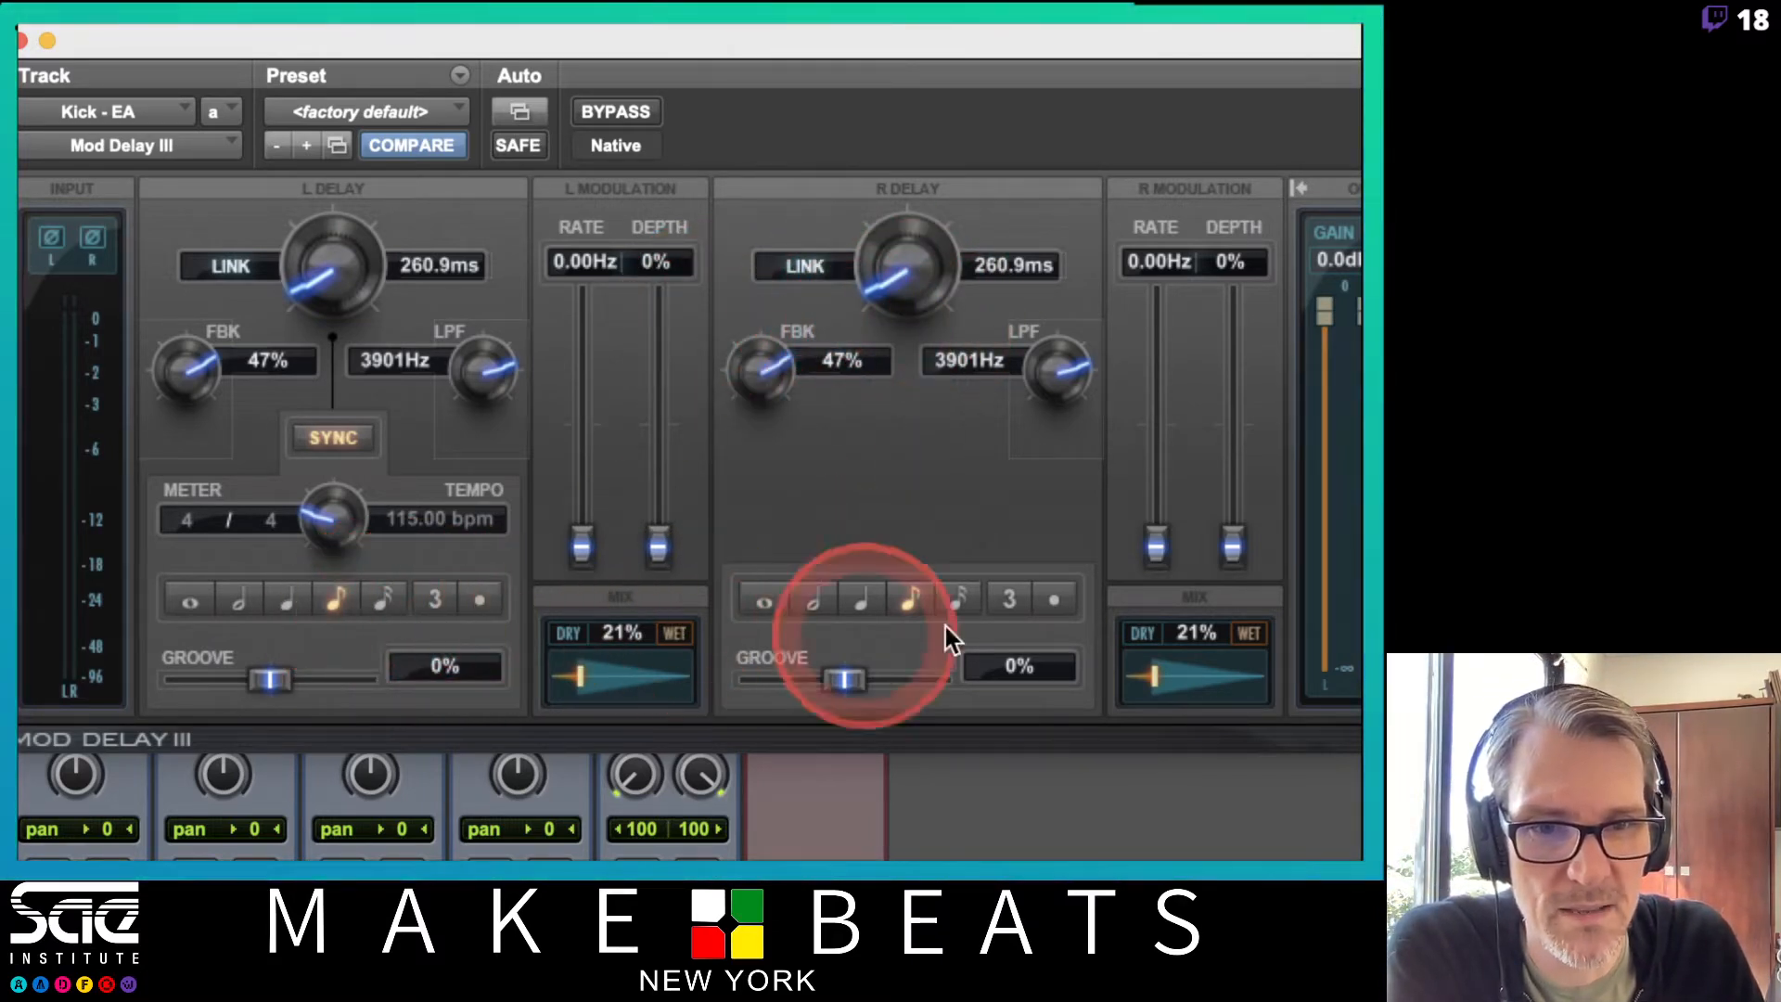
Make the right delay a dotted eighth note, close the plug-in, and move Mod Delay III to the Kick's insert slot C
click(1054, 599)
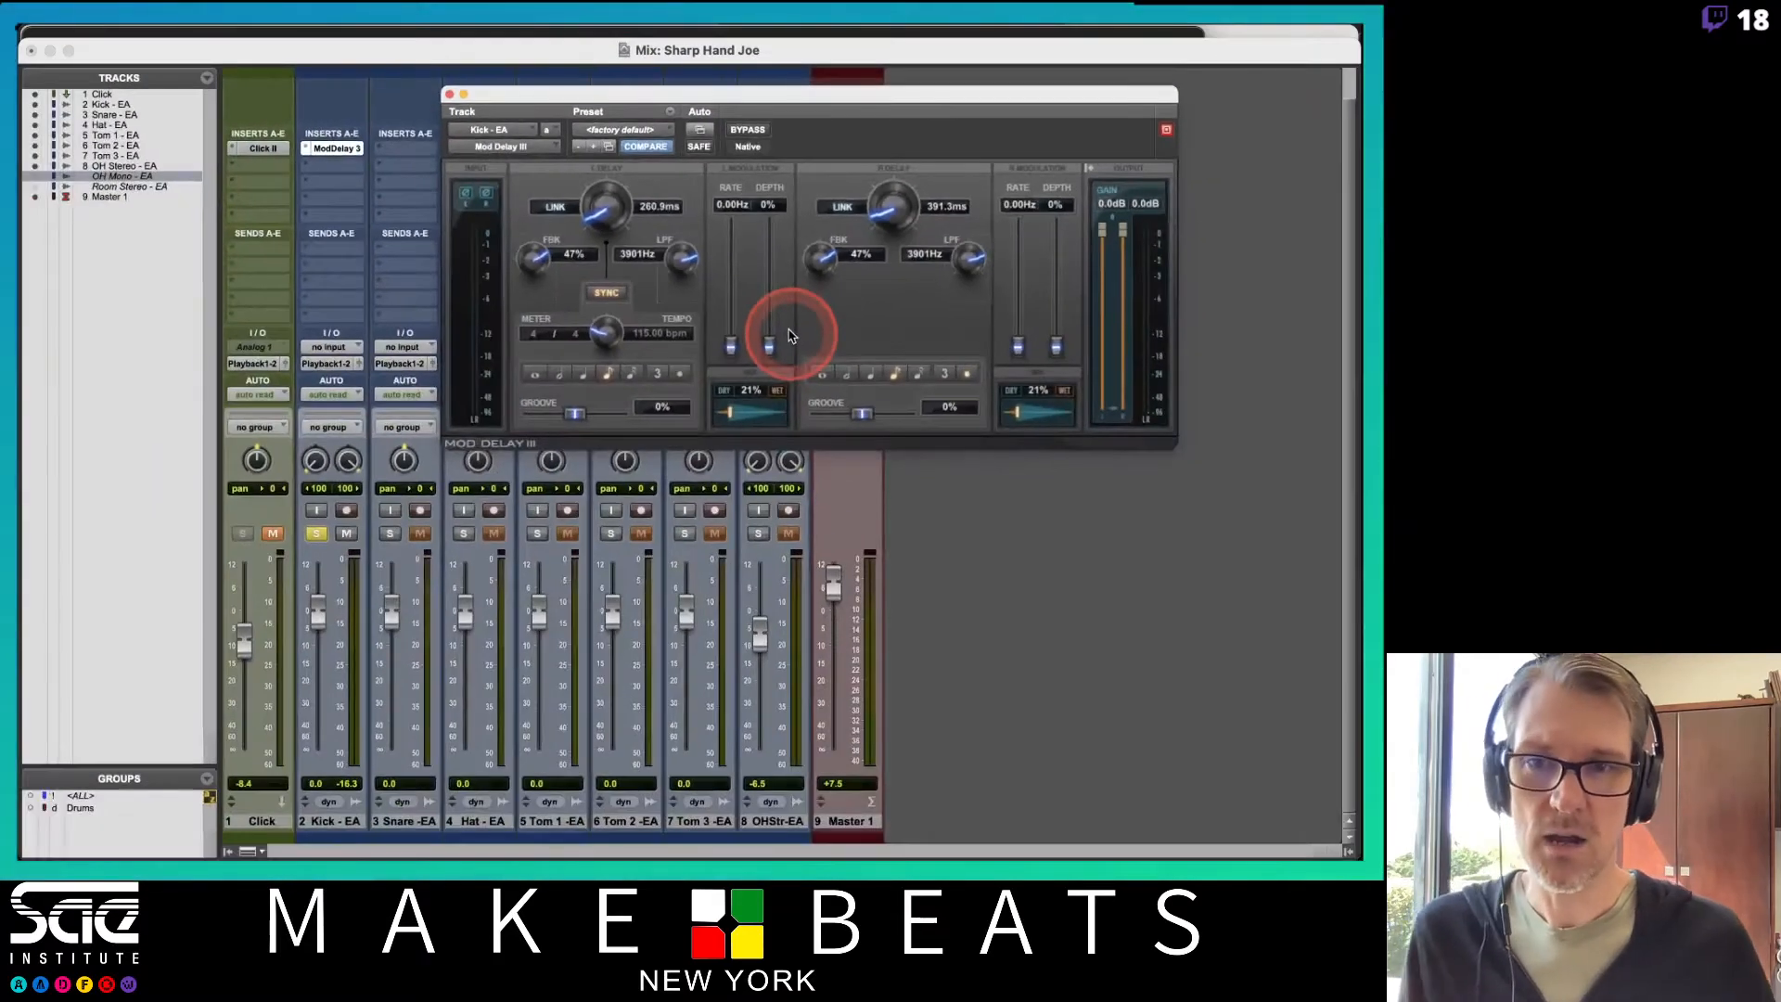
click(449, 94)
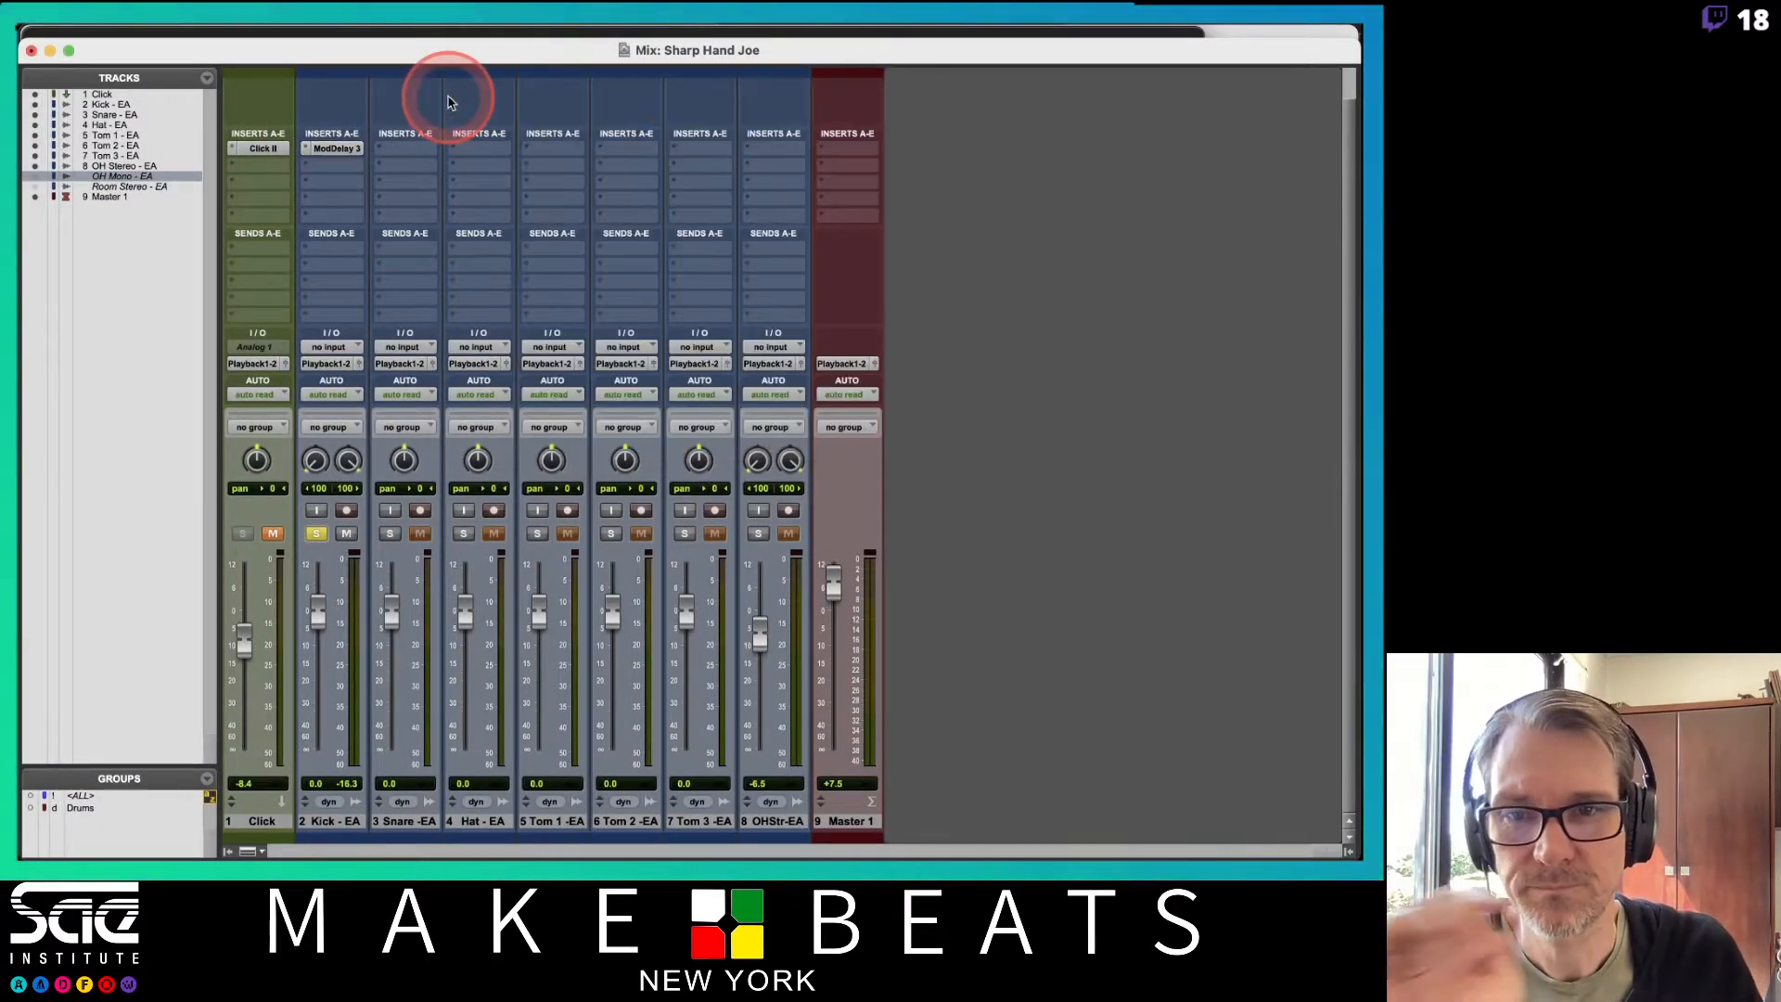
drag(323, 148, 335, 180)
Enlarge the Kick track in the Edit window and select from bar 10 to bar 14 across all tracks
key(super+equal)
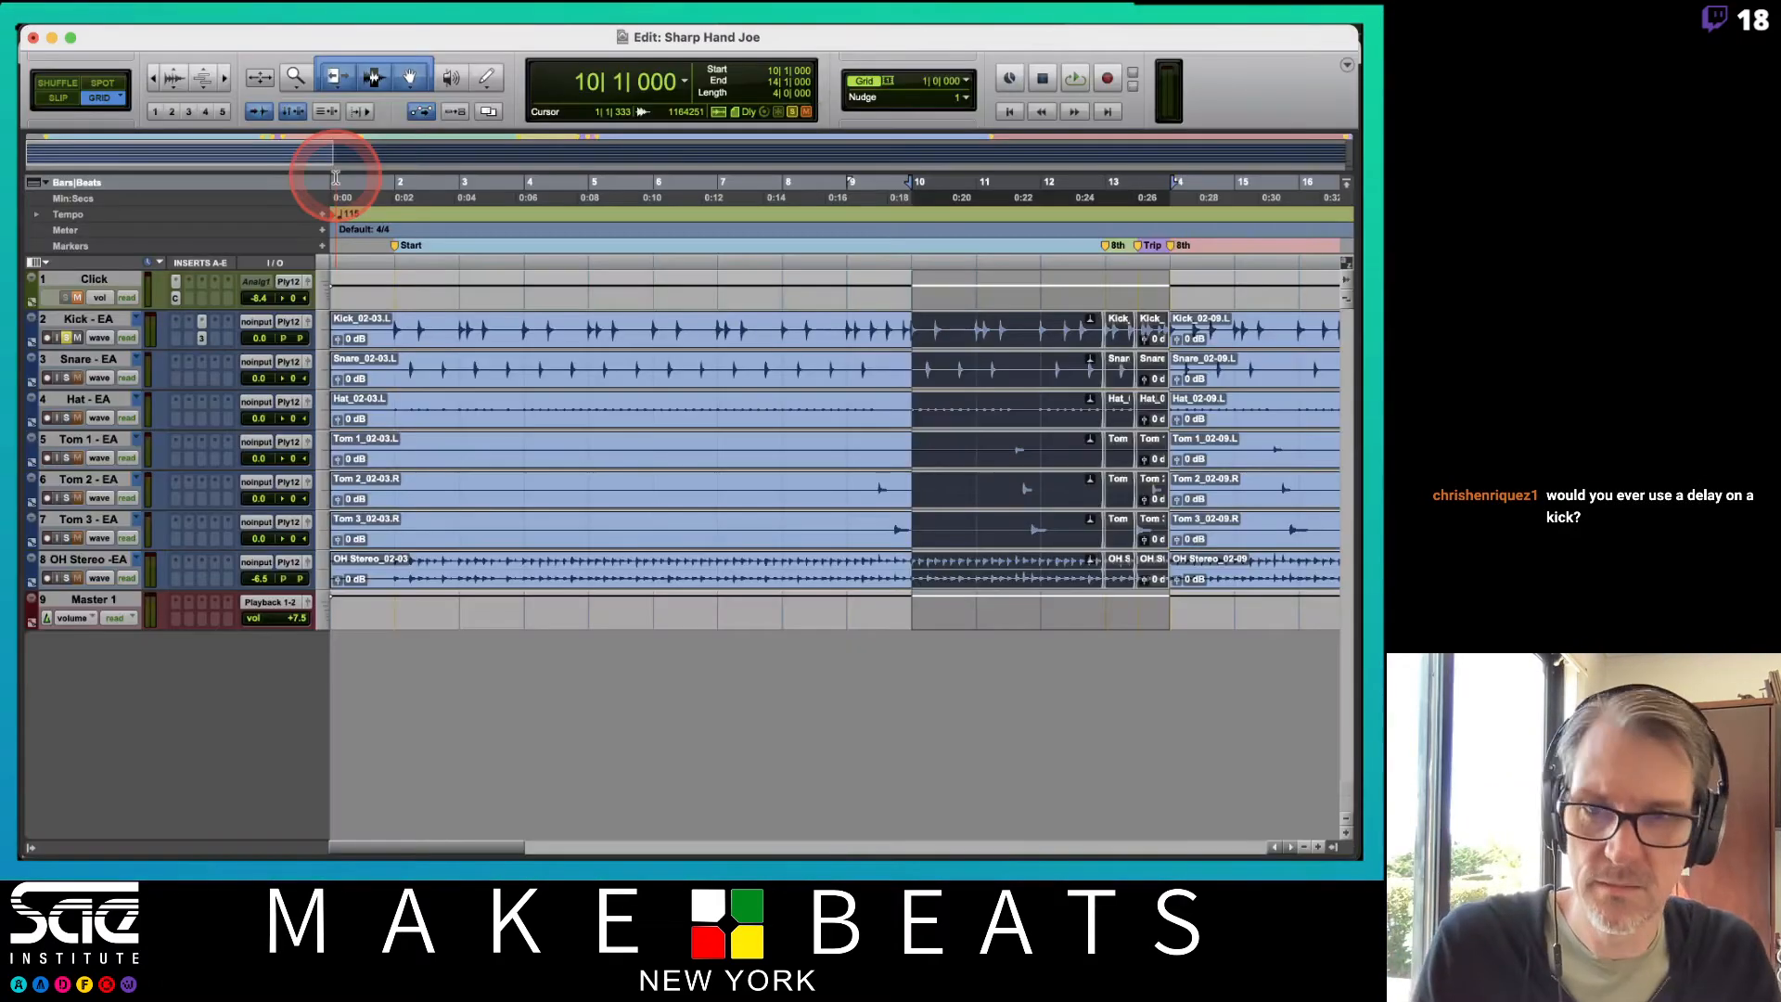
click(324, 332)
click(335, 365)
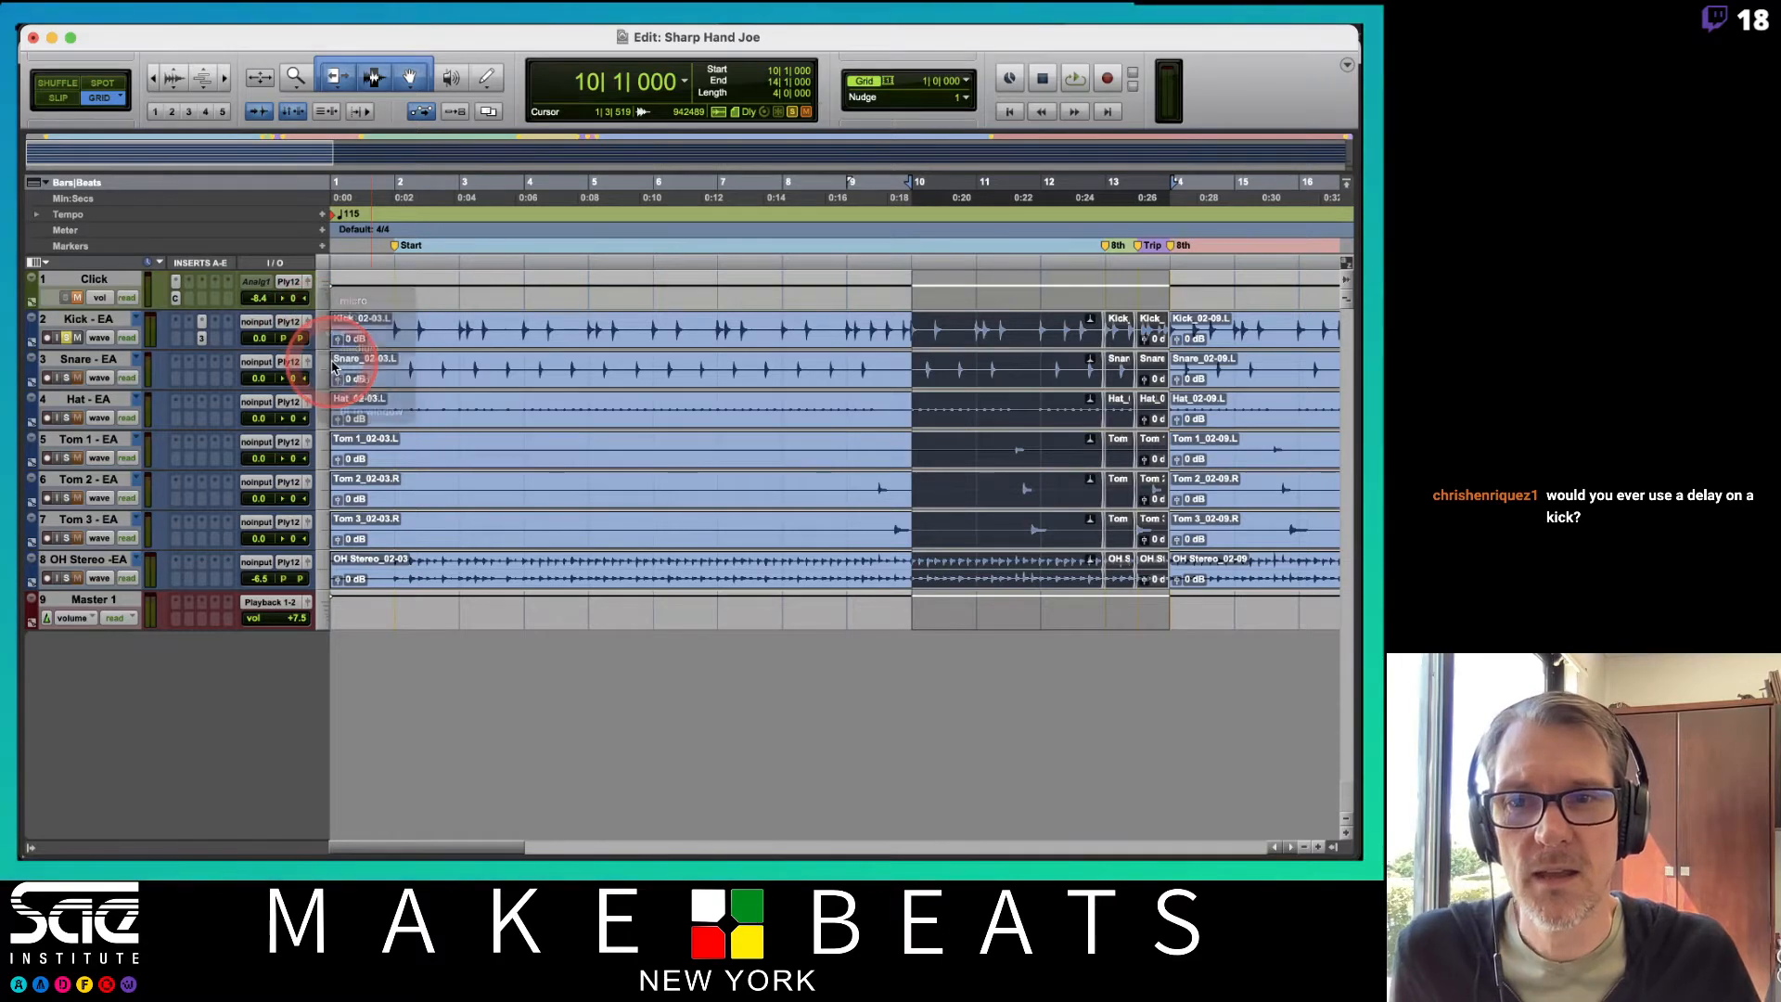
click(527, 460)
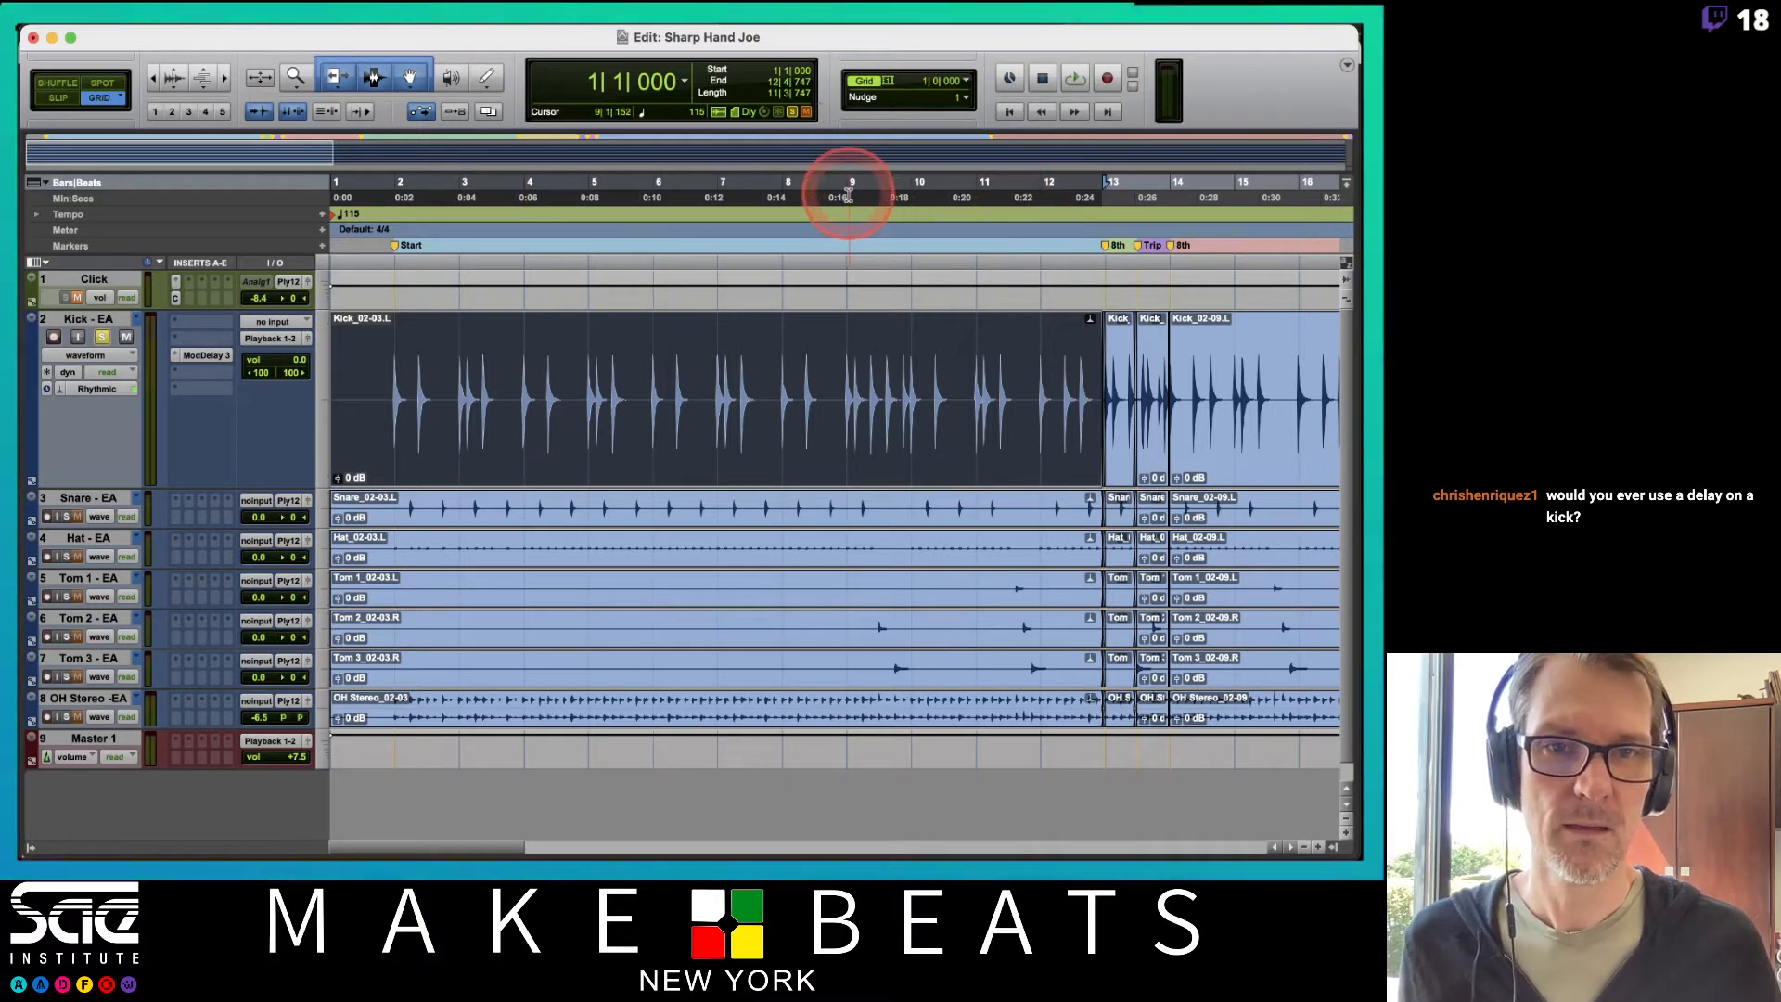
drag(845, 188, 912, 195)
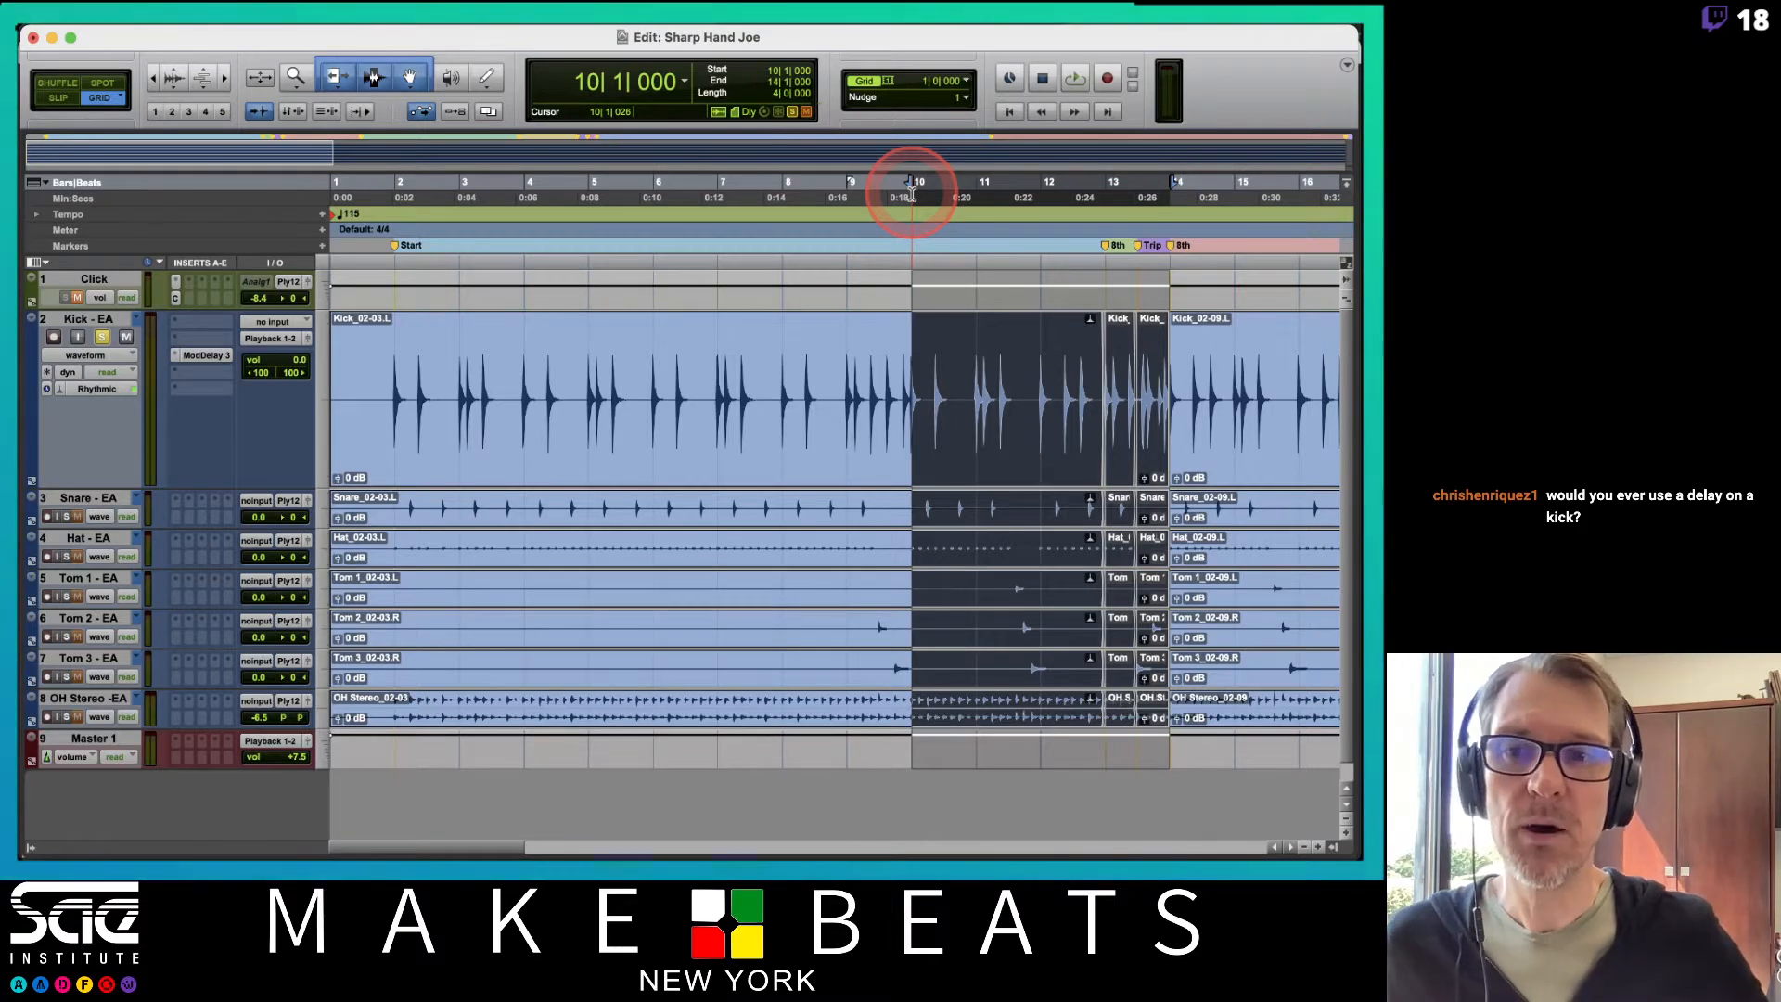
Switch to Preview, study the mono audio insert chain diagrams on page 6, and return to the Pro Tools Mix window
key(super+Tab)
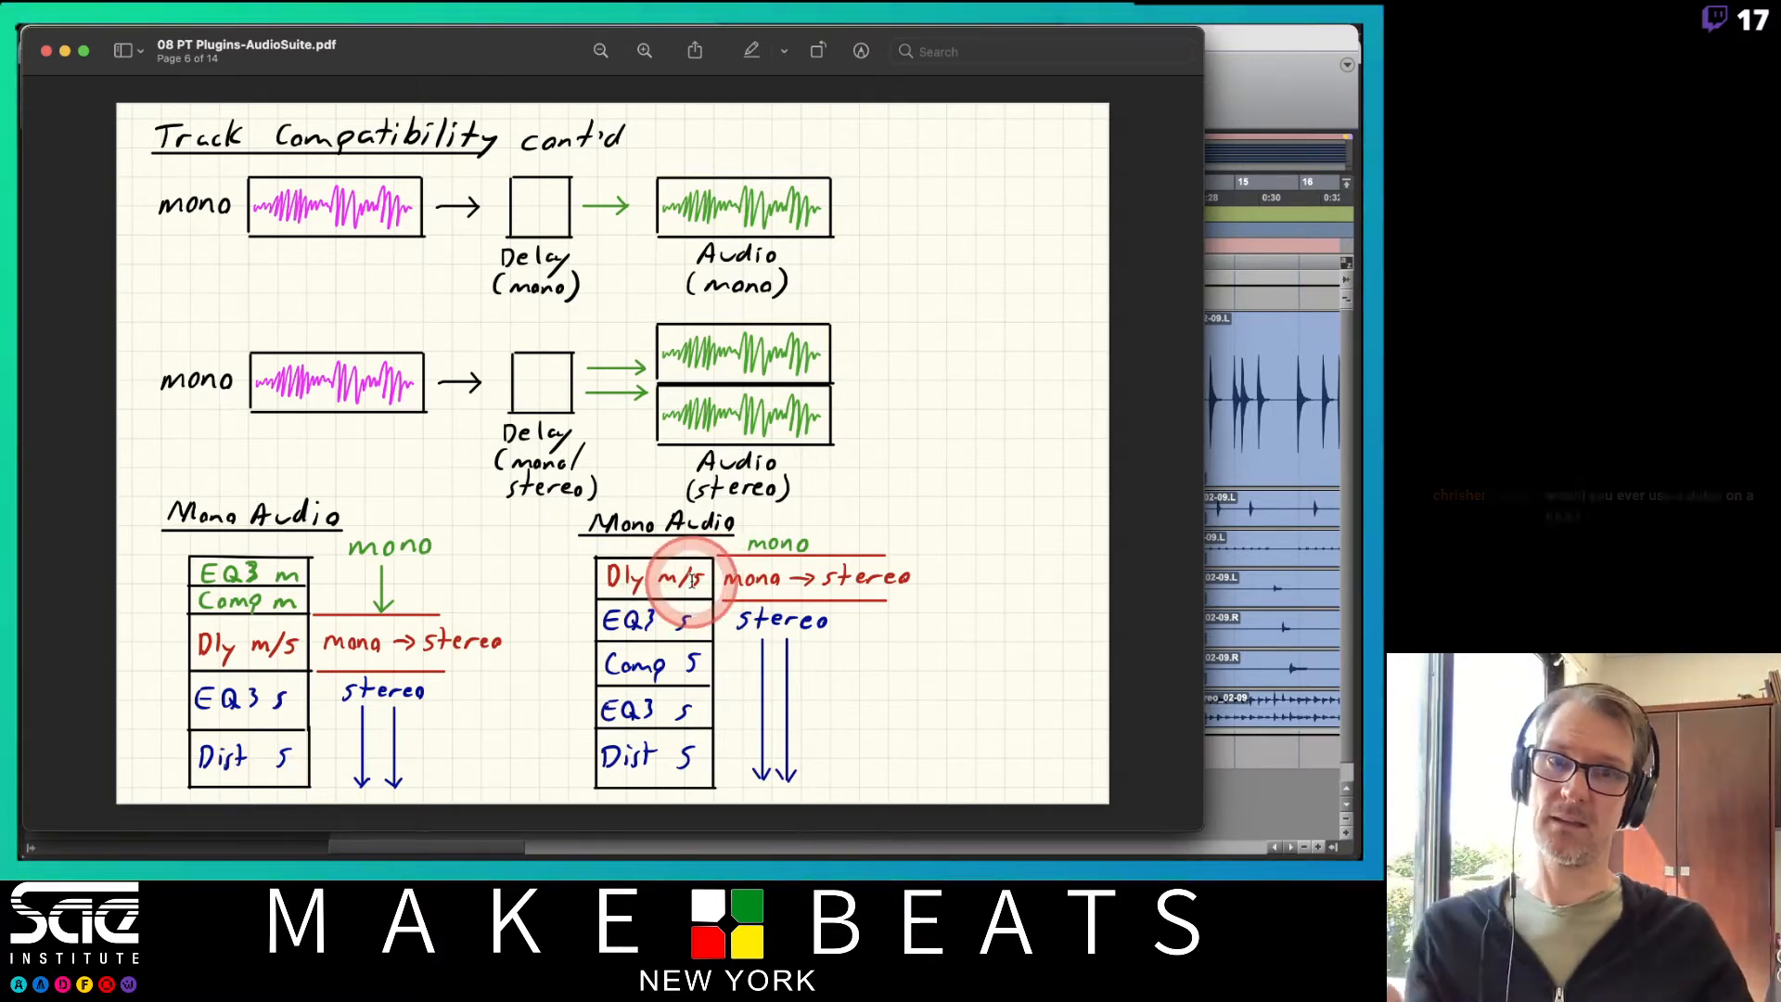
click(1236, 91)
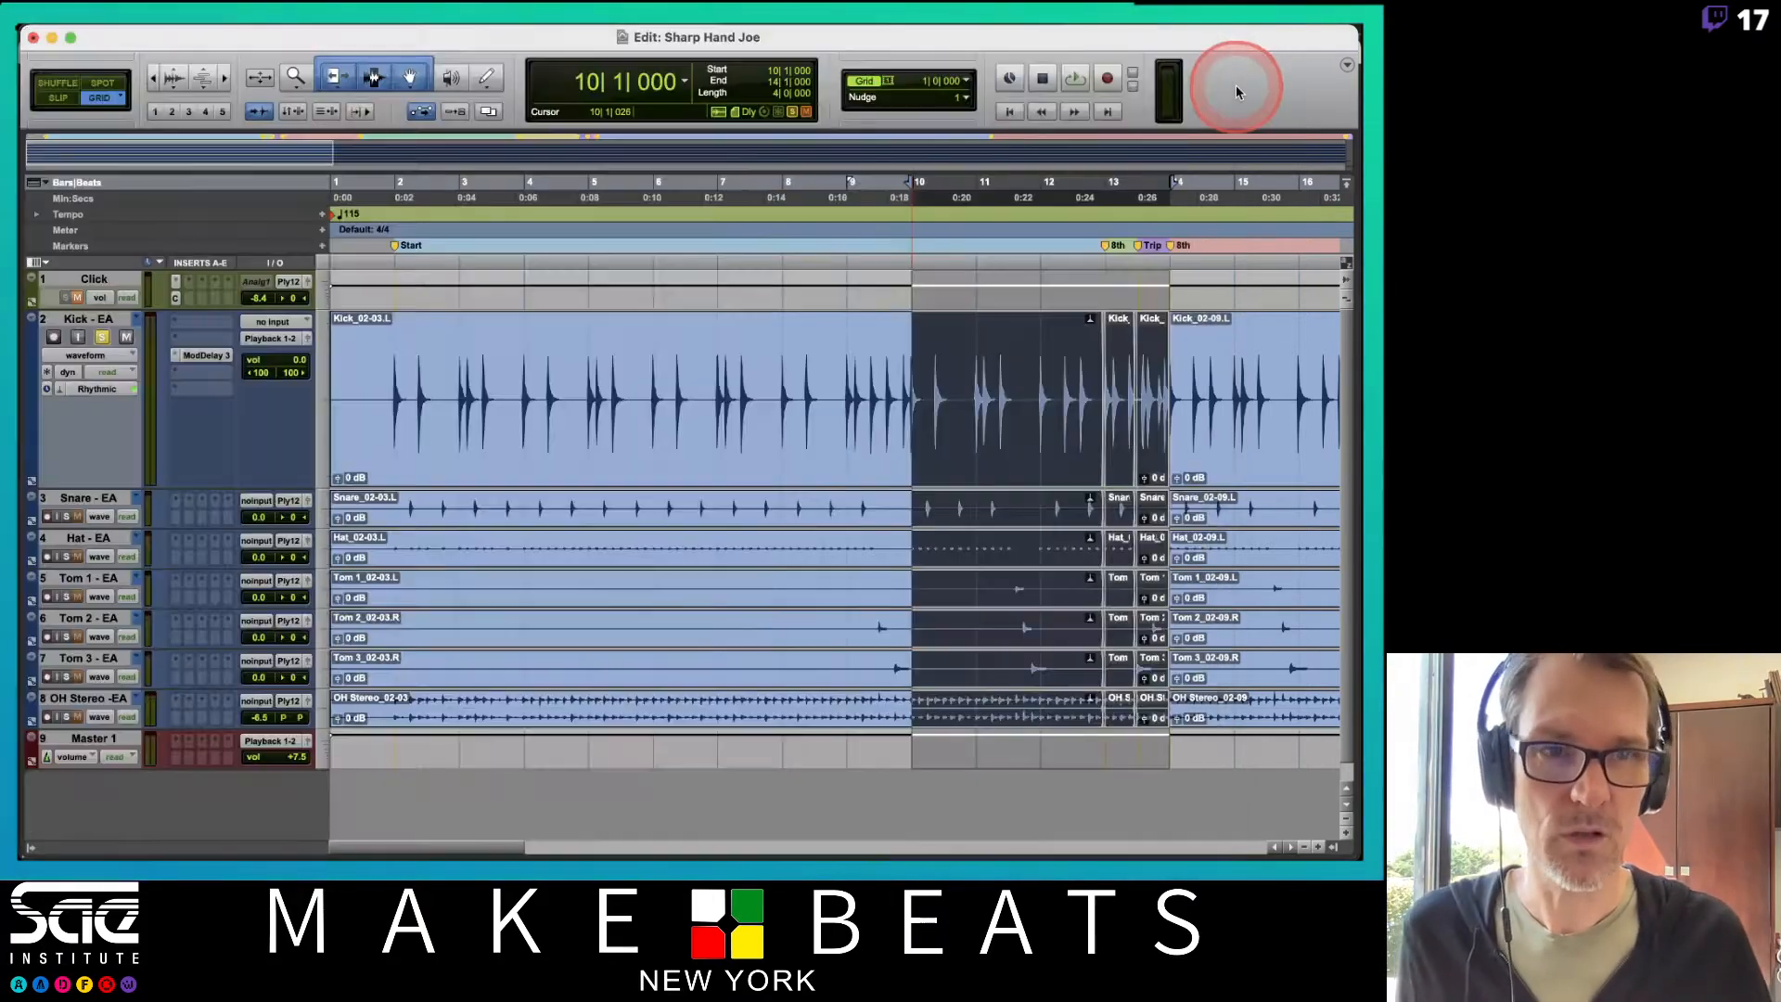
key(super+equal)
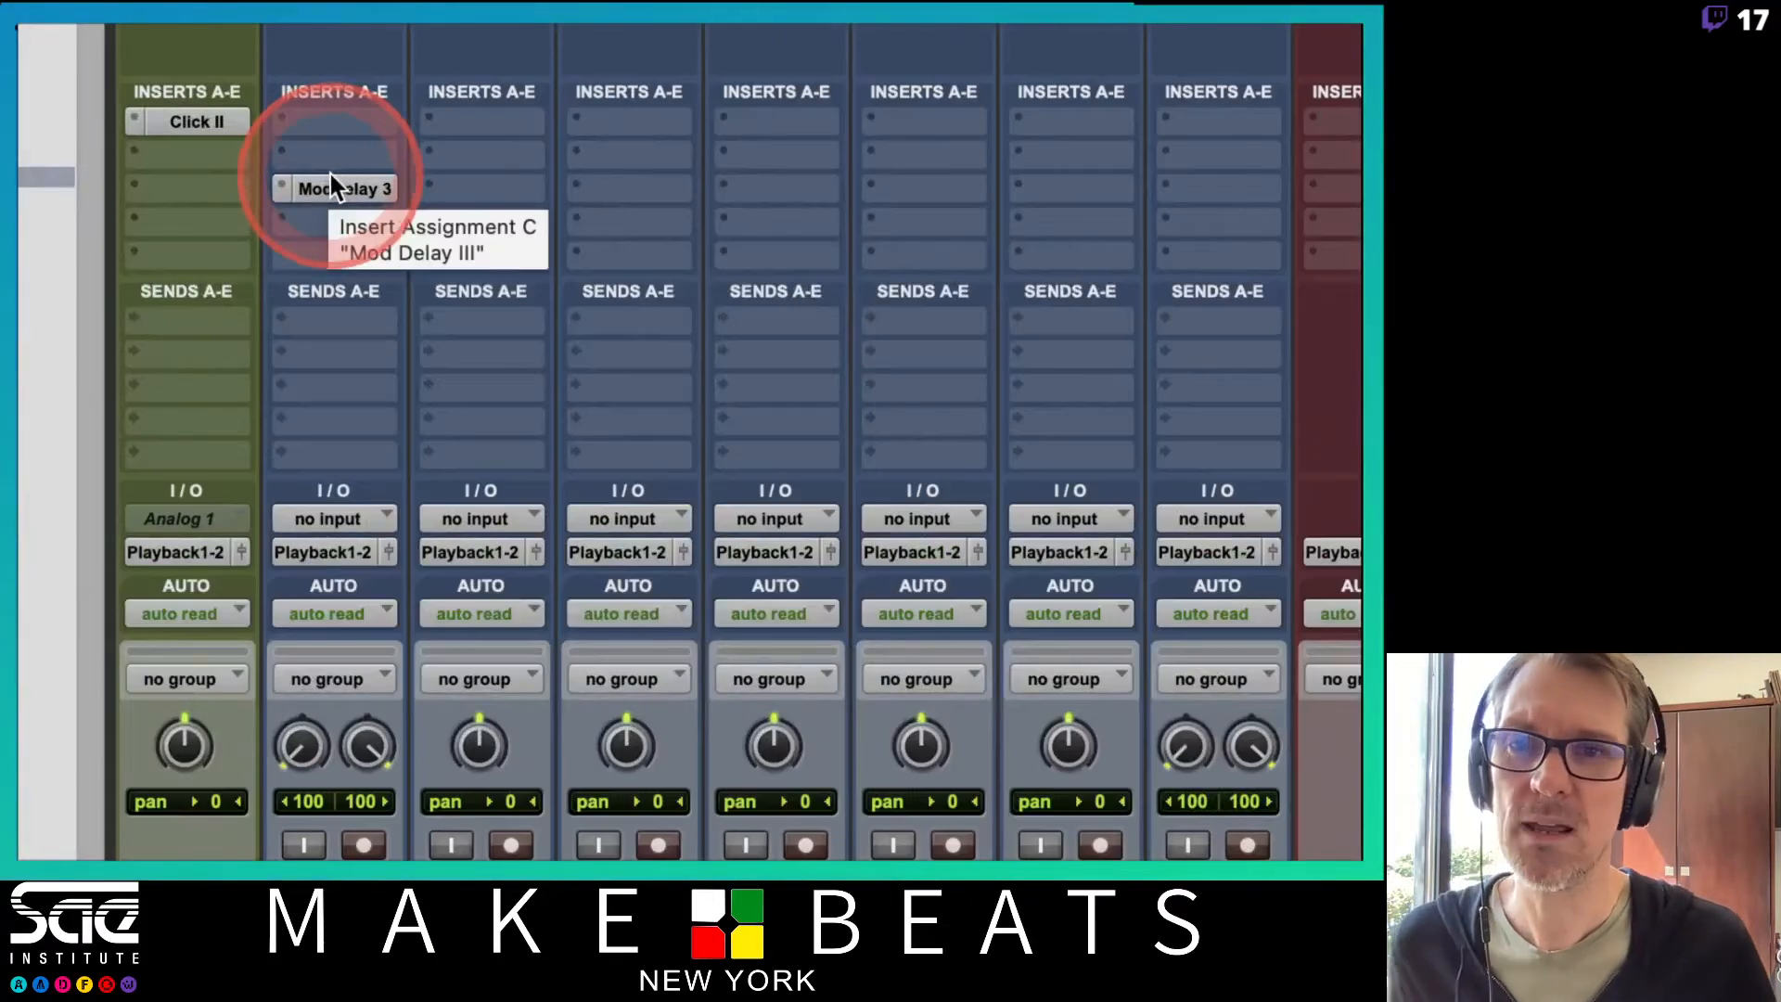
Insert the Dyn3 Compressor/Limiter (mono) in the Kick track's first insert slot and close its plug-in window
click(324, 121)
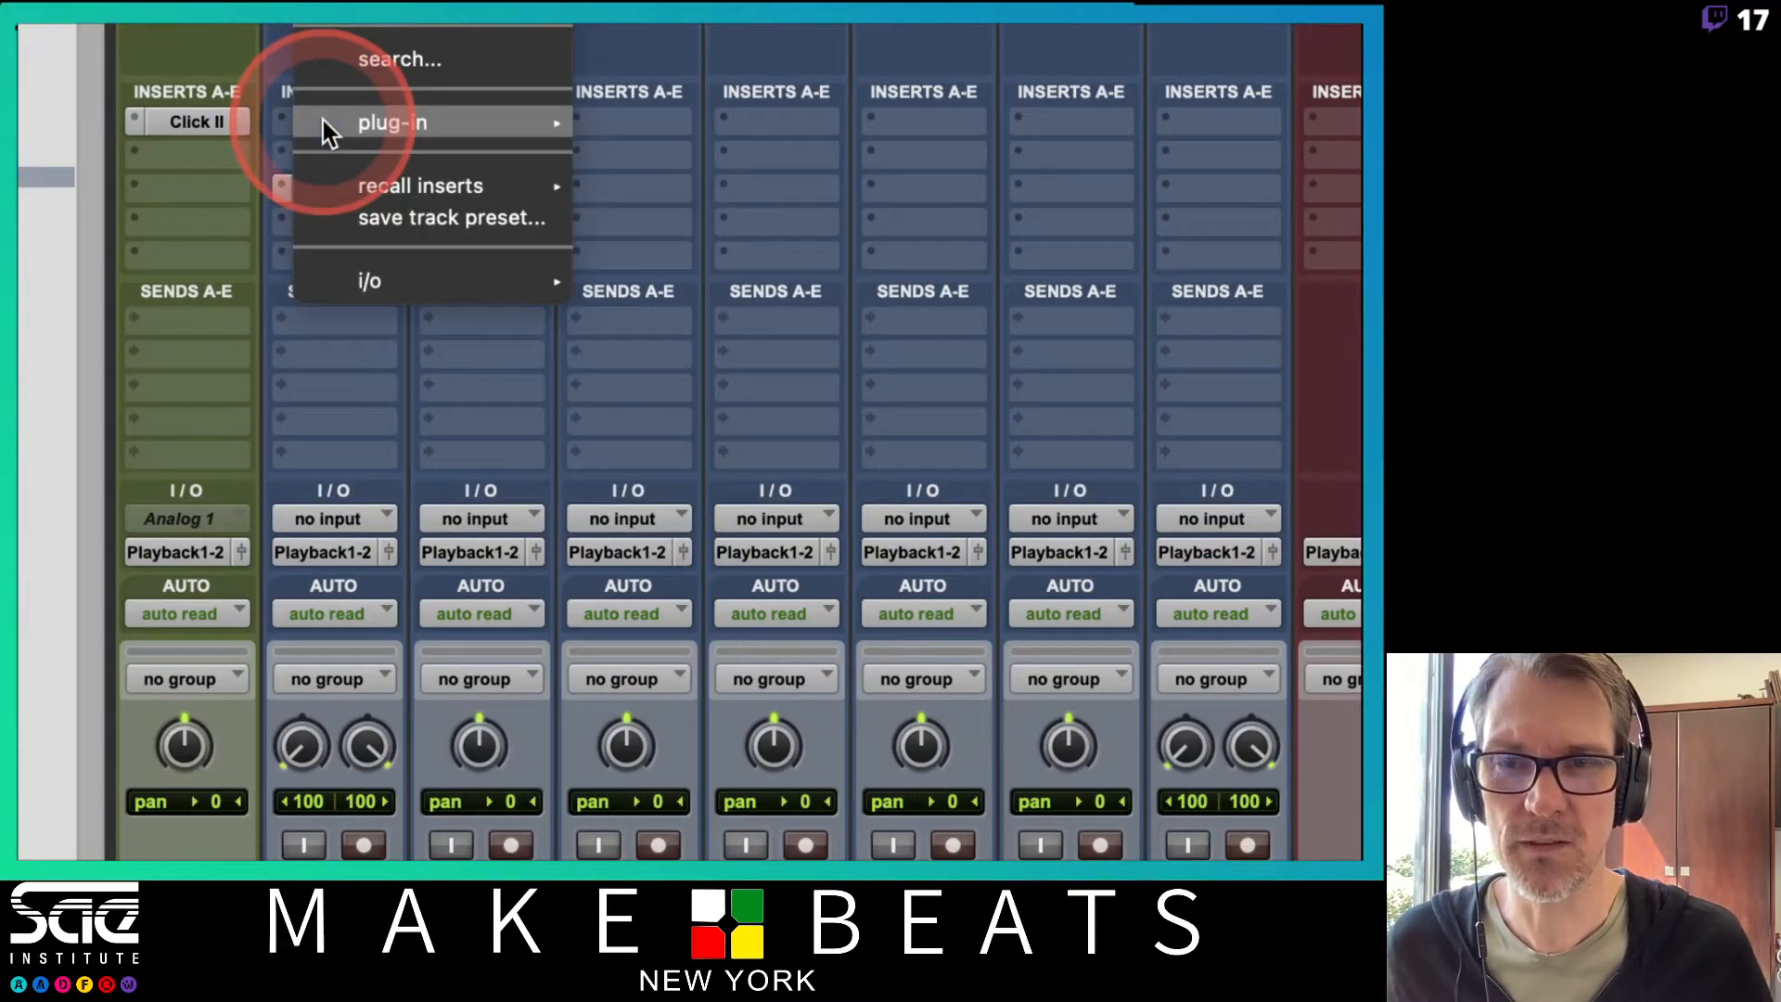
click(243, 122)
click(360, 121)
mouse_move(357, 125)
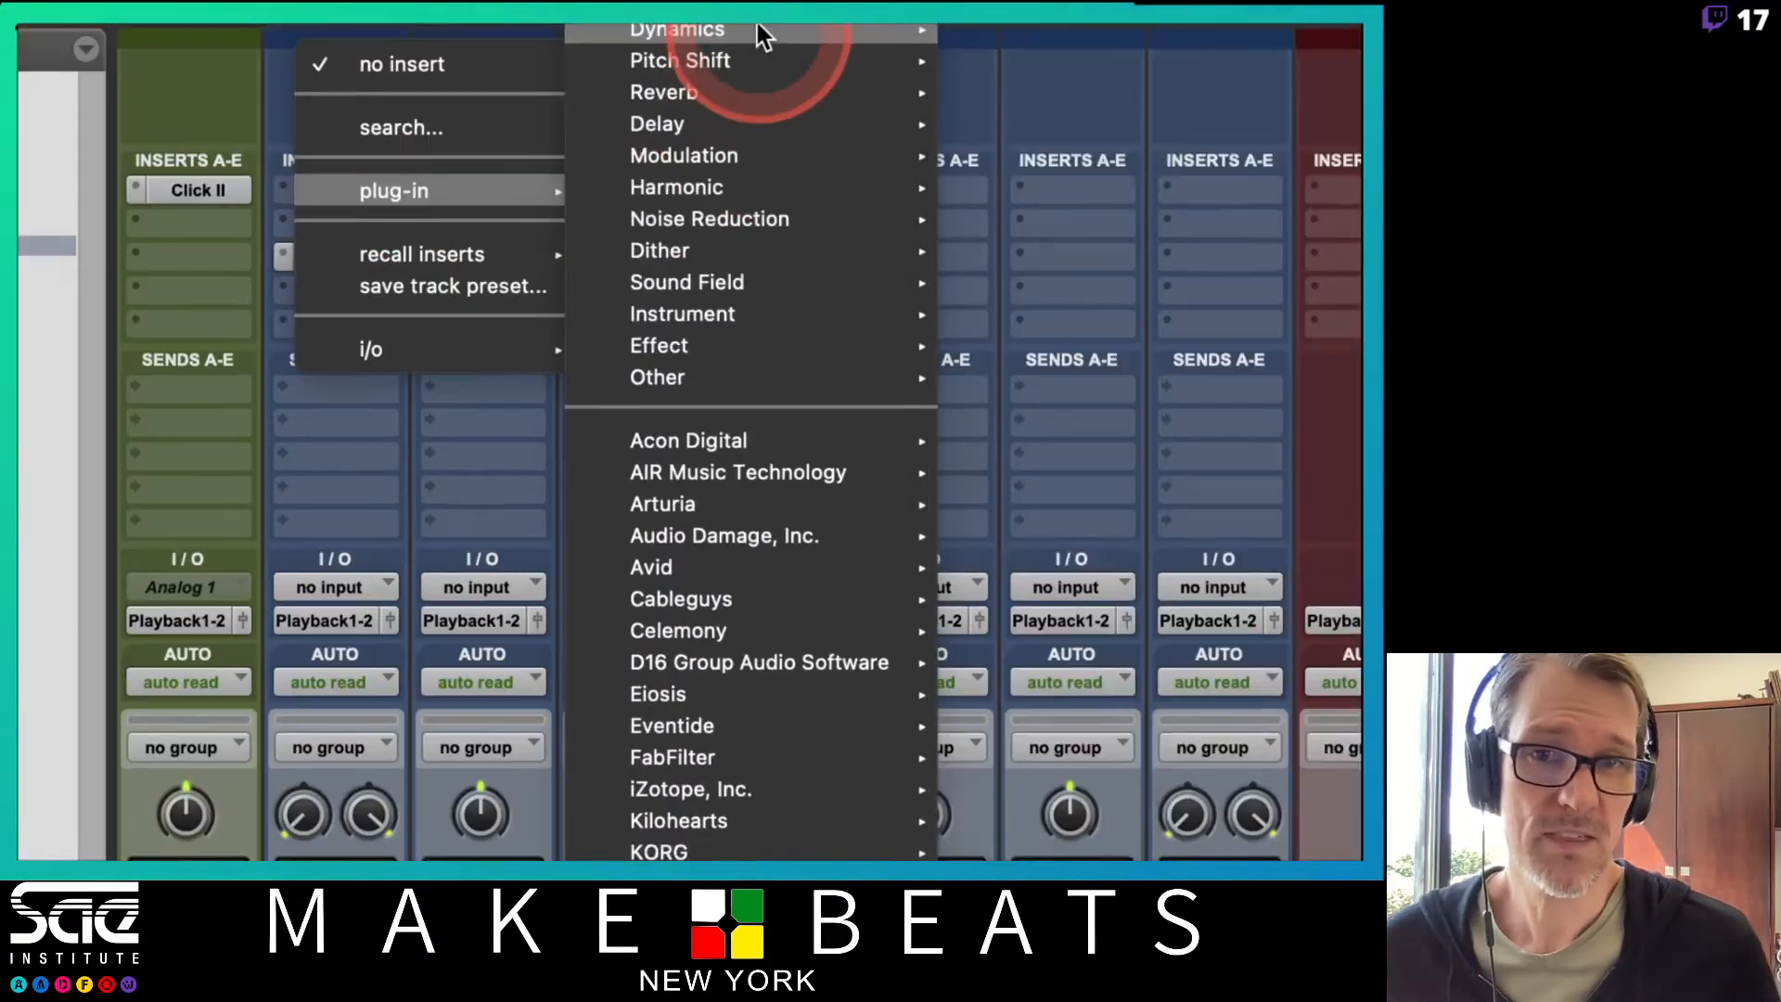
mouse_move(755, 43)
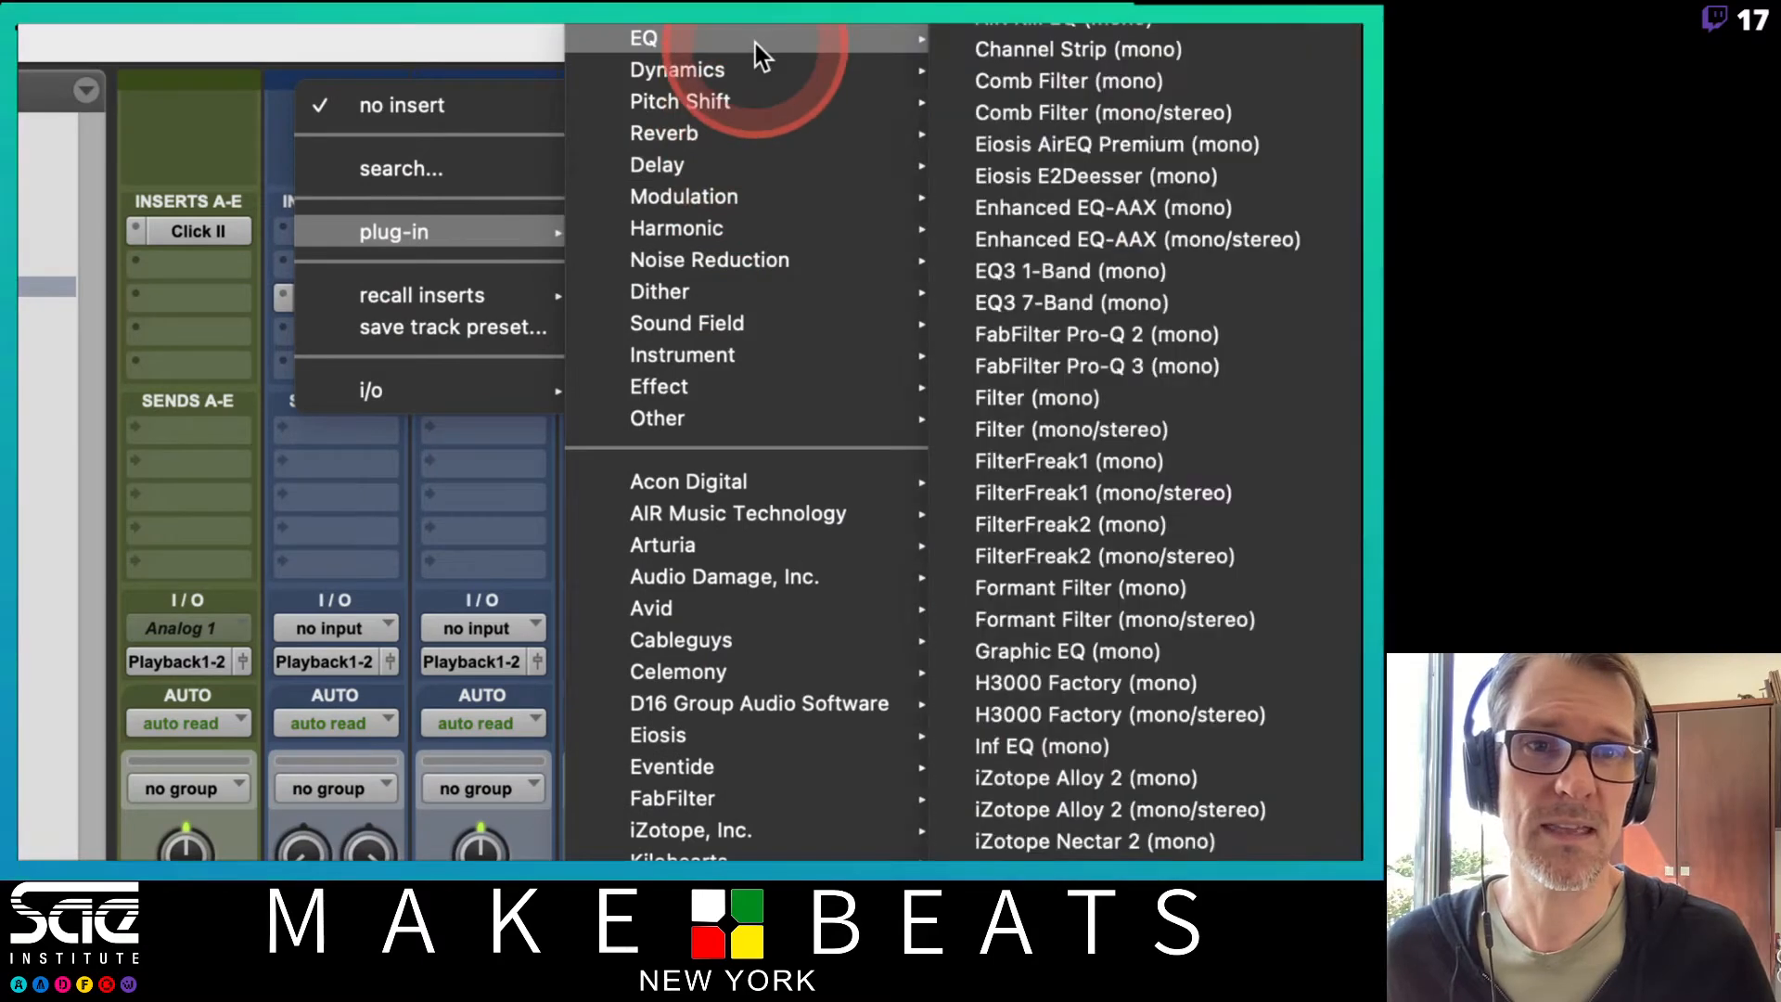
mouse_move(803, 67)
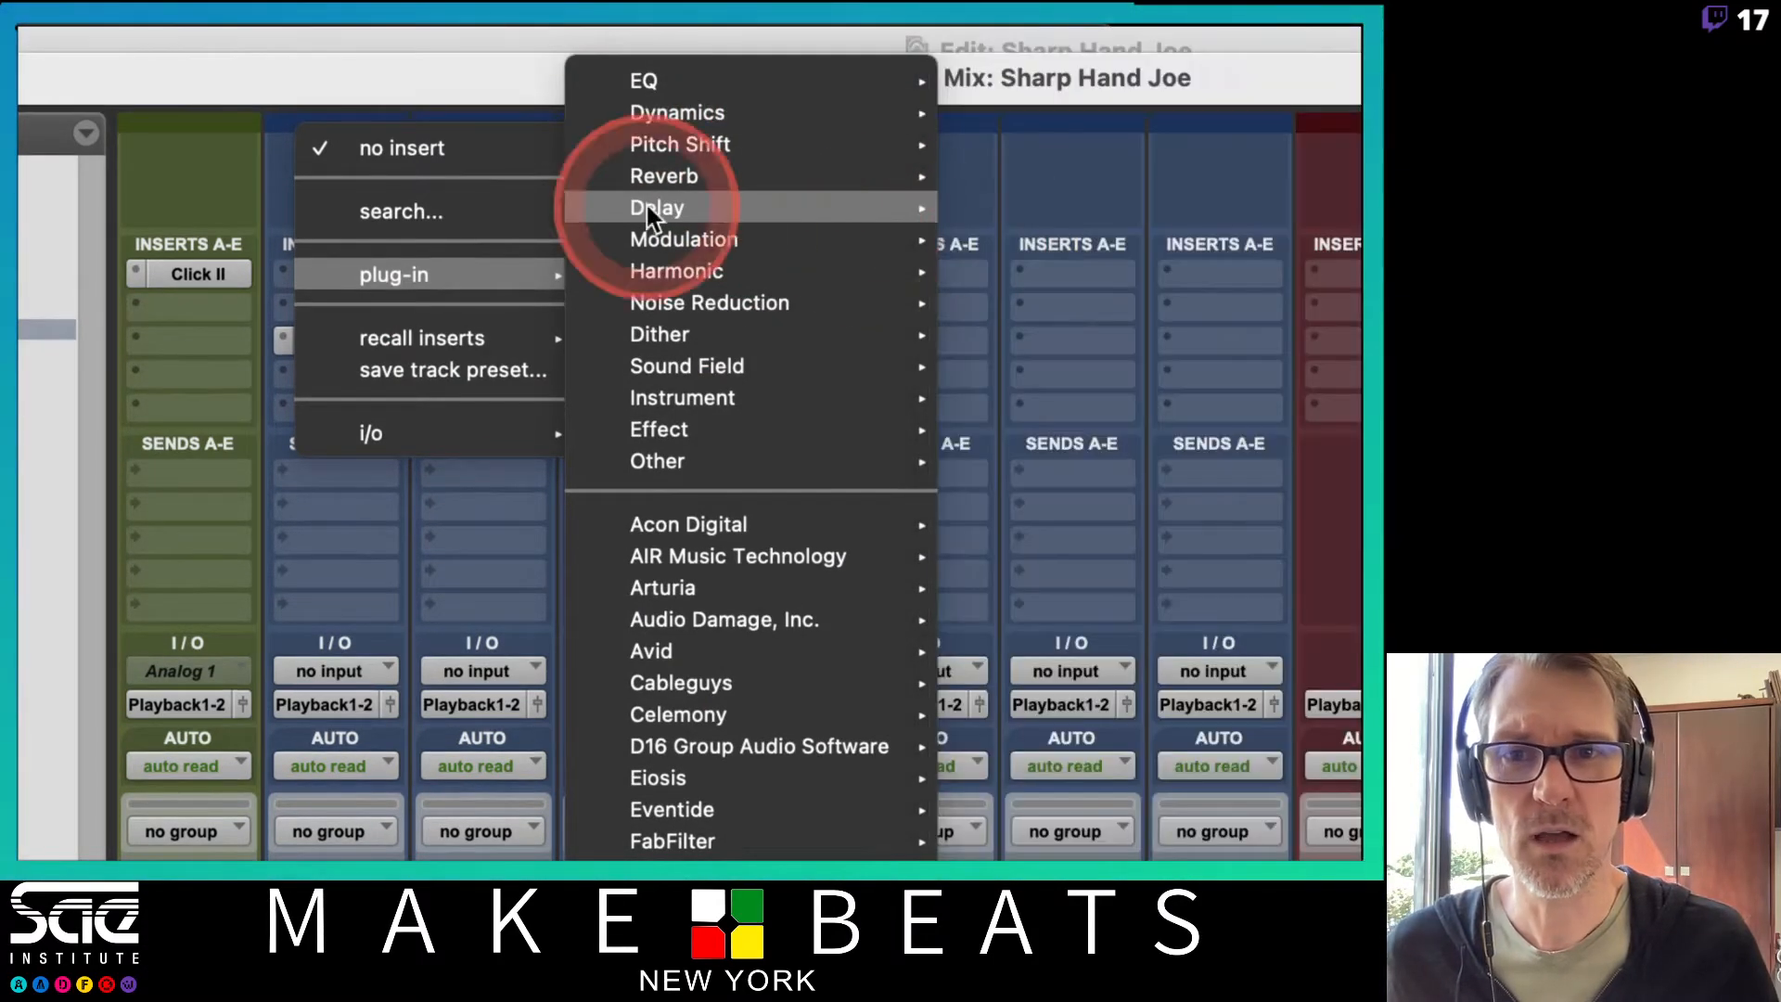
mouse_move(381, 276)
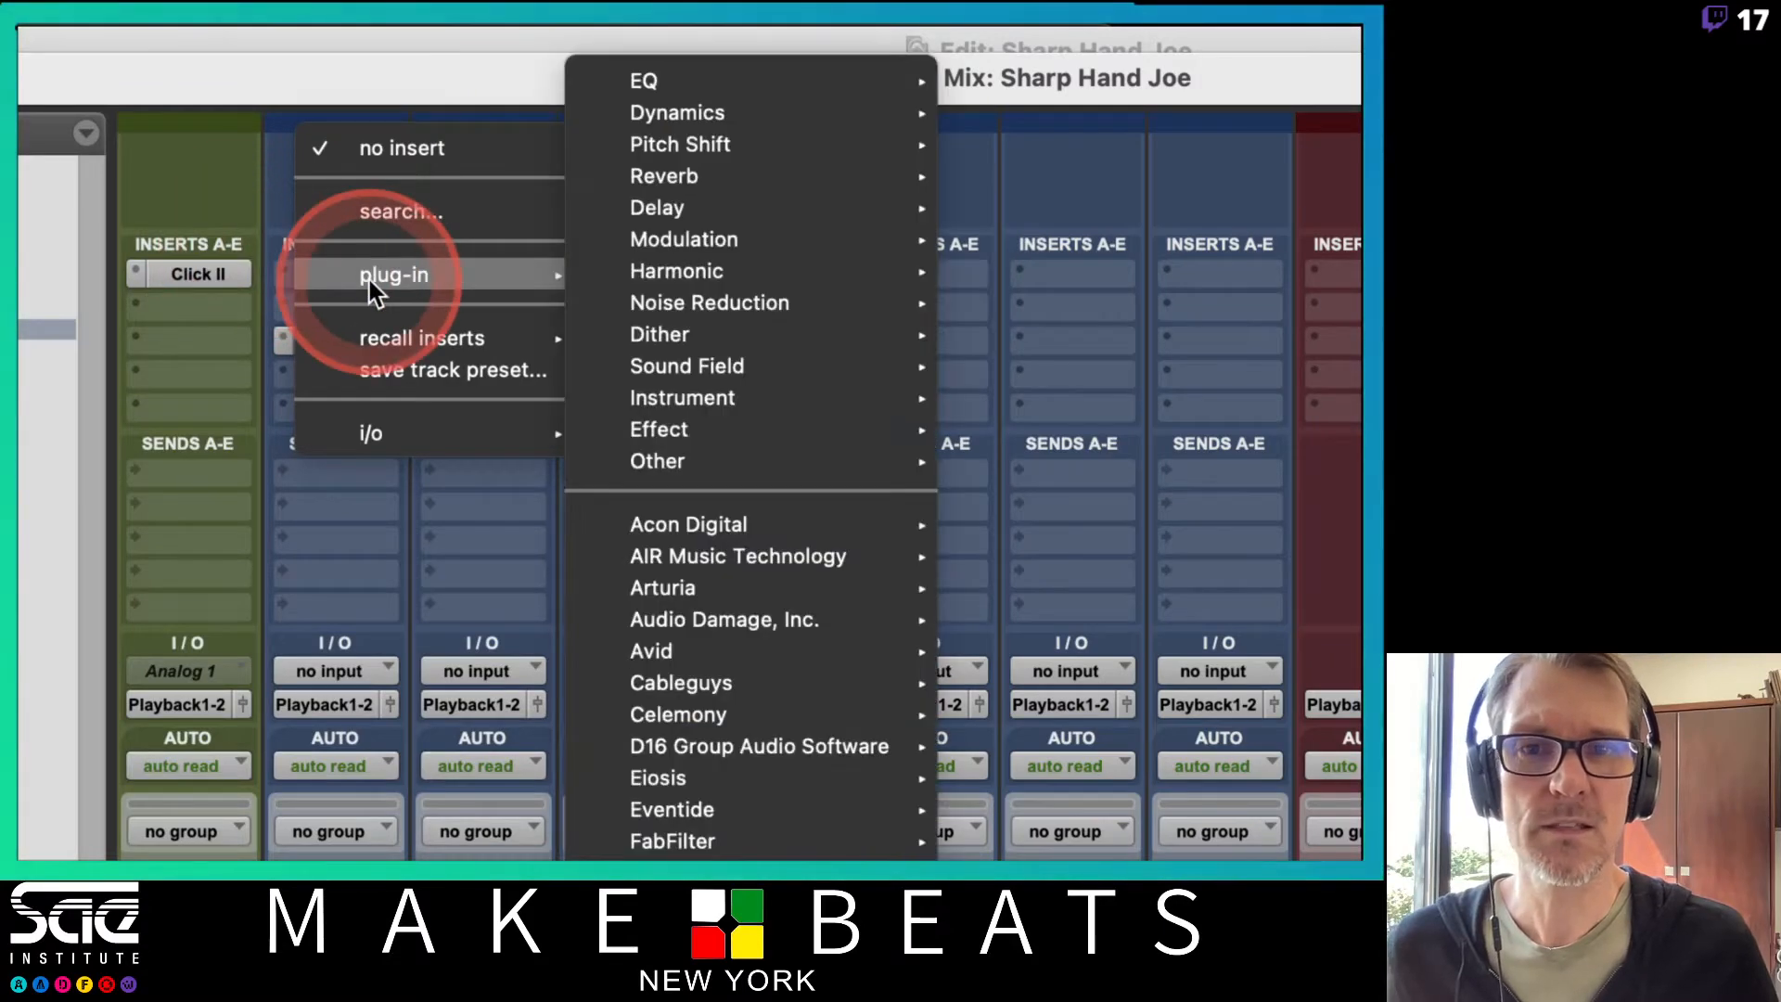
mouse_move(772, 112)
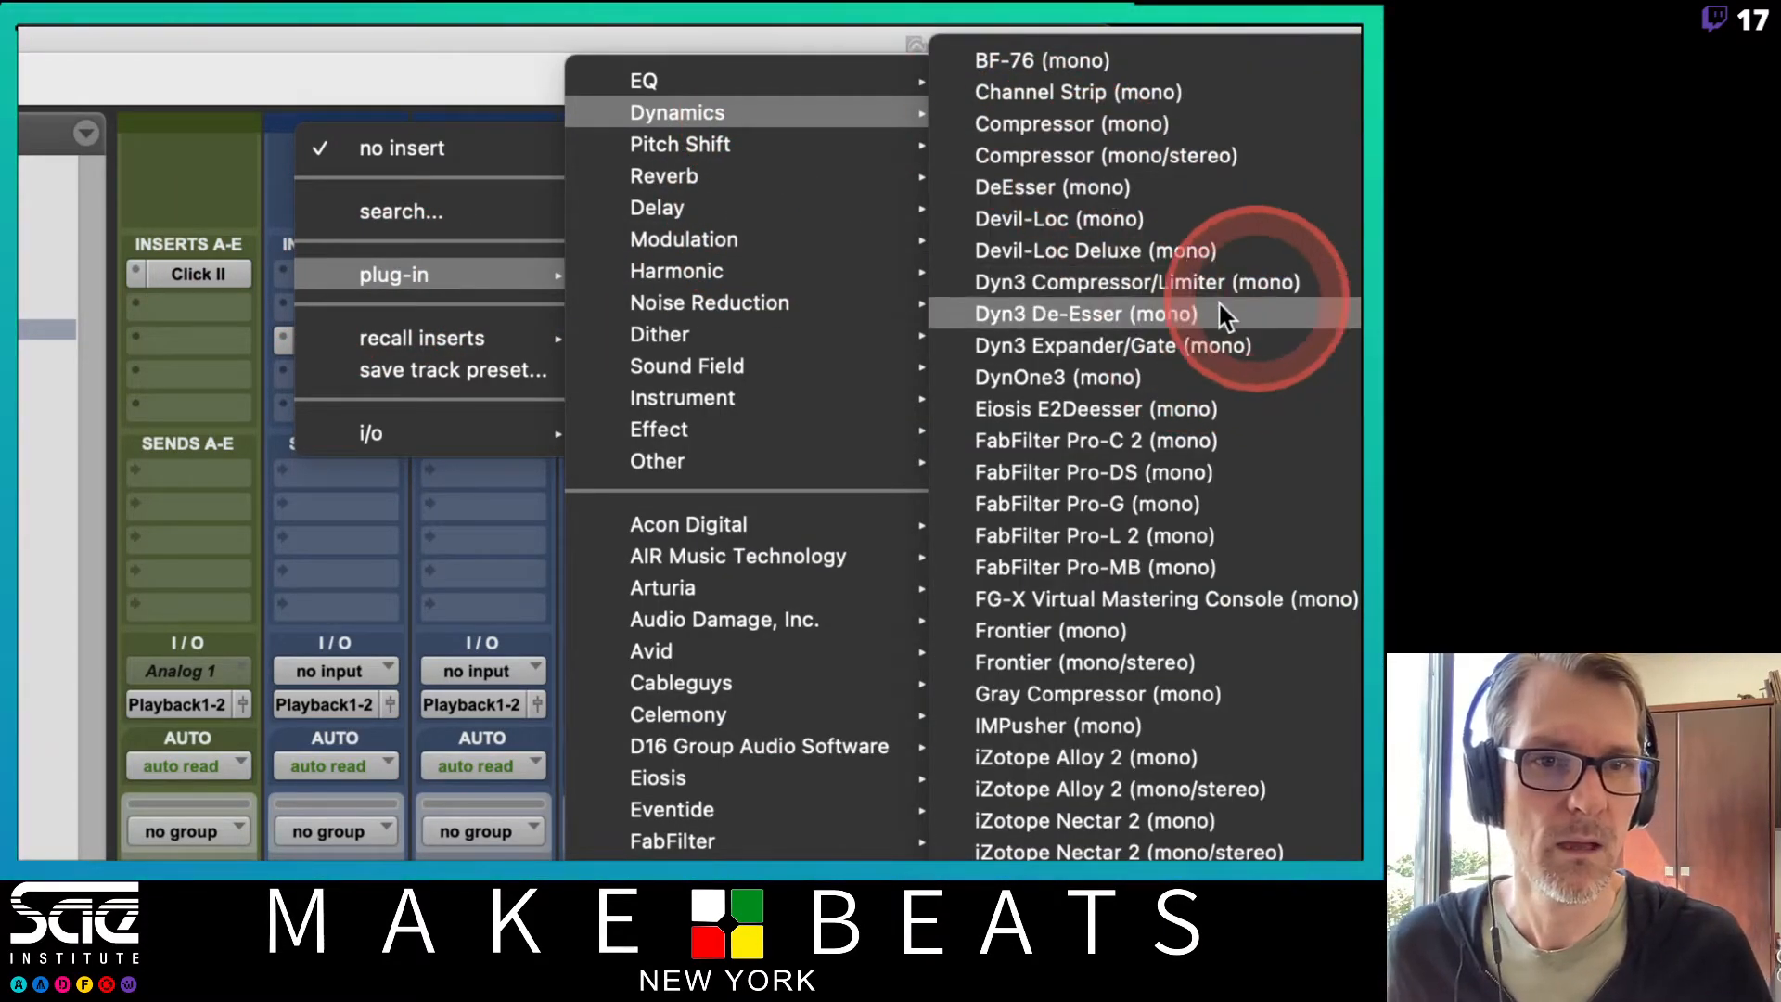
click(1069, 291)
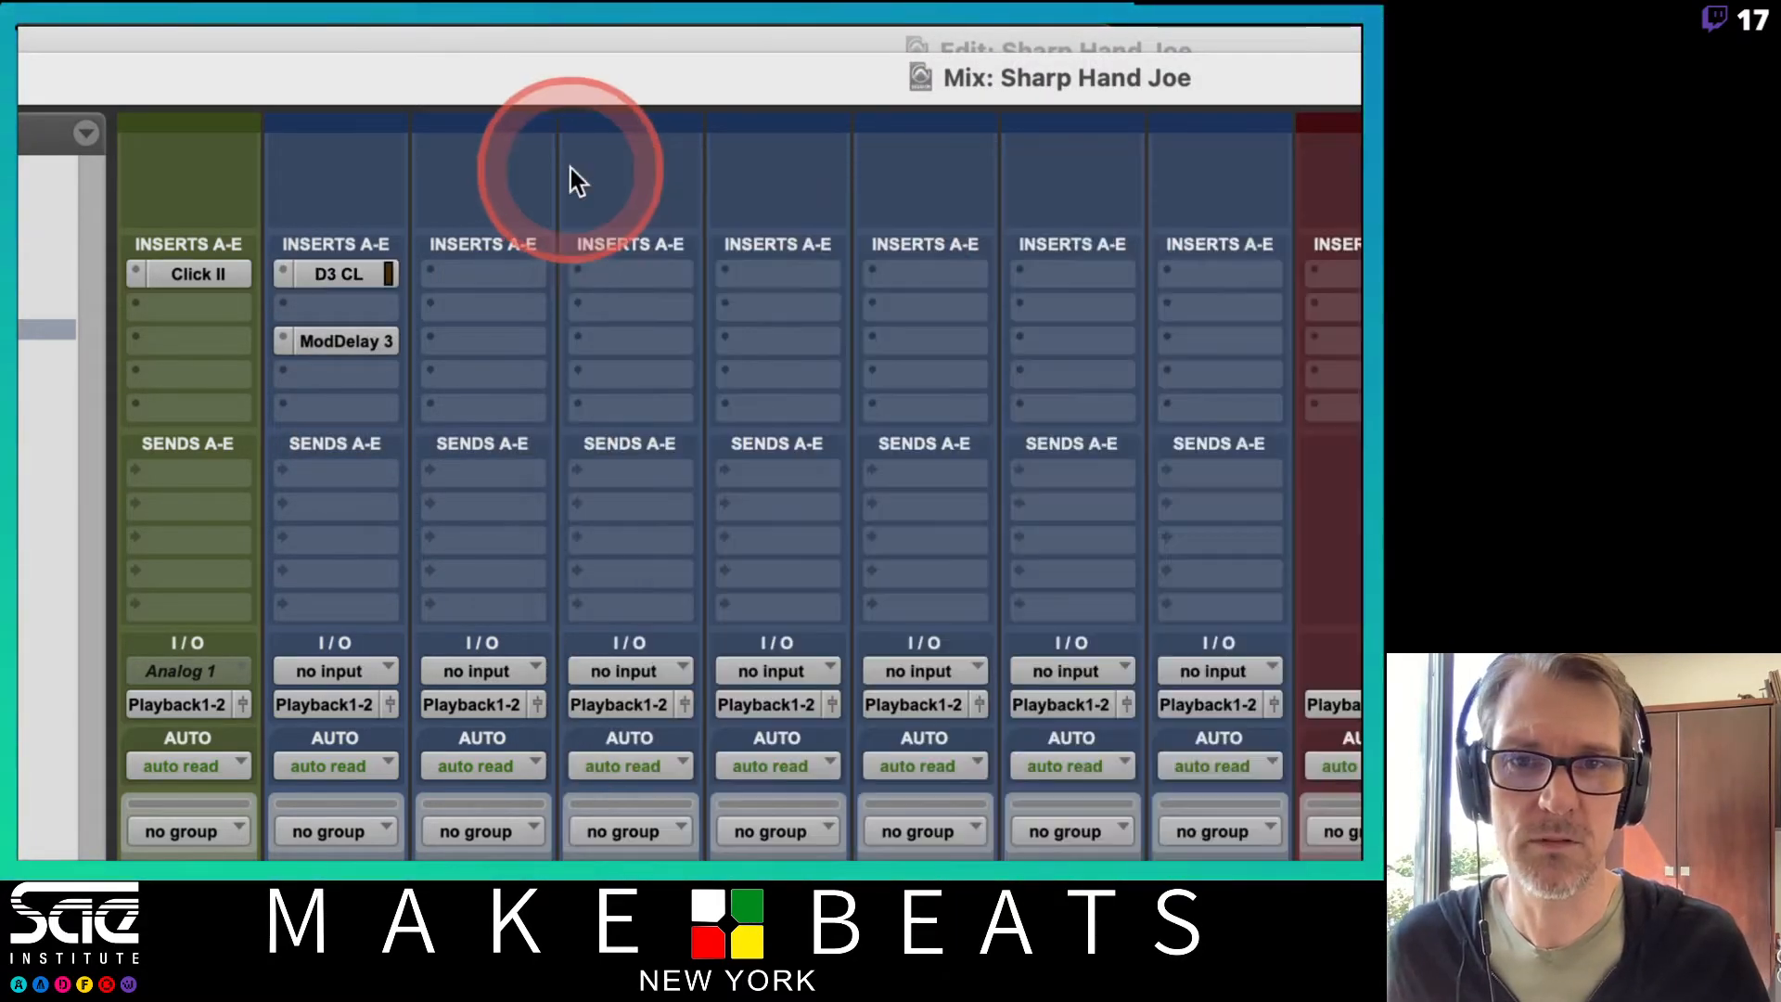
click(571, 166)
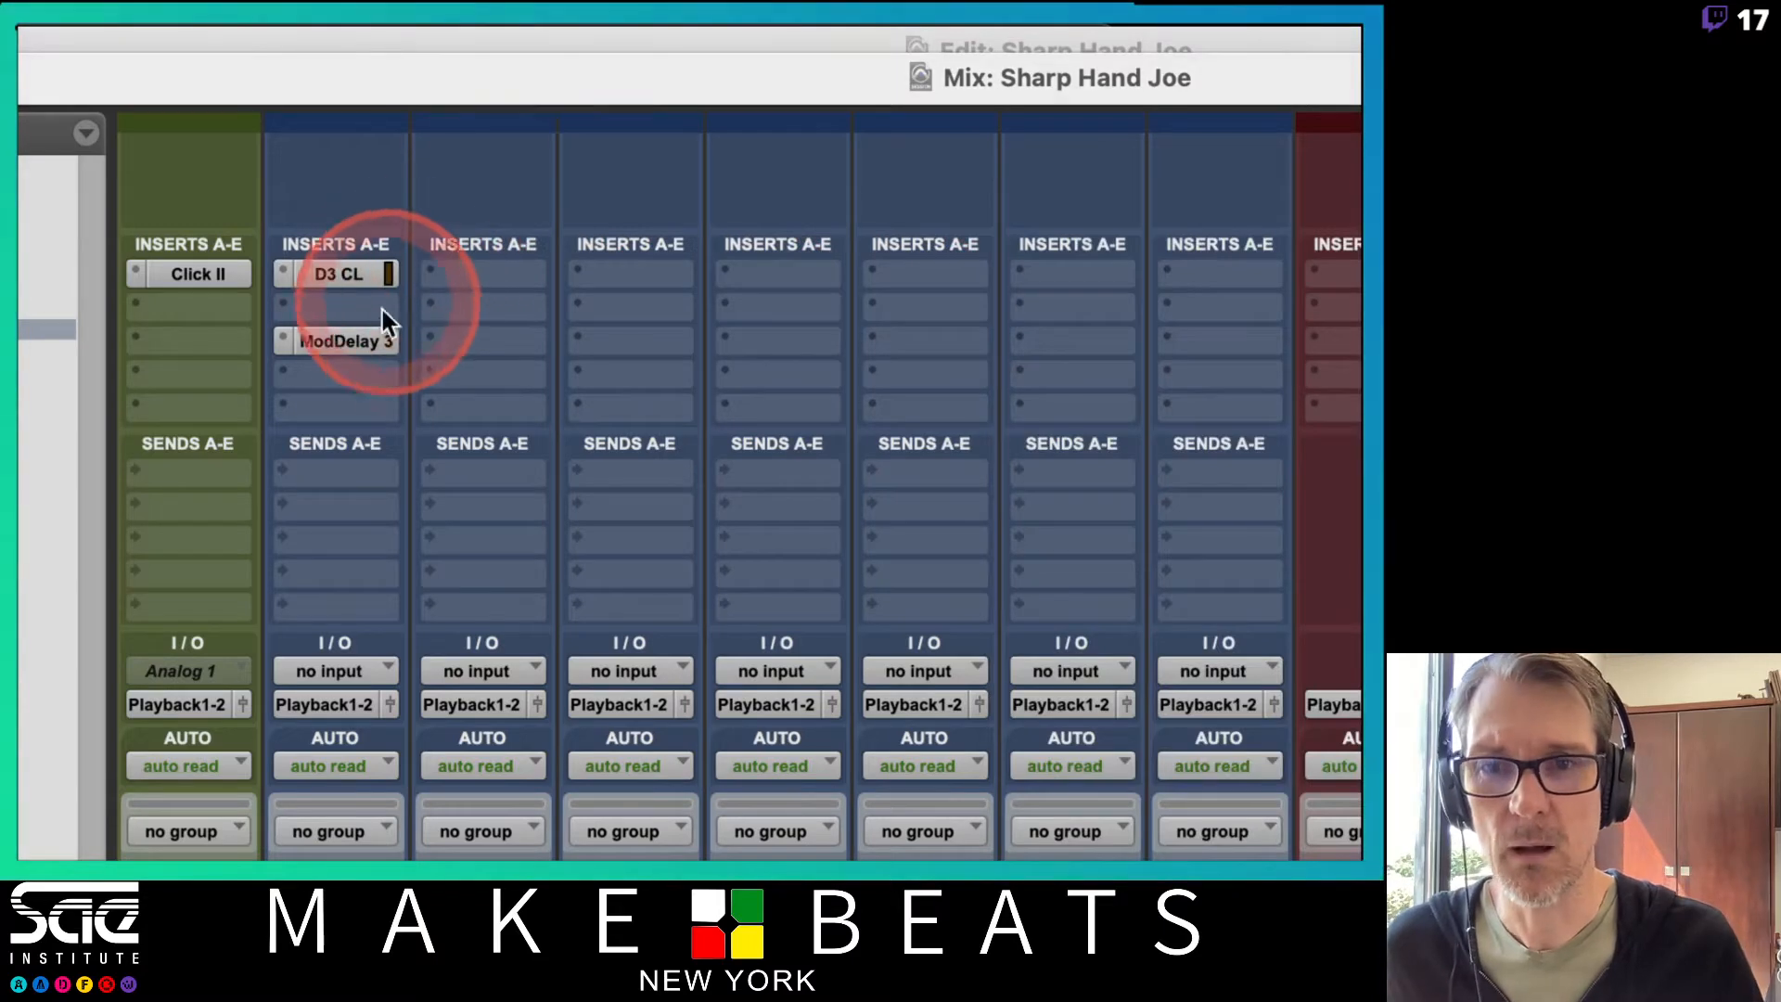
Examine the multichannel and multi-mono plug-in choices for the Kick insert slot below the delay, leaving the slot empty
click(330, 384)
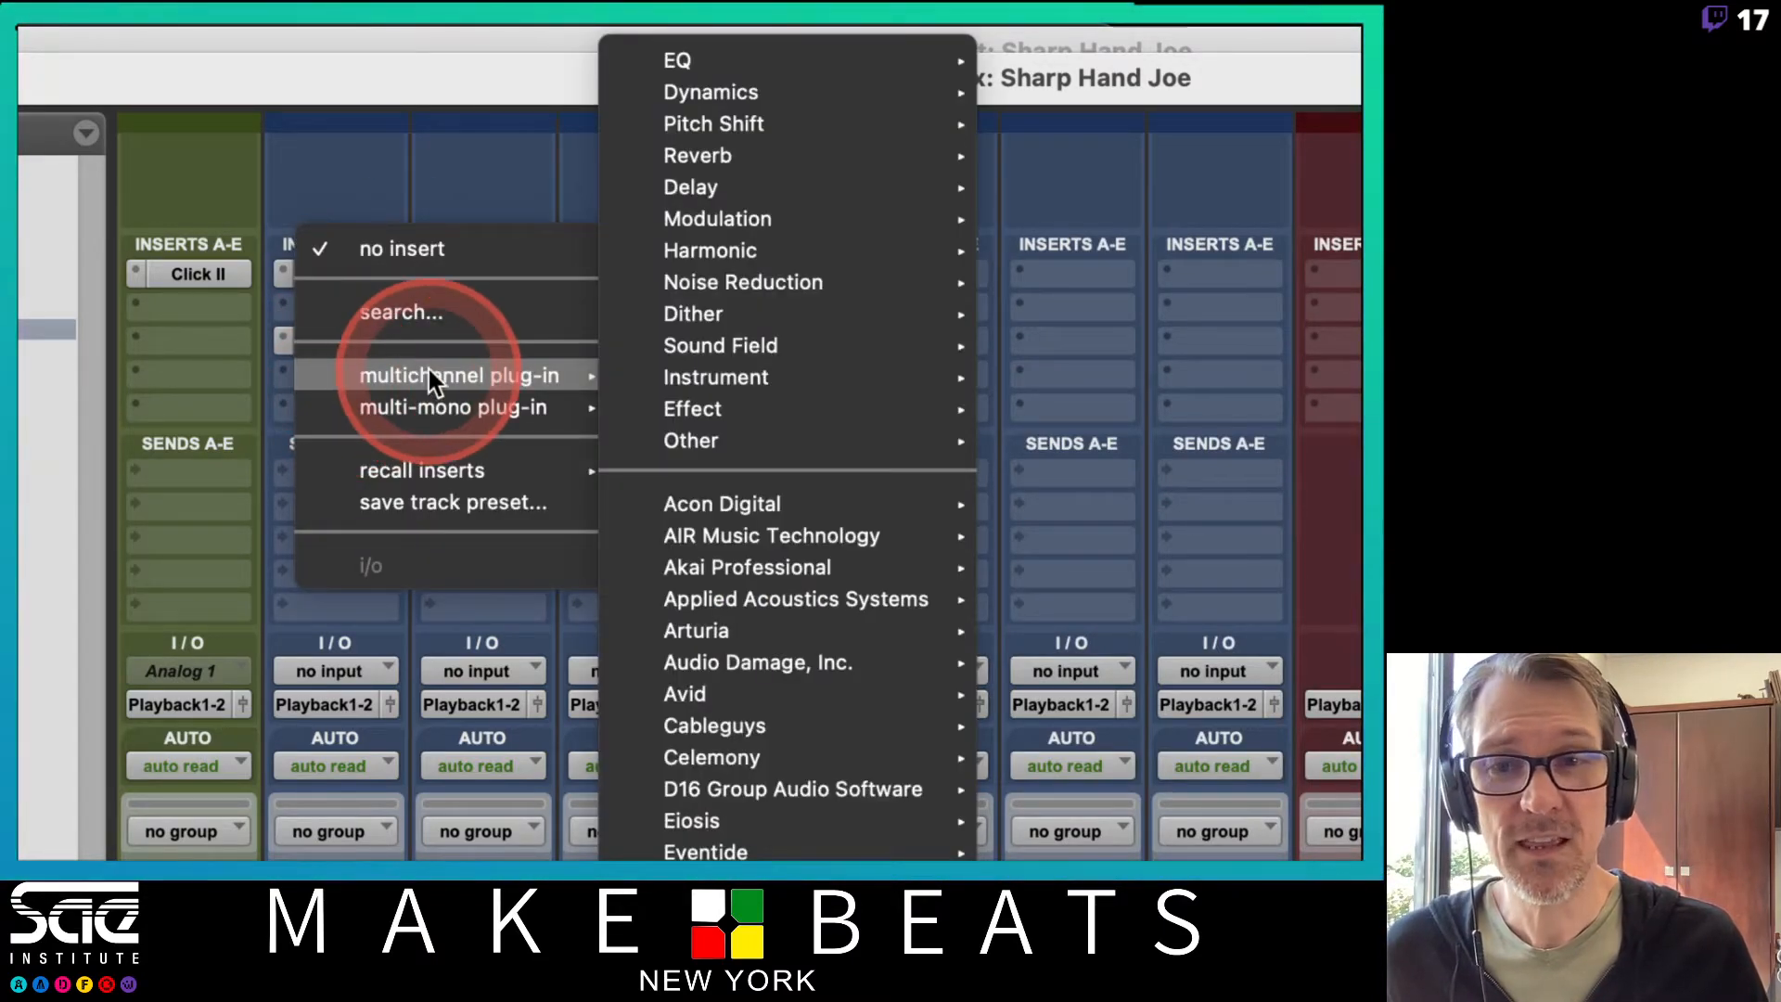
mouse_move(427, 391)
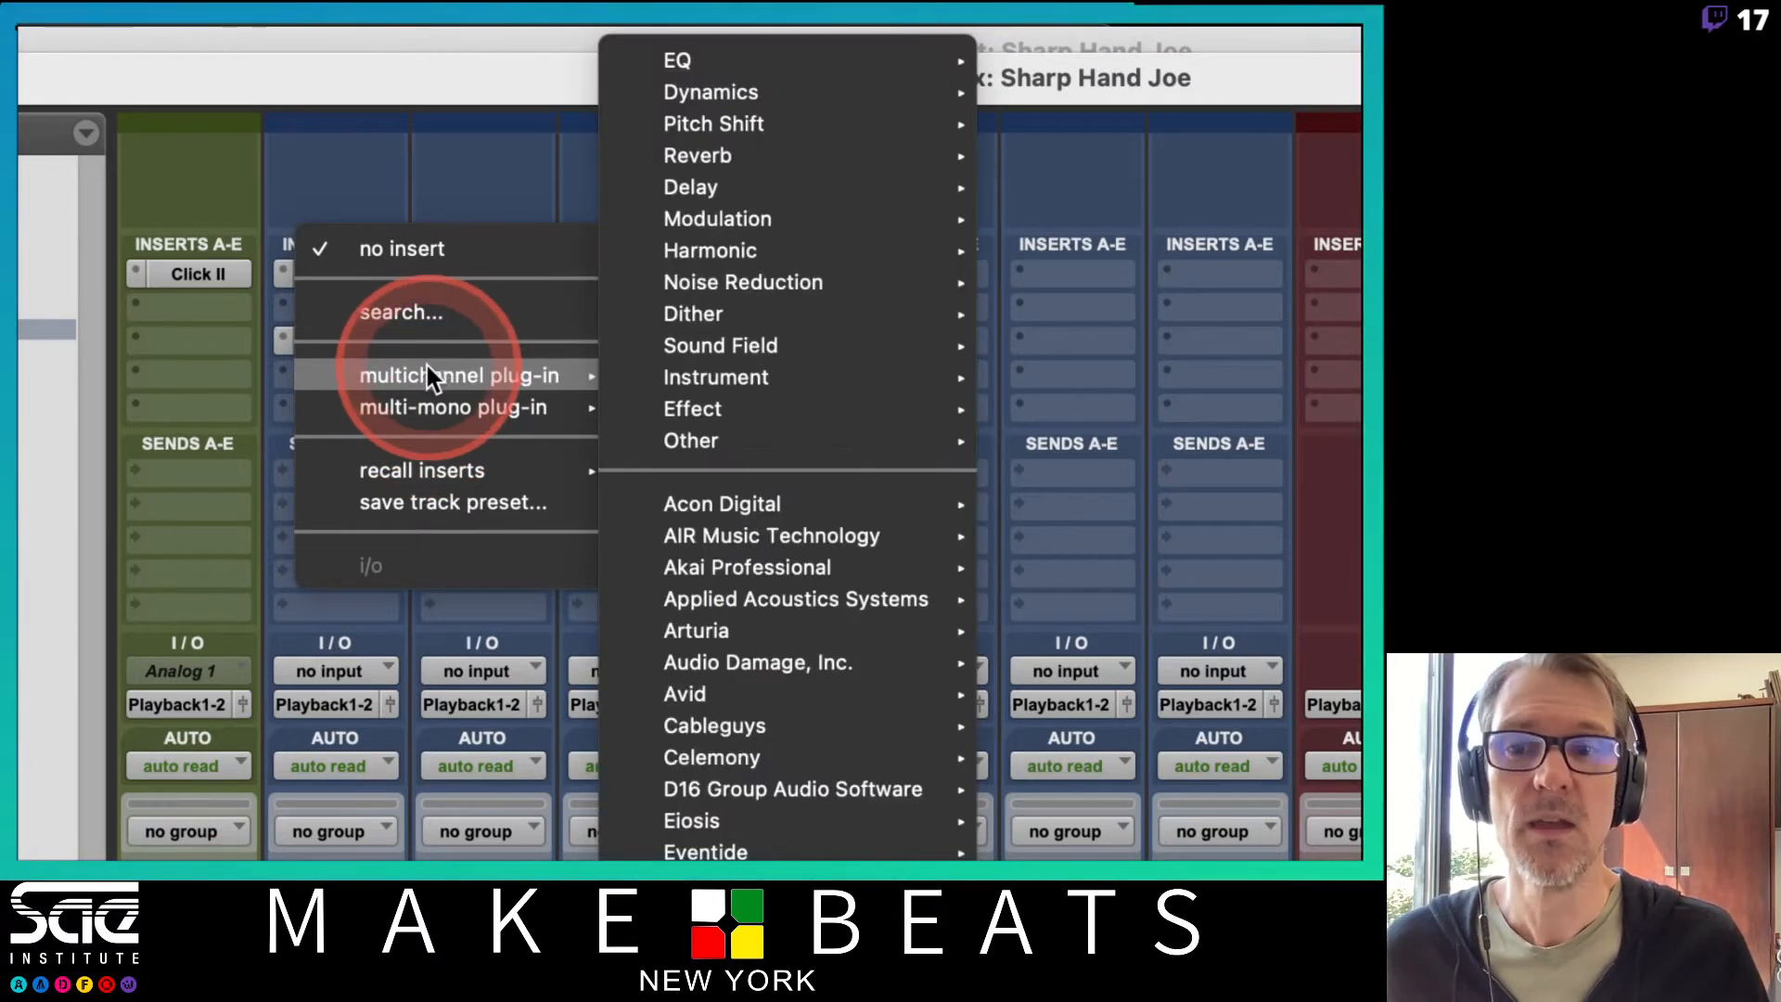
click(259, 378)
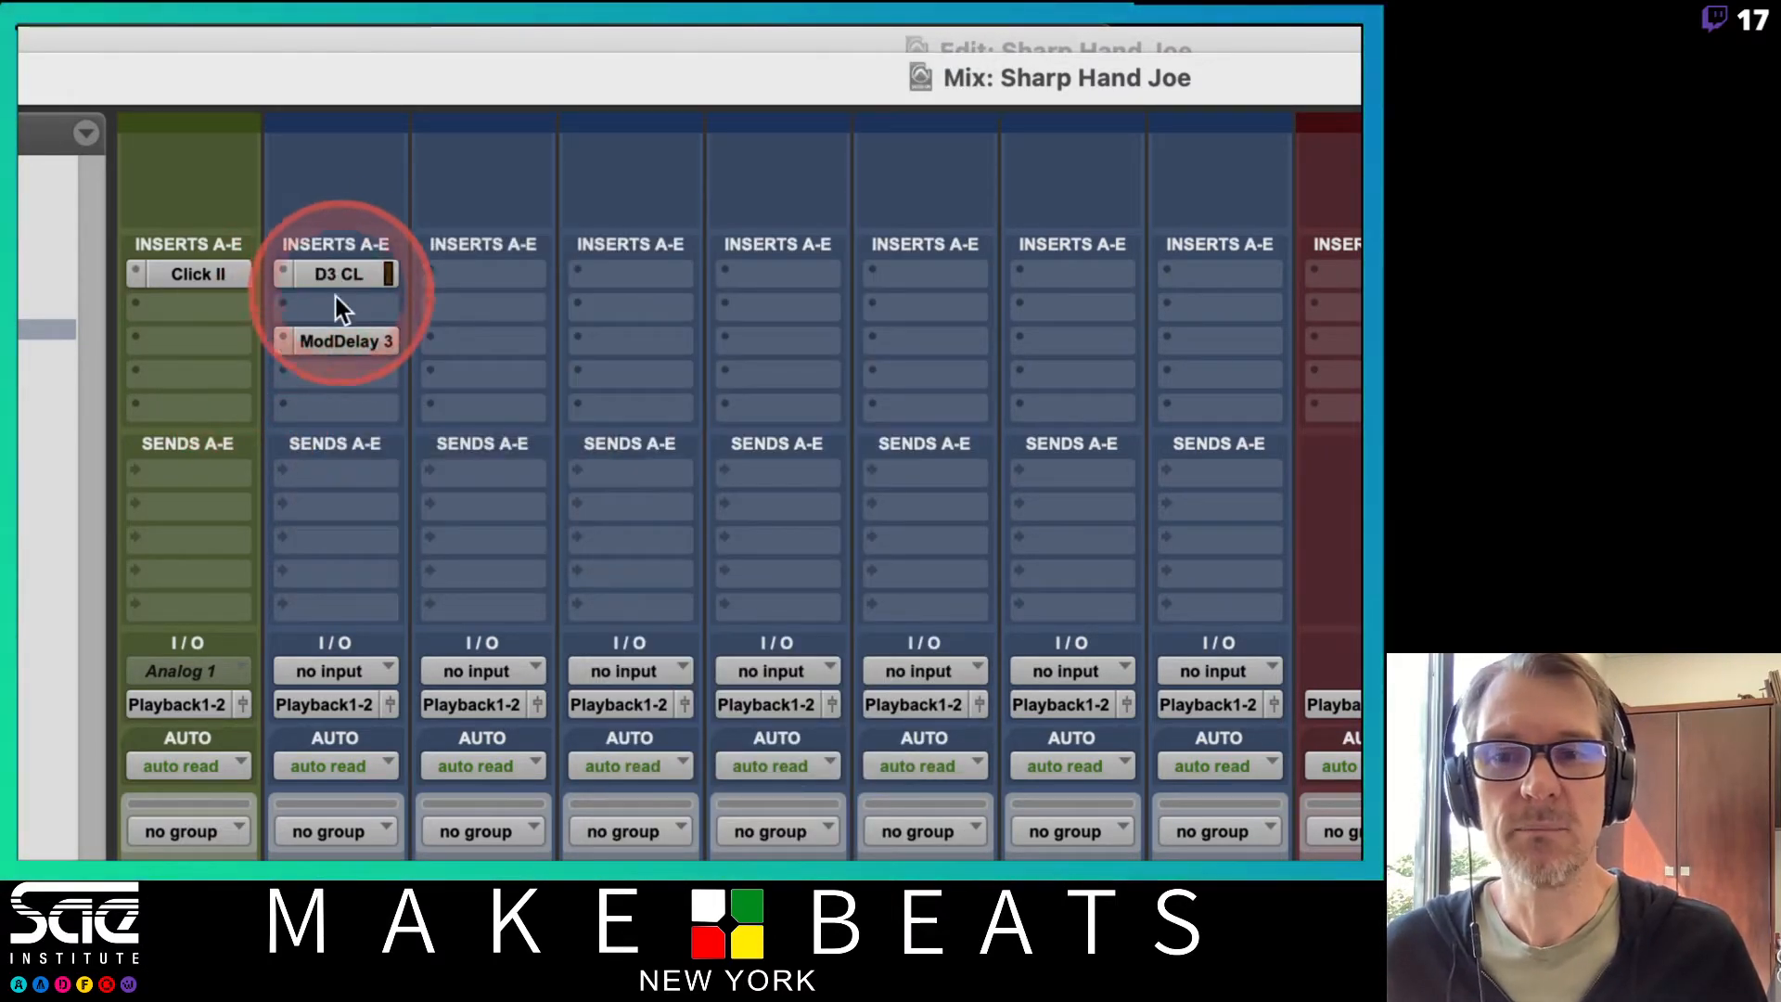
click(329, 376)
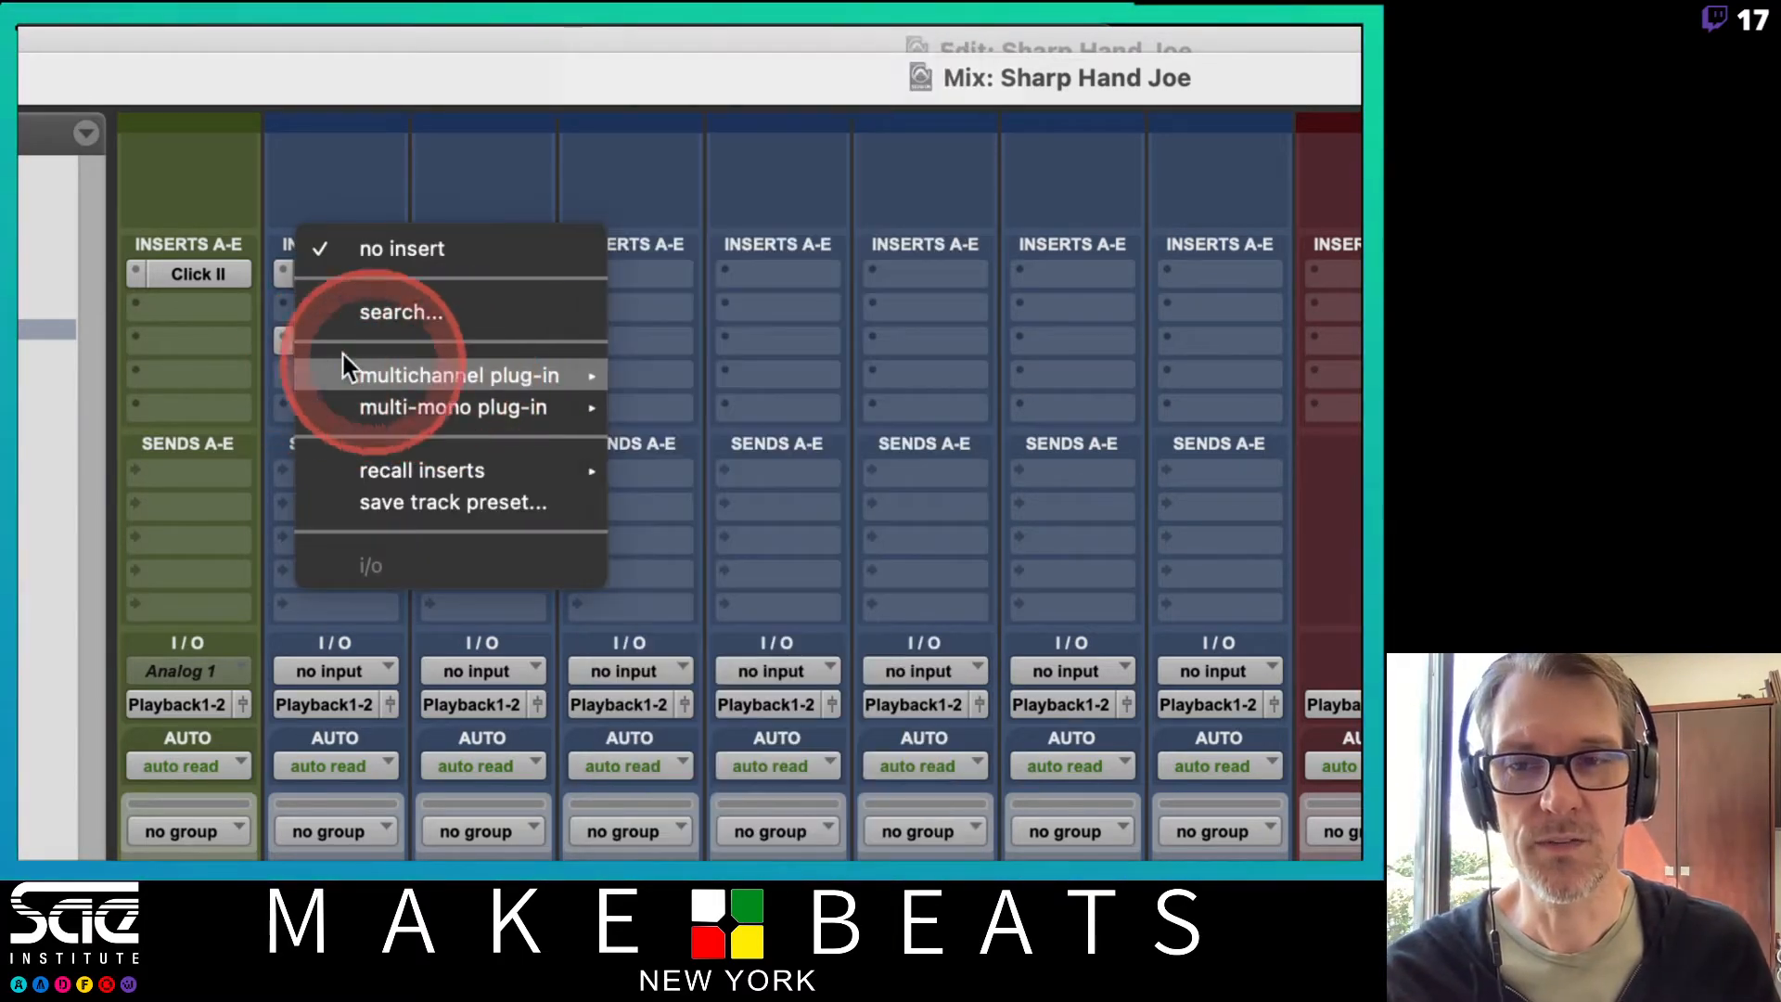
click(236, 331)
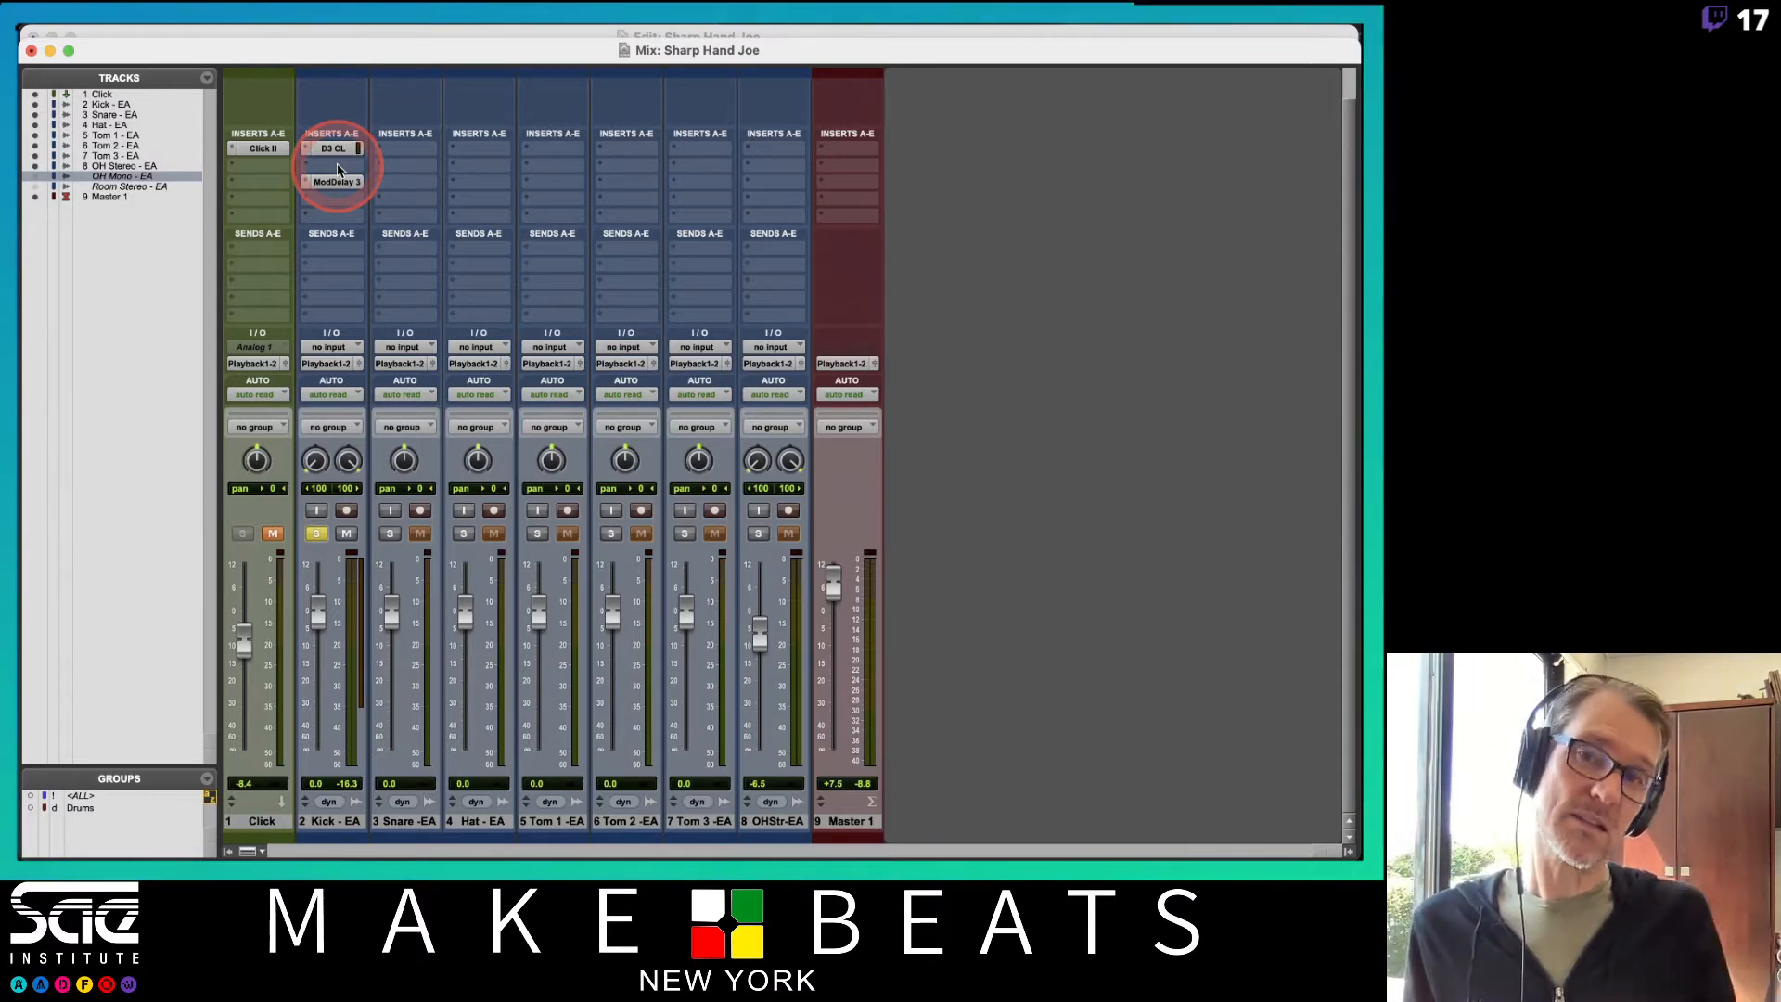
Switch to Preview and review the notes on stereo track compatibility, plug-in channels and plug-in controls on pages 7 to 9
key(super+Tab)
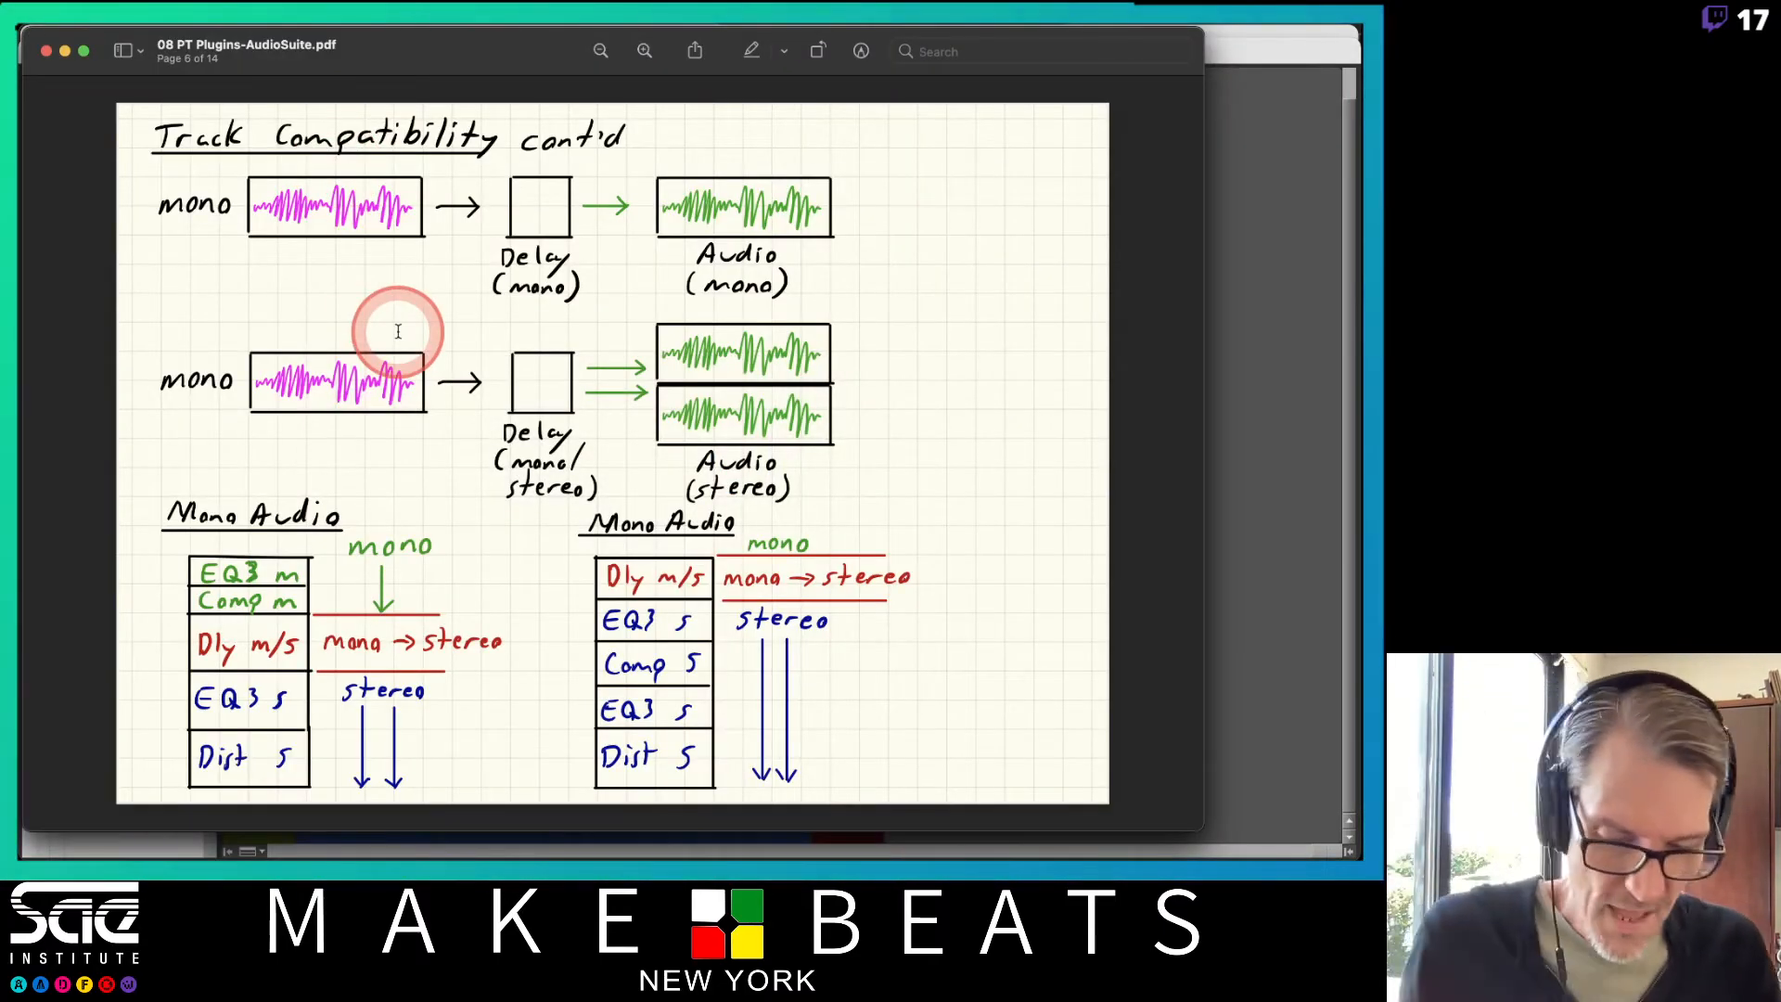
key(Down)
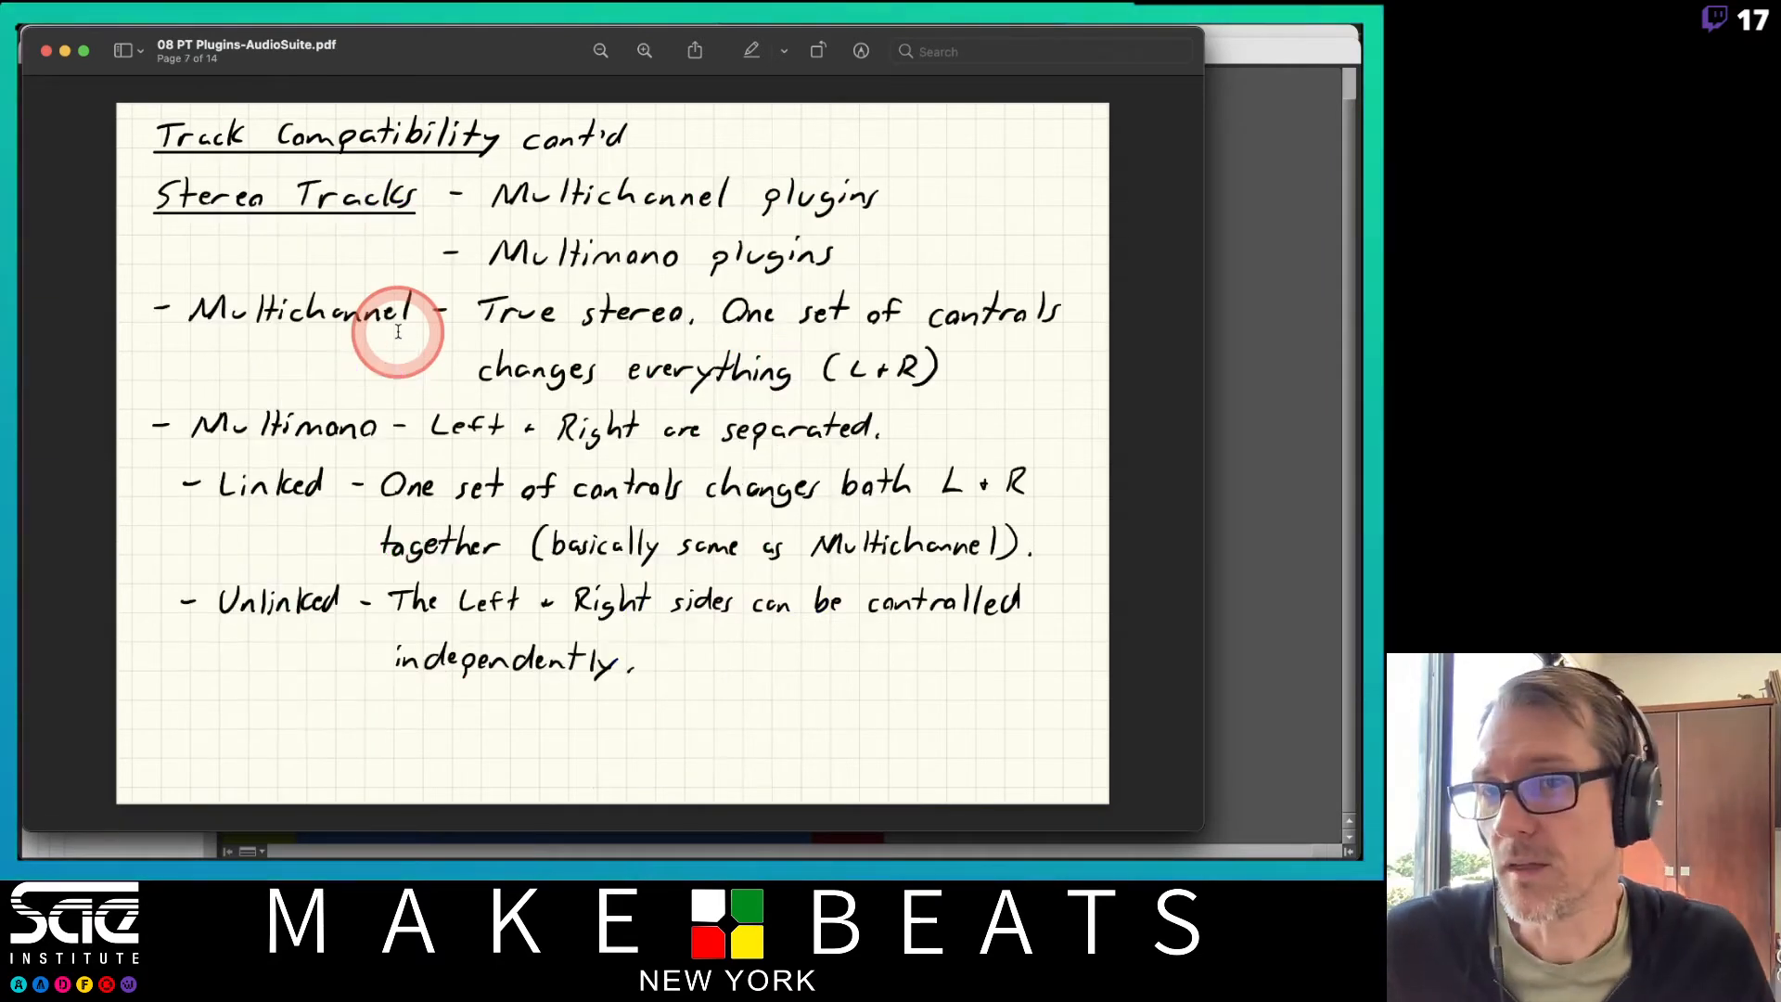
key(Down)
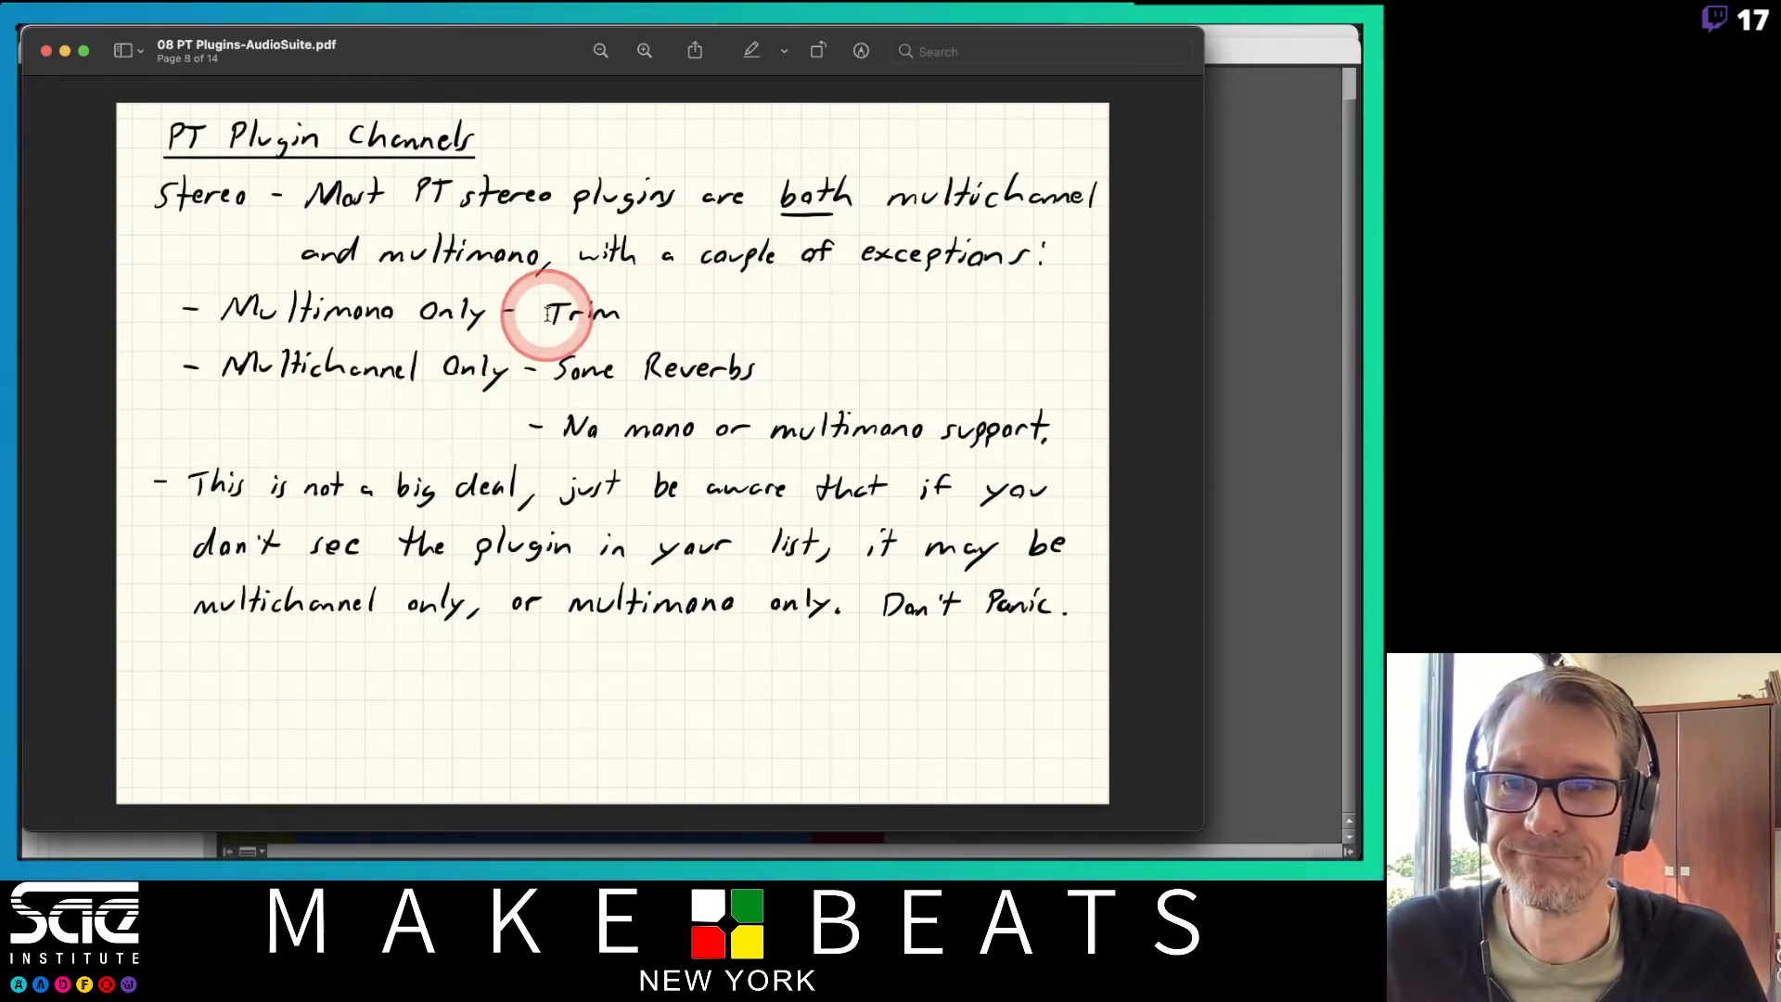
key(Down)
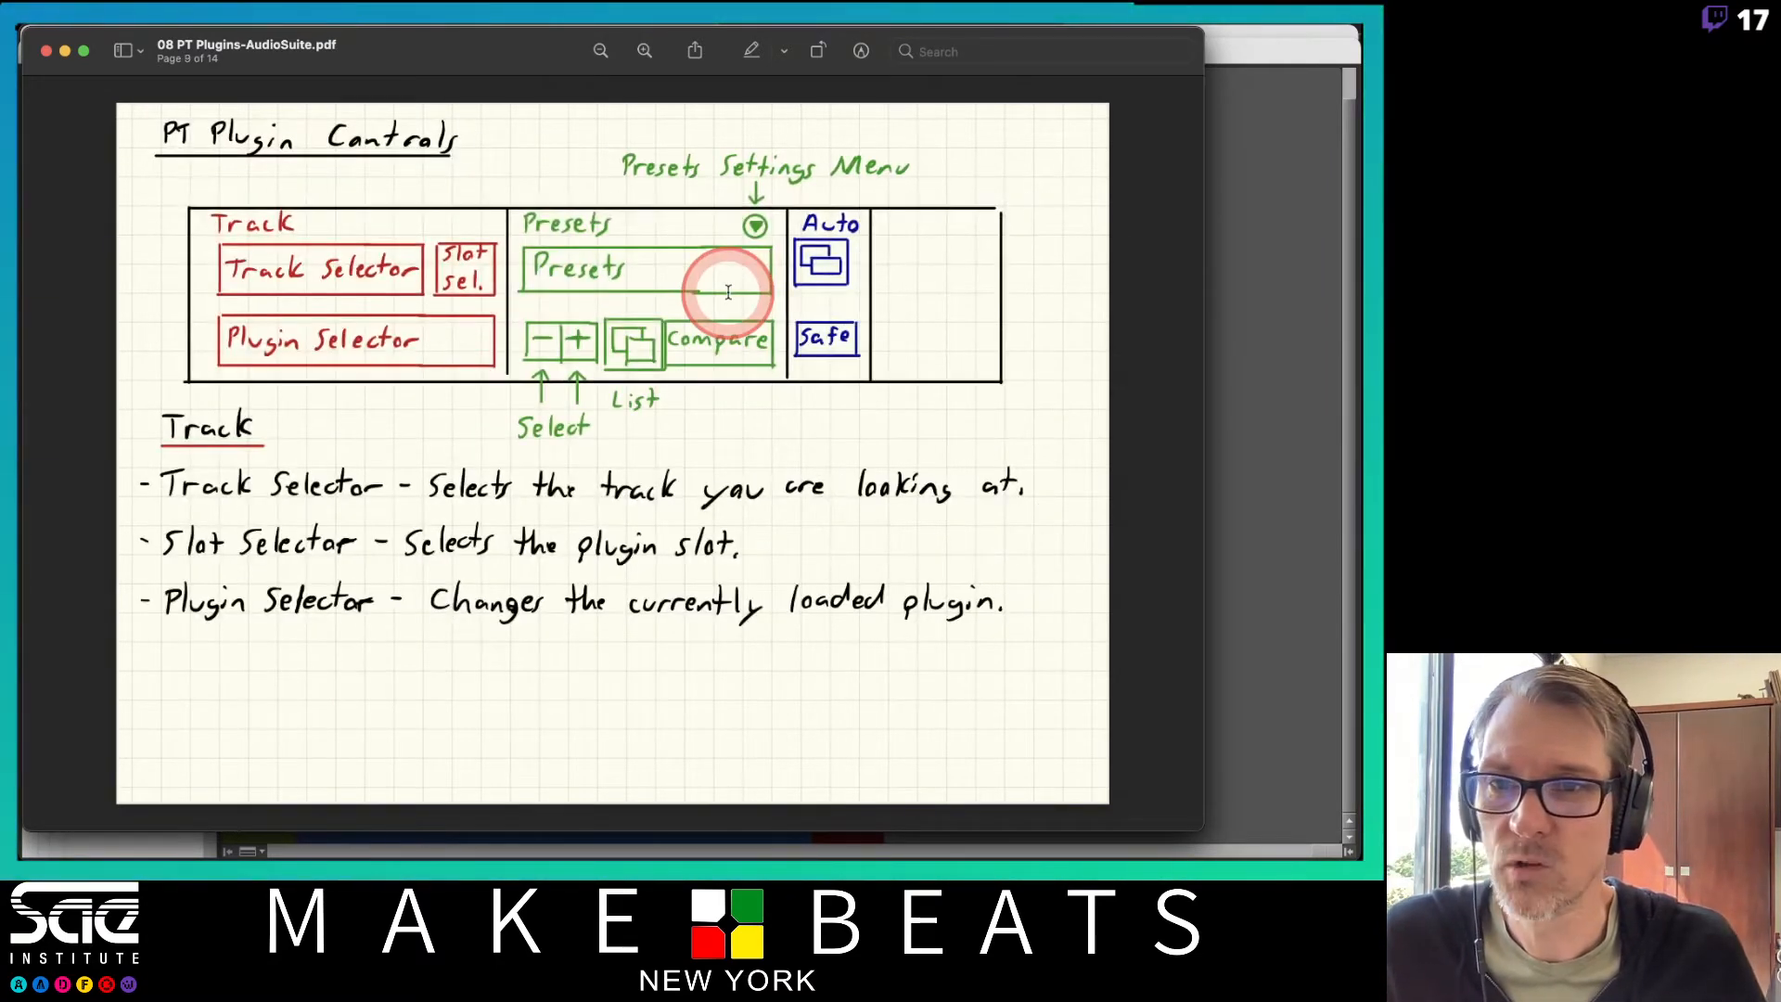
key(Up)
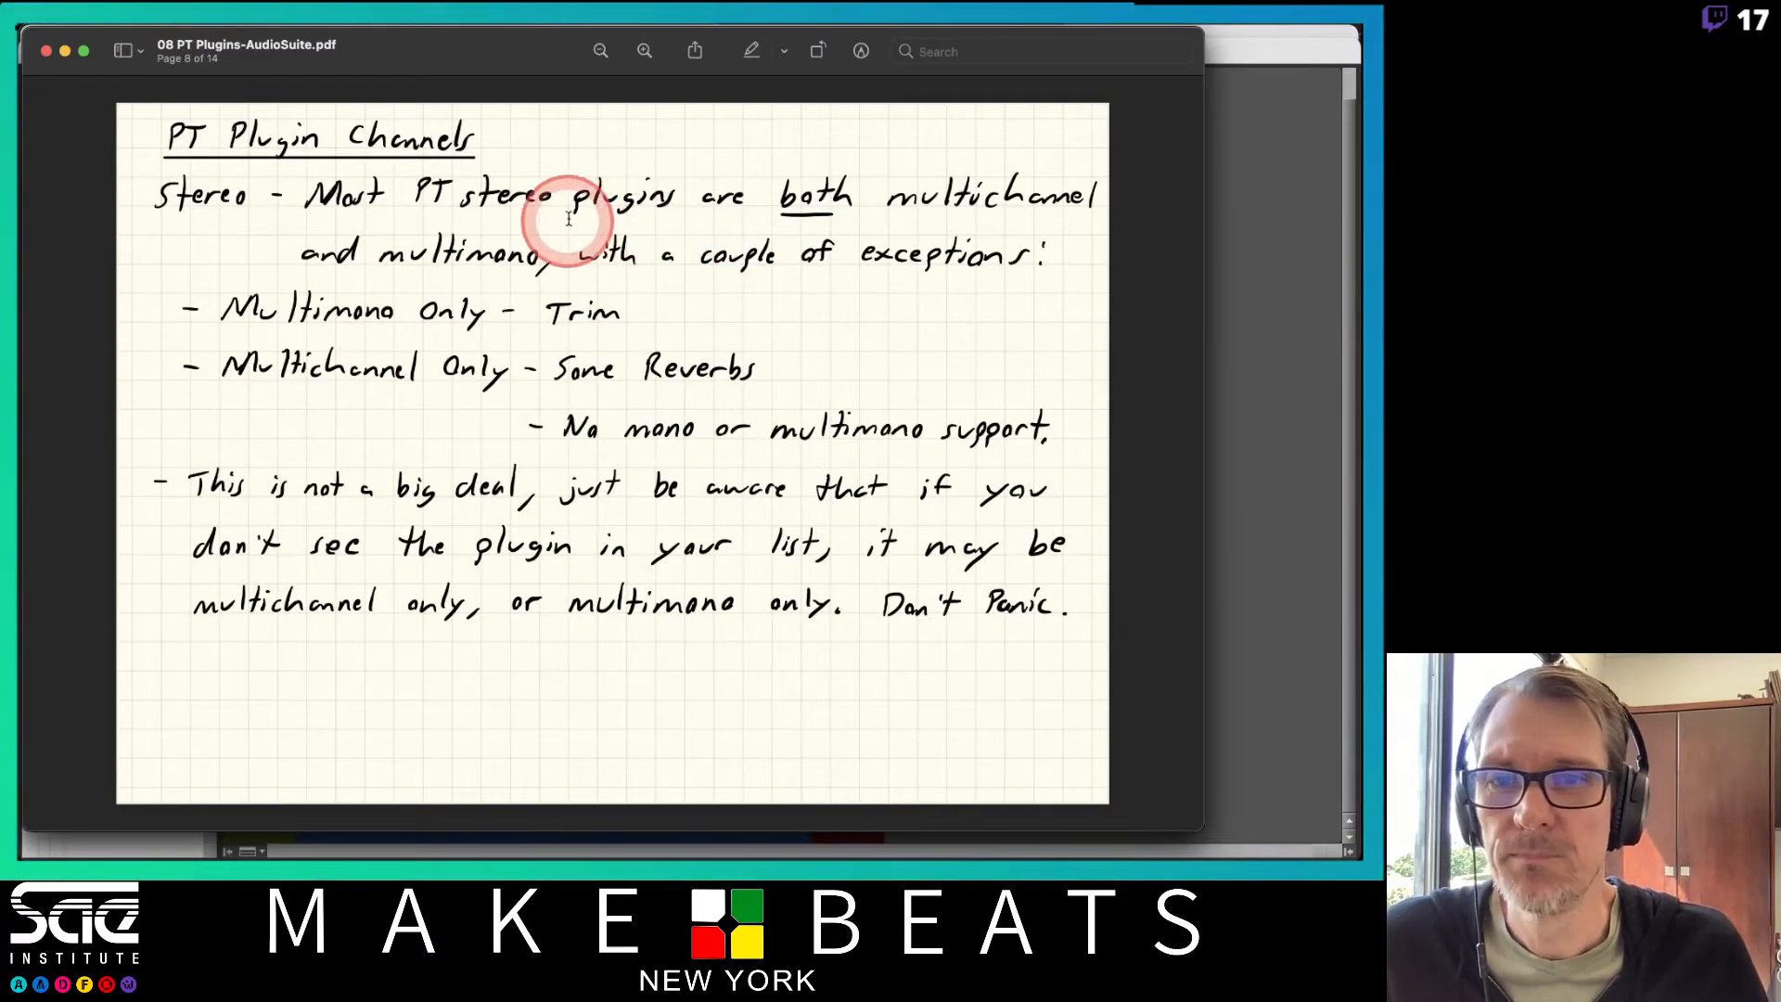
key(Up)
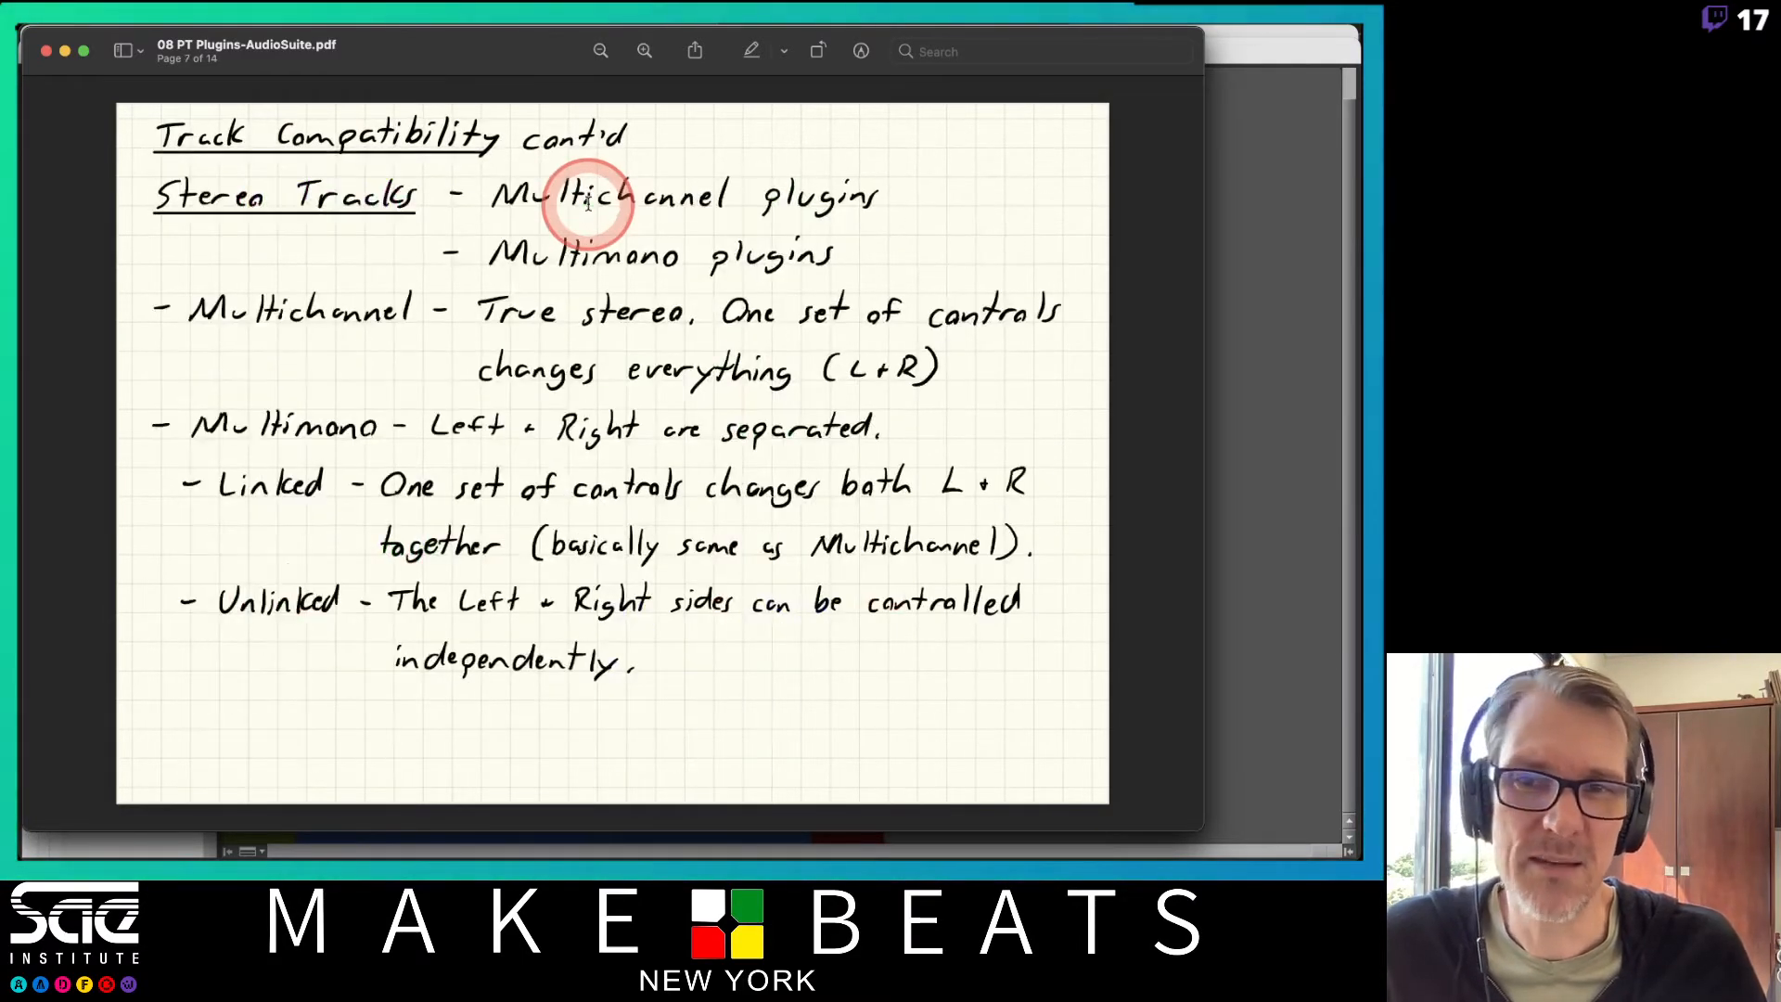
key(Down)
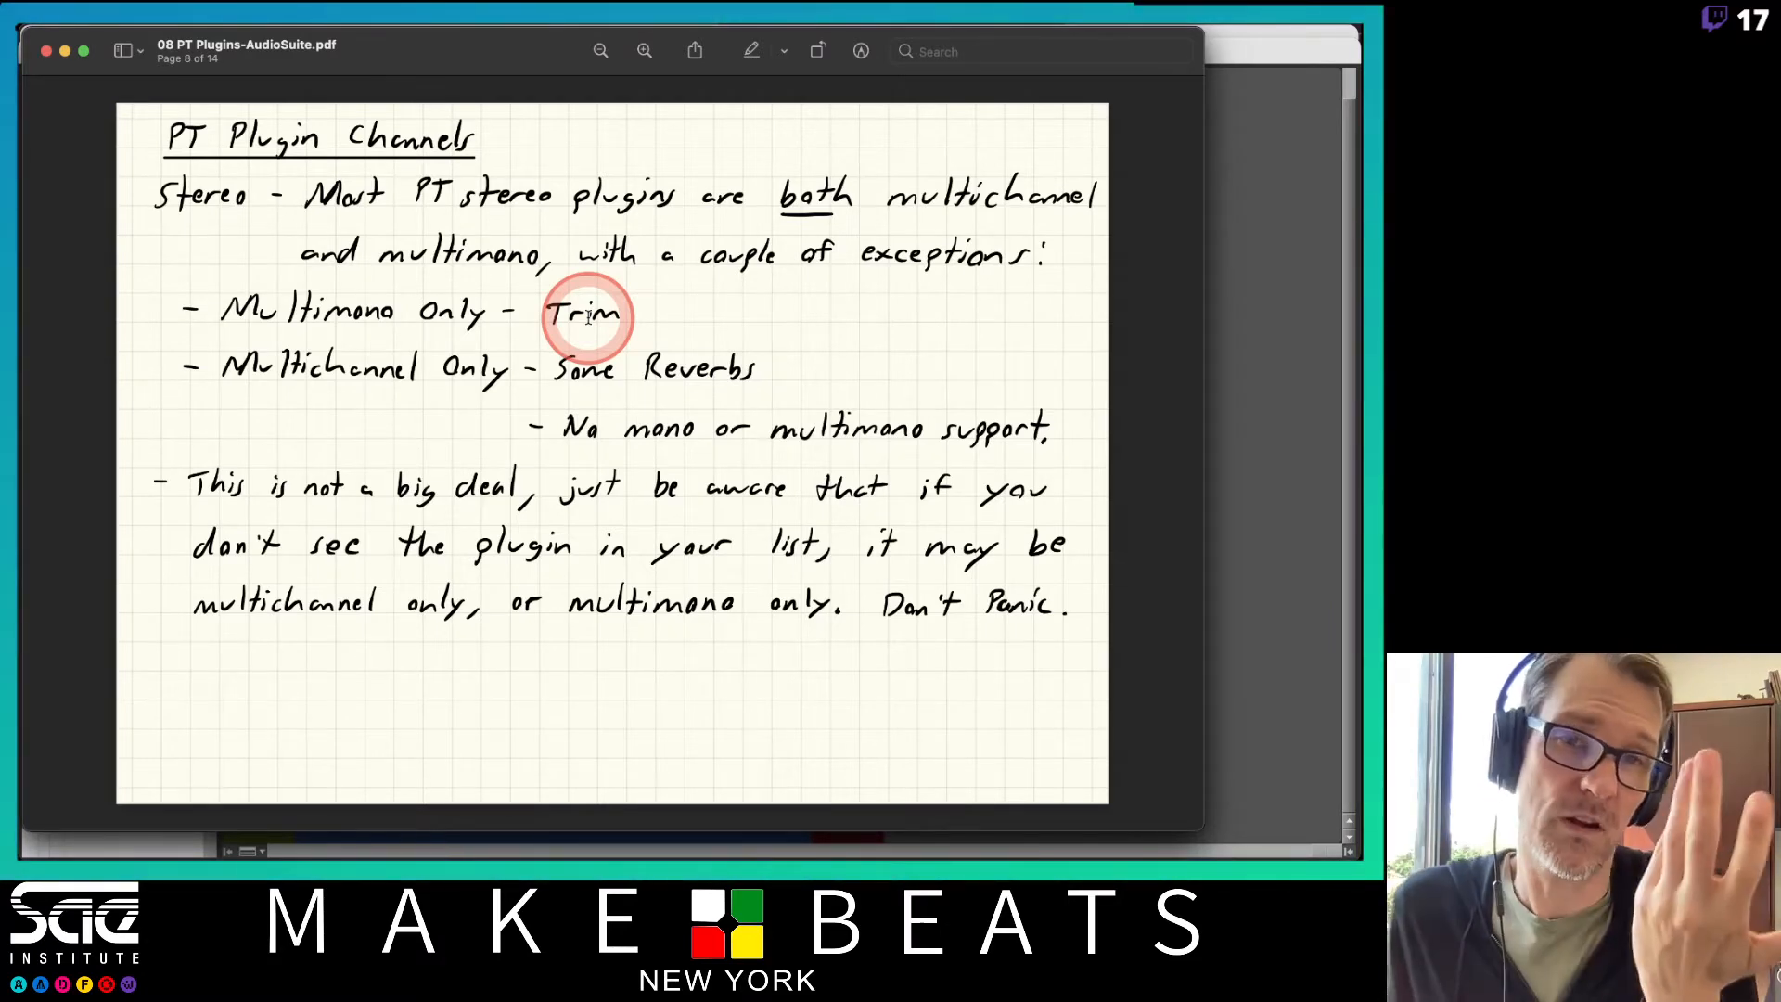
Page back through the PDF notes to the mono track compatibility diagrams on page 6 and return to the Pro Tools Mix window
key(Left)
key(Left)
key(Left)
key(Left)
key(Left)
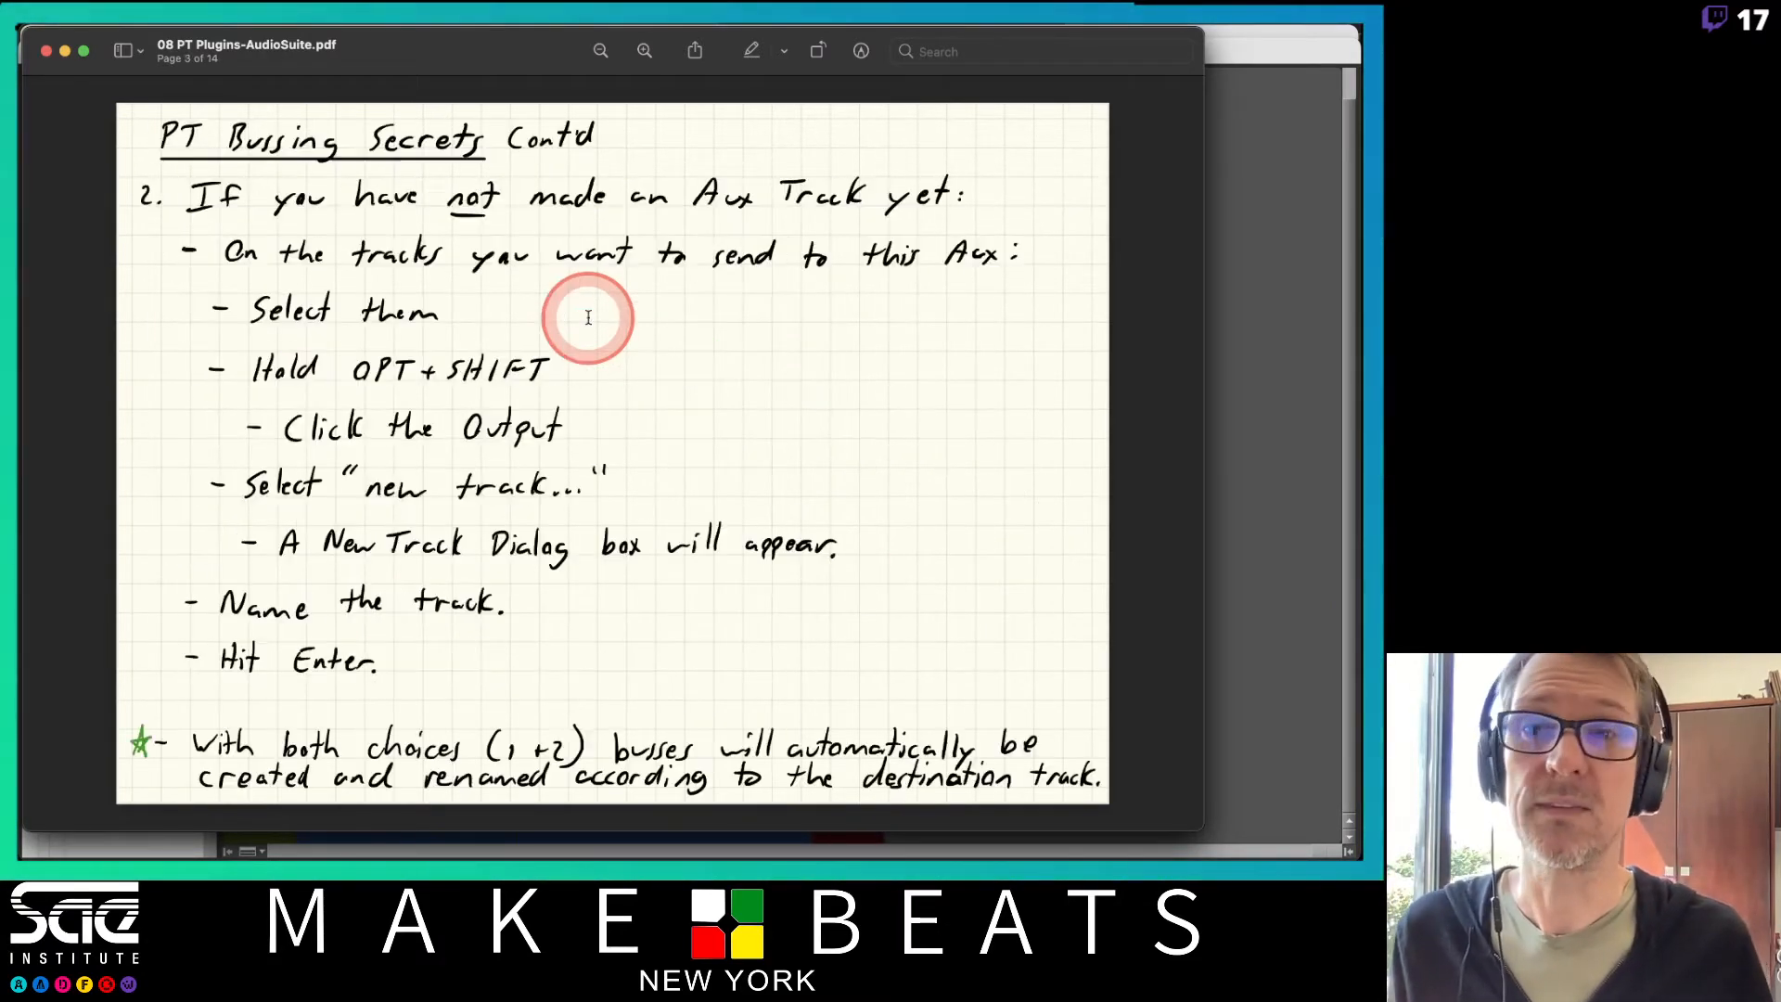
key(Right)
key(Right)
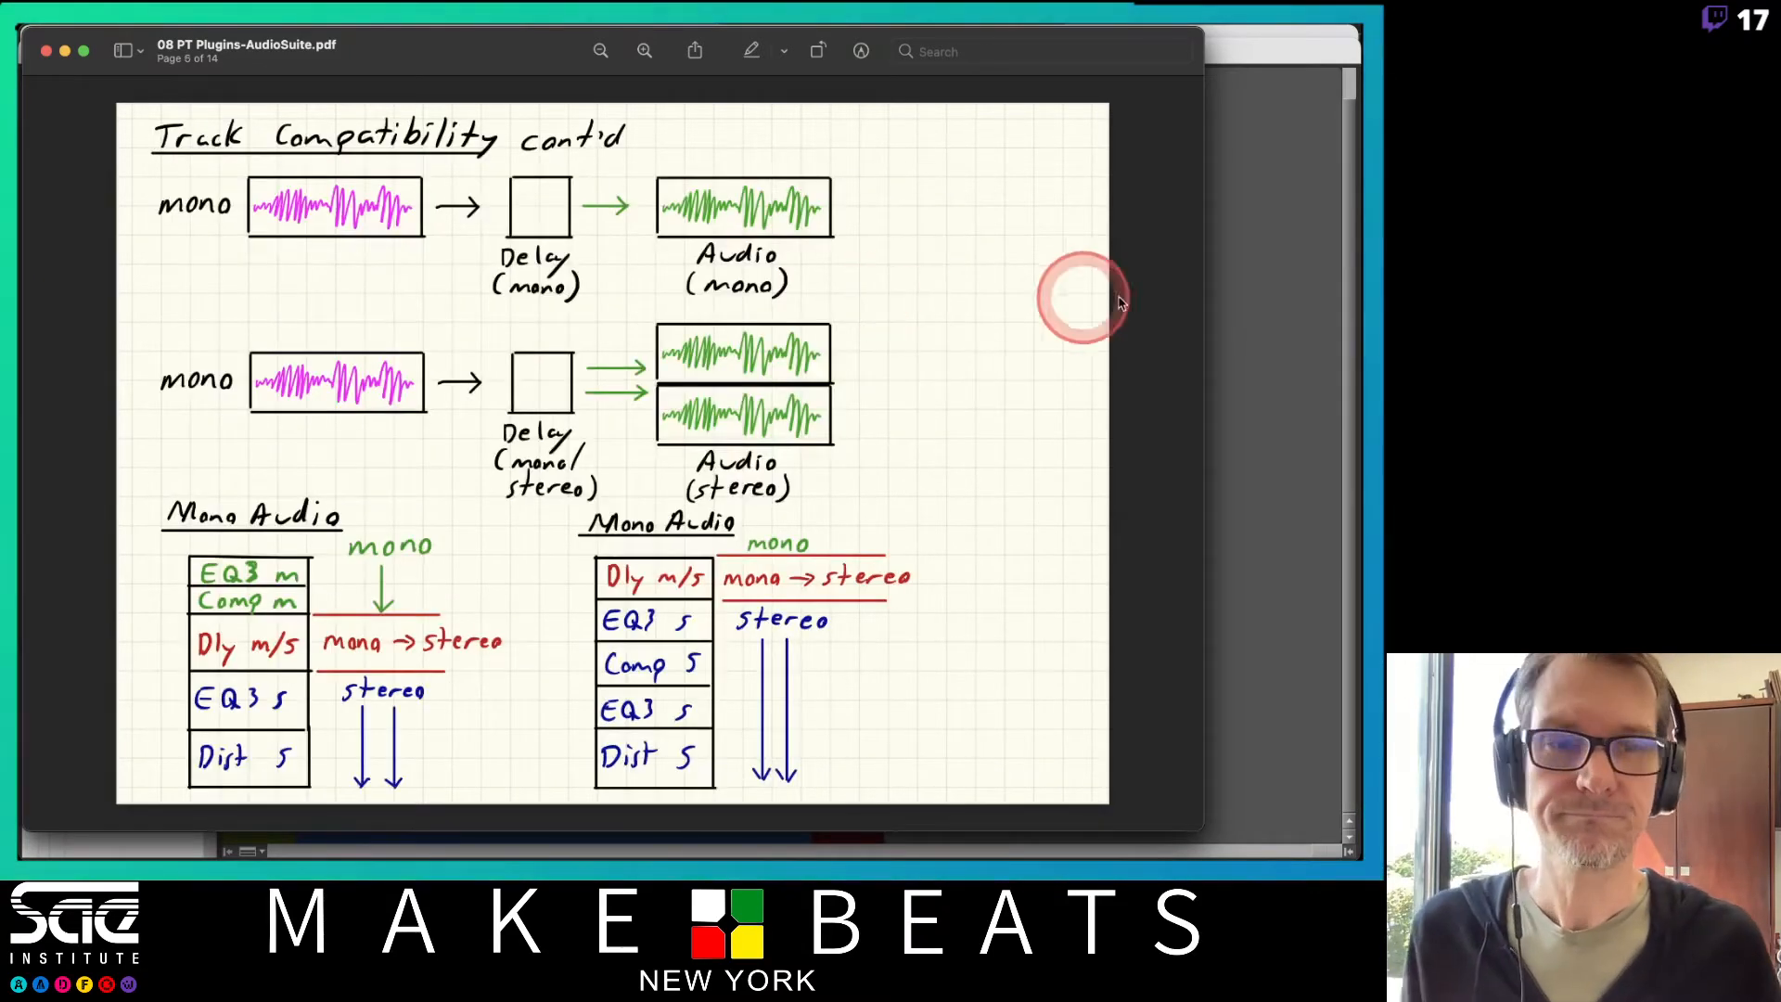
click(1288, 278)
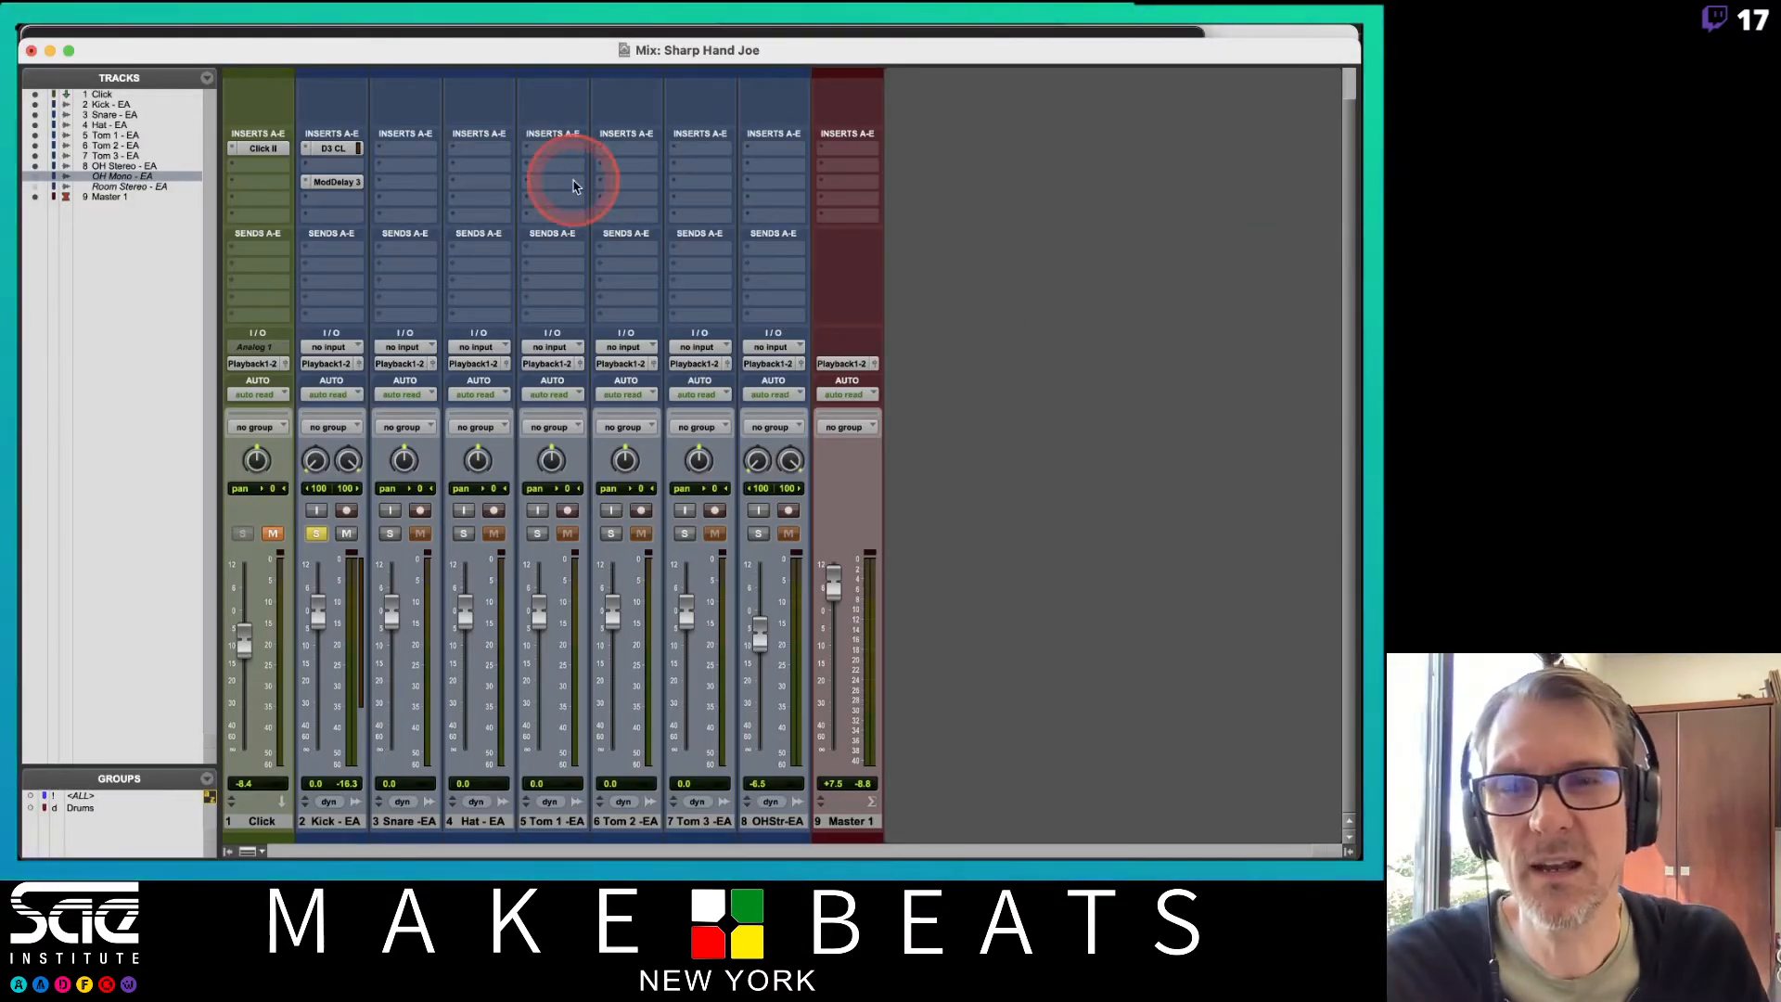
Remove the compressor and the delay from the Kick track's inserts and close the empty plug-in window
click(320, 147)
click(312, 142)
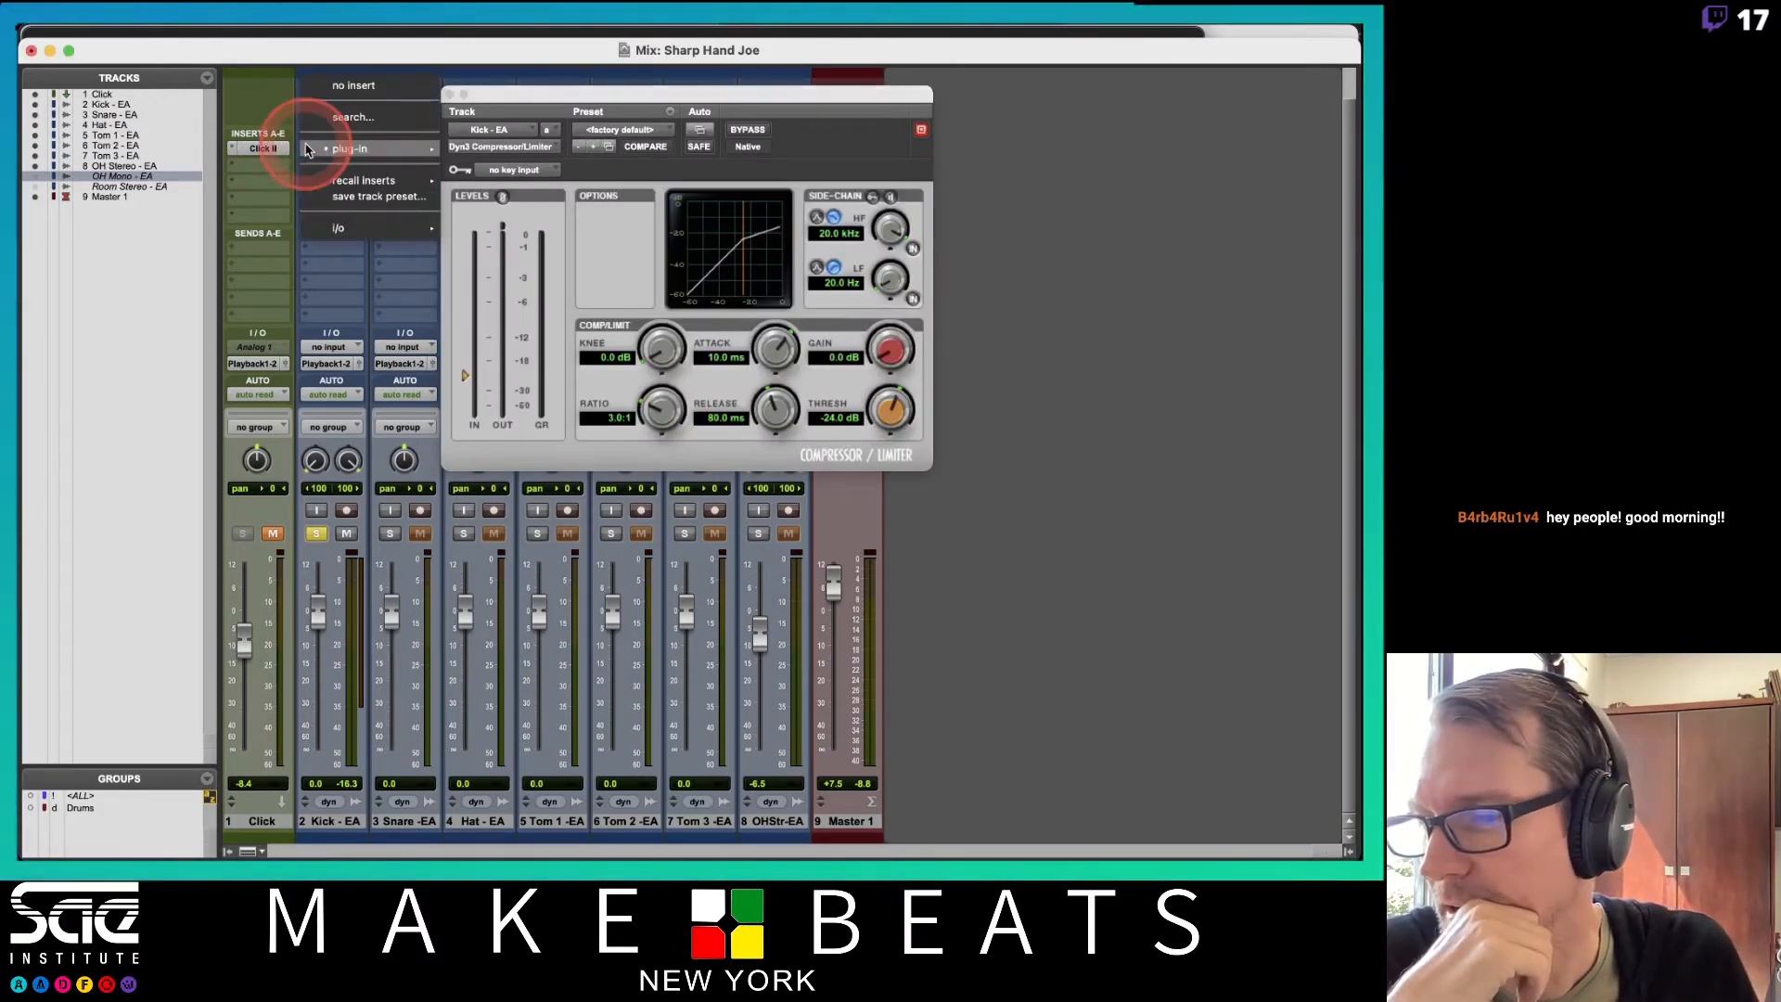
click(351, 85)
click(309, 185)
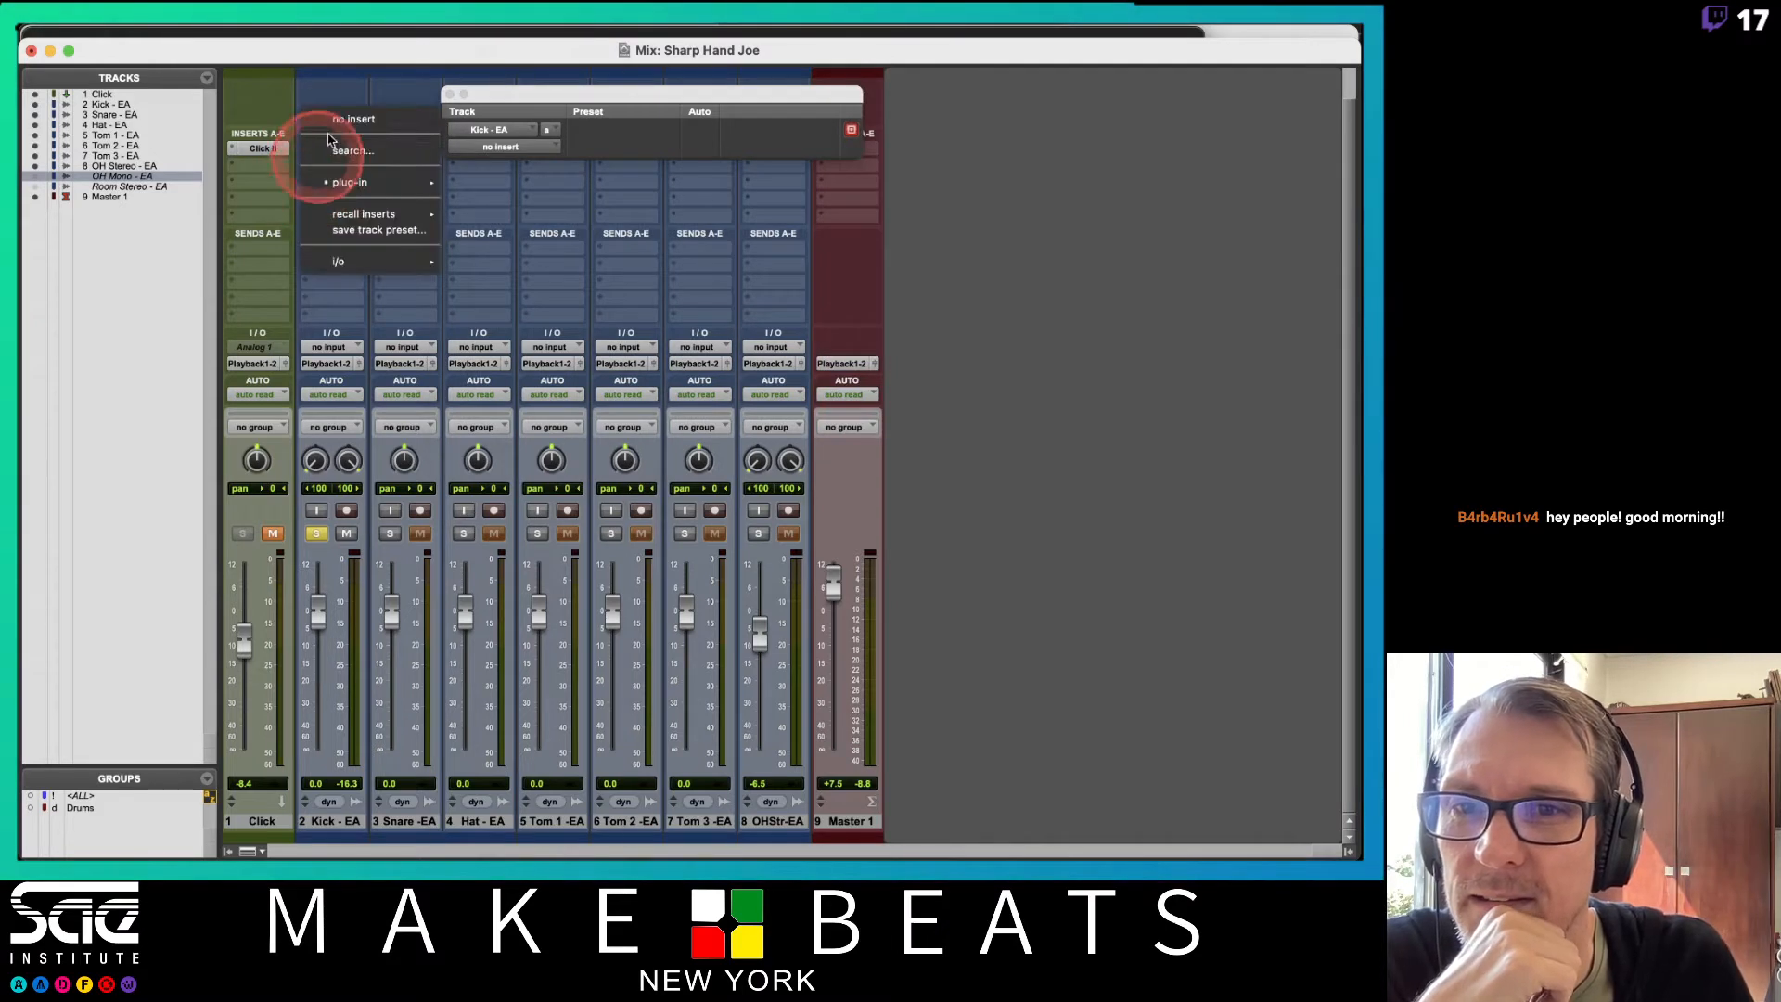
click(329, 128)
click(469, 112)
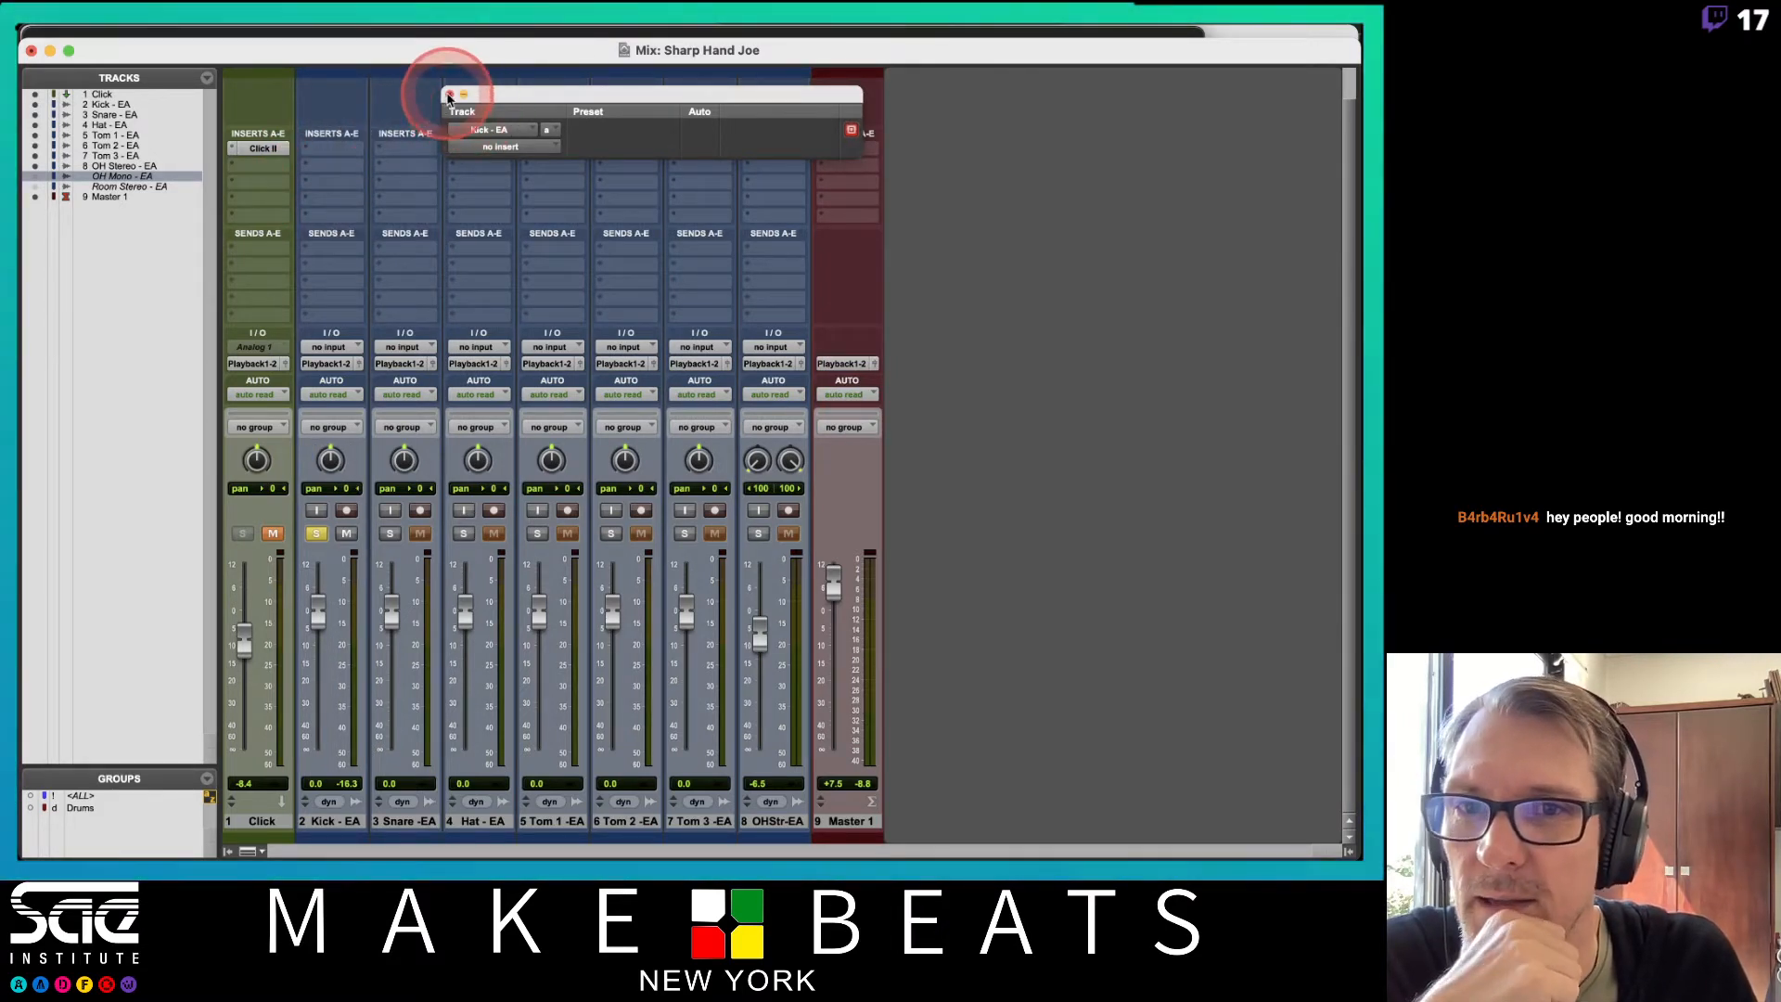
click(448, 93)
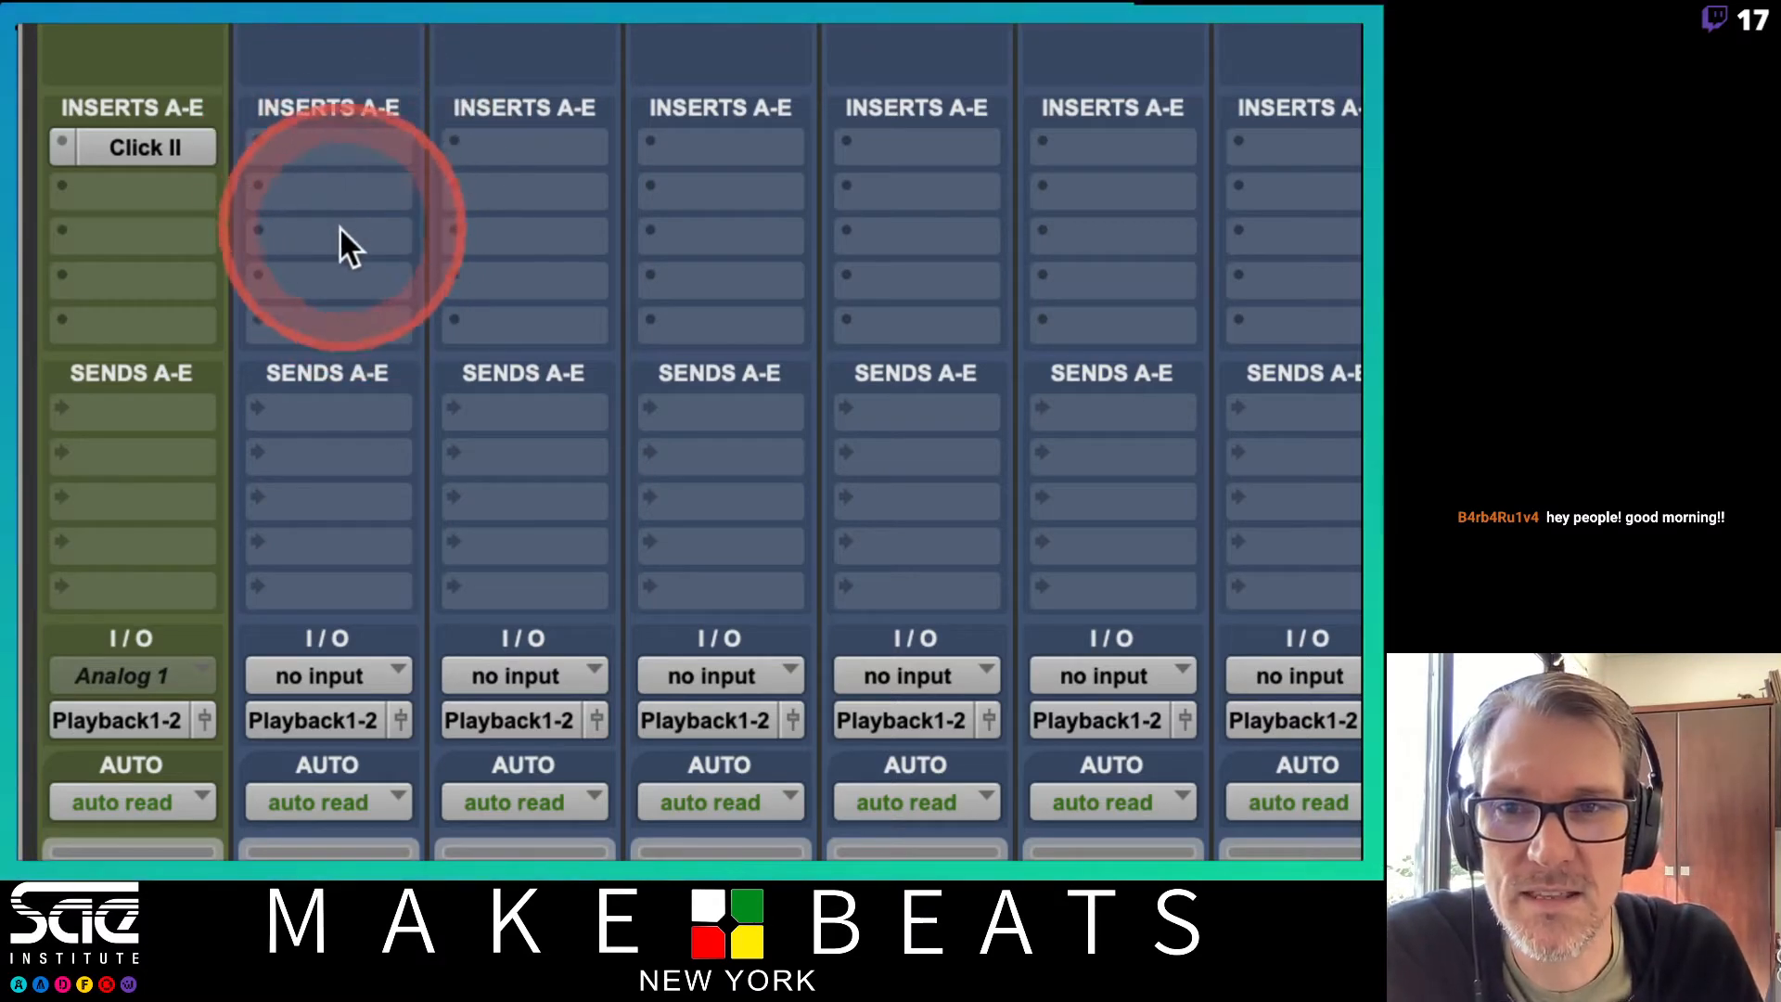
Examine how the plug-in choices for the Kick track's first insert slot are grouped by category and manufacturer, leaving it empty
click(312, 147)
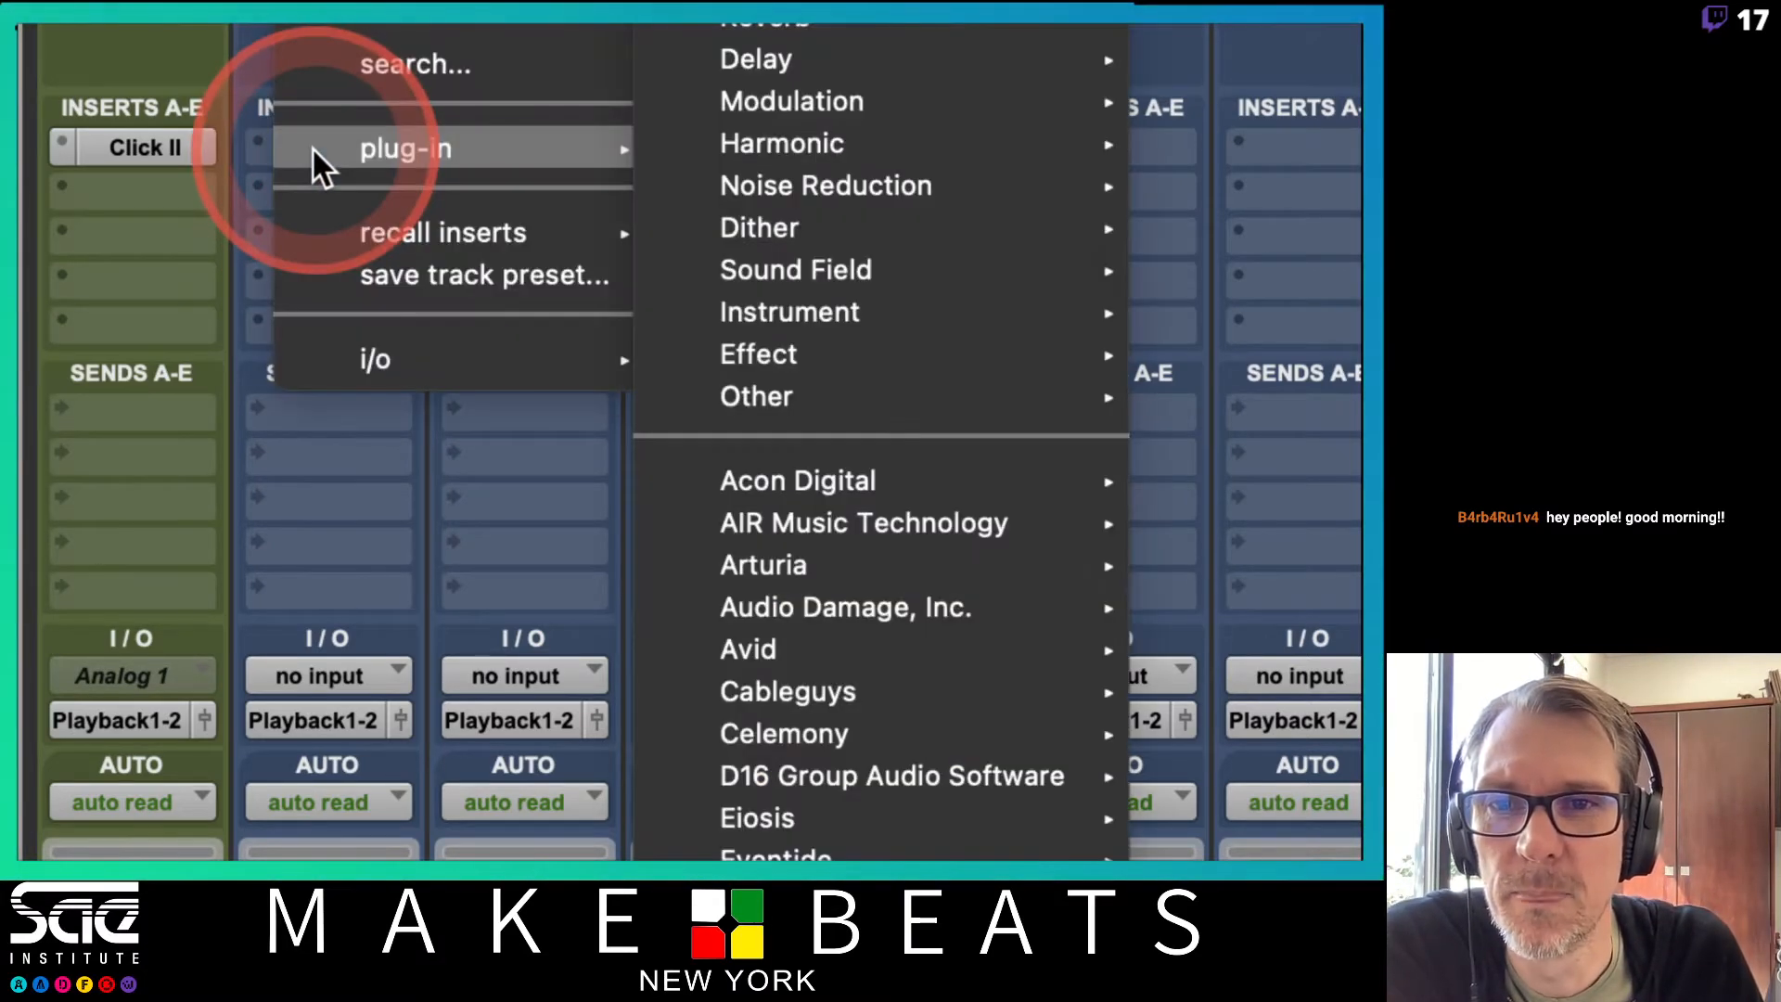
mouse_move(701, 141)
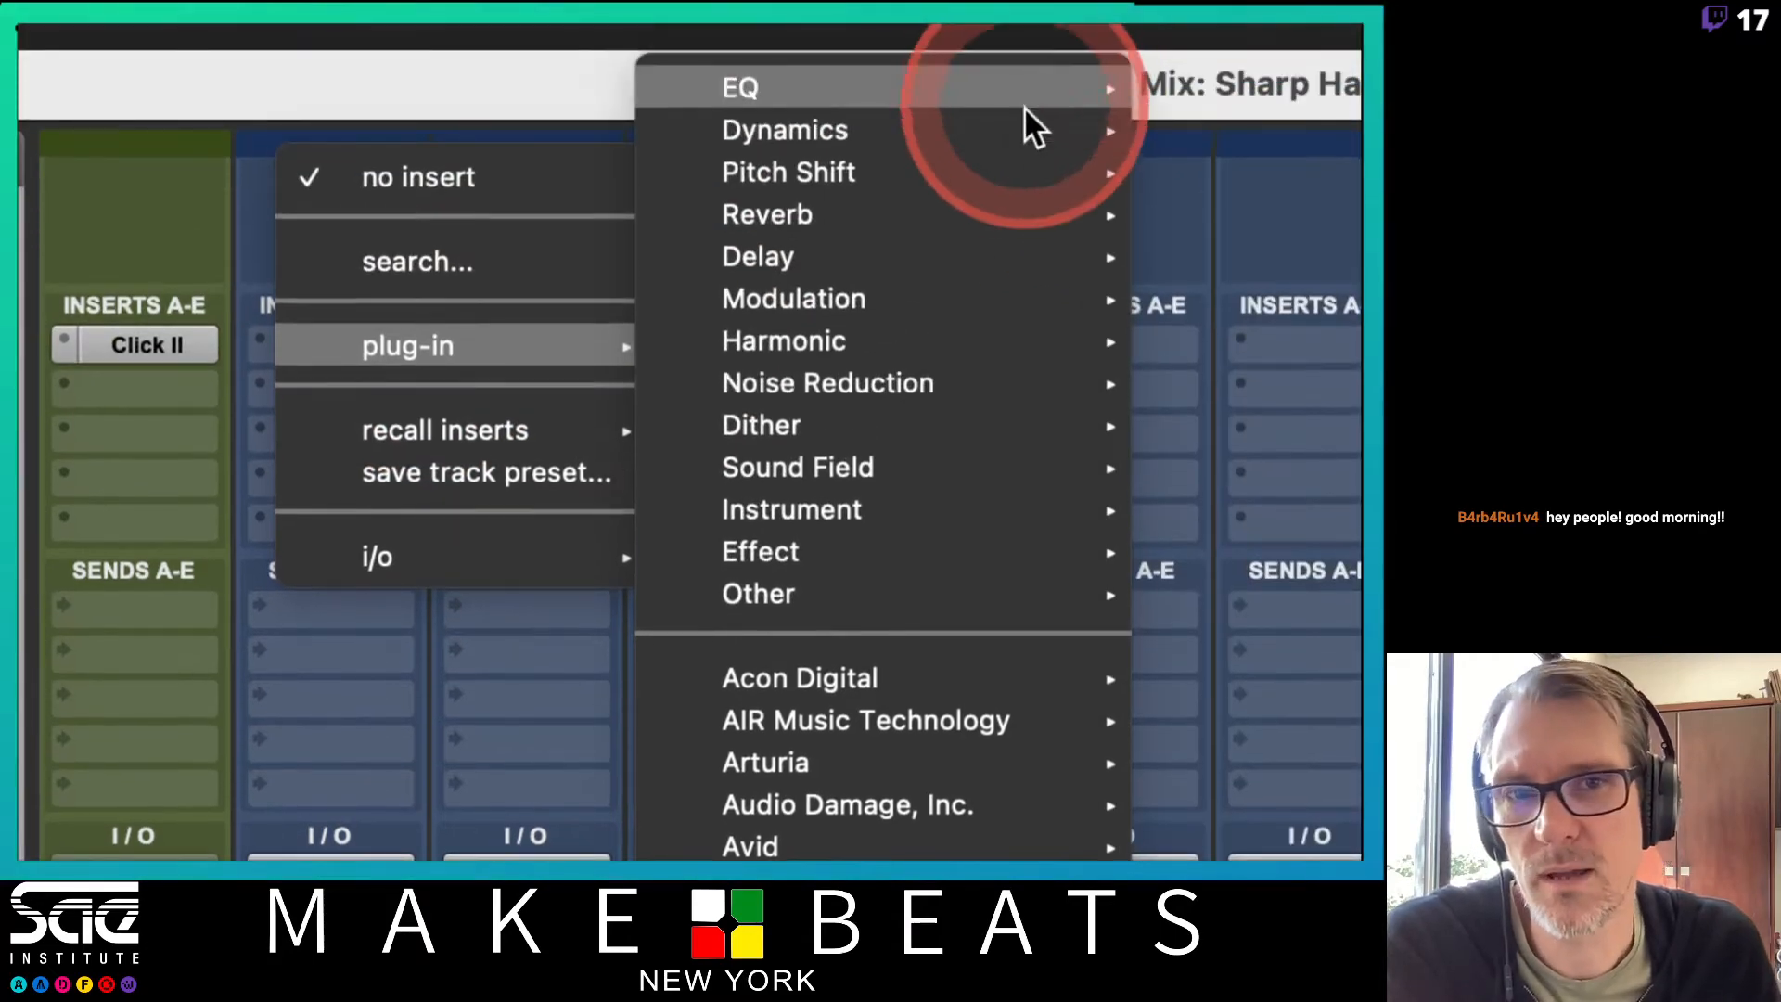
mouse_move(1021, 109)
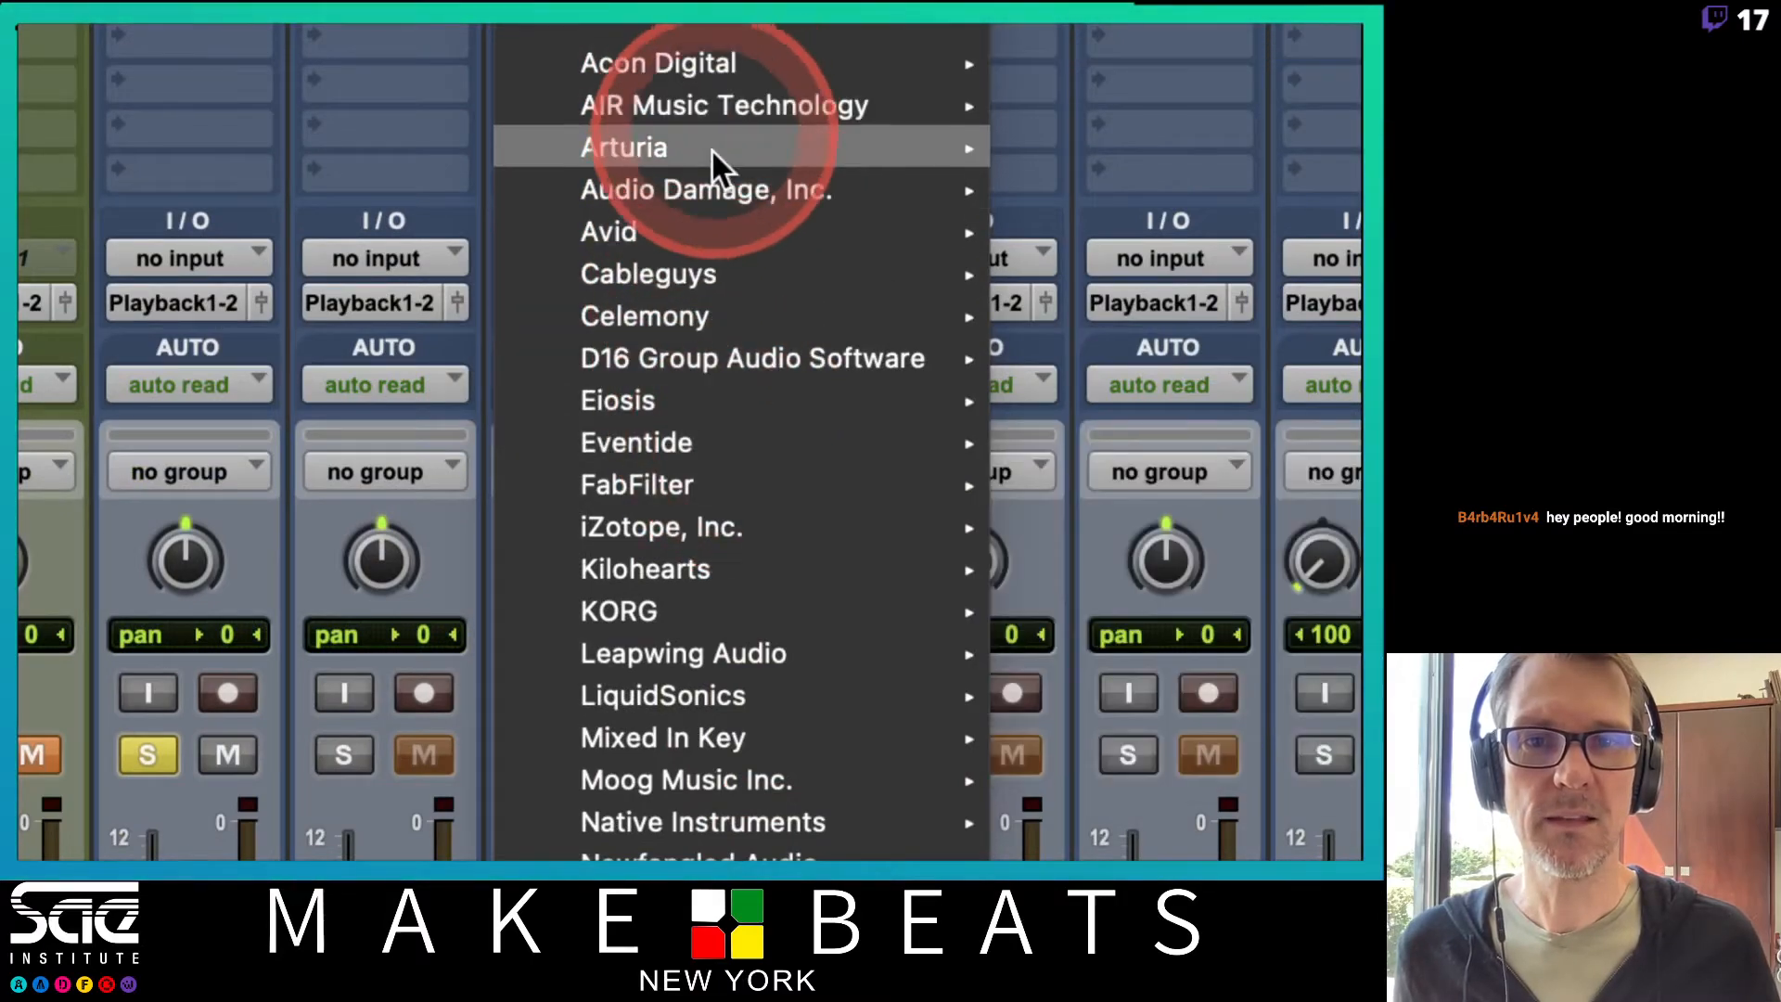
mouse_move(696, 230)
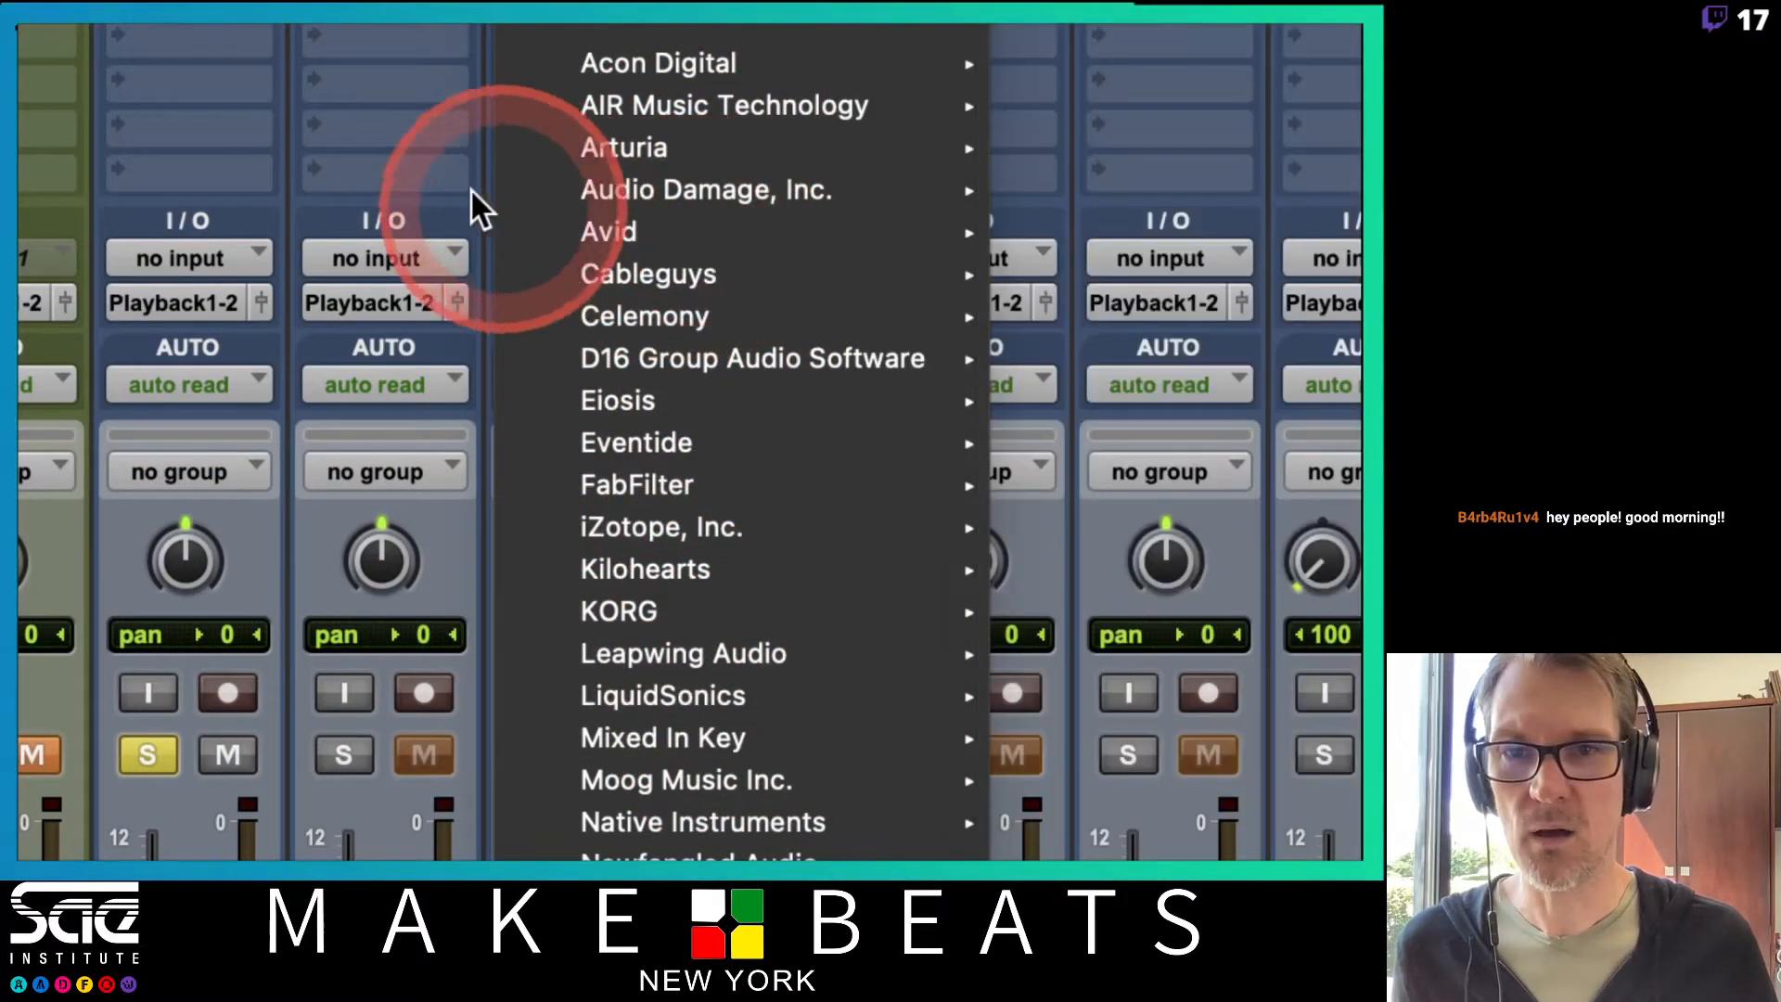
click(415, 145)
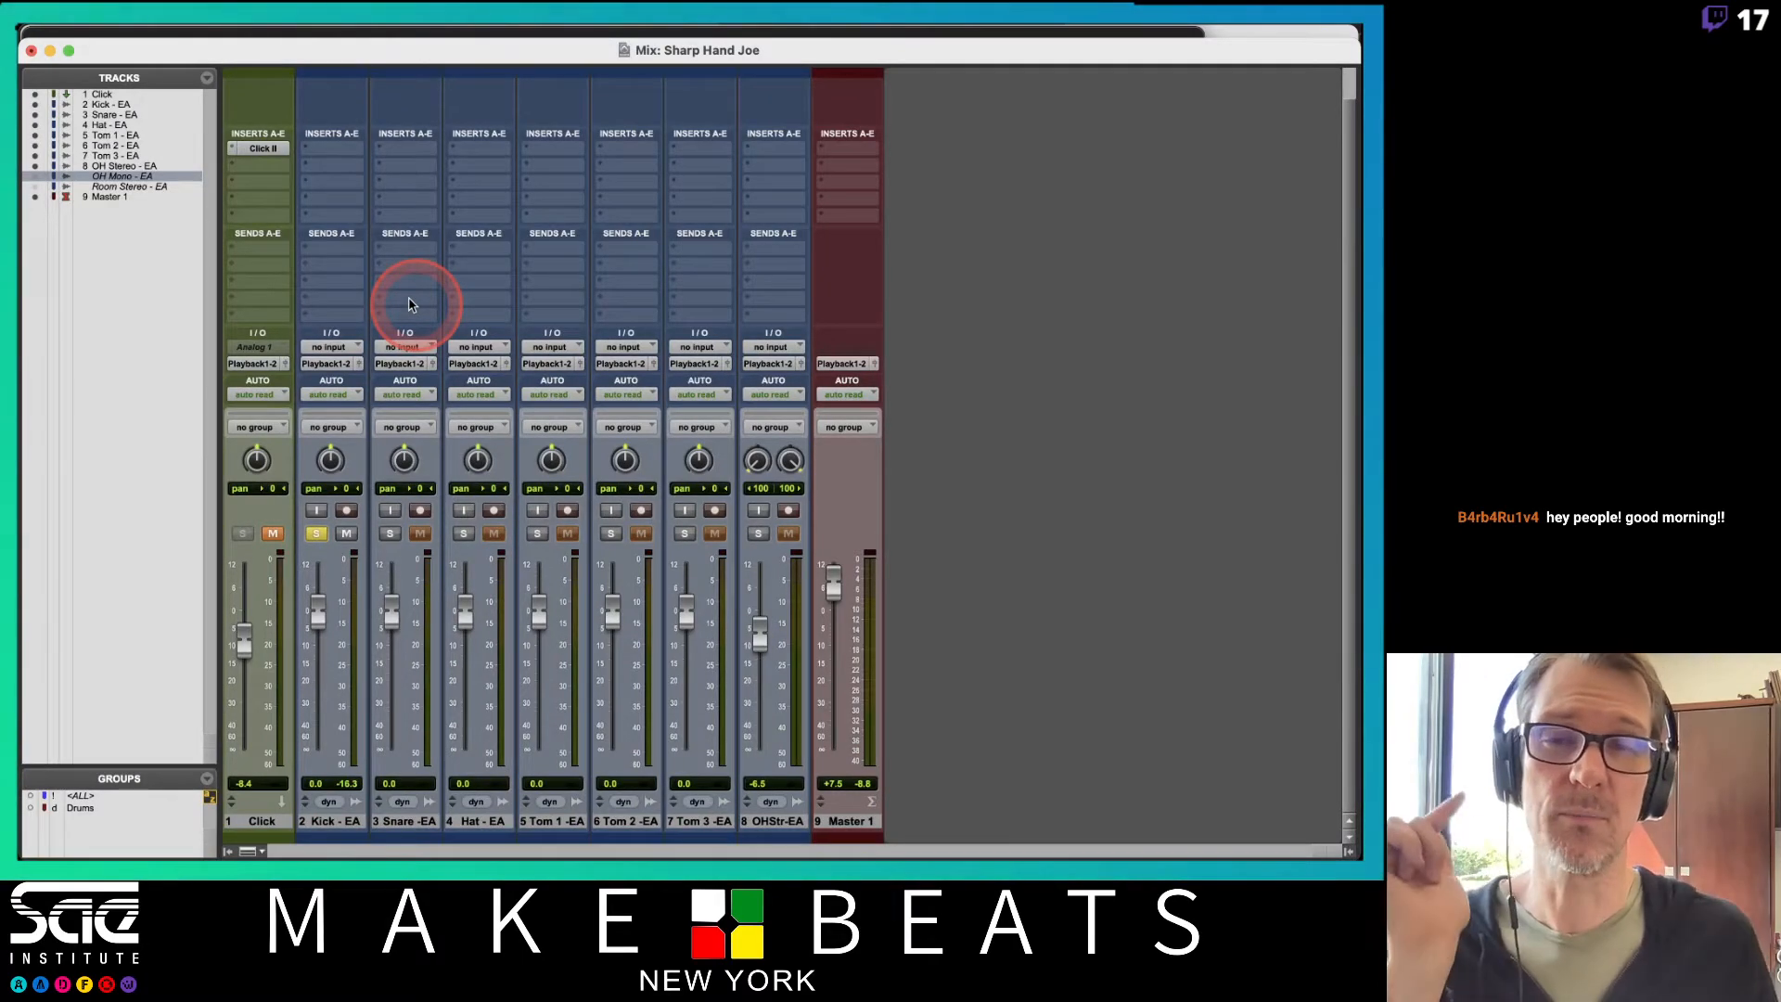
Try organizing plug-in menus by Category in the Display preferences, reselect Category and Manufacturer, and cancel the preferences
mouse_move(464, 28)
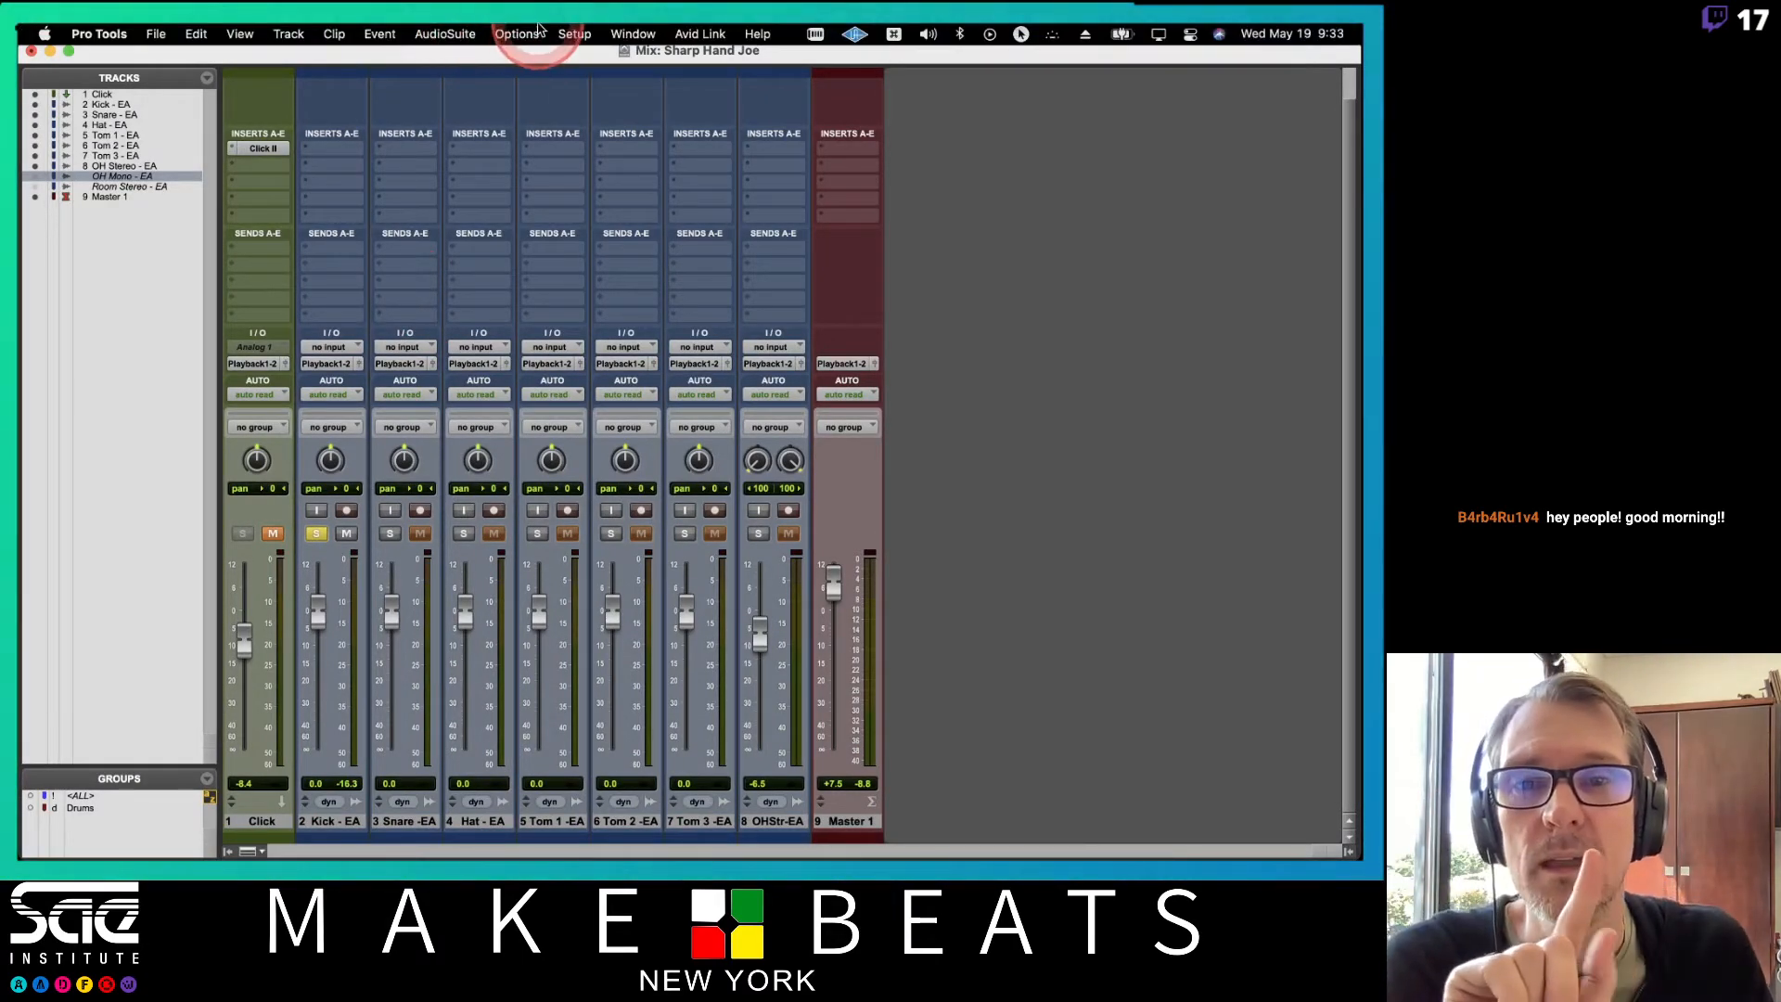
click(570, 33)
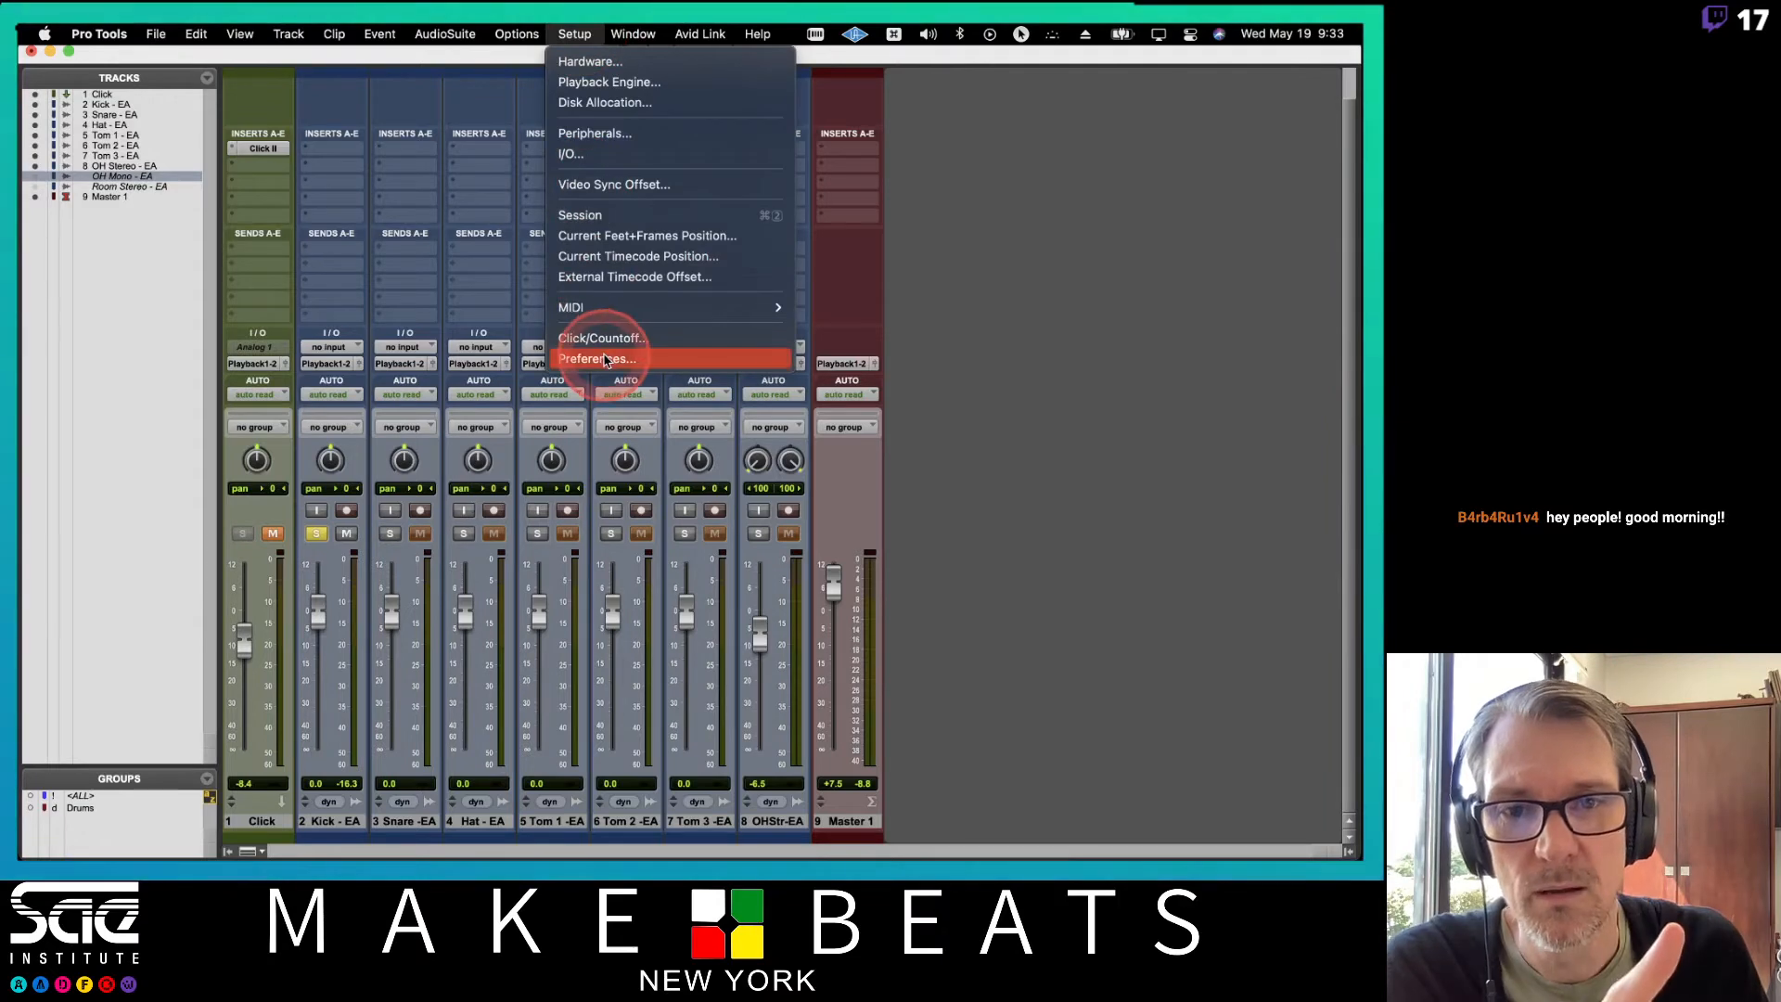
click(605, 360)
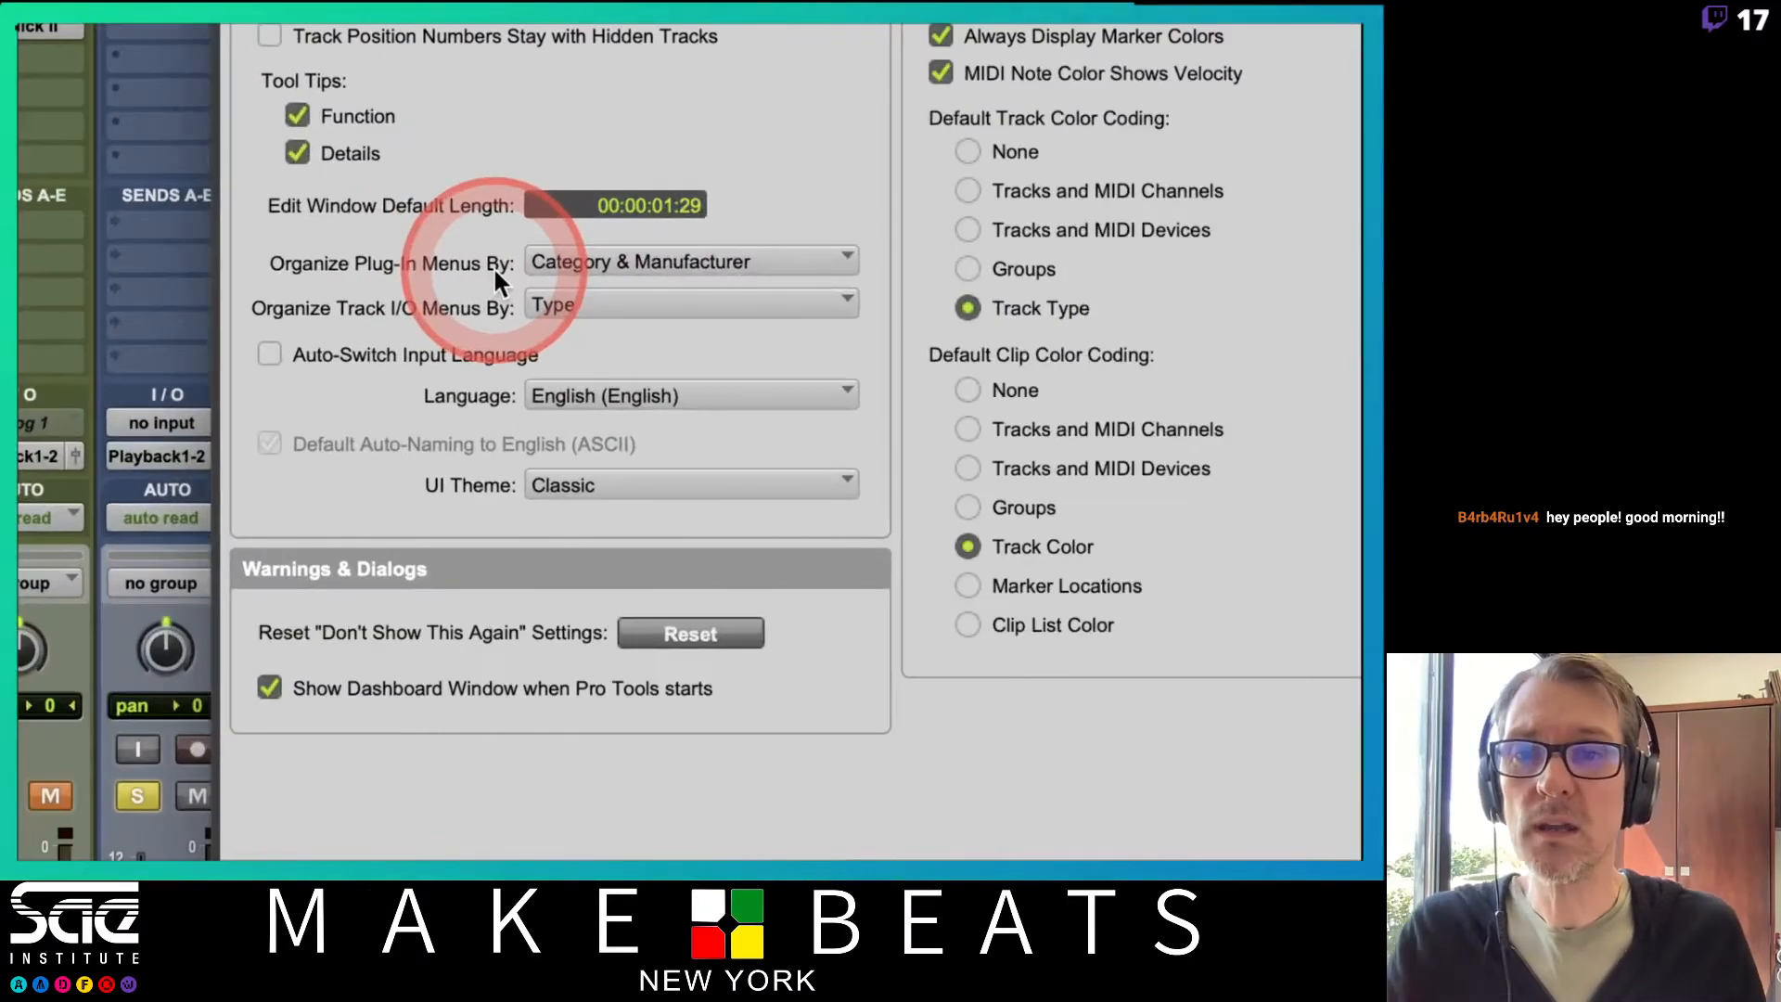
click(556, 262)
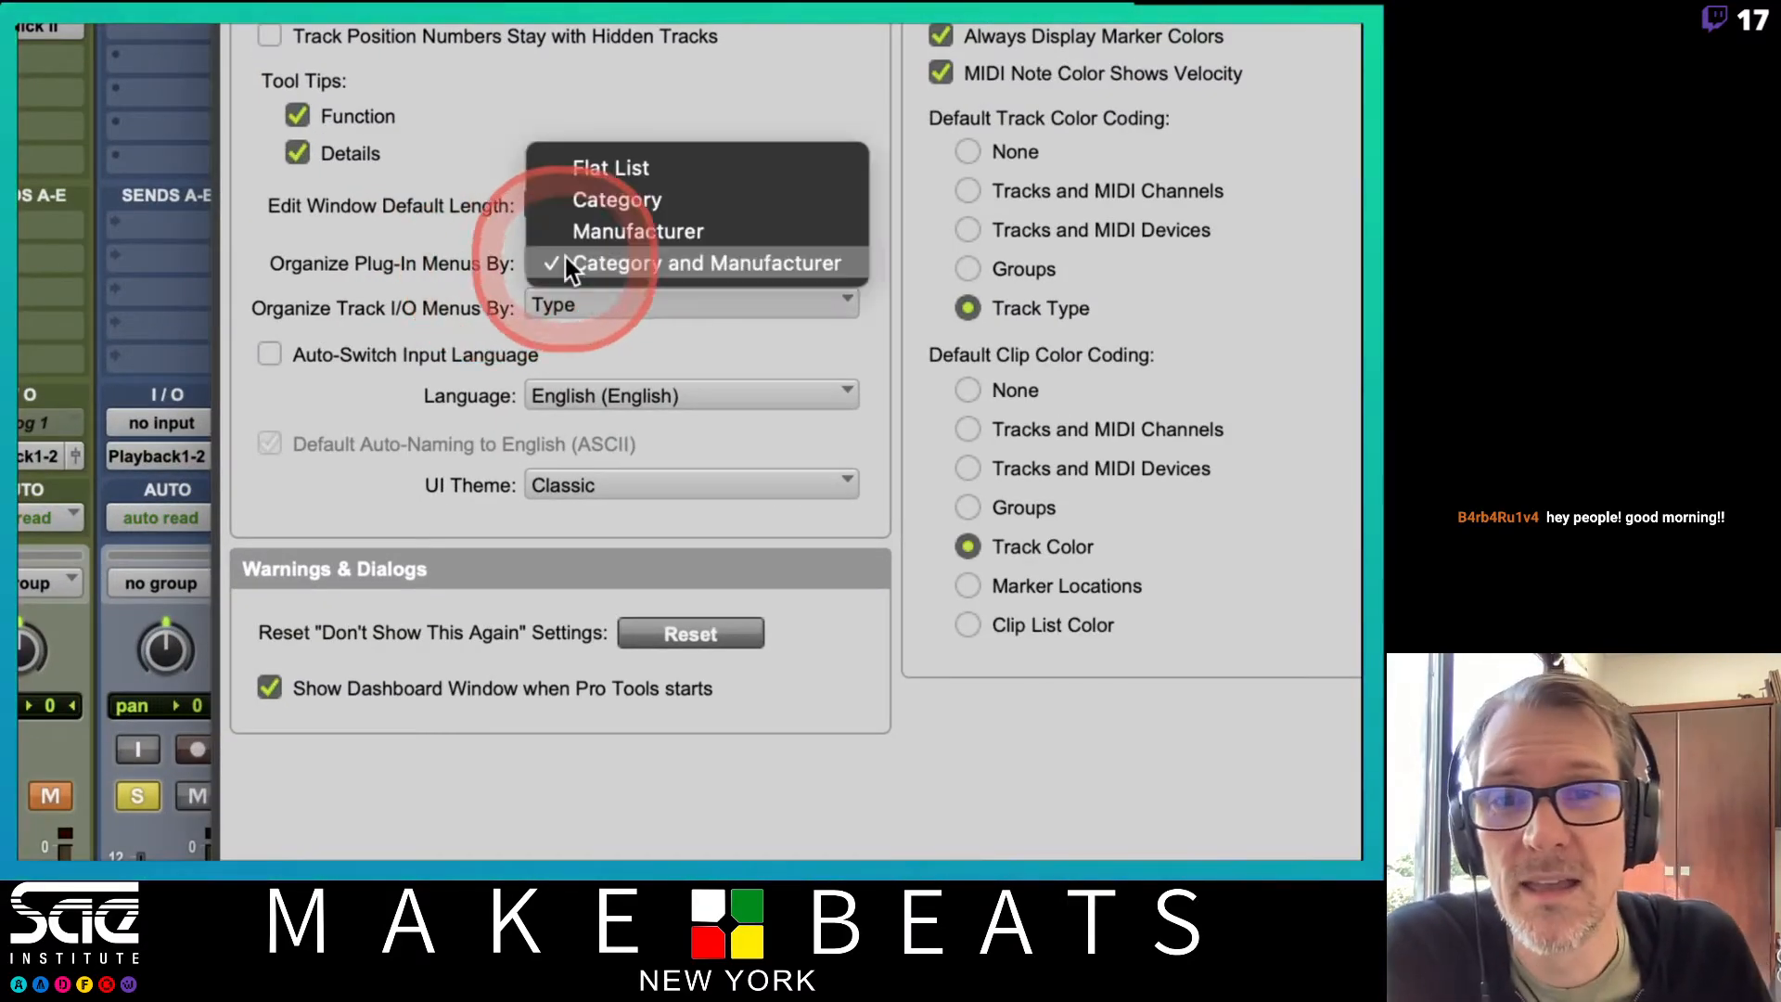
click(614, 198)
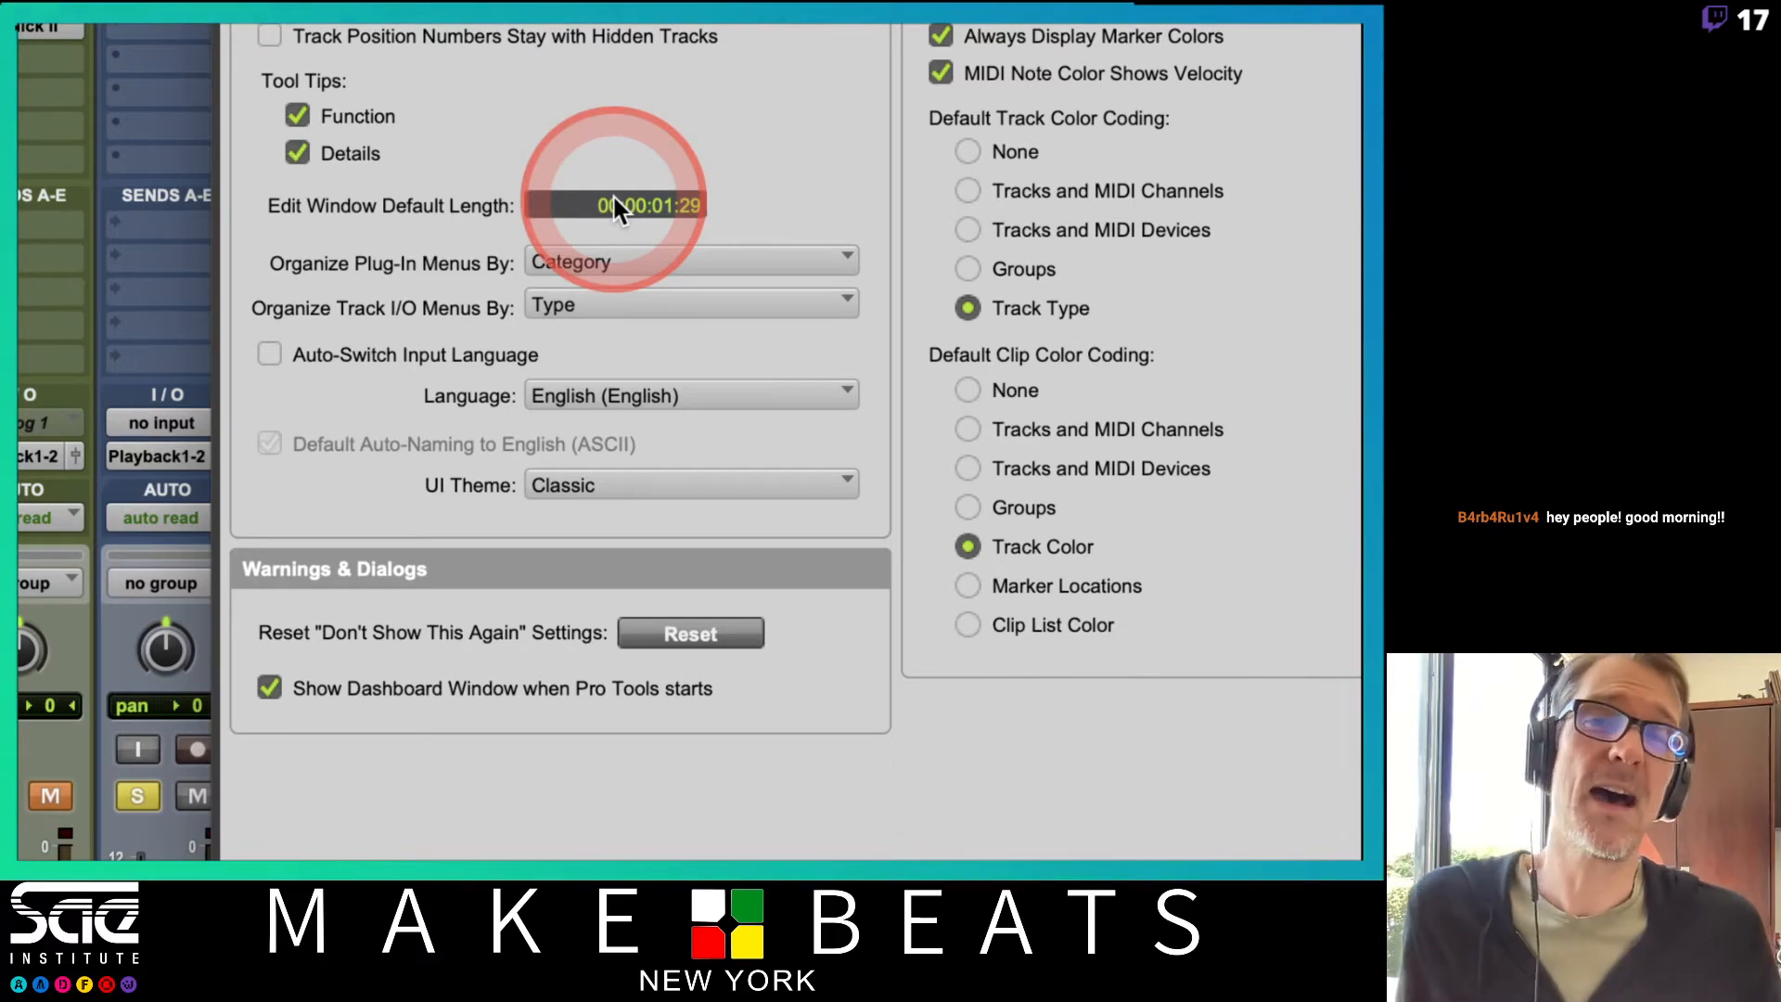
click(630, 256)
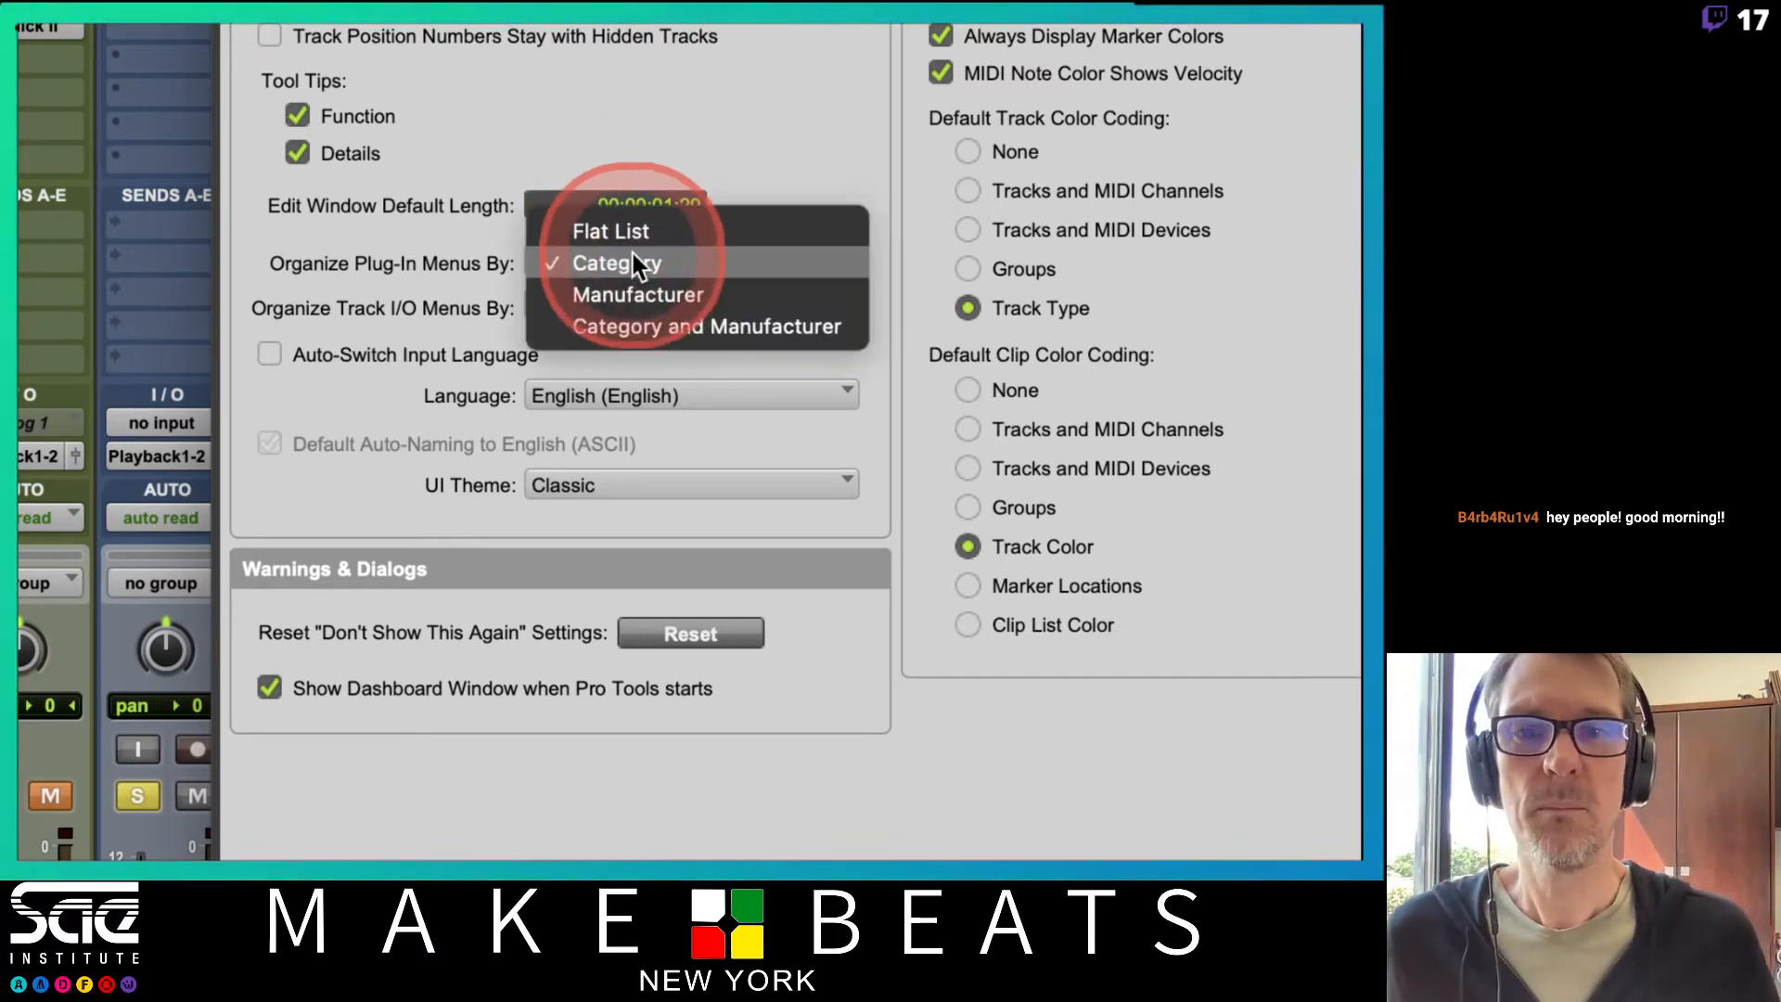
click(644, 325)
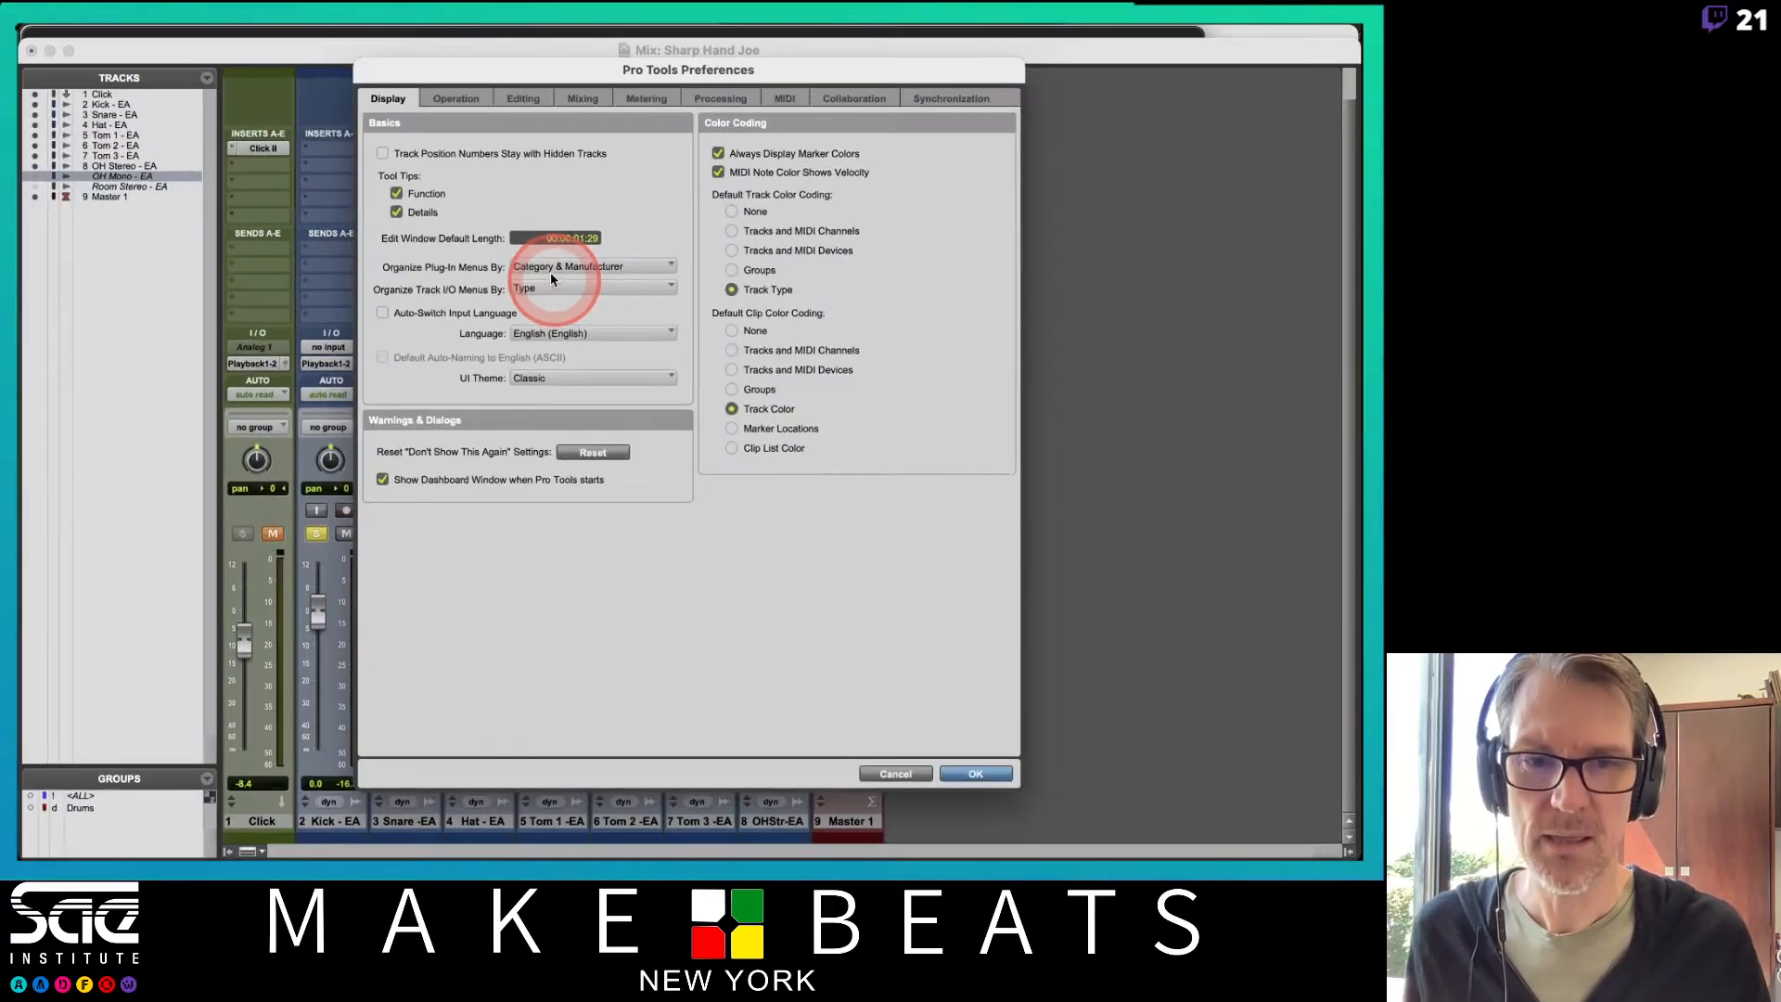
click(893, 774)
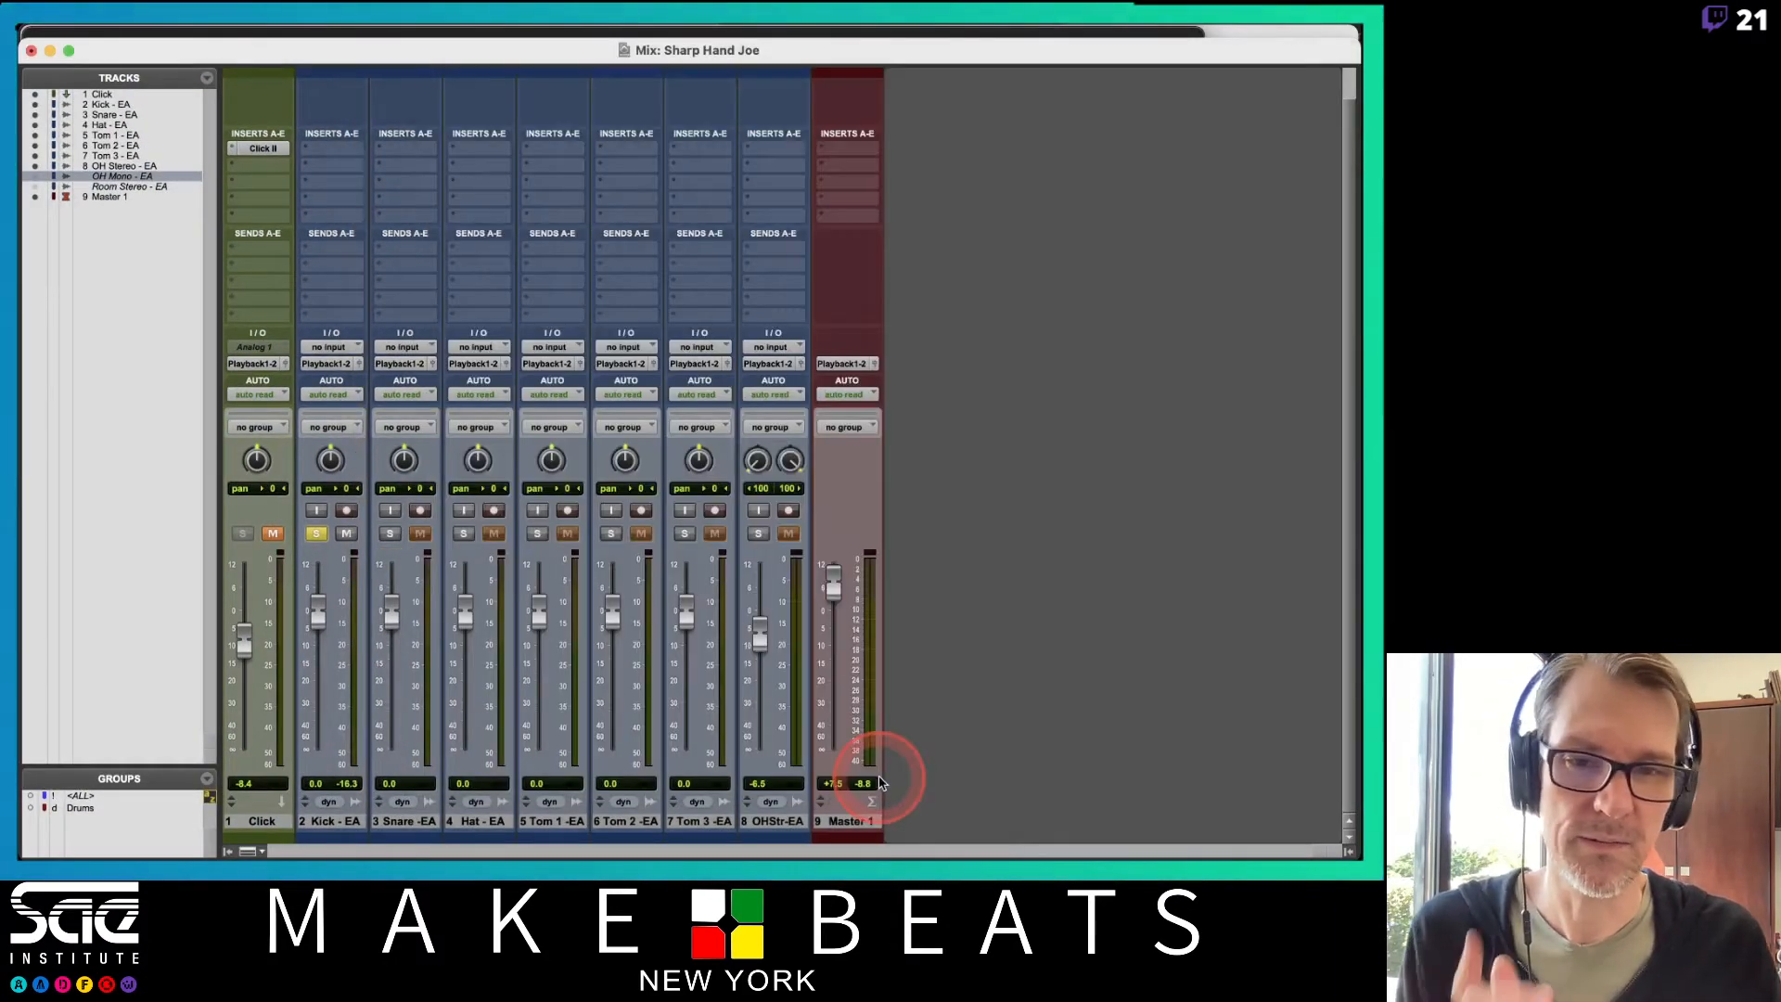
Insert the Dyn3 Compressor/Limiter (mono) in the Kick track's first insert slot and move its window clear of the Kick inserts
click(332, 154)
mouse_move(352, 149)
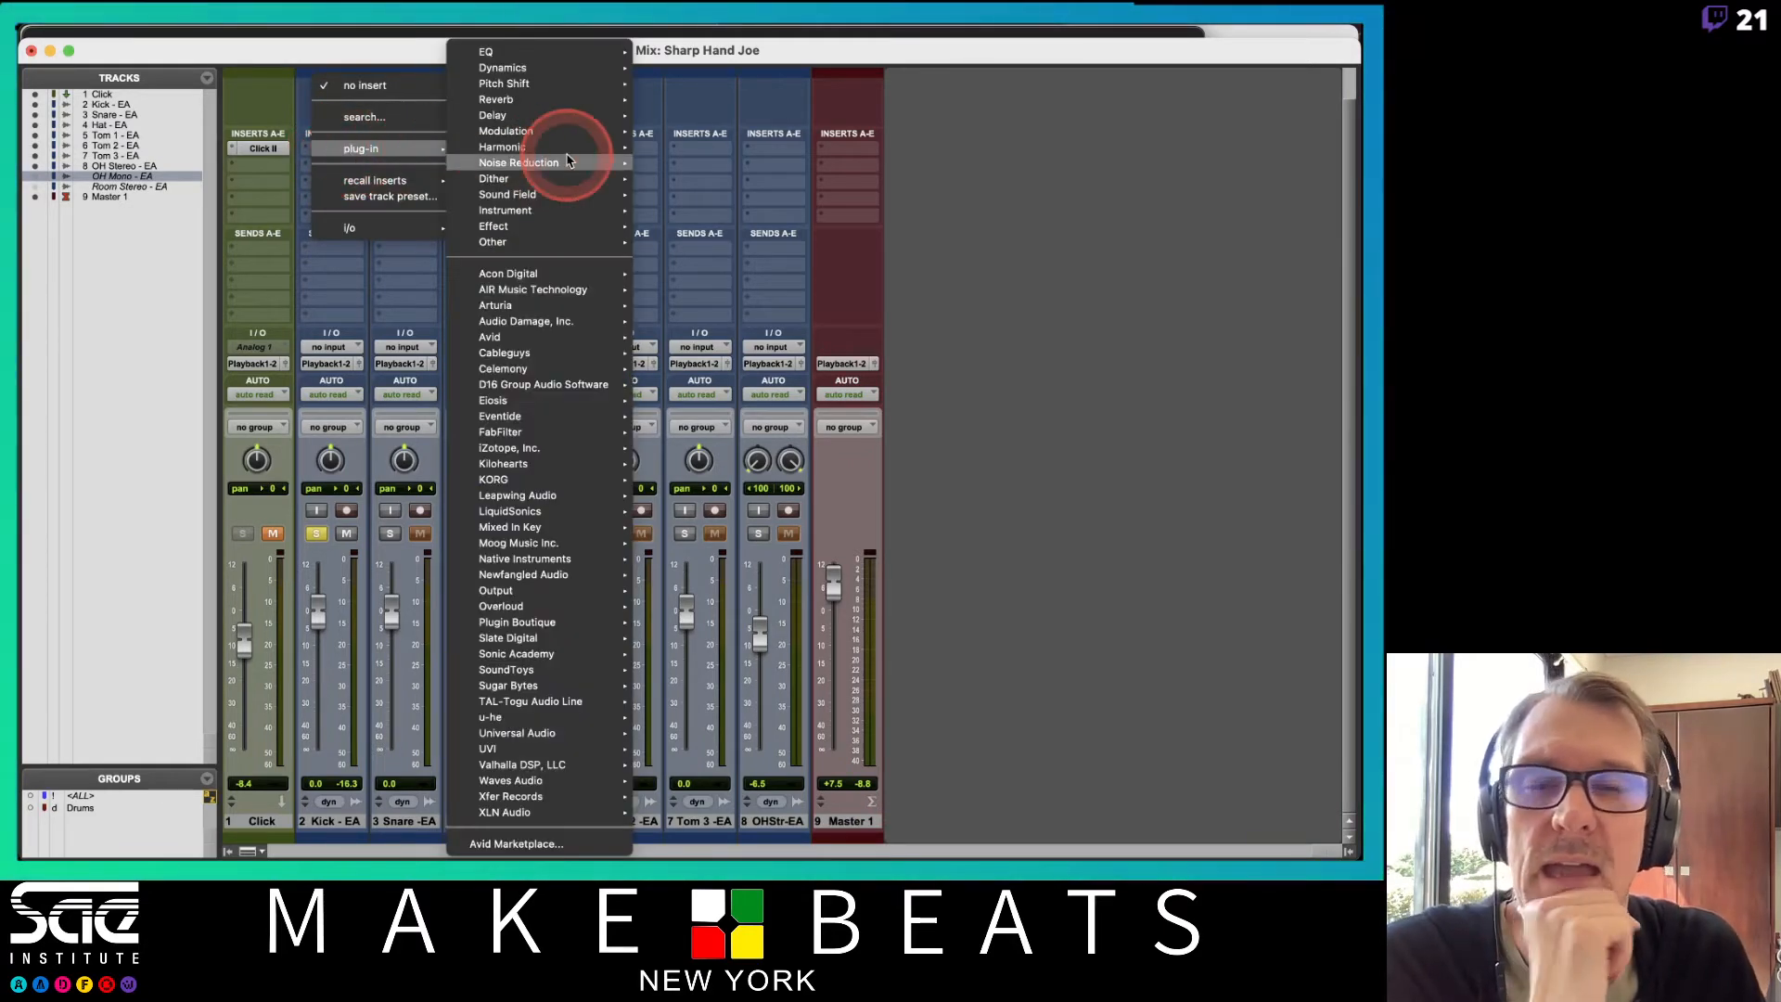
mouse_move(547, 69)
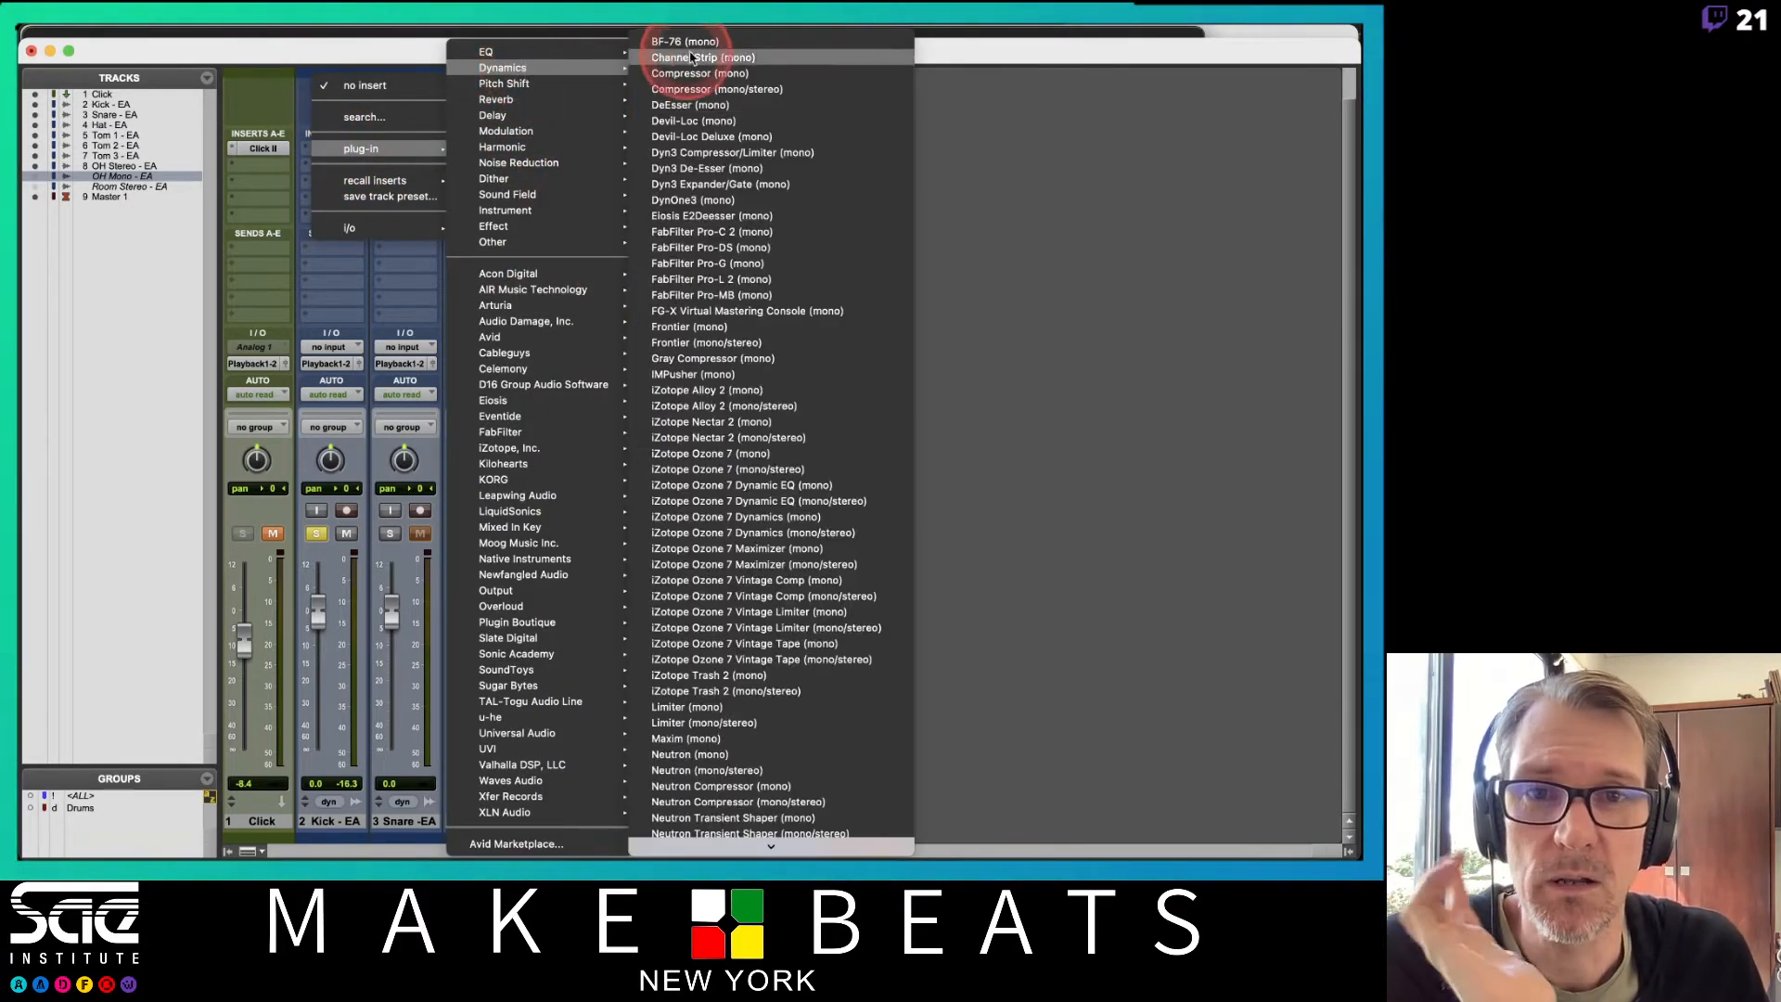
click(733, 155)
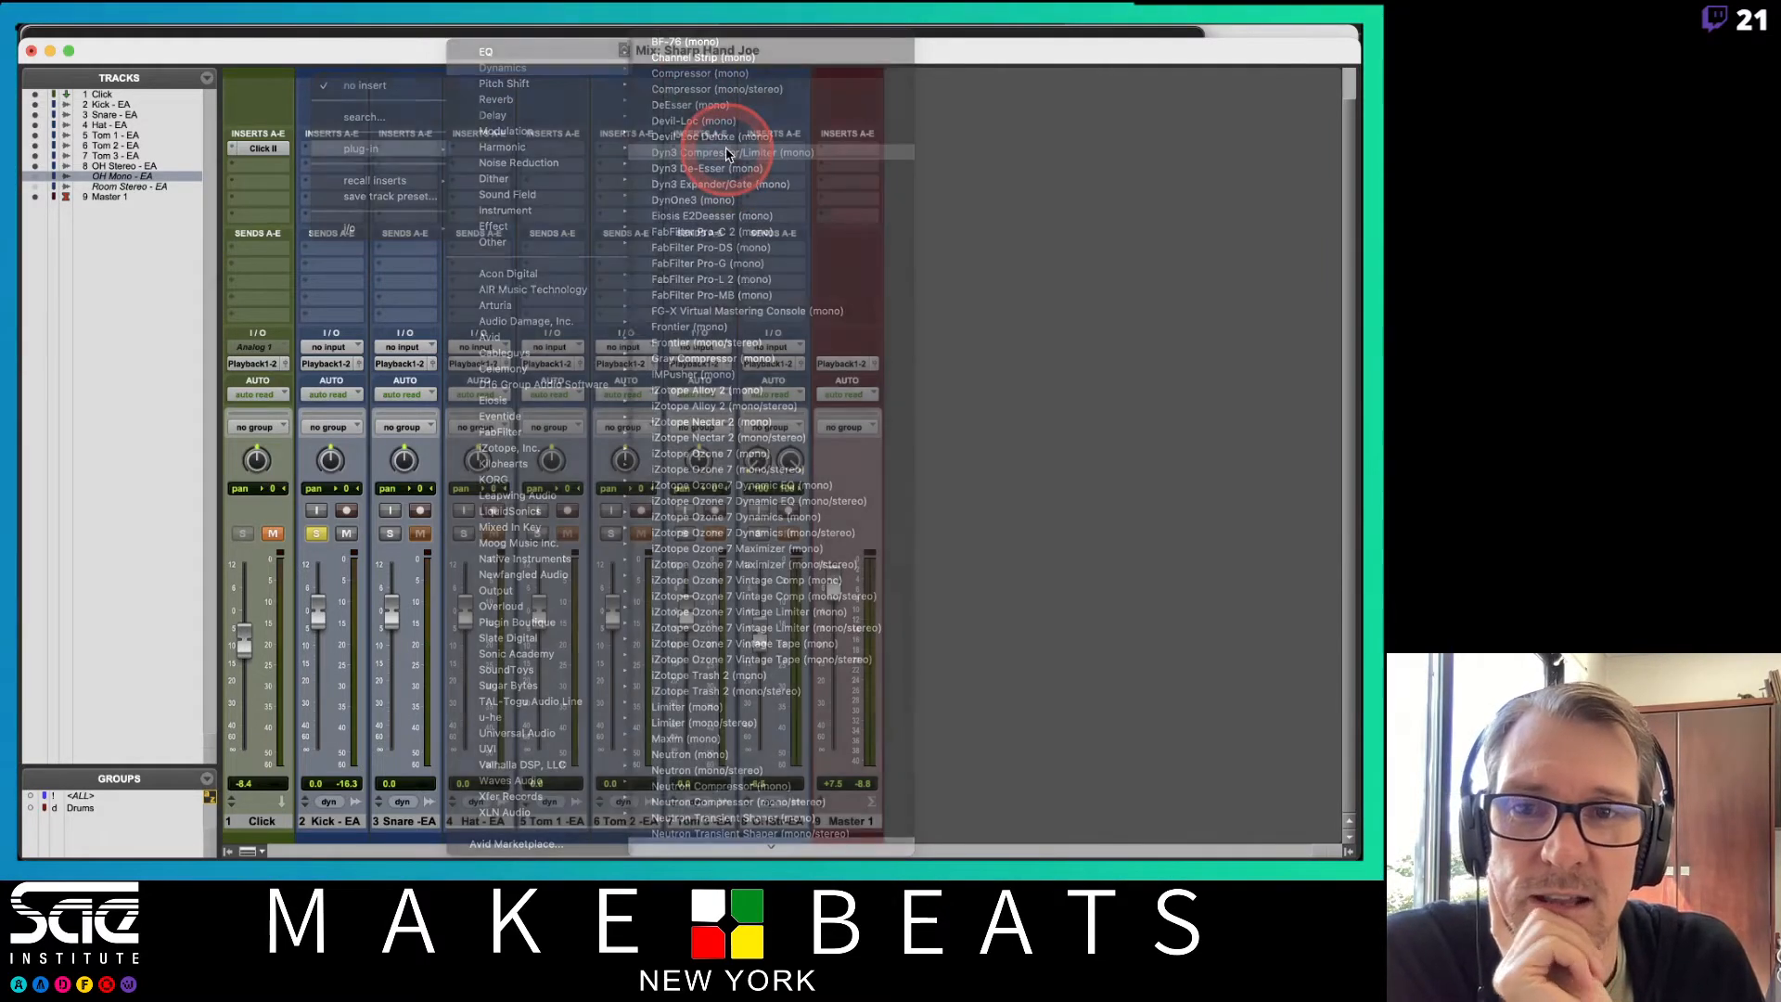
drag(650, 101, 753, 113)
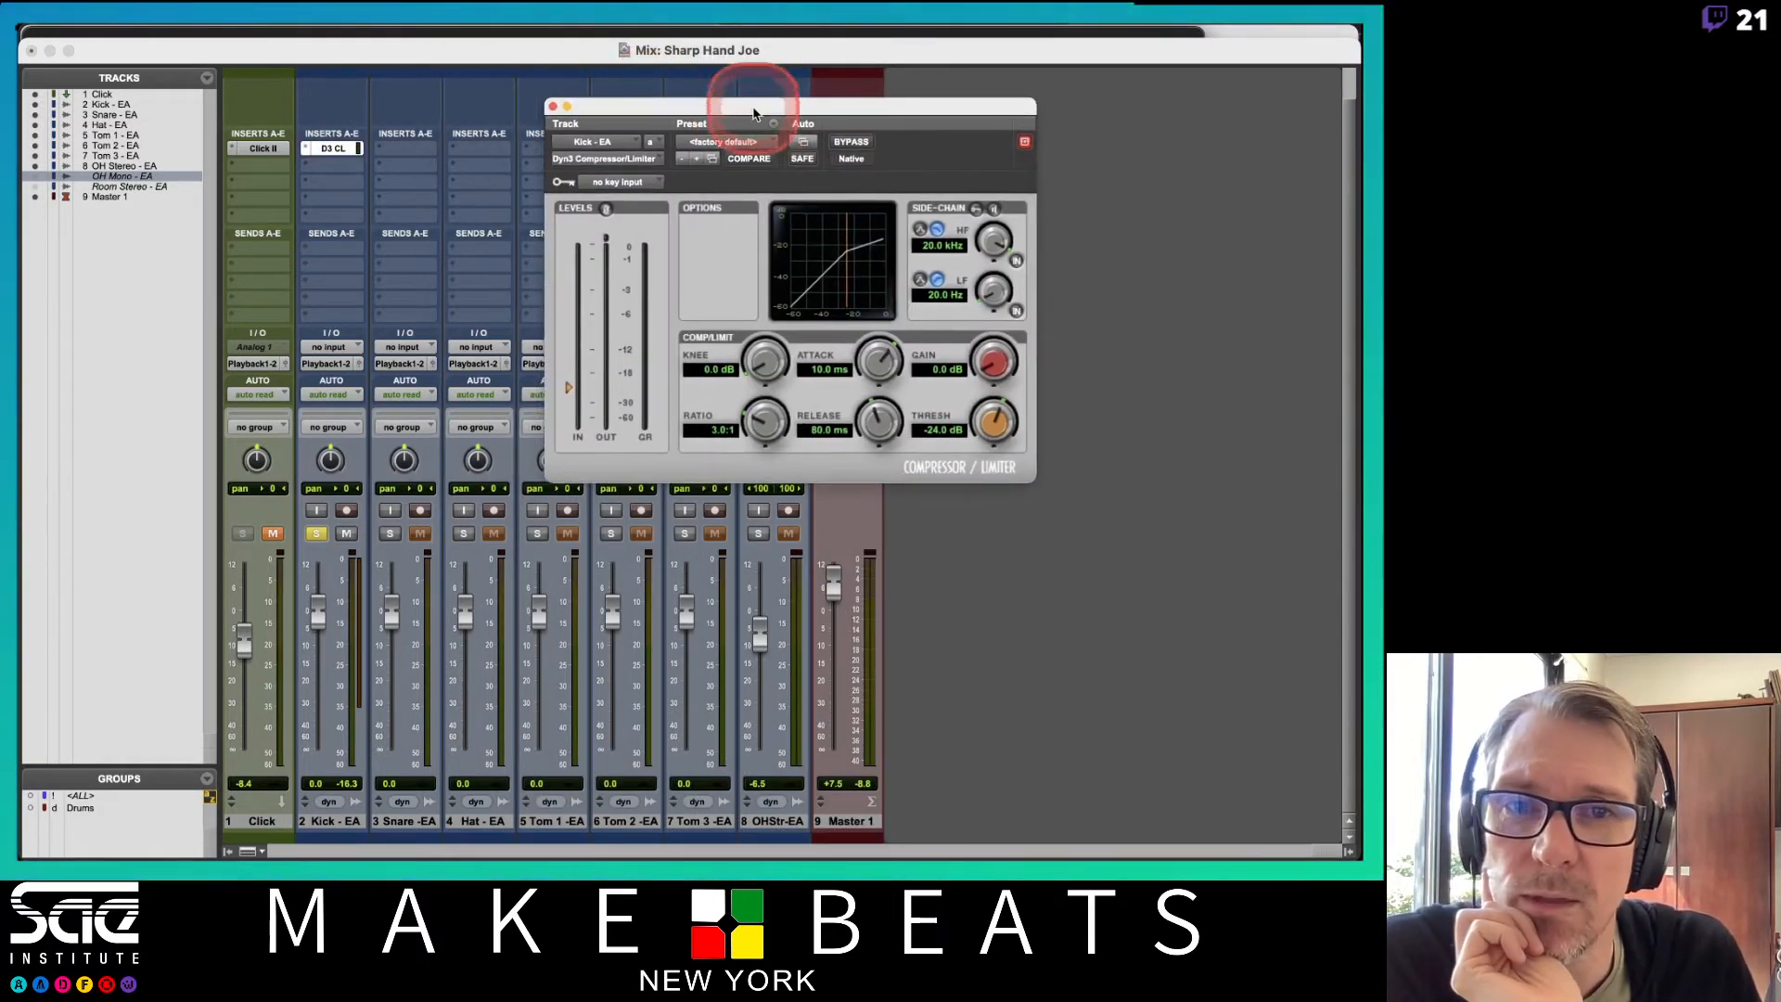
During playback, load the compressor's Kick Thump preset, lower its threshold, and close the plug-in window
key(space)
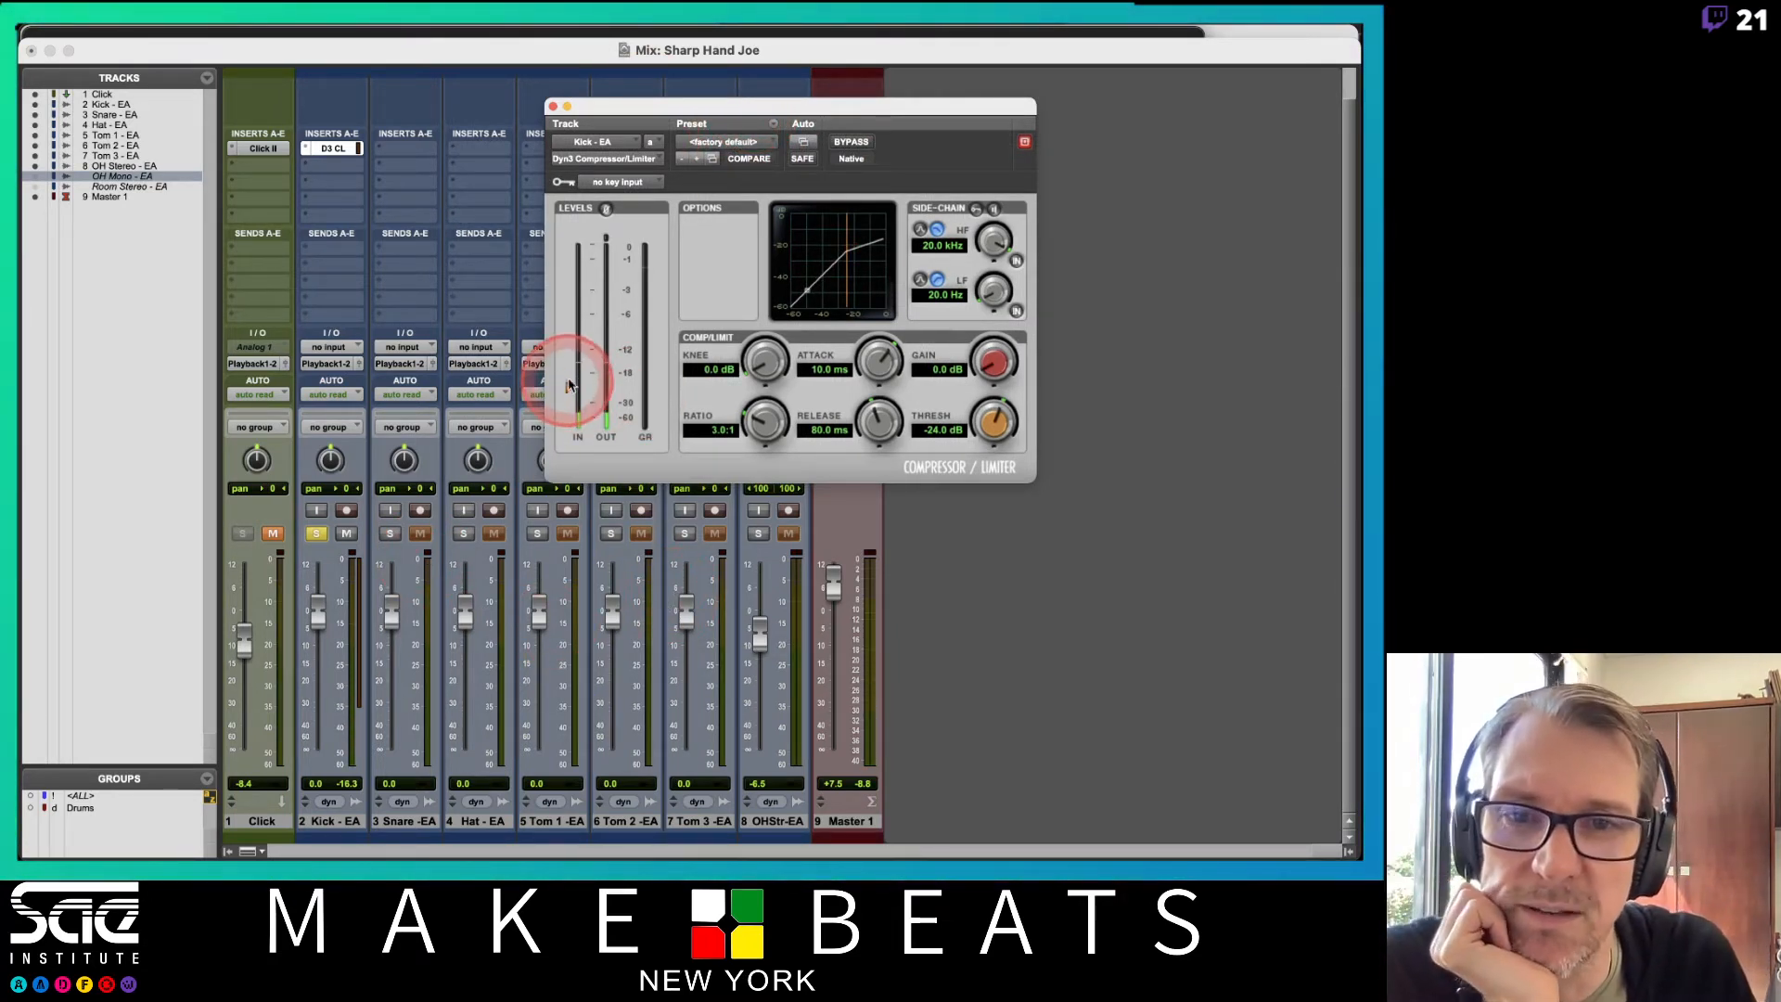
click(770, 142)
scroll(771, 93, up, 5)
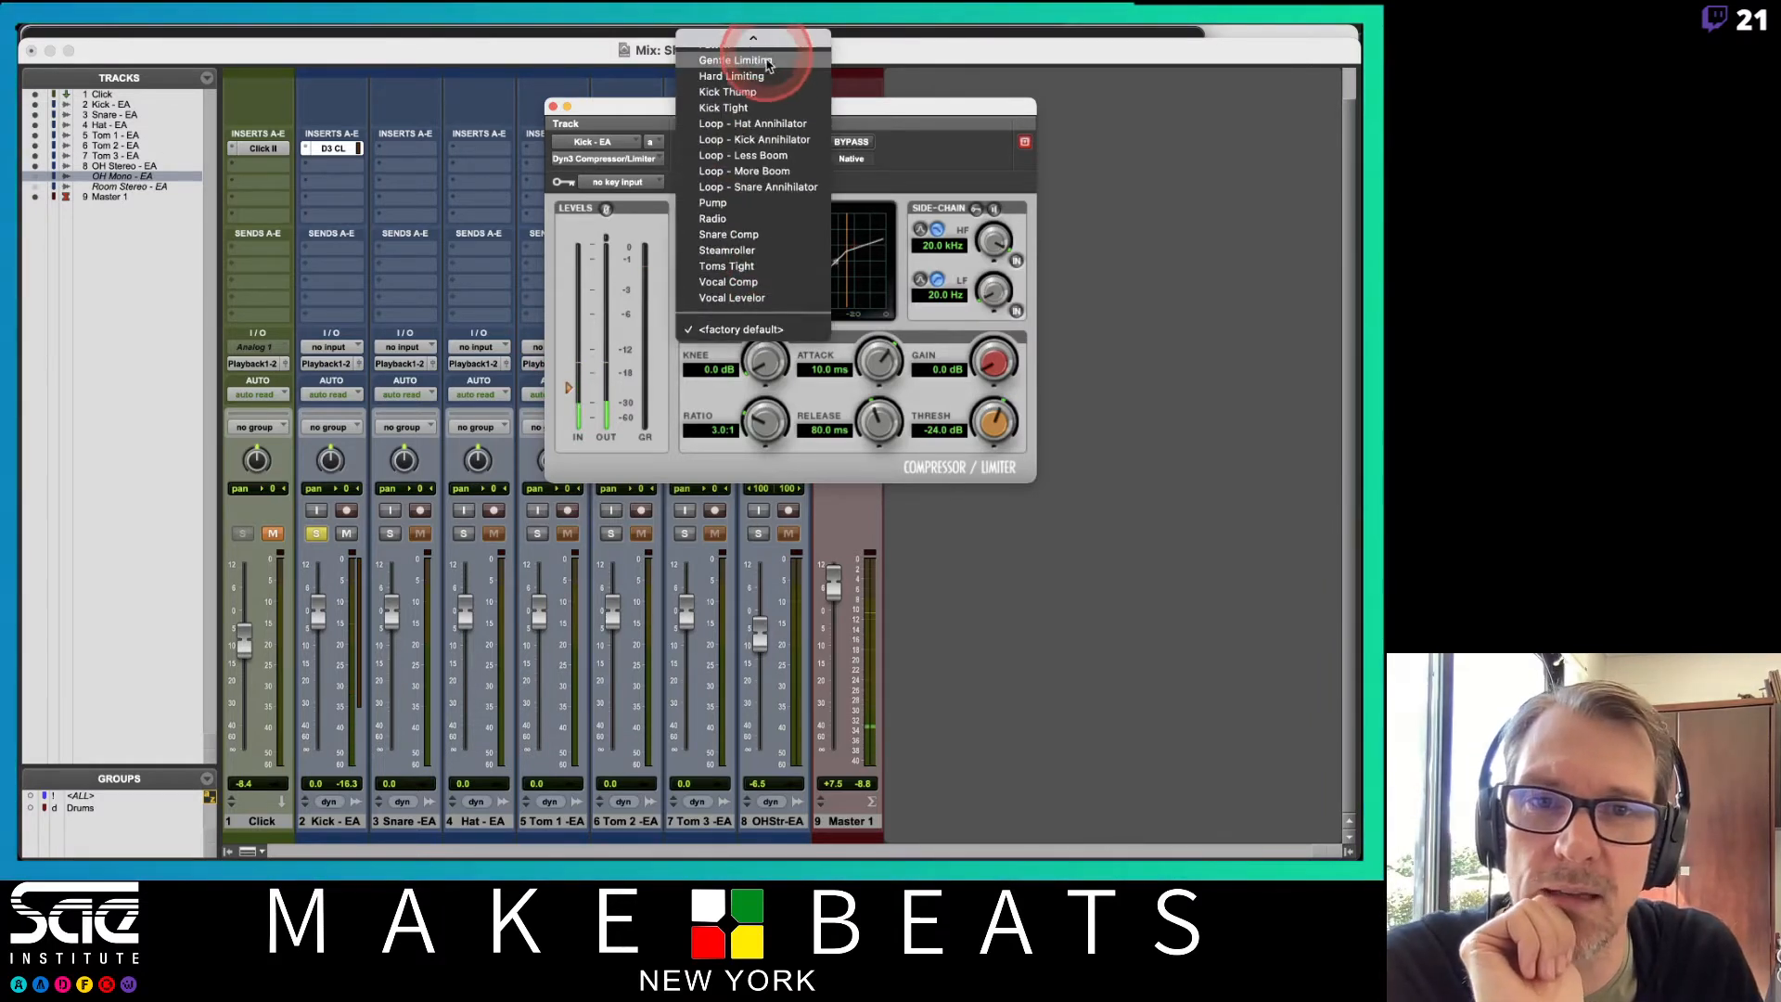
scroll(770, 103, up, 7)
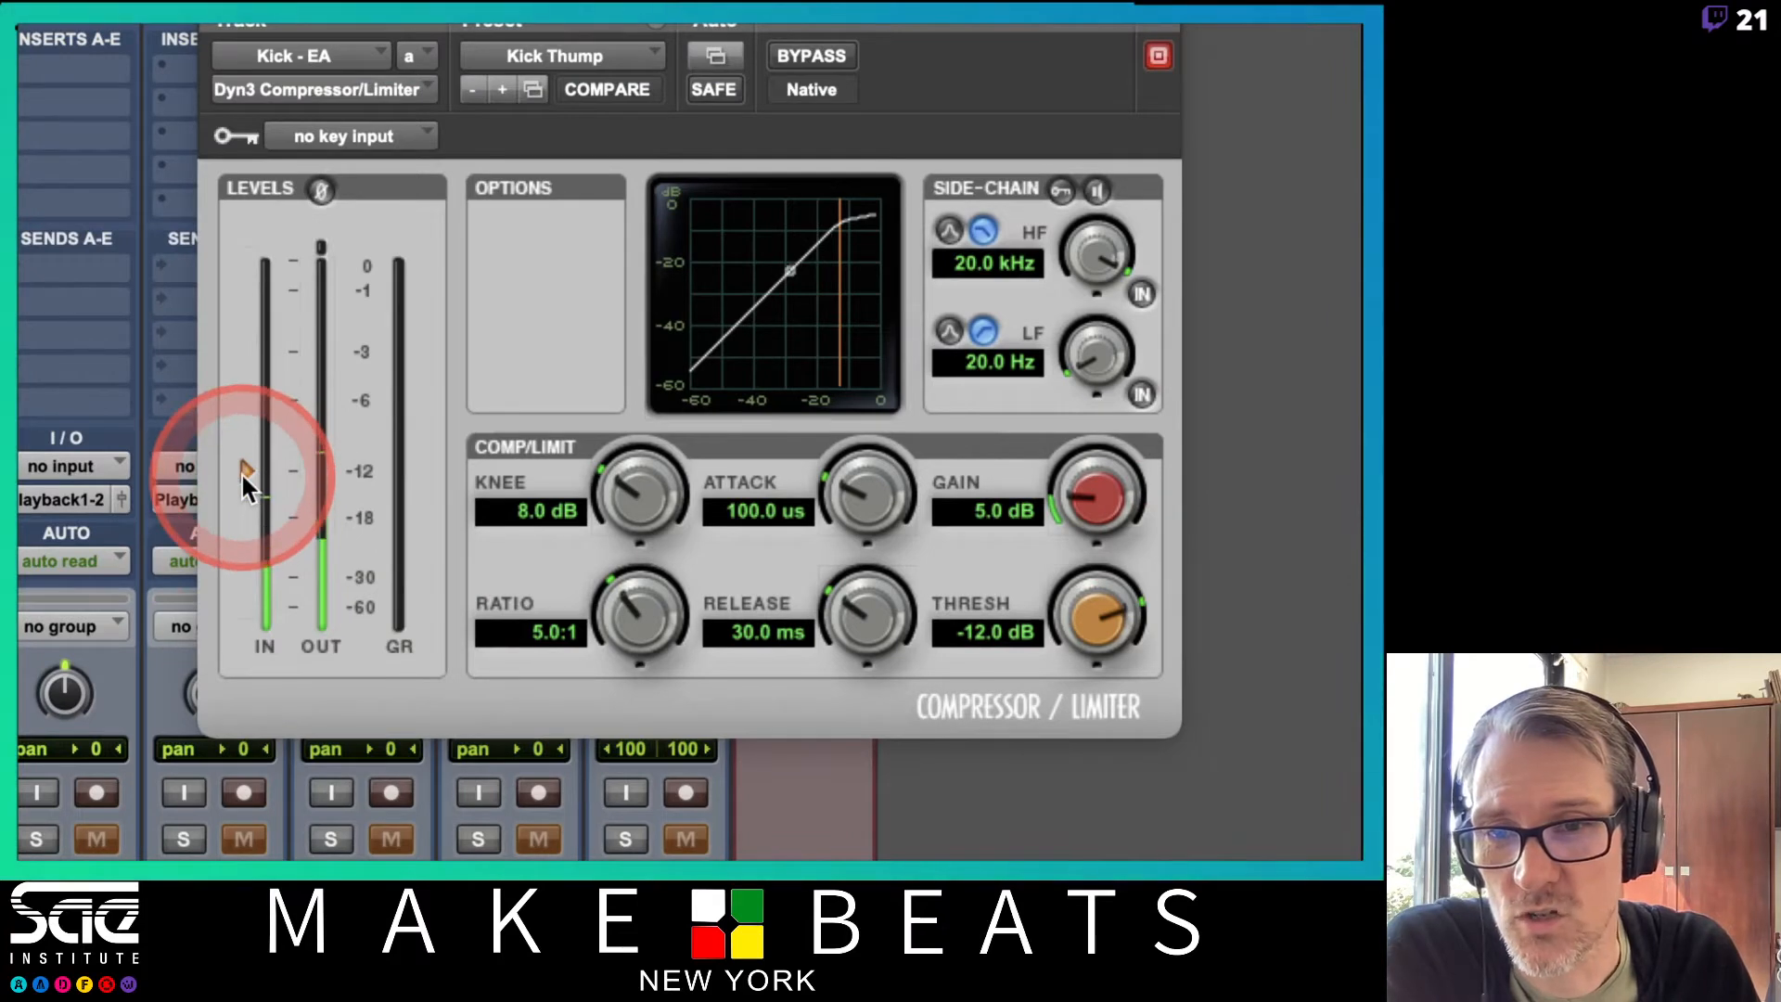
drag(241, 472, 244, 548)
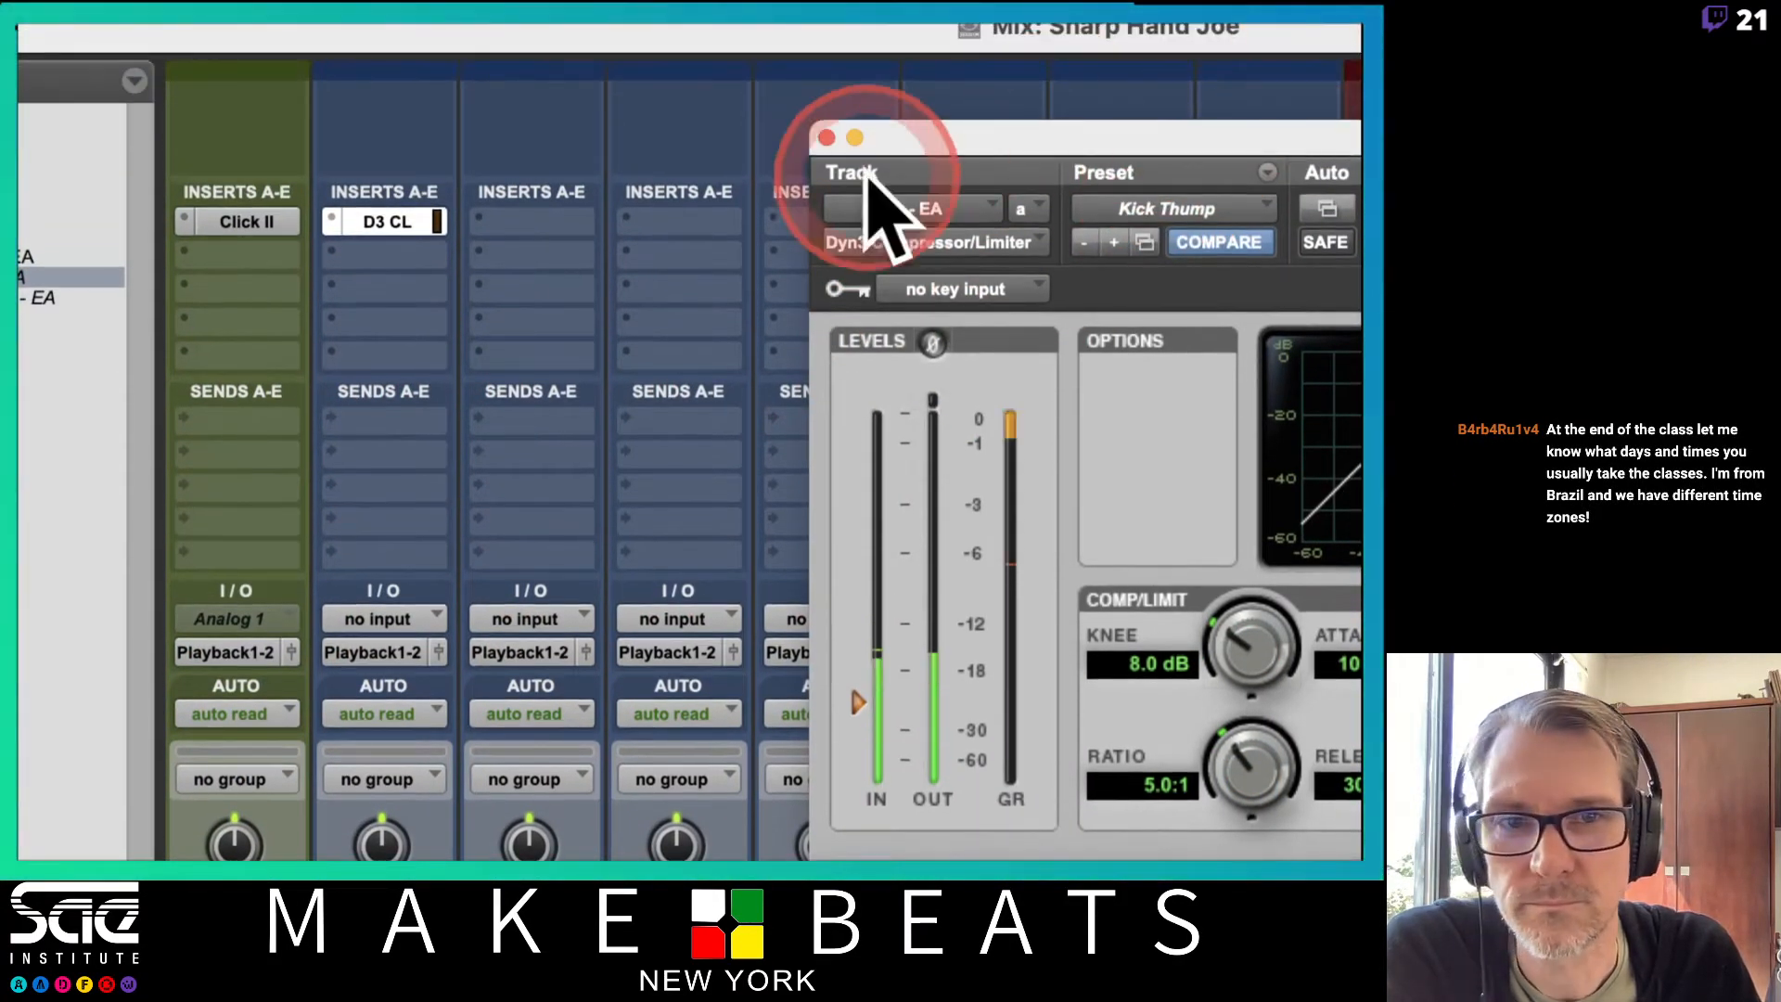
click(826, 137)
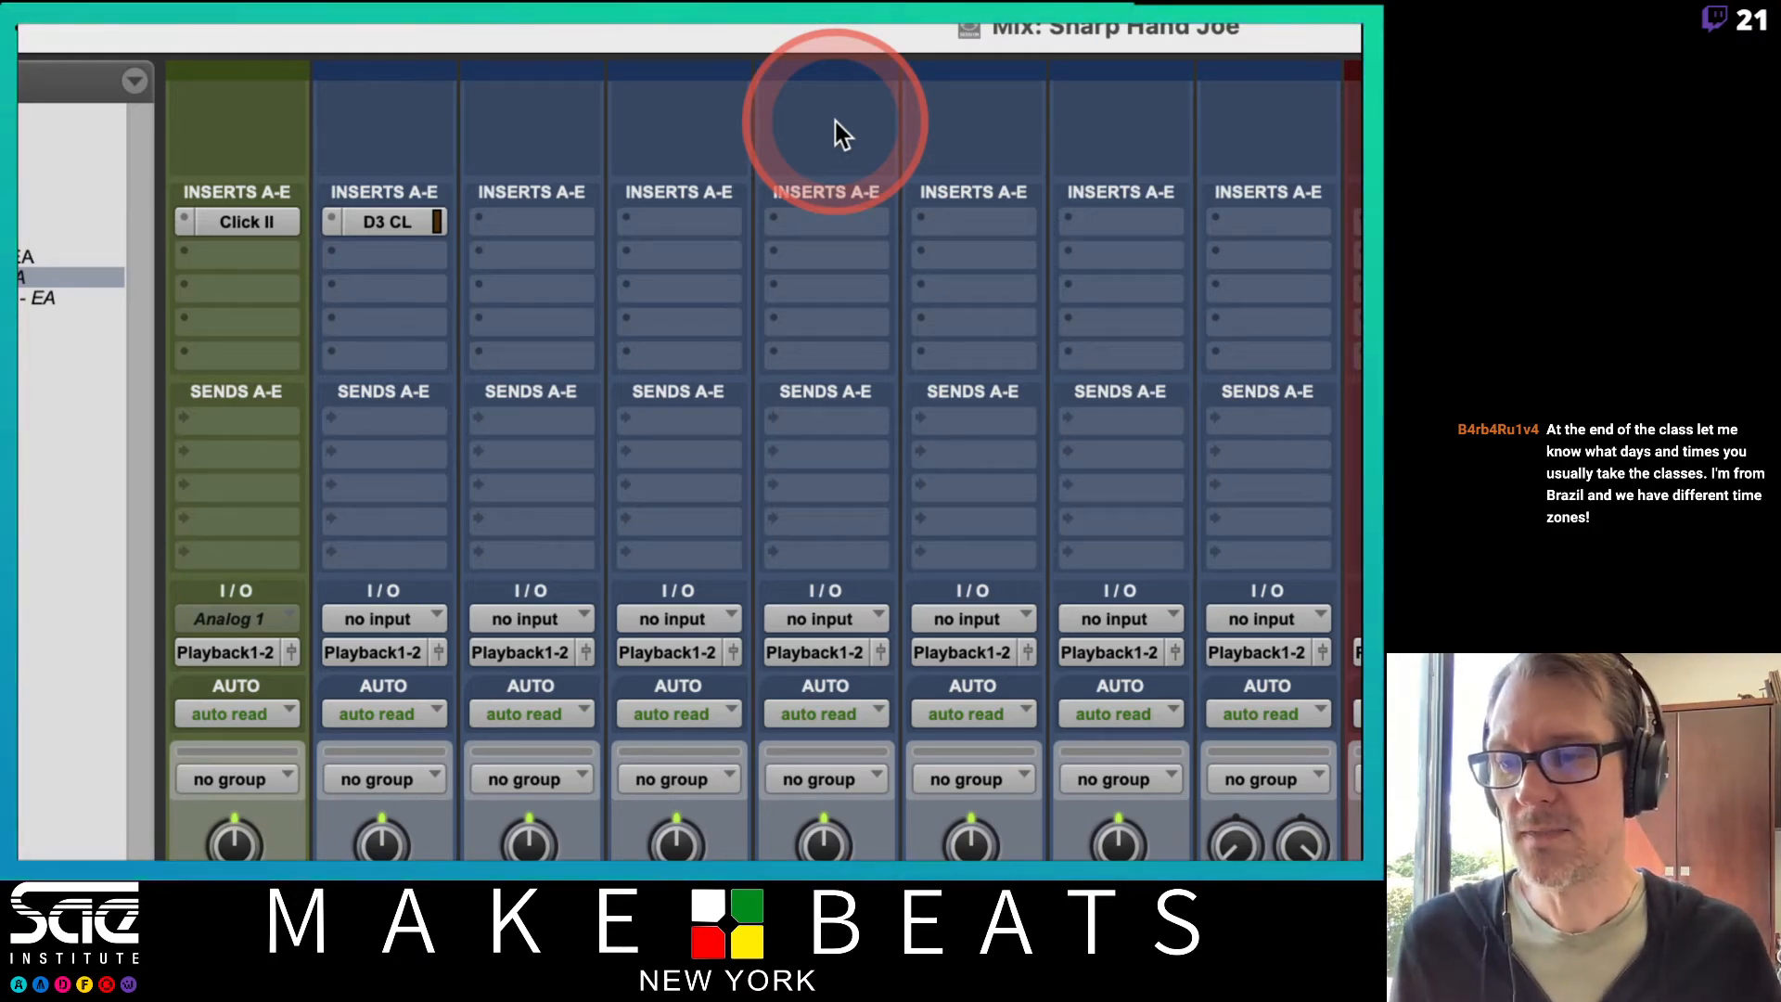
Insert the EQ3 7-Band (mono) in the Kick track's second insert slot and reposition its window
click(360, 257)
mouse_move(601, 256)
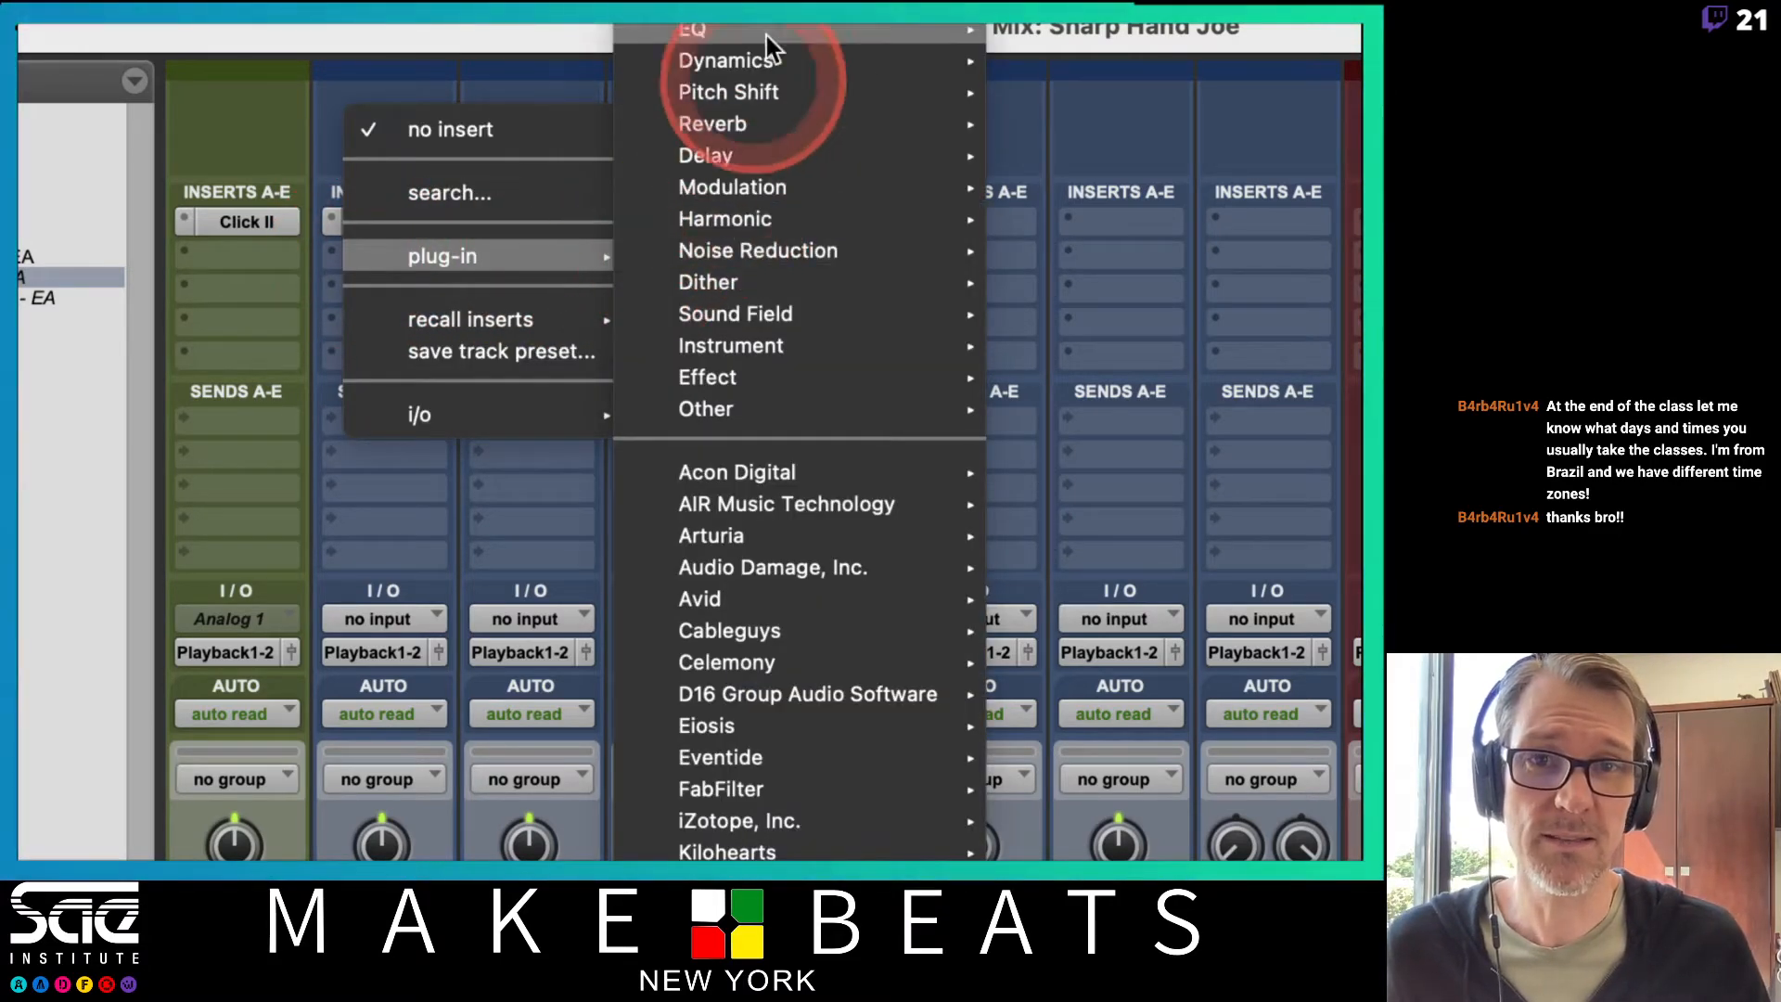
mouse_move(766, 33)
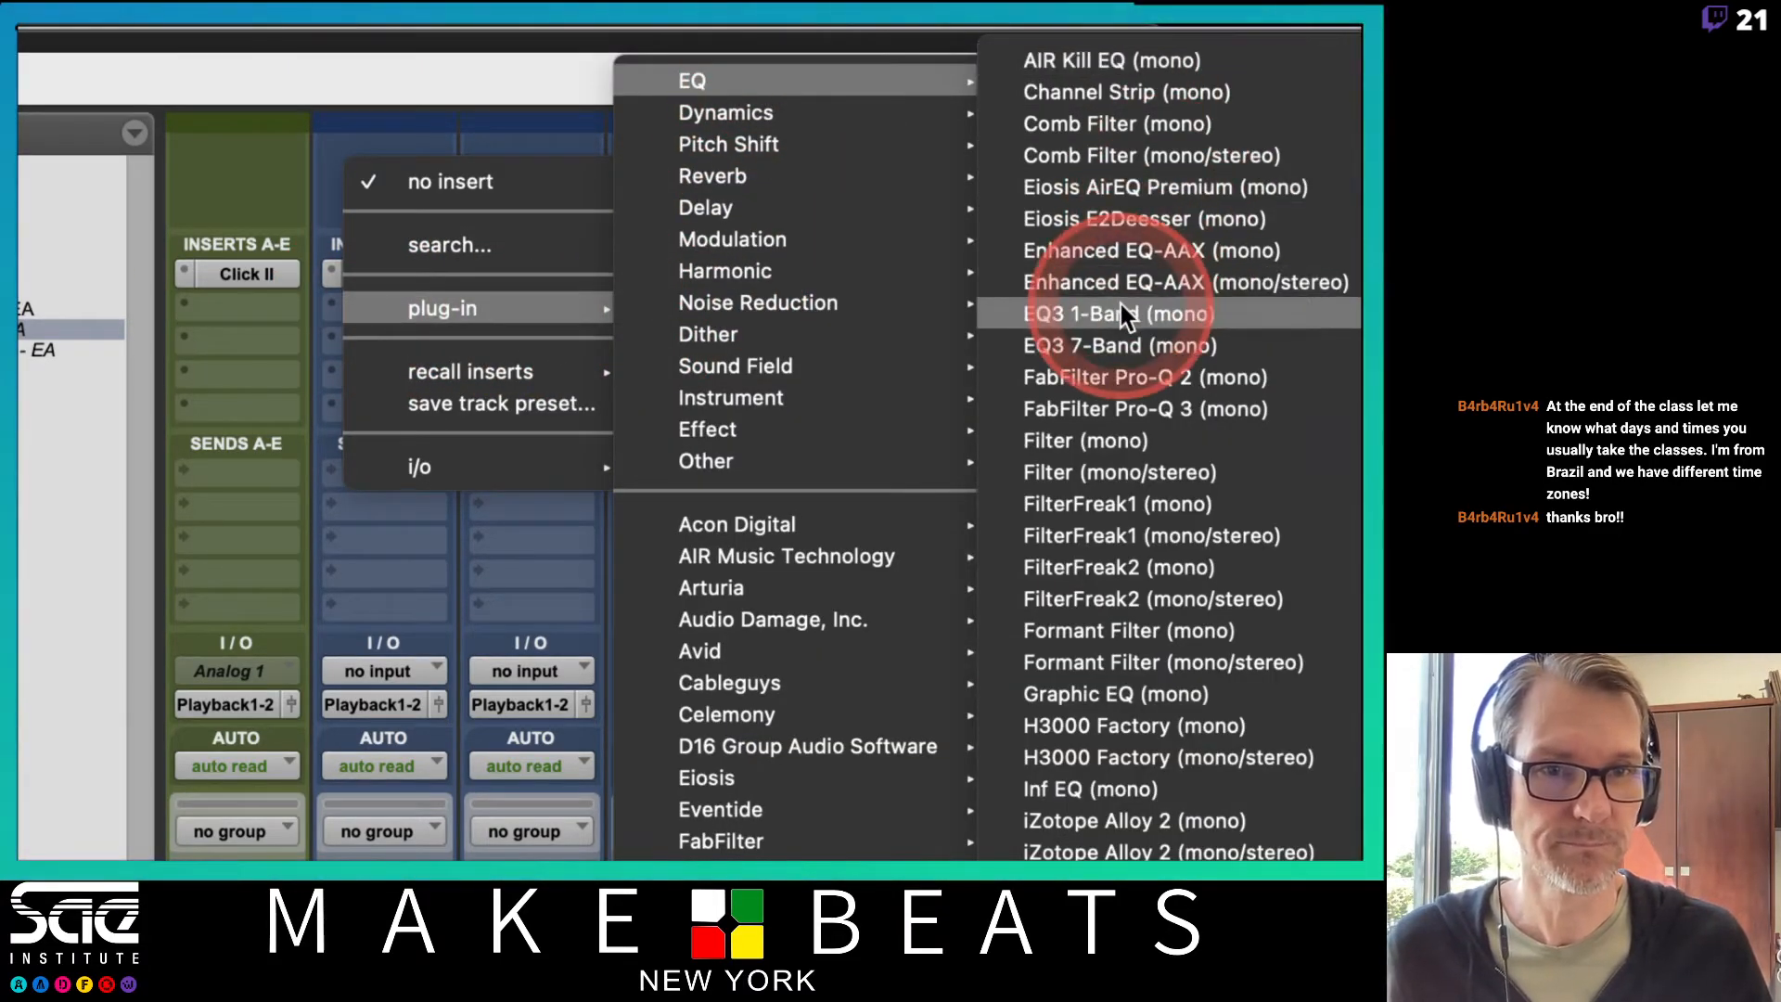
click(1115, 343)
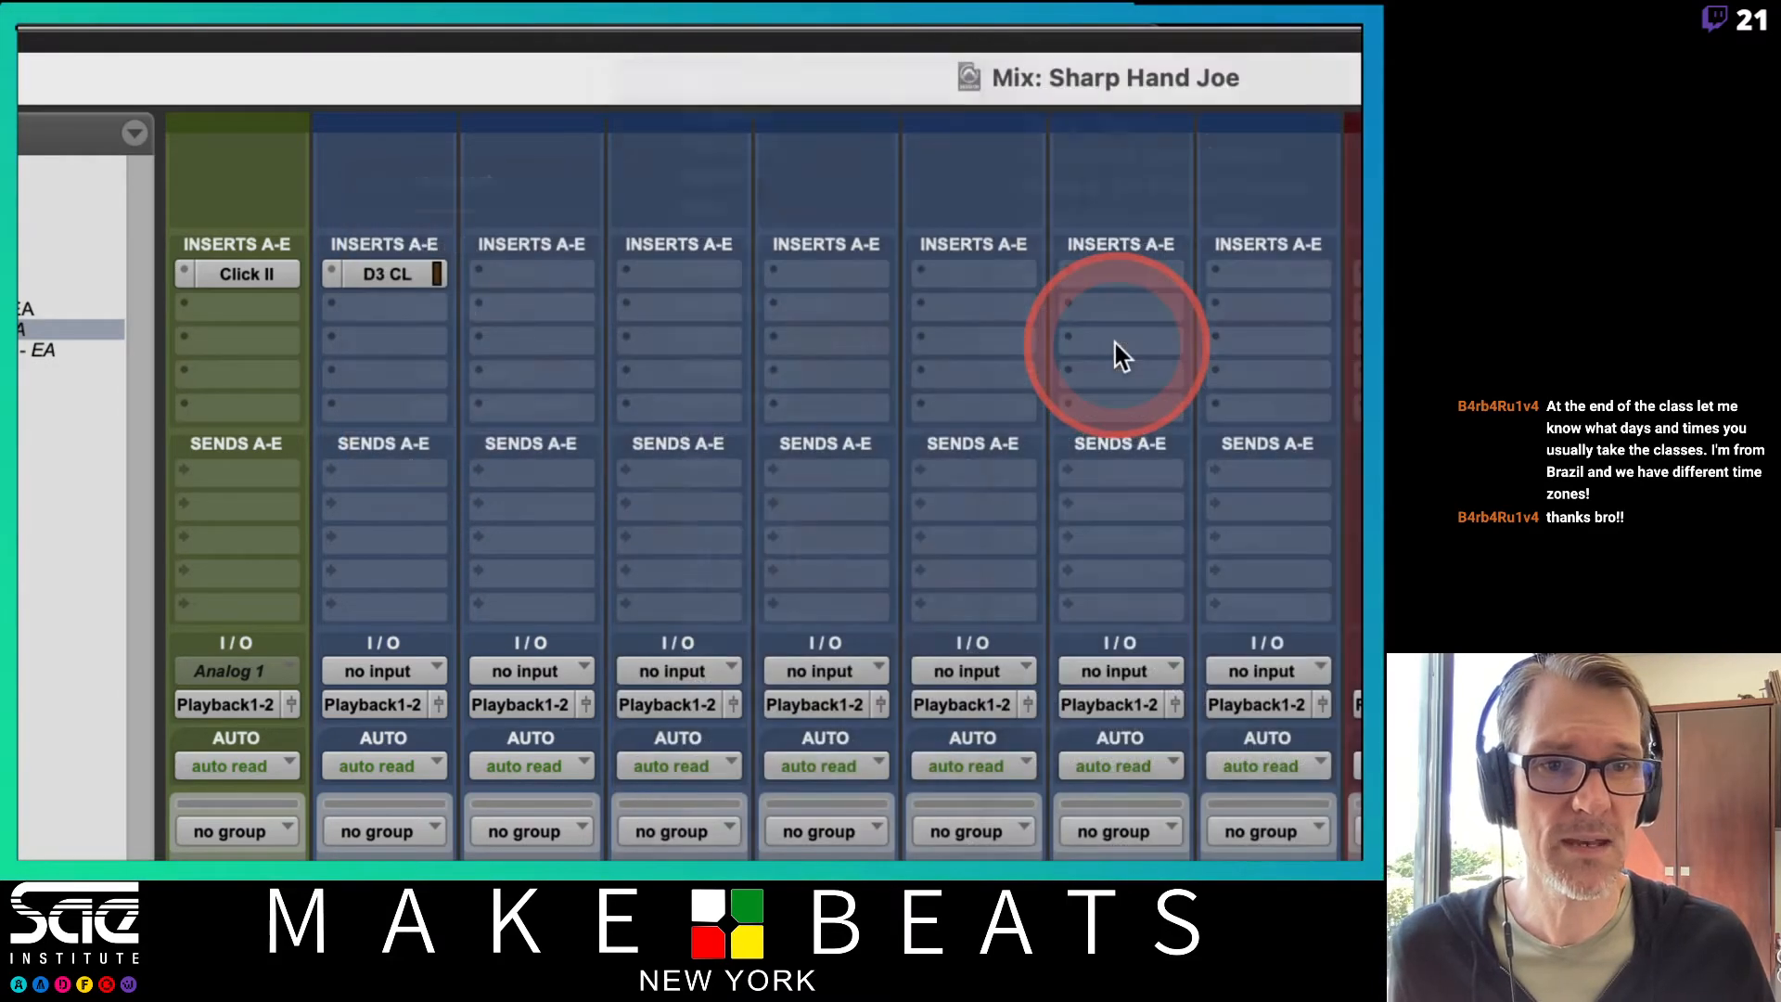
drag(1015, 208, 533, 228)
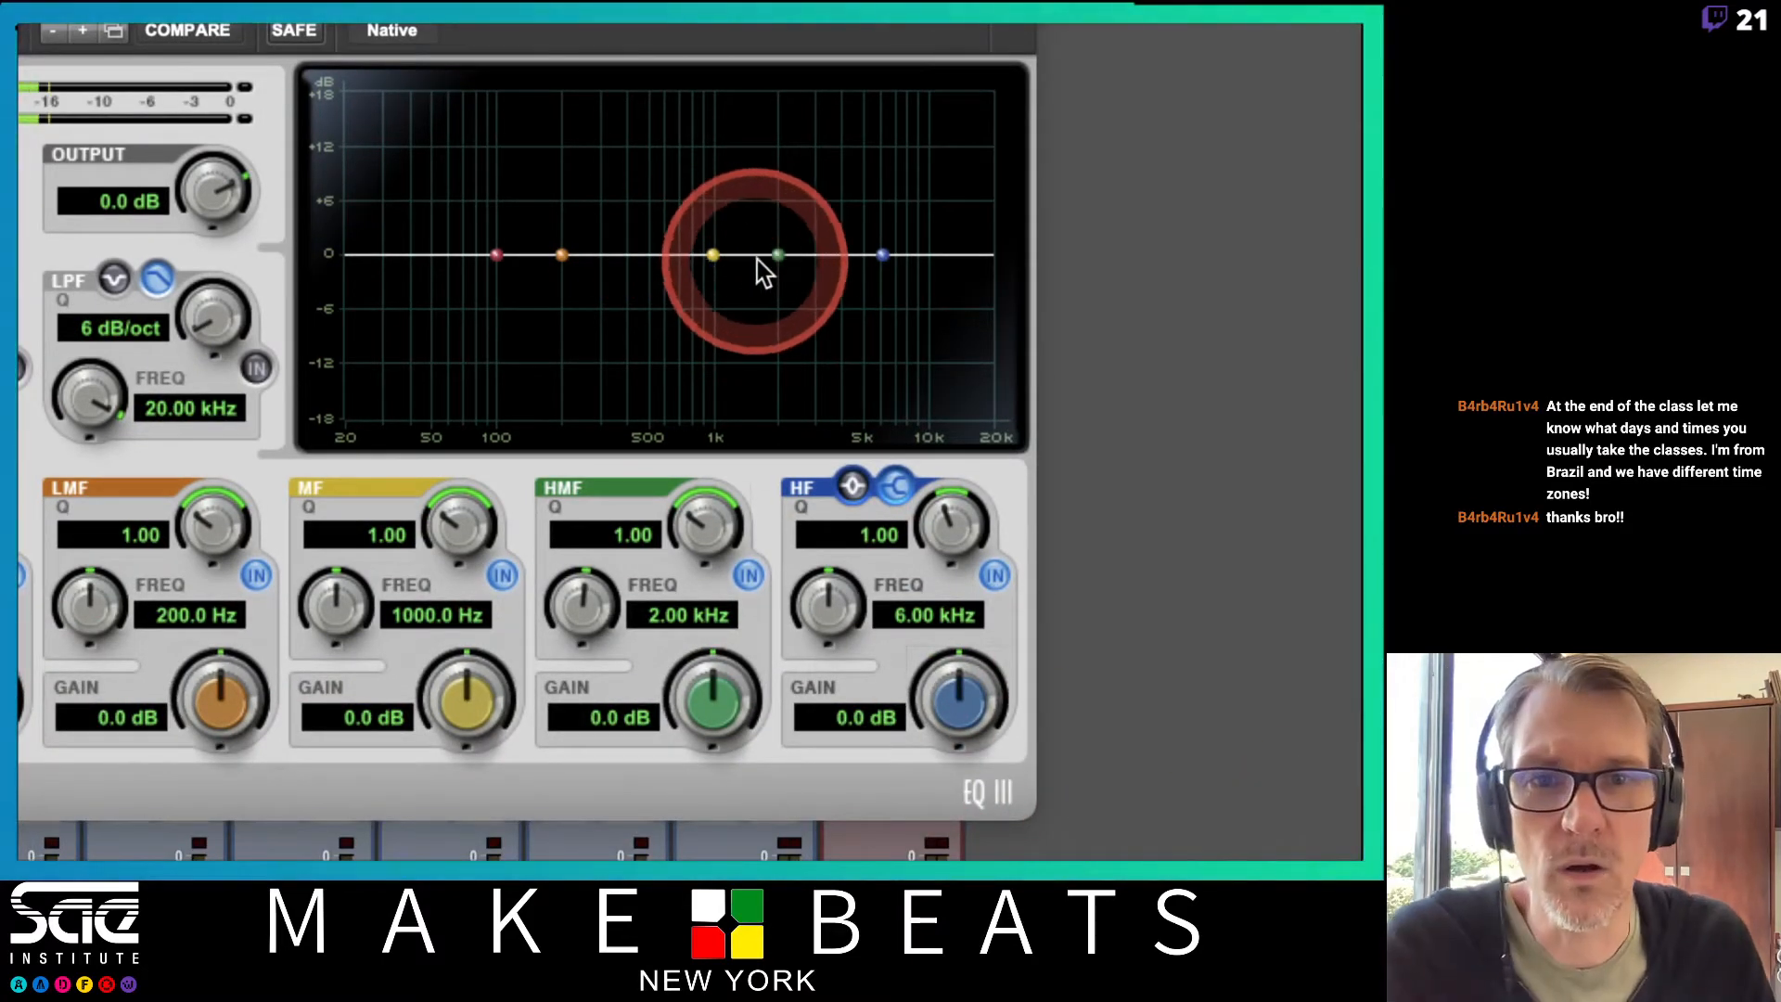
Boost the EQ's LF band 2.2 dB at 97.9 Hz, cut HMF by 3.0 dB at 2.00 kHz with Q 2.79, and close the window
drag(776, 257, 783, 298)
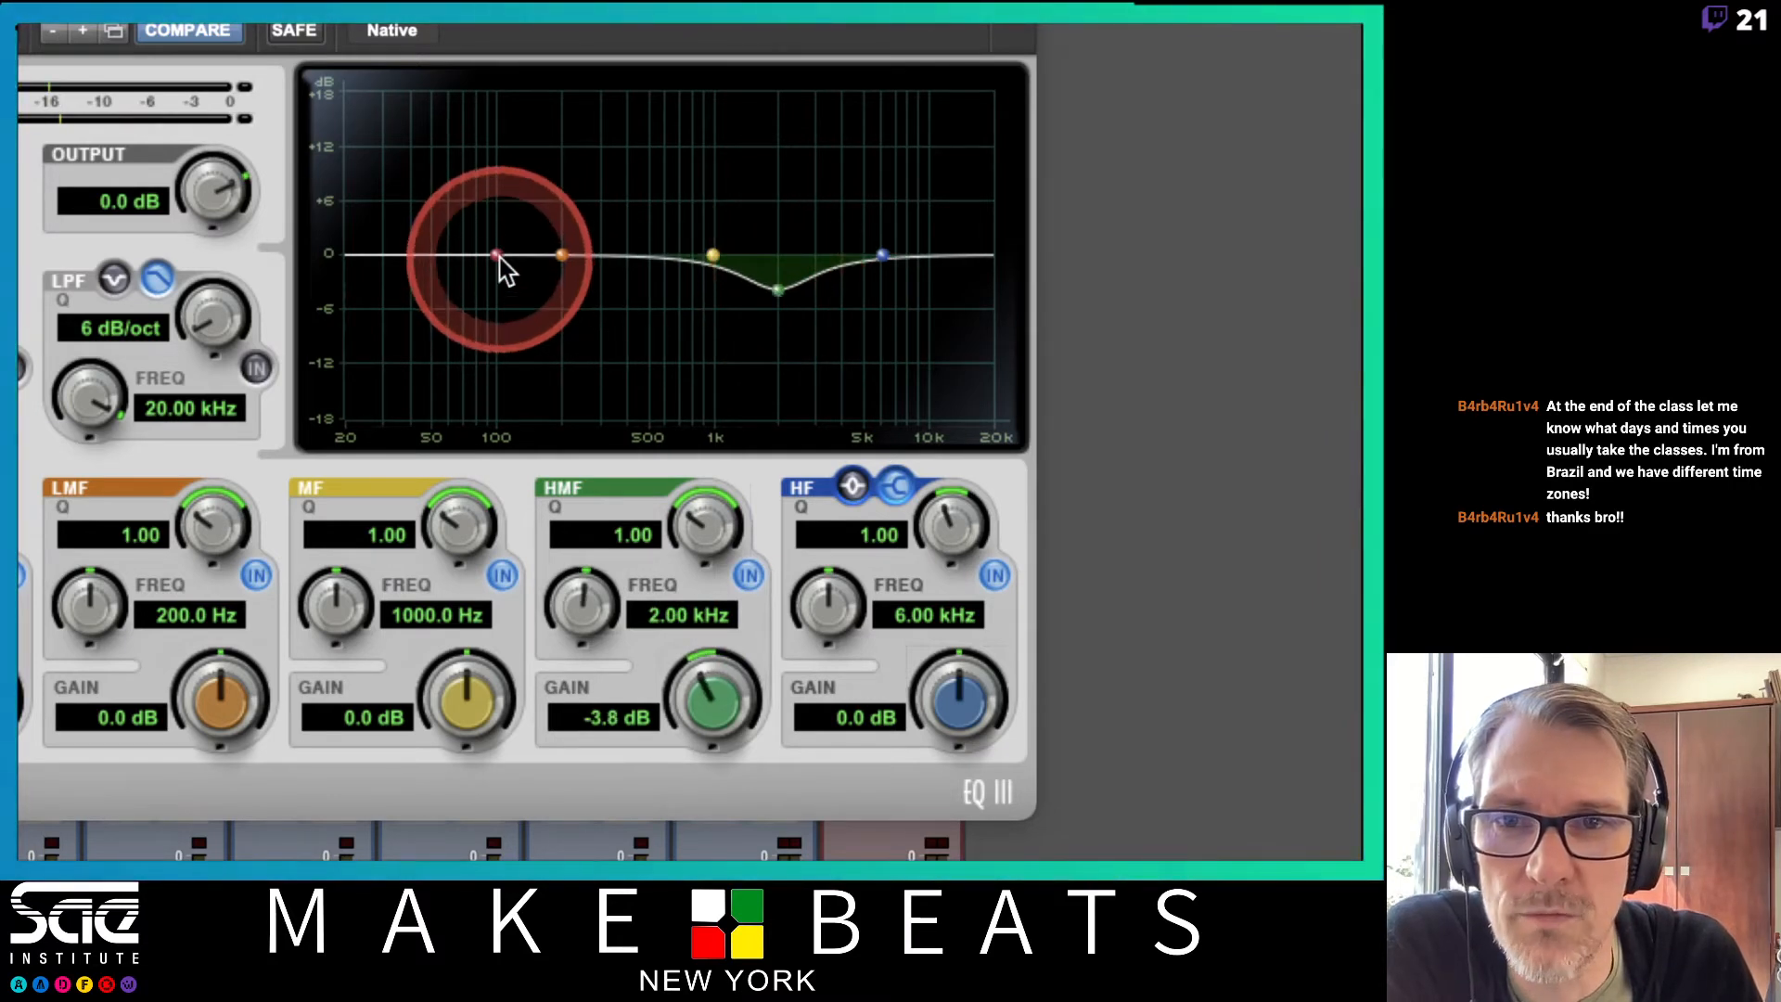
mouse_move(497, 254)
mouse_down()
mouse_move(485, 176)
mouse_move(494, 237)
mouse_up()
drag(774, 285, 777, 281)
click(585, 603)
mouse_move(683, 531)
mouse_down()
mouse_move(705, 450)
mouse_move(685, 522)
mouse_up()
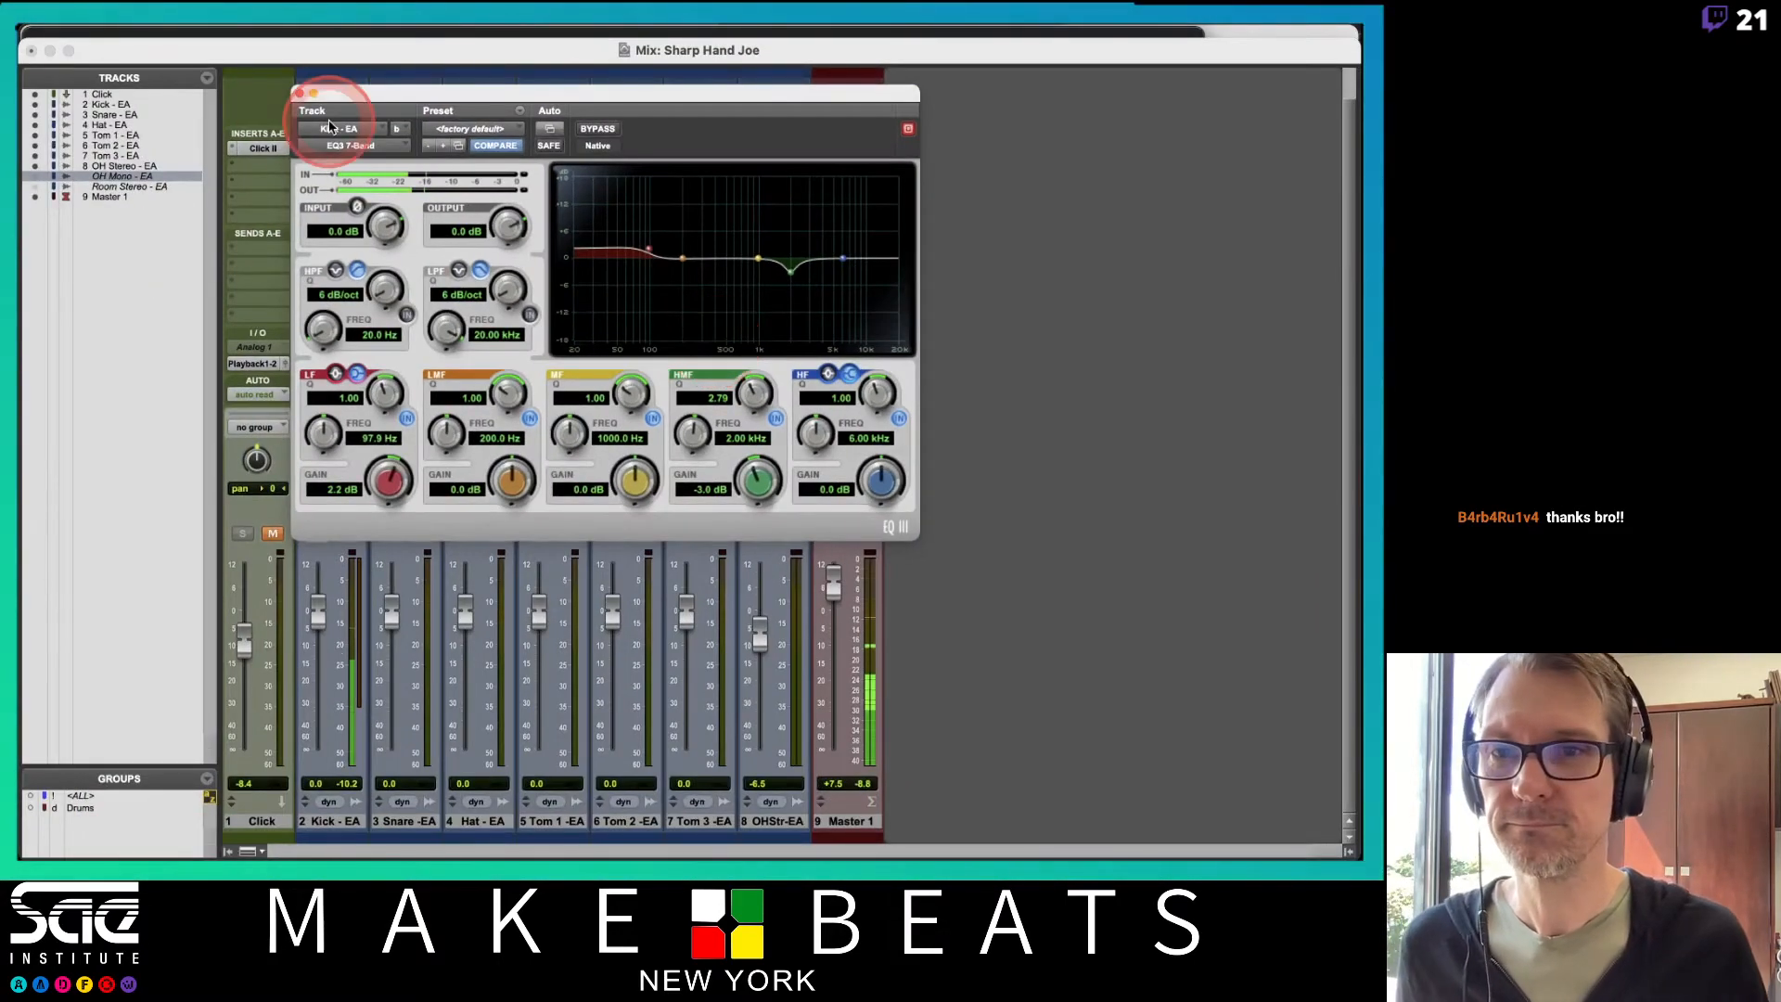
click(299, 93)
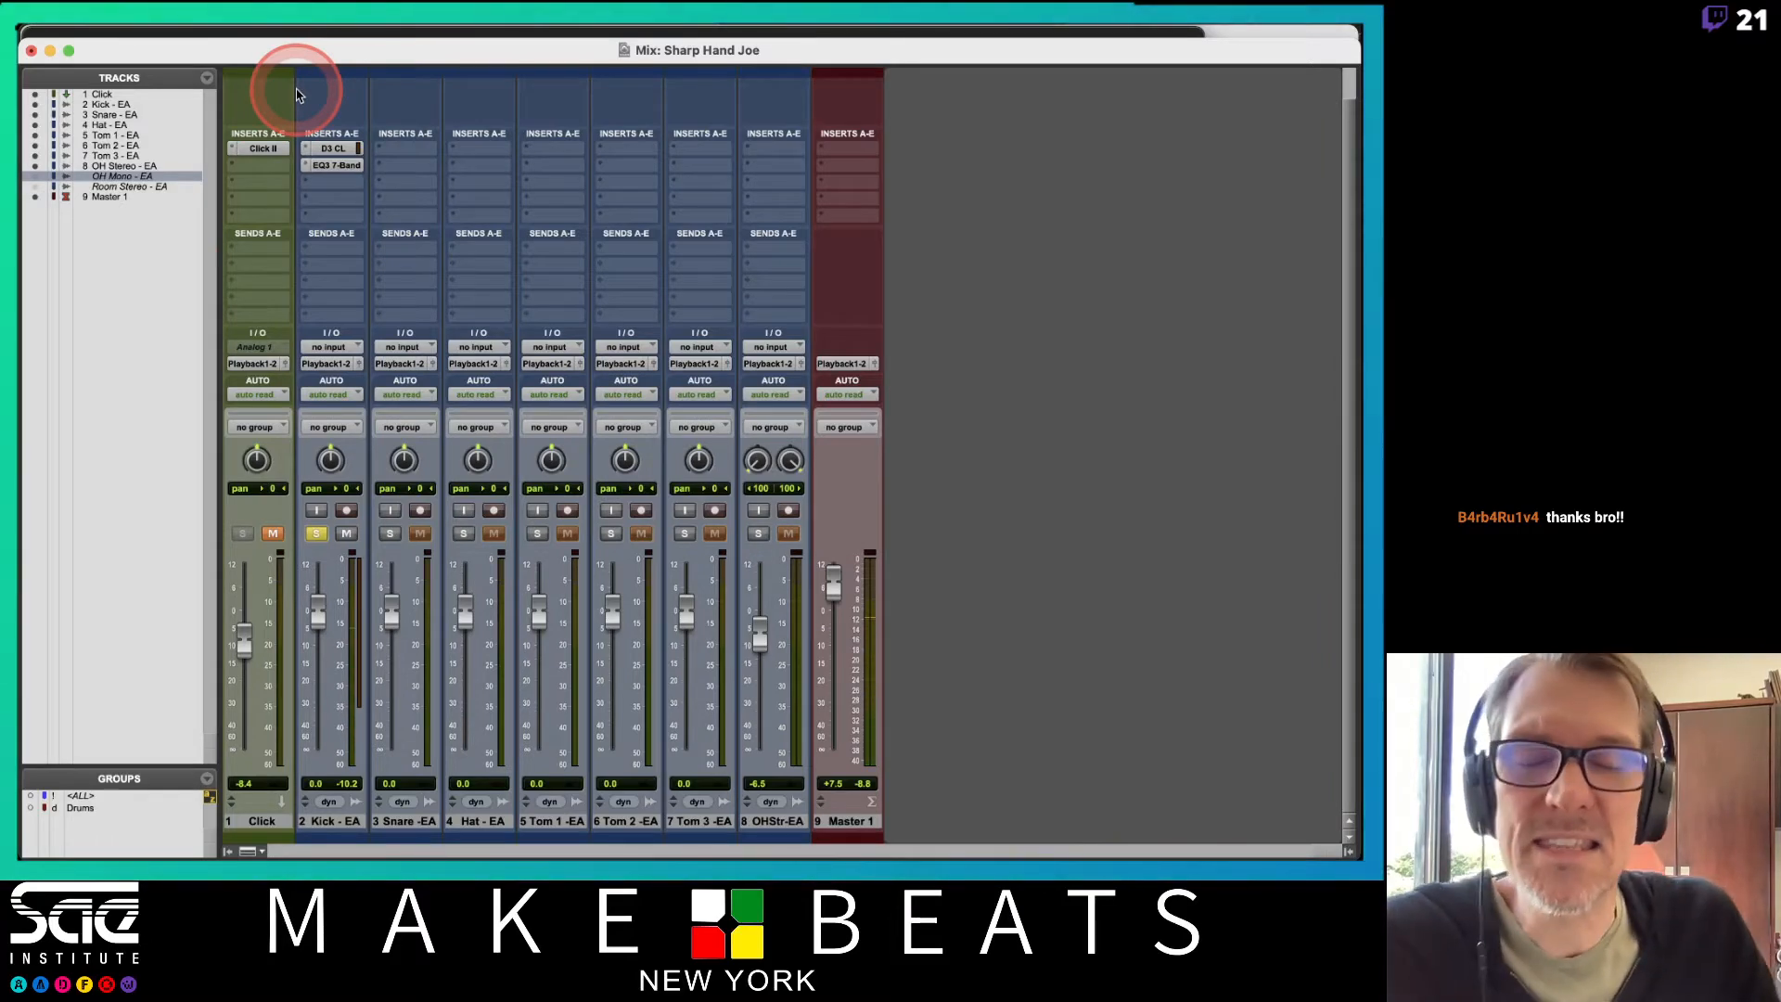
click(327, 178)
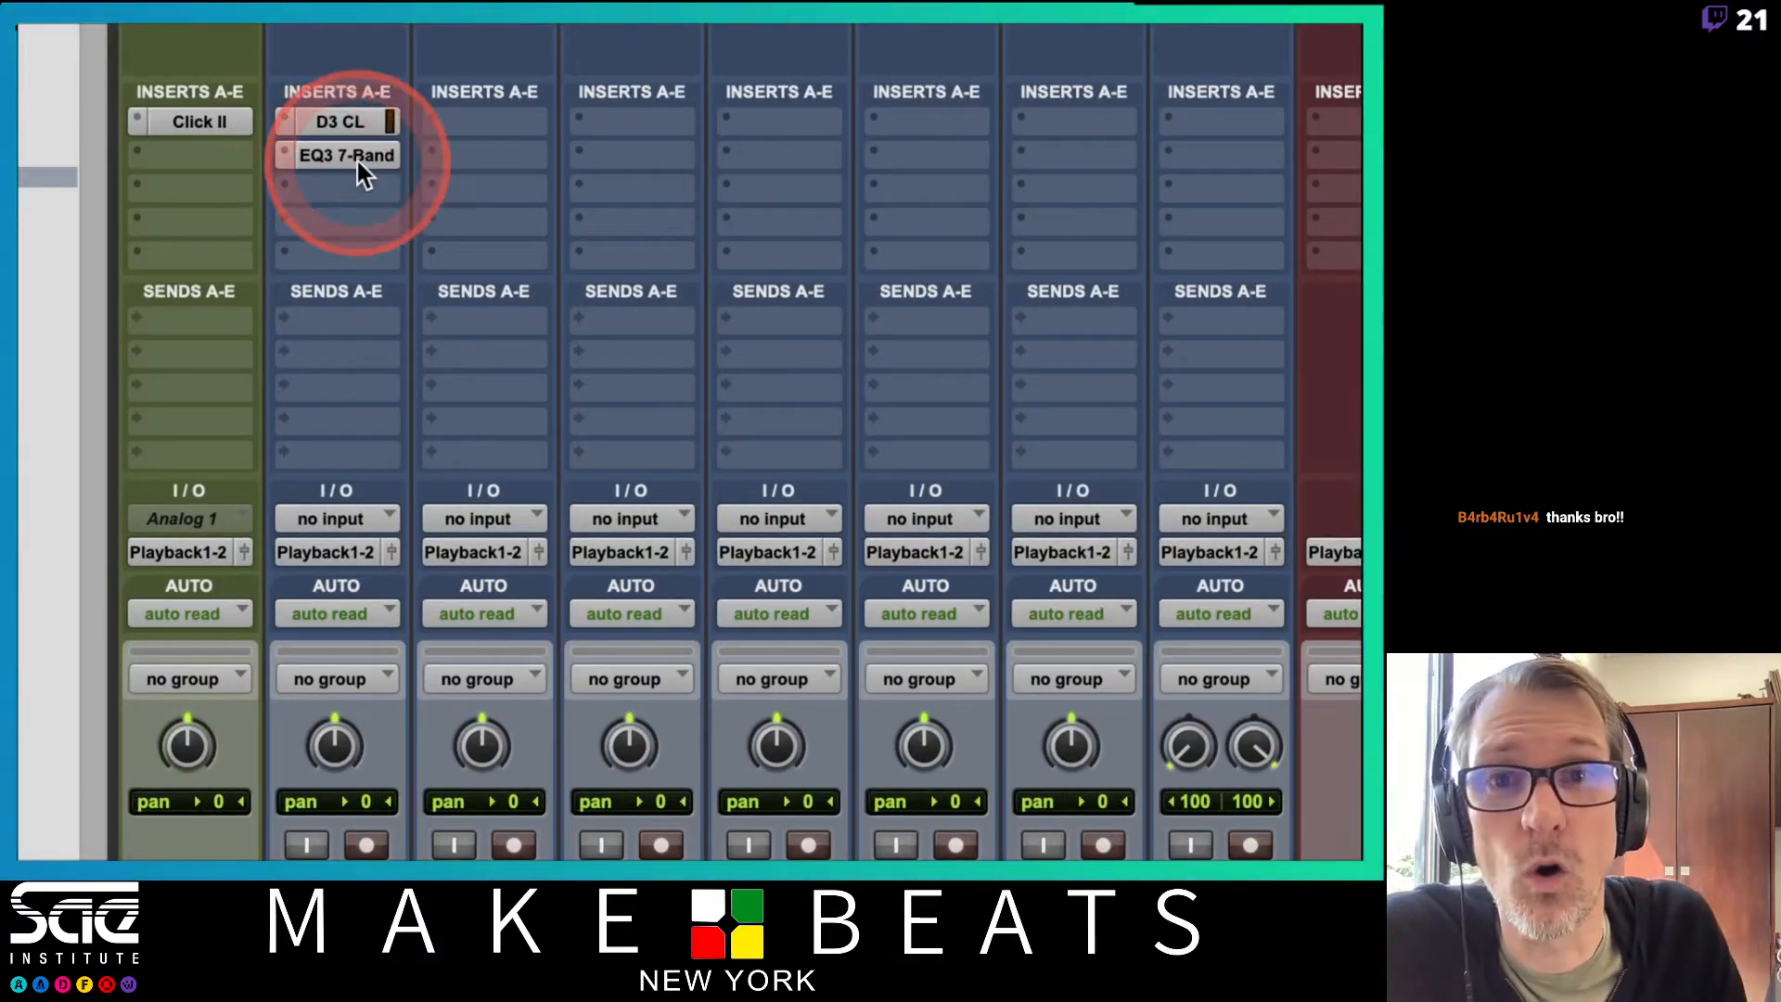
click(347, 120)
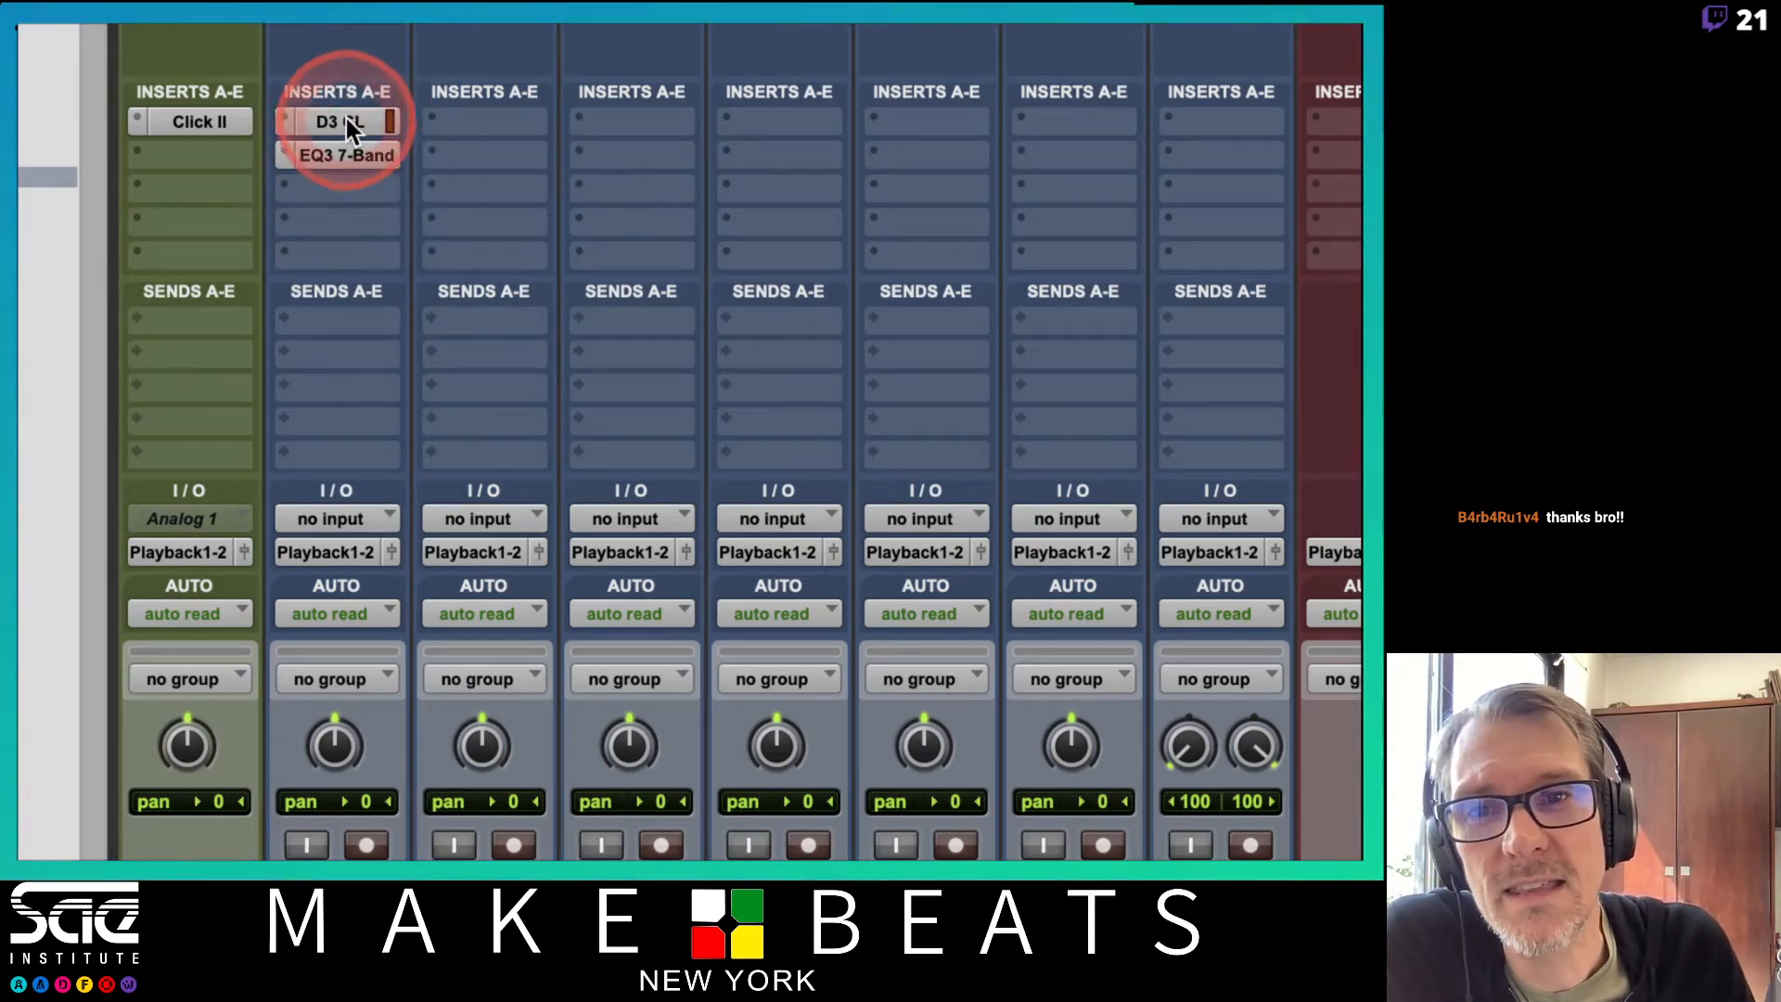
Move the Kick track's compressor onto the EQ in the second insert slot, replacing it, and insert the EQ3 7-Band (mono) in the third slot
drag(347, 119, 343, 156)
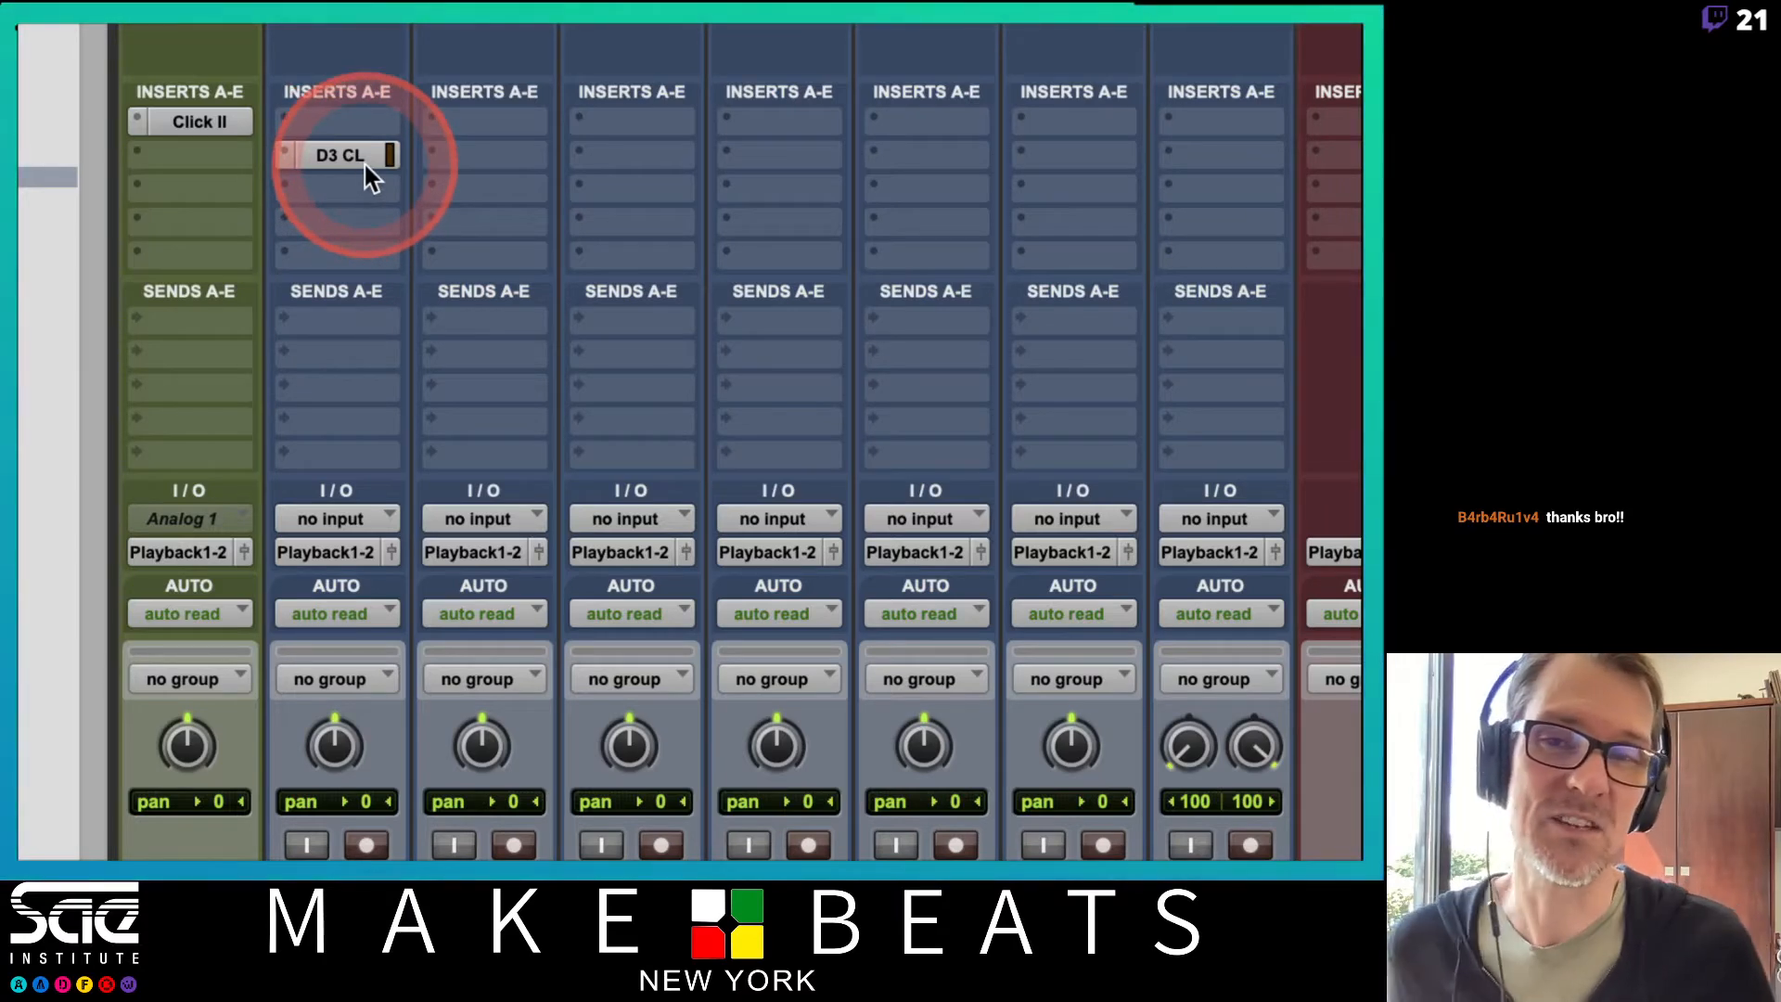
click(342, 118)
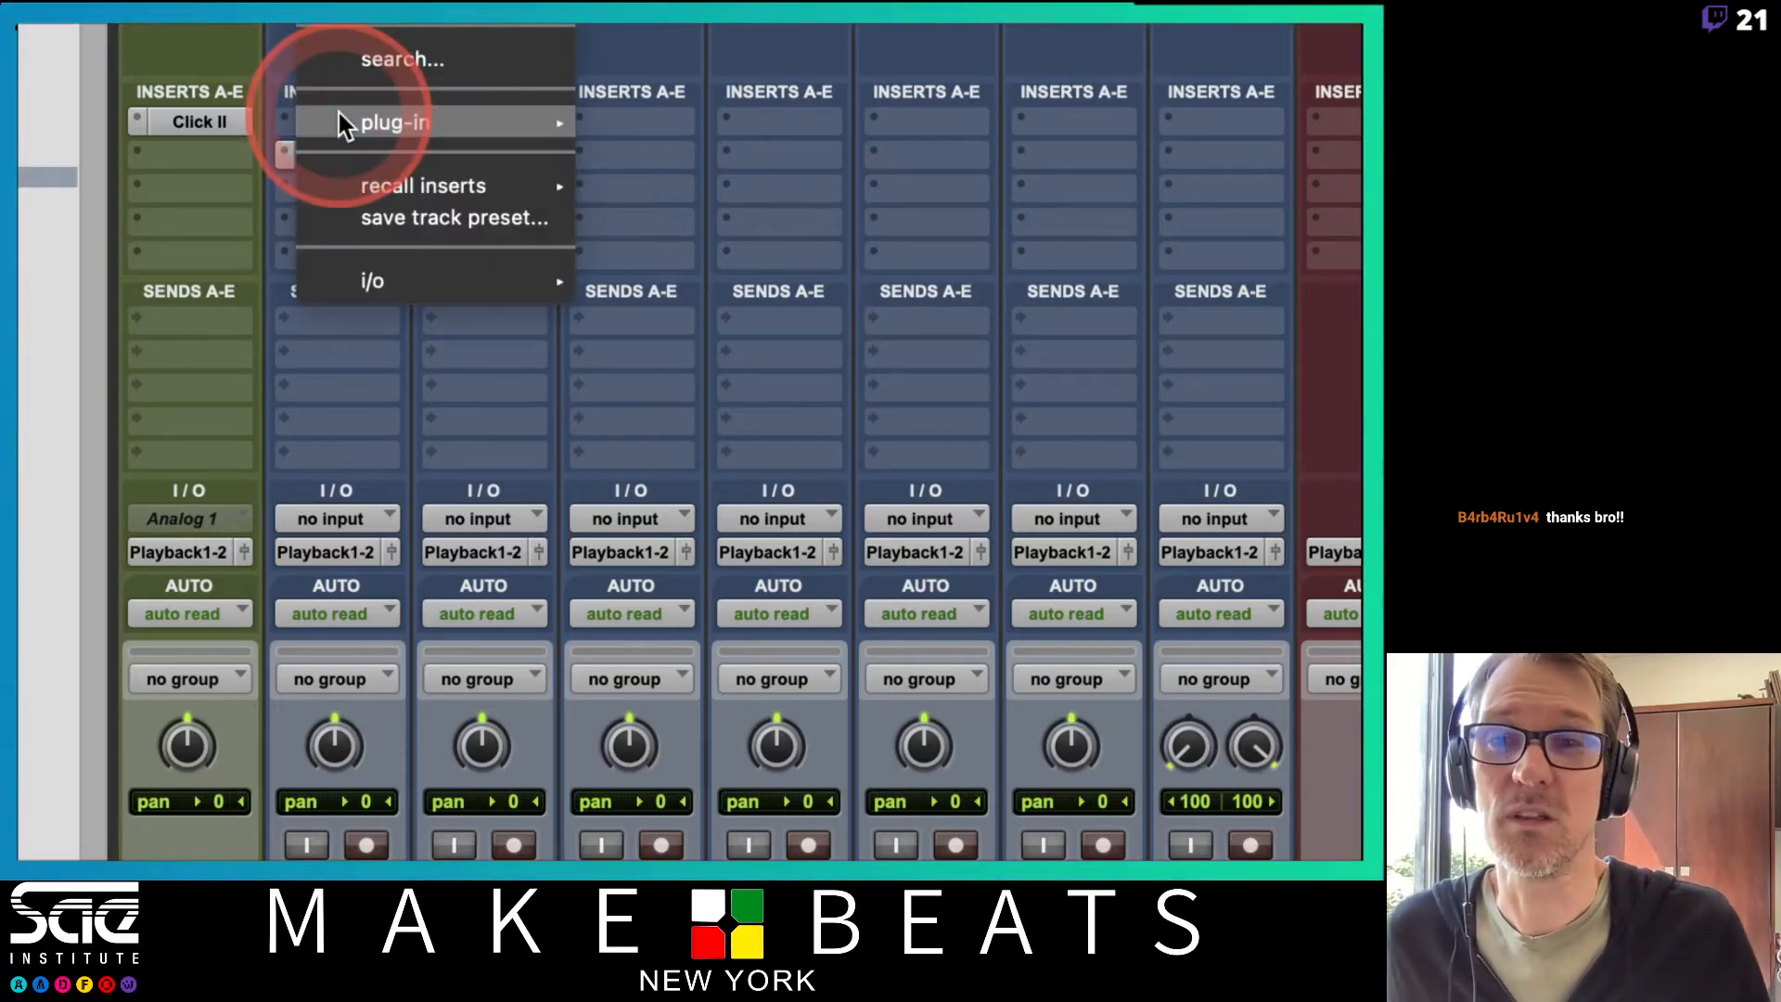
click(261, 190)
click(312, 183)
mouse_move(412, 191)
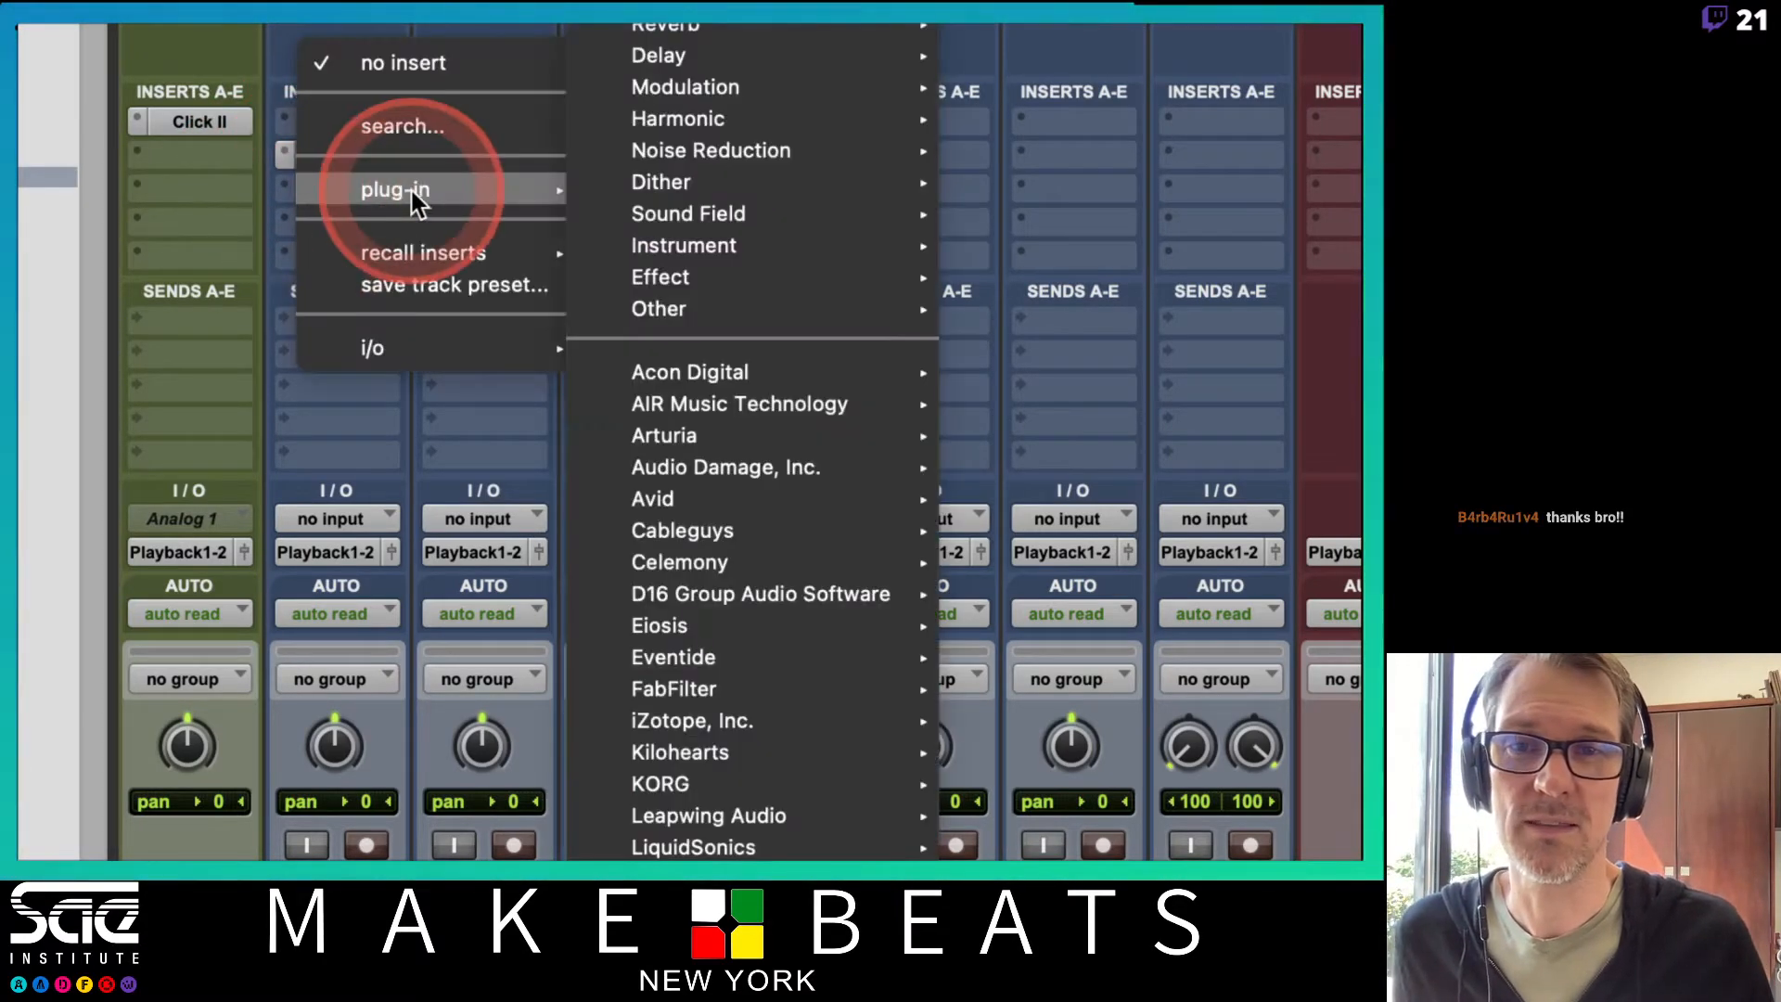
mouse_move(709, 73)
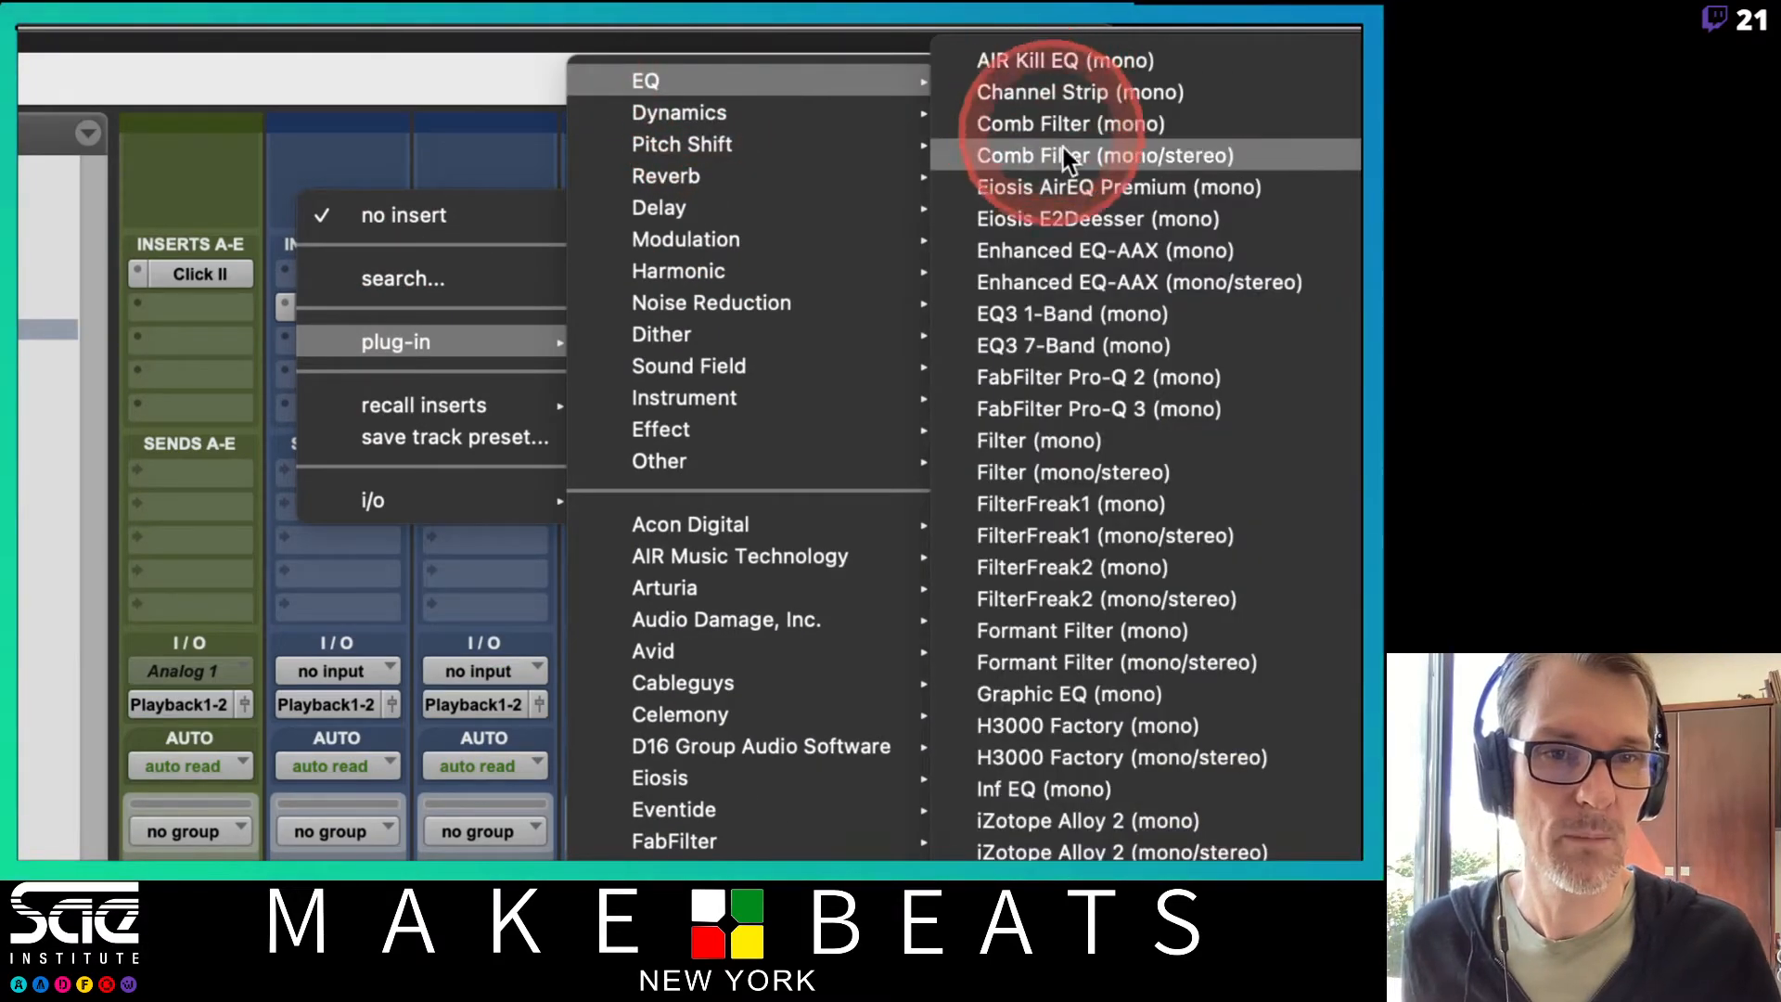
click(1069, 351)
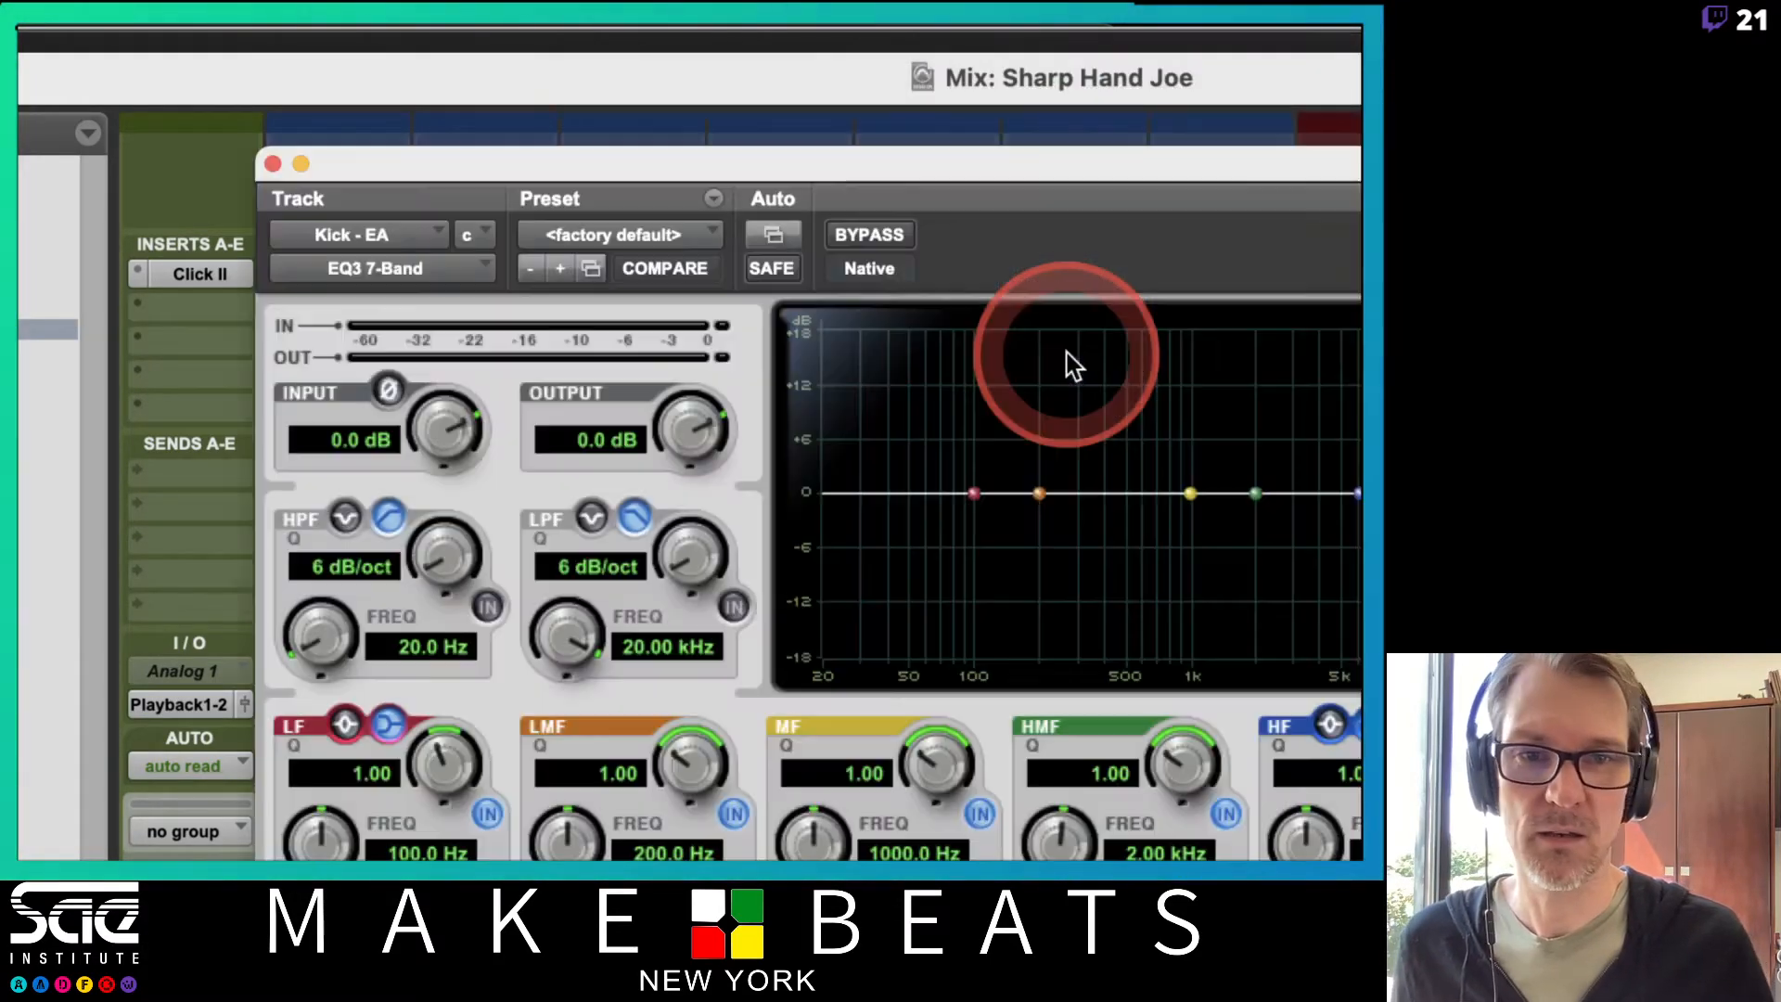
Boost the EQ's LF band 3.0 dB at 90.4 Hz, cut HMF by 4.4 dB at 2.39 kHz with Q 3.39, and close the window
drag(517, 493, 517, 520)
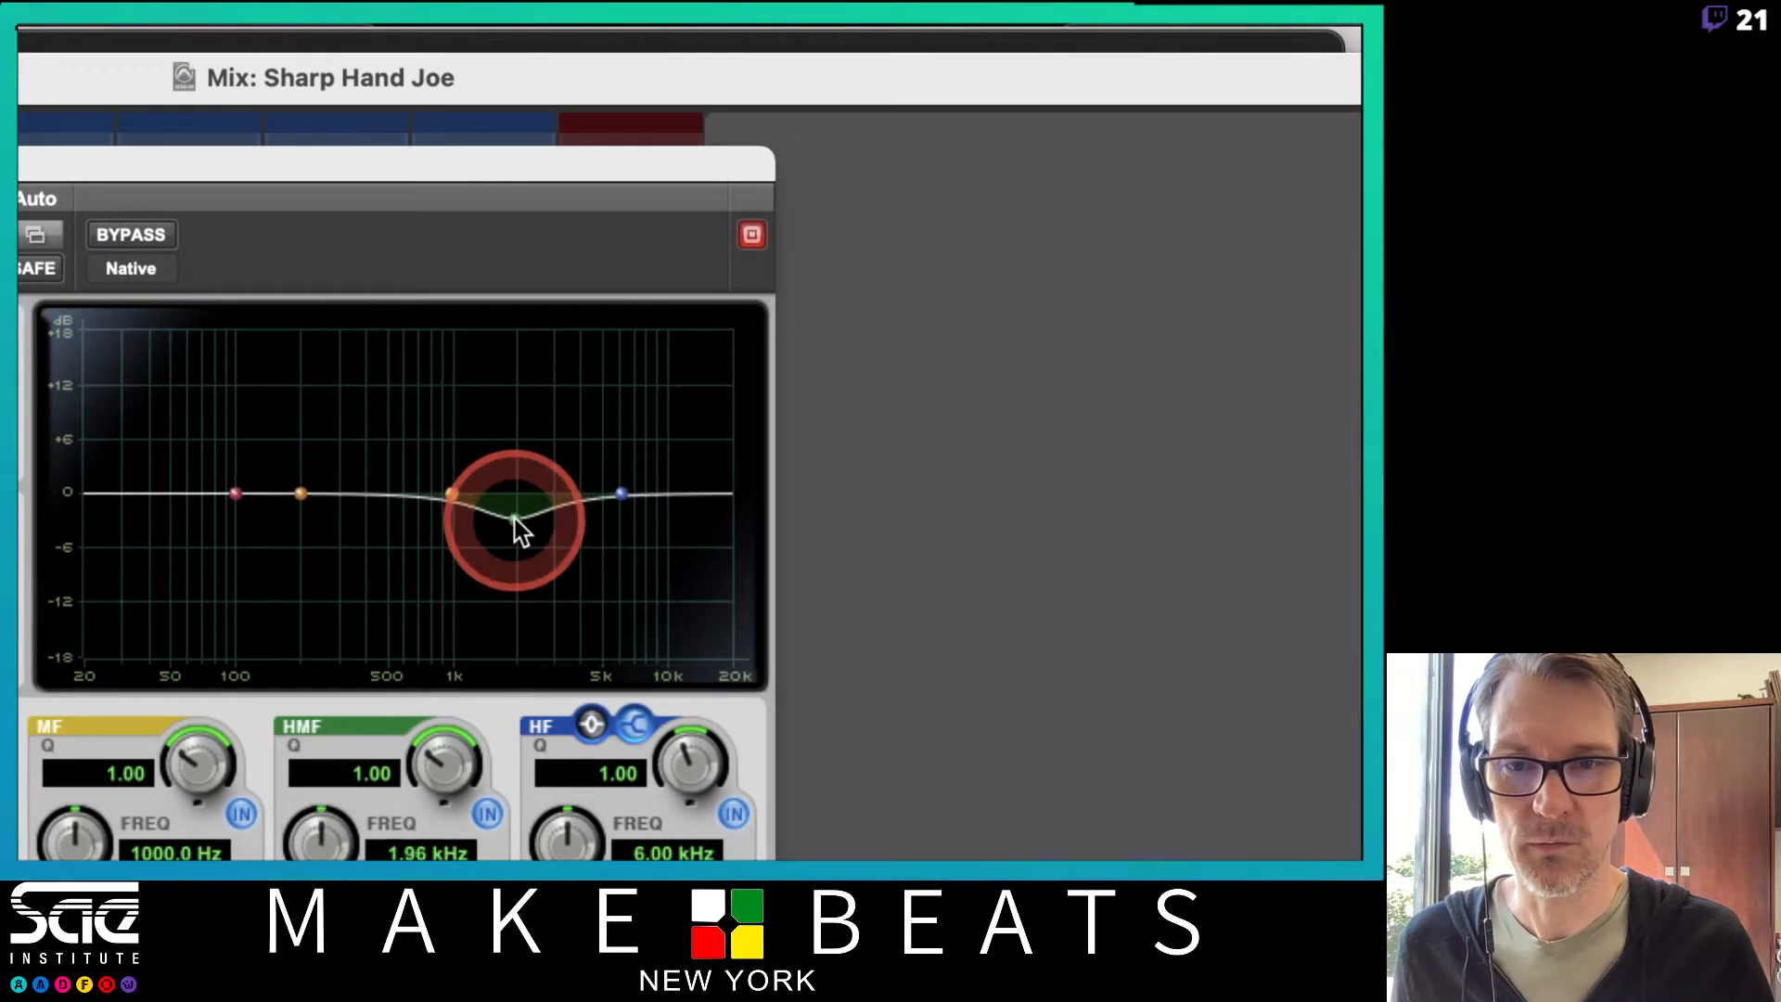
drag(220, 487, 224, 466)
drag(515, 522, 519, 569)
drag(432, 756, 443, 683)
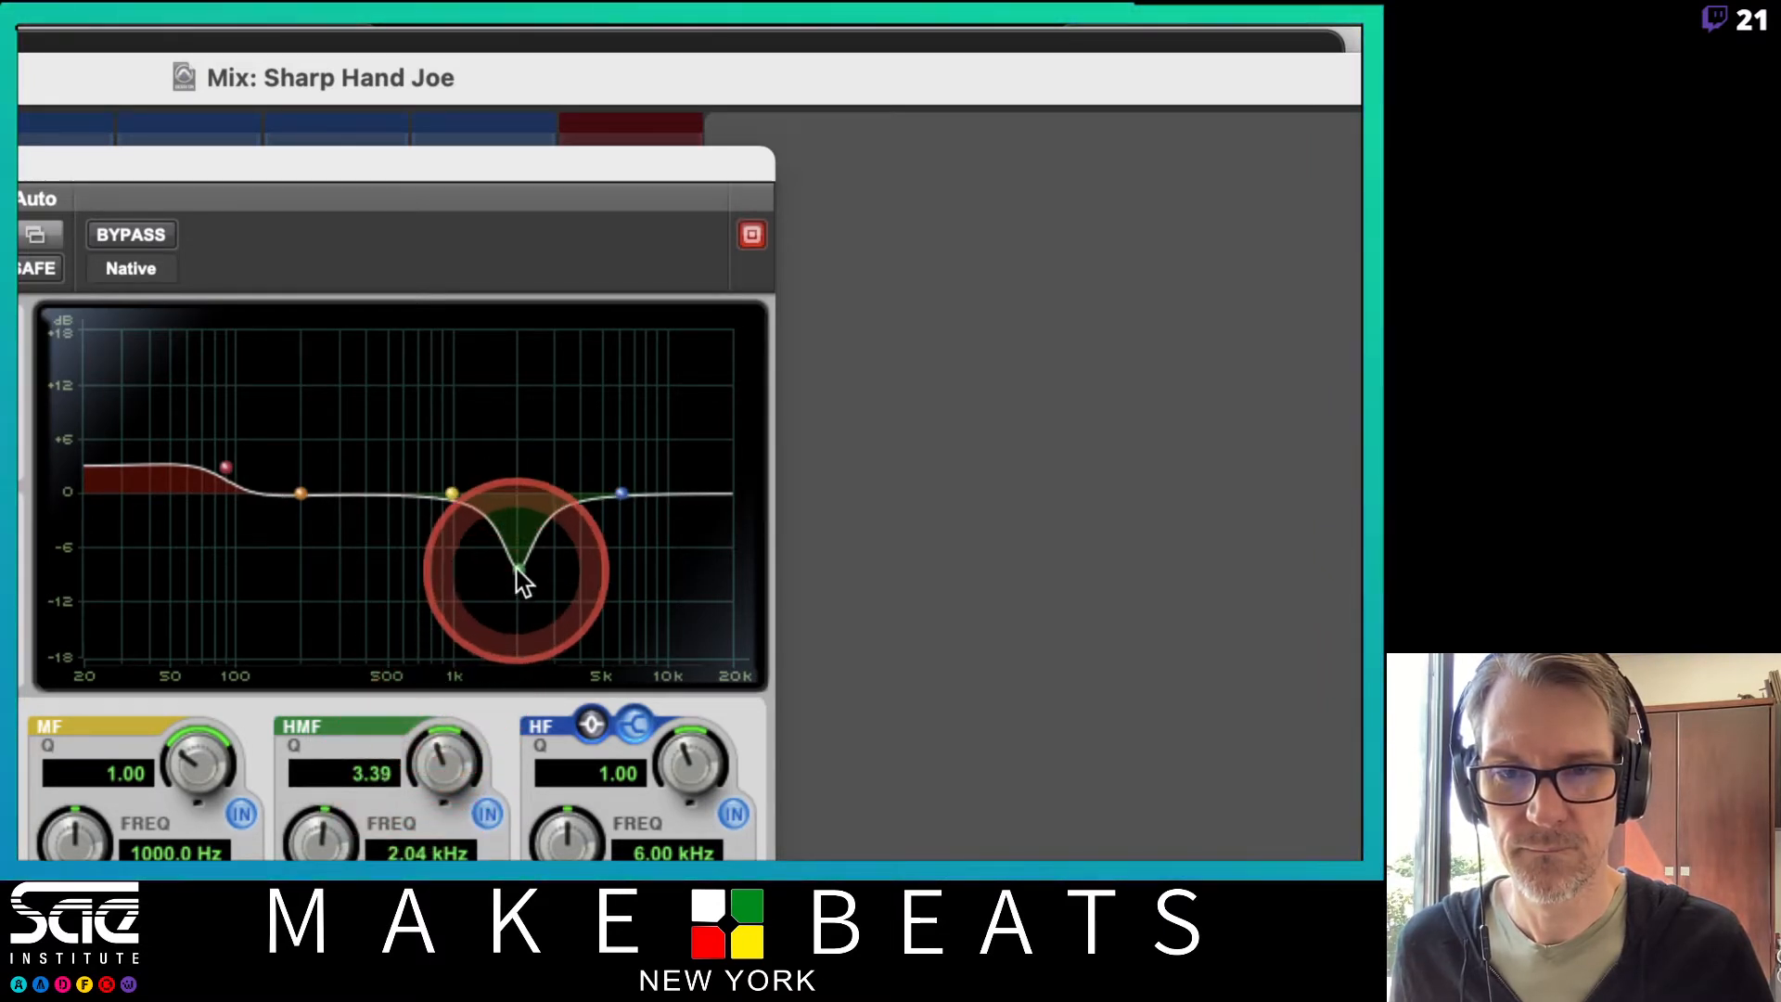
drag(517, 569, 533, 532)
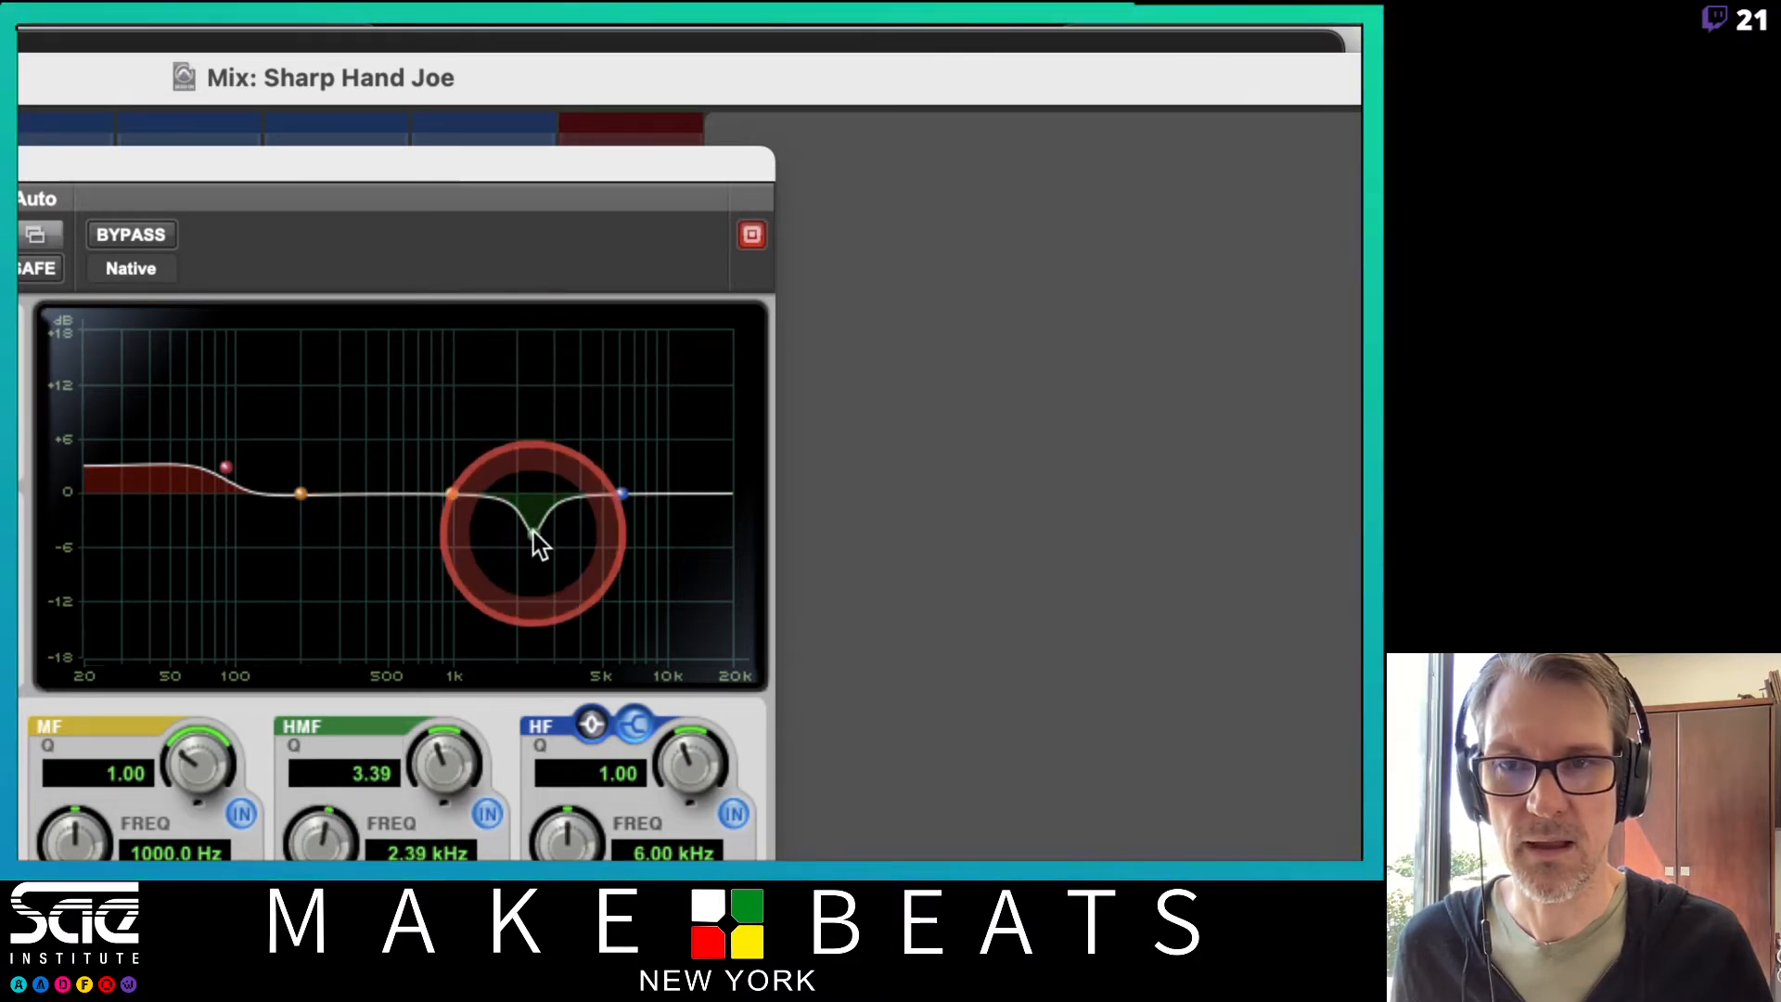
click(361, 176)
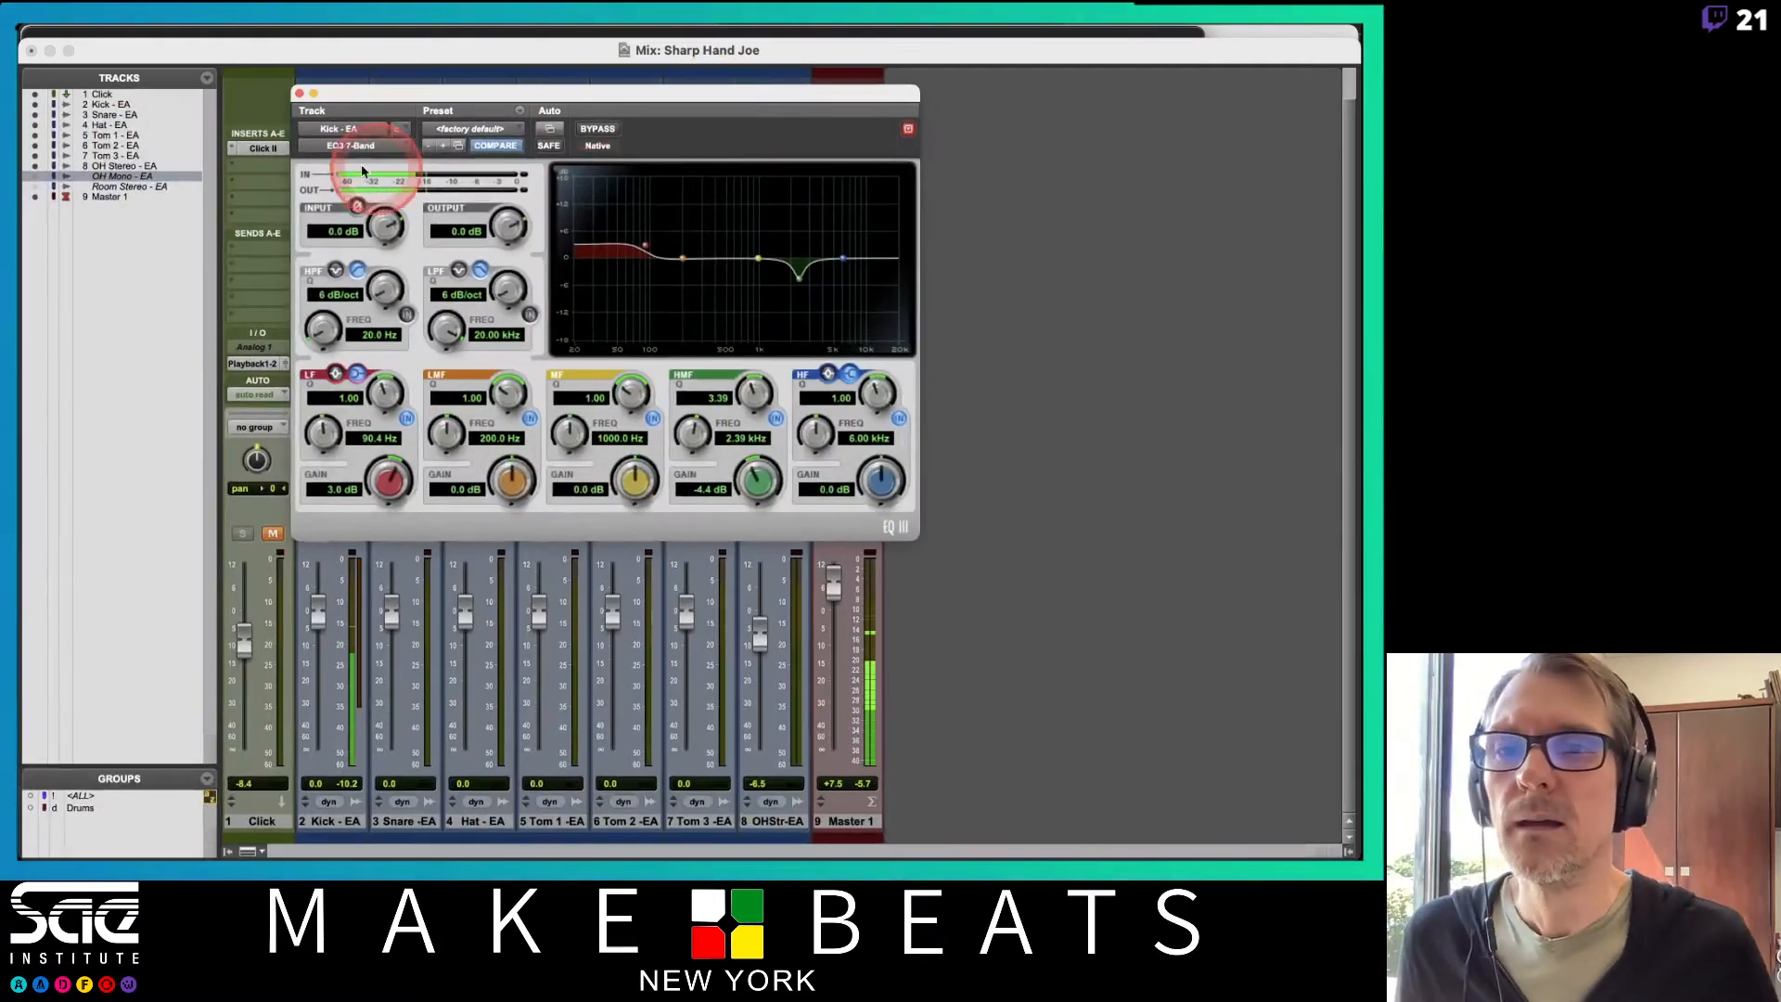
click(300, 95)
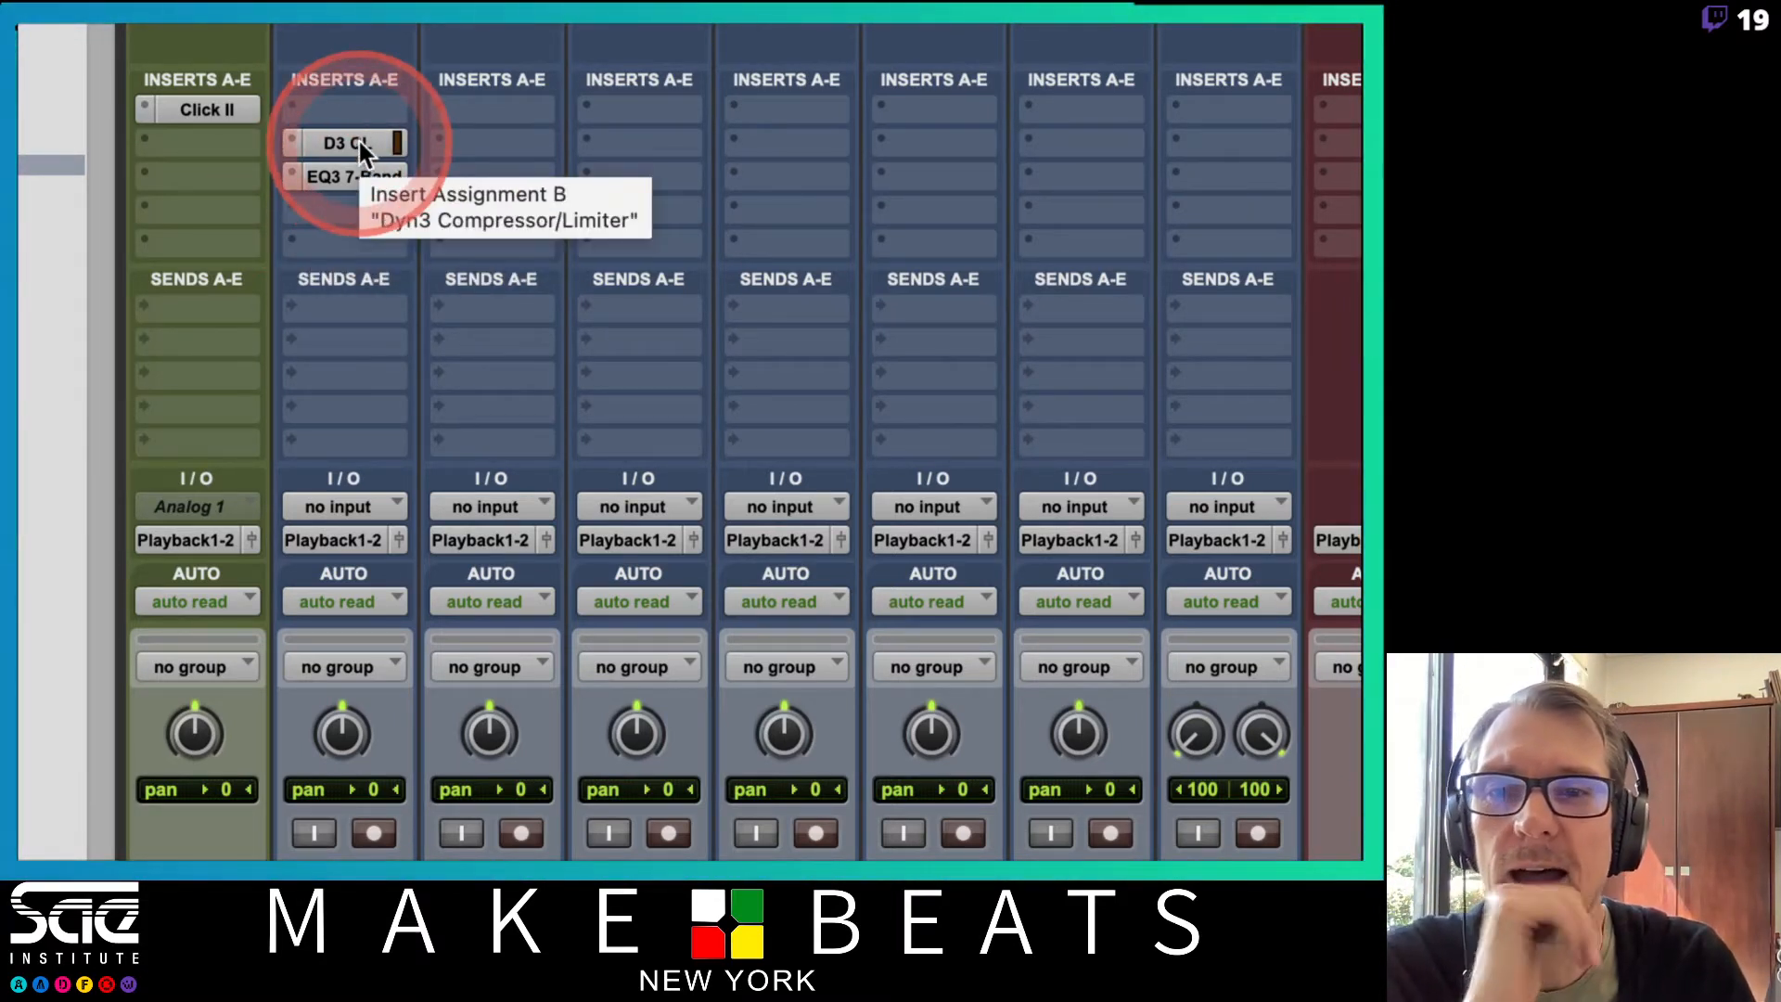
Move the Kick track's compressor to the first insert slot and its EQ to the second
drag(360, 182, 334, 107)
drag(353, 148, 353, 149)
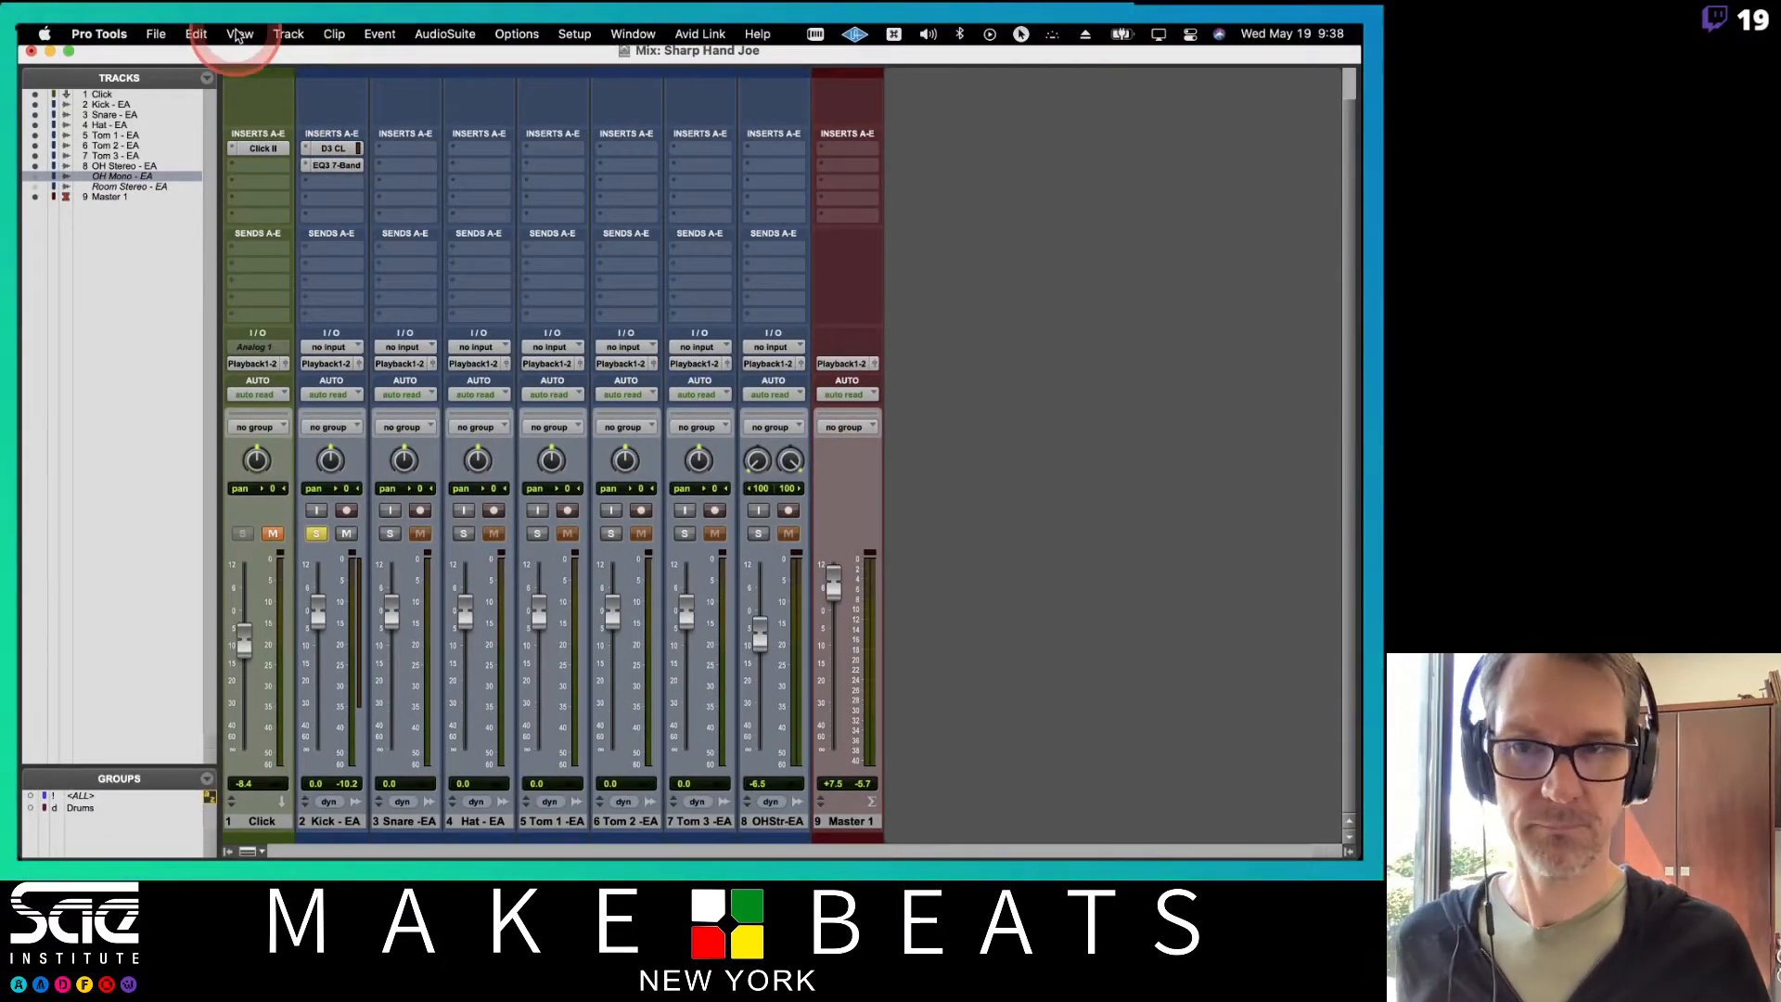
Look through the Mix window view options for the additional insert sections
click(239, 34)
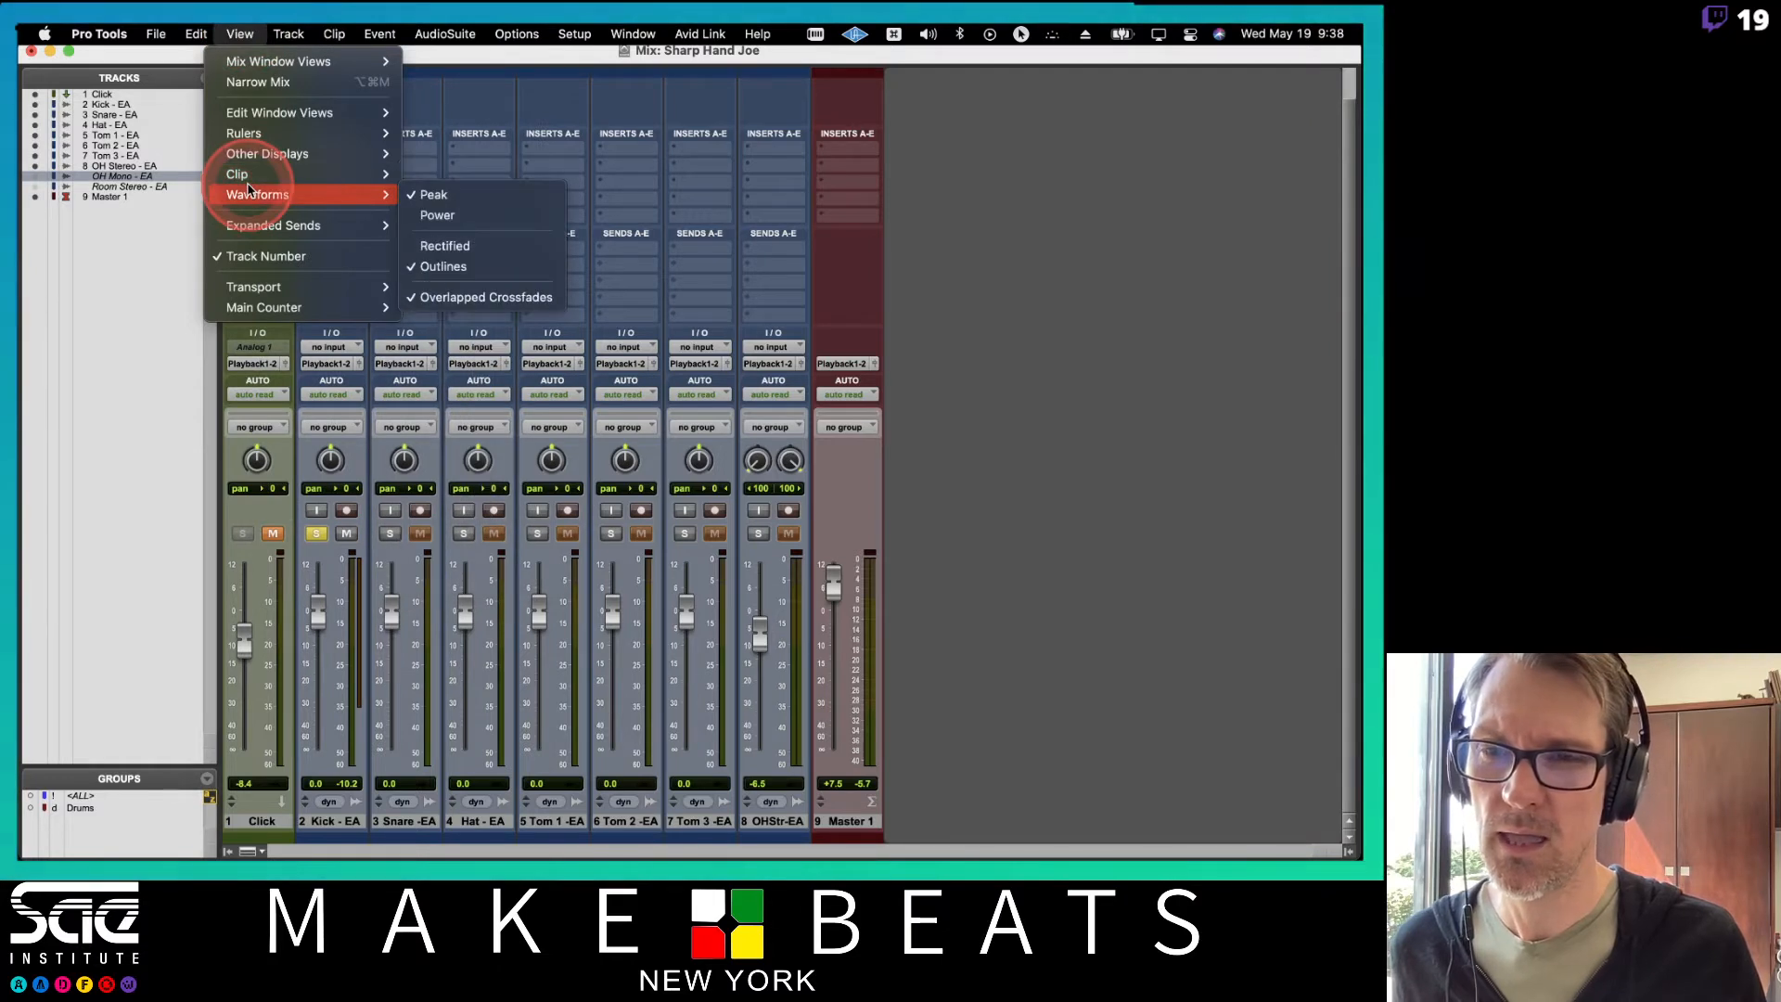
mouse_move(258, 225)
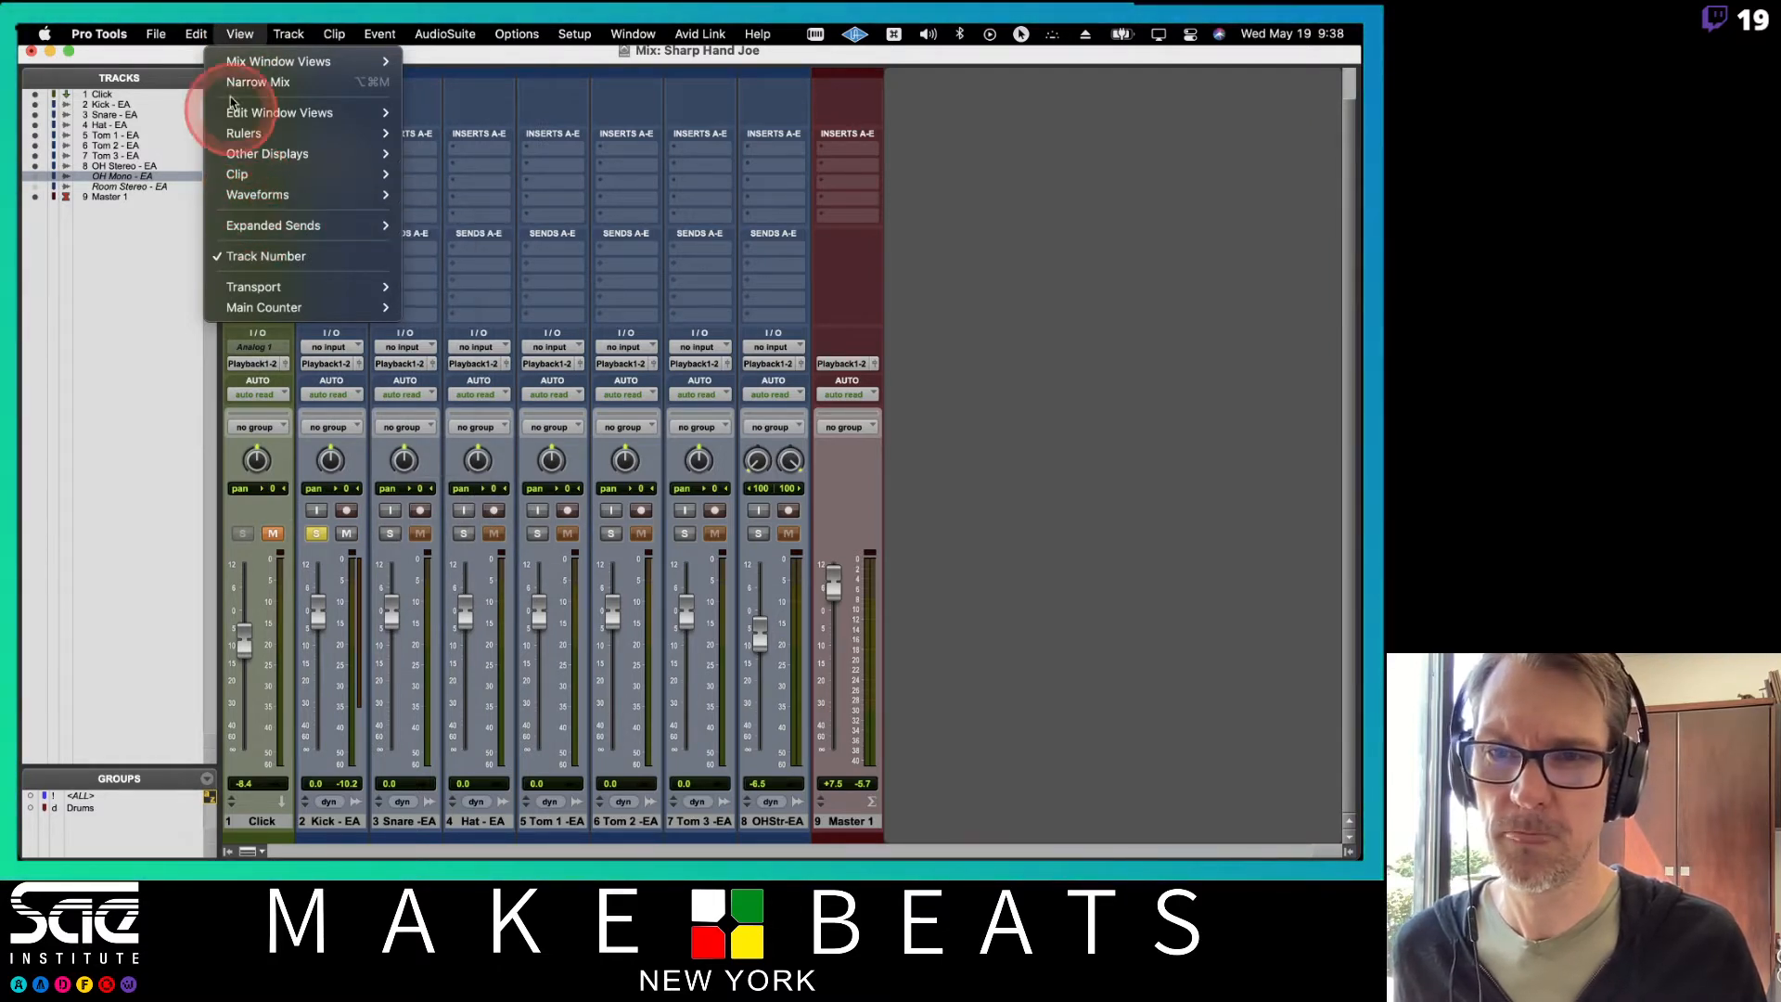
click(239, 36)
click(249, 851)
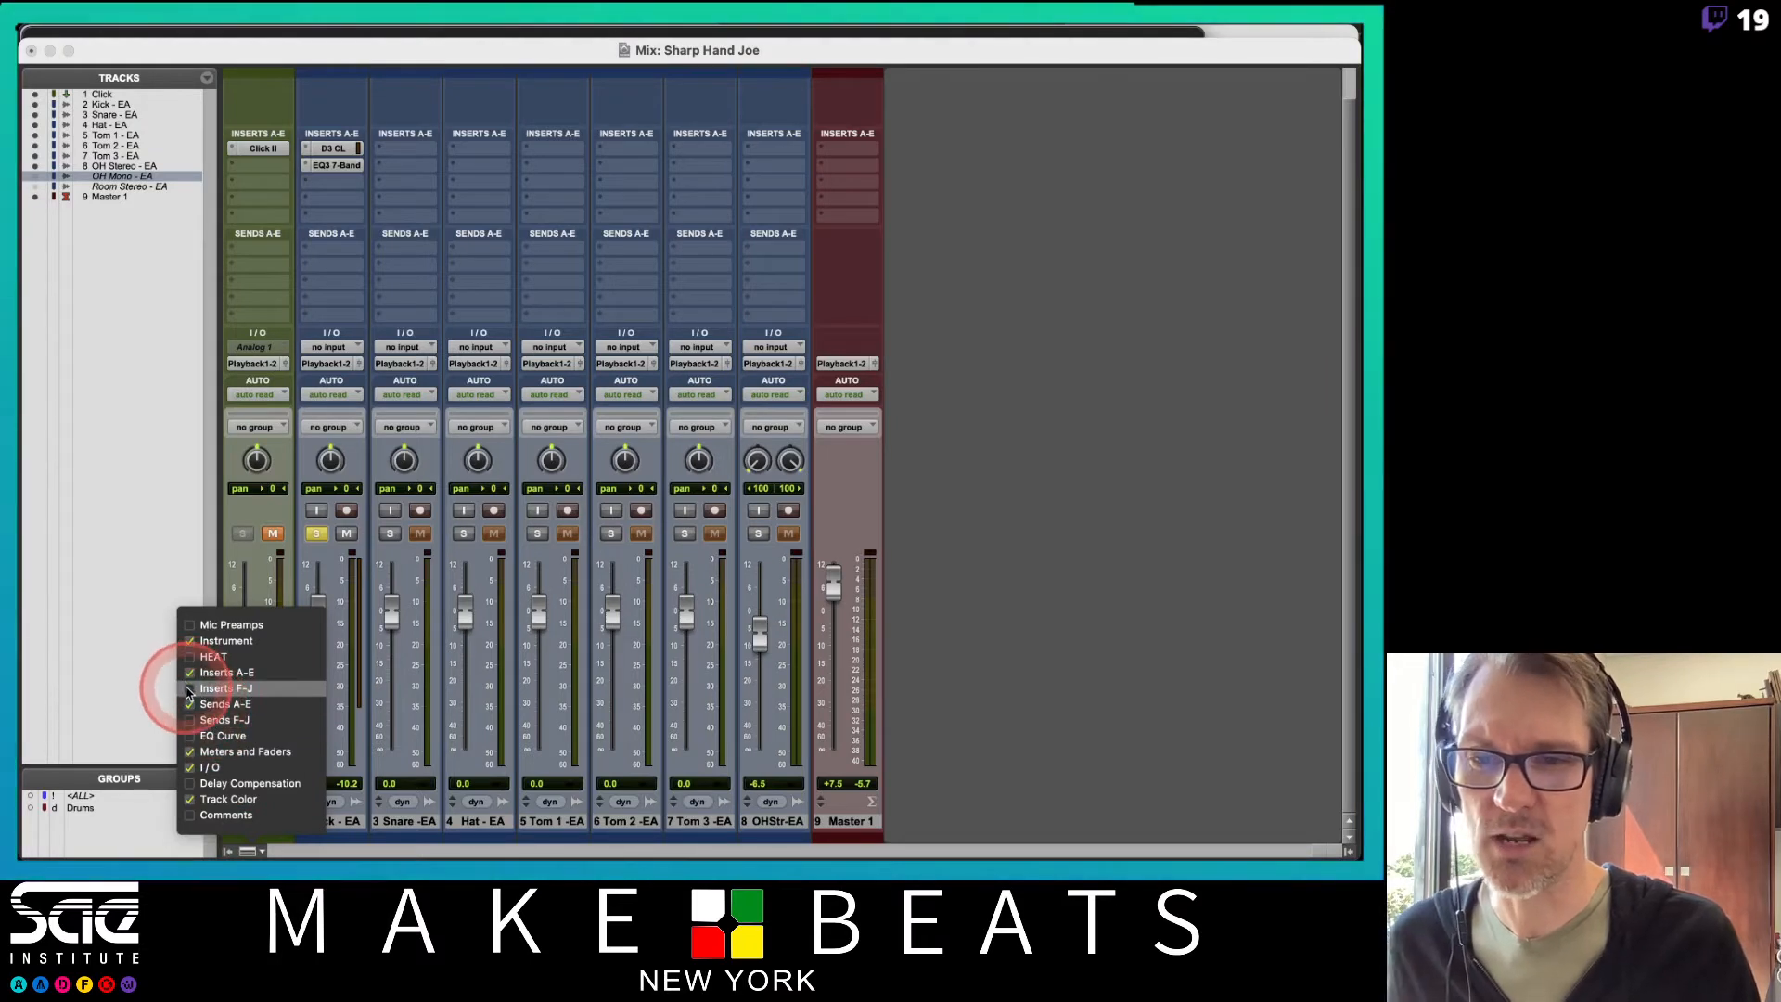
click(379, 790)
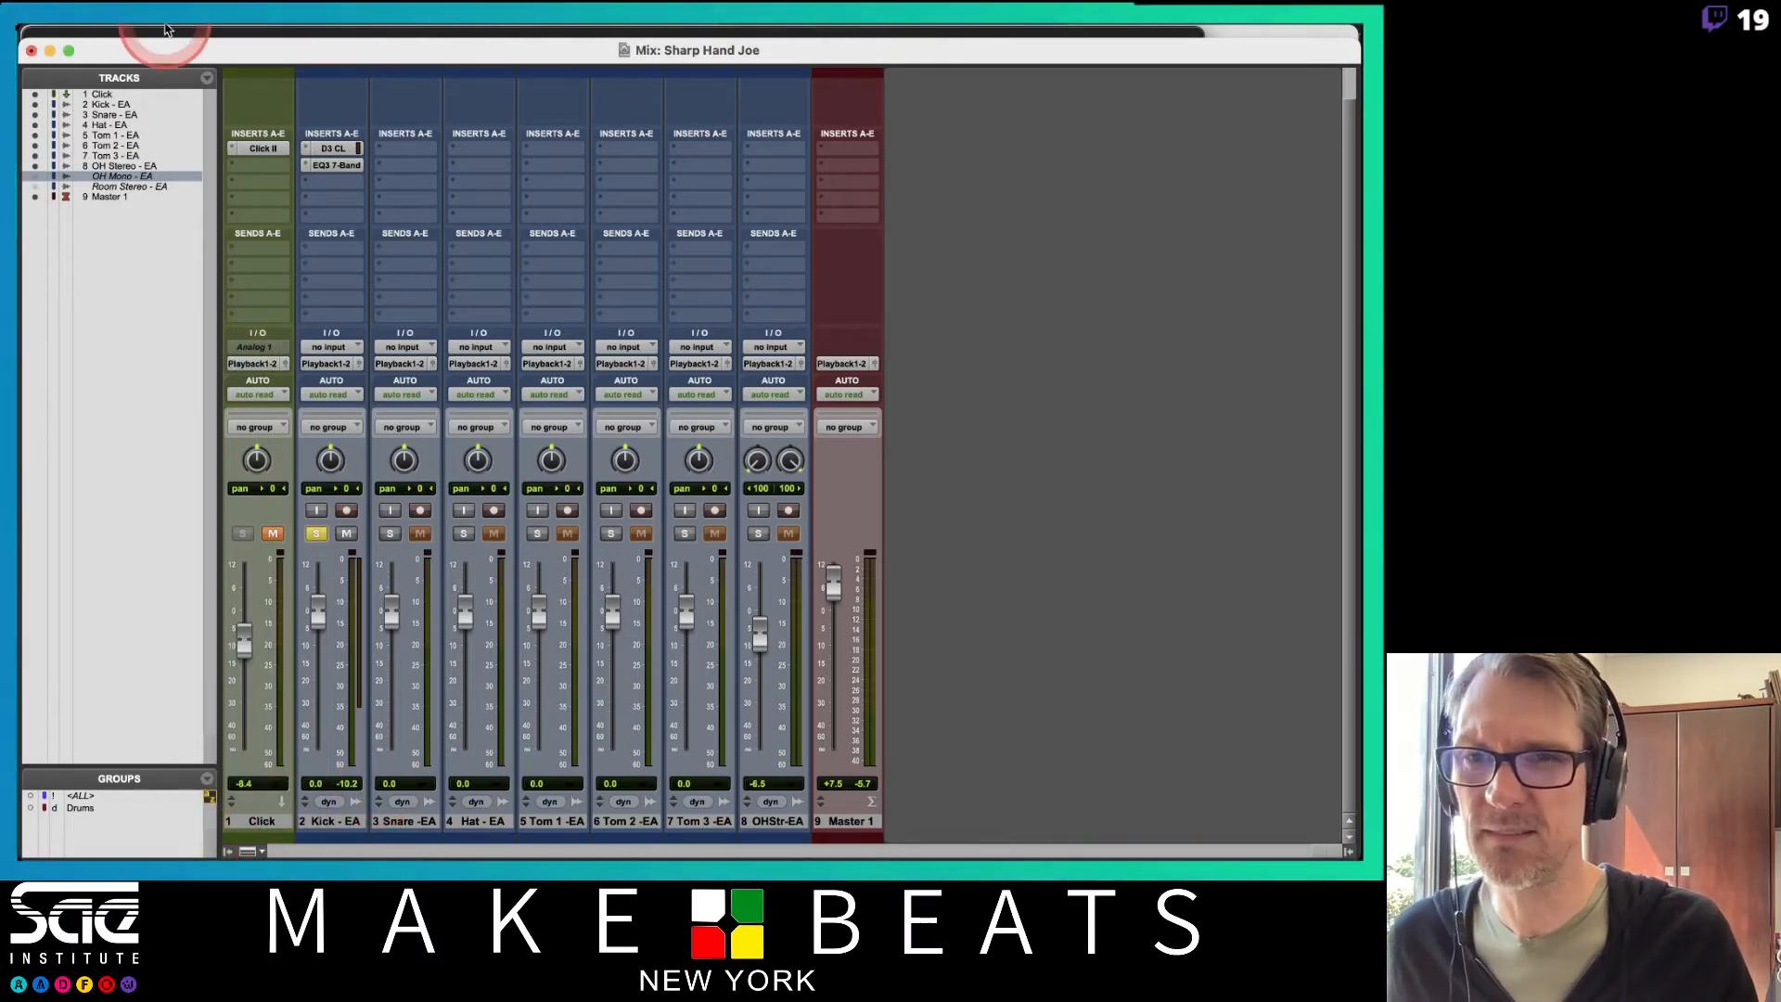
click(287, 34)
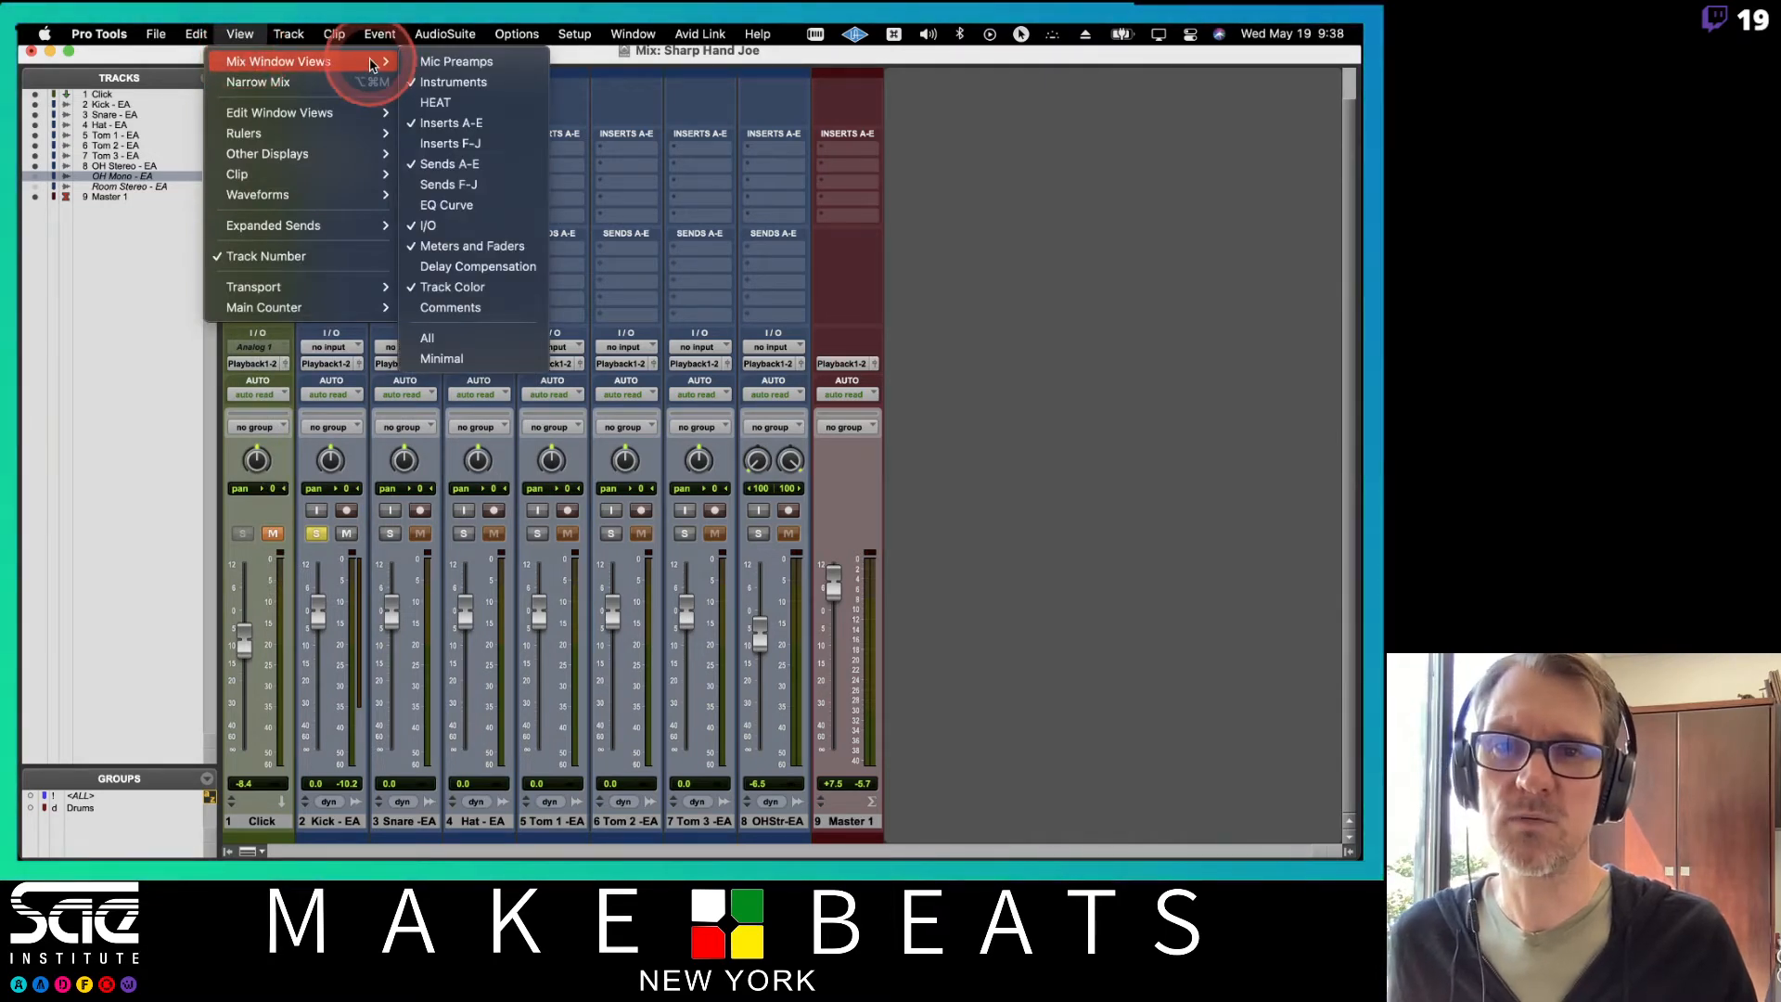
click(694, 170)
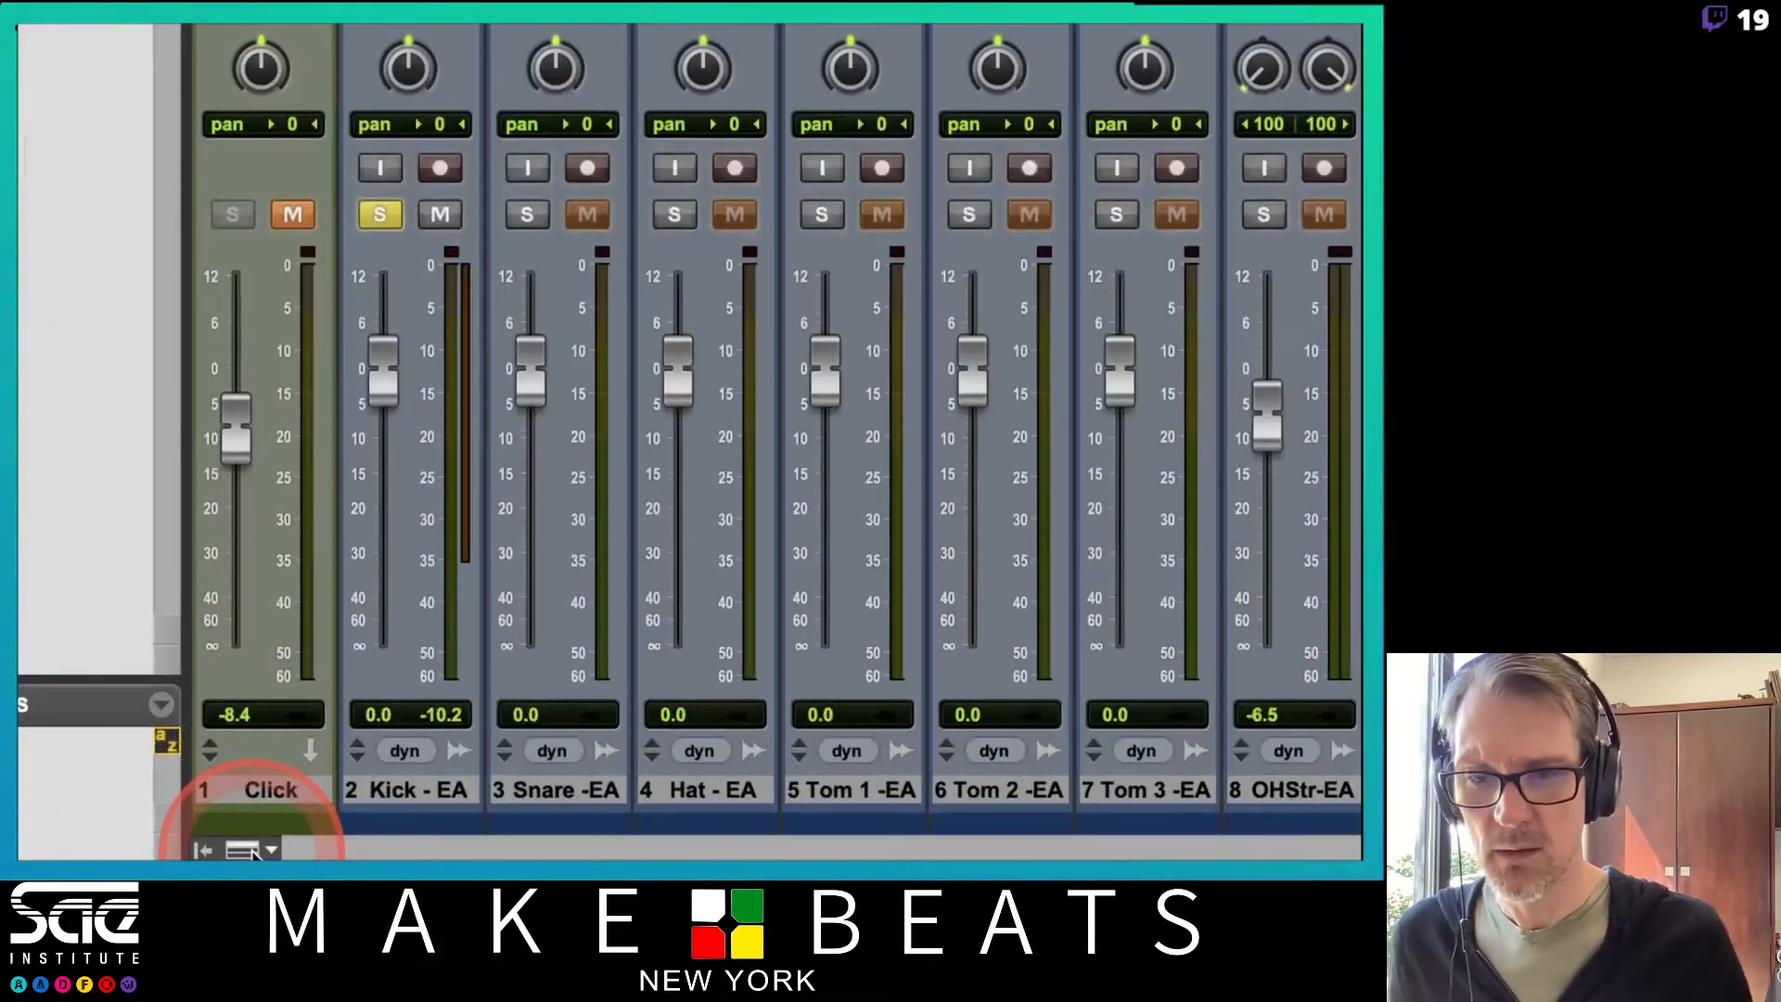
Show the Inserts F-J section in the Mix window
click(258, 849)
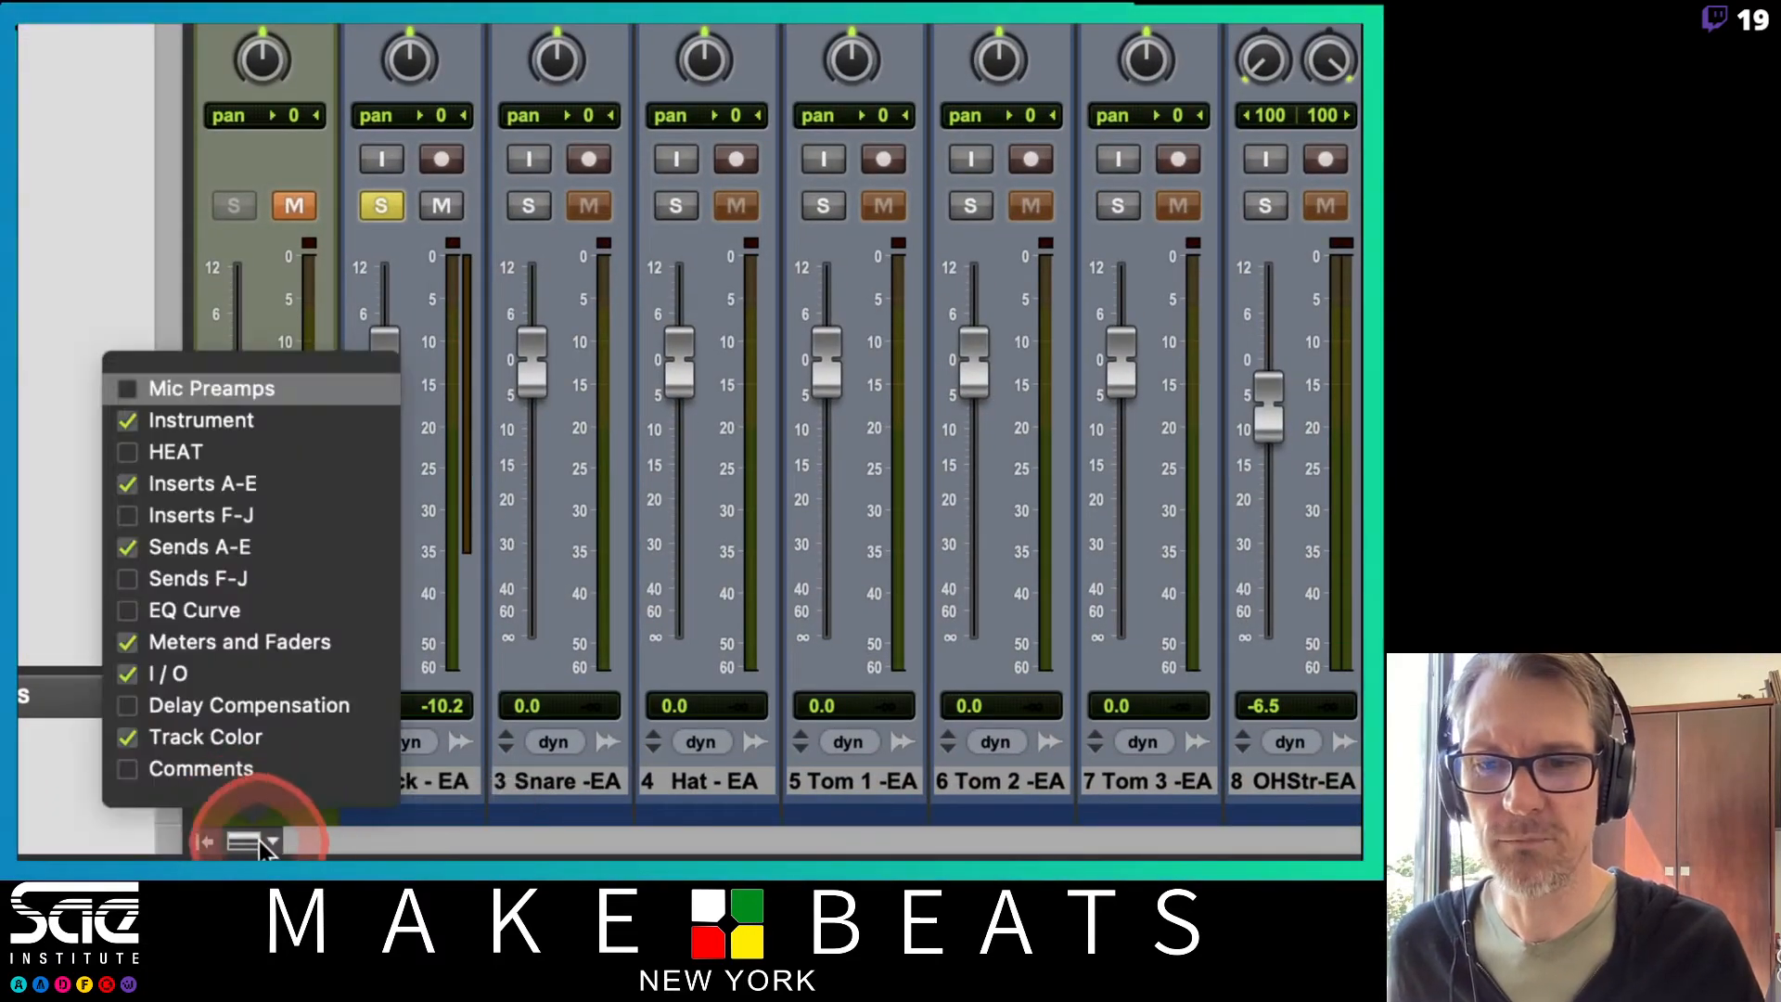
click(128, 514)
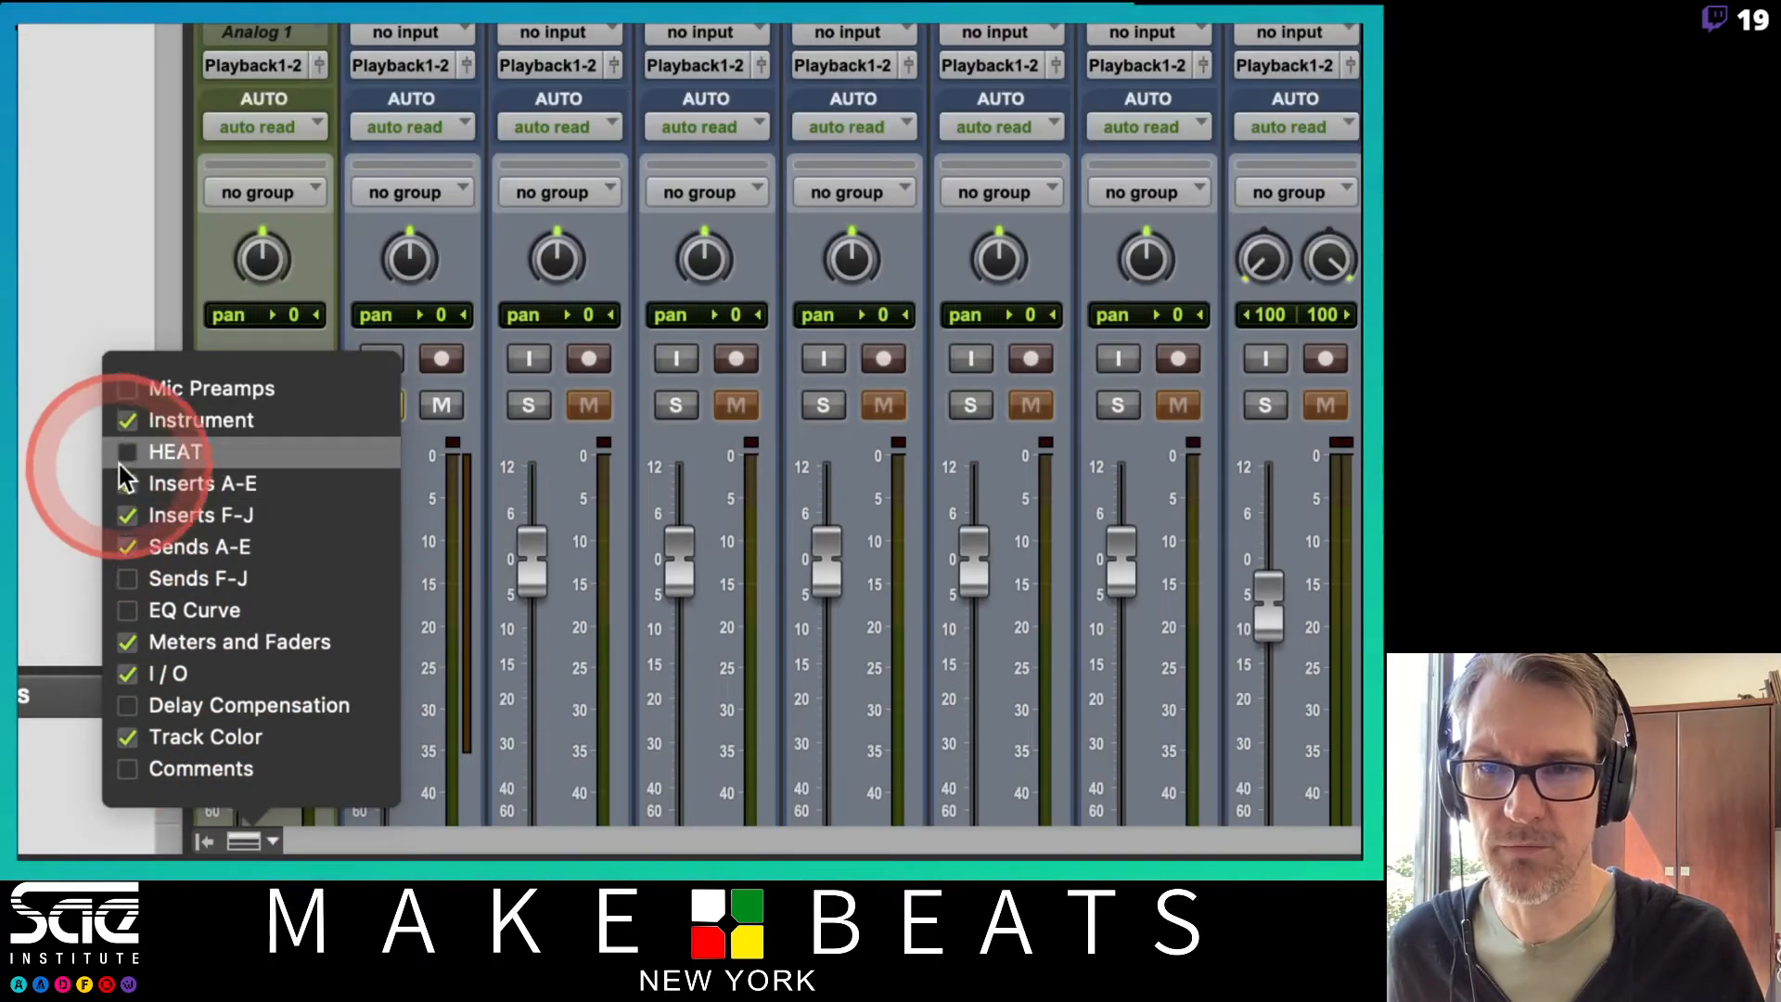
click(182, 487)
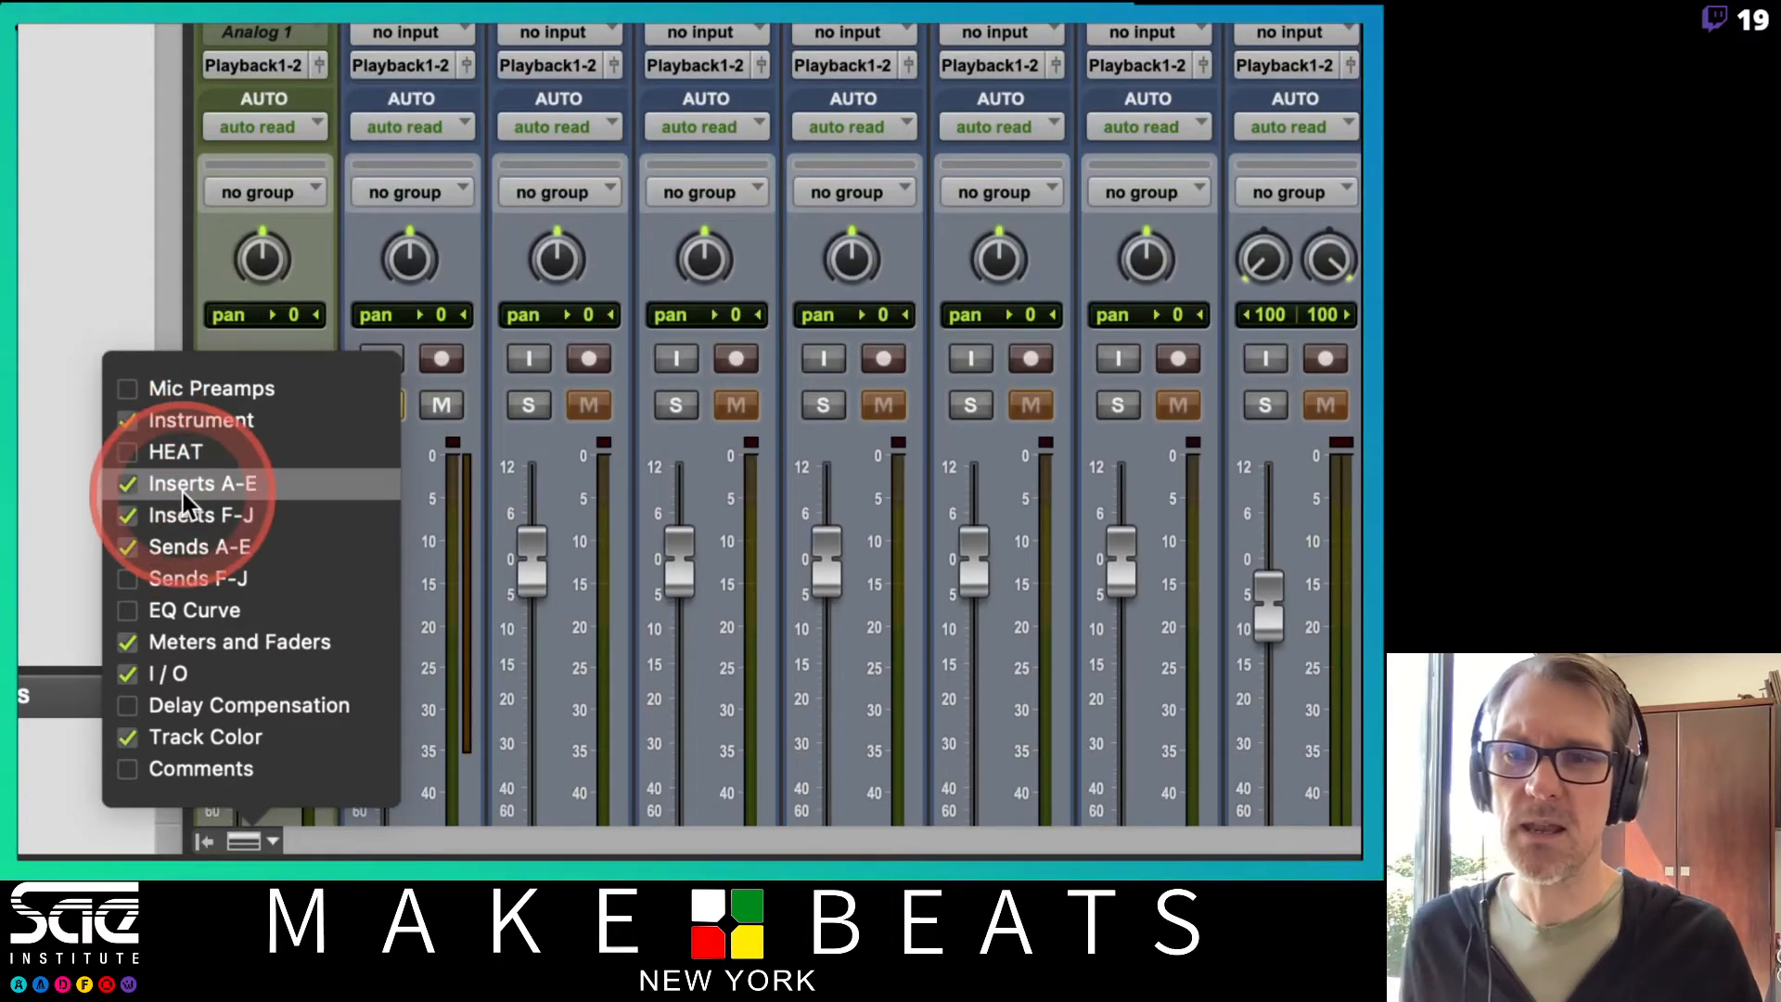
click(498, 594)
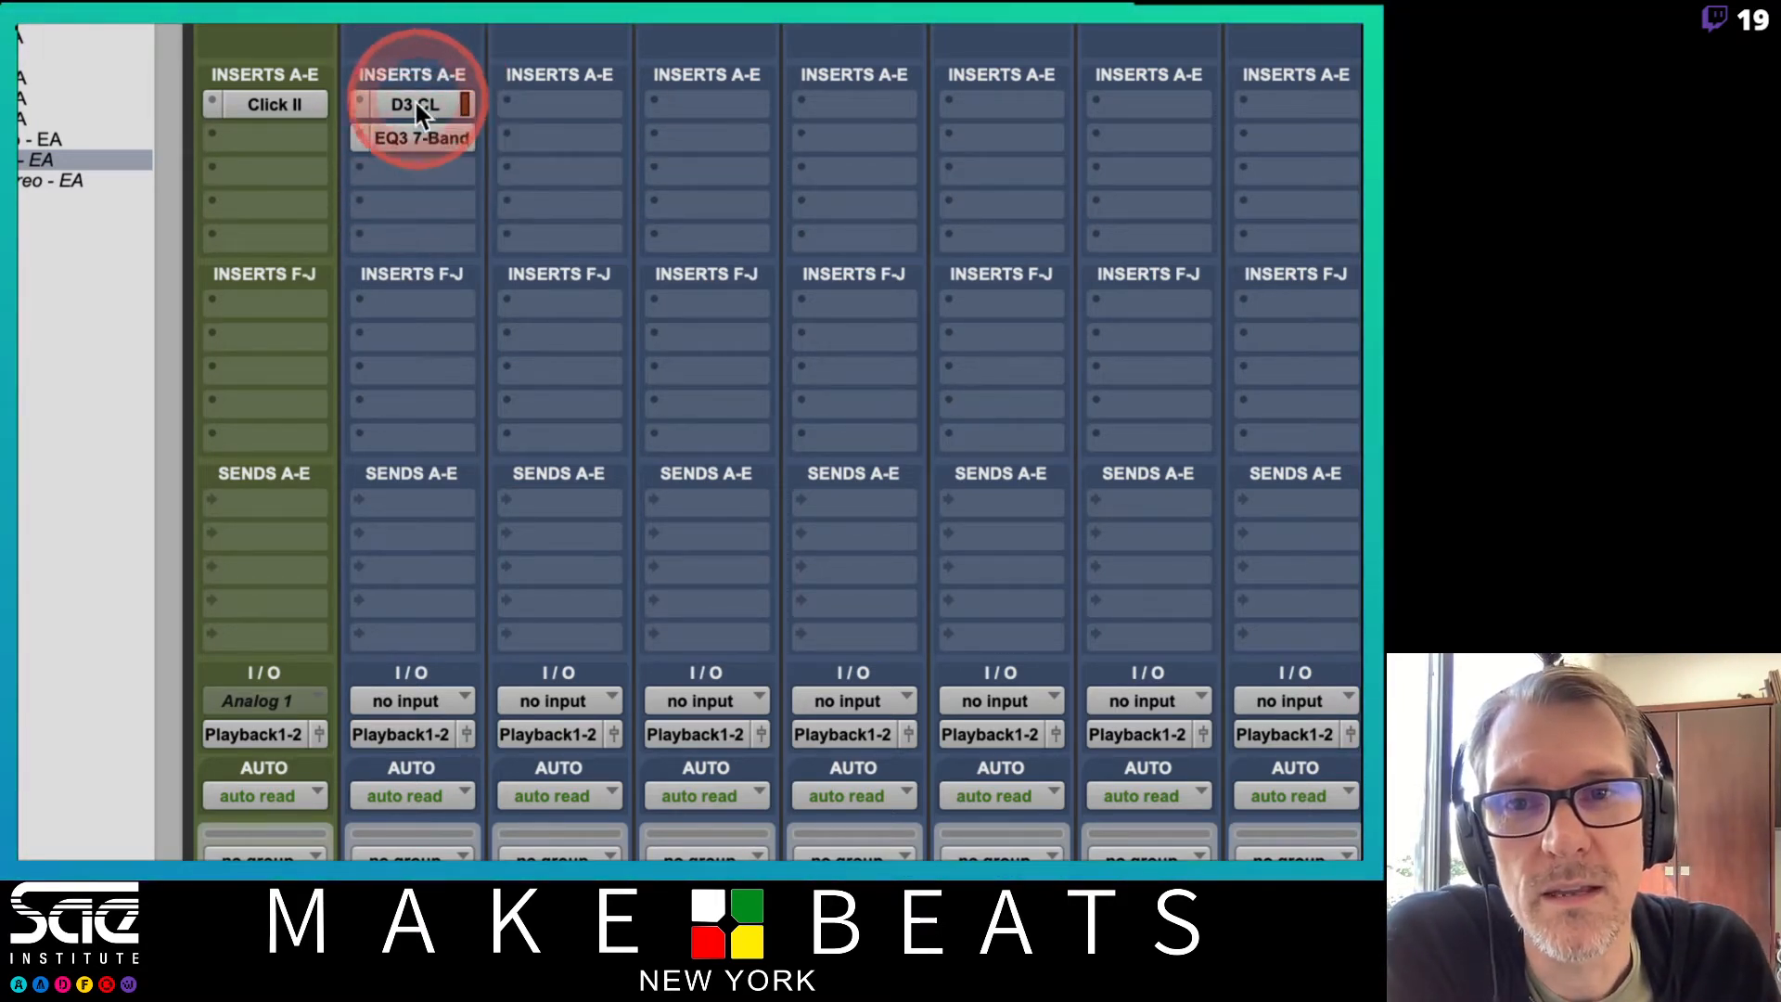
Move the Kick track's compressor after the EQ into the third insert slot, and return it to the first slot
drag(415, 103, 402, 177)
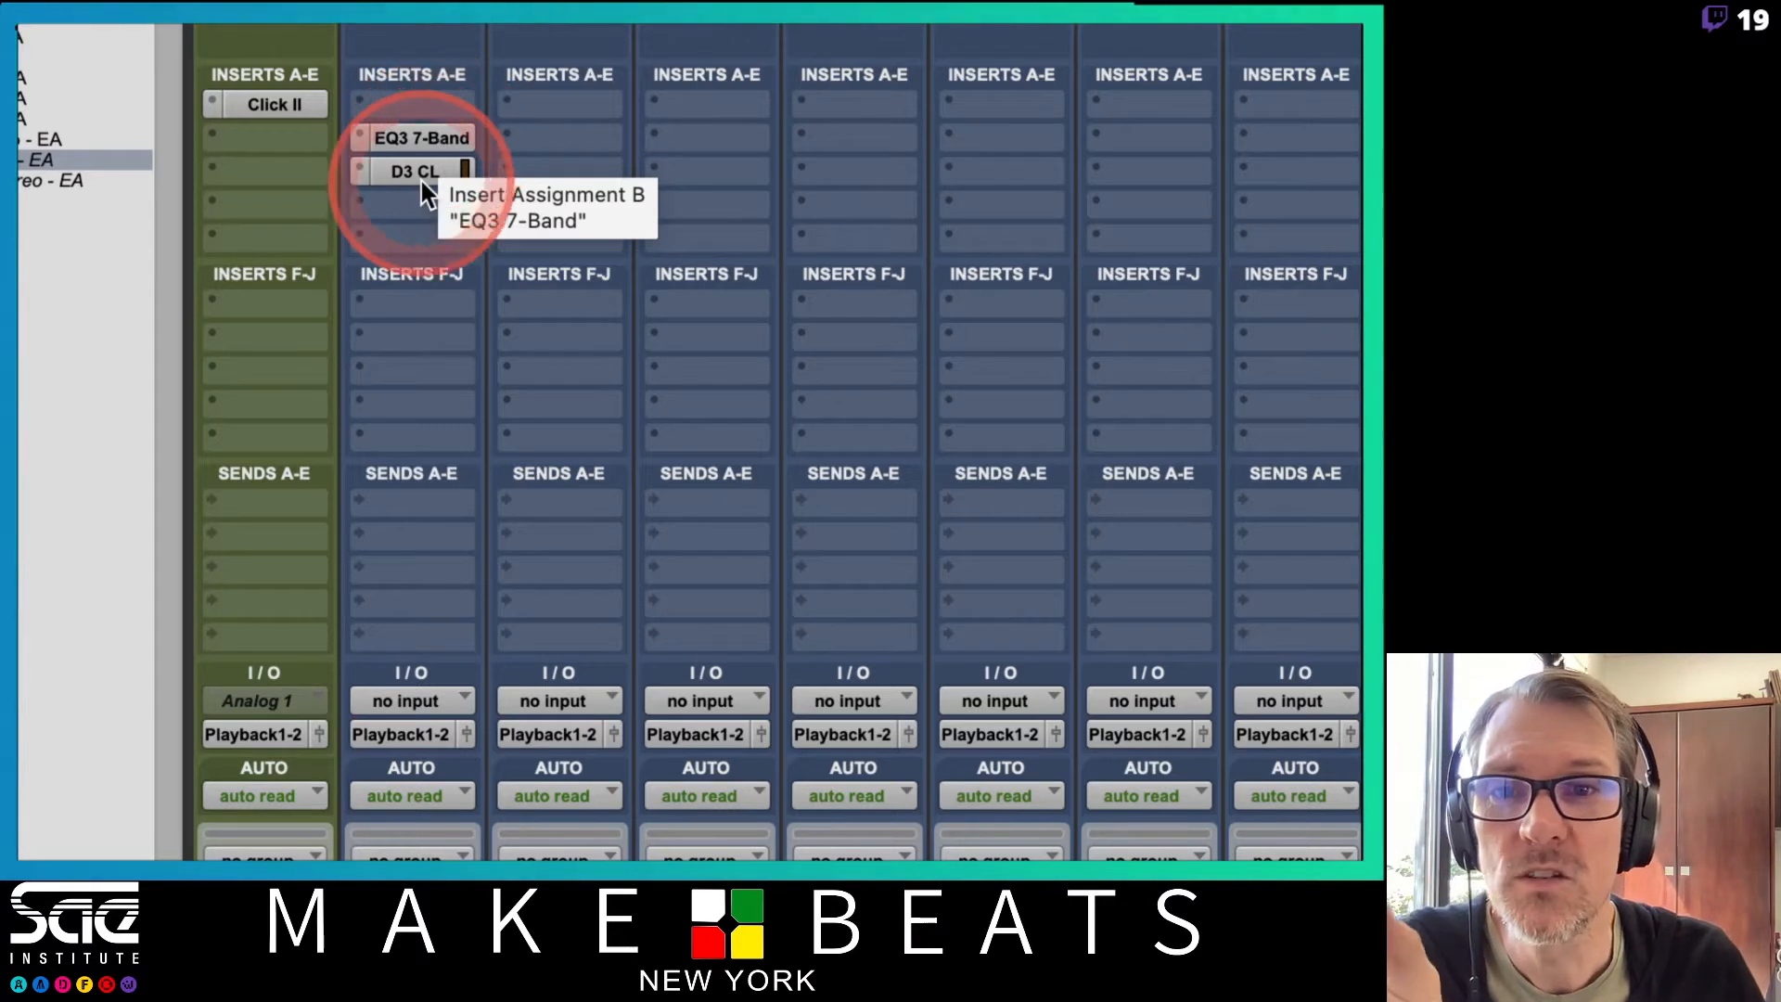
drag(427, 174, 421, 91)
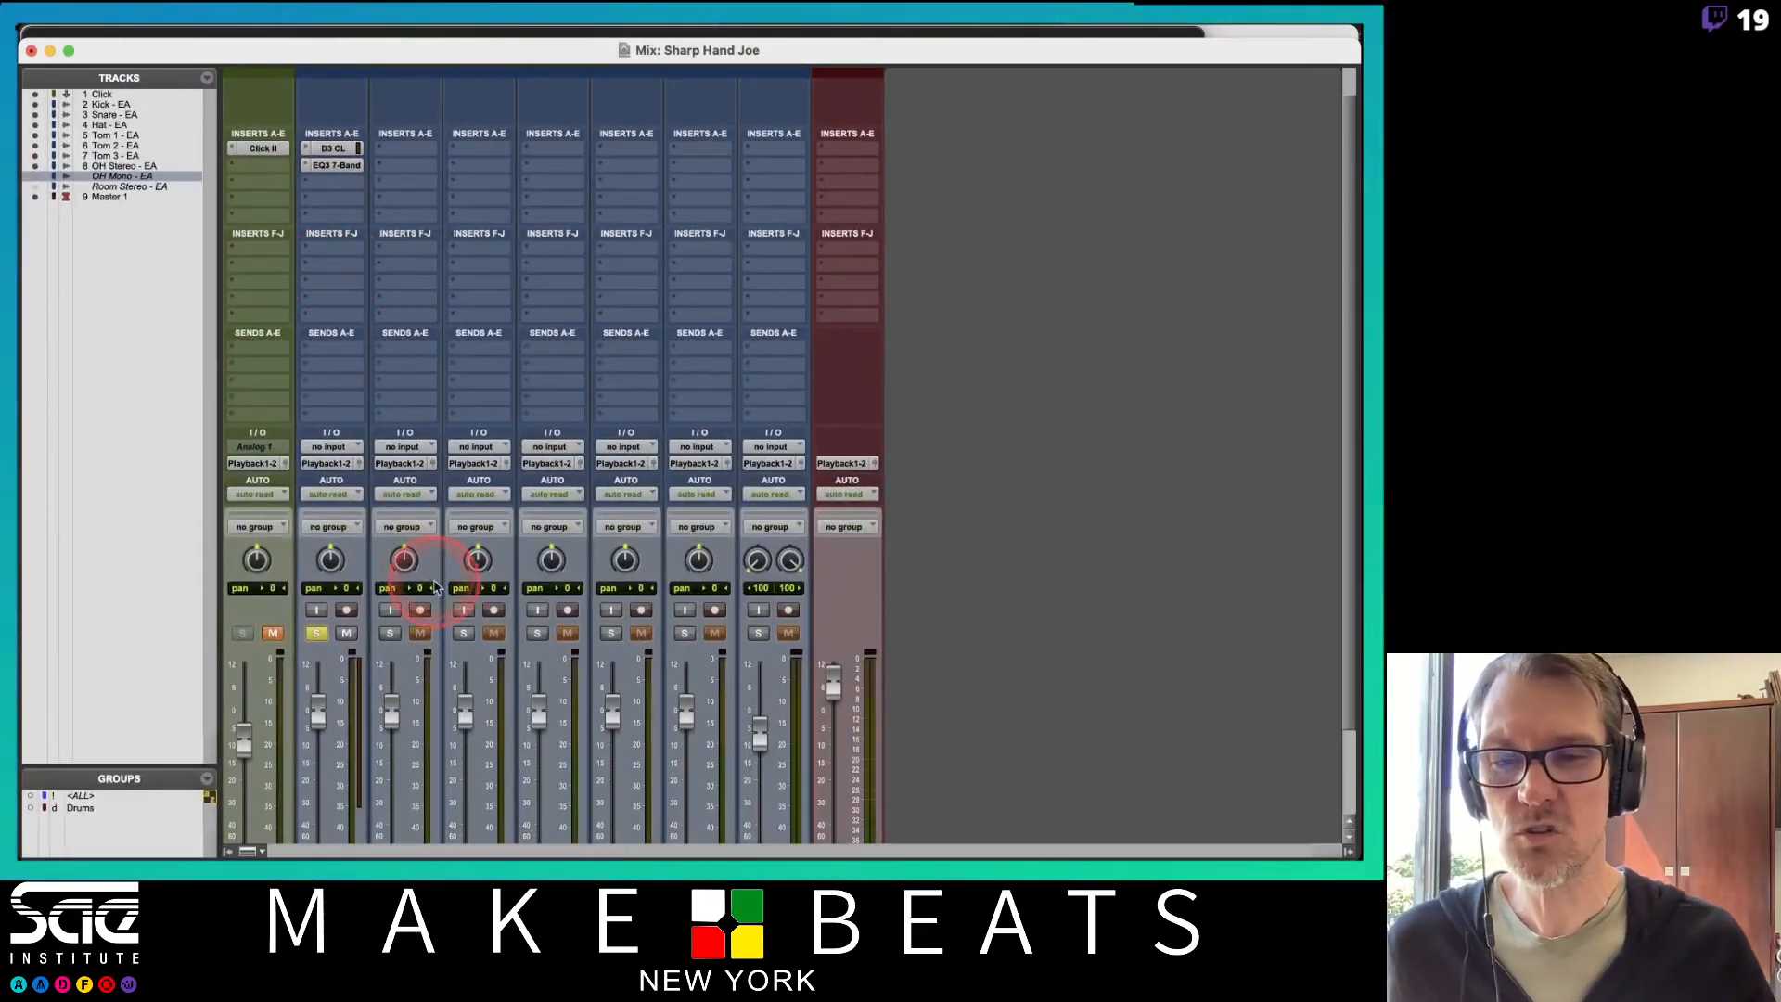
Hide the Inserts F-J section in the Mix window
click(248, 851)
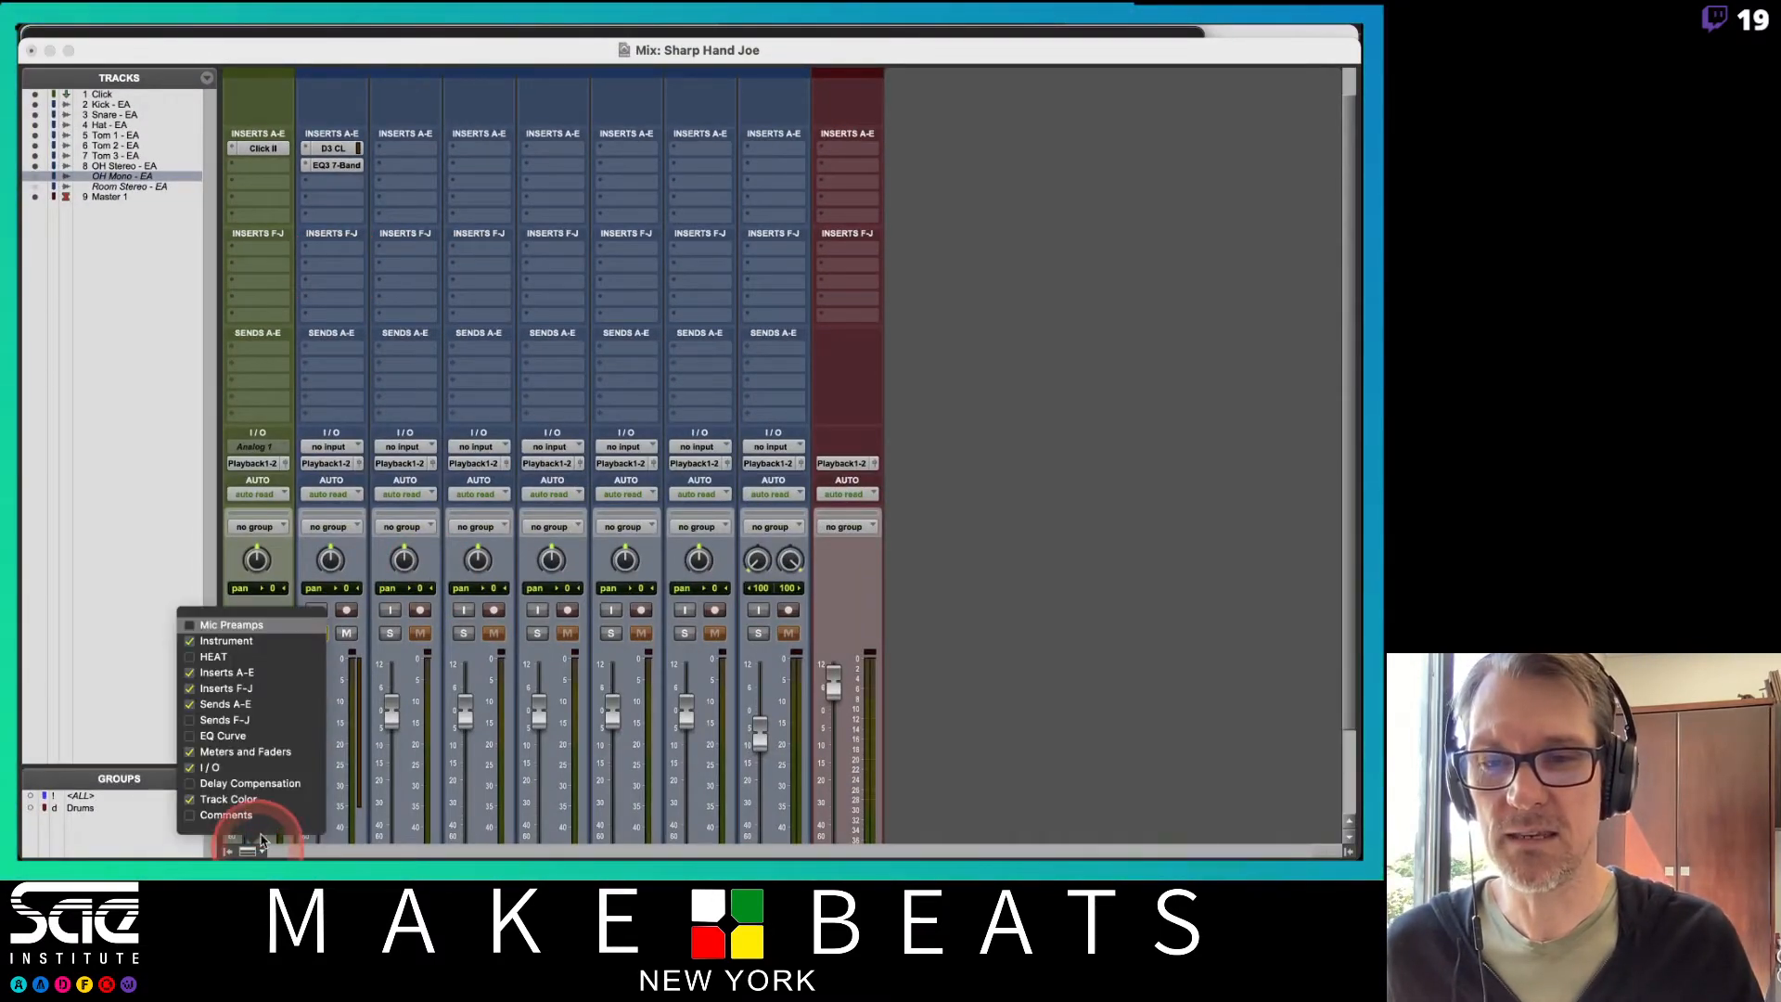
click(248, 690)
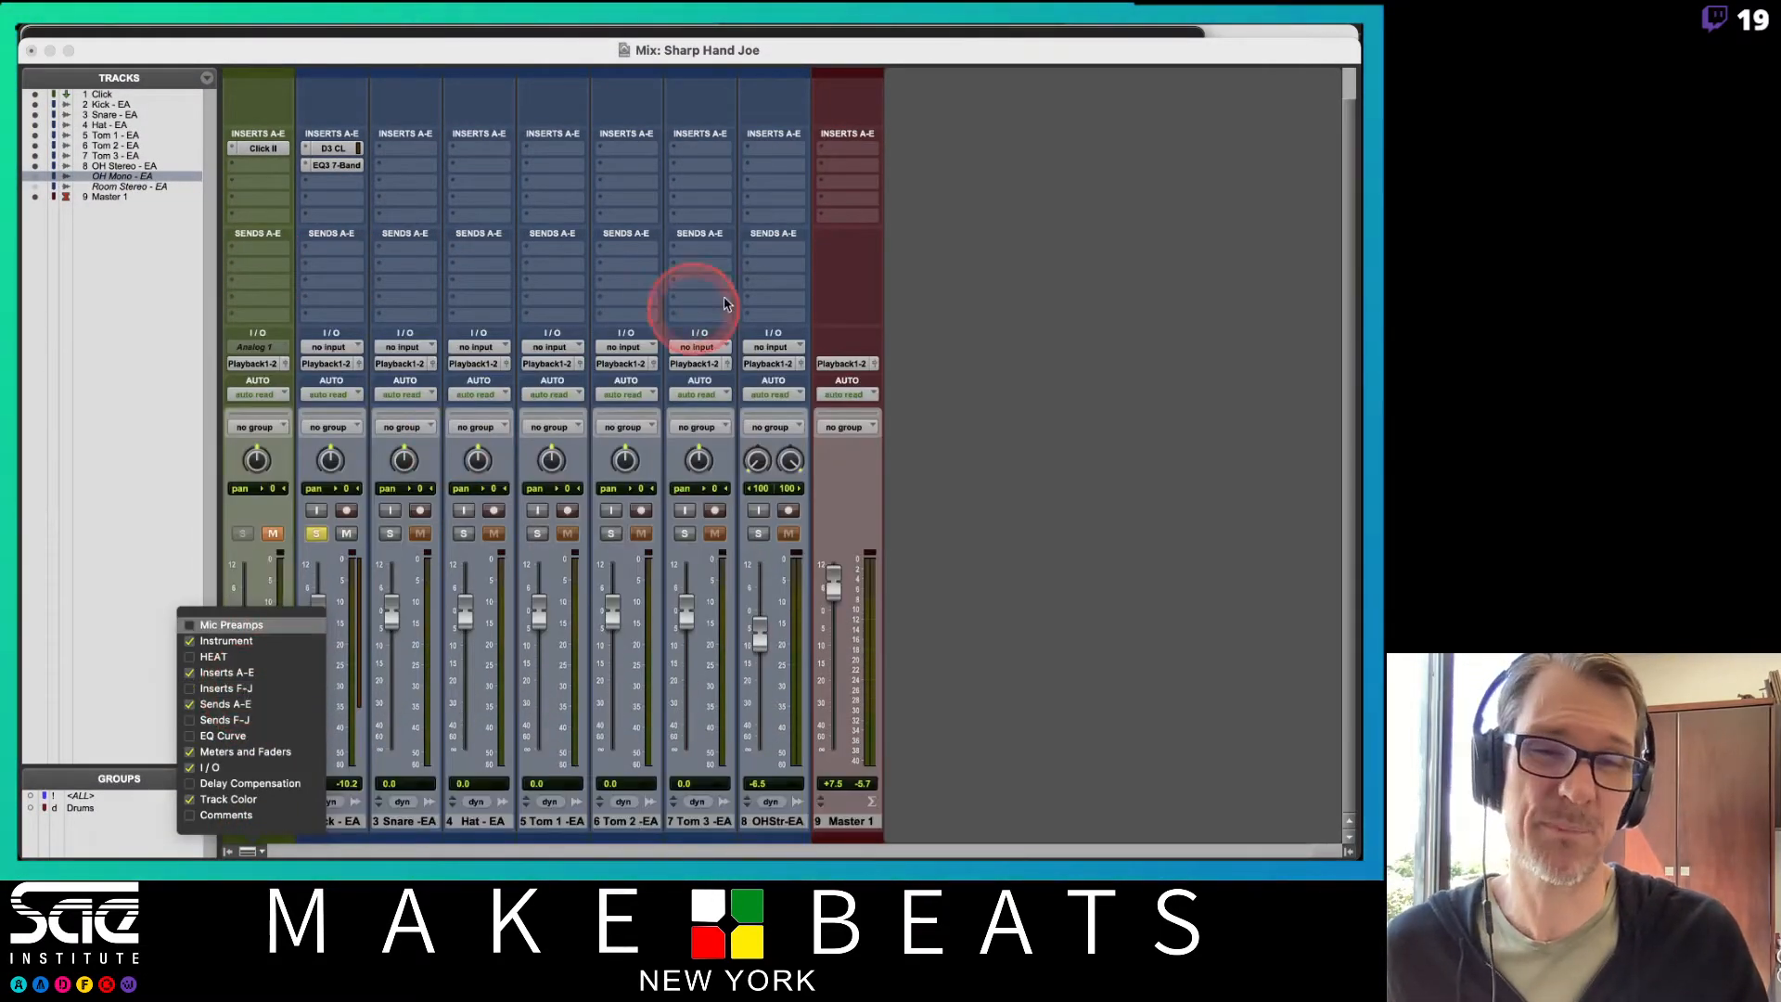
click(805, 285)
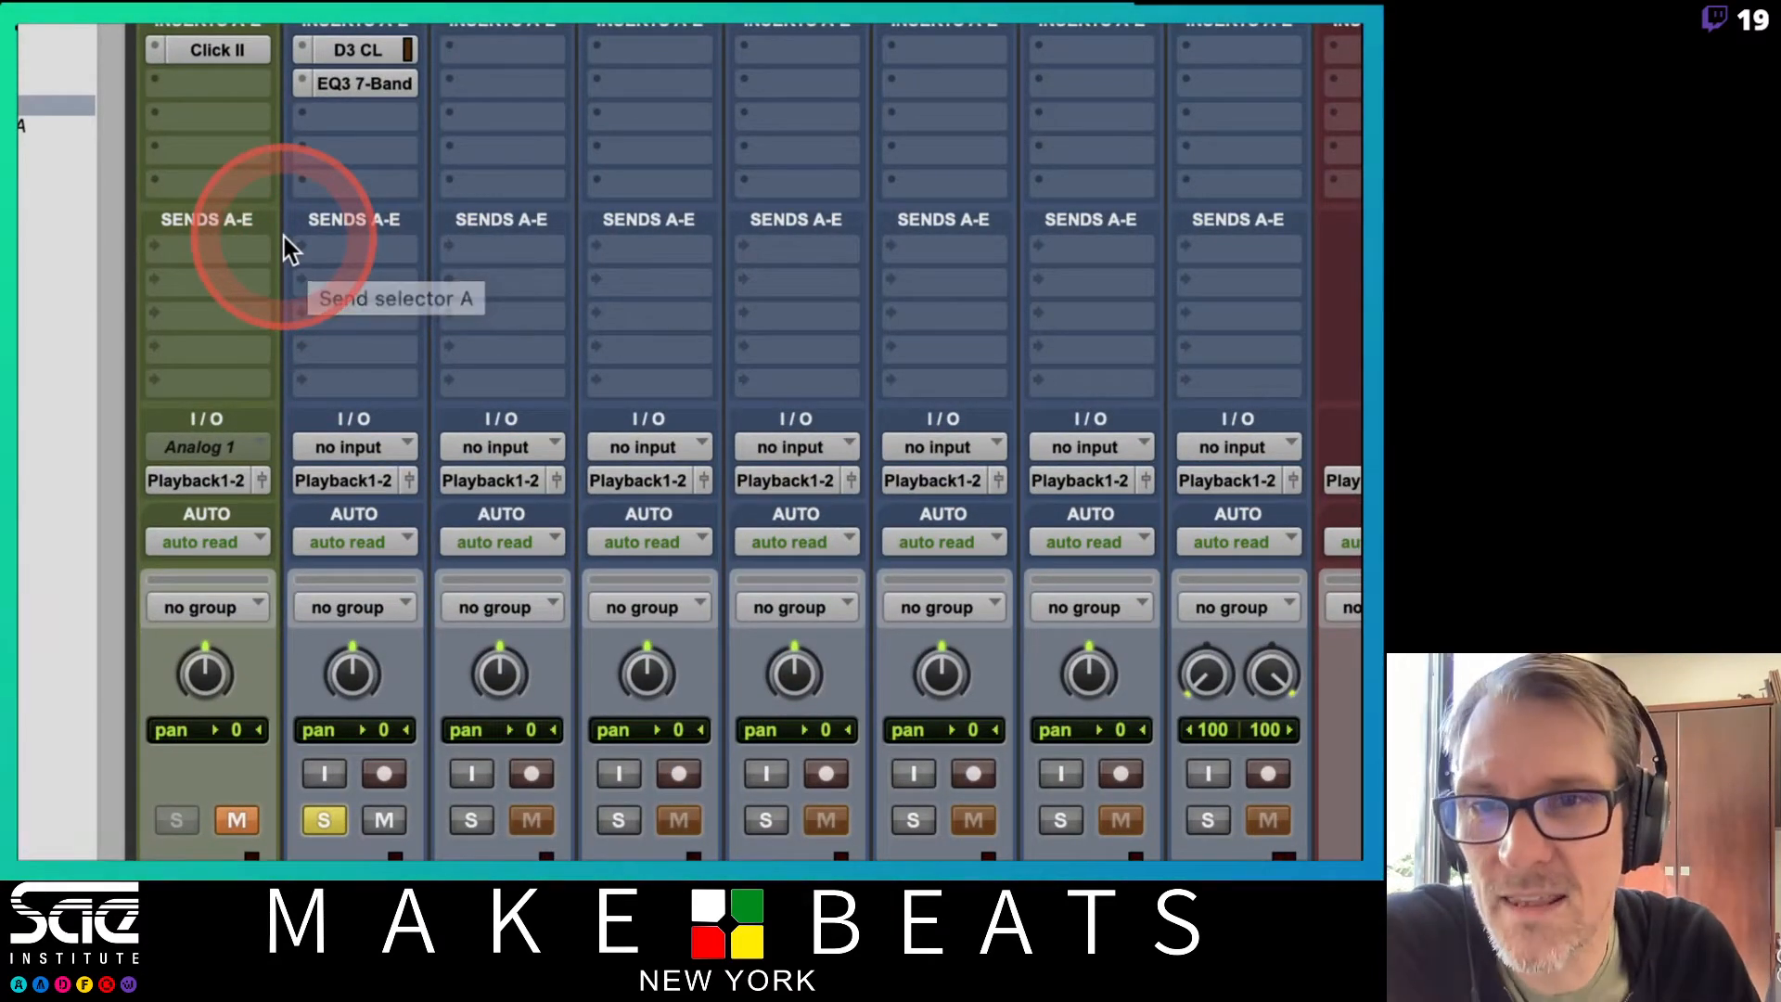
Examine the output and bus destinations available for the Kick track's first send, leaving it unassigned
click(345, 246)
mouse_move(345, 248)
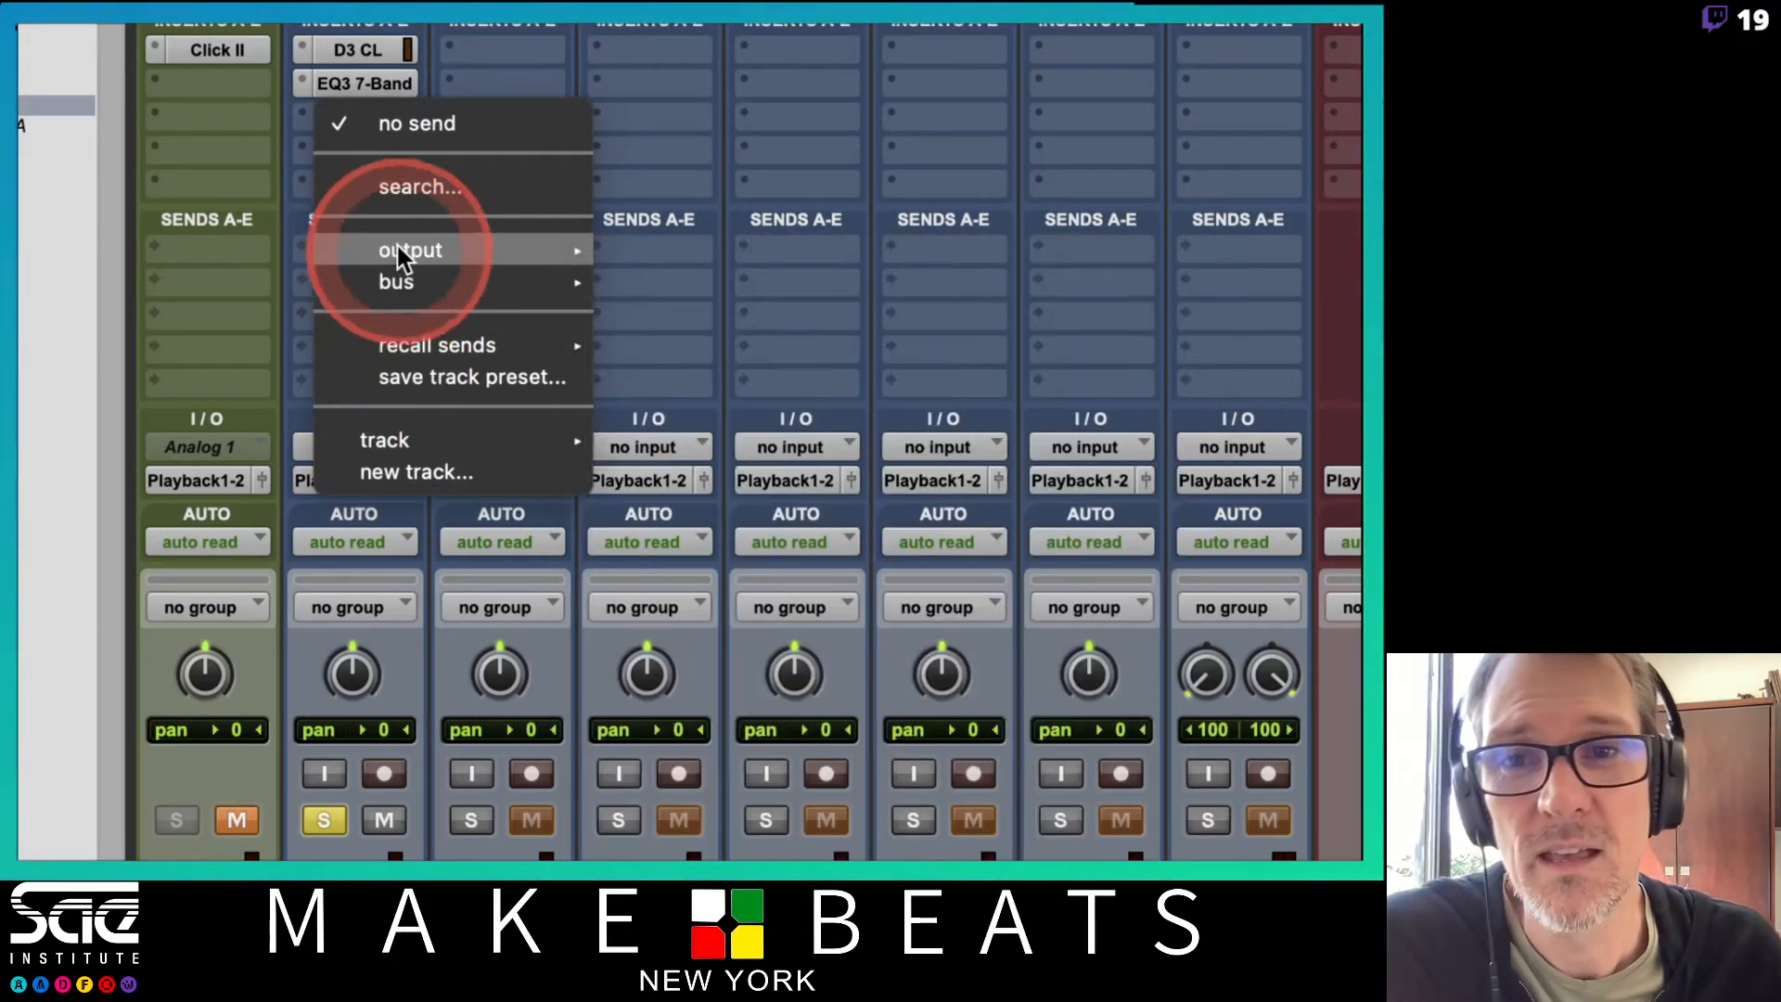
mouse_move(405, 263)
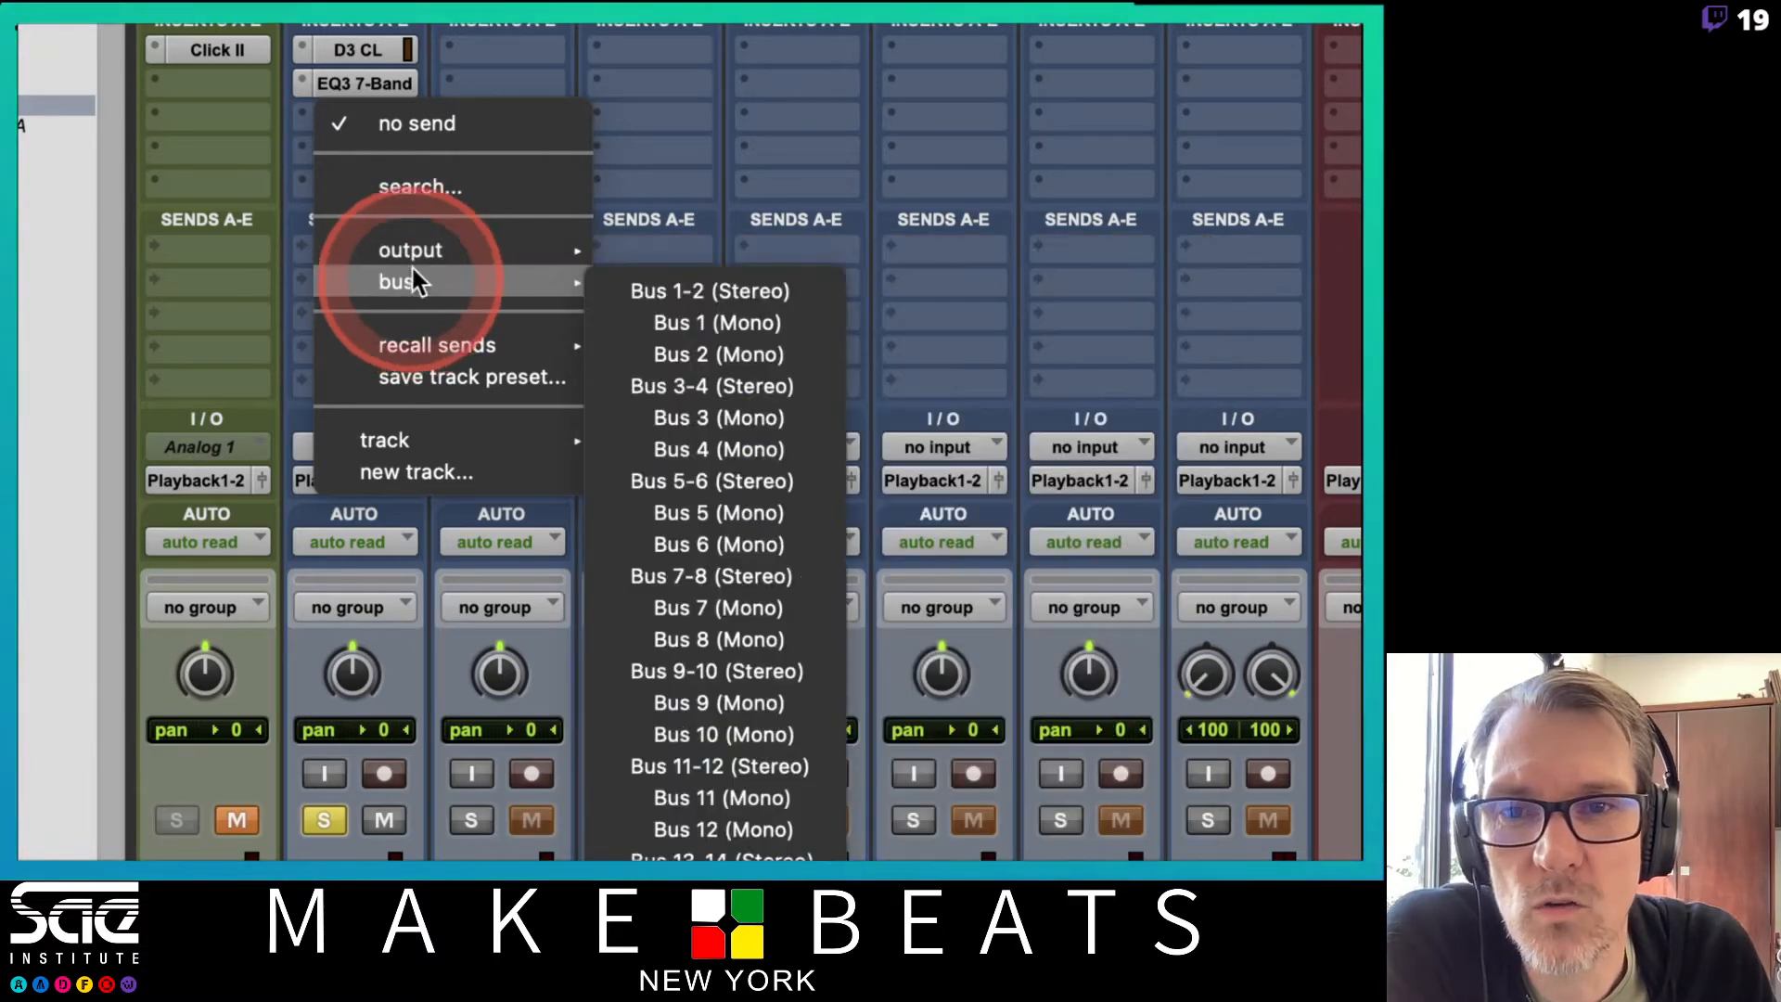
click(248, 264)
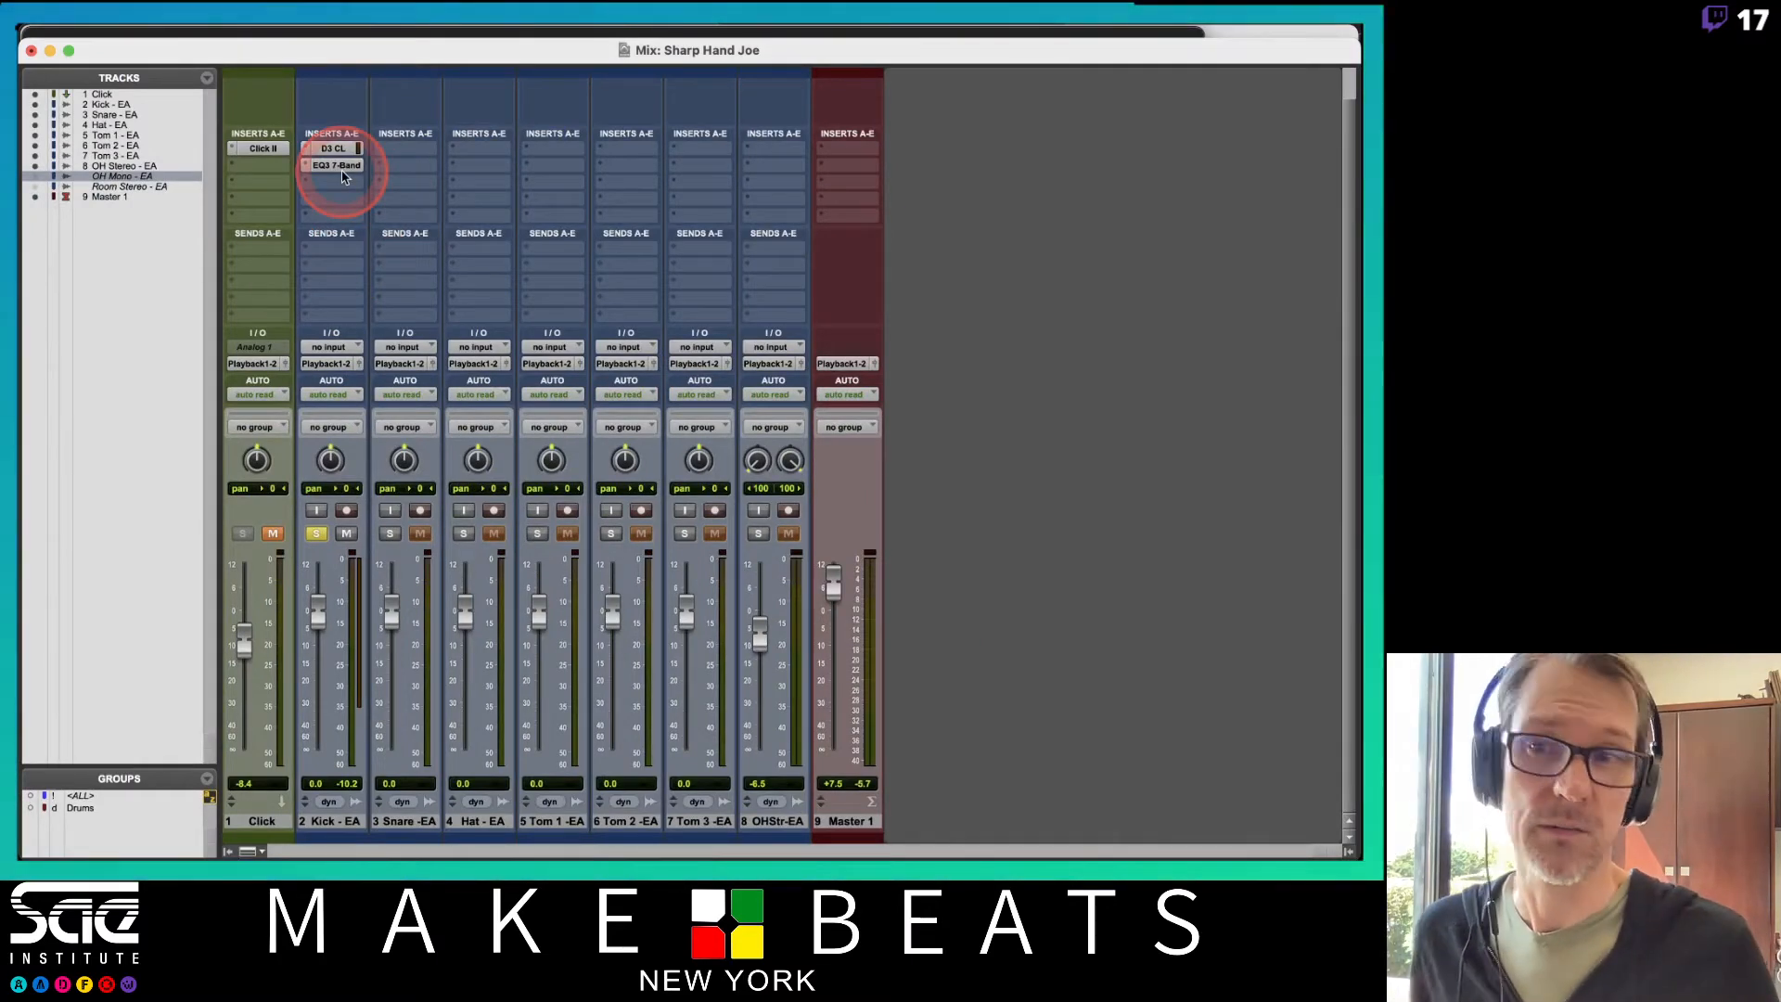
Switch to the PDF notes in Preview and go to the PT Plugin Controls page
key(super+Tab)
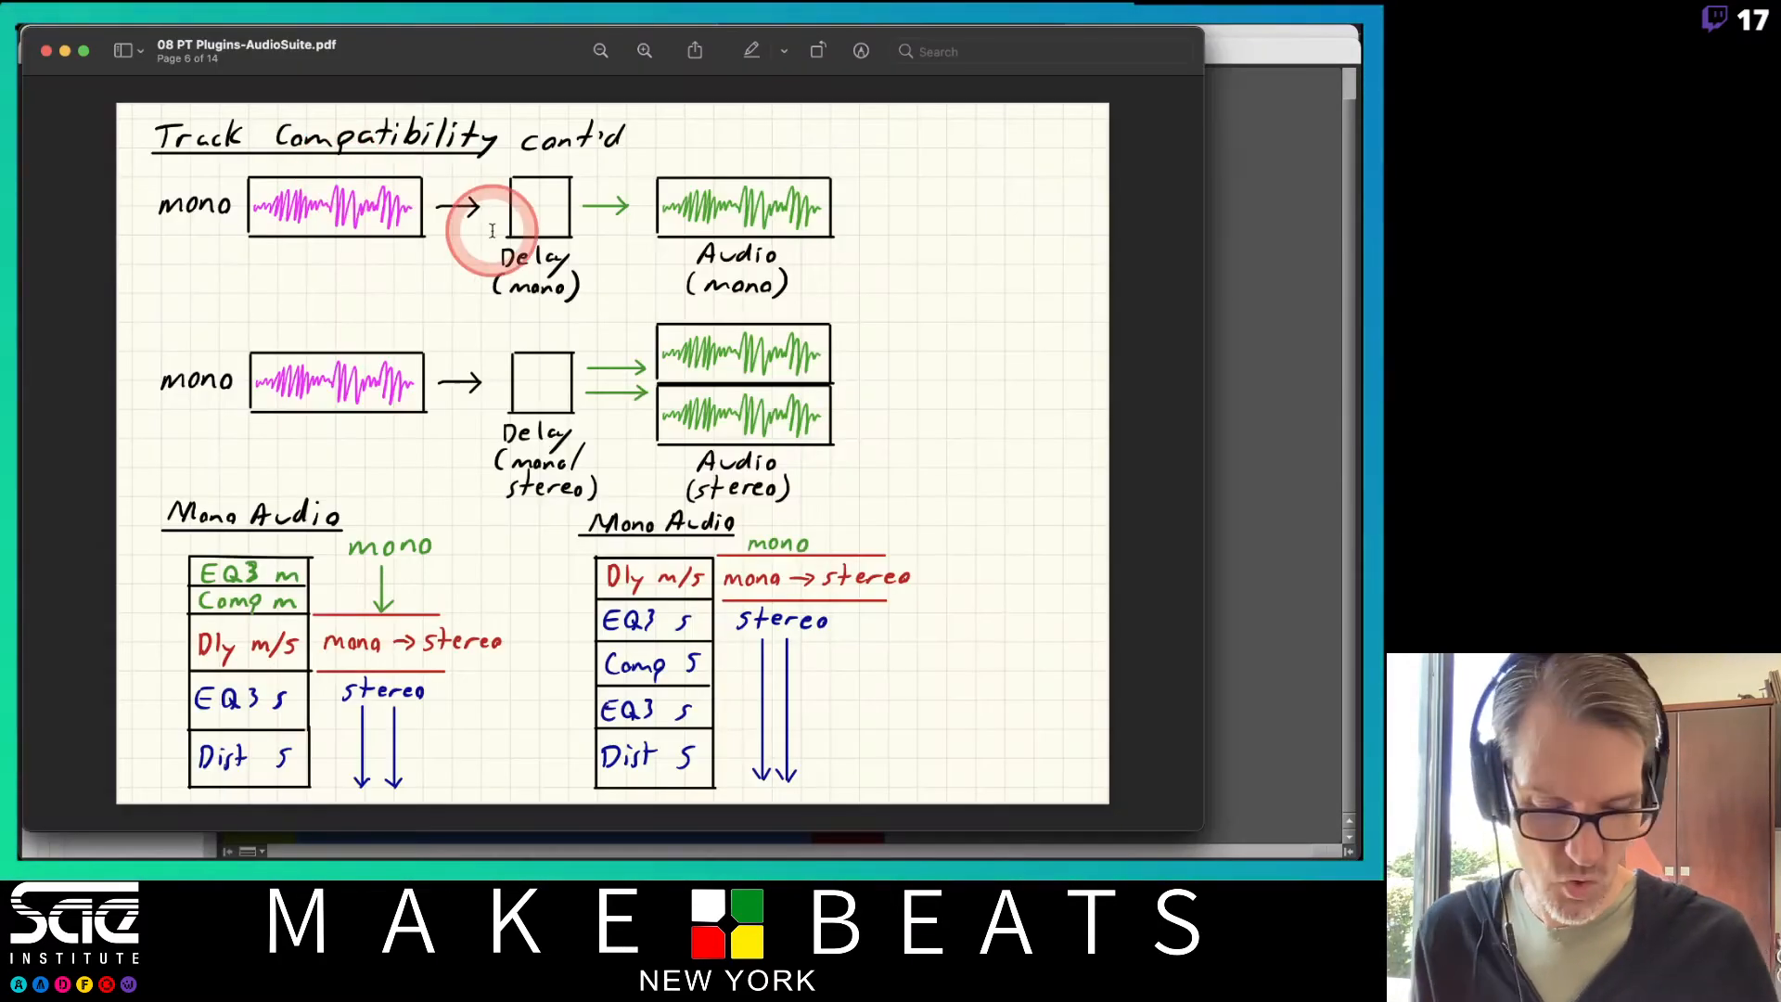
key(Right)
key(Right)
key(Right)
key(Right)
key(Left)
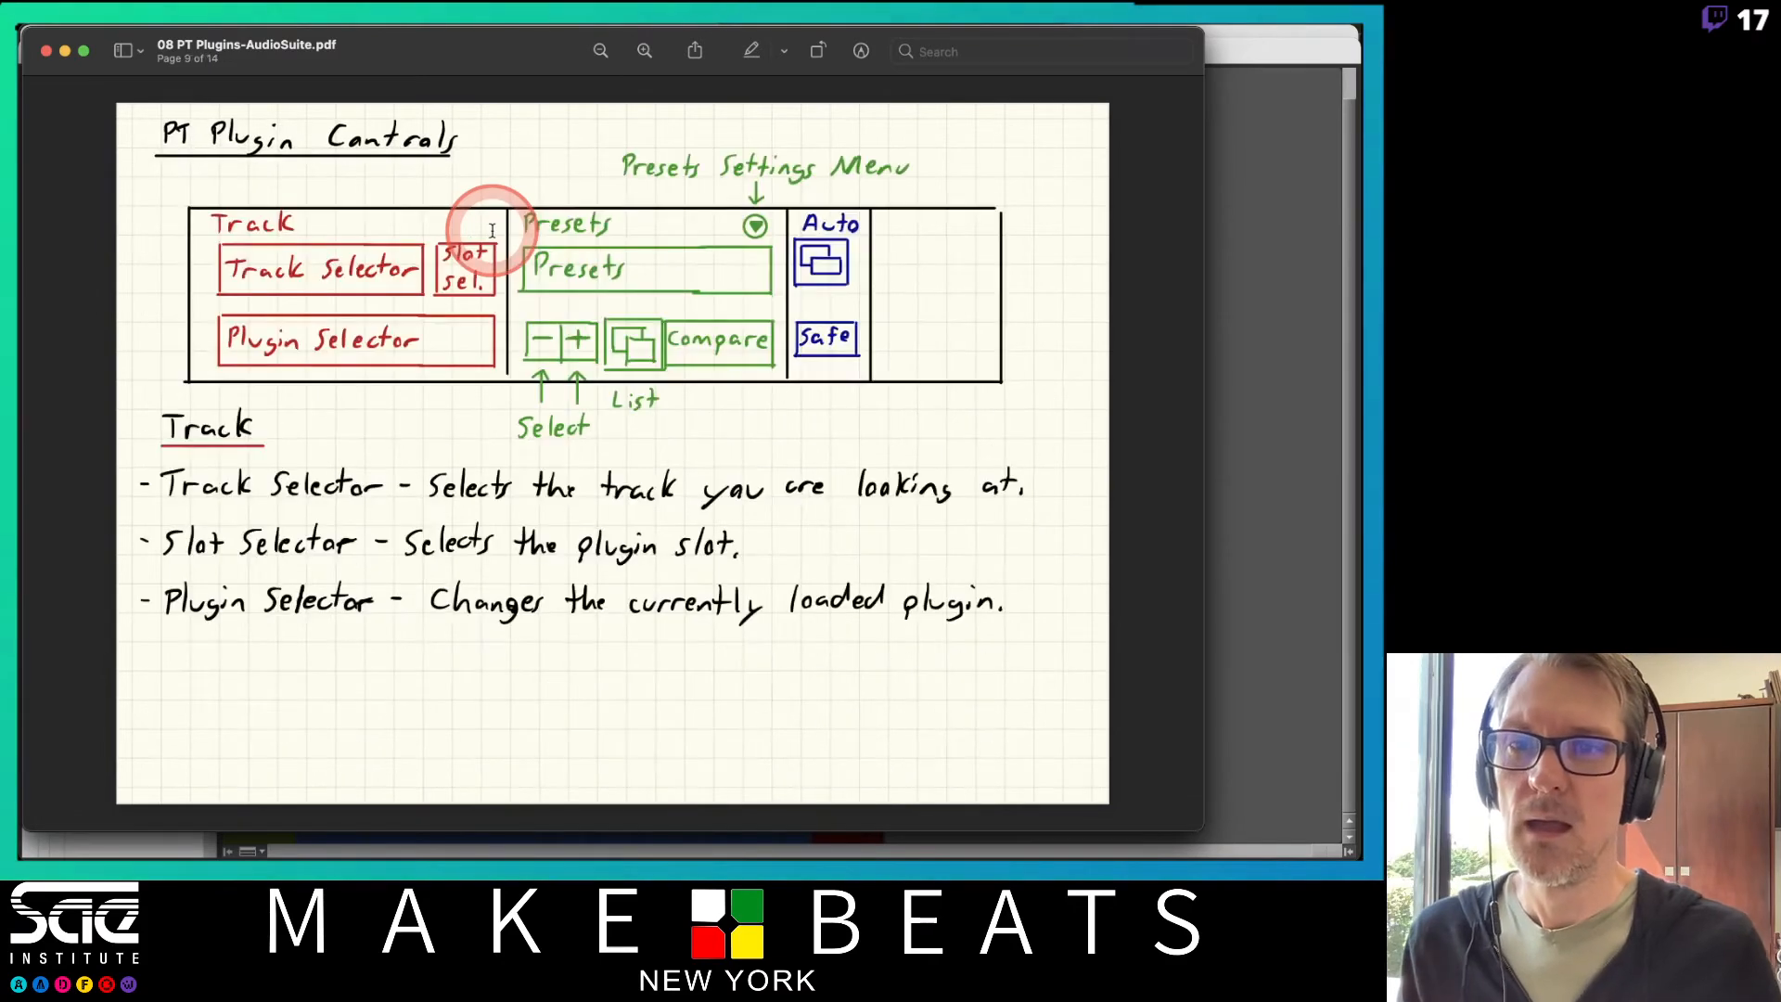
Switch back to Pro Tools, open the Kick track's compressor window, and move it clear of the Kick inserts
click(1256, 262)
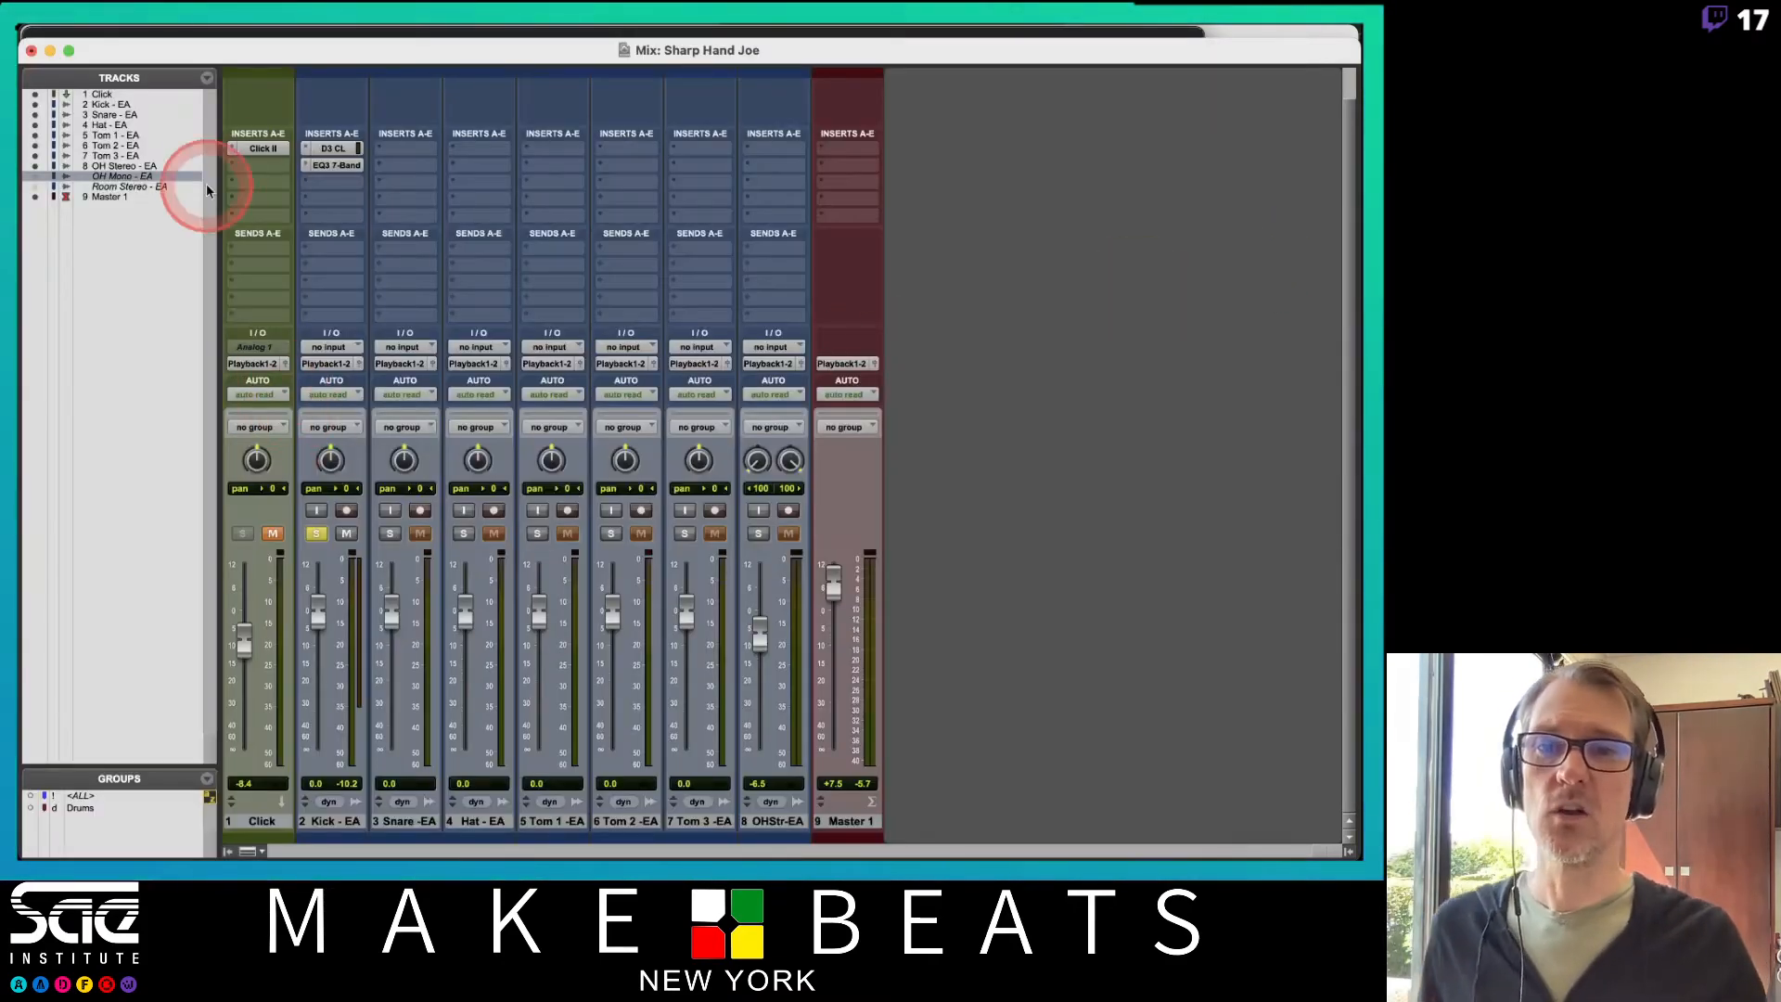
click(333, 149)
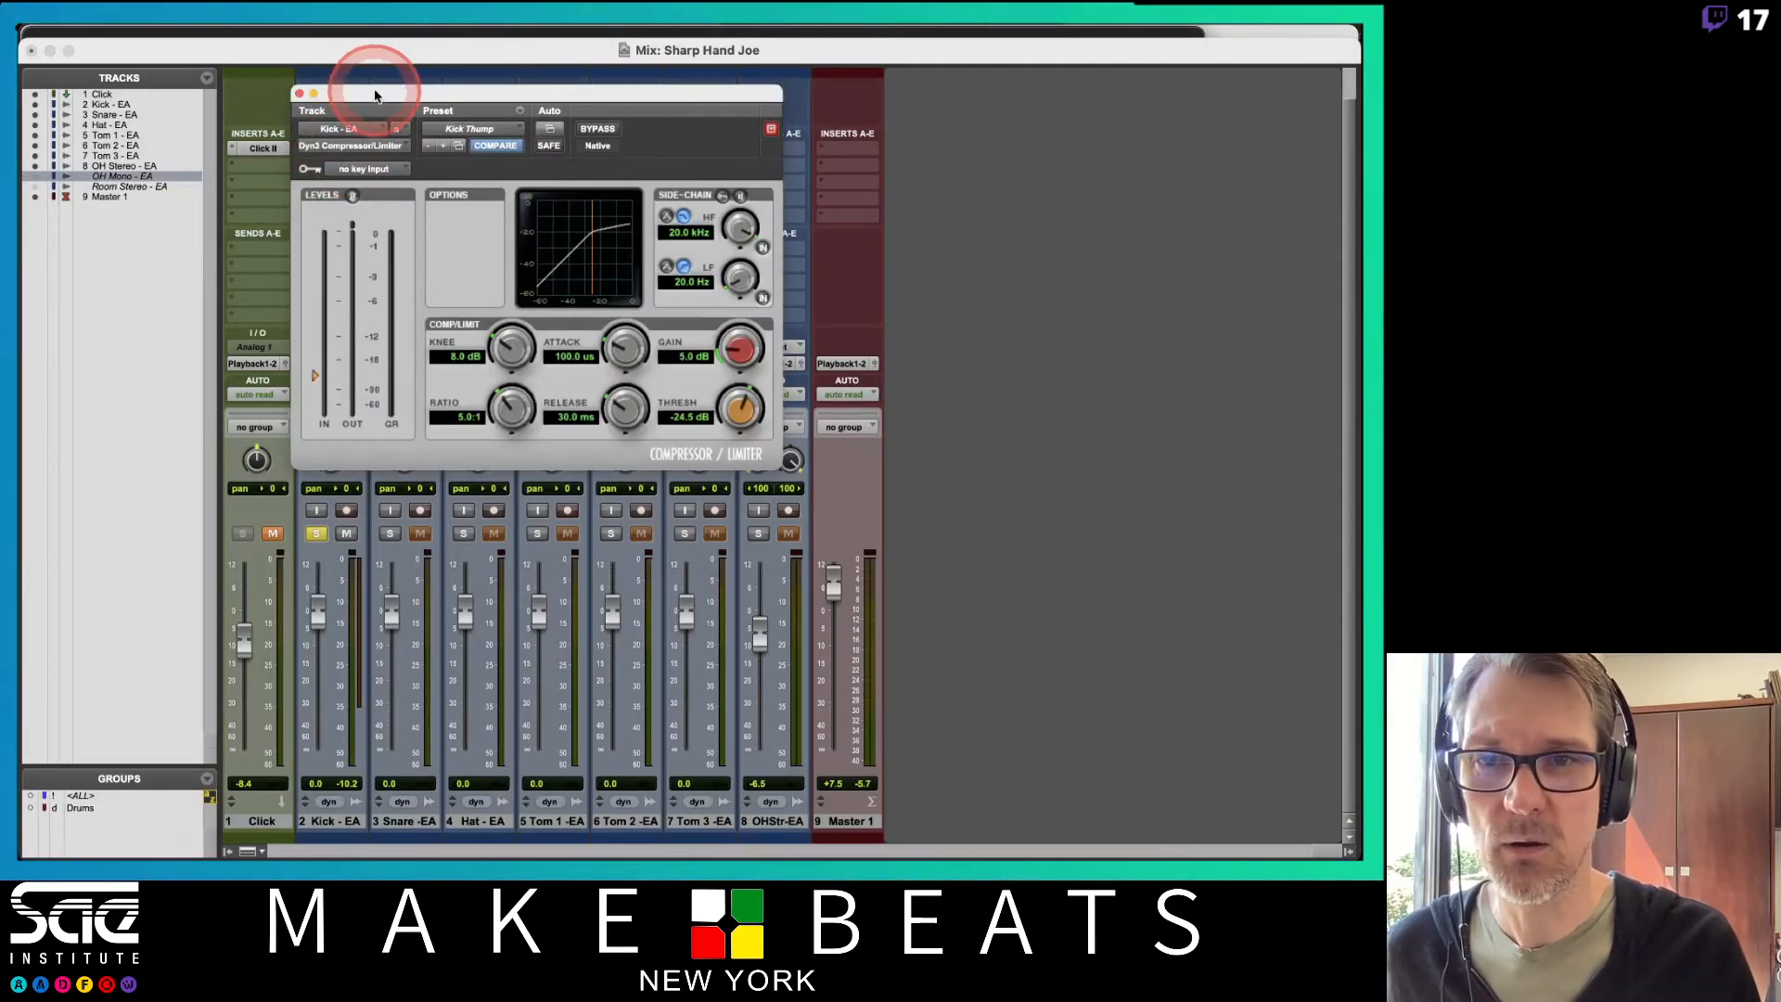
drag(375, 94, 628, 79)
Insert the mono/stereo FabFilter Timeless 3 delay in the Kick track's insert C and bring up the EQ3 7-Band window alongside it
click(320, 169)
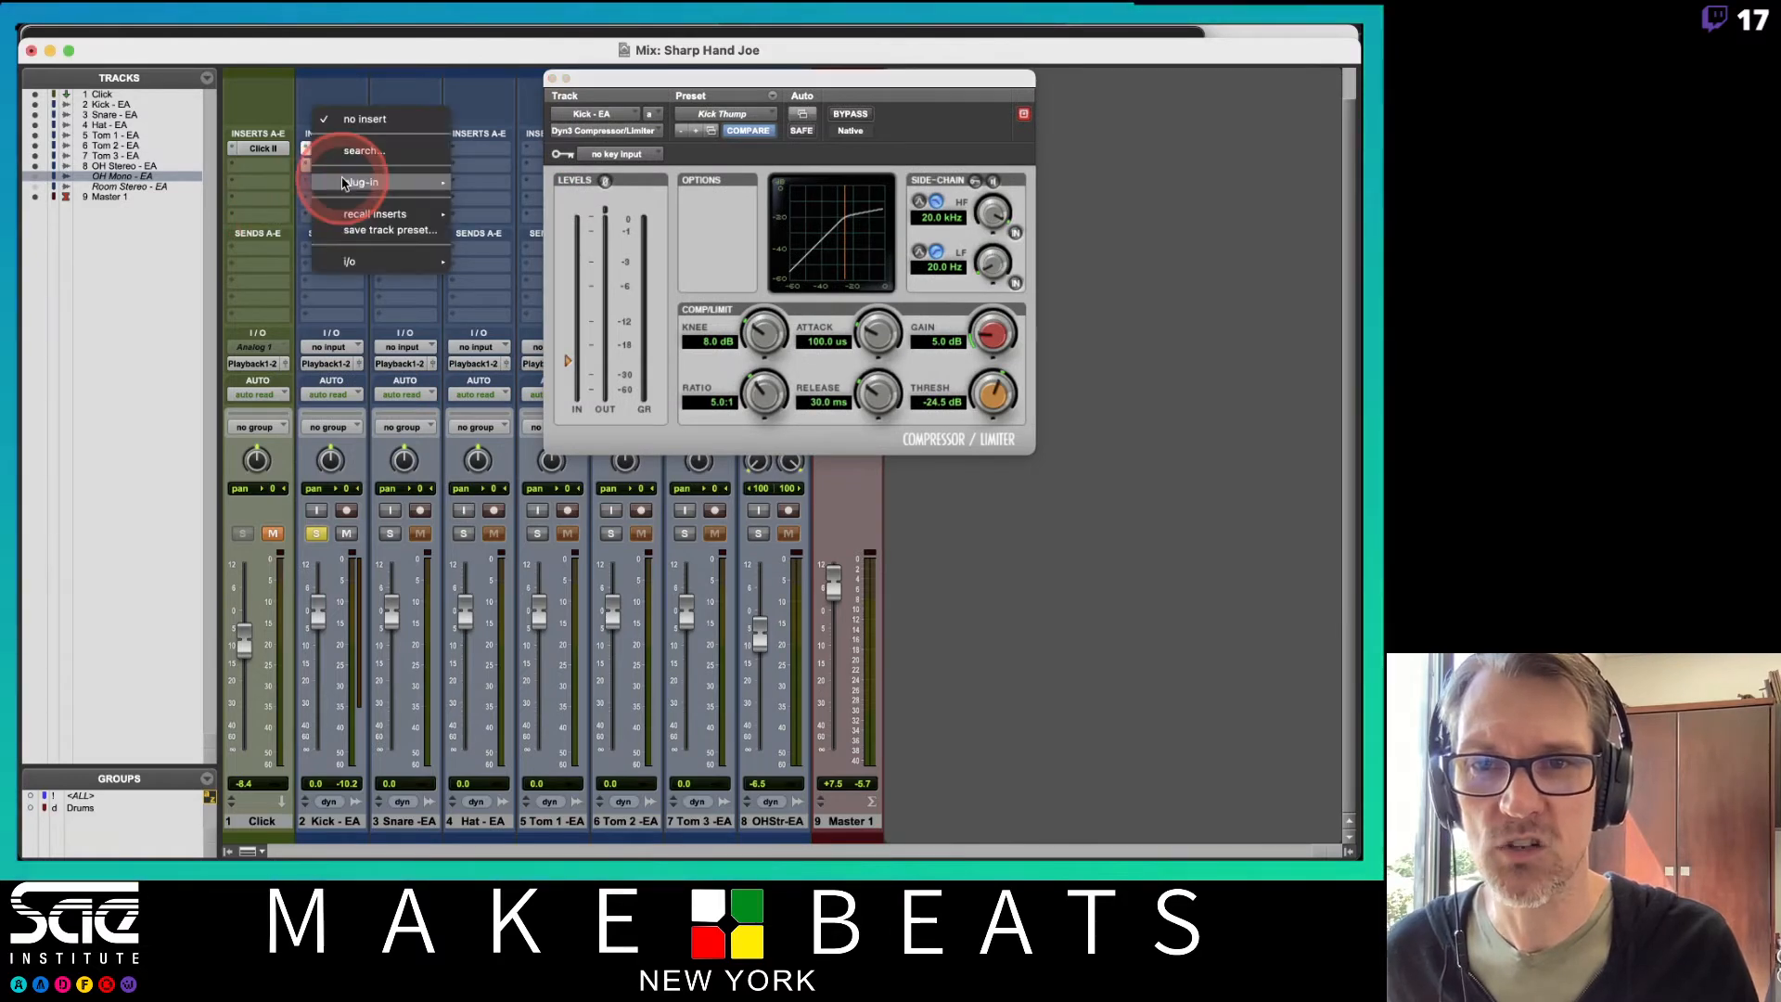
mouse_move(343, 182)
mouse_move(543, 116)
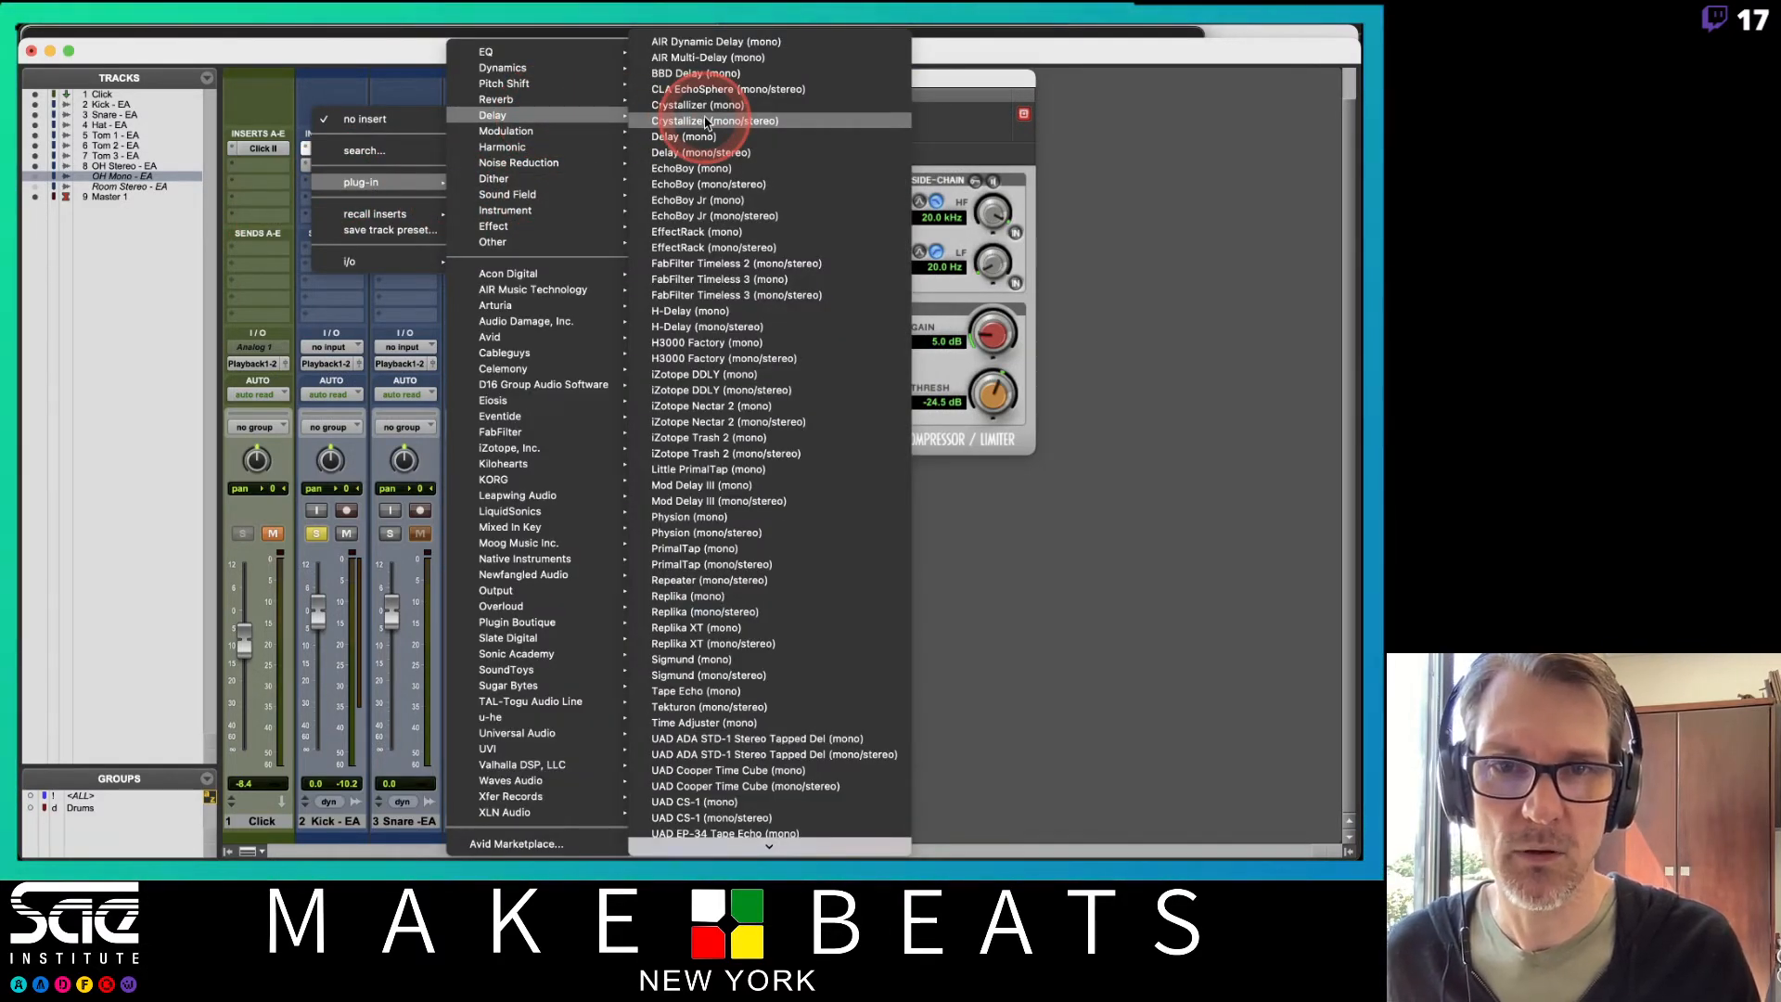
click(714, 296)
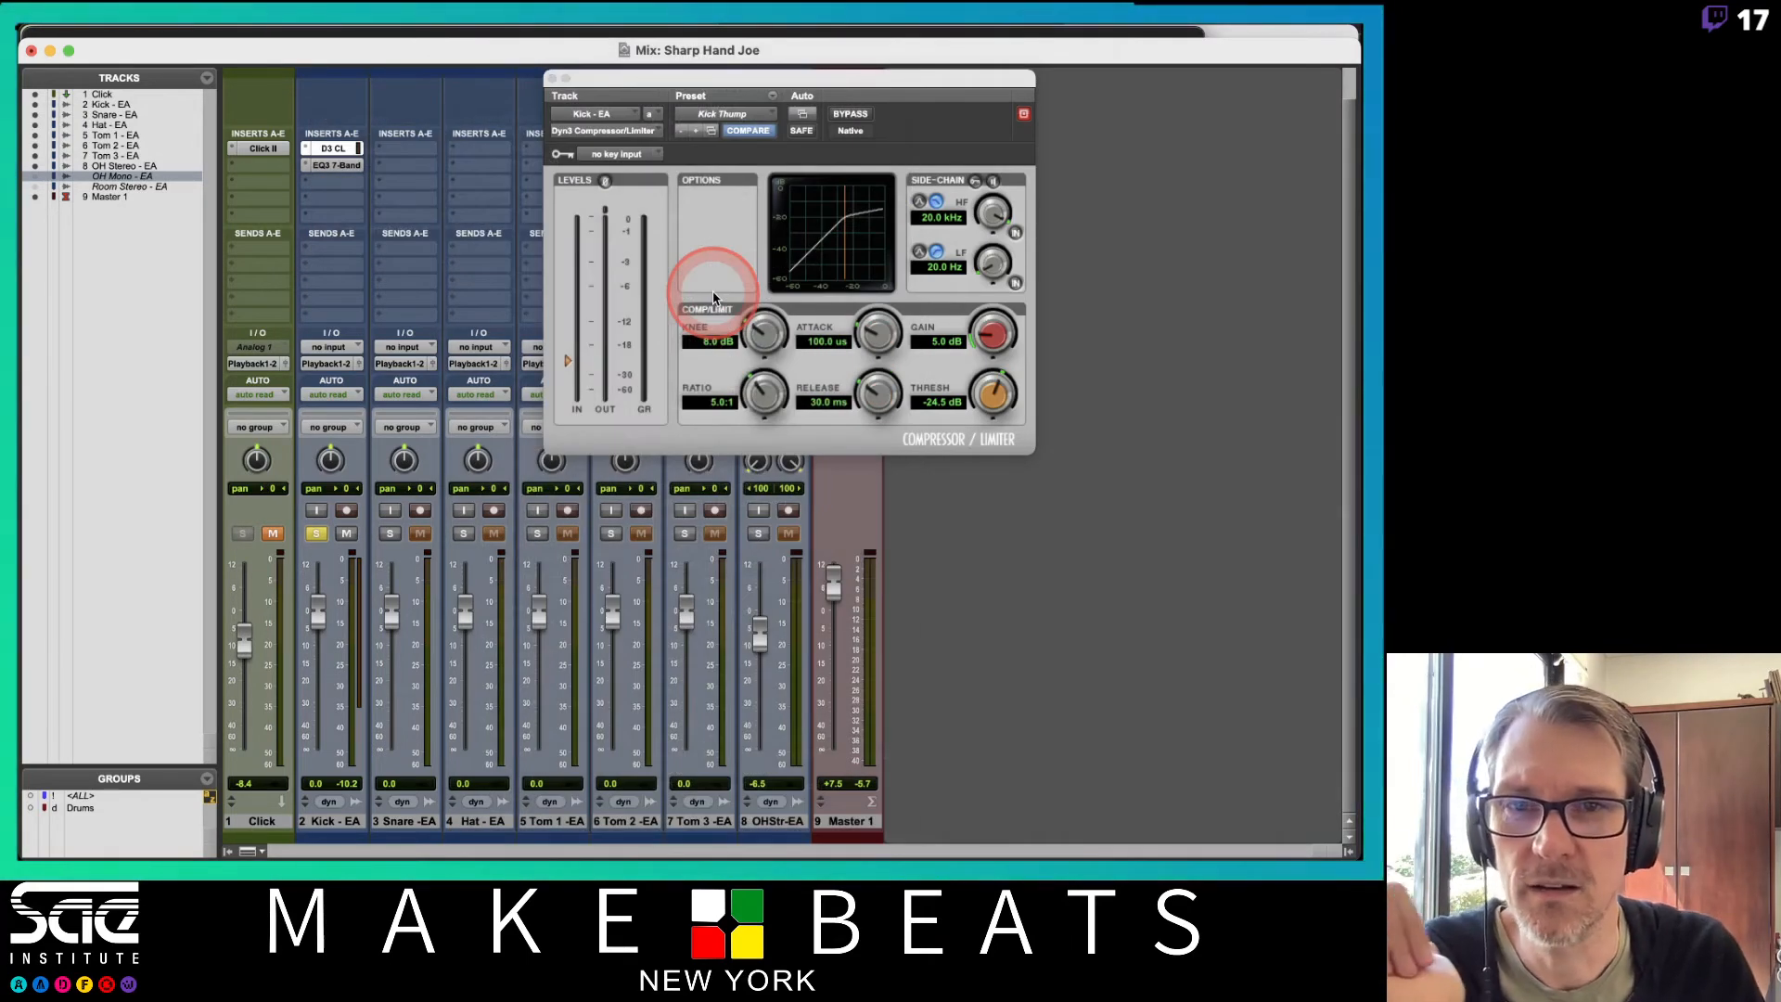
drag(696, 68, 568, 77)
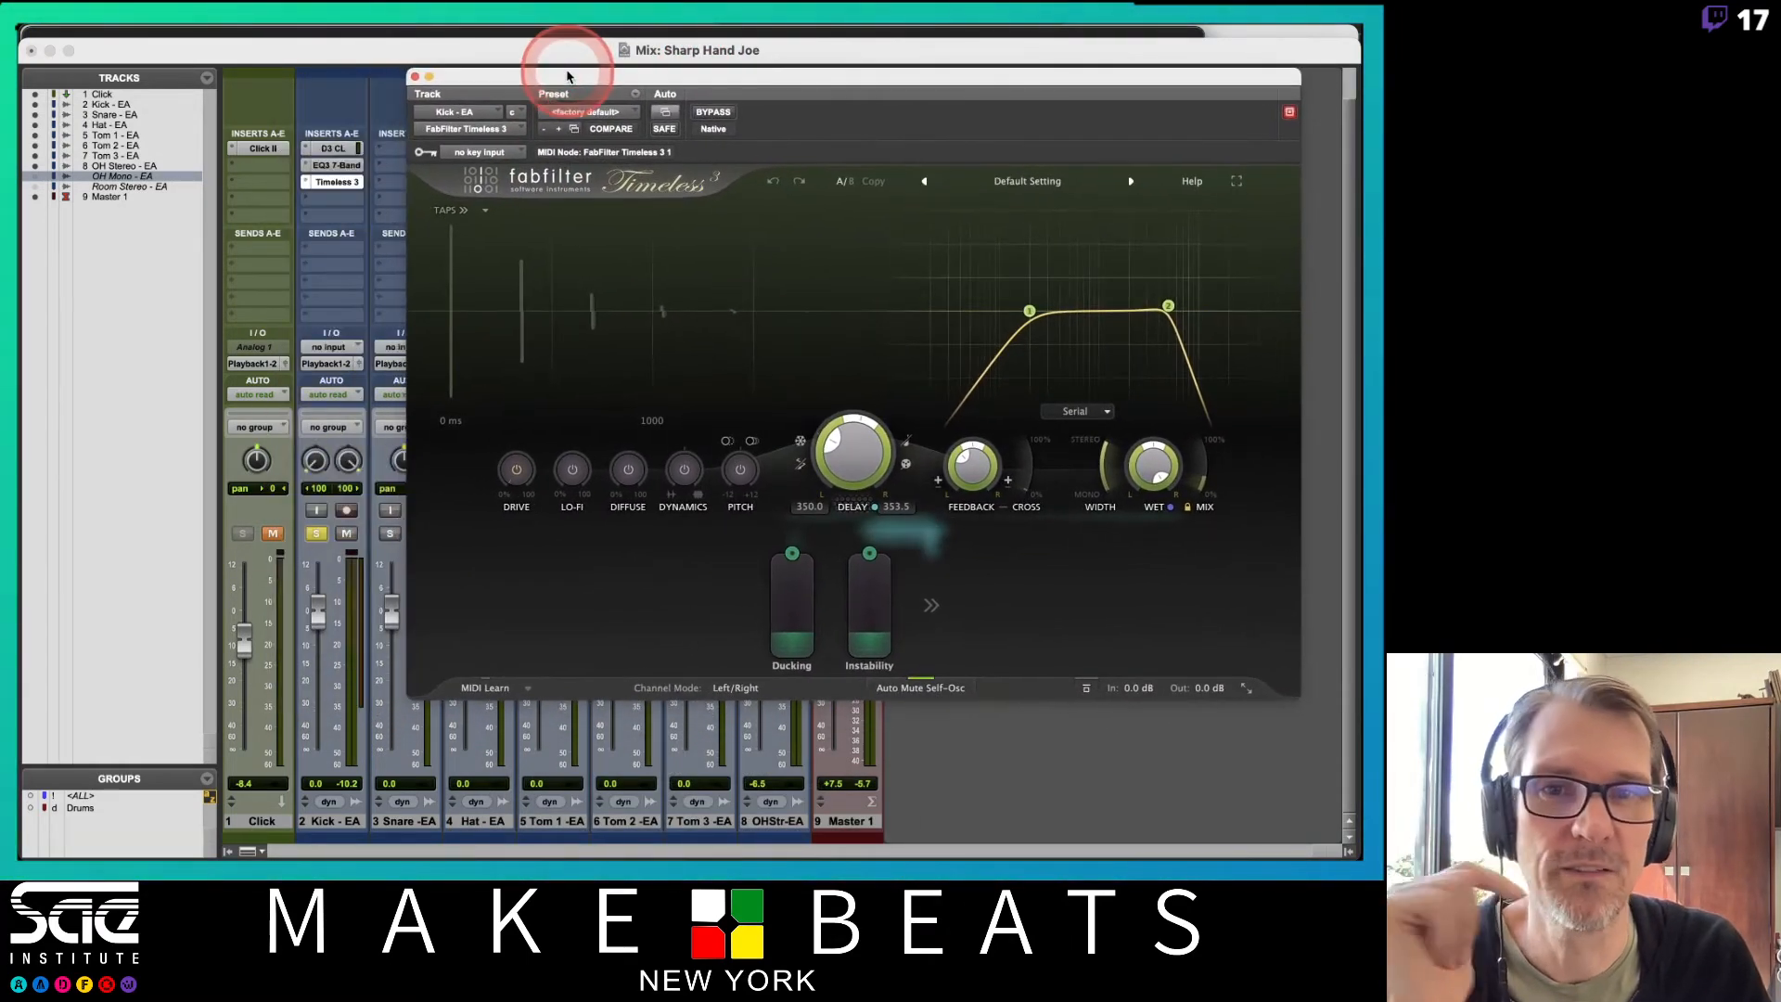
click(351, 171)
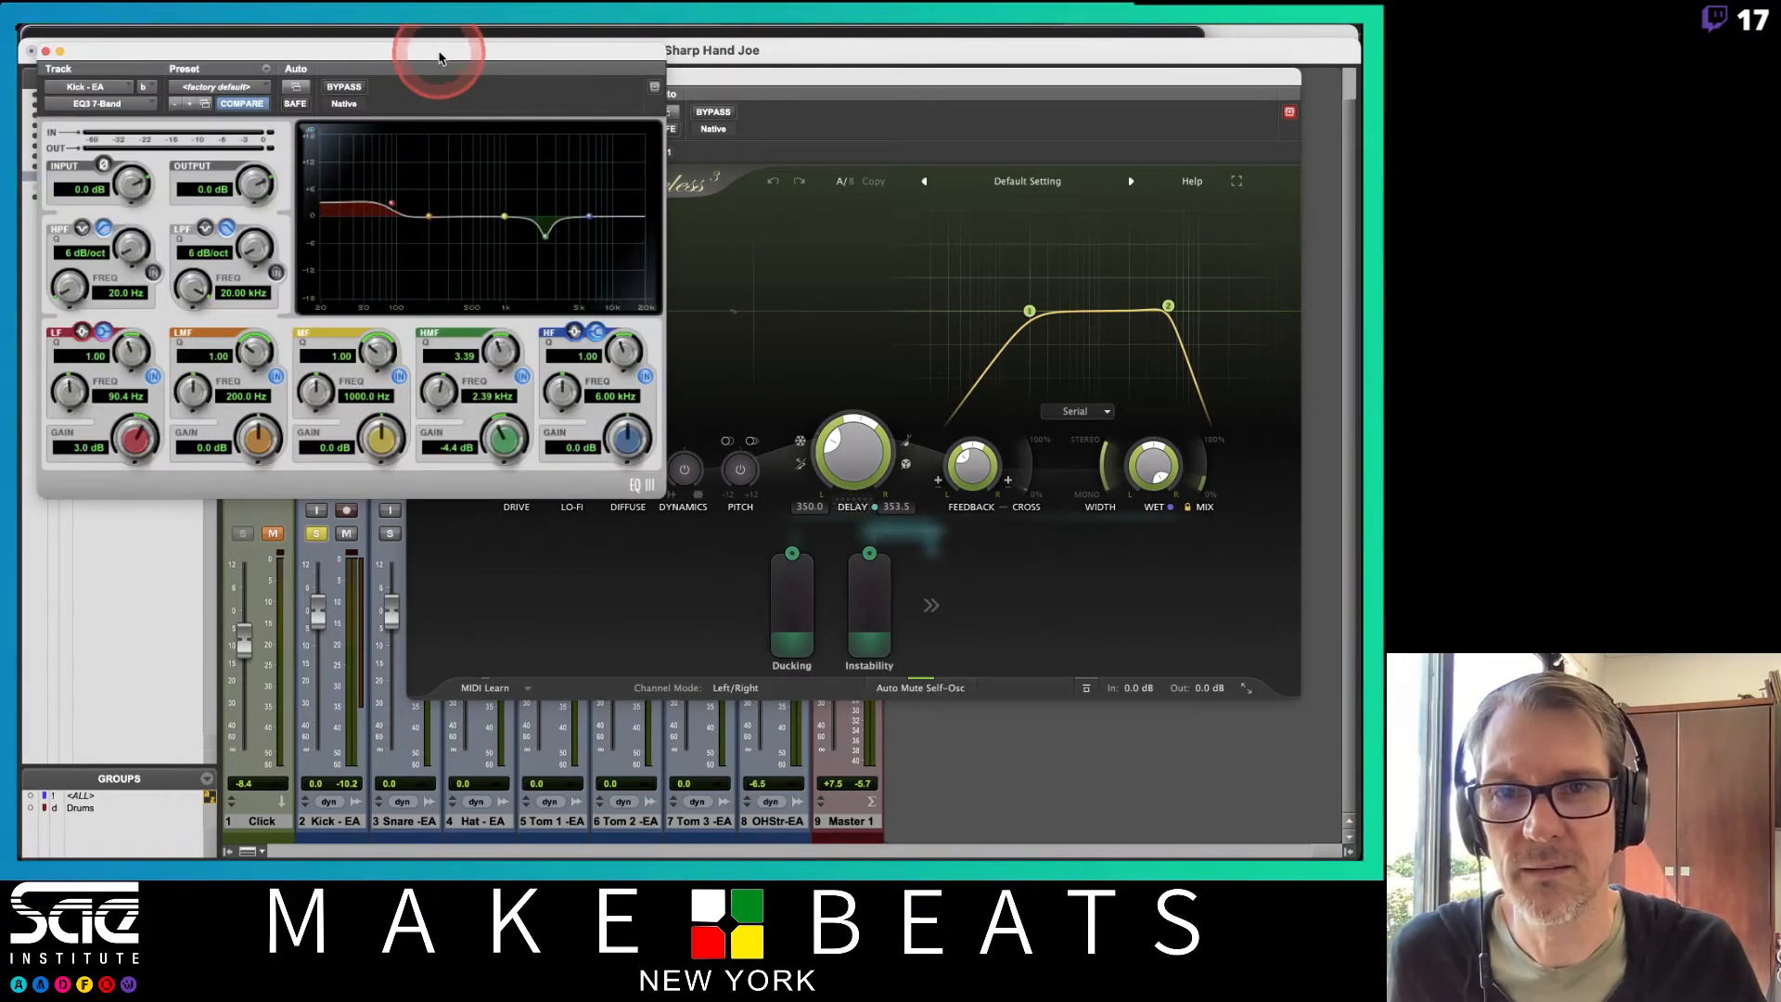
drag(437, 55, 861, 192)
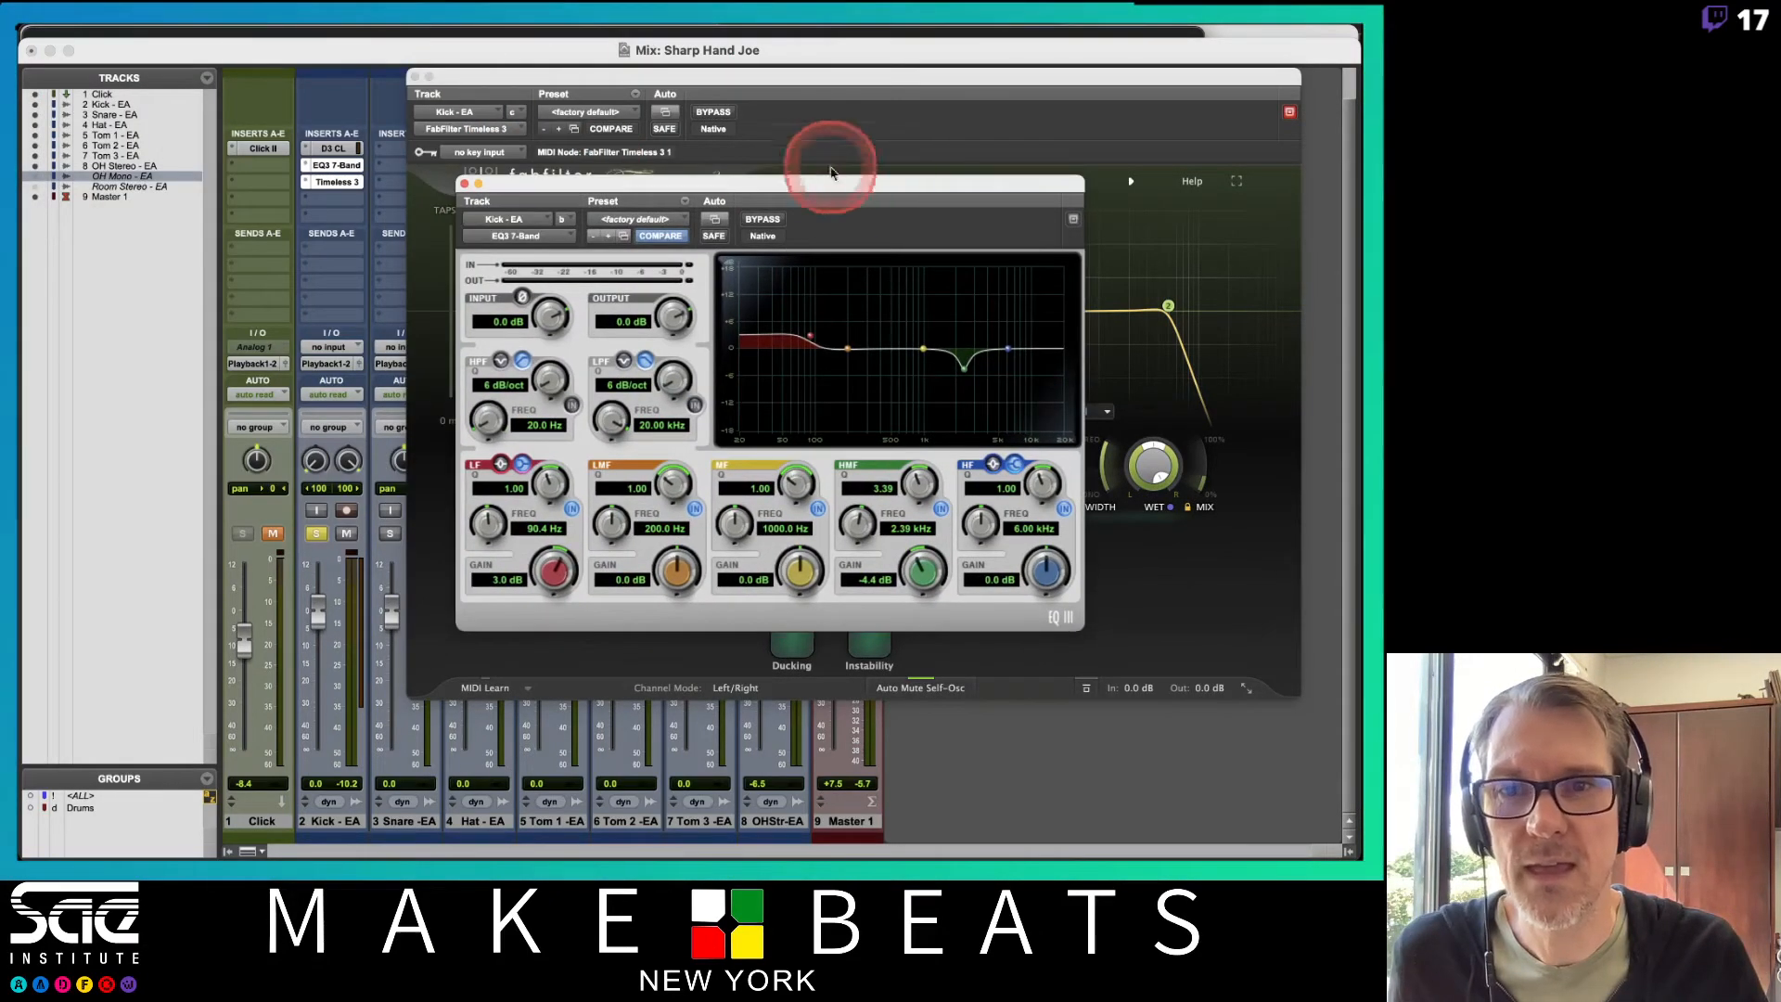
Add a multi-mono EQ3 7-Band to the Kick track's insert D and move its window clear of the inserts
click(341, 199)
click(594, 202)
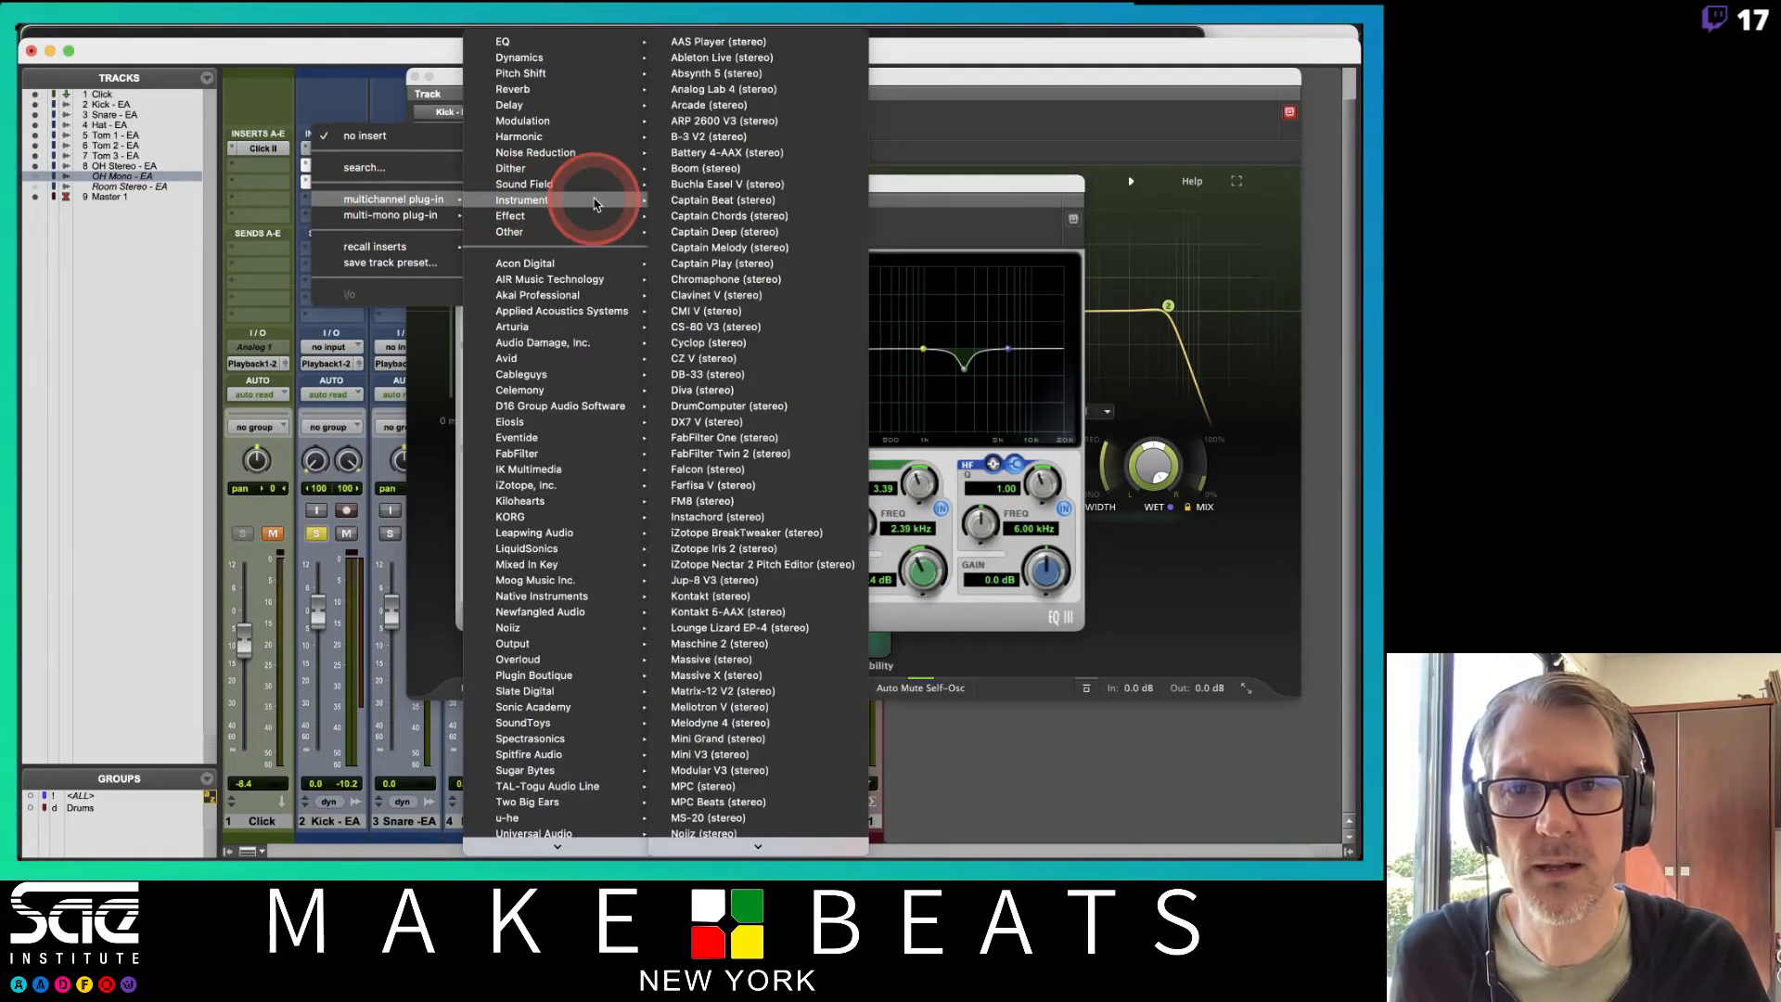
click(378, 216)
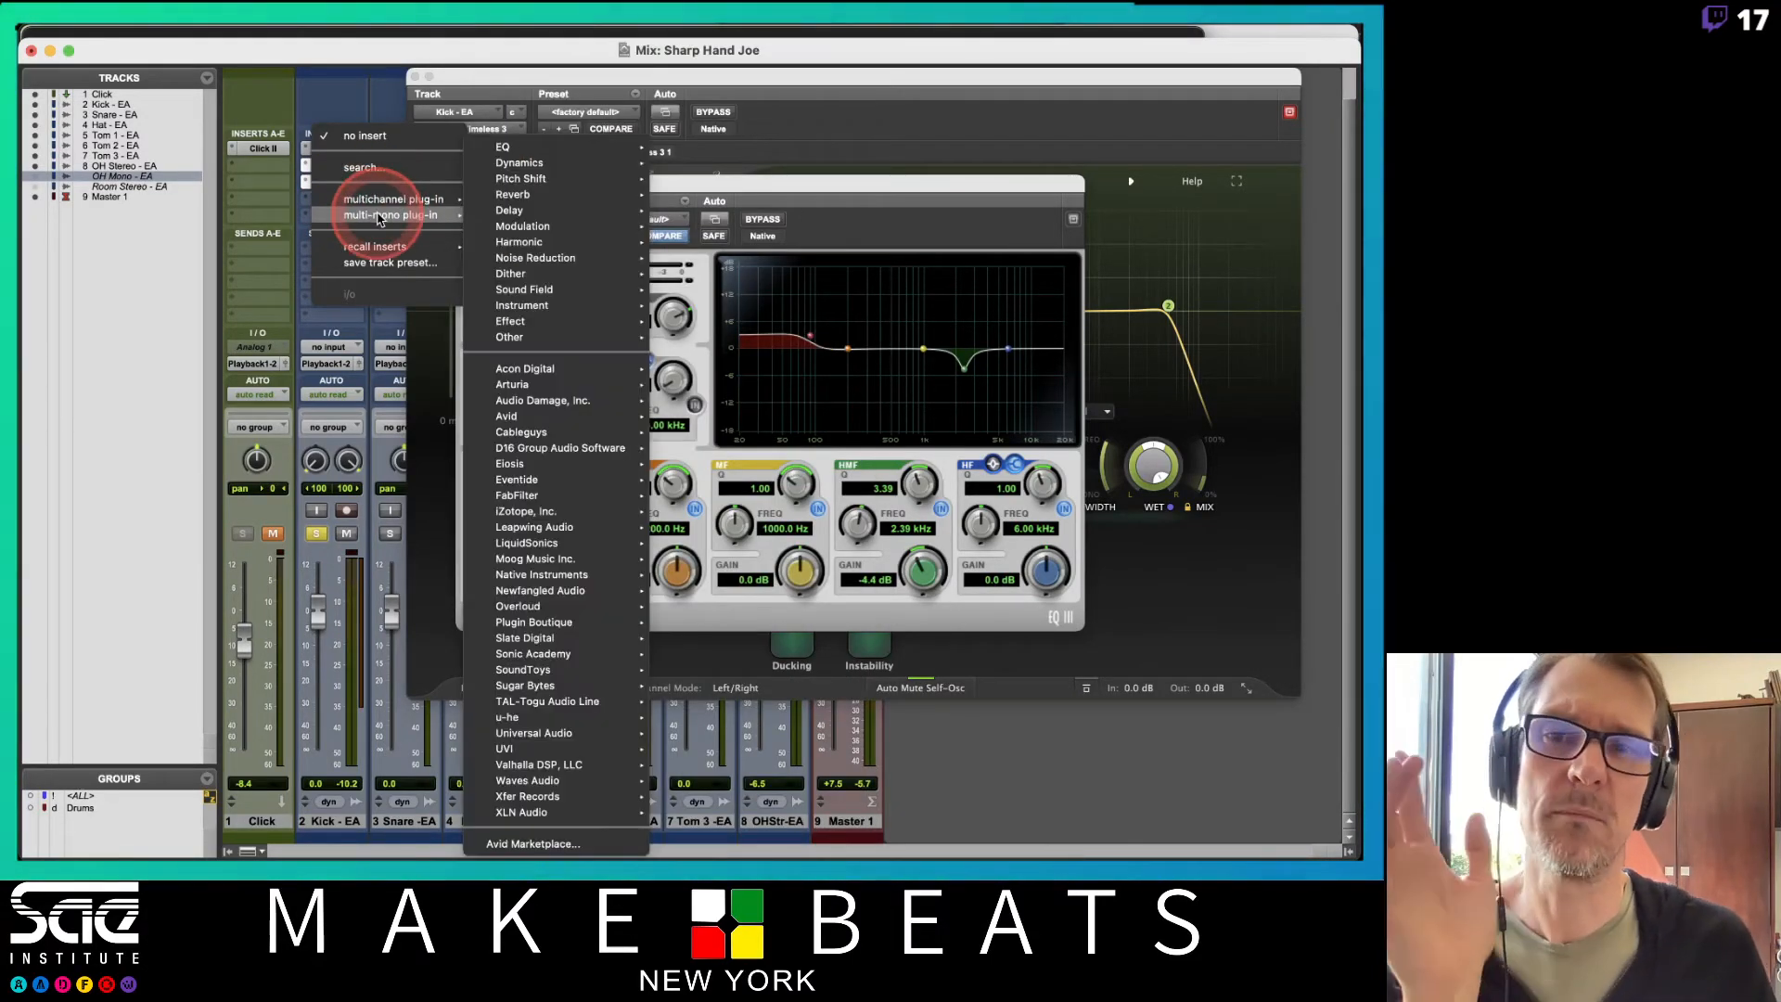
click(510, 211)
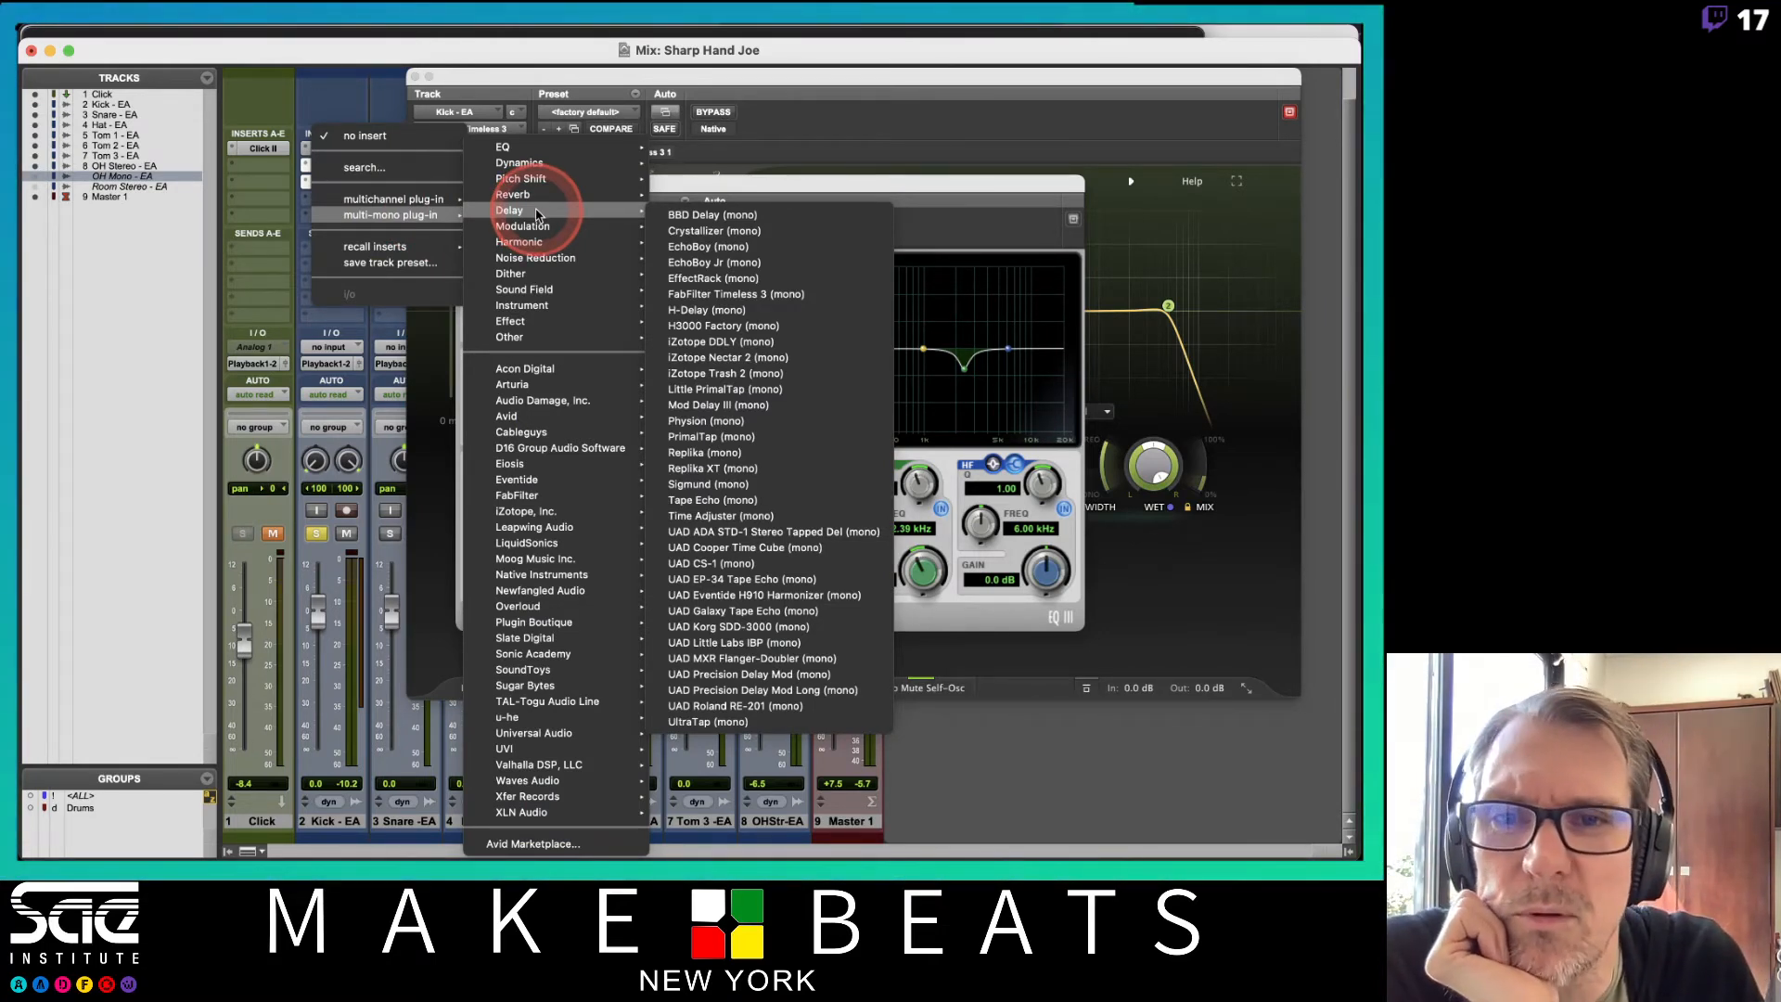
mouse_move(557, 147)
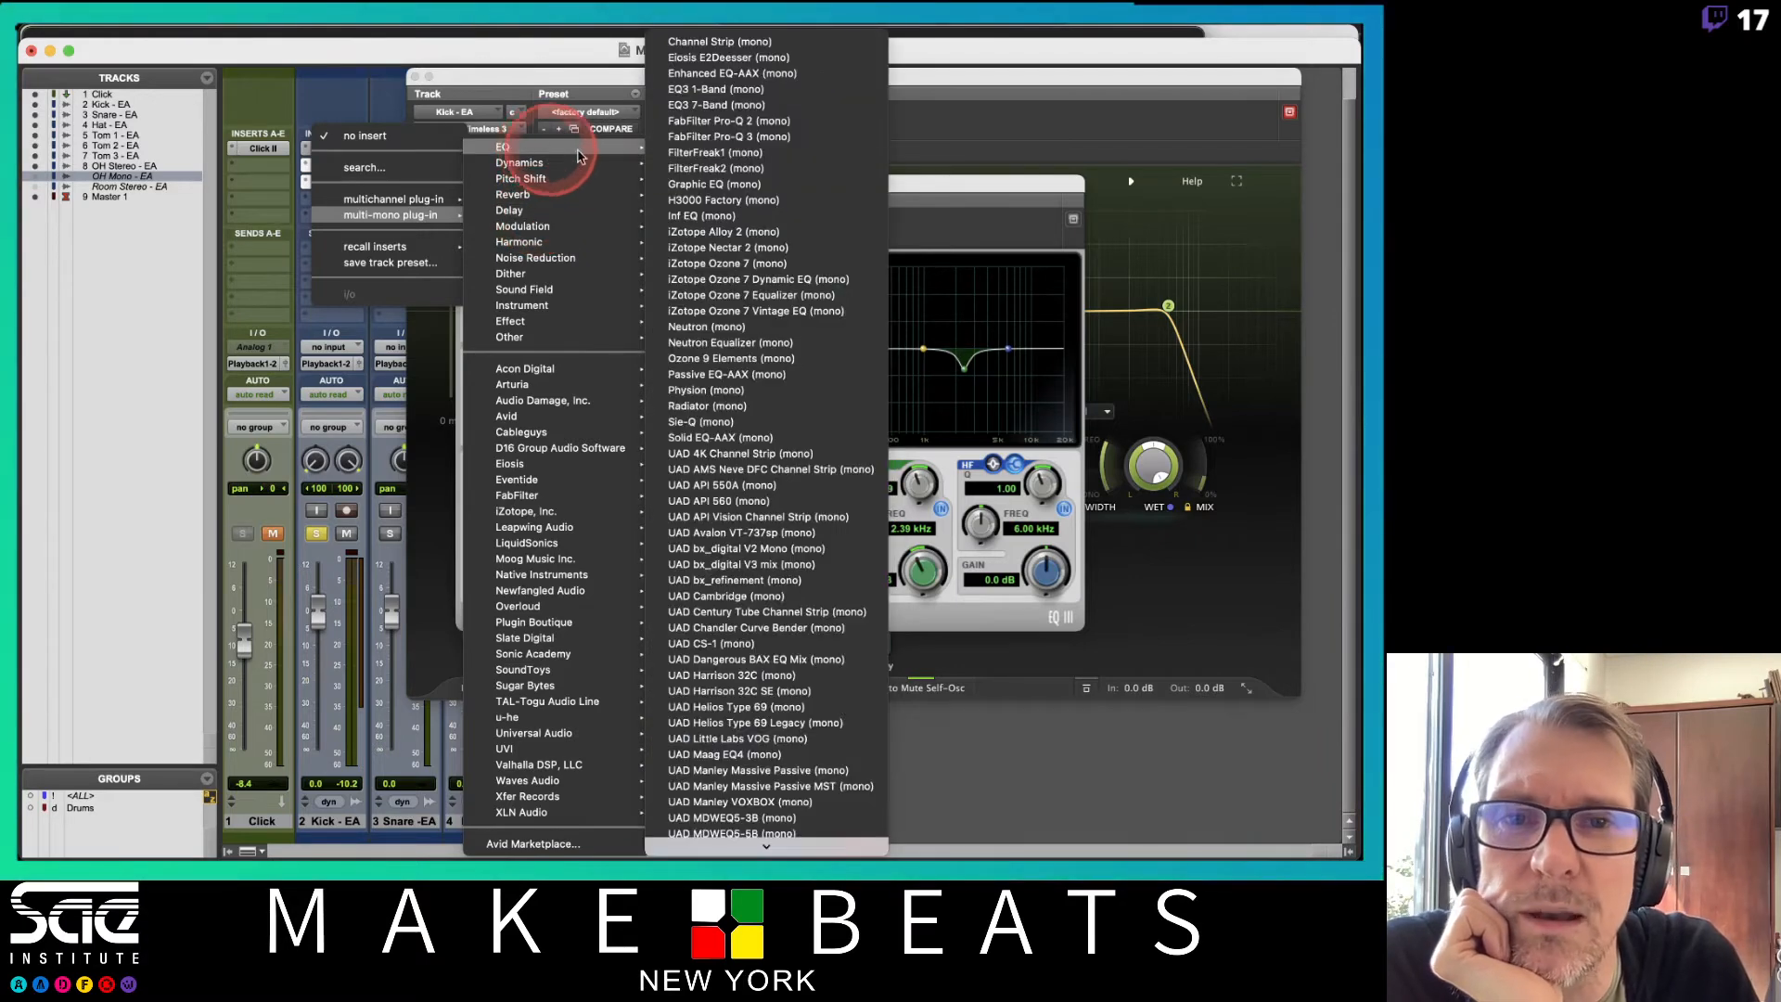
click(711, 105)
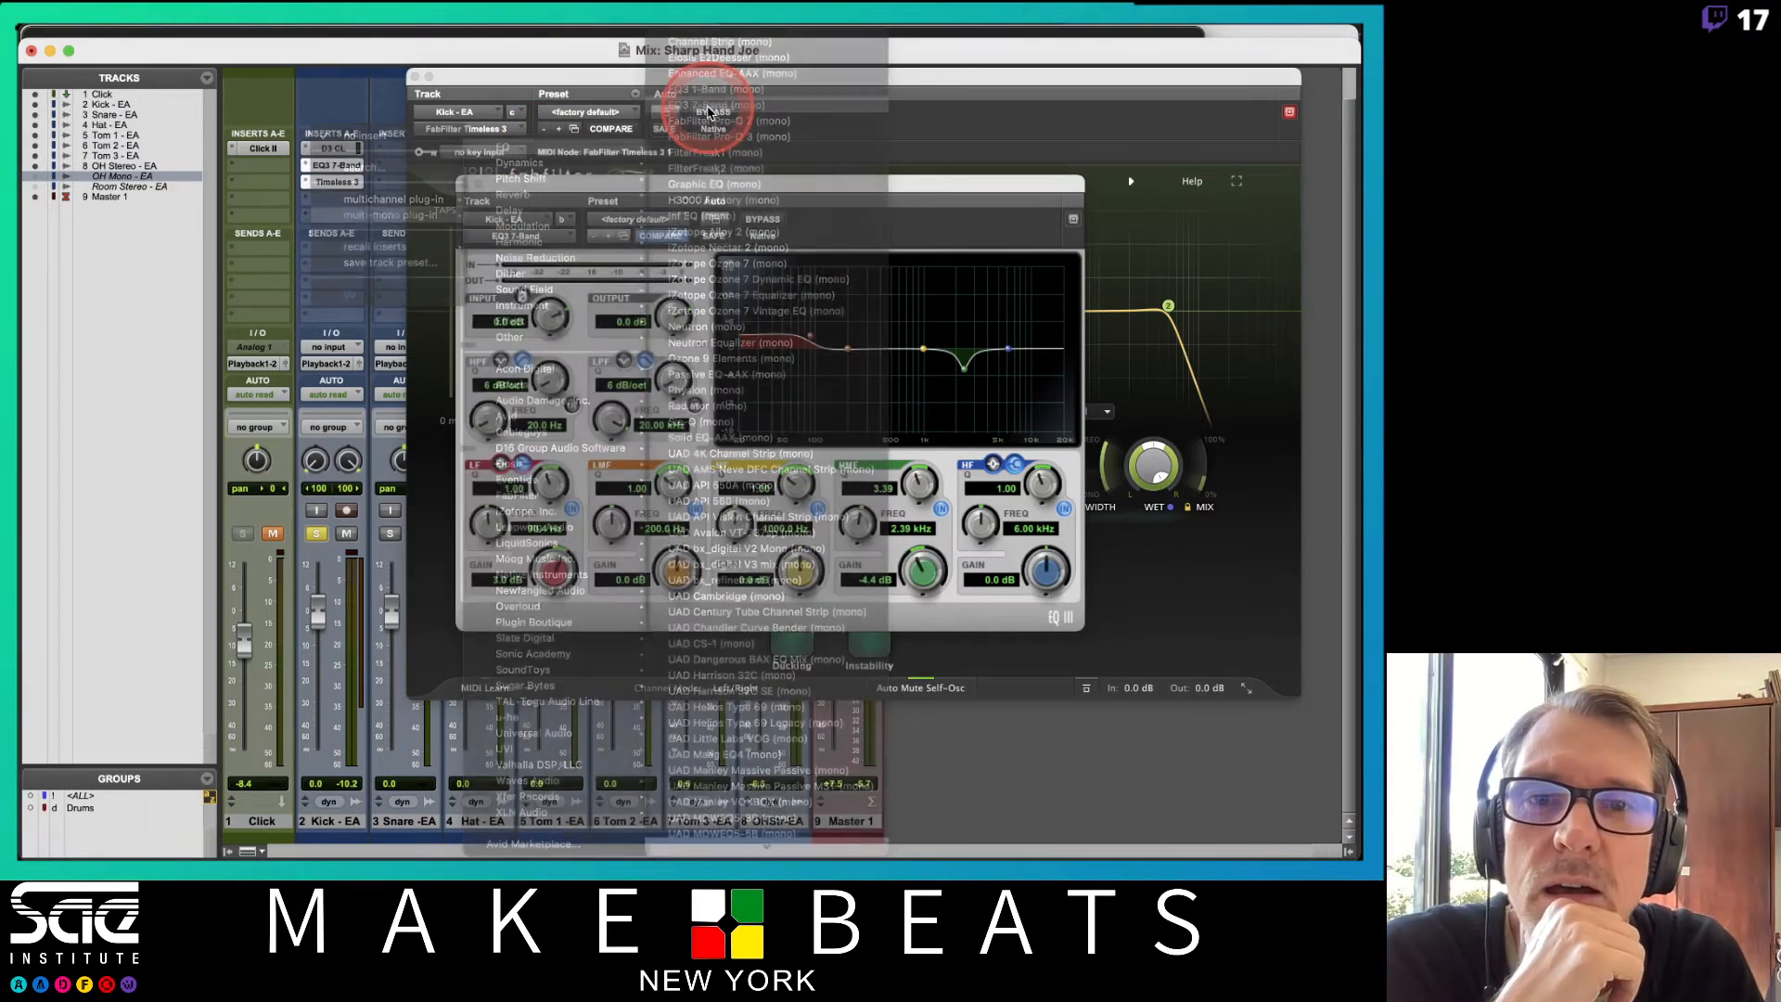
drag(619, 86, 785, 390)
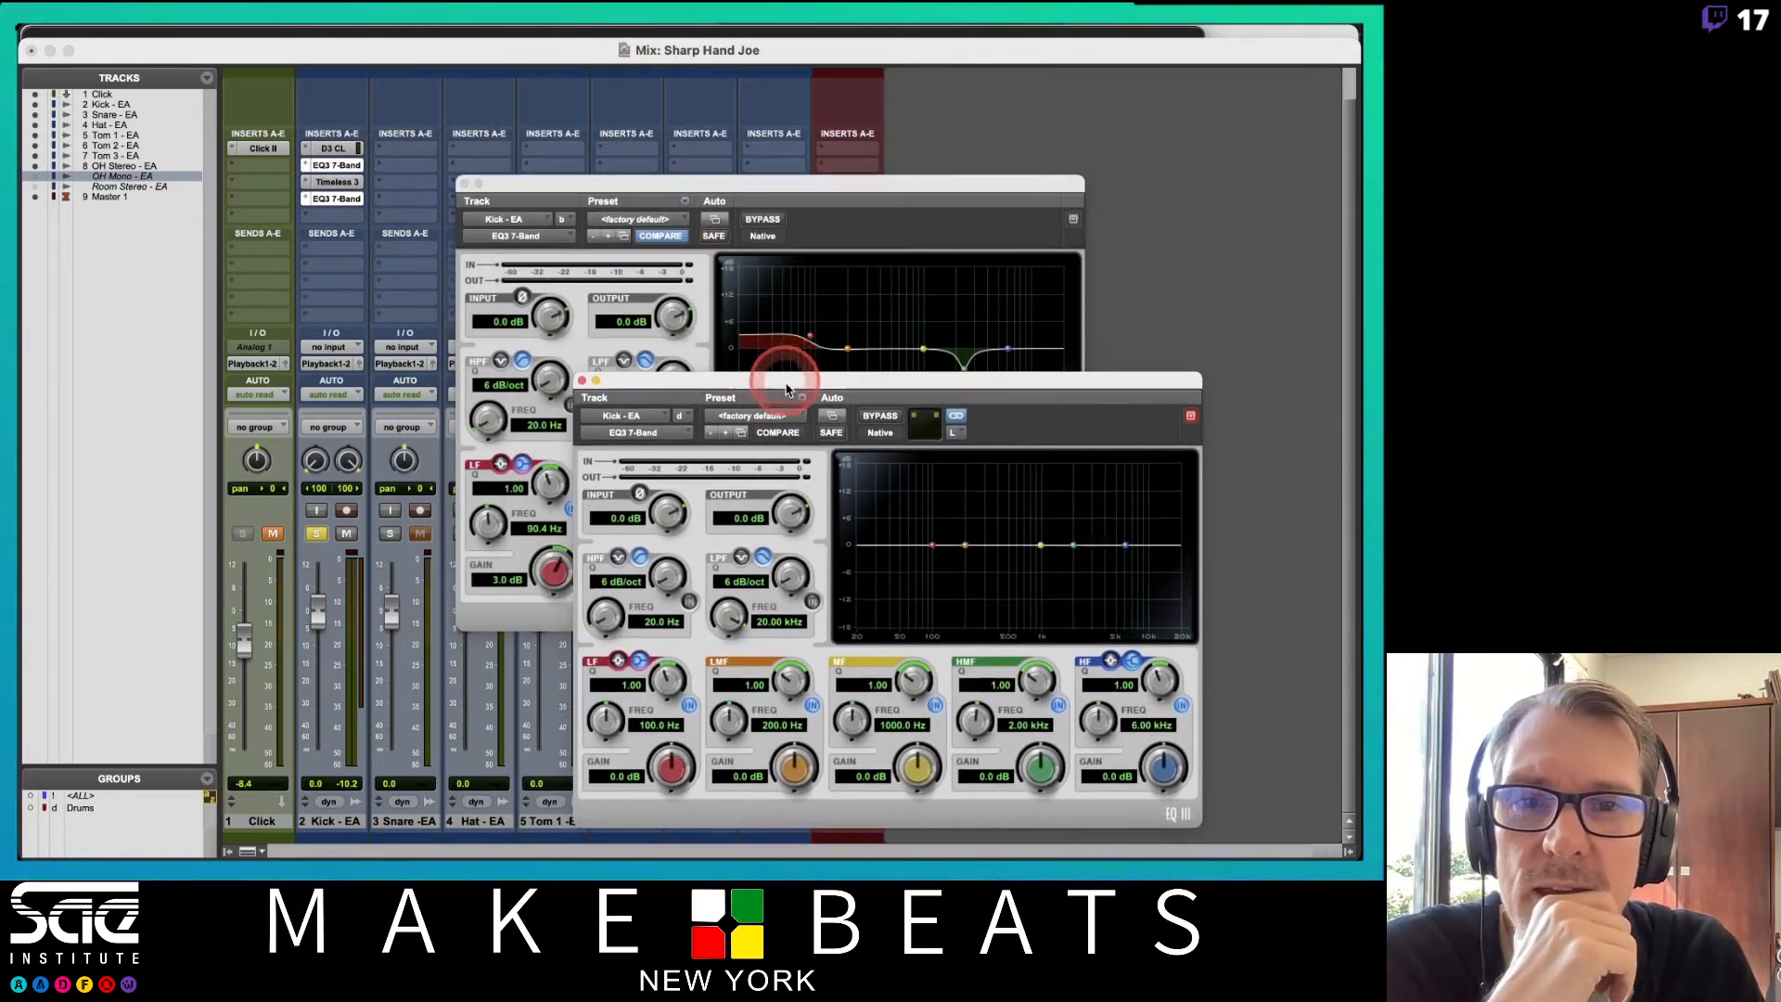
Open the Kick track's compressor window and toggle the bypass of the EQ3 7-Band in insert B
click(479, 119)
click(343, 151)
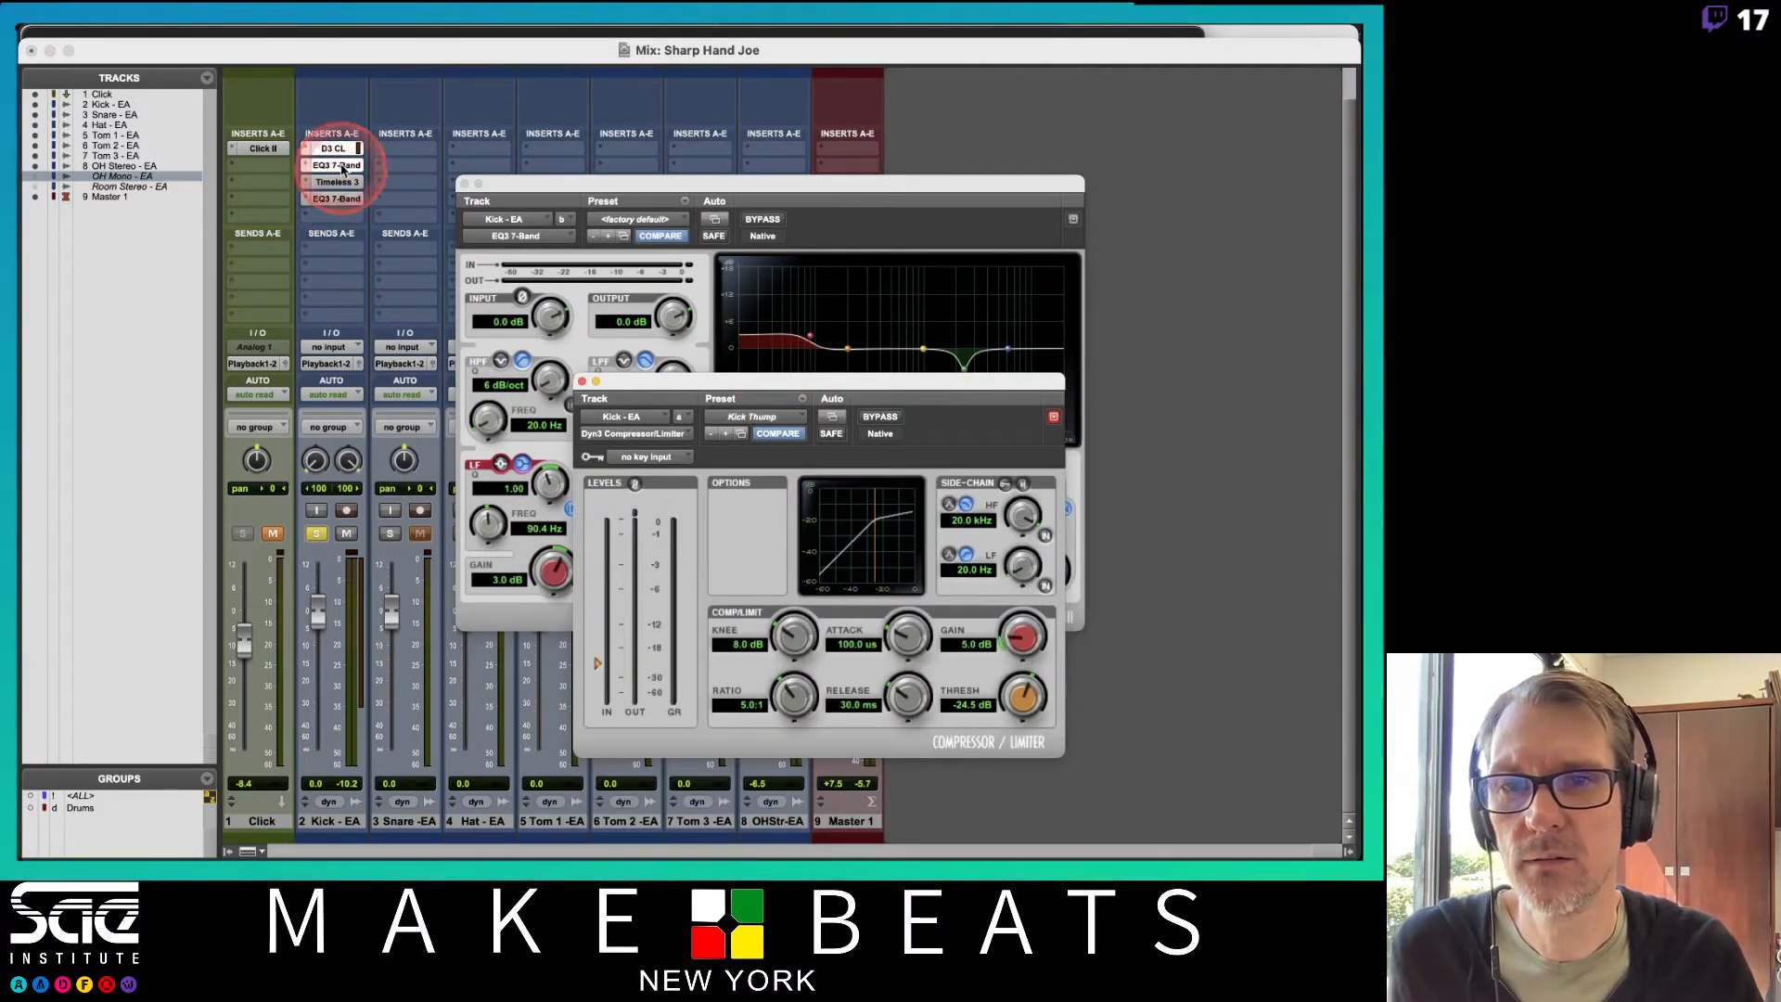
click(343, 166)
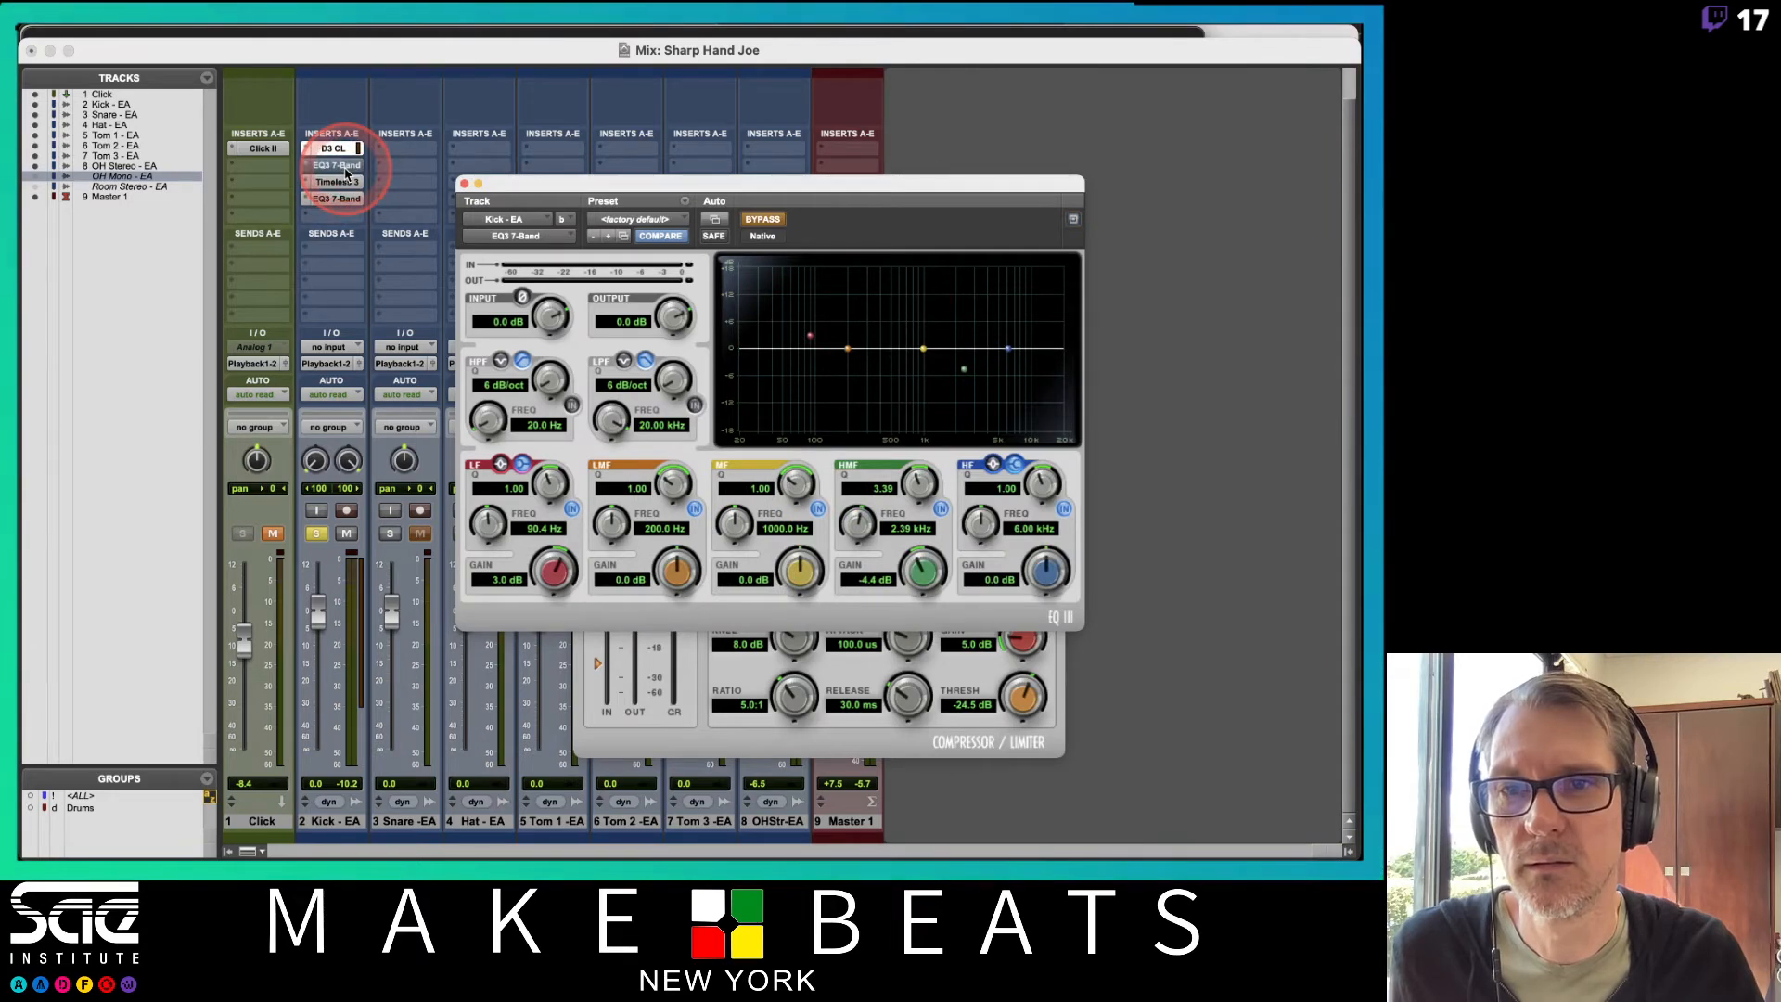
click(343, 150)
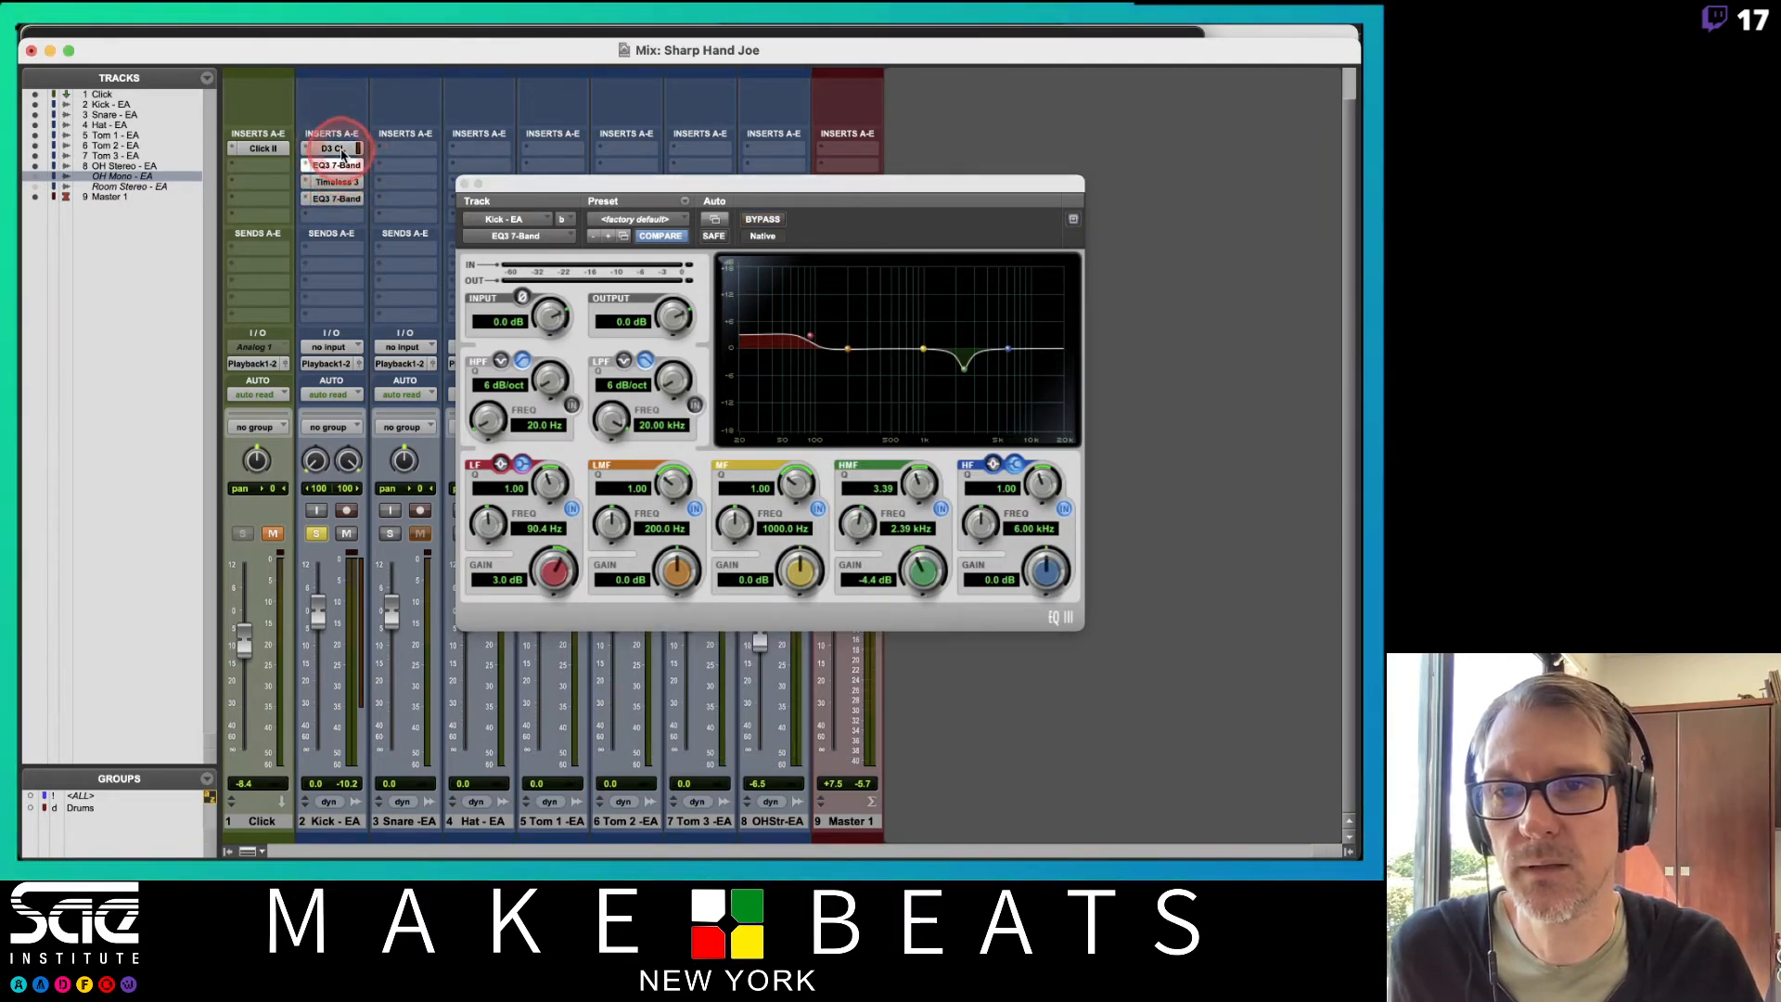
click(343, 150)
click(344, 166)
click(387, 162)
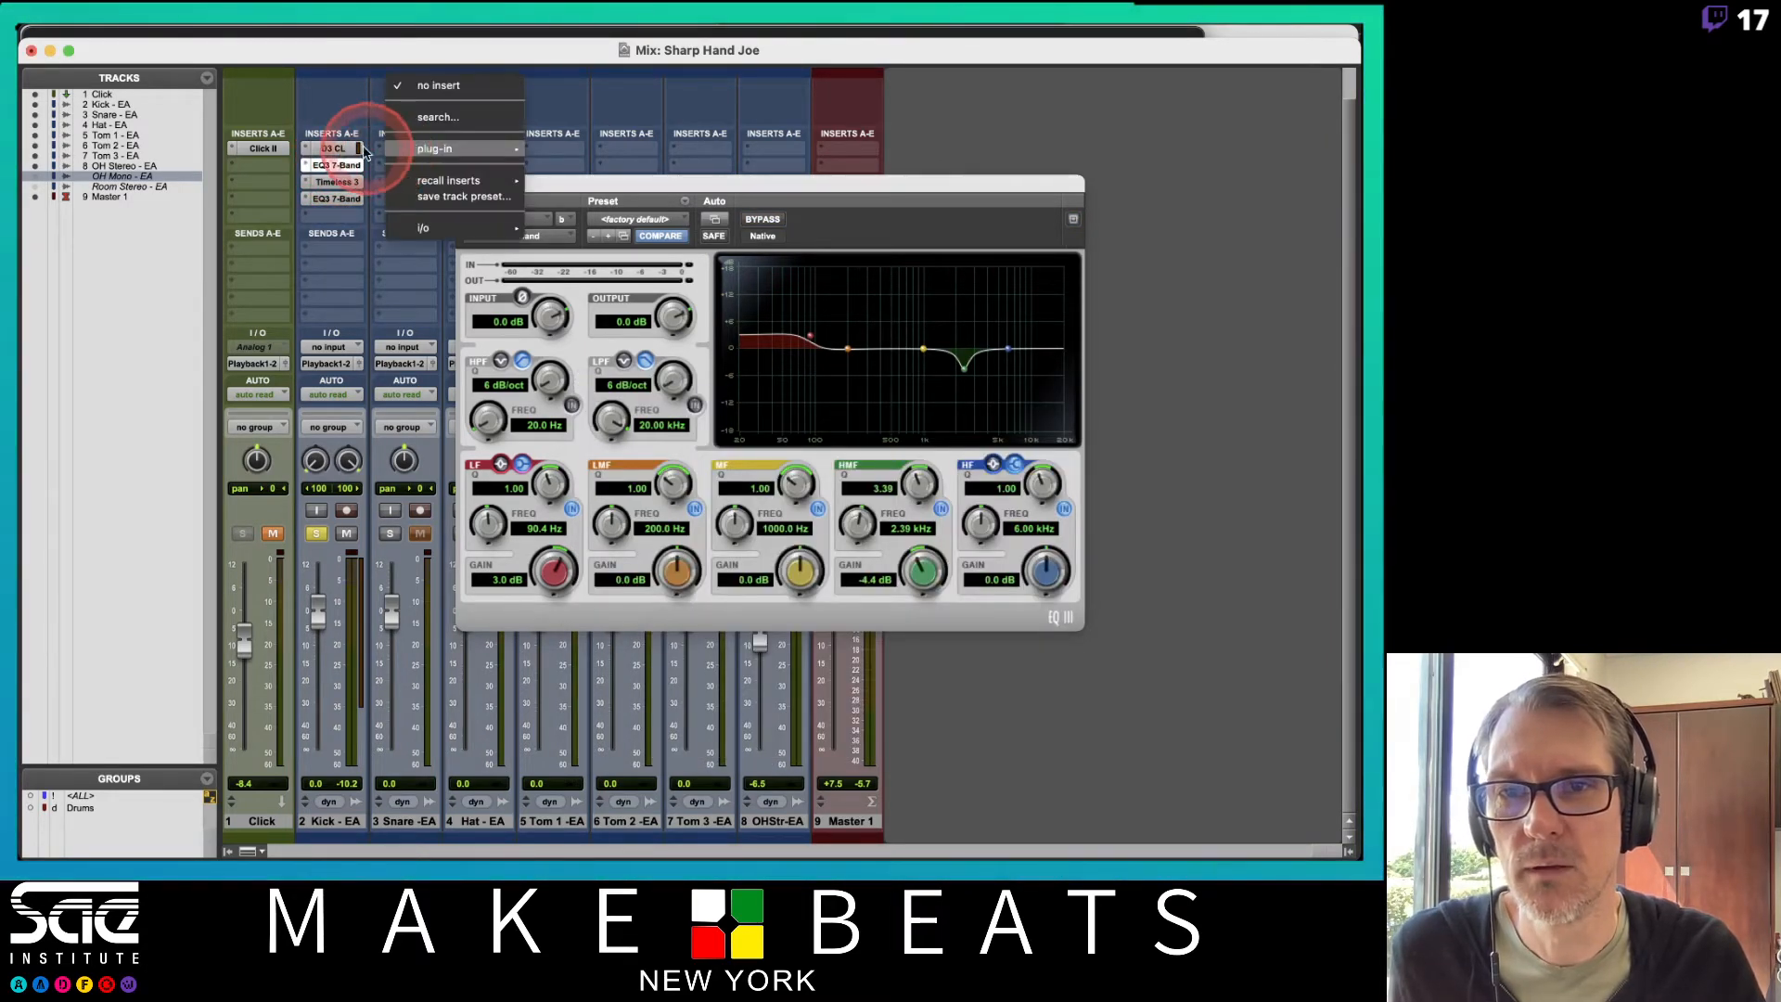
click(357, 149)
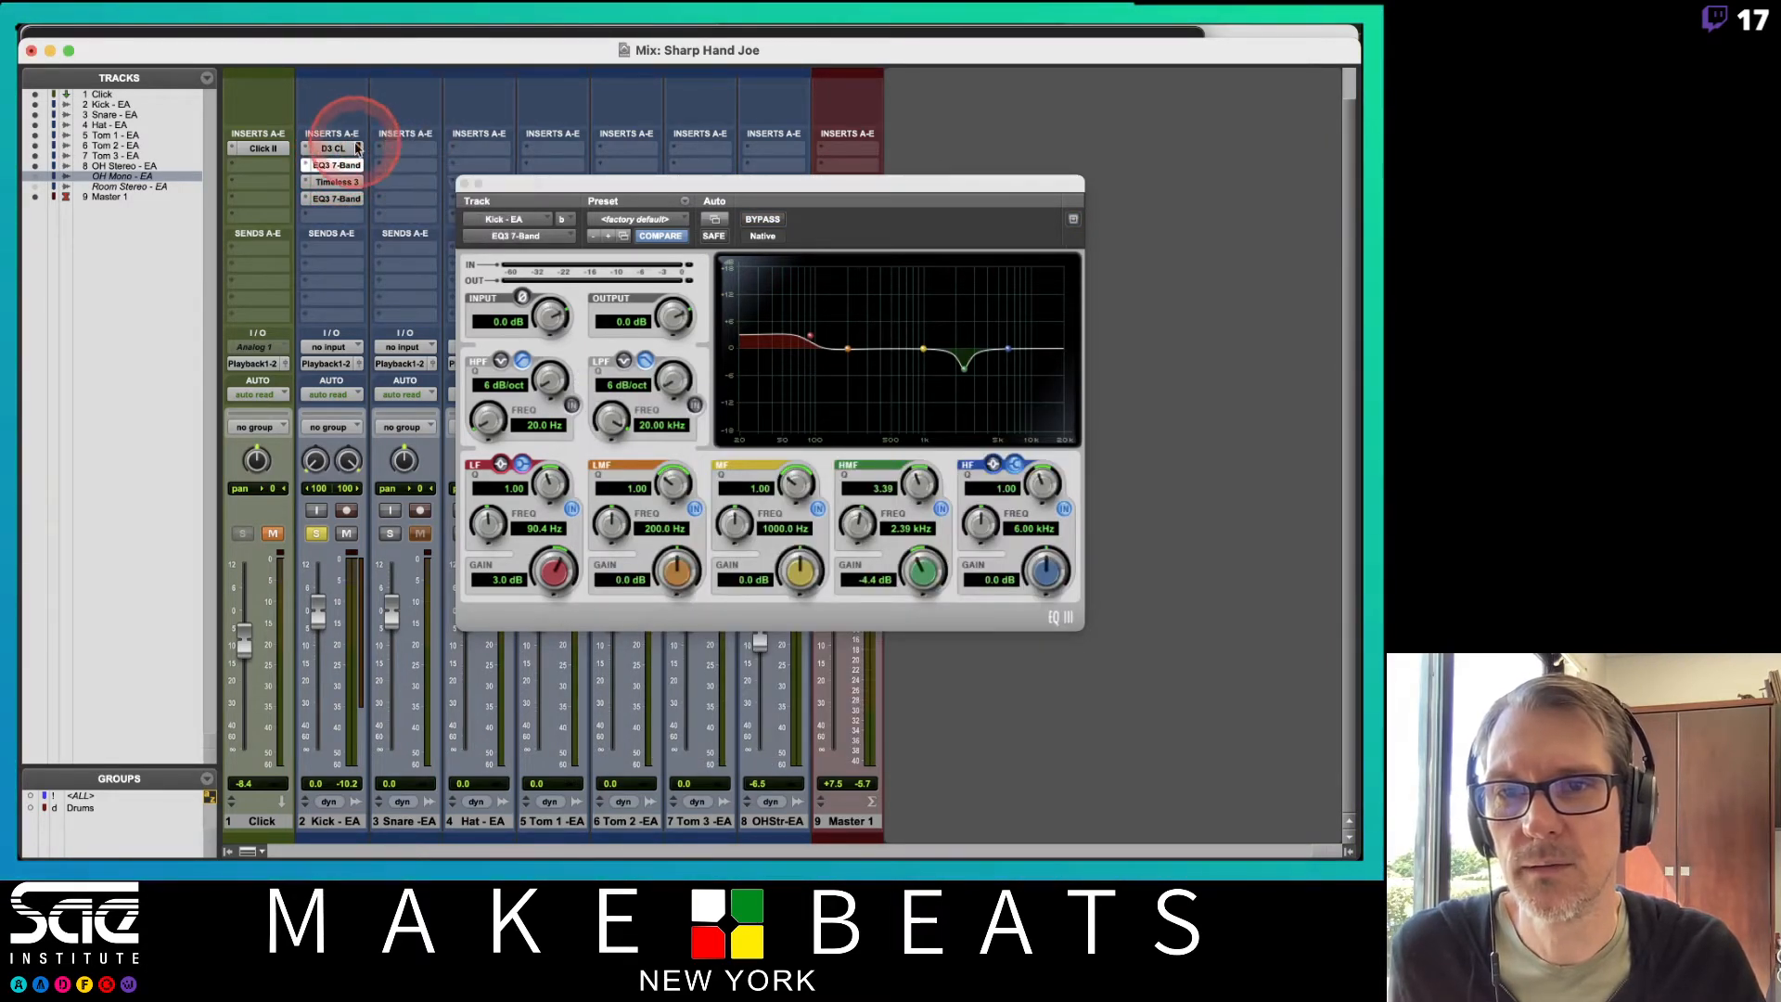
Close the insert B EQ window and keep the Kick track's compressor, Timeless 3 and insert D EQ windows open together
click(464, 185)
click(337, 151)
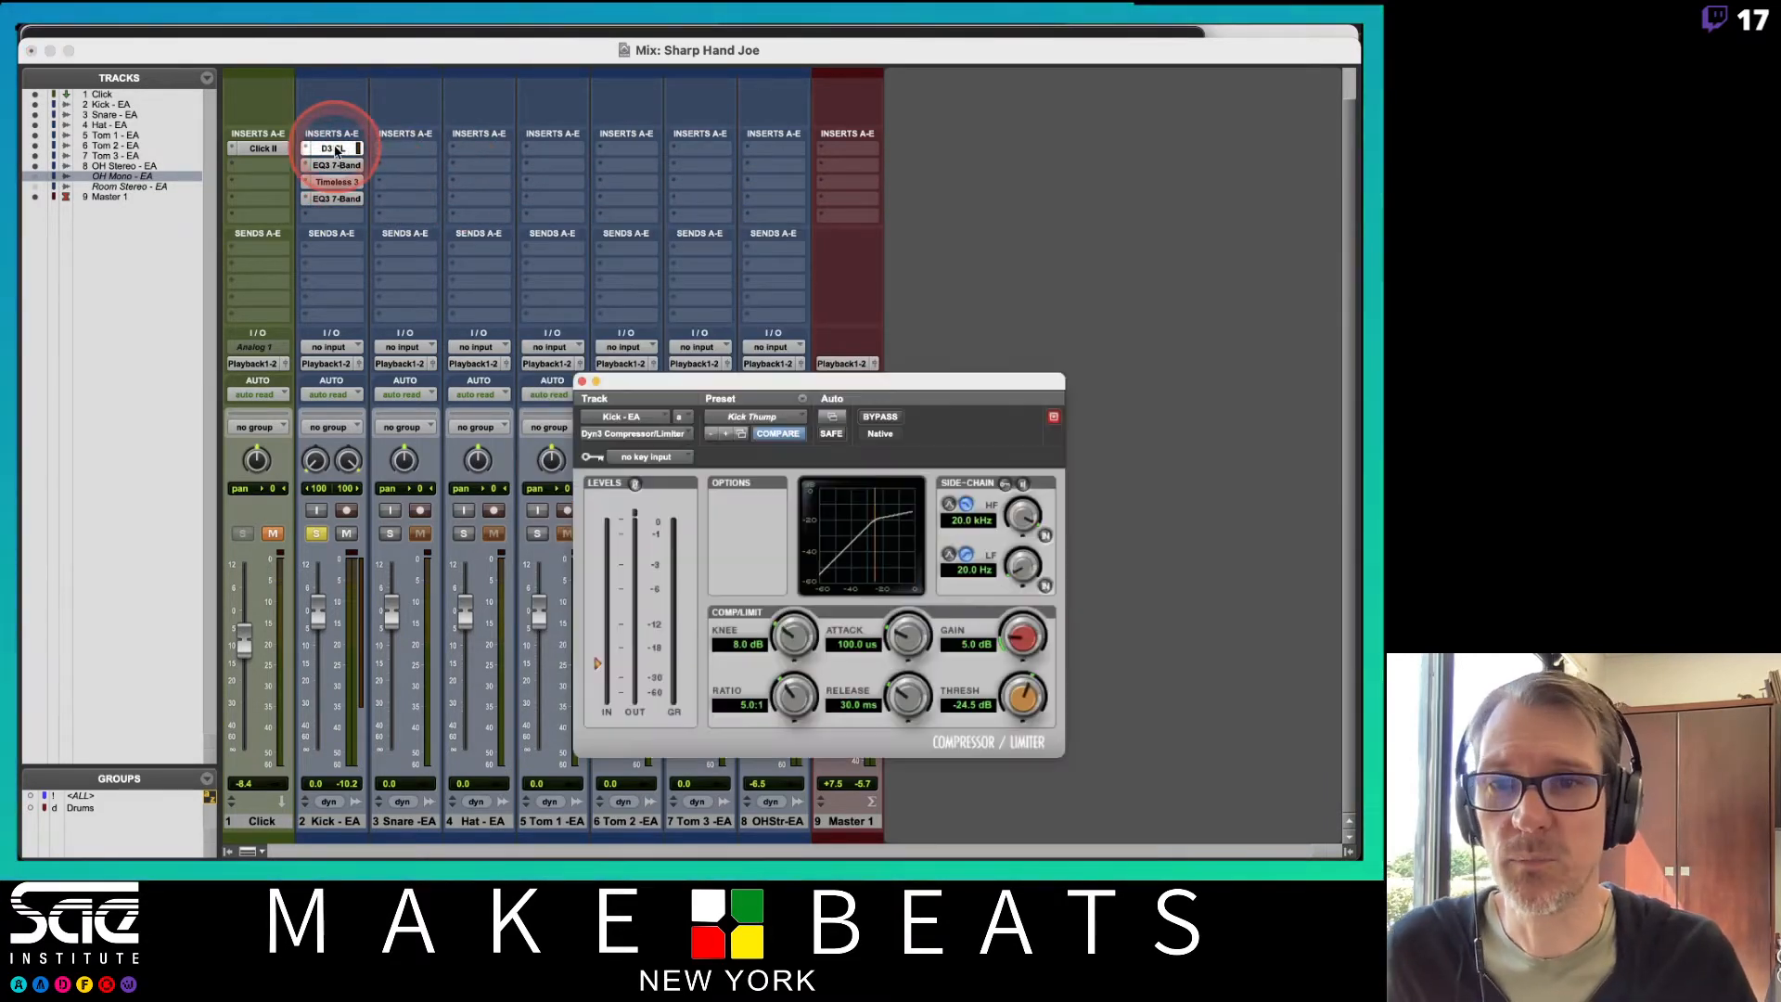
click(333, 183)
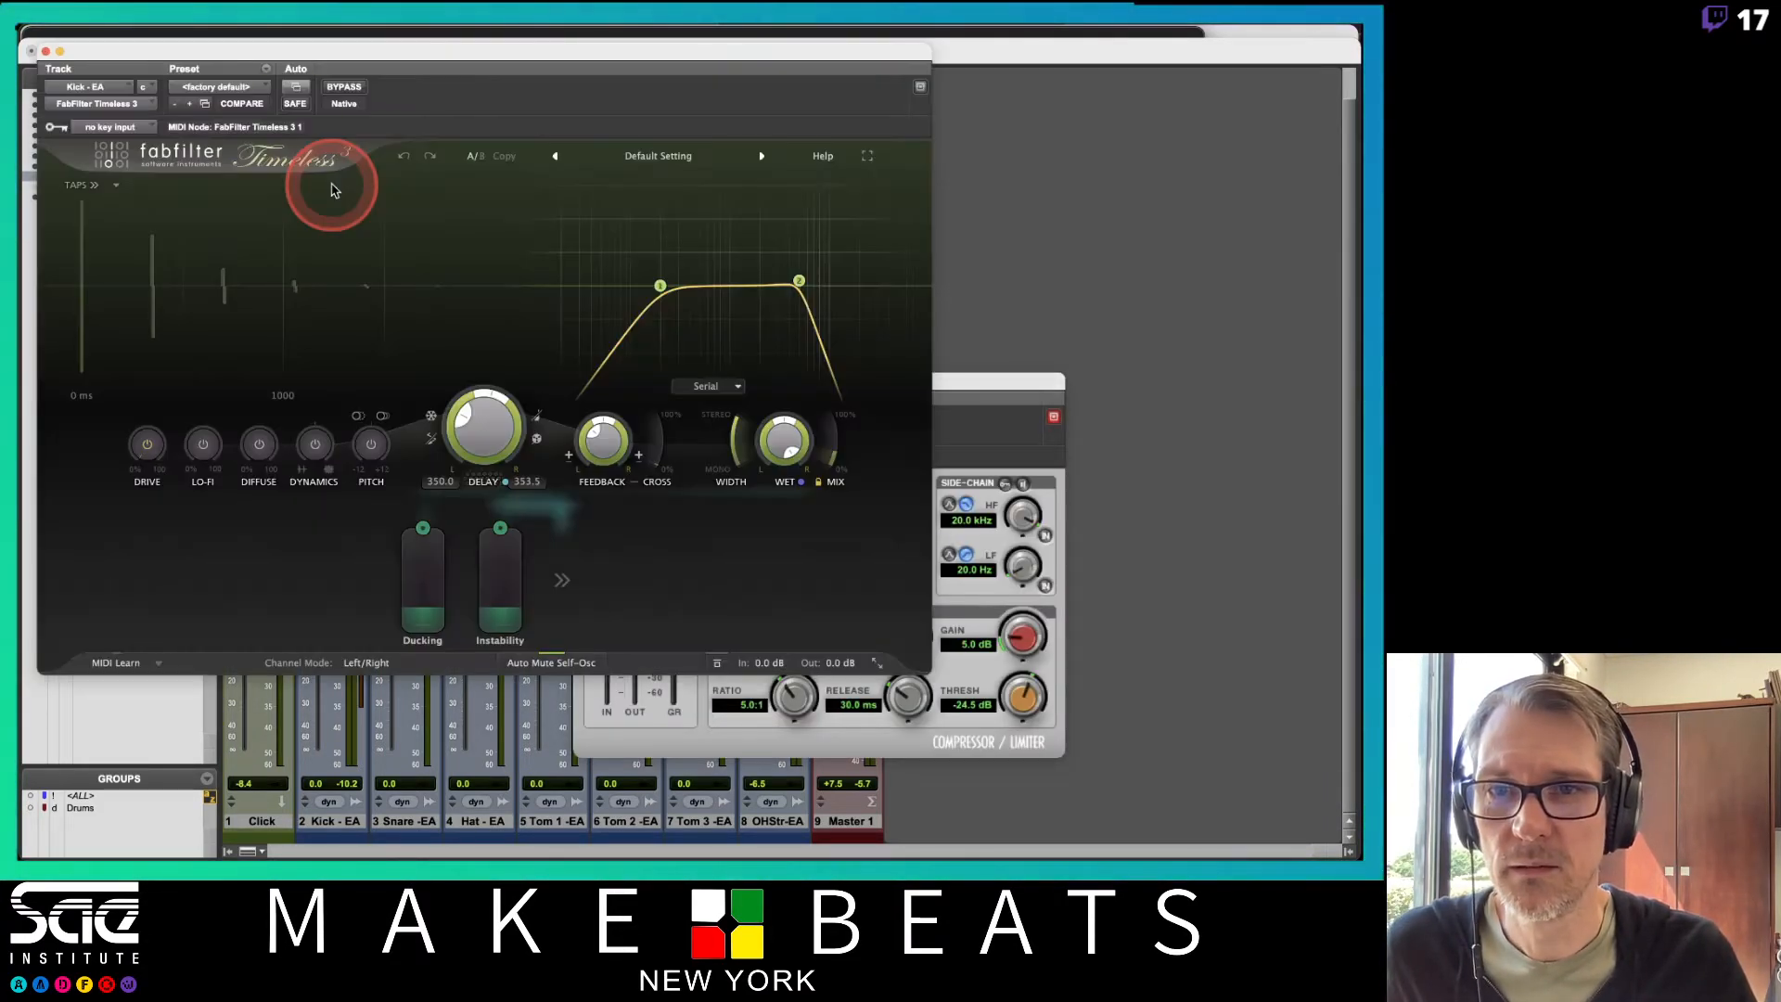
drag(272, 60, 636, 88)
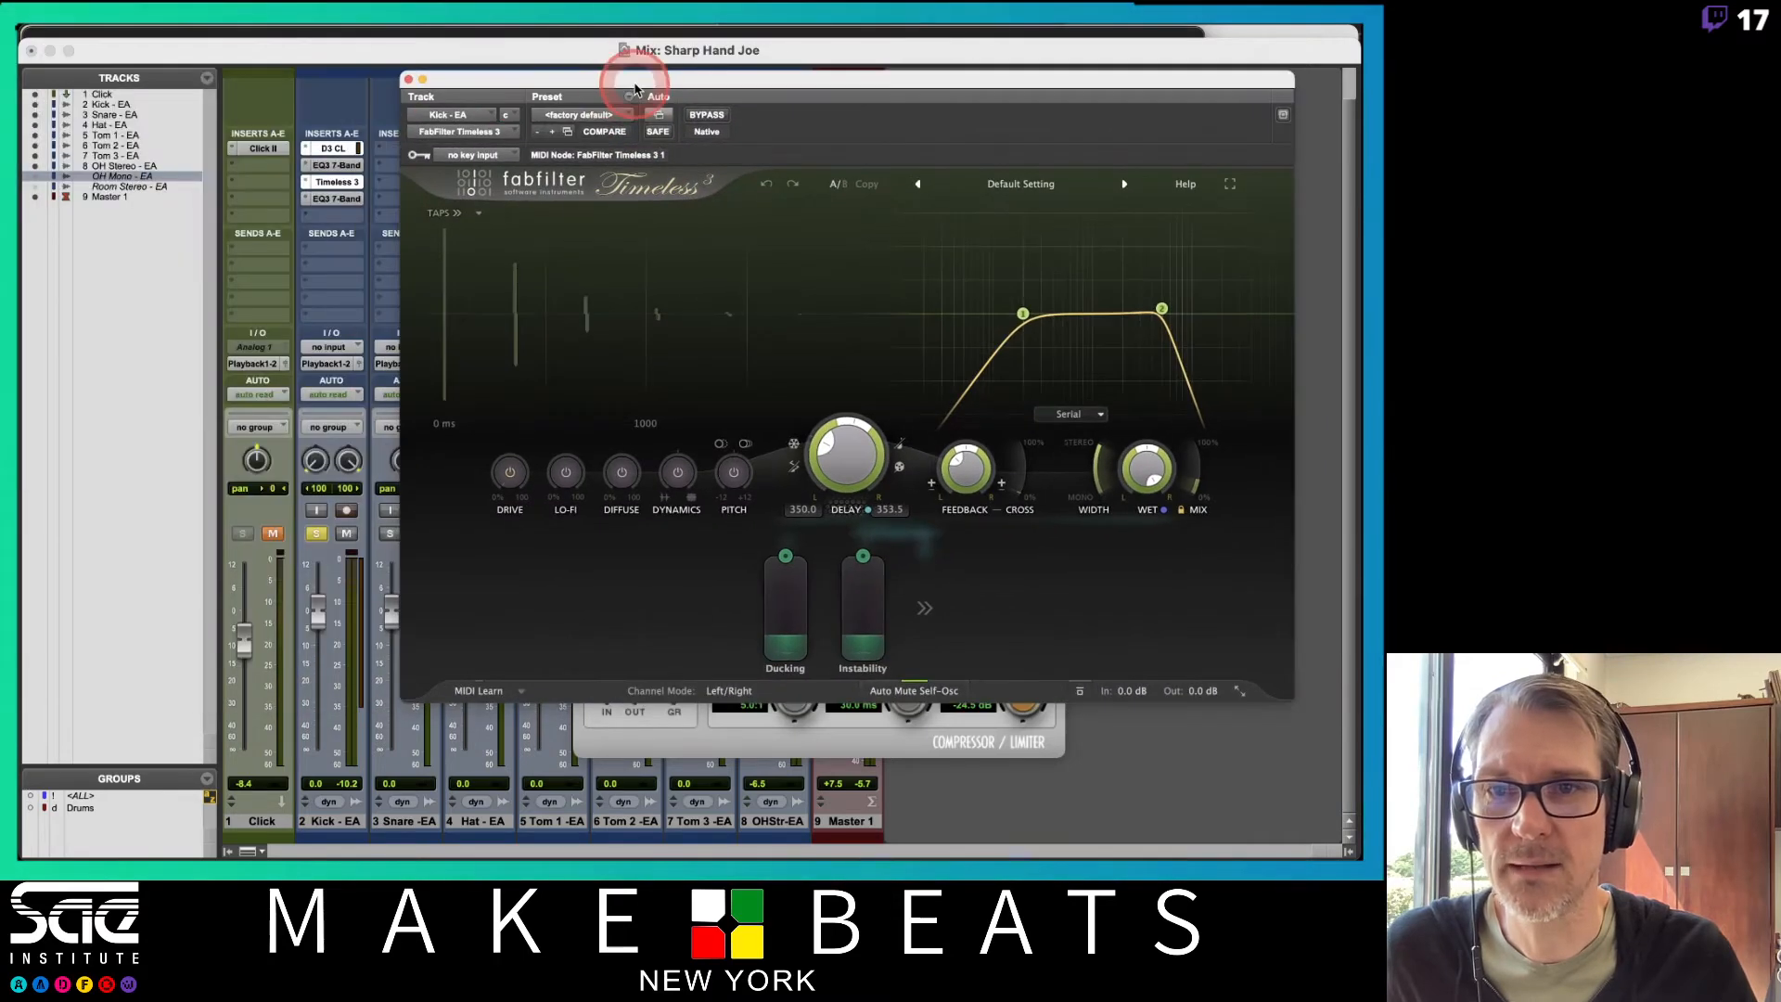
click(333, 199)
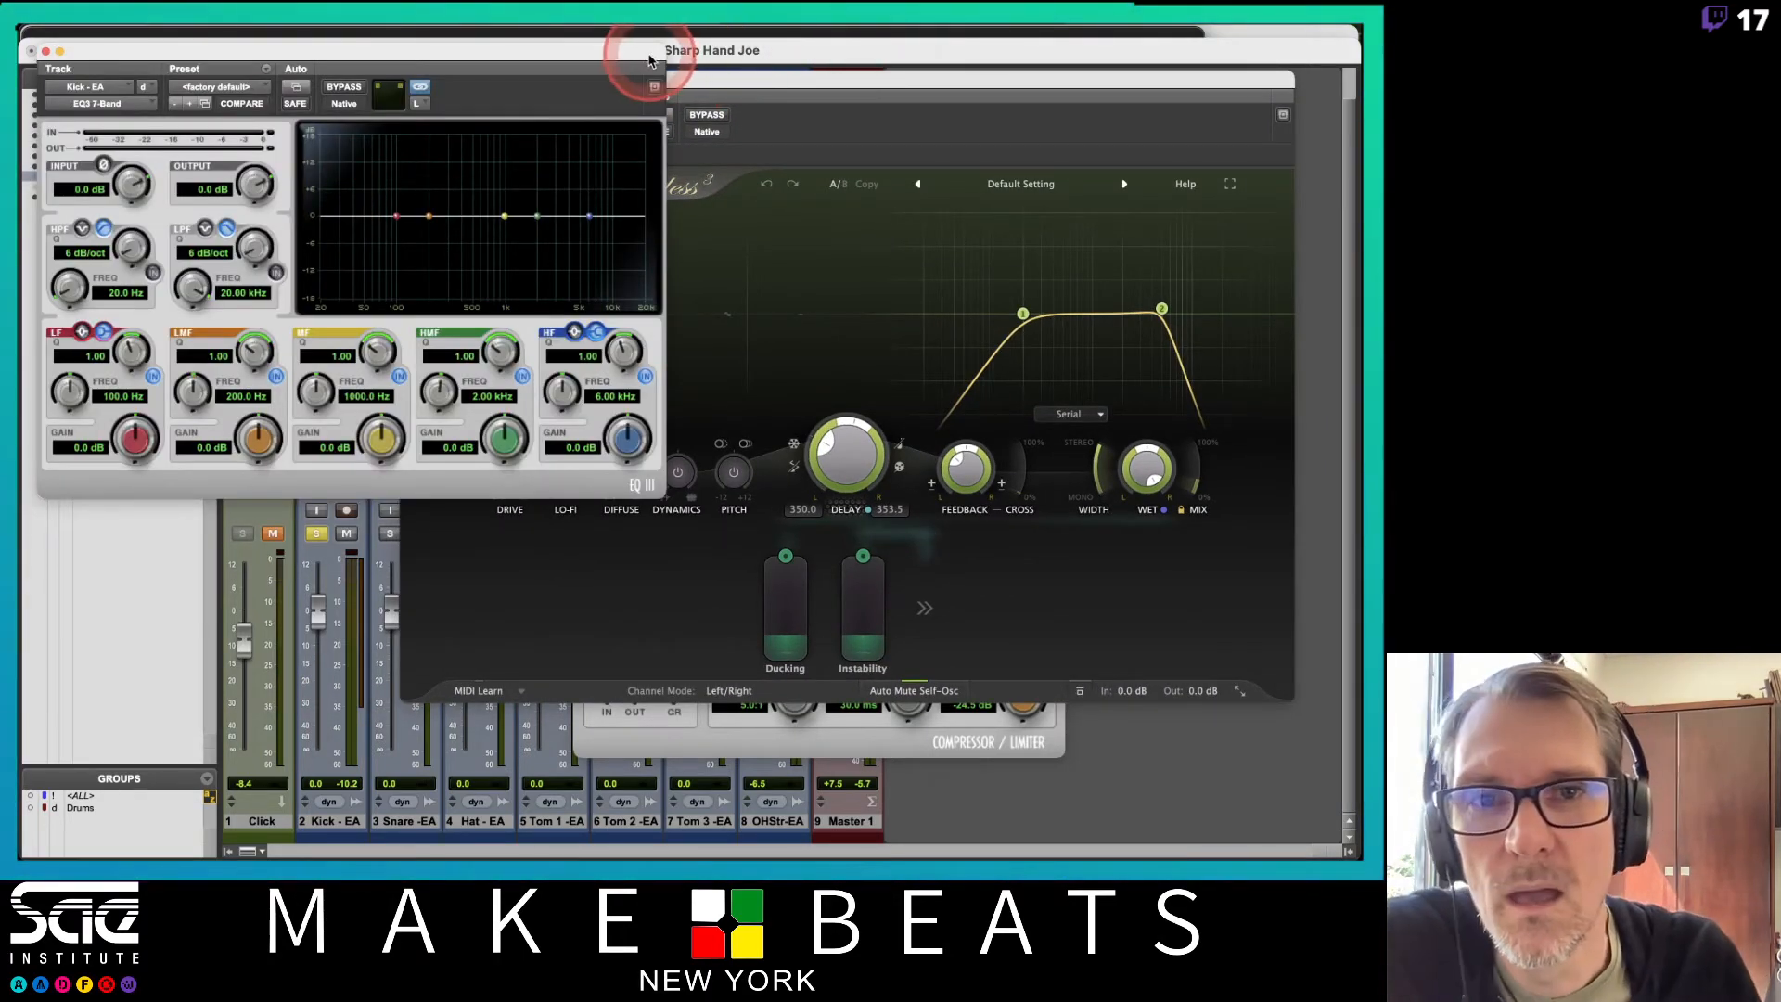
drag(649, 62, 1343, 413)
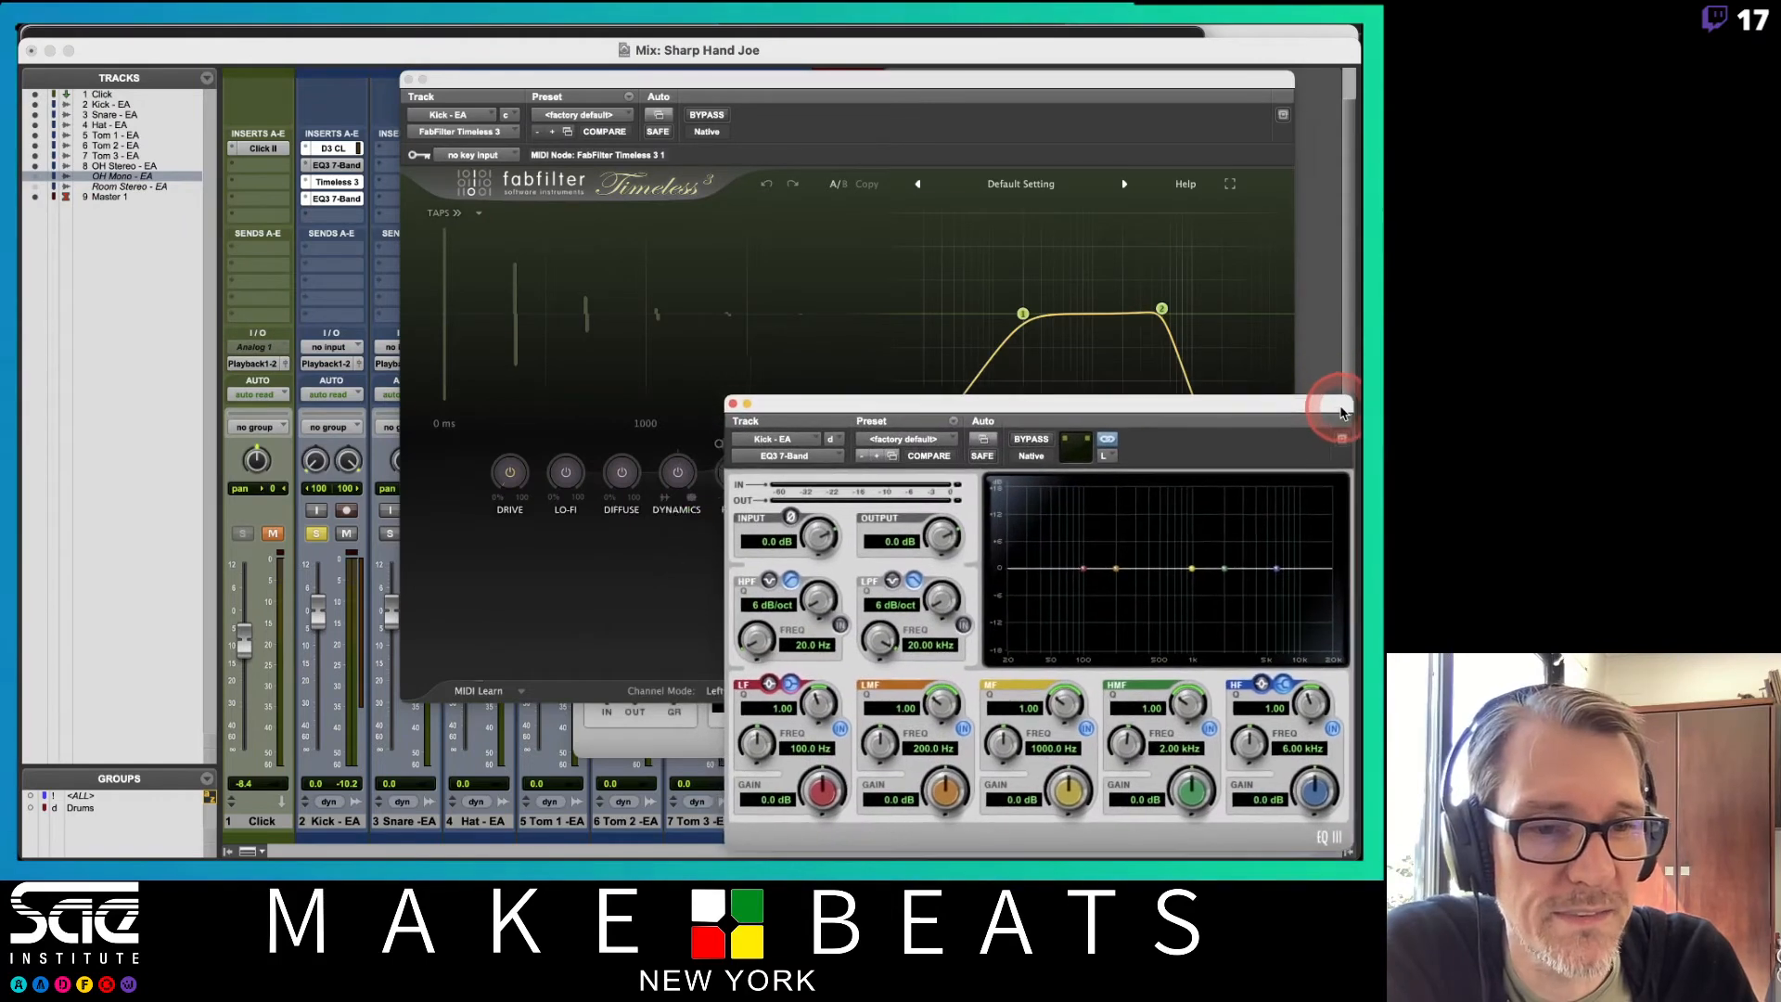
Tile the plug-in windows with the compressor above the EQ3 7-Band and Timeless 3 beside them
drag(779, 86, 700, 465)
drag(682, 388, 132, 37)
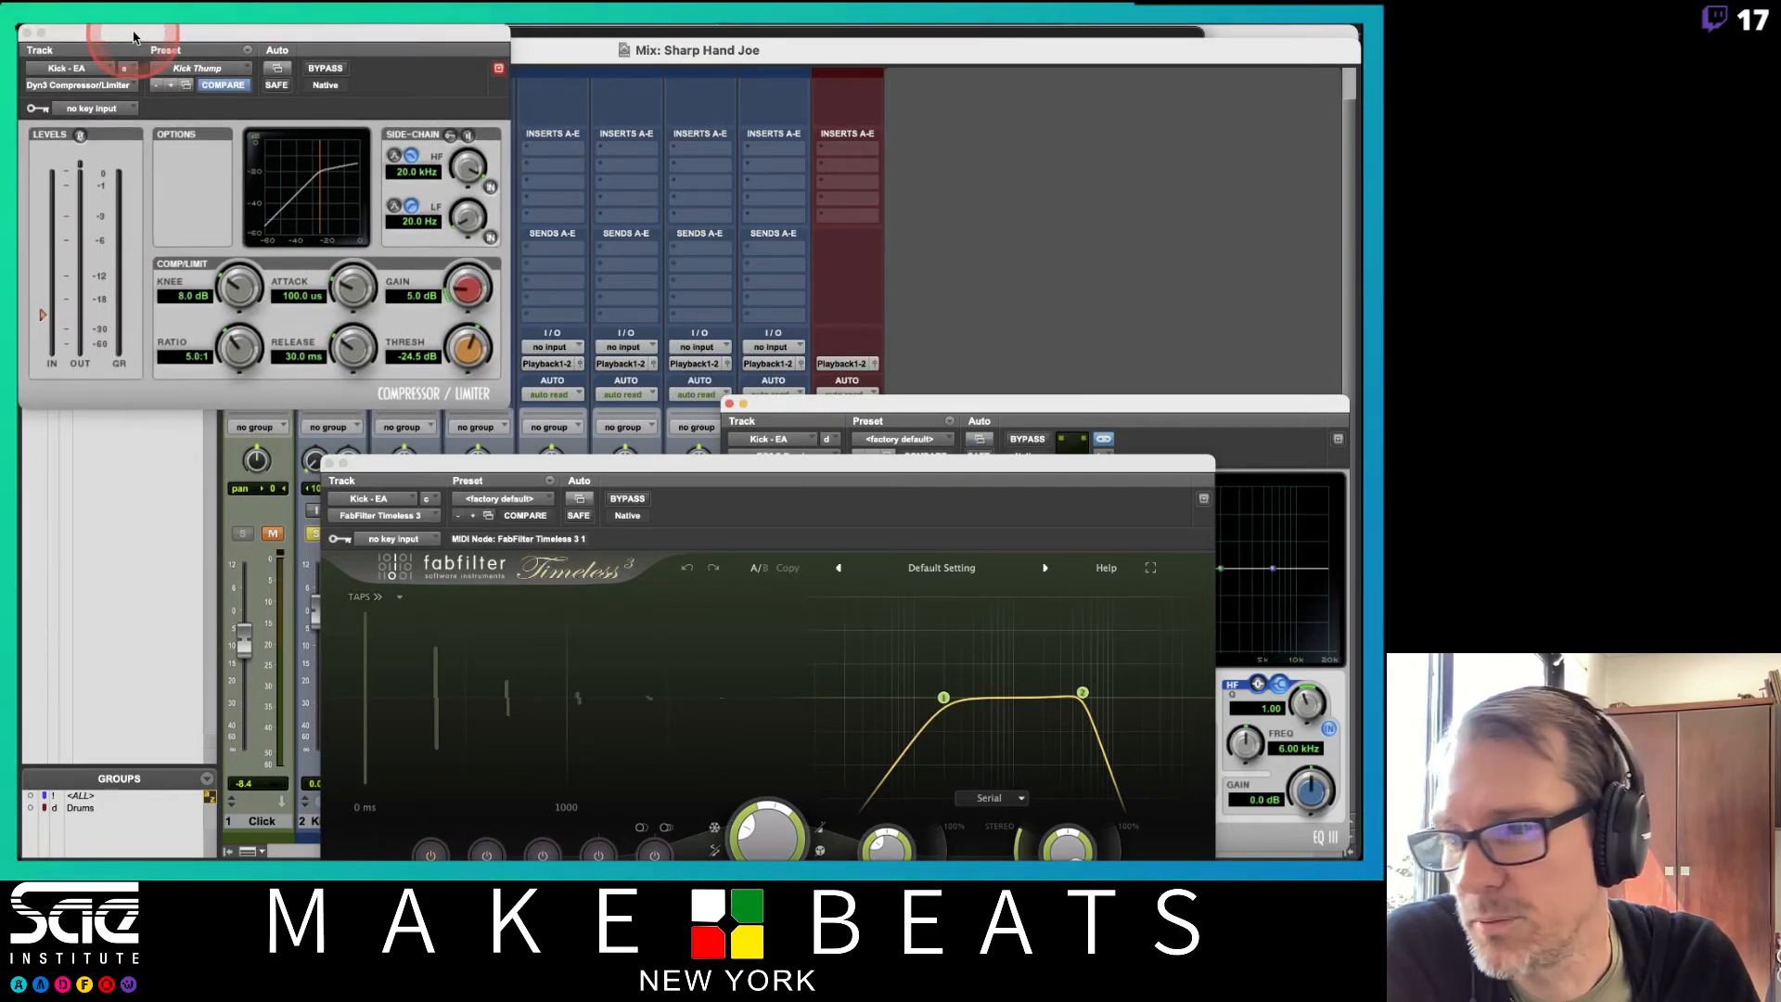
drag(469, 480, 661, 49)
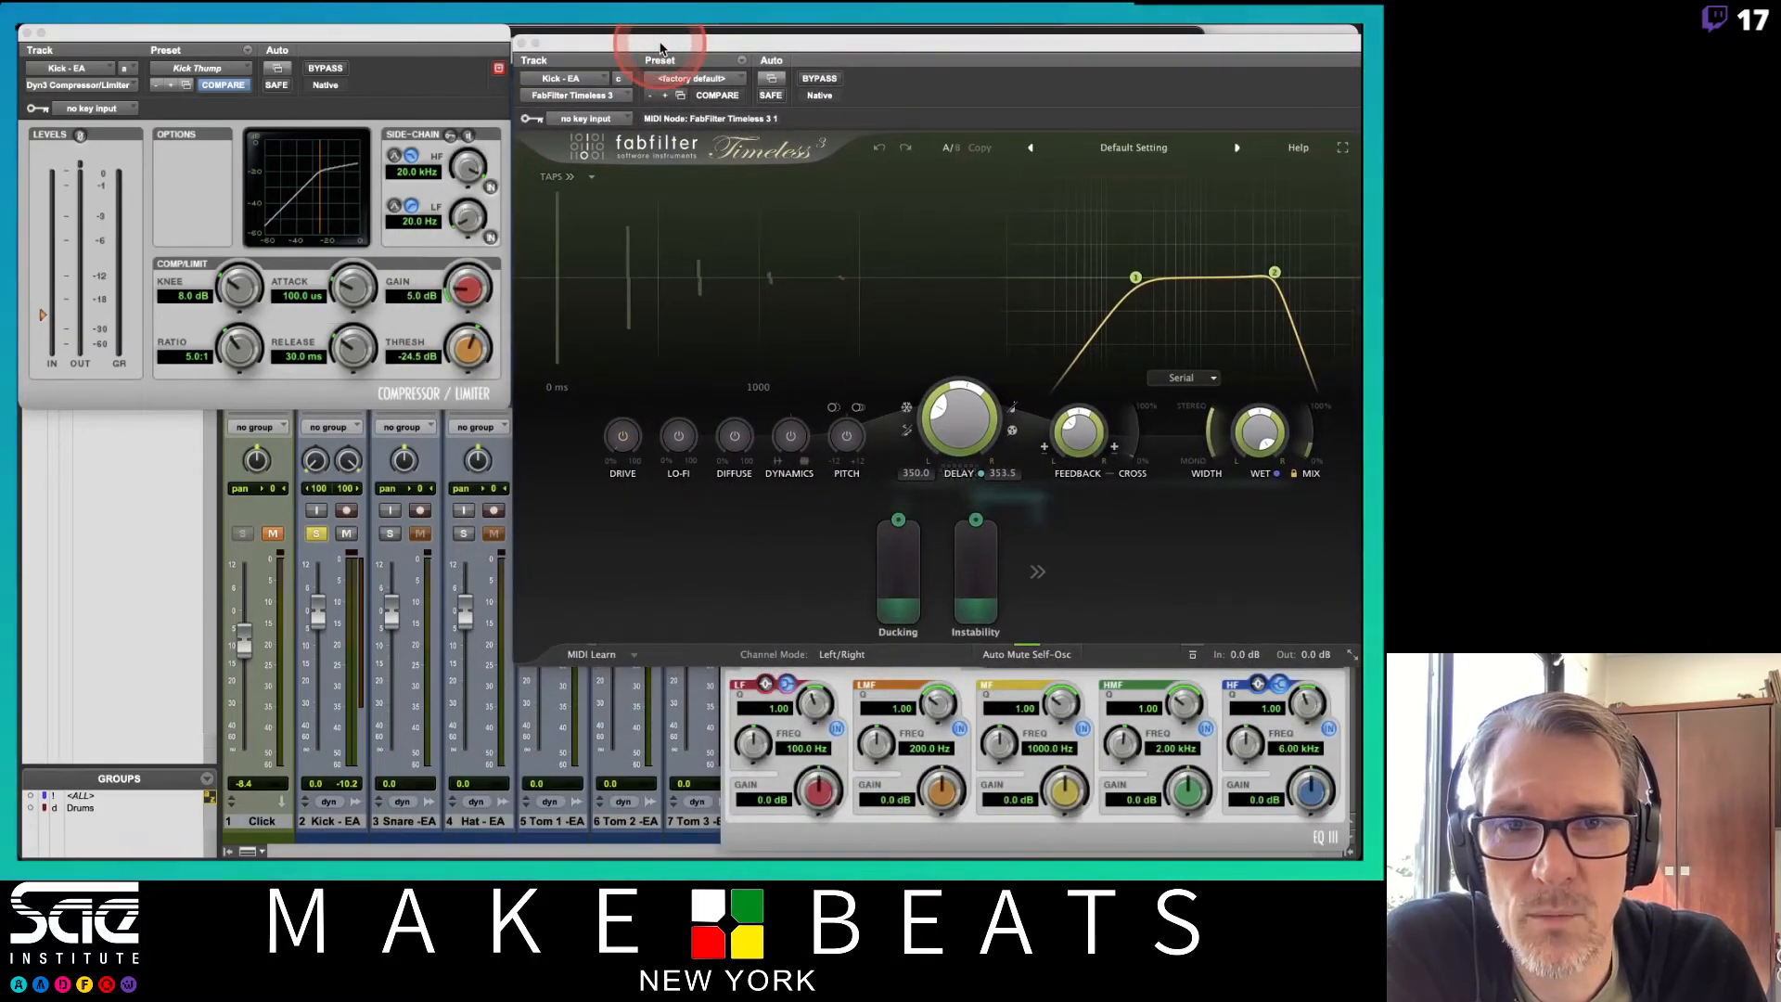
click(794, 856)
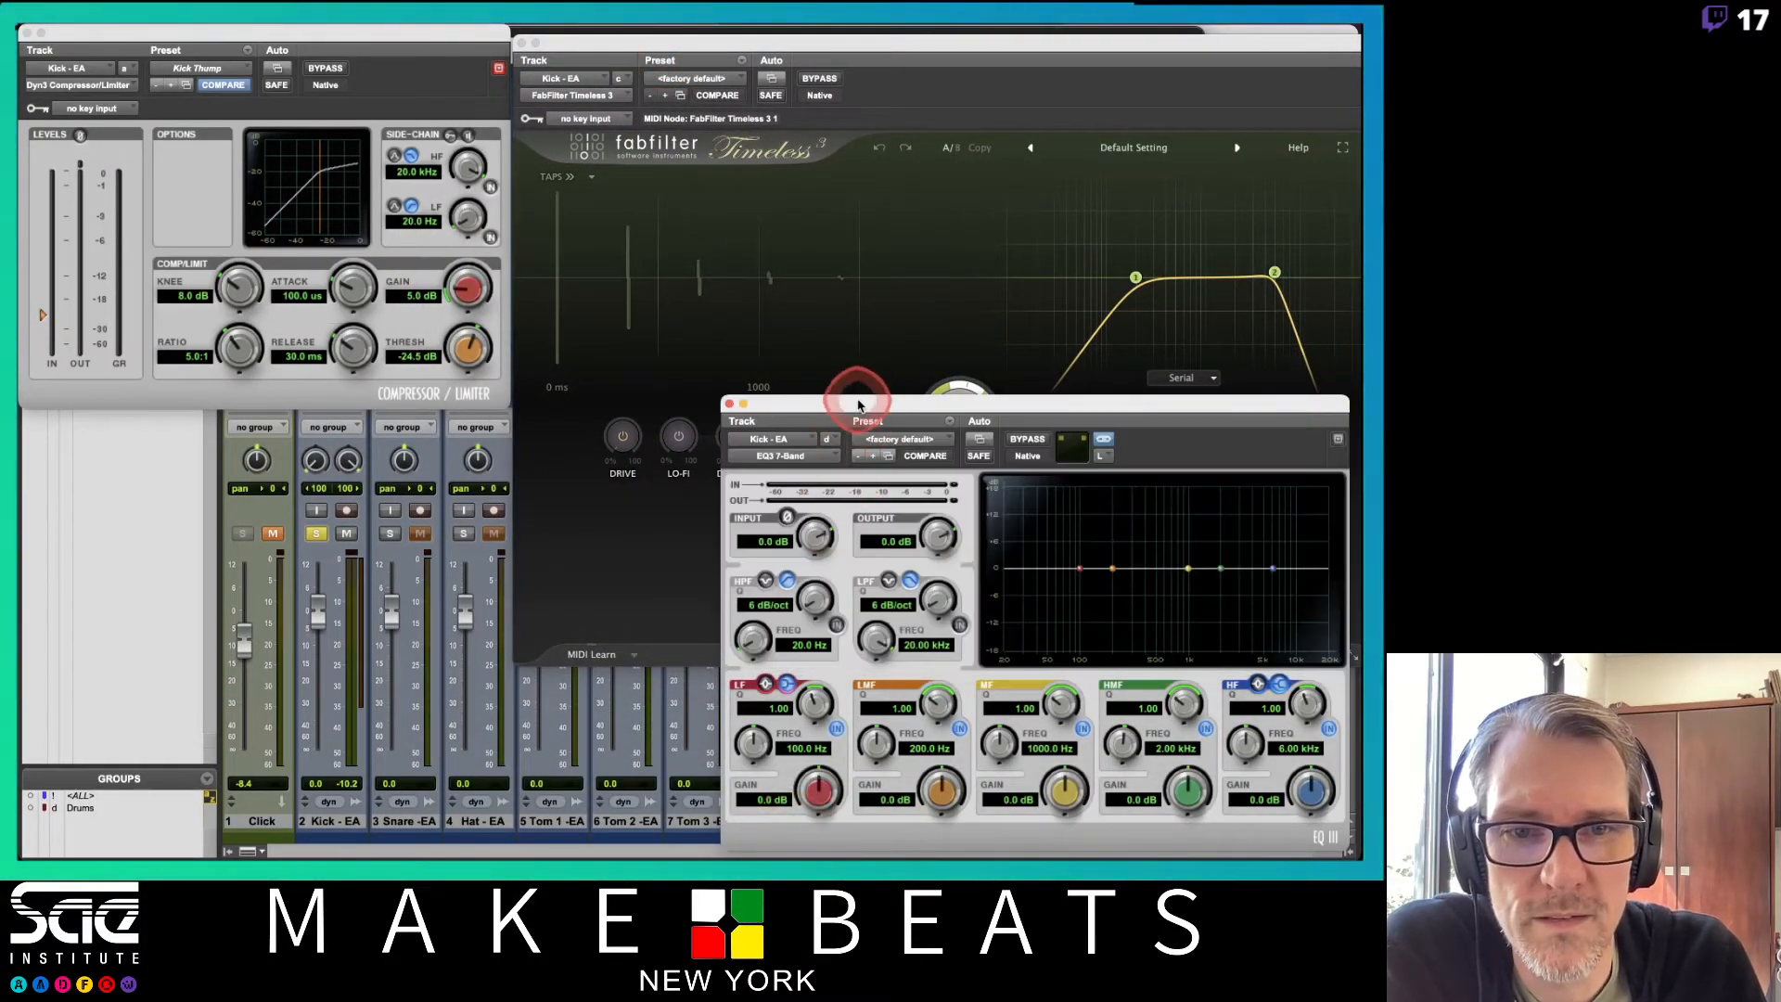
drag(855, 399, 161, 421)
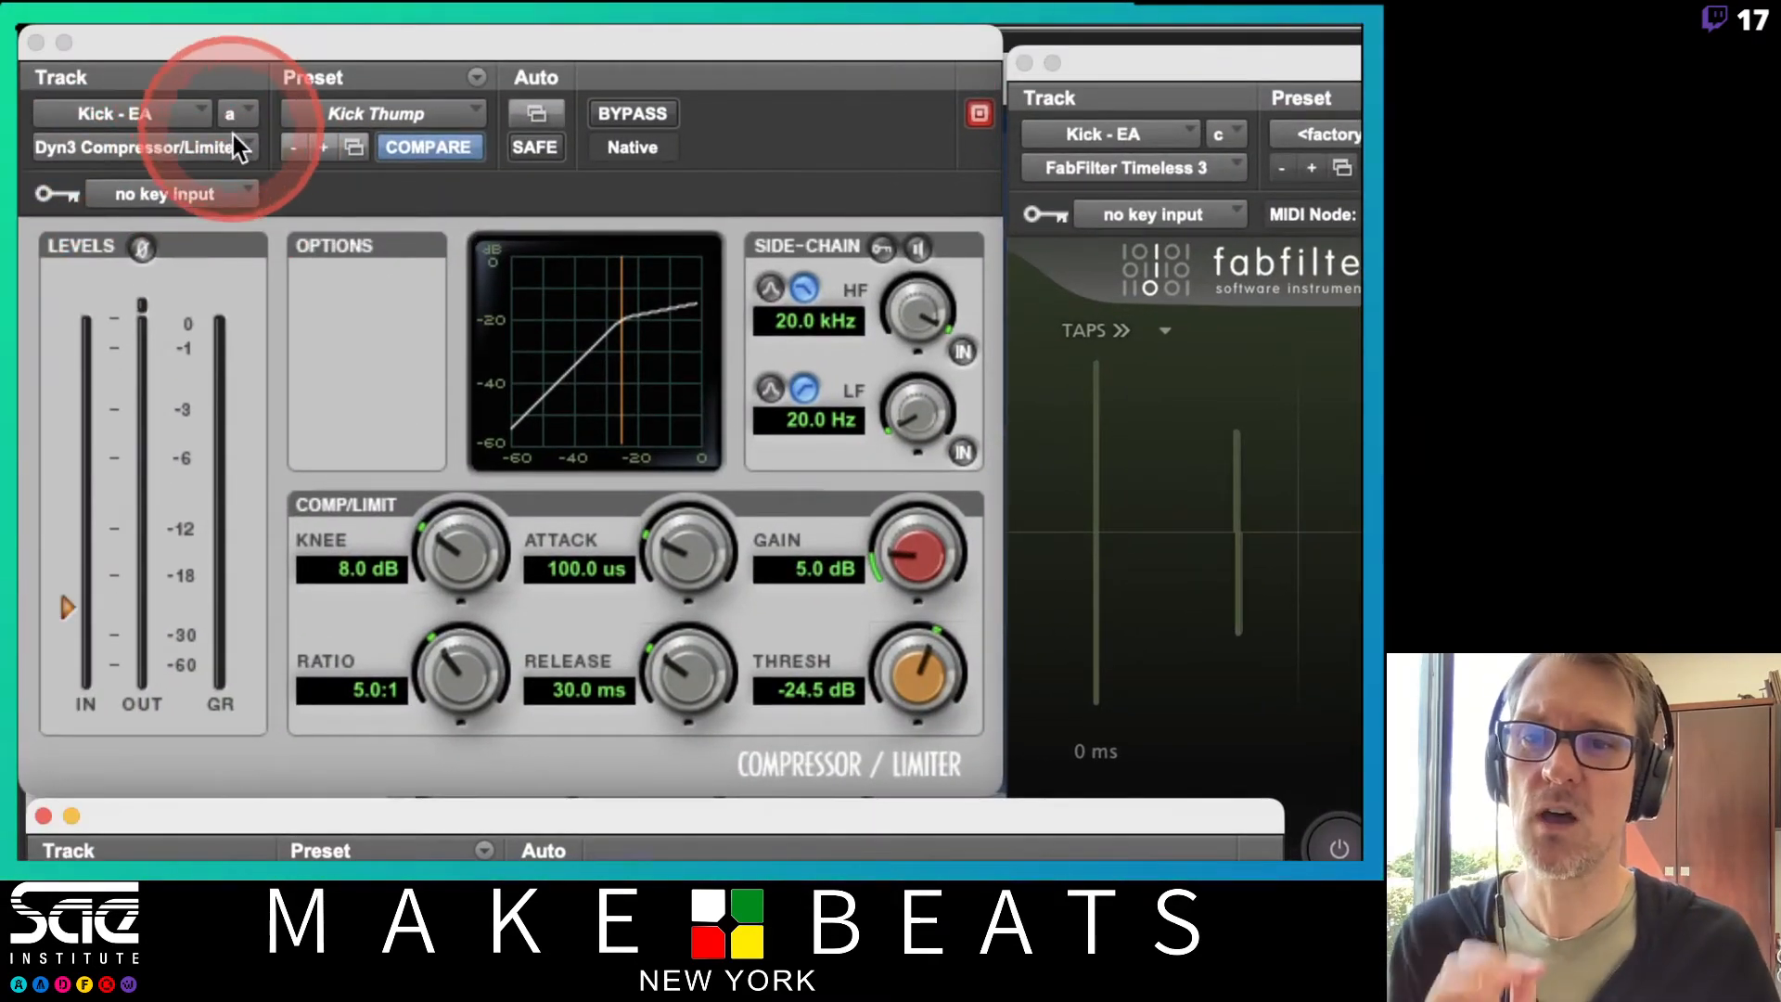
Examine the compressor window's track, insert position and plug-in selectors, leaving each choice as it is
click(188, 112)
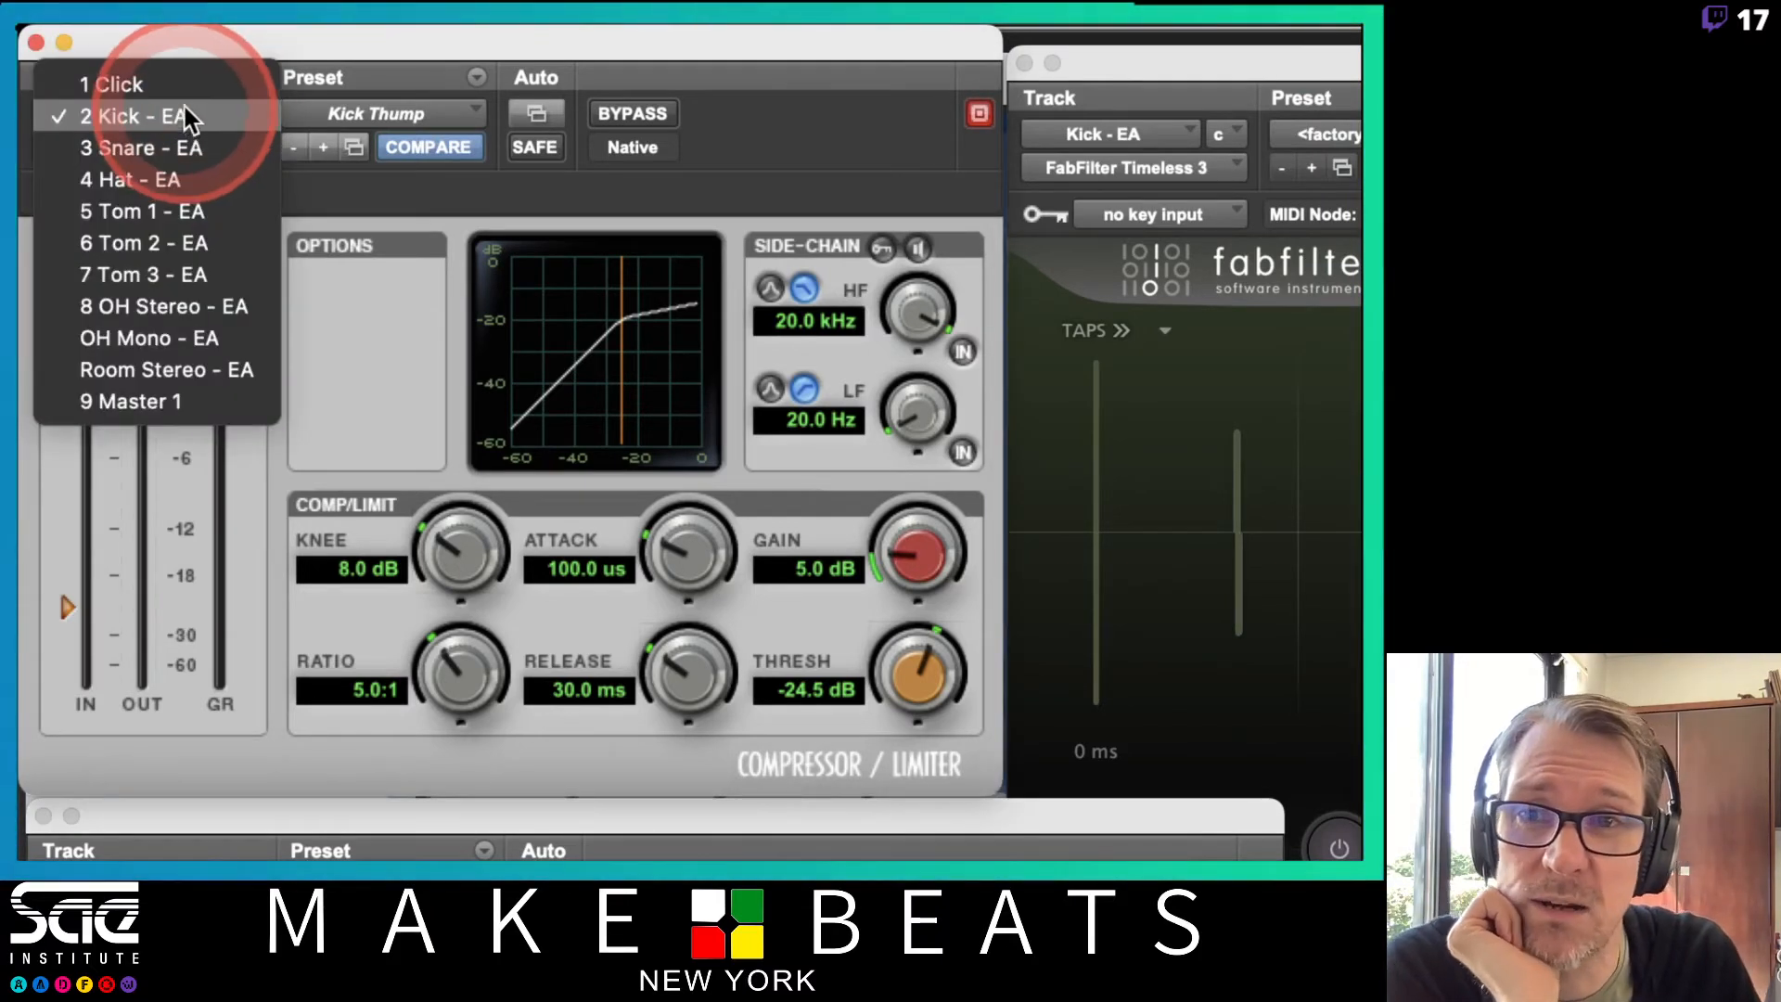
click(295, 67)
click(243, 112)
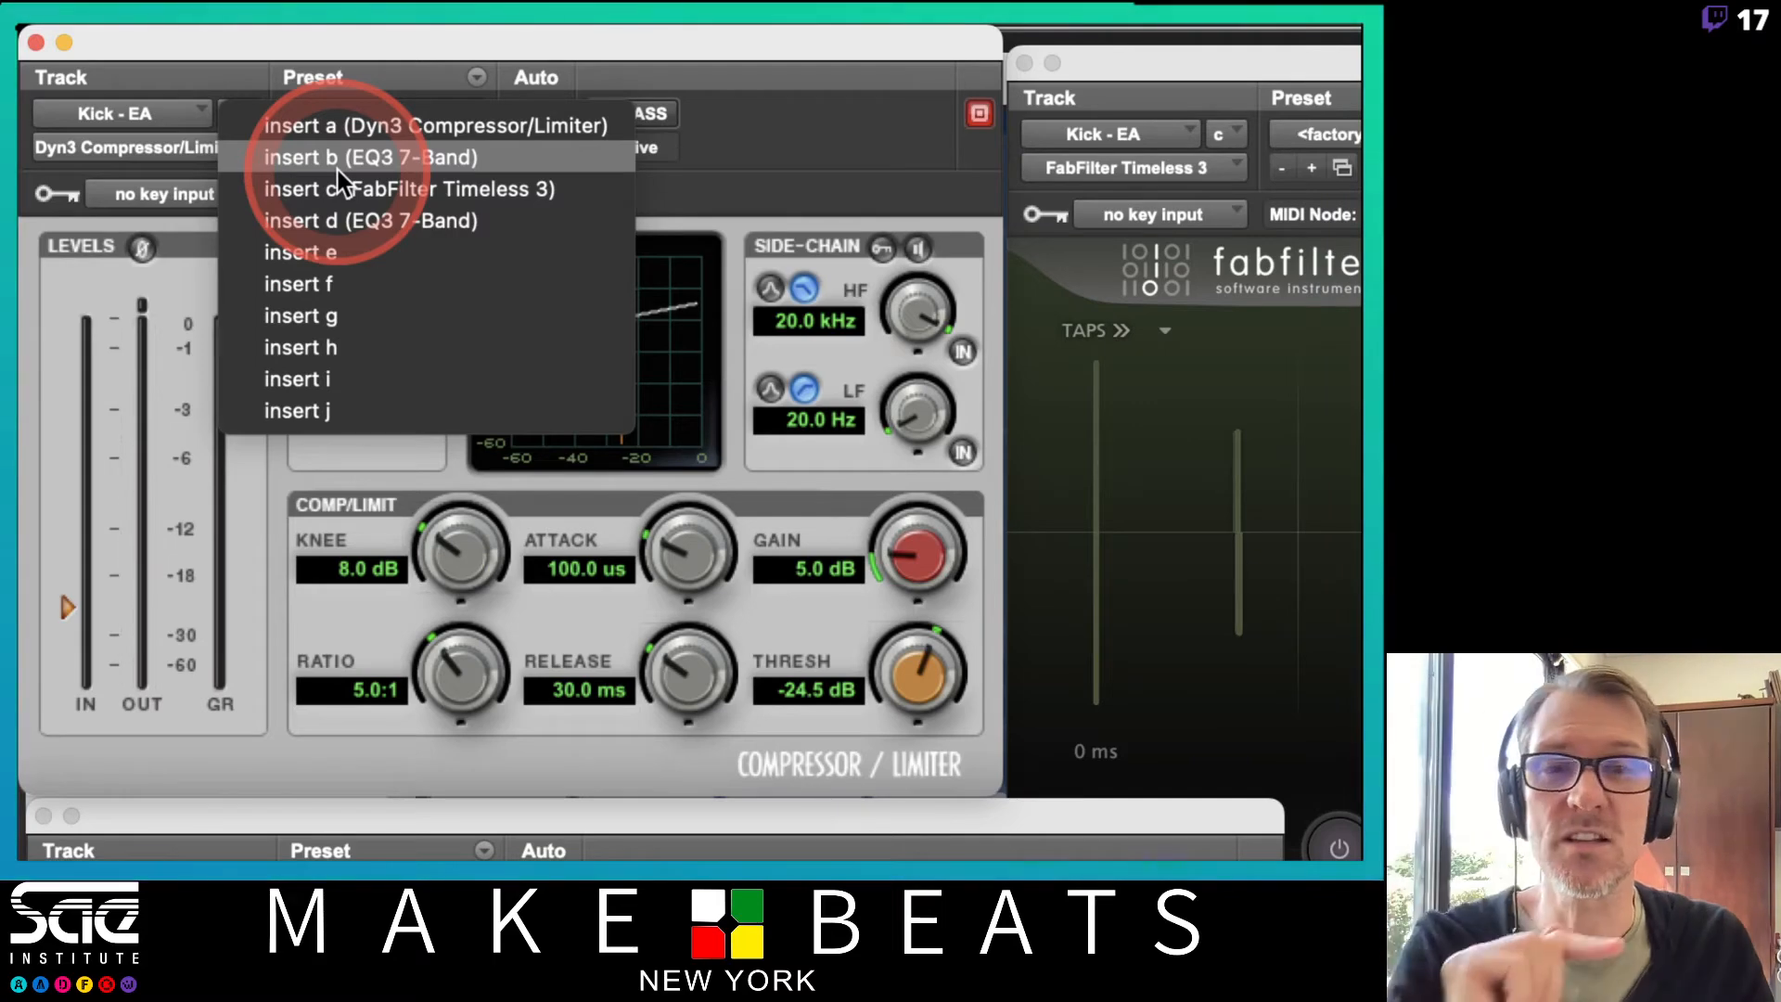
click(351, 91)
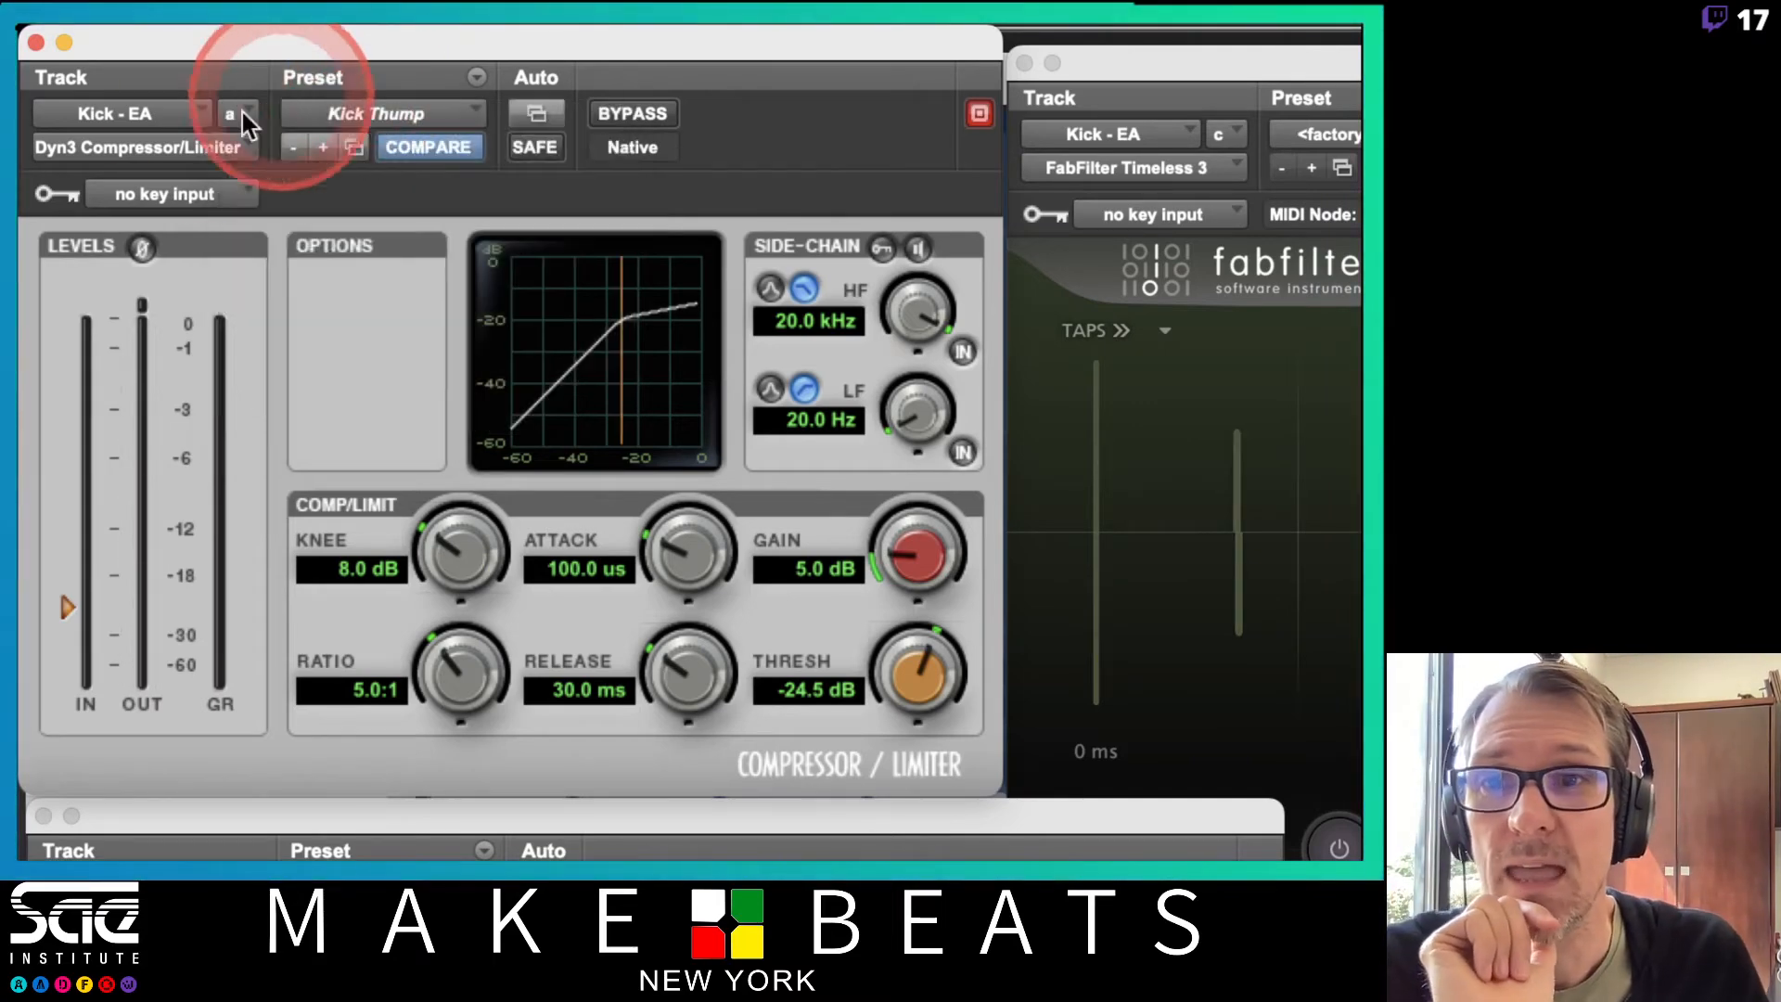
click(187, 148)
click(140, 150)
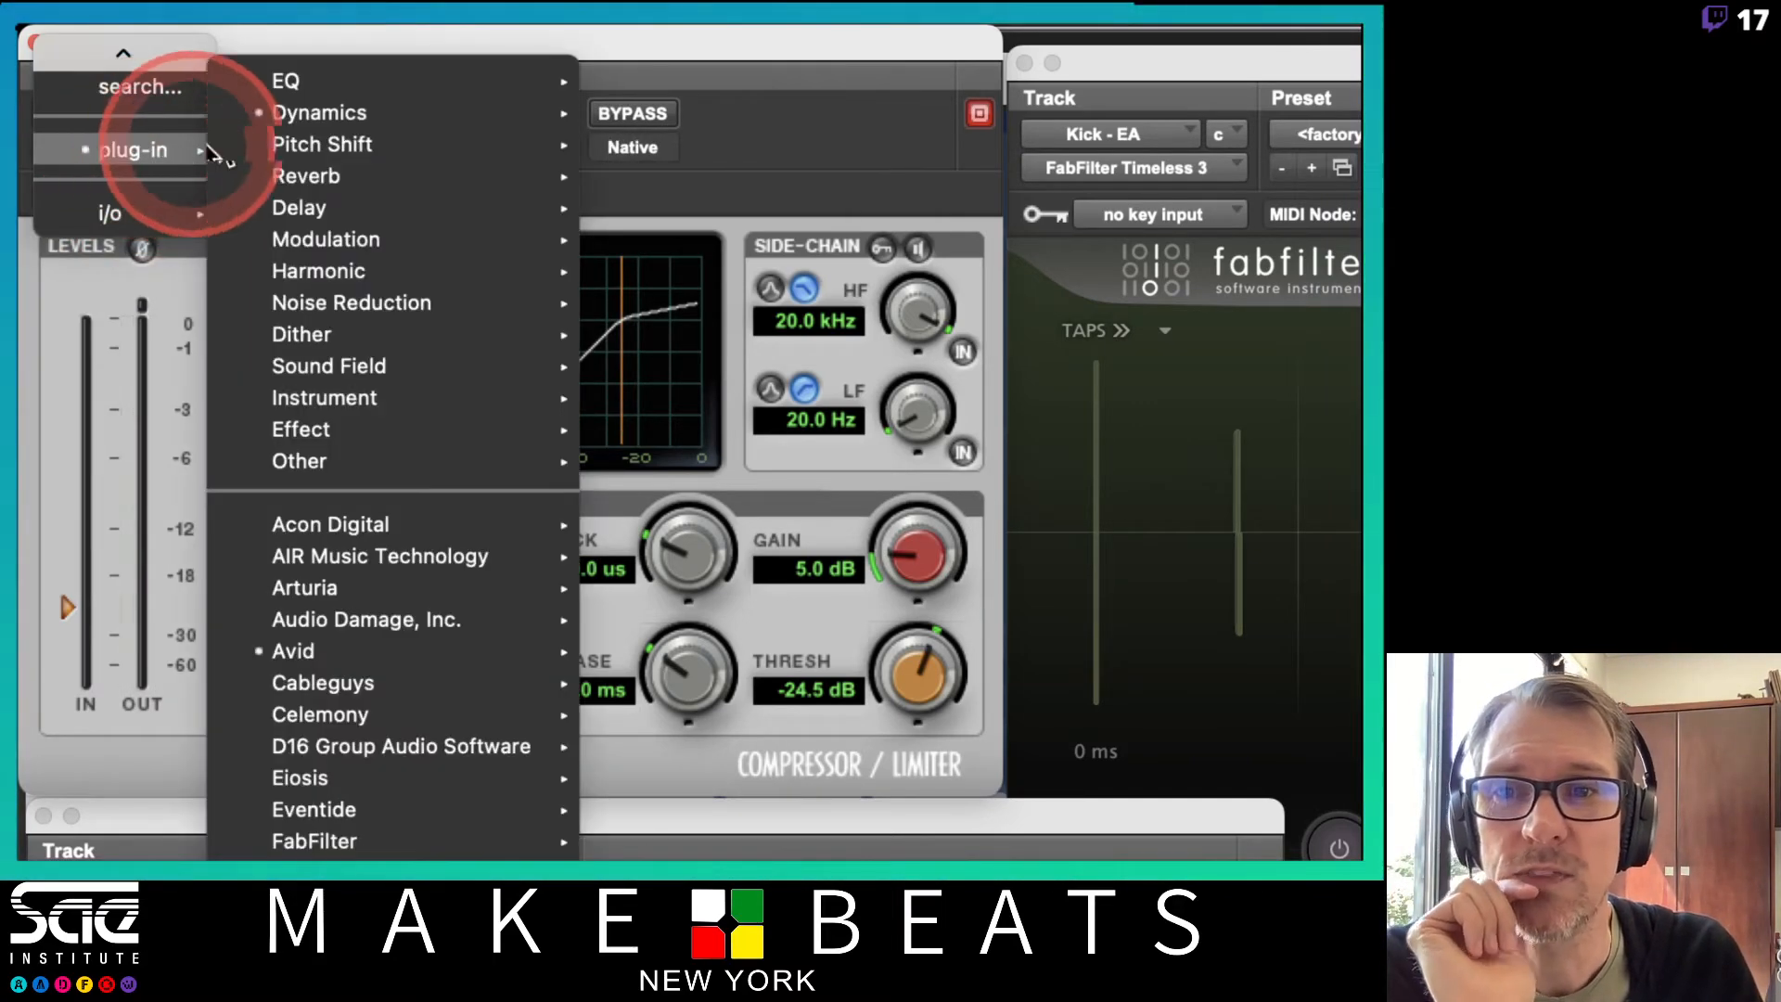
click(364, 41)
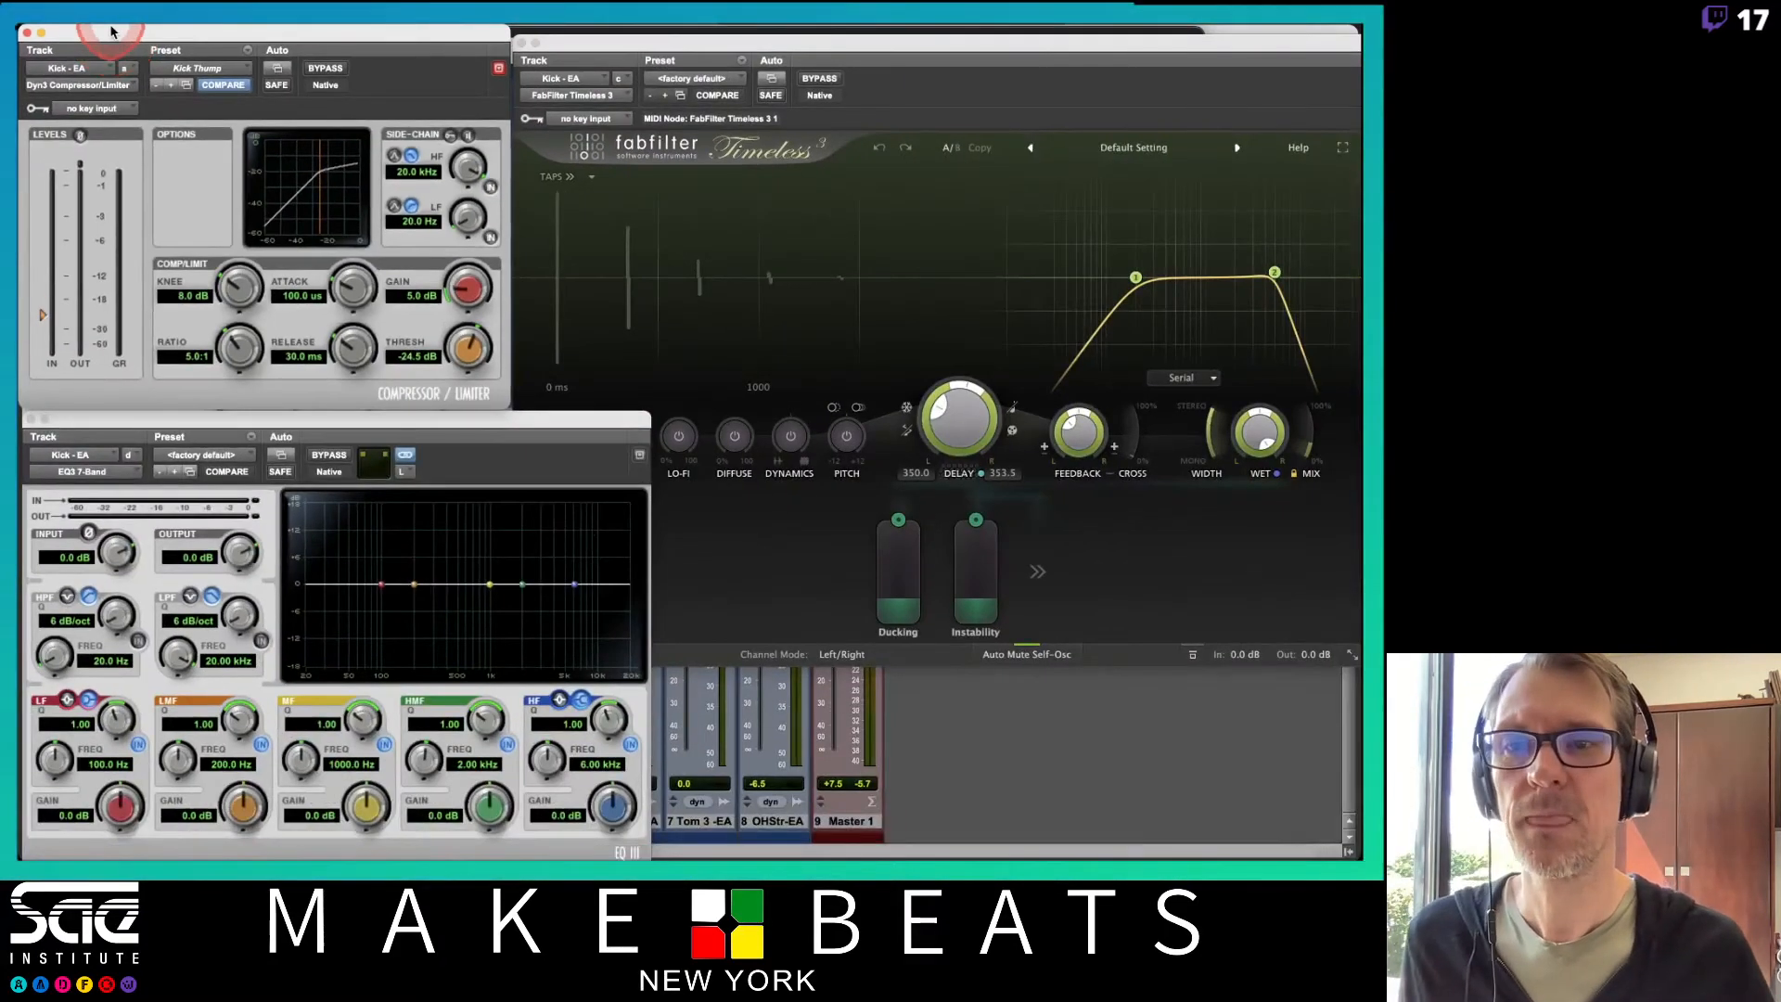
Insert the mono BF-76 compressor in the Snare track's insert A and move its window clear of the other plug-ins
drag(111, 33, 562, 283)
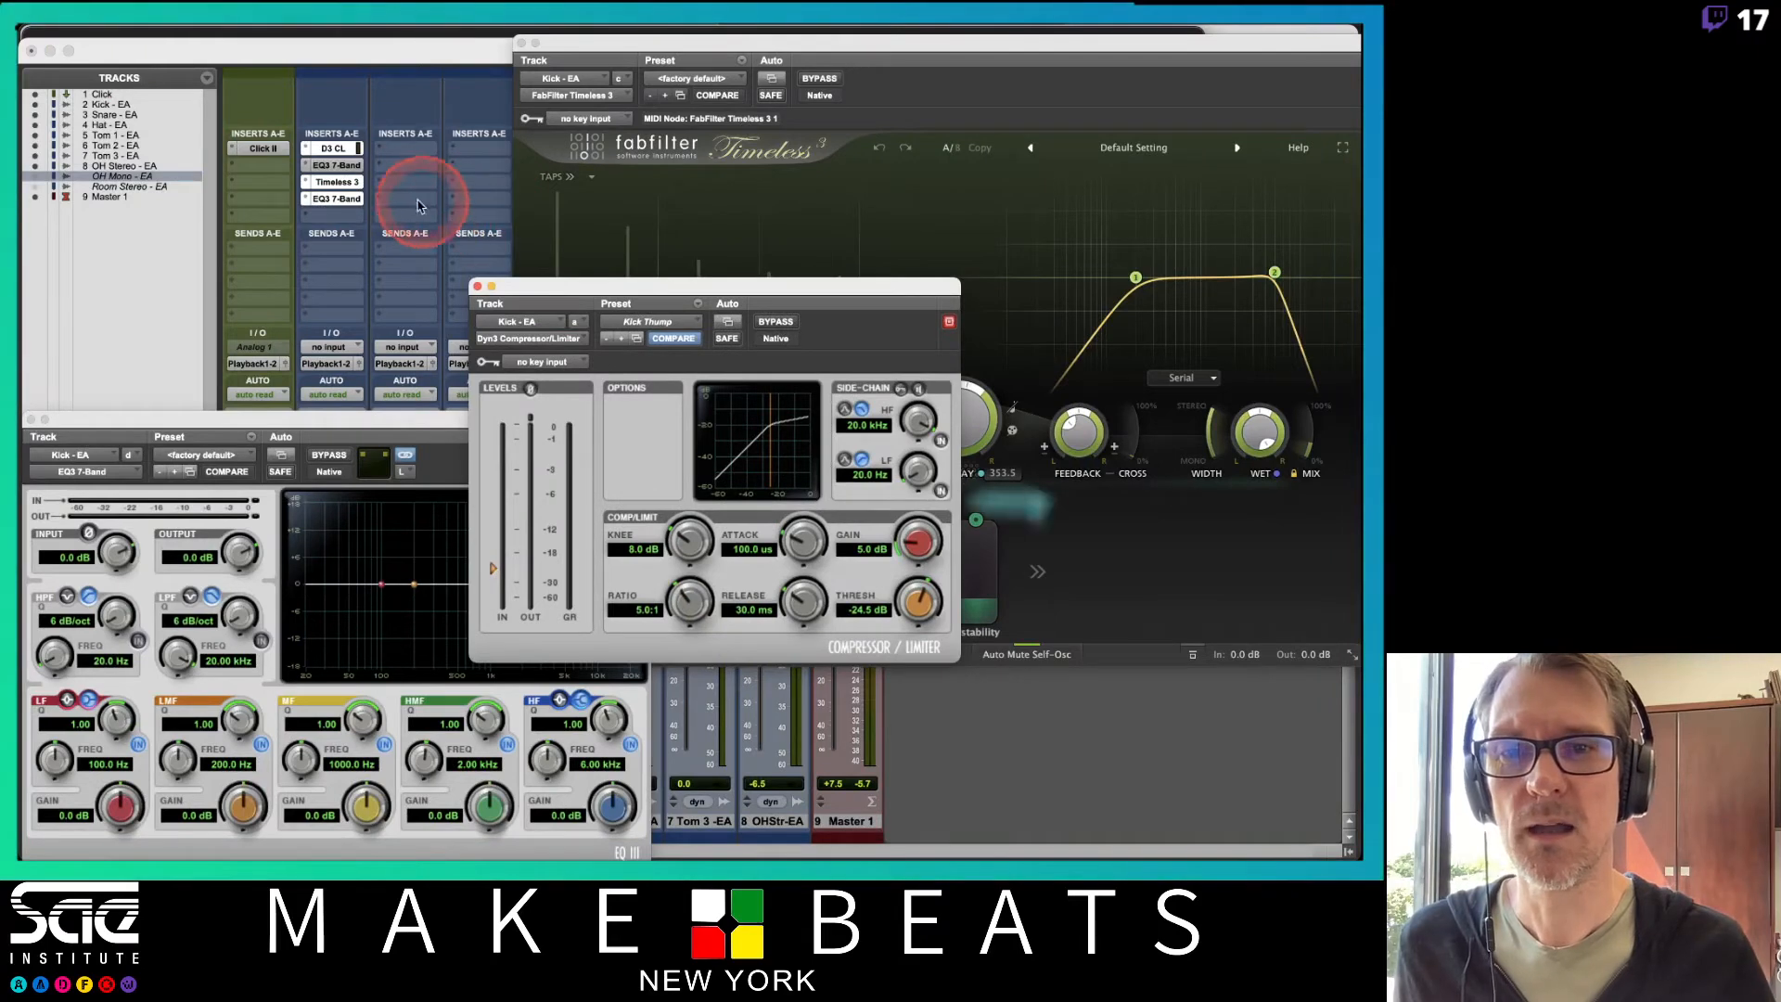
click(411, 151)
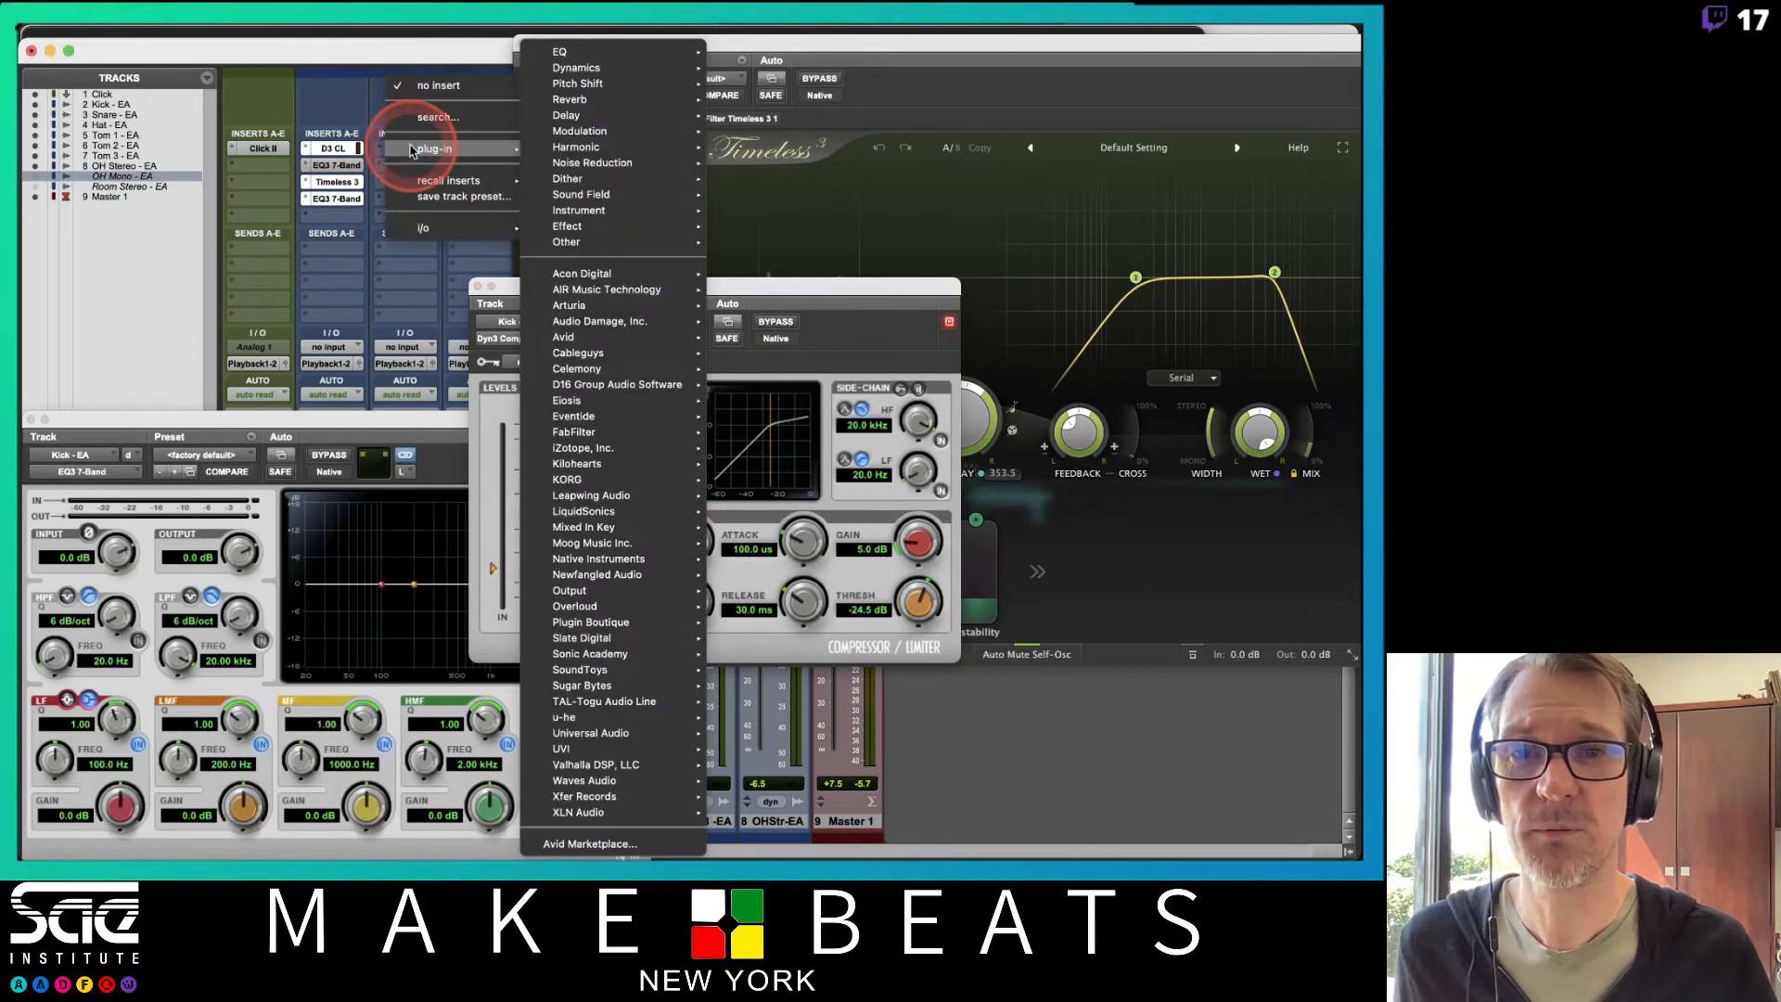
click(577, 68)
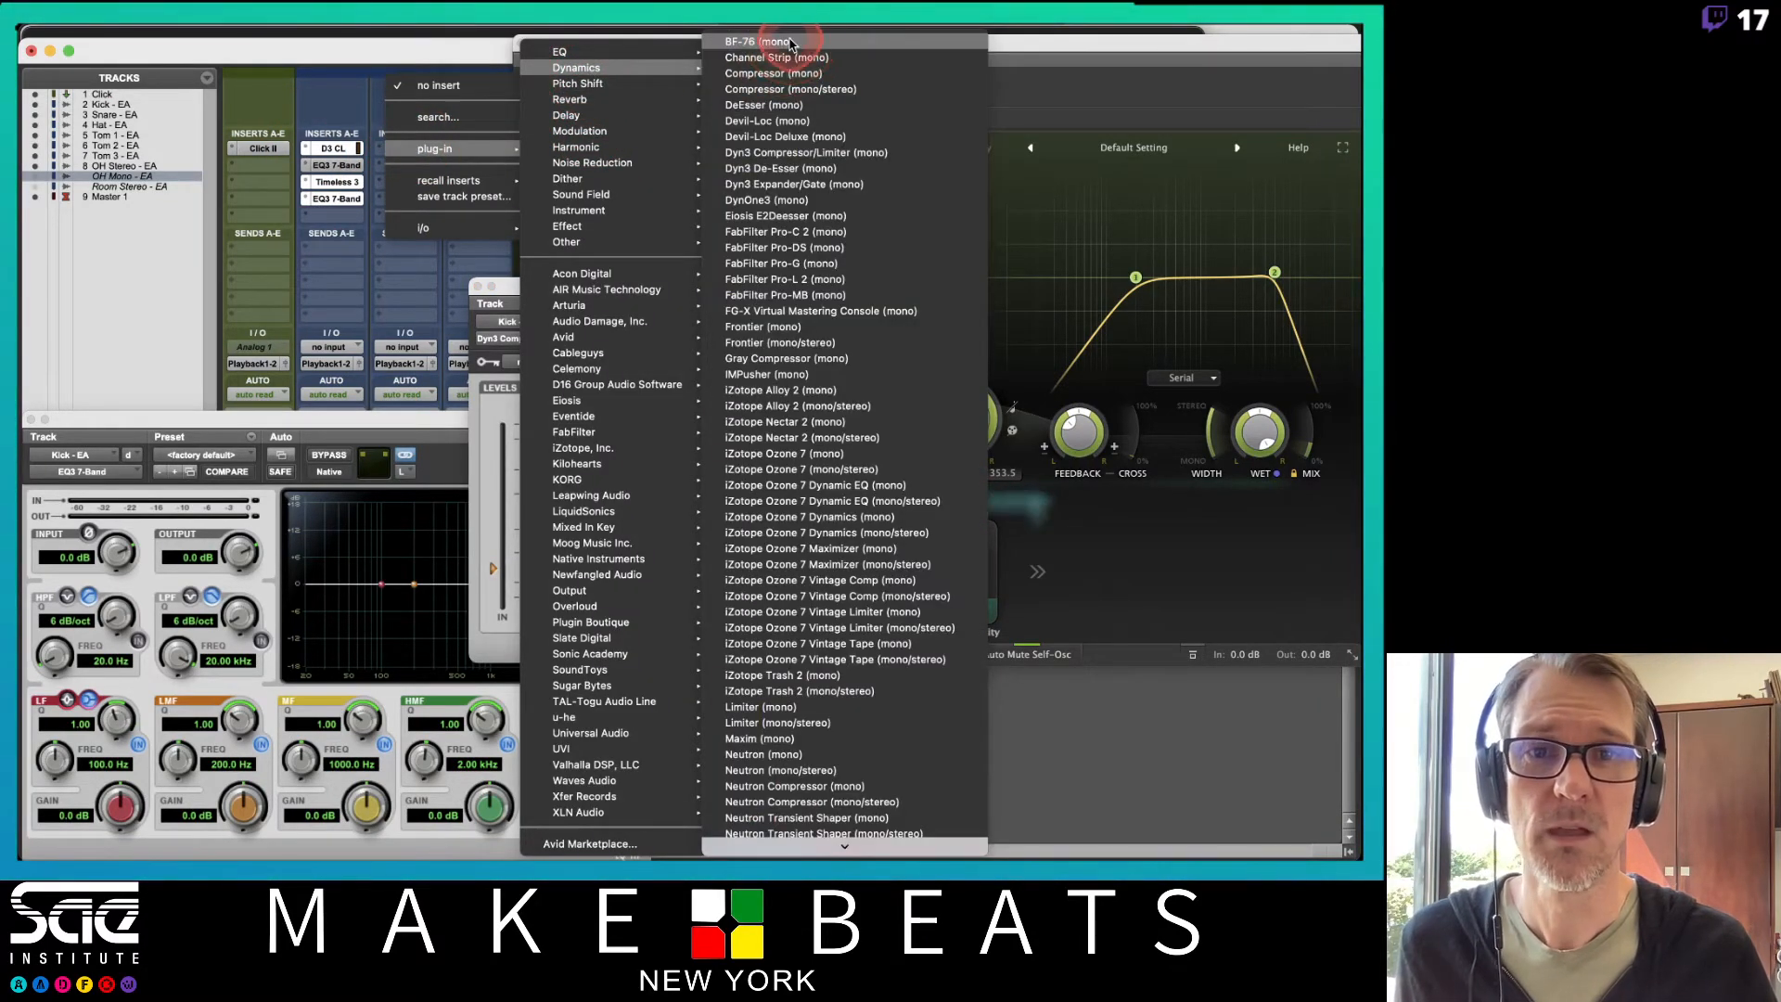
click(761, 42)
drag(620, 282, 176, 39)
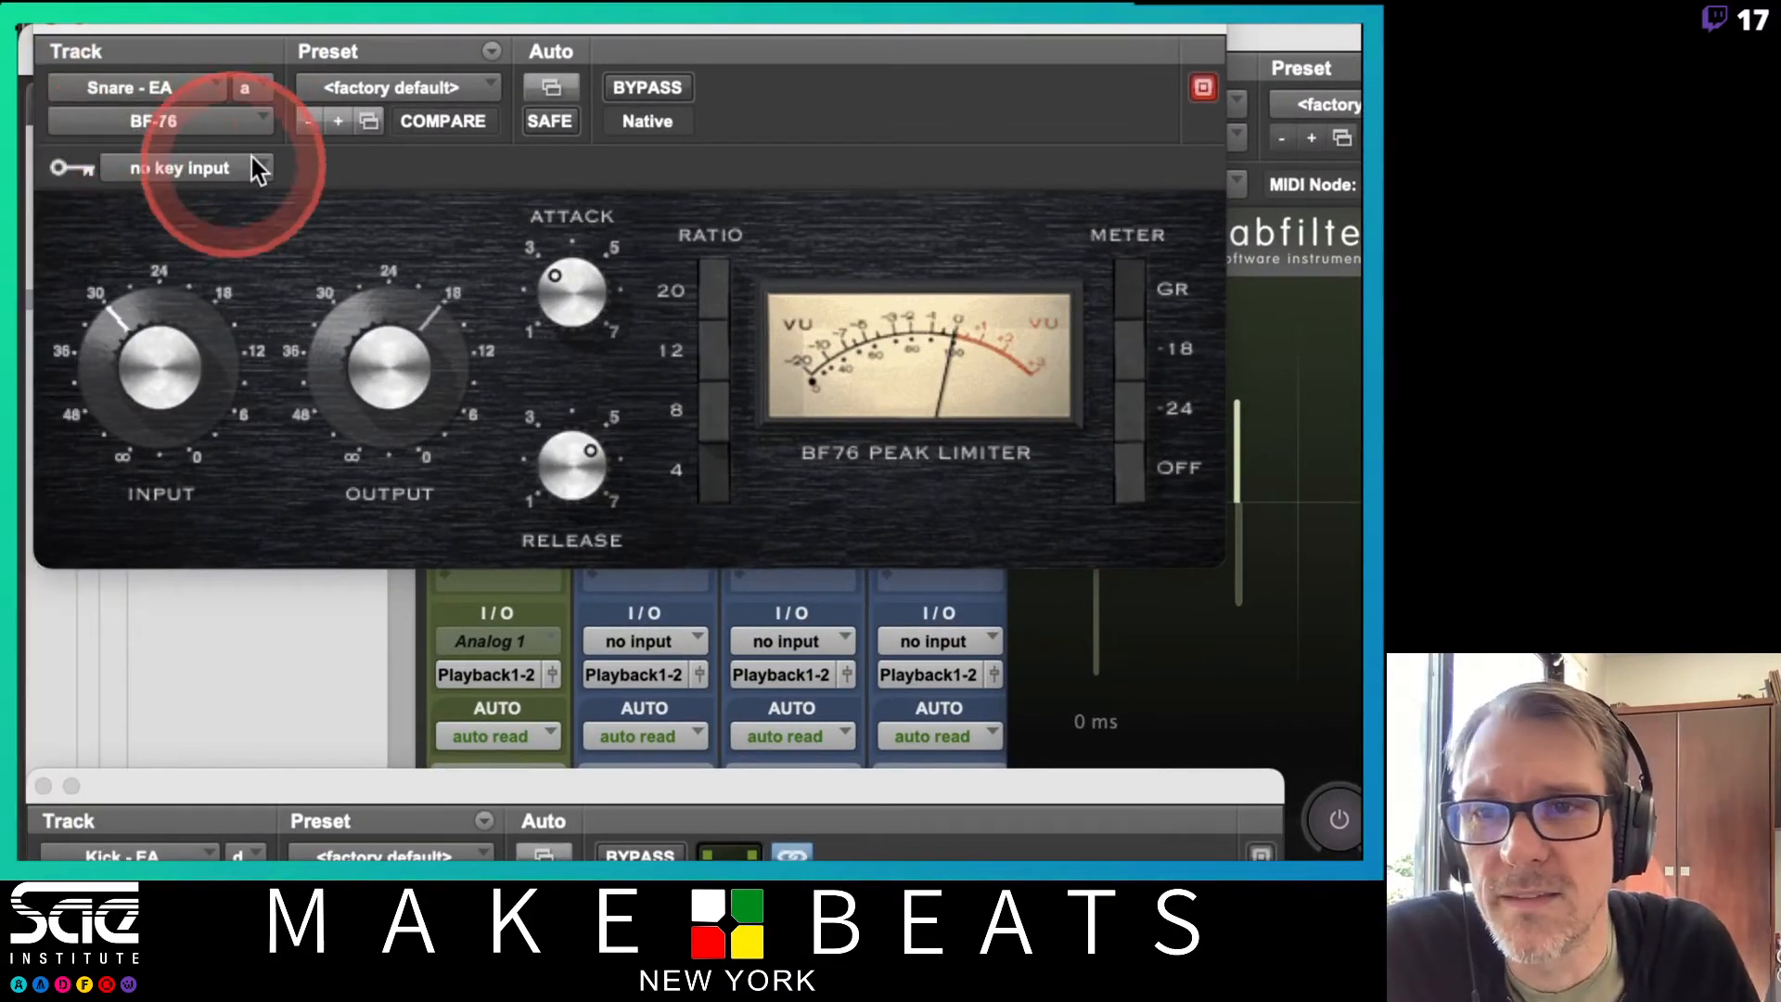
Switch the BF-76 window from the Snare to the Kick track and display its insert B EQ3 7-Band
click(216, 87)
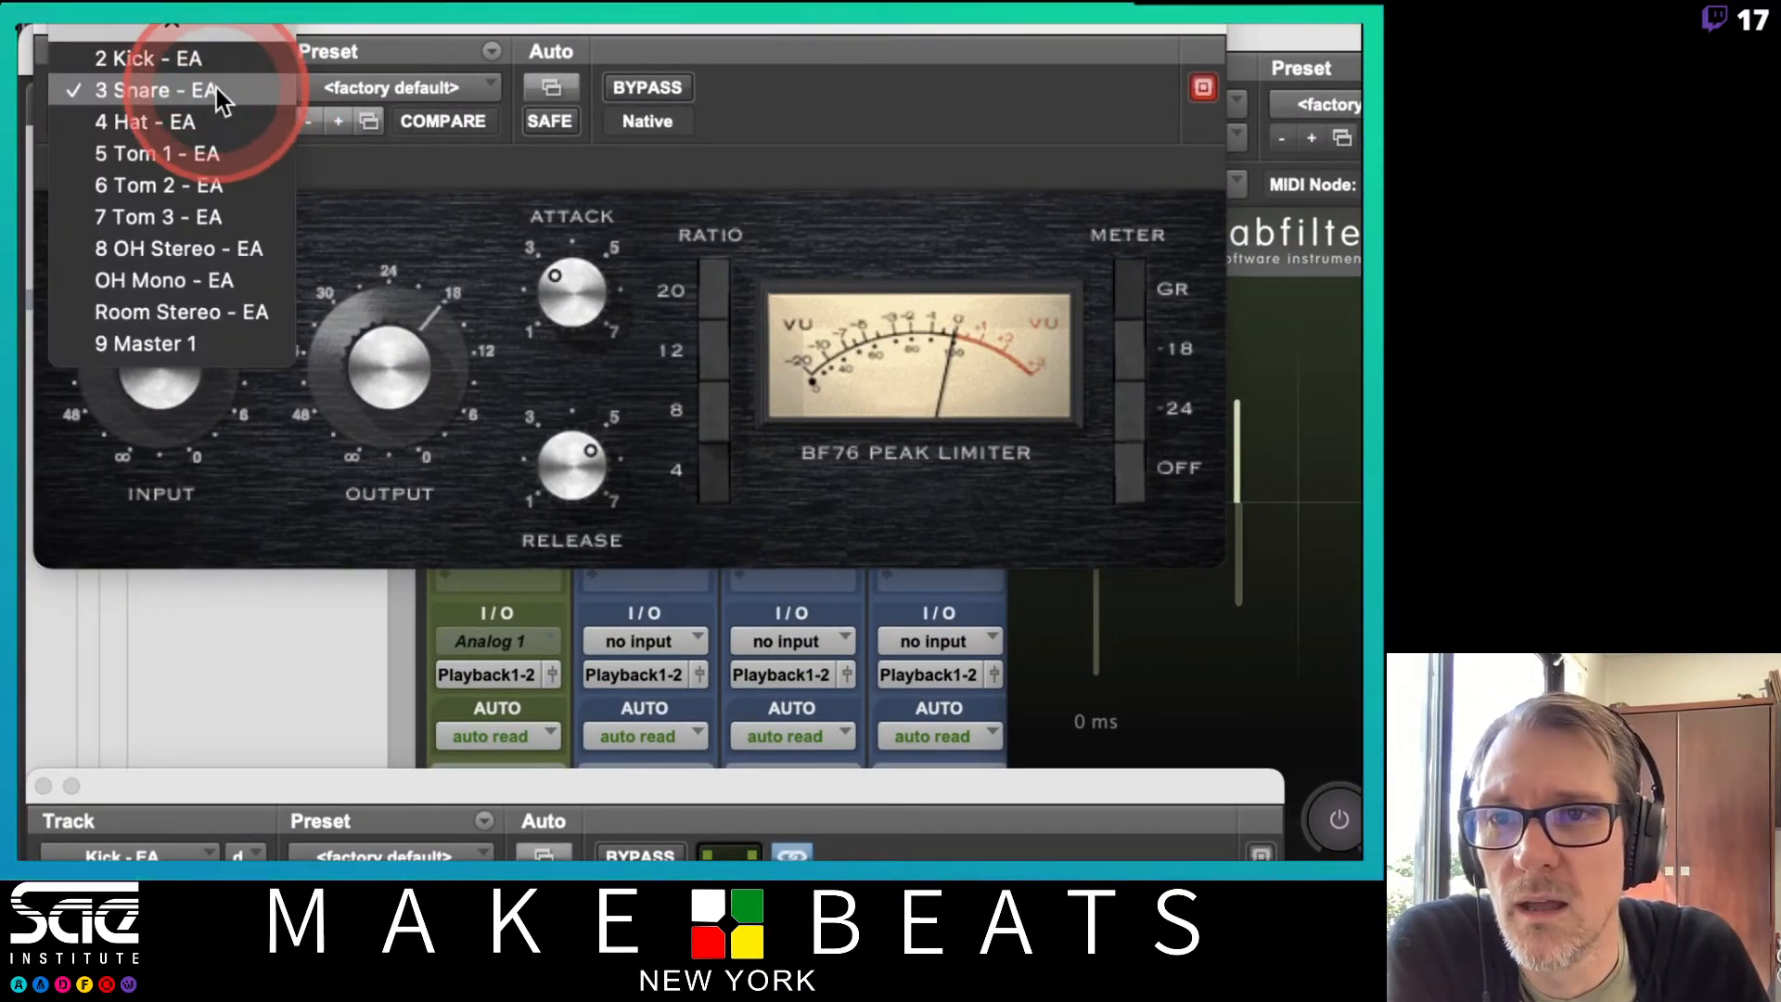
click(208, 54)
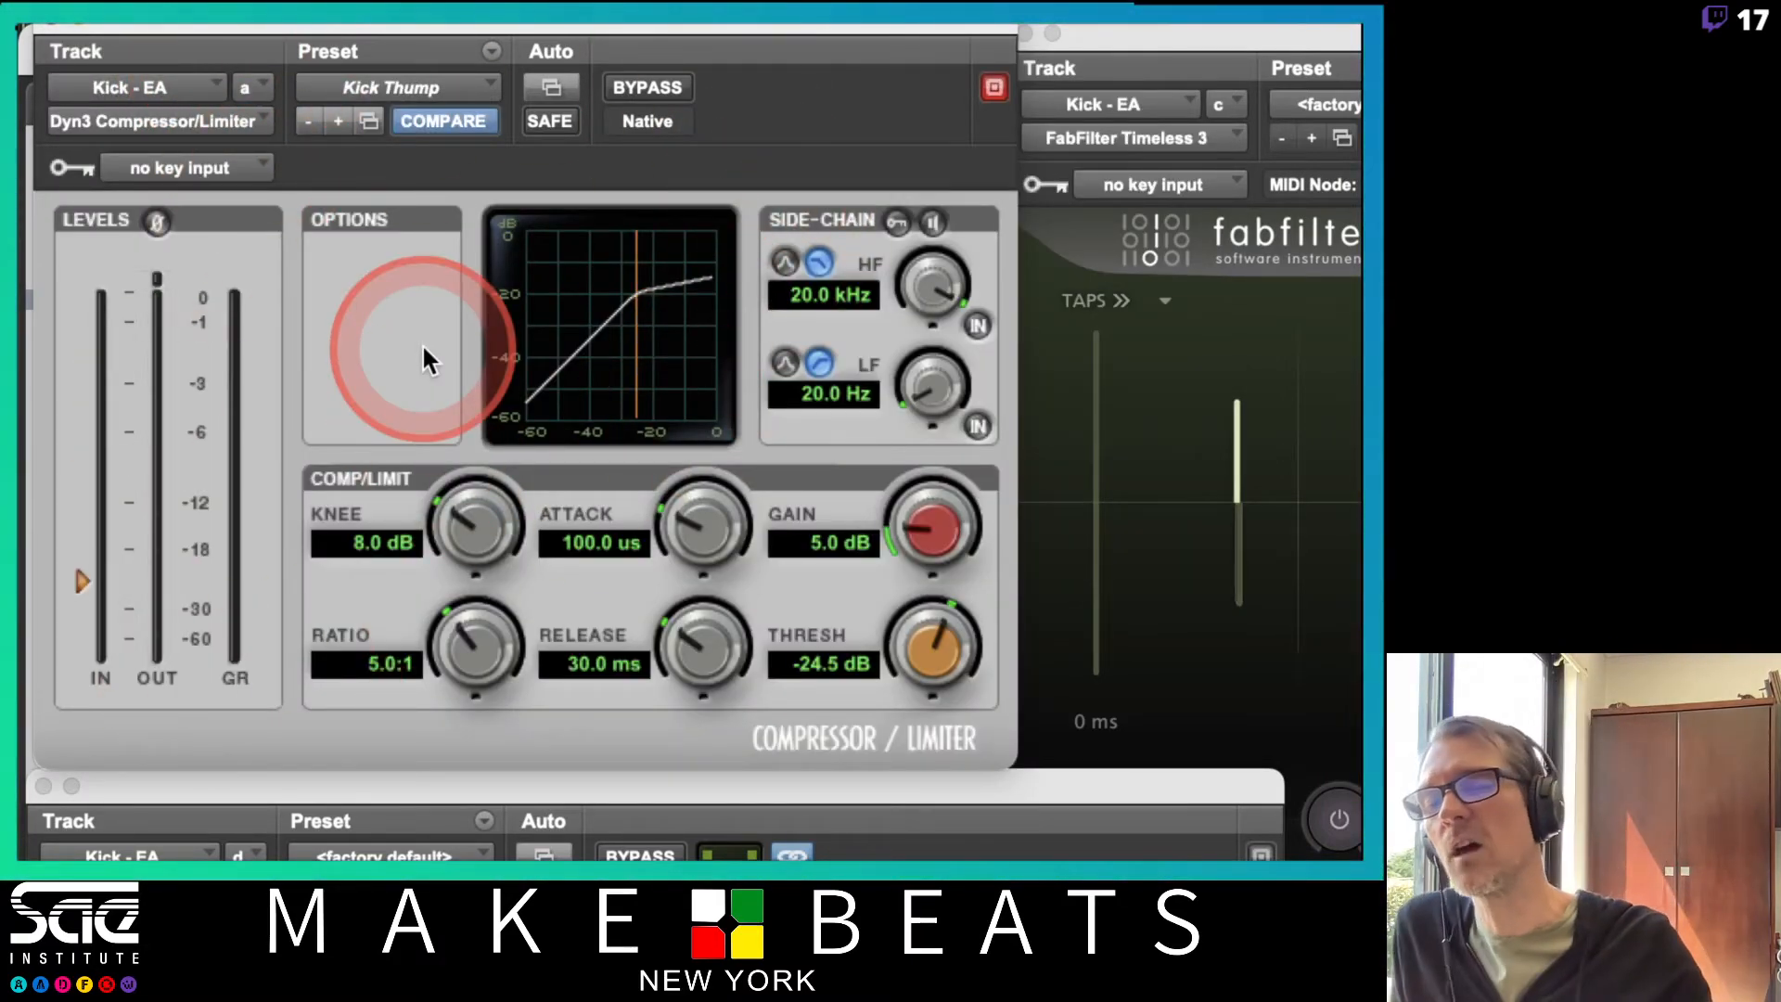
click(267, 86)
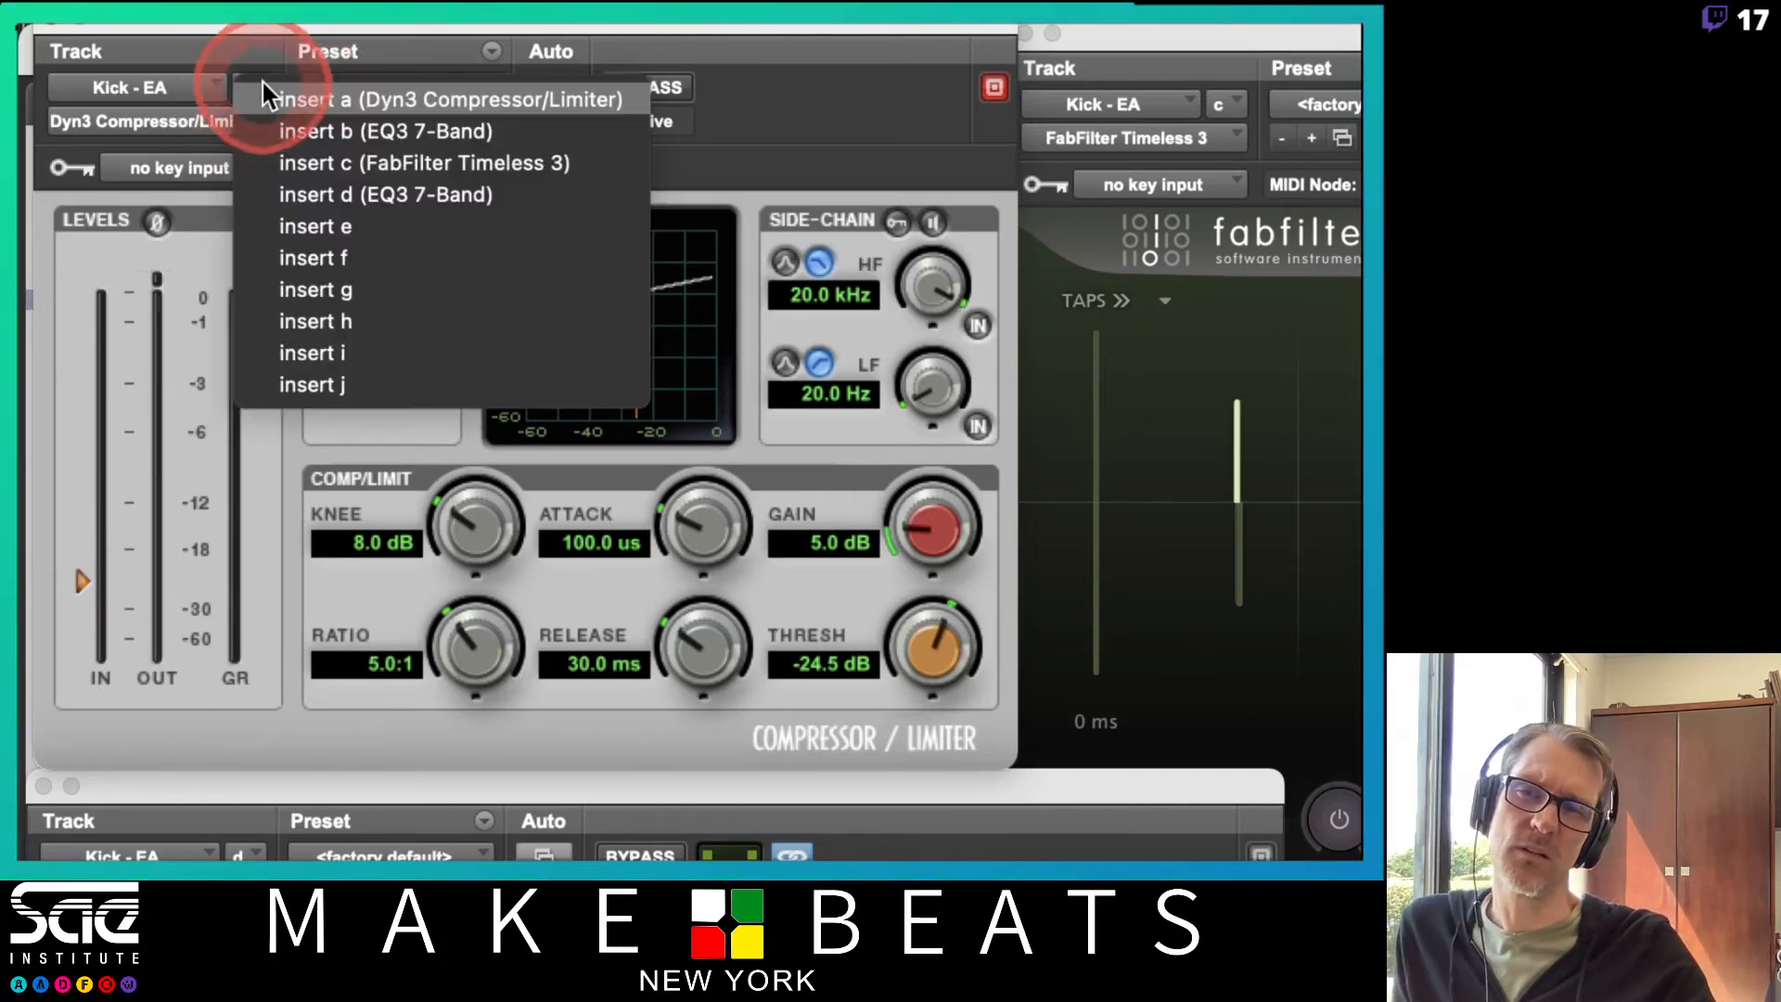
click(379, 136)
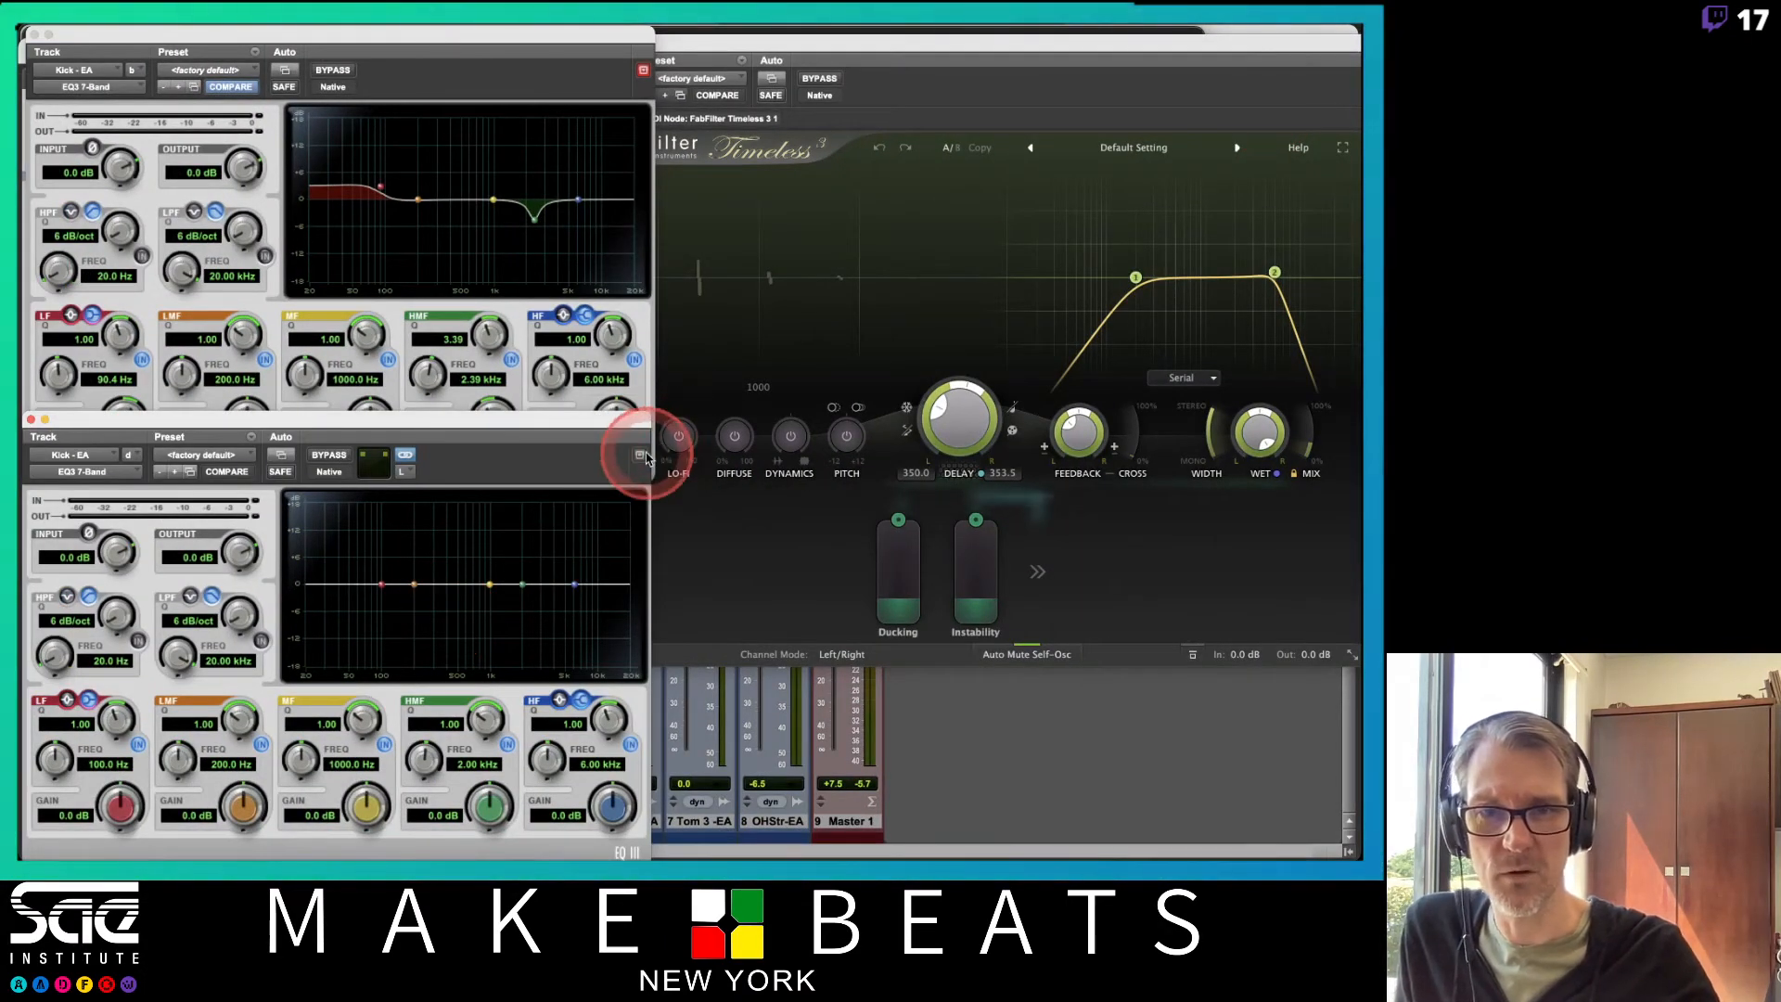
Reposition the Timeless 3 window so it partly overlaps both EQ windows, and bring the insert B EQ to the front
click(631, 51)
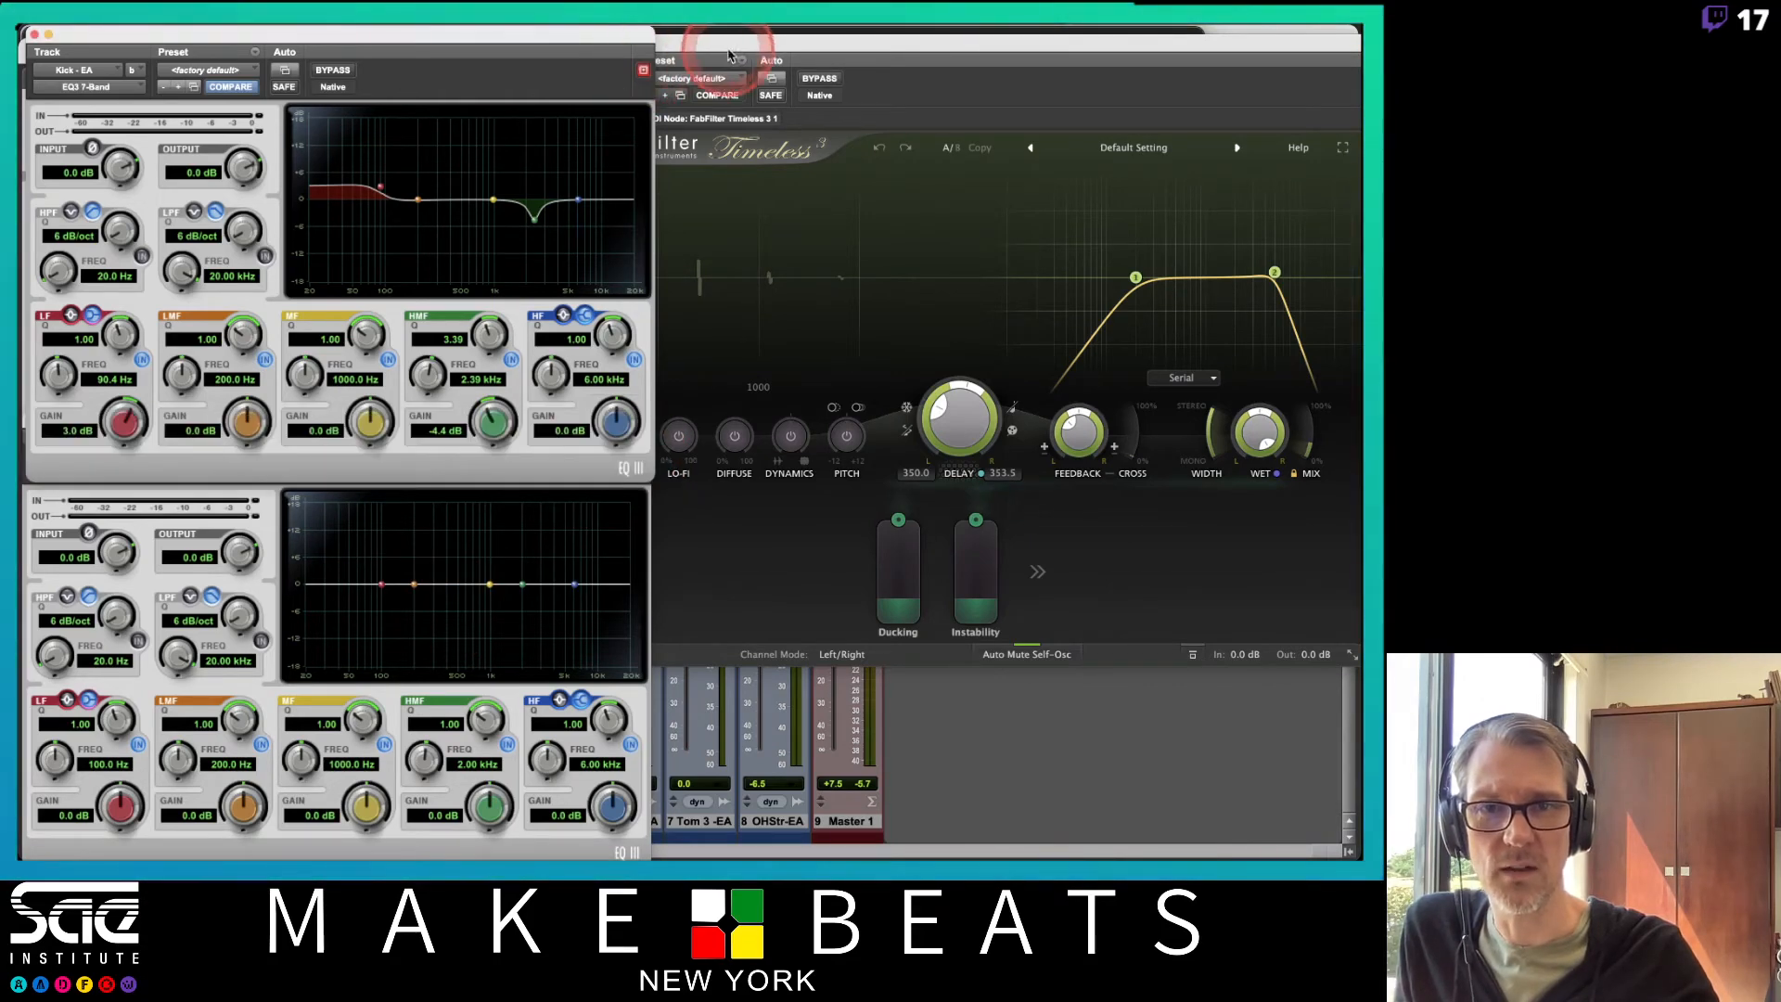
click(747, 43)
drag(782, 47, 731, 40)
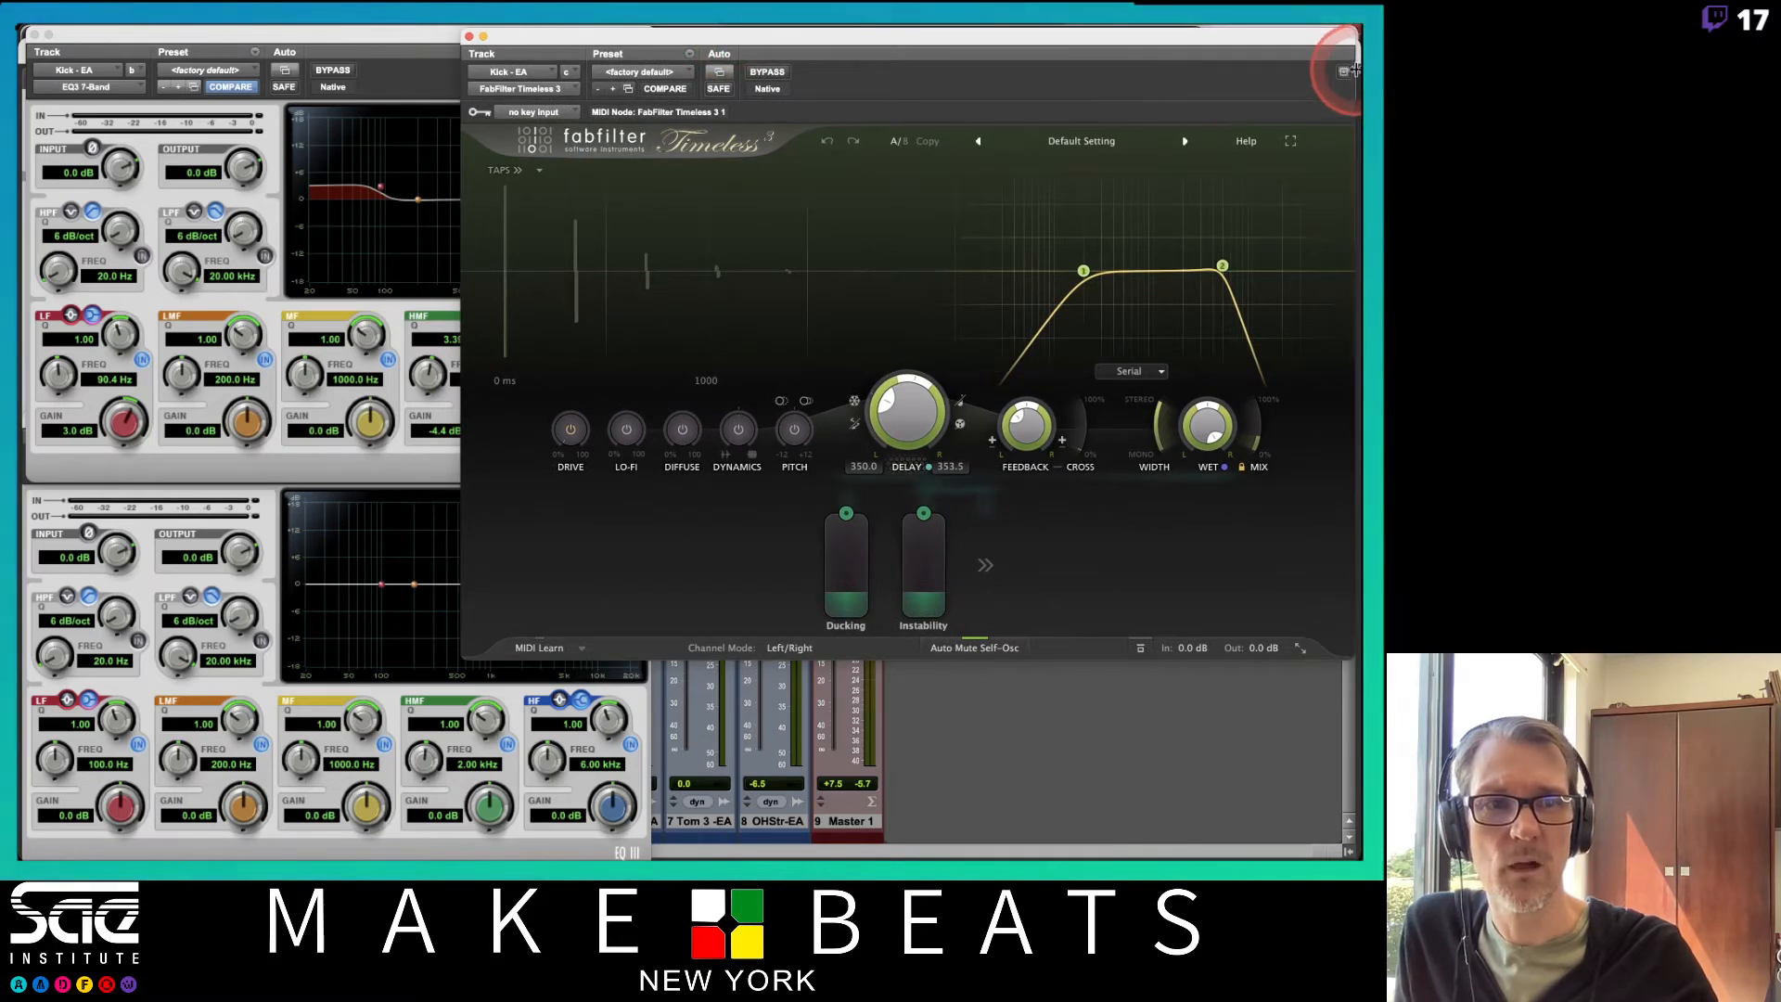
click(442, 50)
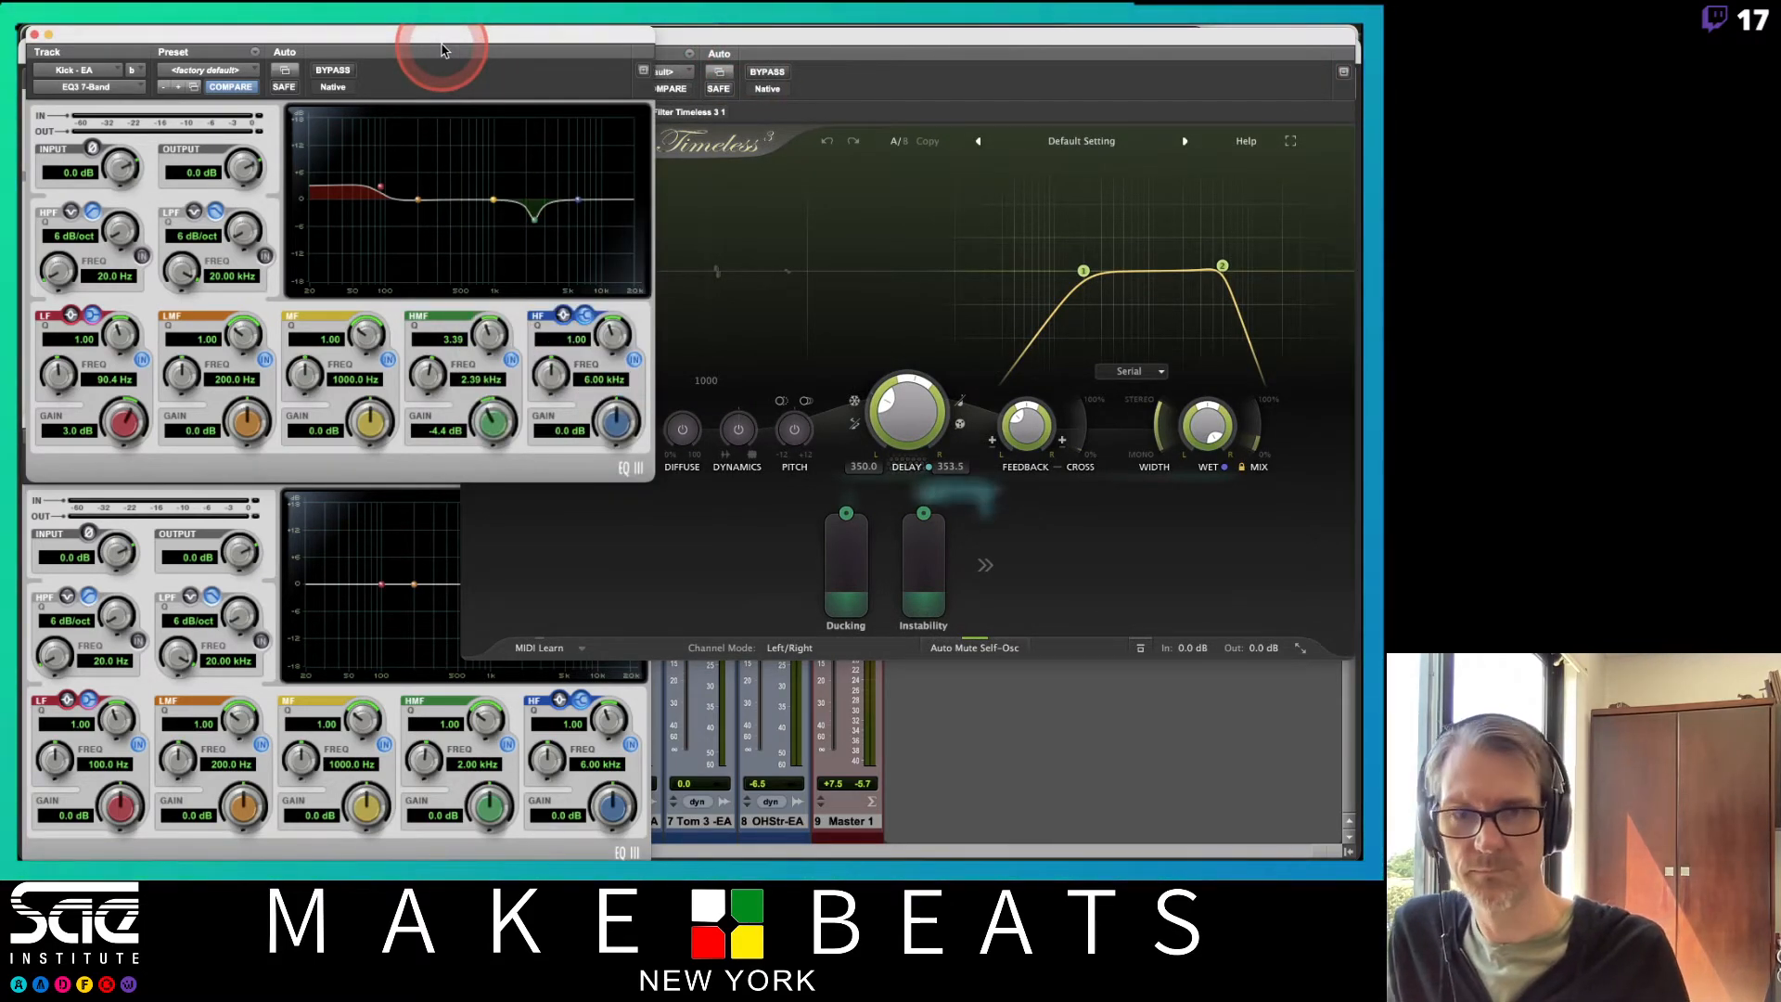
drag(698, 41, 893, 42)
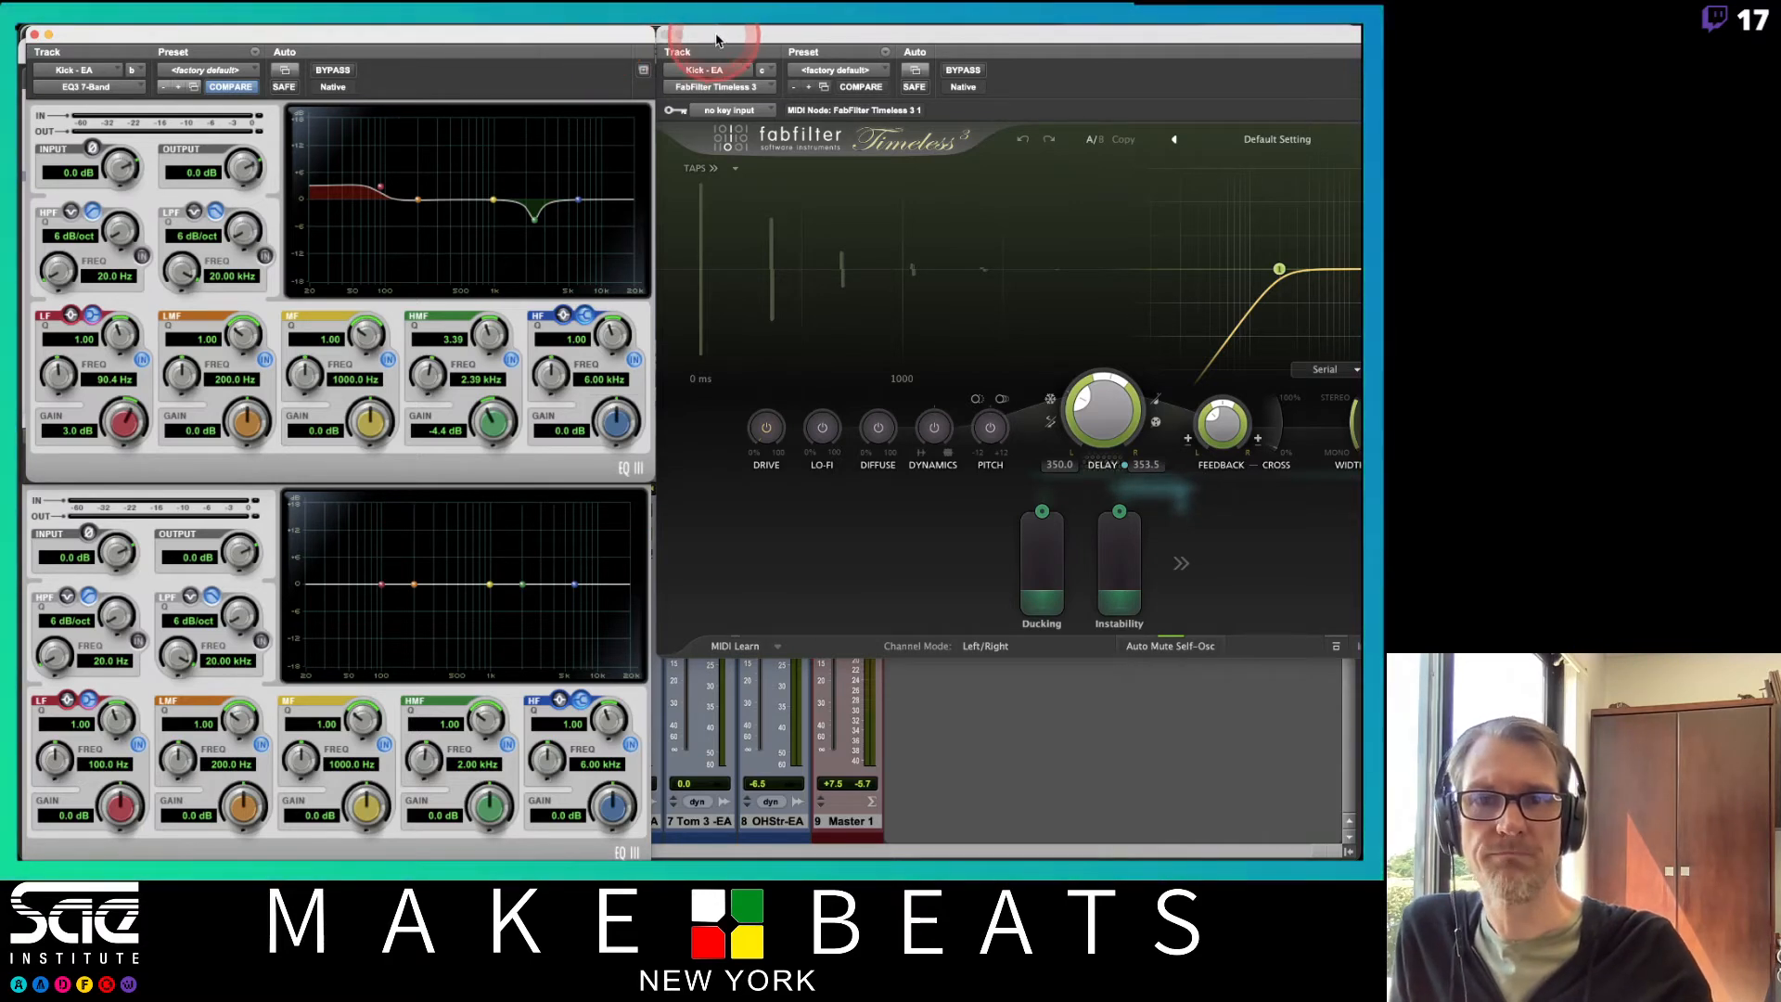
drag(730, 35, 445, 41)
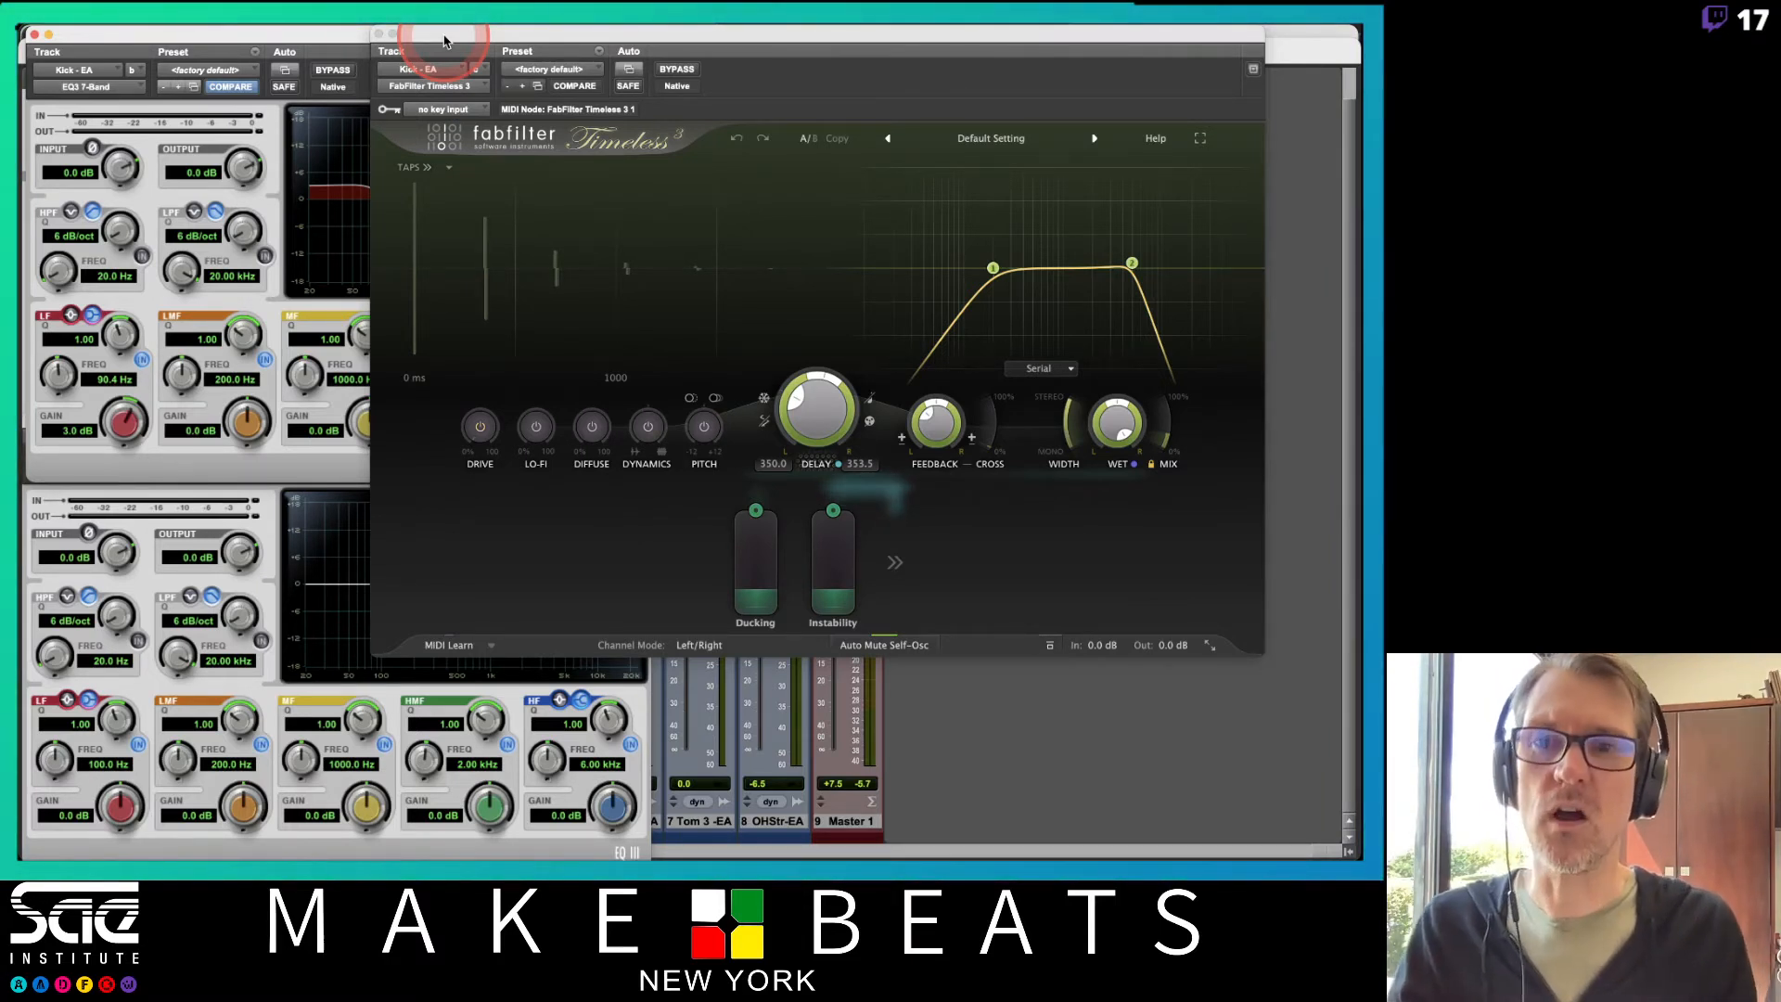
click(330, 40)
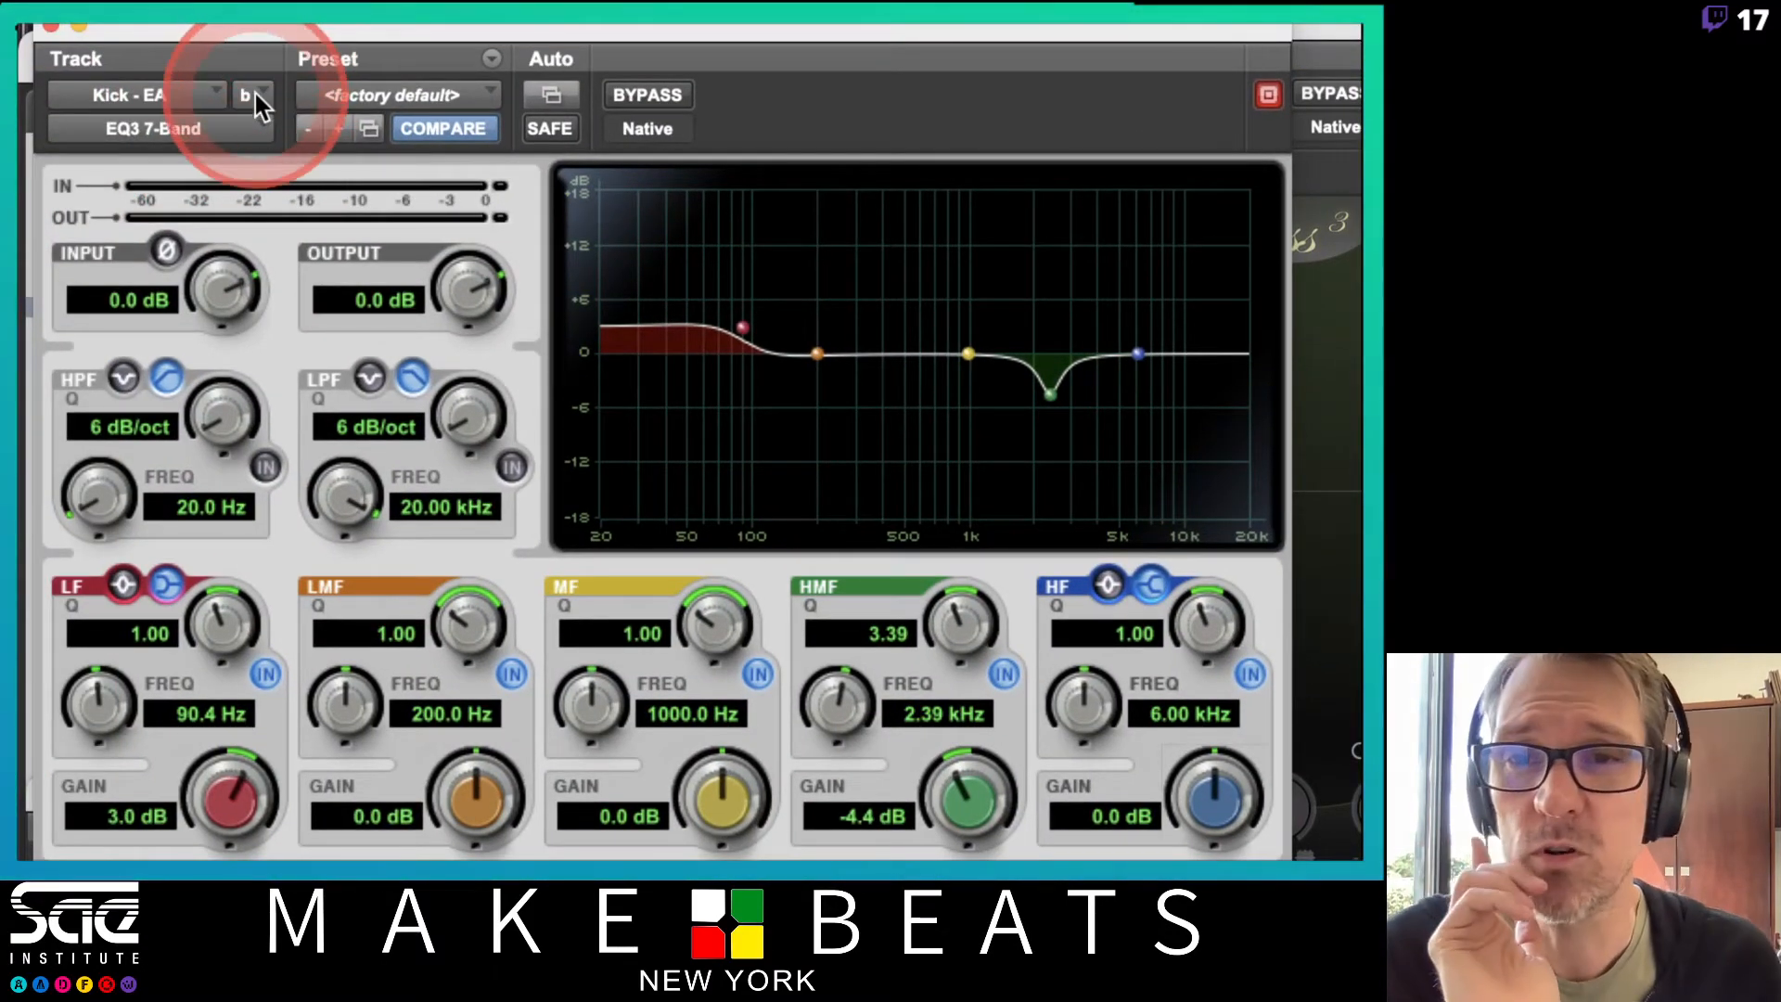
Switch the insert B EQ window to the Kick track's insert A compressor and bring Timeless 3 to the front
click(250, 53)
click(306, 66)
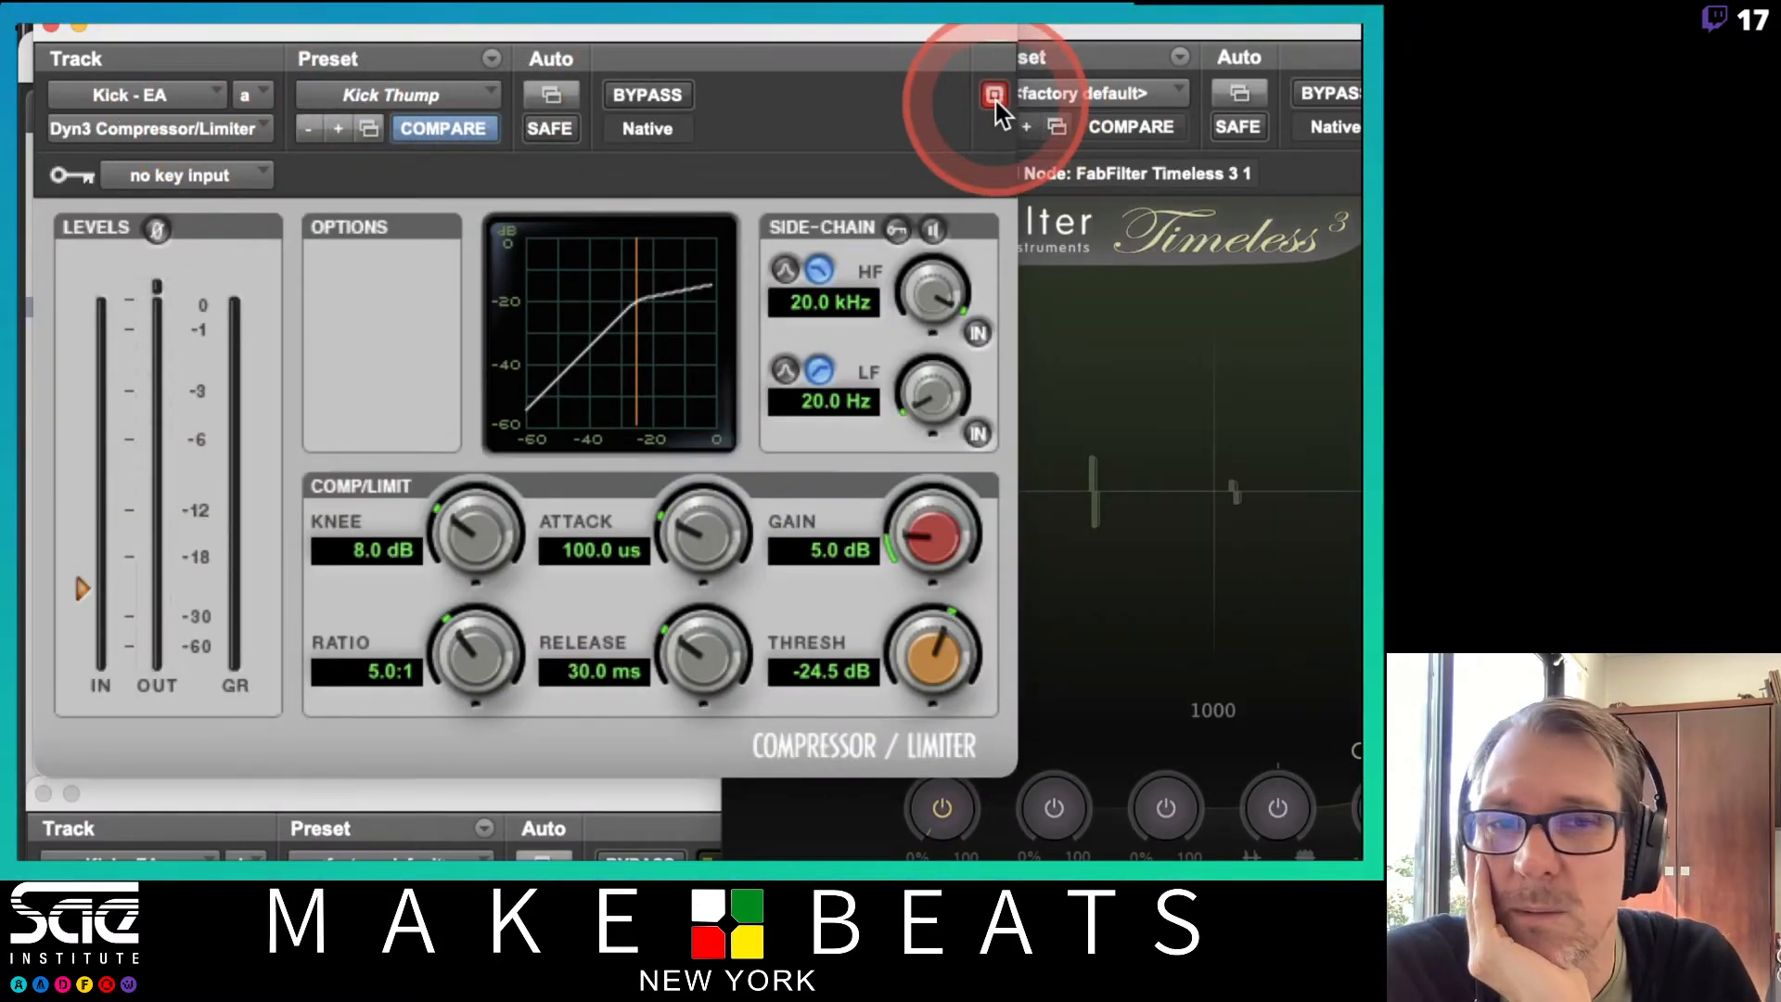
click(1104, 43)
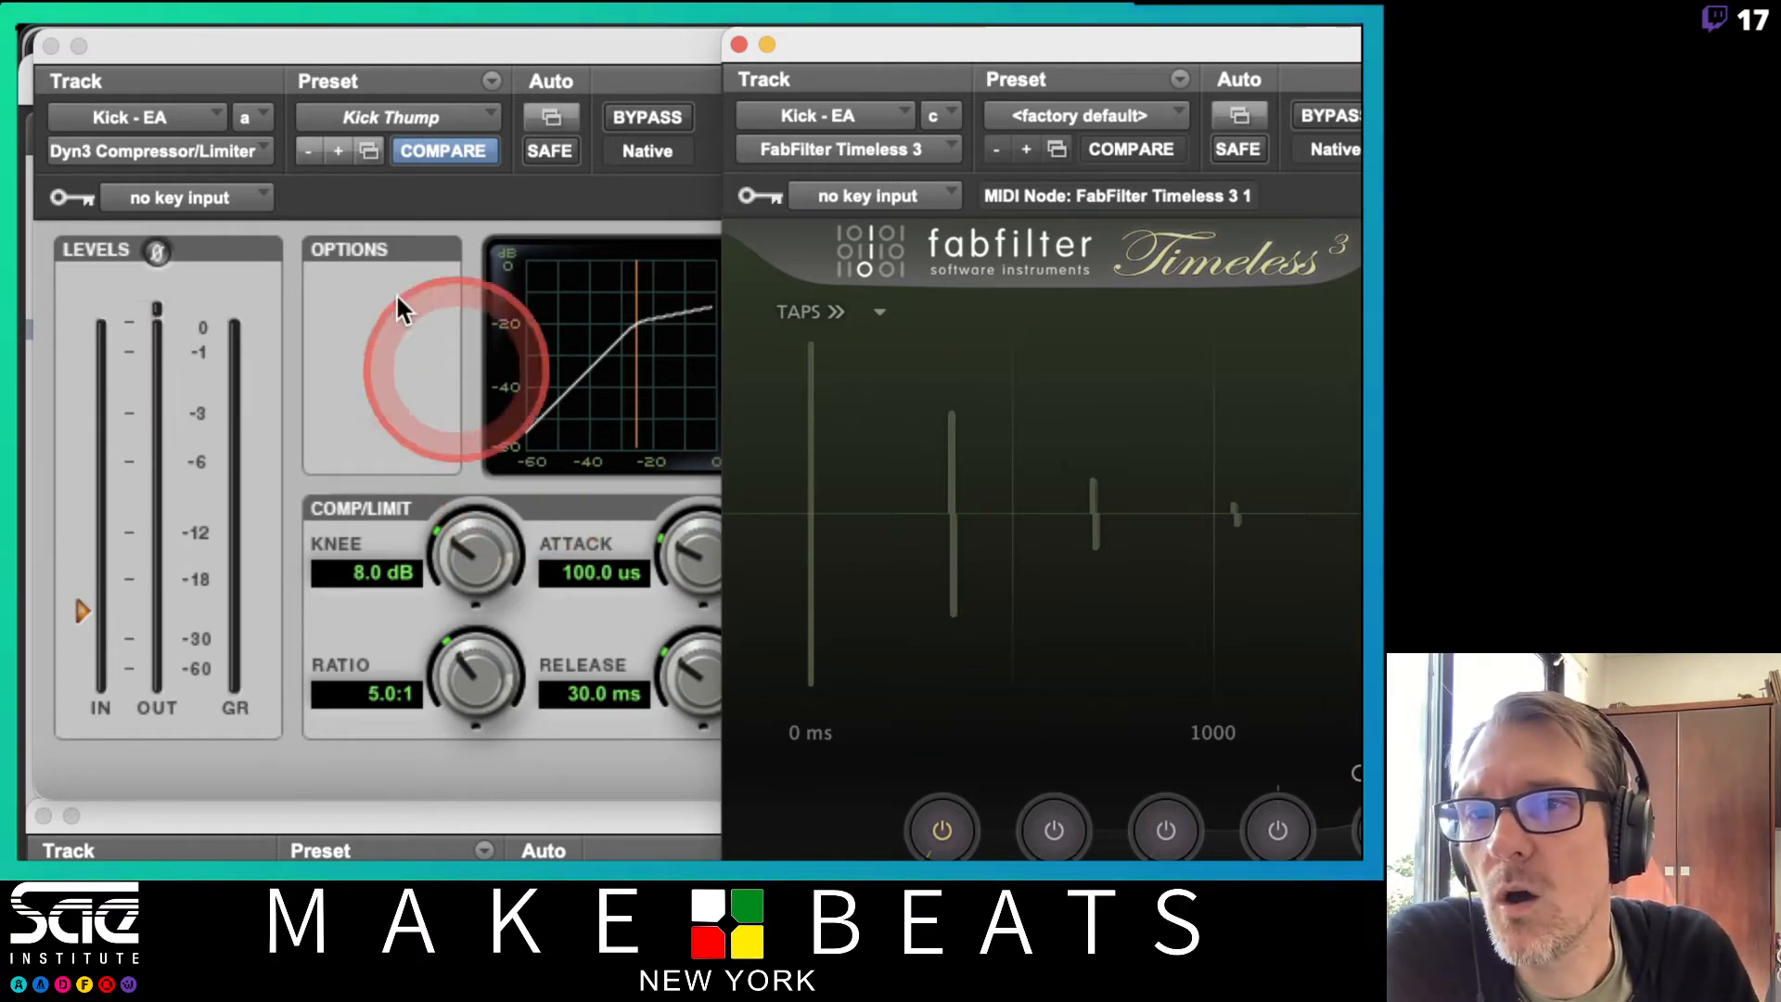
Replace the Dyn3 Compressor/Limiter on the Kick track's insert A with the mono FabFilter Pro-C 2
click(246, 149)
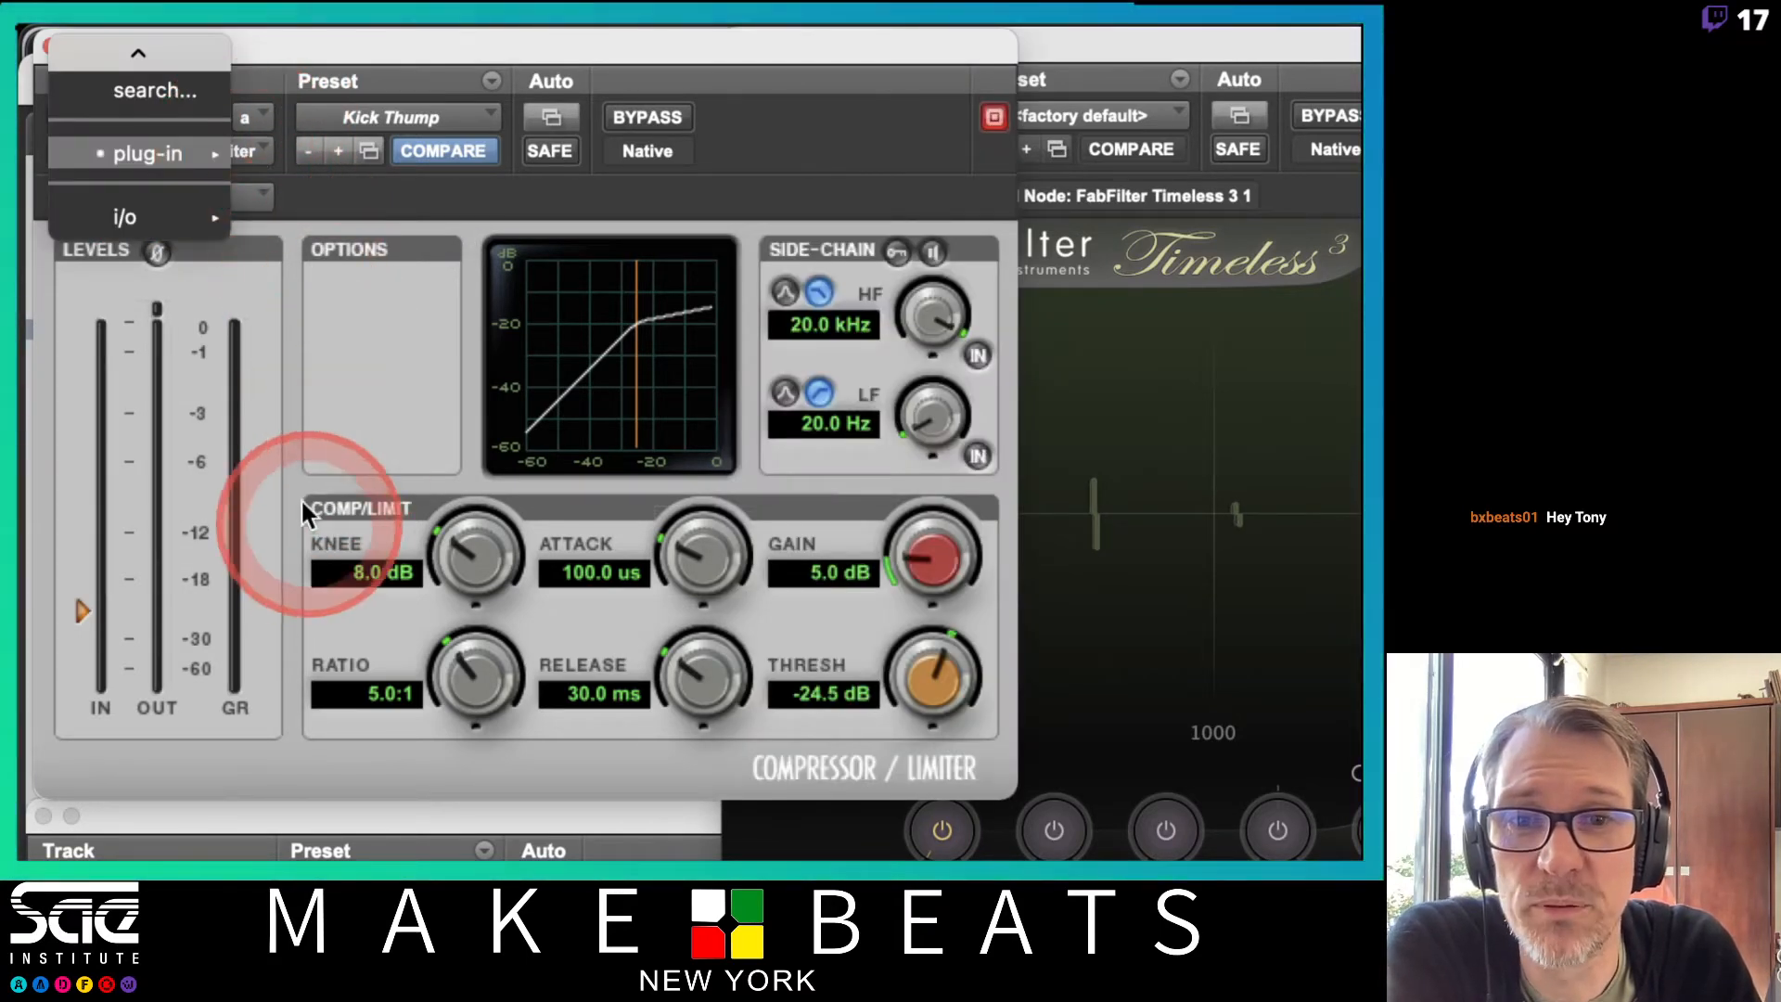
click(383, 54)
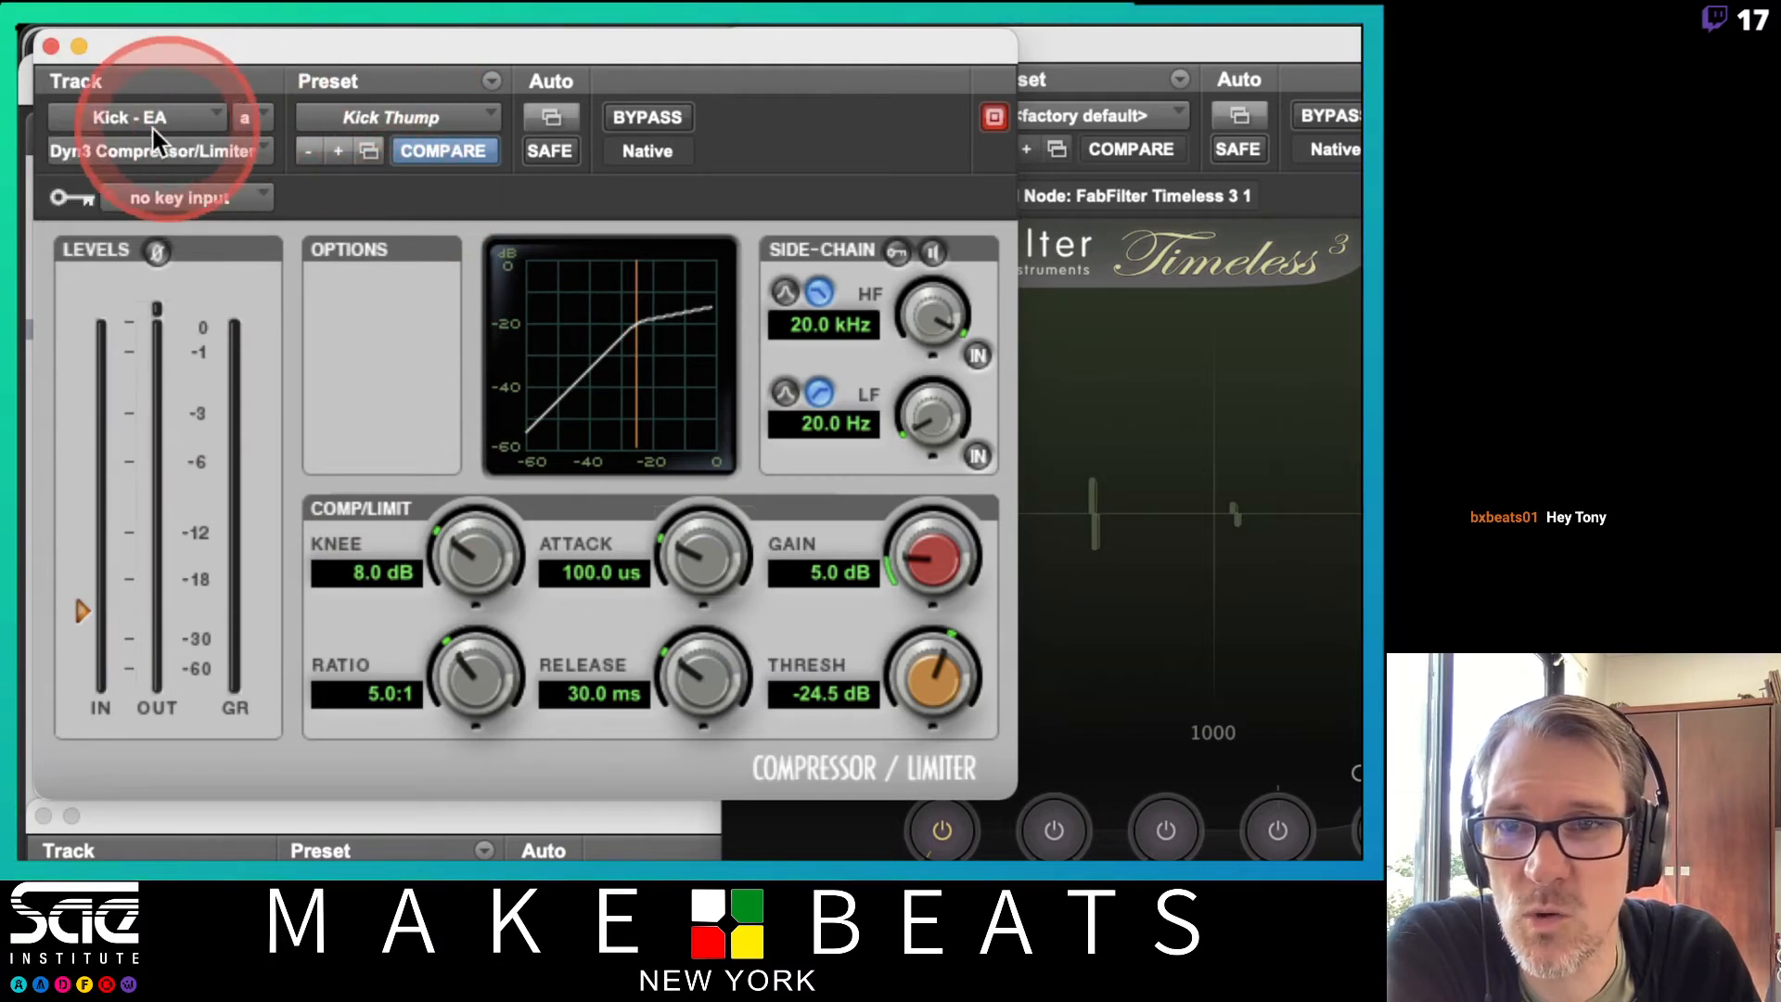
click(253, 147)
mouse_move(182, 158)
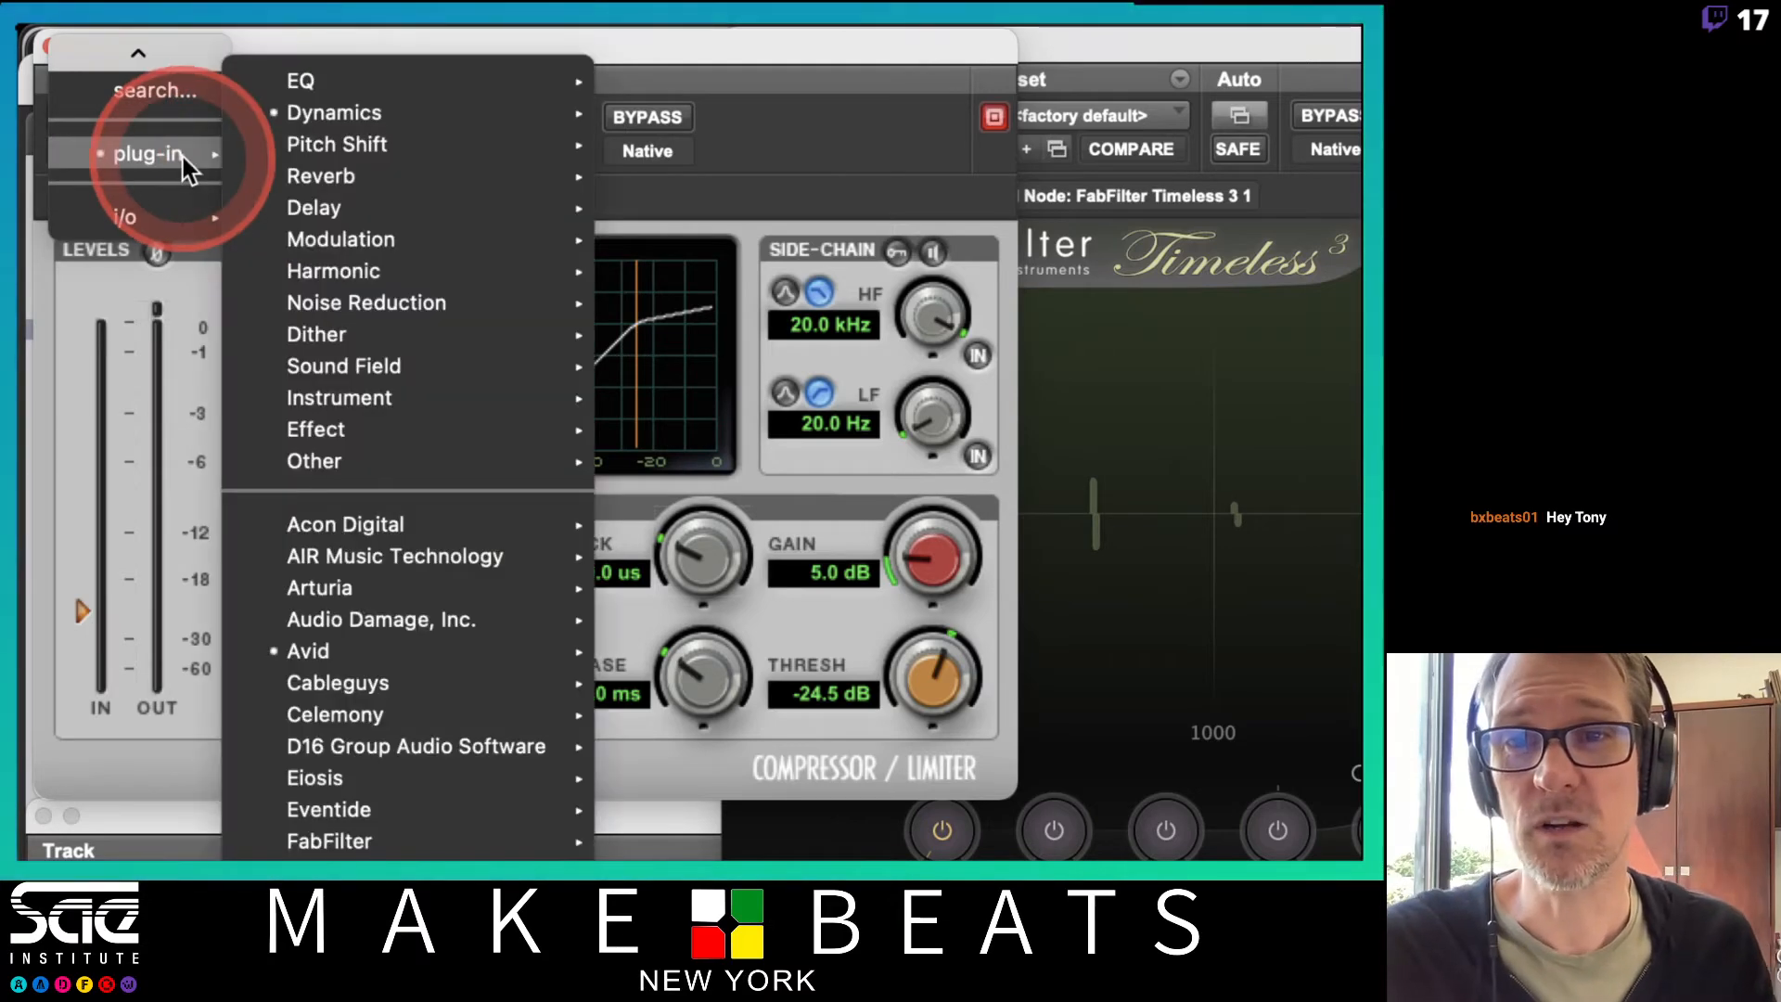
mouse_move(429, 119)
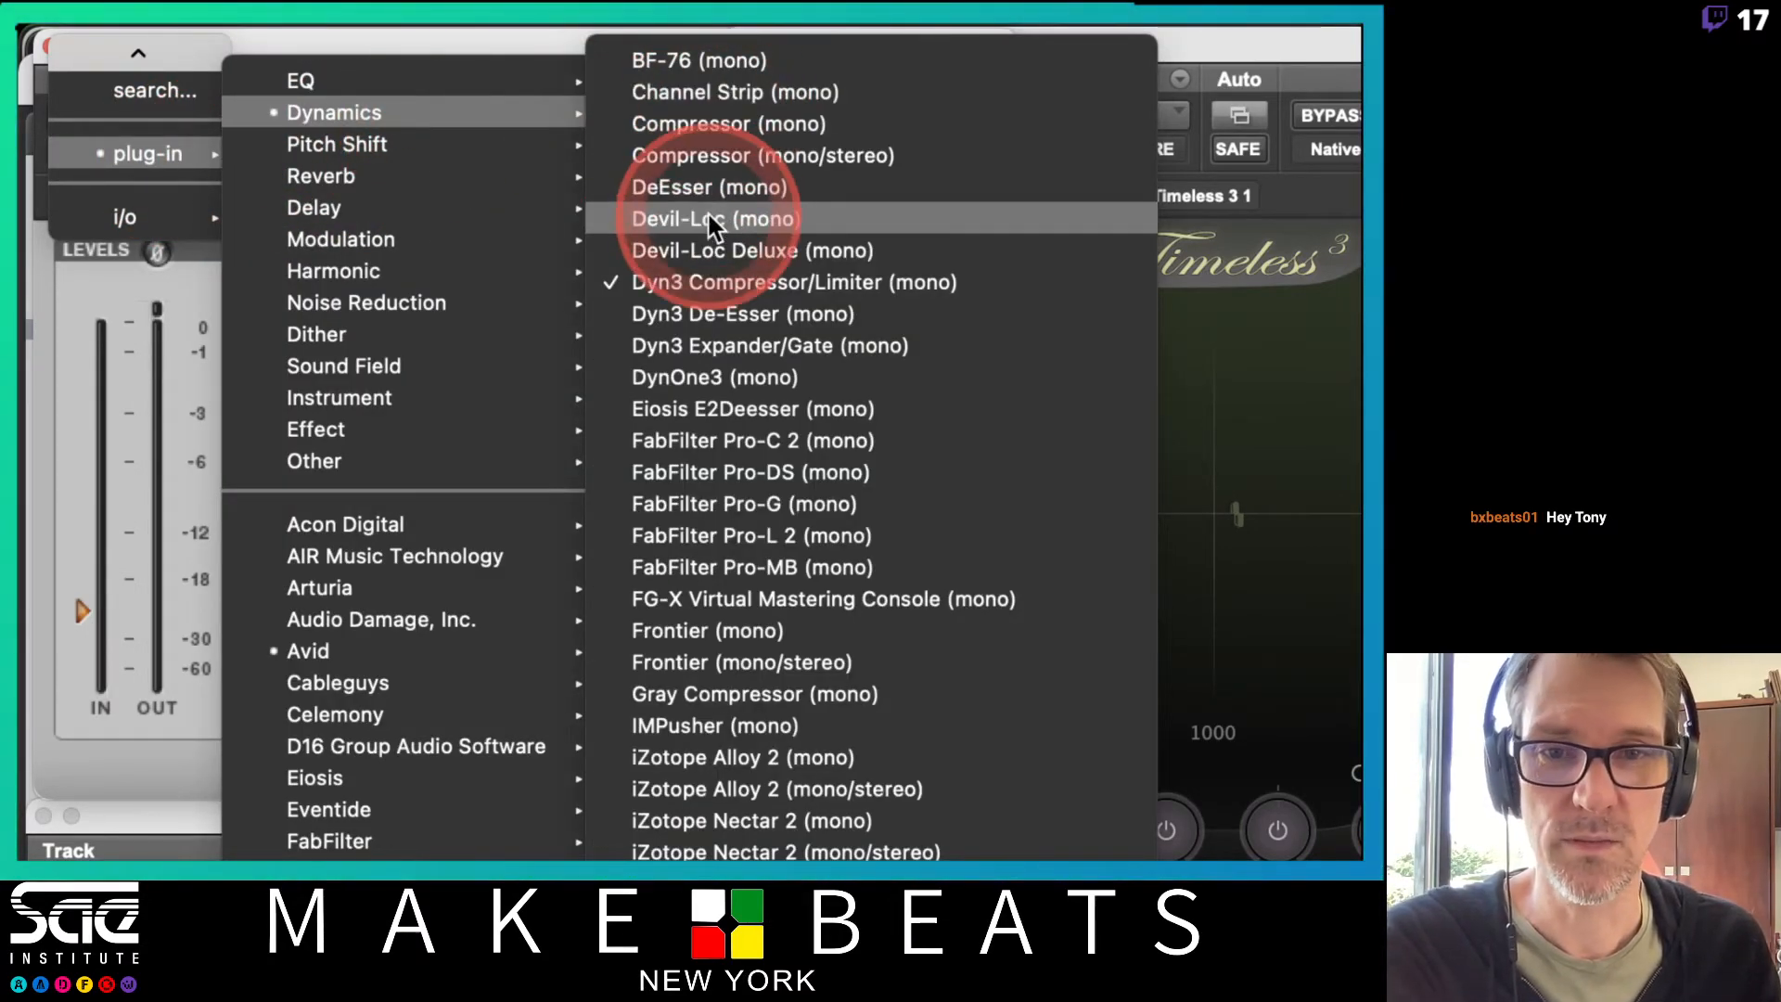
click(669, 436)
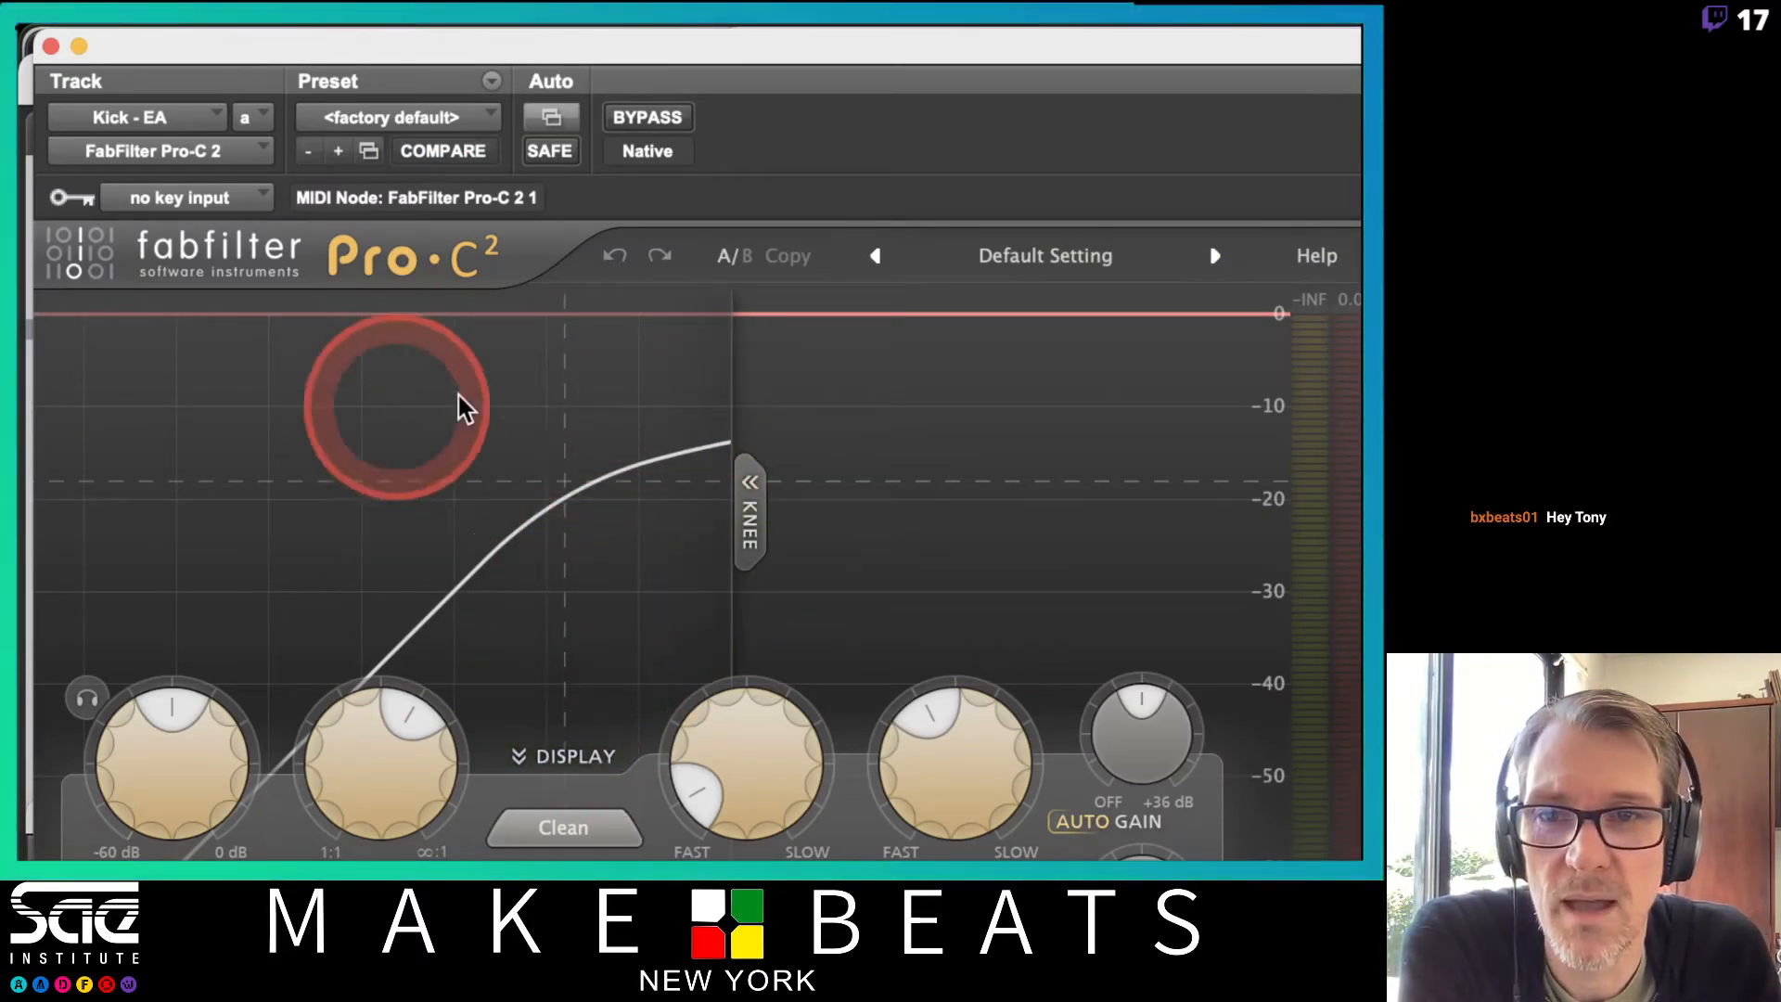
Replace FabFilter Pro-C 2 on the Kick track's insert A with the mono Dyn3 Compressor/Limiter
click(260, 153)
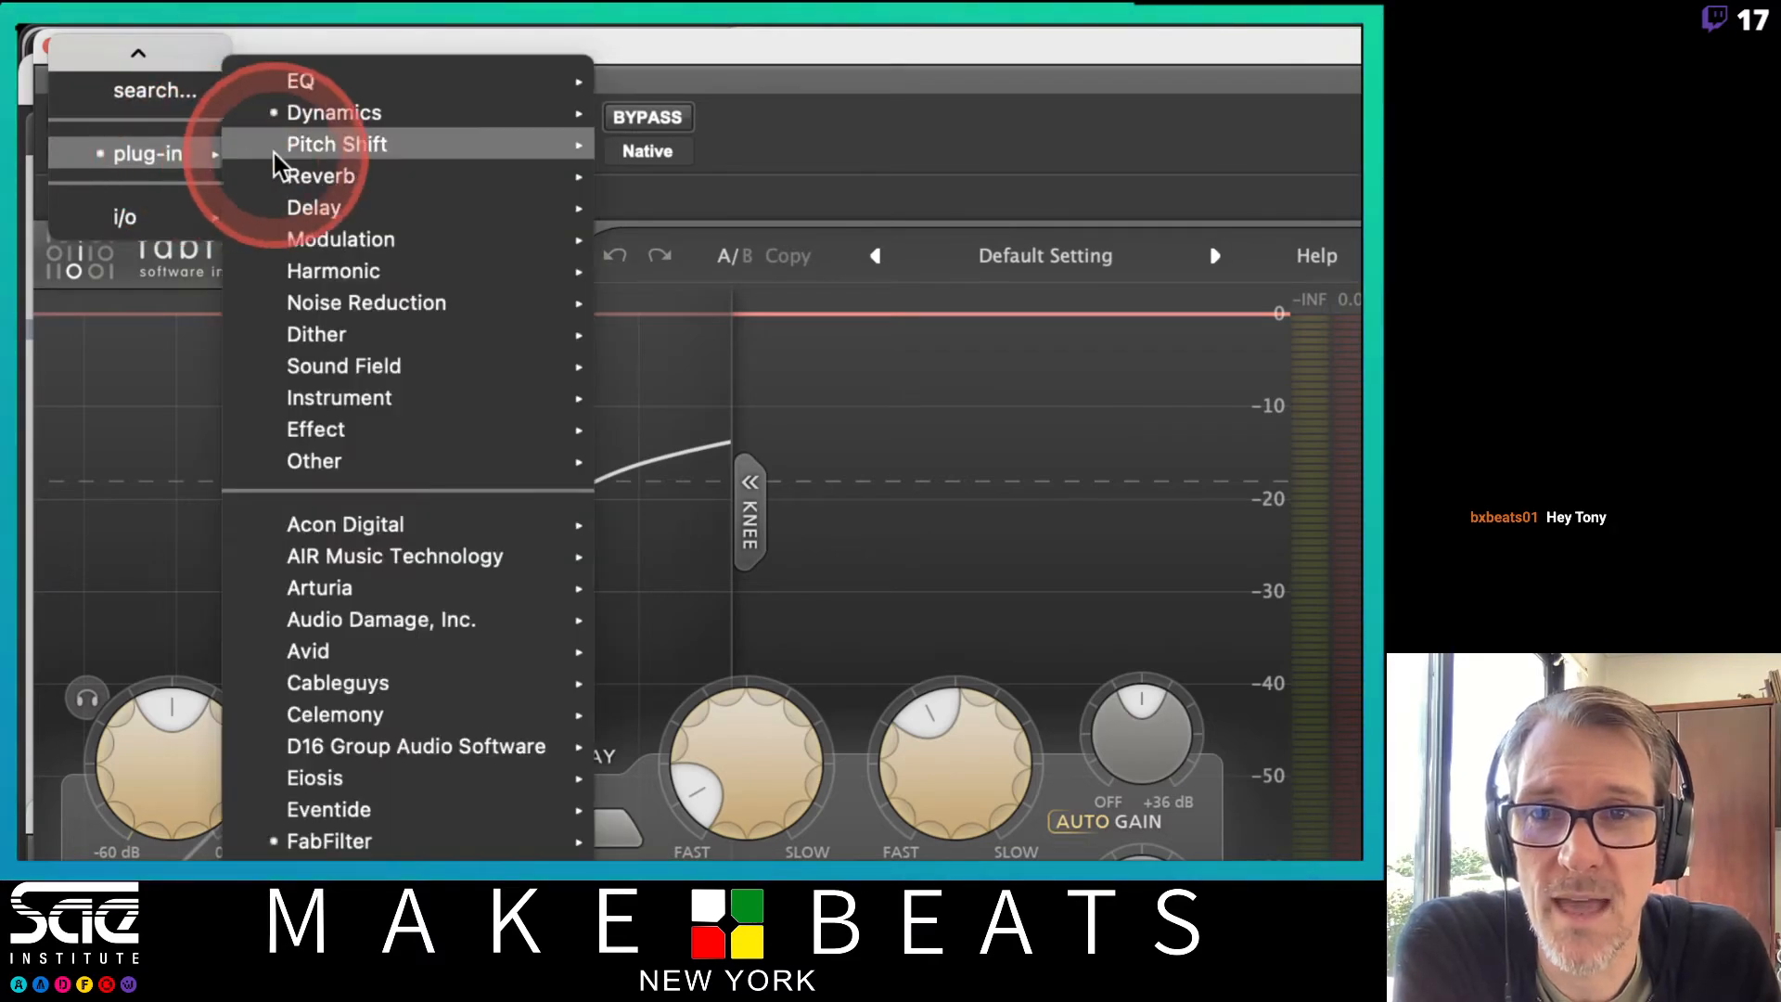
mouse_move(353, 121)
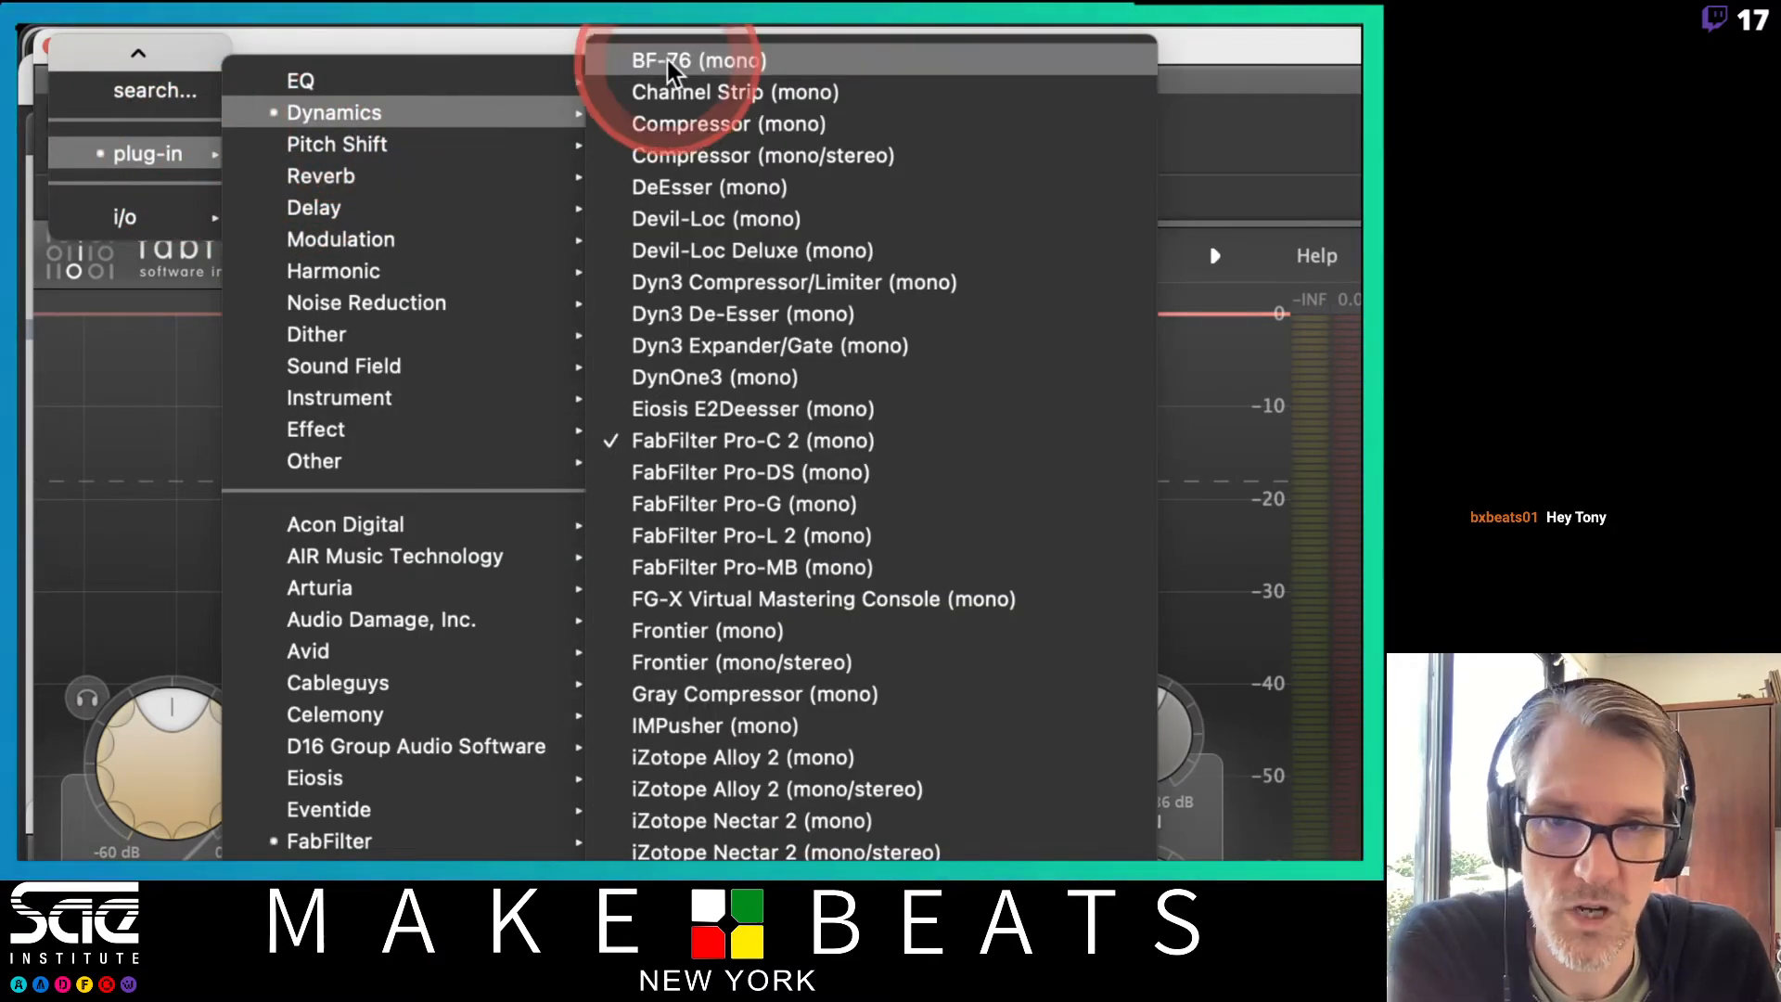
click(750, 283)
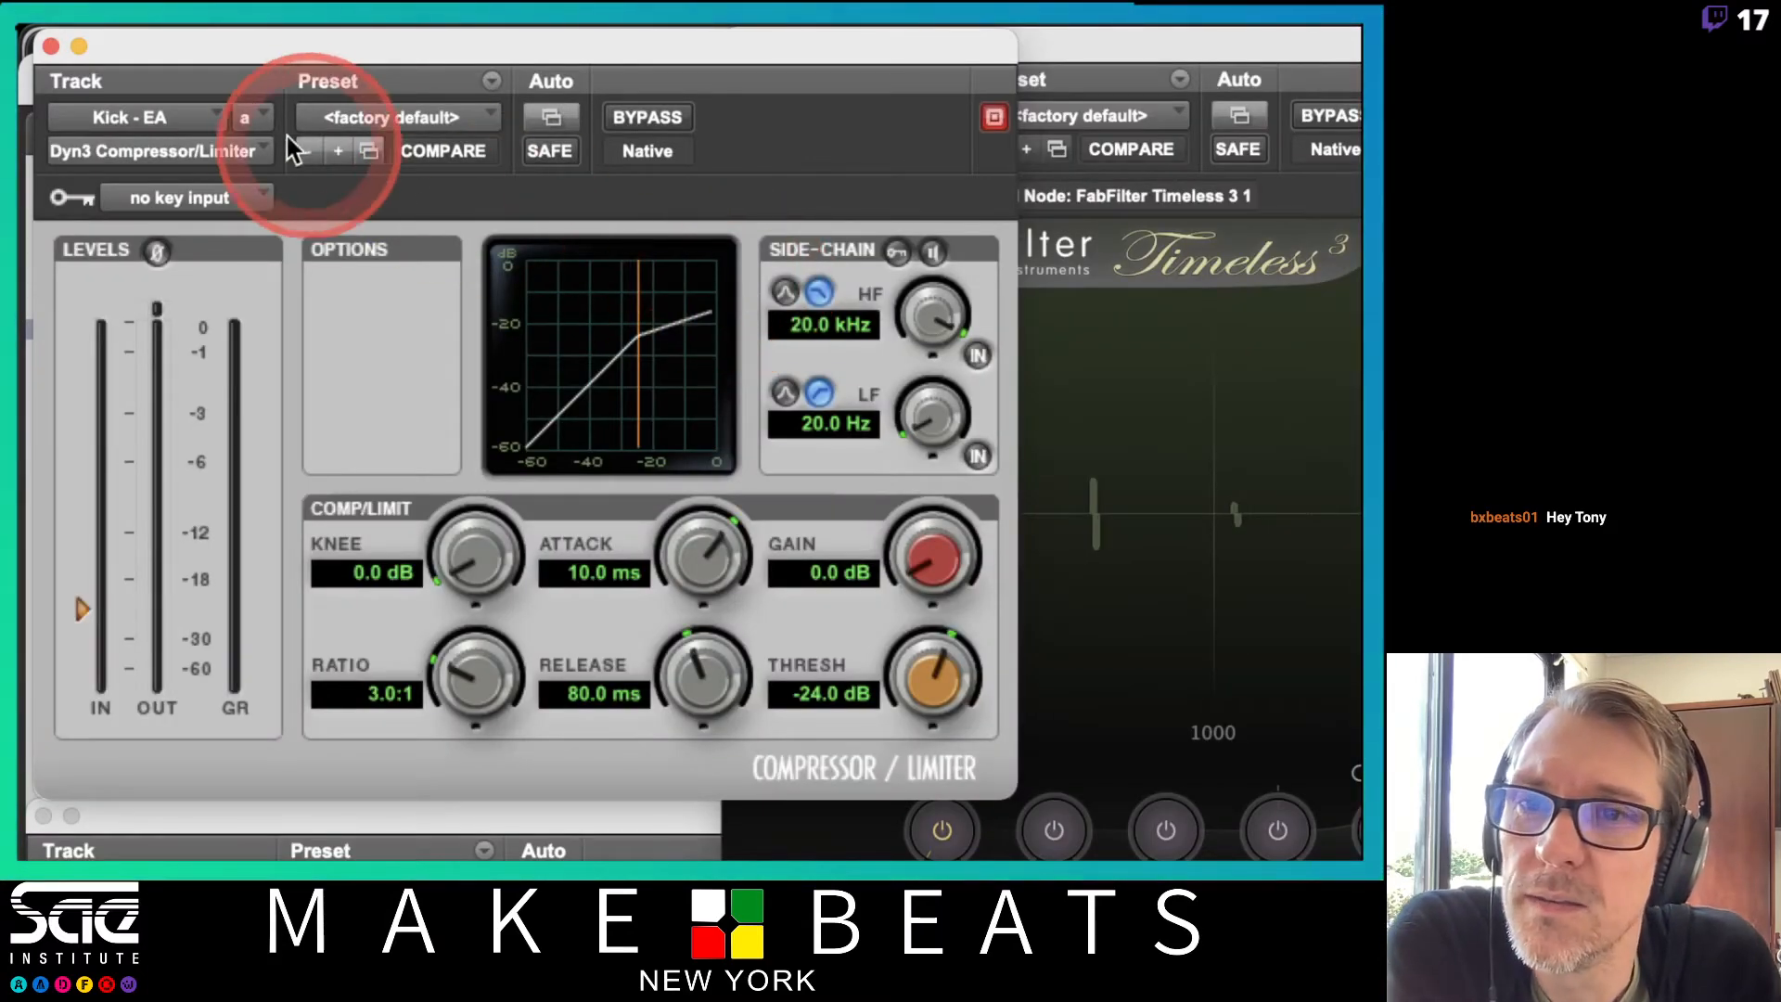
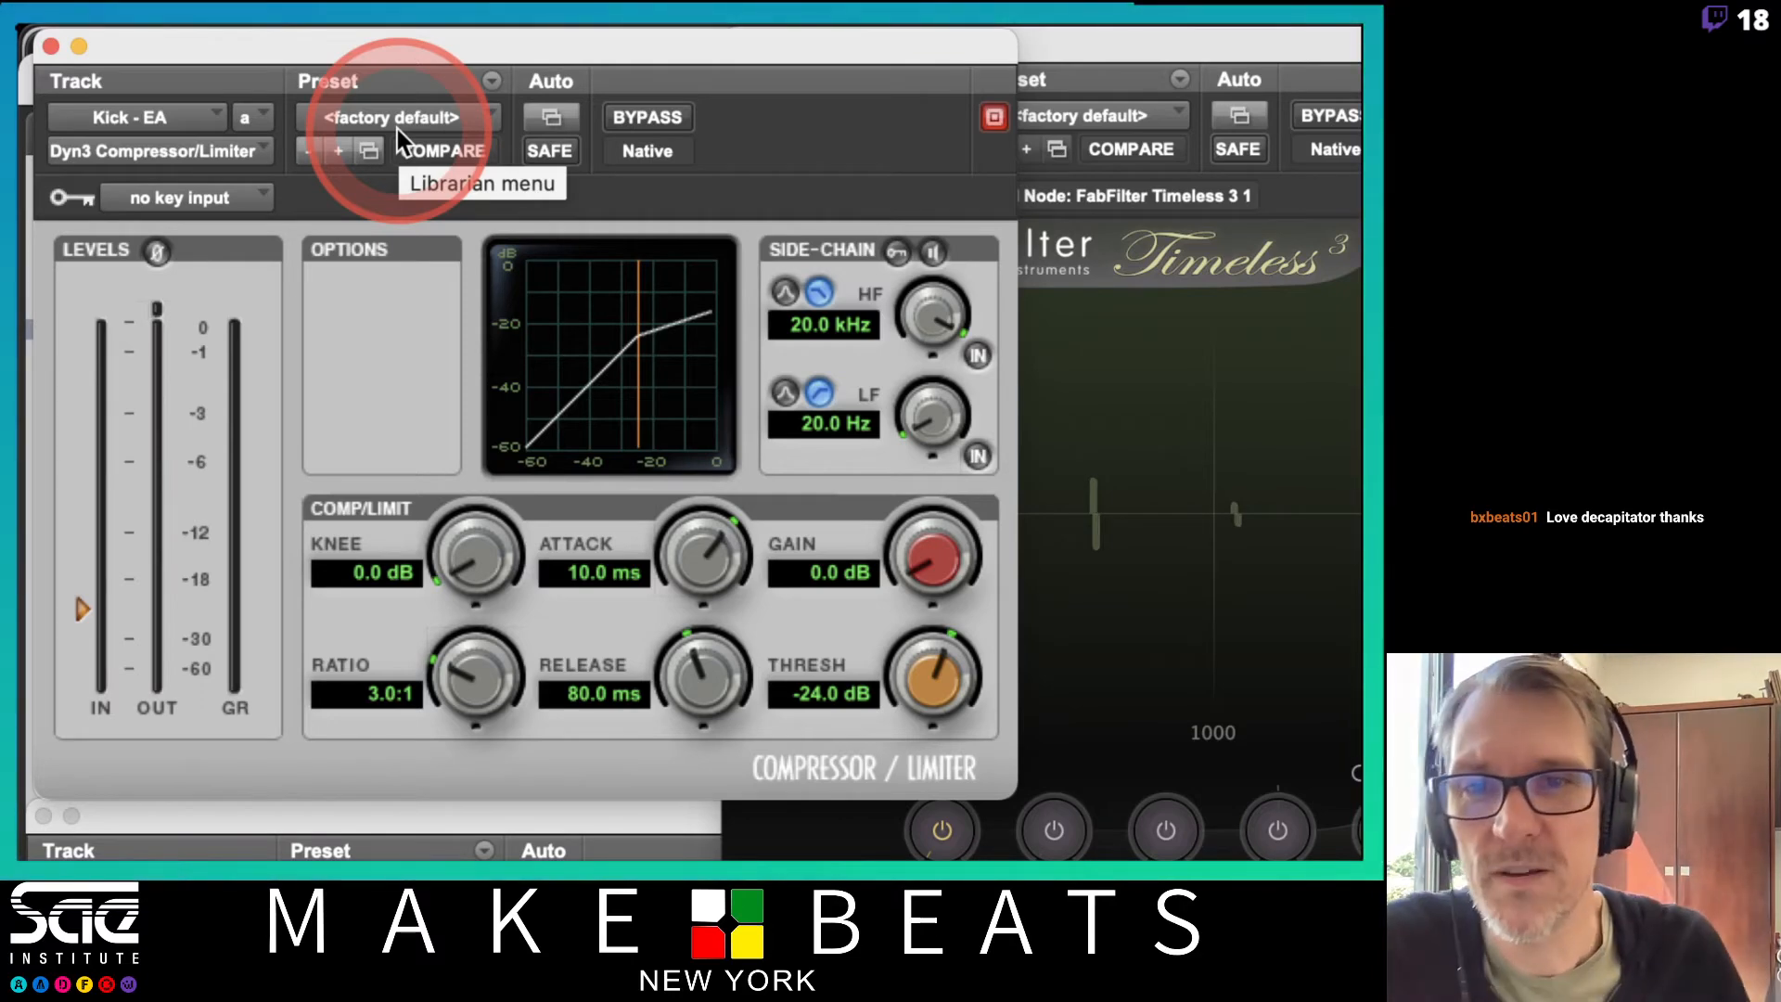
Replace the compressor on the Kick track's insert A with the mono Decapitator from the Harmonic plug-ins
click(231, 155)
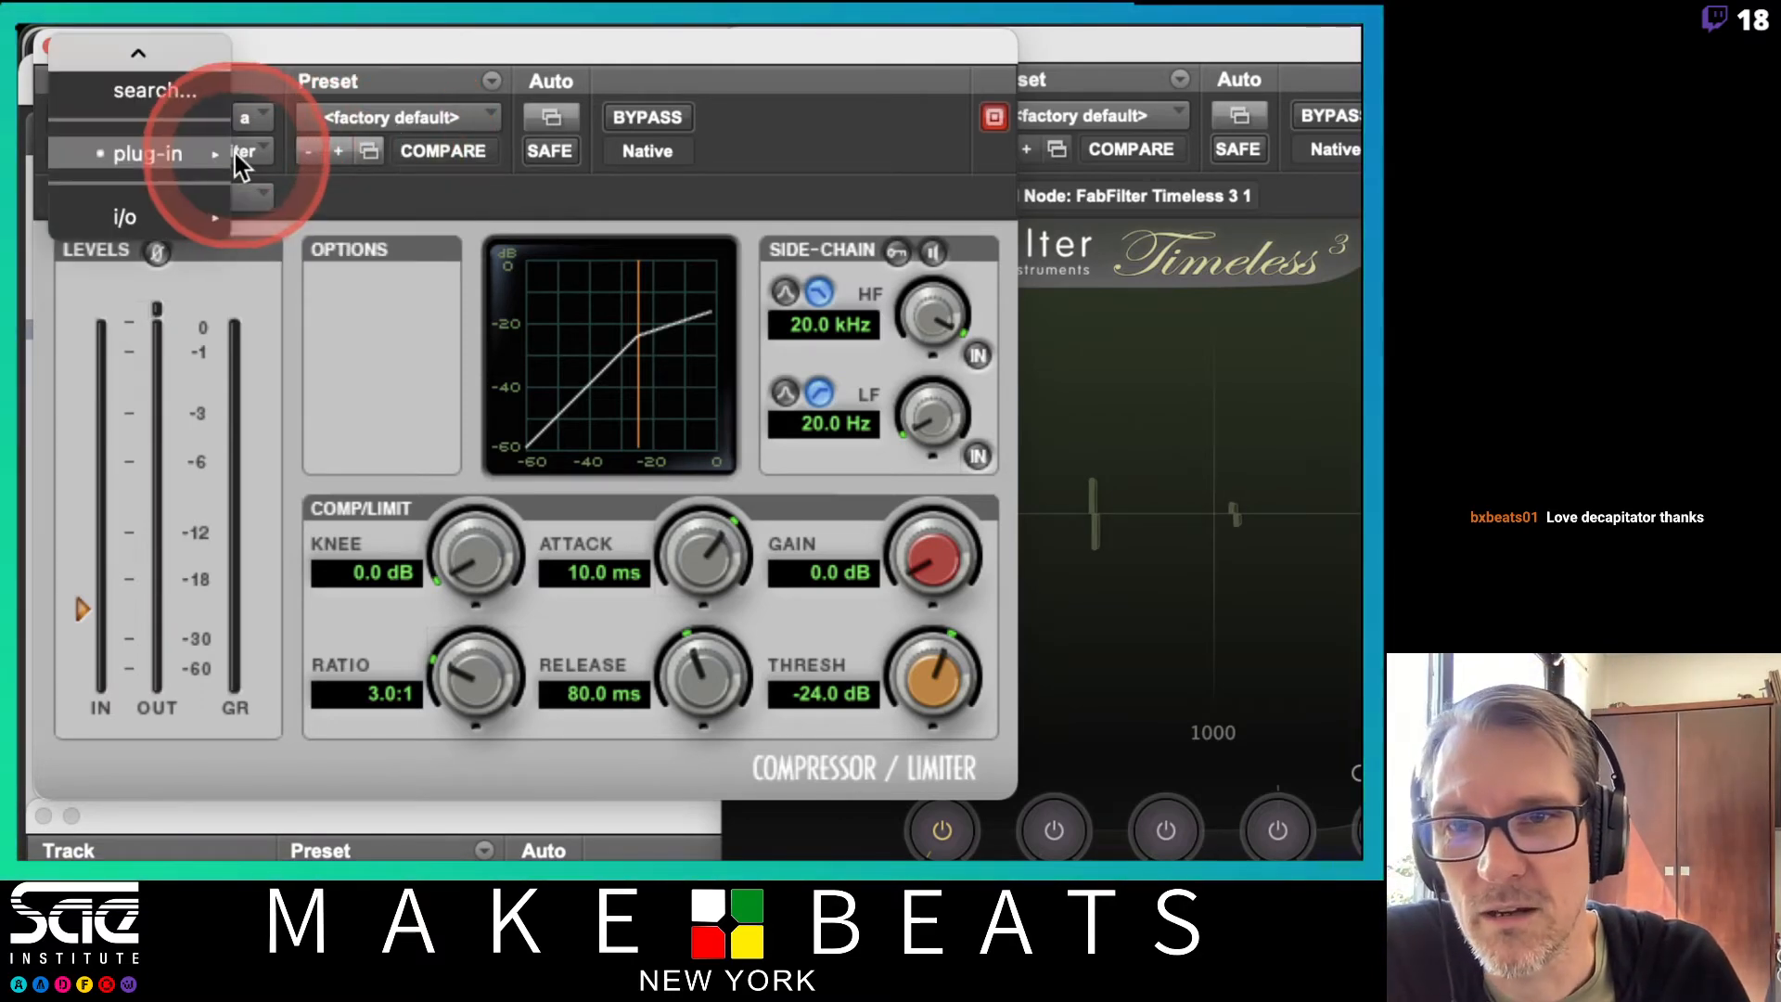
mouse_move(193, 156)
mouse_move(351, 115)
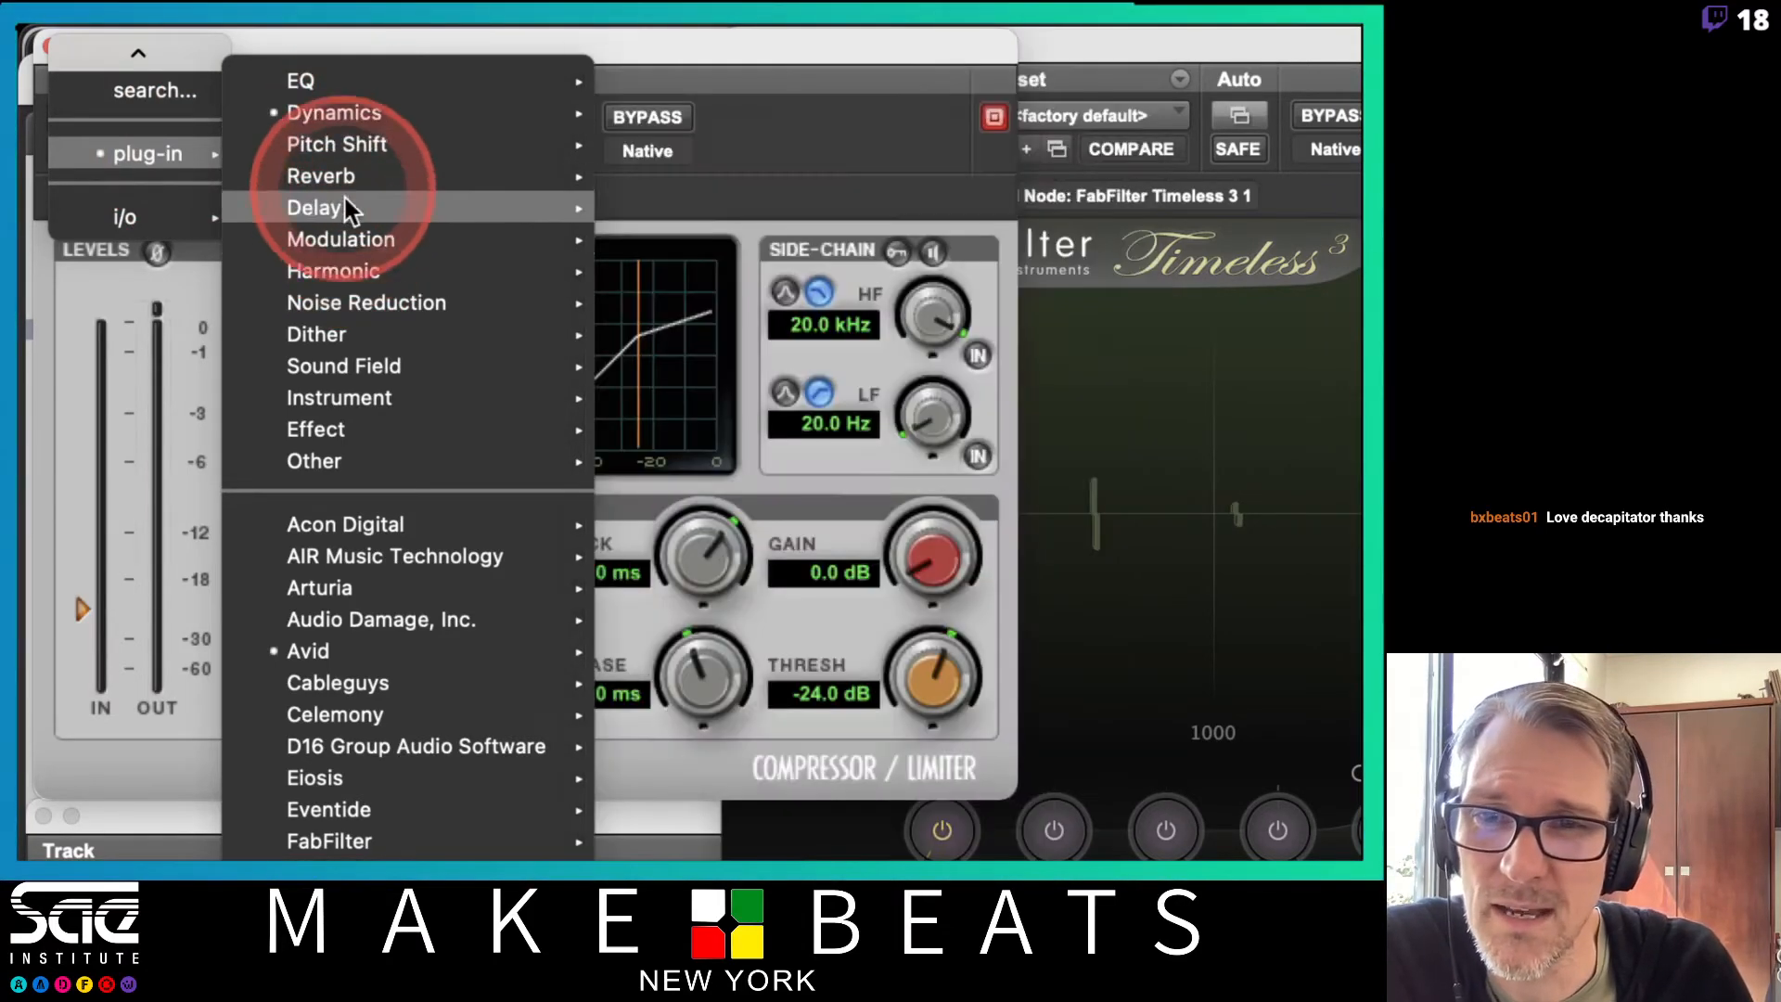
mouse_move(345, 264)
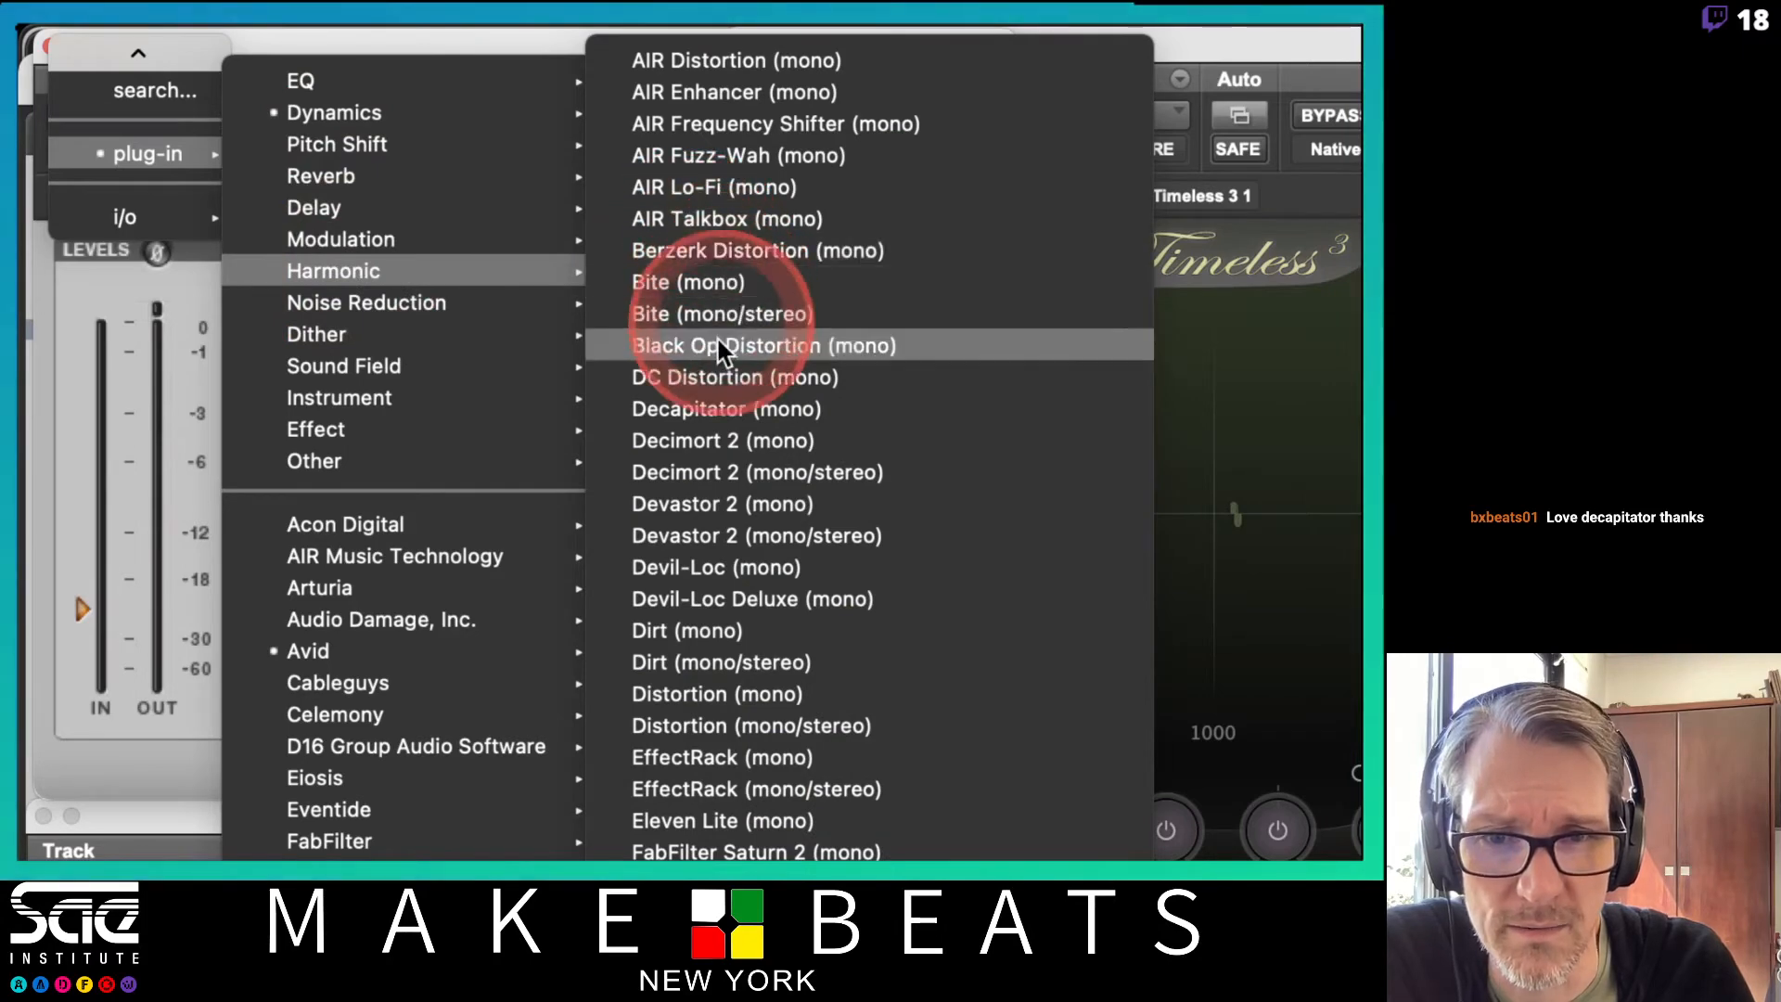
click(716, 406)
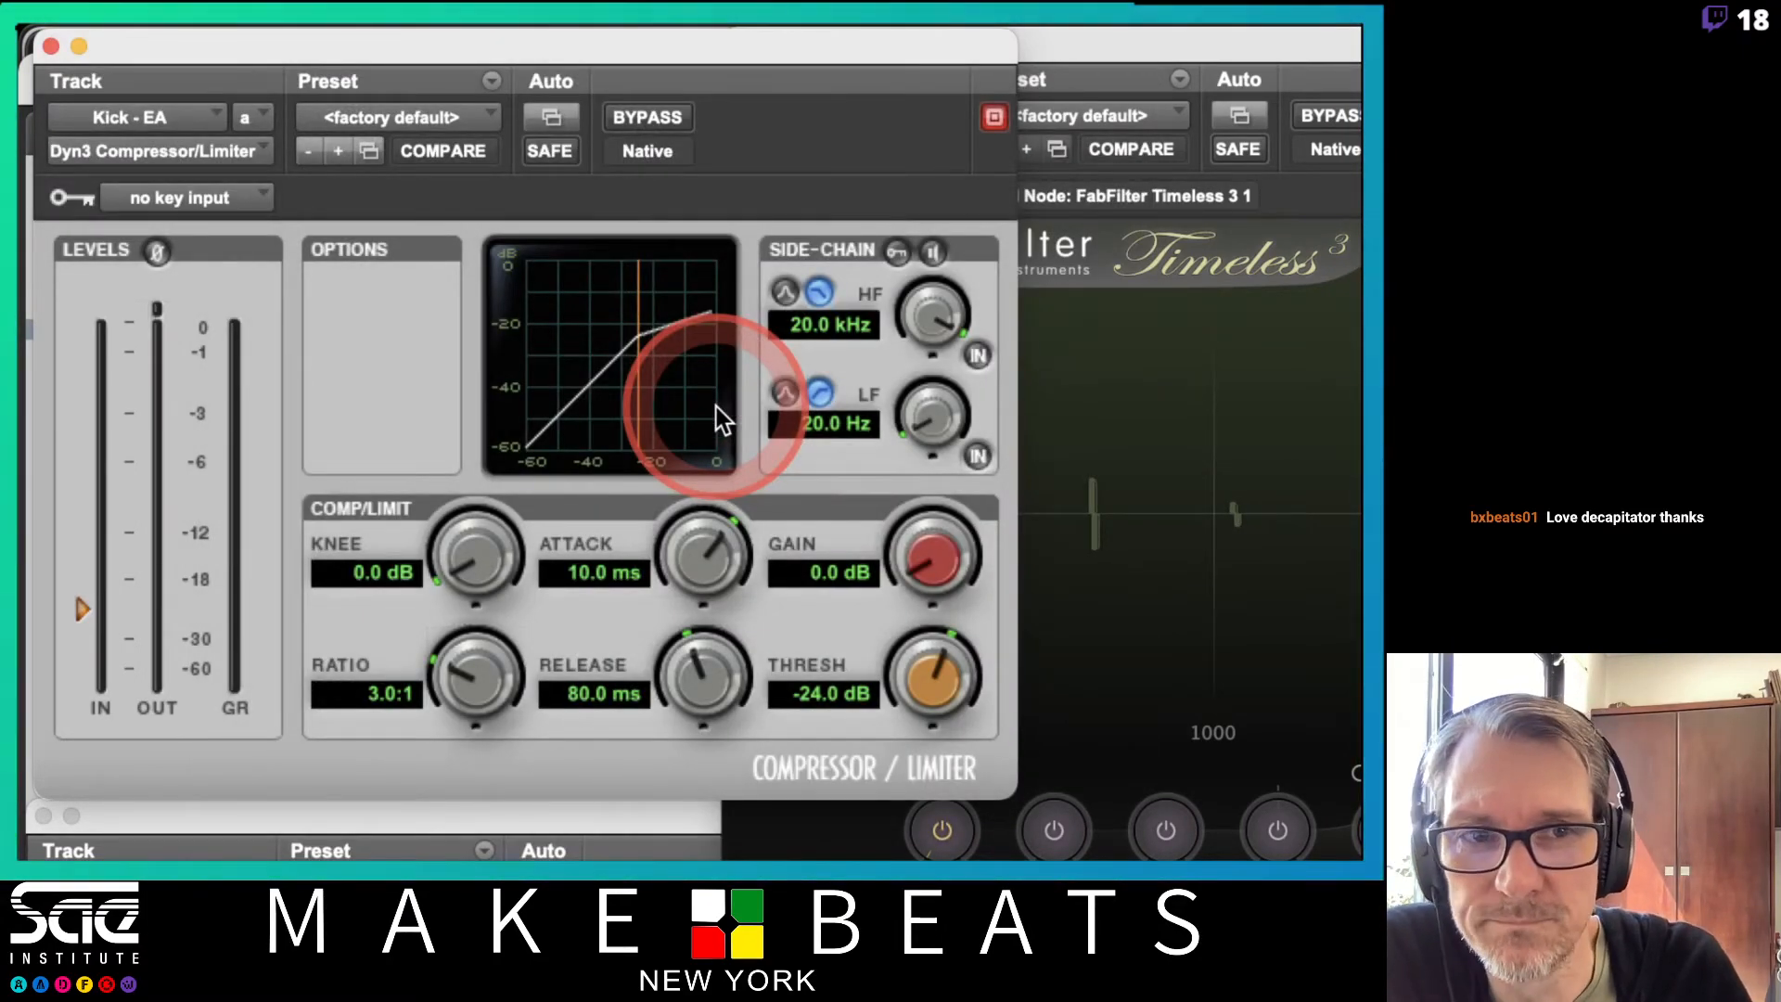
Bypass Timeless 3 on the Kick track's insert C and bring the Decapitator window to the front
click(1336, 115)
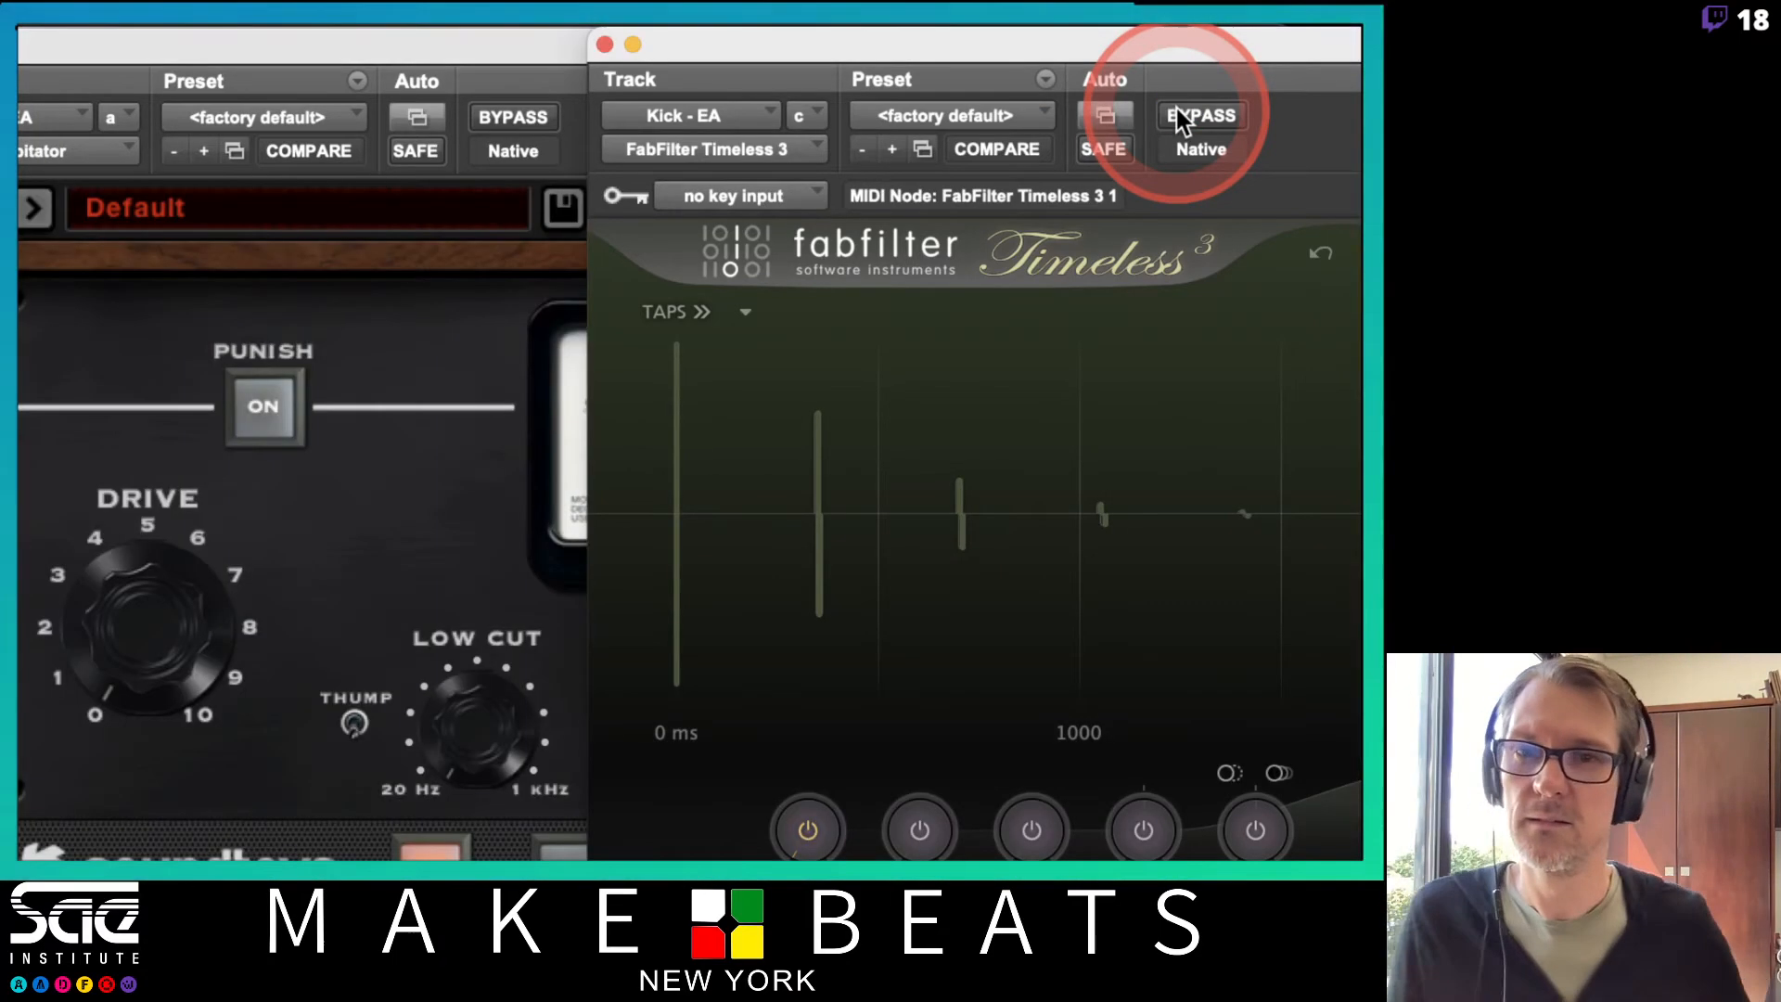
click(1176, 111)
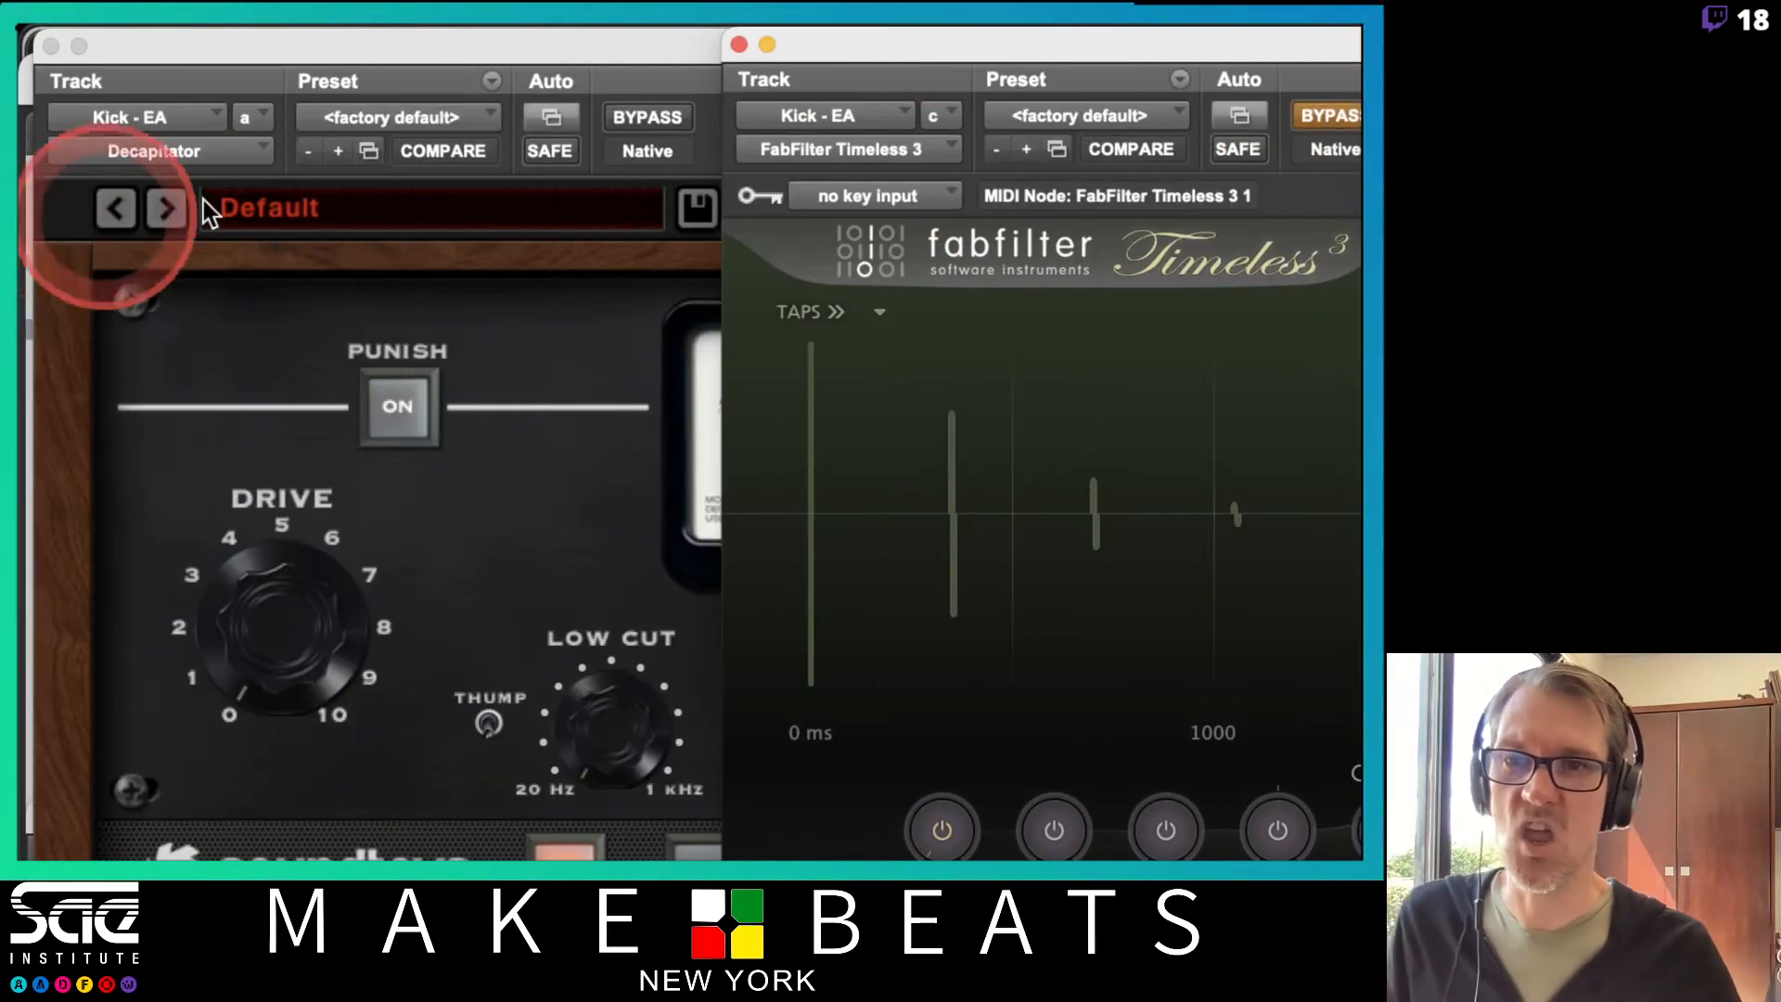
click(319, 42)
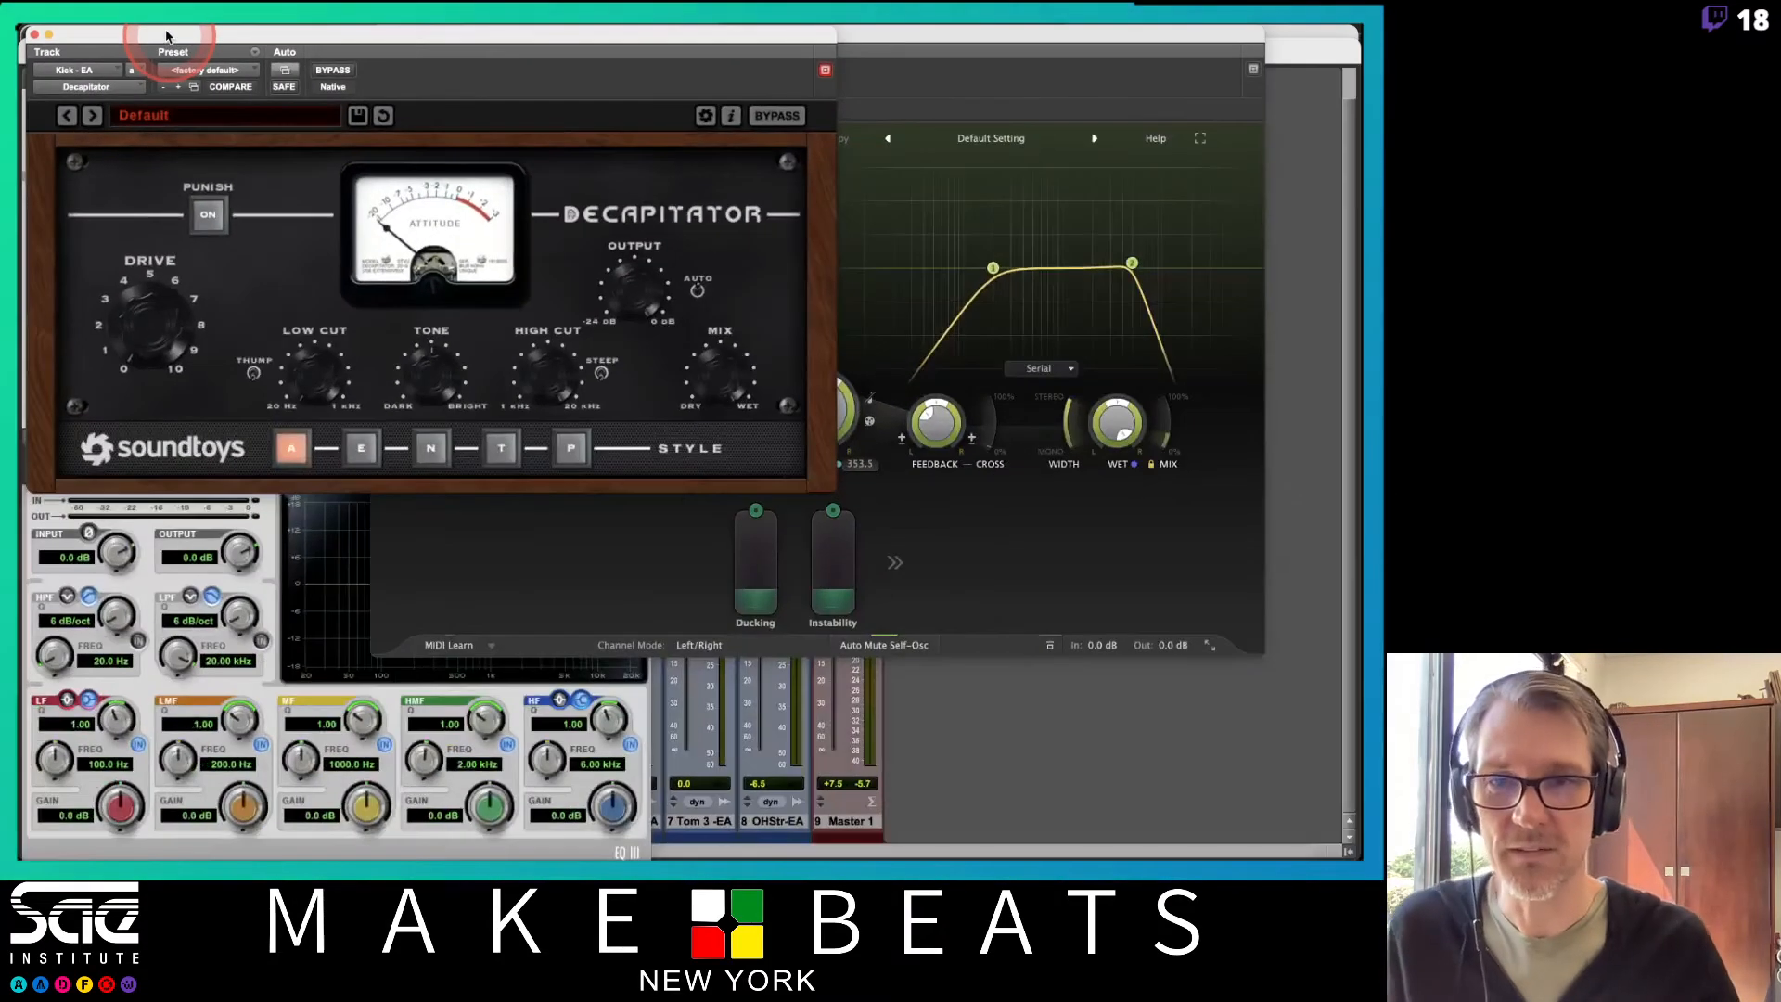
Bypass Decapitator on the kick track and switch it back on to compare the sound
click(780, 496)
click(334, 71)
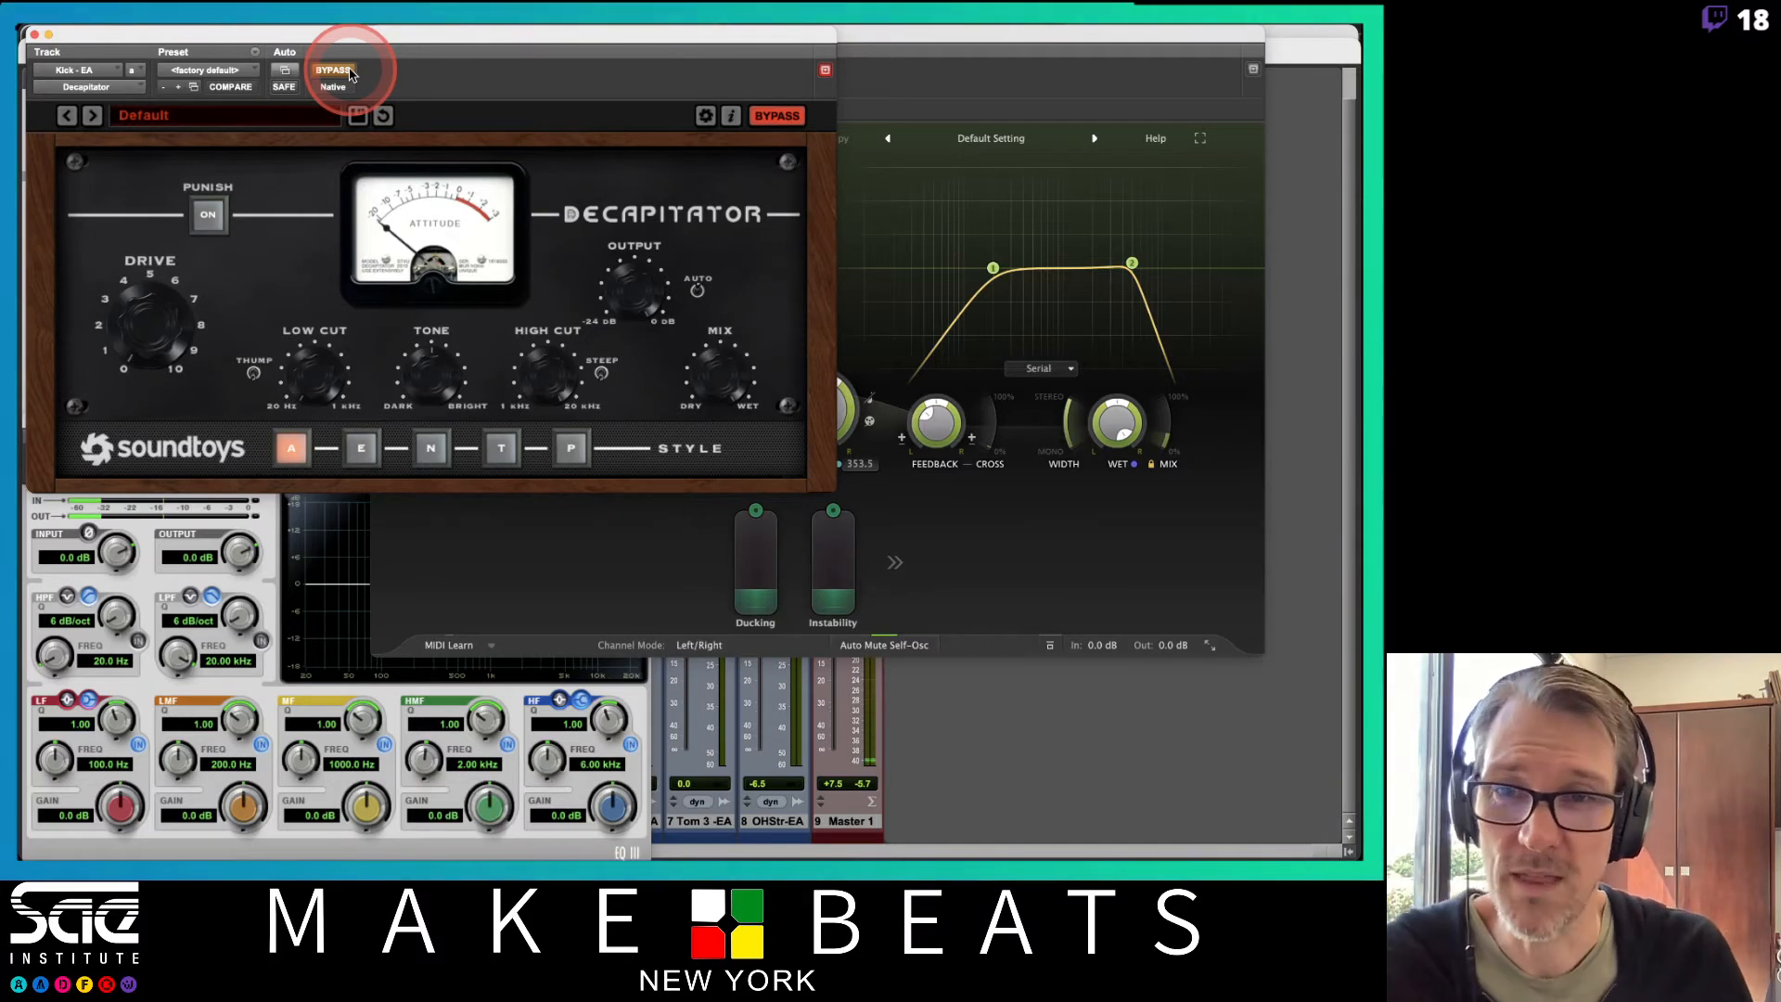
click(334, 71)
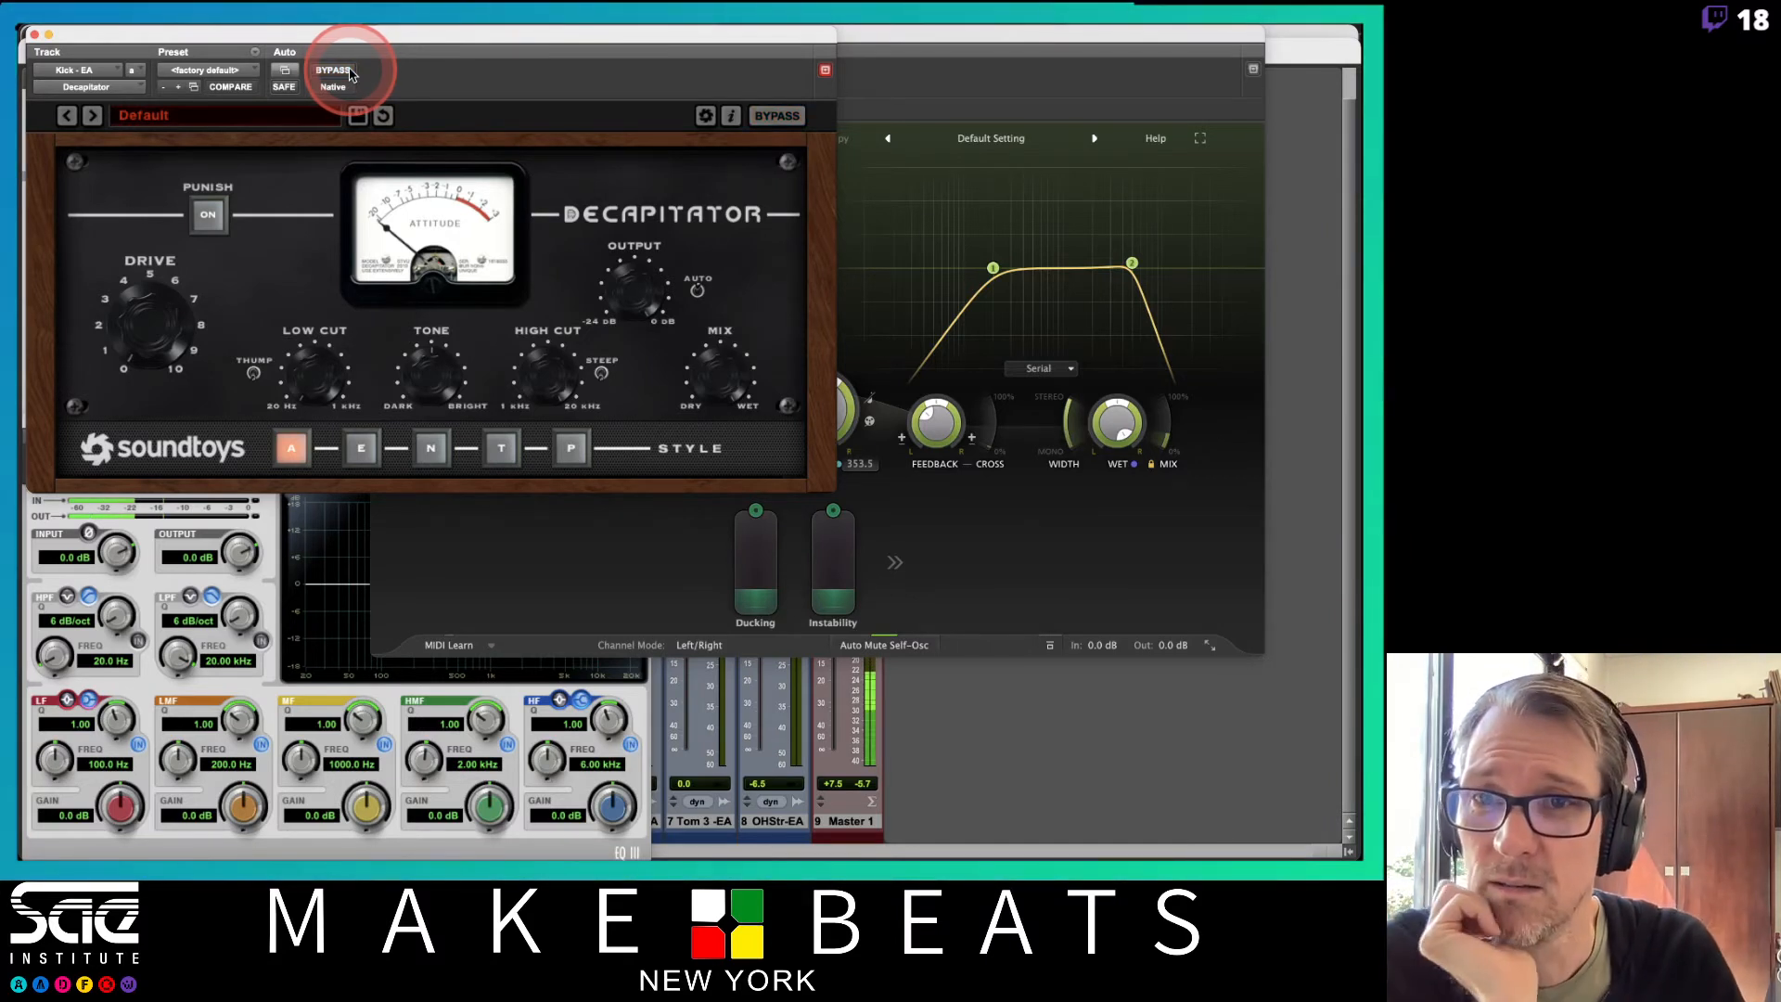
Audition the Decapitator presets on the kick from DarkFat to DrumFattener2 and go back to DrumFattener 1
click(92, 116)
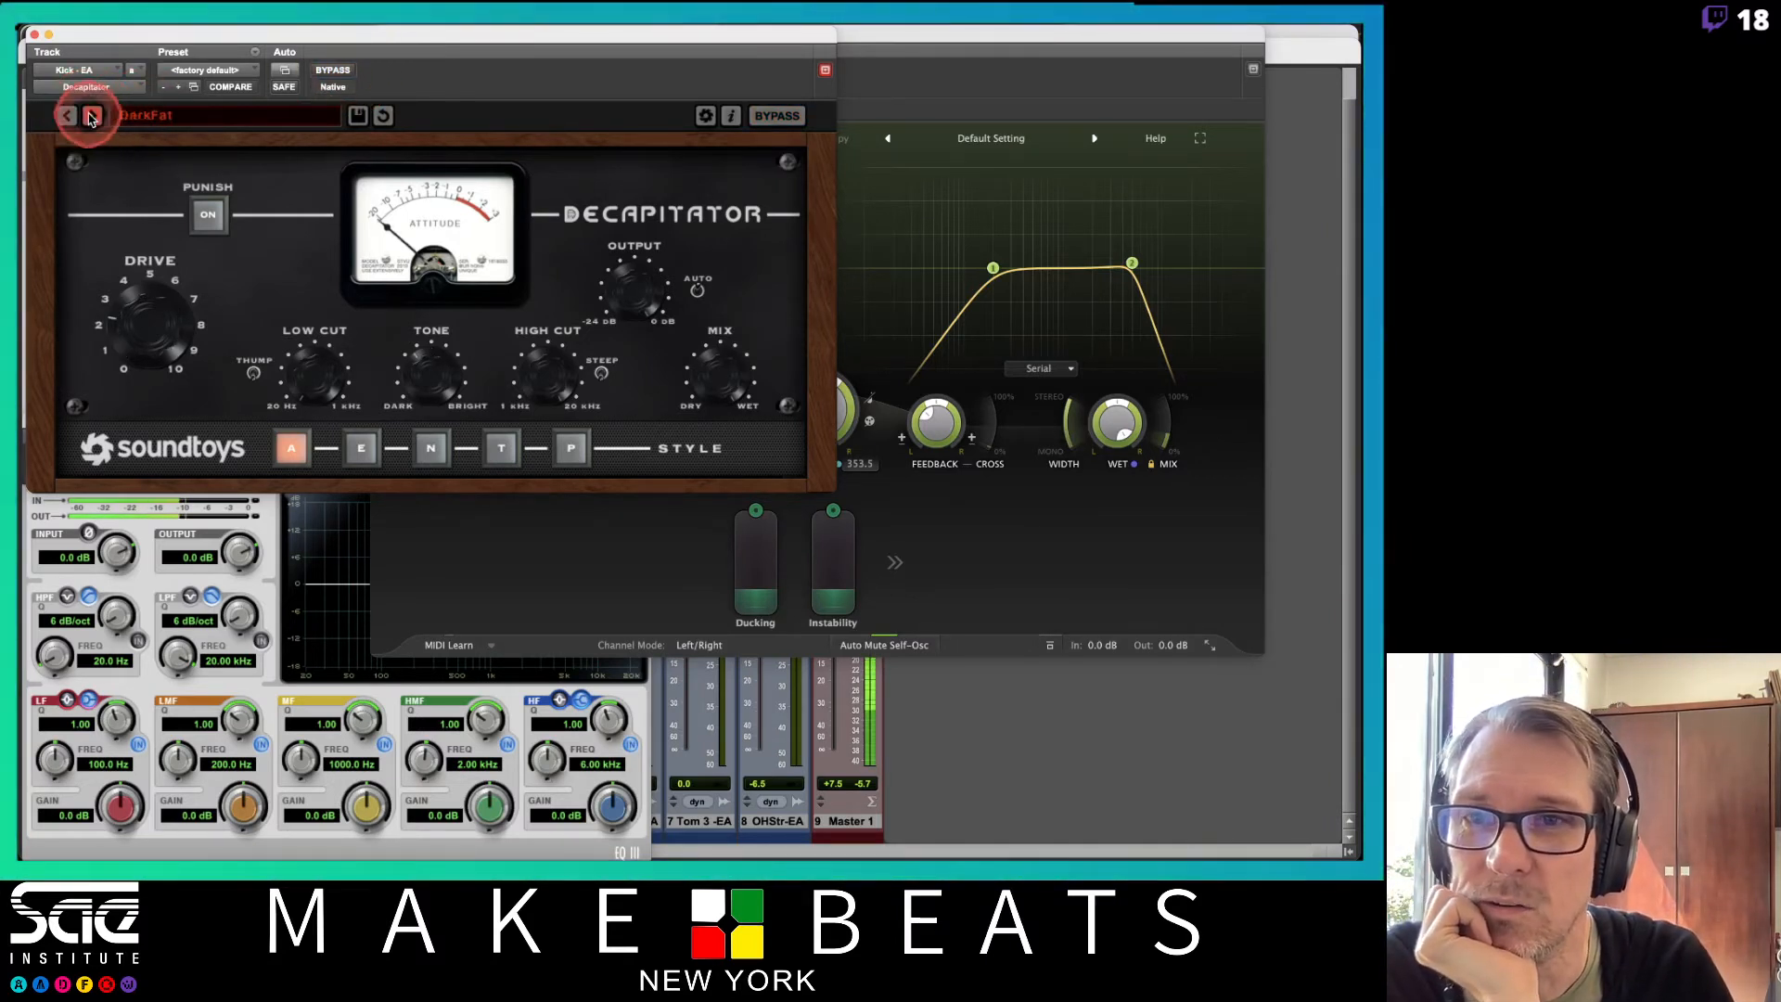
click(92, 116)
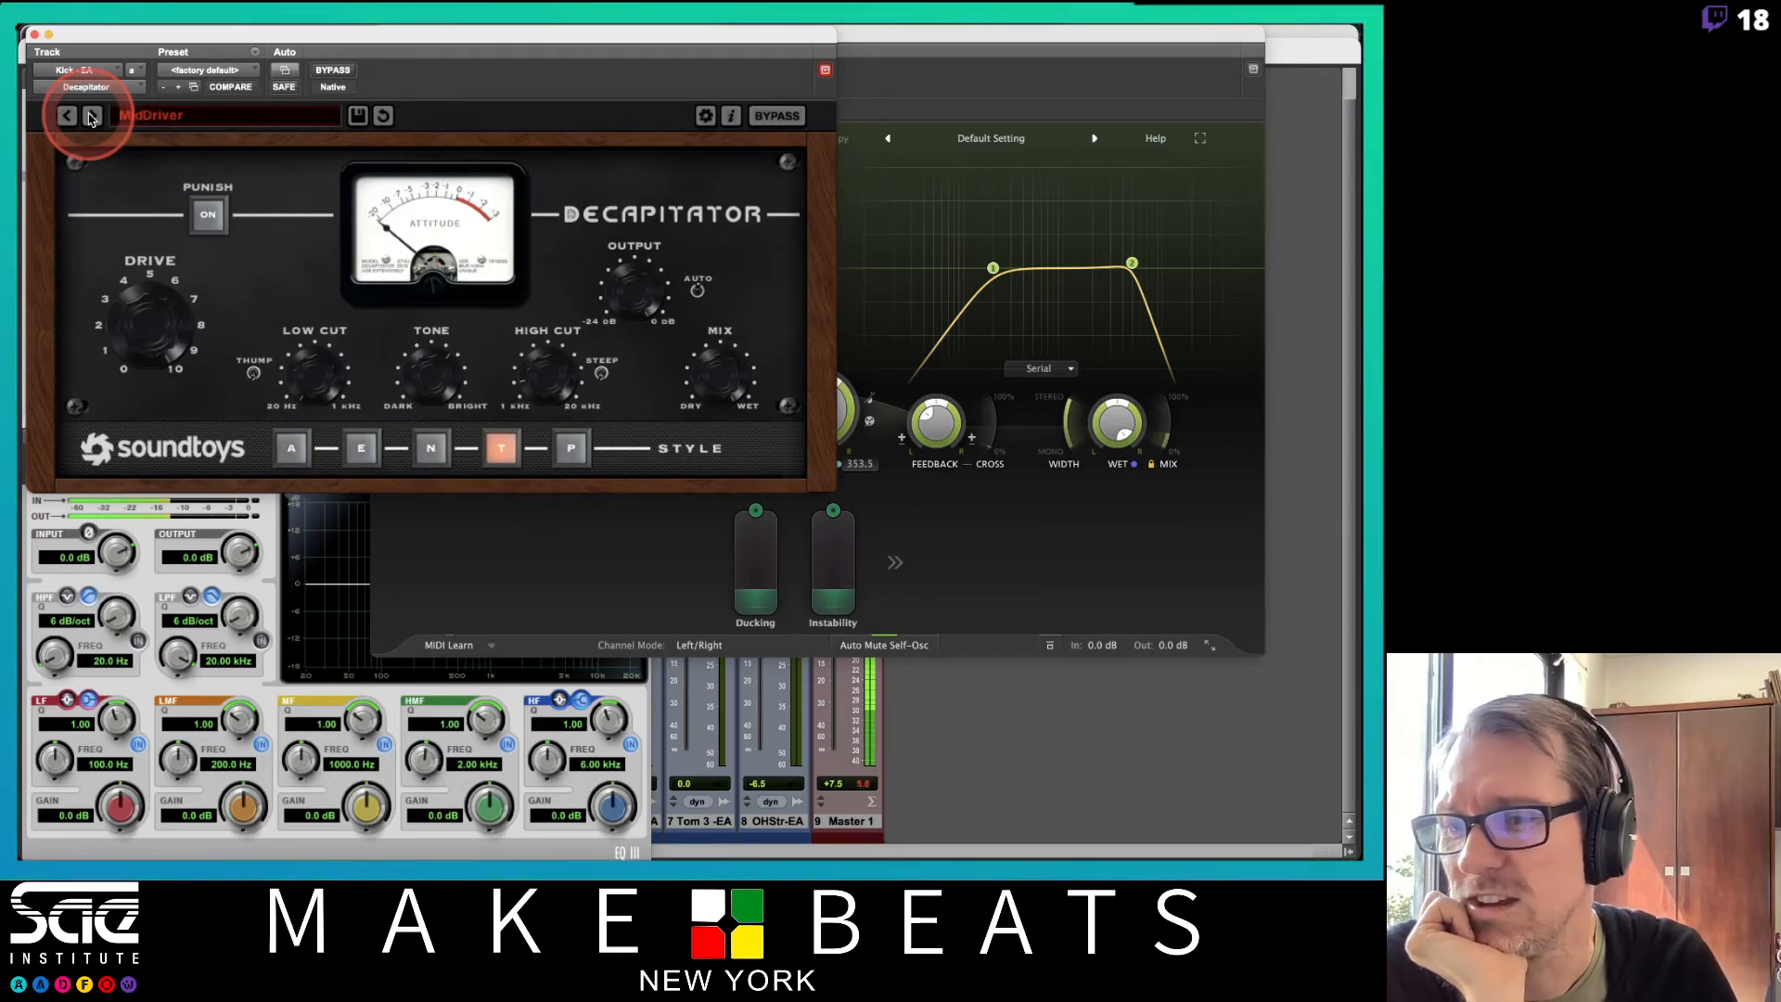
click(92, 116)
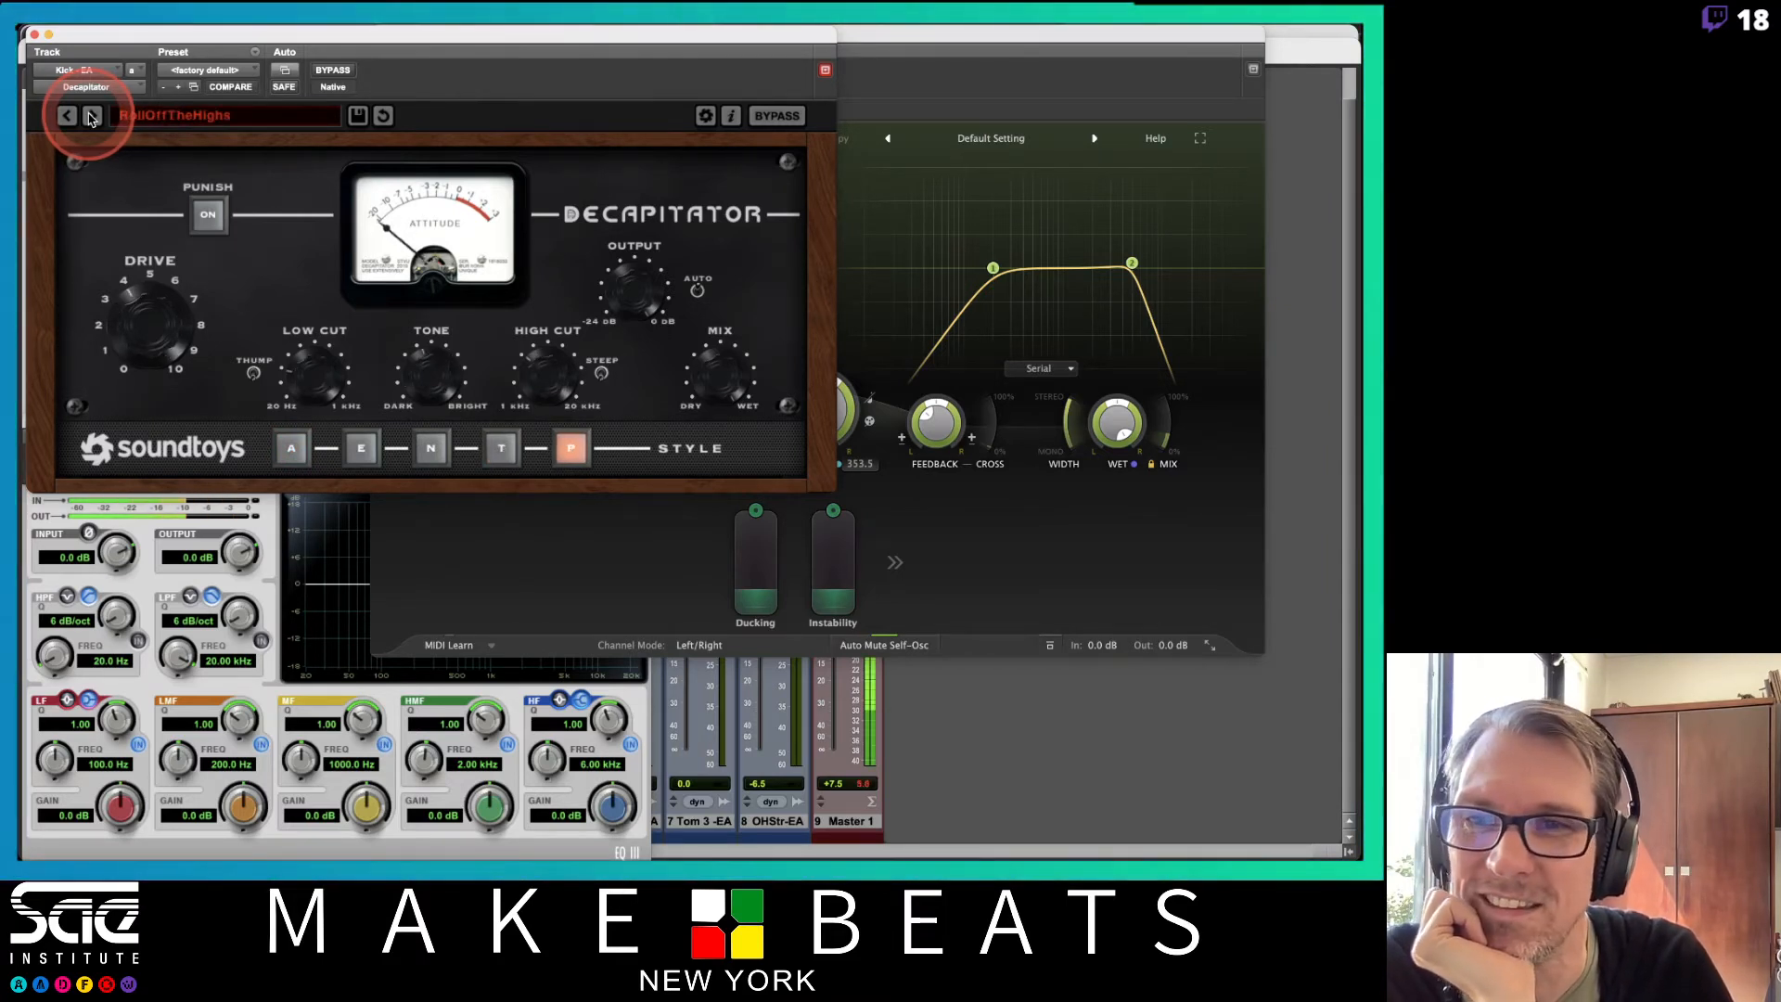
click(90, 118)
click(91, 118)
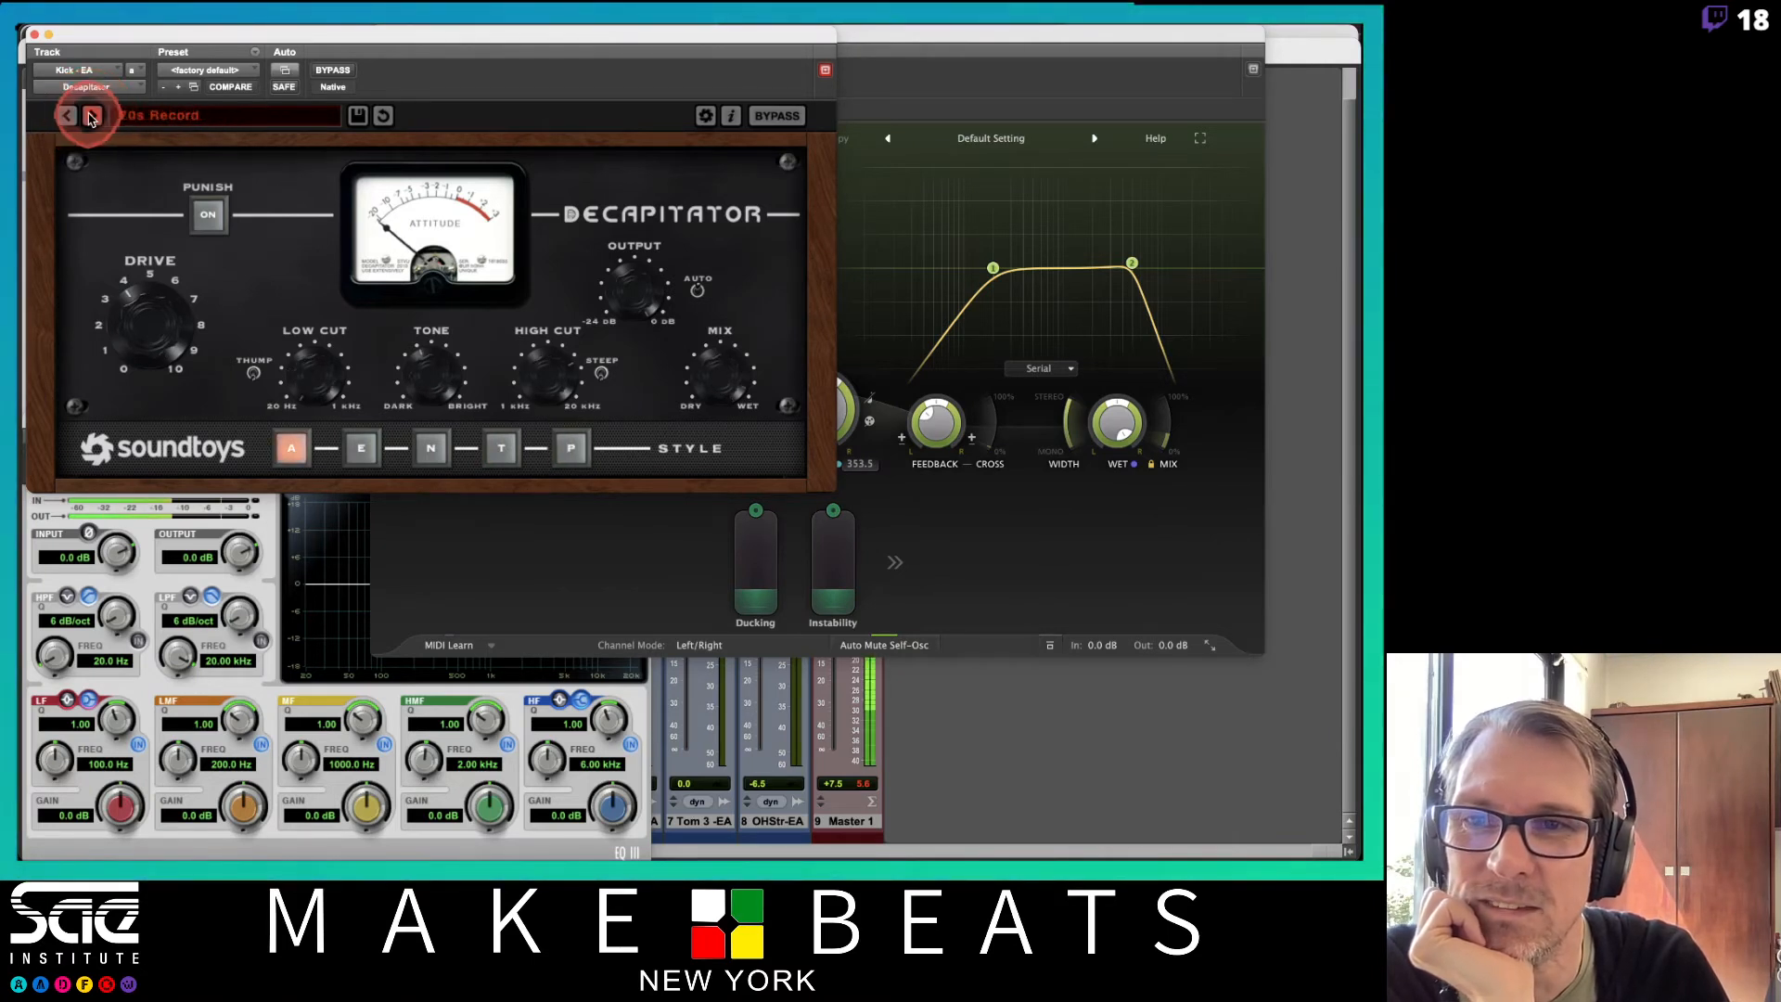
click(91, 118)
click(91, 118)
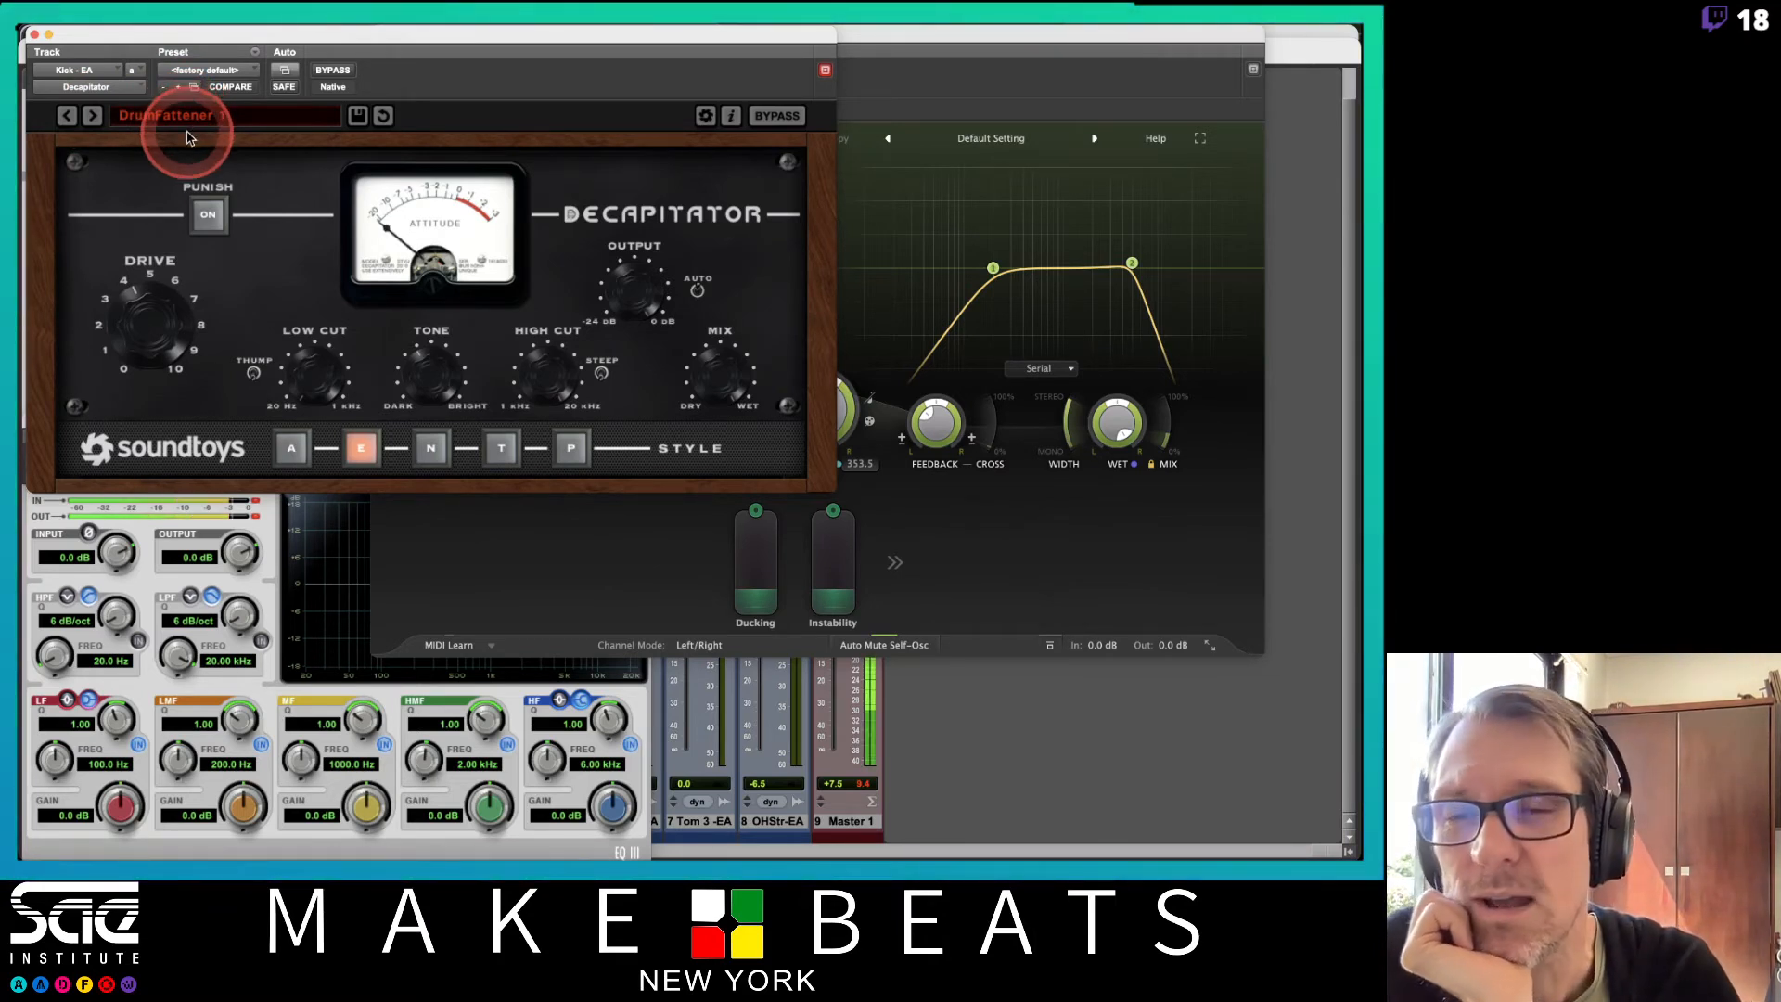
click(94, 116)
click(94, 116)
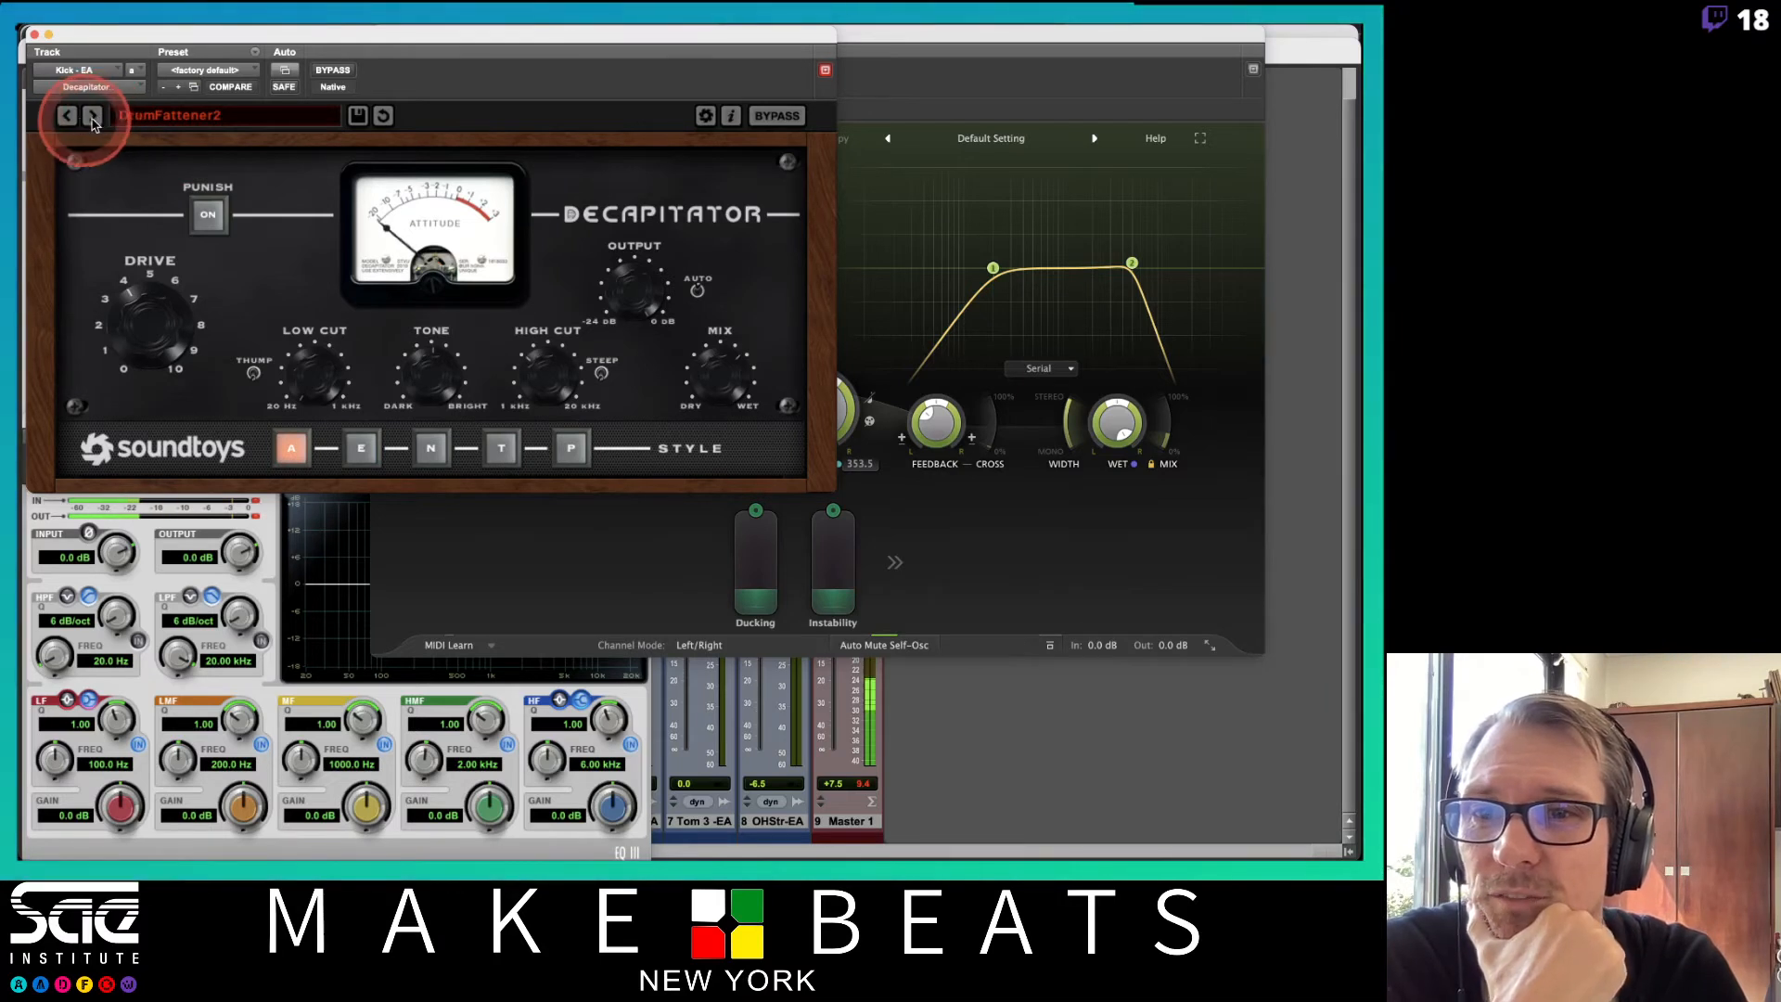
click(69, 116)
click(69, 116)
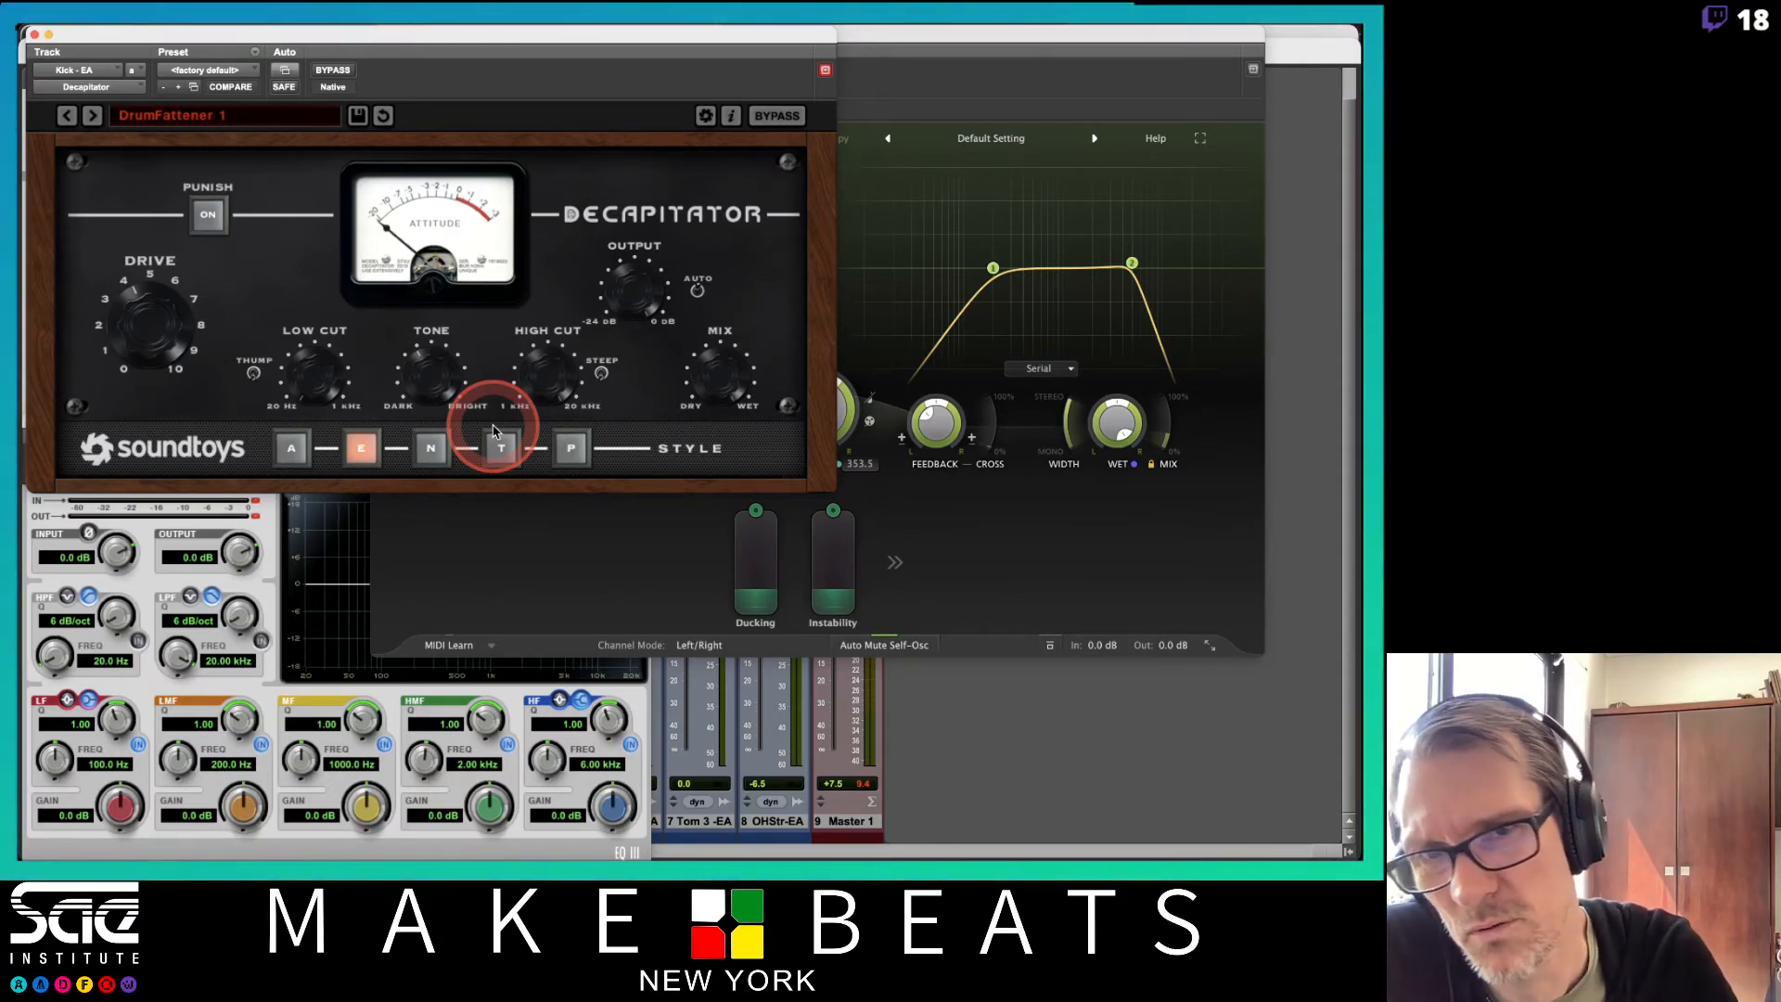
Replace Decapitator on the kick track with the mono Dyn3 Compressor/Limiter
click(416, 332)
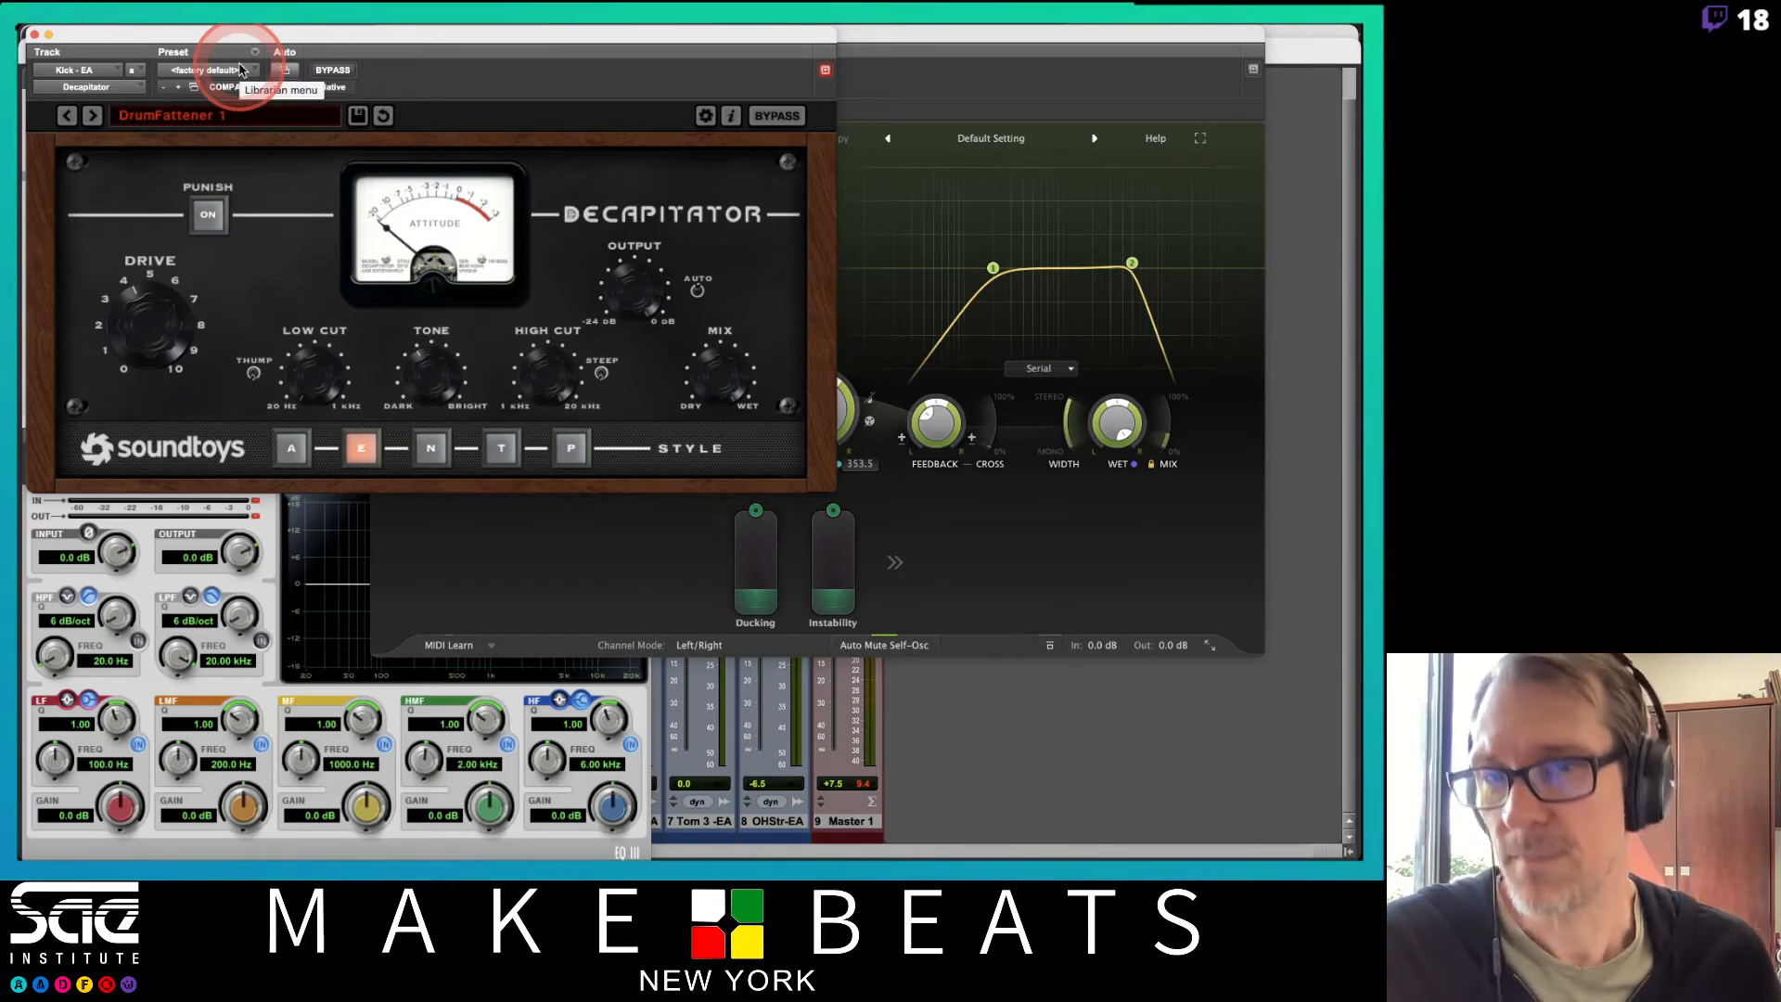
click(116, 86)
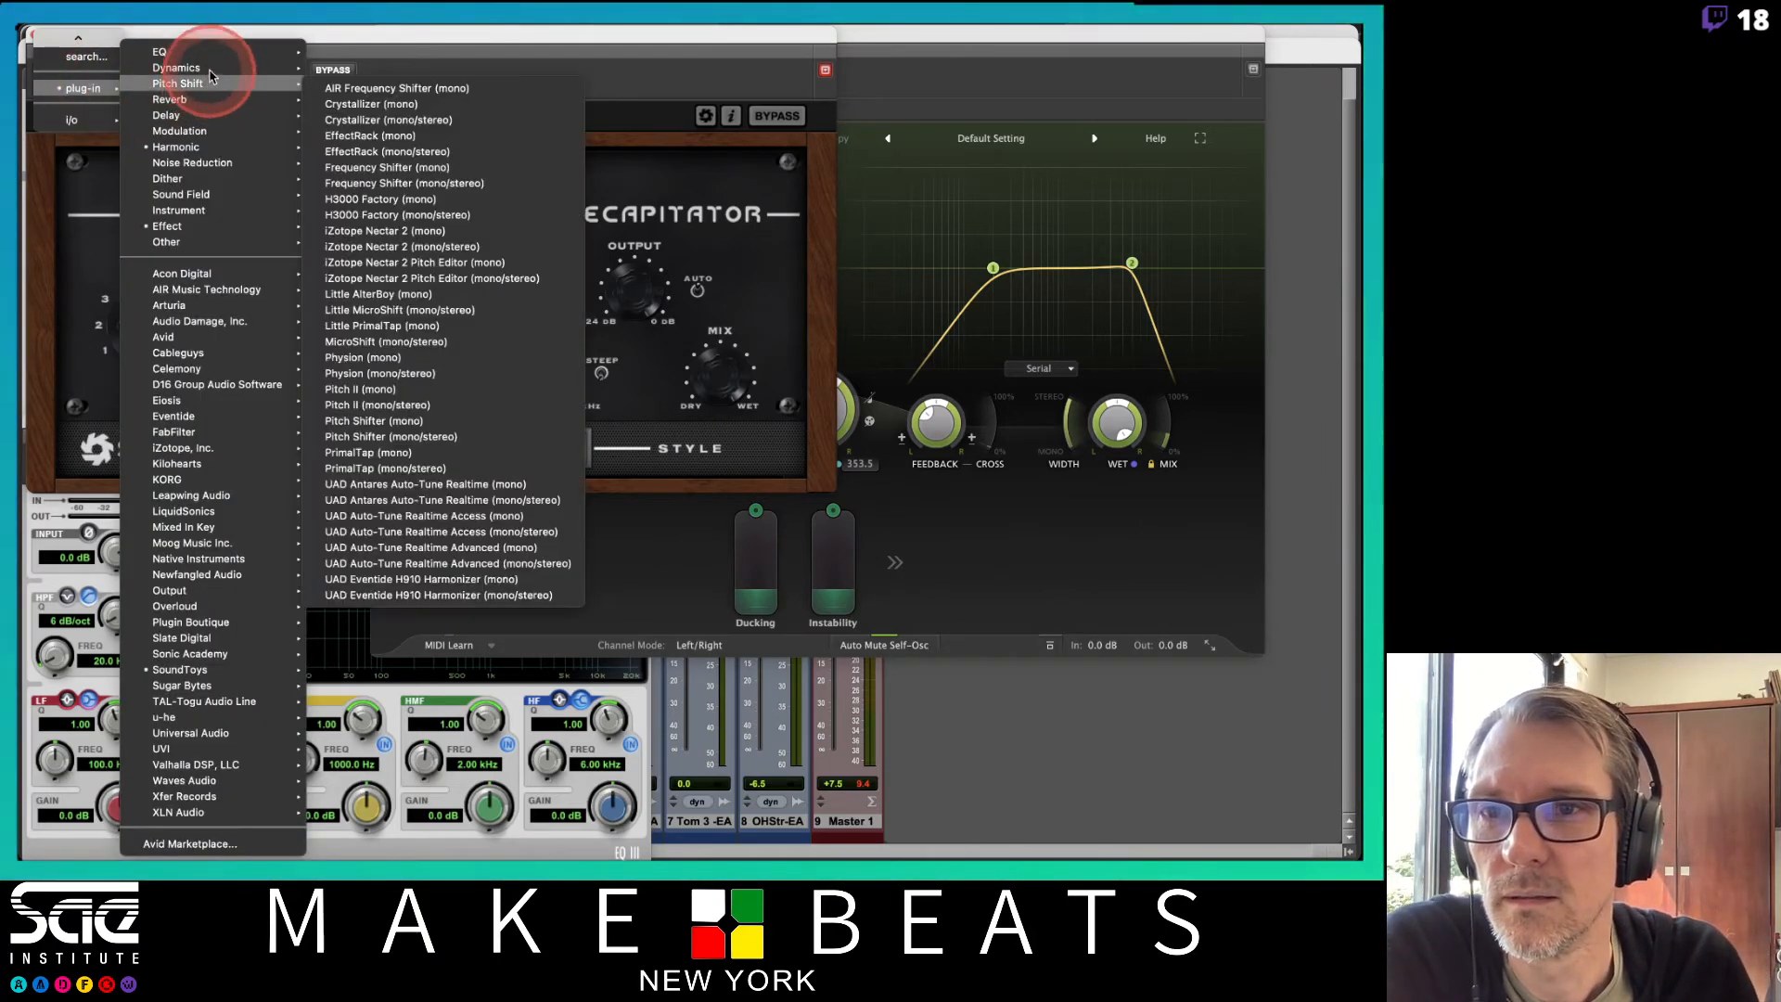
mouse_move(212, 71)
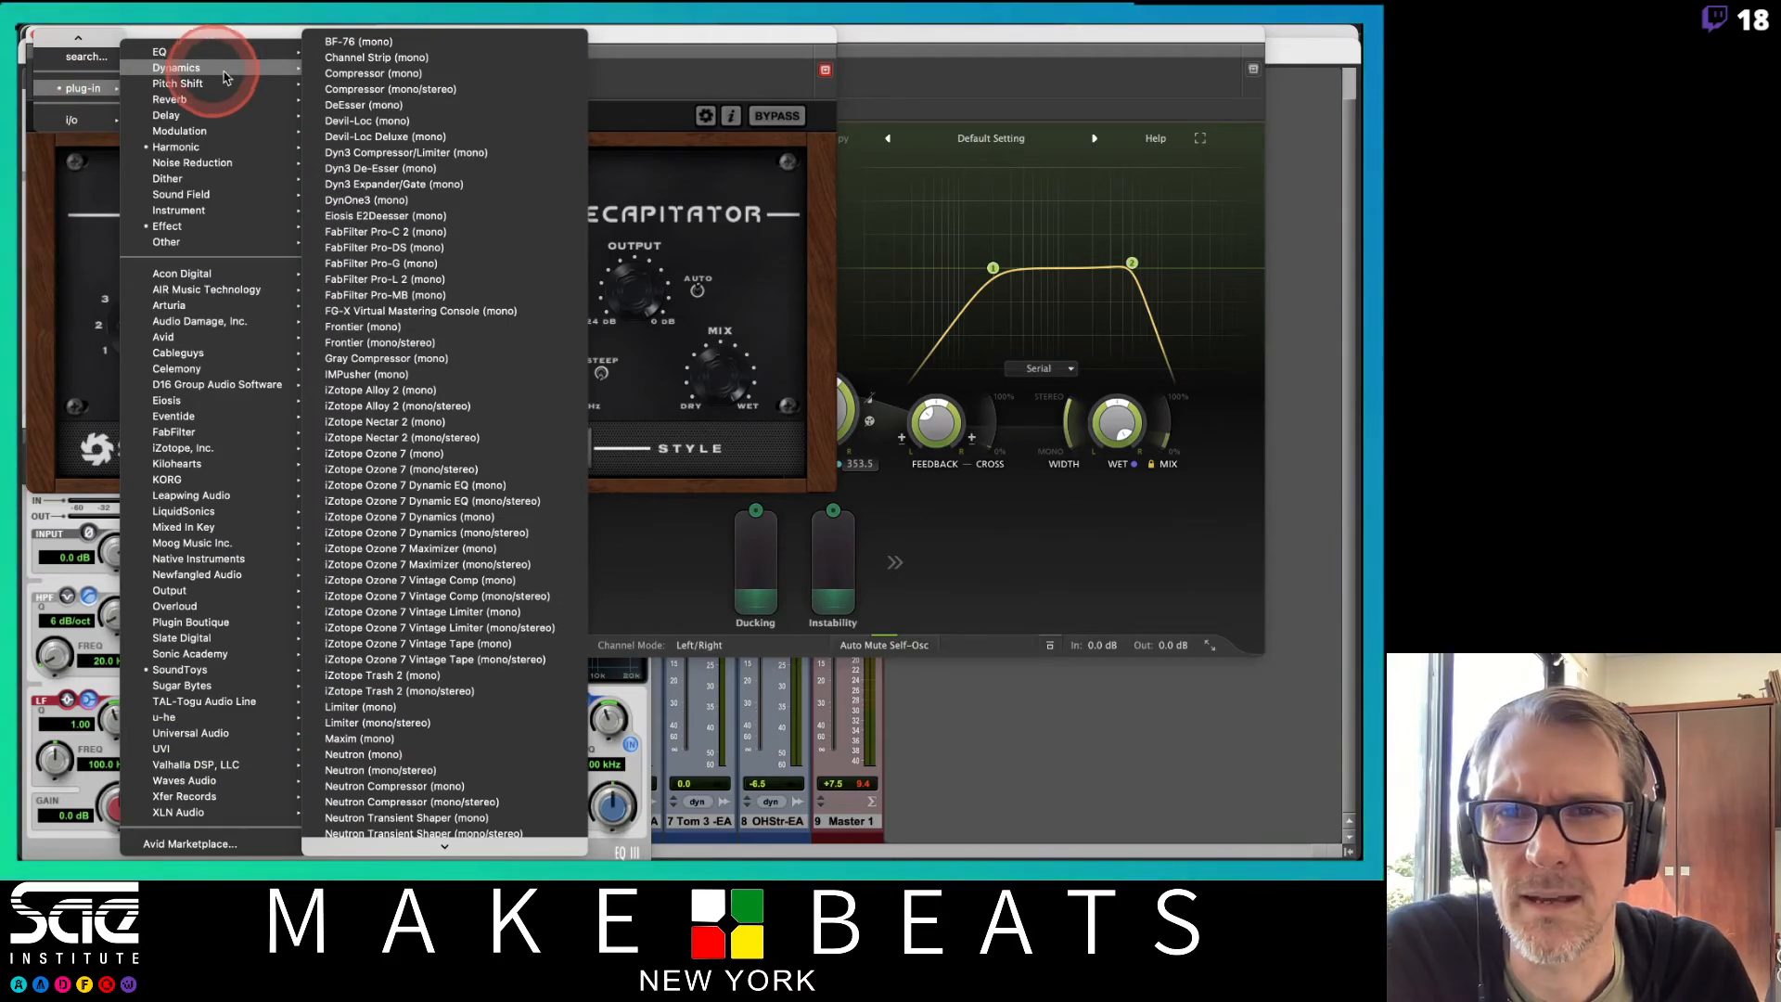
click(401, 154)
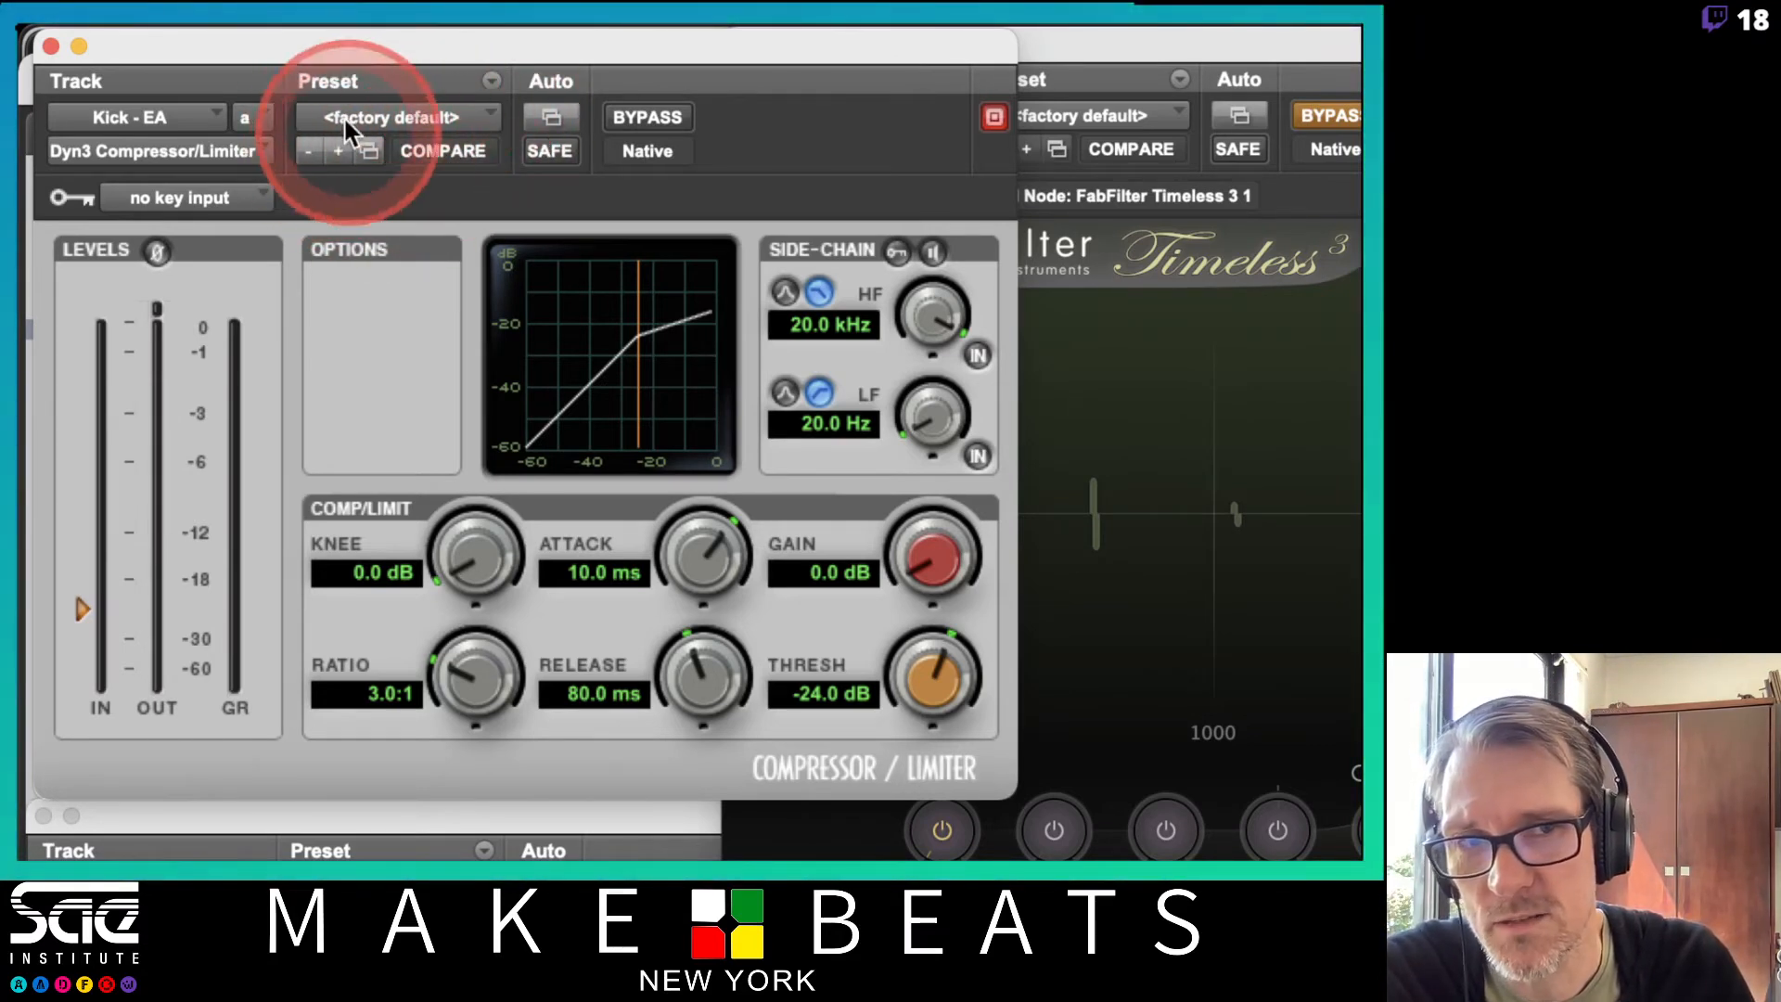
Browse the Dyn3 Compressor/Limiter presets one by one and load Kick Thump
click(331, 153)
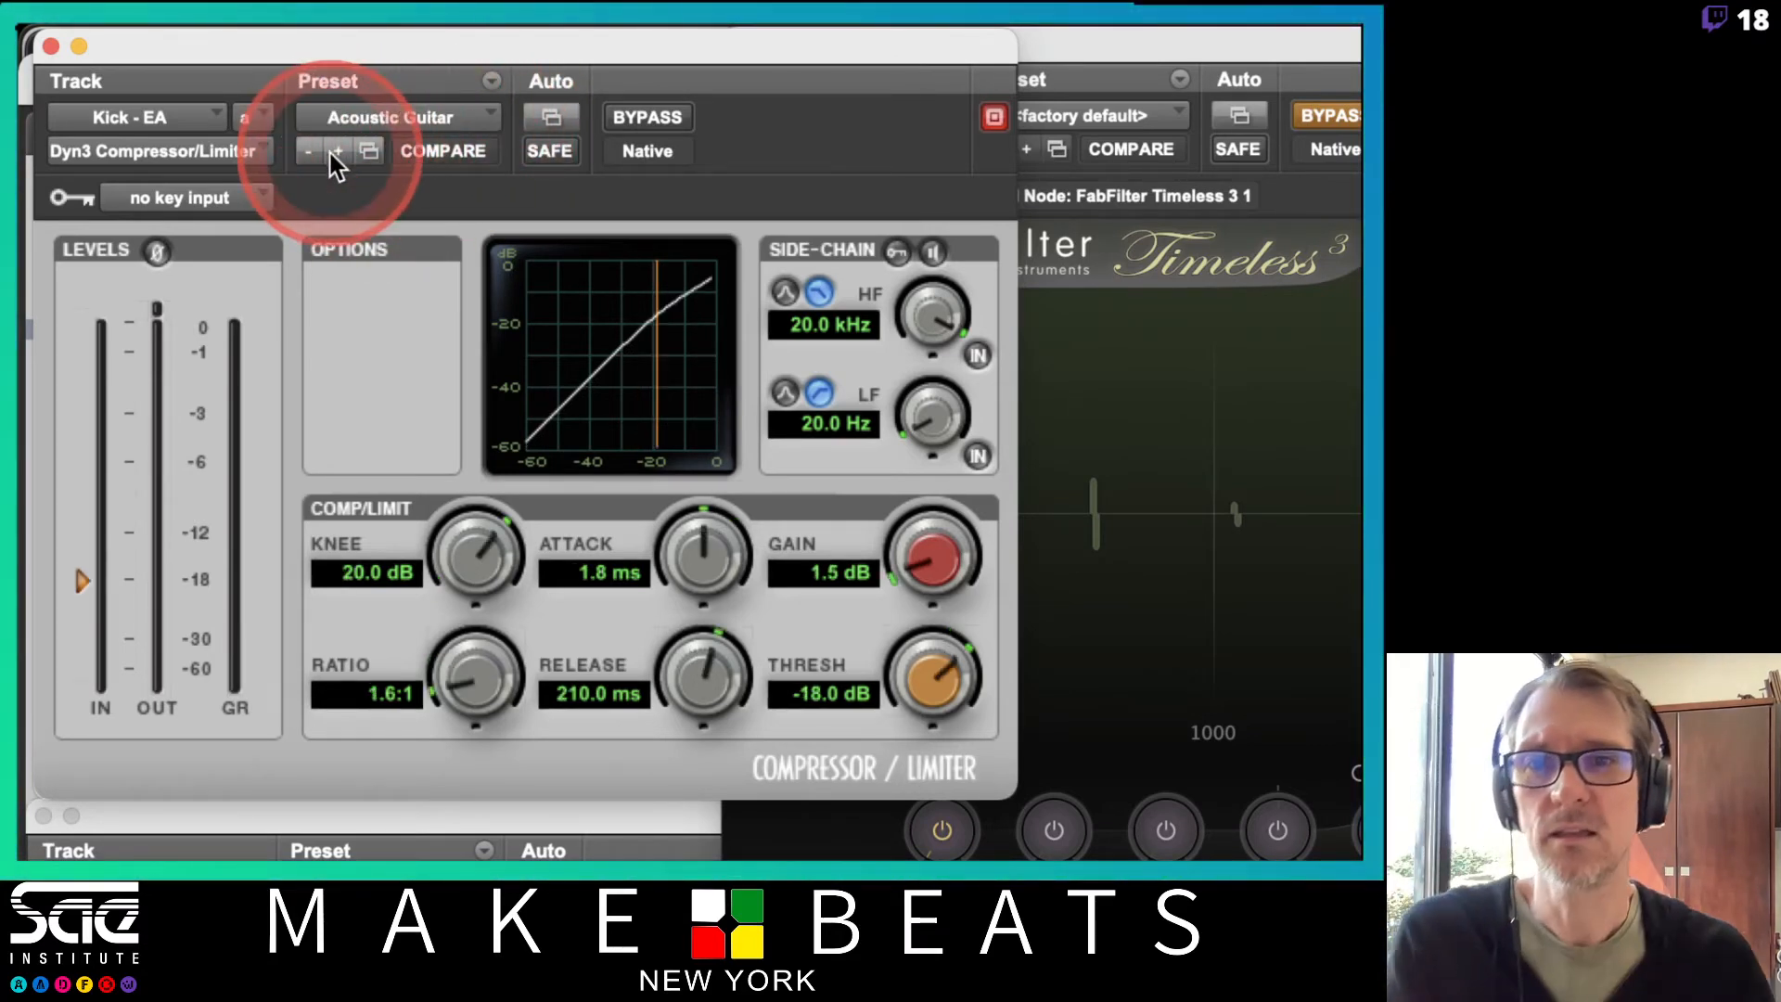
click(331, 153)
click(330, 153)
click(330, 153)
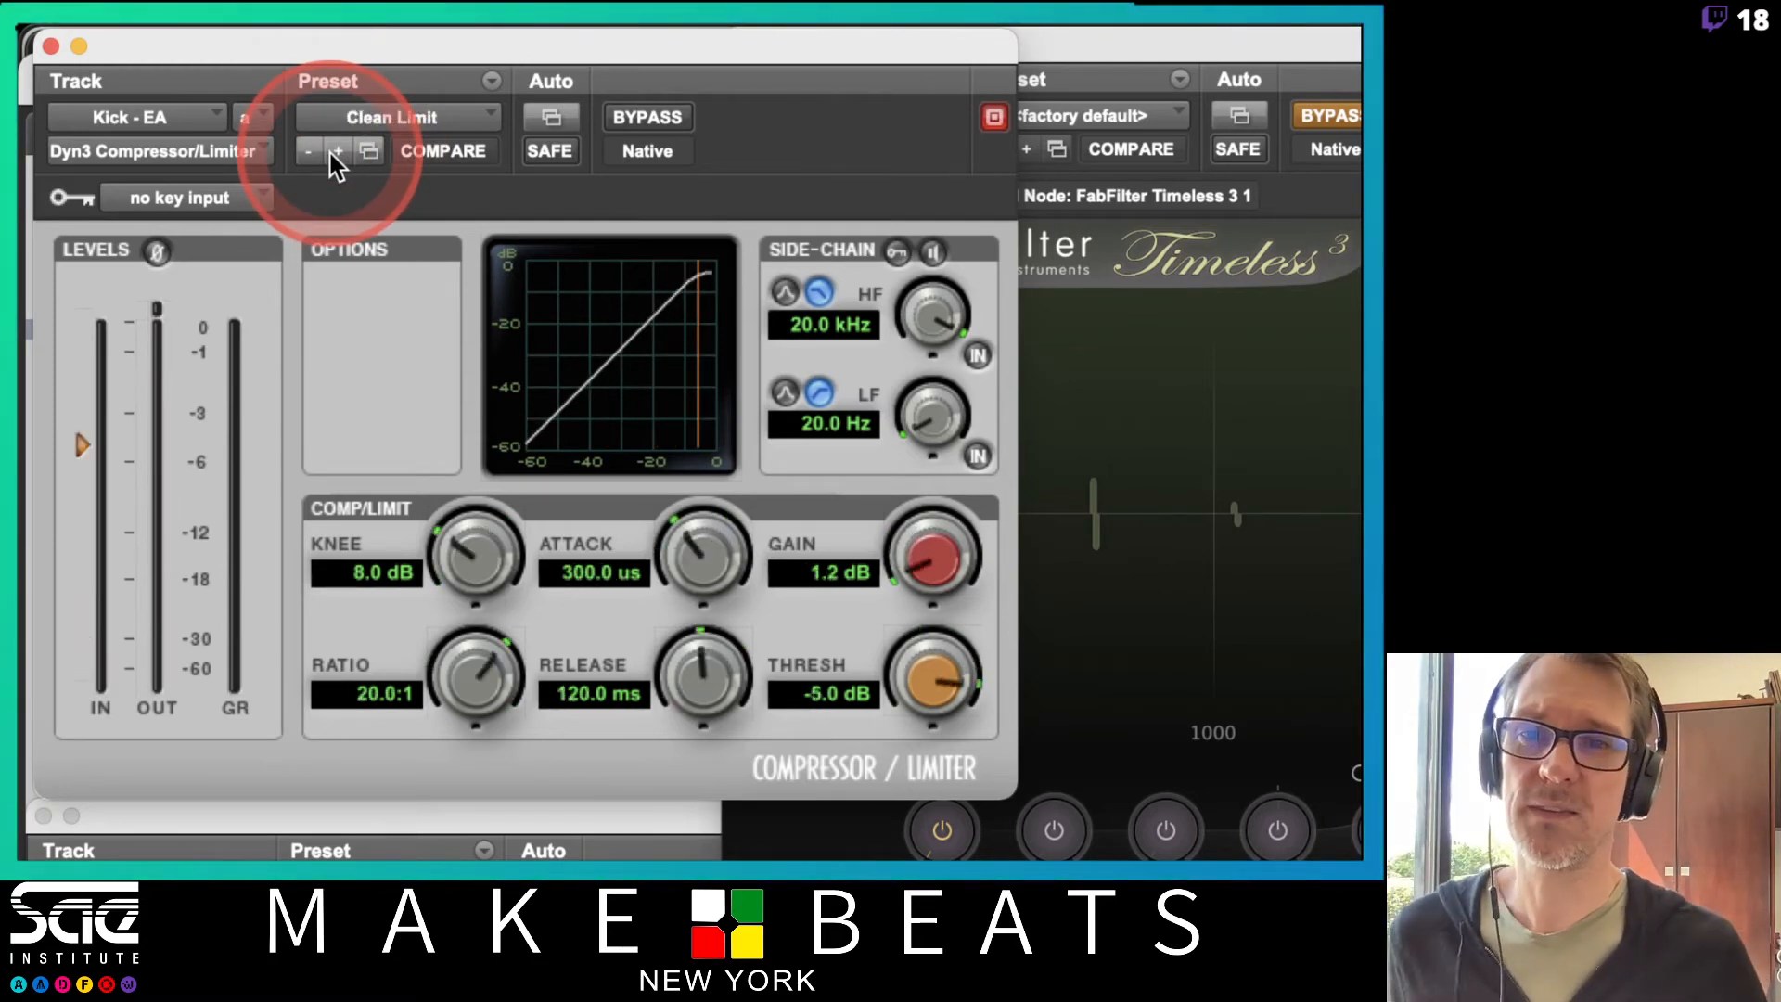
click(330, 153)
click(345, 148)
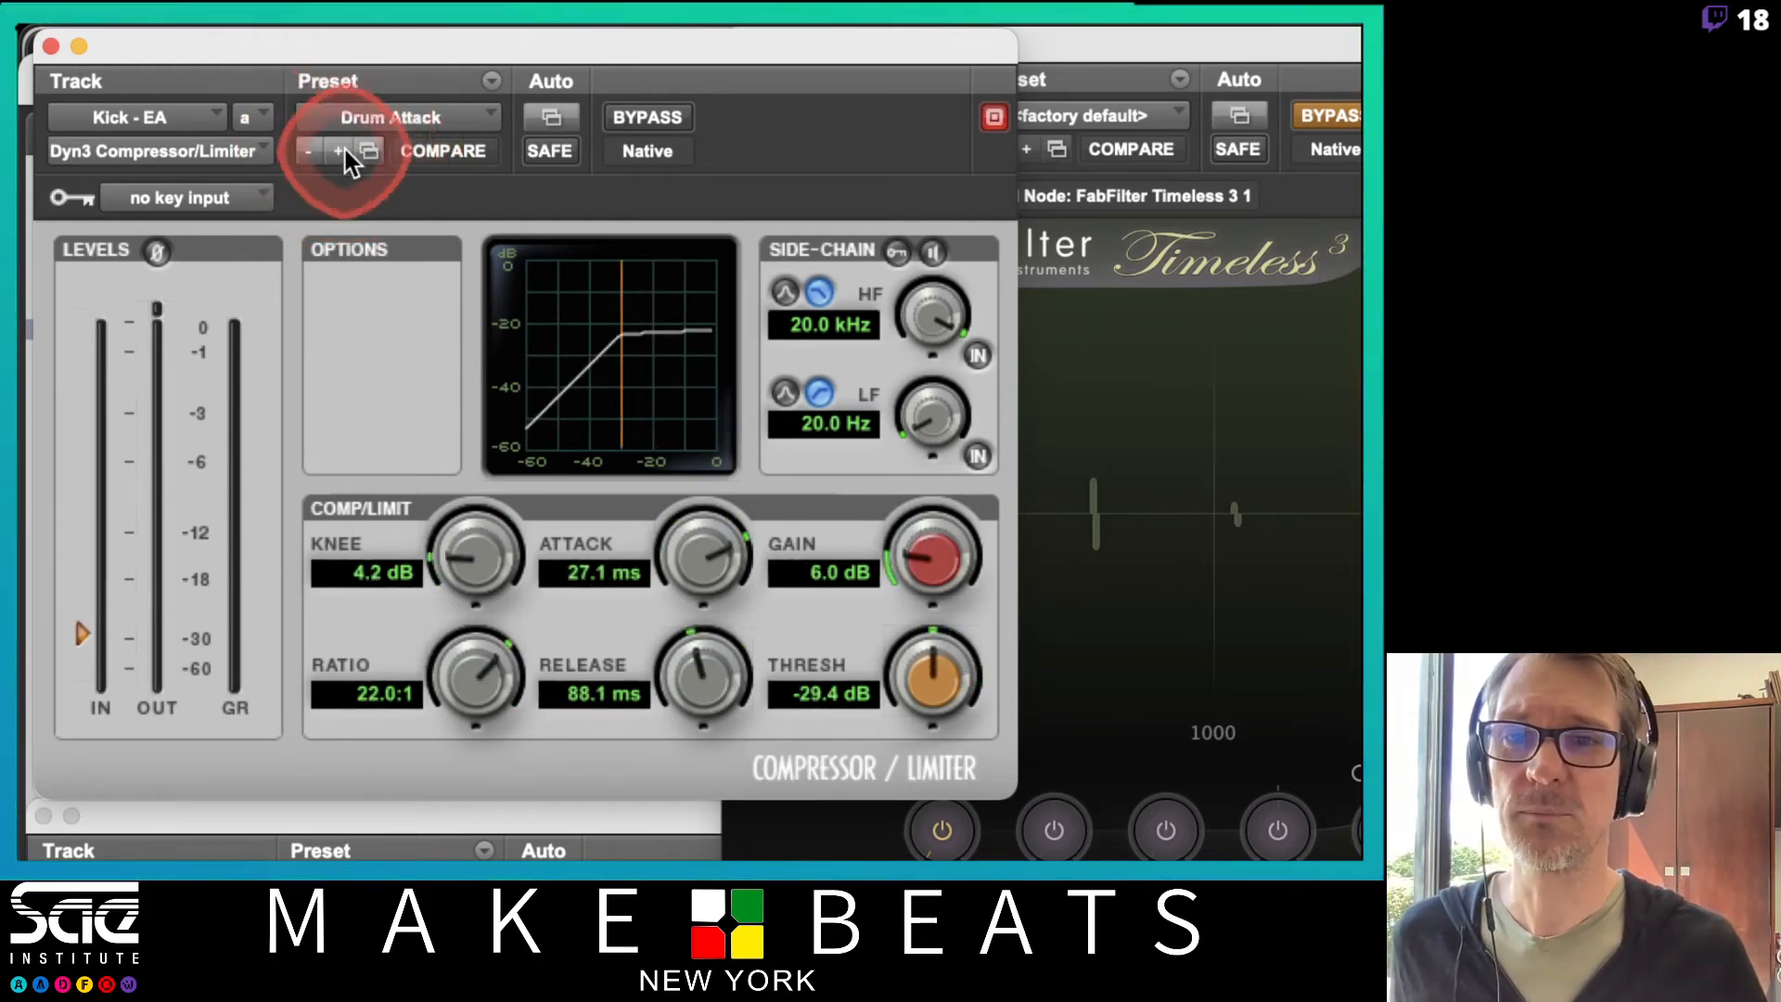
click(346, 149)
click(345, 148)
click(471, 109)
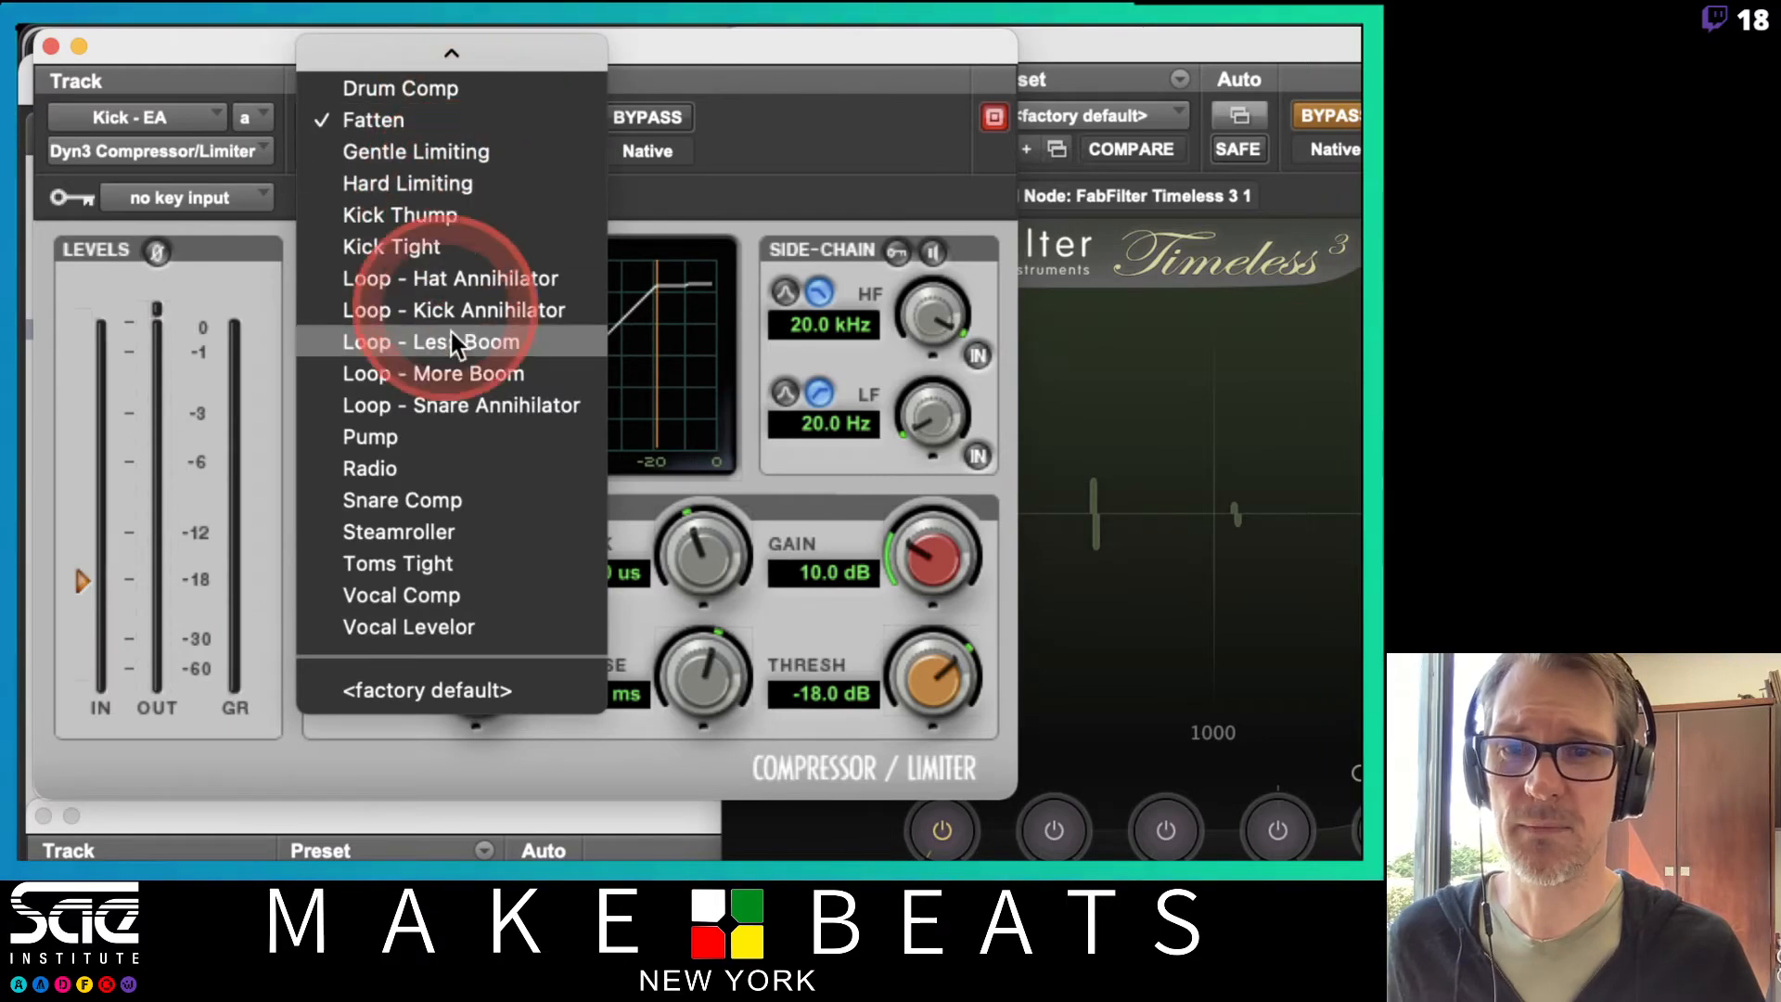
click(438, 216)
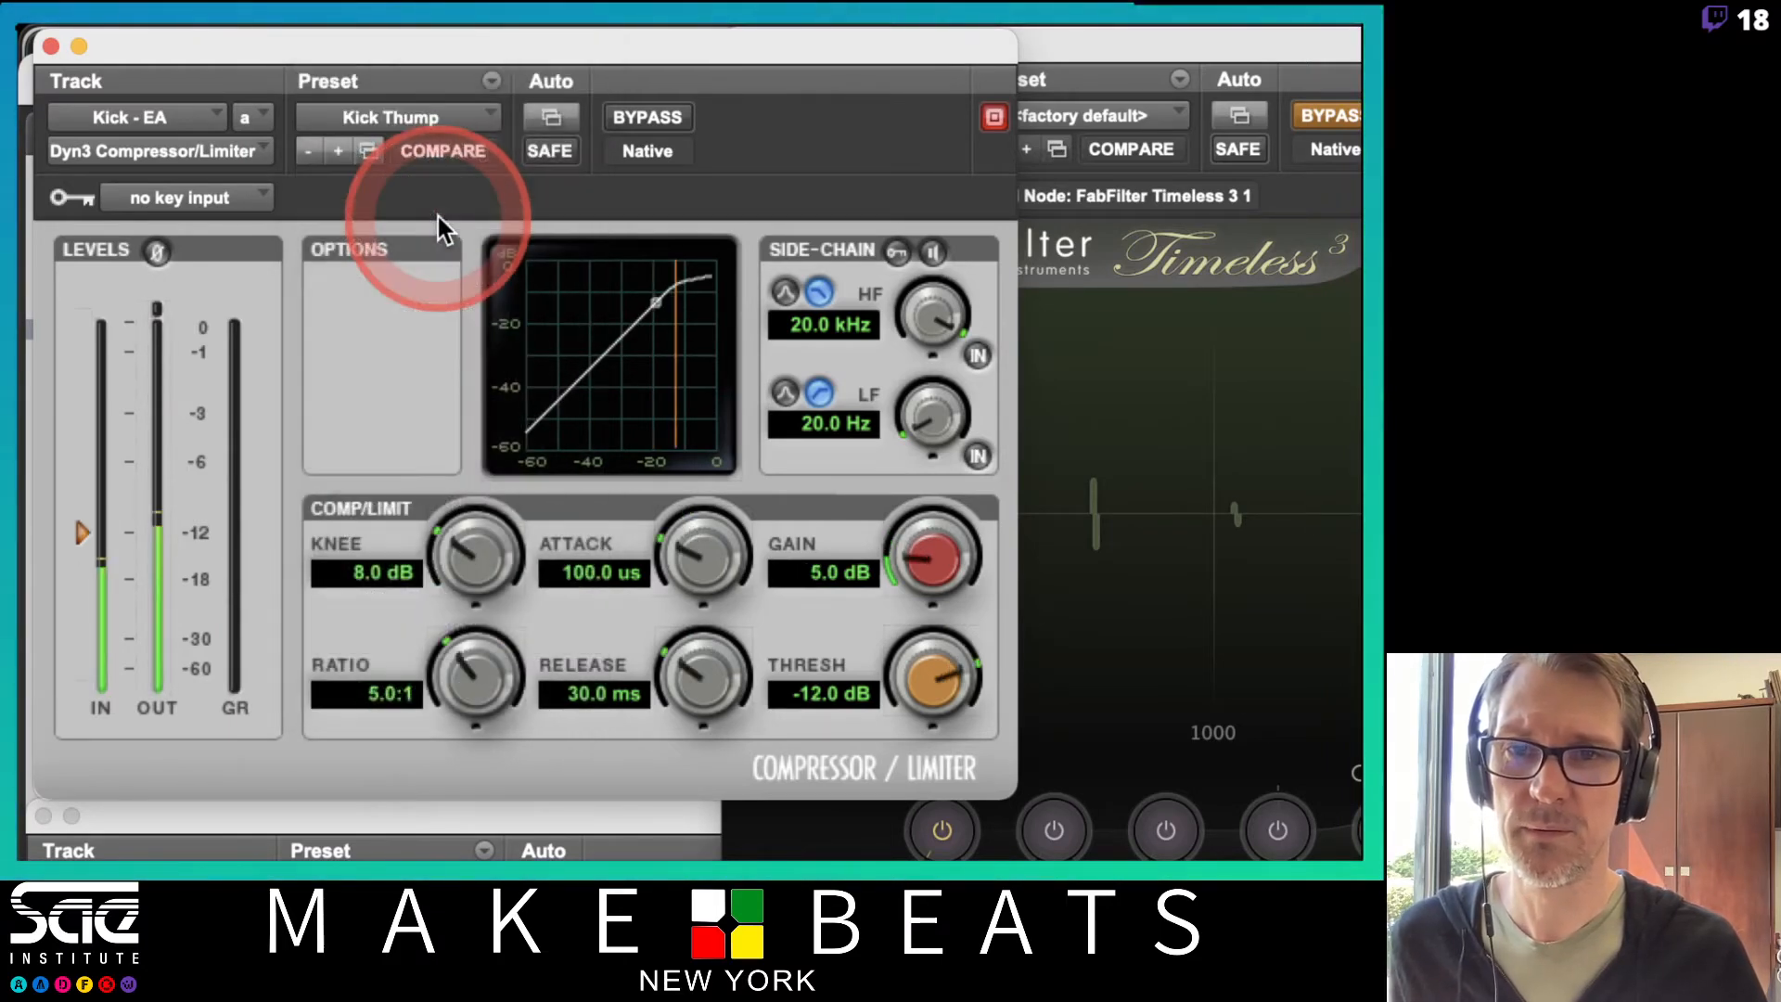
Lower the compressor's threshold on the Kick Thump preset to about -28.9 dB
drag(82, 529, 79, 609)
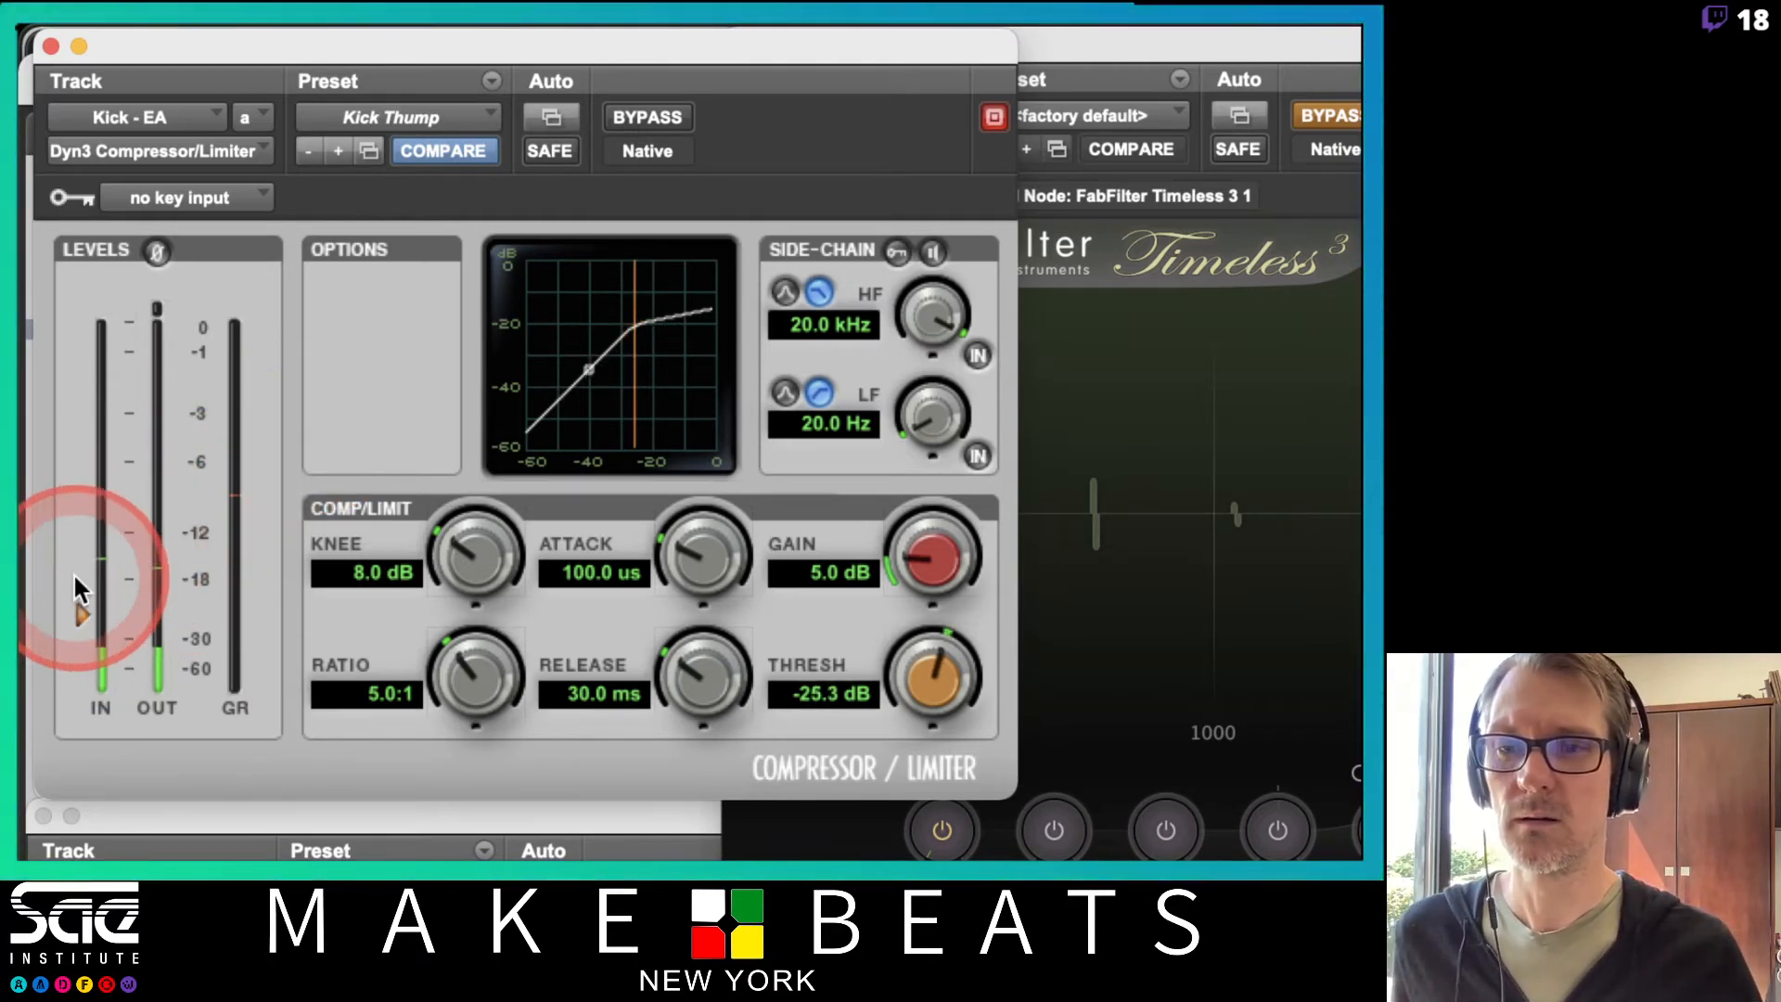
drag(75, 616, 79, 615)
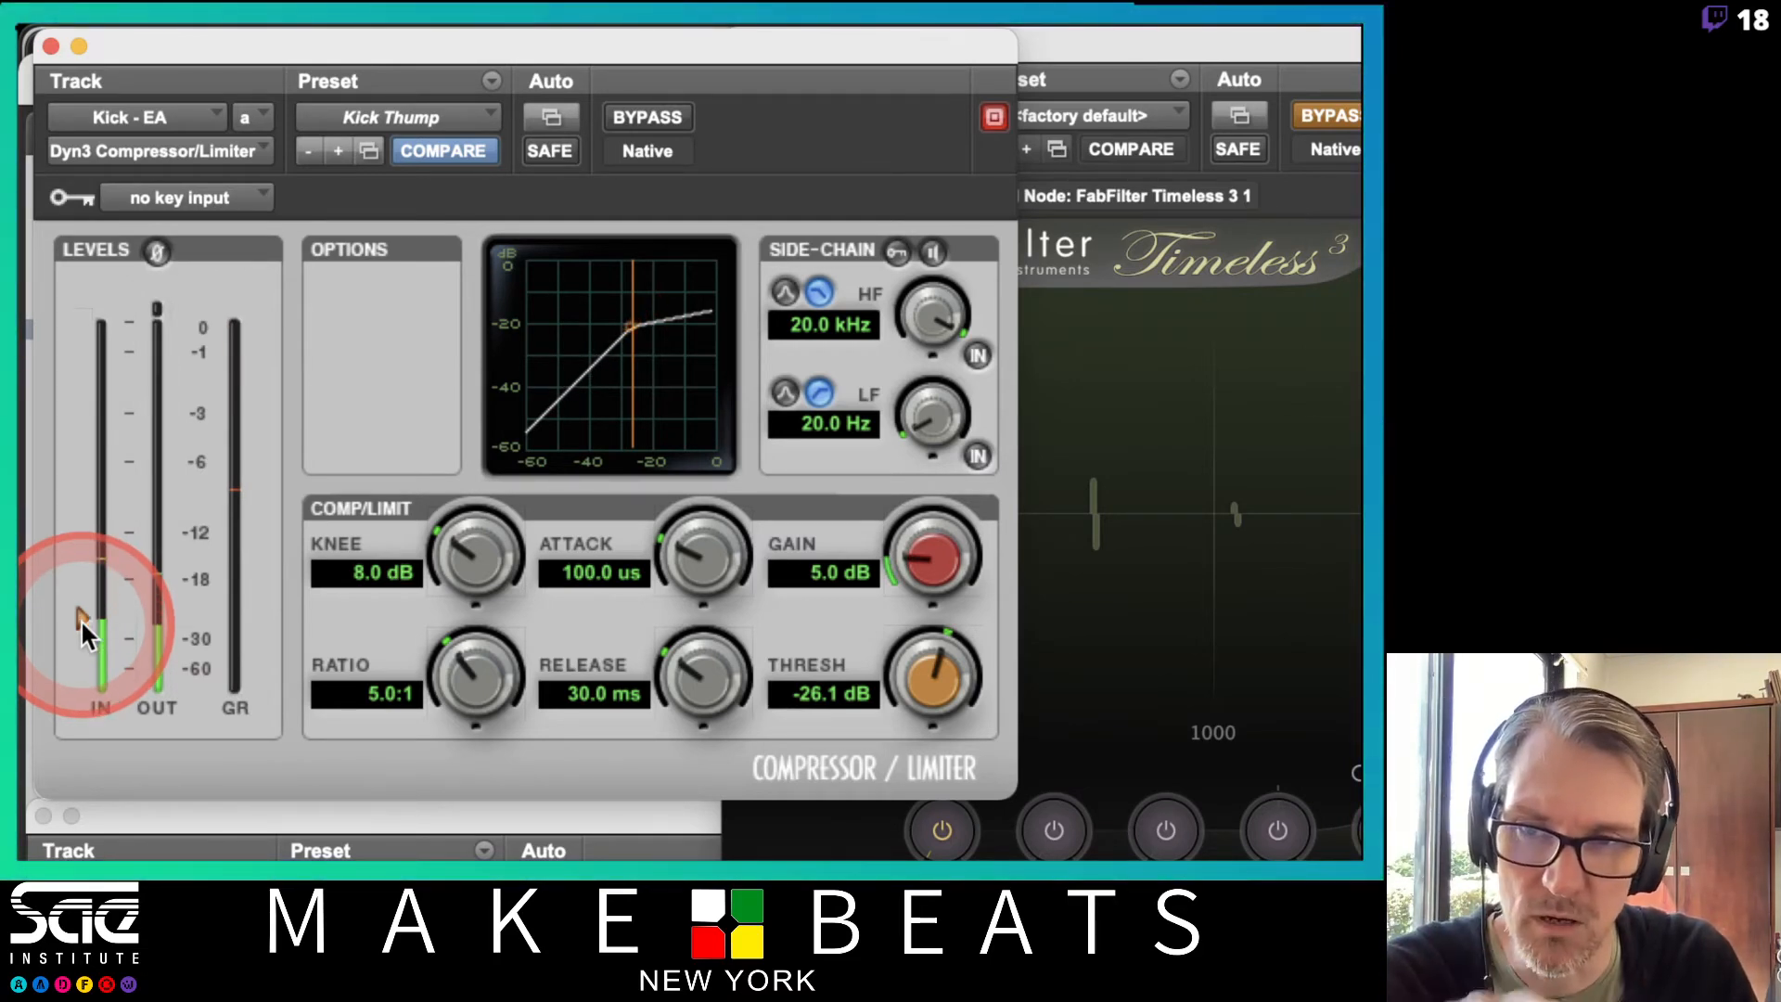
drag(81, 620, 82, 632)
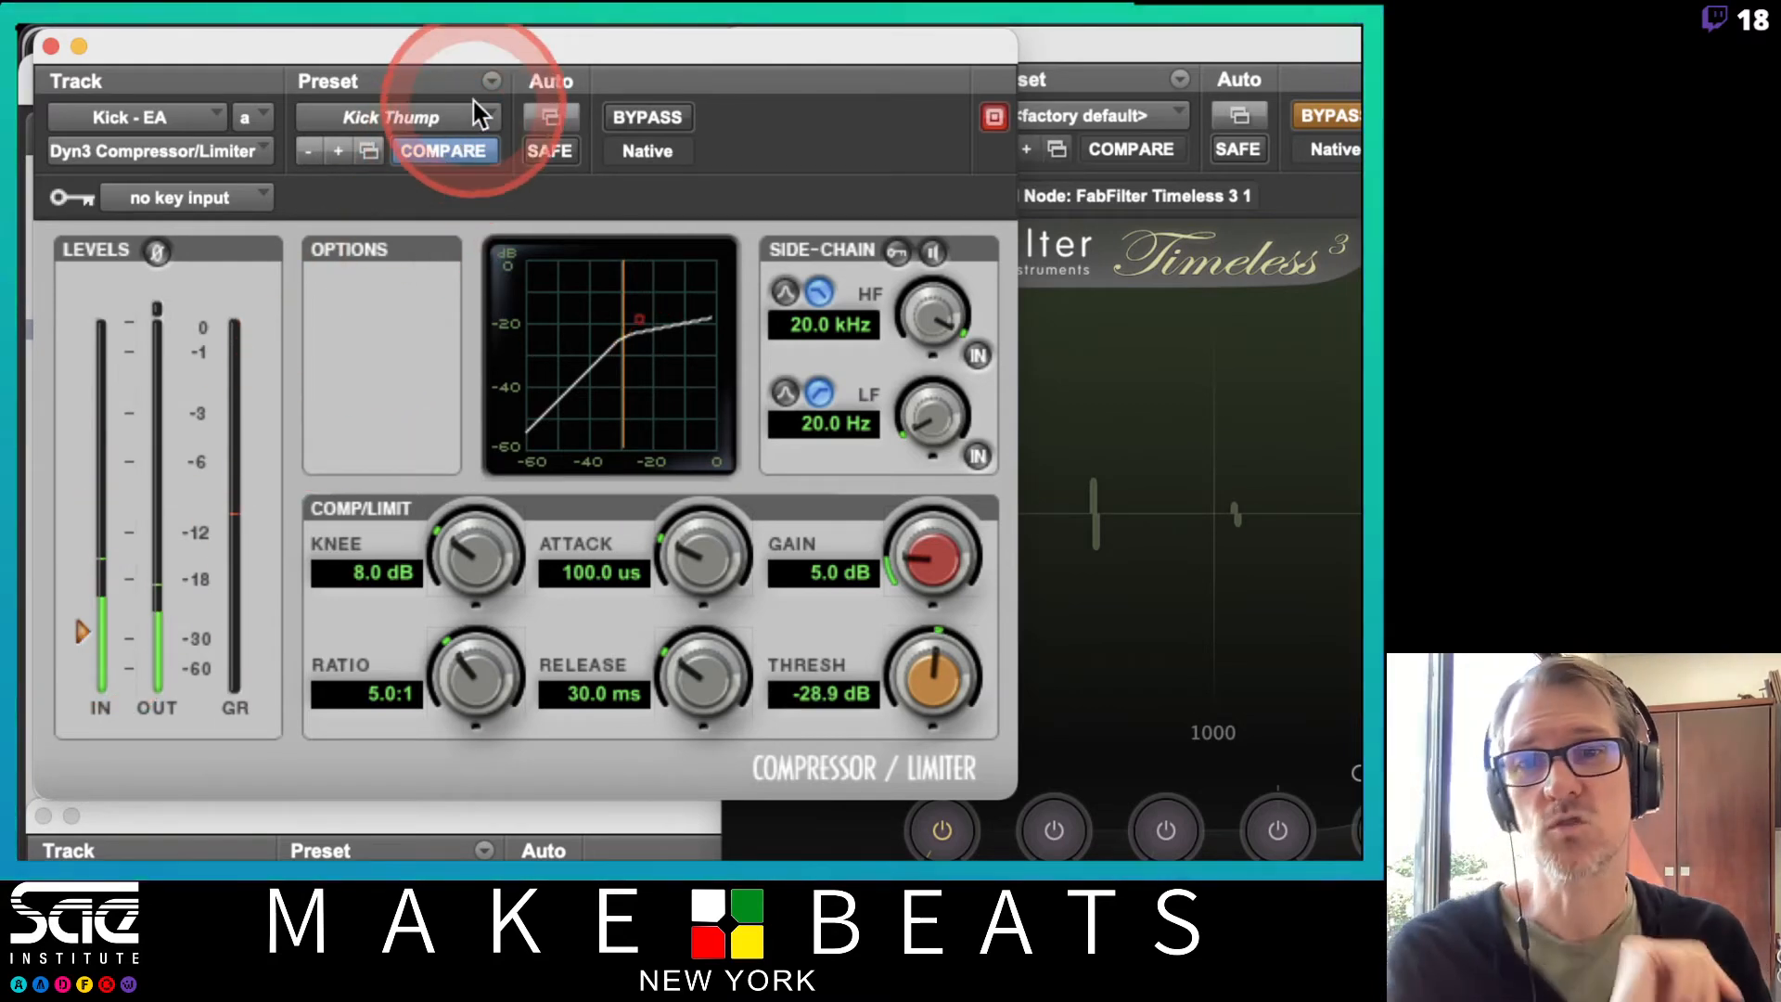
Try the Kick Tight preset with the threshold lowered to about -32.2 dB
click(345, 149)
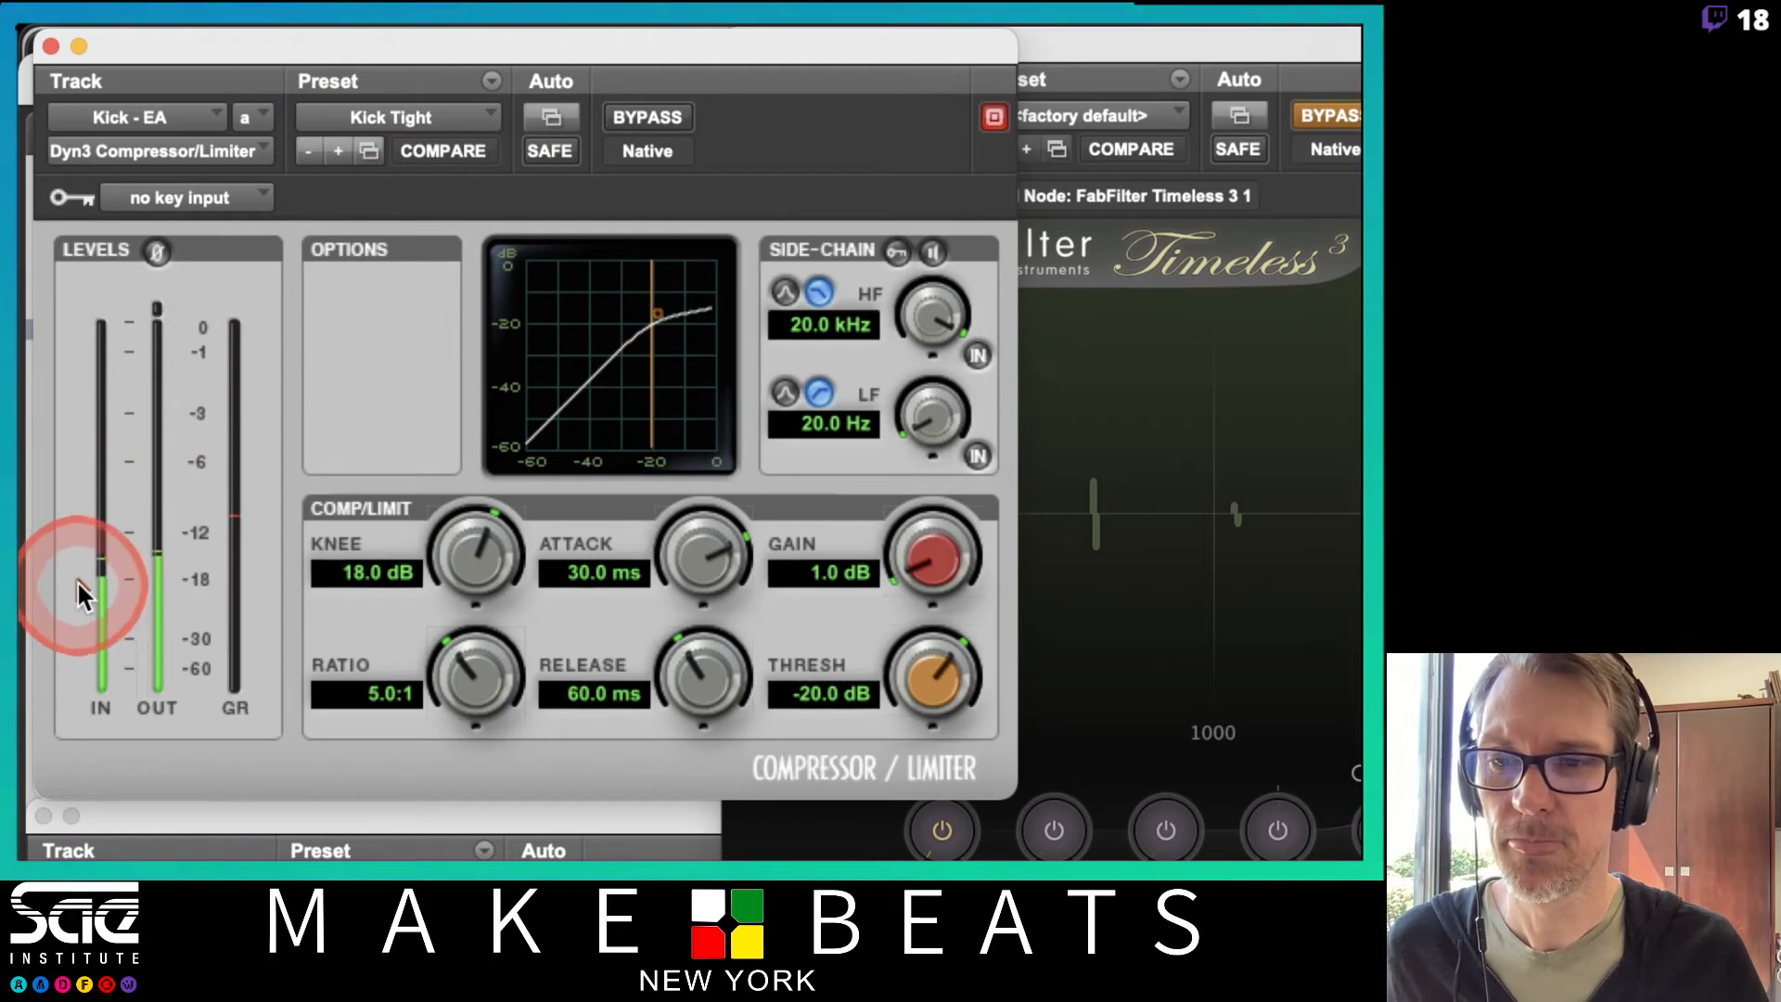
drag(76, 580, 80, 631)
click(338, 153)
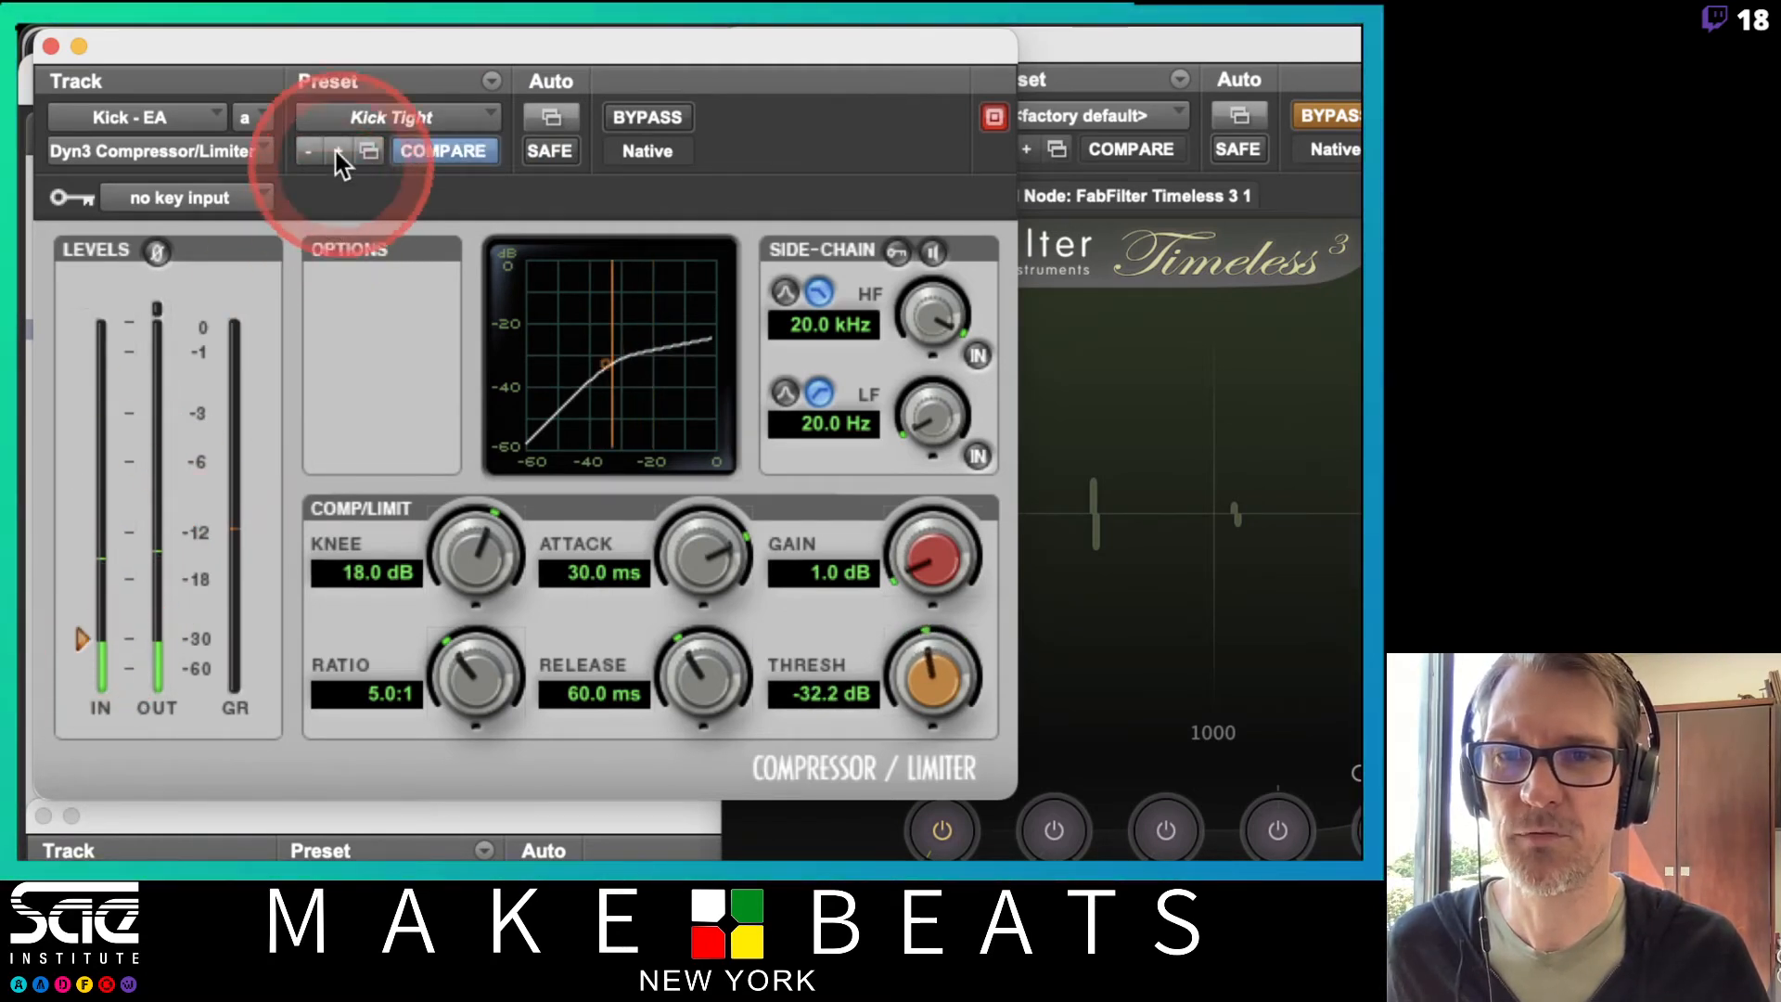
Return the compressor to the Kick Thump preset and lower its threshold to about -29.3 dB
click(309, 153)
click(84, 532)
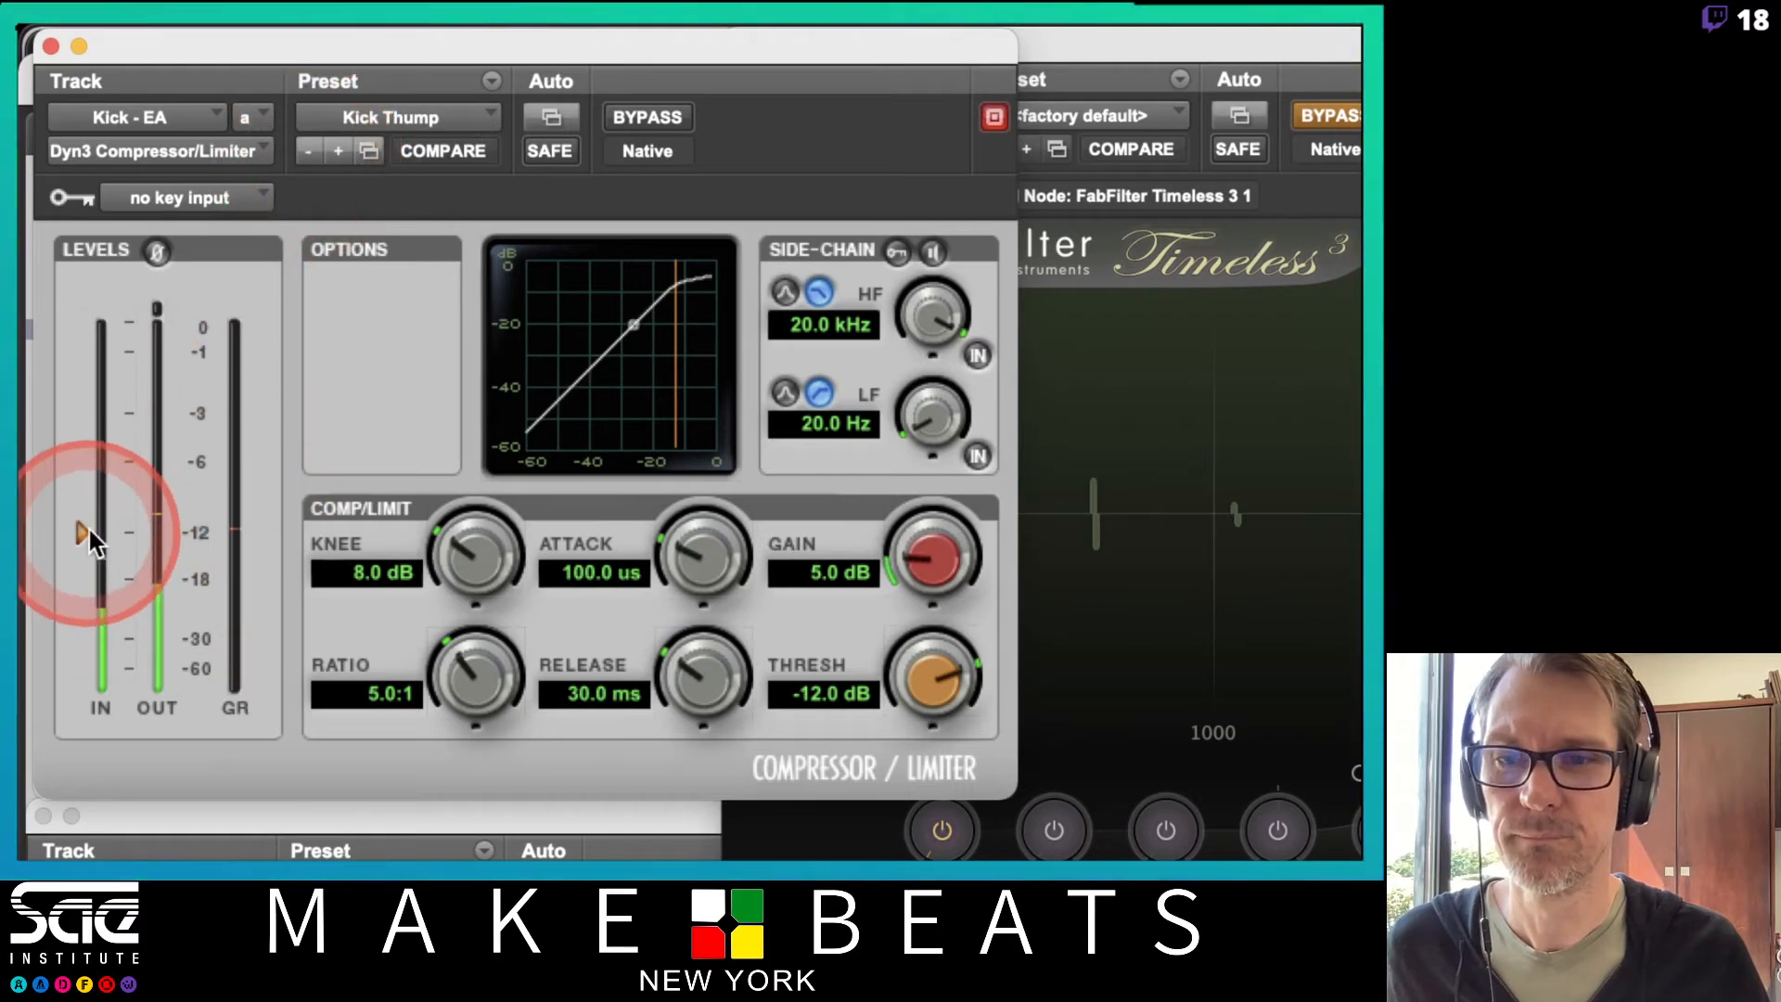
drag(90, 531, 86, 625)
click(426, 41)
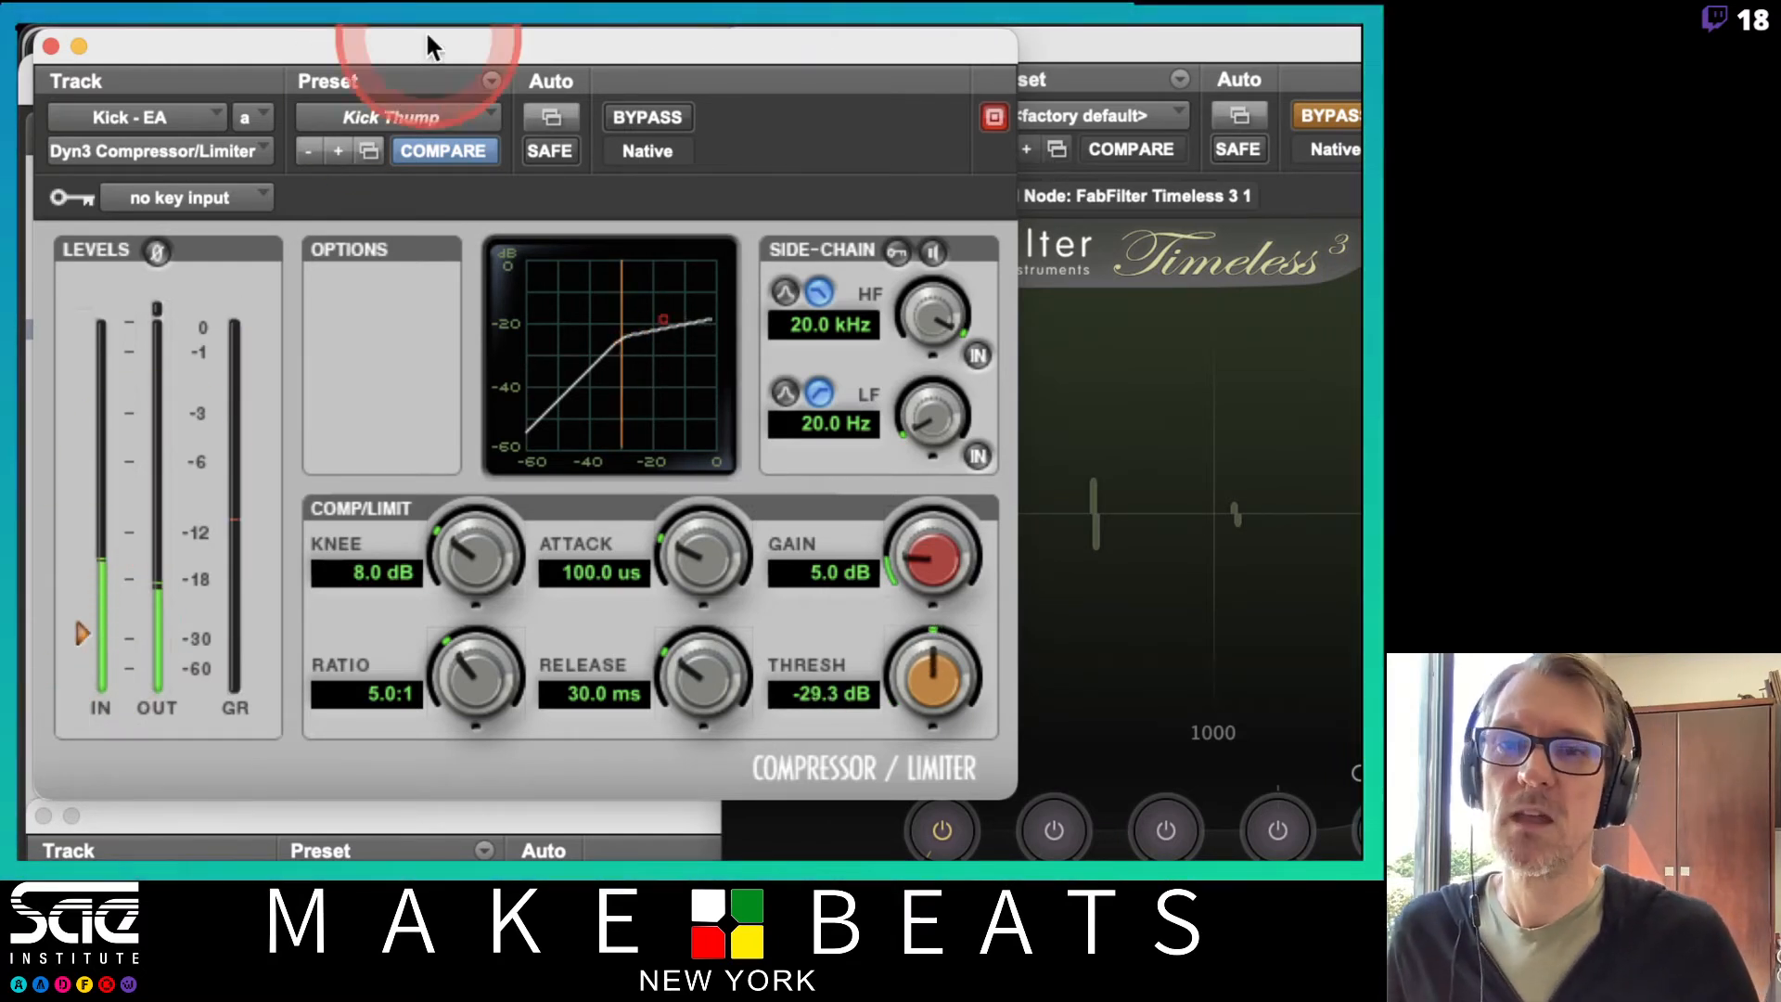
Bring up FabFilter Timeless 3 and check its host preset list, keeping <factory default>
click(408, 119)
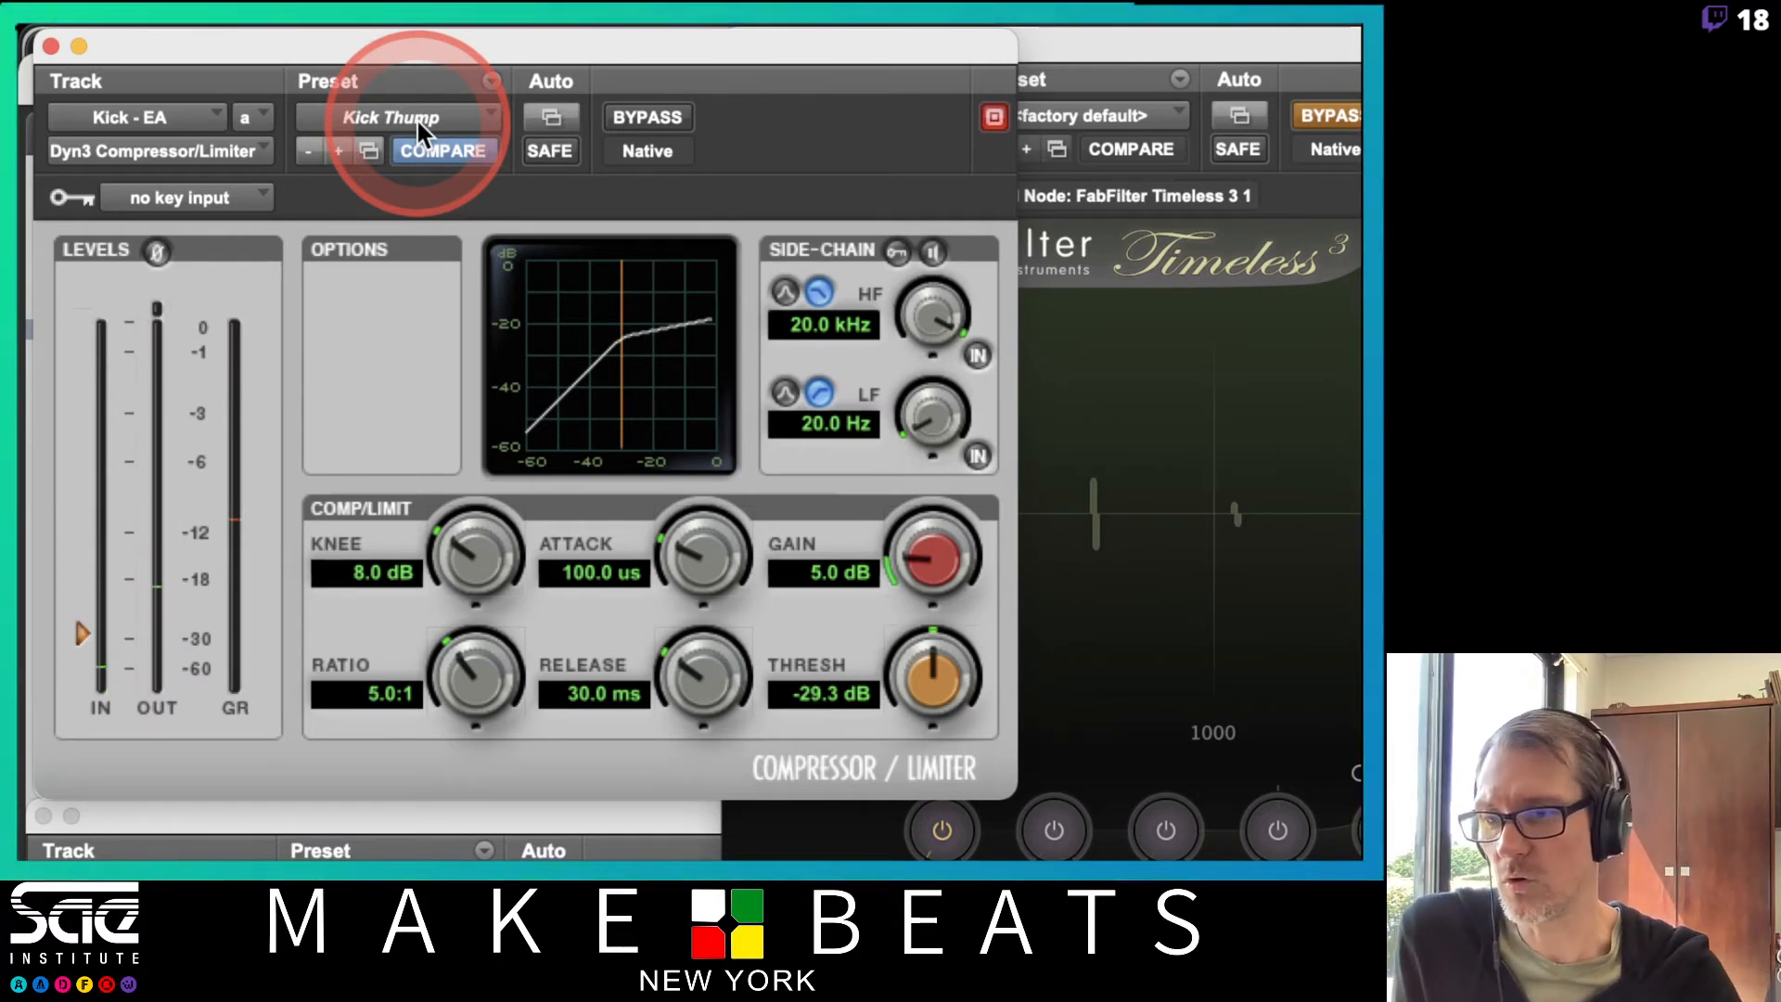
click(1203, 39)
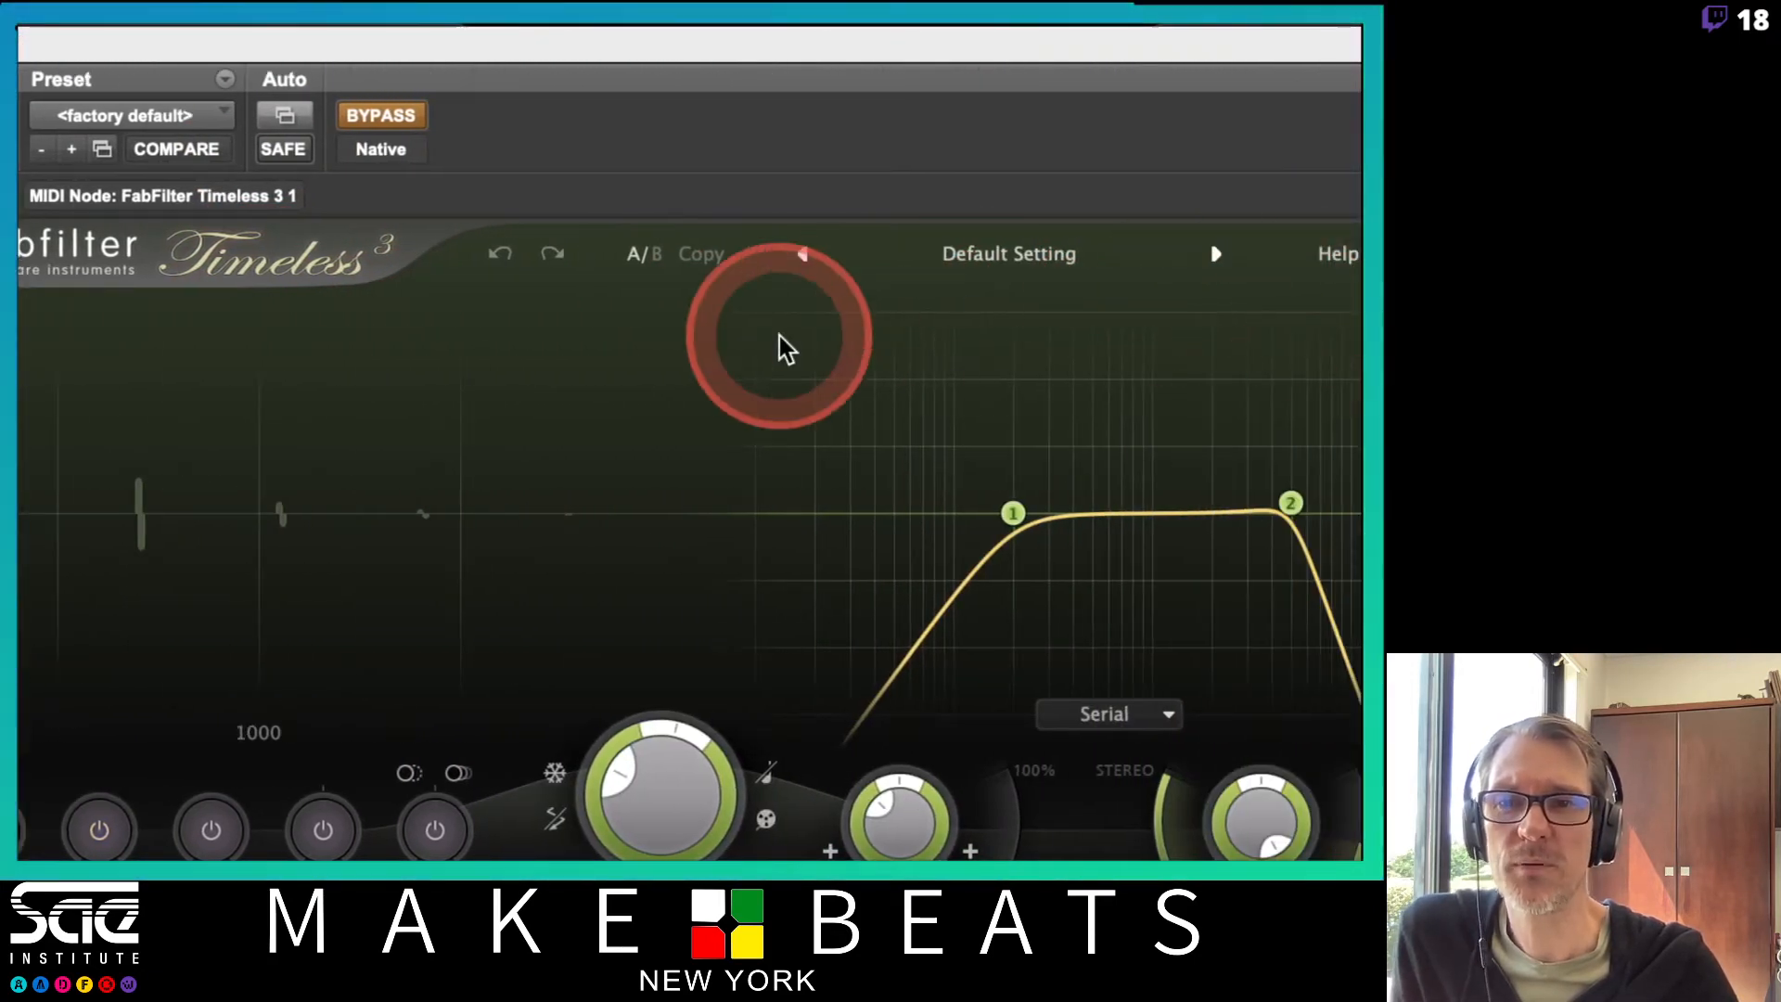
click(130, 117)
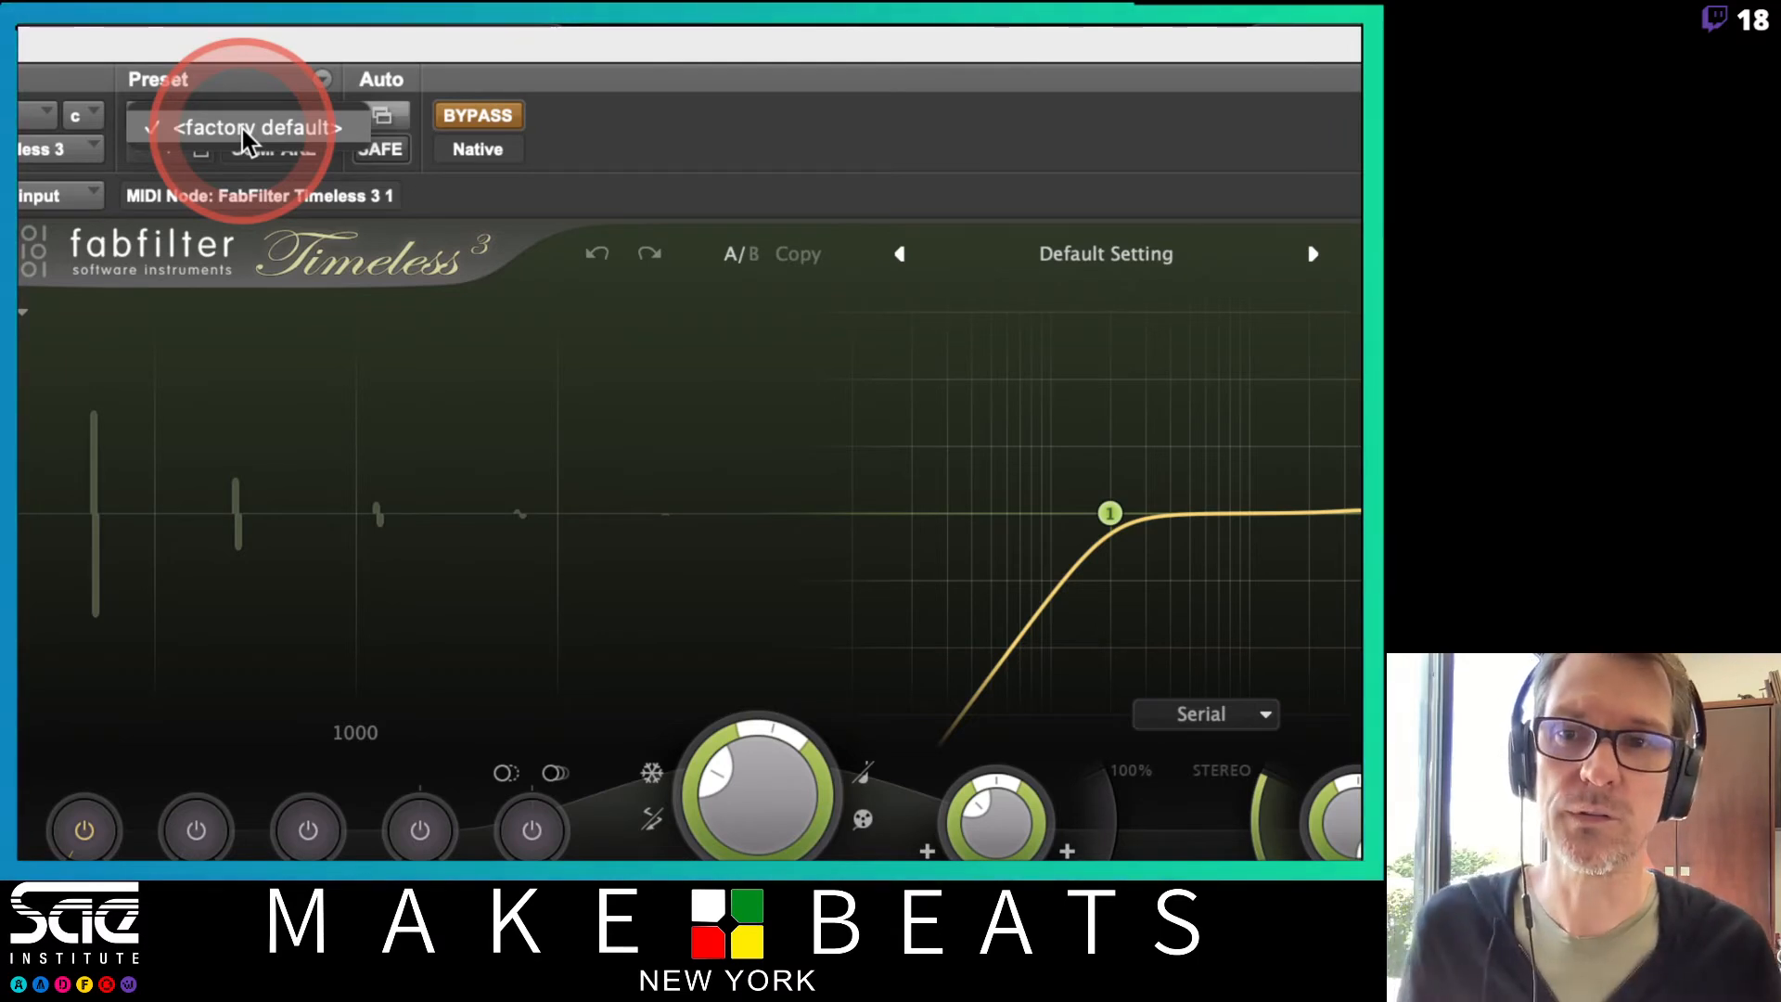
click(240, 126)
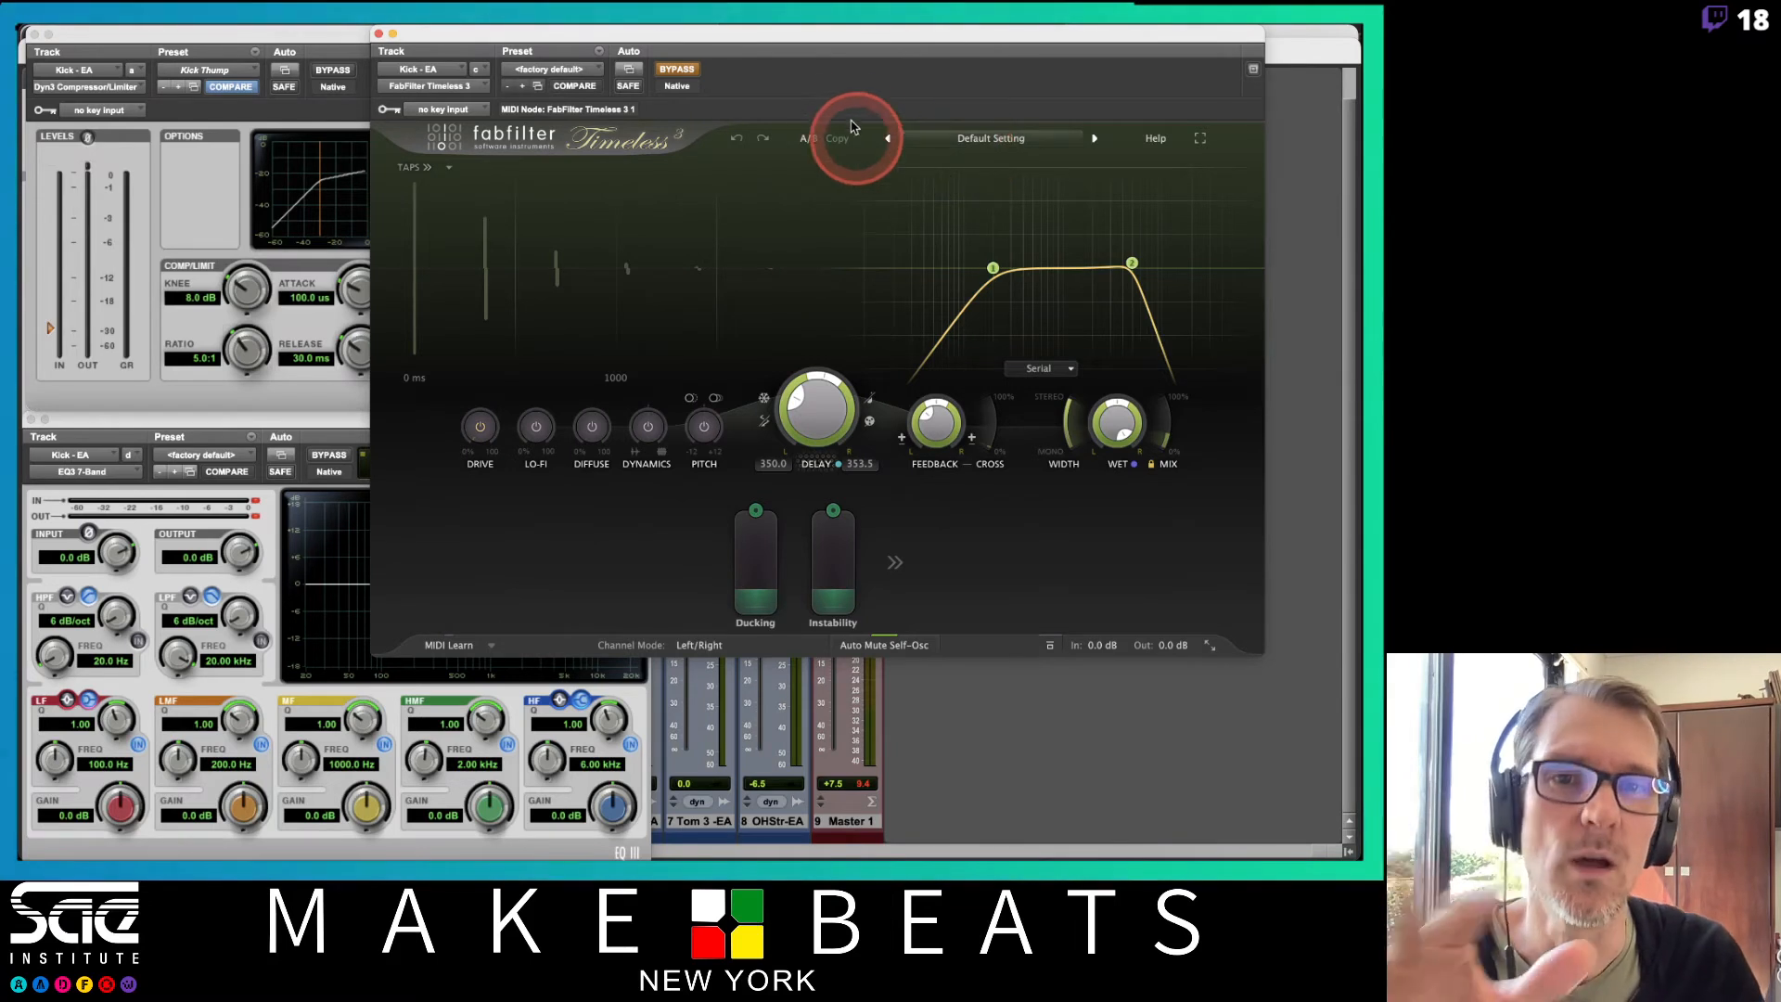
Take FabFilter Timeless 3 out of bypass, clear the EQ3 7-Band clip indicator and return to the delay
click(680, 72)
click(263, 513)
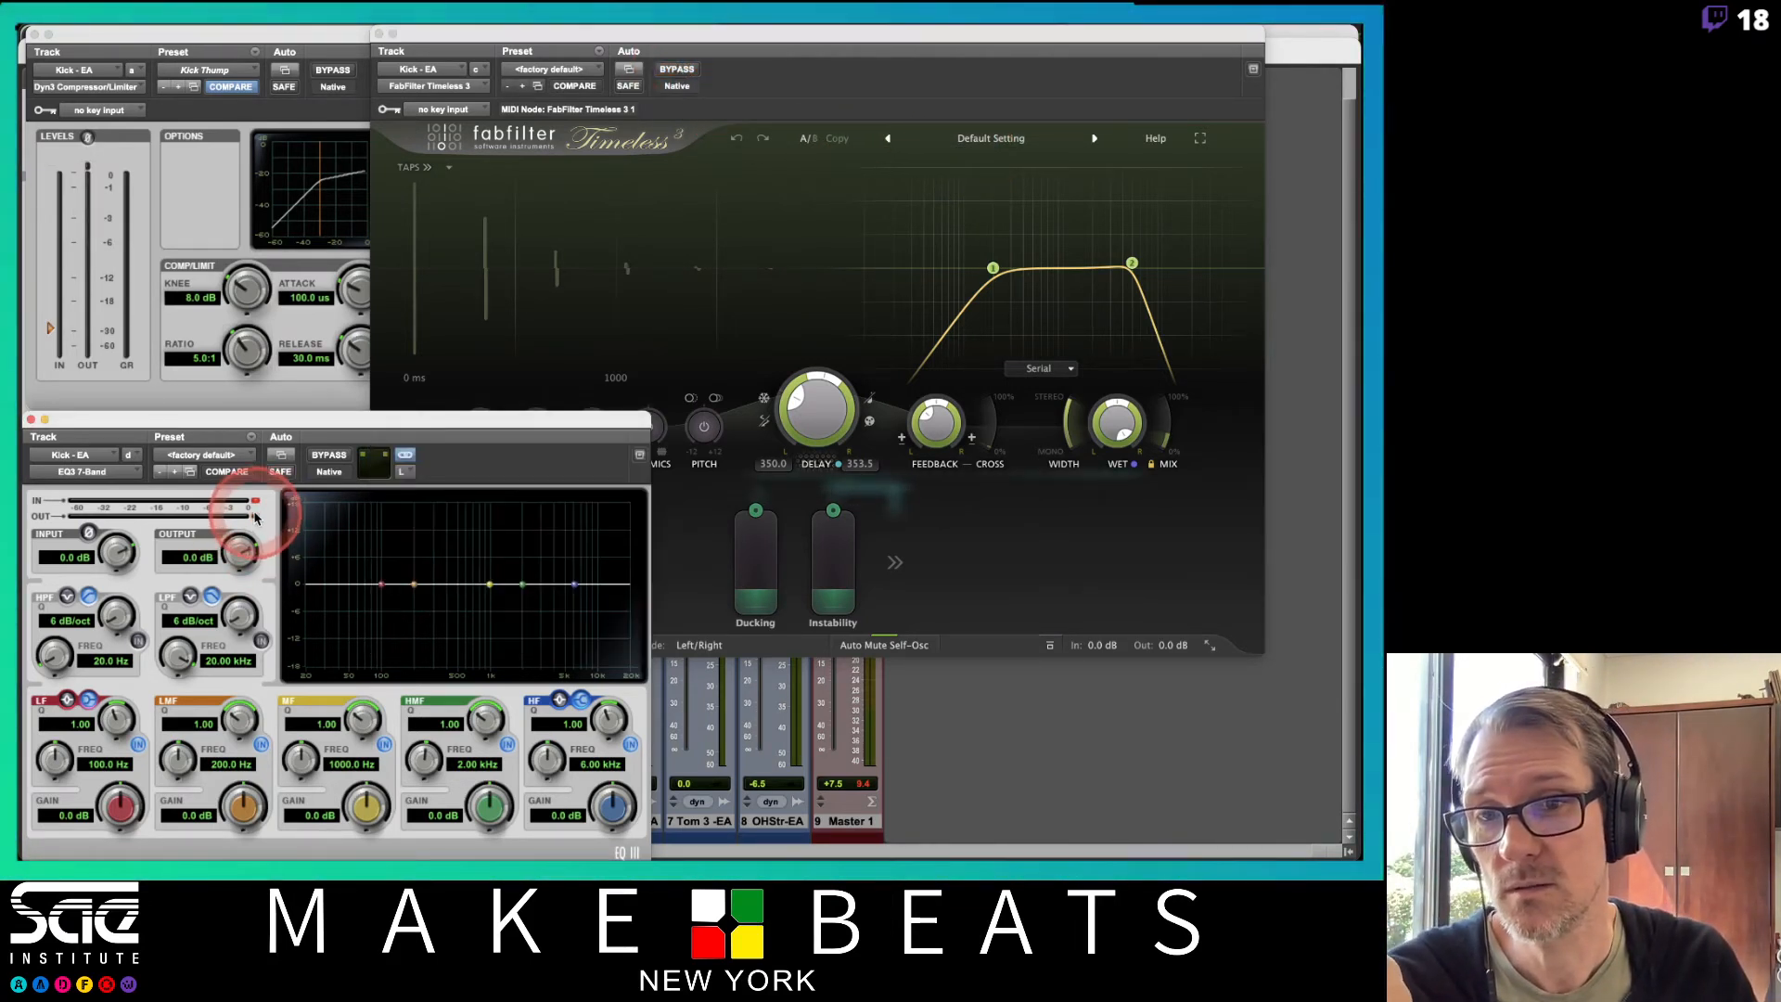
click(772, 93)
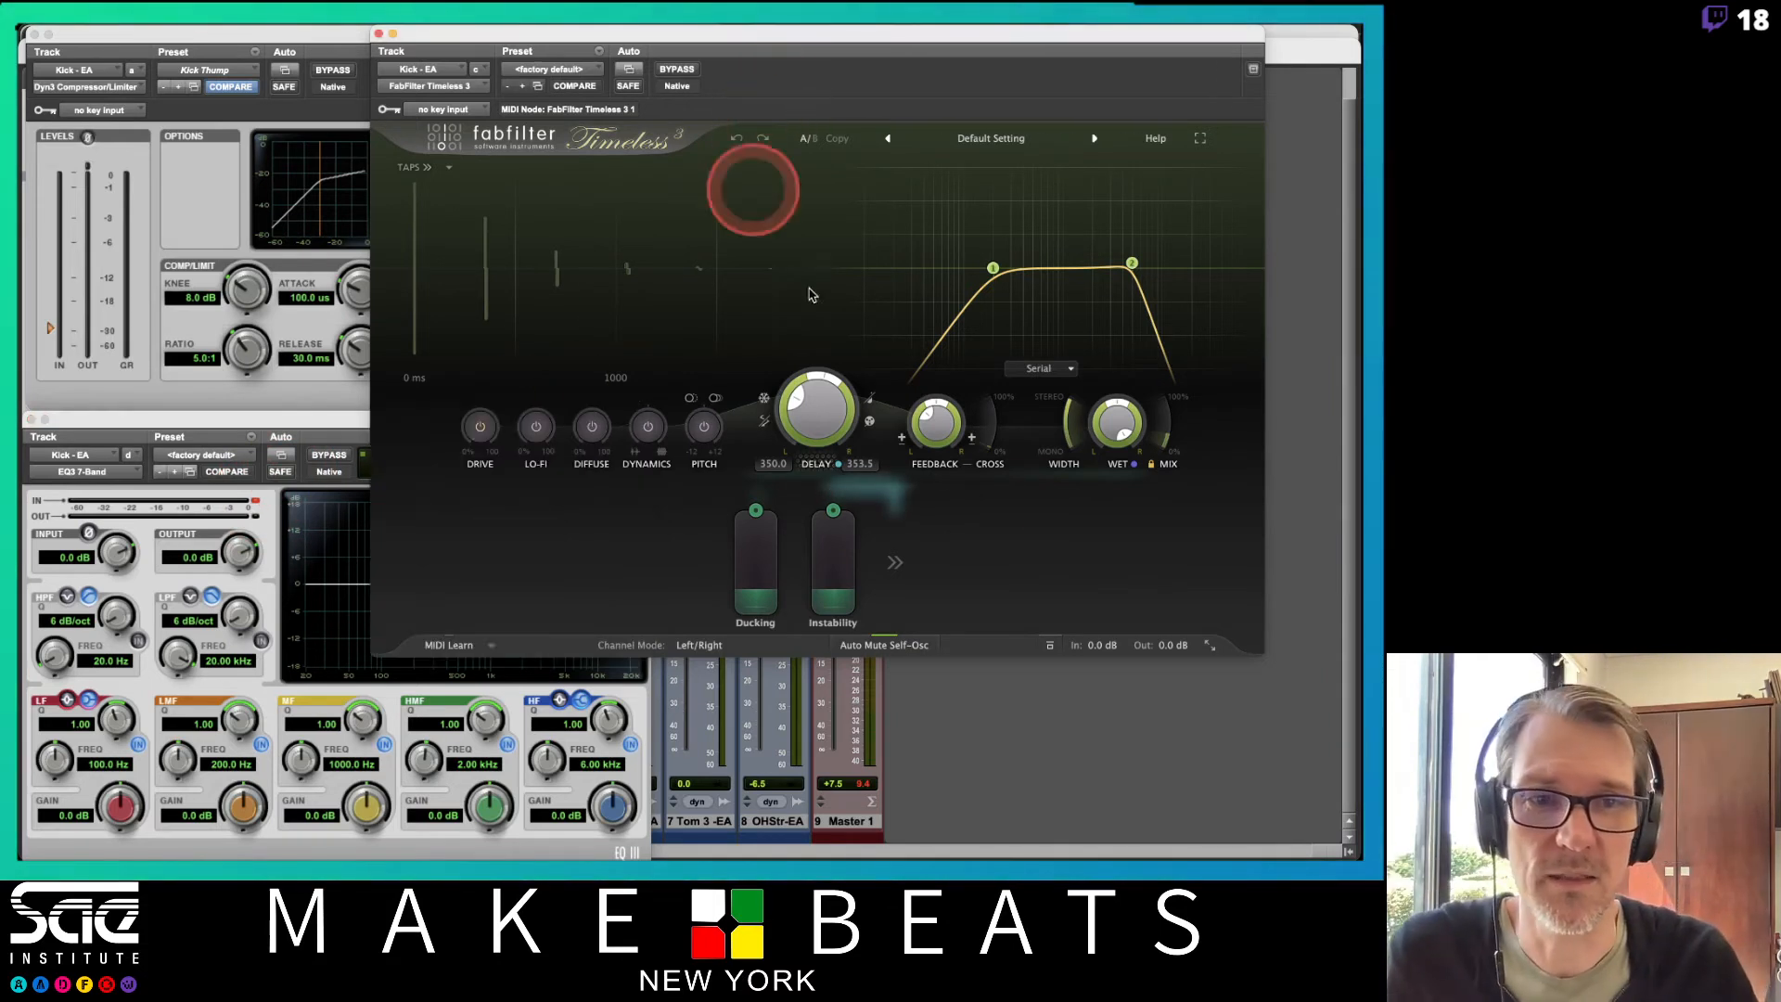
Toggle the mix lock in Timeless 3 off and on again
click(1162, 445)
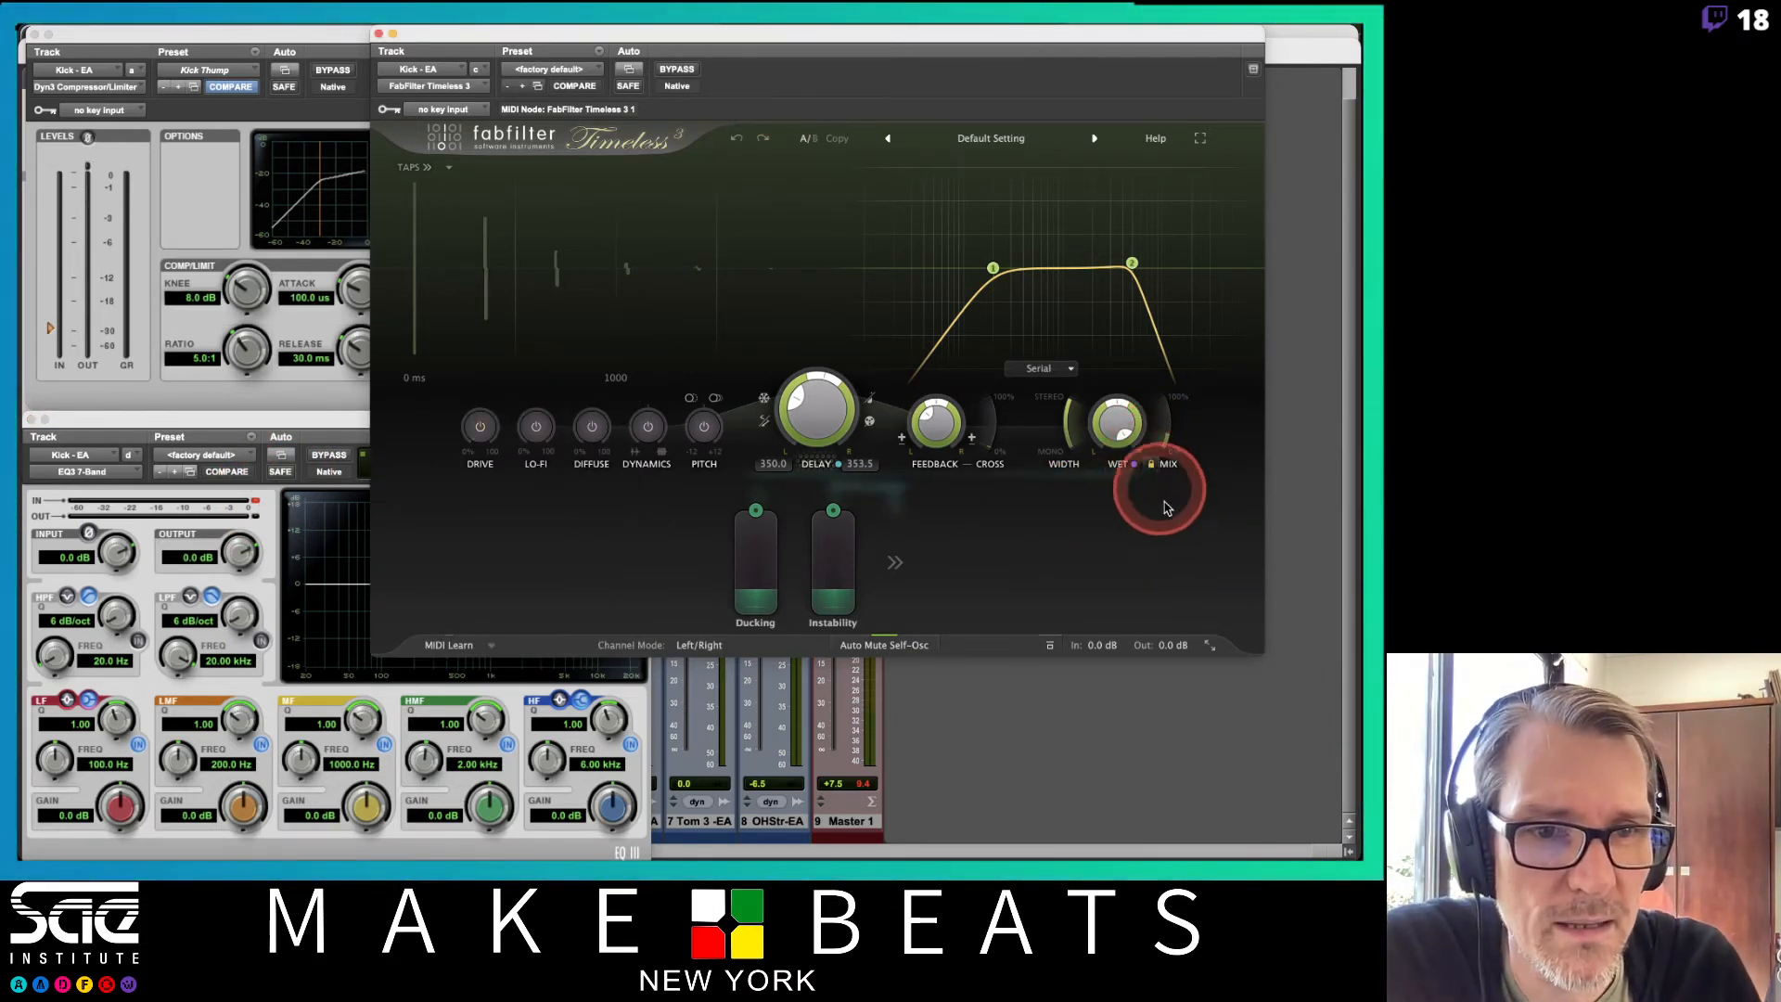
click(1153, 464)
click(1151, 466)
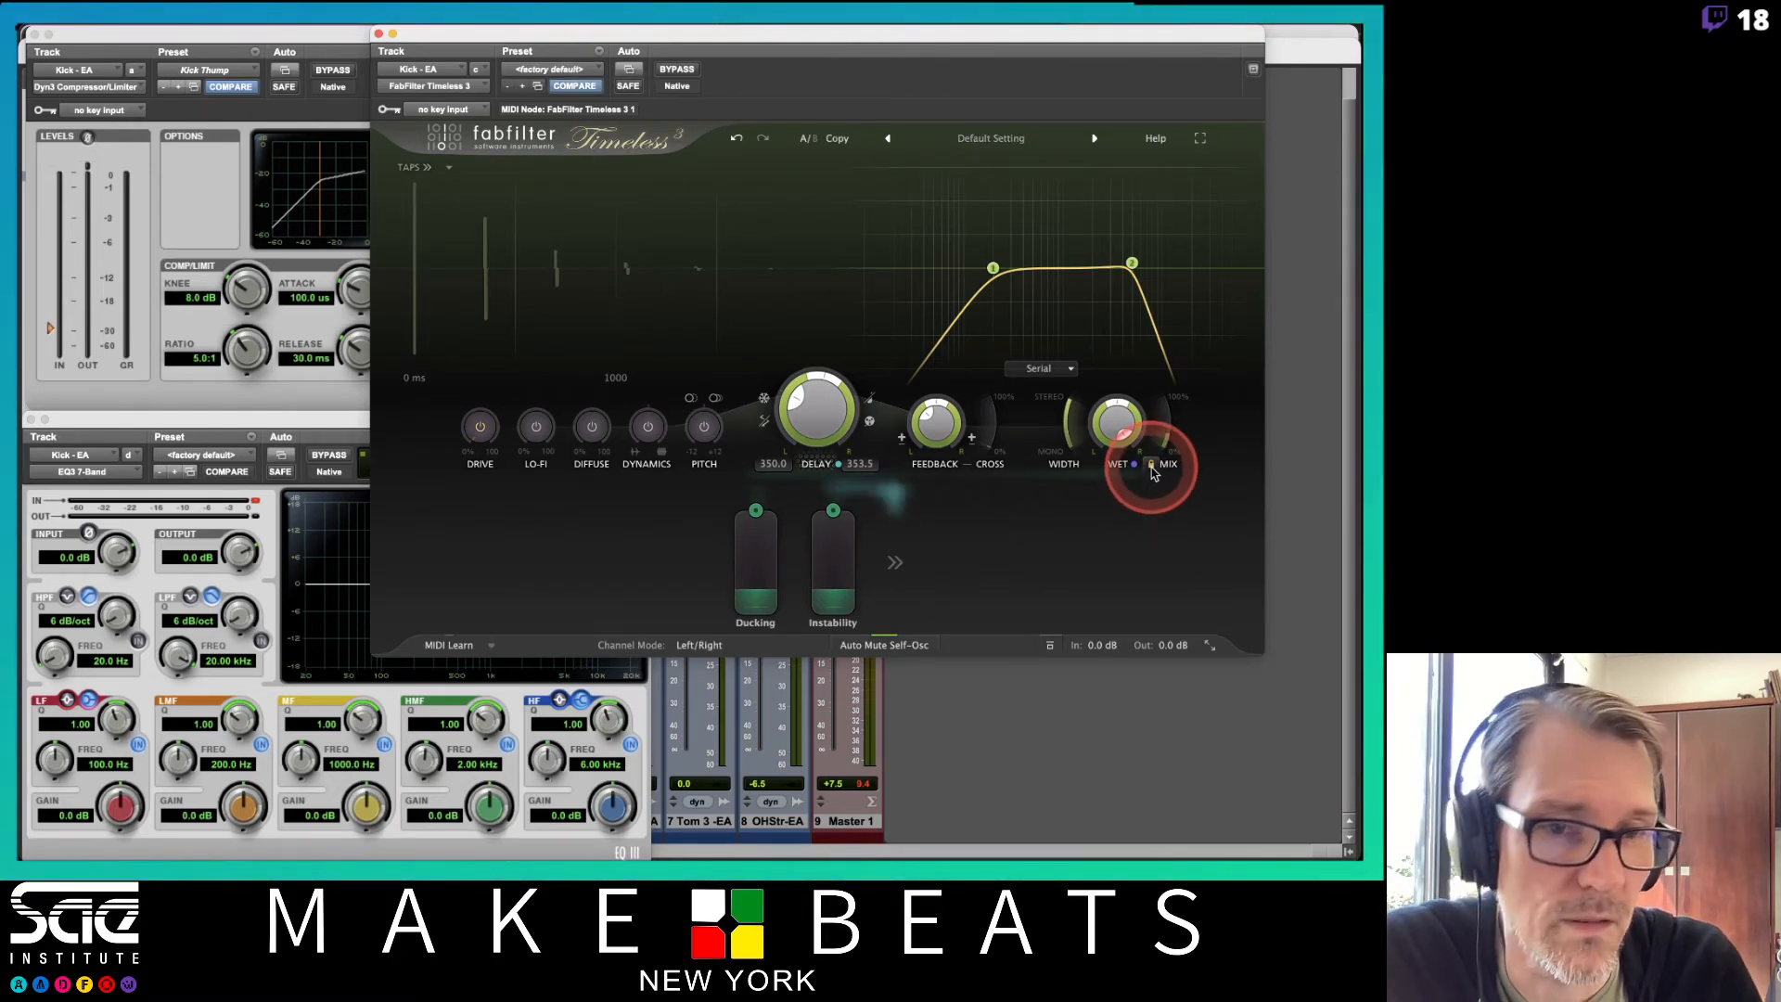
Start playback and load the Beautiful Vintage Chorus bM preset in Timeless 3
key(space)
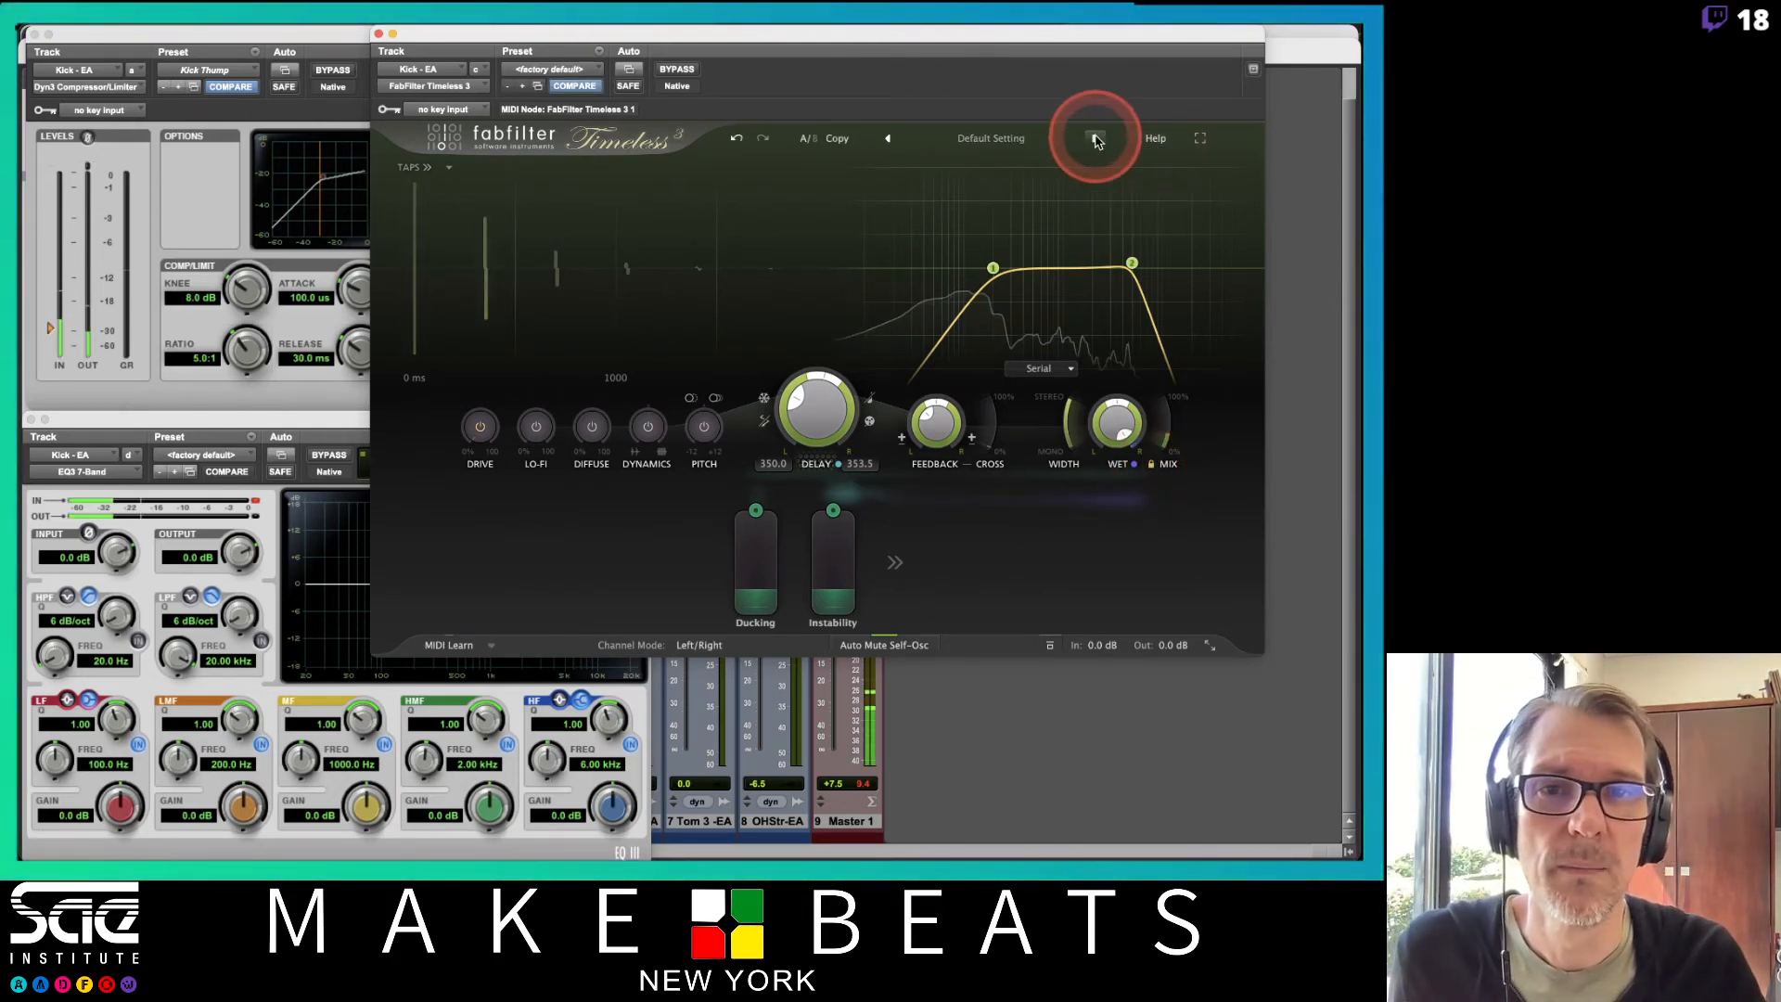
click(1097, 139)
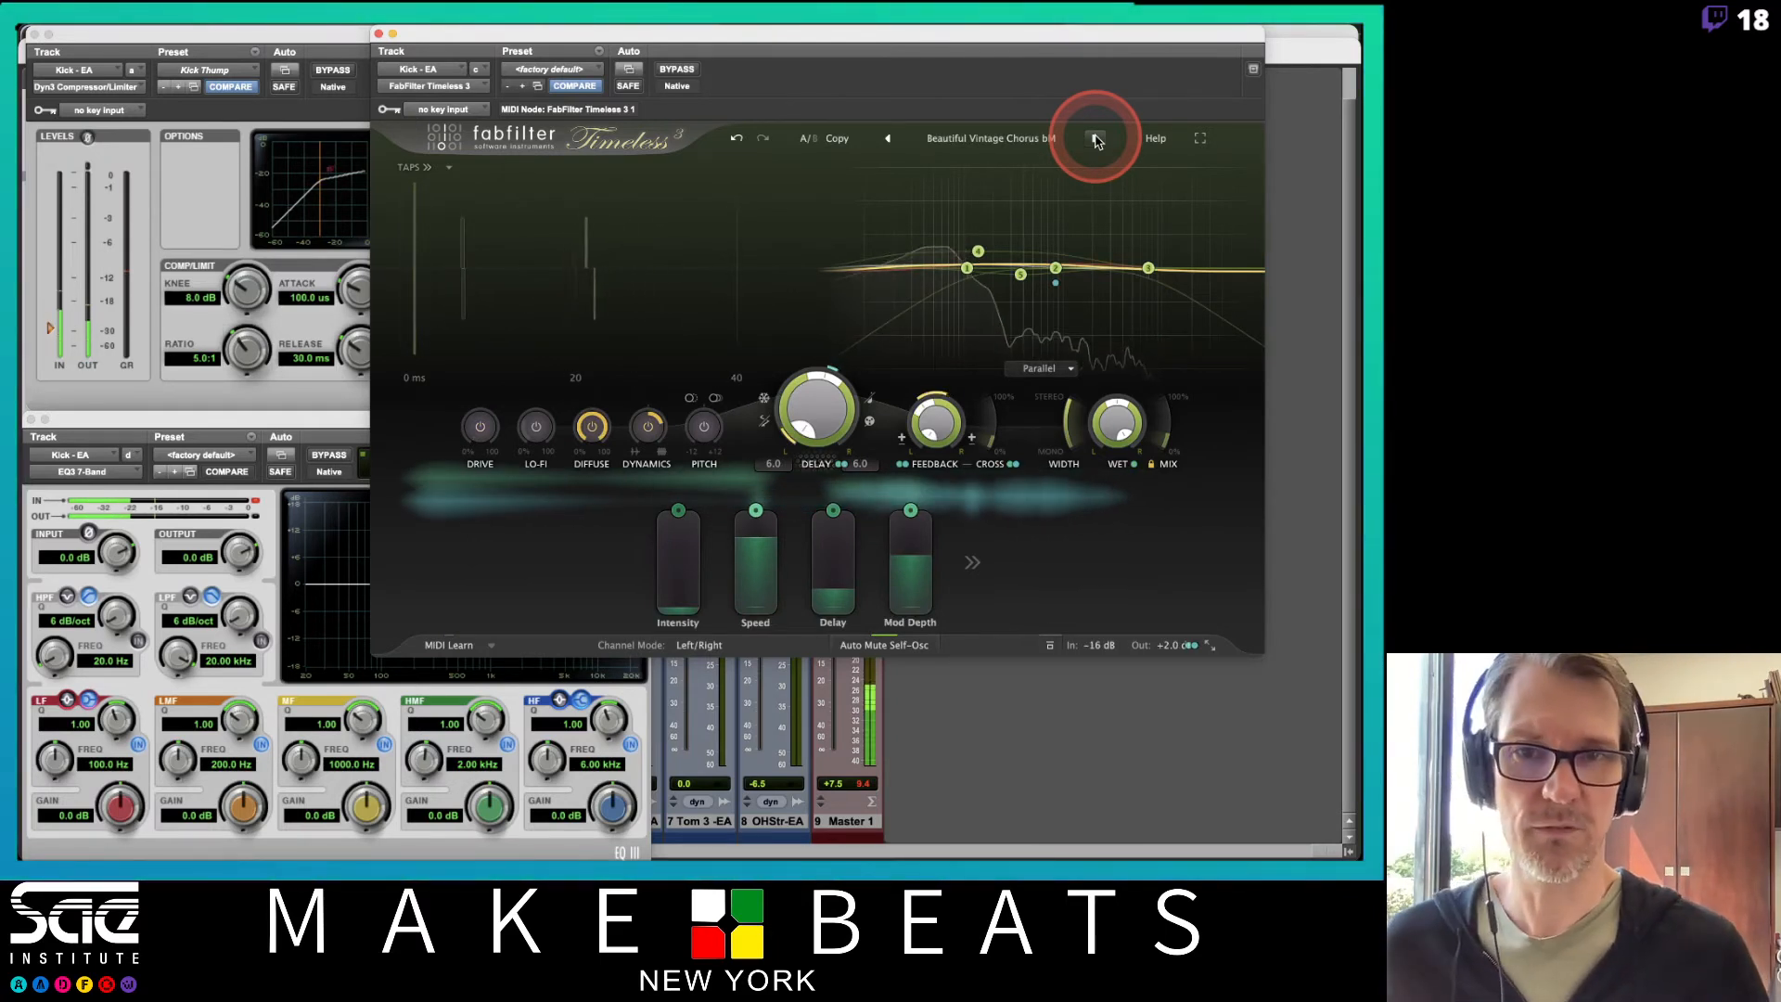
Audition Bright Octave Soup bM and Dark Endless Evolved bM in Timeless 3, and load Chopsticks DW from the Rhythmic Special FX presets
click(1096, 141)
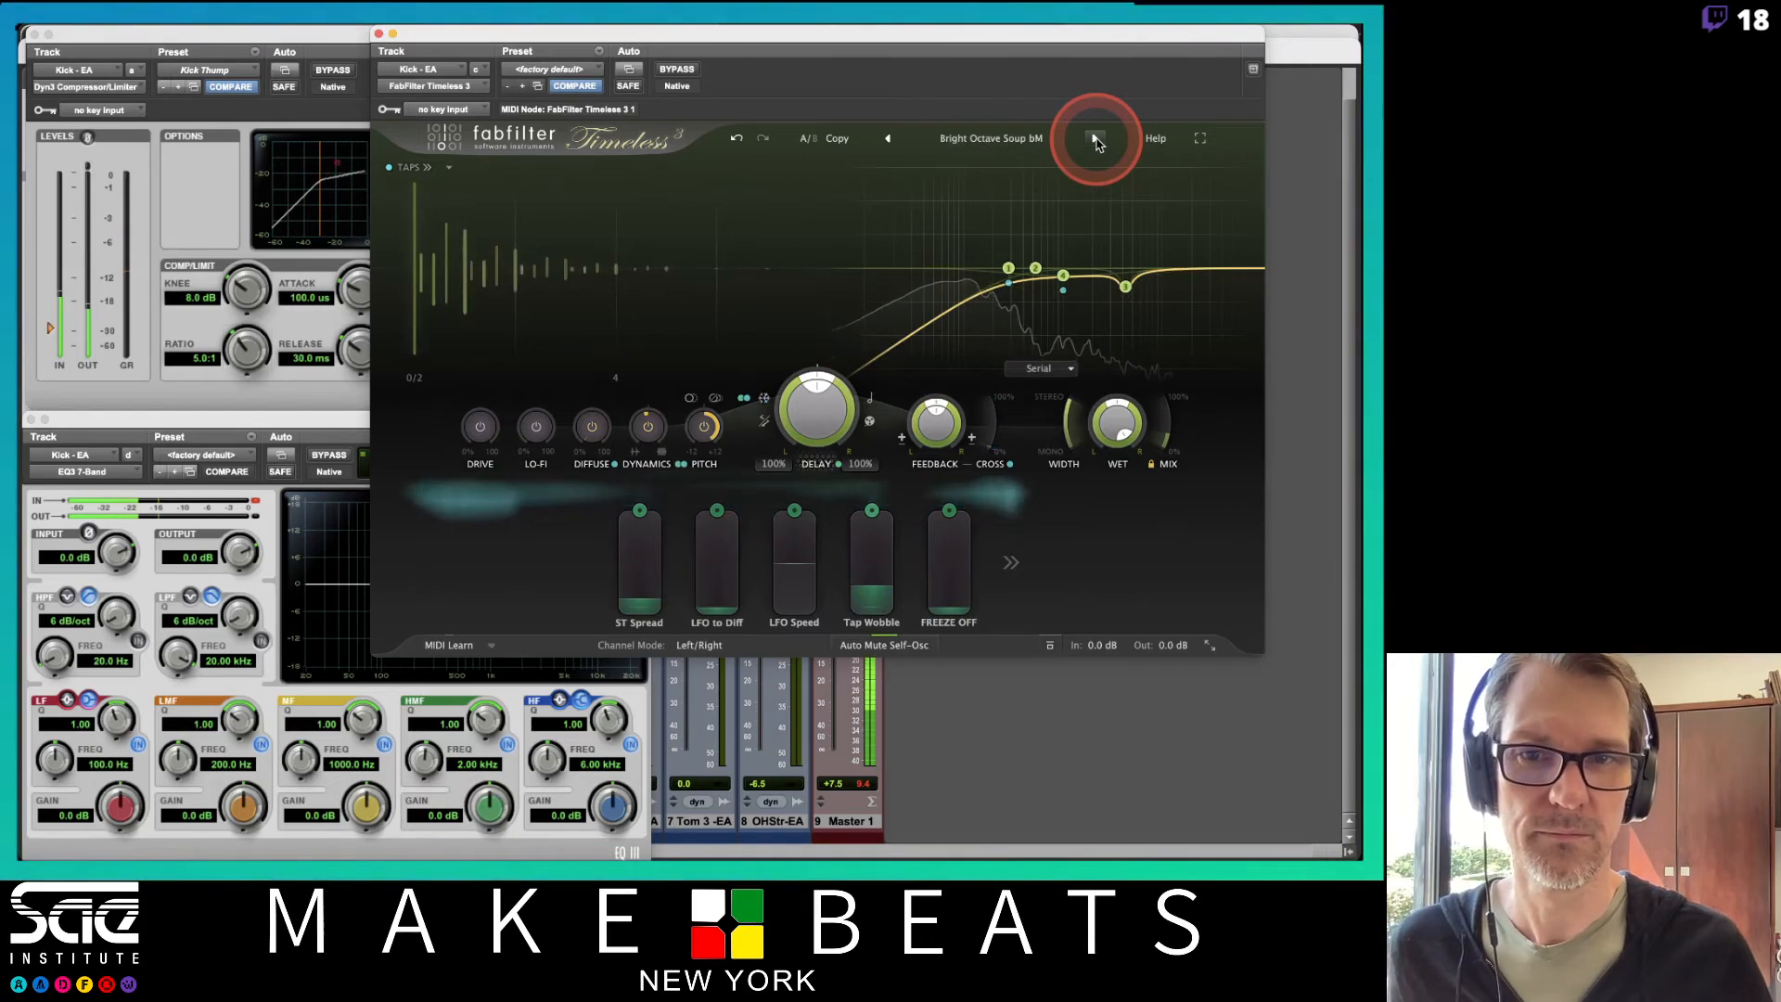
click(1096, 139)
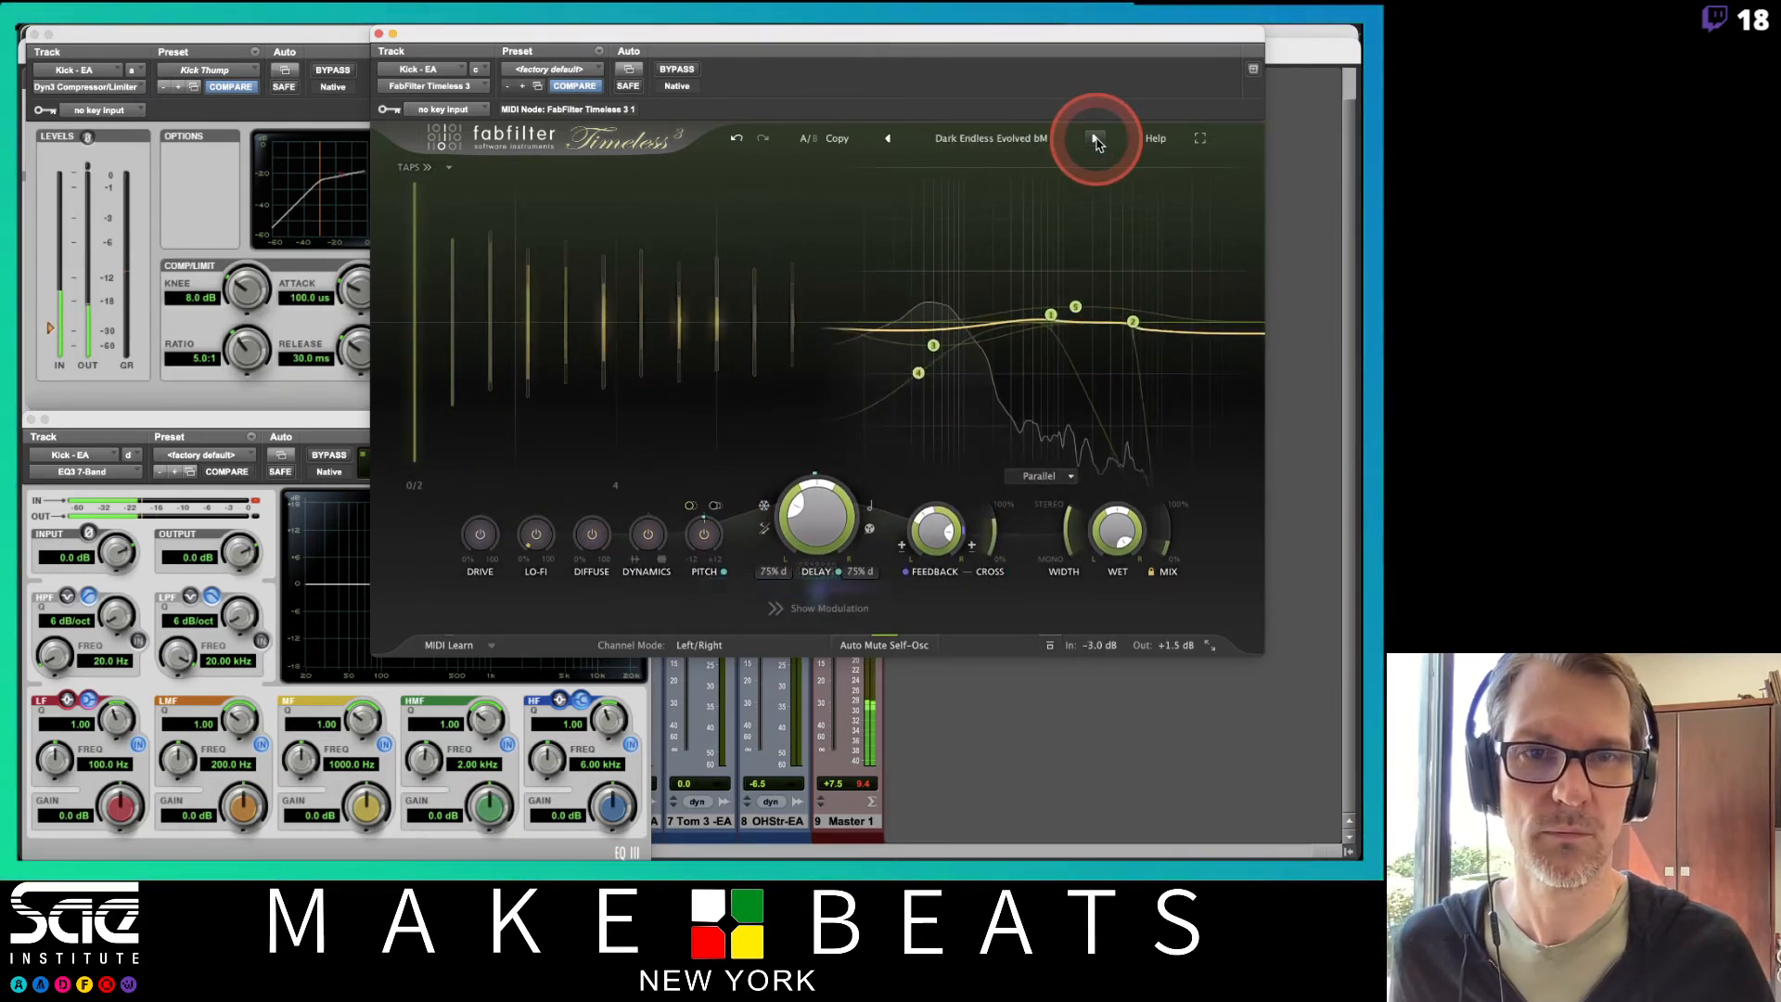
click(994, 141)
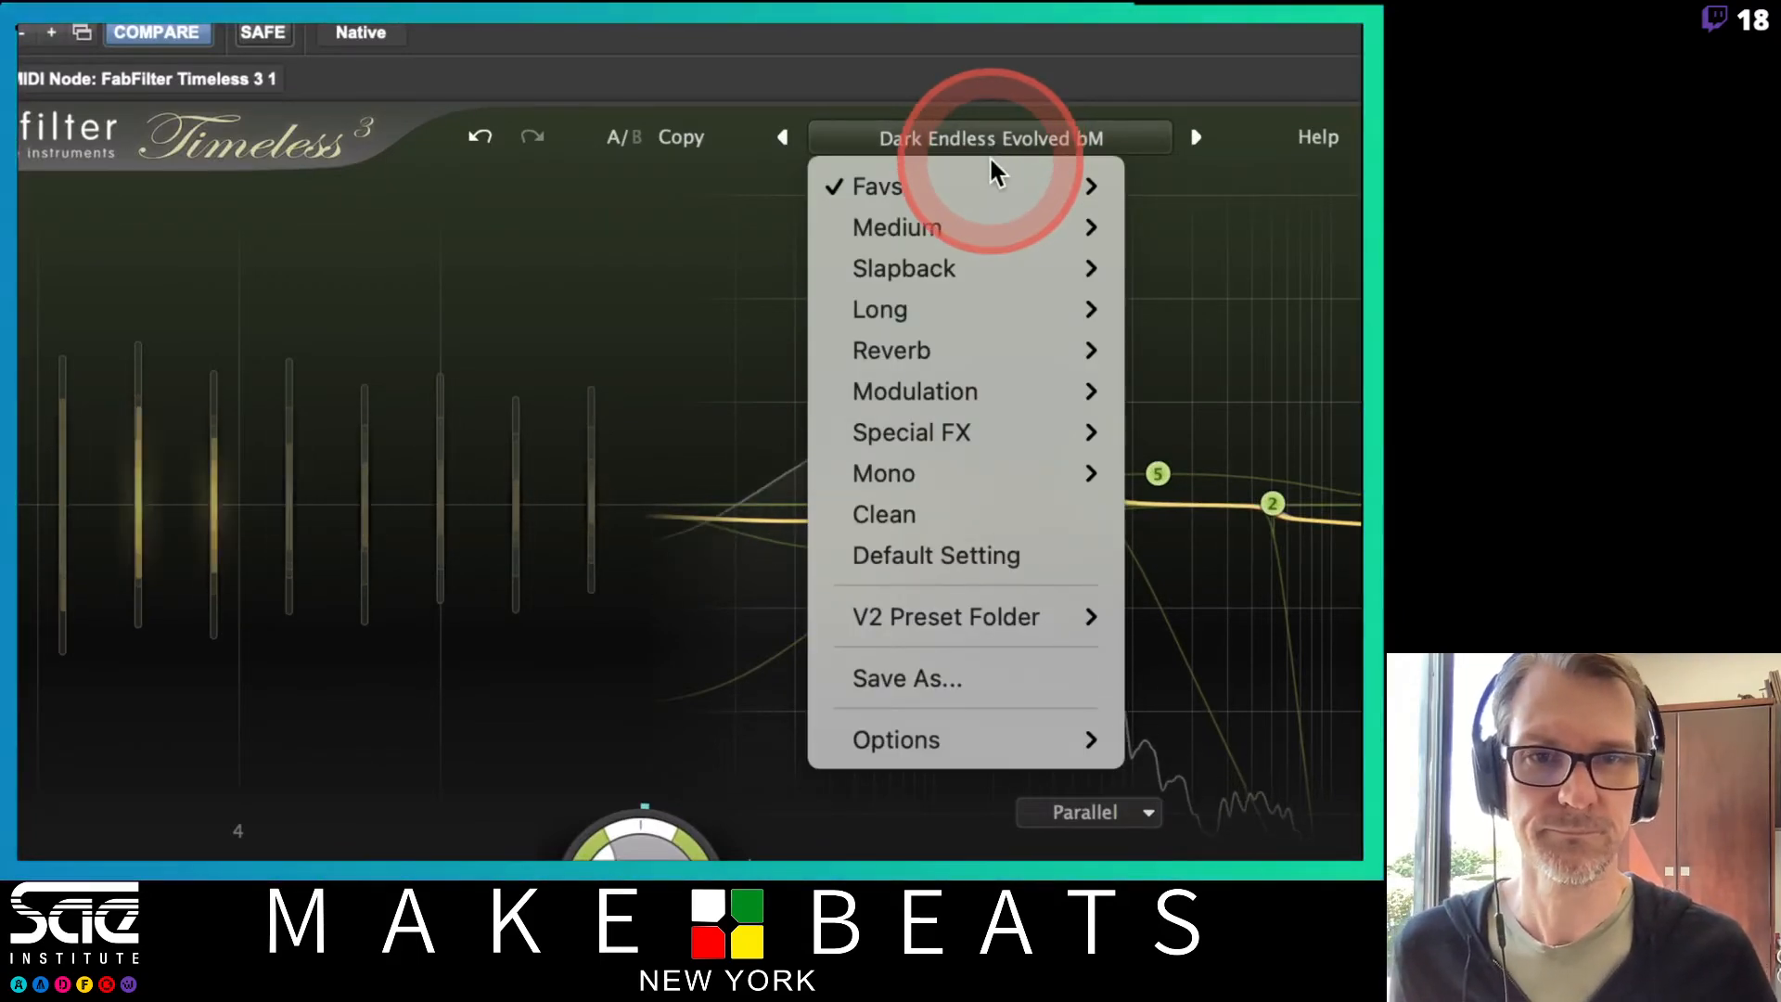
mouse_move(983, 217)
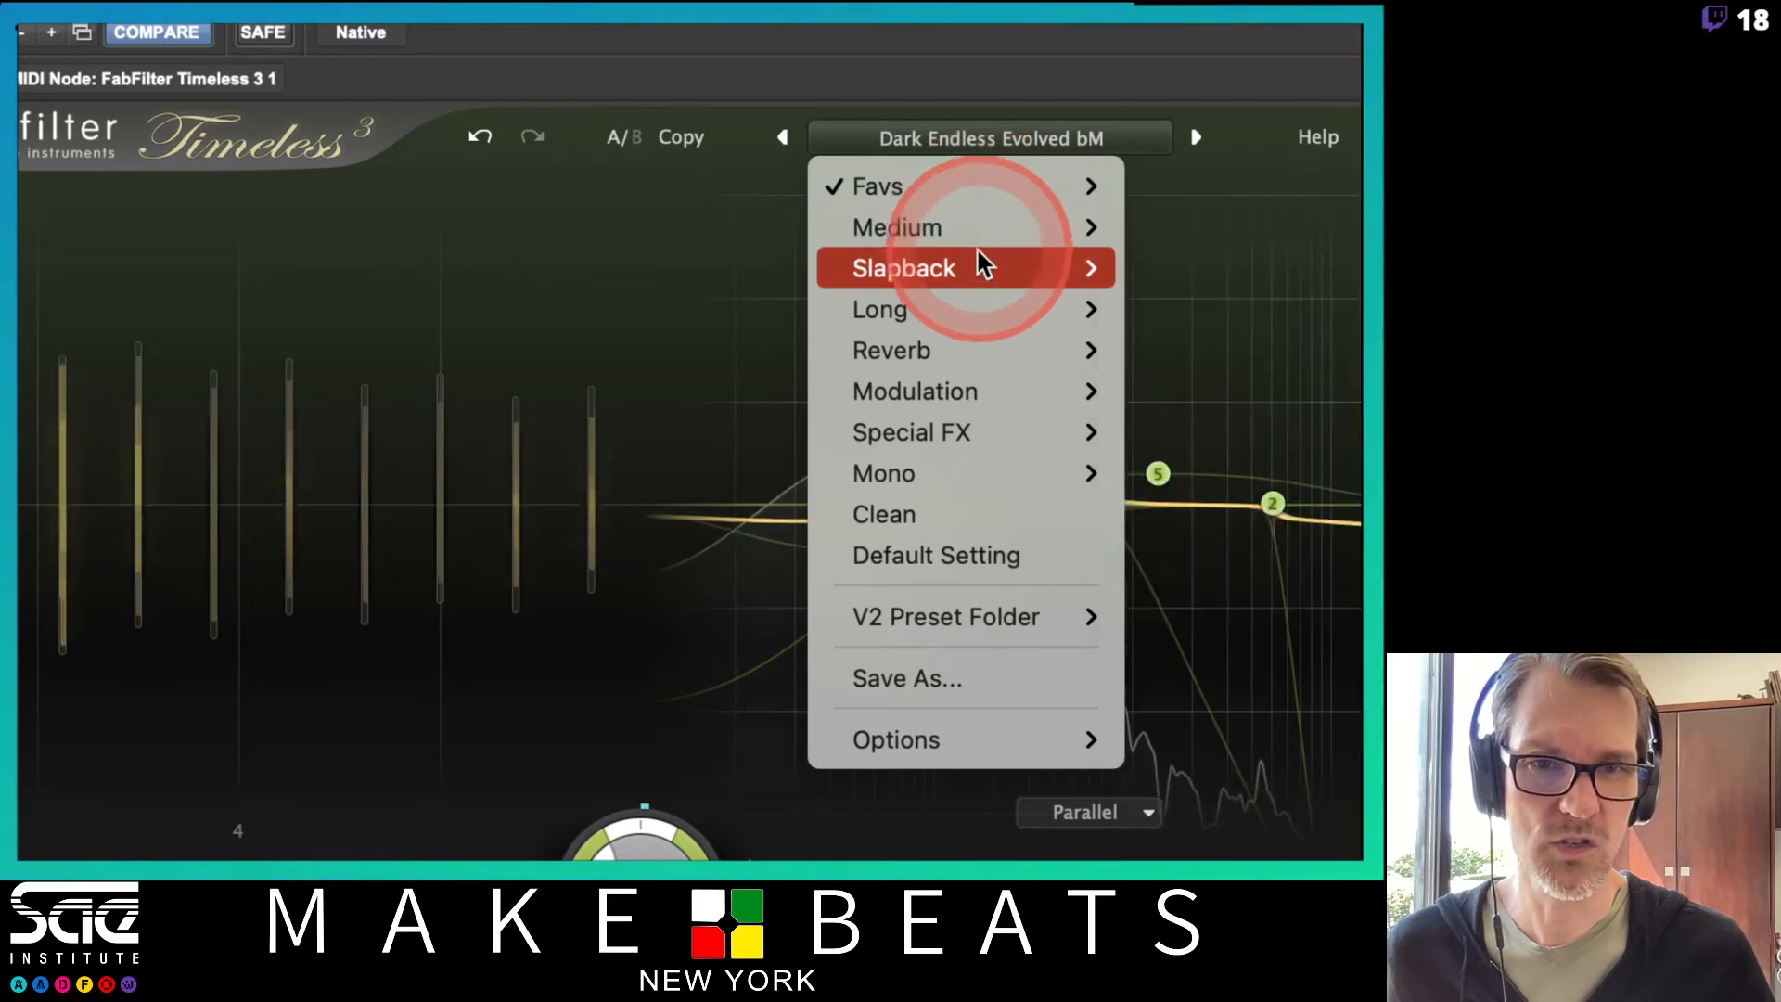
mouse_move(996, 427)
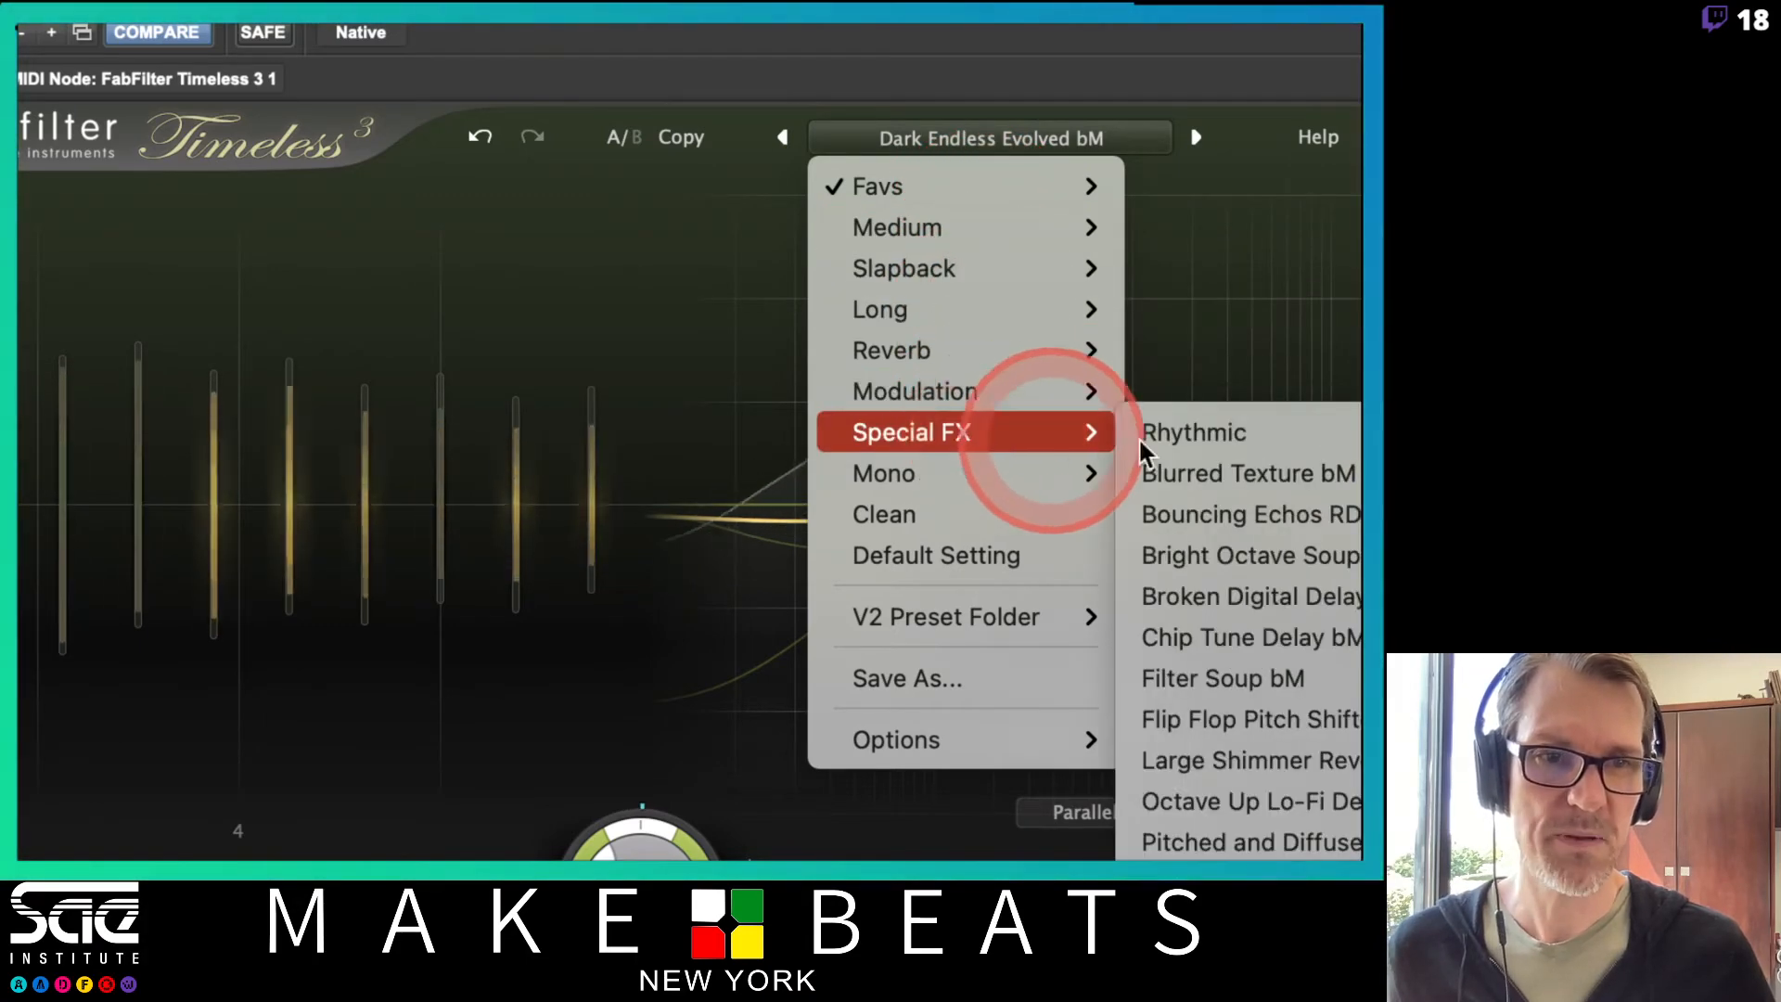
click(1222, 443)
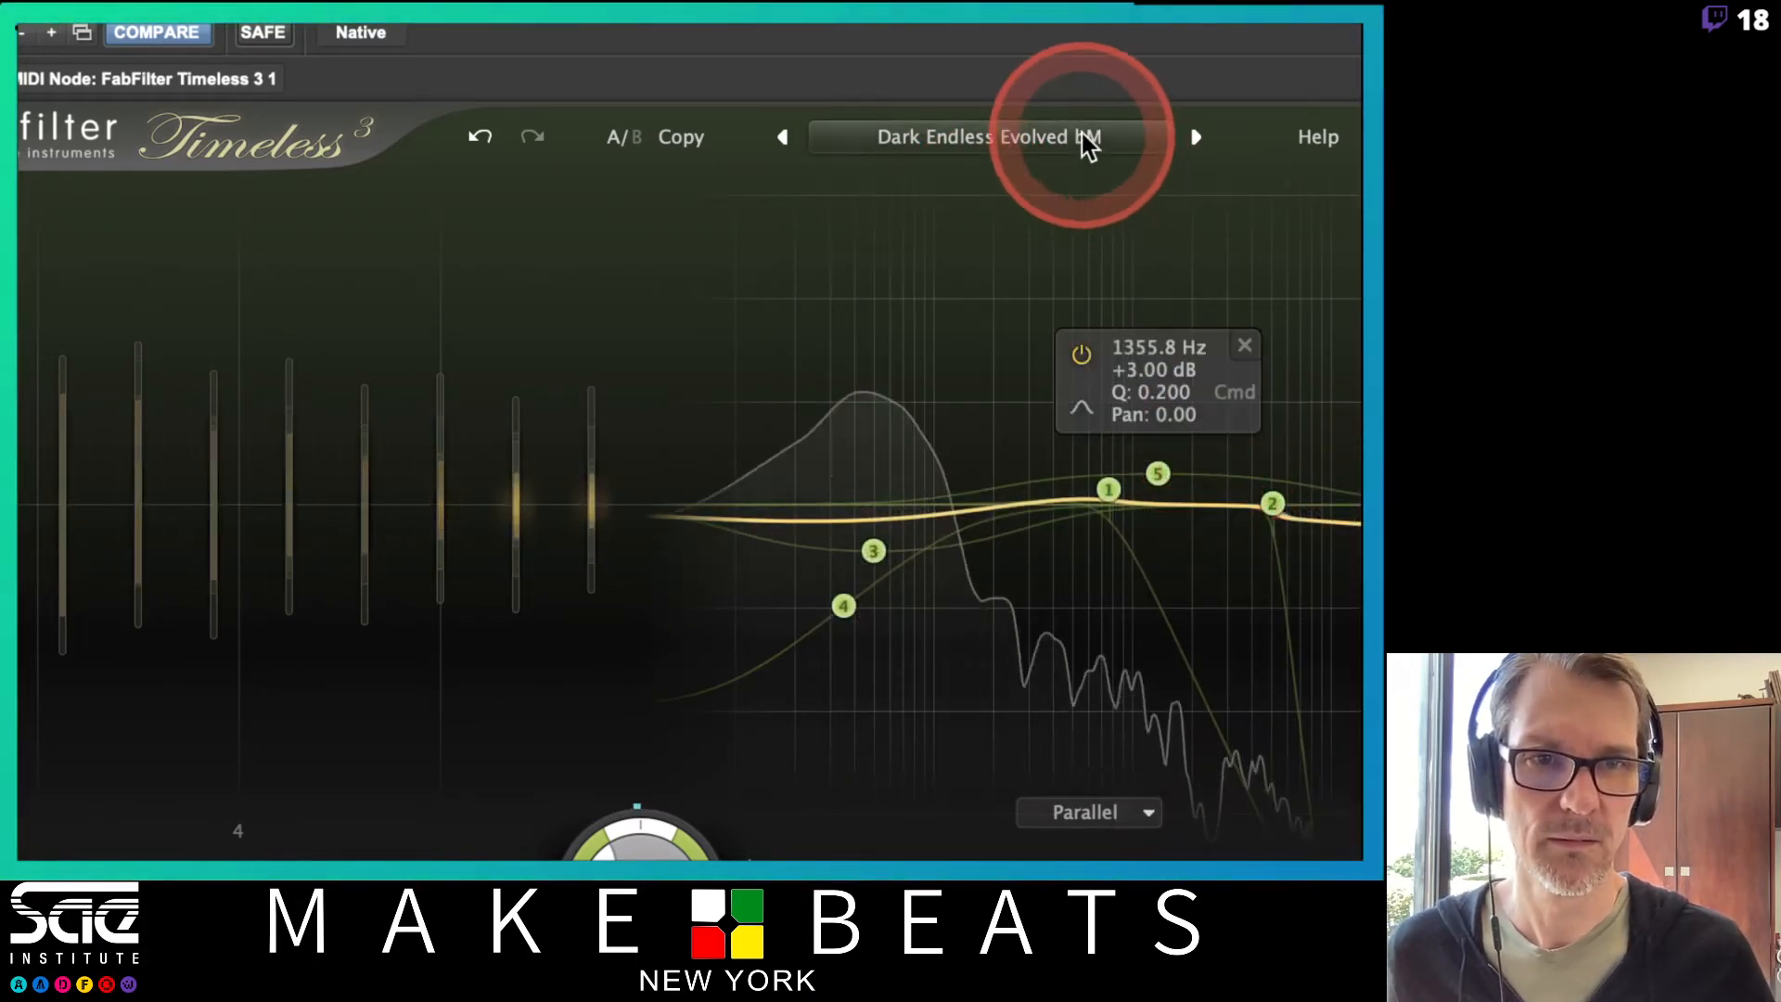
click(1082, 145)
mouse_move(1104, 434)
mouse_move(1189, 435)
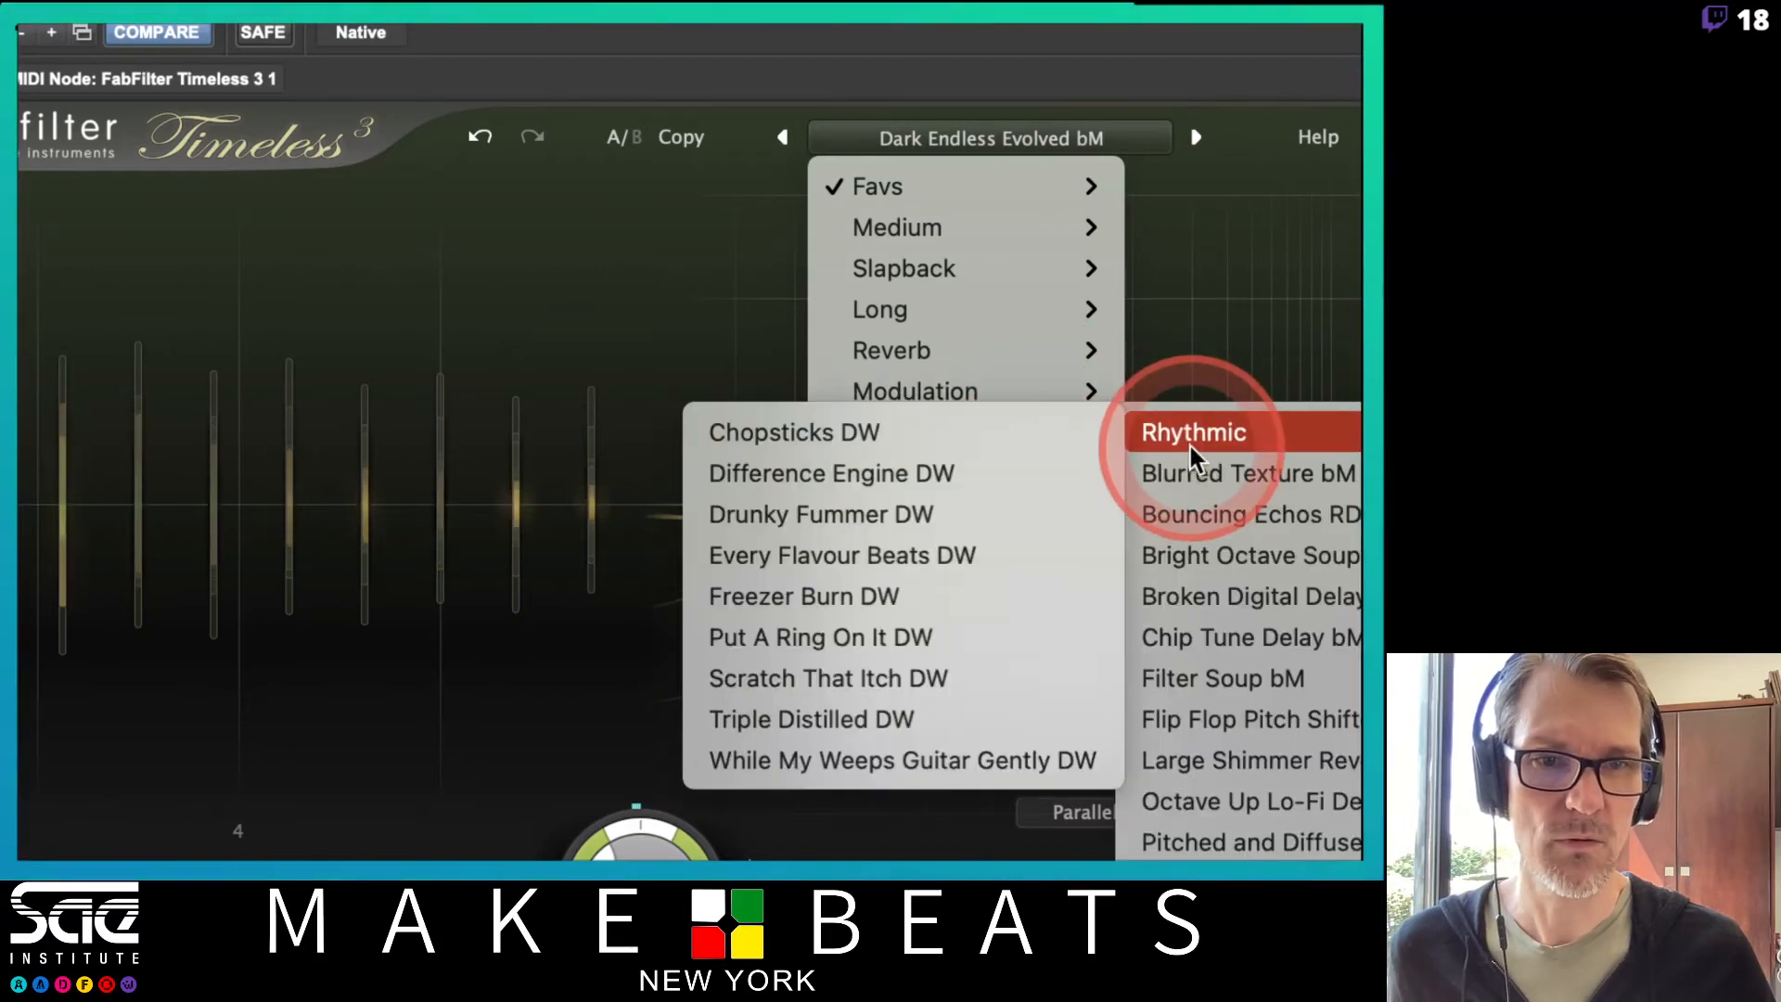
click(1007, 437)
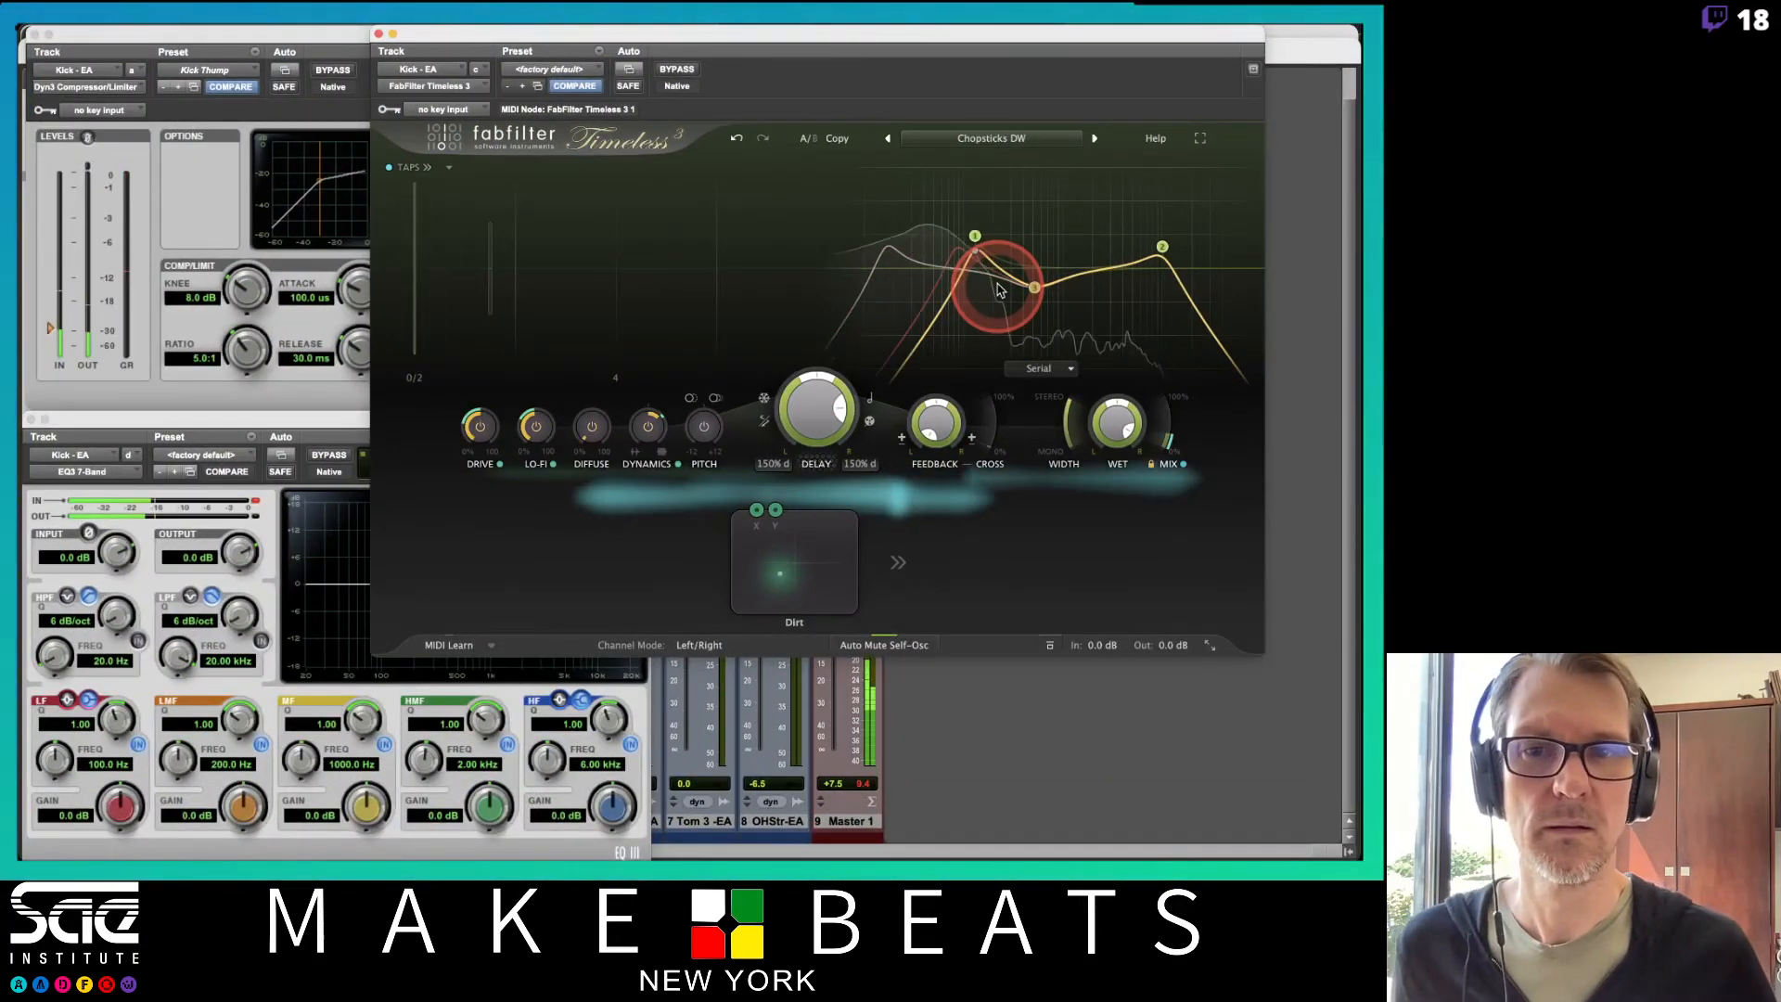
Audition the next rhythmic presets in Timeless 3: Difference Engine DW, Drunky Fummer DW and Every Flavour Beats DW
click(1096, 140)
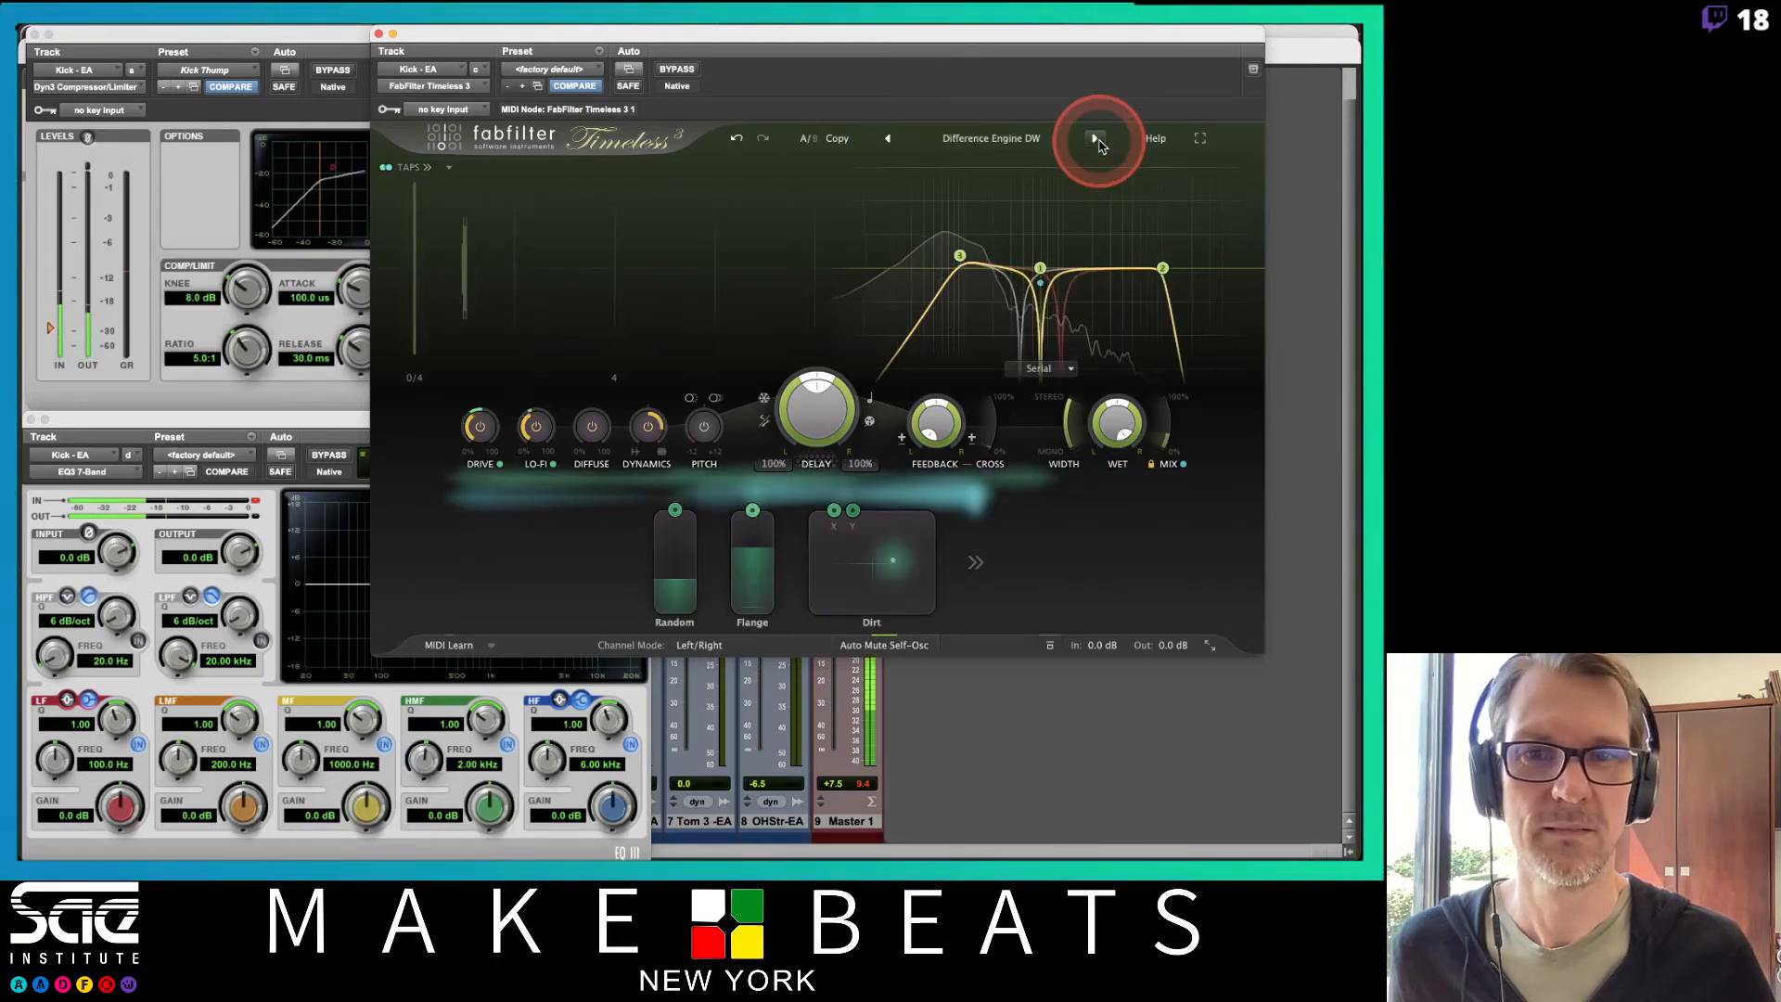
click(1096, 139)
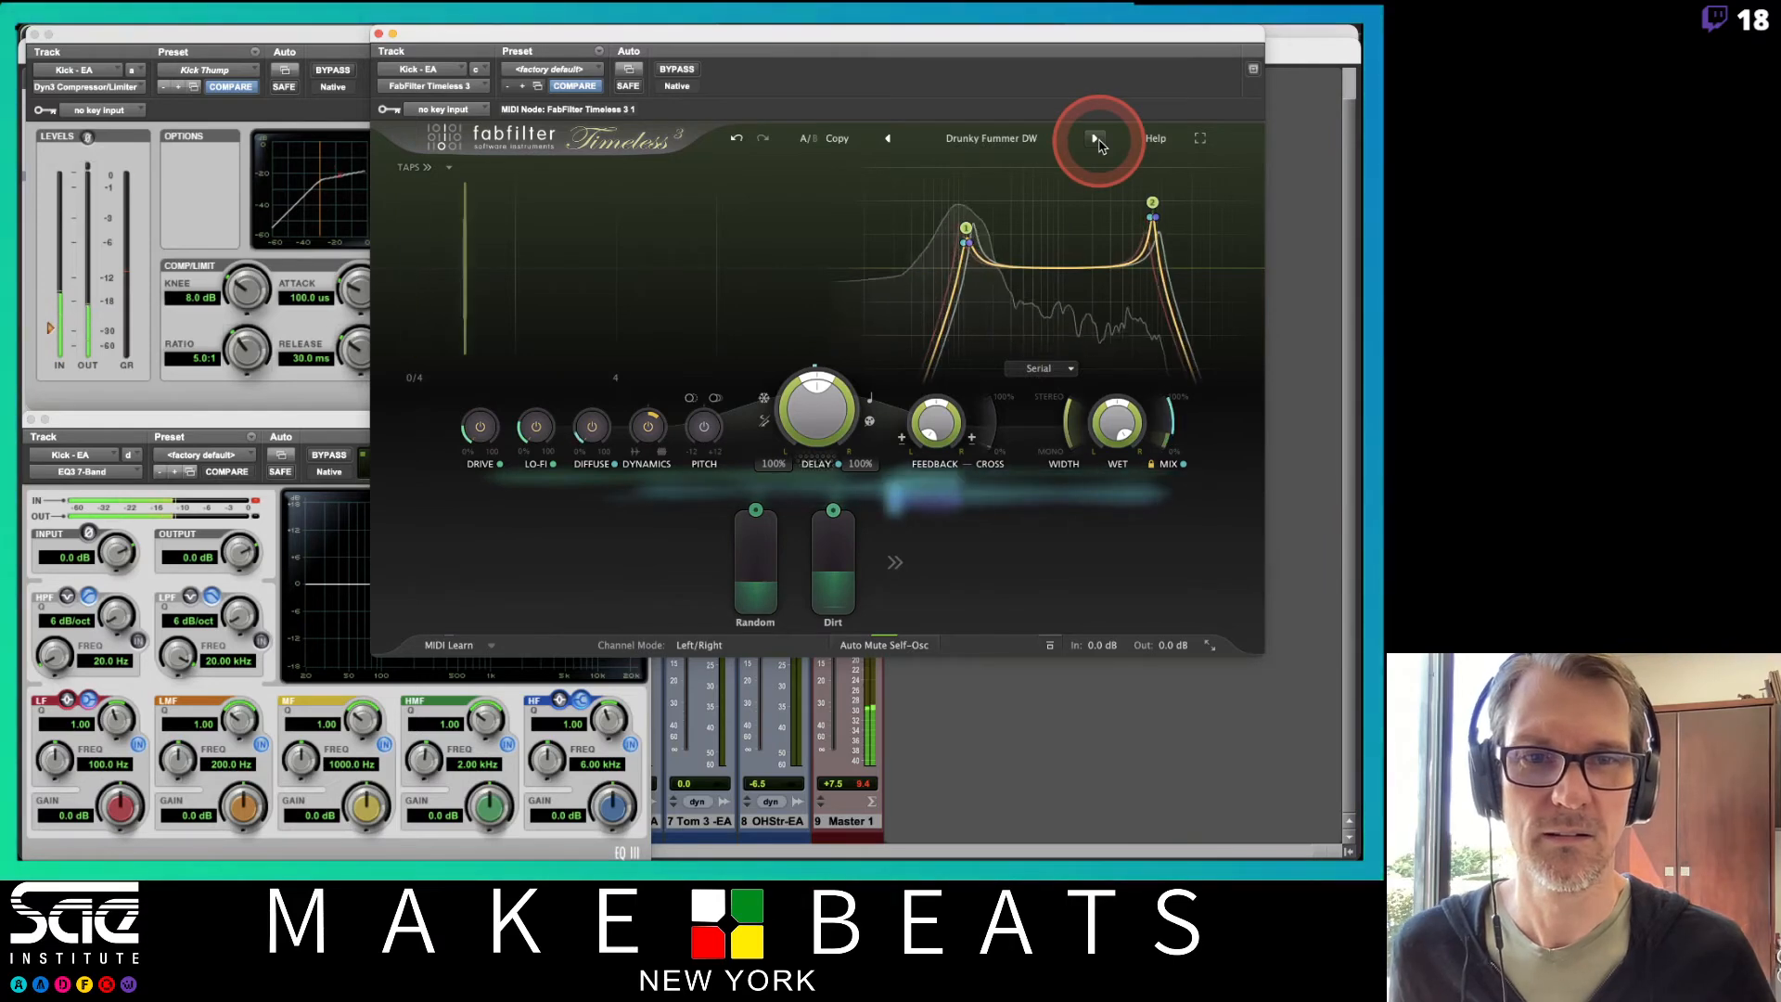
click(1097, 139)
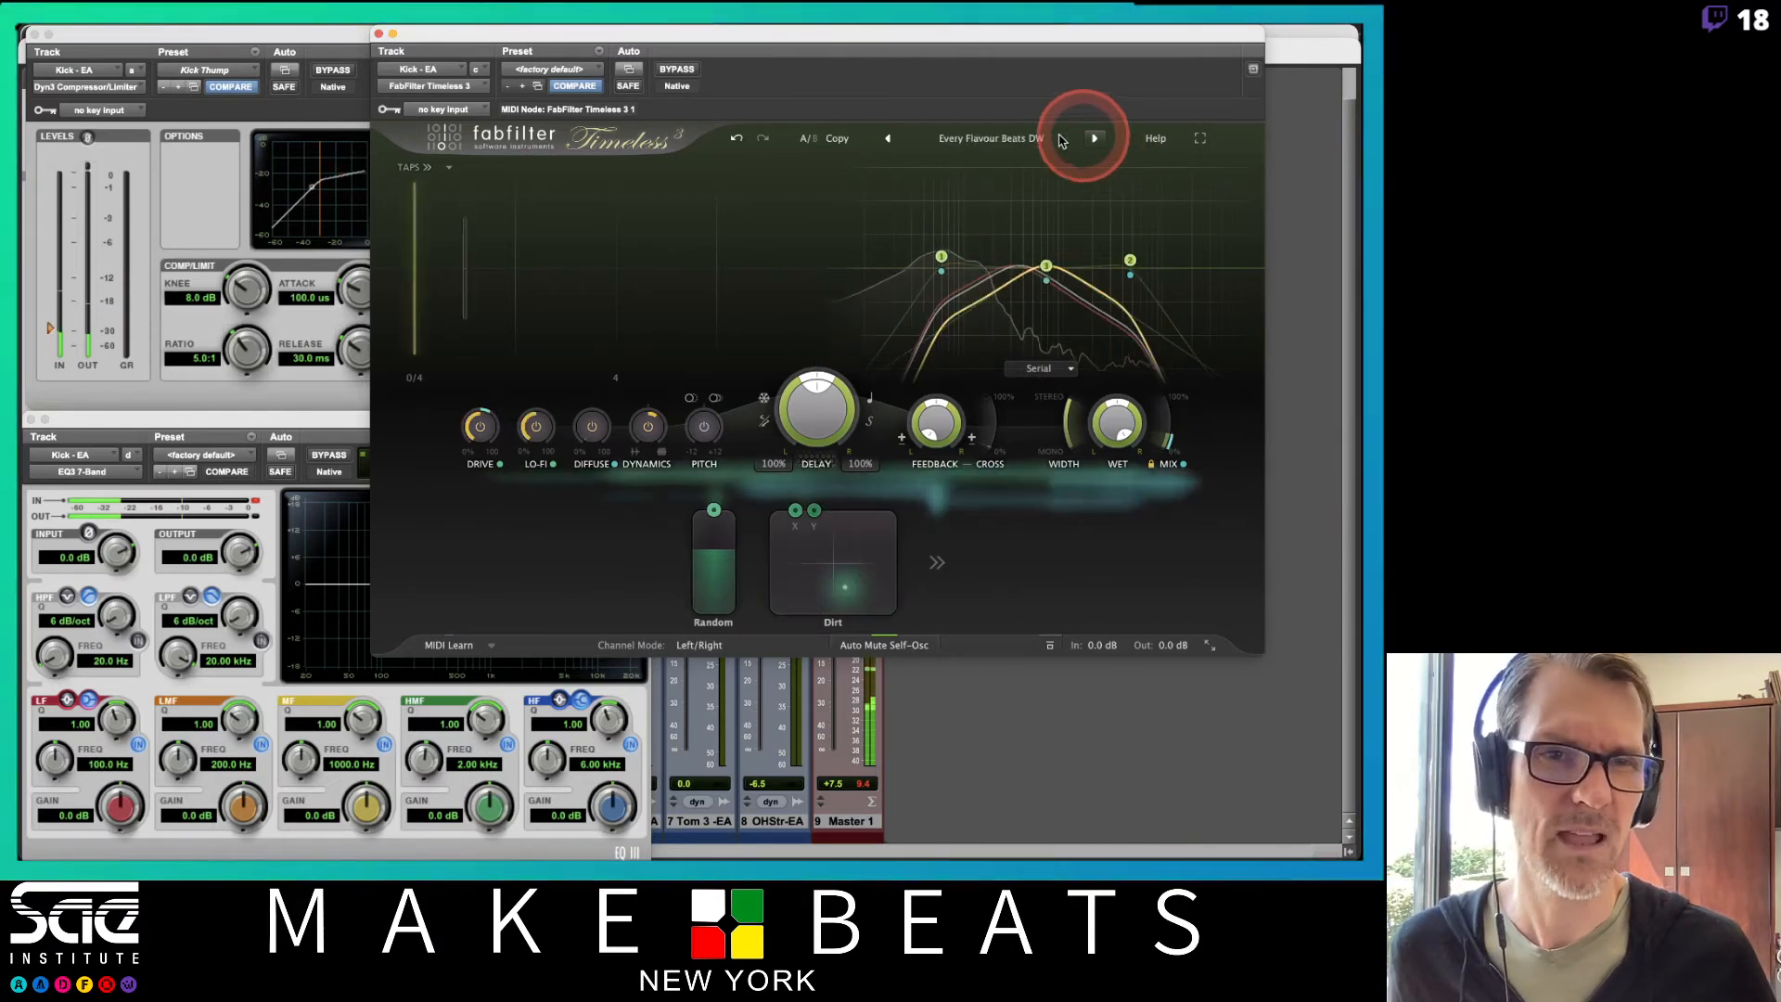
Load the Perc - Beat Shuffler bM preset from the Medium category in Timeless 3
click(1025, 139)
click(1006, 182)
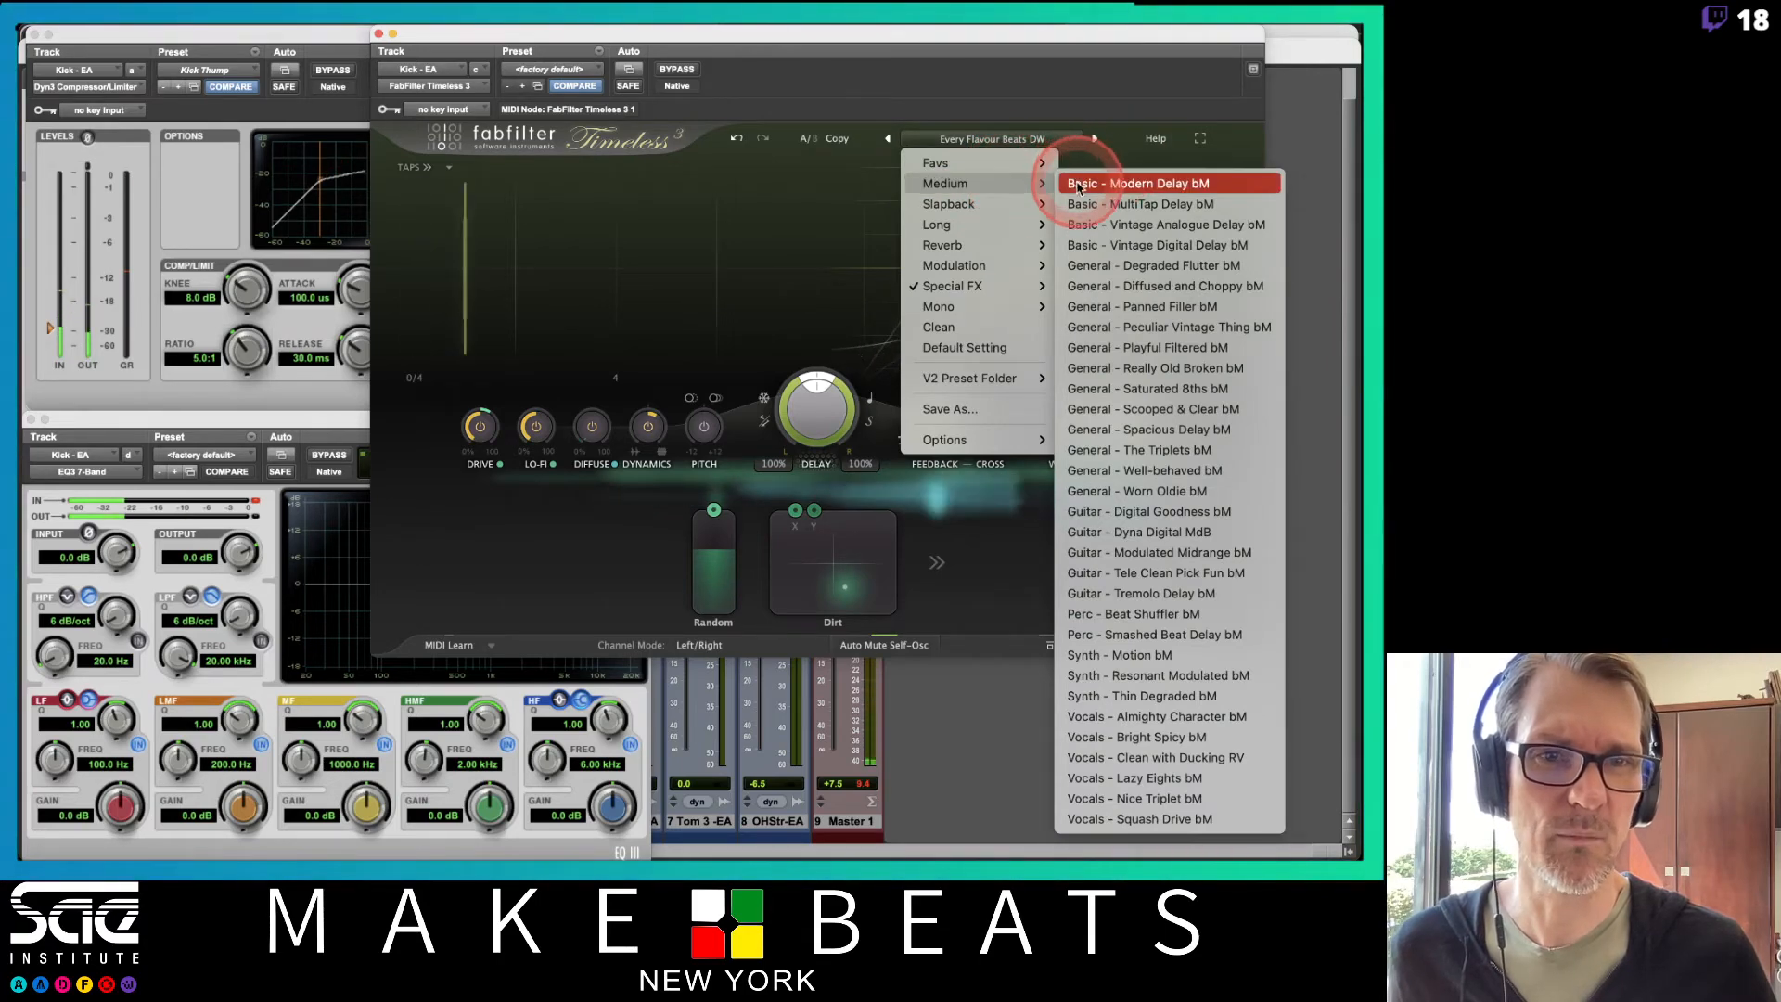
click(1195, 617)
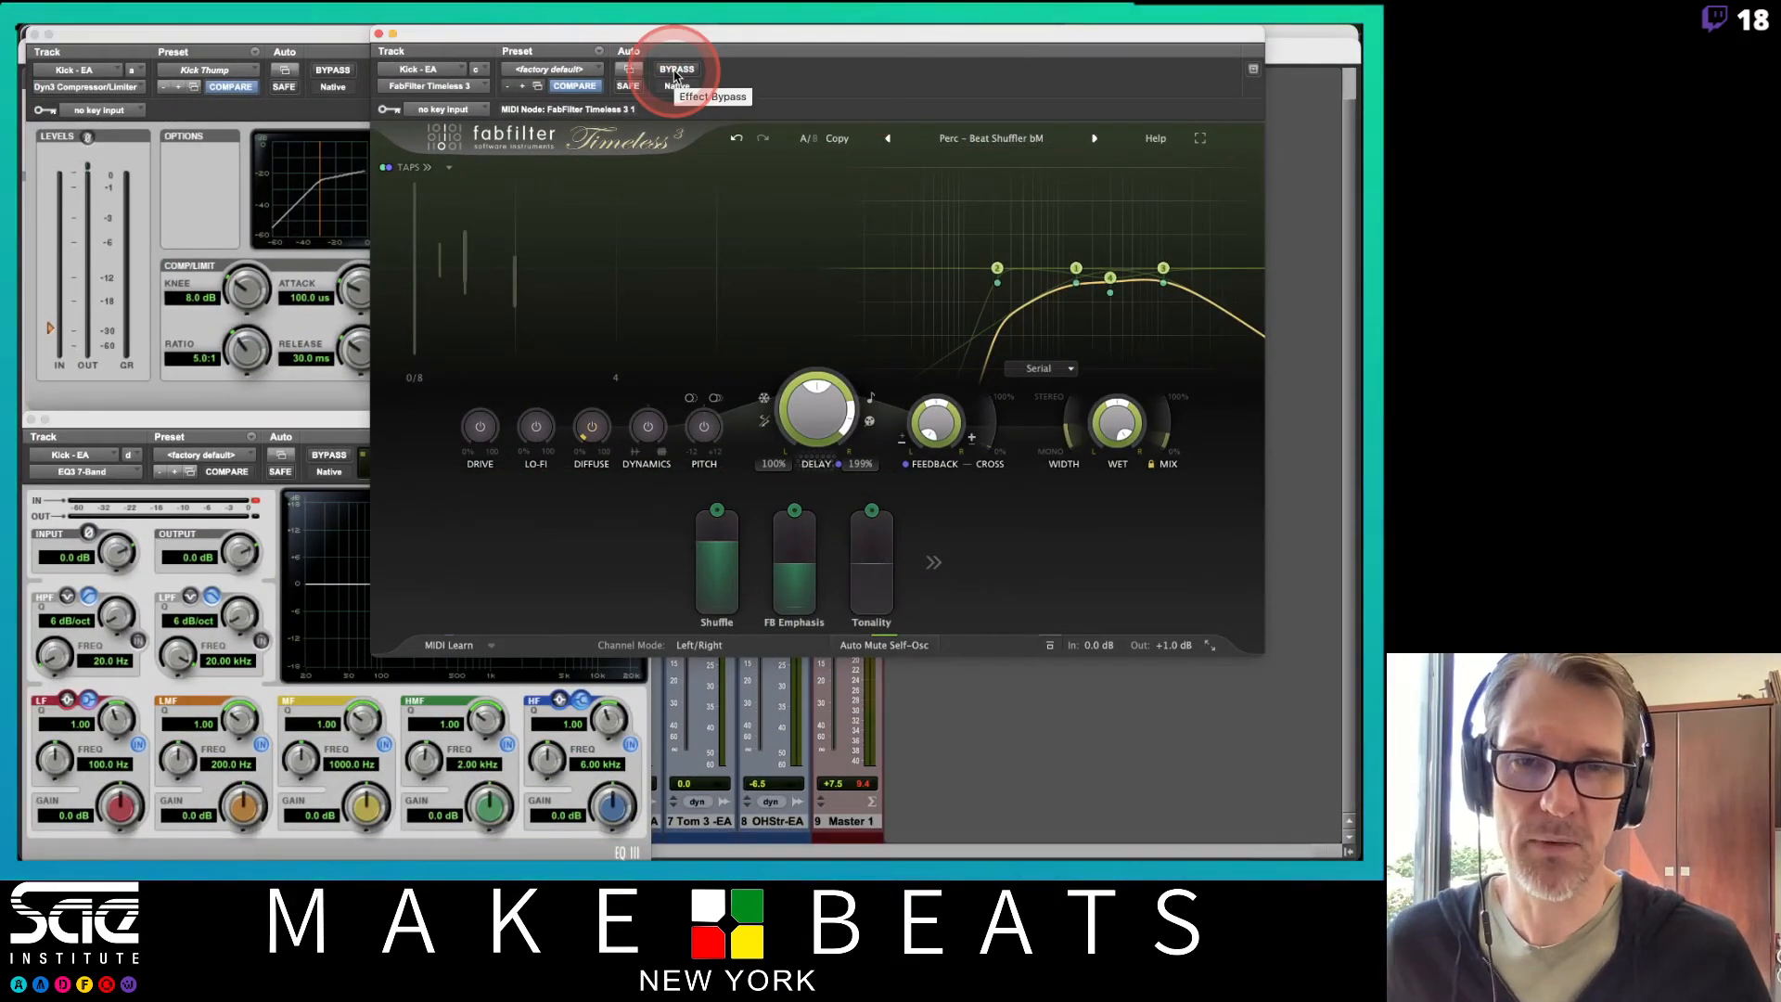
Bypass Timeless 3 and bring the Dyn3 Compressor/Limiter and EQ3 7-Band windows to the front
click(674, 72)
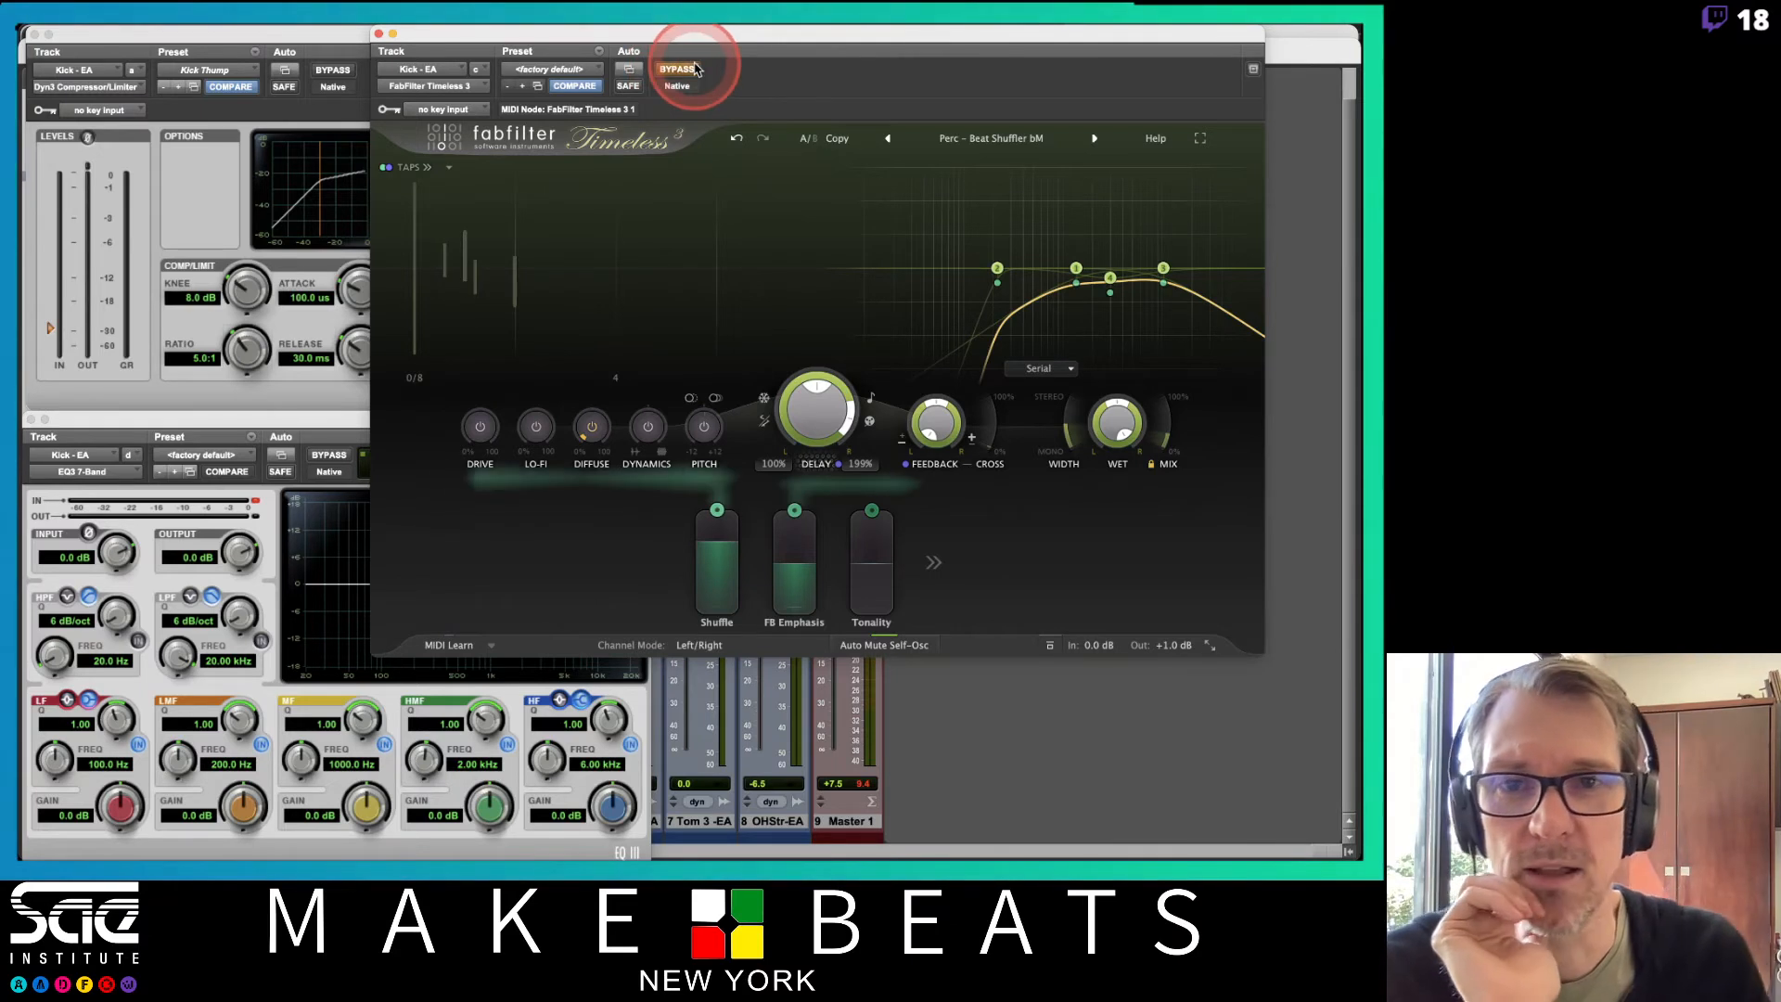
click(316, 54)
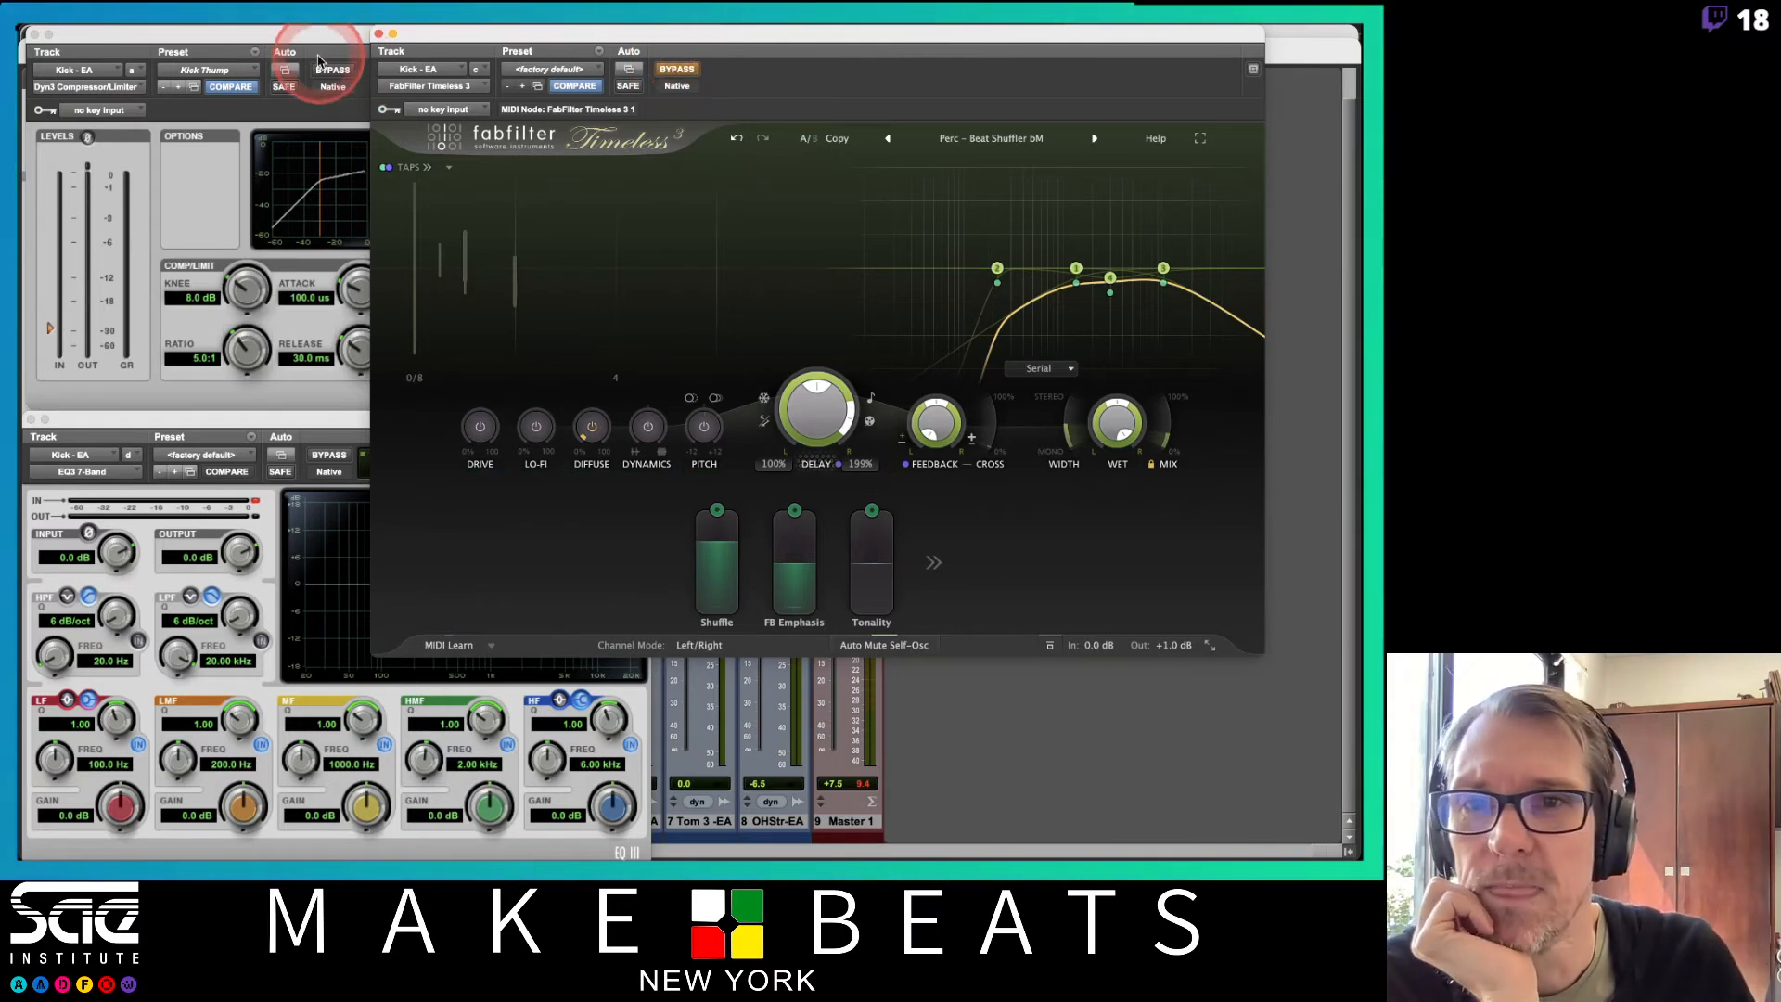
click(212, 416)
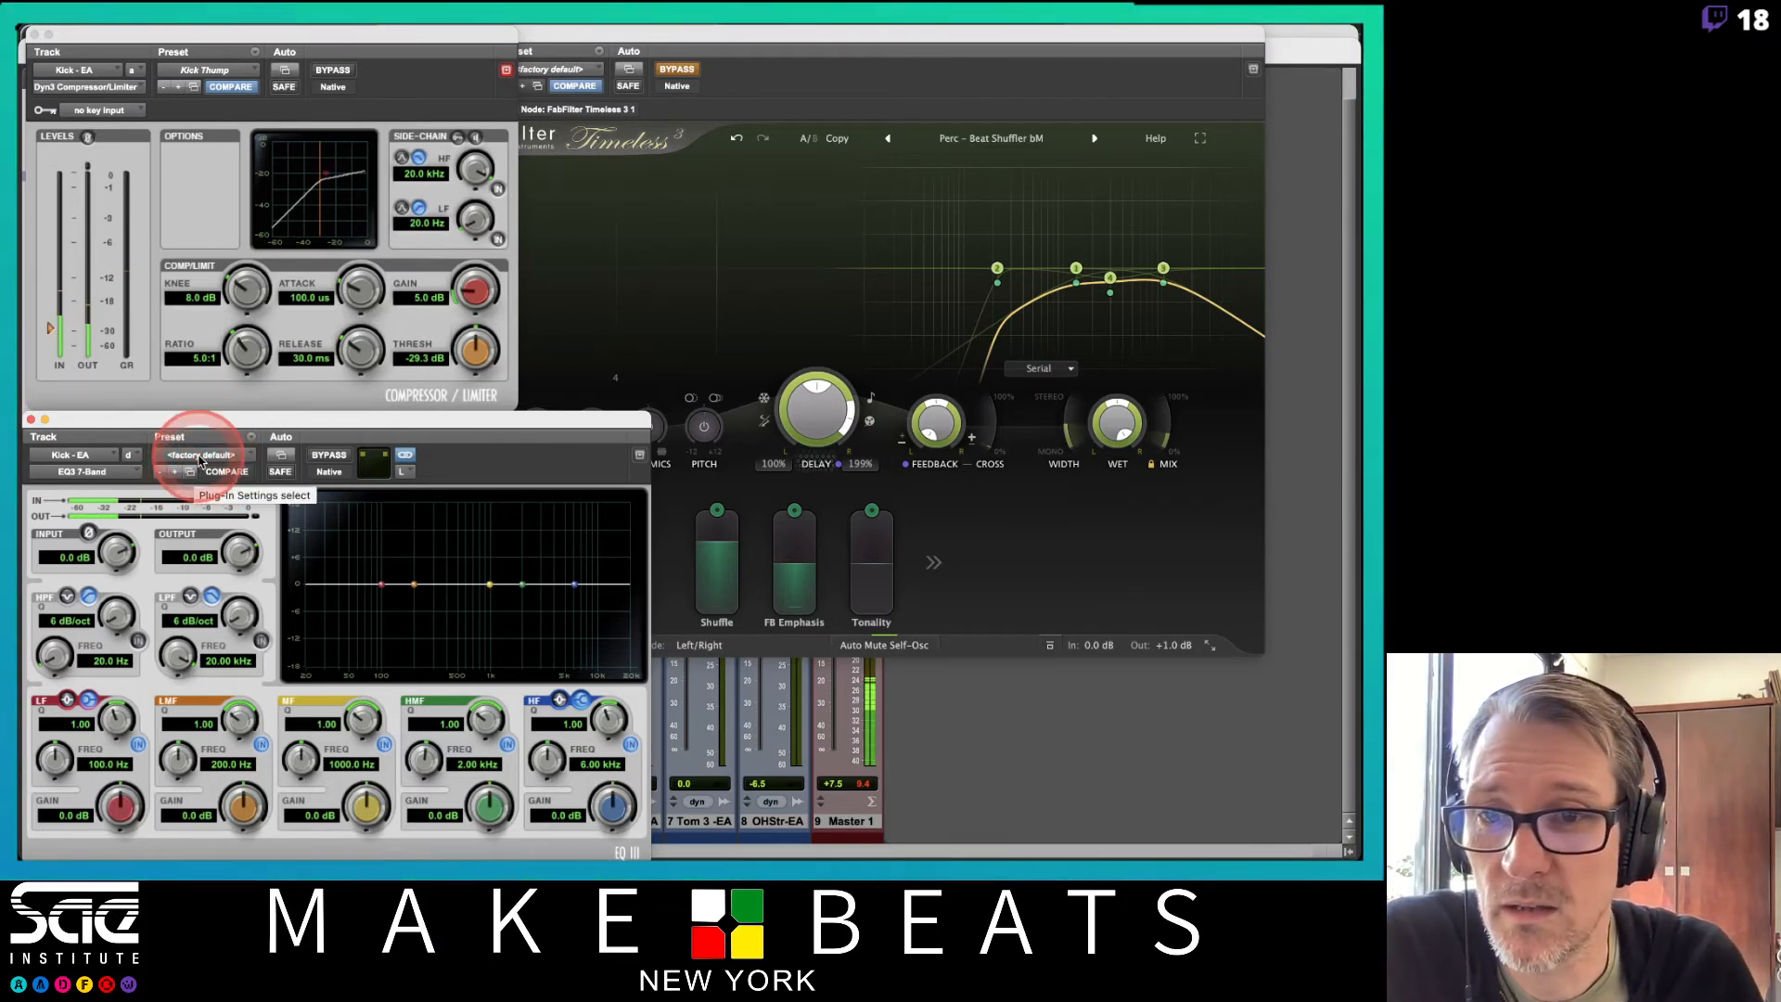
Load the Add Attack preset from the Kick Drum folder in EQ3 7-Band
click(199, 456)
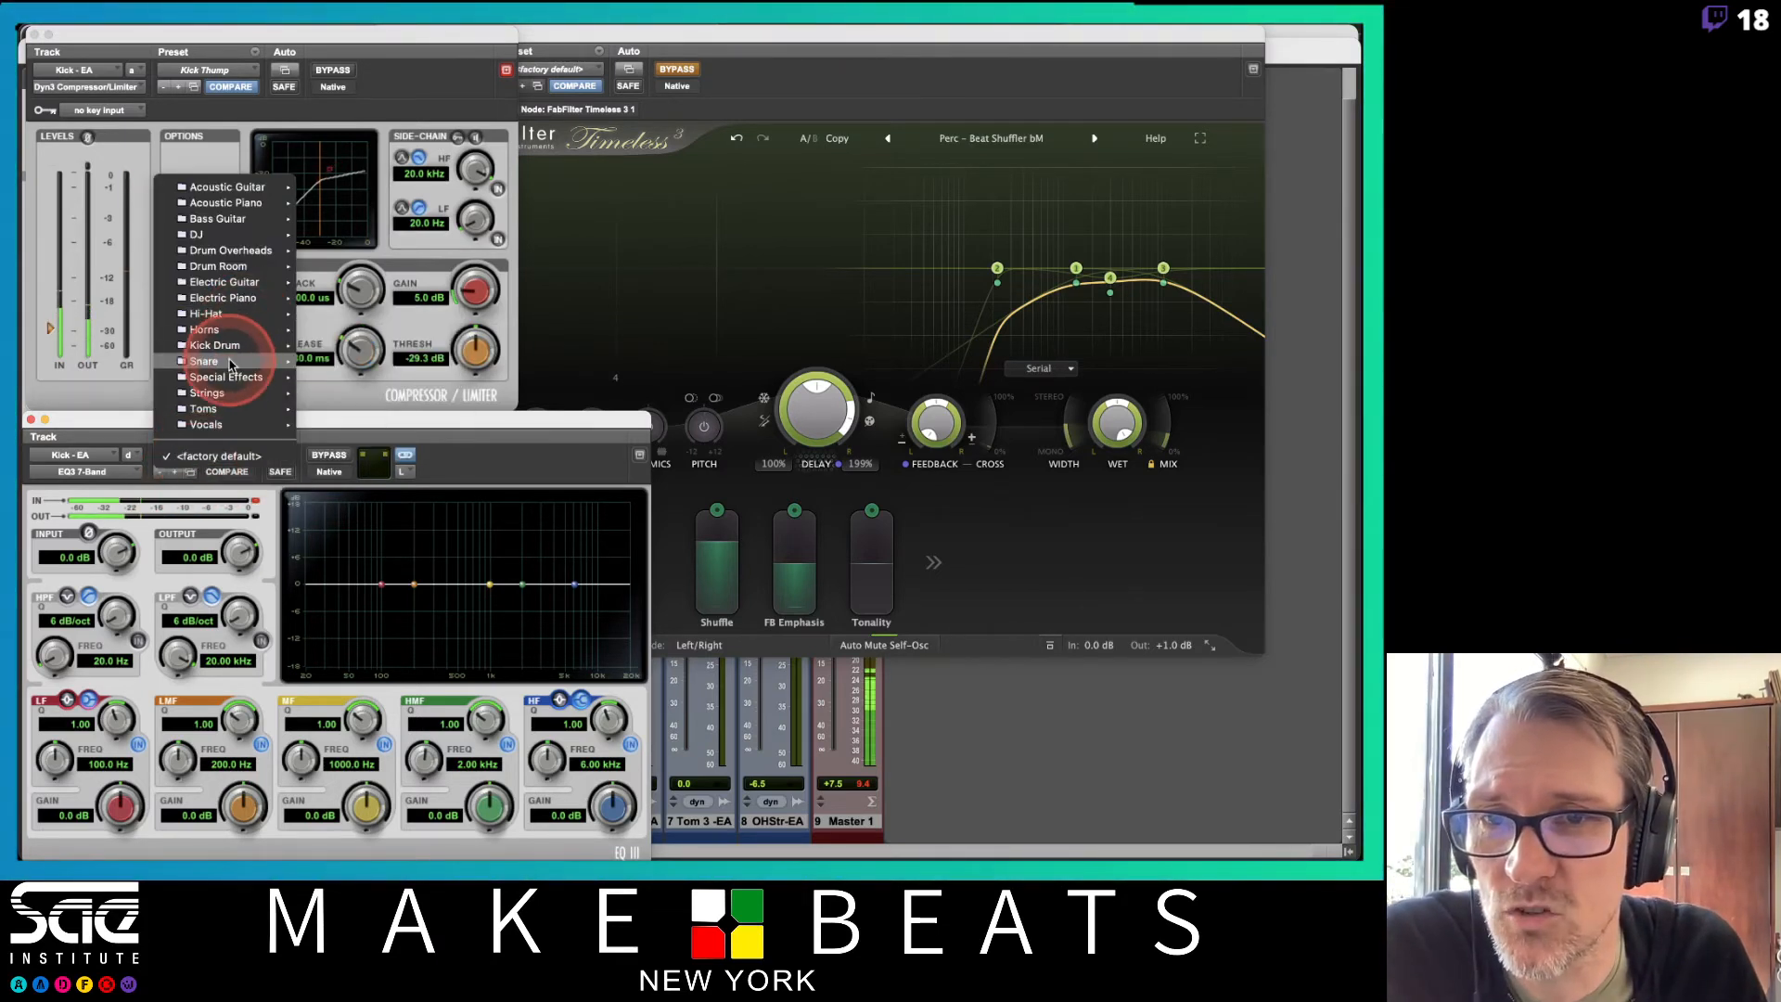
mouse_move(232, 345)
click(387, 351)
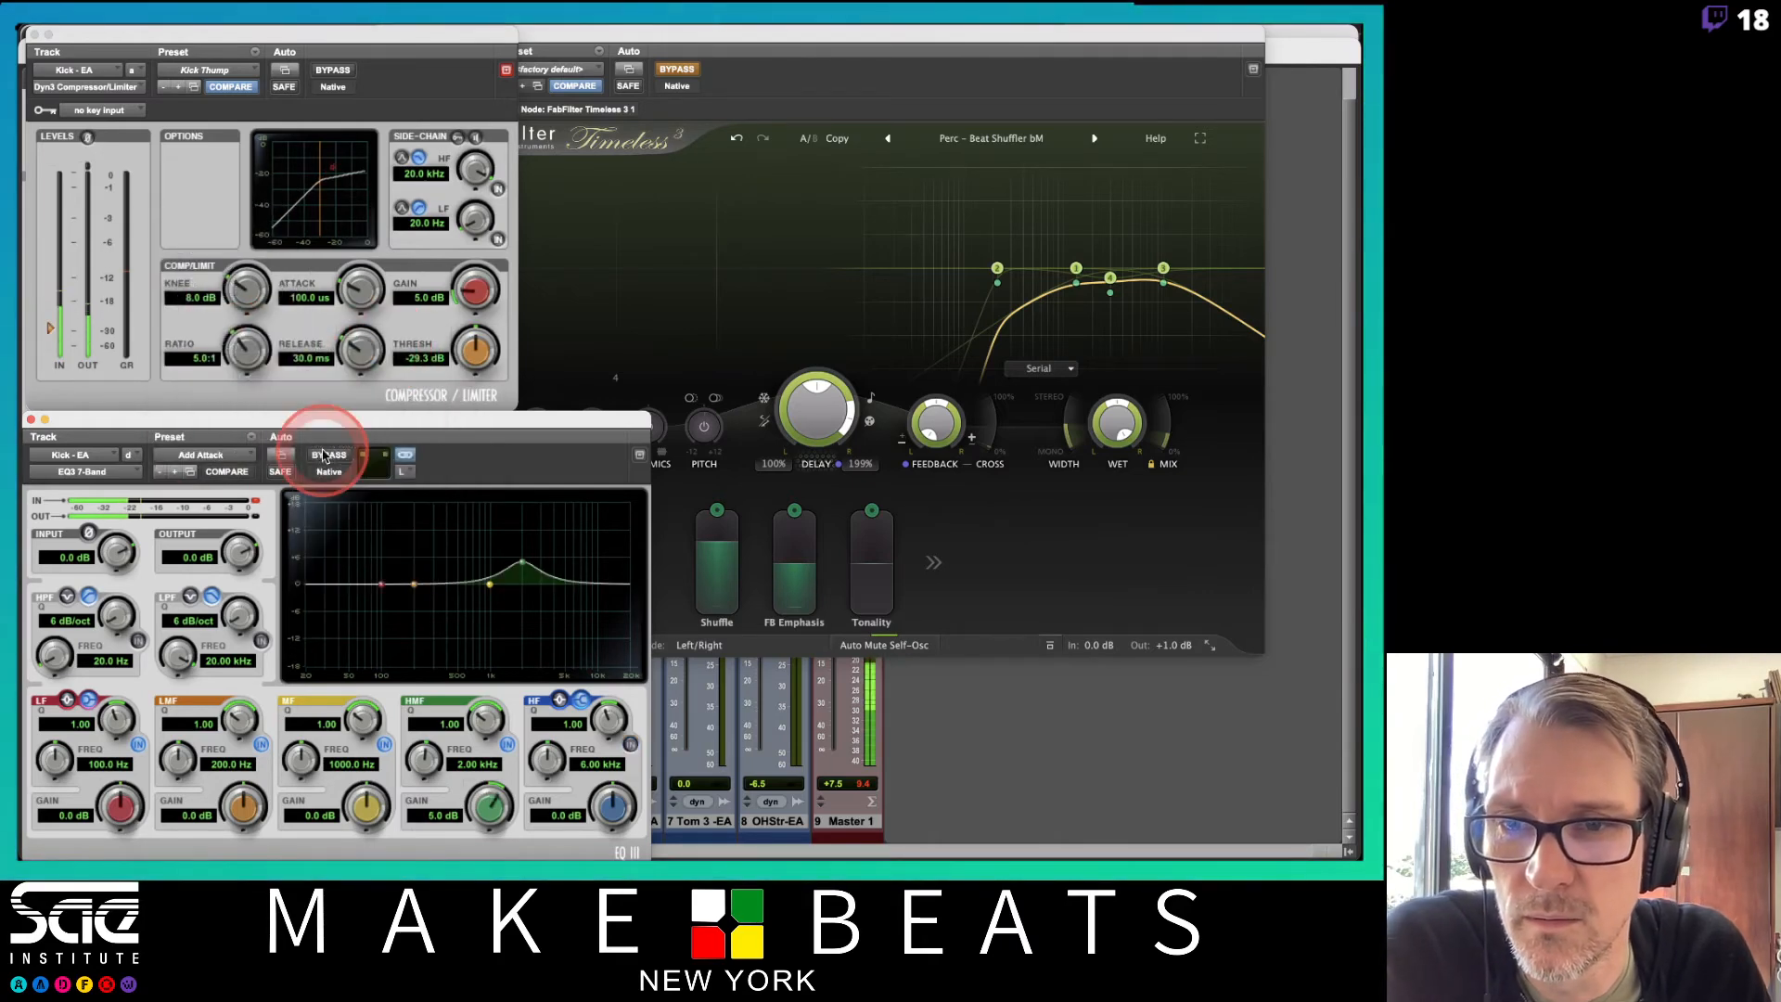
click(191, 472)
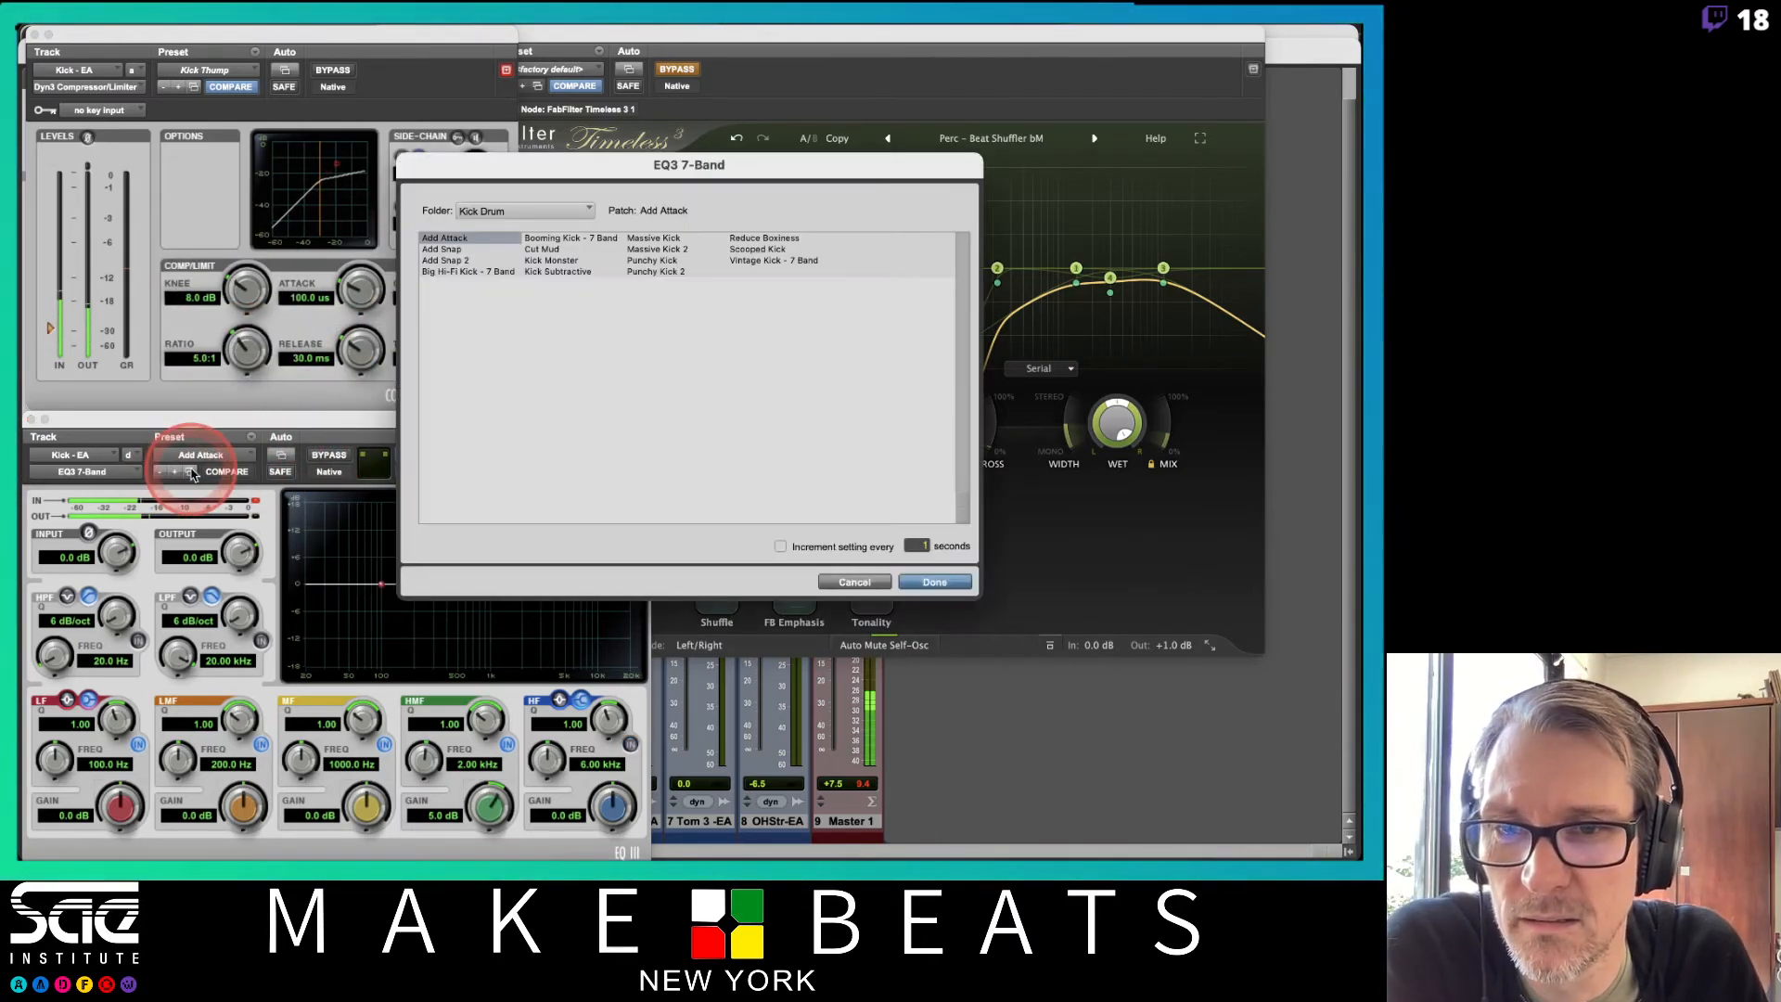
click(873, 581)
click(147, 516)
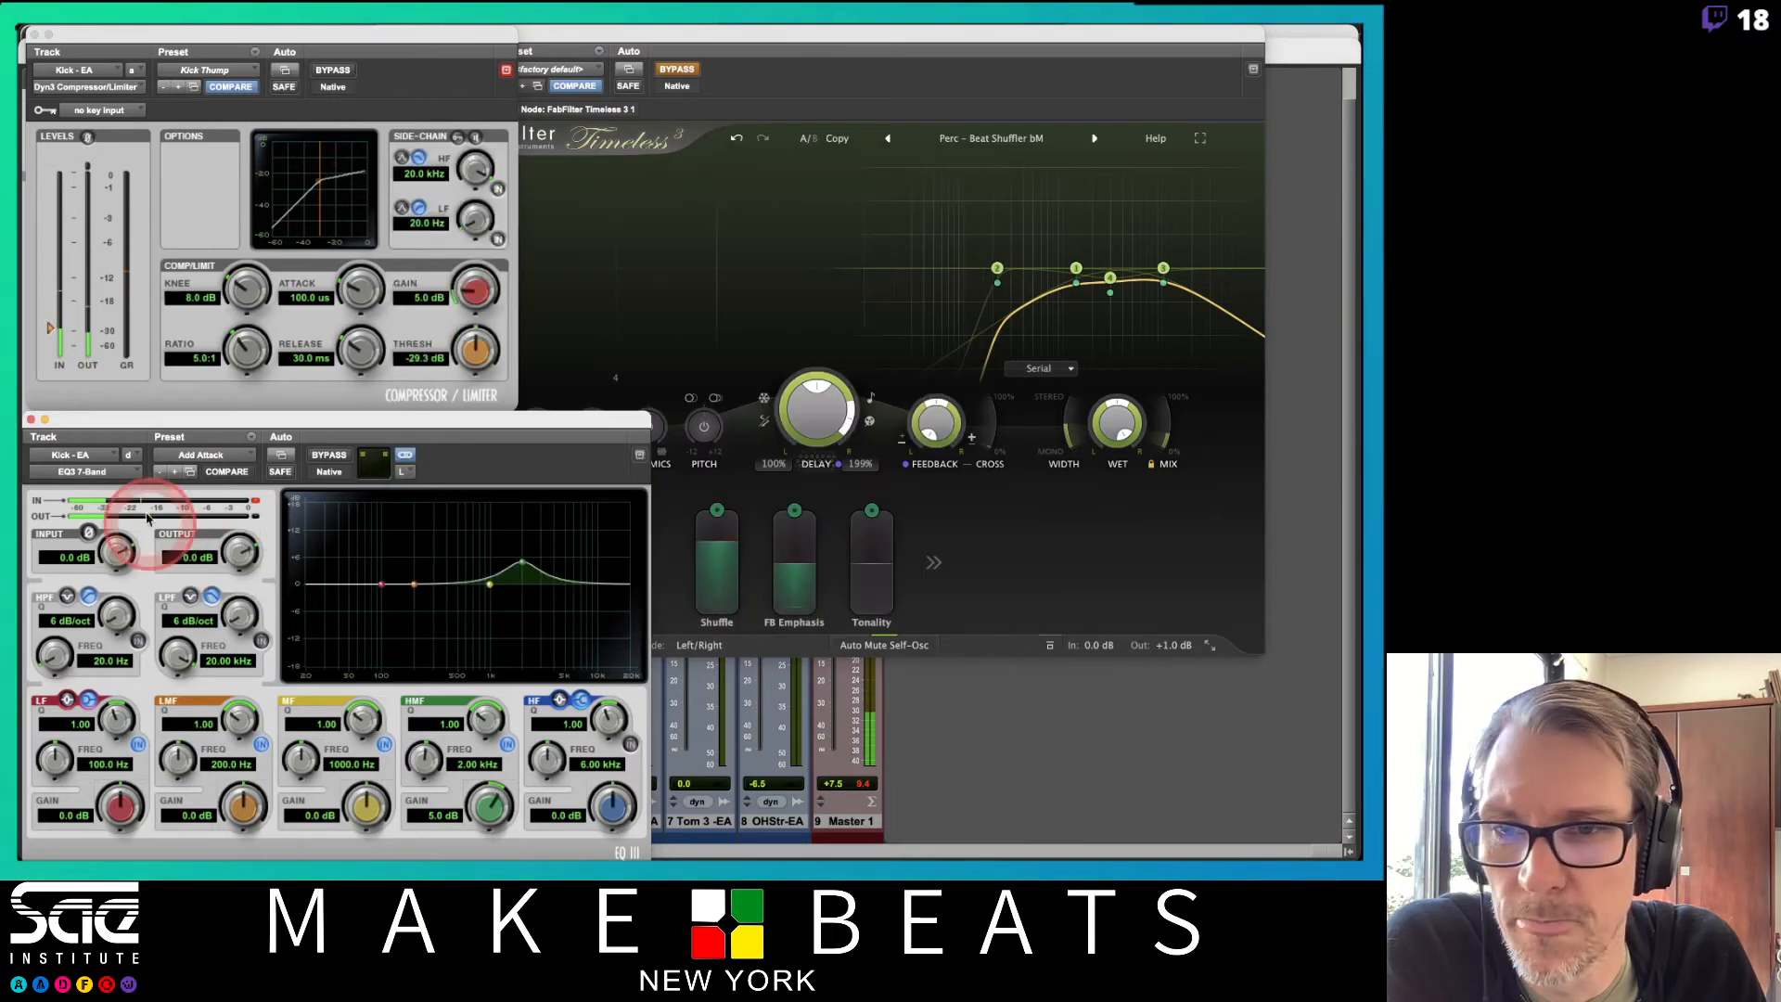
Audition the EQ3 7-Band kick presets one after another, stepping forward from Add Attack to Massive Kick
click(176, 474)
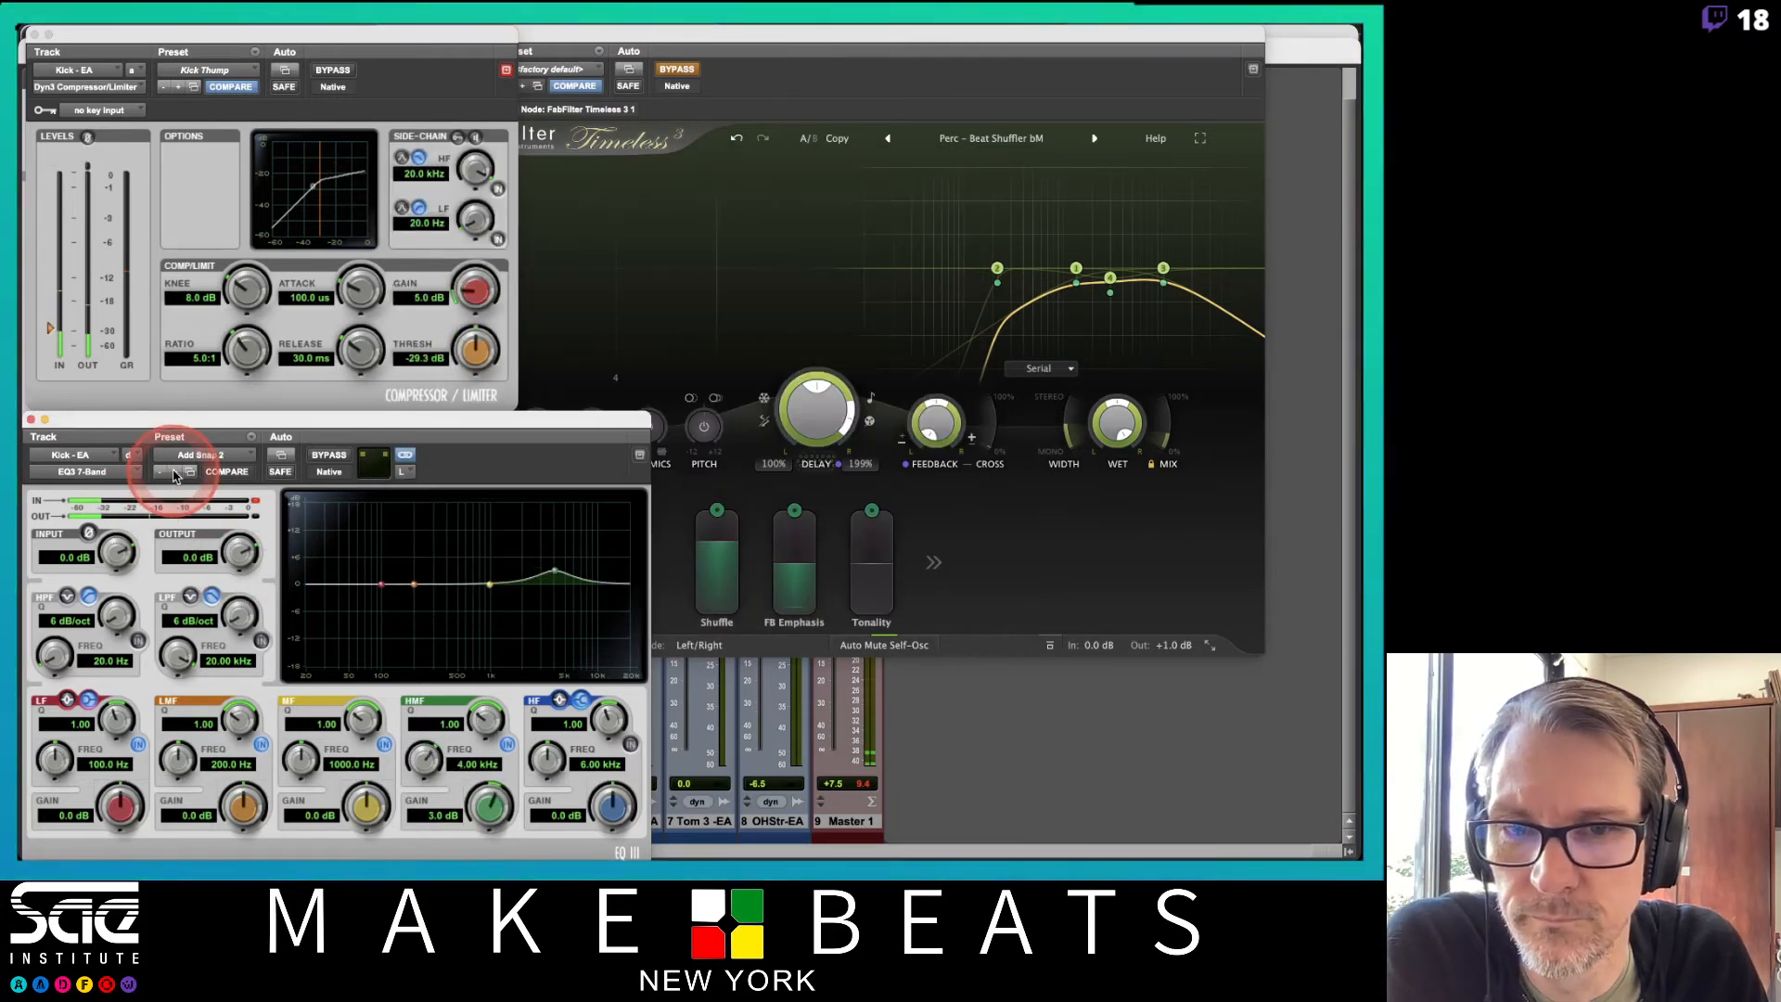
click(176, 474)
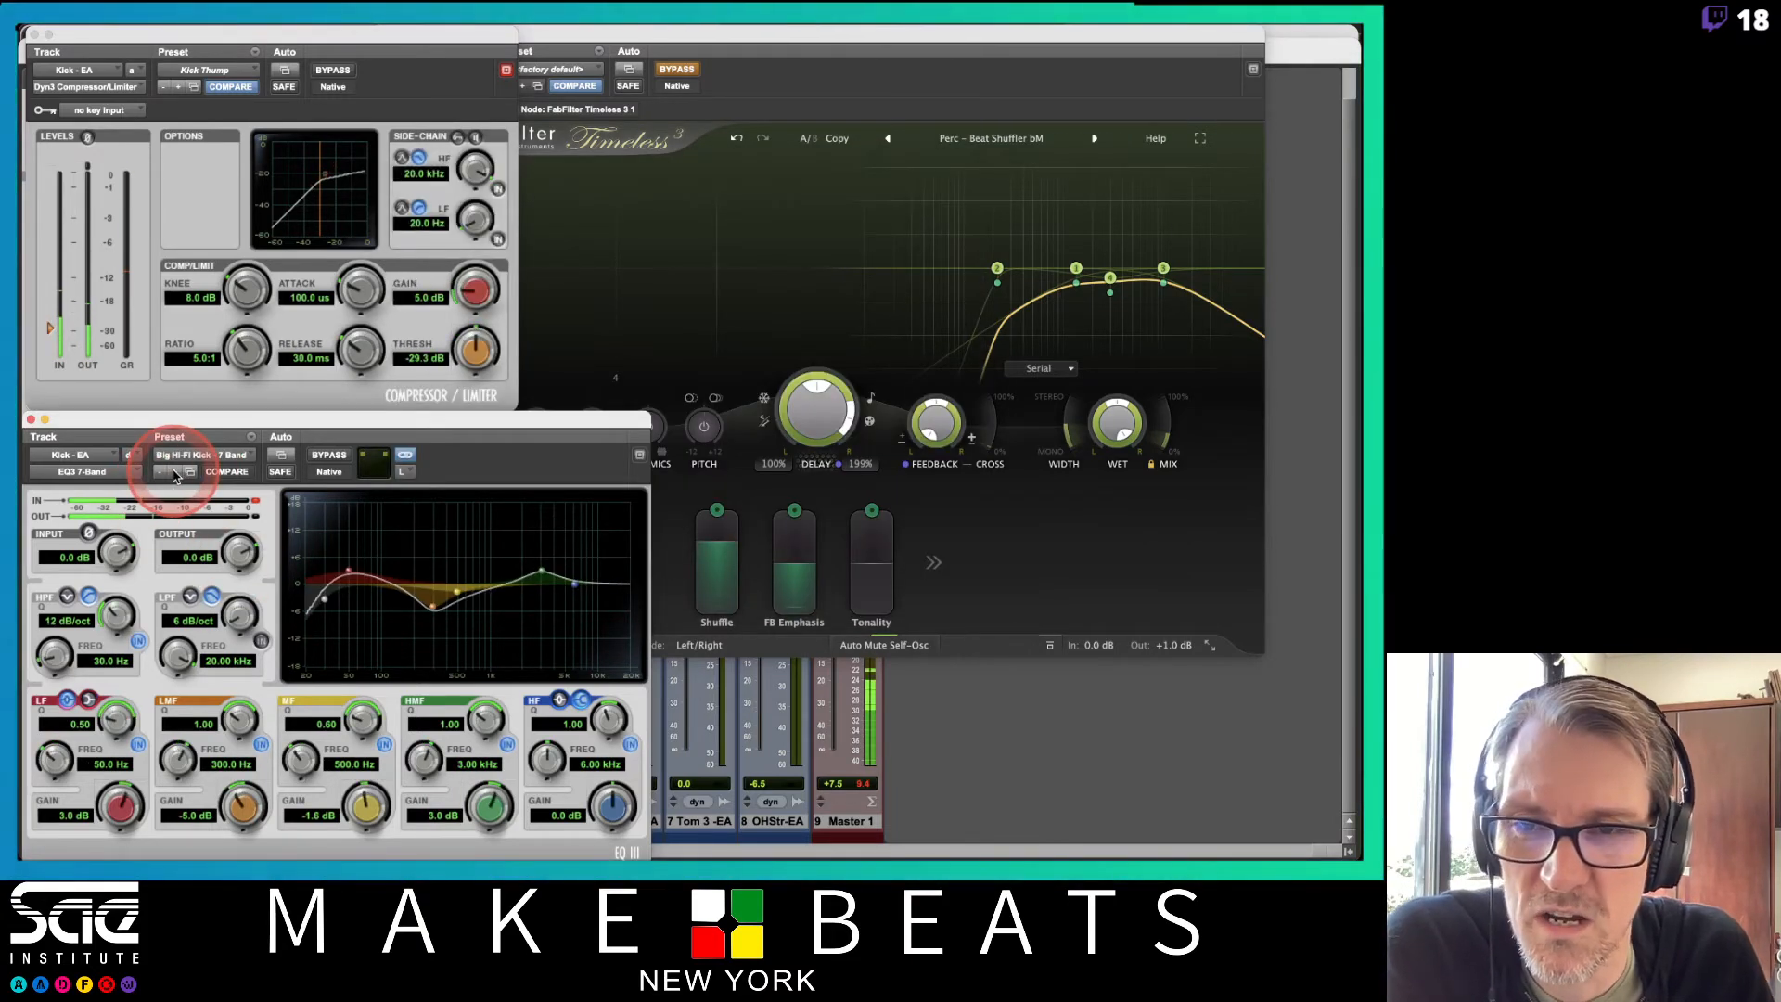
click(175, 475)
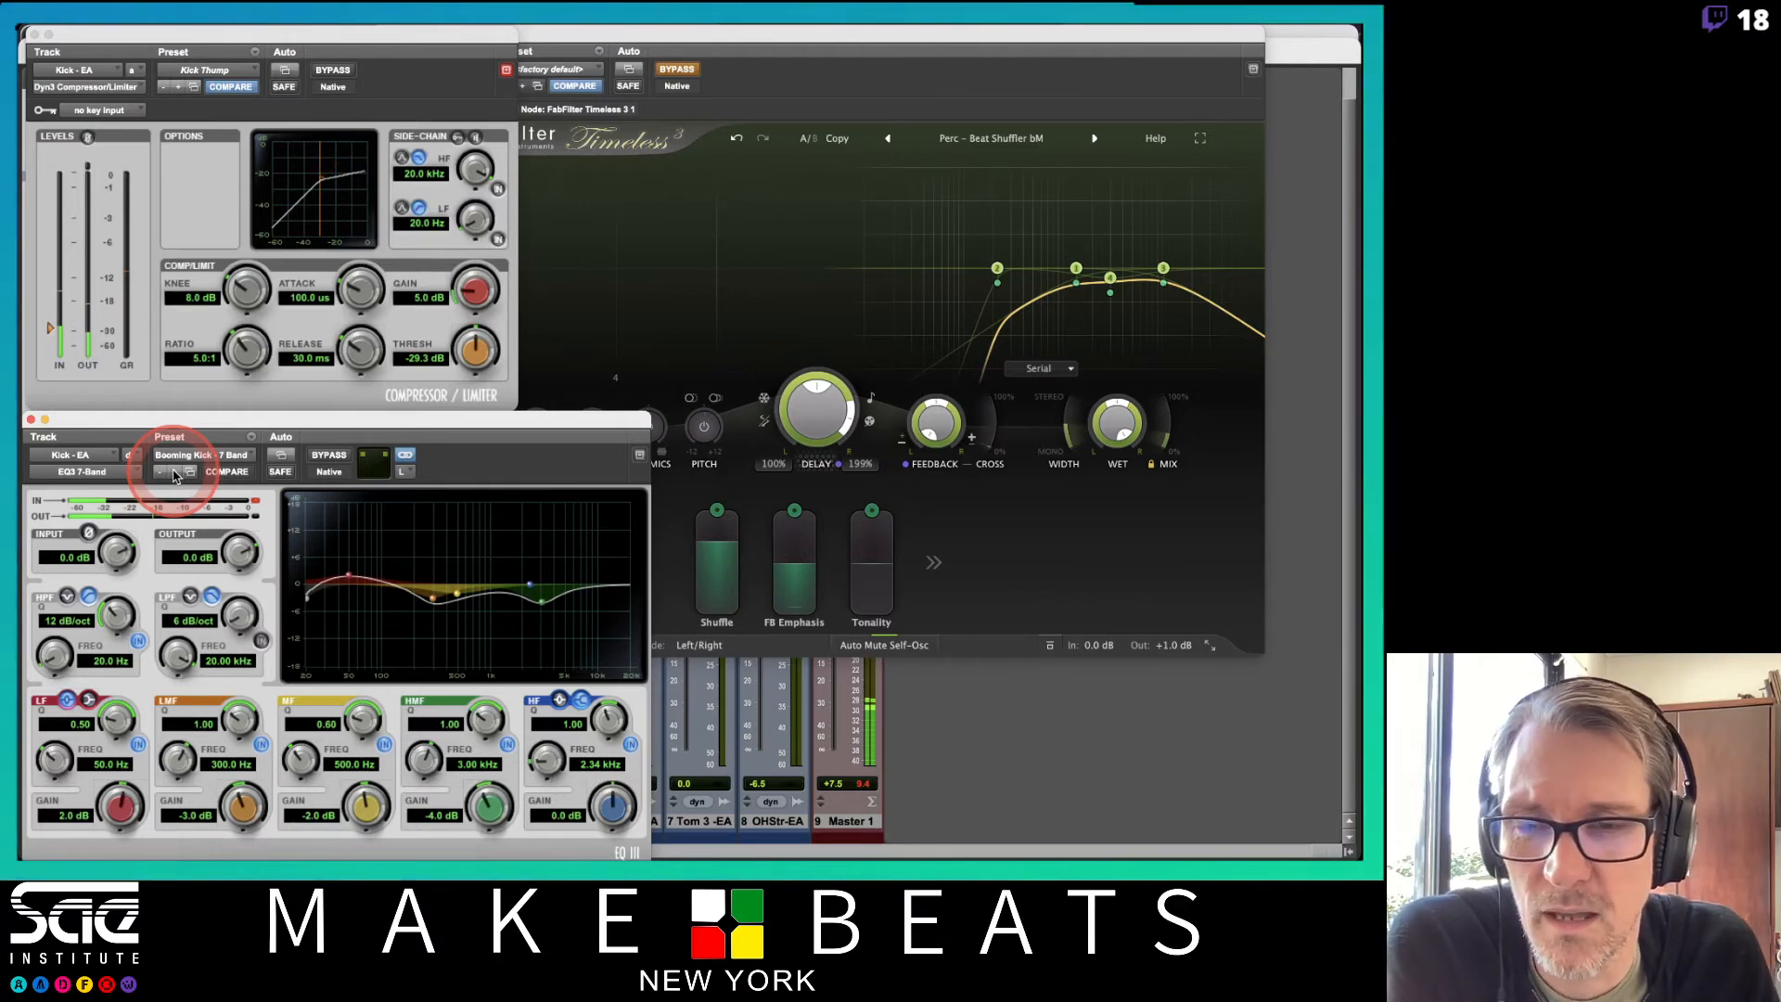
click(175, 474)
click(175, 474)
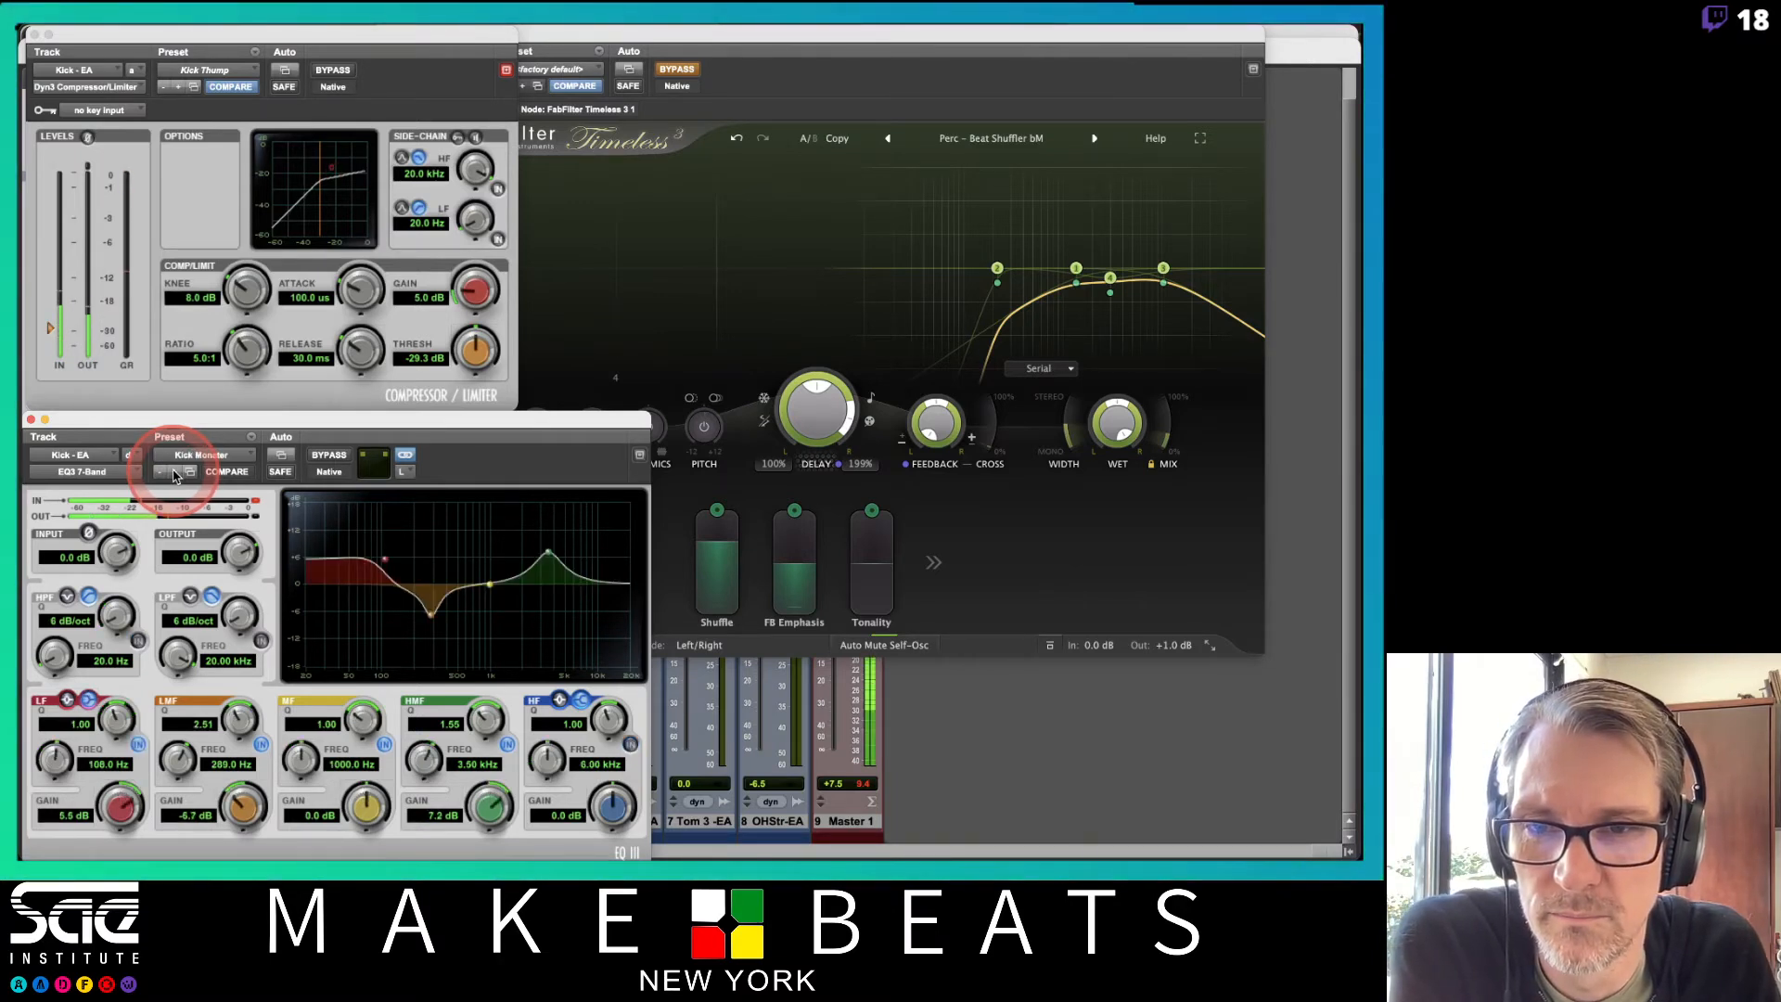
click(176, 474)
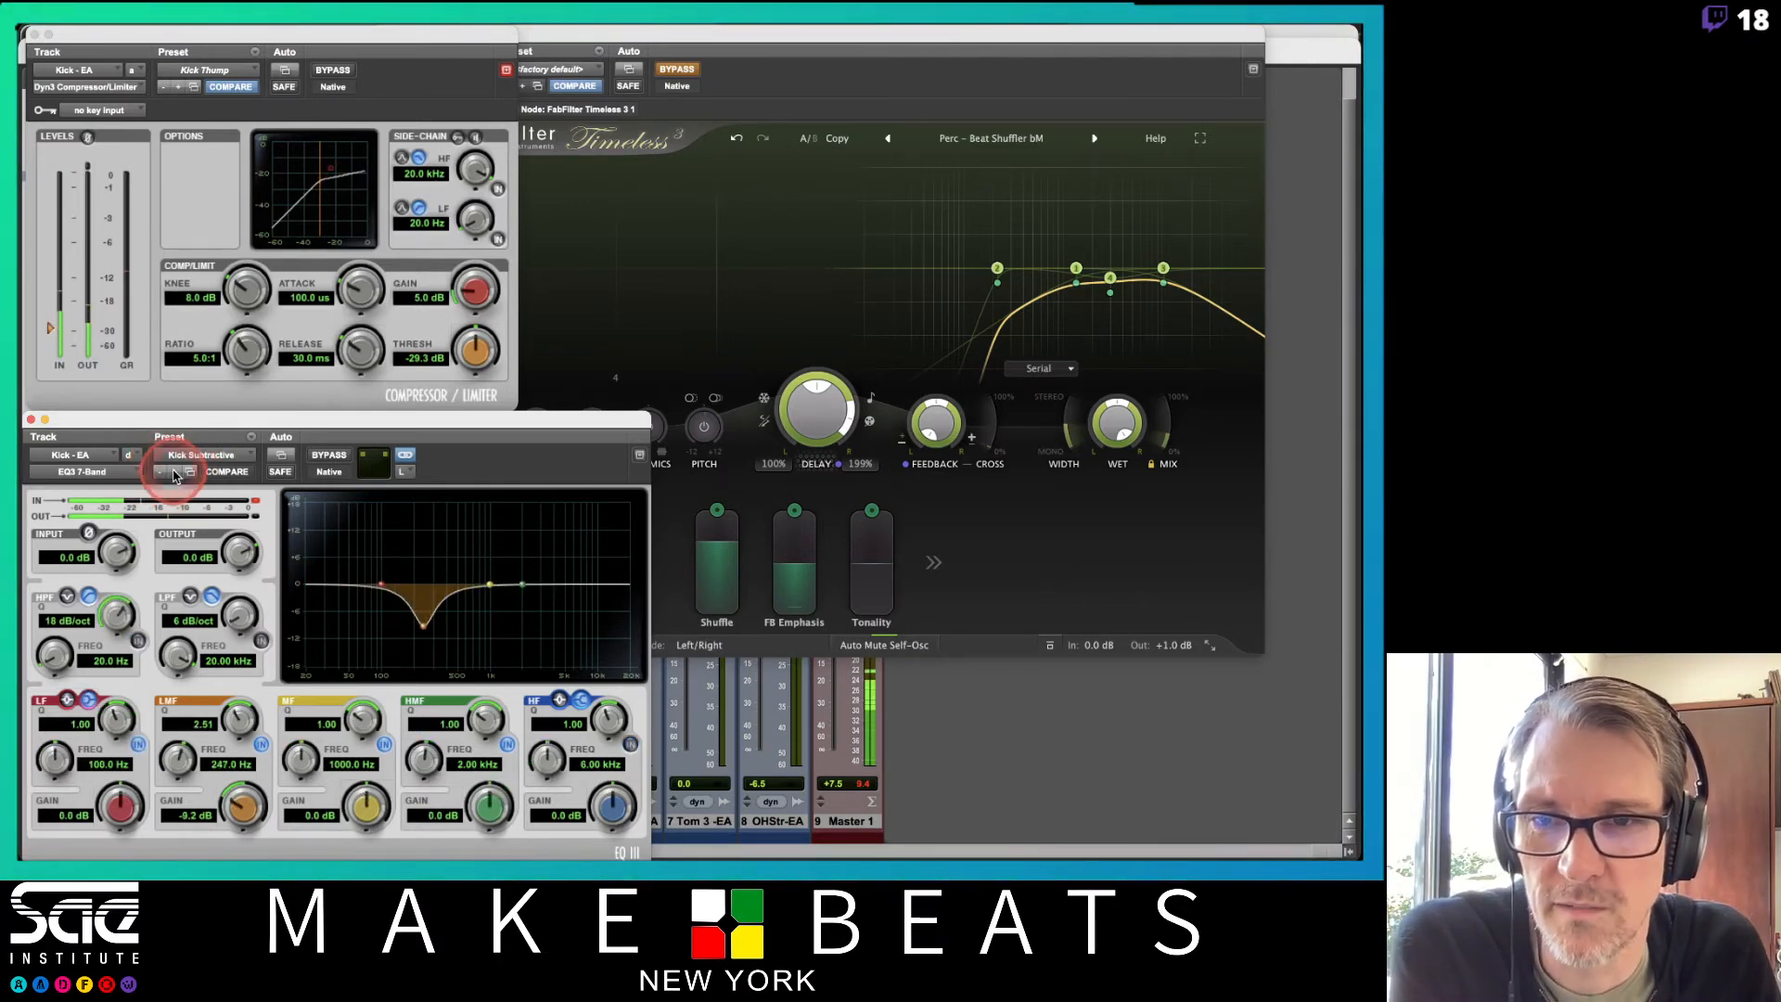
click(176, 475)
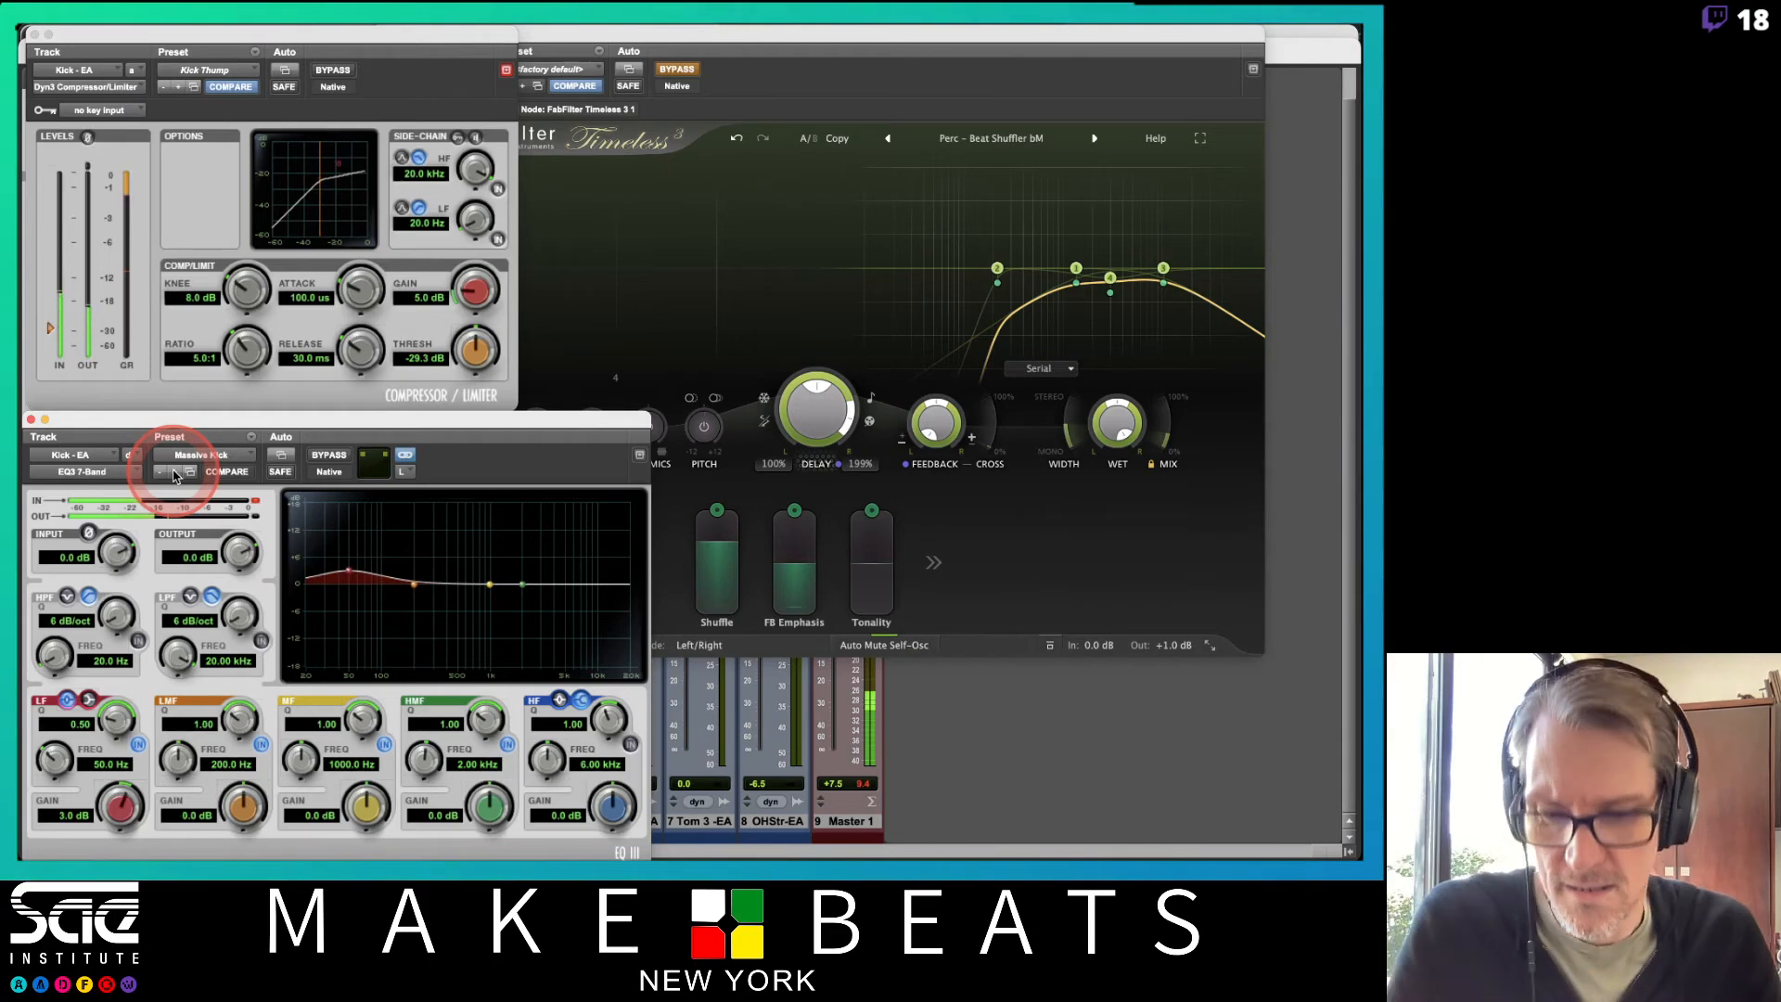
Return EQ3 7-Band to the Add Attack preset in the Kick Drum folder
click(231, 461)
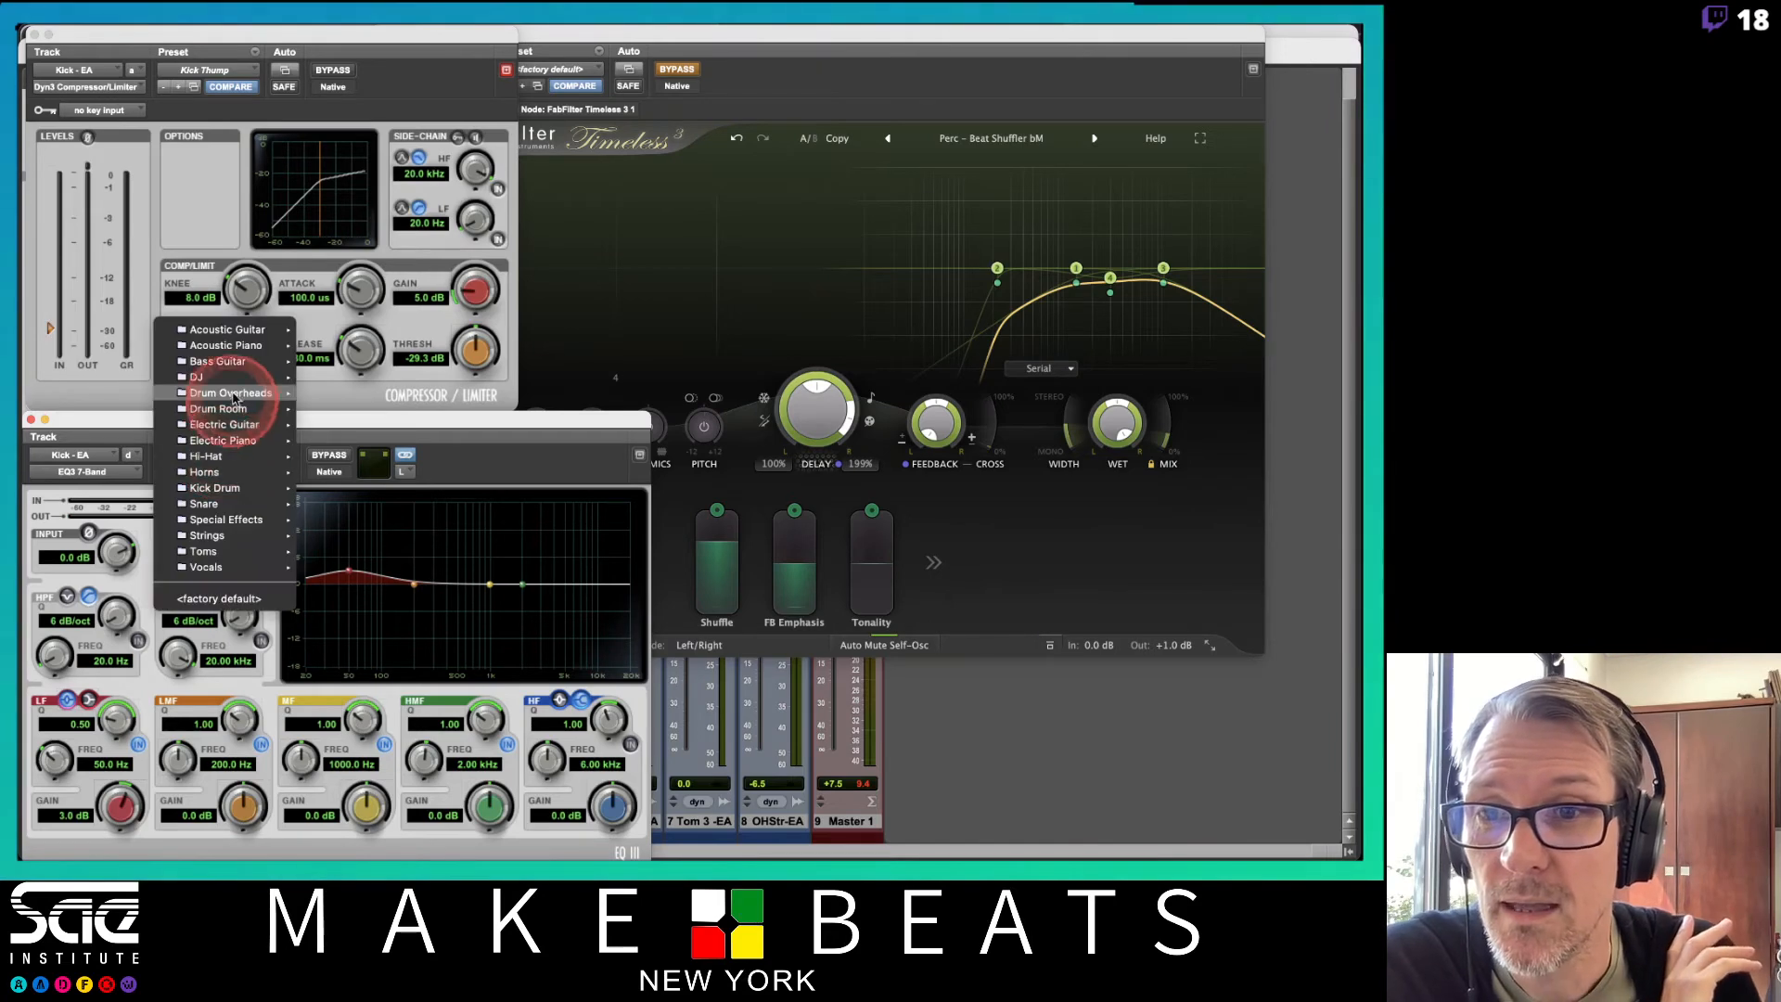
mouse_move(238, 487)
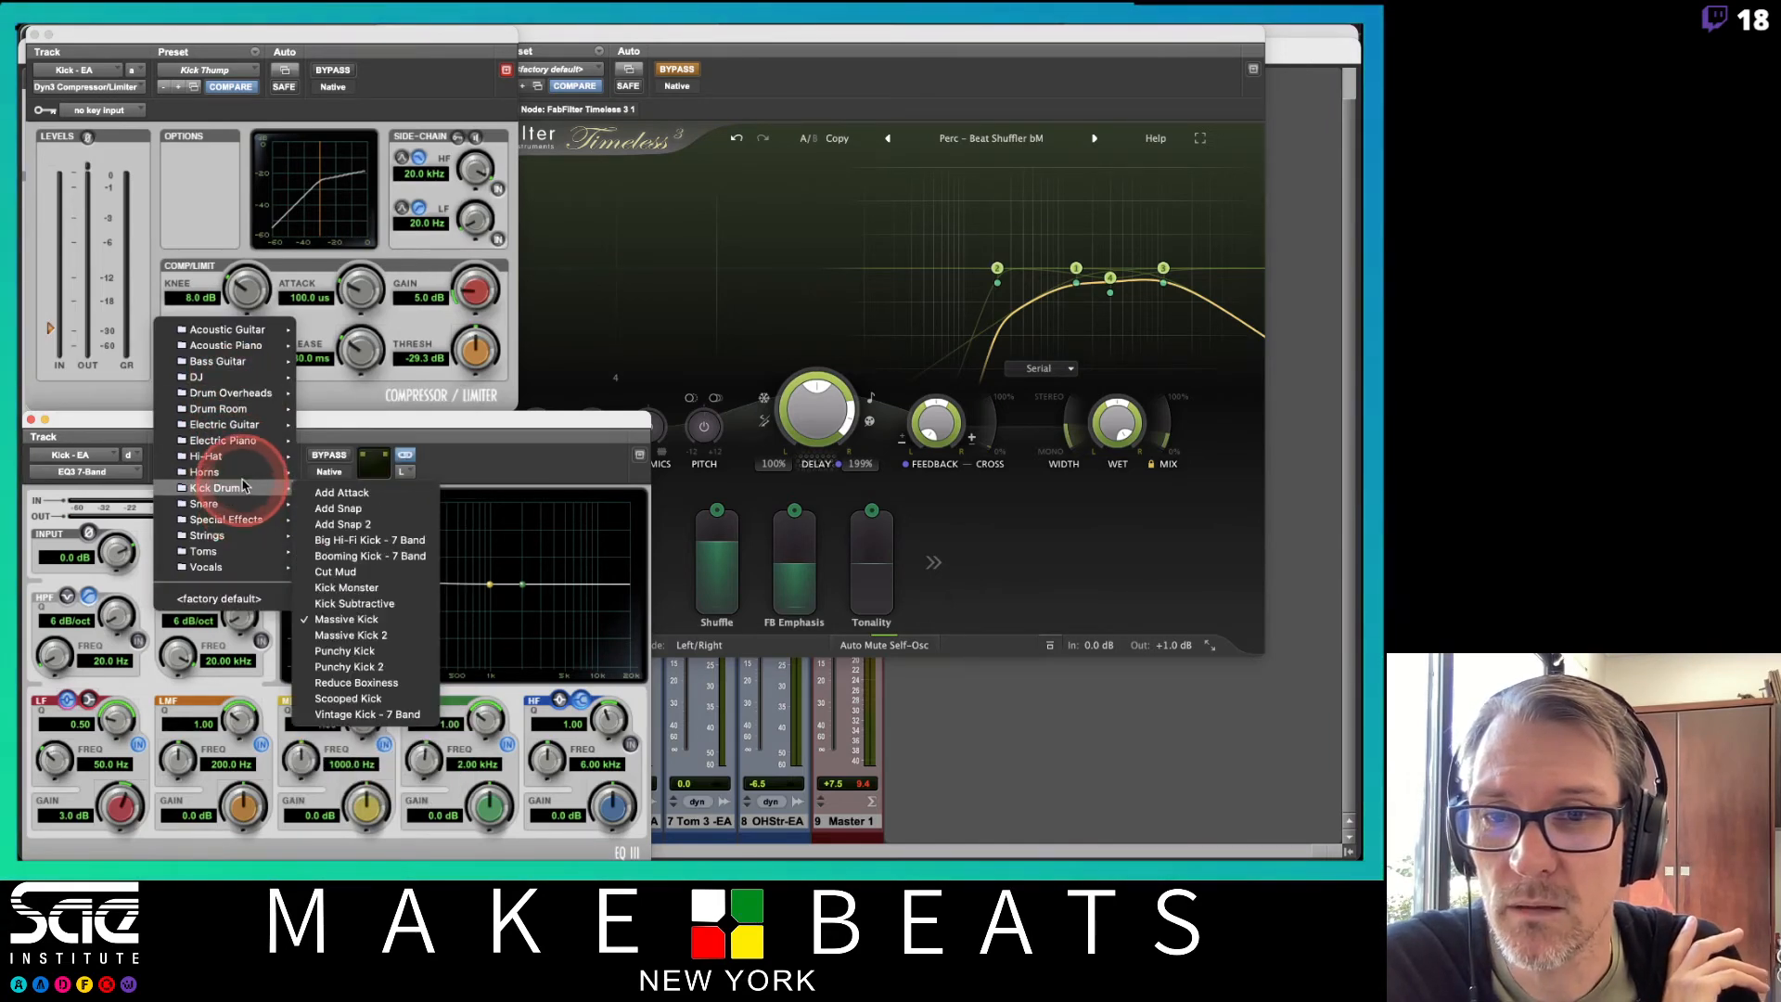
click(364, 502)
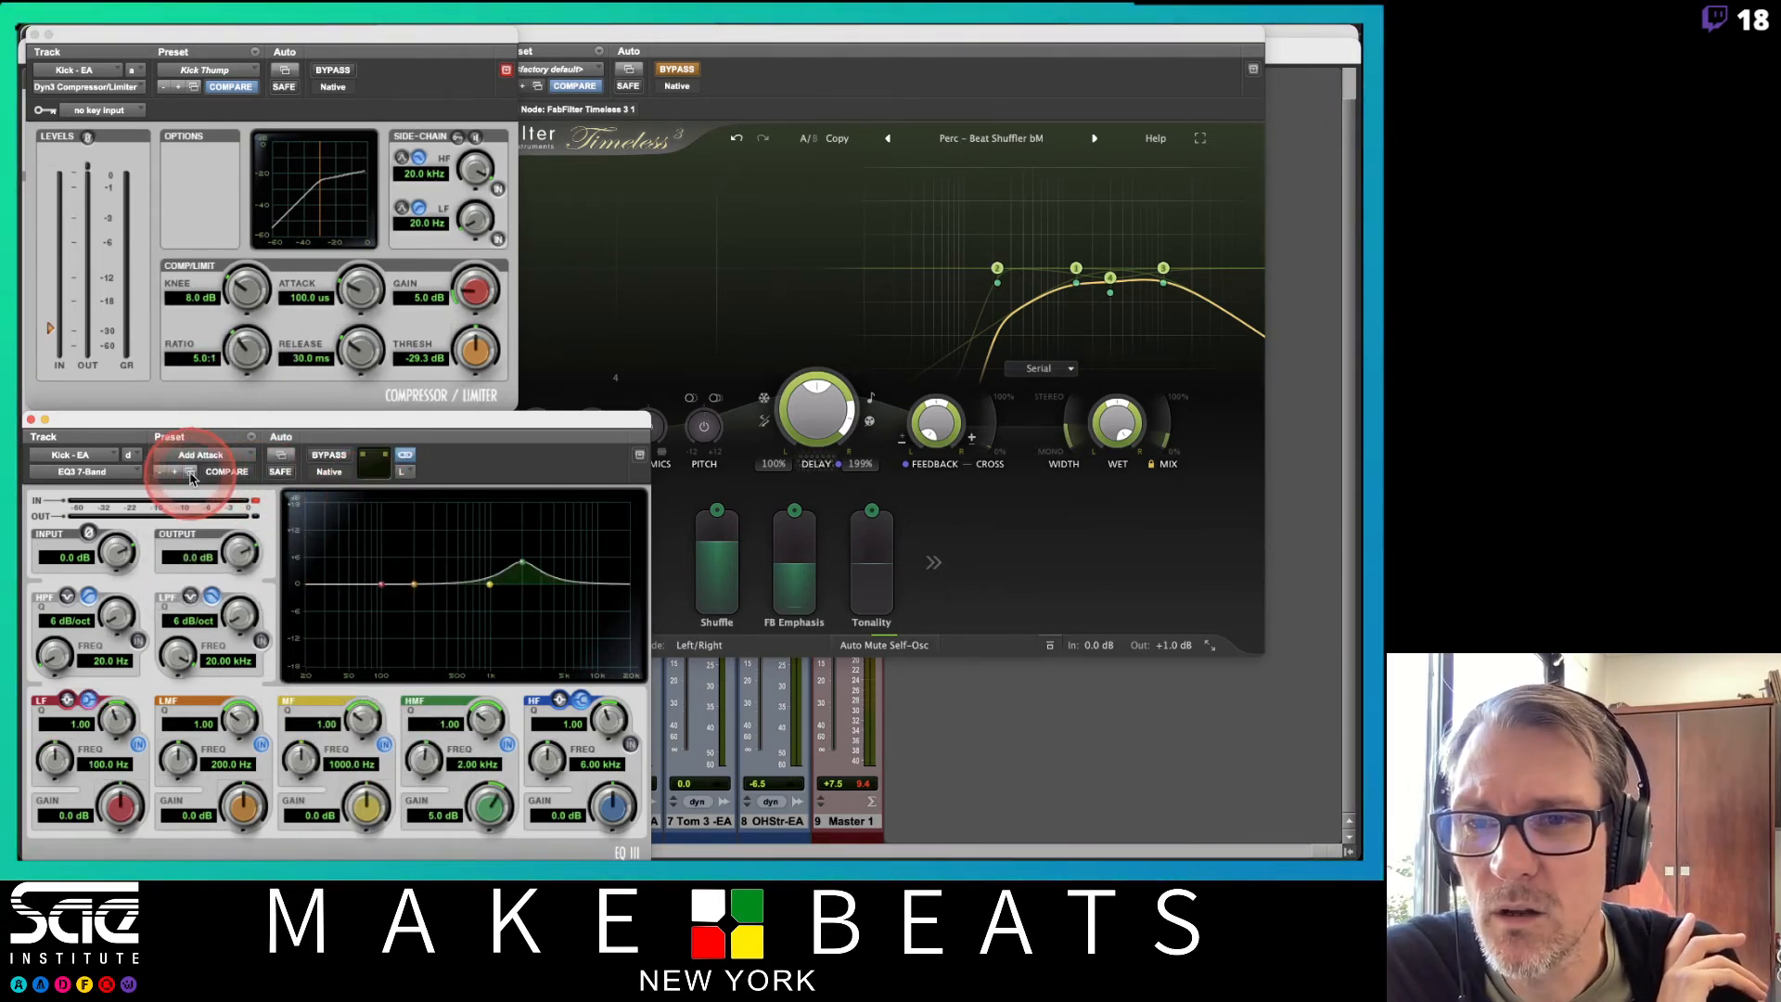
Open the EQ3 7-Band preset browser and audition kick drum patches, including Punchy Kick, ending on Massive Kick
click(191, 474)
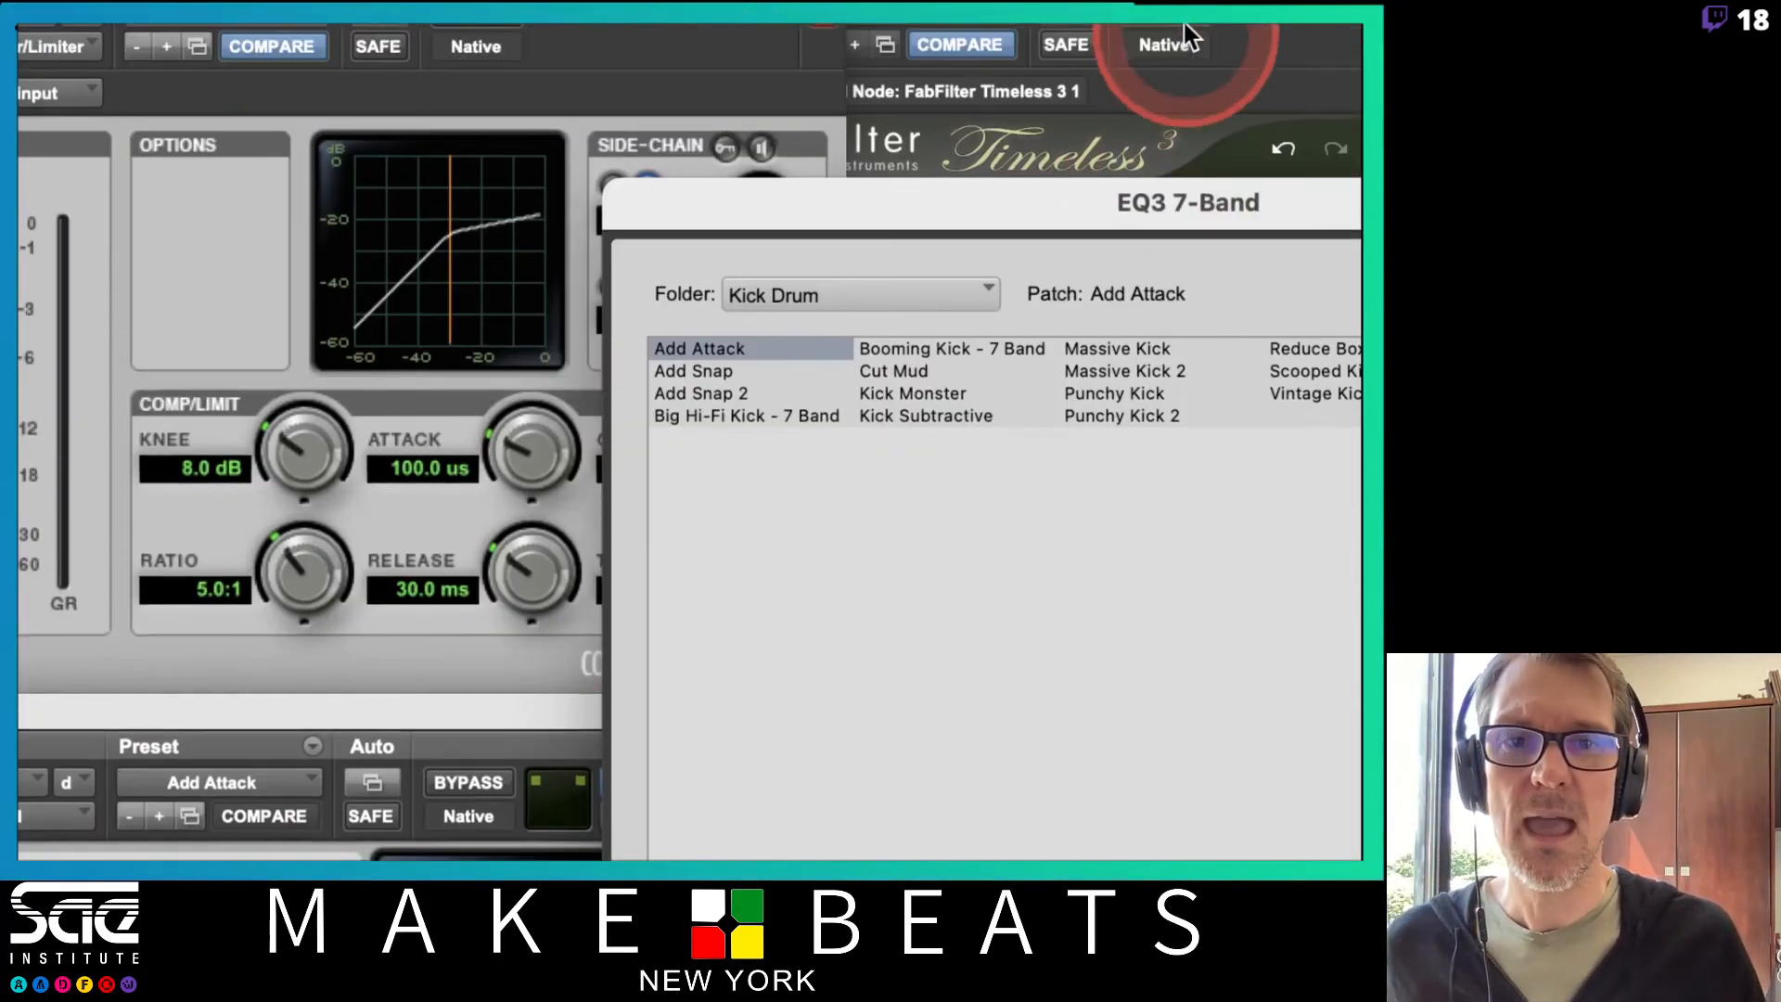
click(625, 390)
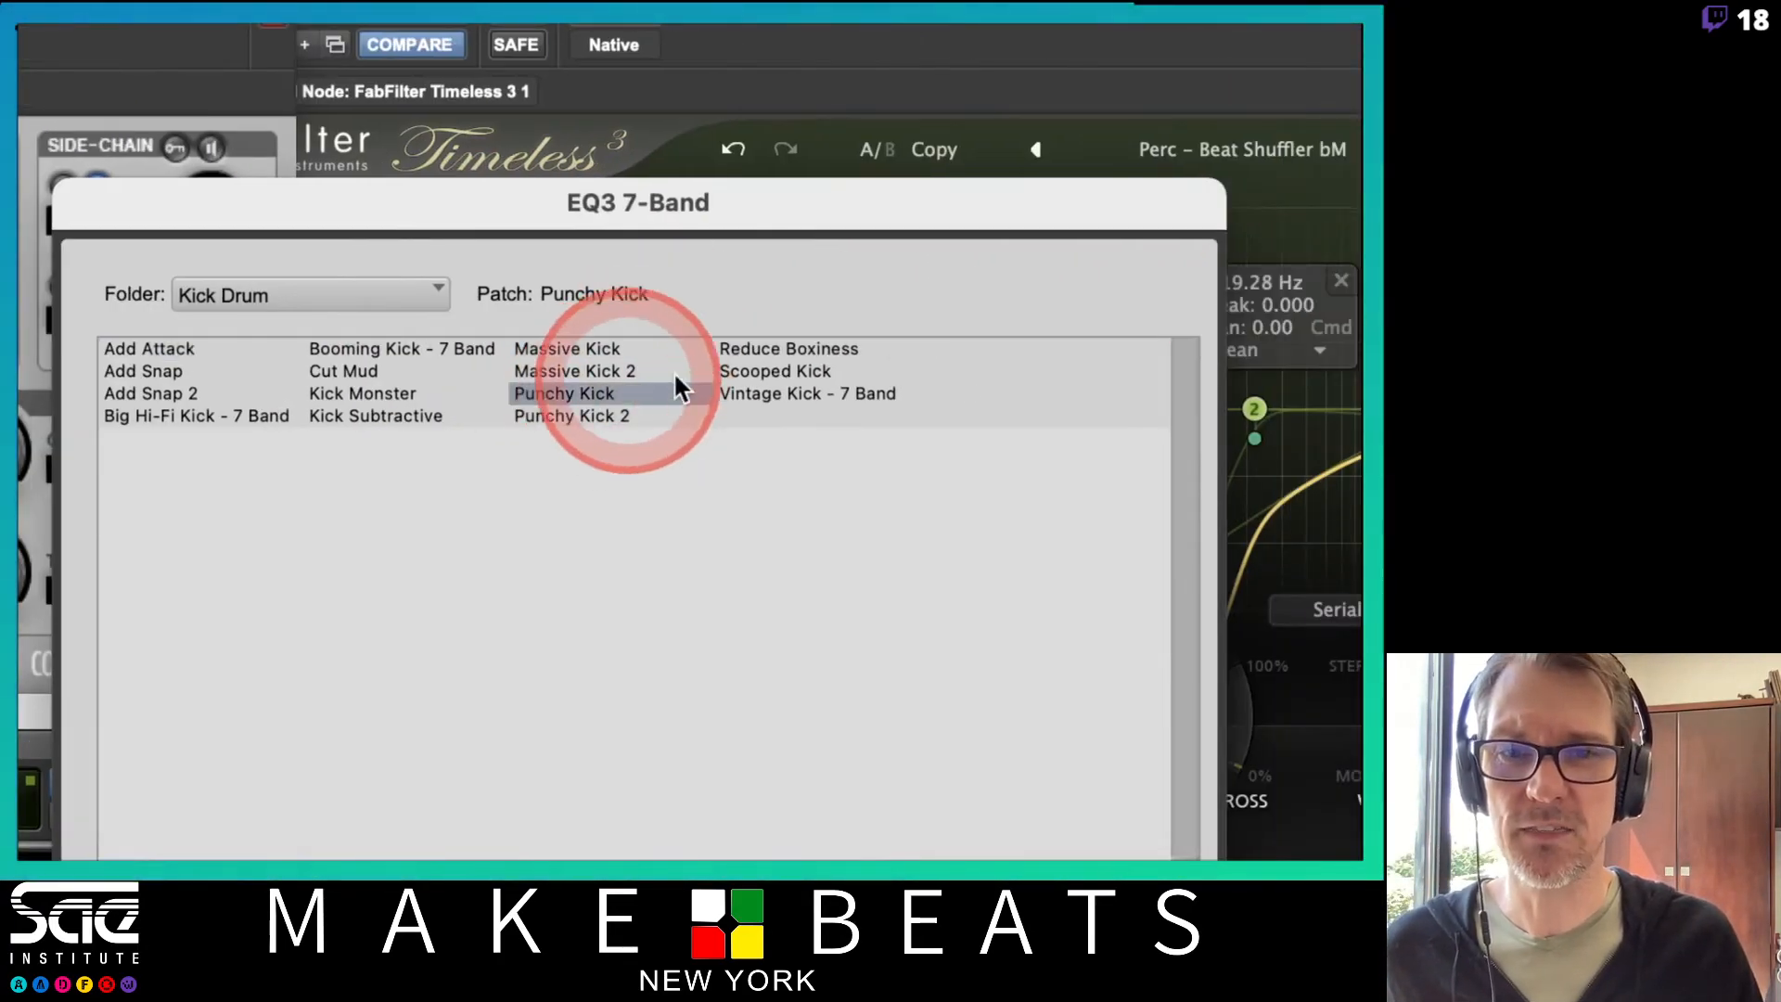
click(744, 374)
click(589, 371)
click(580, 348)
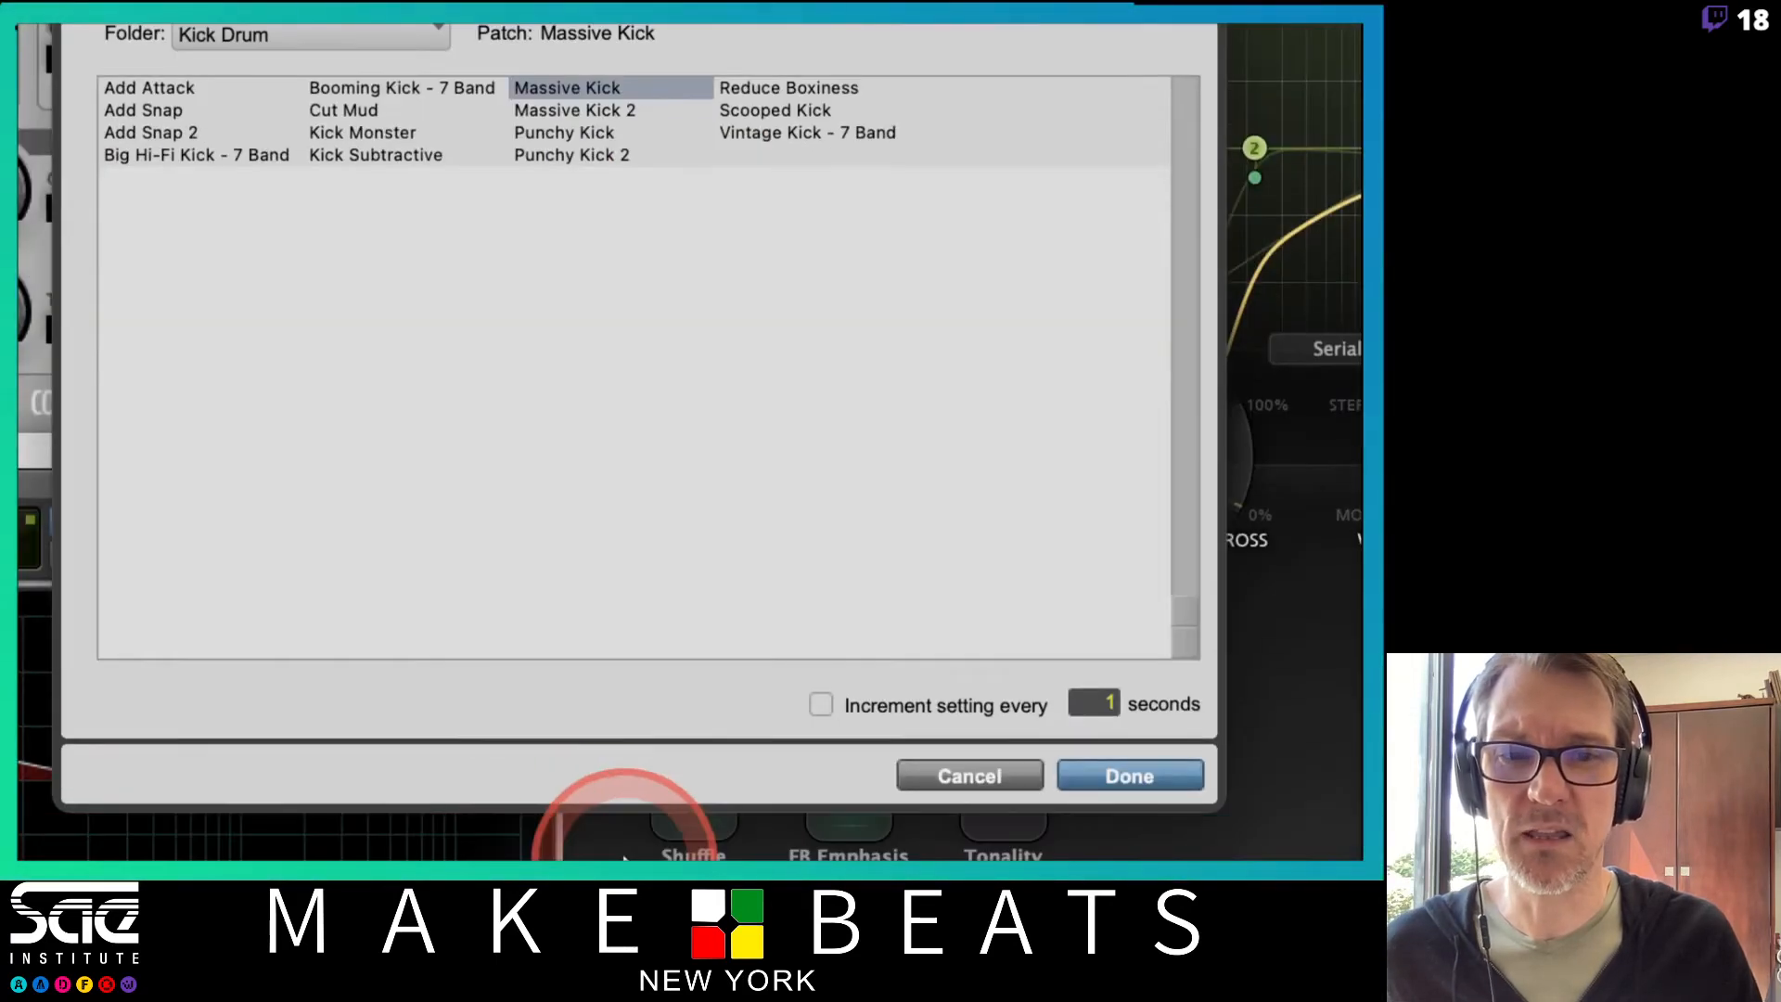
Enable timed automatic incrementing through the kick drum patches, adjust its interval in seconds, and restart the cycle from Add Attack
click(1096, 703)
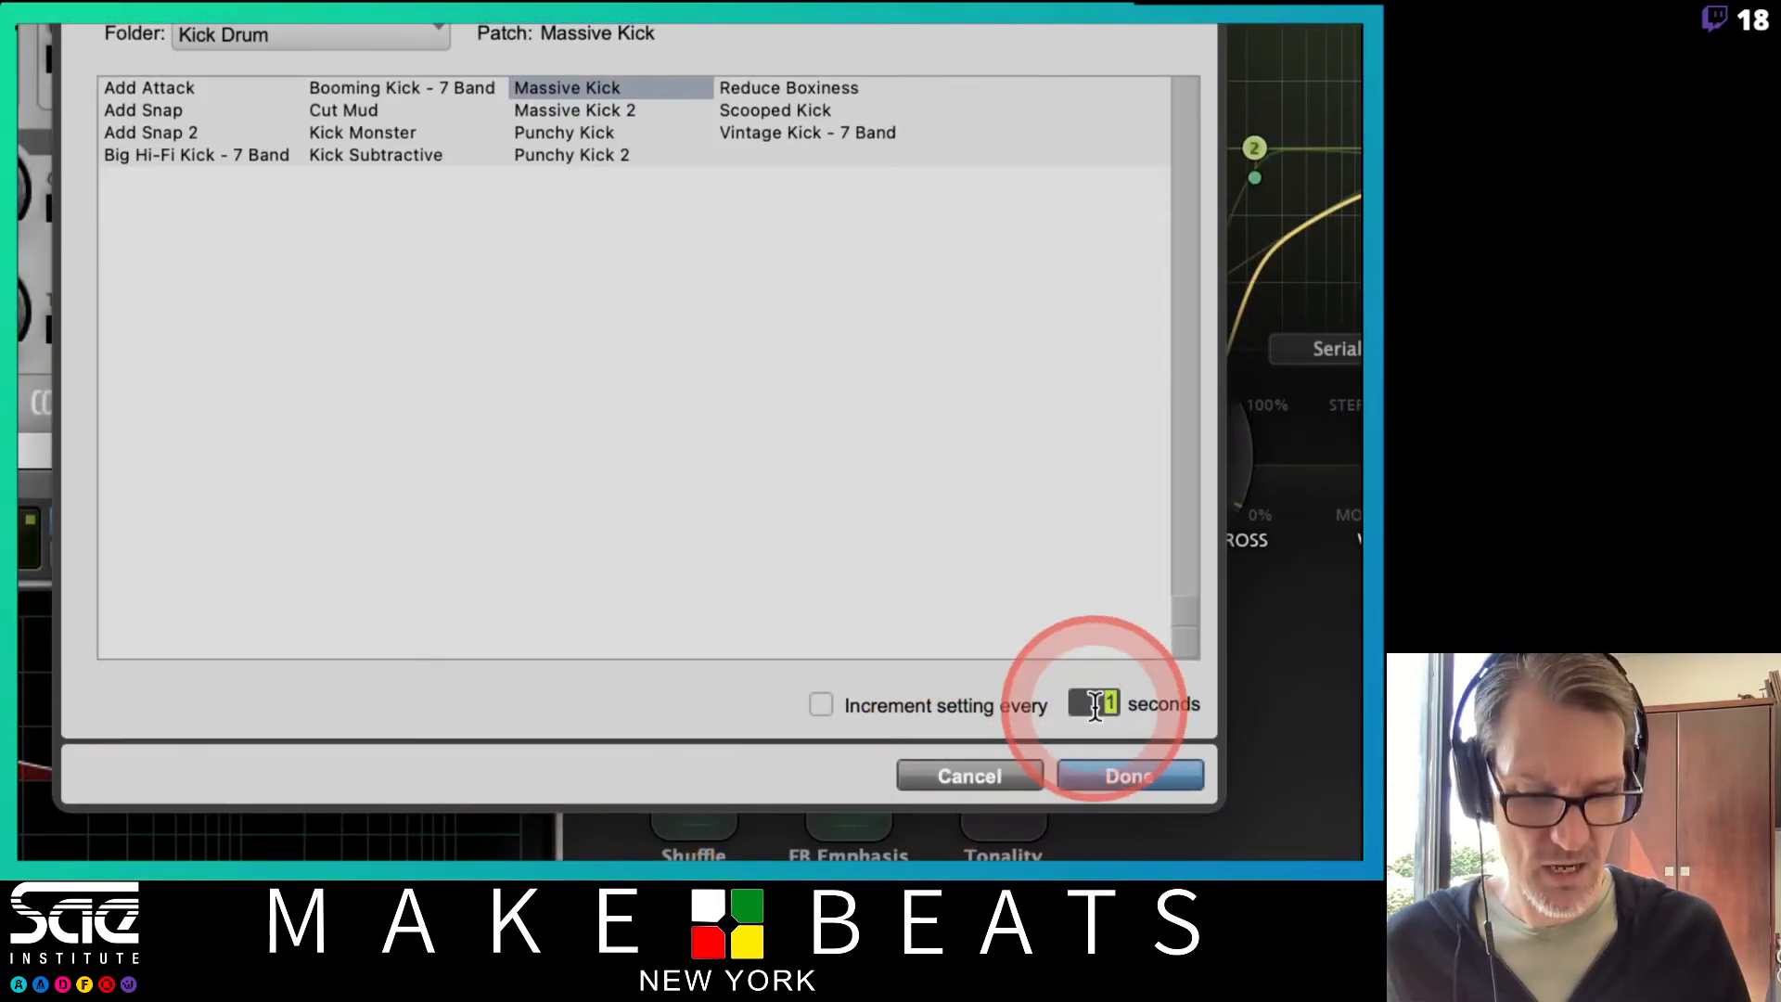
click(820, 705)
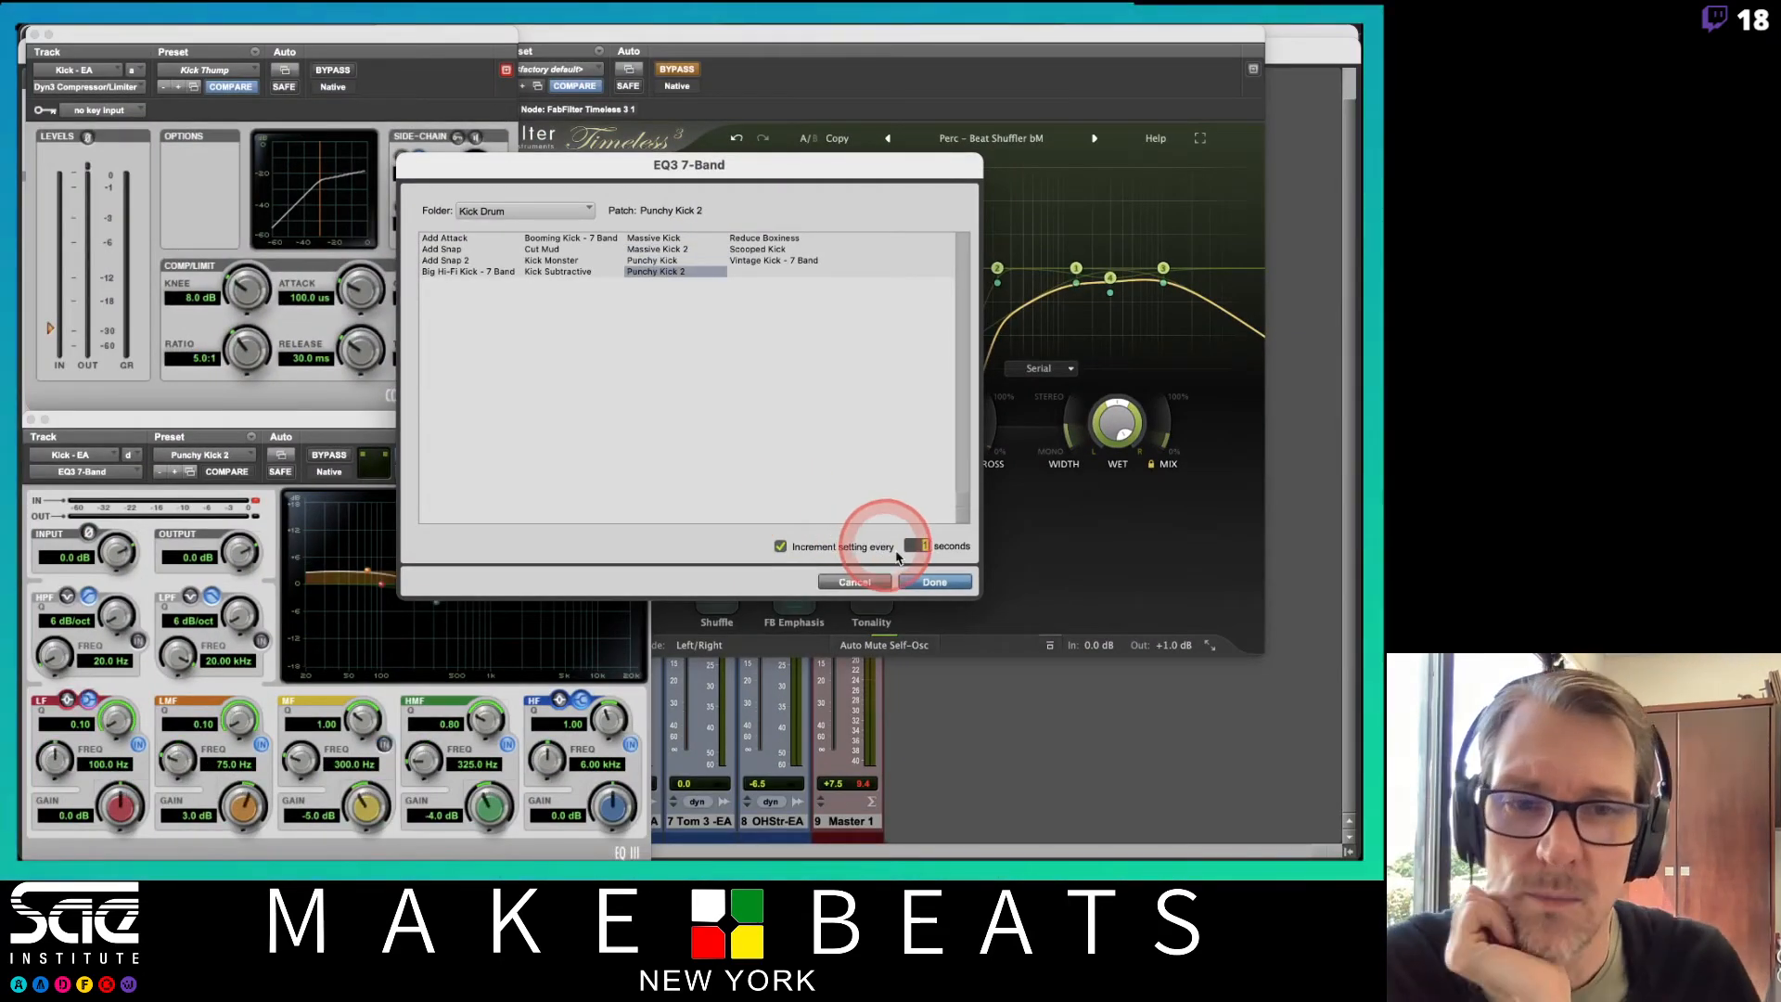
click(448, 241)
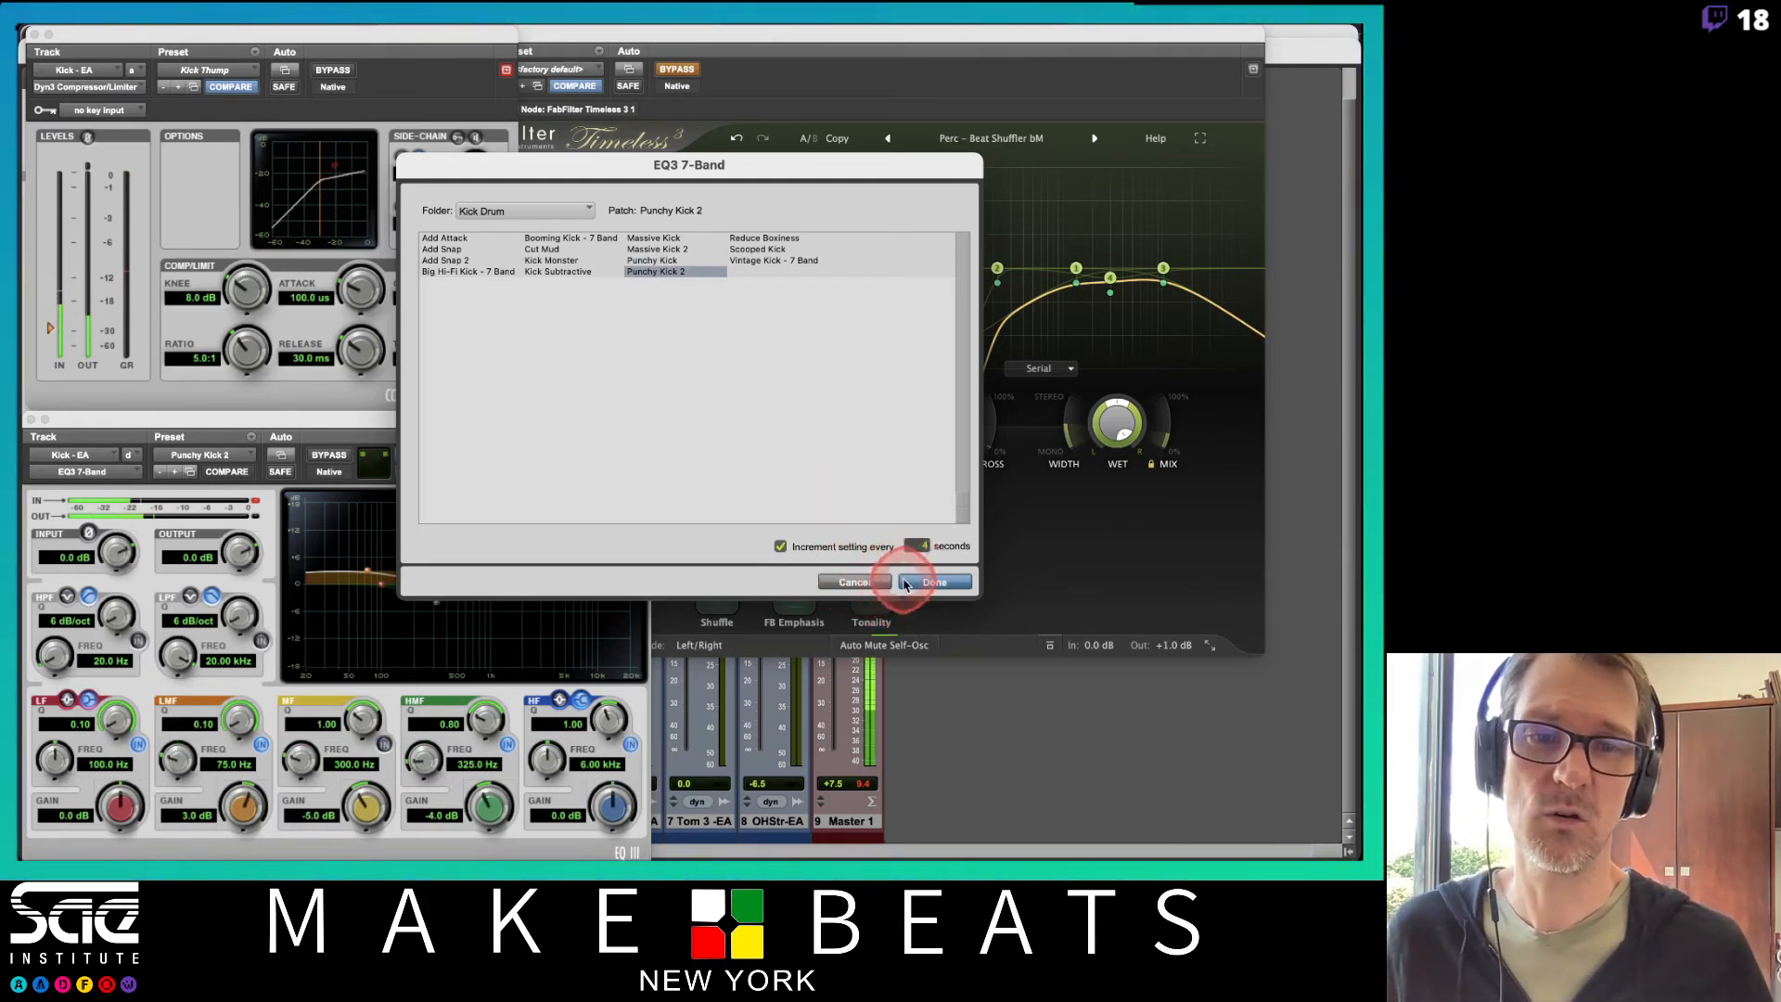
Keep the Punchy Kick 2 patch on EQ3 7-Band and close the preset browser
click(933, 583)
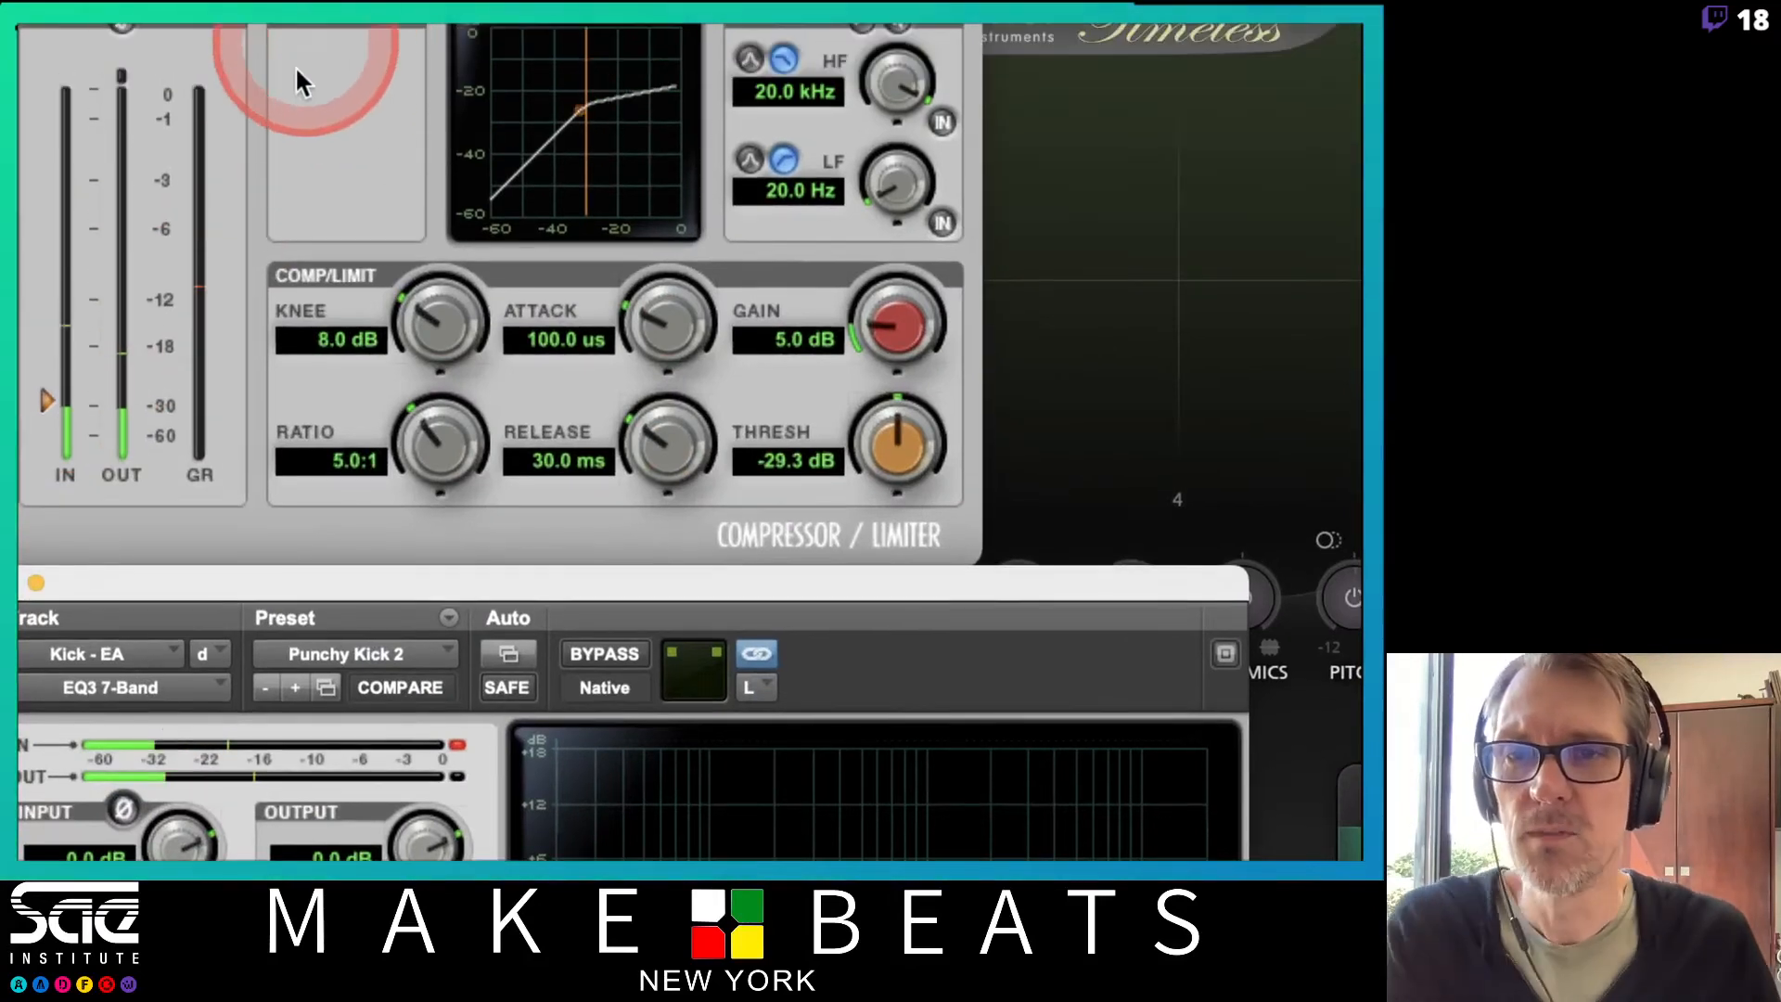
Set the kick compressor's gain to 10.2 dB and its threshold to -39.9 dB
click(297, 69)
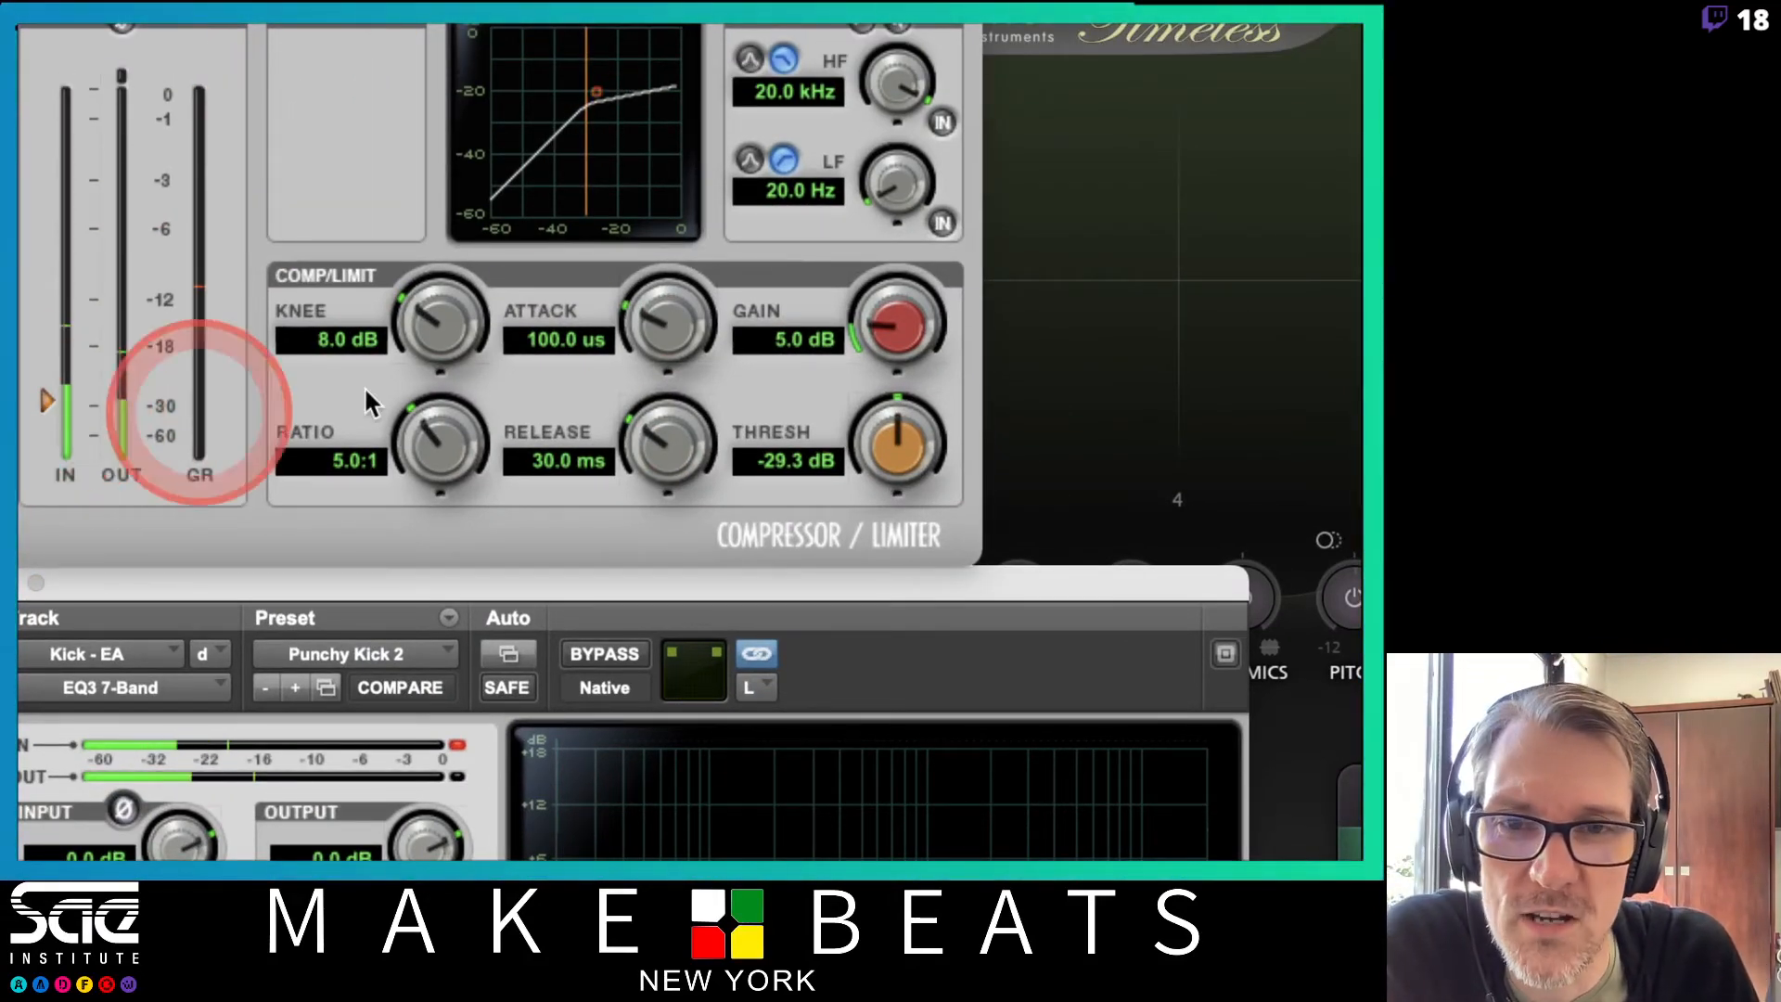
drag(894, 316, 894, 265)
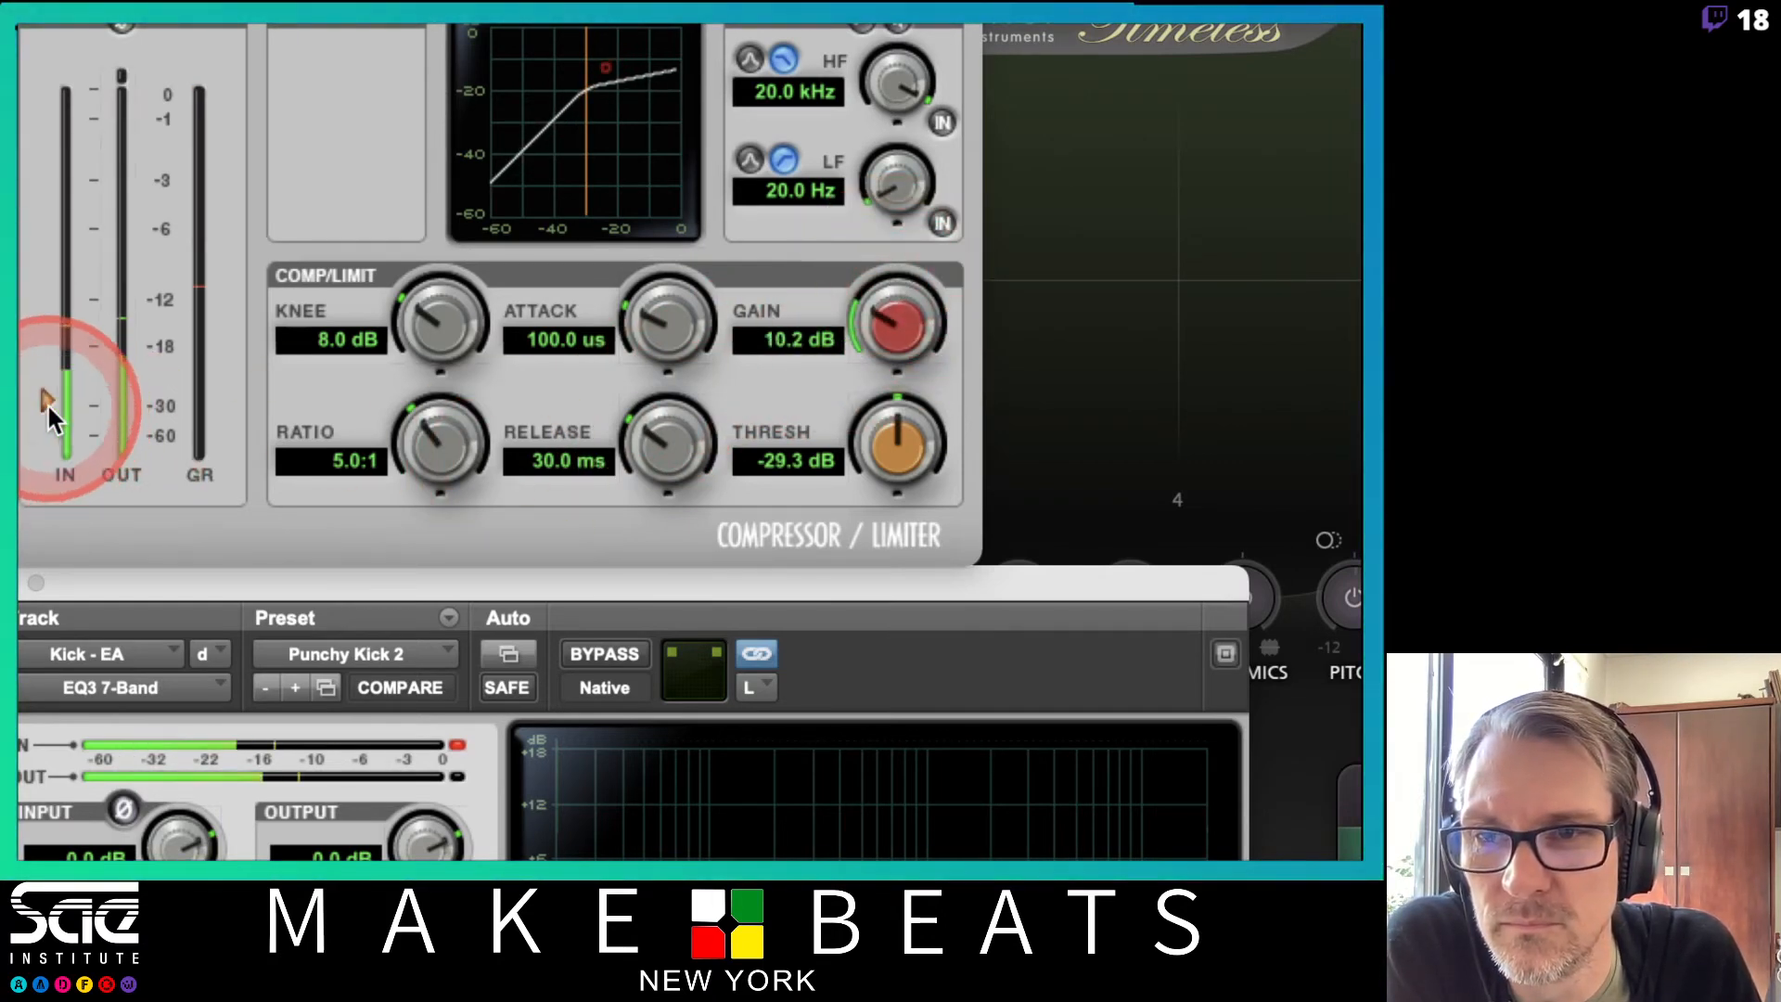
drag(46, 402, 50, 414)
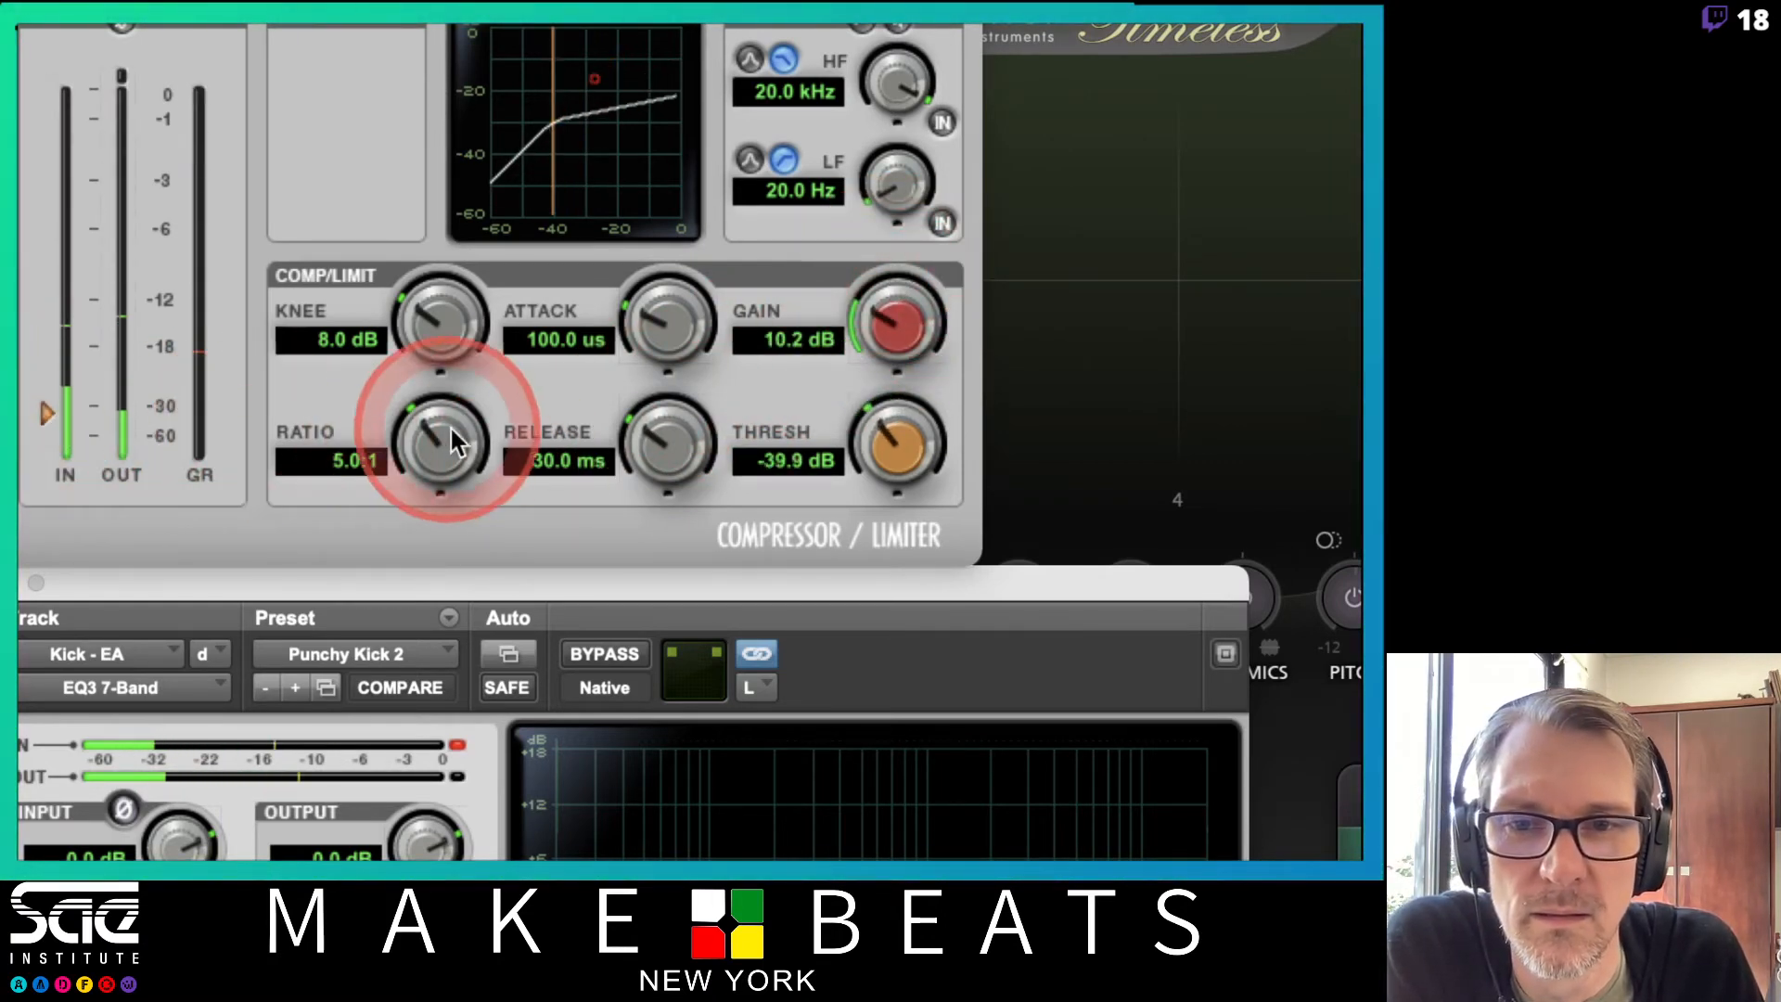
Set the compressor's release to 12.4 ms, attack to 24.2 ms and ratio to 8.3:1
drag(700, 430, 657, 427)
drag(654, 338, 666, 148)
click(667, 434)
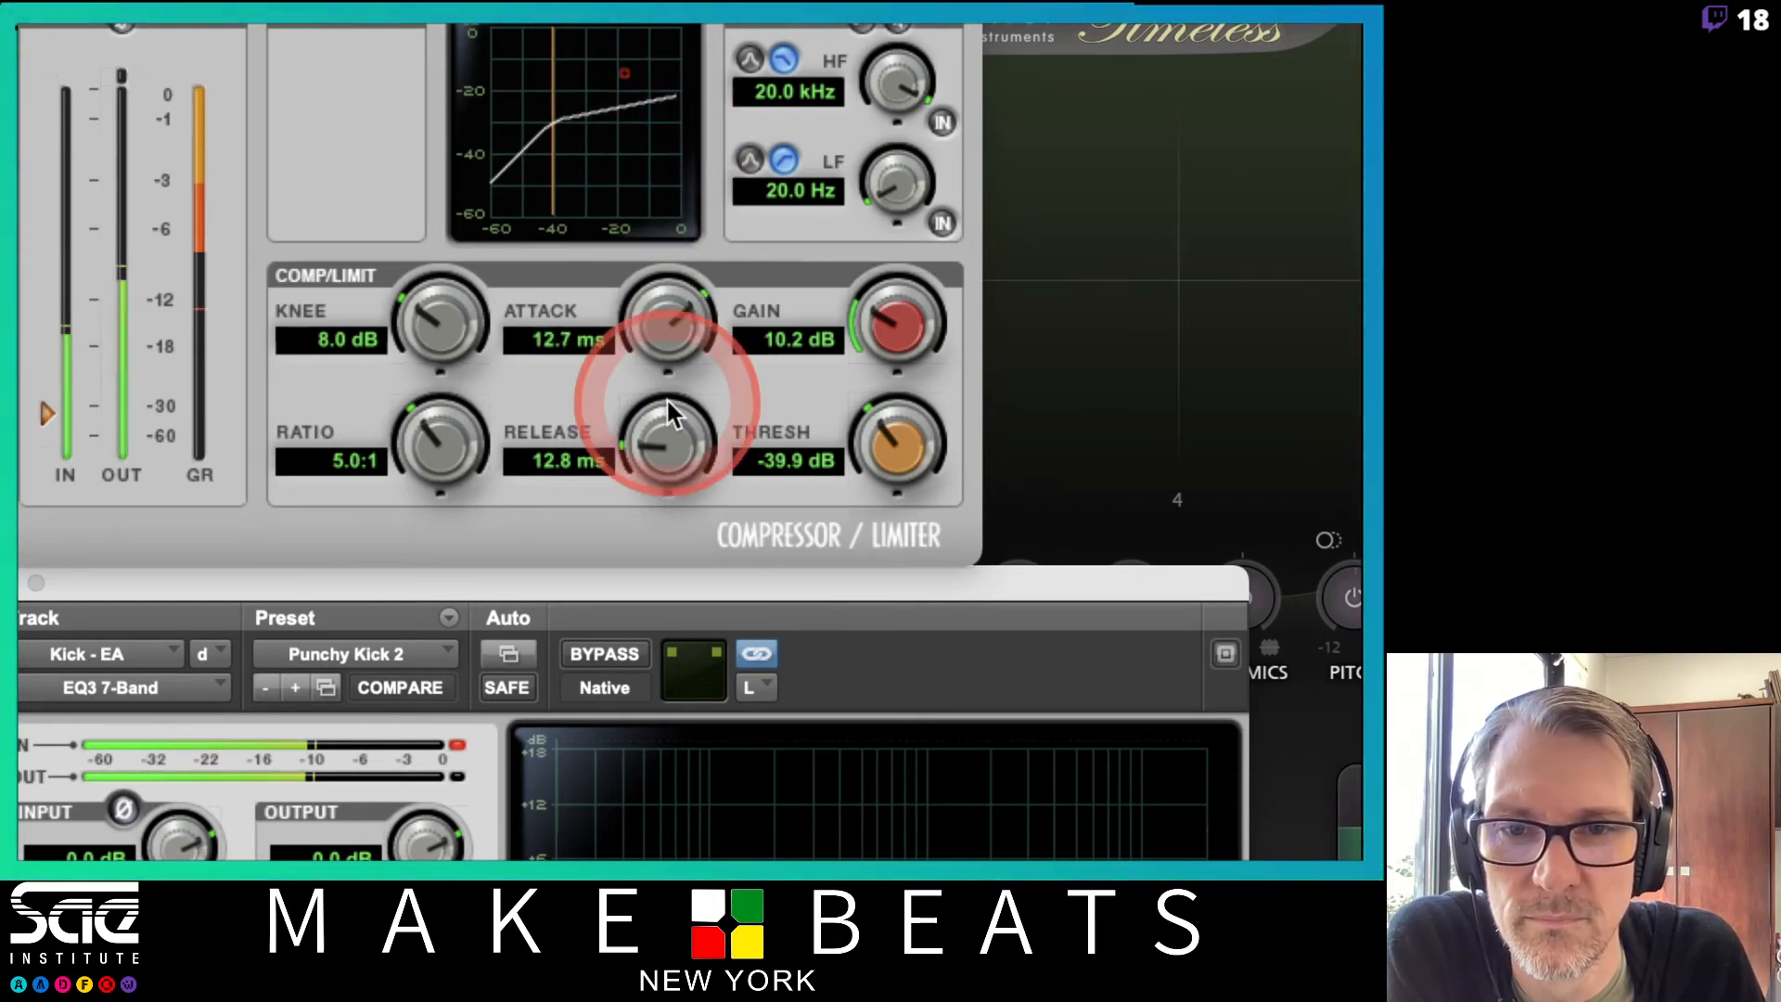
drag(670, 438, 670, 450)
drag(655, 332, 657, 391)
drag(438, 436, 445, 399)
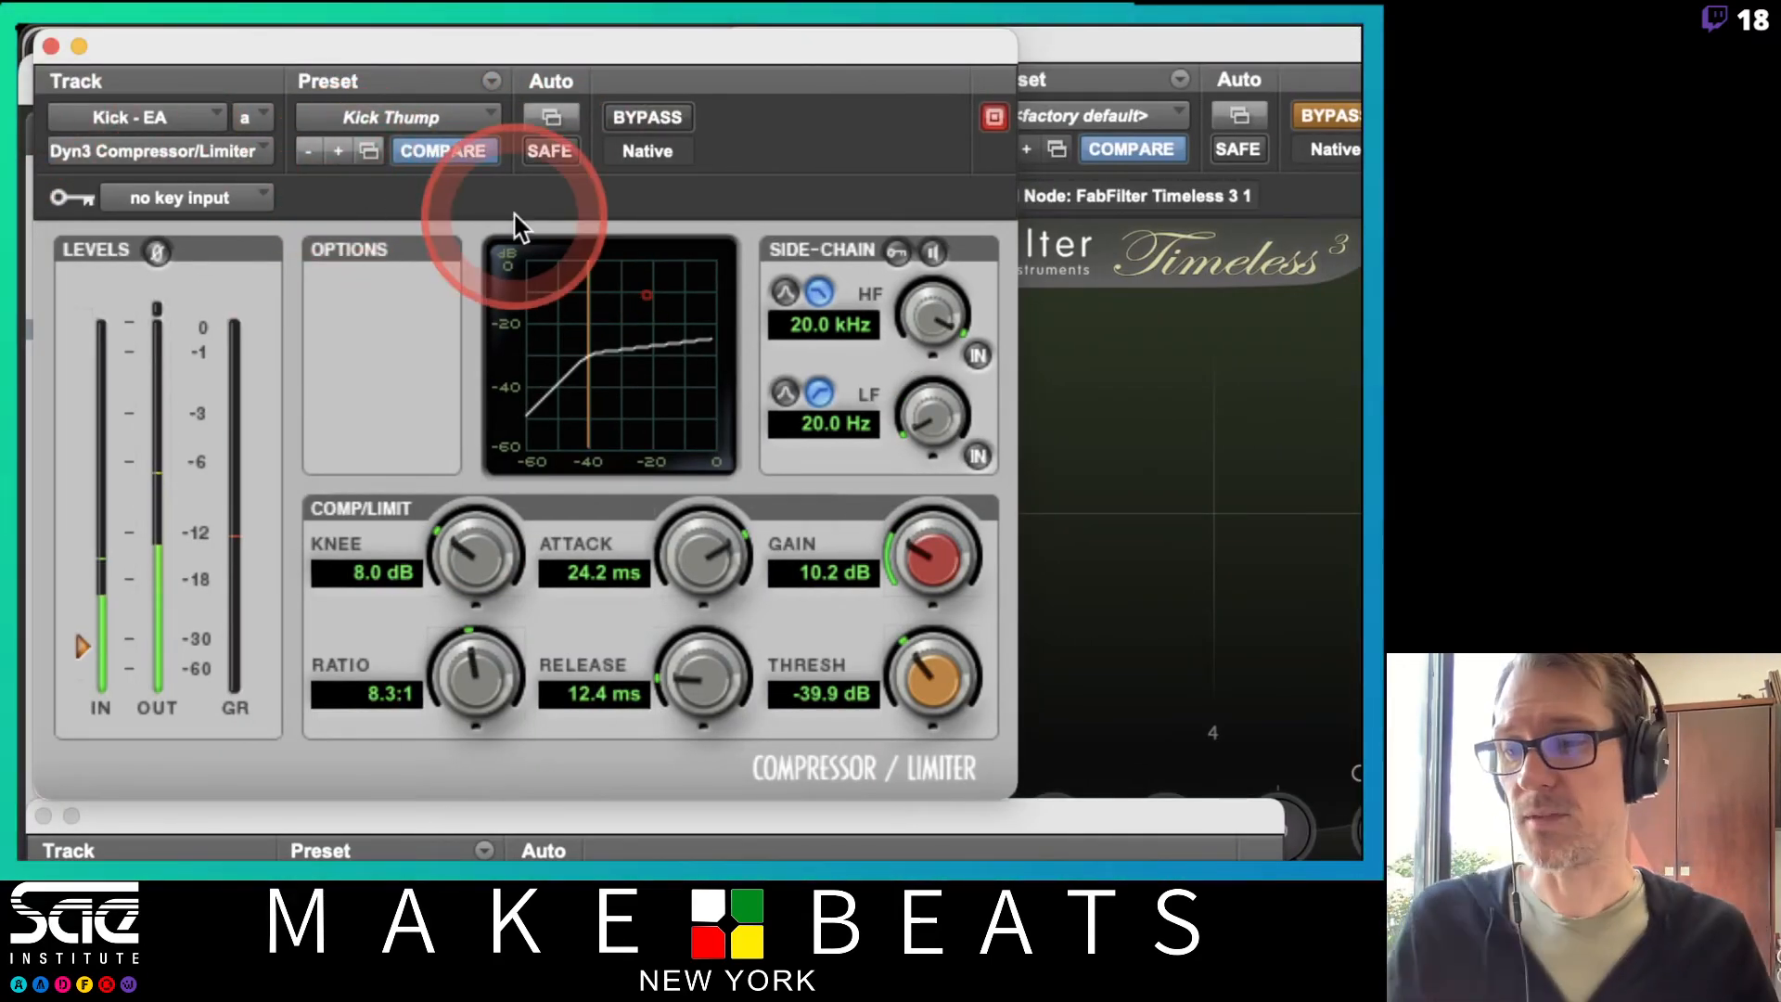
Compare the original Kick Thump preset with the edited compressor settings, returning to the edited version
click(449, 154)
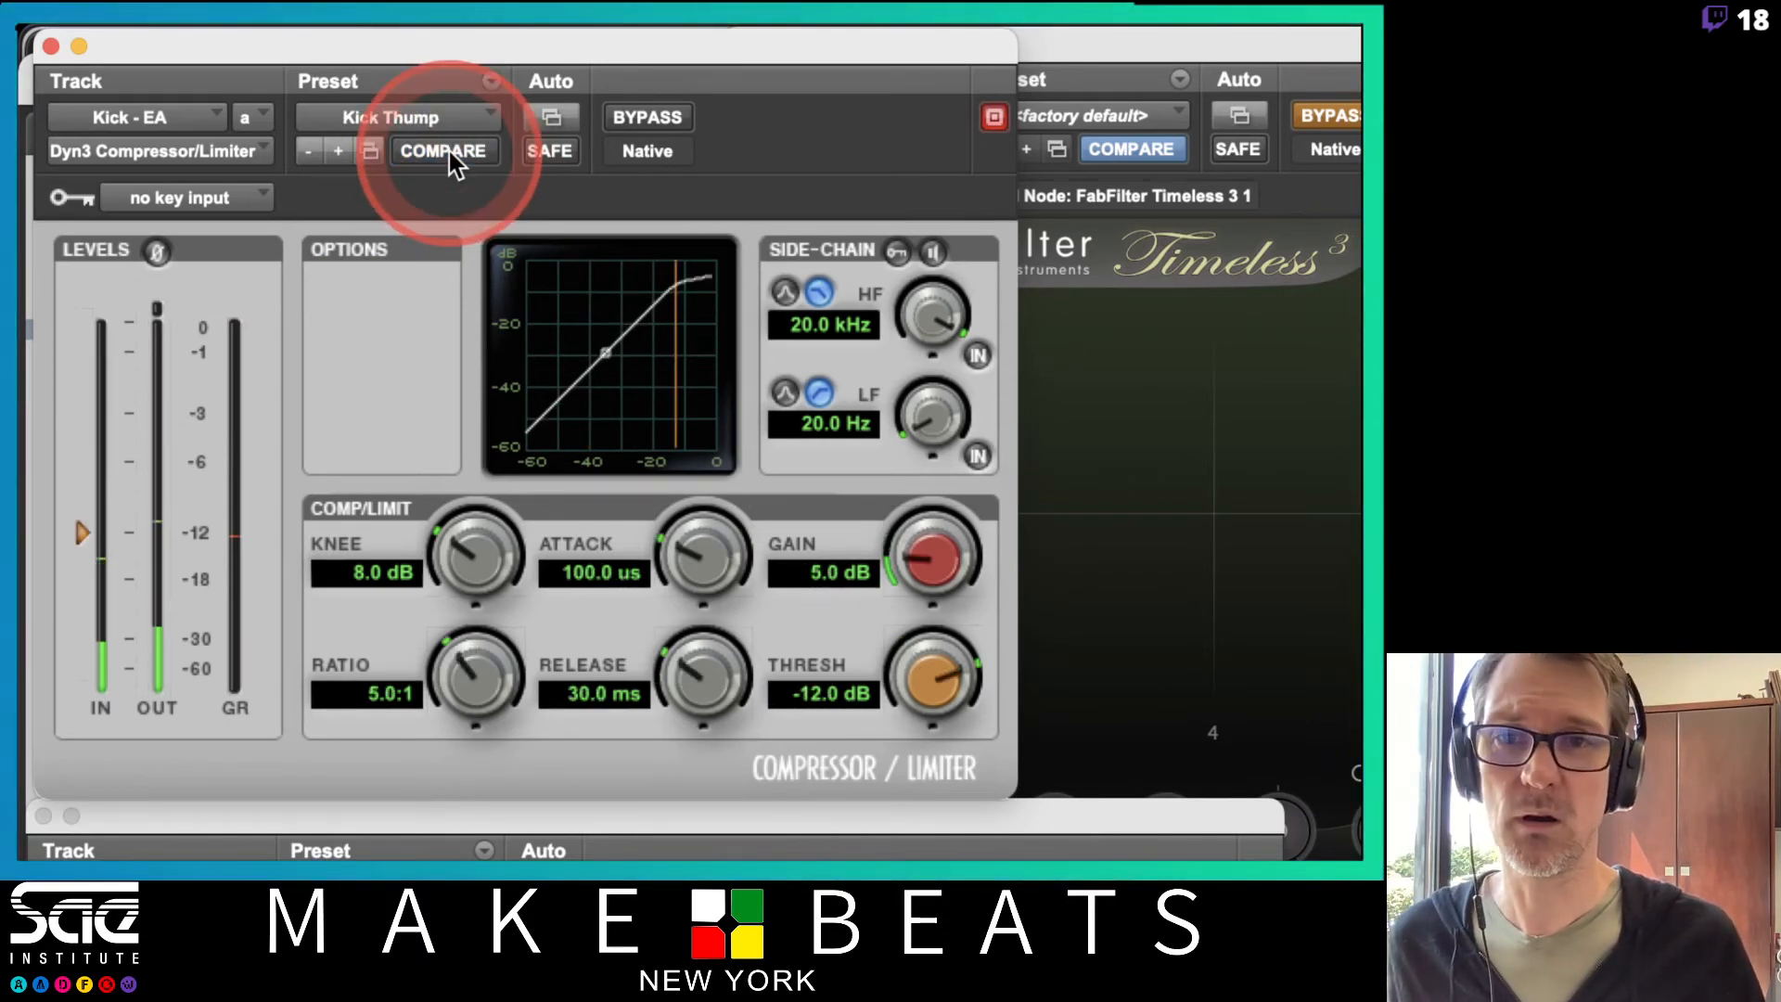
click(449, 153)
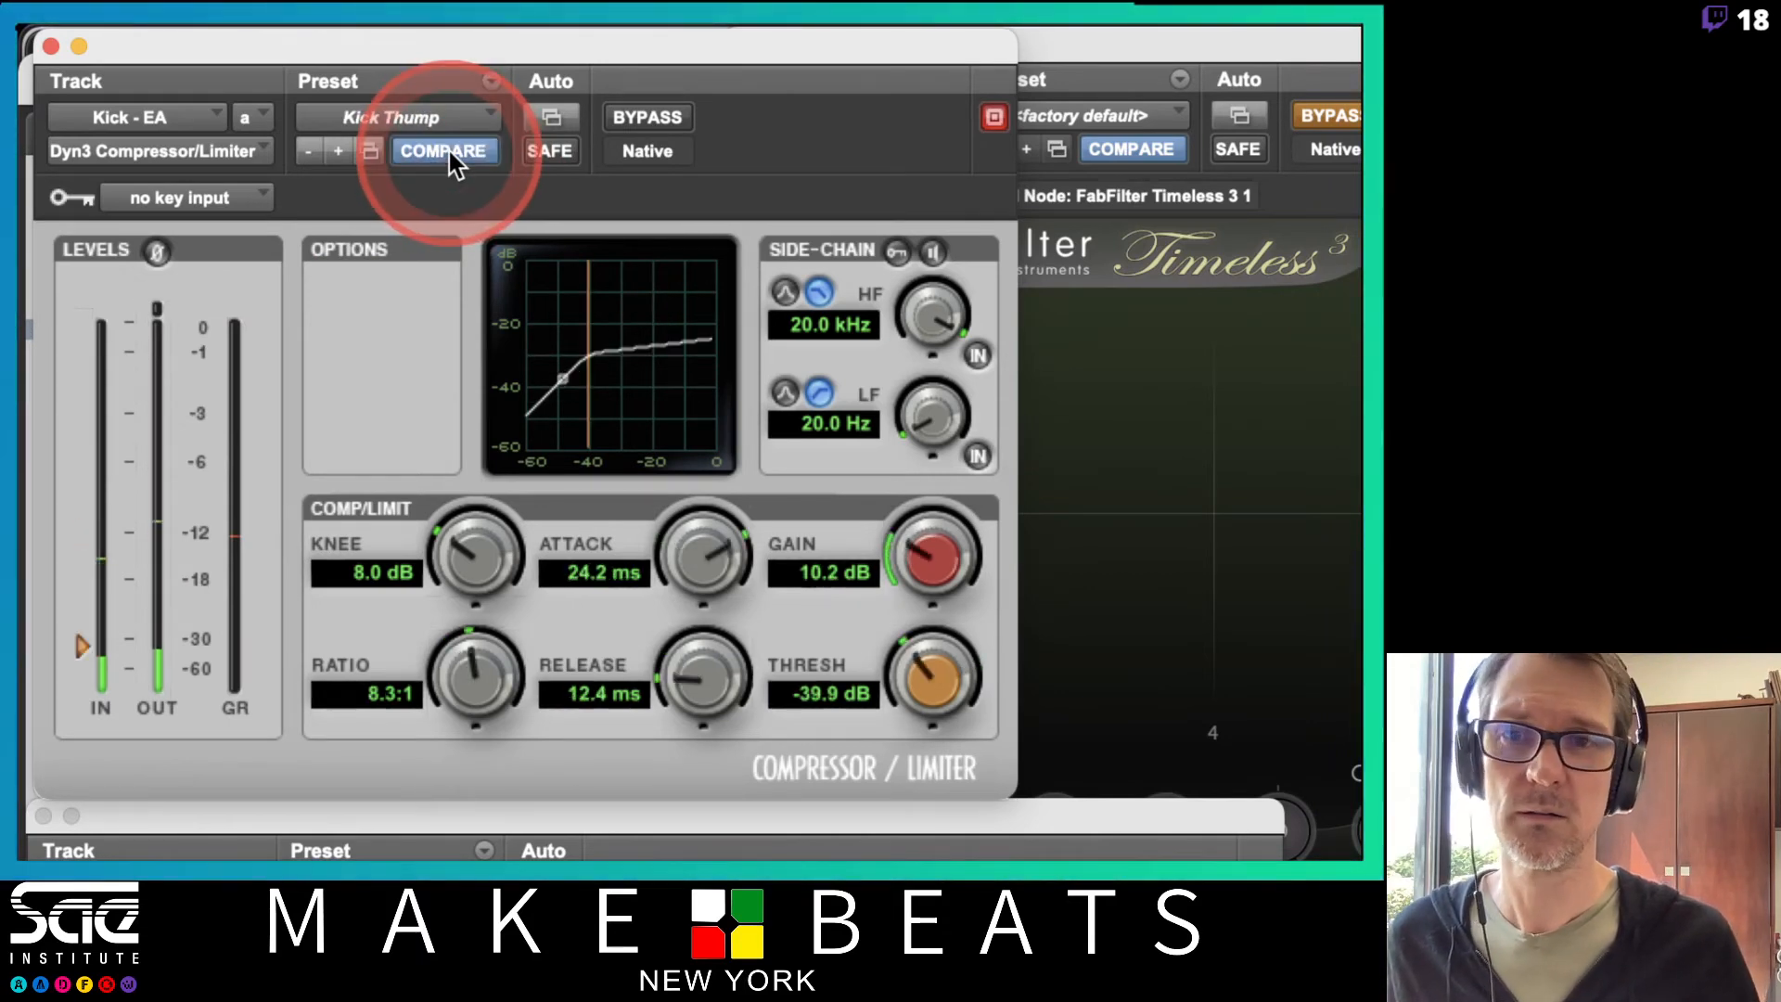
Save the edited compressor settings as a new preset named Loud Beef Kick TG in the Dyn 3.0 folder
click(488, 81)
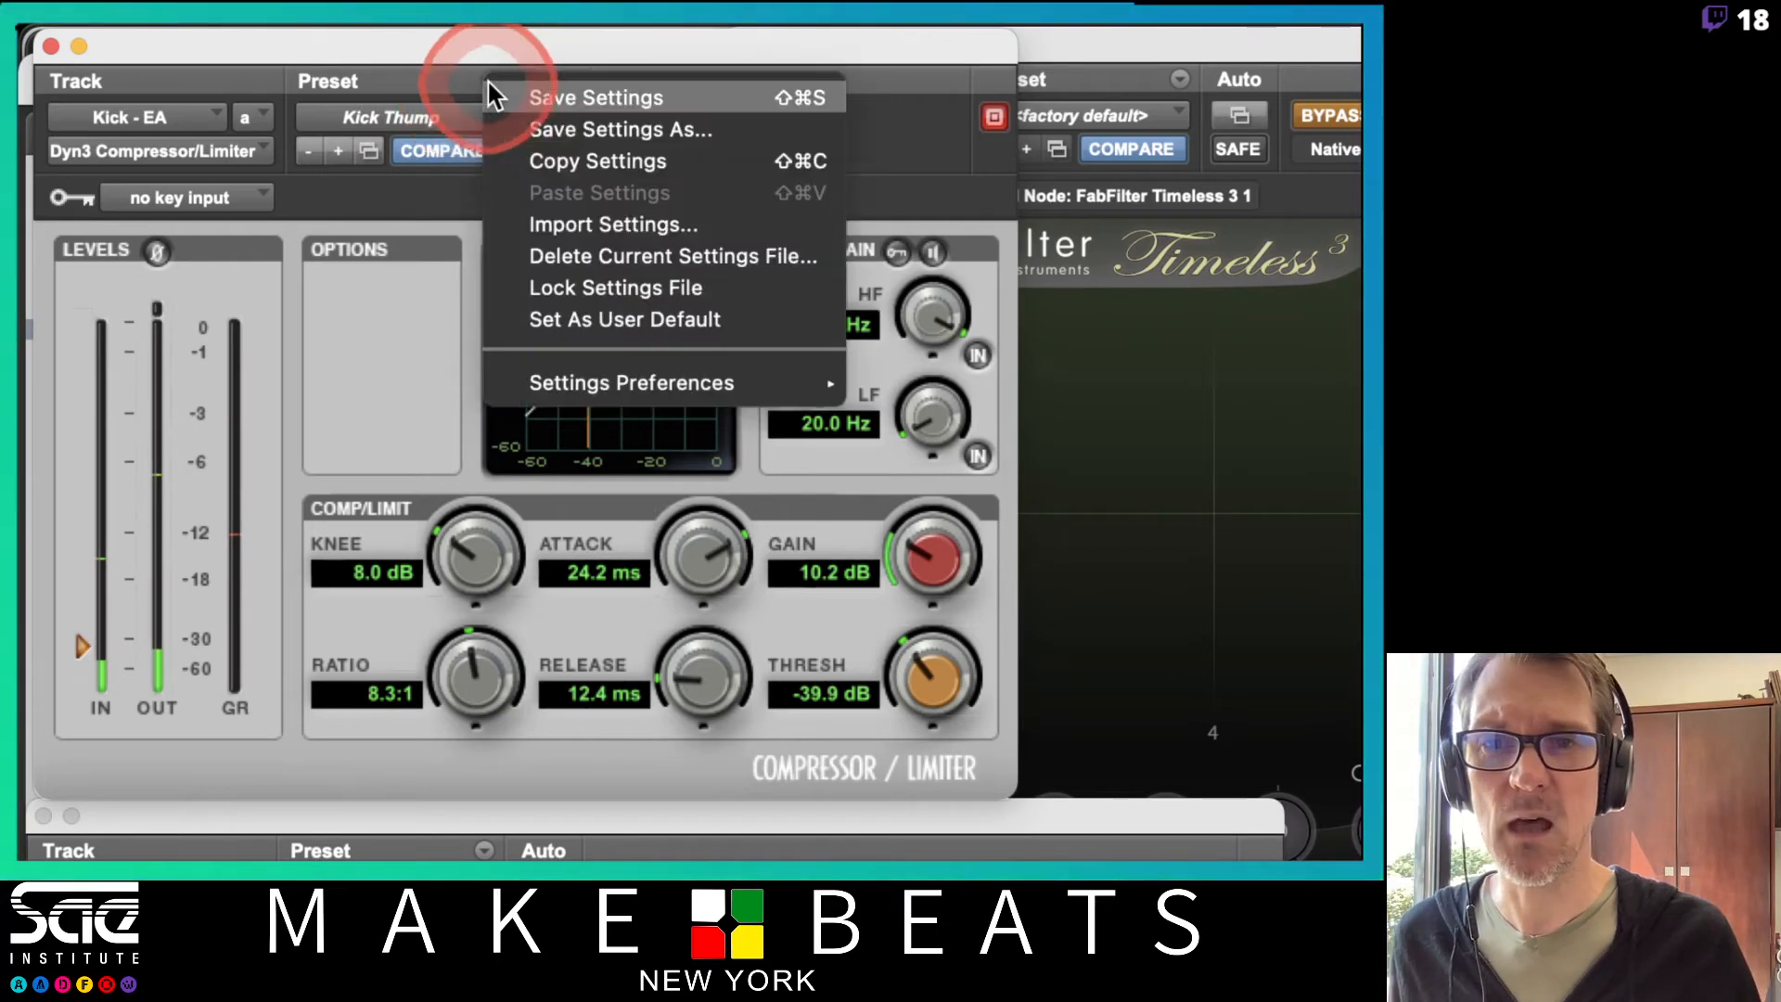
click(587, 133)
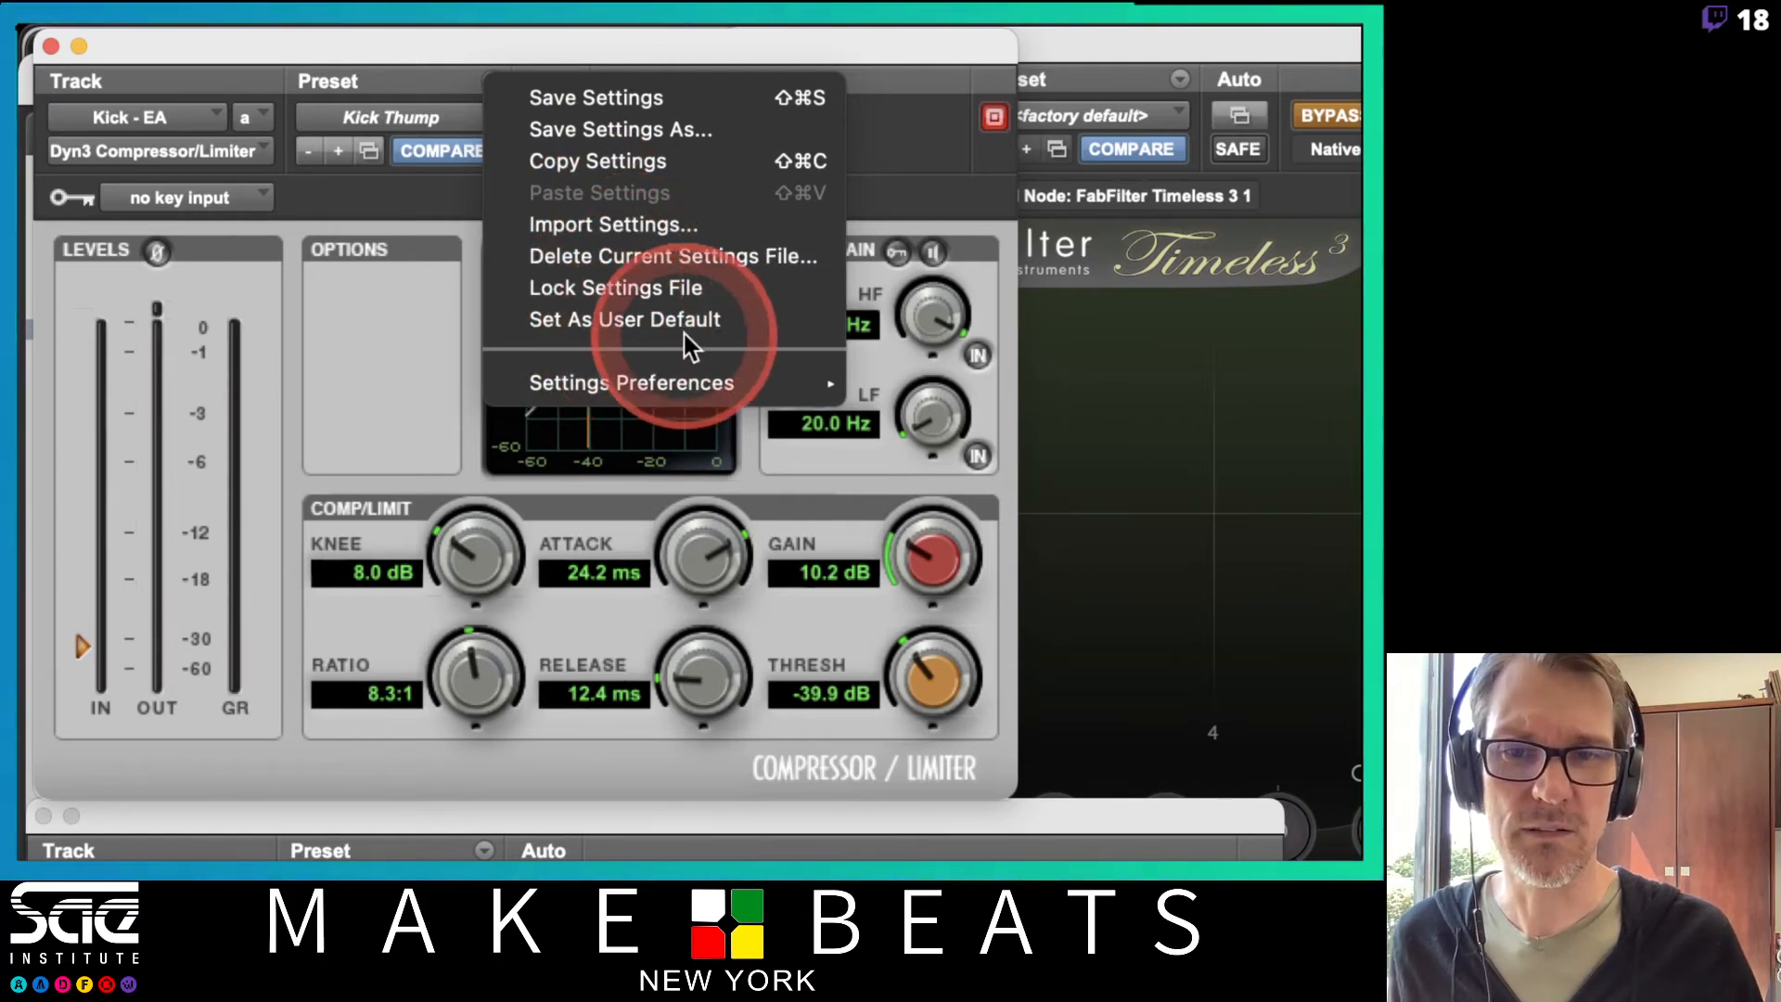
mouse_move(638, 372)
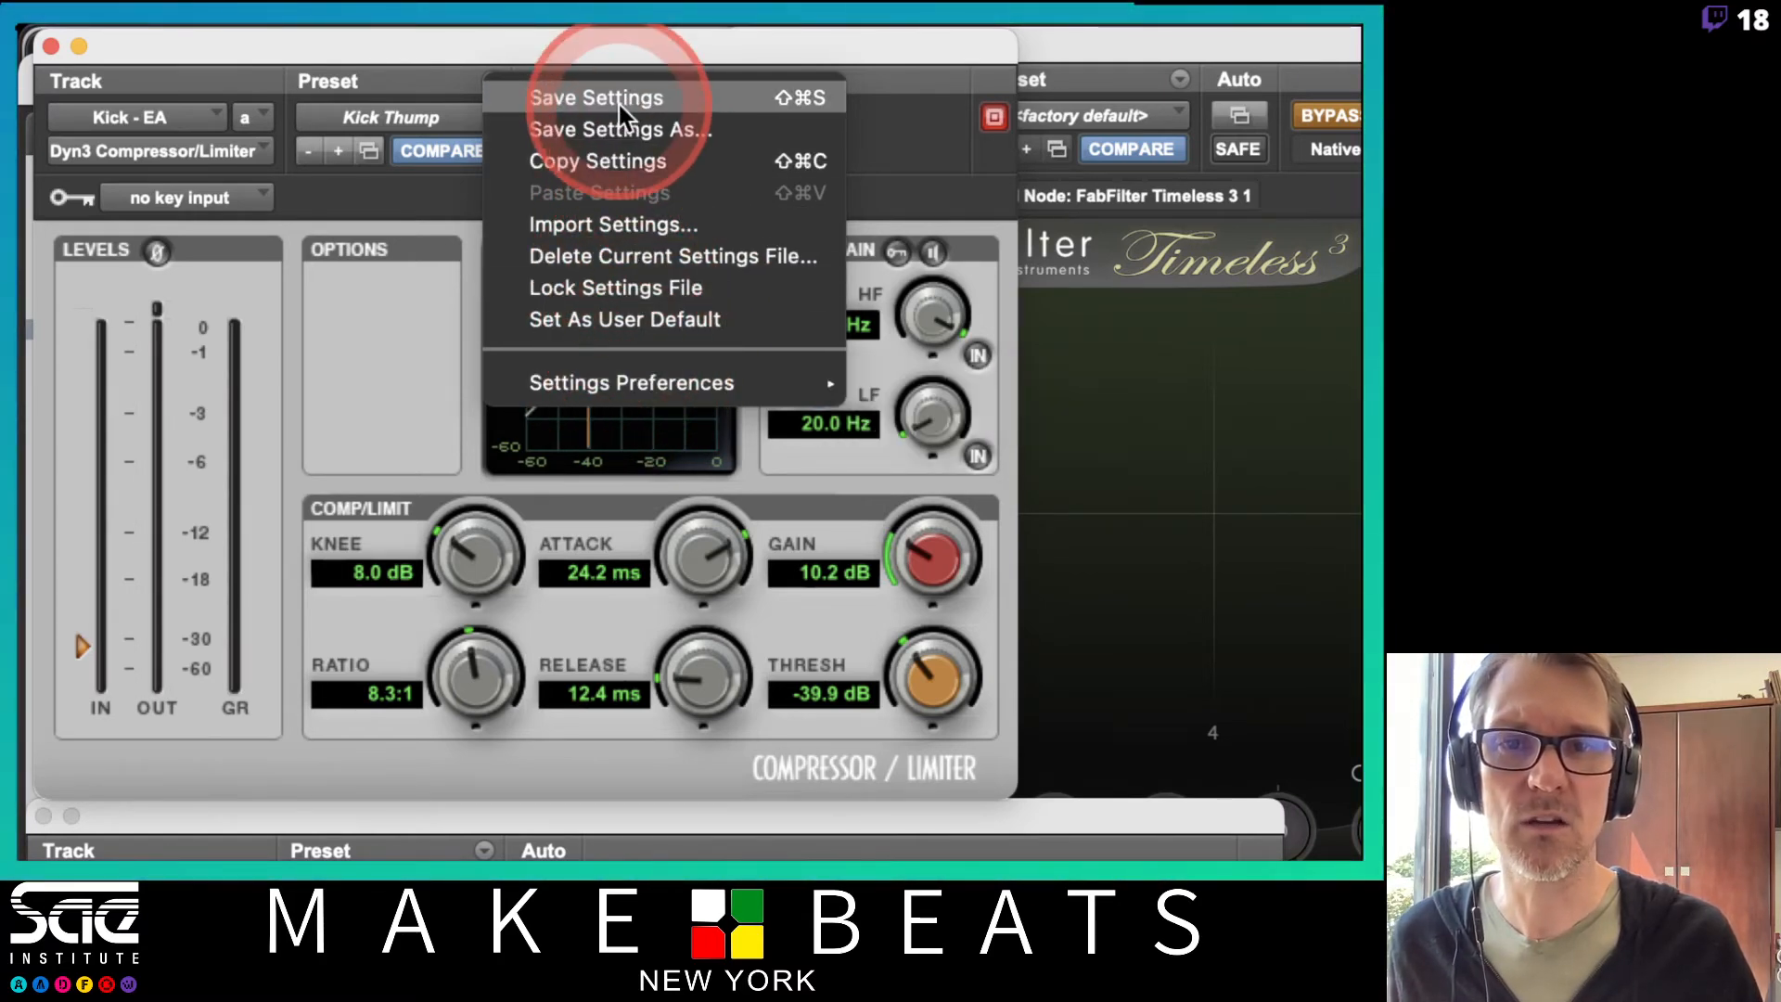
click(626, 131)
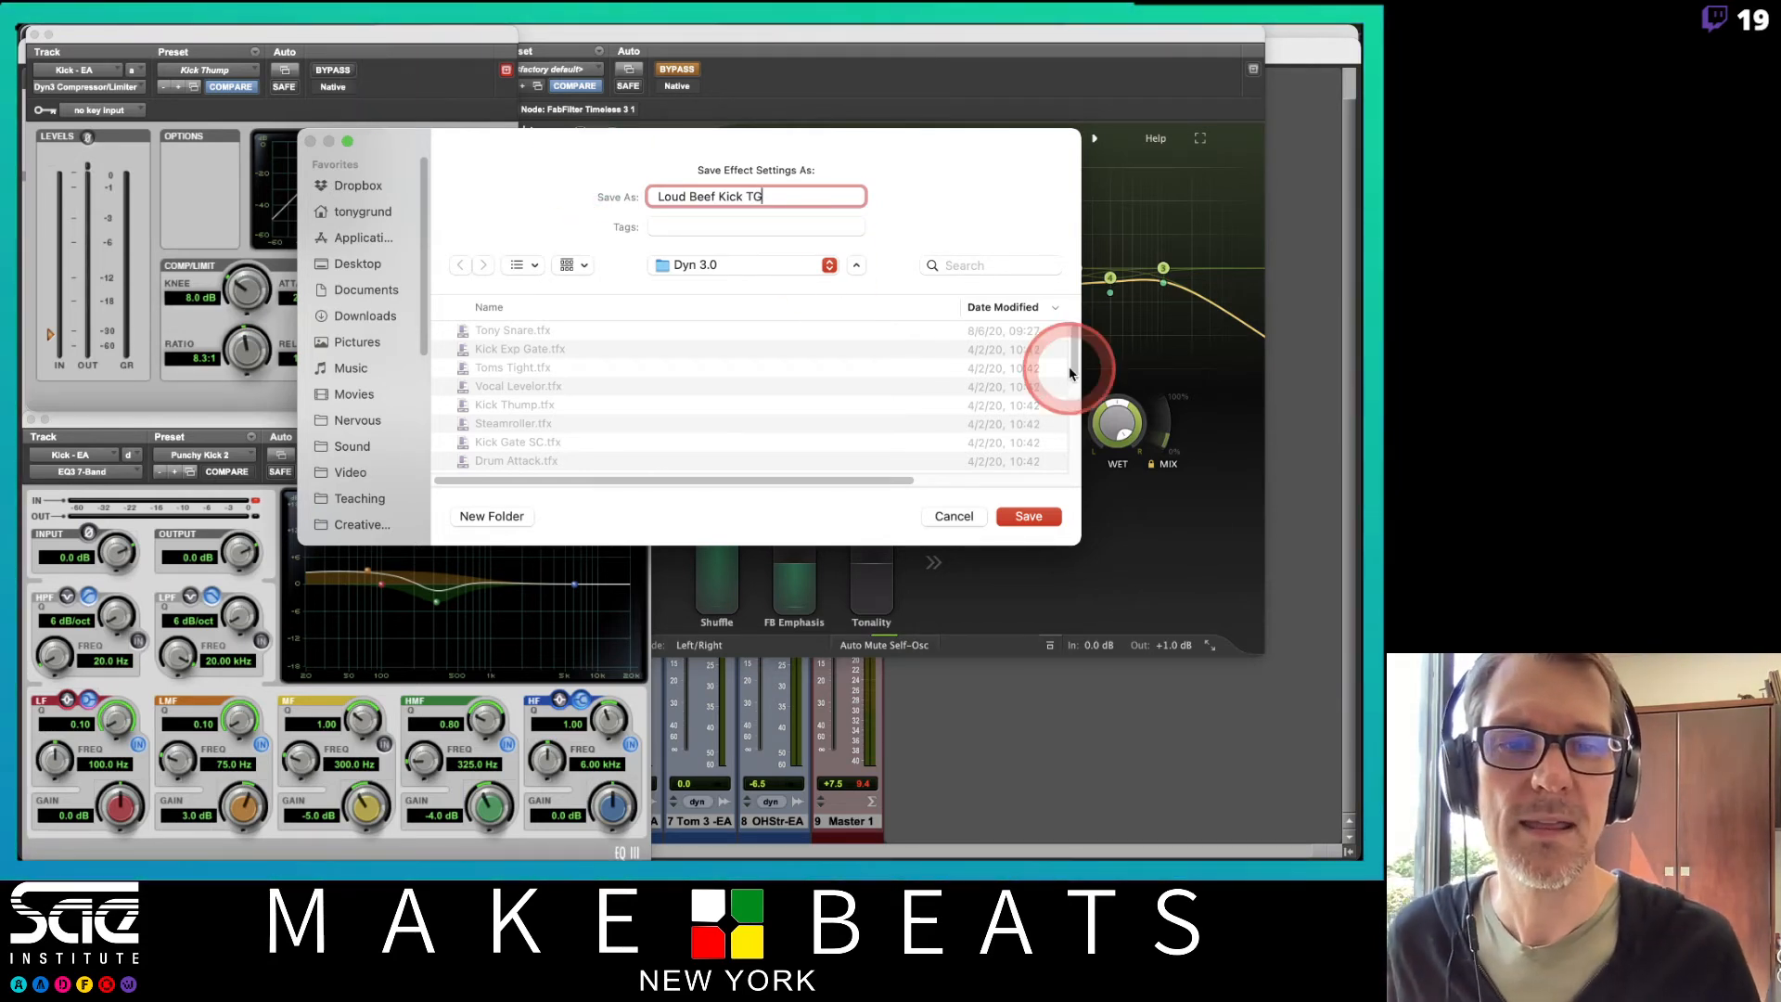
click(1034, 517)
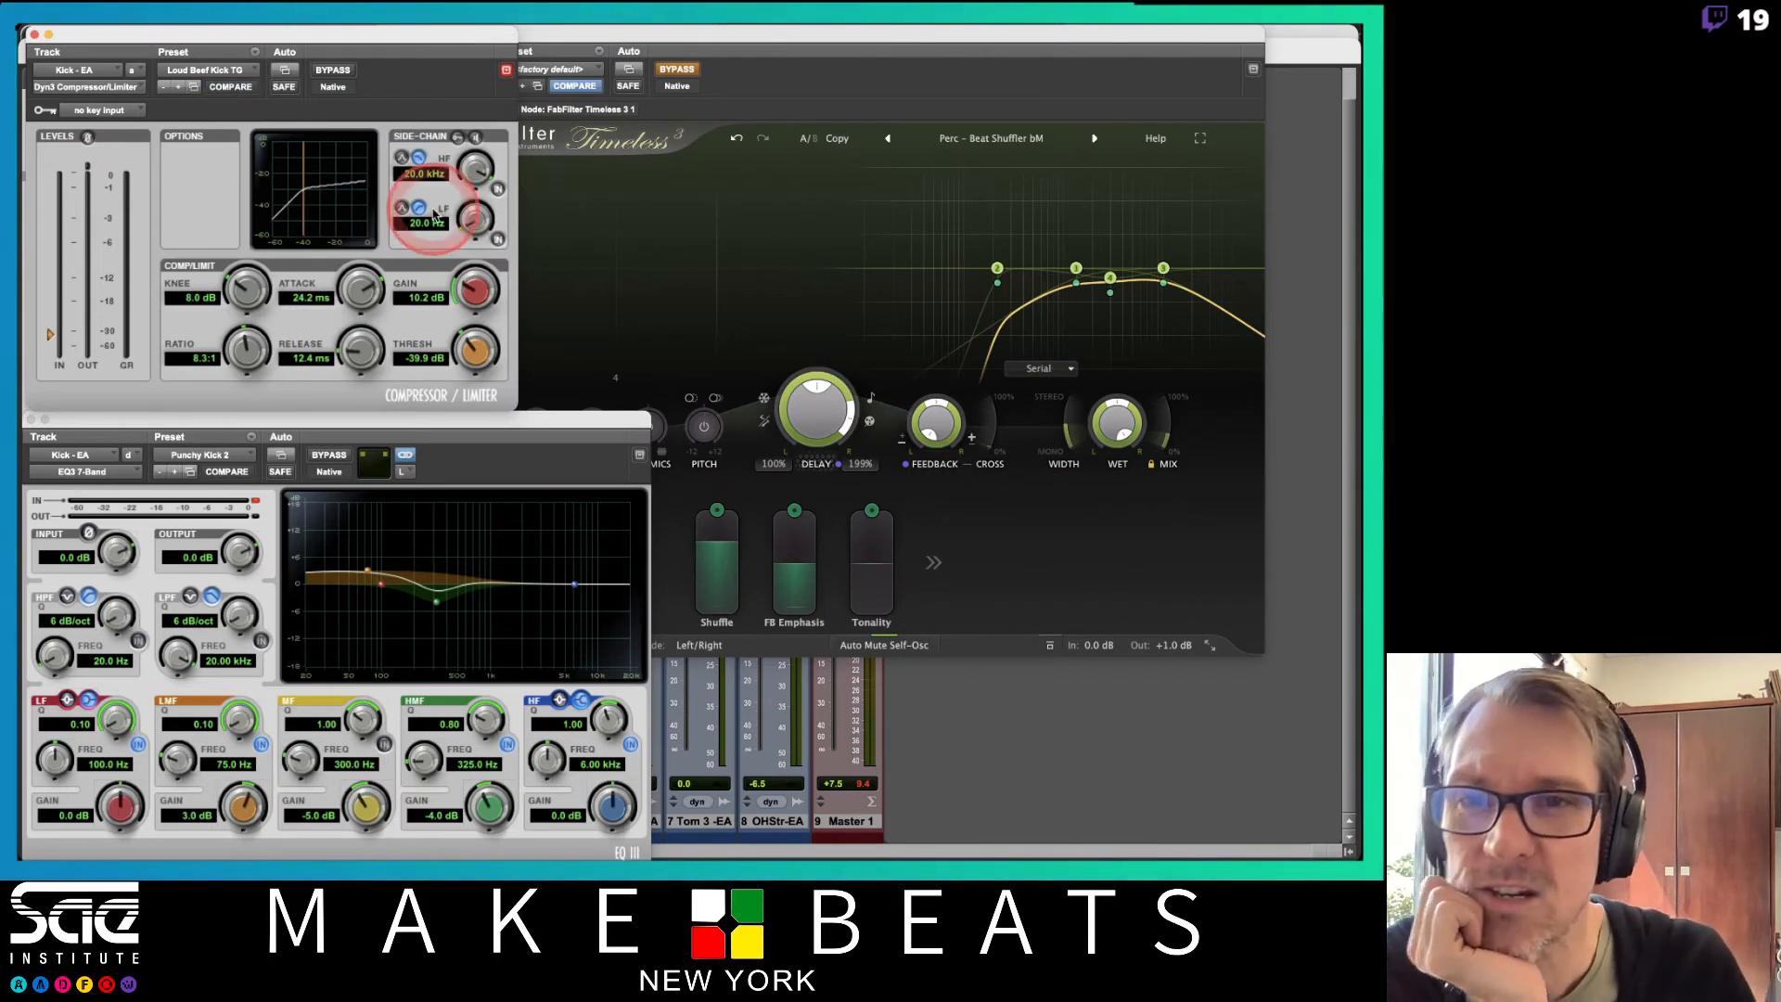
Look through the compressor's preset list around the saved Loud Beef Kick TG preset without changing the selection
click(237, 71)
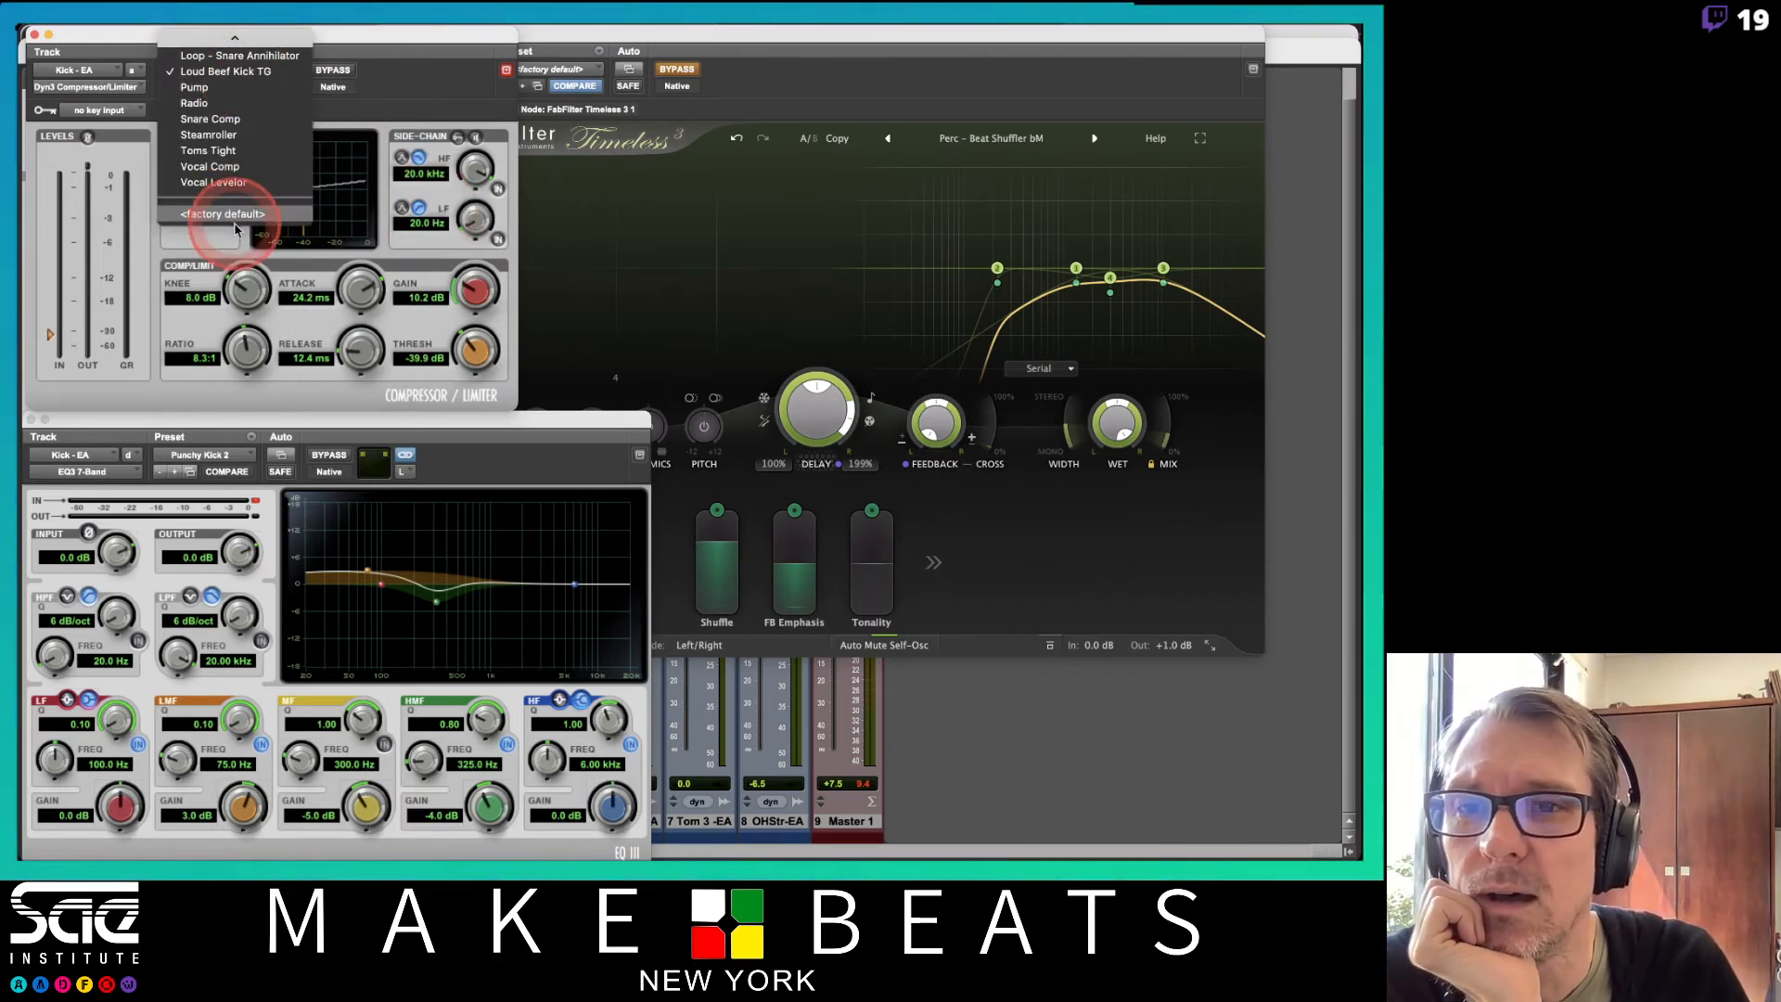
mouse_move(229, 35)
click(360, 89)
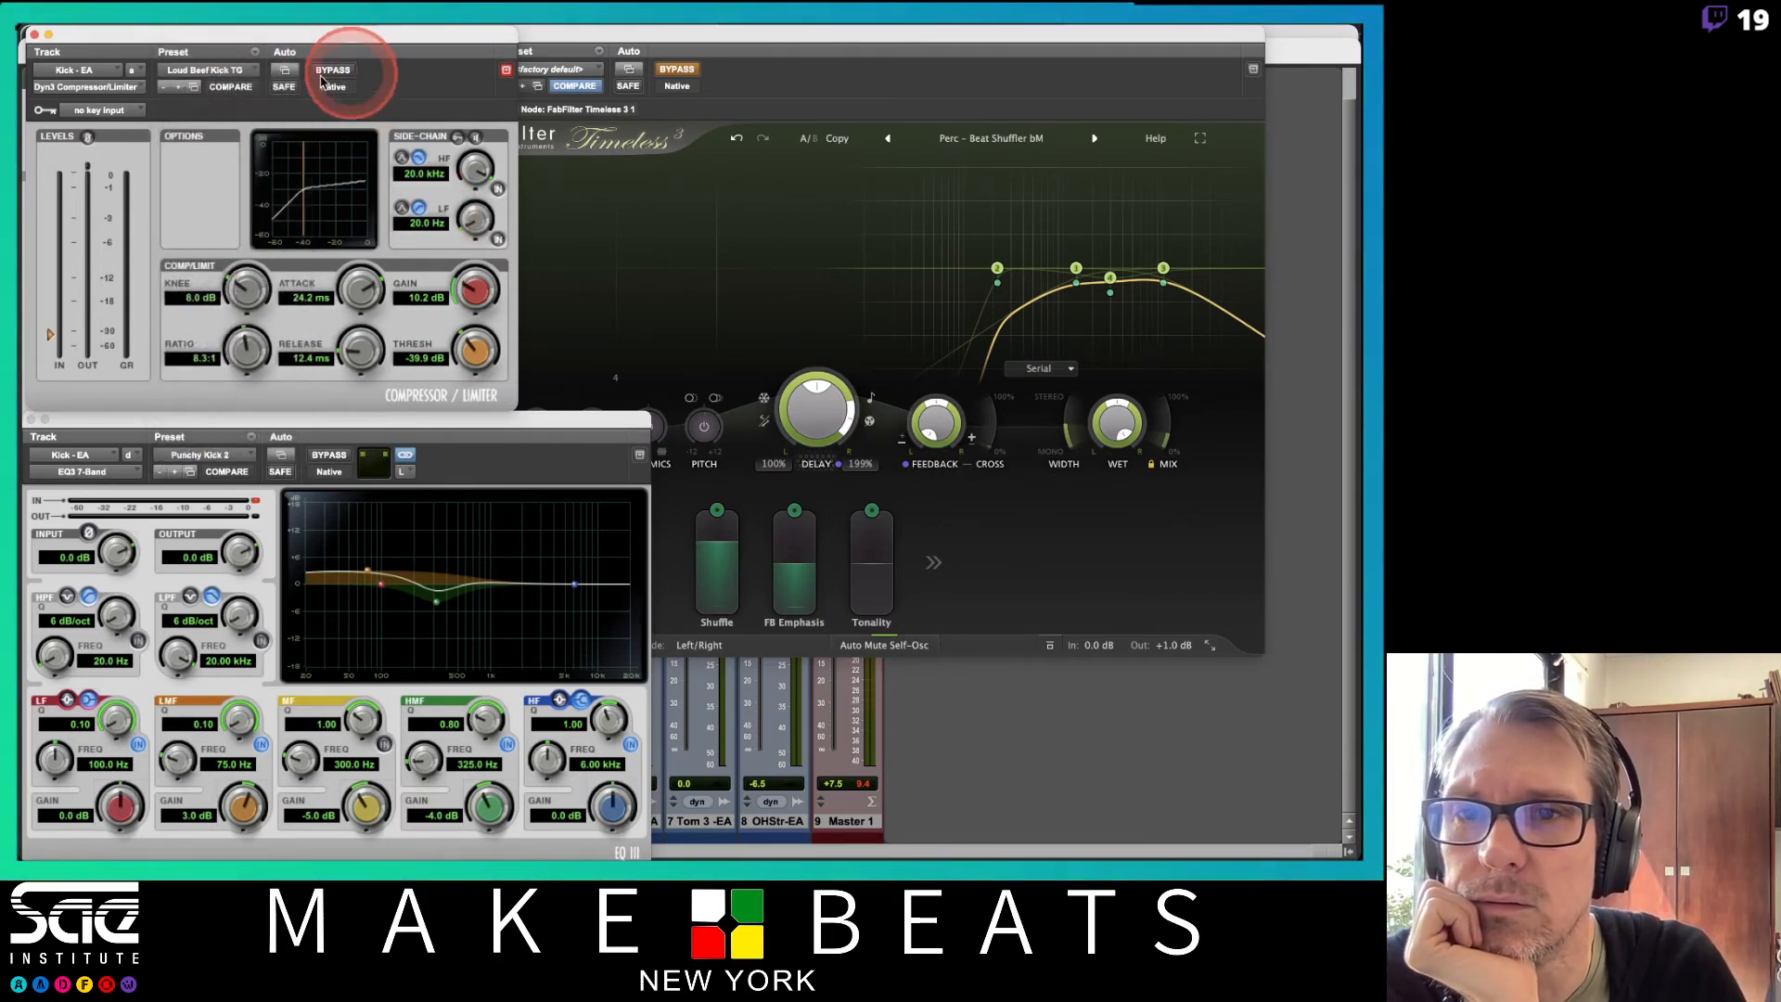
click(214, 74)
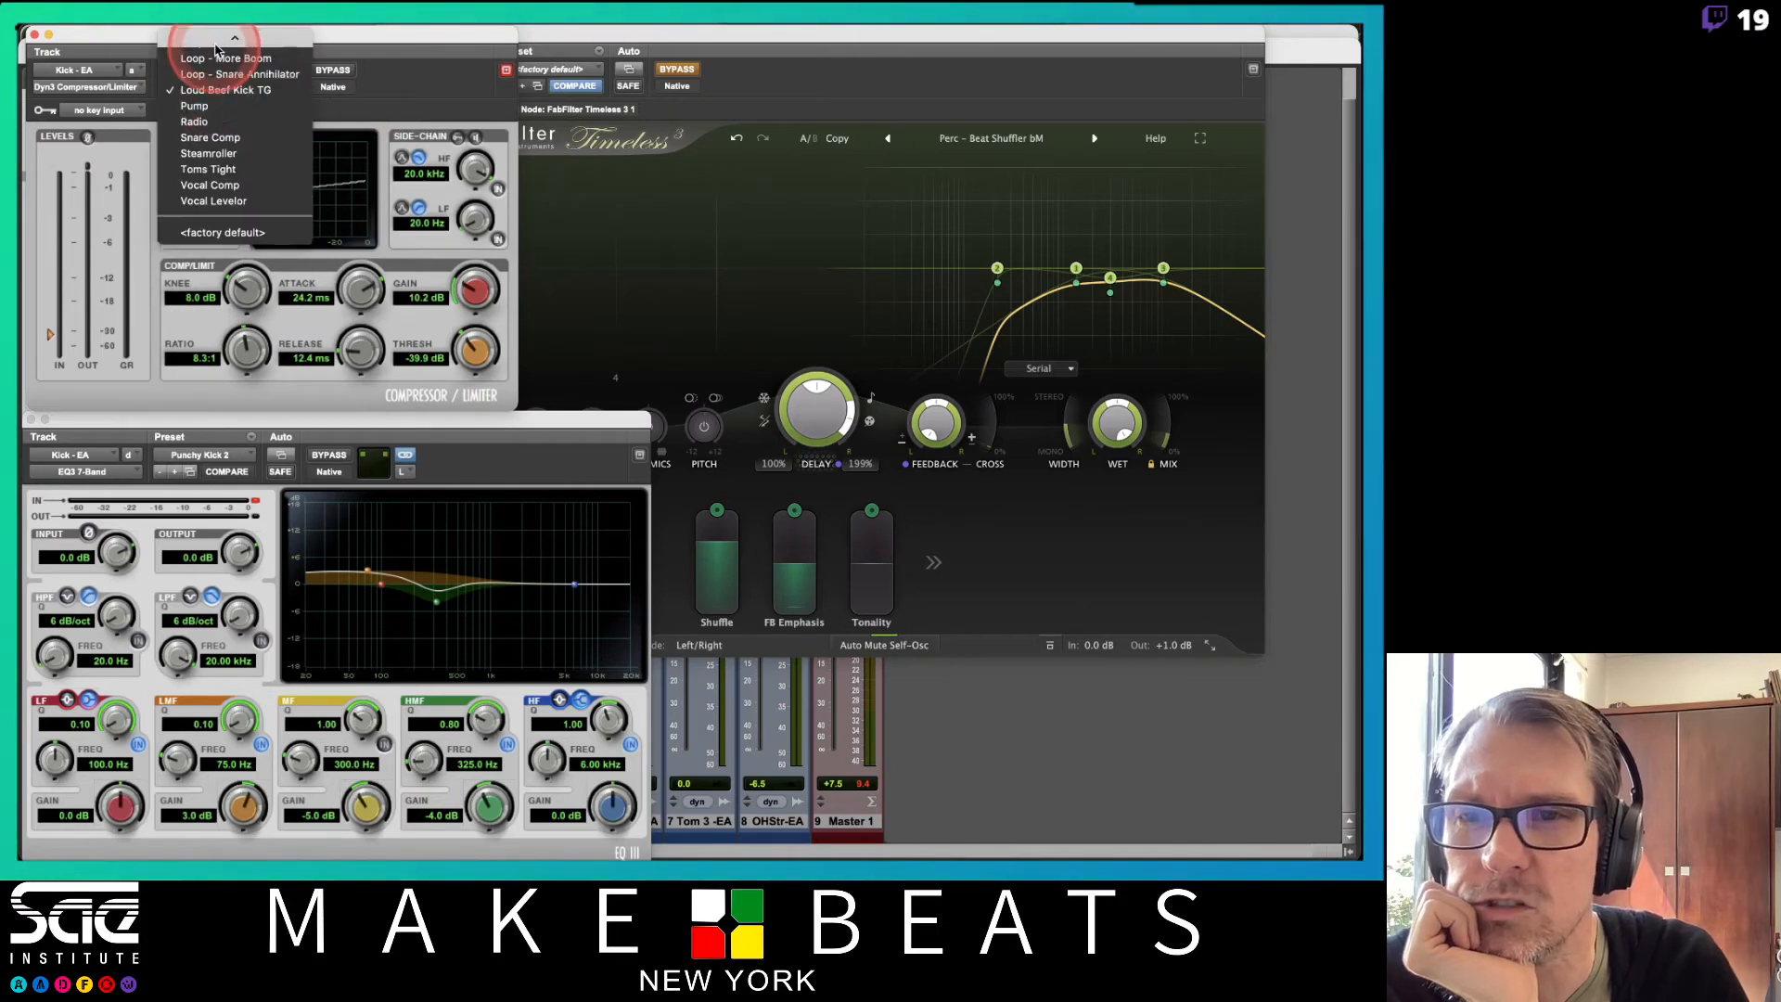
mouse_move(229, 39)
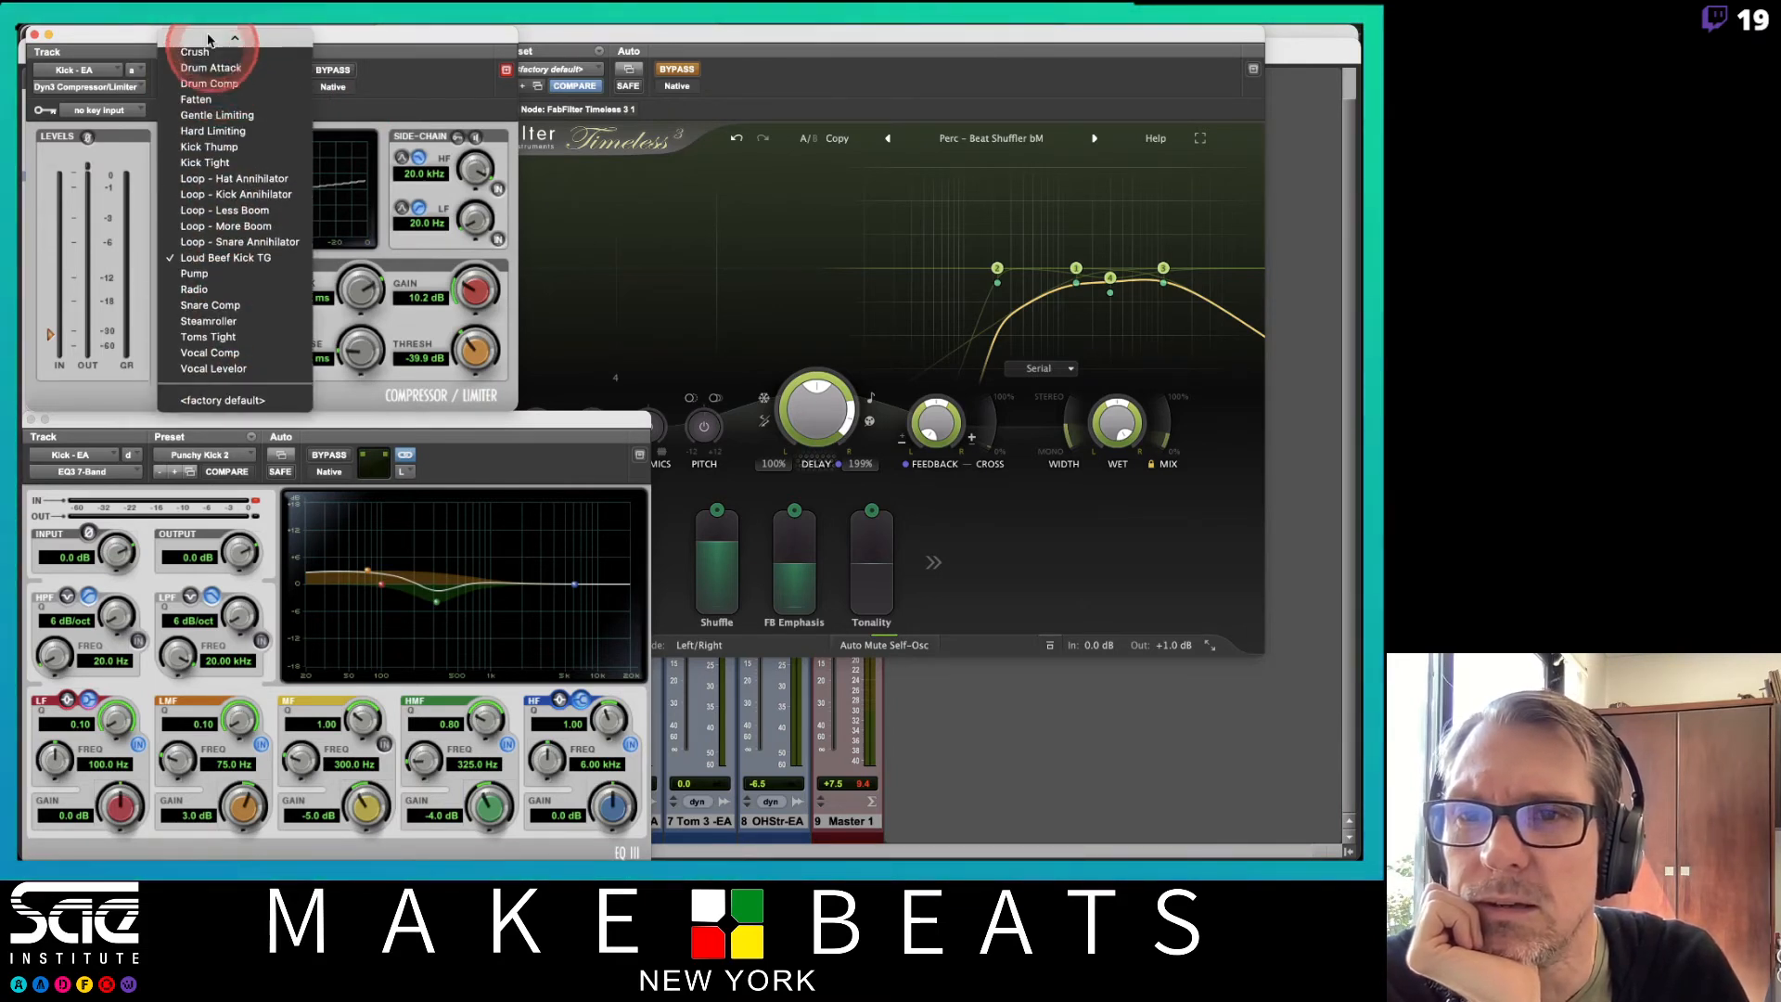
click(406, 82)
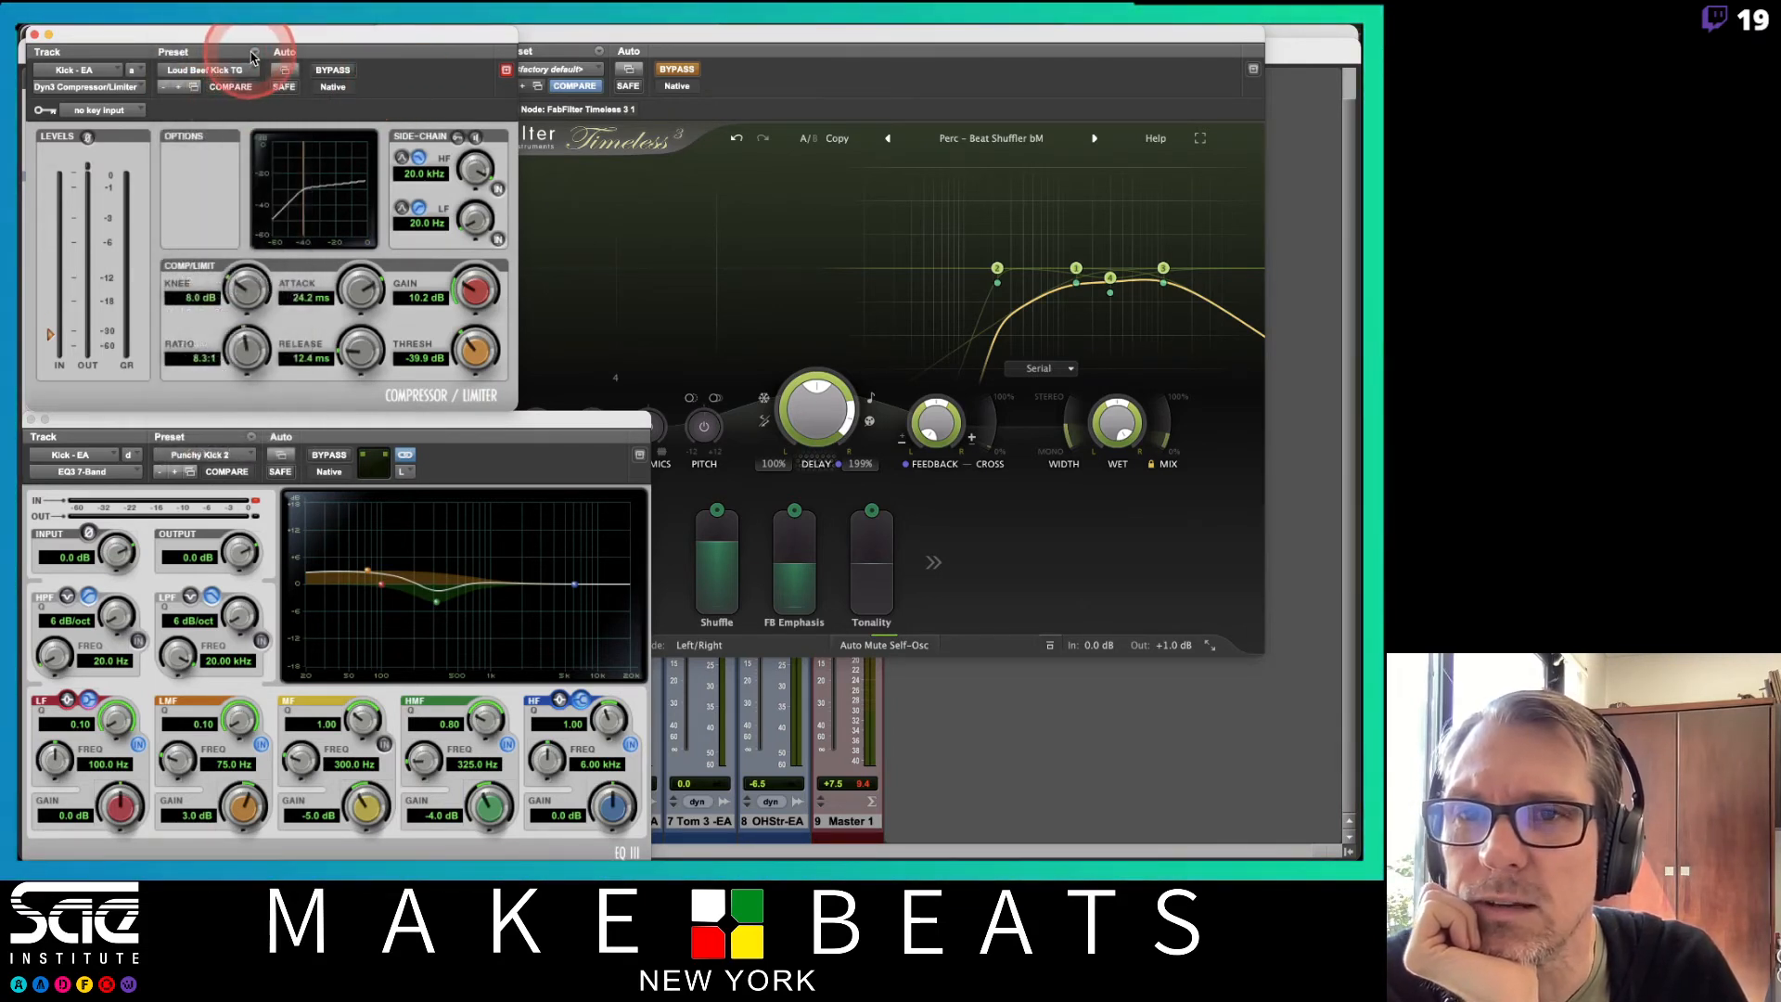
Inspect the preset files in the Dyn 3.0 and Plug-In Settings folders through Import Settings, and cancel the import
click(256, 53)
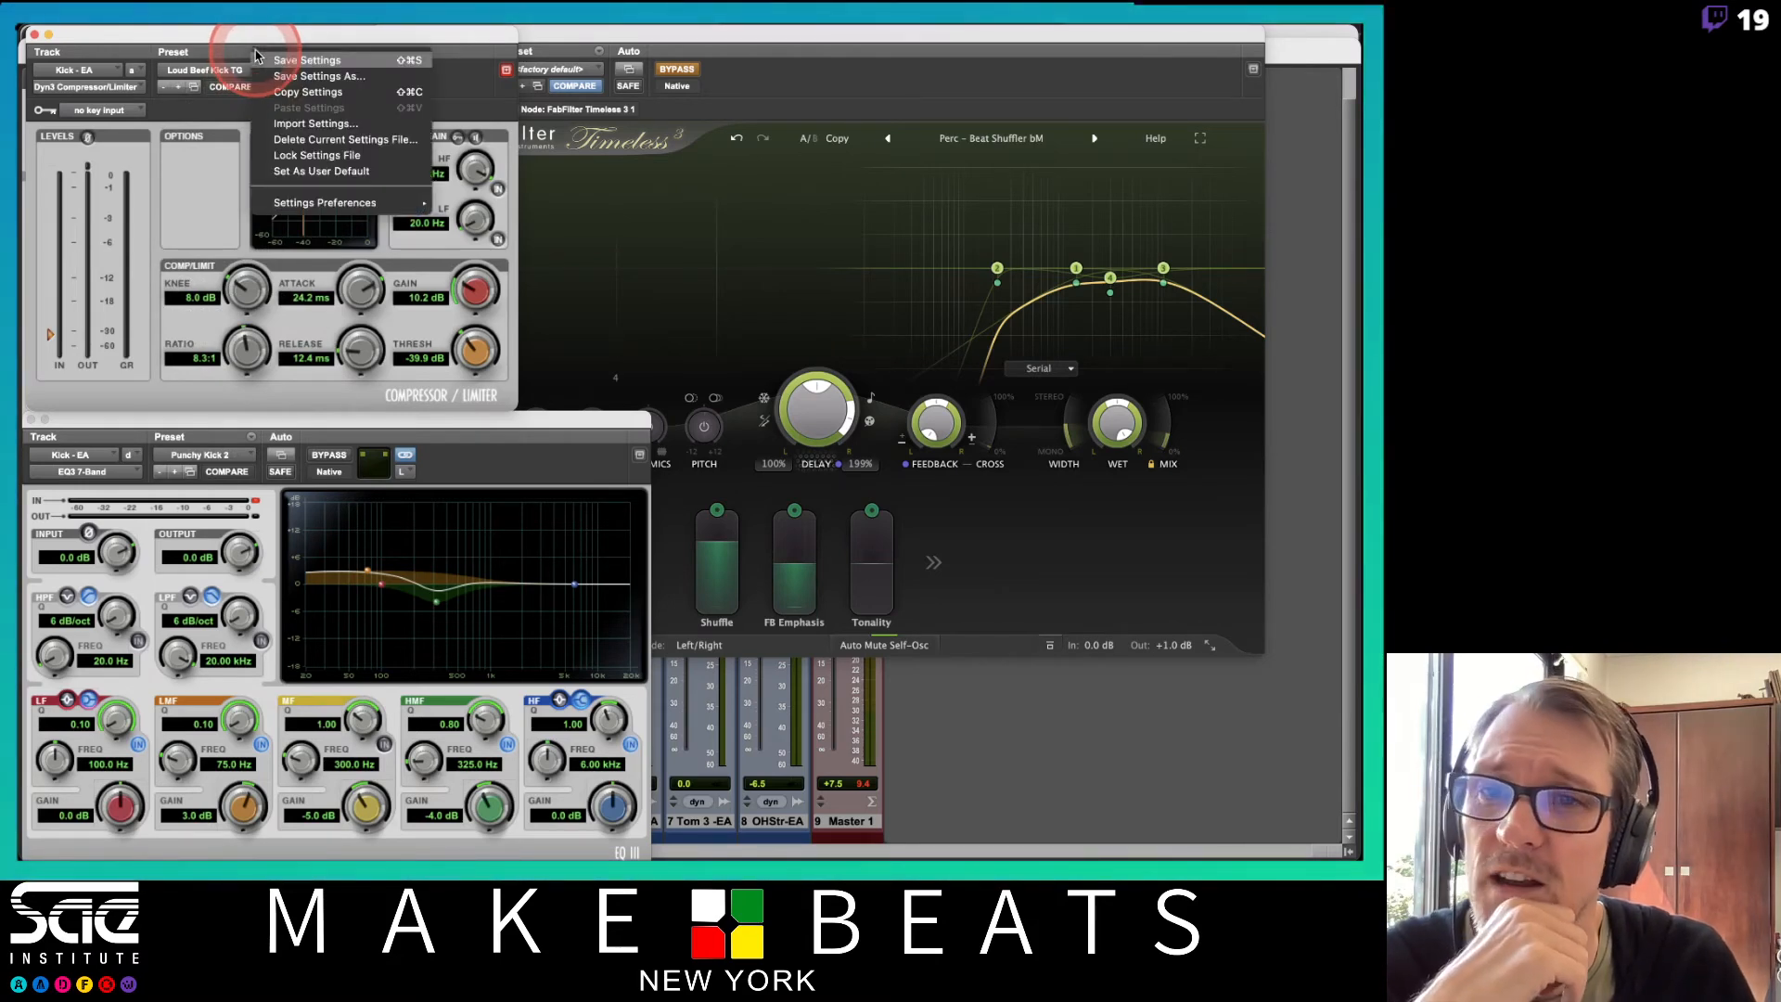
click(299, 126)
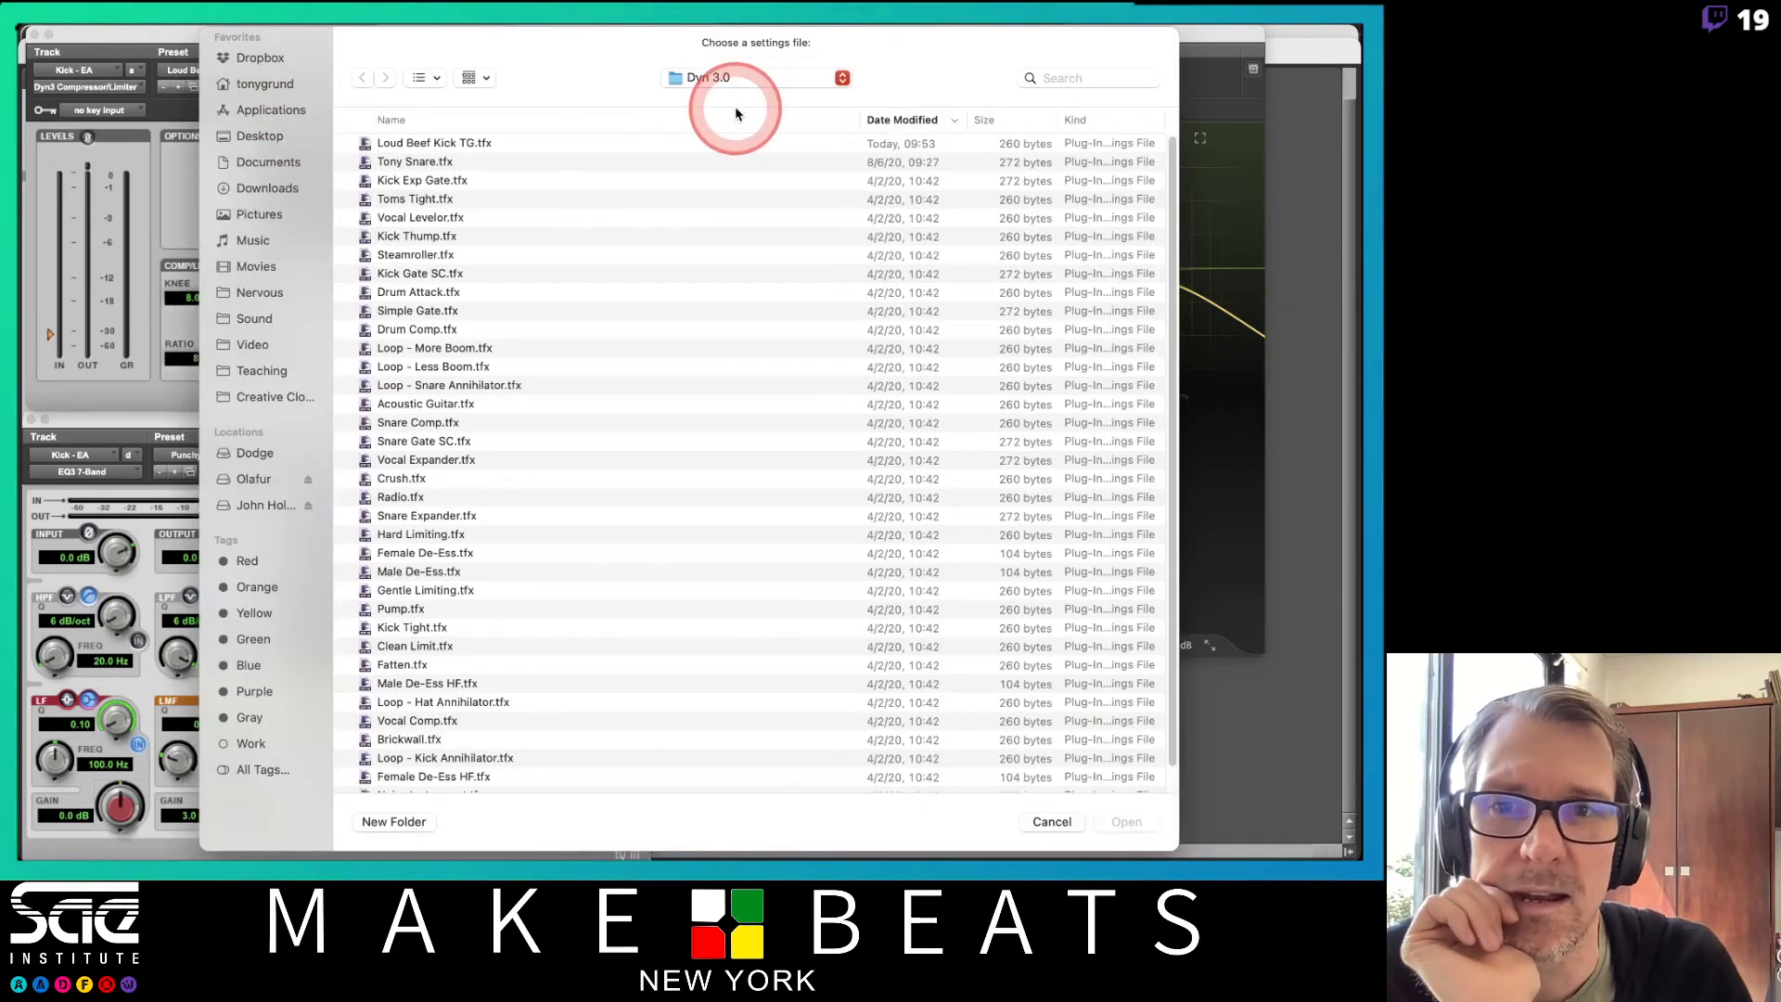
scroll(615, 279, down, 2)
scroll(615, 278, up, 2)
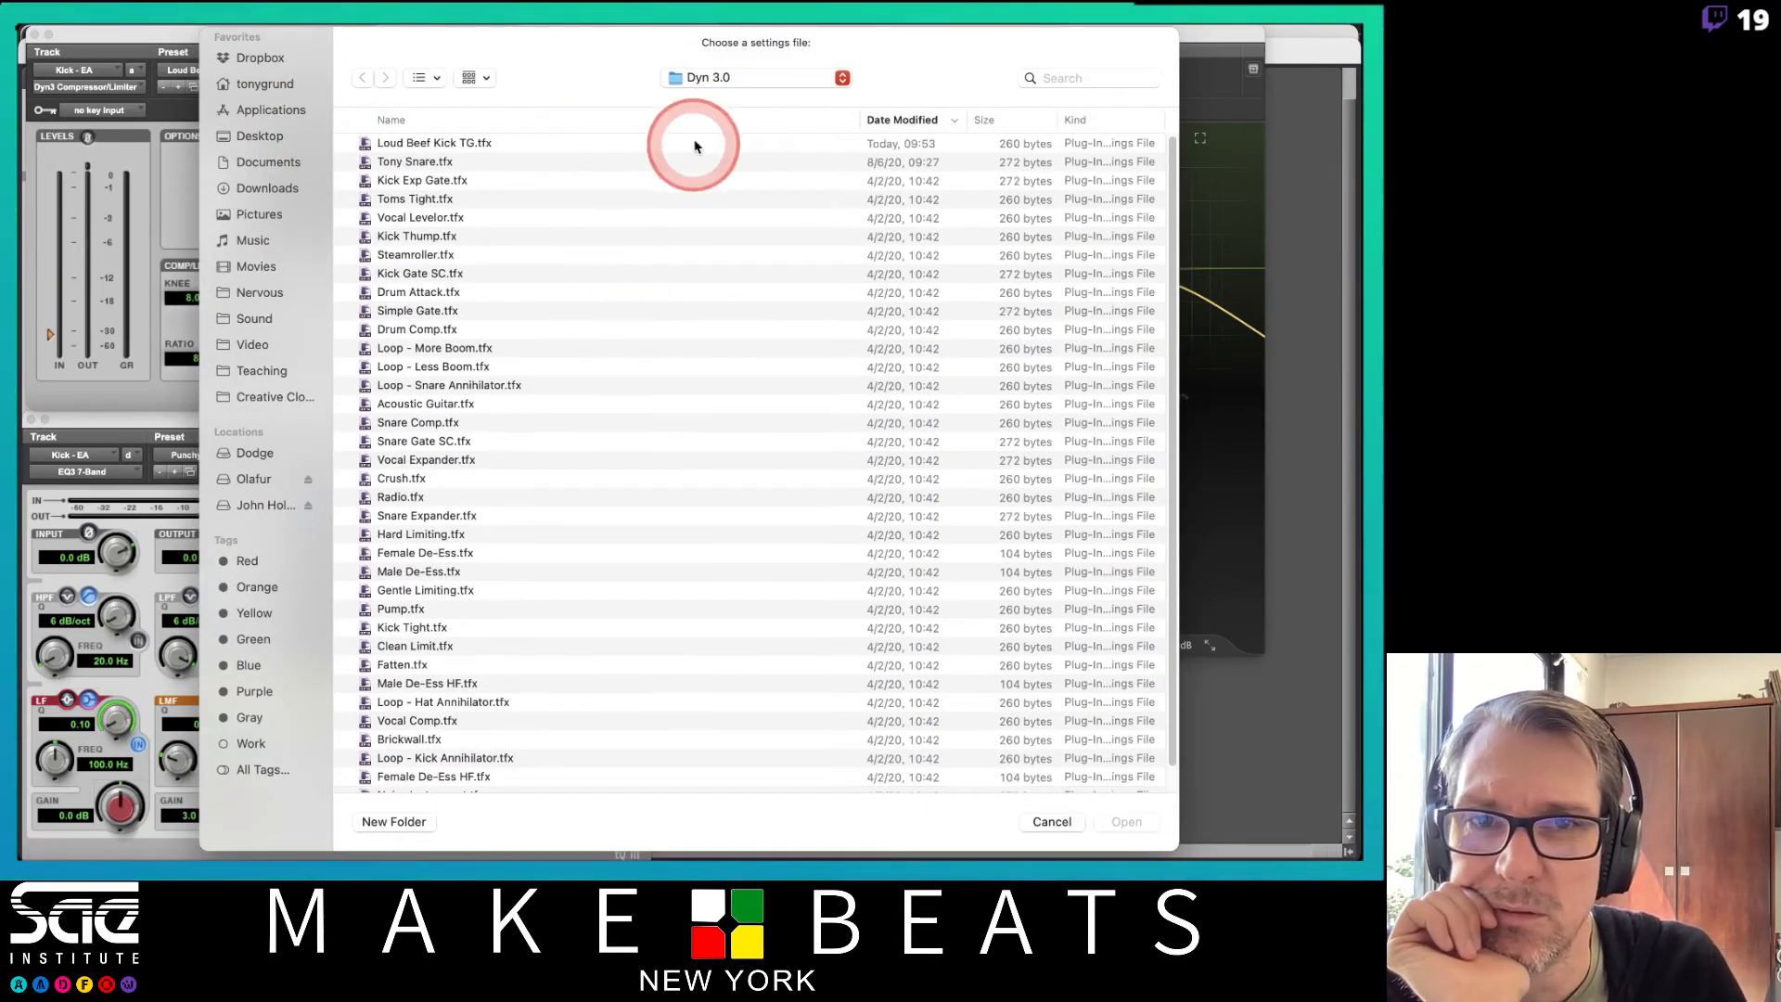
click(710, 77)
click(728, 102)
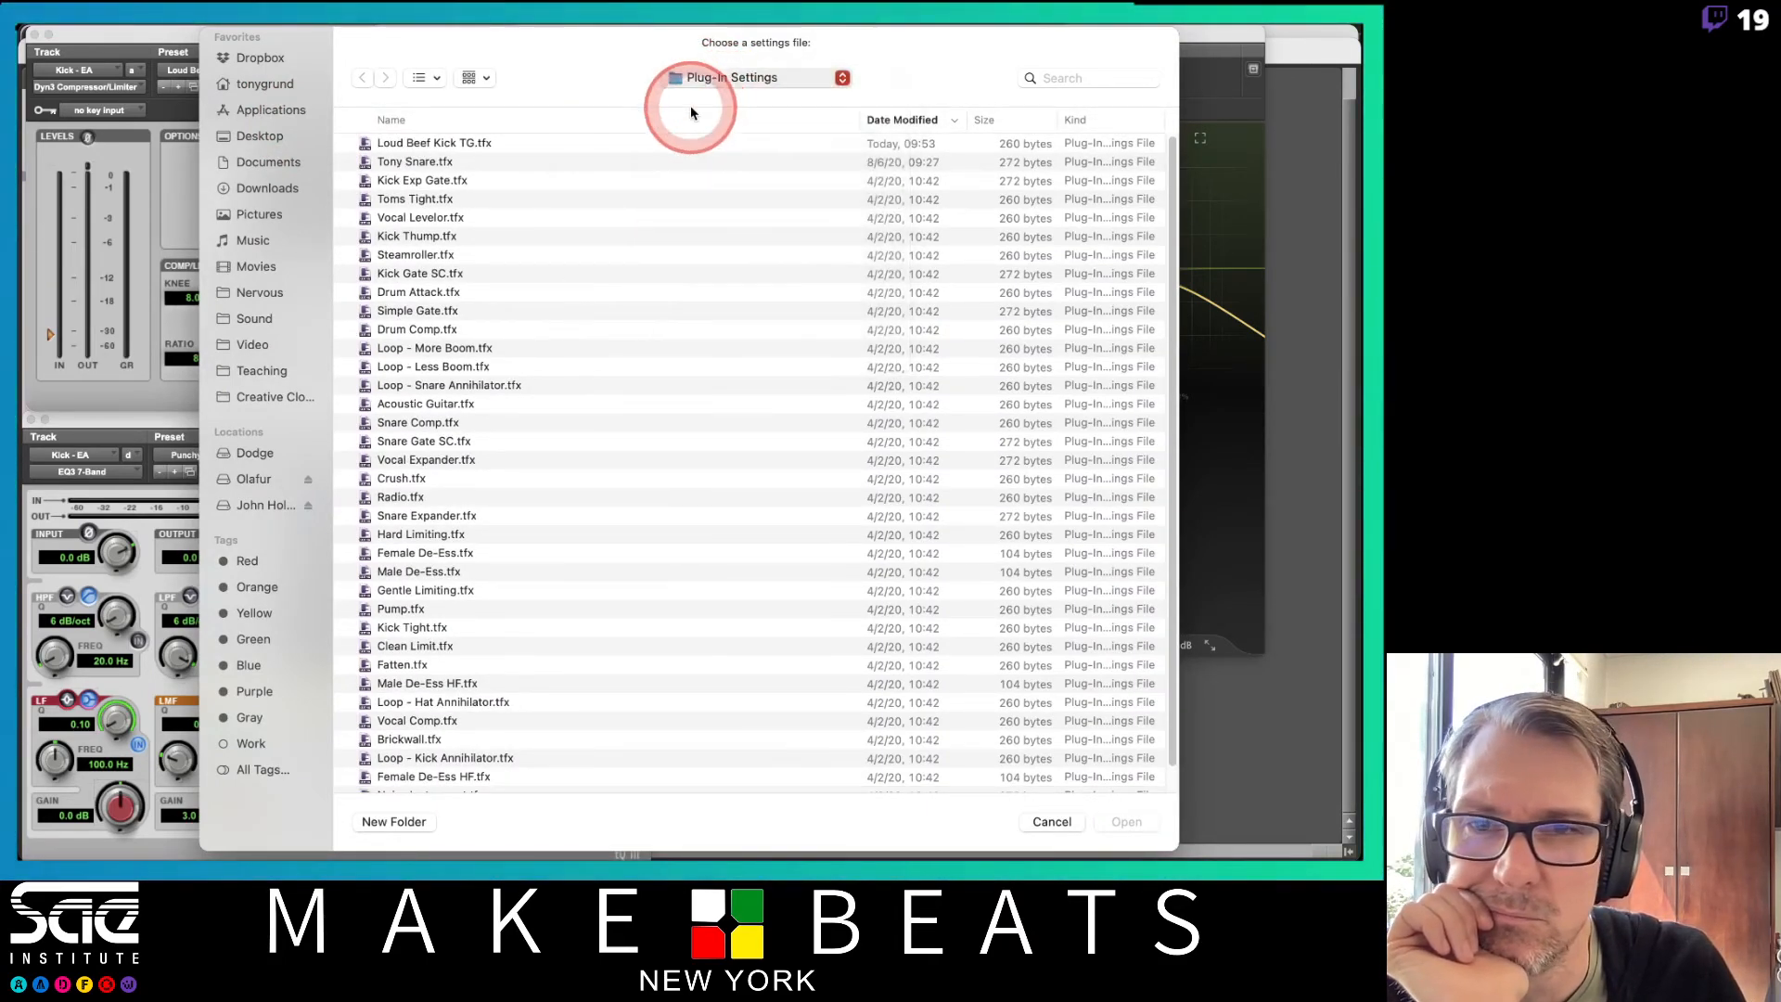
double_click(418, 145)
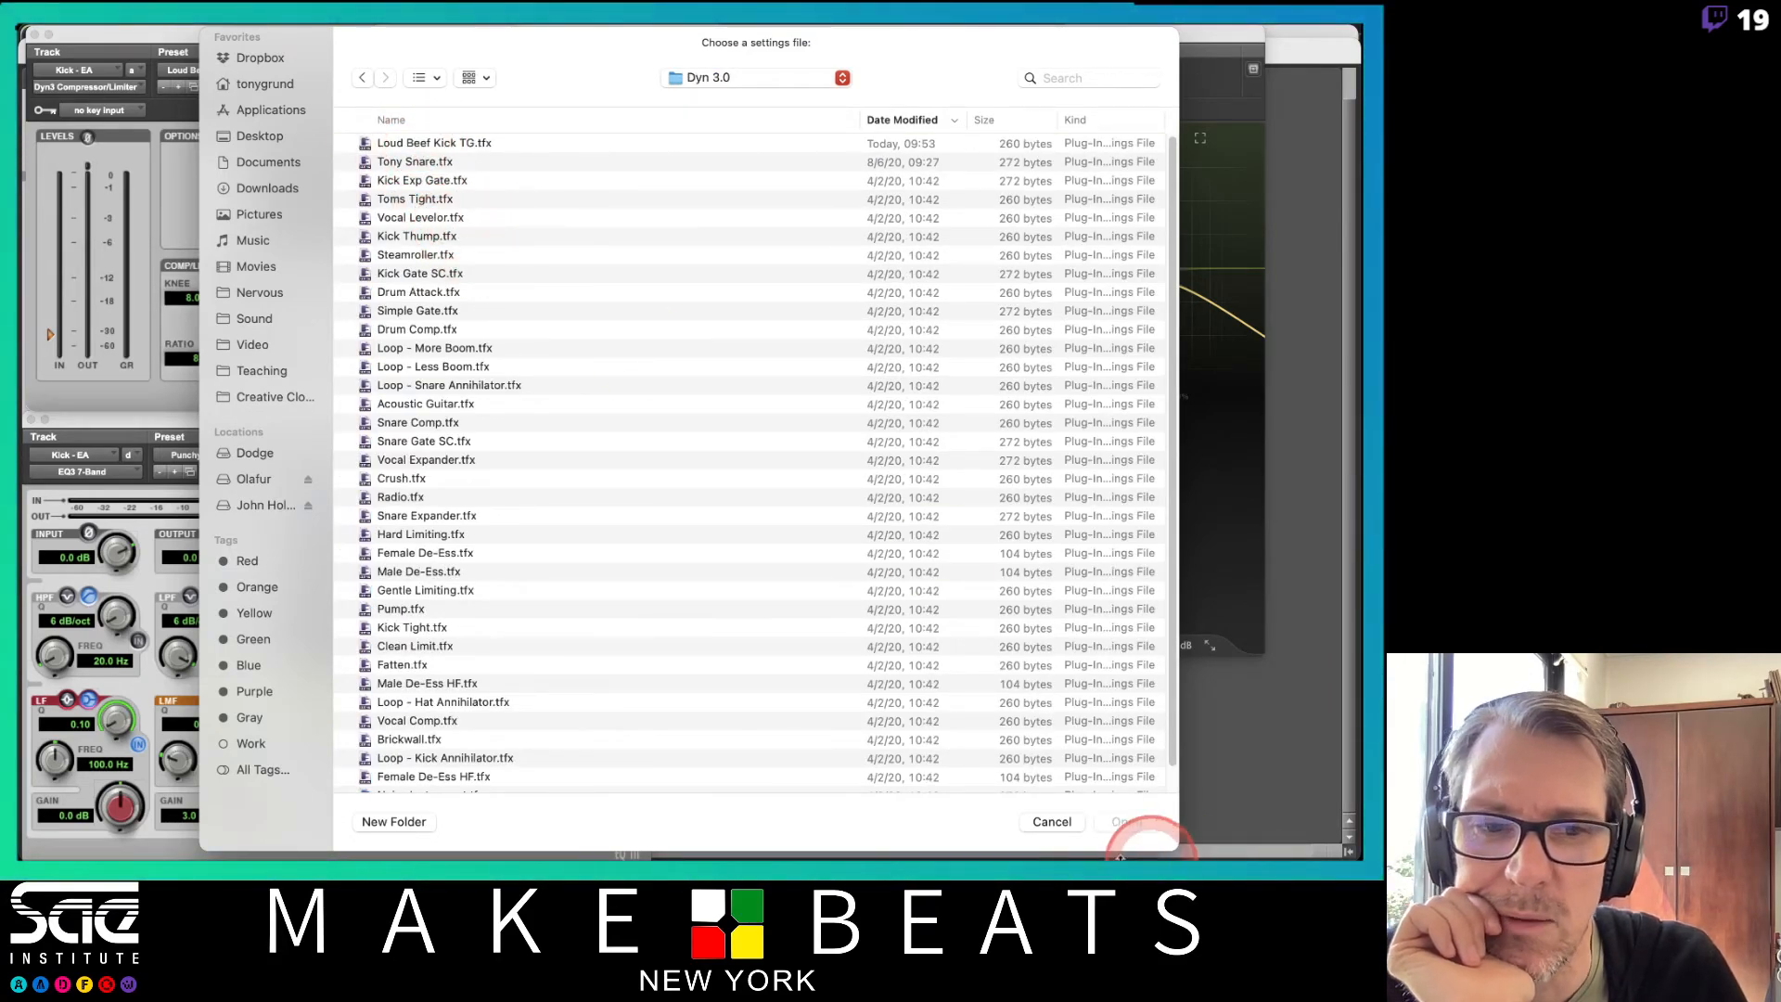
click(1046, 822)
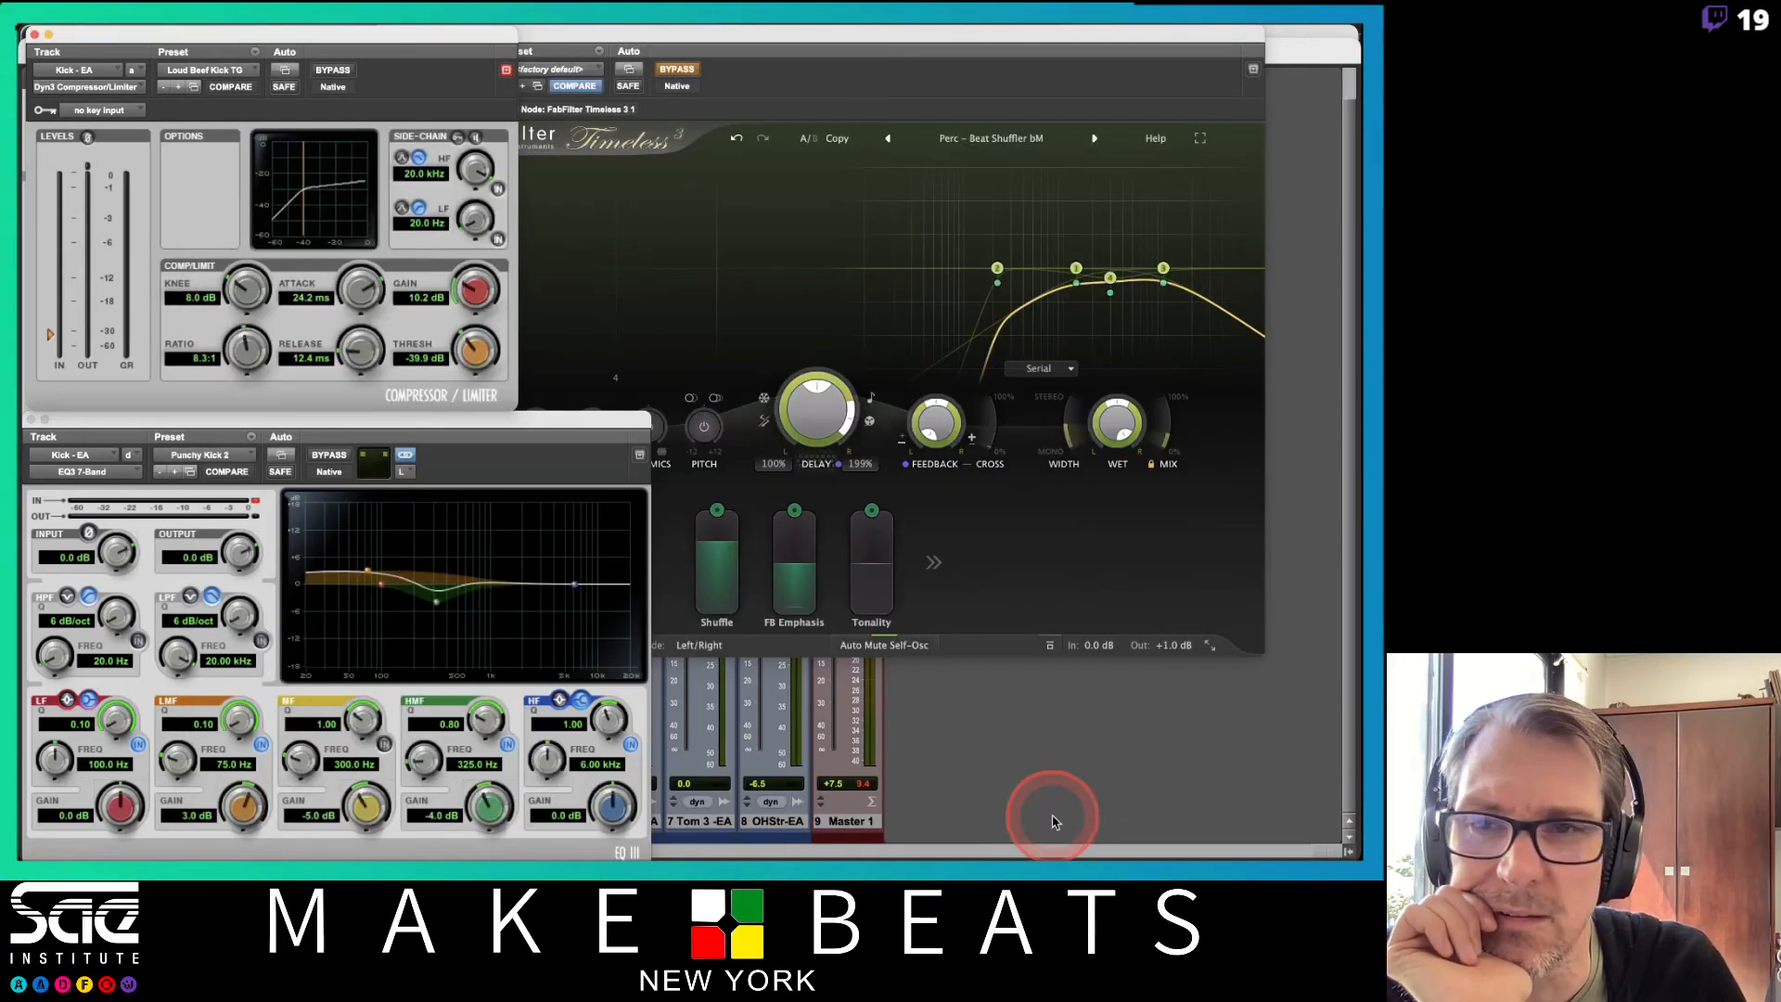
Check the compressor's preset list again, keeping Loud Beef Kick TG loaded
click(232, 70)
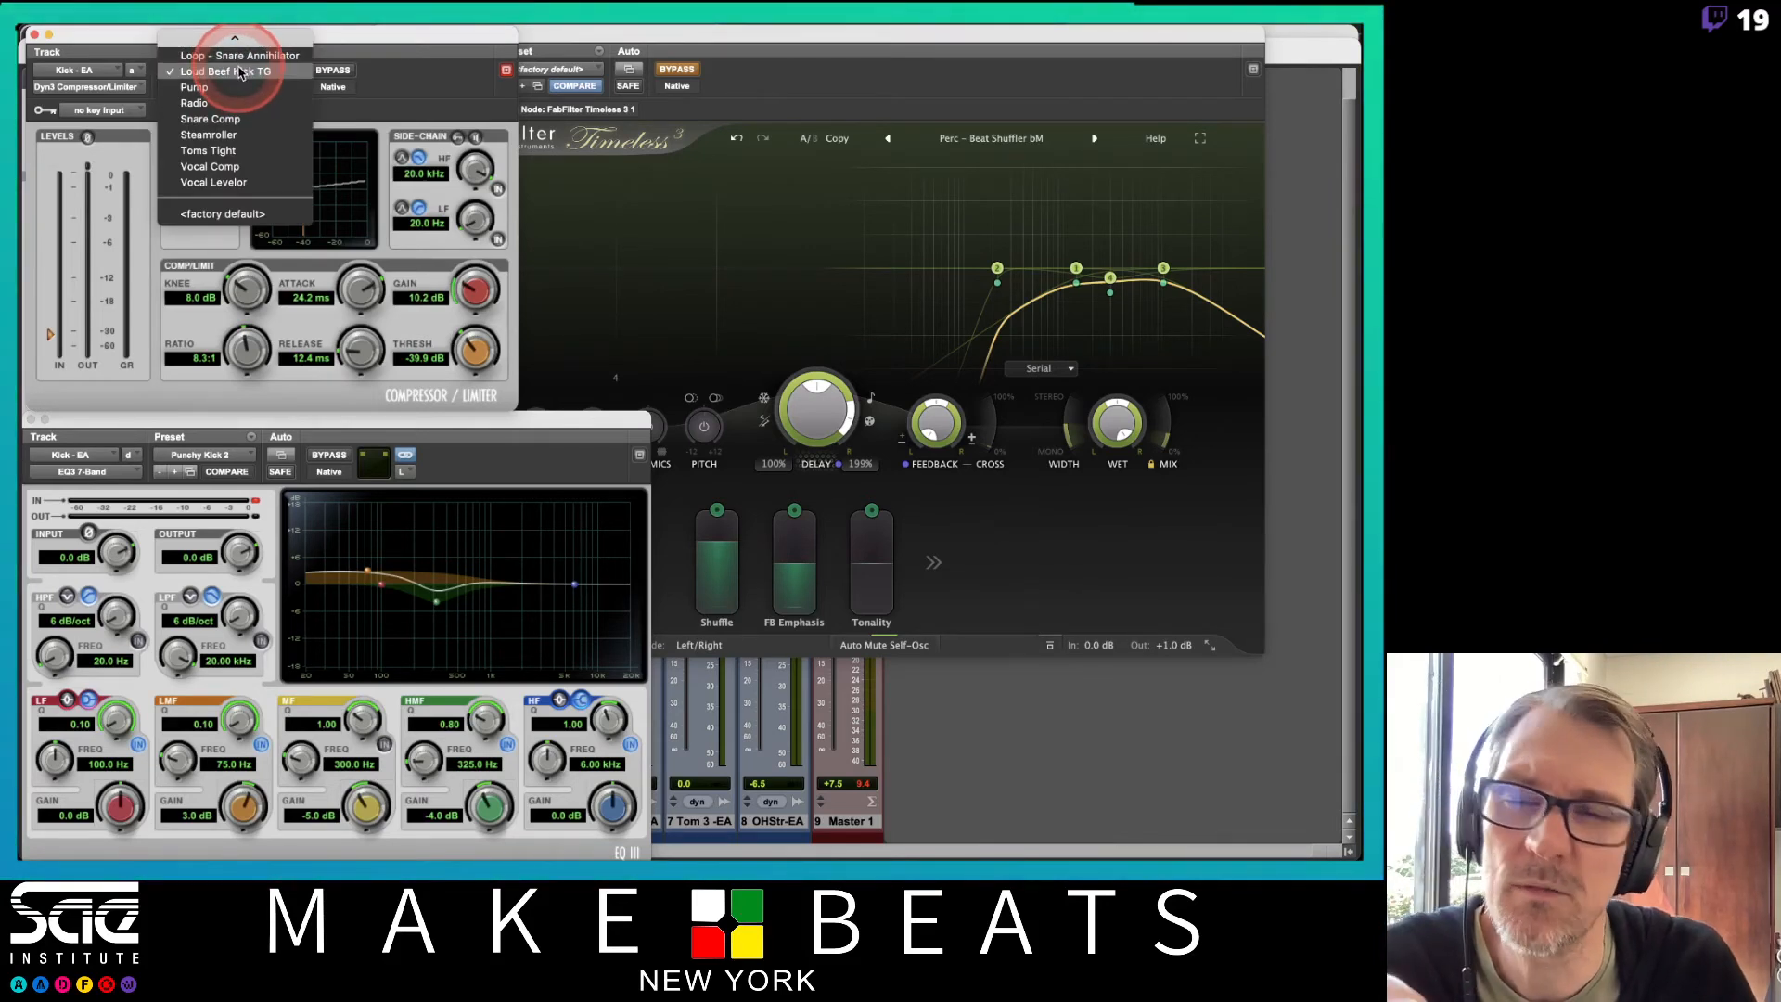
click(261, 78)
click(232, 70)
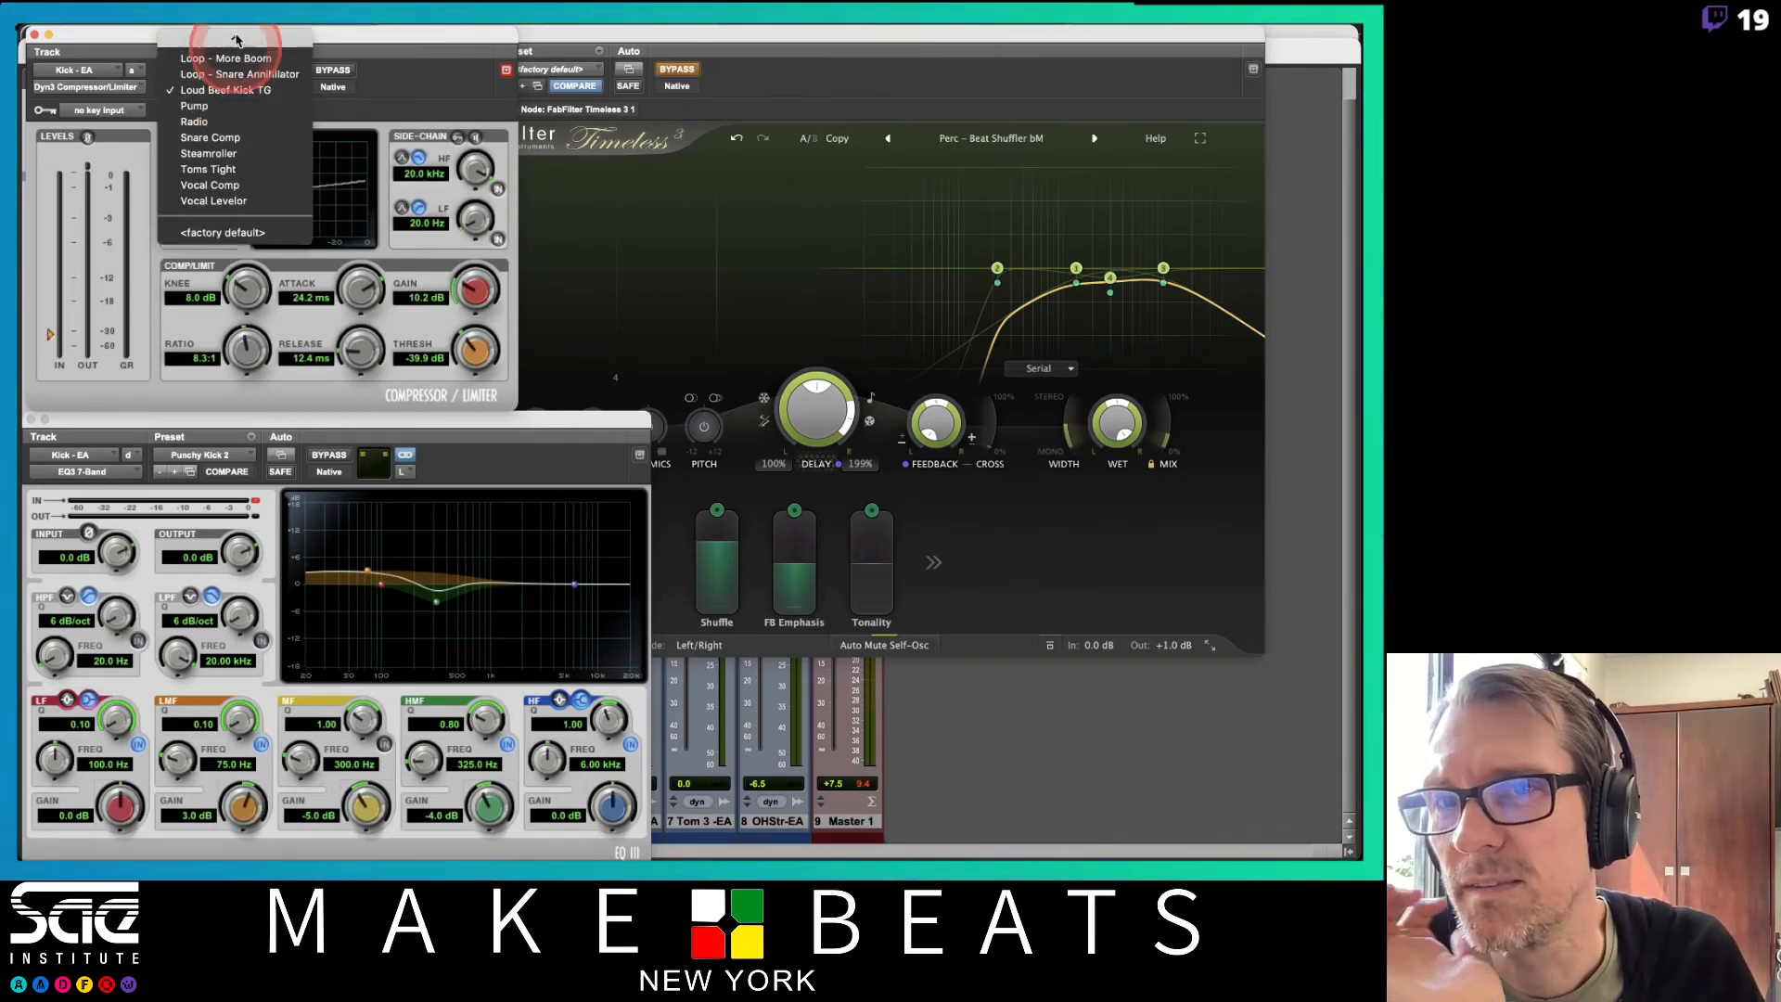
click(378, 87)
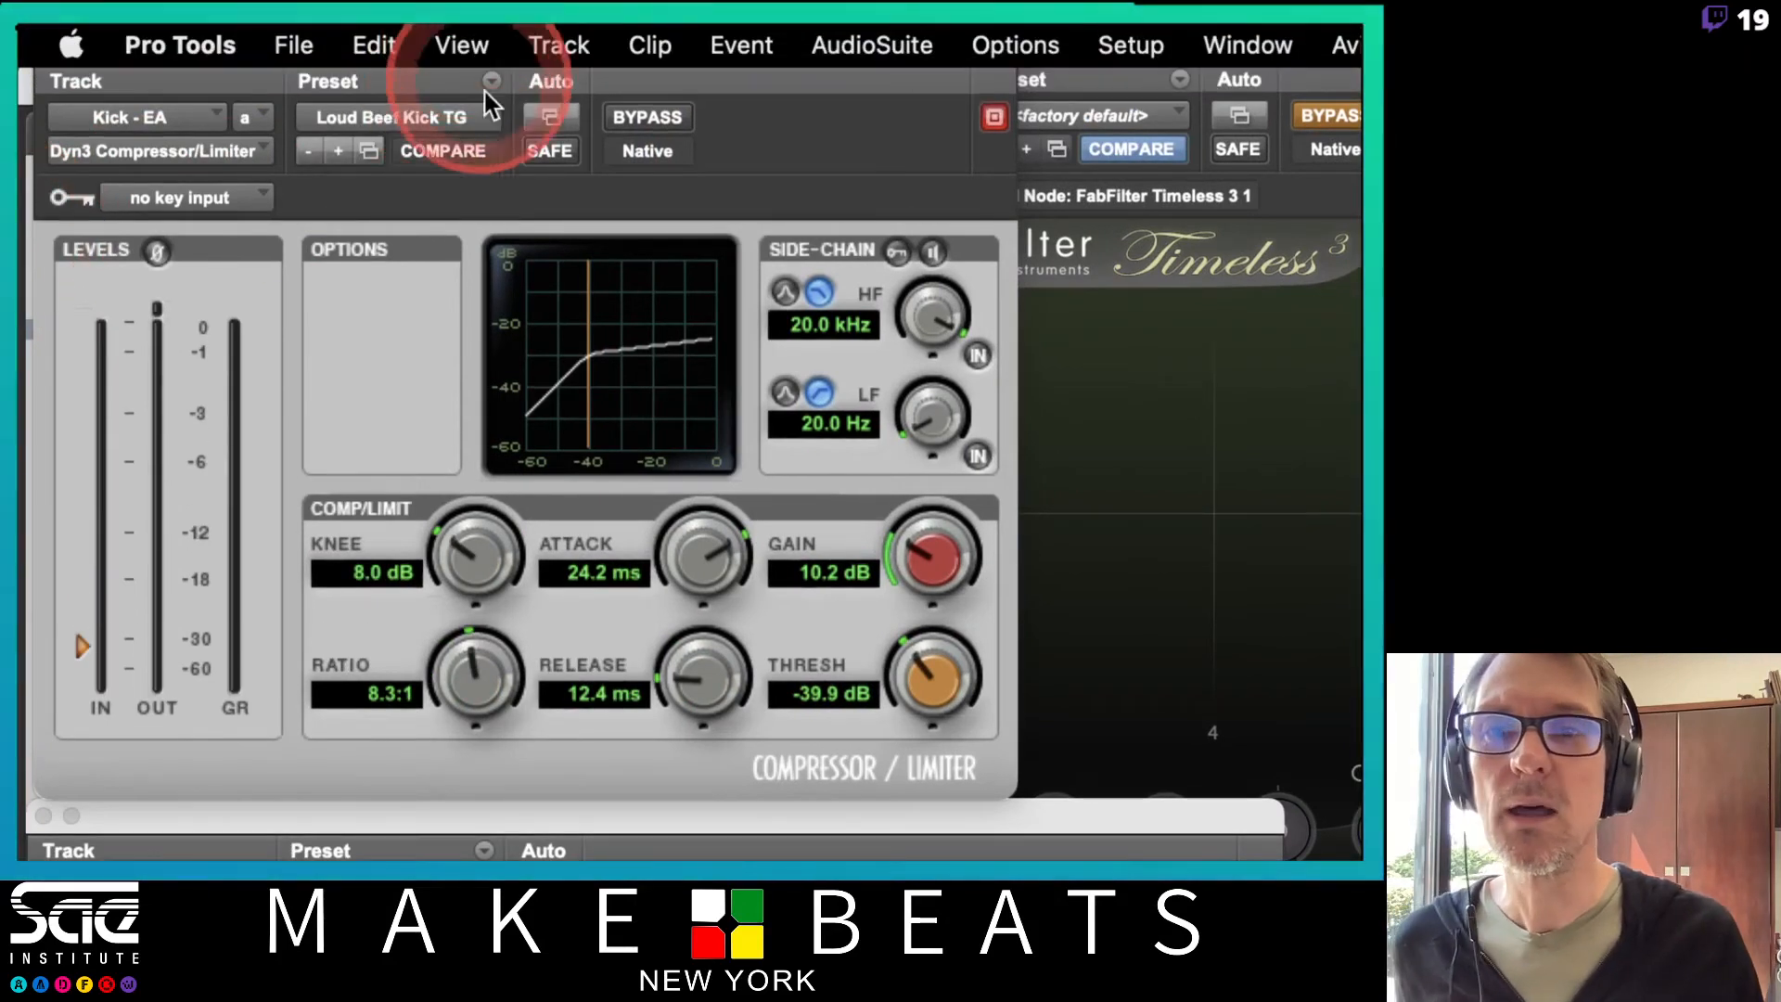
click(488, 79)
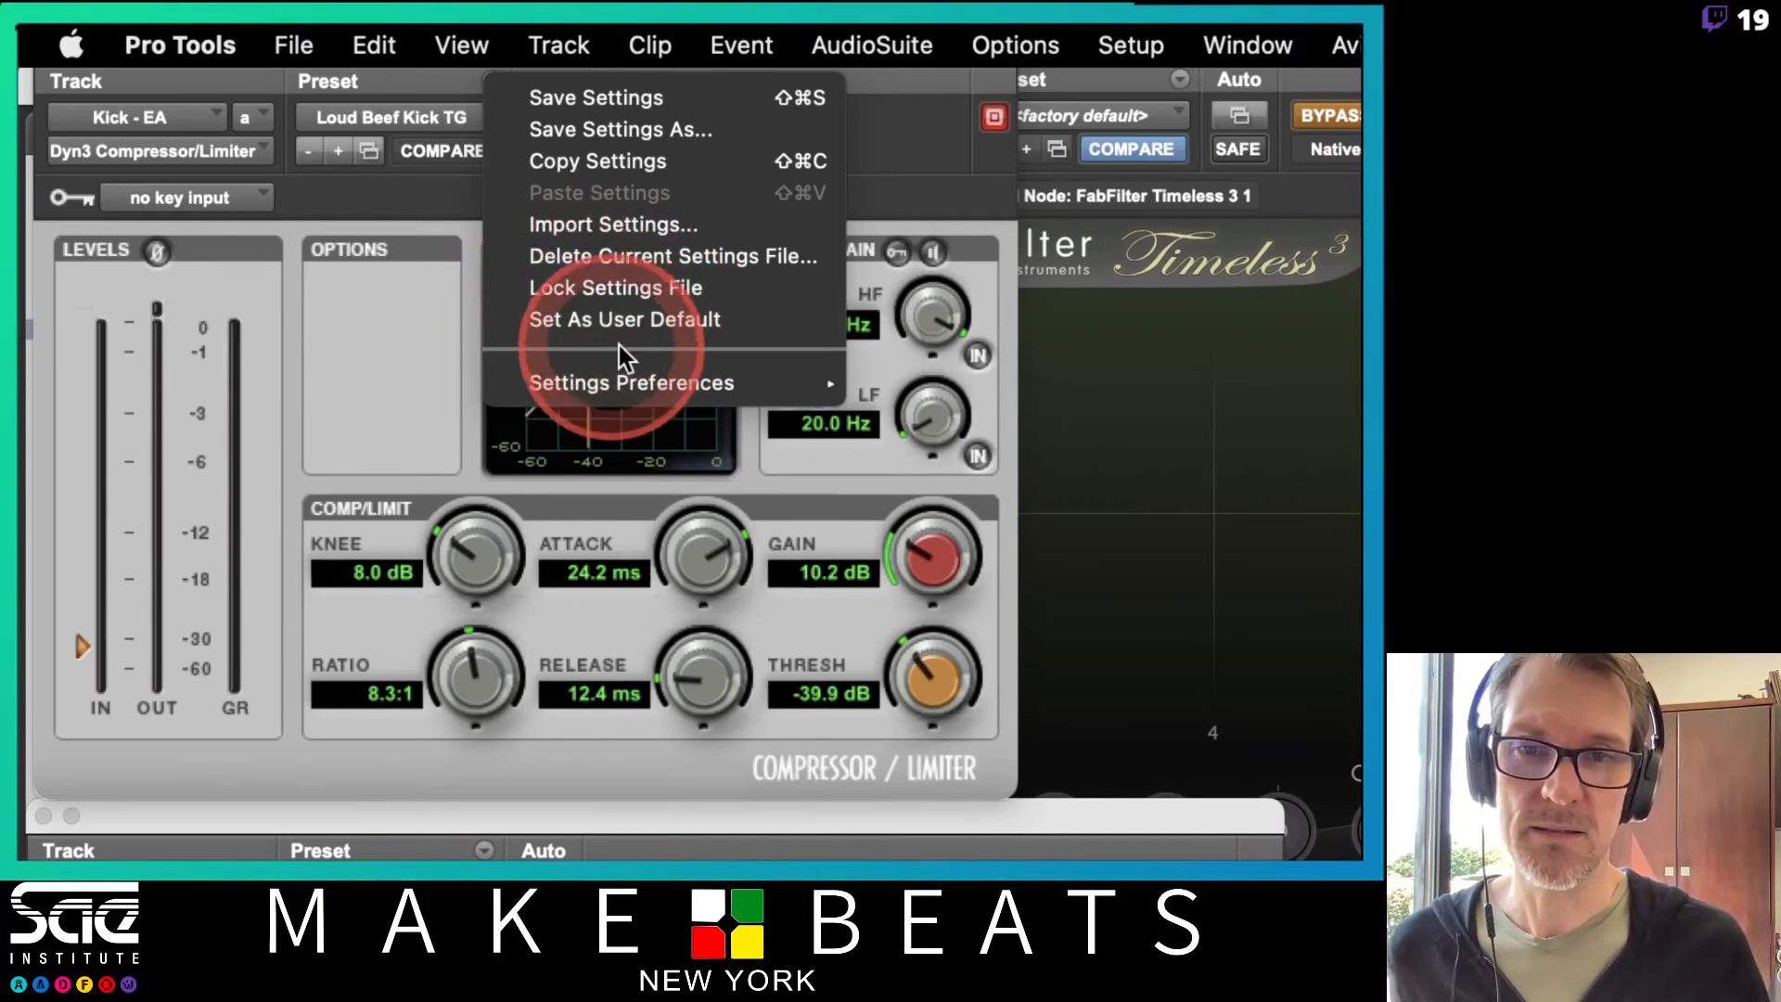
click(466, 320)
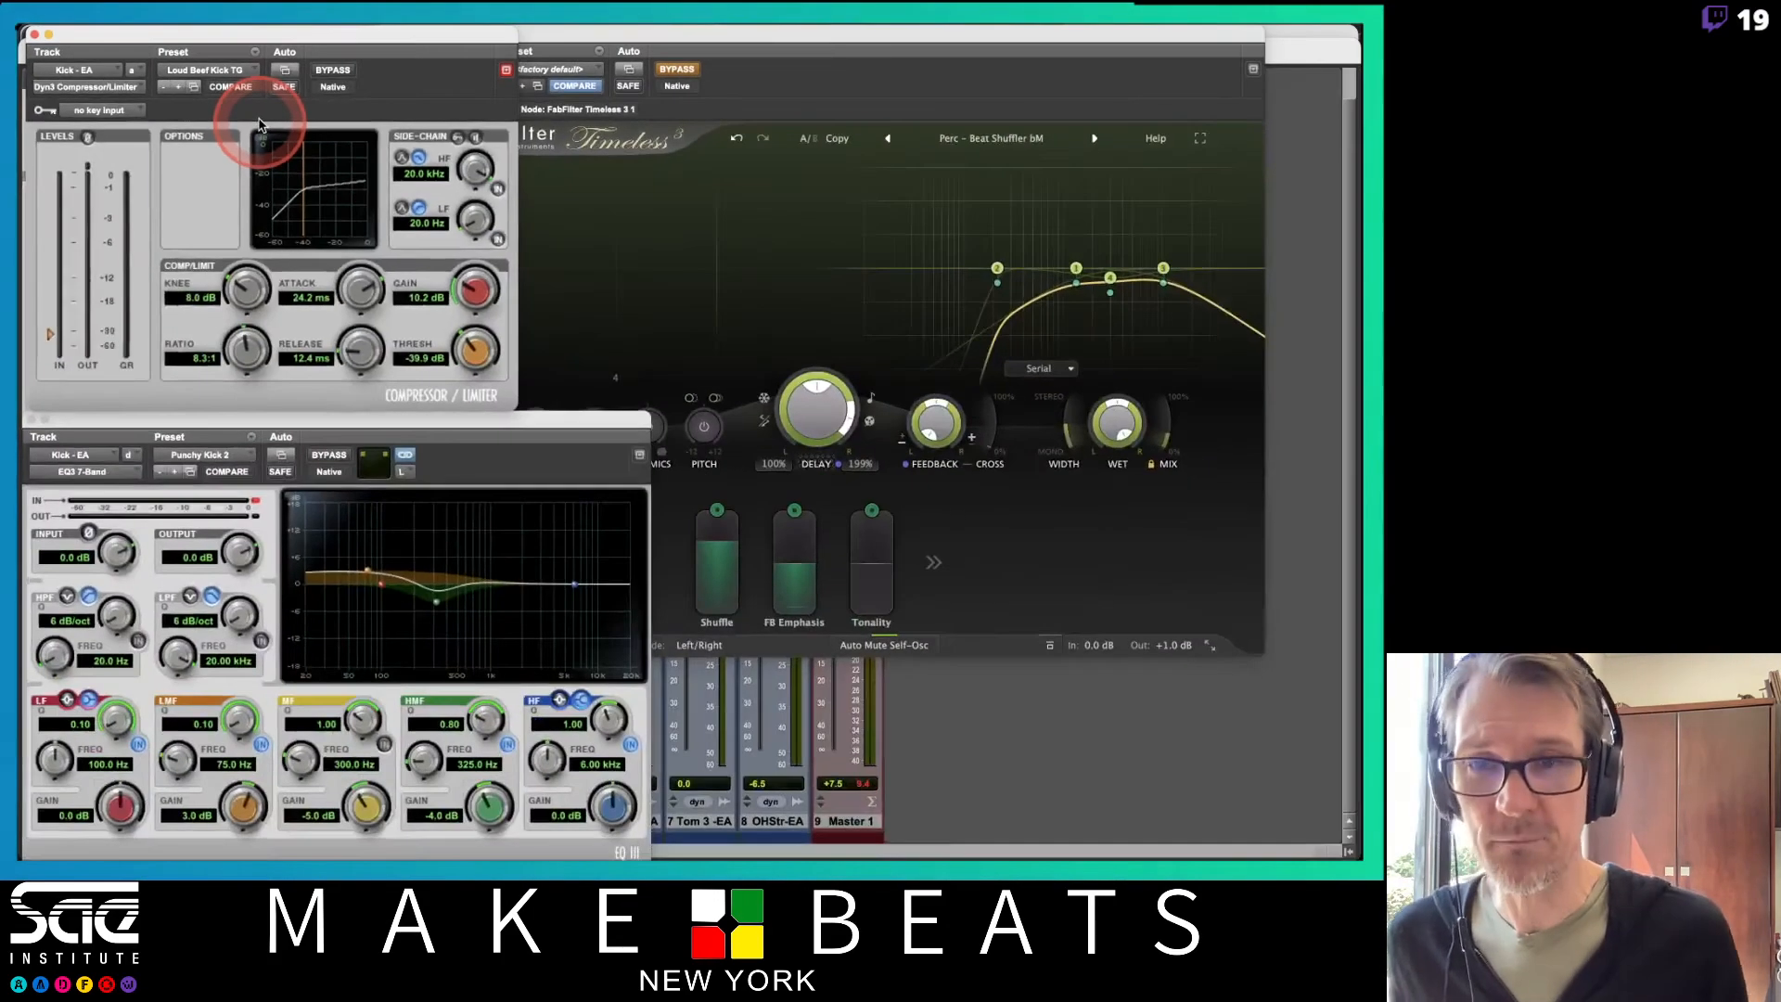
mouse_move(20, 28)
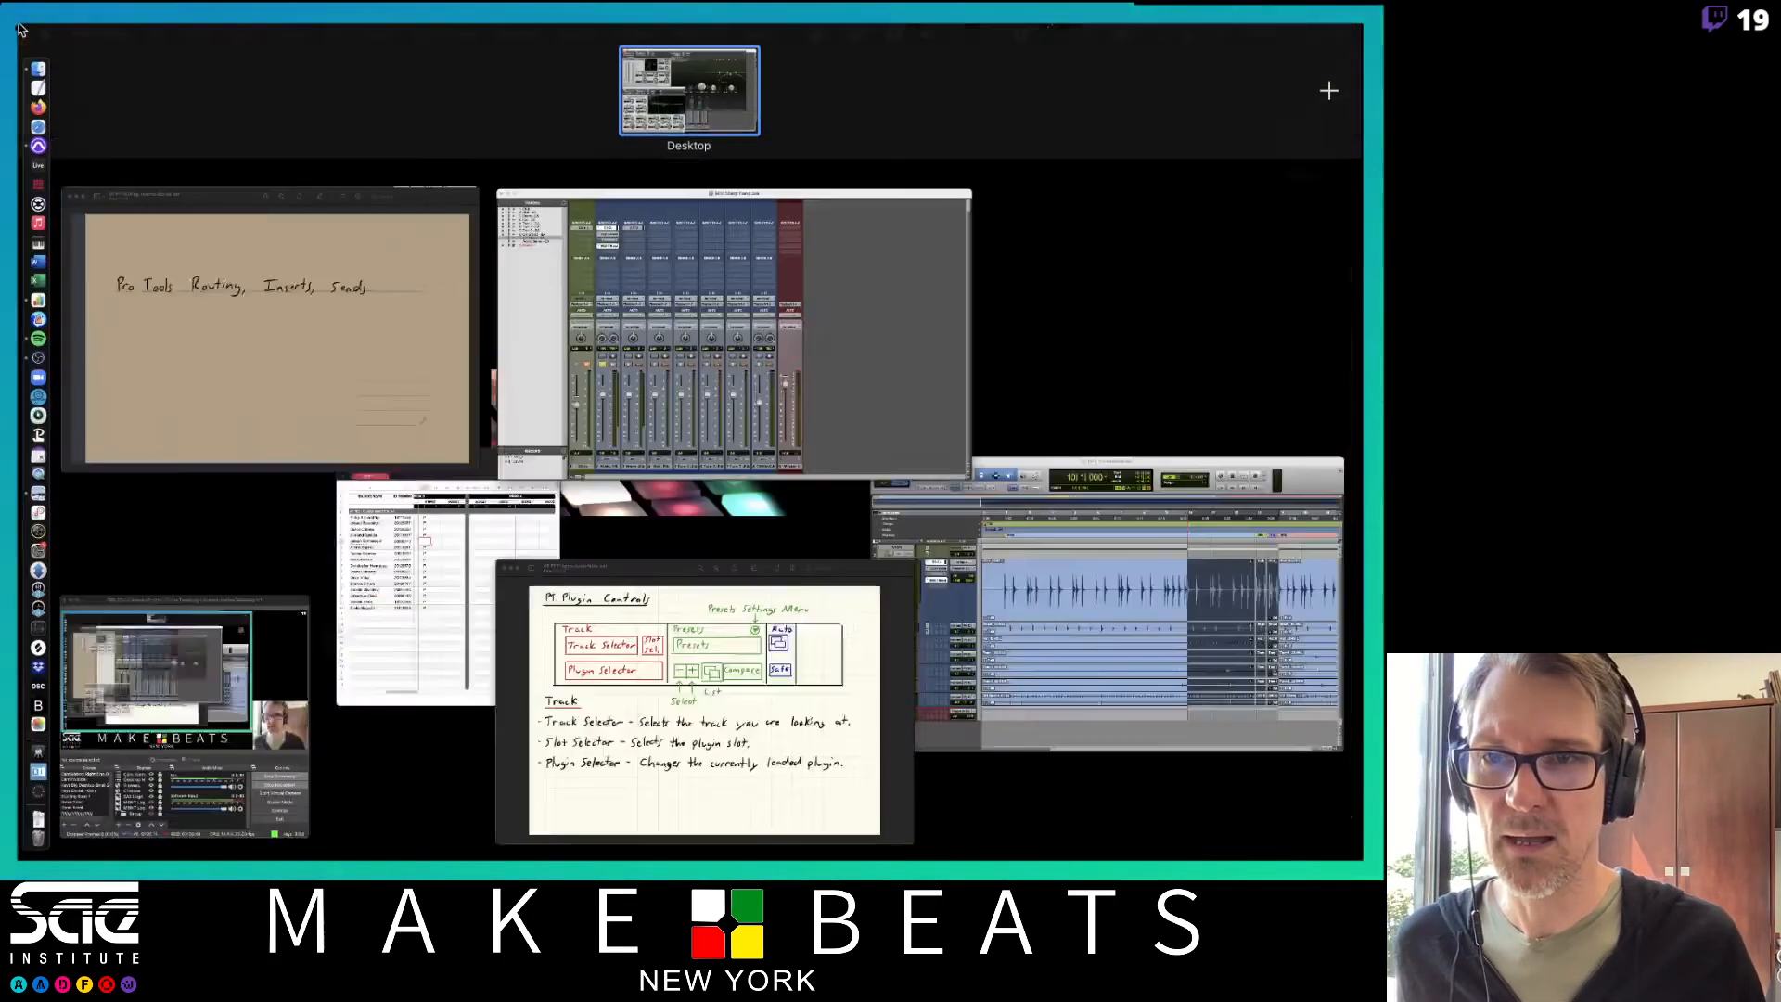
click(118, 167)
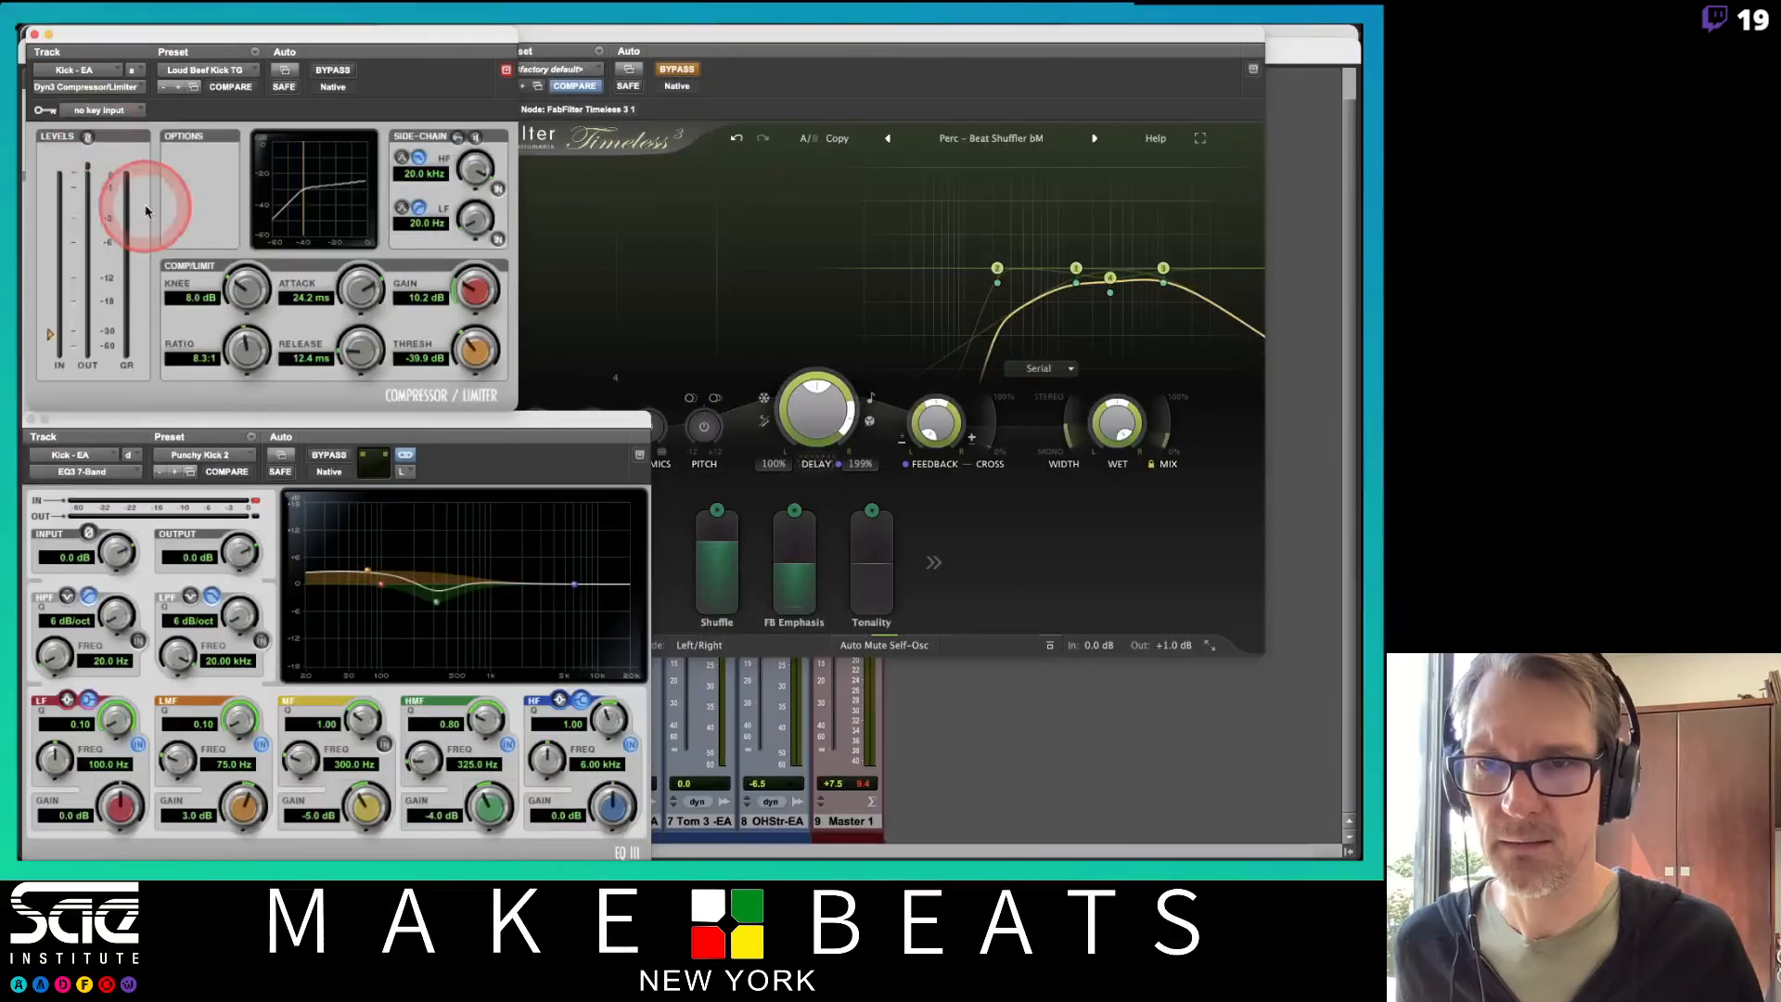
Switch the EQ plug-in window to the kick track's empty insert slot e and insert a stereo EQ3 1-Band there
click(104, 455)
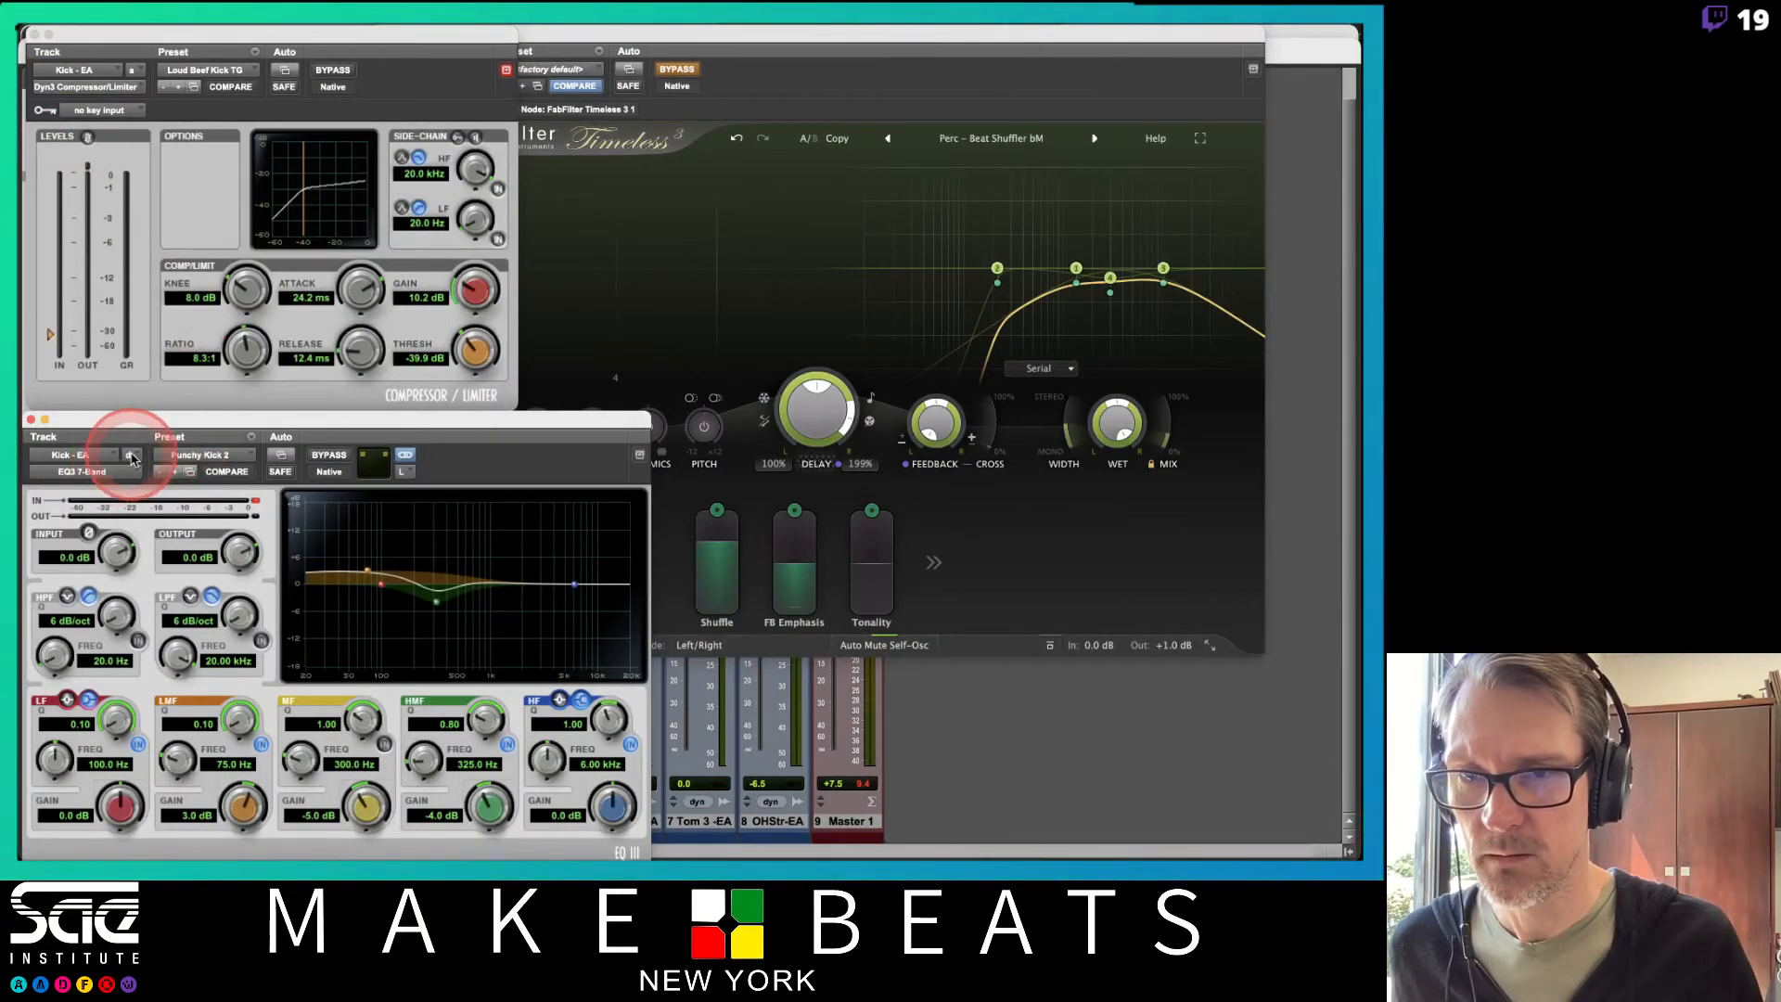
click(132, 458)
click(108, 473)
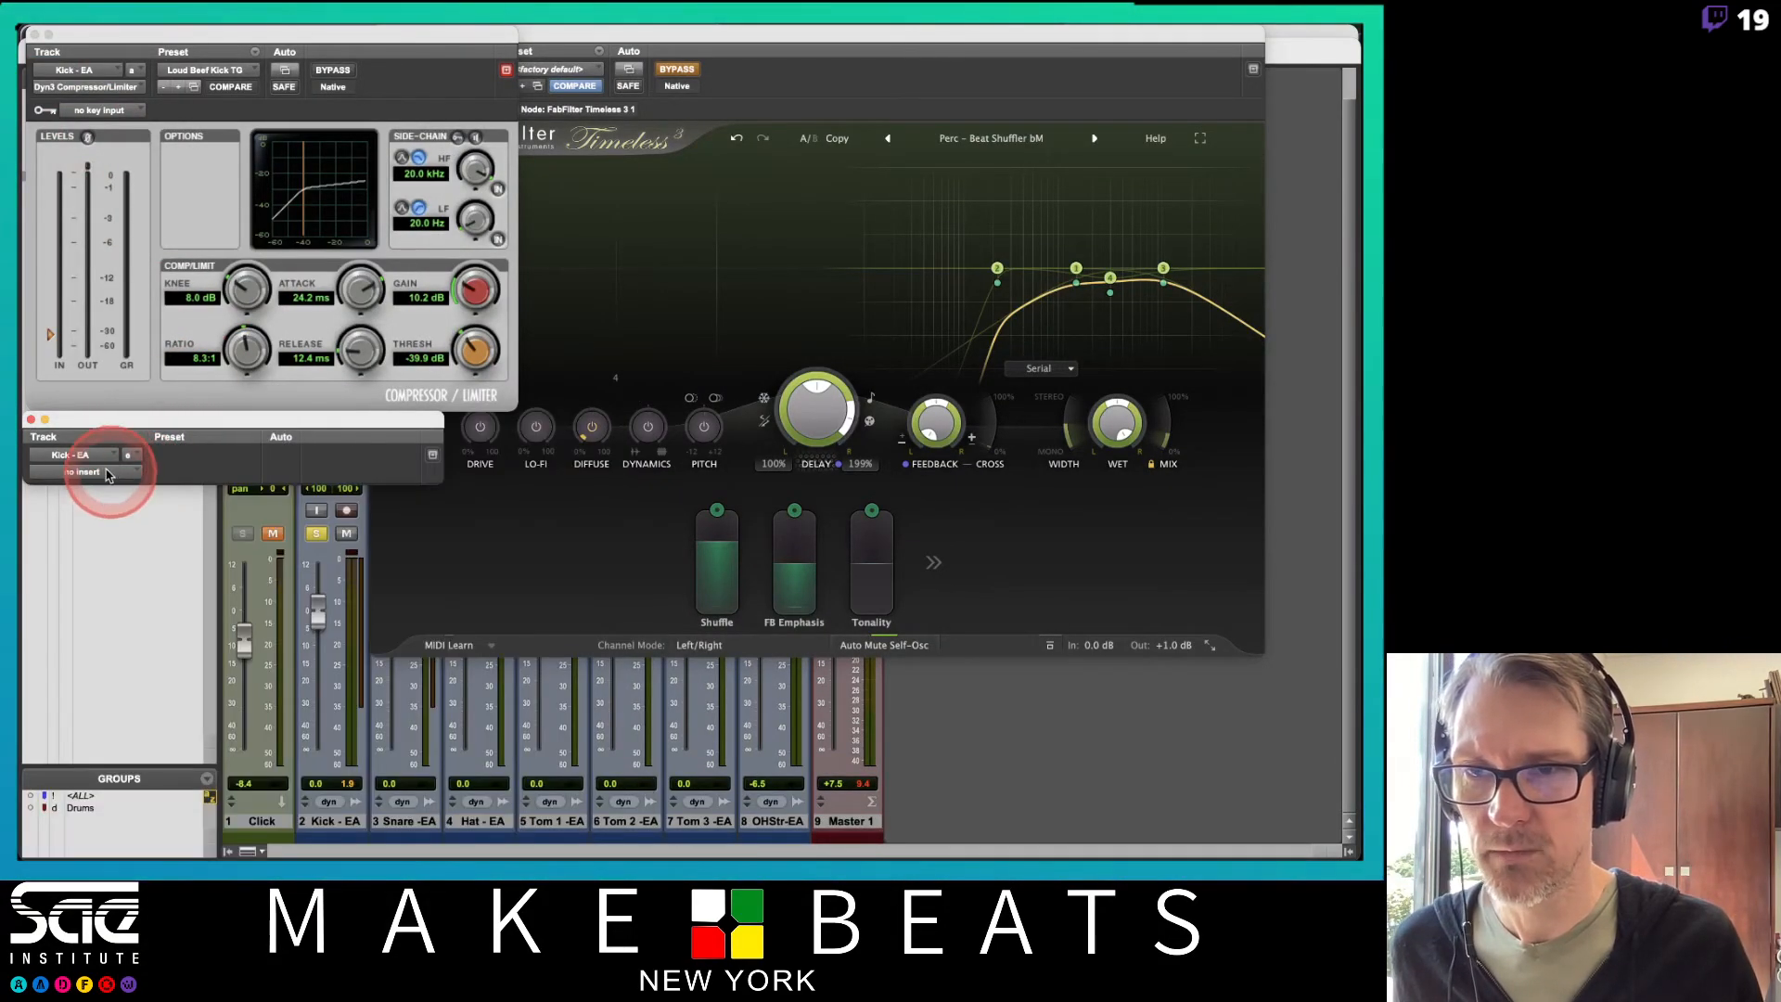
click(101, 455)
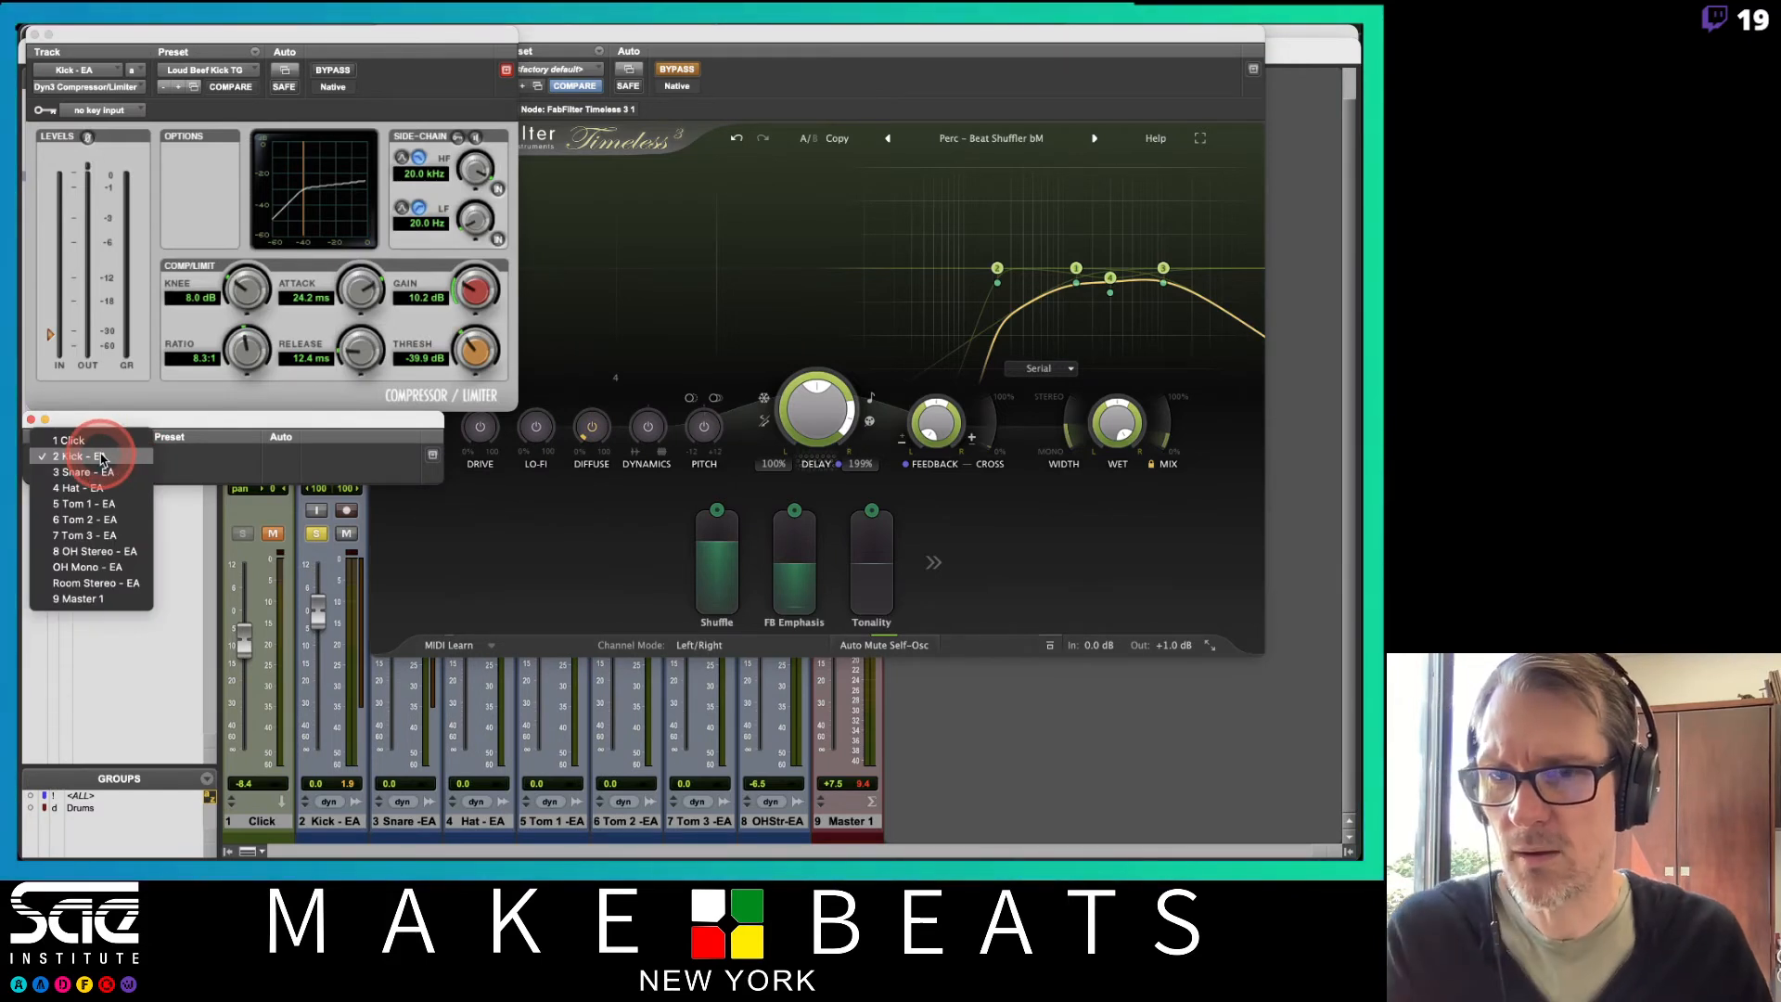
click(160, 431)
click(97, 473)
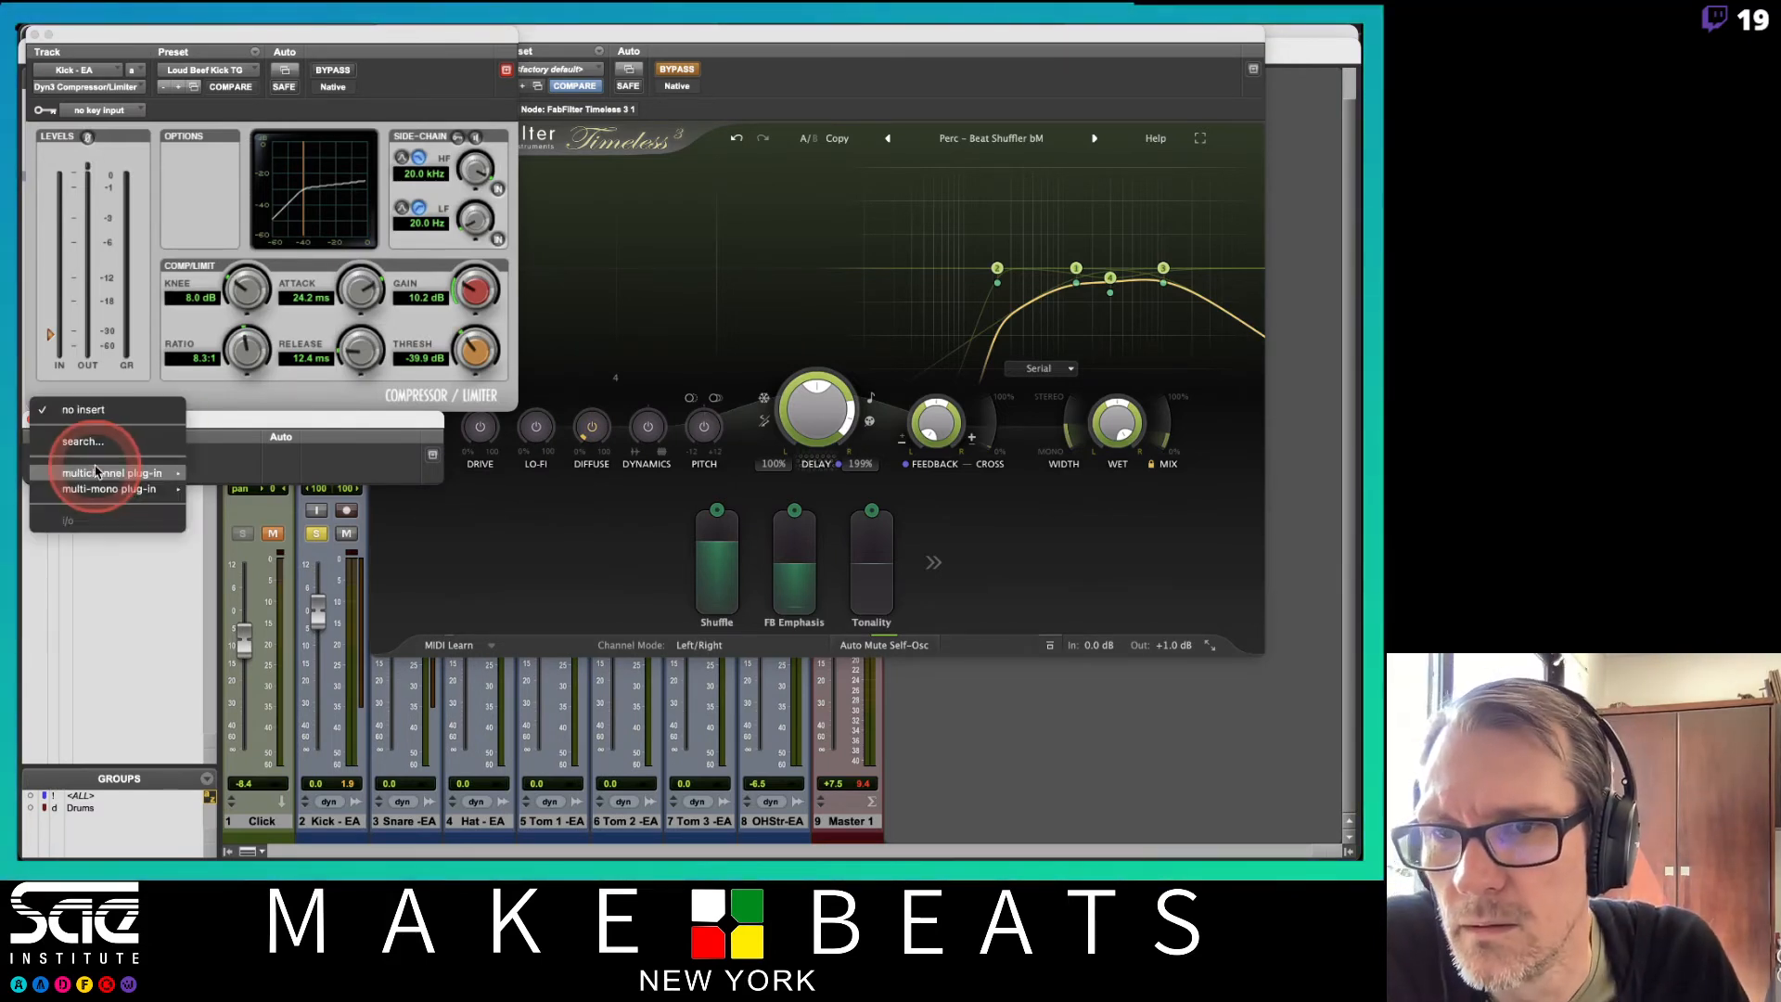
mouse_move(148, 476)
mouse_move(223, 41)
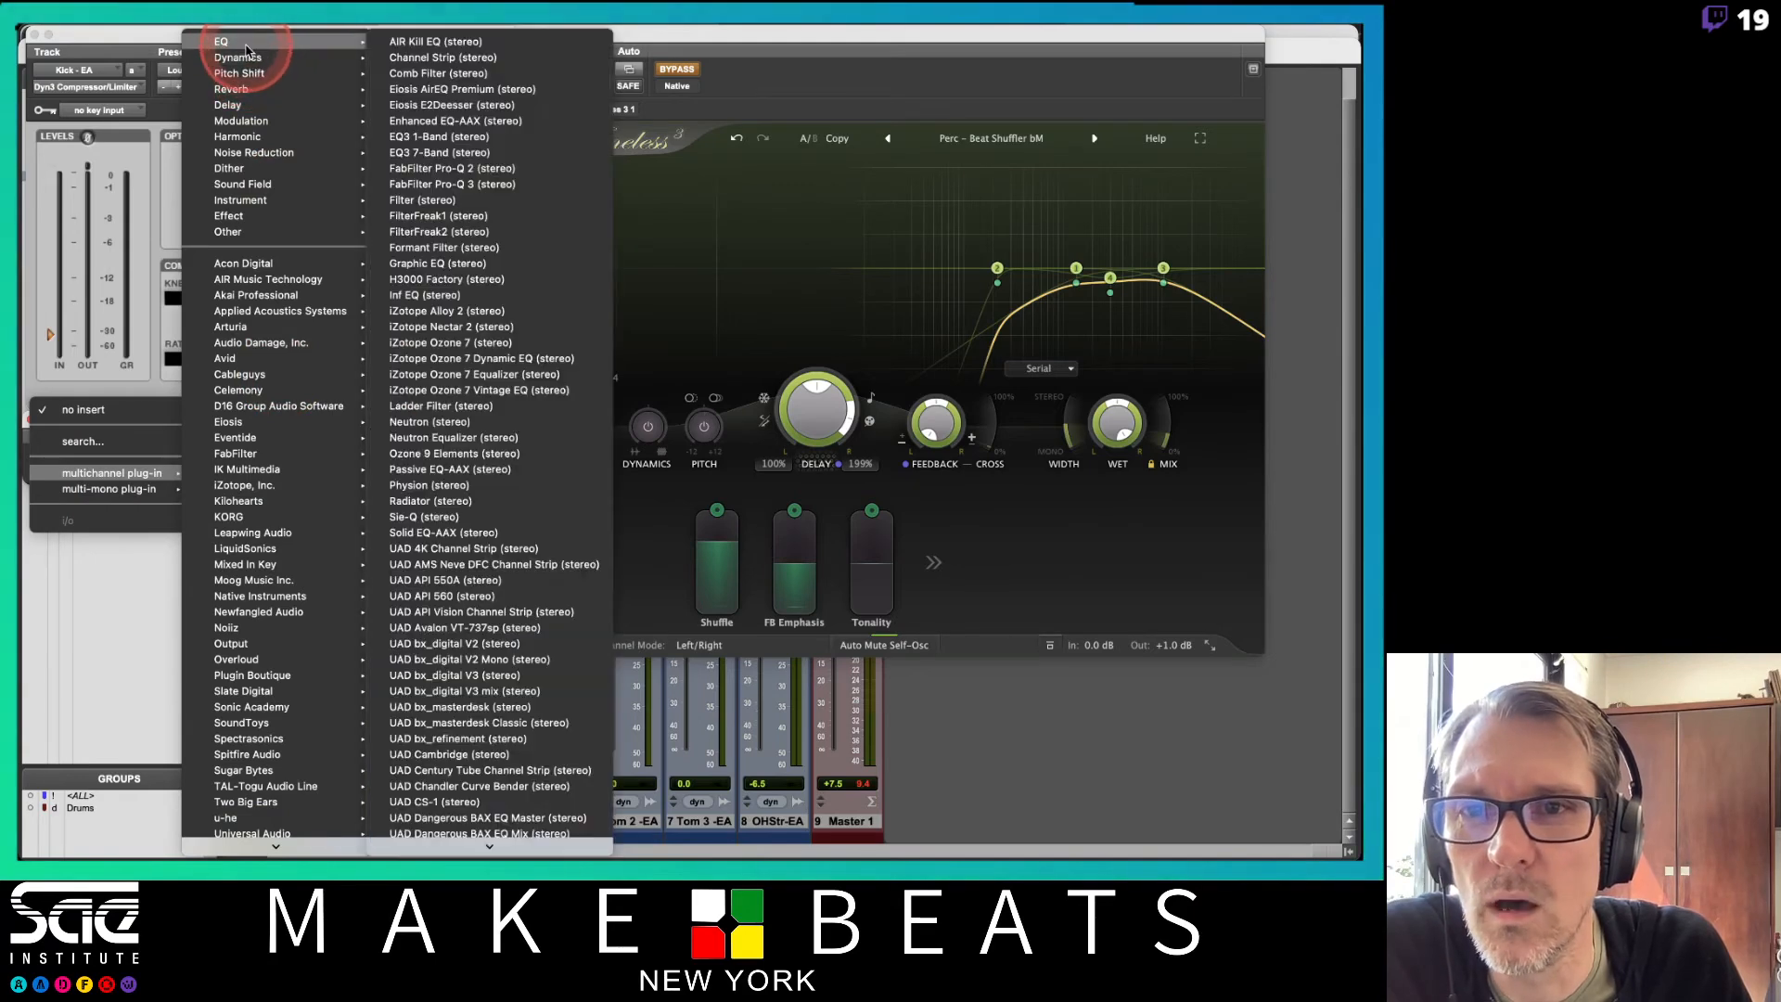
click(434, 137)
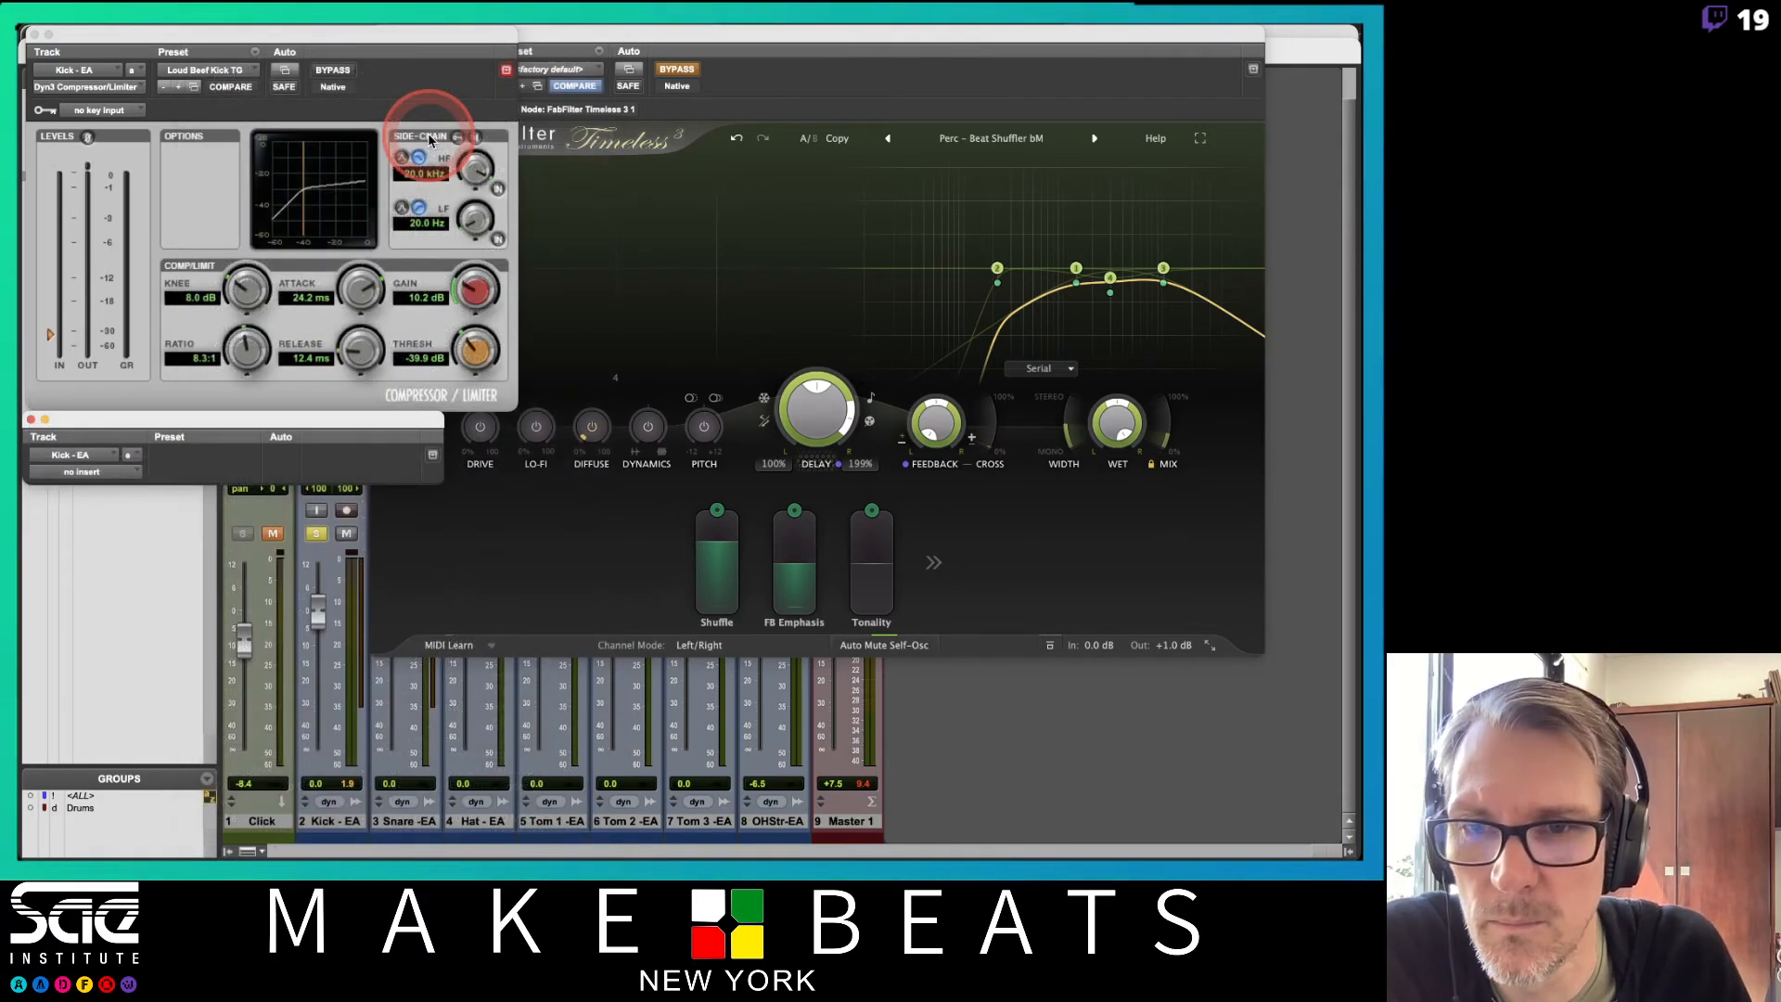
click(263, 415)
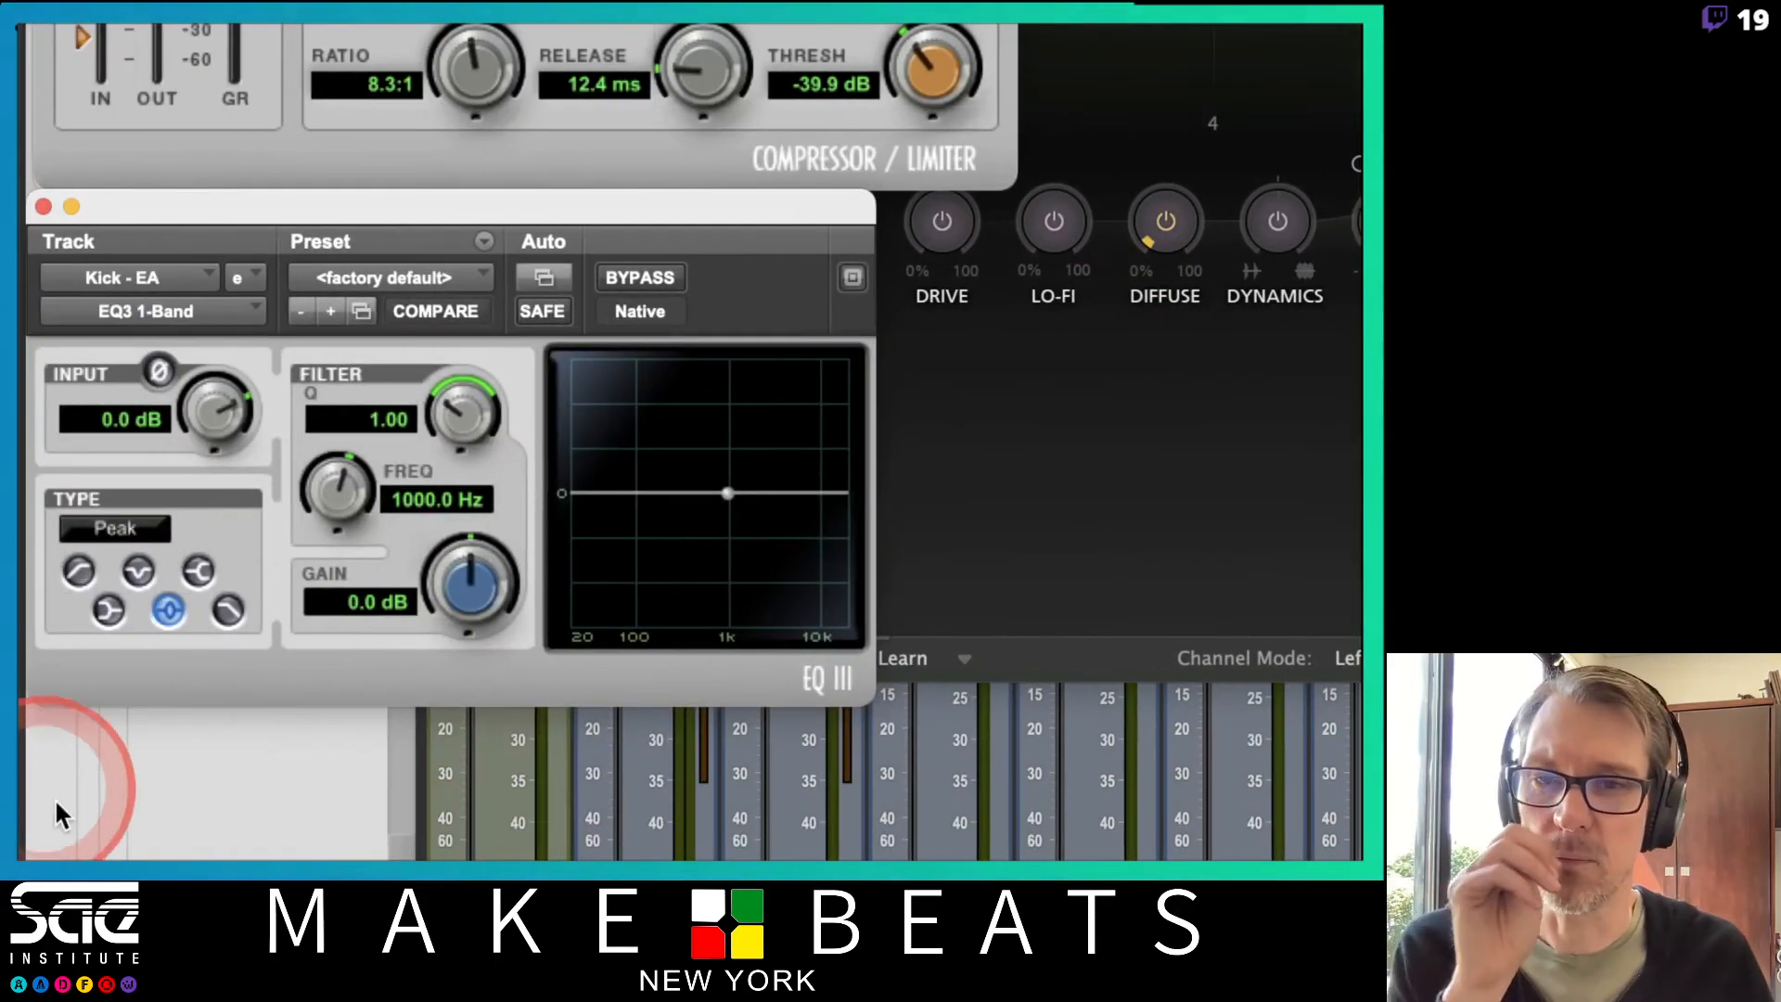
Set the kick's EQ3 1-Band to a high-pass filter at 100 Hz with a 6 dB/oct slope, trying 150 Hz first
click(79, 568)
click(338, 490)
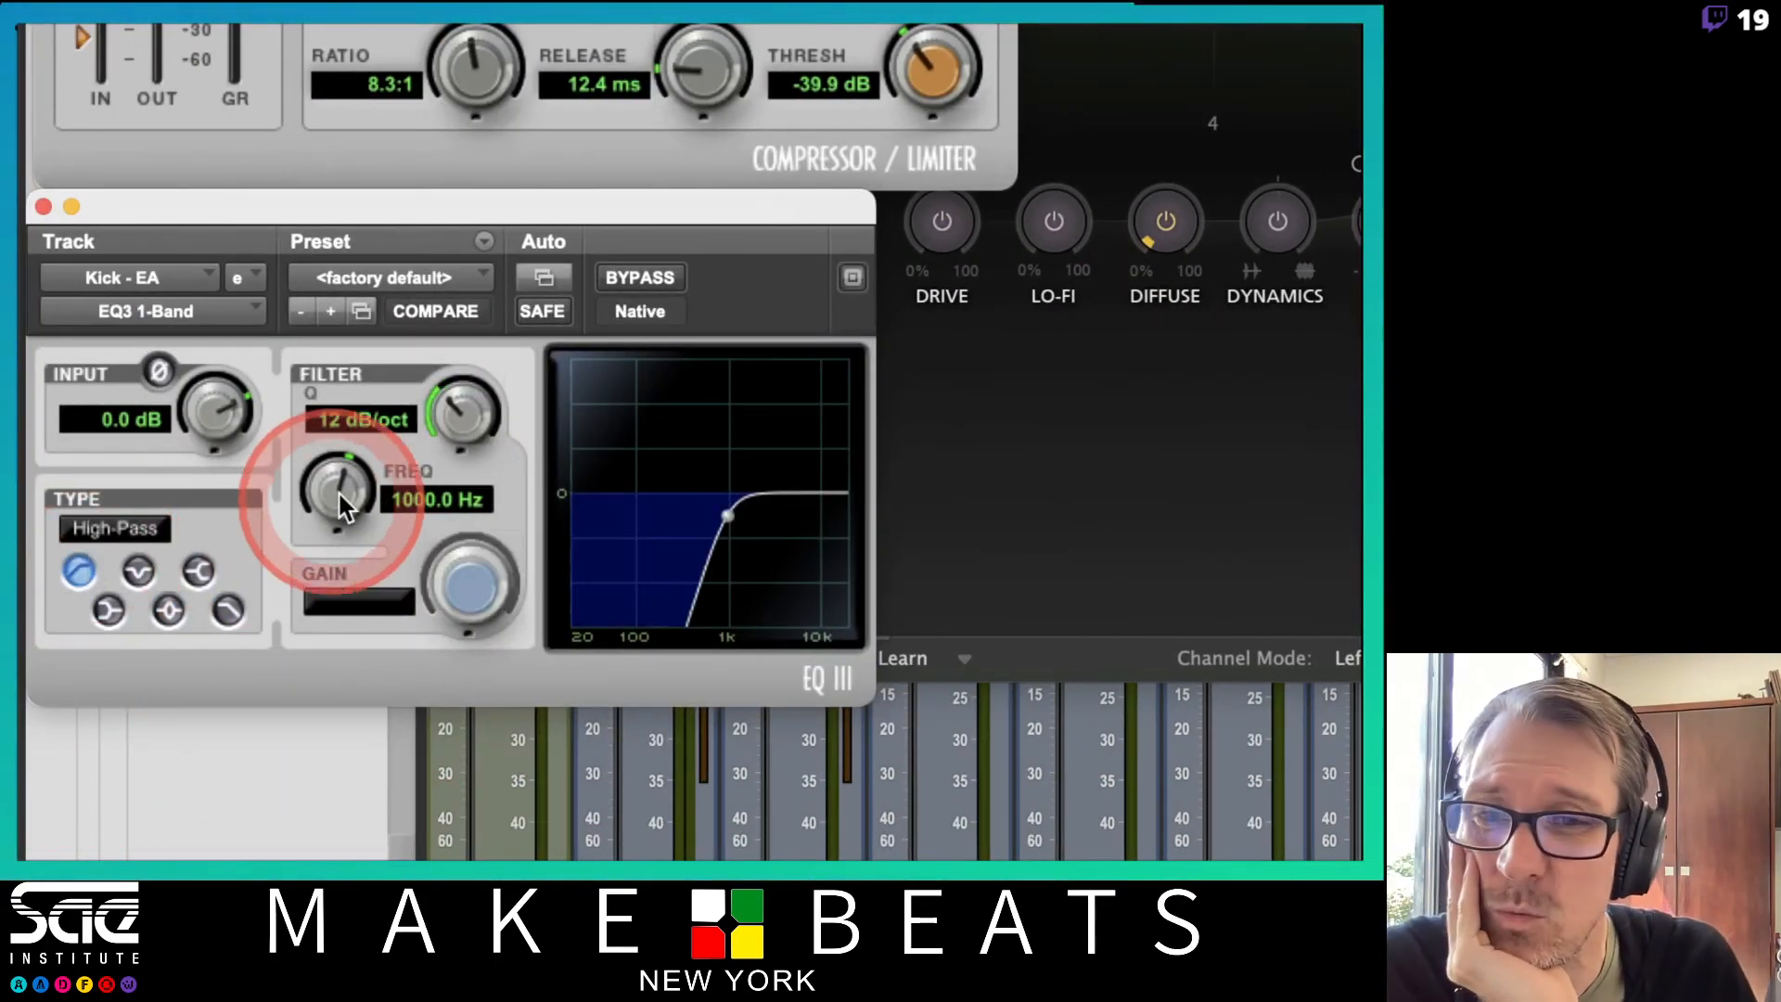
click(392, 501)
text(15)
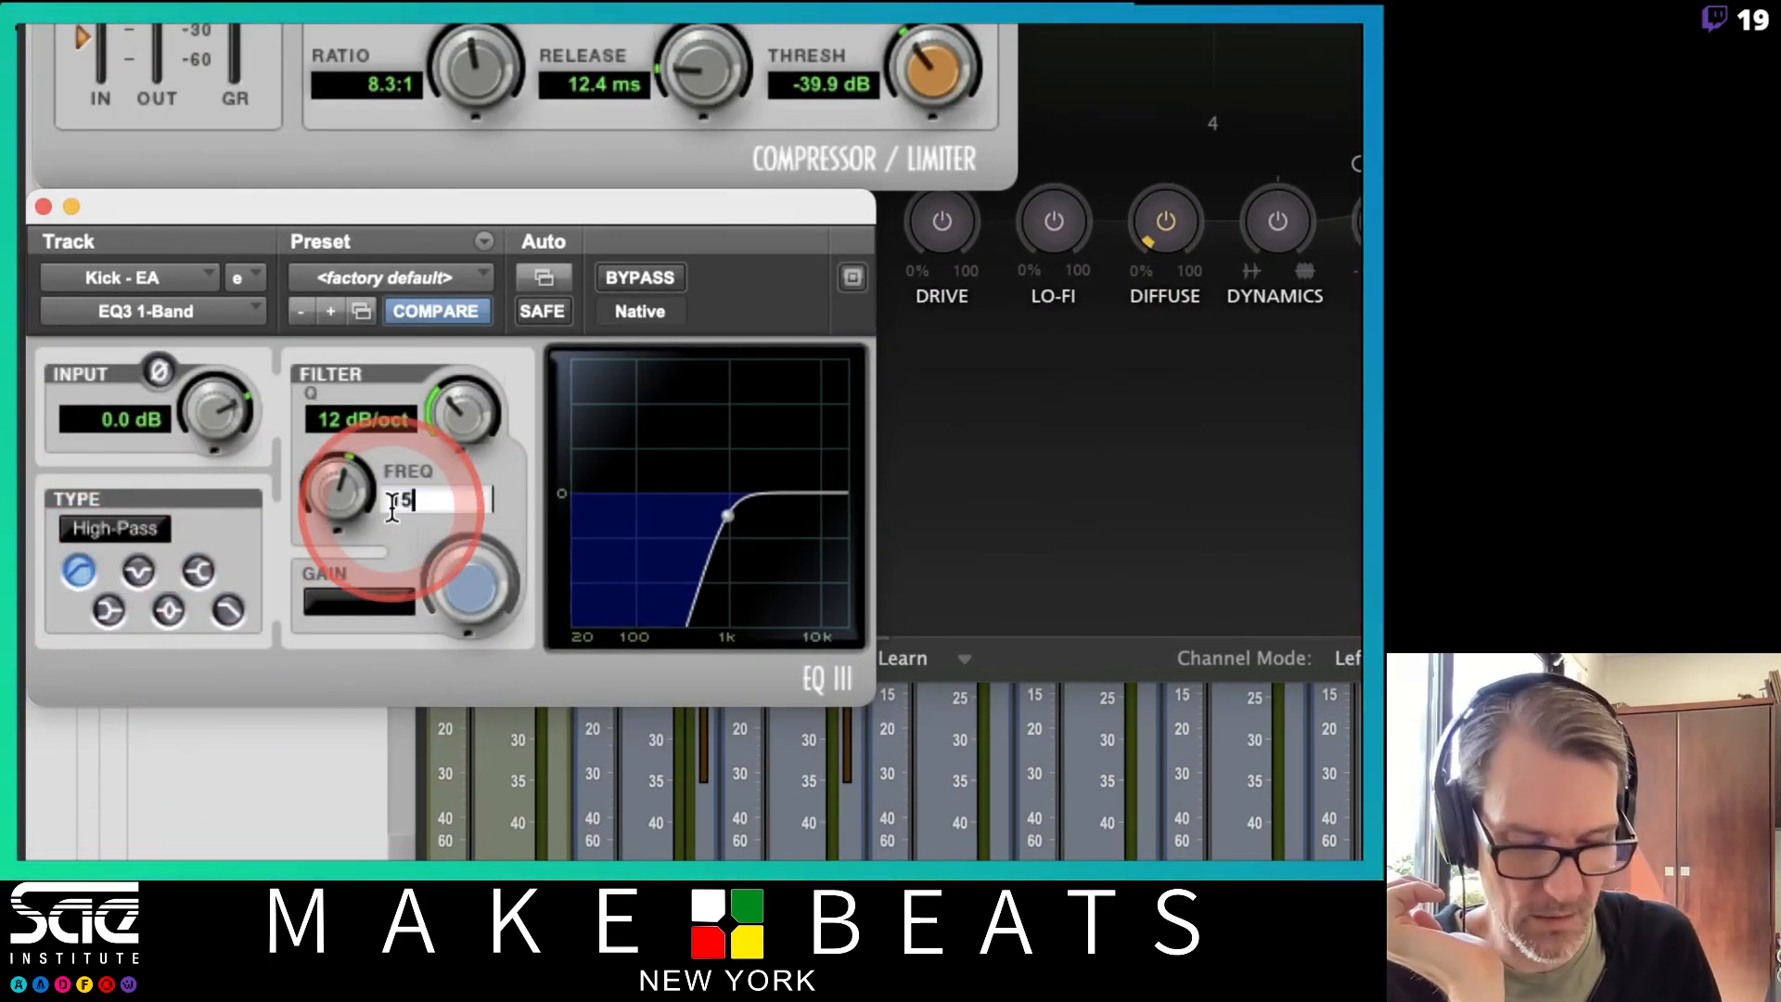
text(0)
key(Return)
click(391, 509)
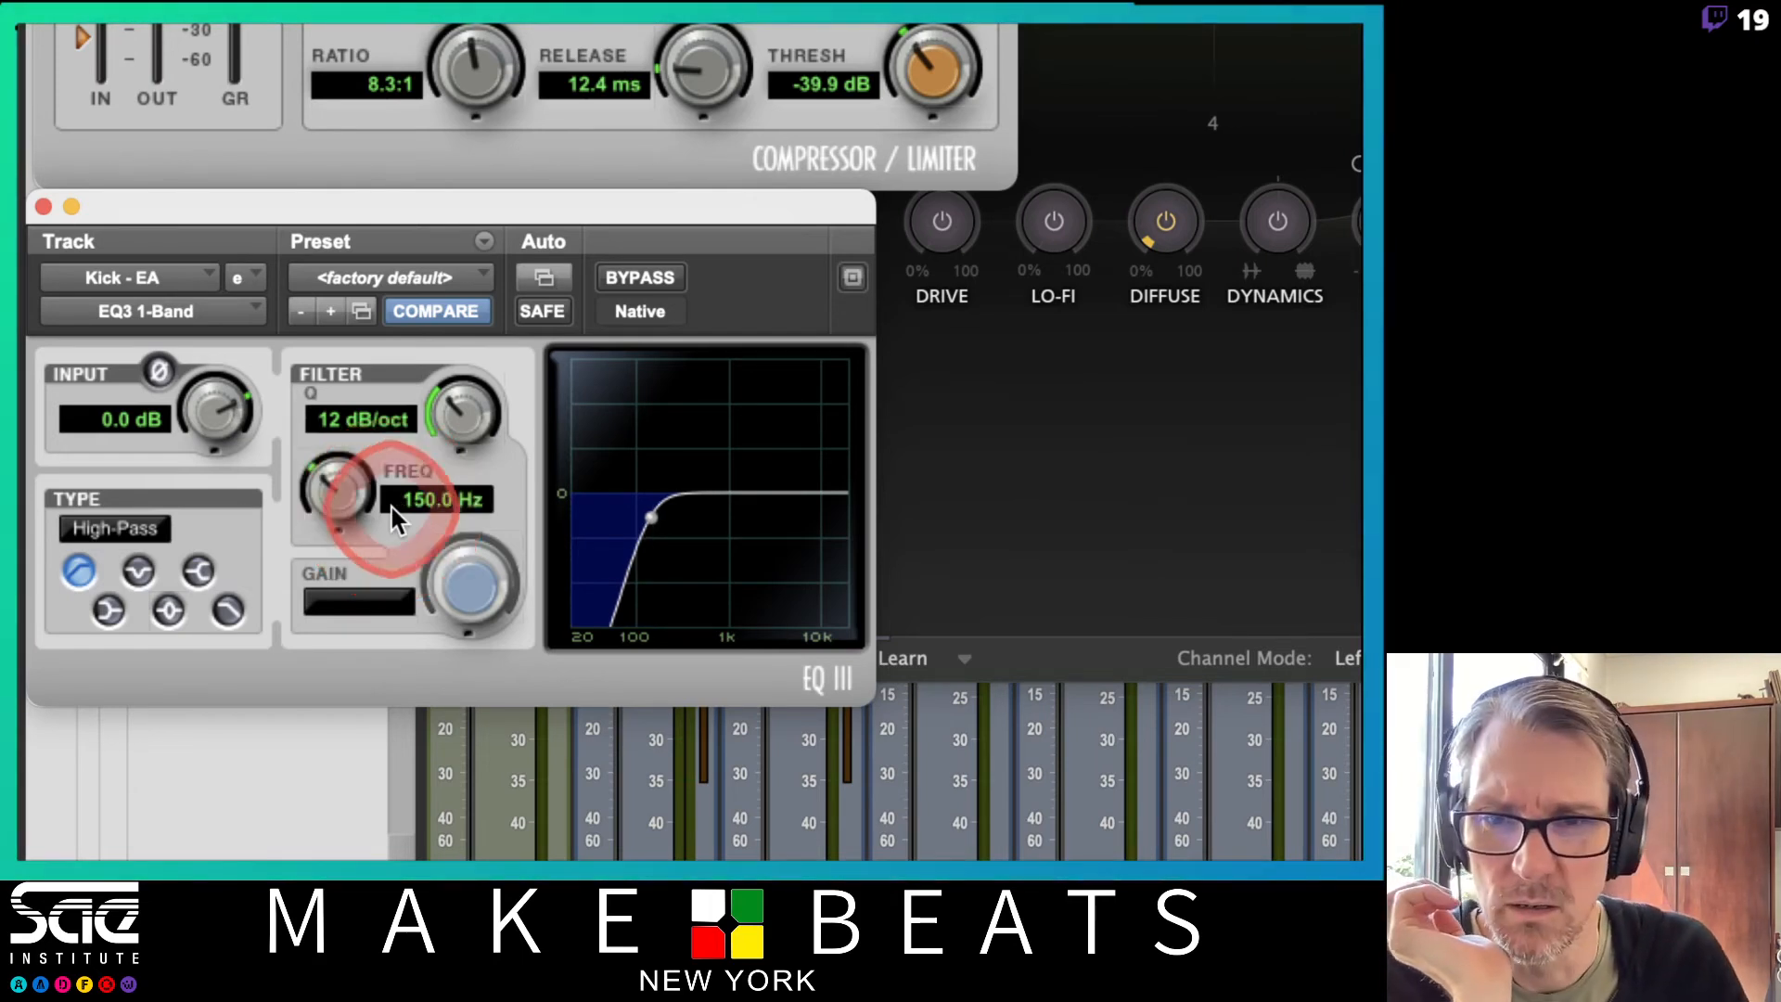
text(100)
key(Return)
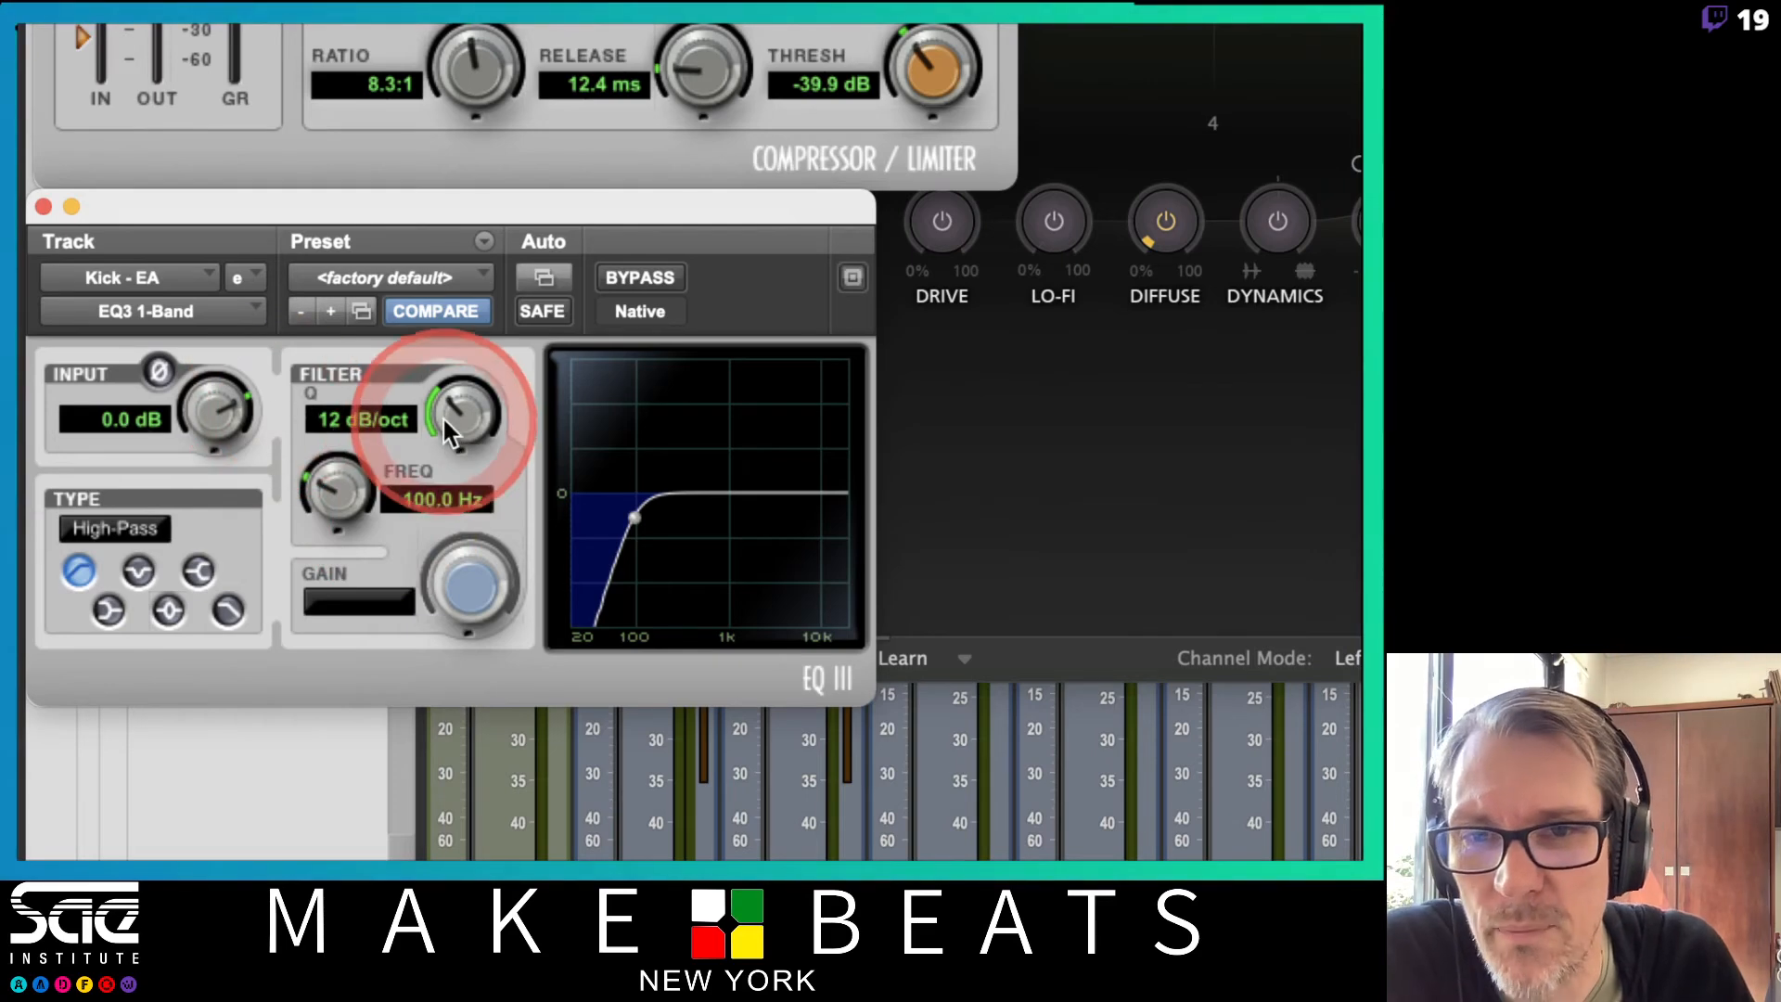
drag(449, 452, 454, 520)
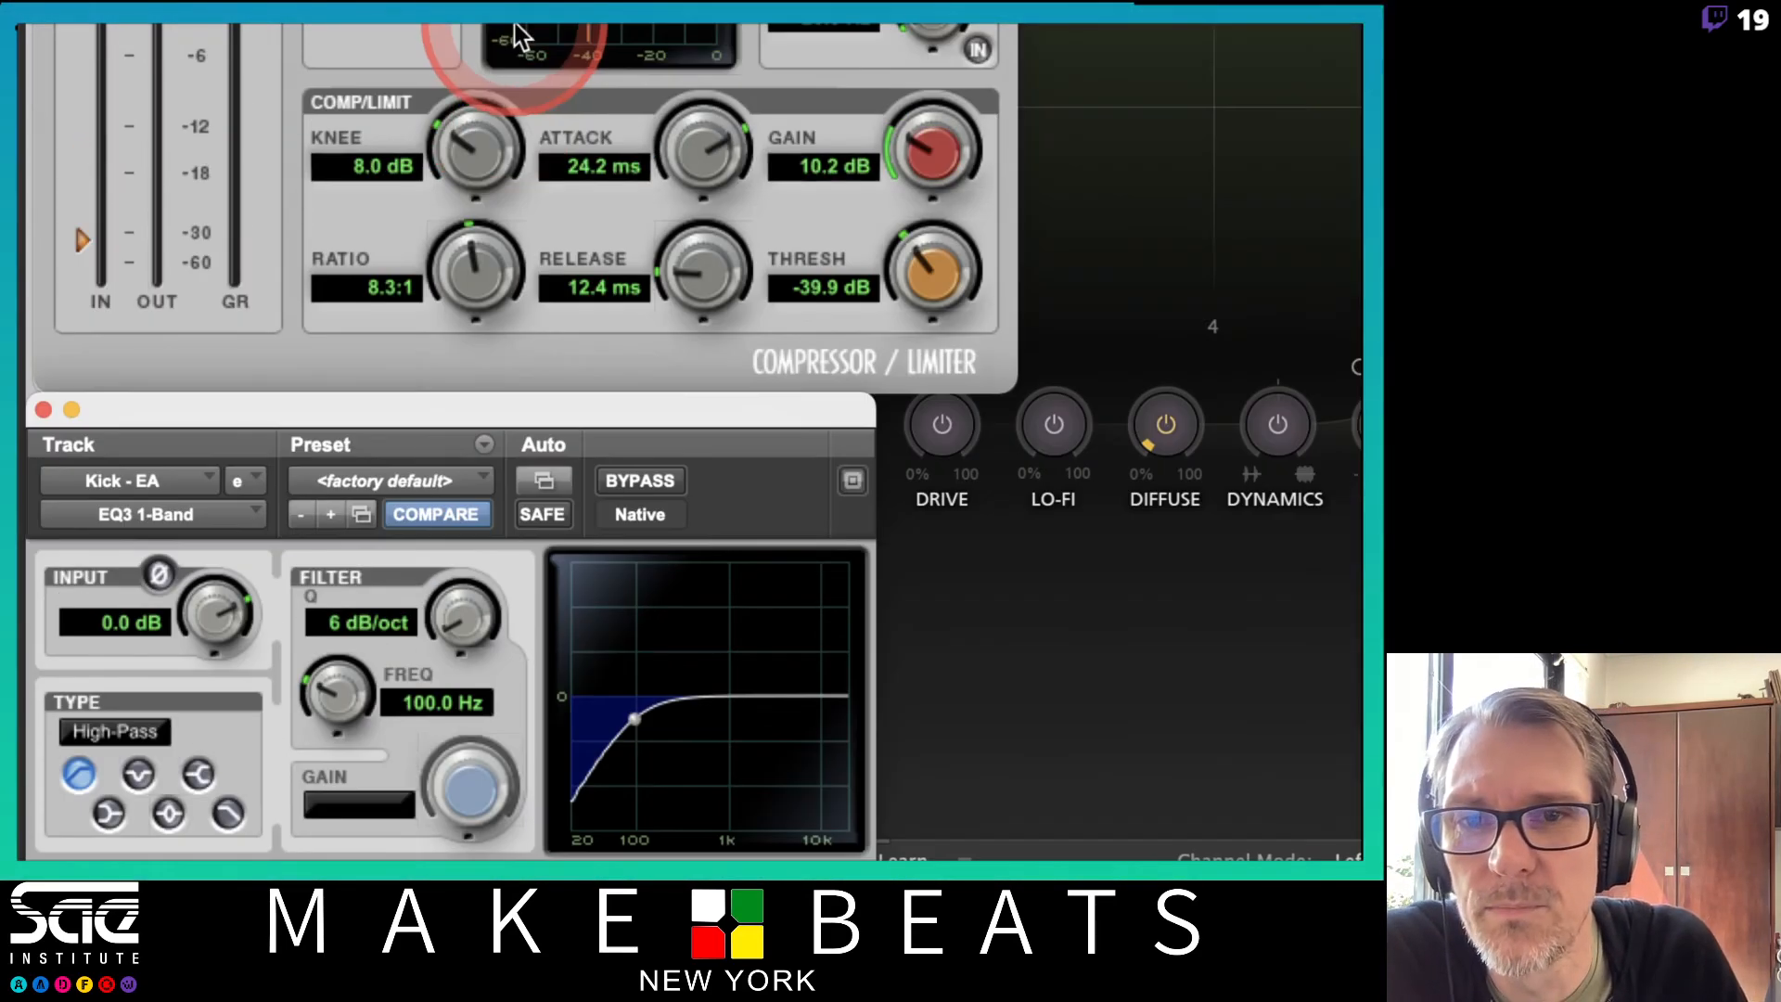
Browse the 1-band EQ's preset folders, load the factory default, and set the filter back to high-pass with a 6 dB/oct slope
click(399, 480)
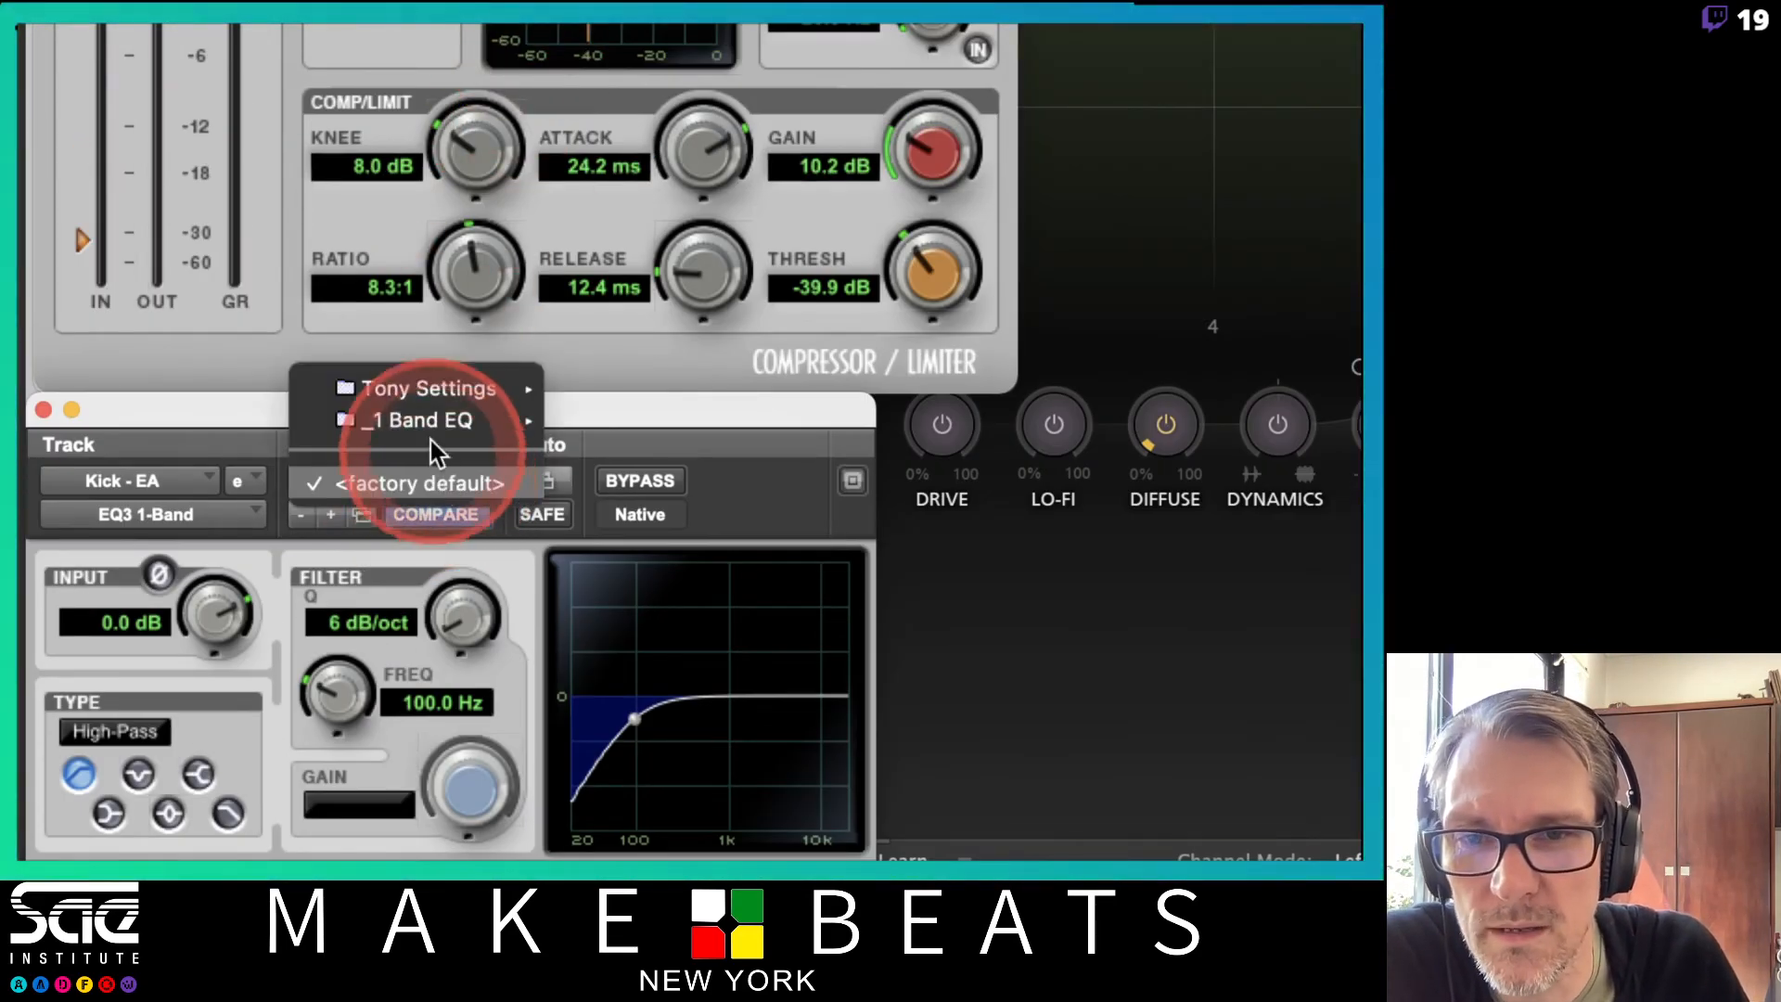
mouse_move(429, 440)
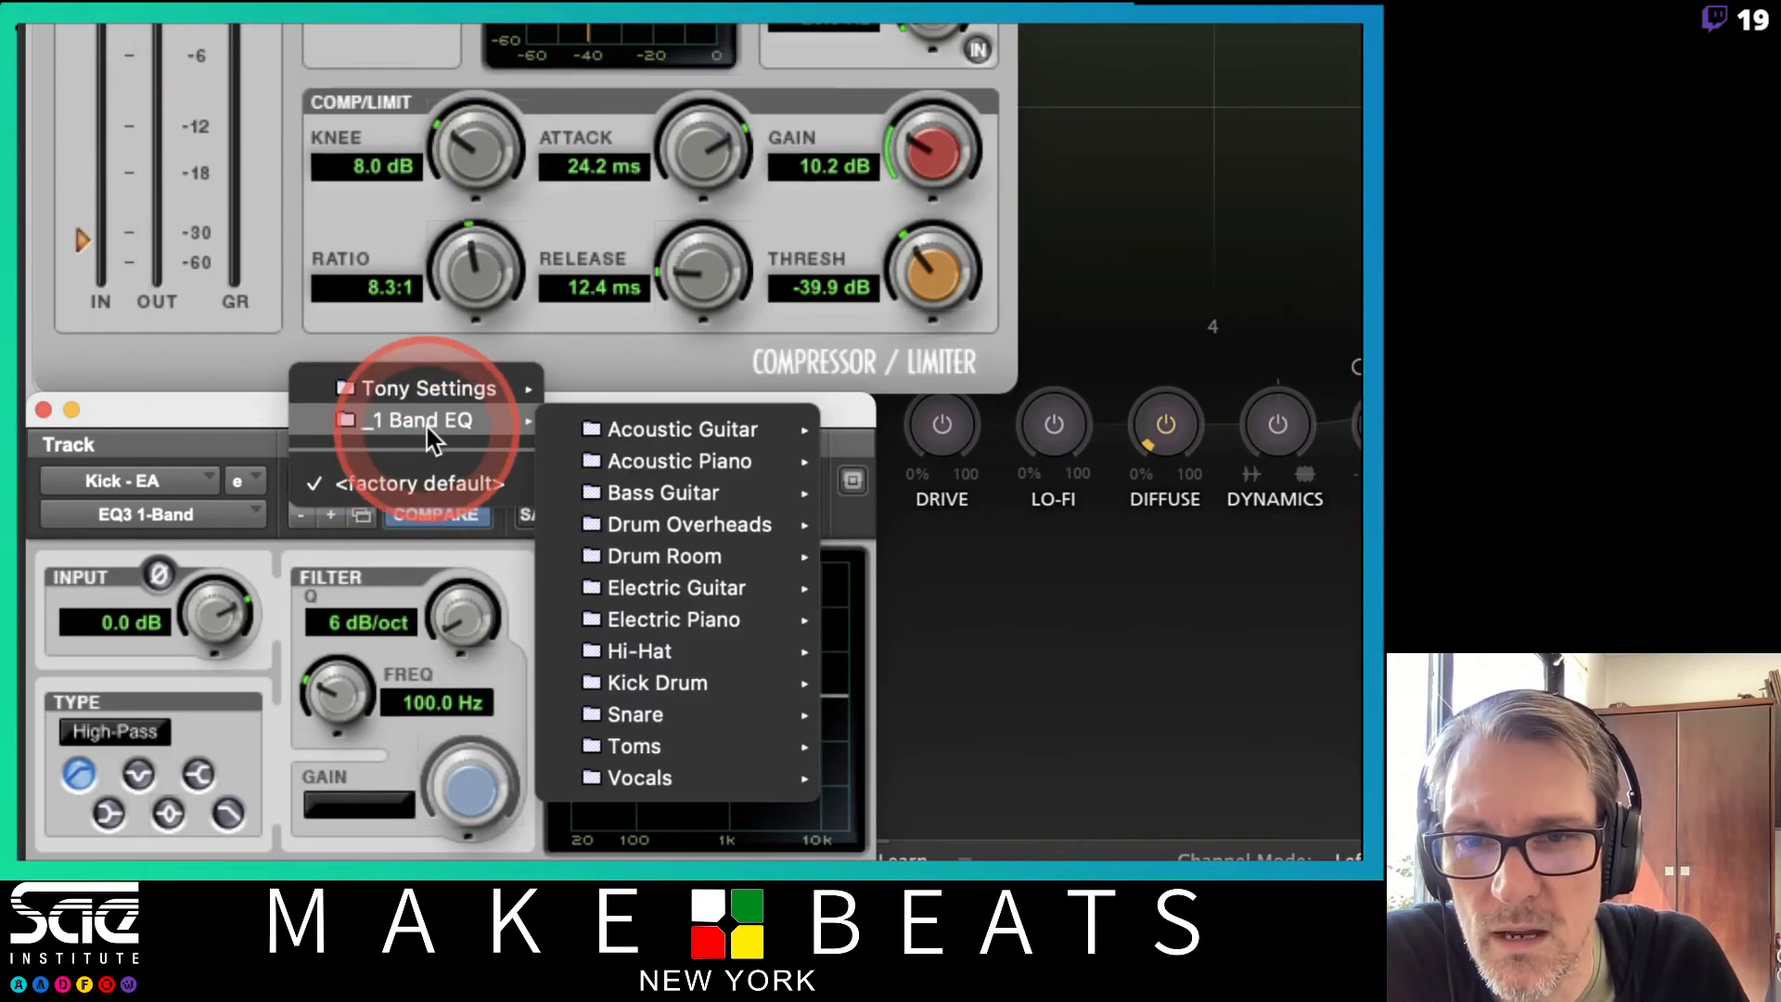
click(259, 431)
click(413, 479)
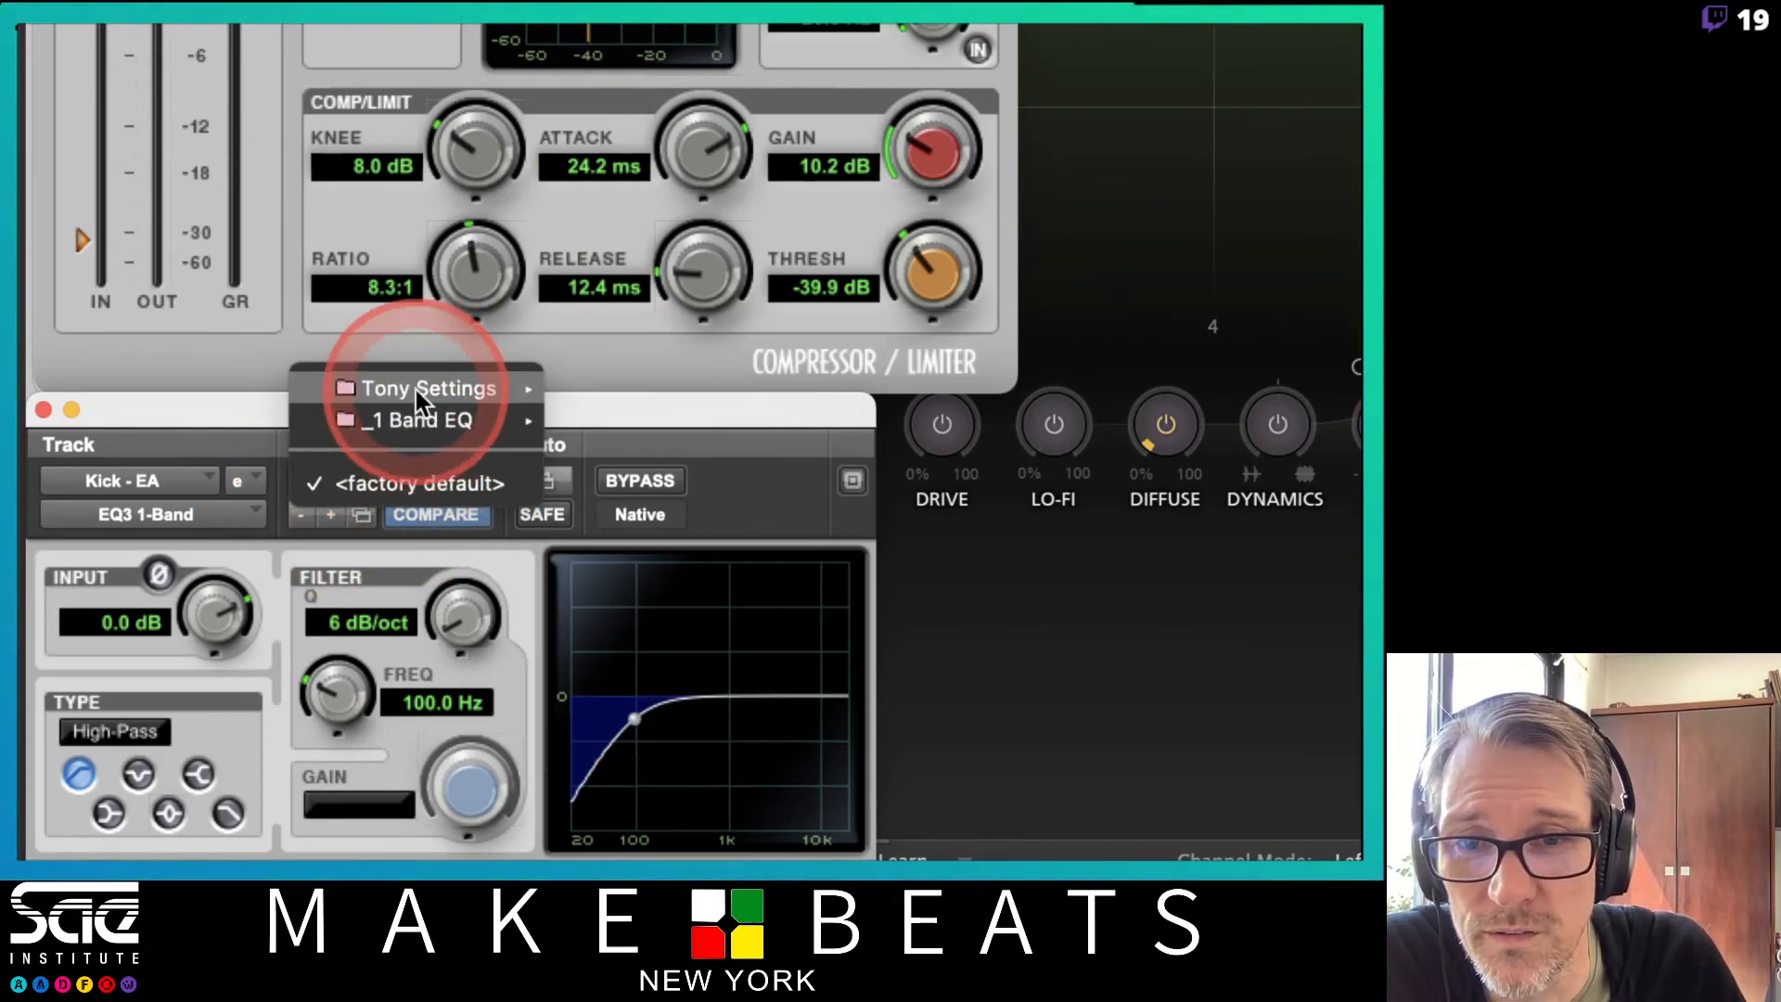
click(425, 484)
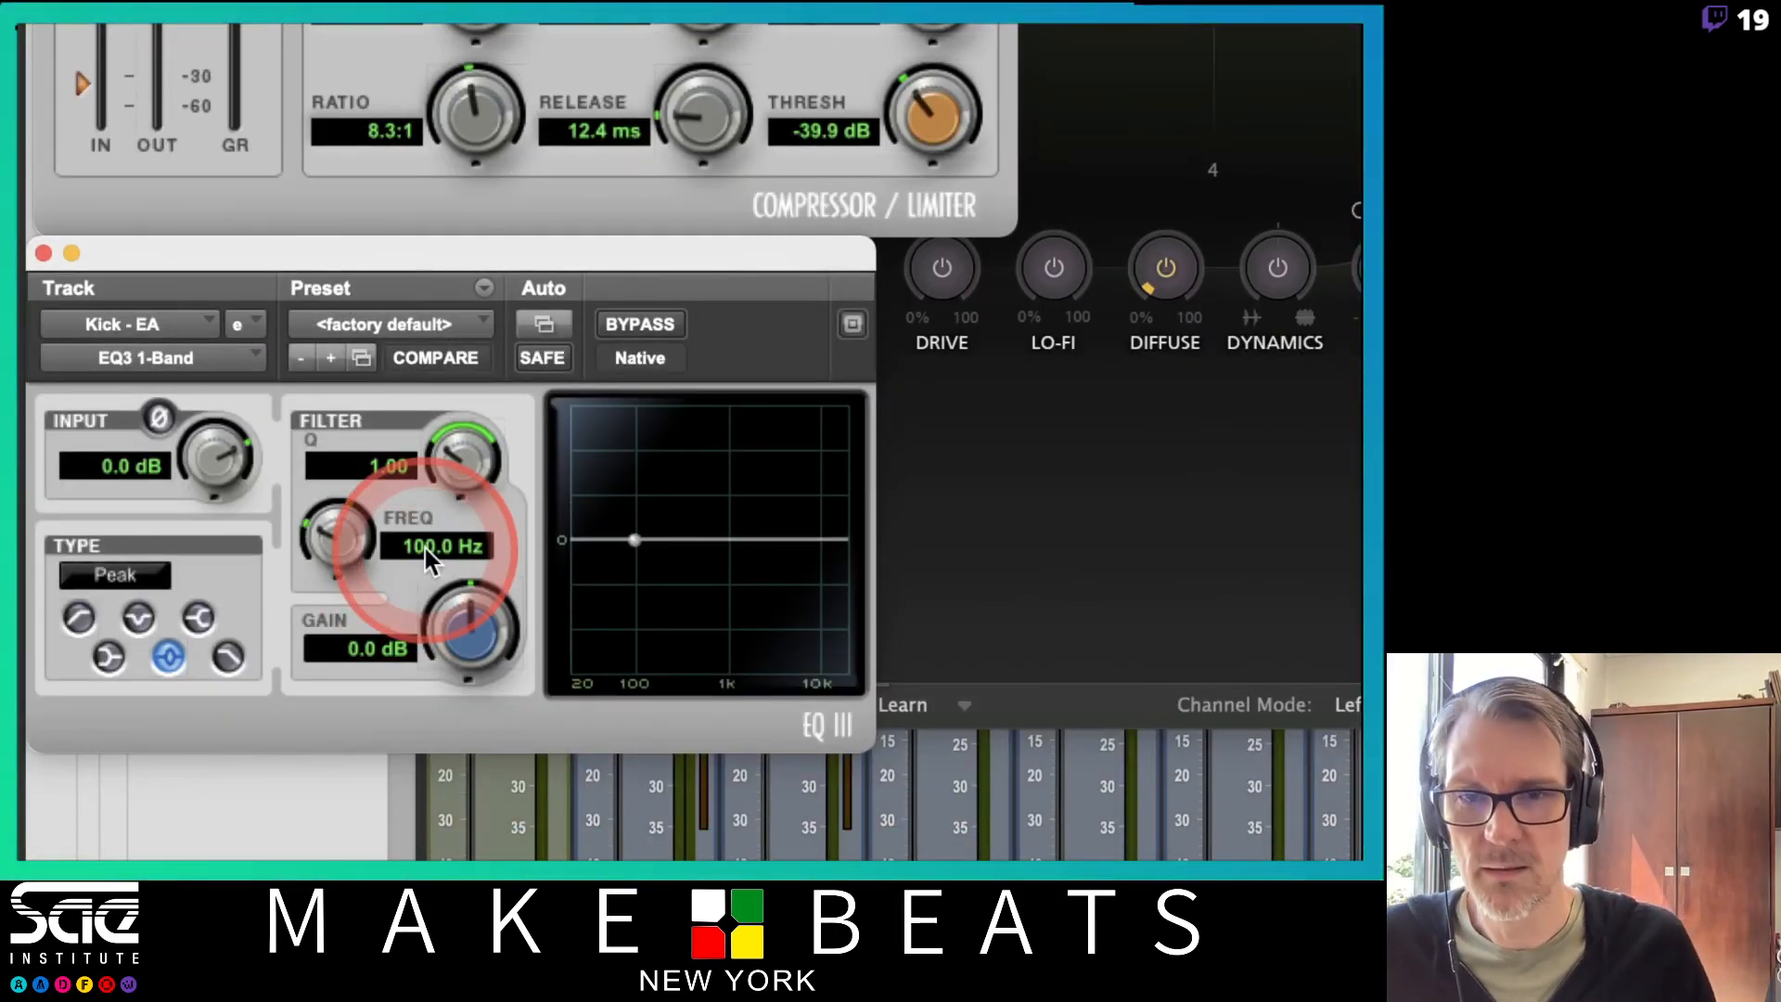
click(78, 616)
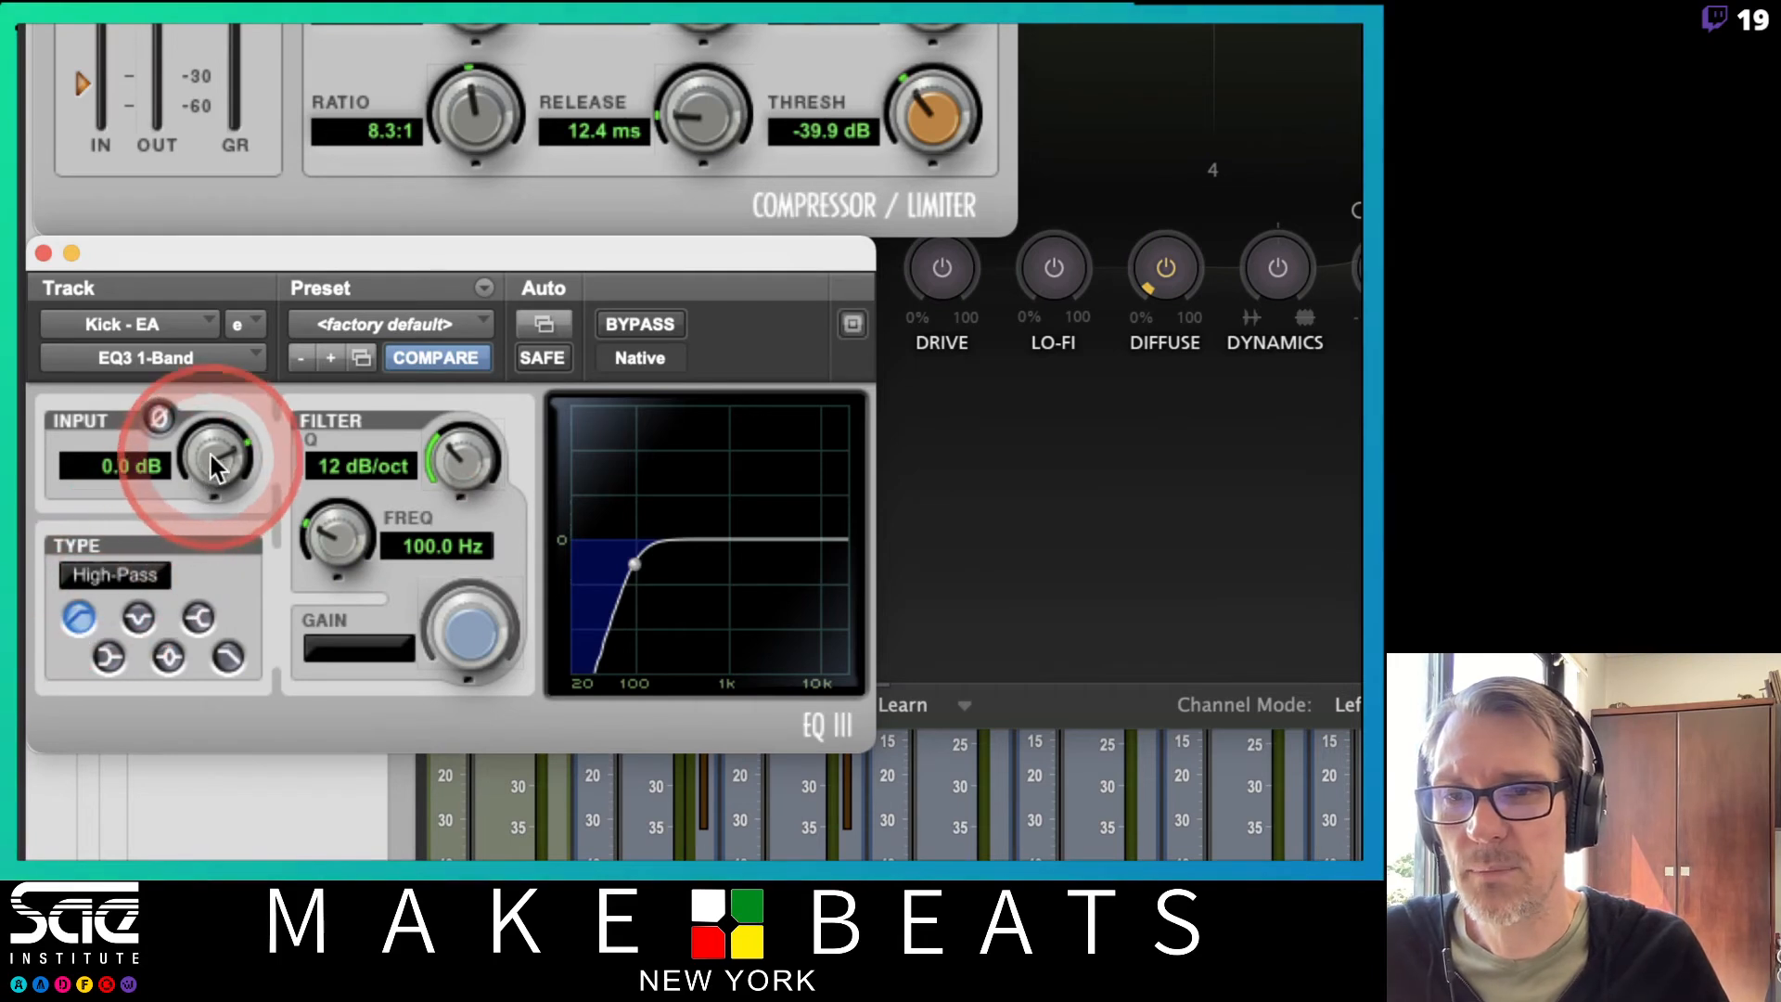
drag(464, 467, 451, 560)
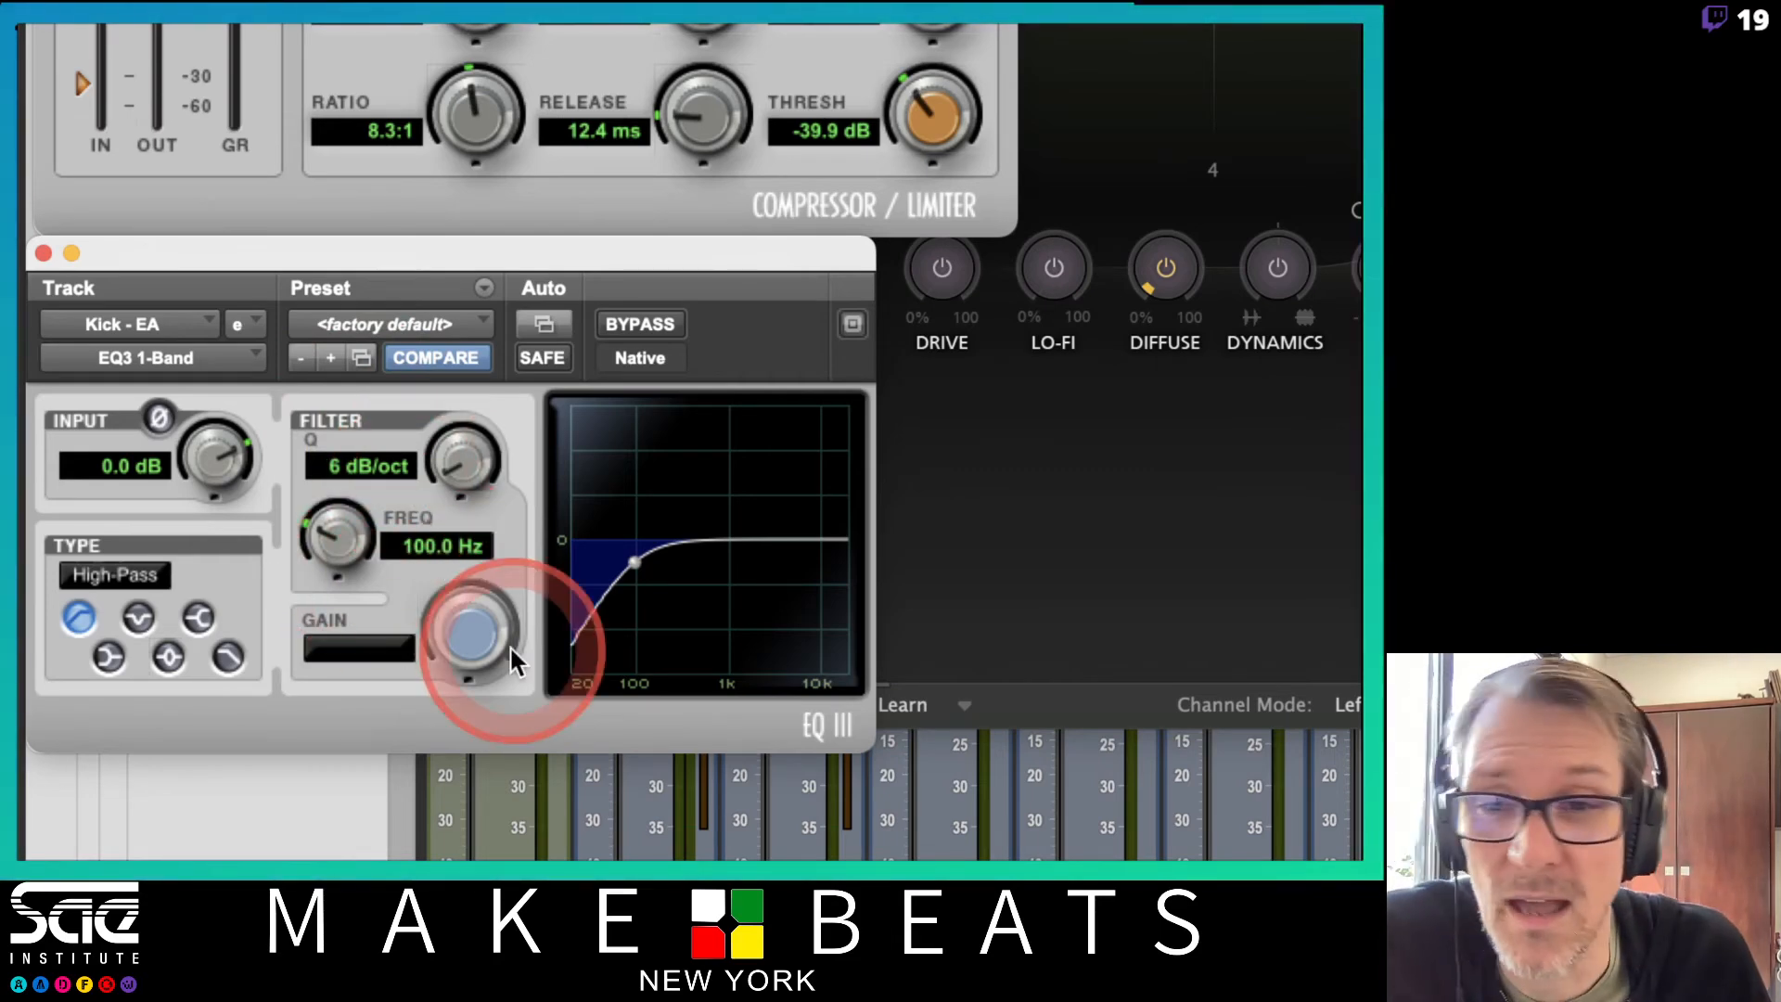
Start saving the EQ settings as HP Filt in the personal settings folder inside EQ 3.0, and cancel the save
click(483, 288)
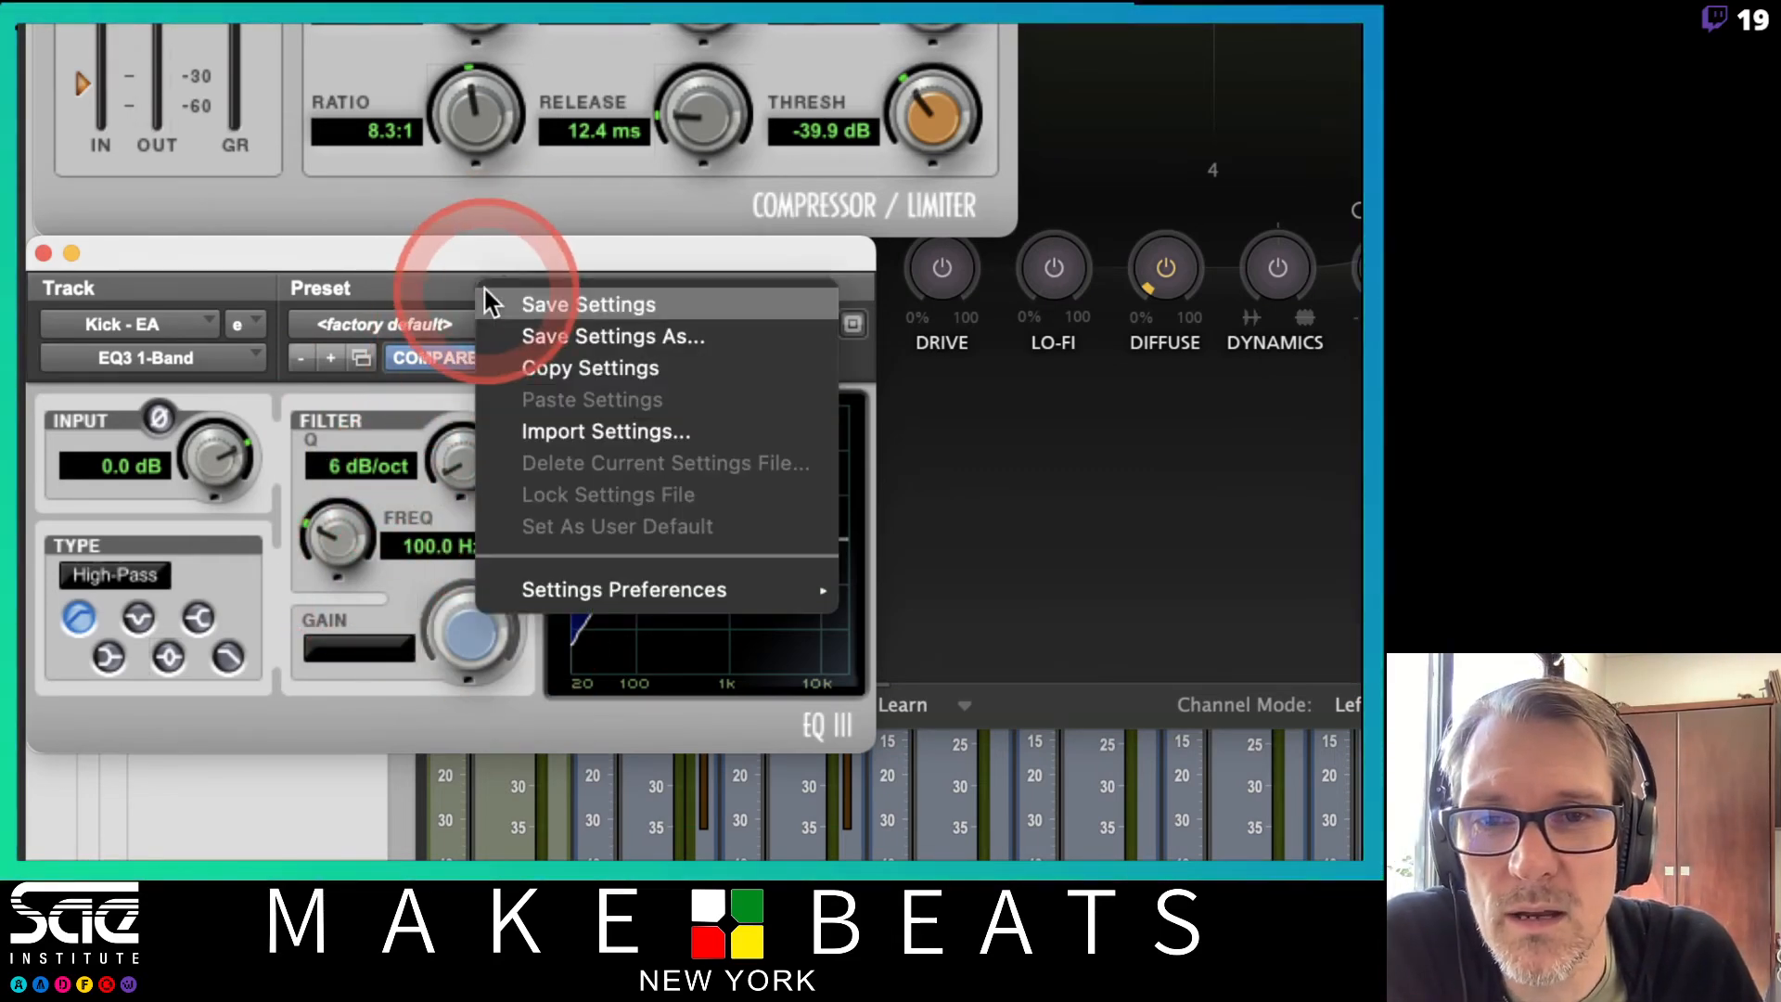
click(584, 334)
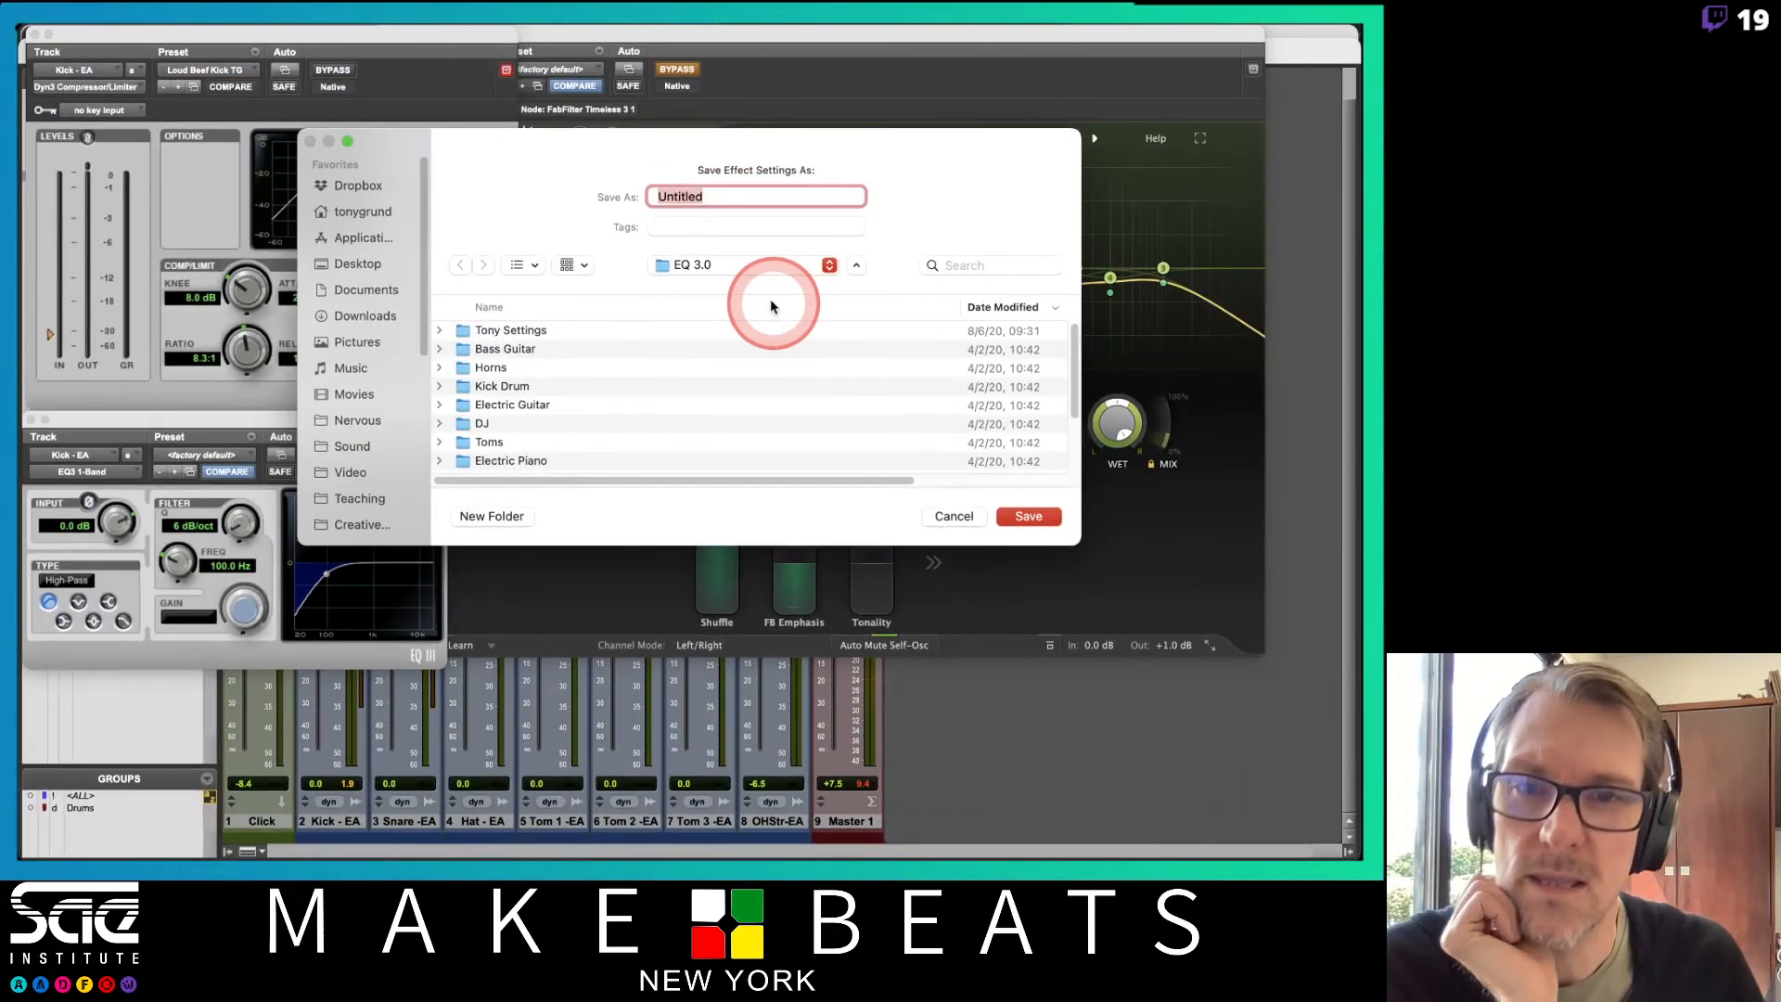
double_click(509, 330)
click(699, 196)
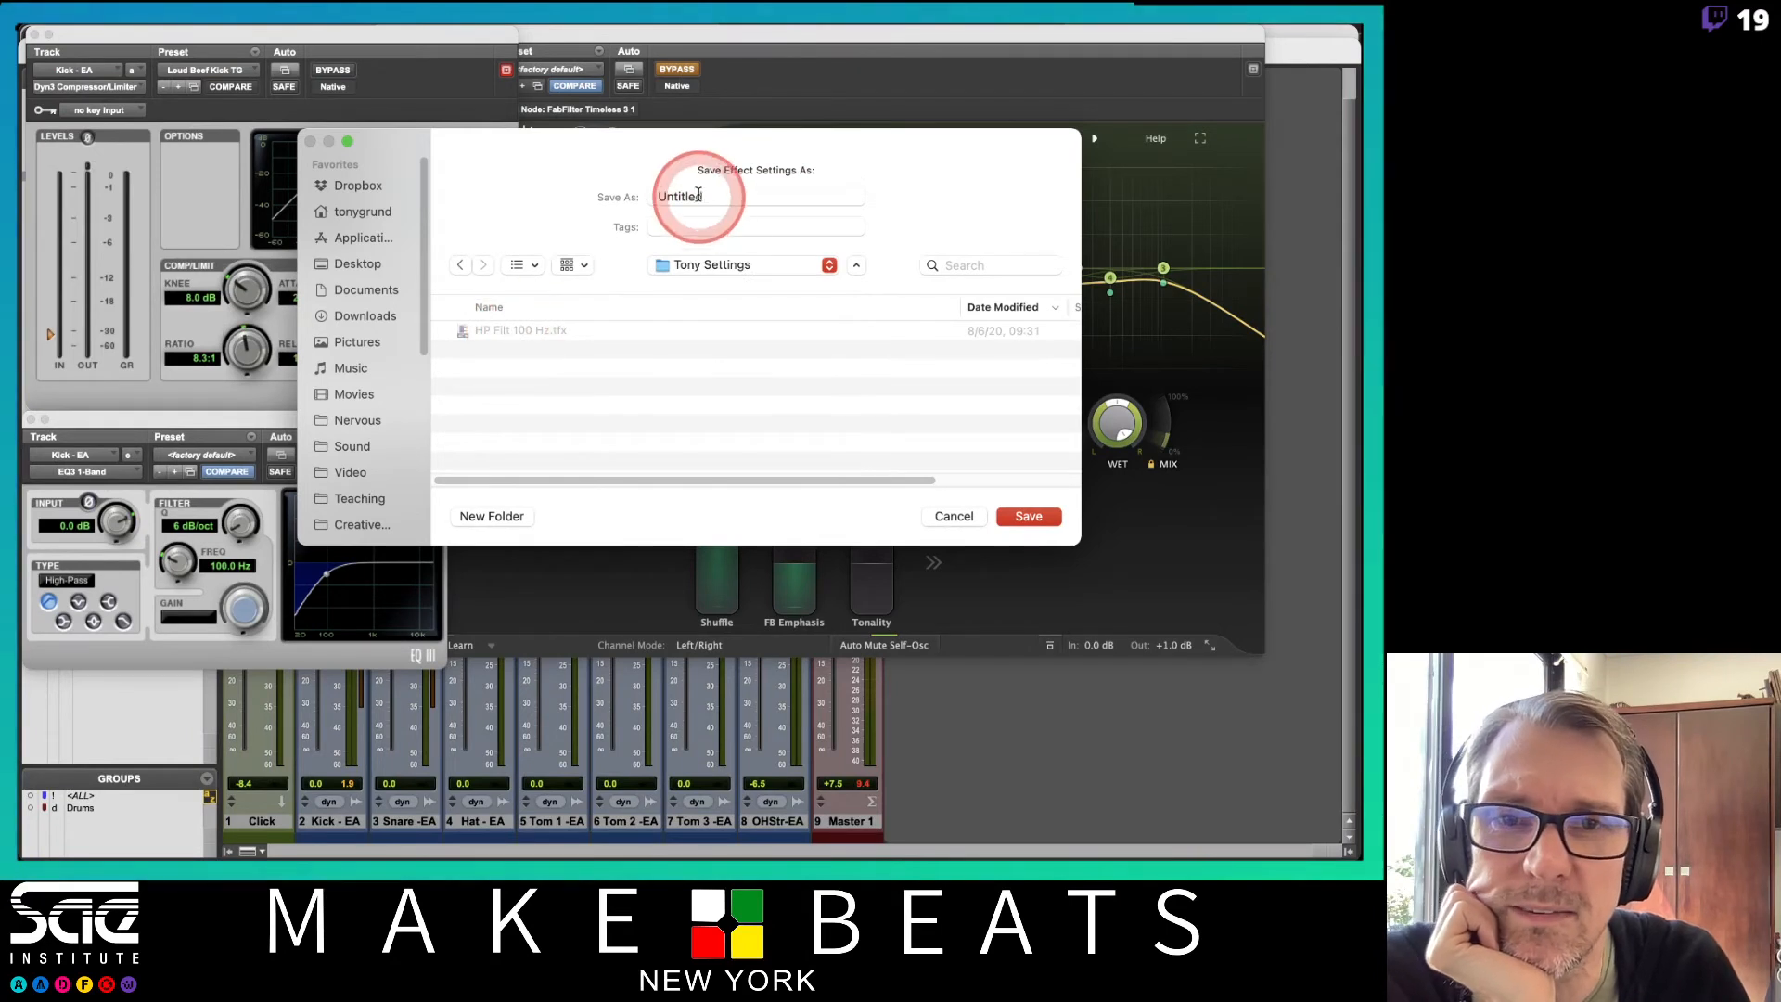
click(677, 228)
click(657, 187)
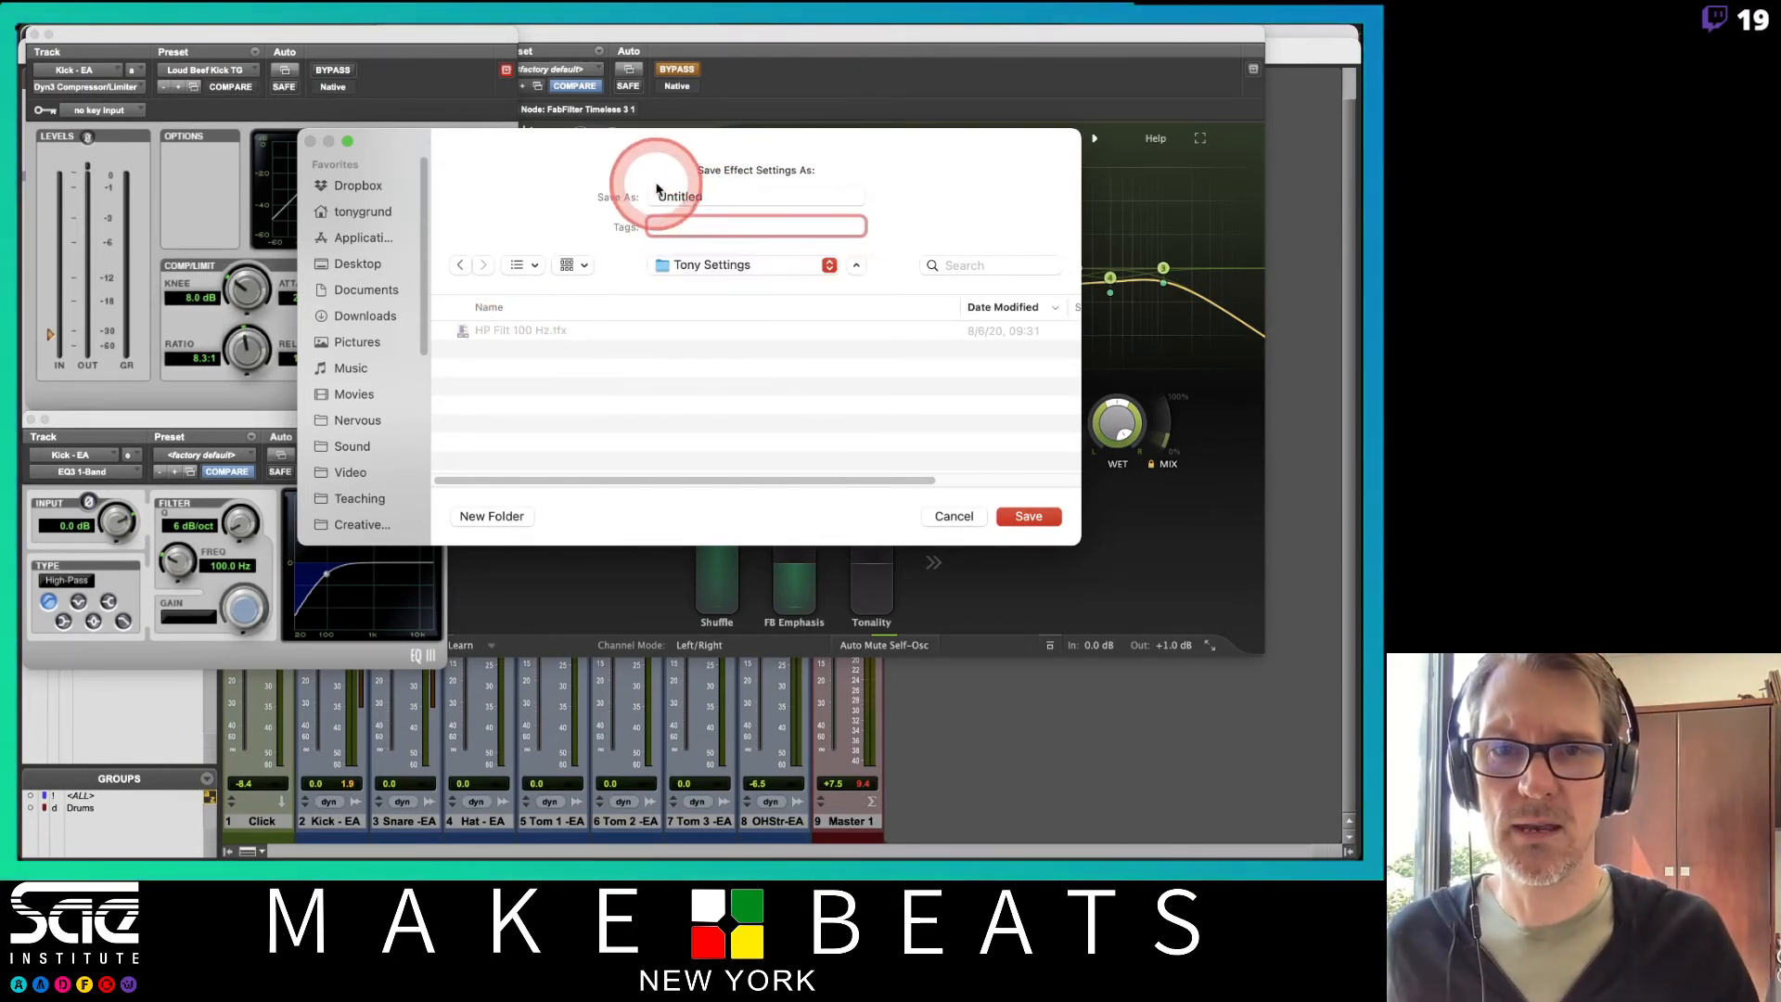
click(673, 188)
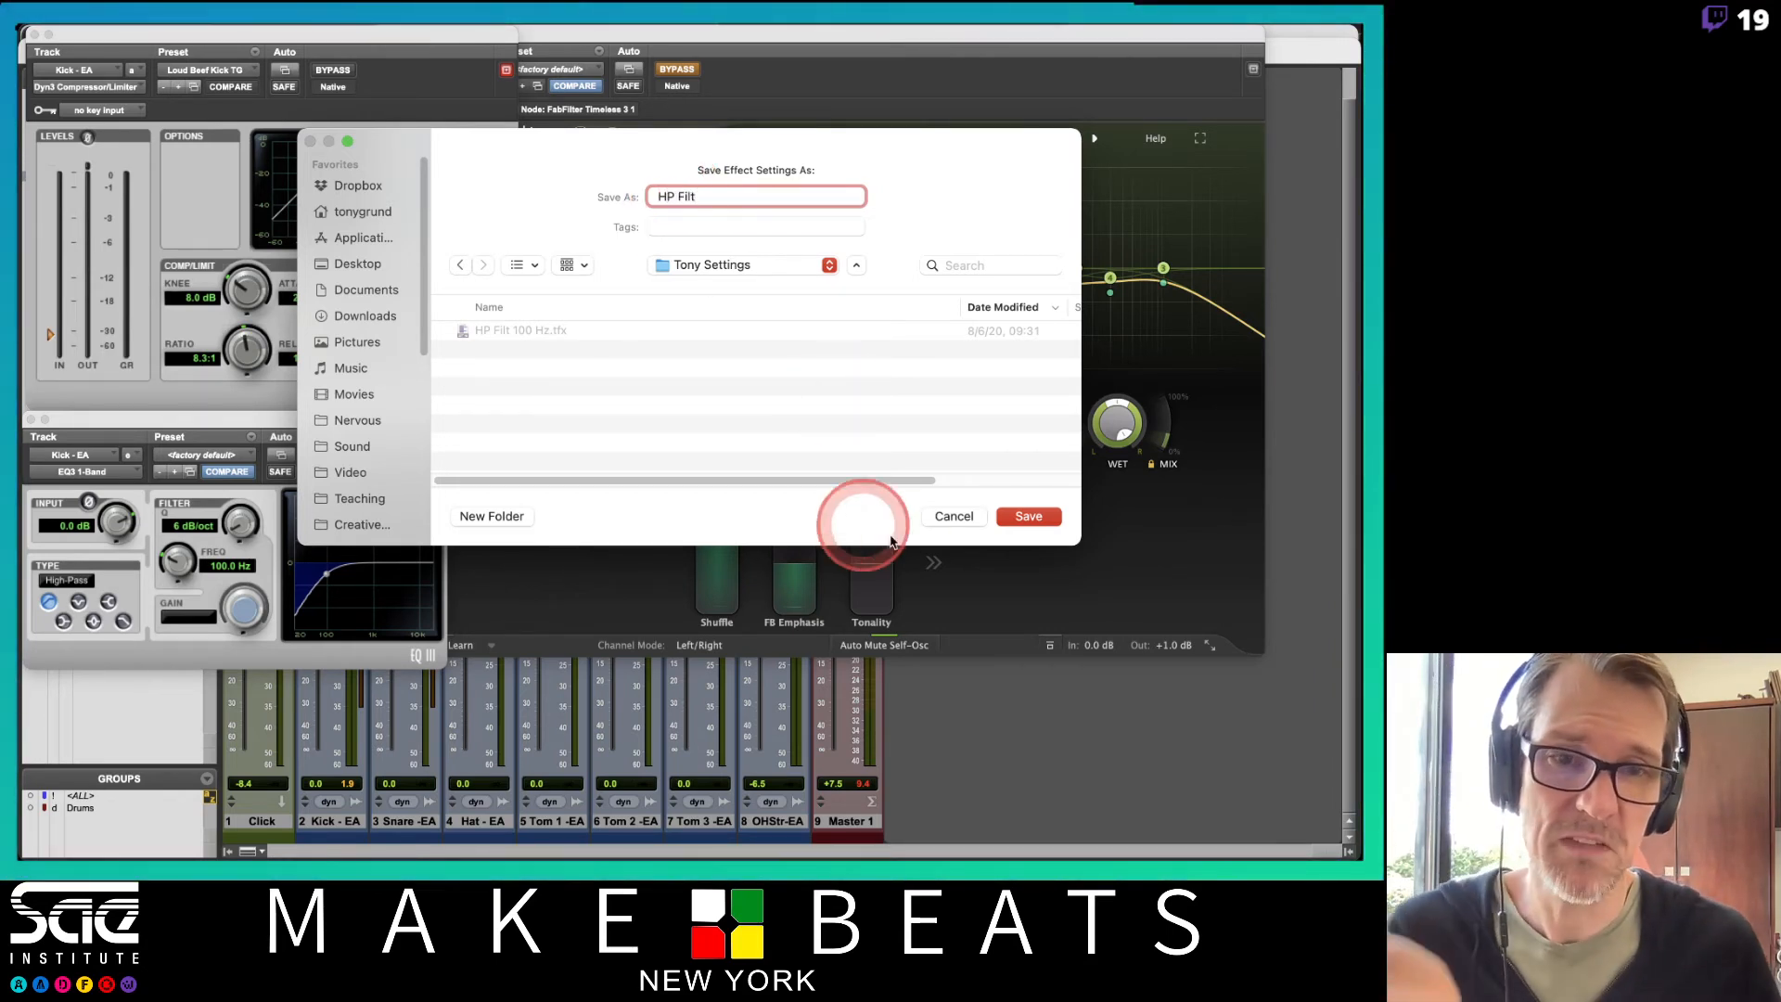
click(953, 516)
Load the existing HP Filt 100 Hz preset in the EQ3 1-Band, set it as the user default, and close the EQ
click(196, 455)
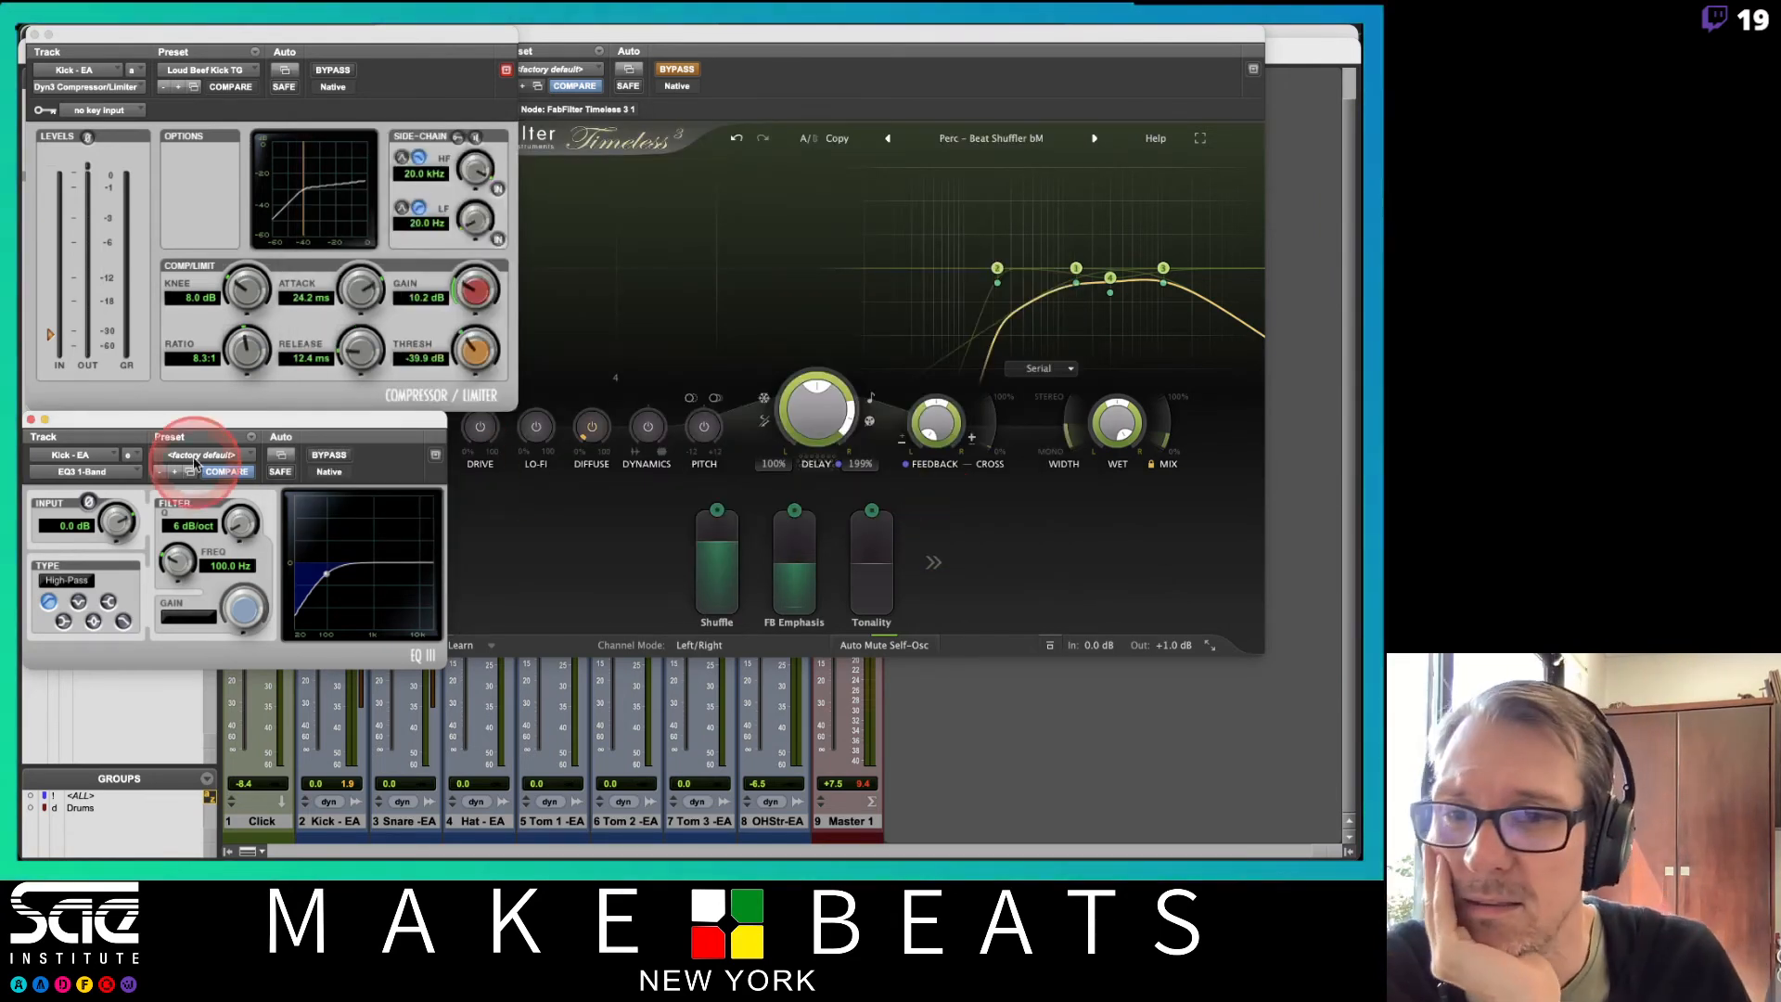
click(325, 405)
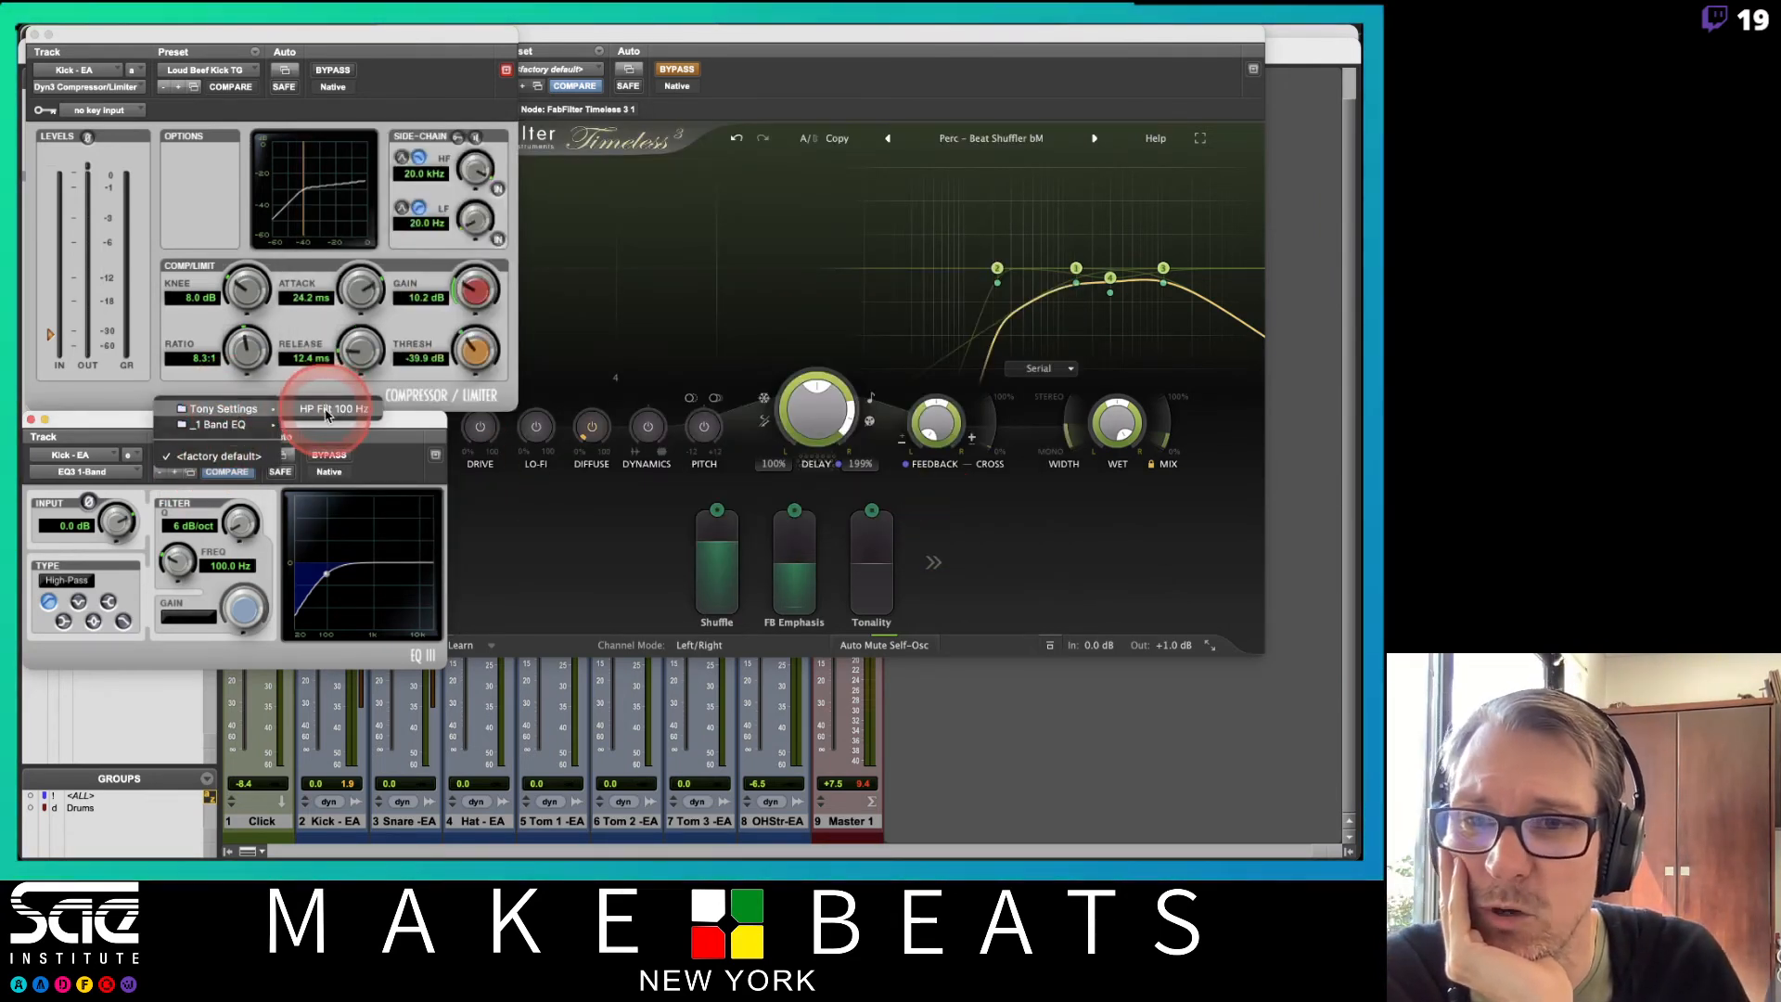
click(327, 414)
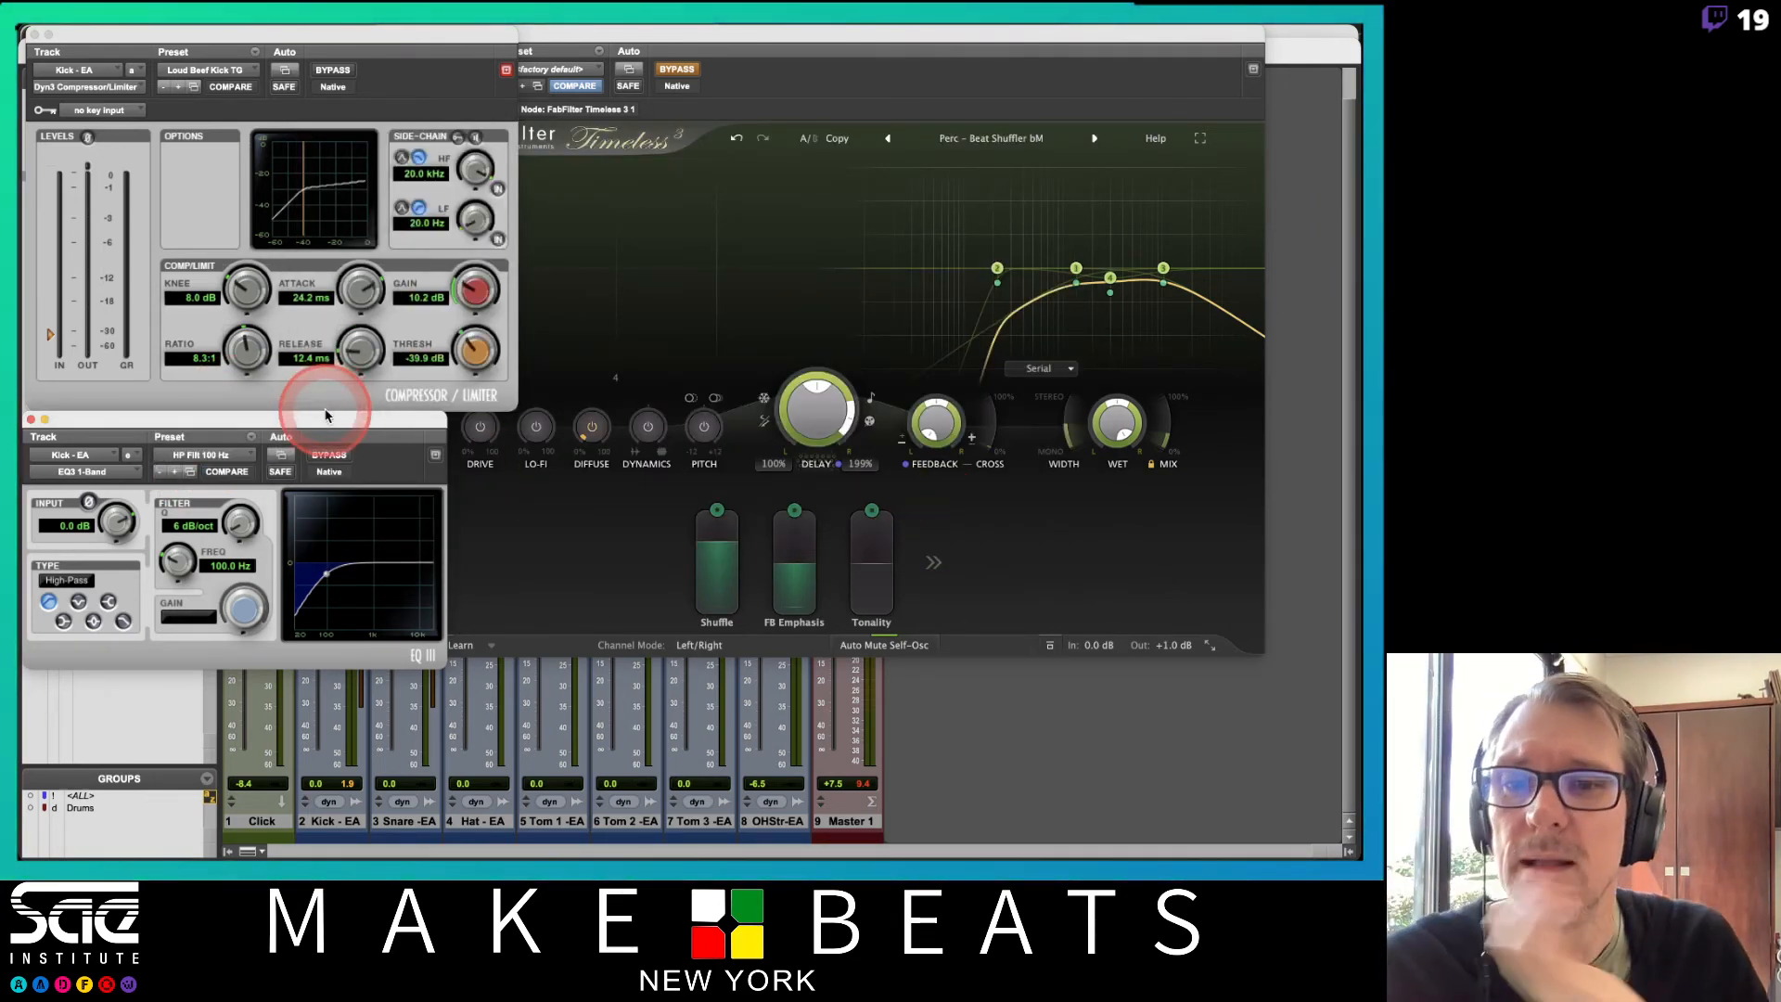
click(254, 437)
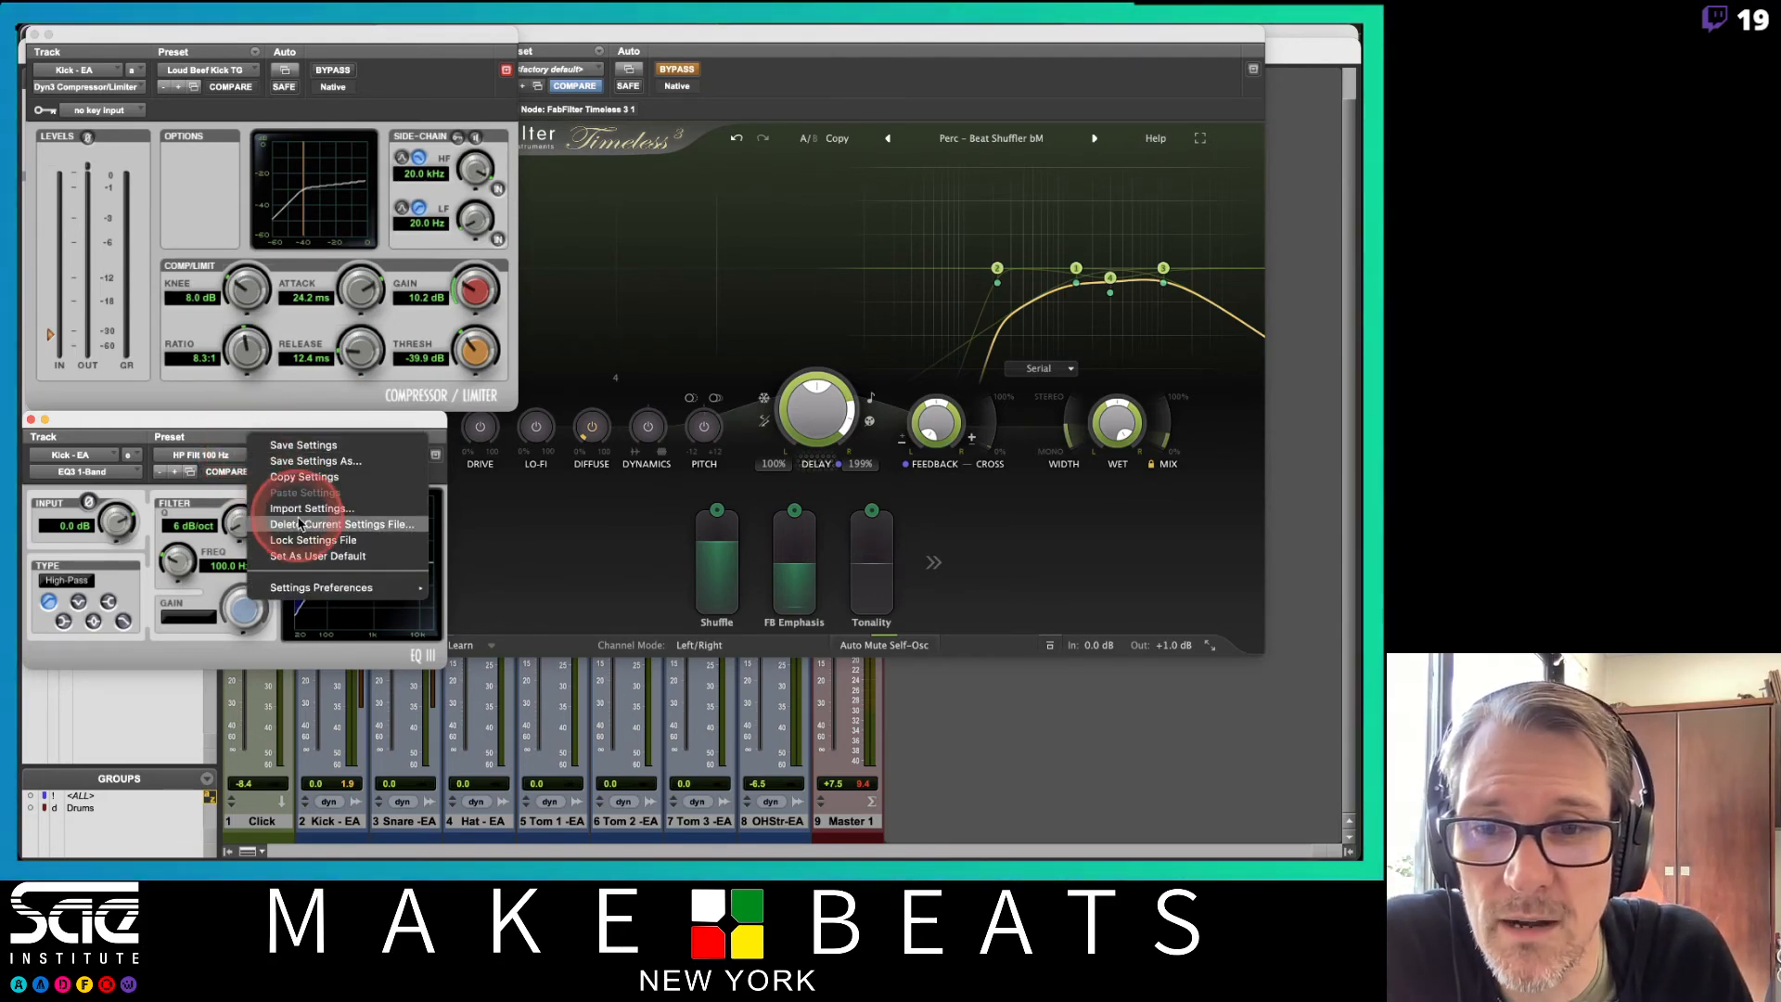
click(303, 557)
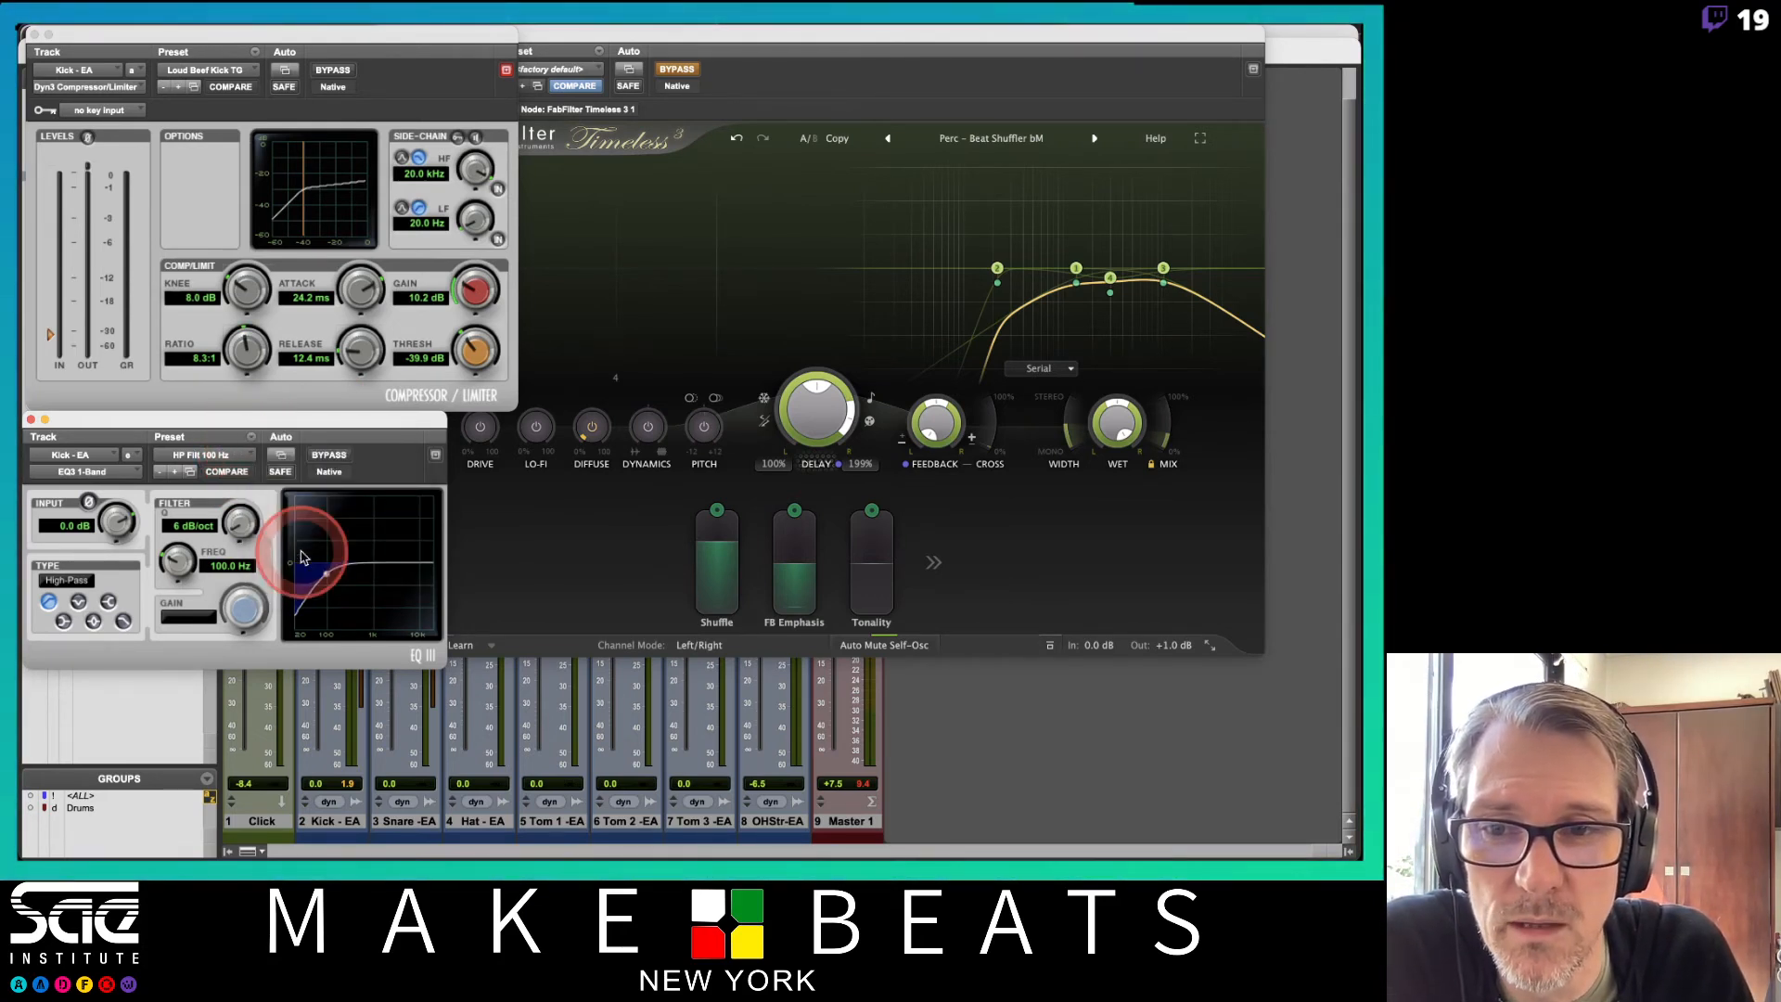
click(32, 420)
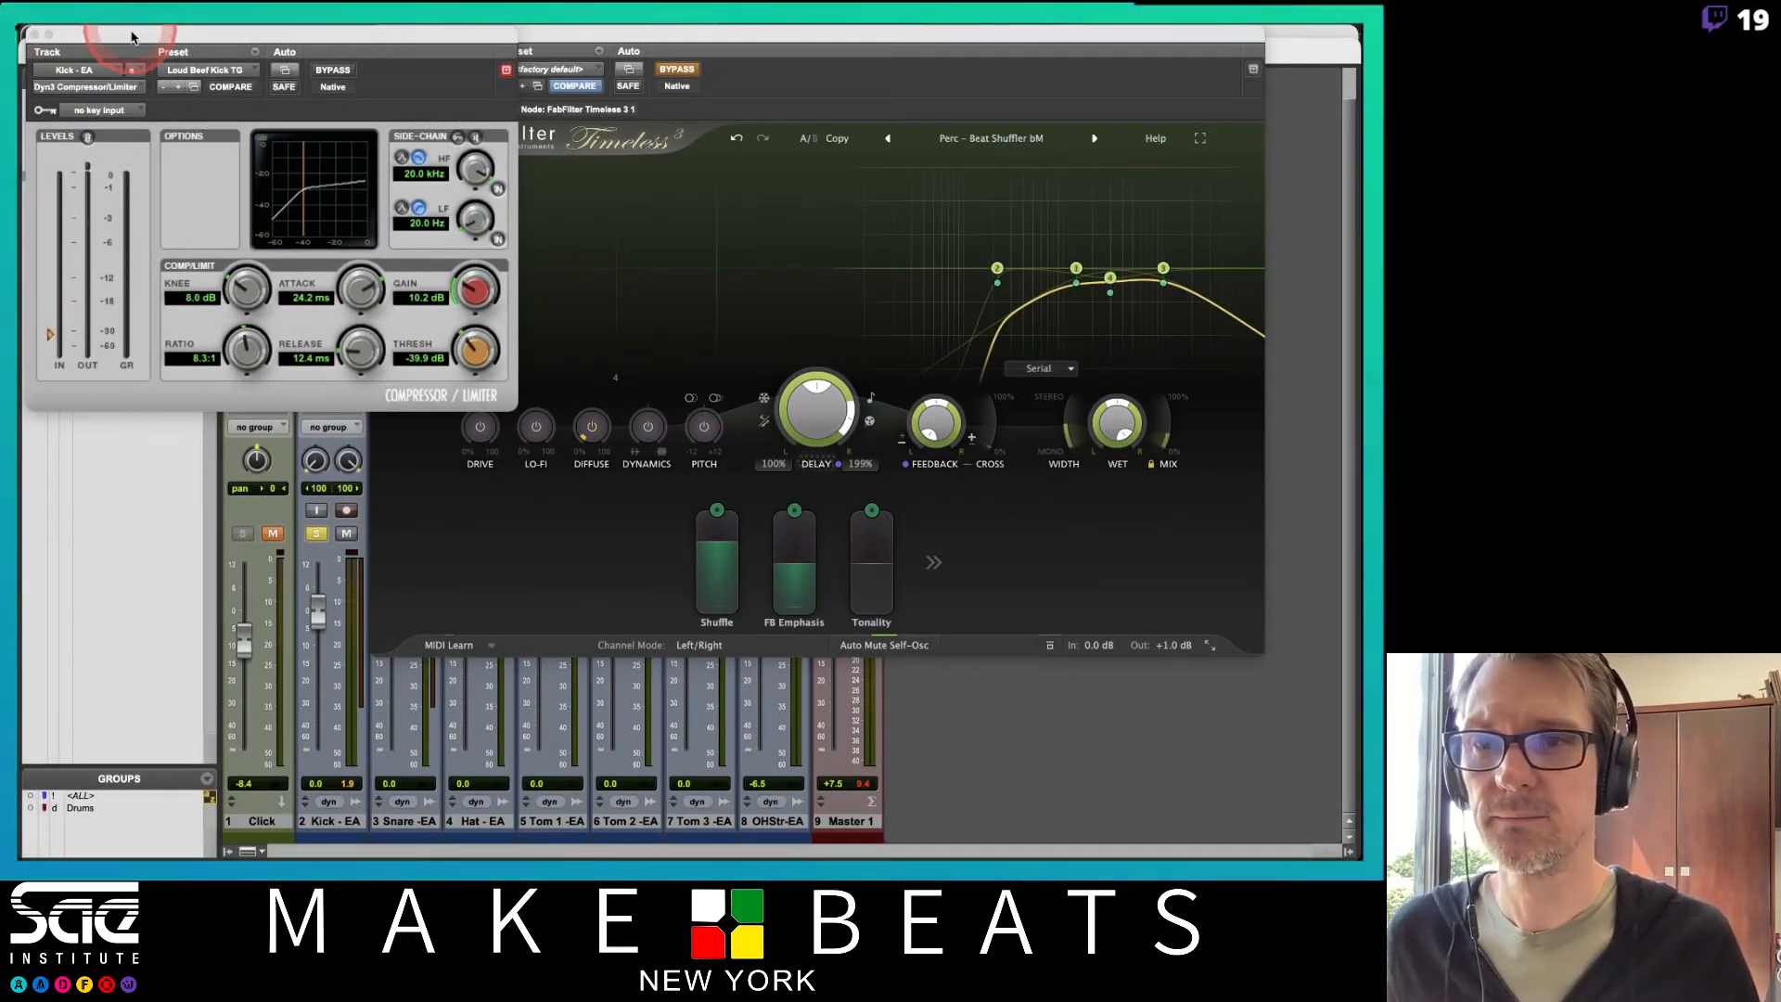
Move the delay and compressor windows clear of the inserts, and replace the snare's BF-76 with a mono EQ3 1-Band
drag(375, 33, 480, 330)
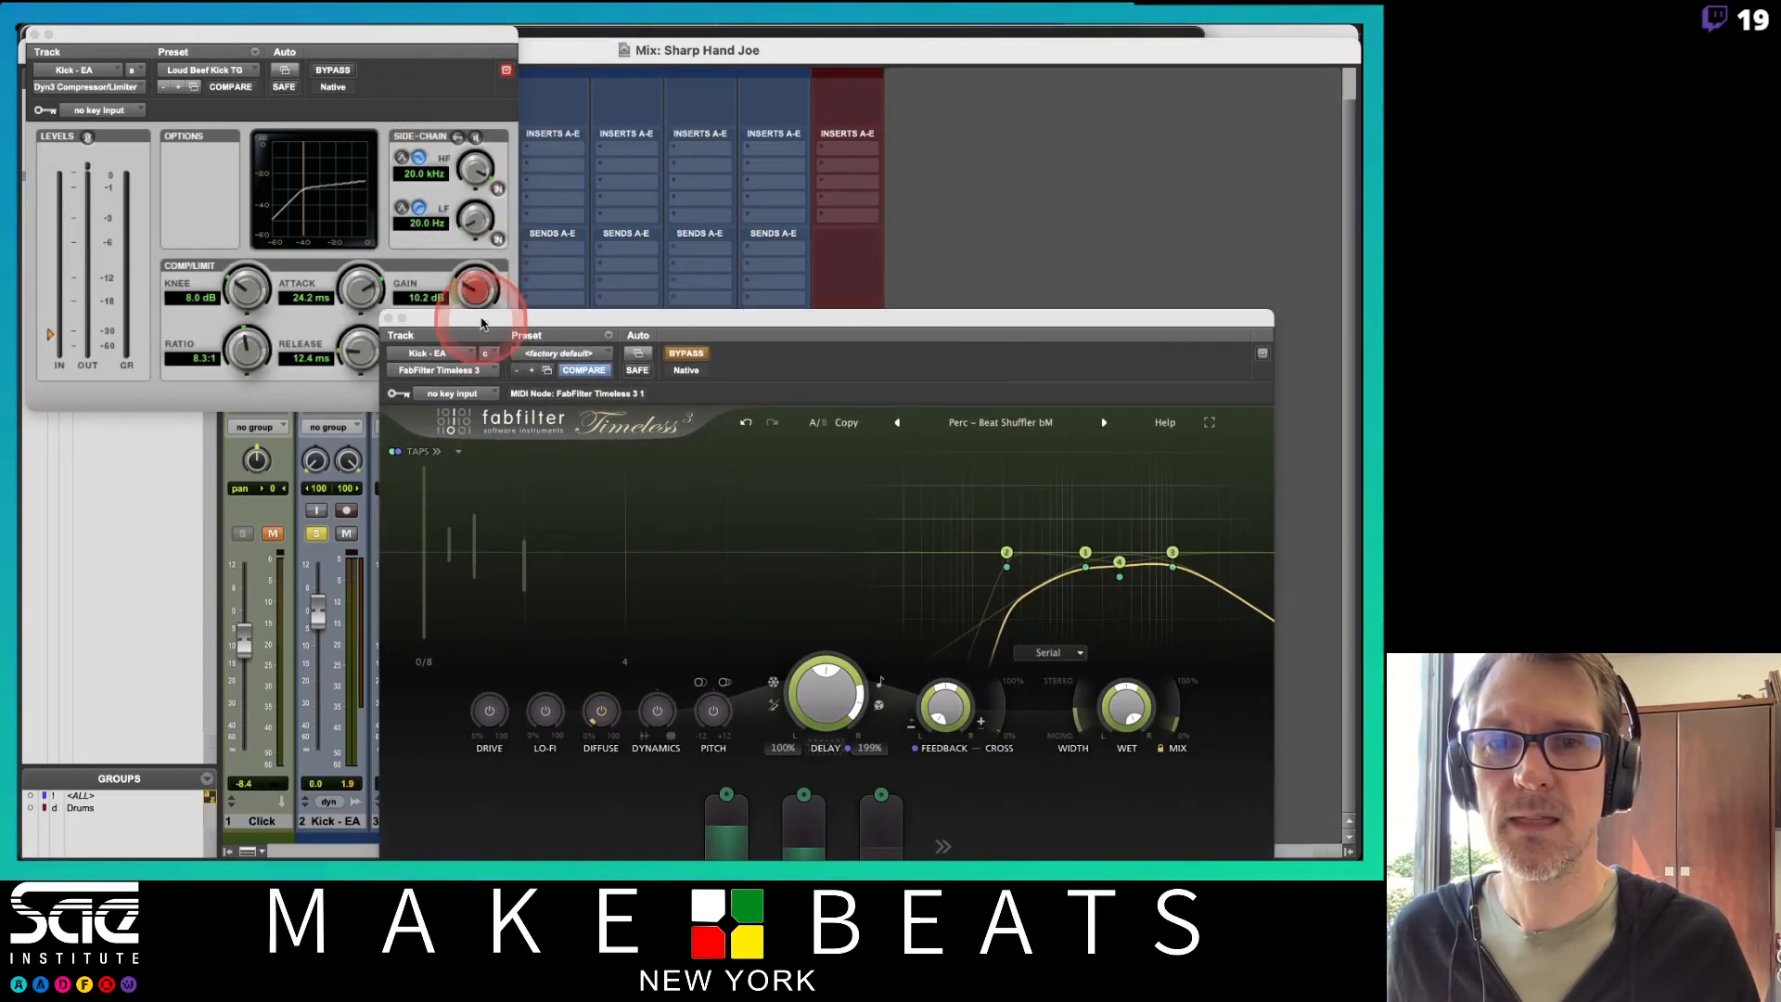
drag(437, 35, 469, 359)
click(443, 156)
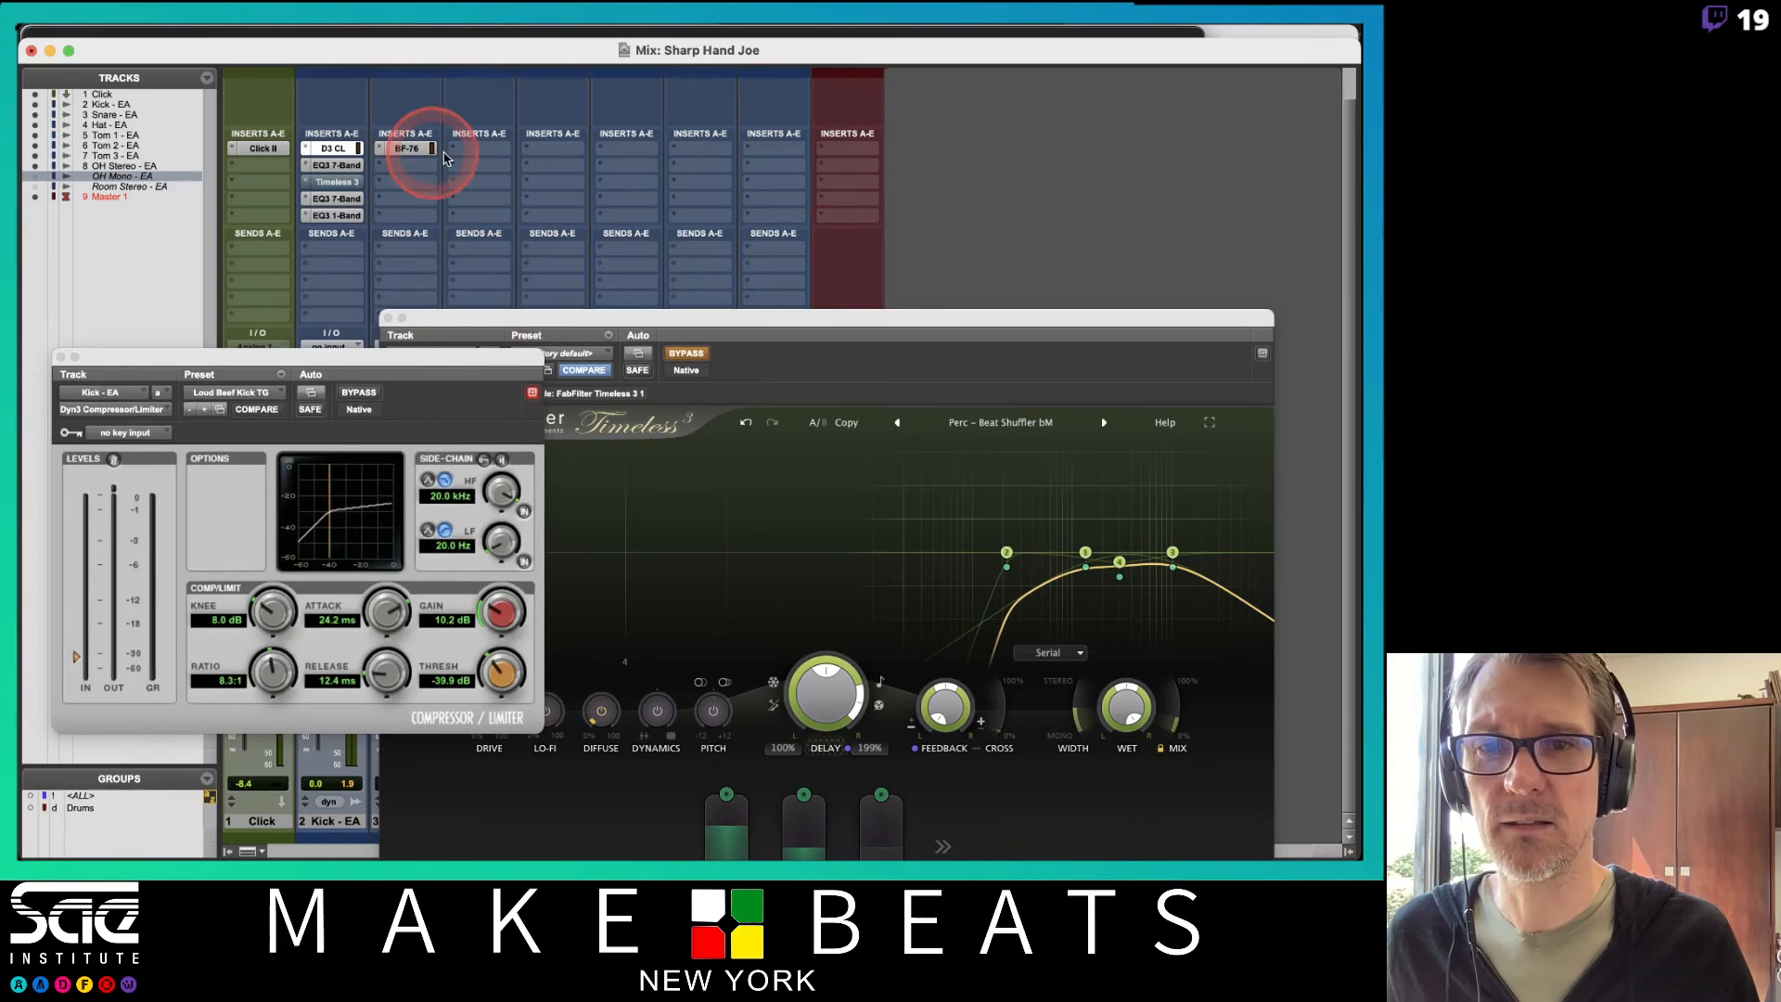
click(378, 154)
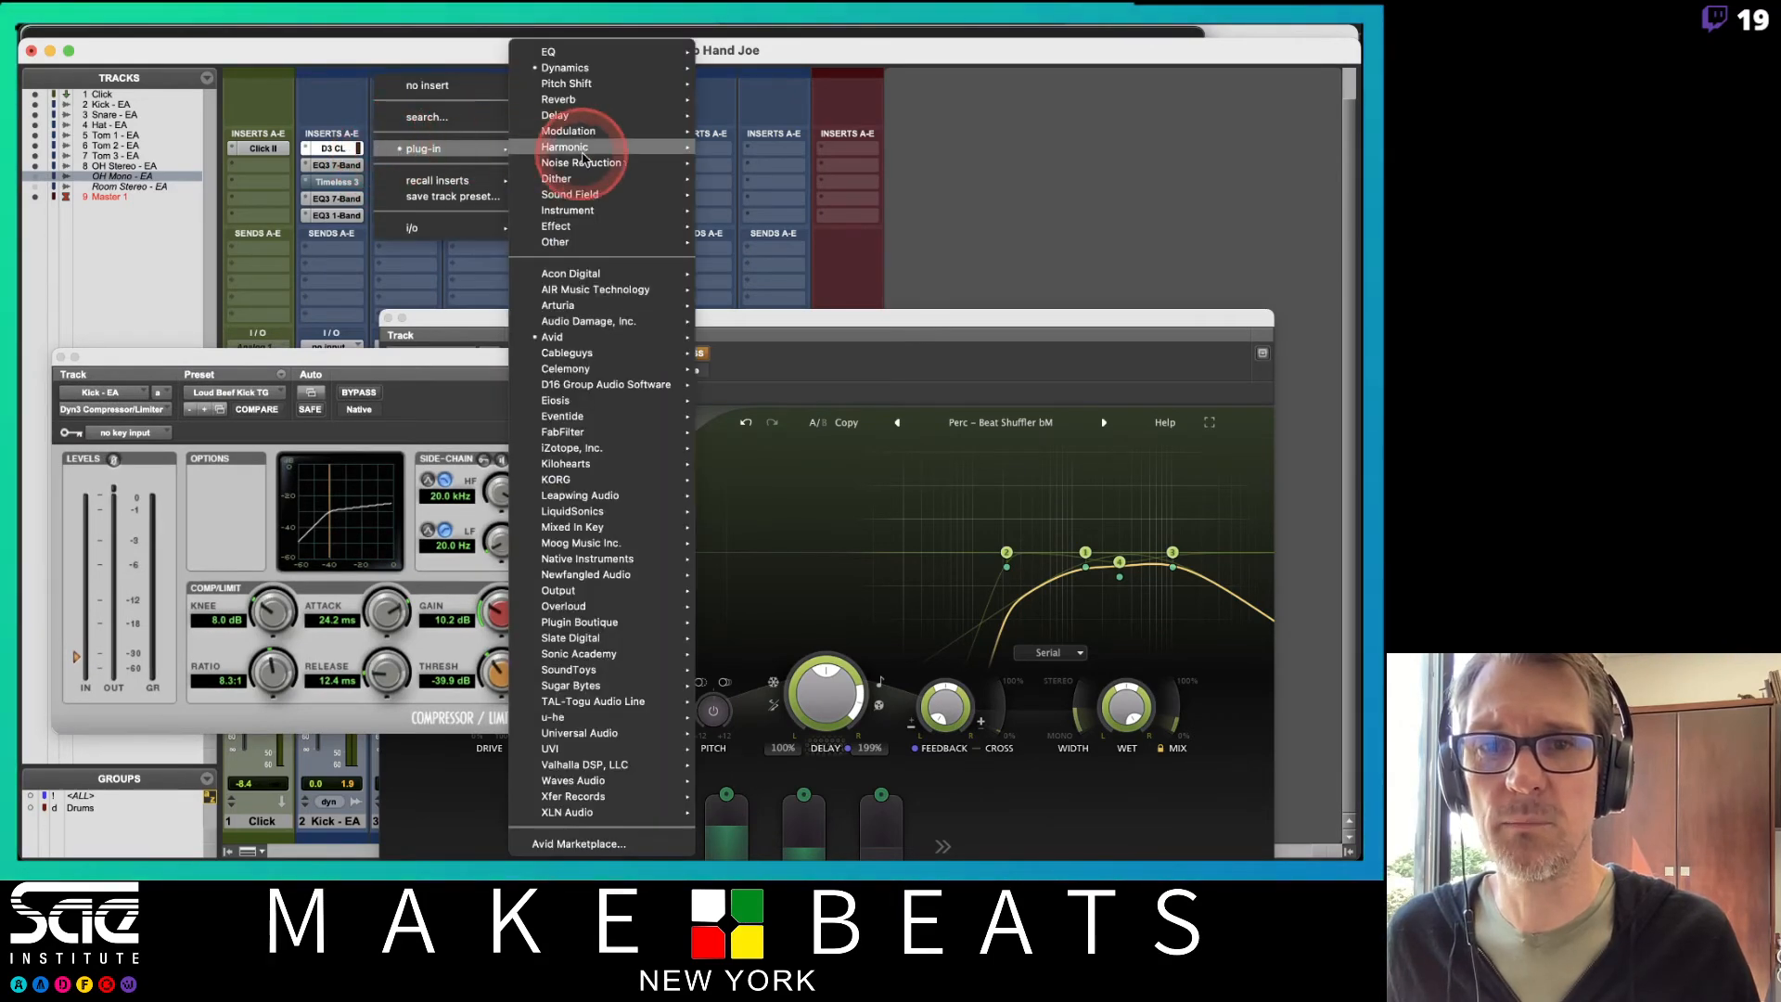
mouse_move(592, 58)
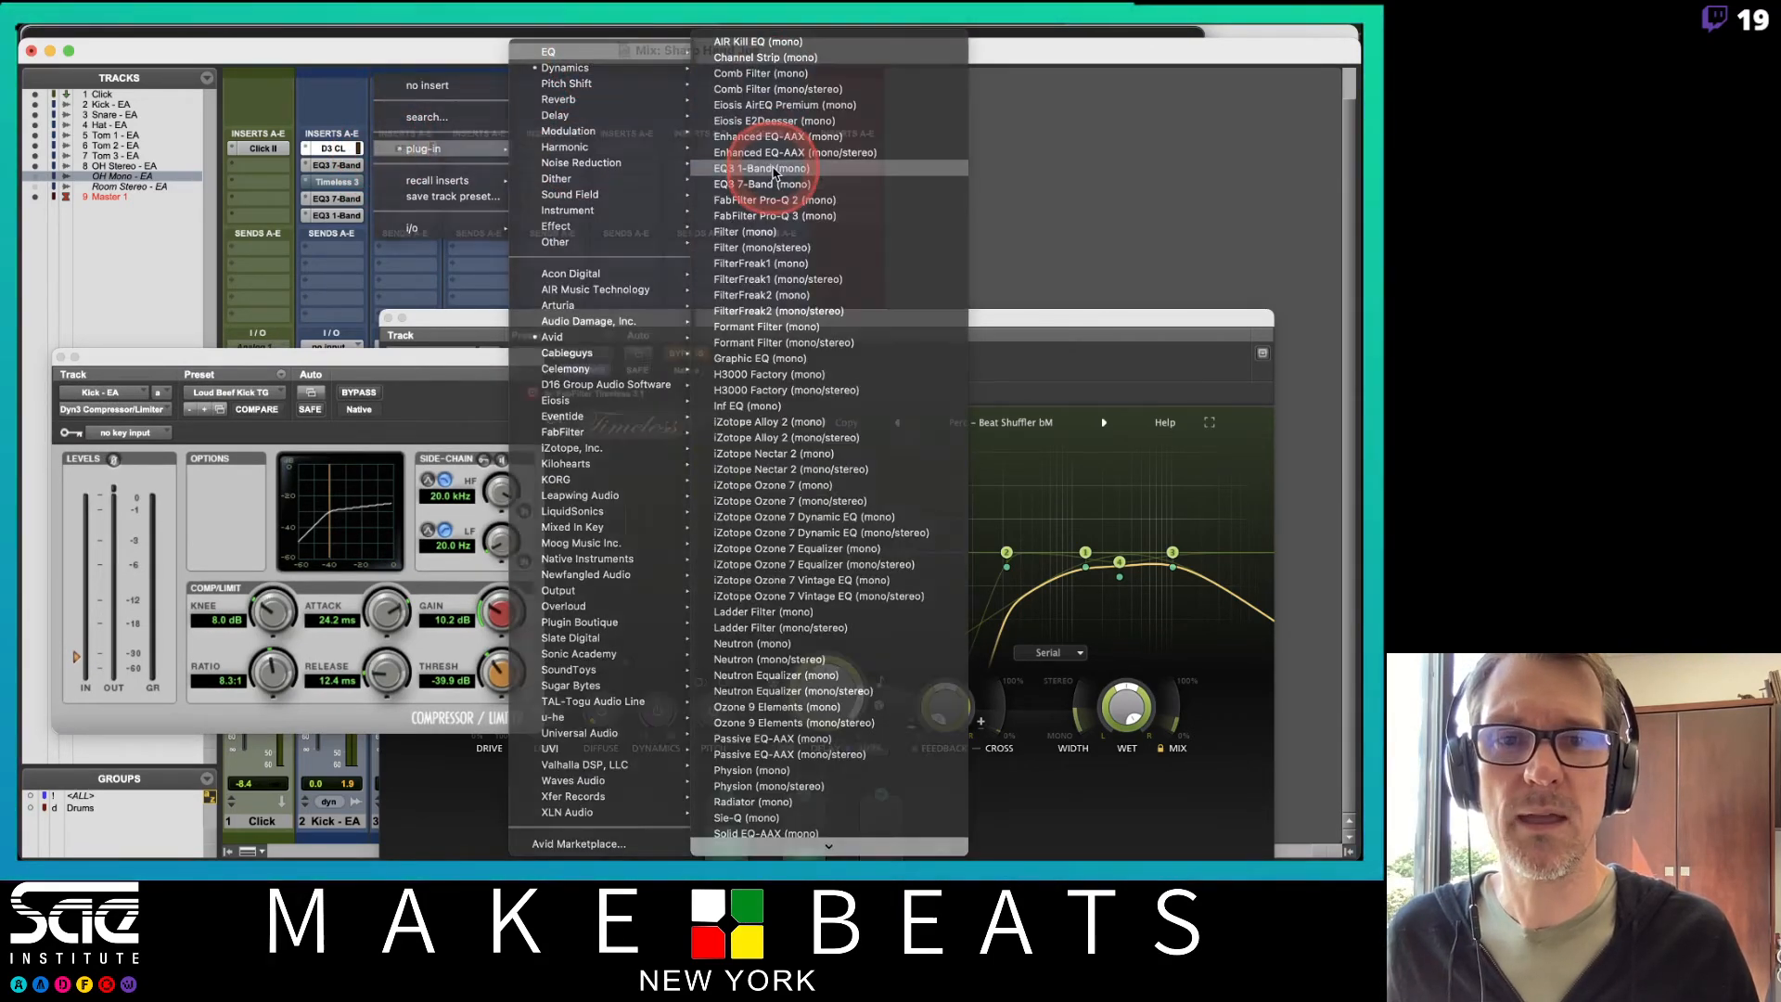
click(770, 169)
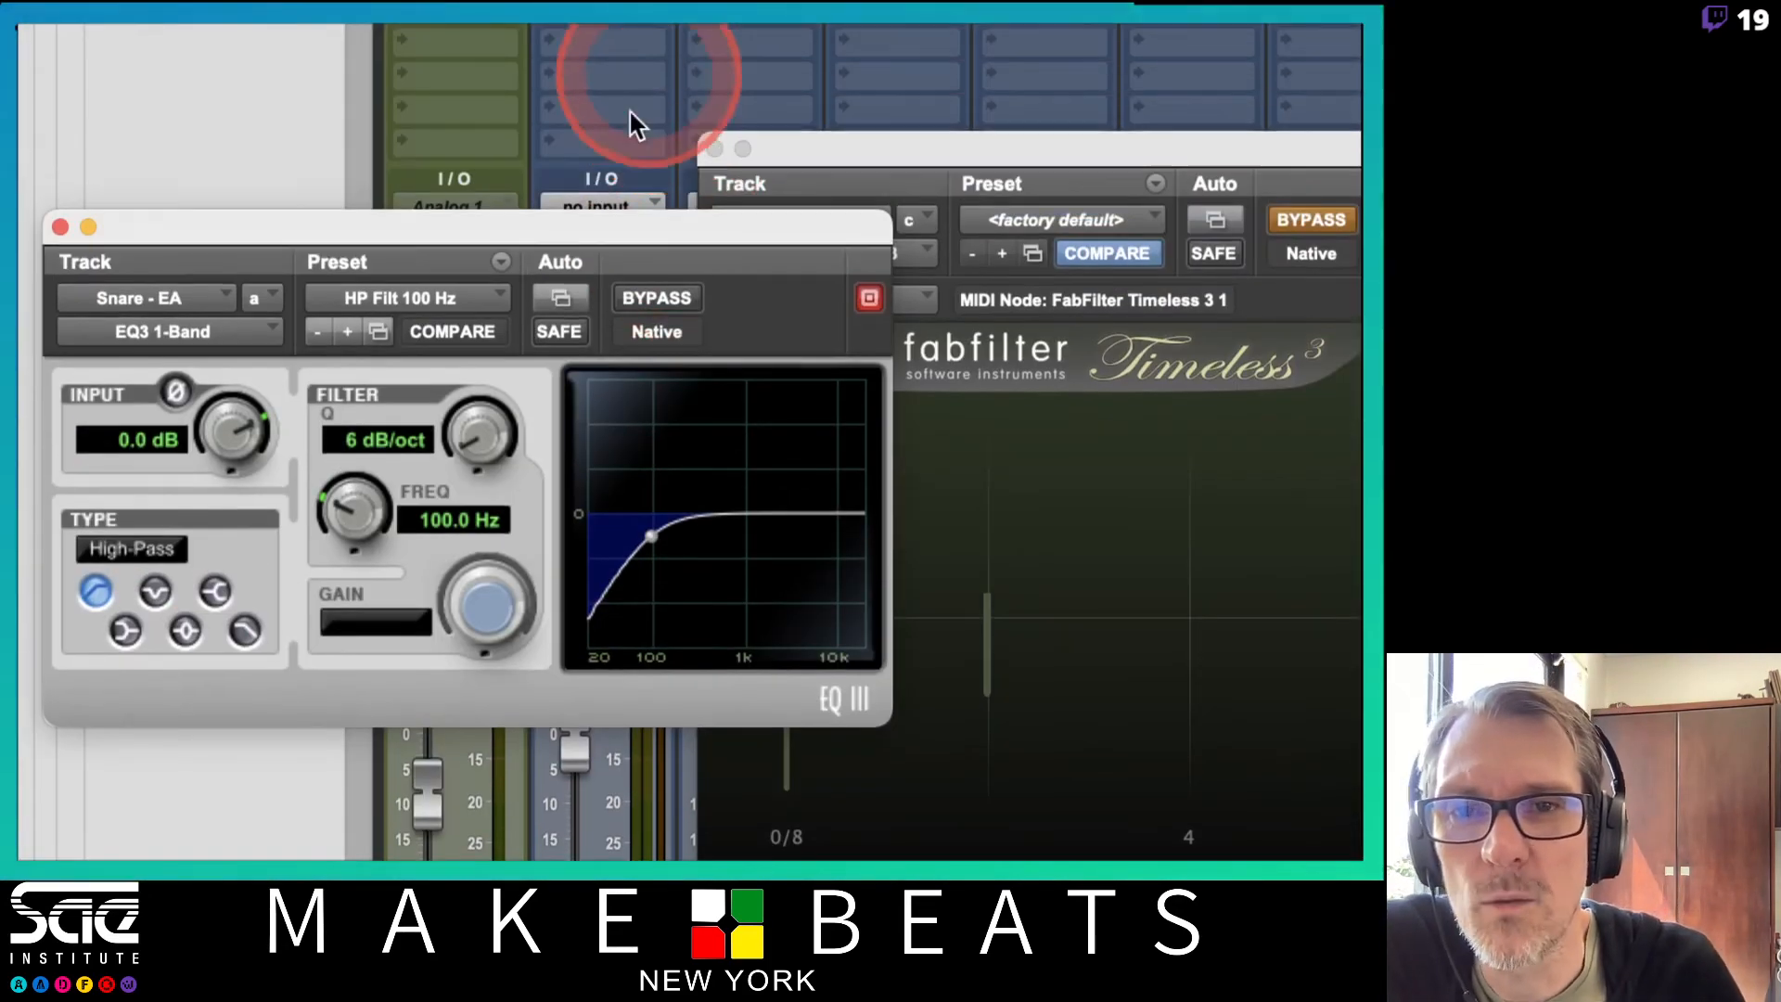
Load the factory default in the snare's EQ3 1-Band, set the plug-in default preference to Factory Setting, and close the EQ
click(493, 75)
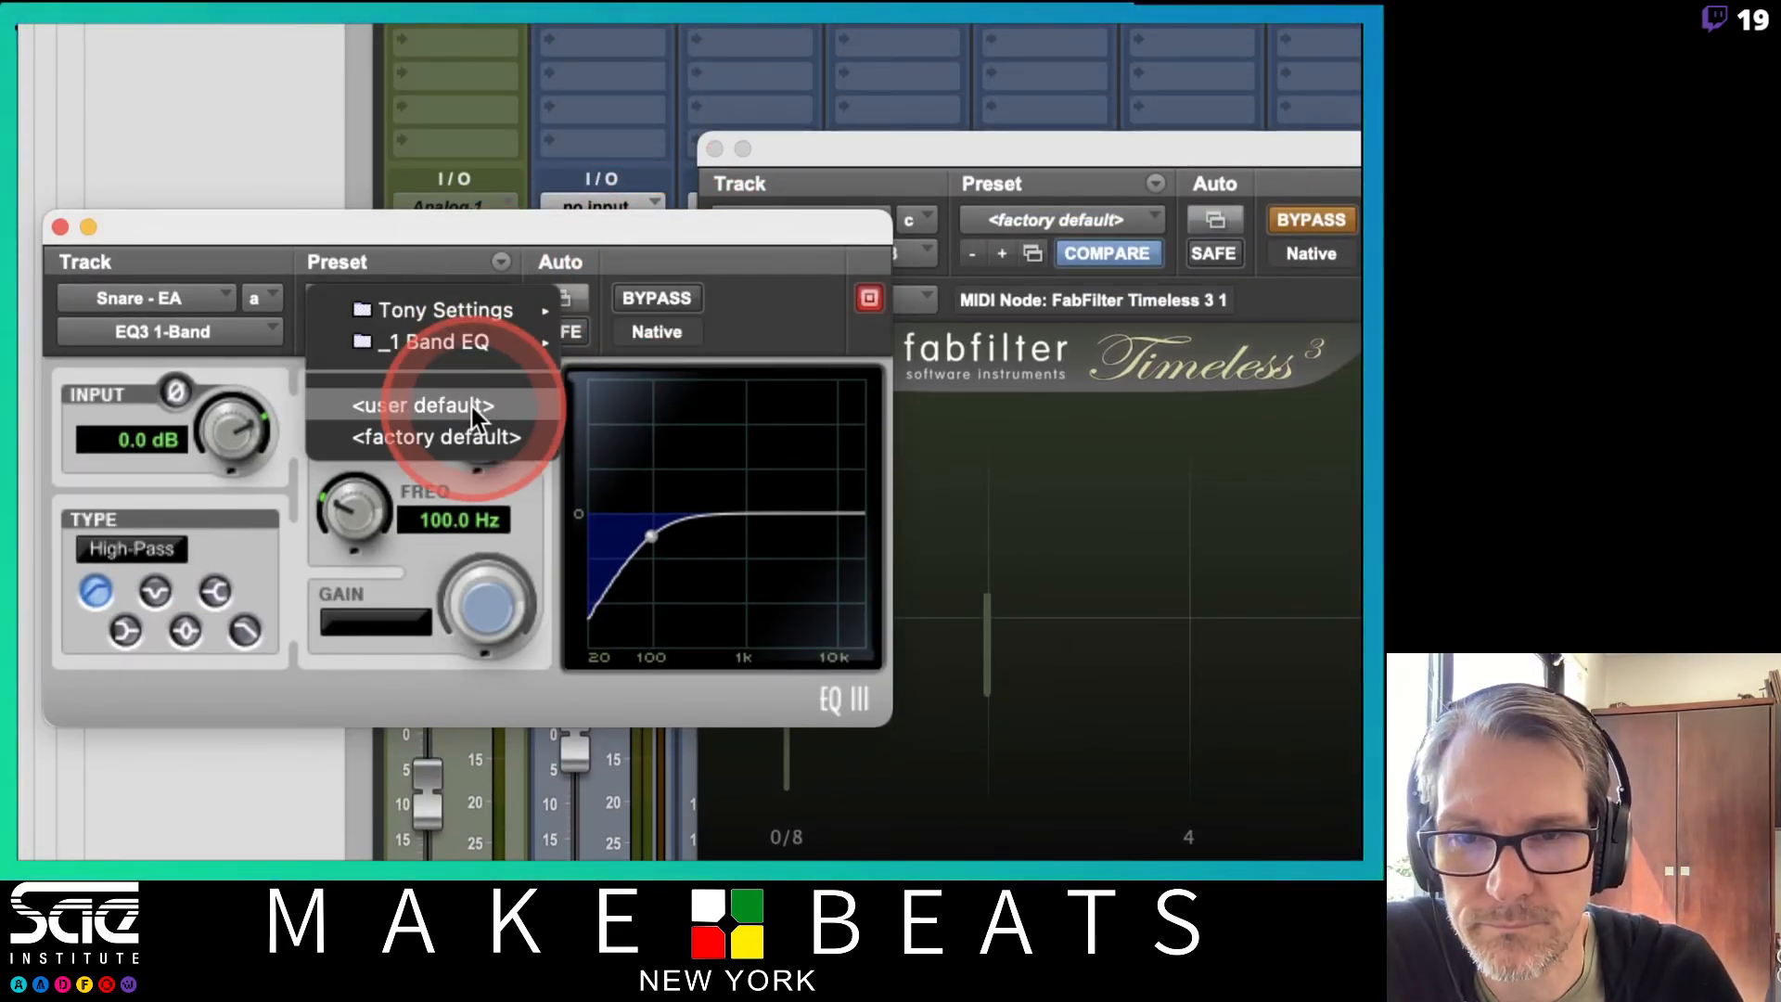
click(454, 437)
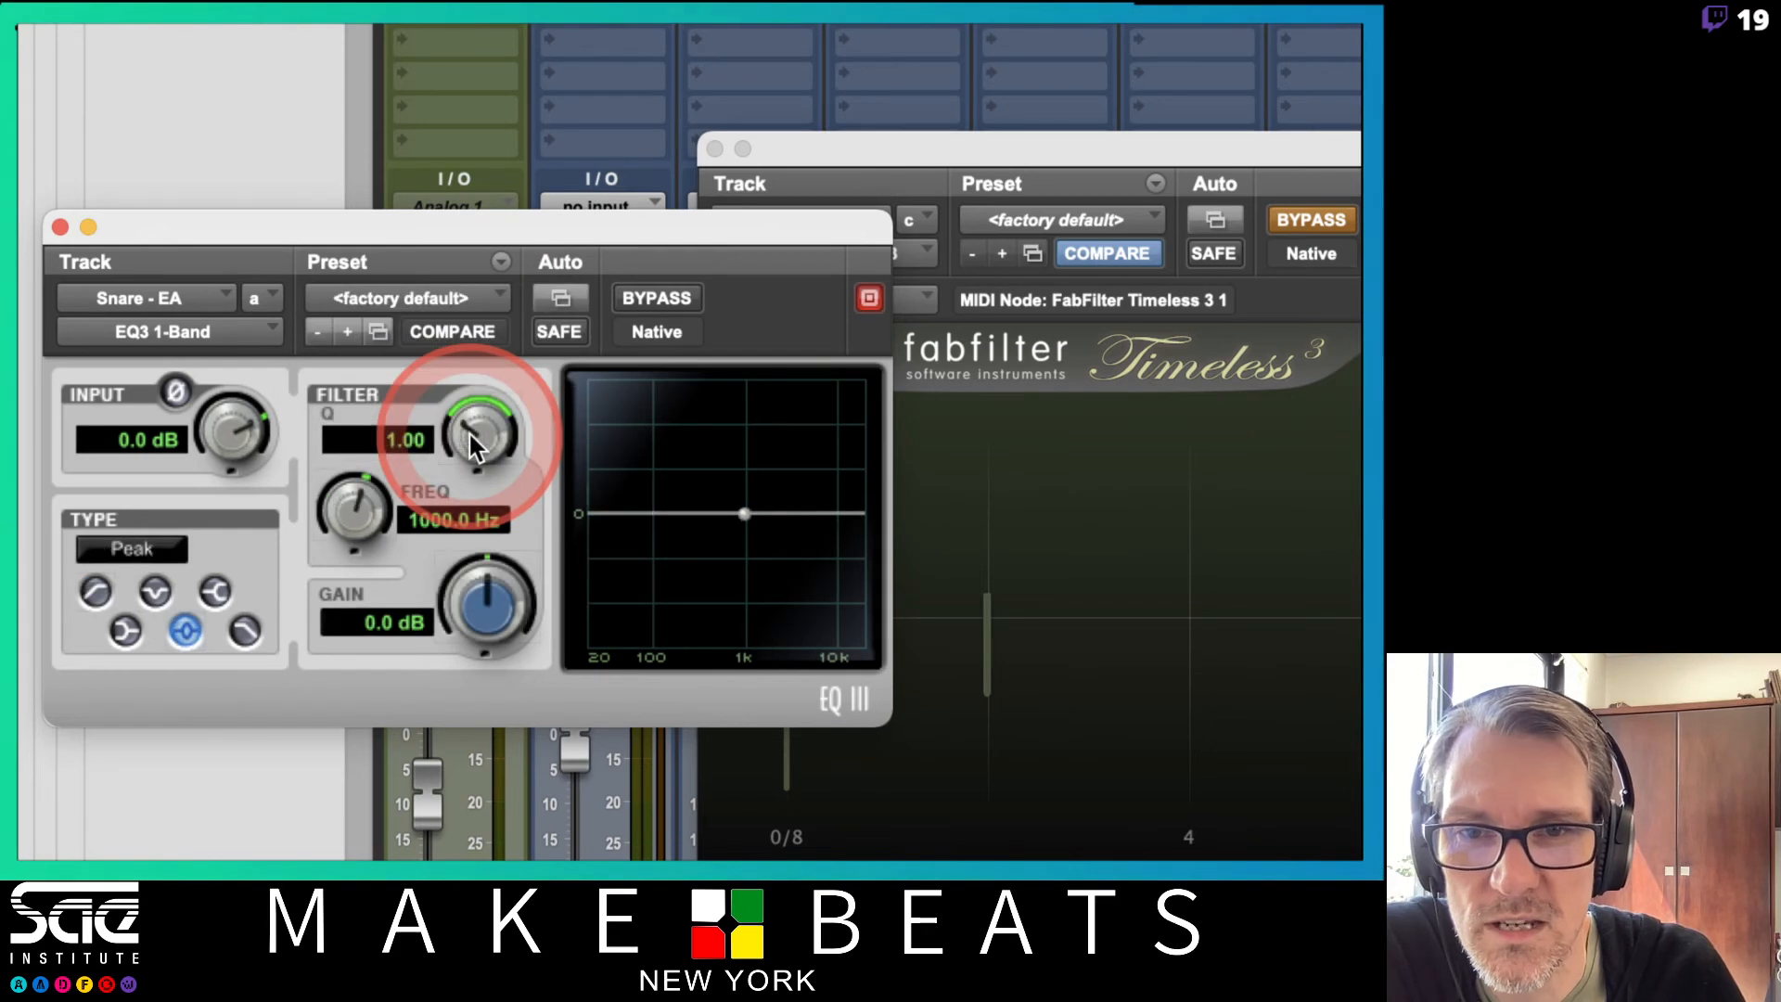
click(501, 261)
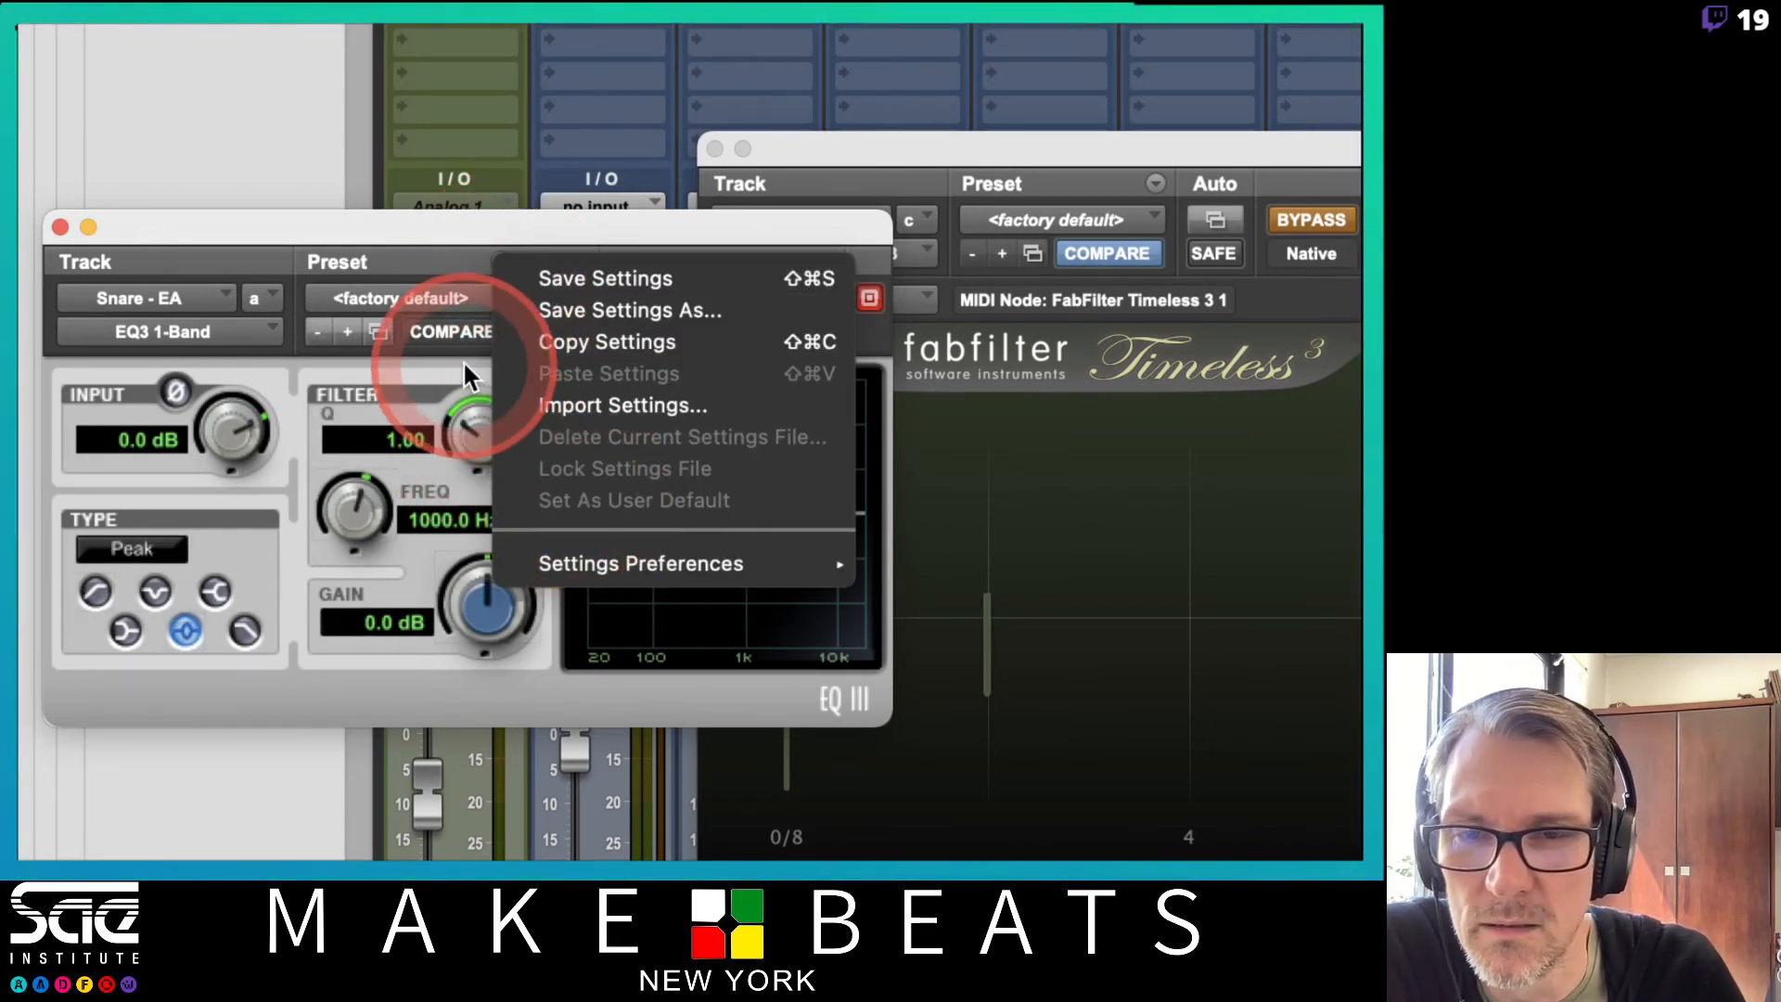
click(605, 562)
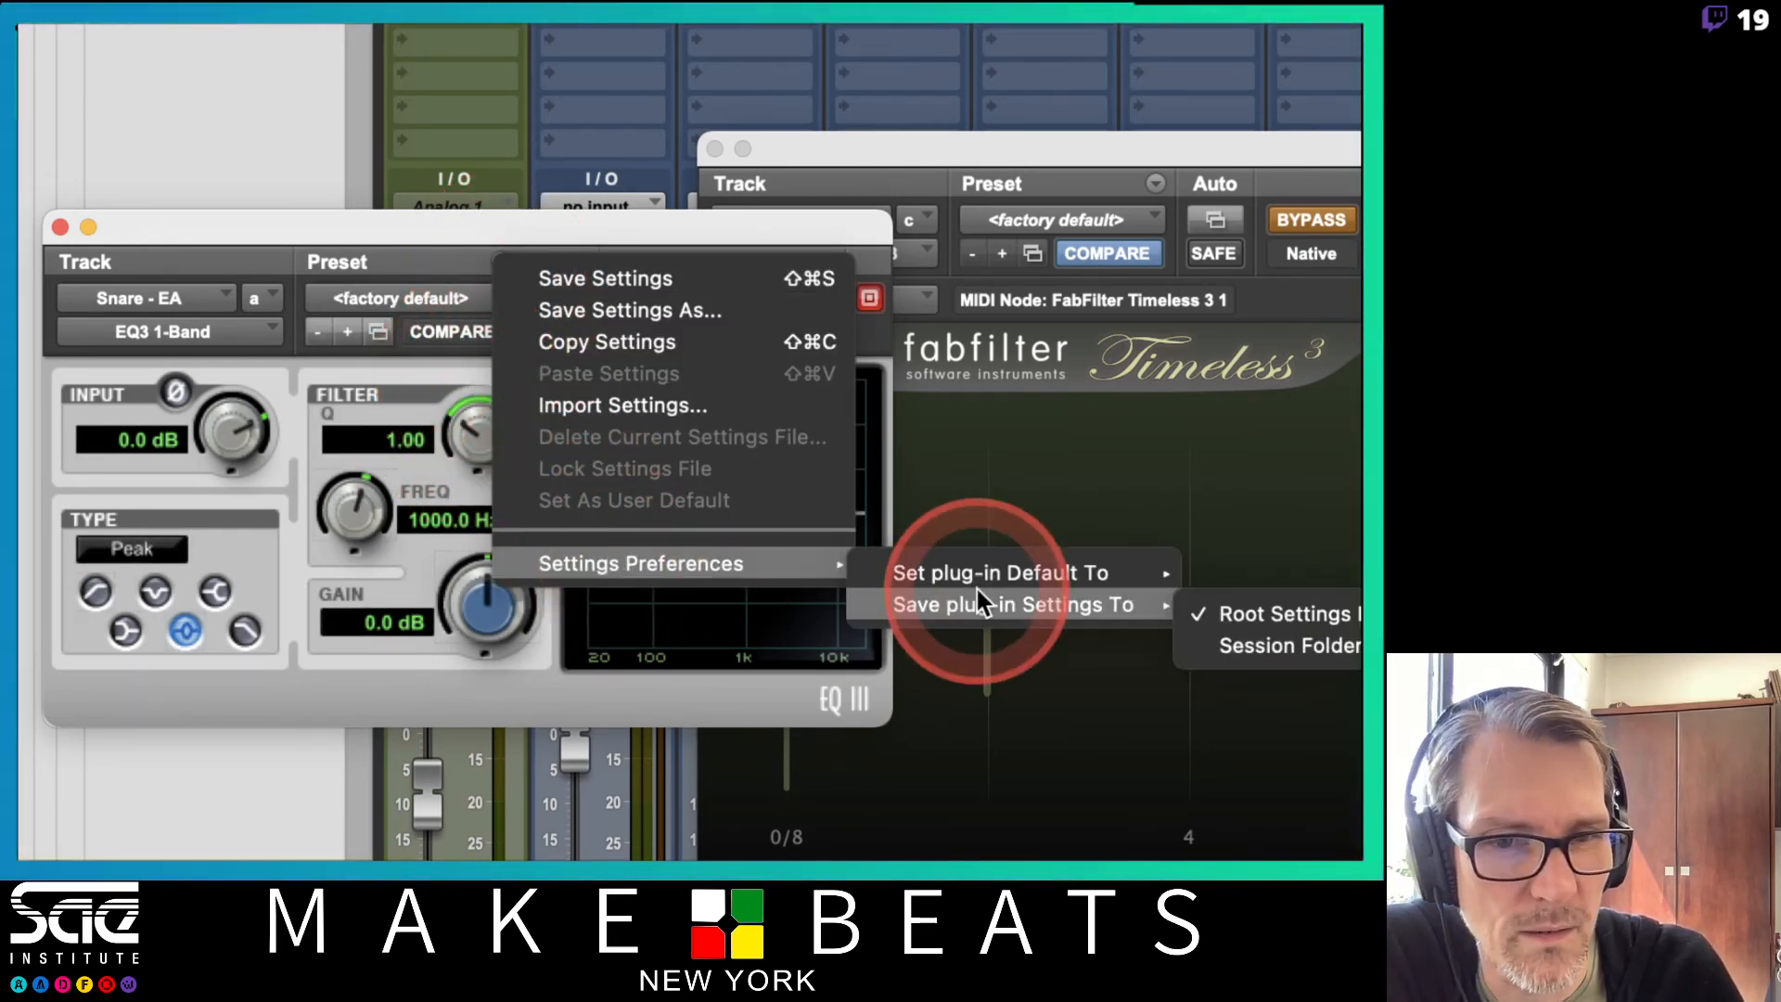
mouse_move(1117, 571)
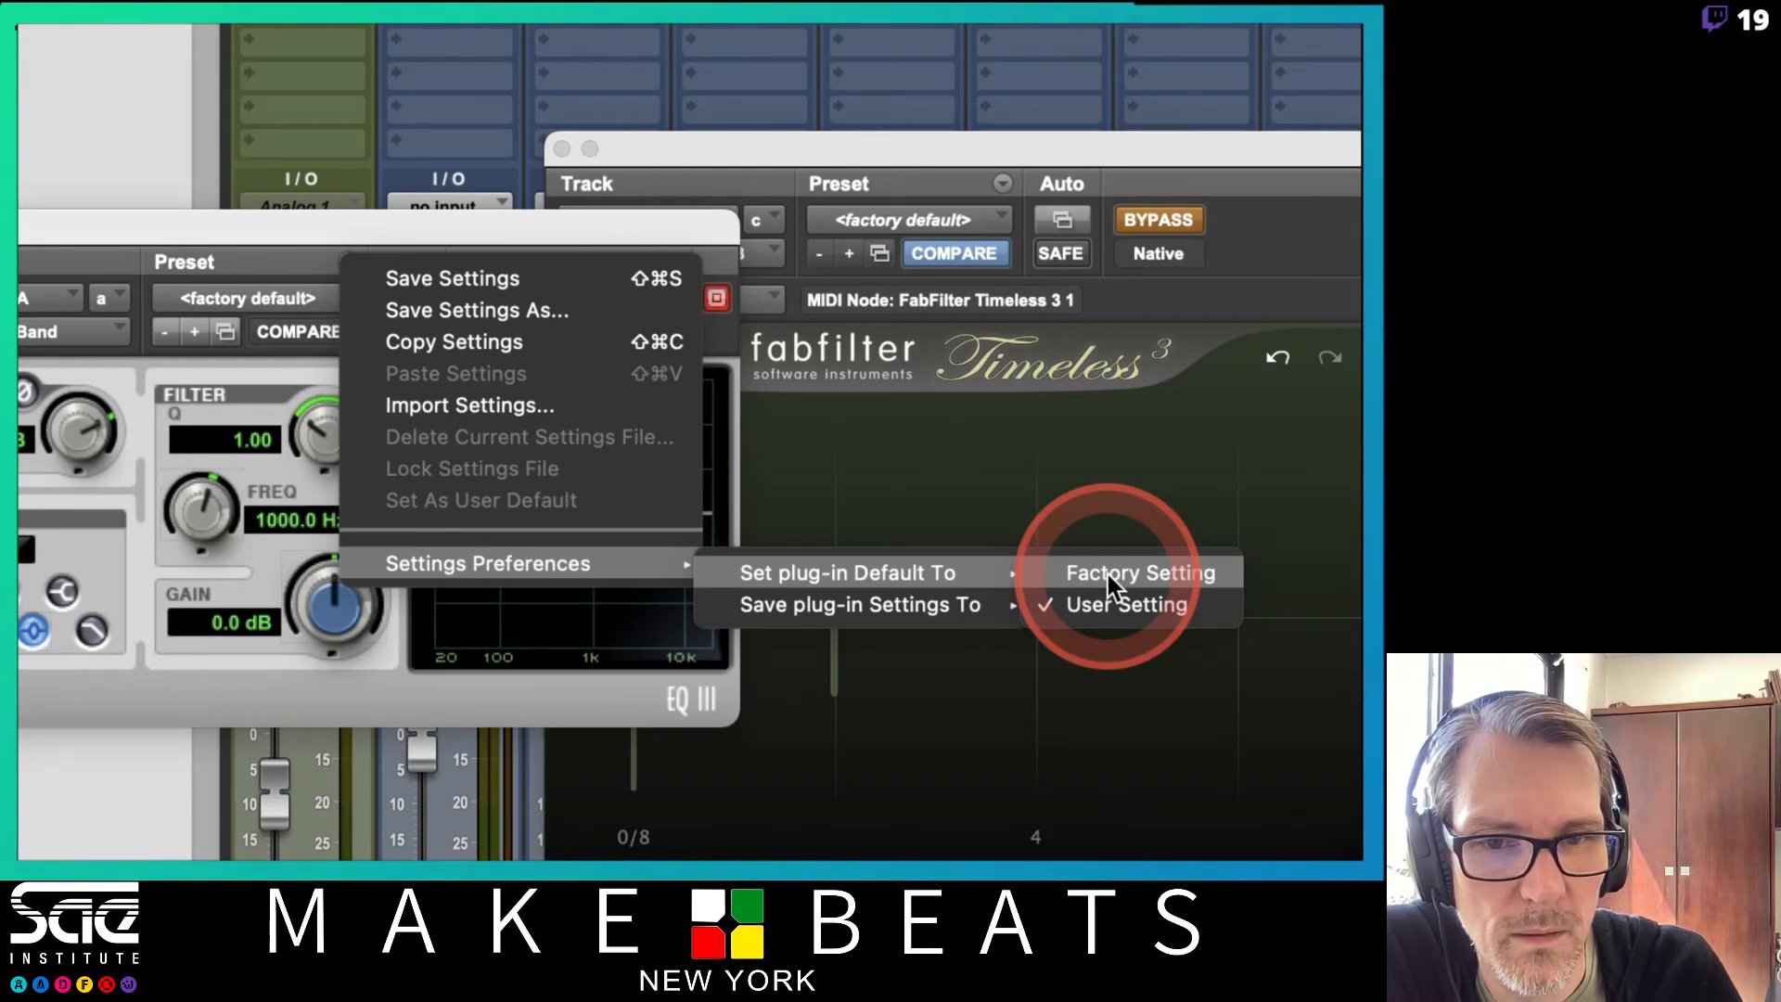
click(1107, 573)
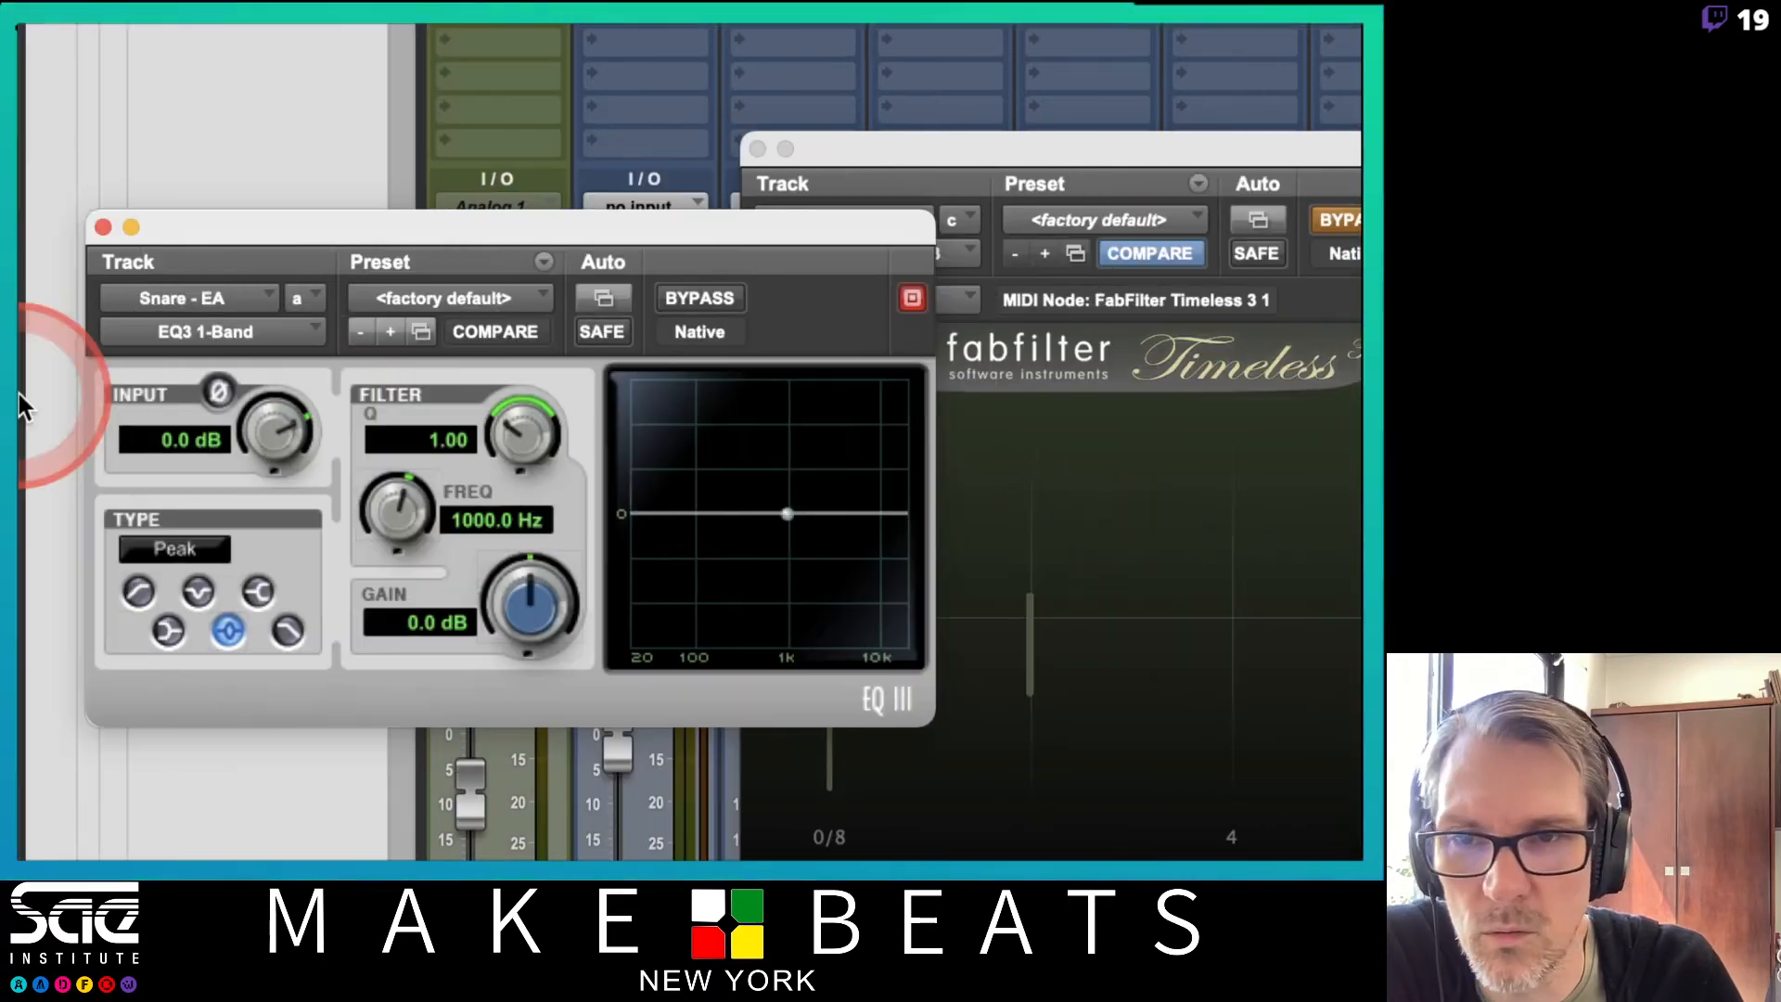
click(467, 297)
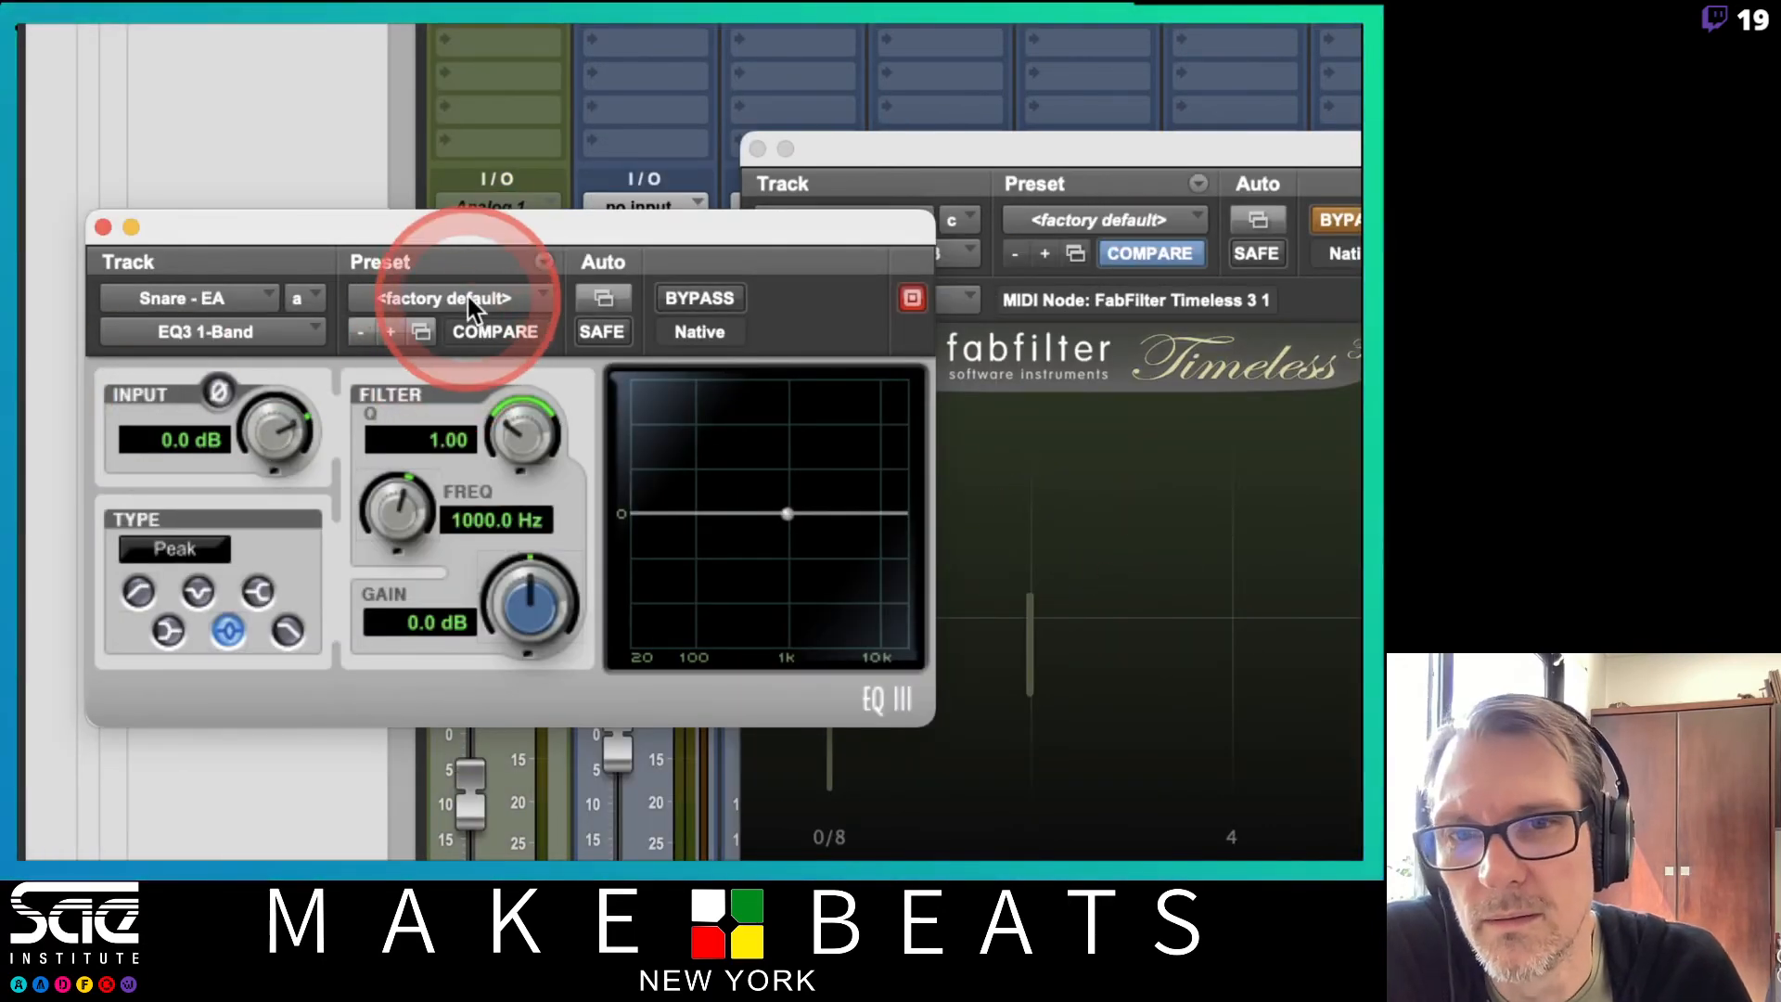
click(686, 276)
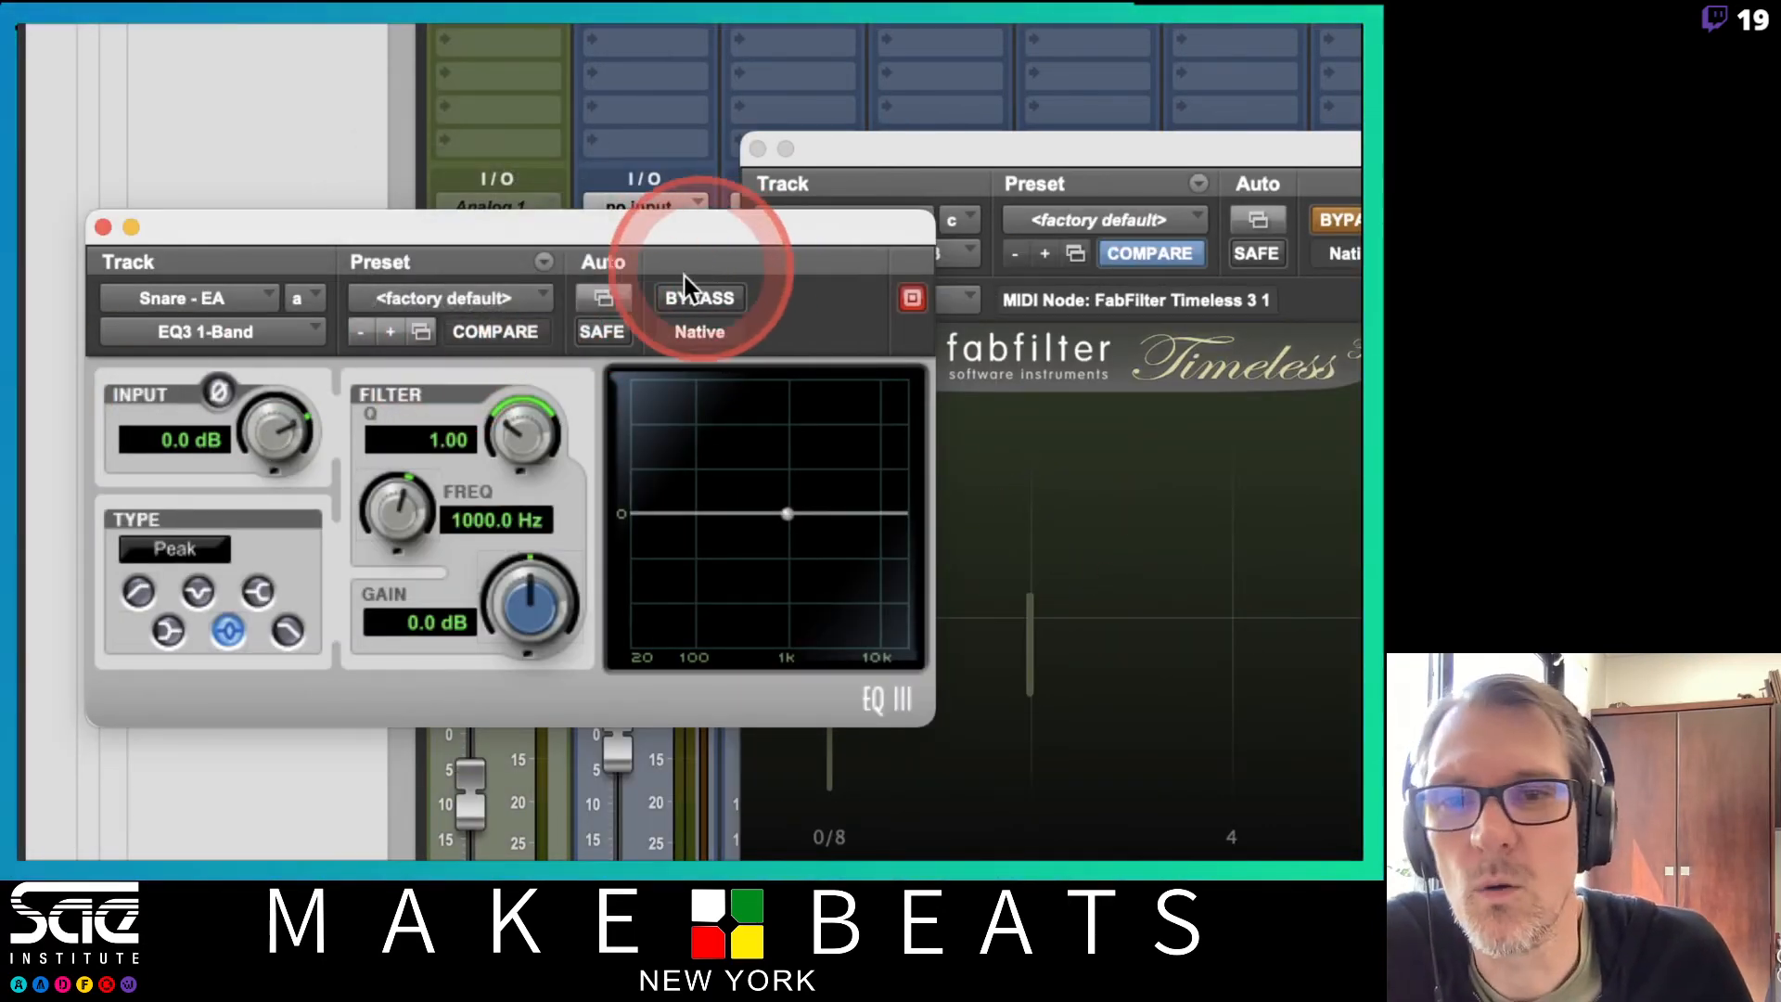
click(102, 228)
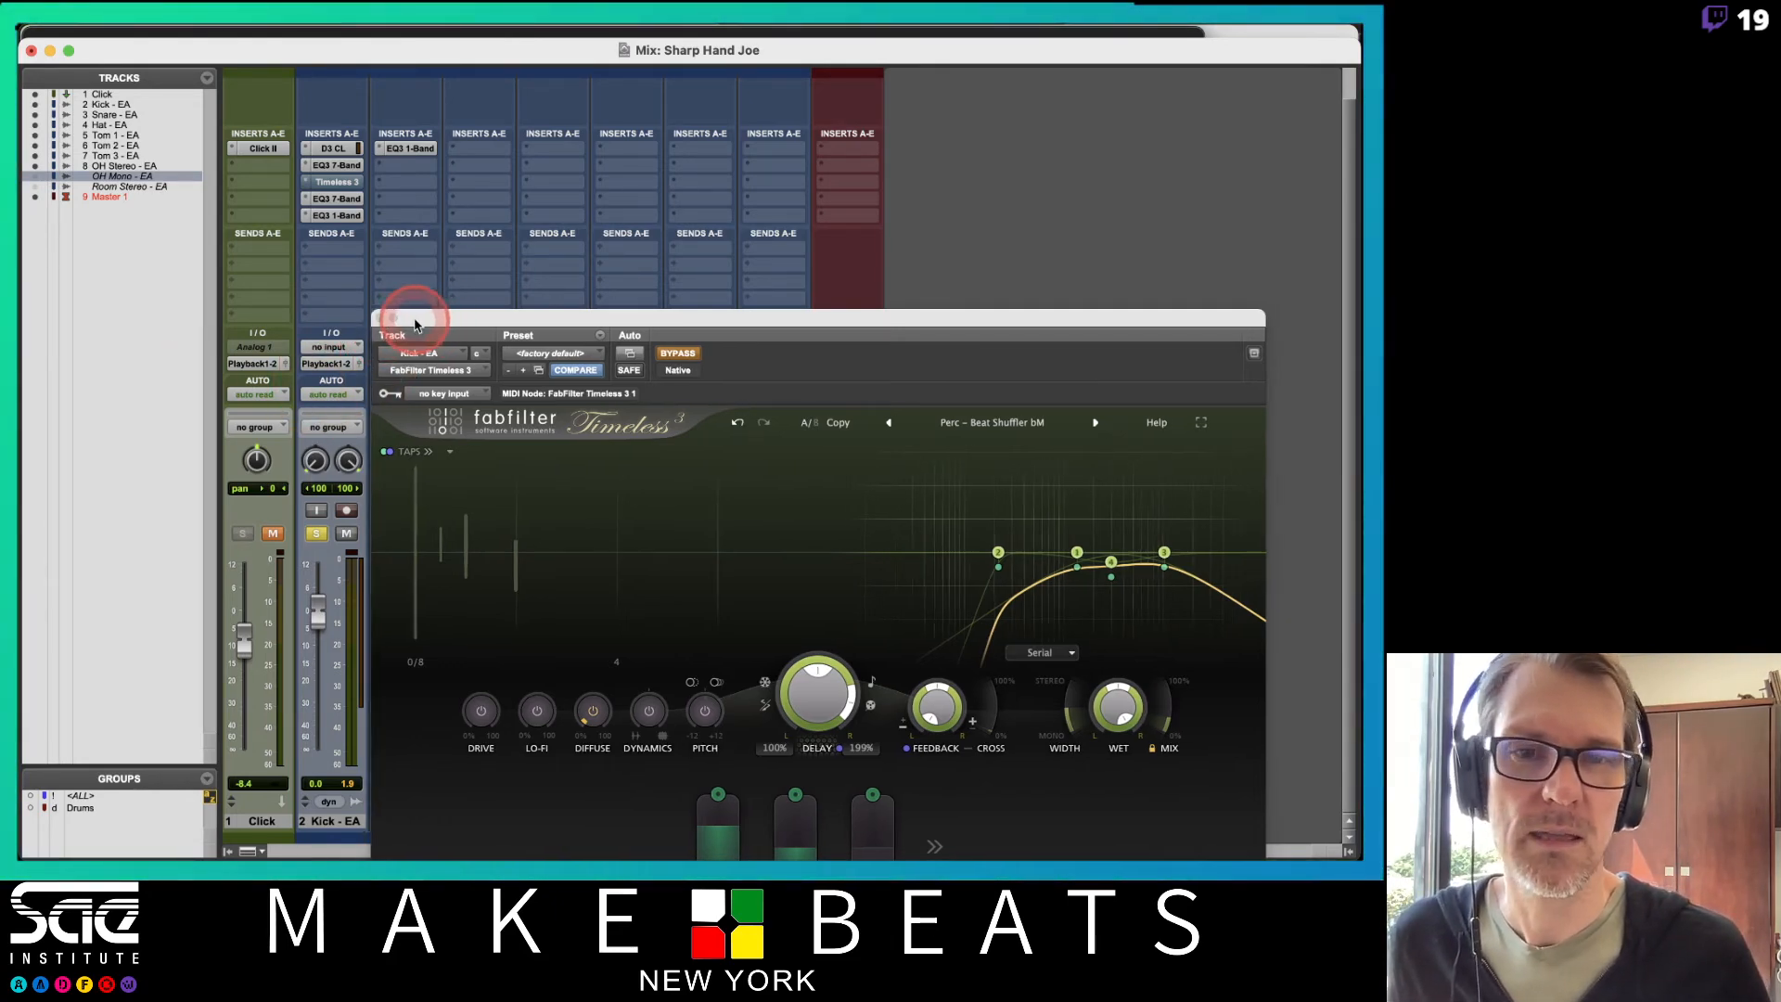
Move the Timeless 3 window clear of the kick's inserts and remove the EQ3 1-Band from the kick's insert e
drag(414, 328, 481, 58)
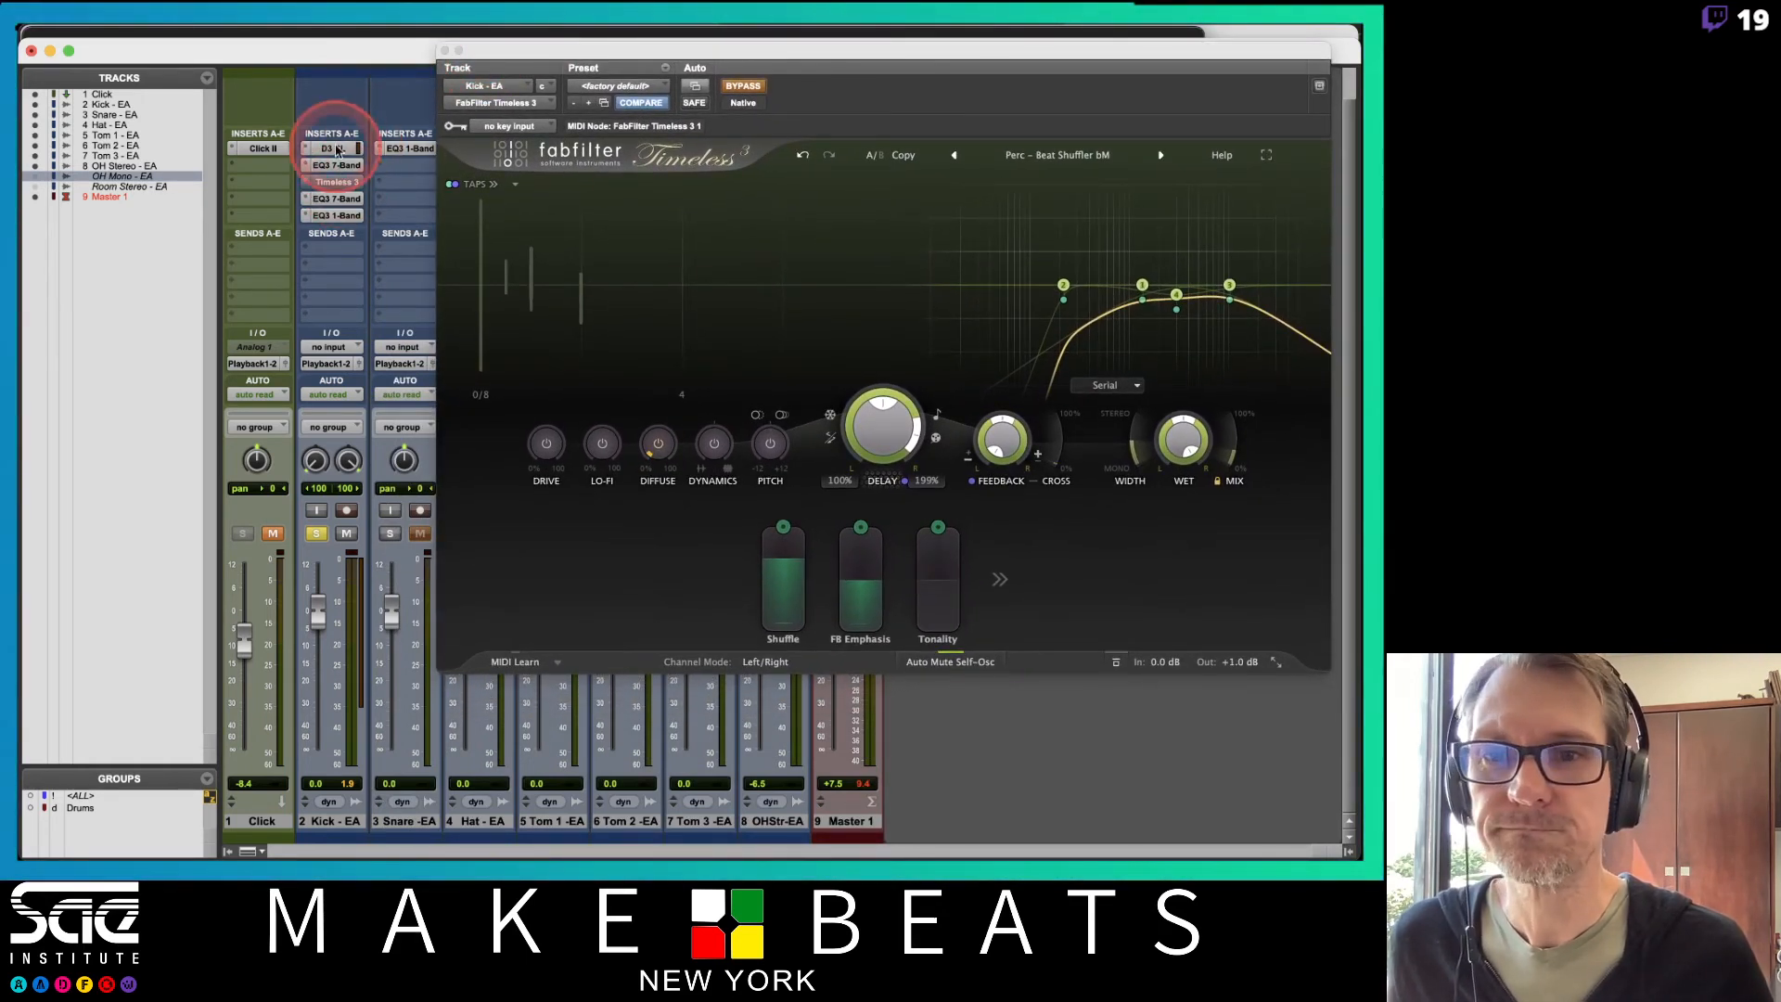
click(306, 217)
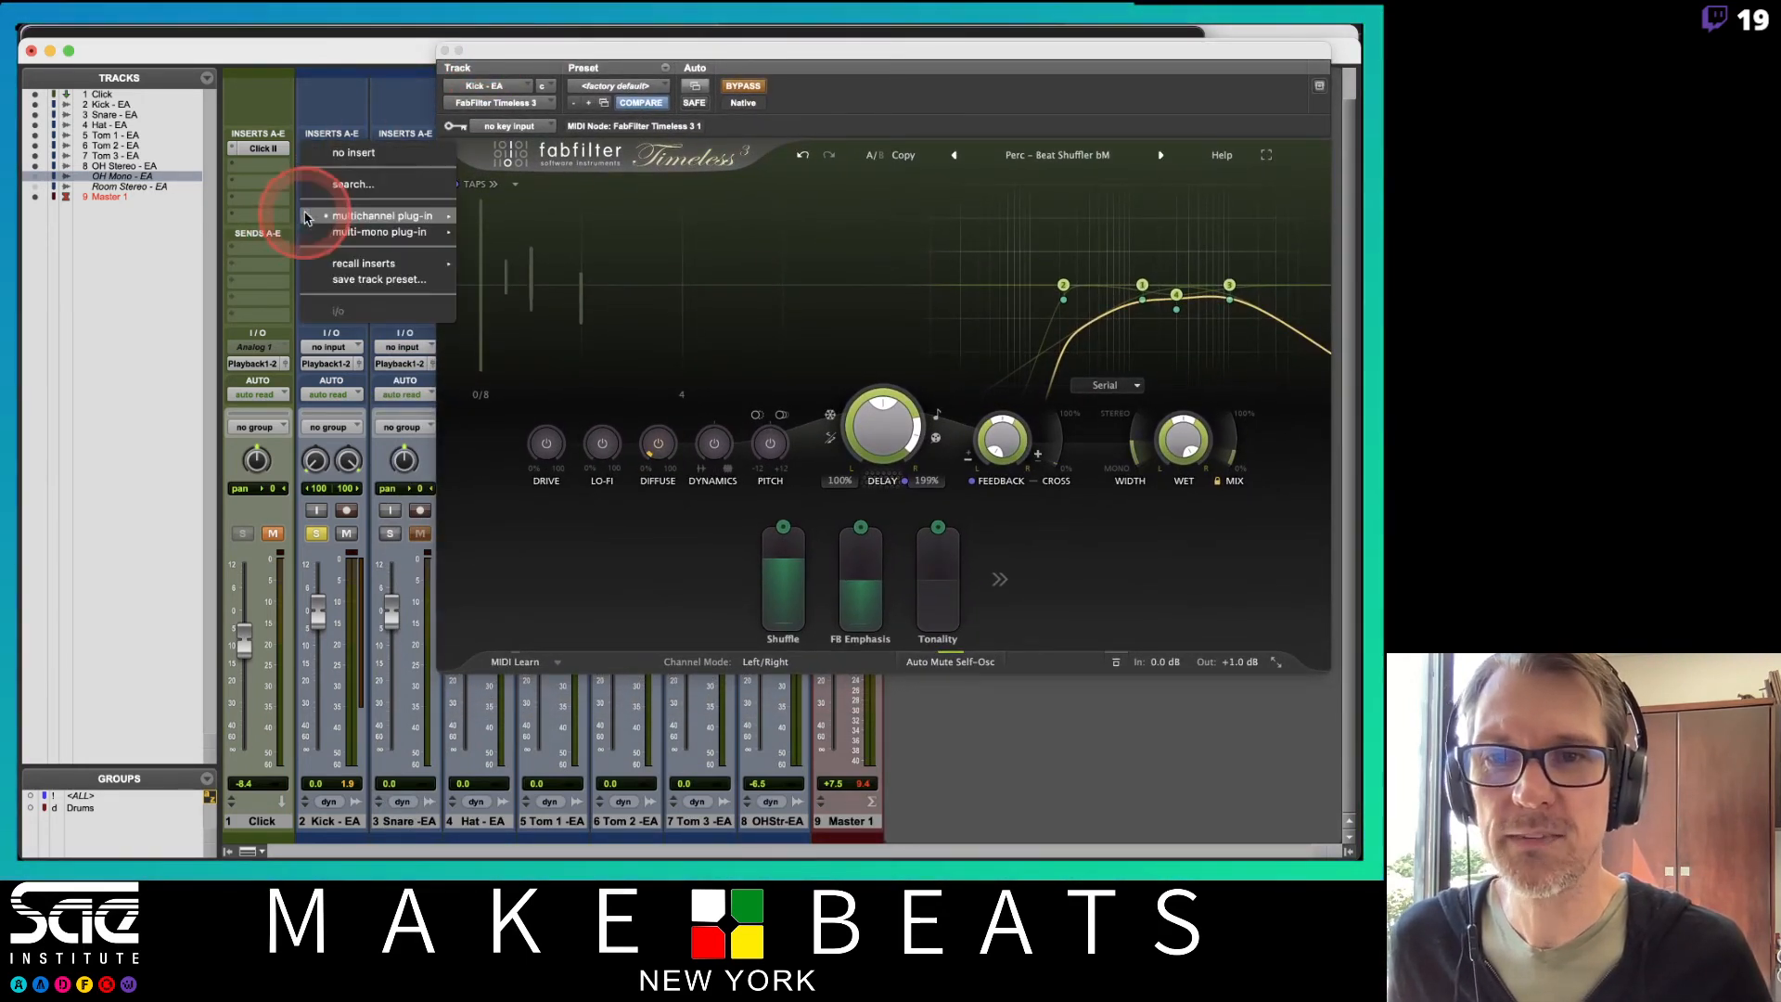
click(350, 151)
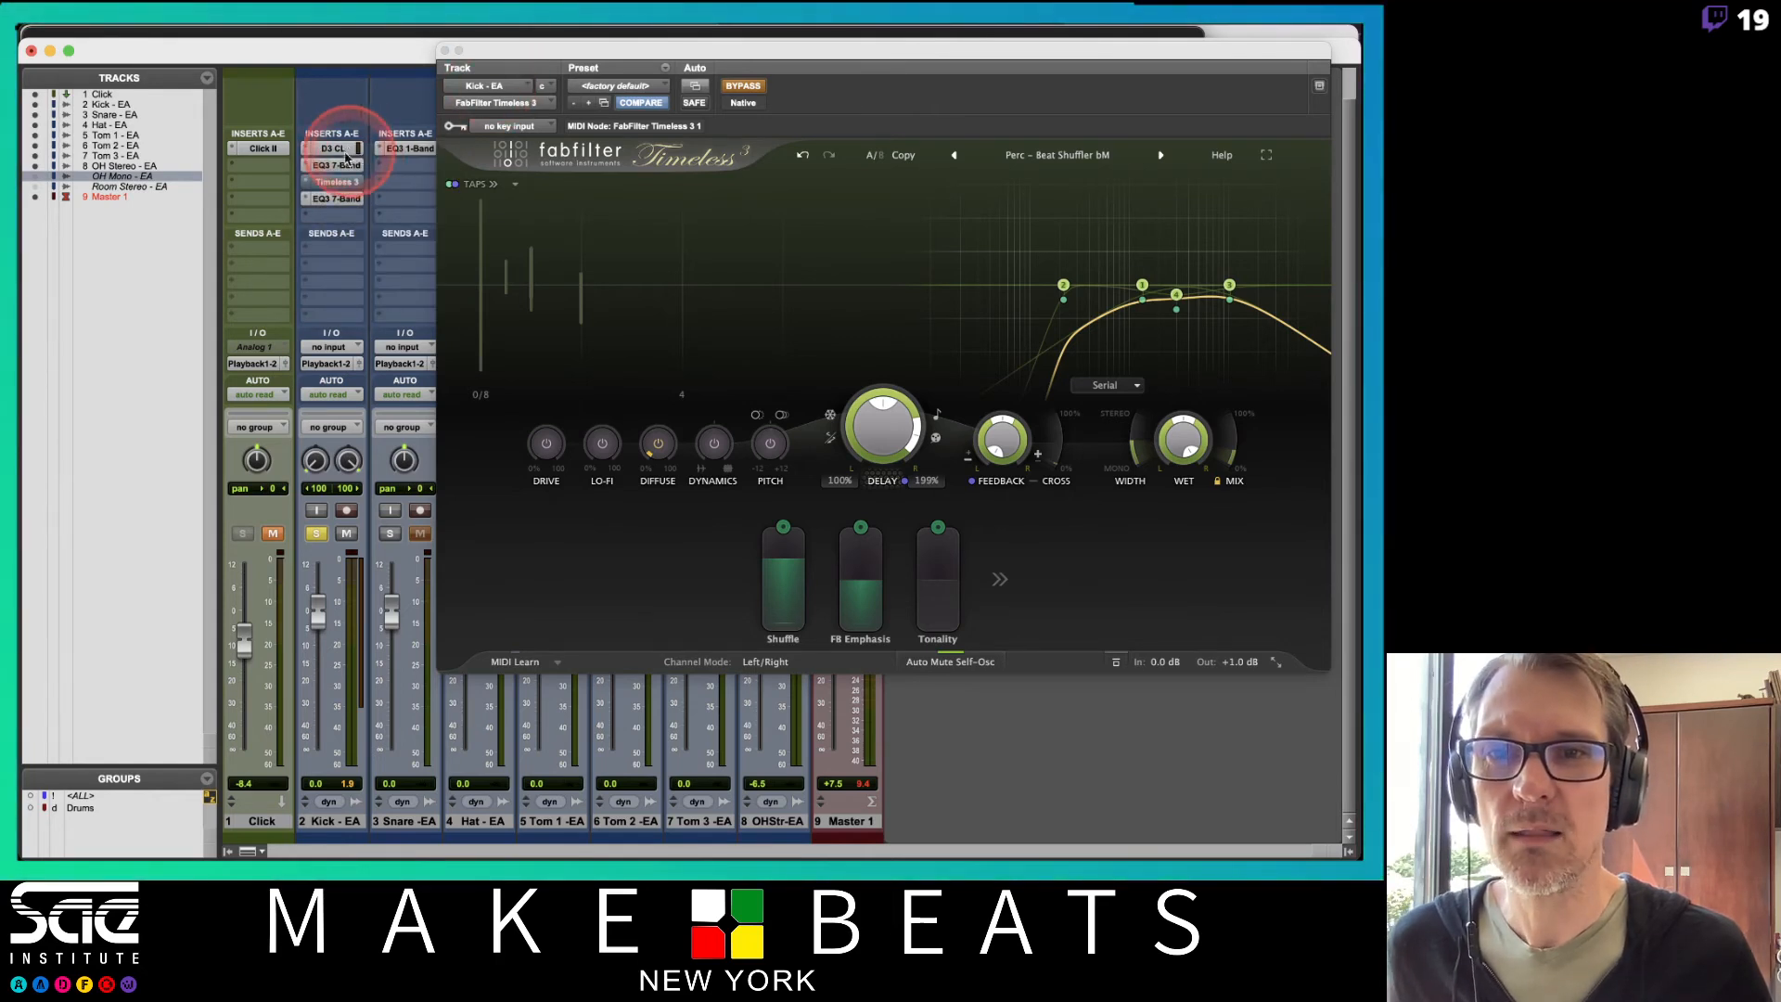
Open the kick's insert b EQ3 7-Band and its compressor in separate windows, keeping the EQ window as the target
click(330, 166)
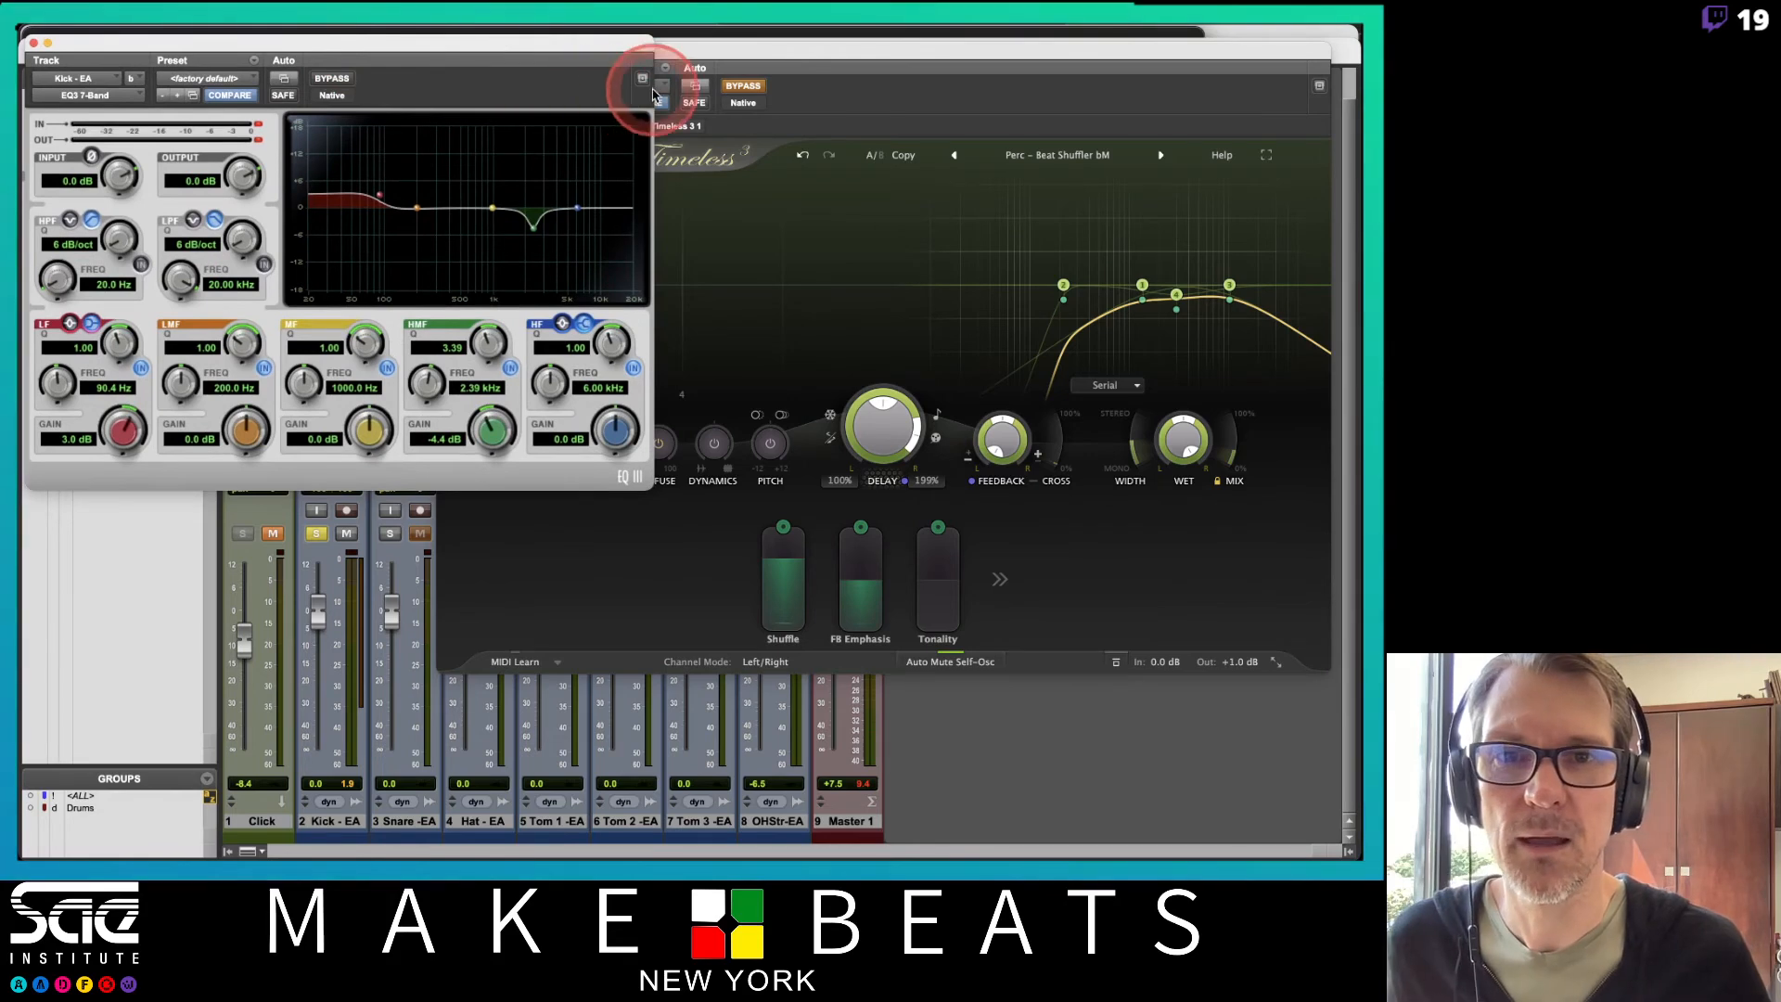
drag(596, 48, 590, 405)
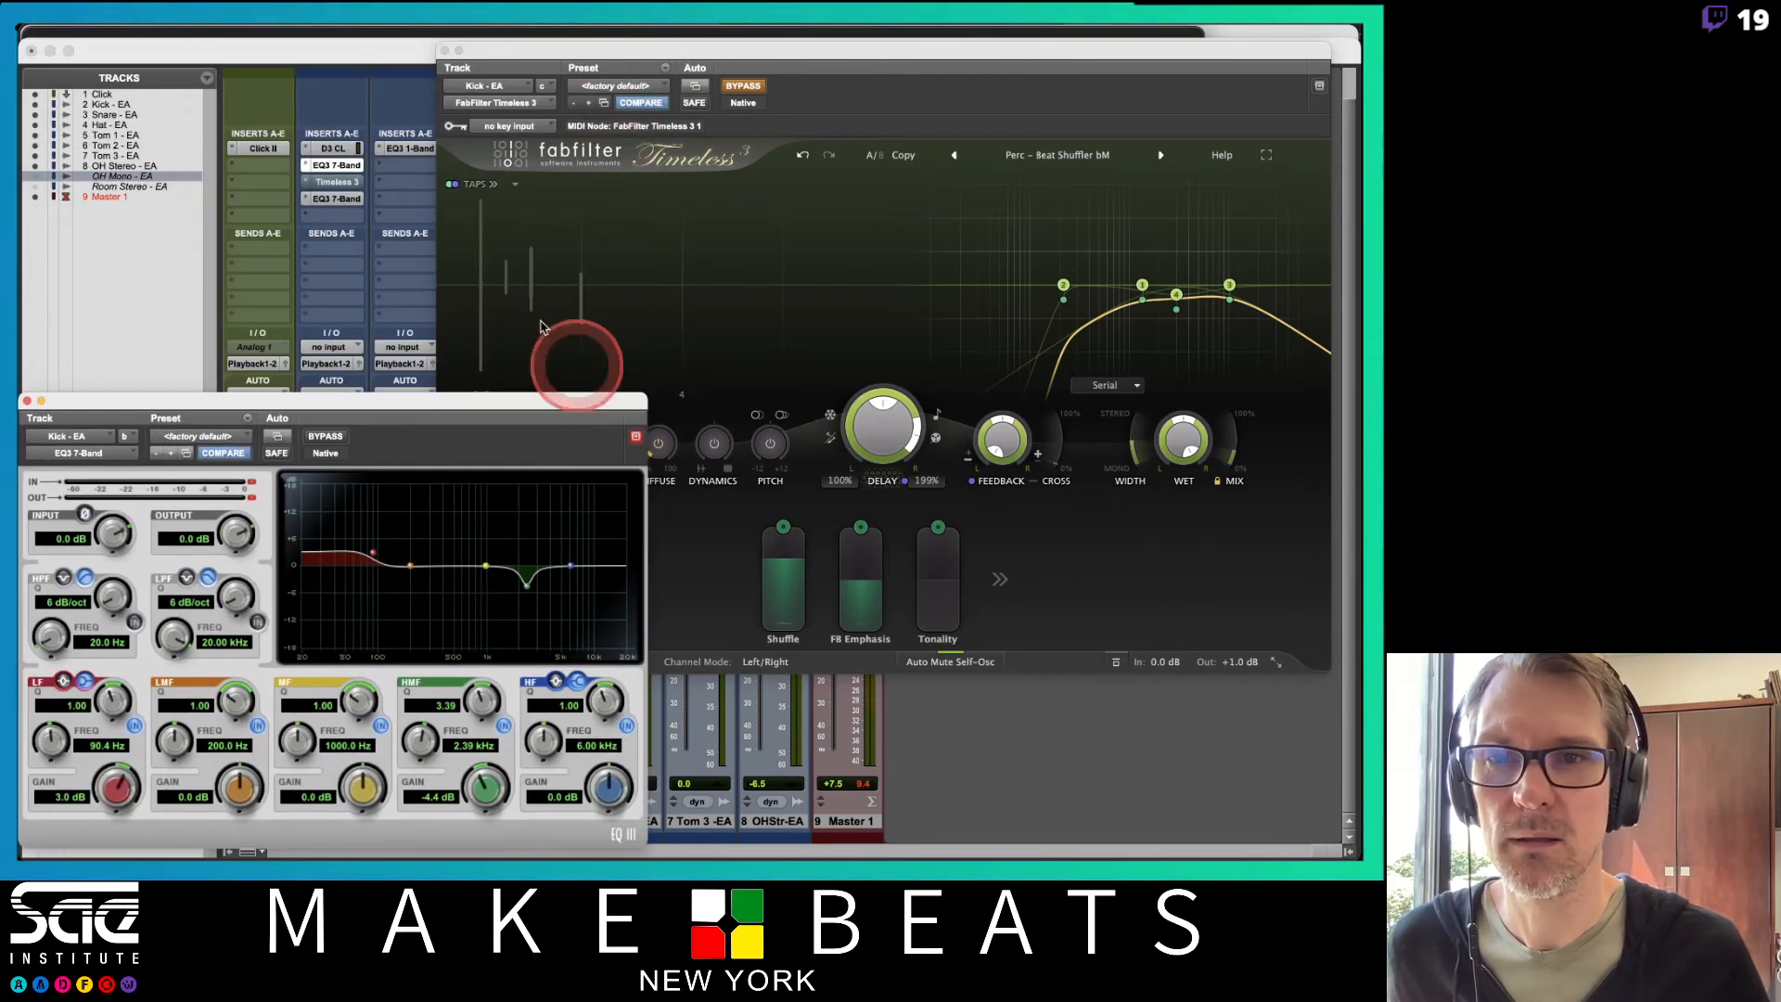
click(343, 151)
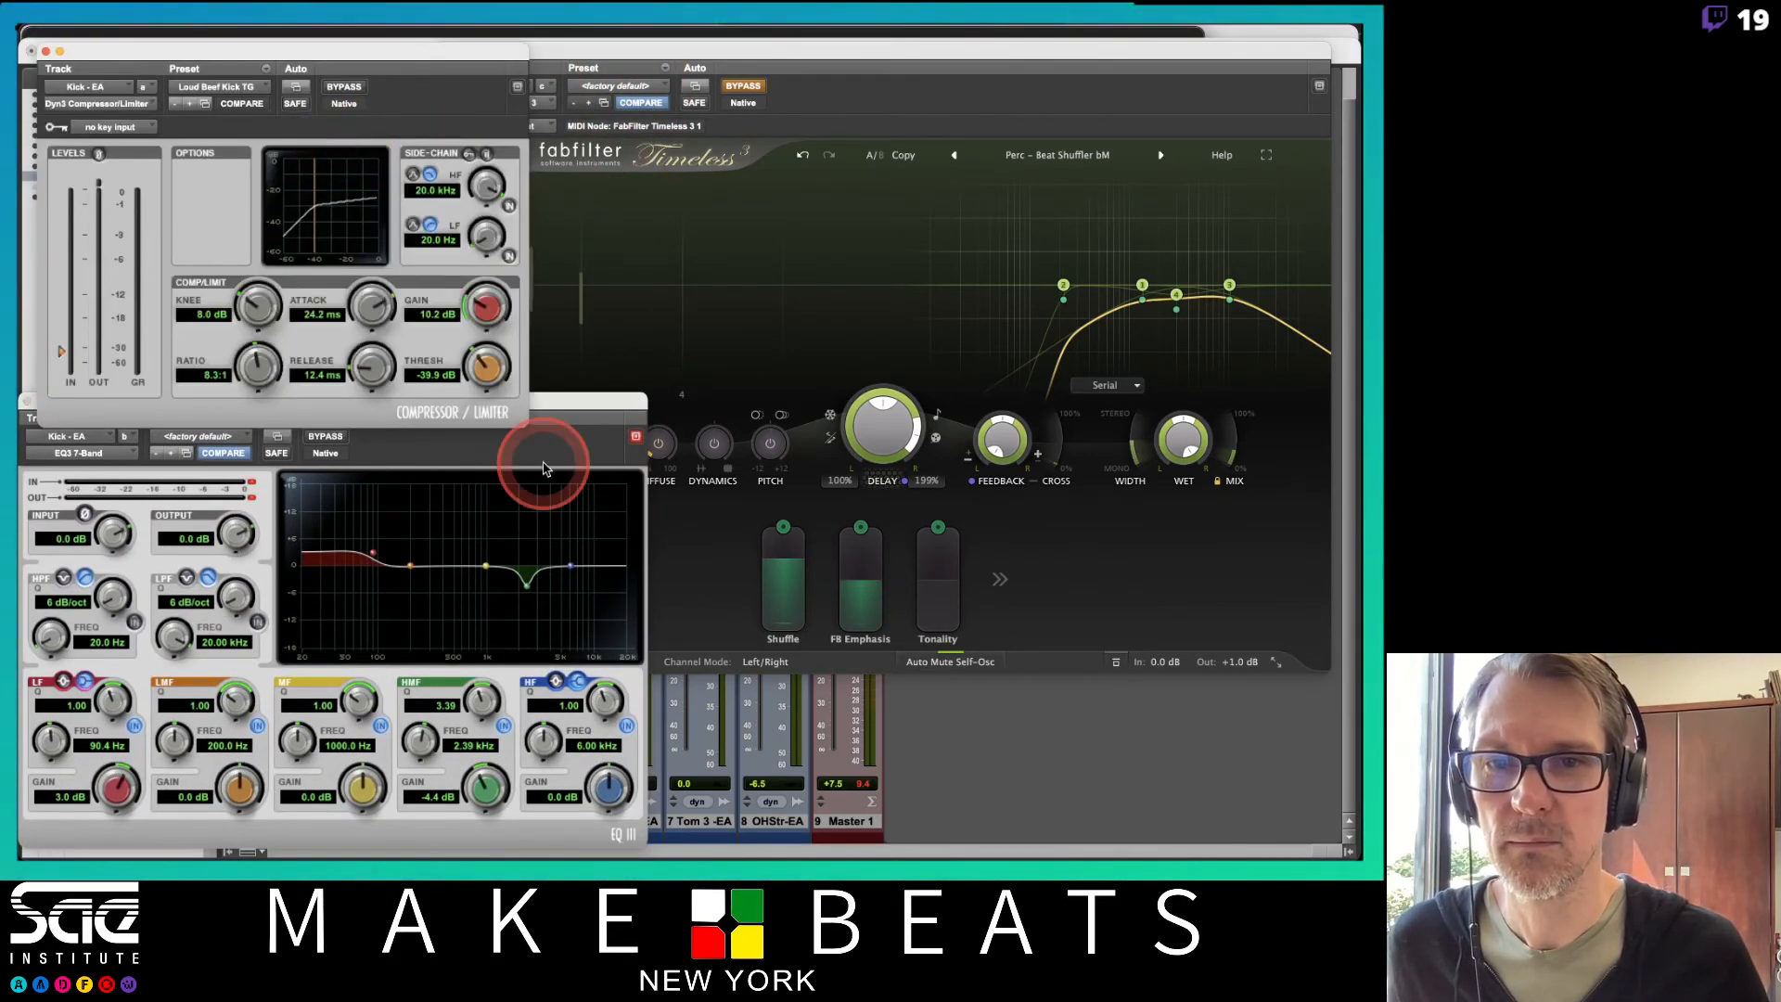
drag(585, 402, 754, 475)
click(517, 86)
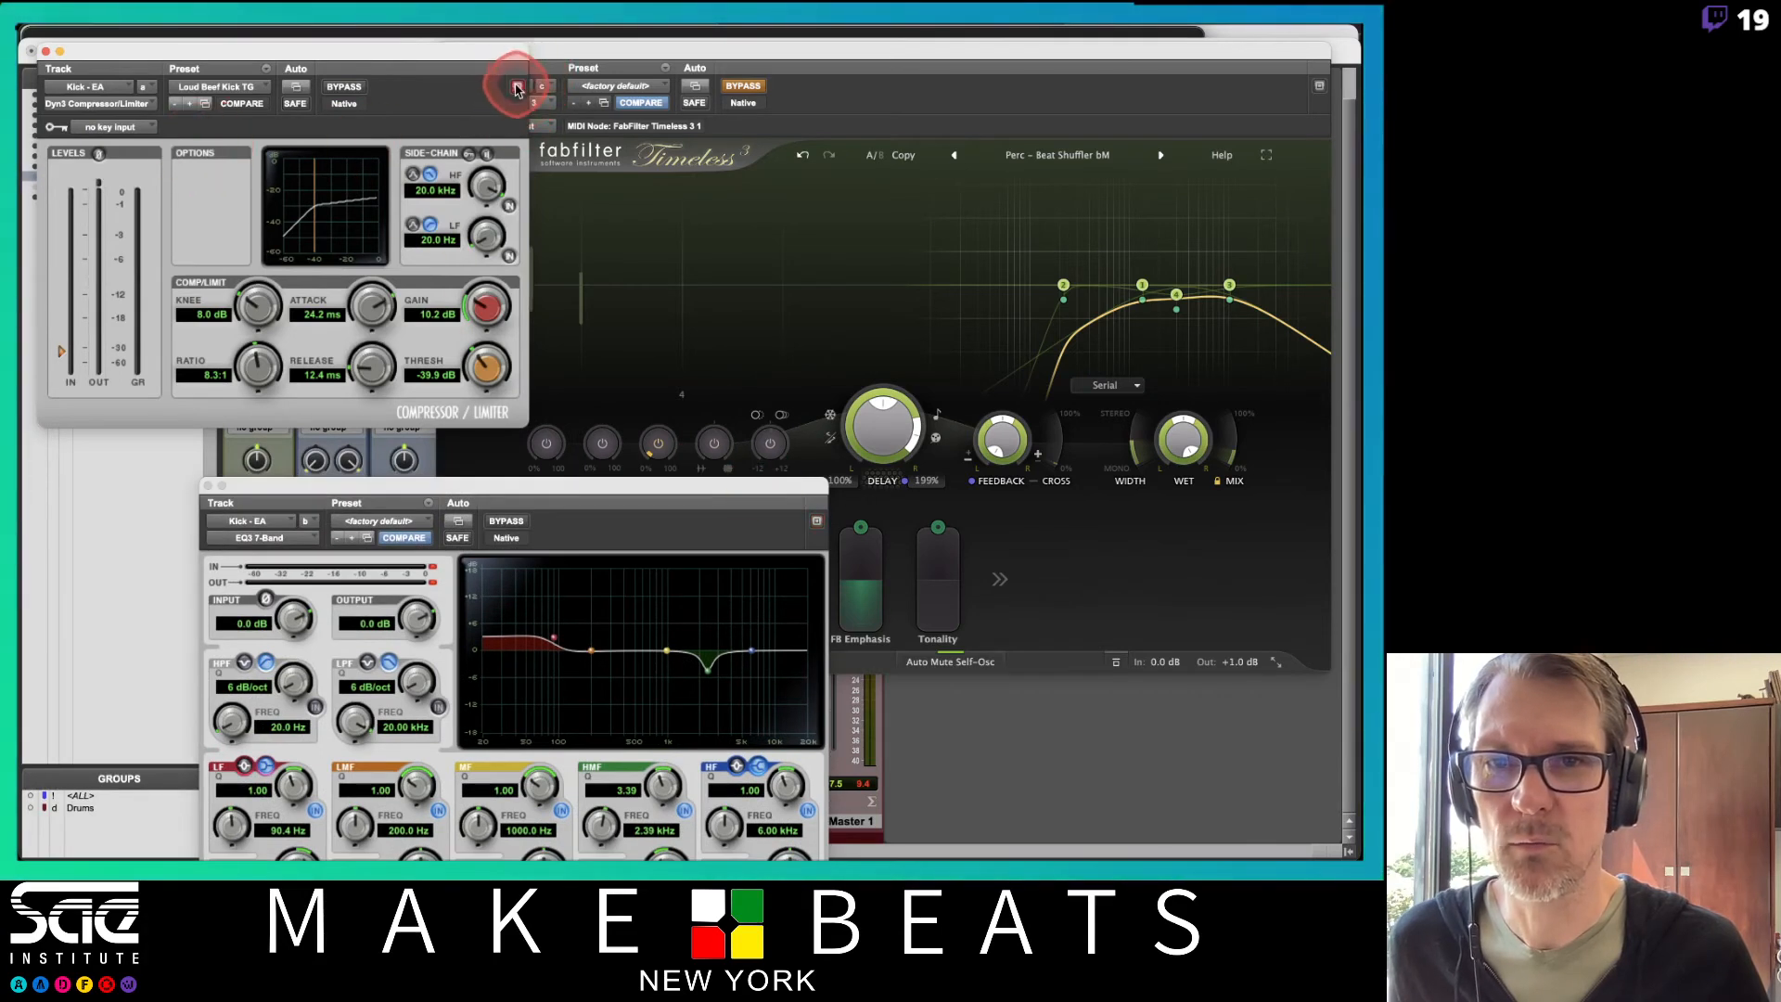
click(793, 509)
click(816, 522)
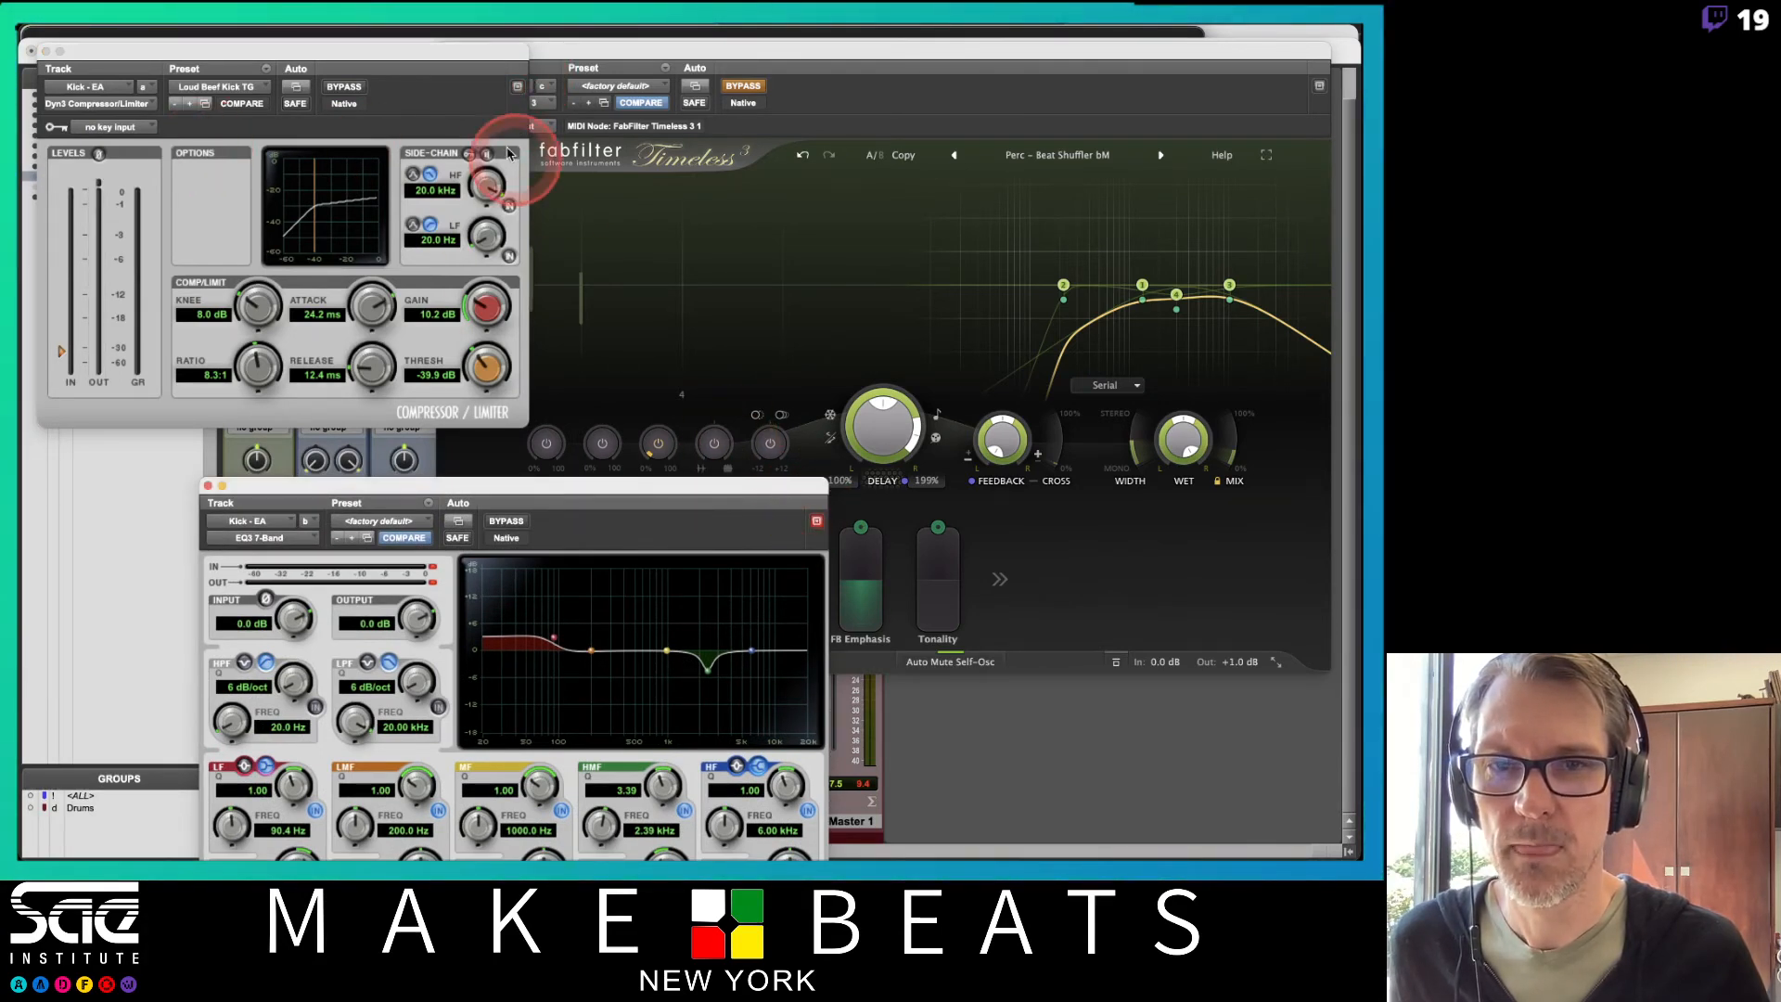
Switch the EQ window to the EQ3 7-Band on the kick's insert d and place it below the compressor
click(304, 529)
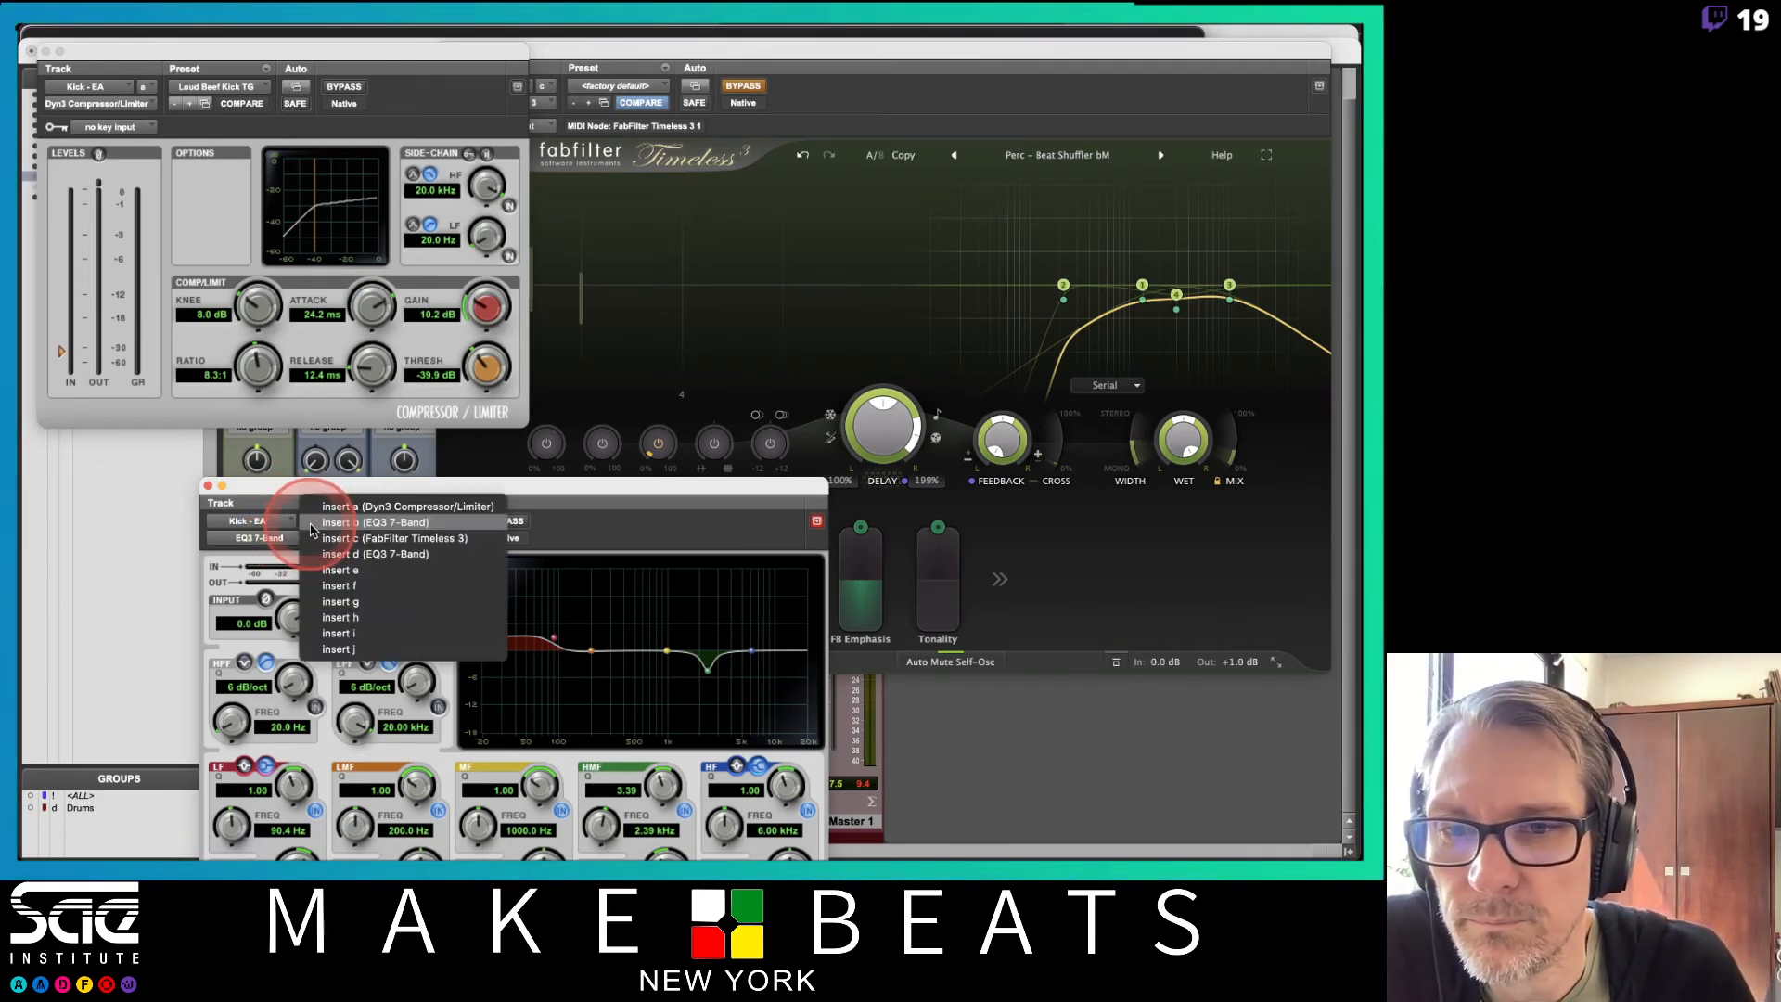
click(339, 571)
drag(404, 502, 242, 453)
click(251, 366)
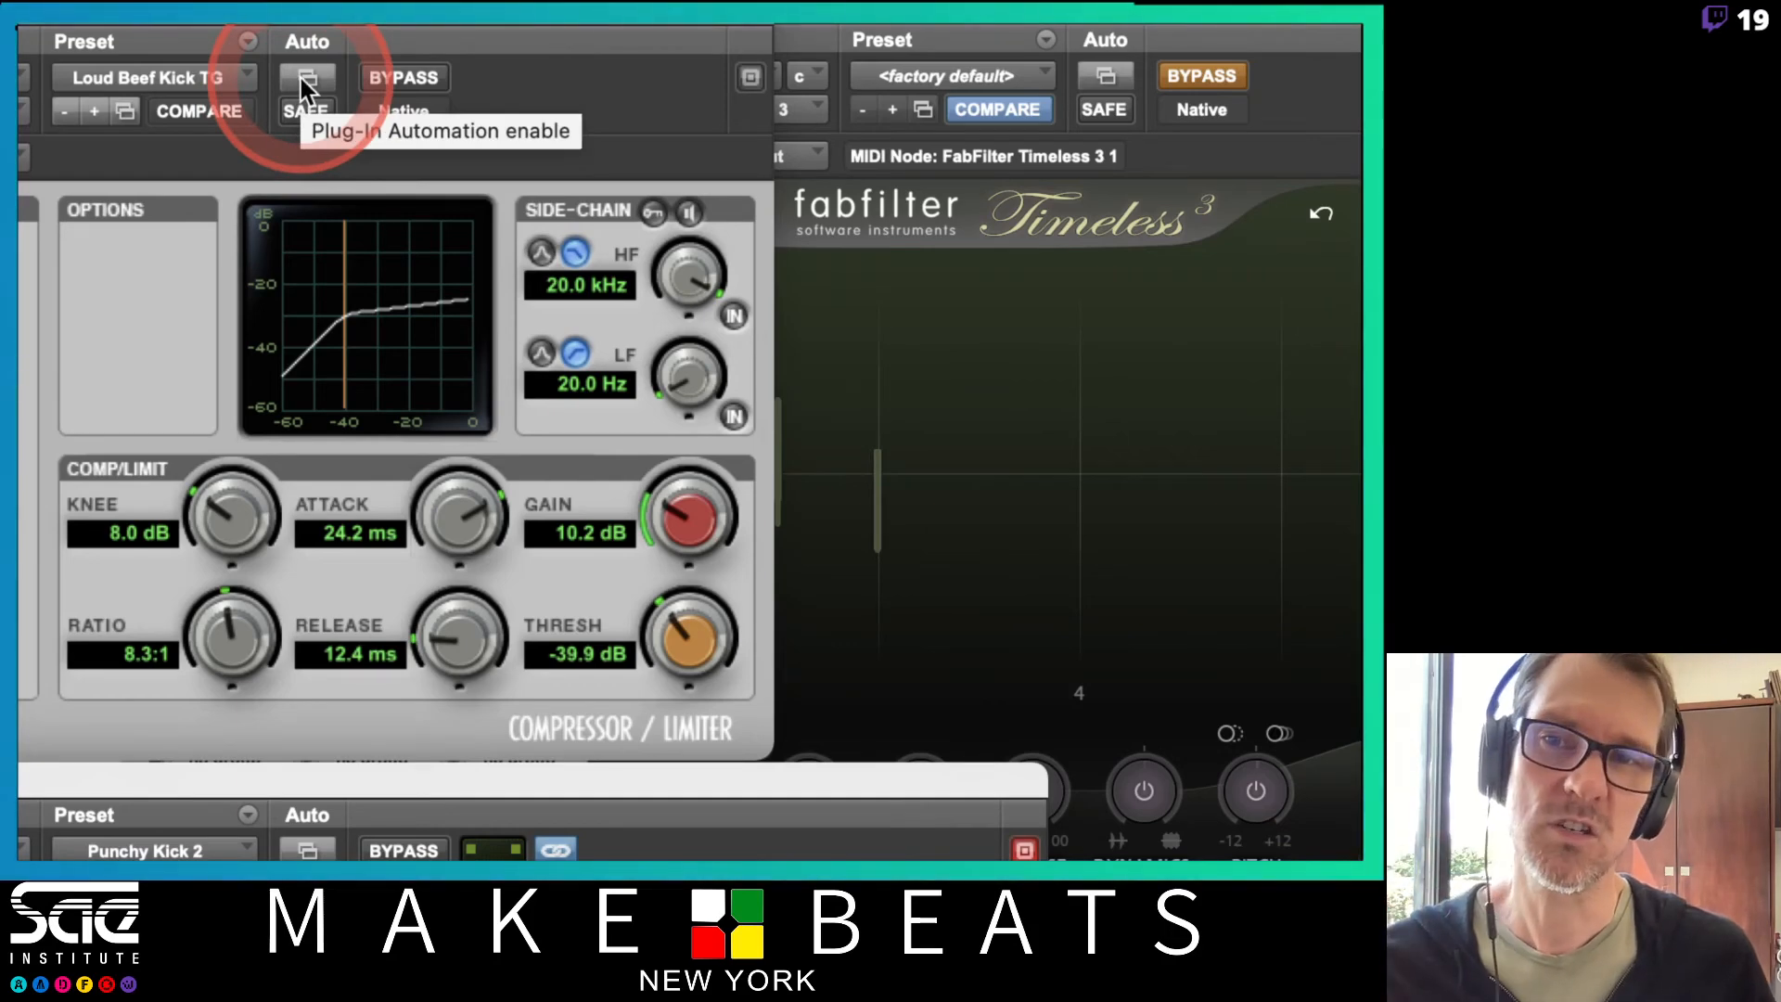
View the compressor's plug-in automation parameters, cancel the dialog, and toggle automation safe on and off again
click(300, 78)
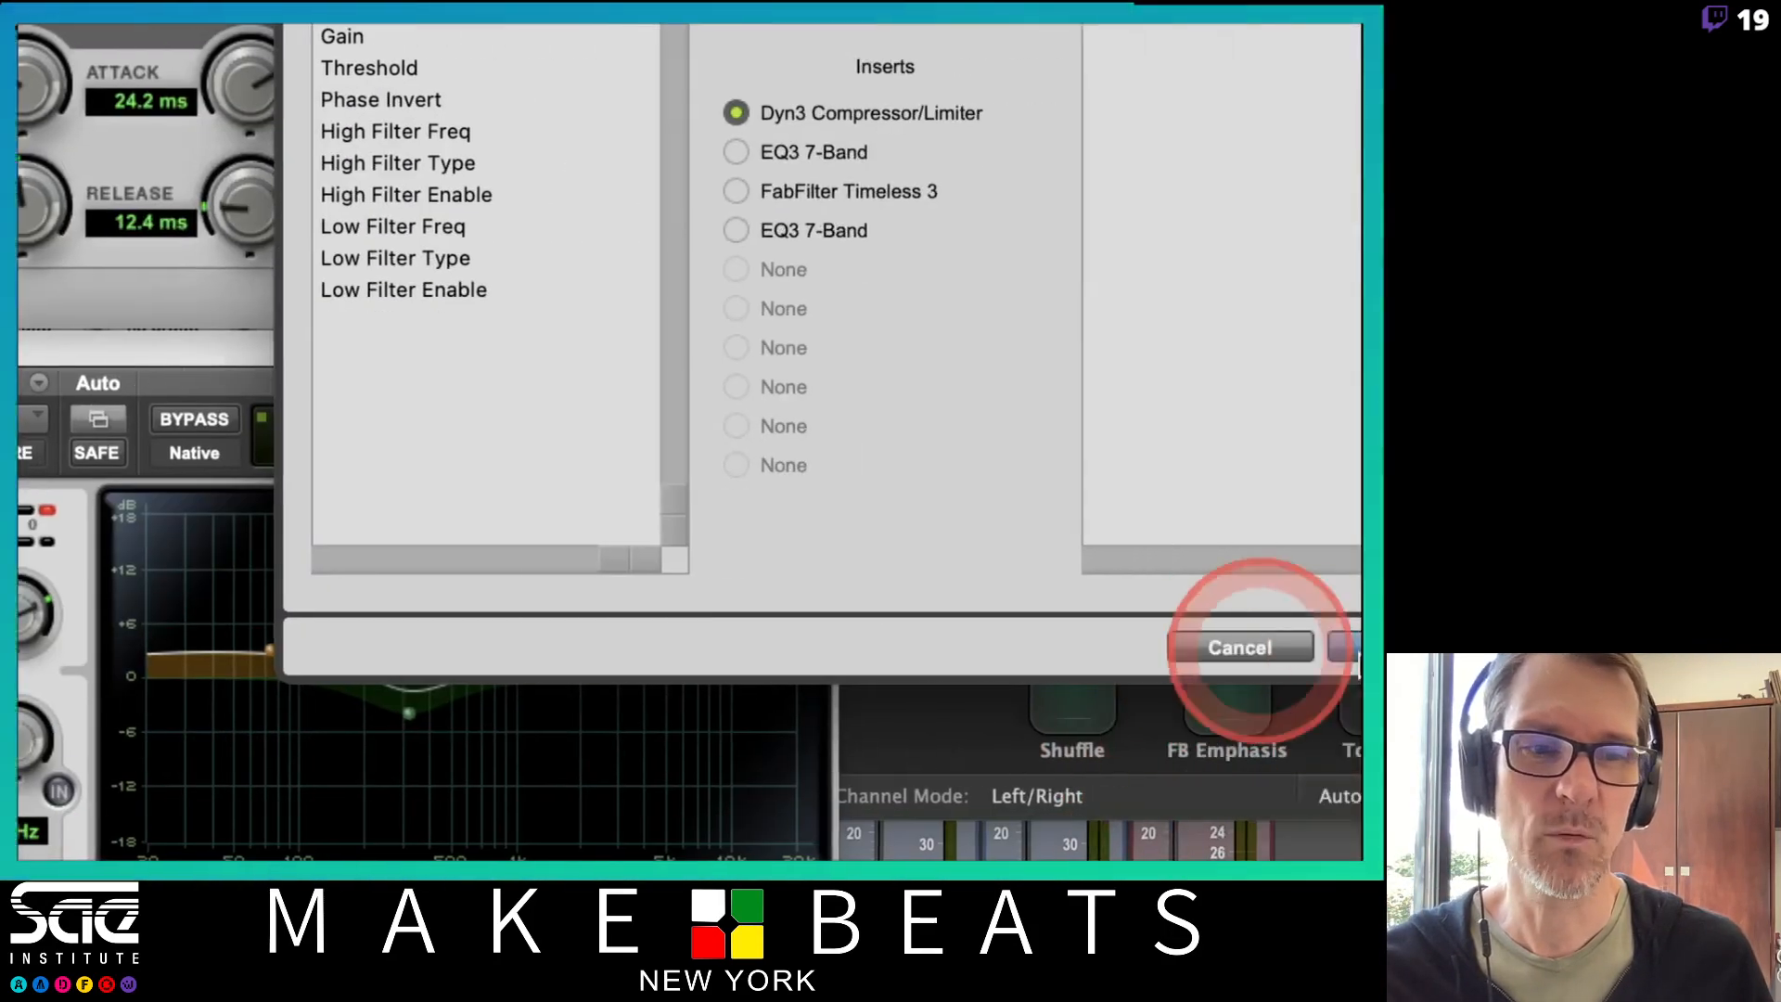
click(1240, 647)
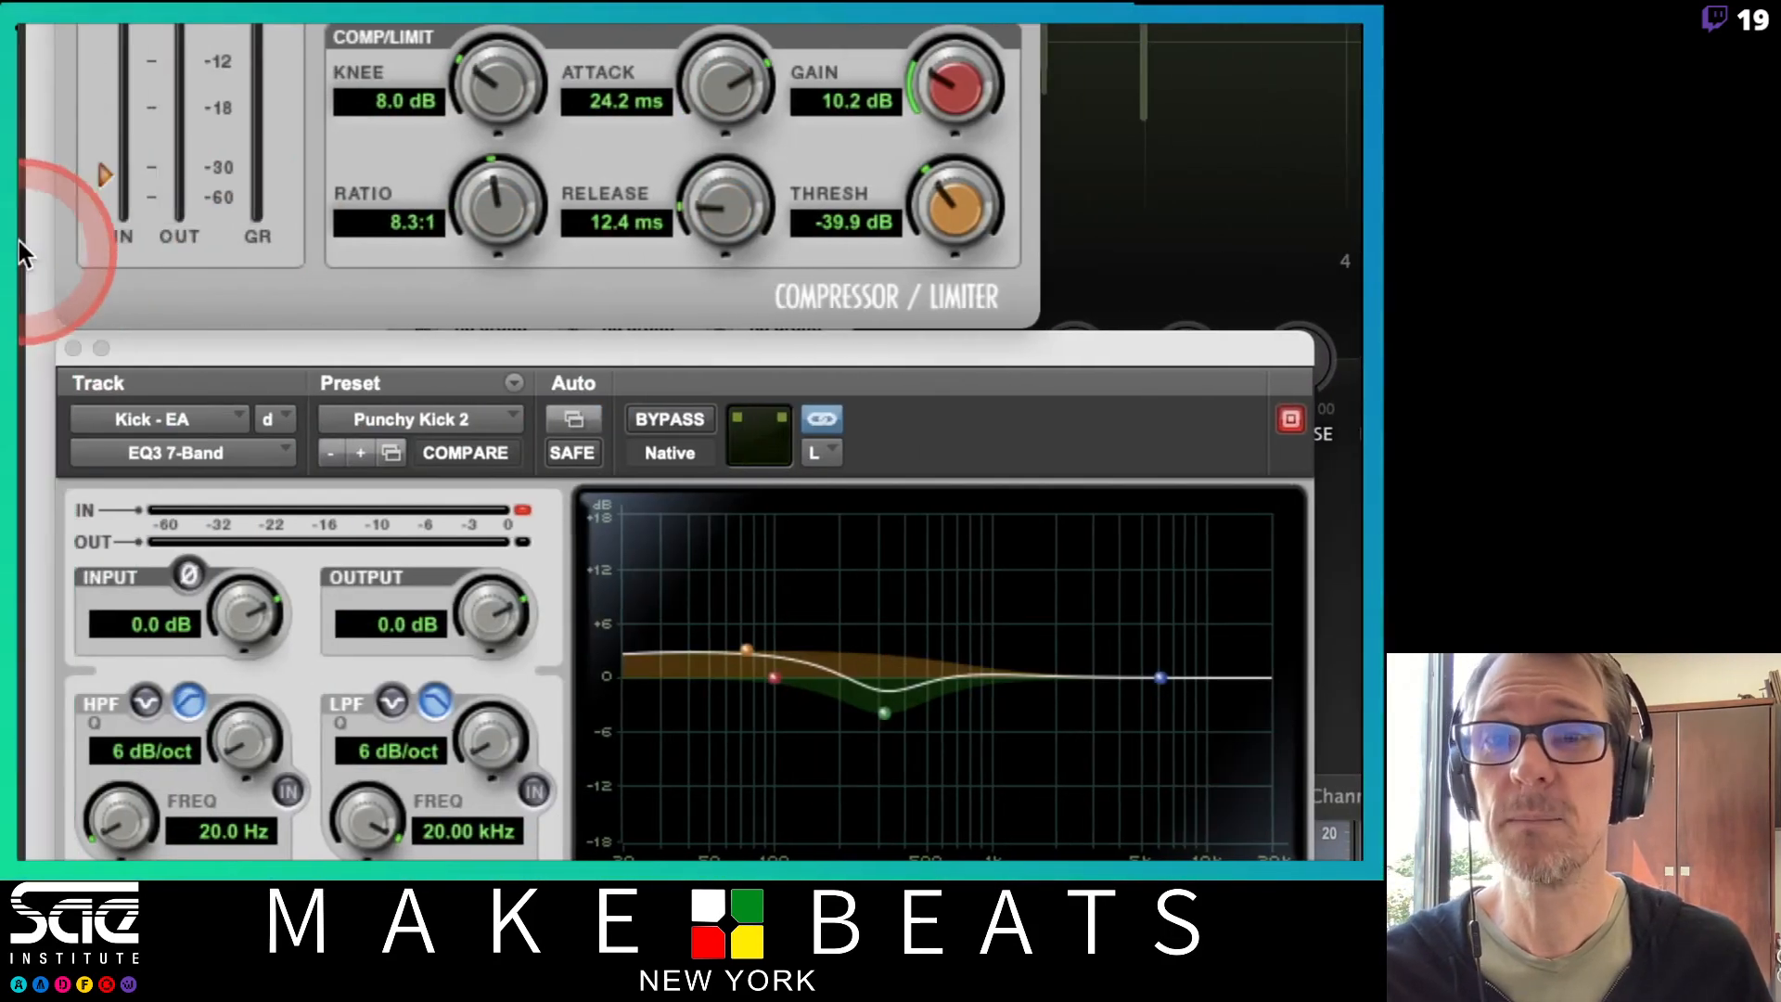
click(562, 183)
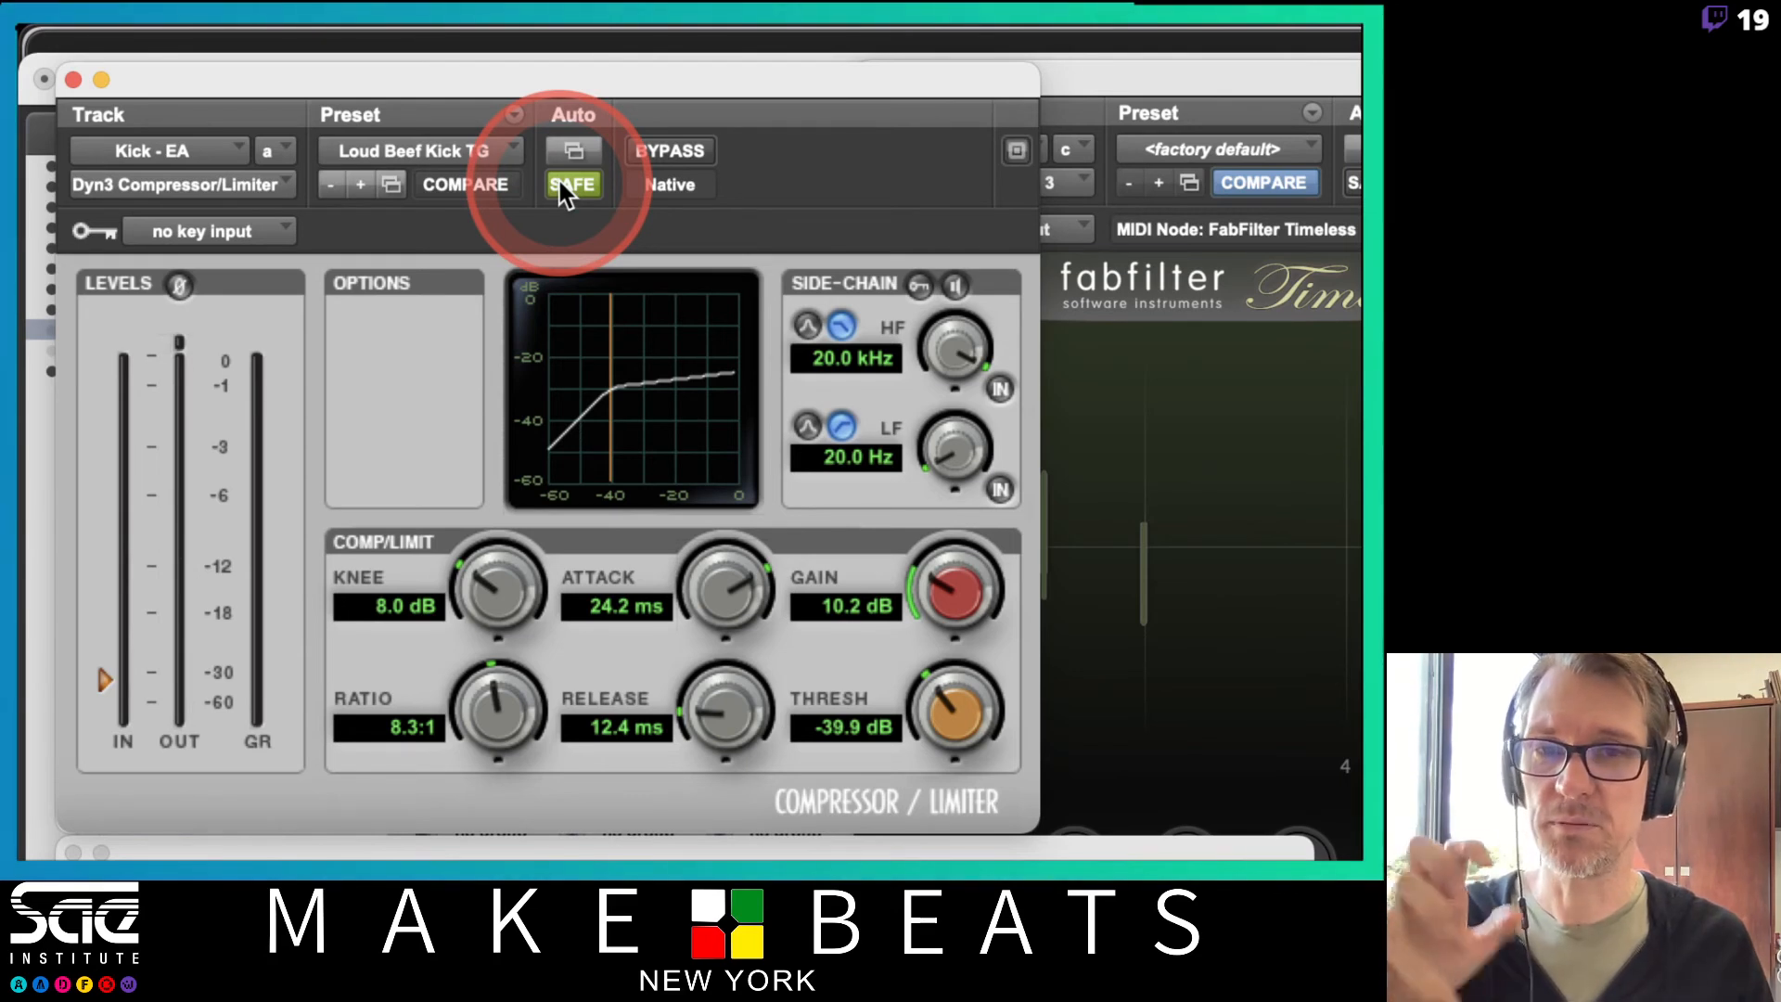
click(560, 181)
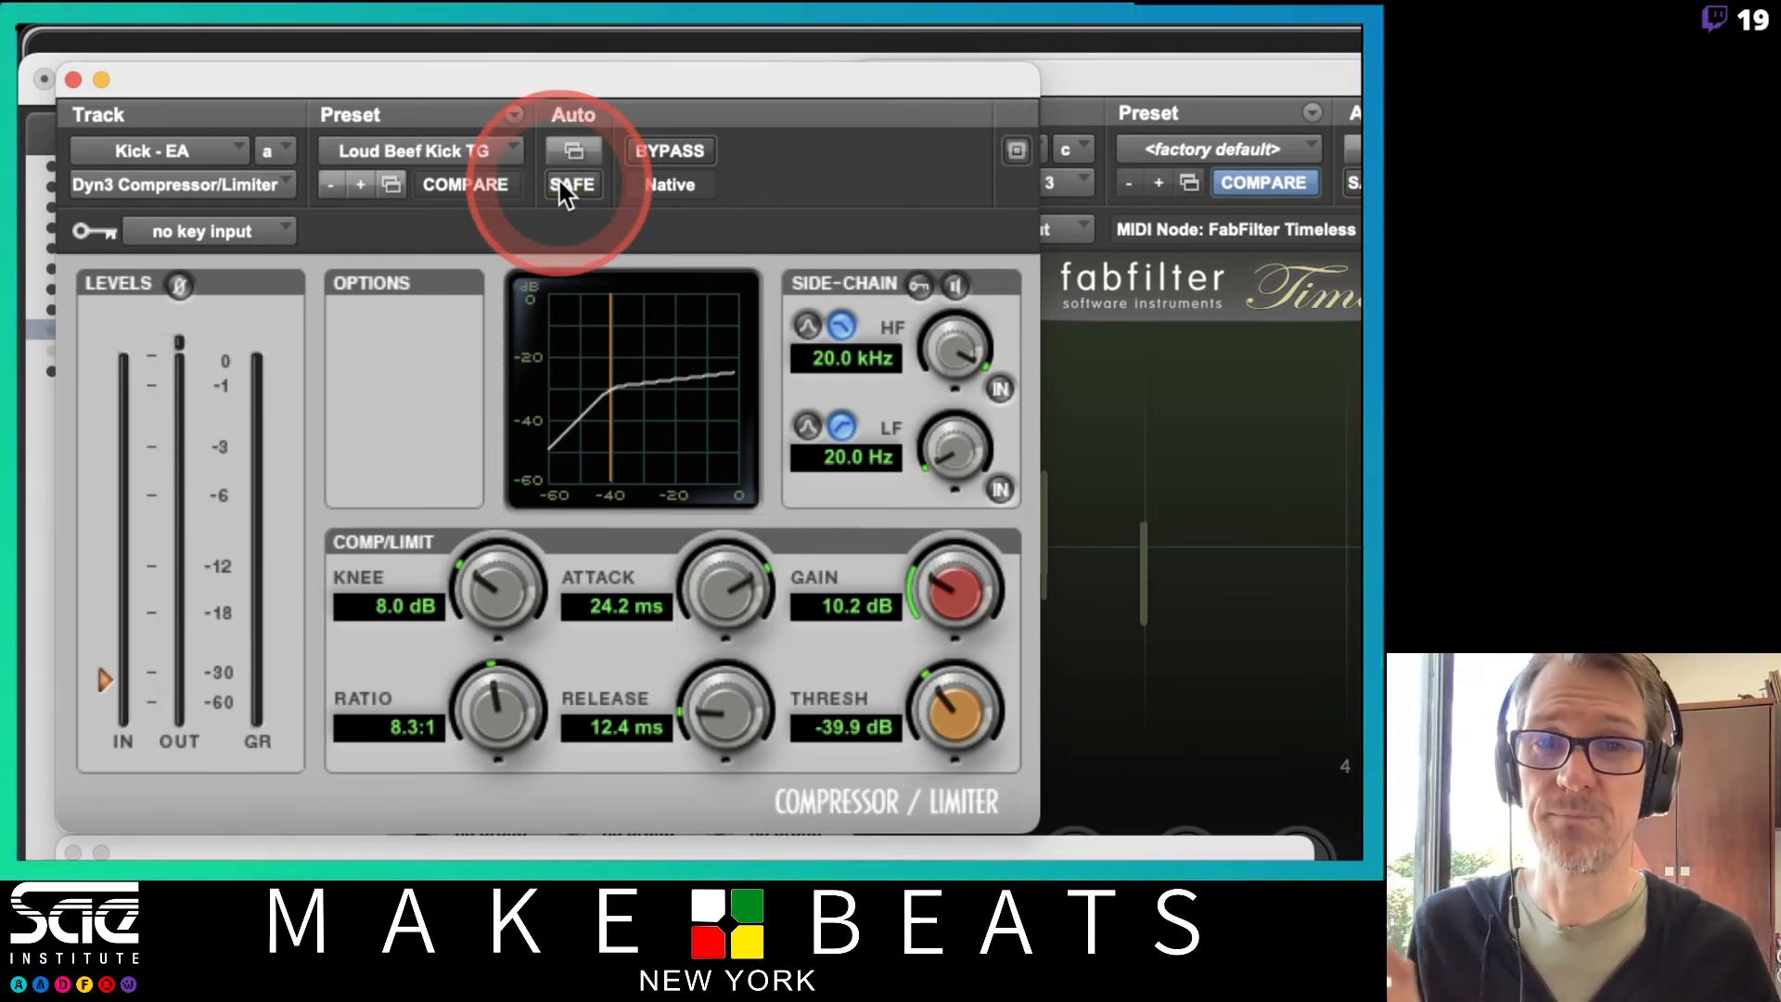
click(684, 153)
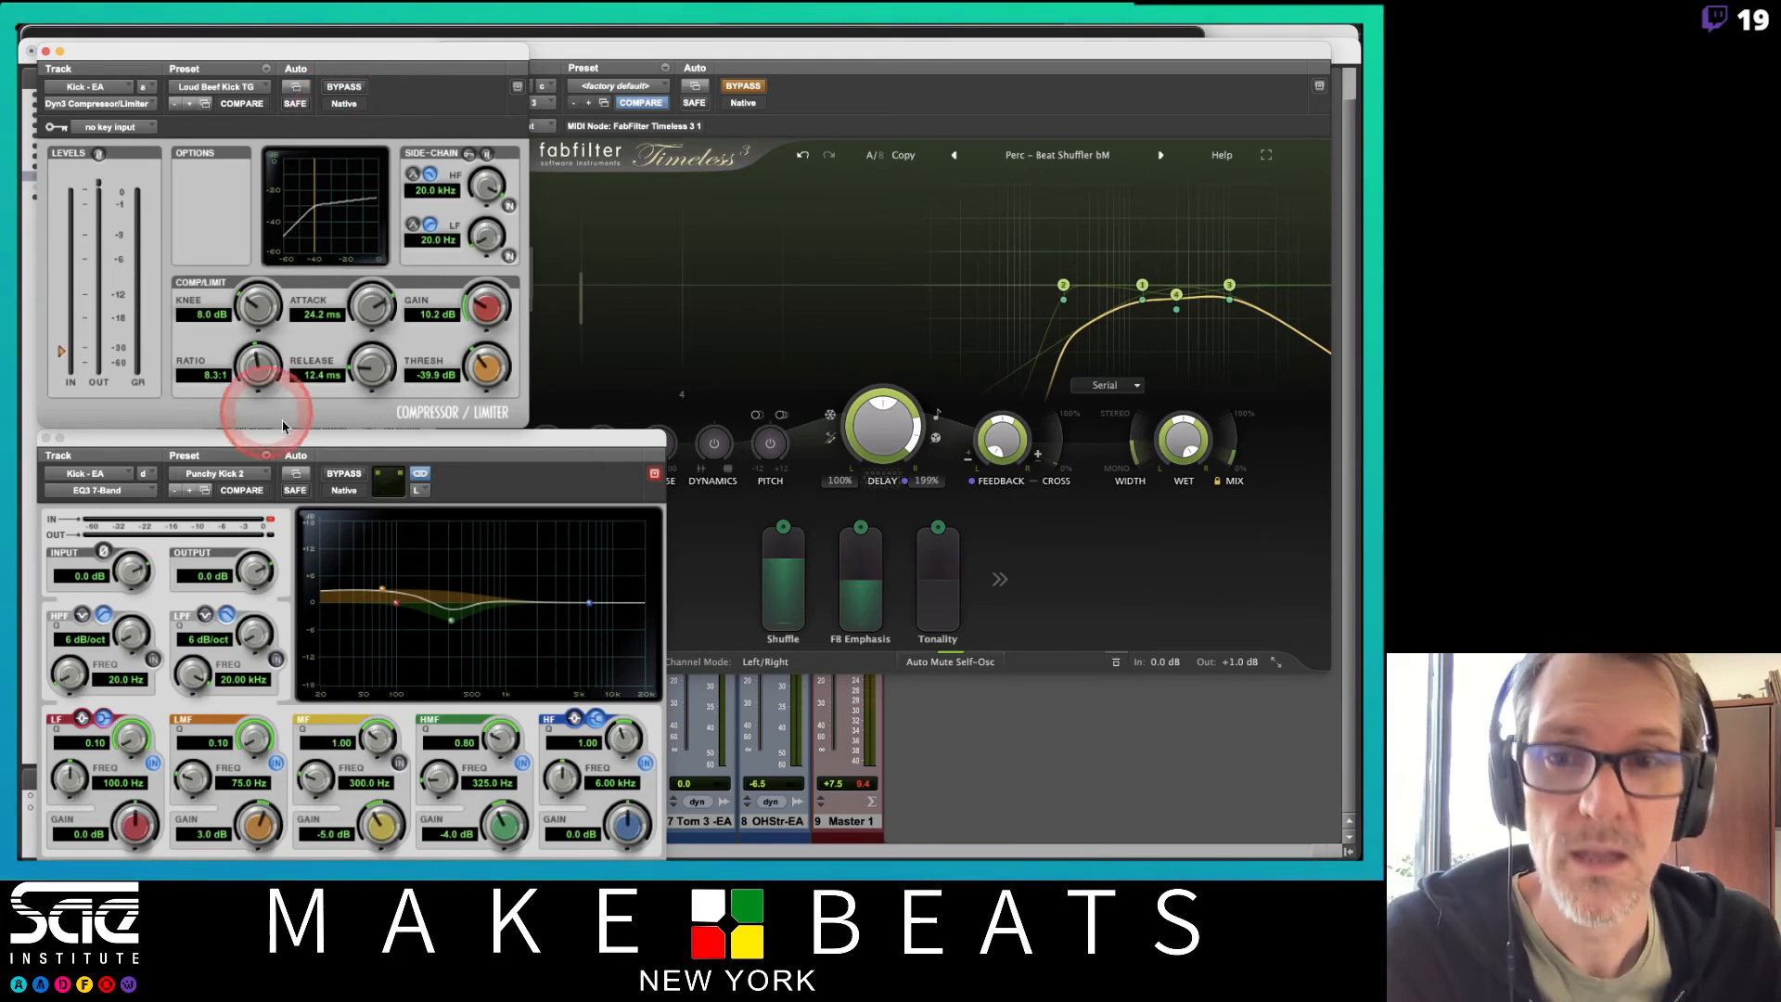
Unlink the channels of the kick's multi-mono EQ3 7-Band and show the right channel's controls
click(307, 437)
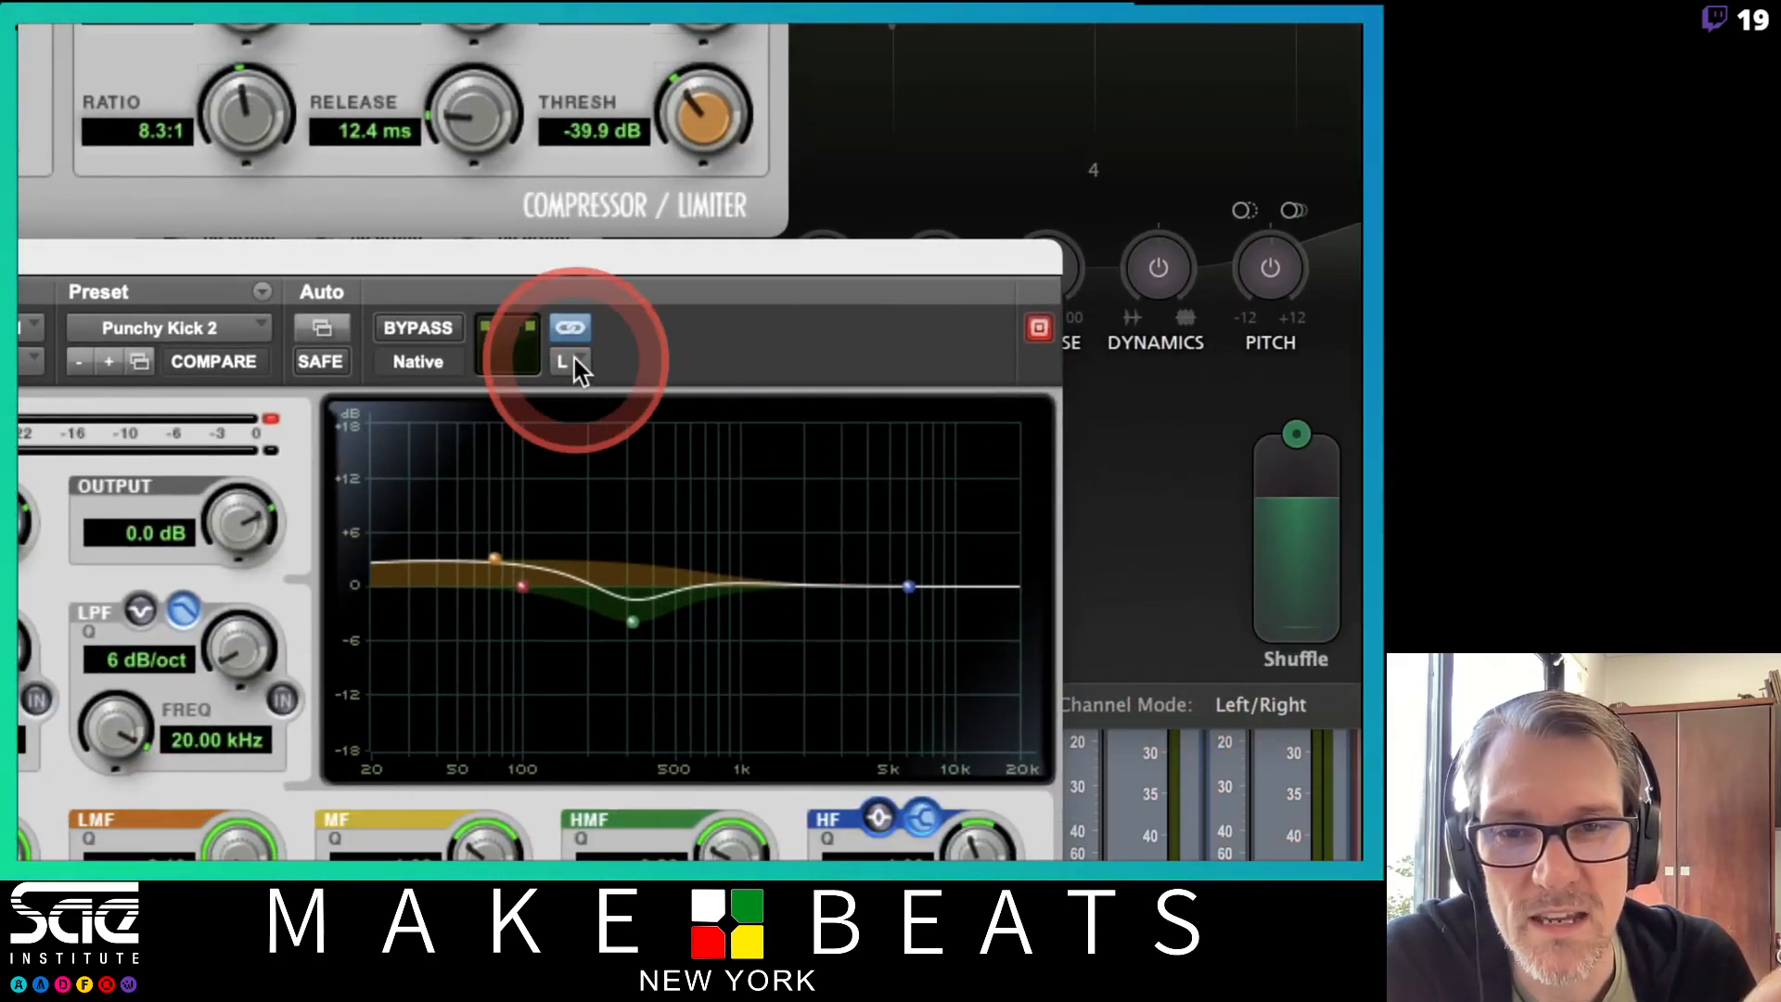
click(571, 328)
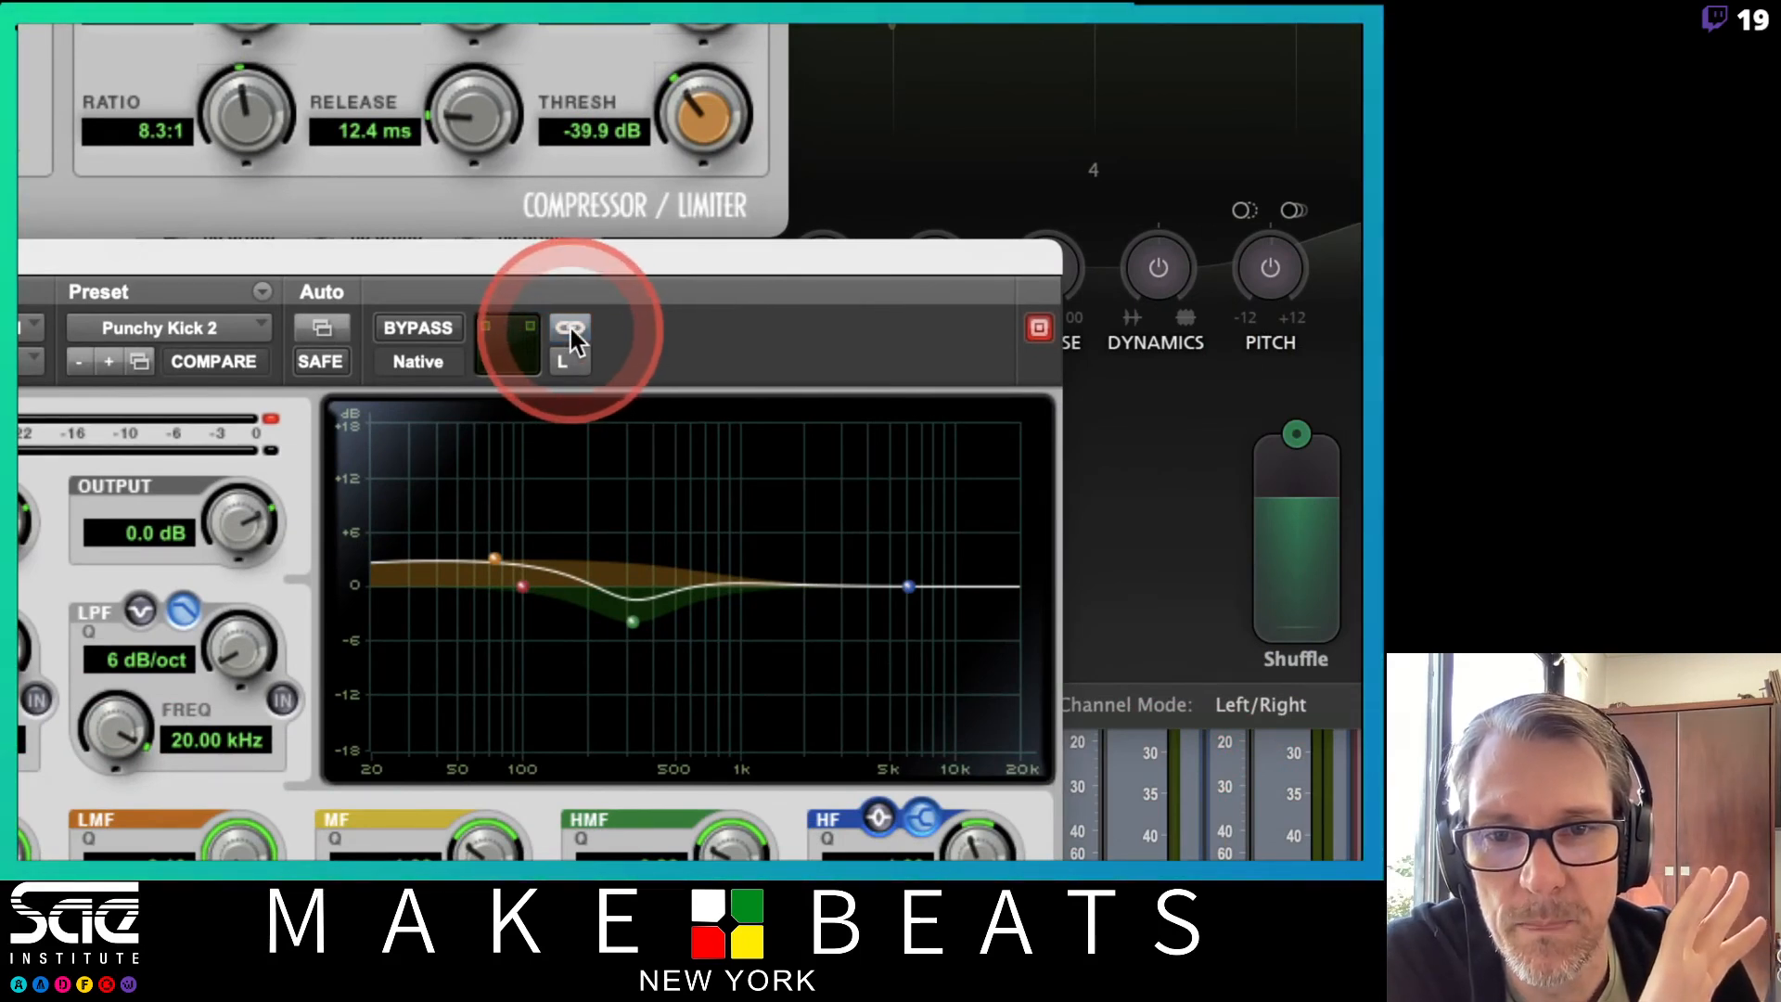
click(576, 361)
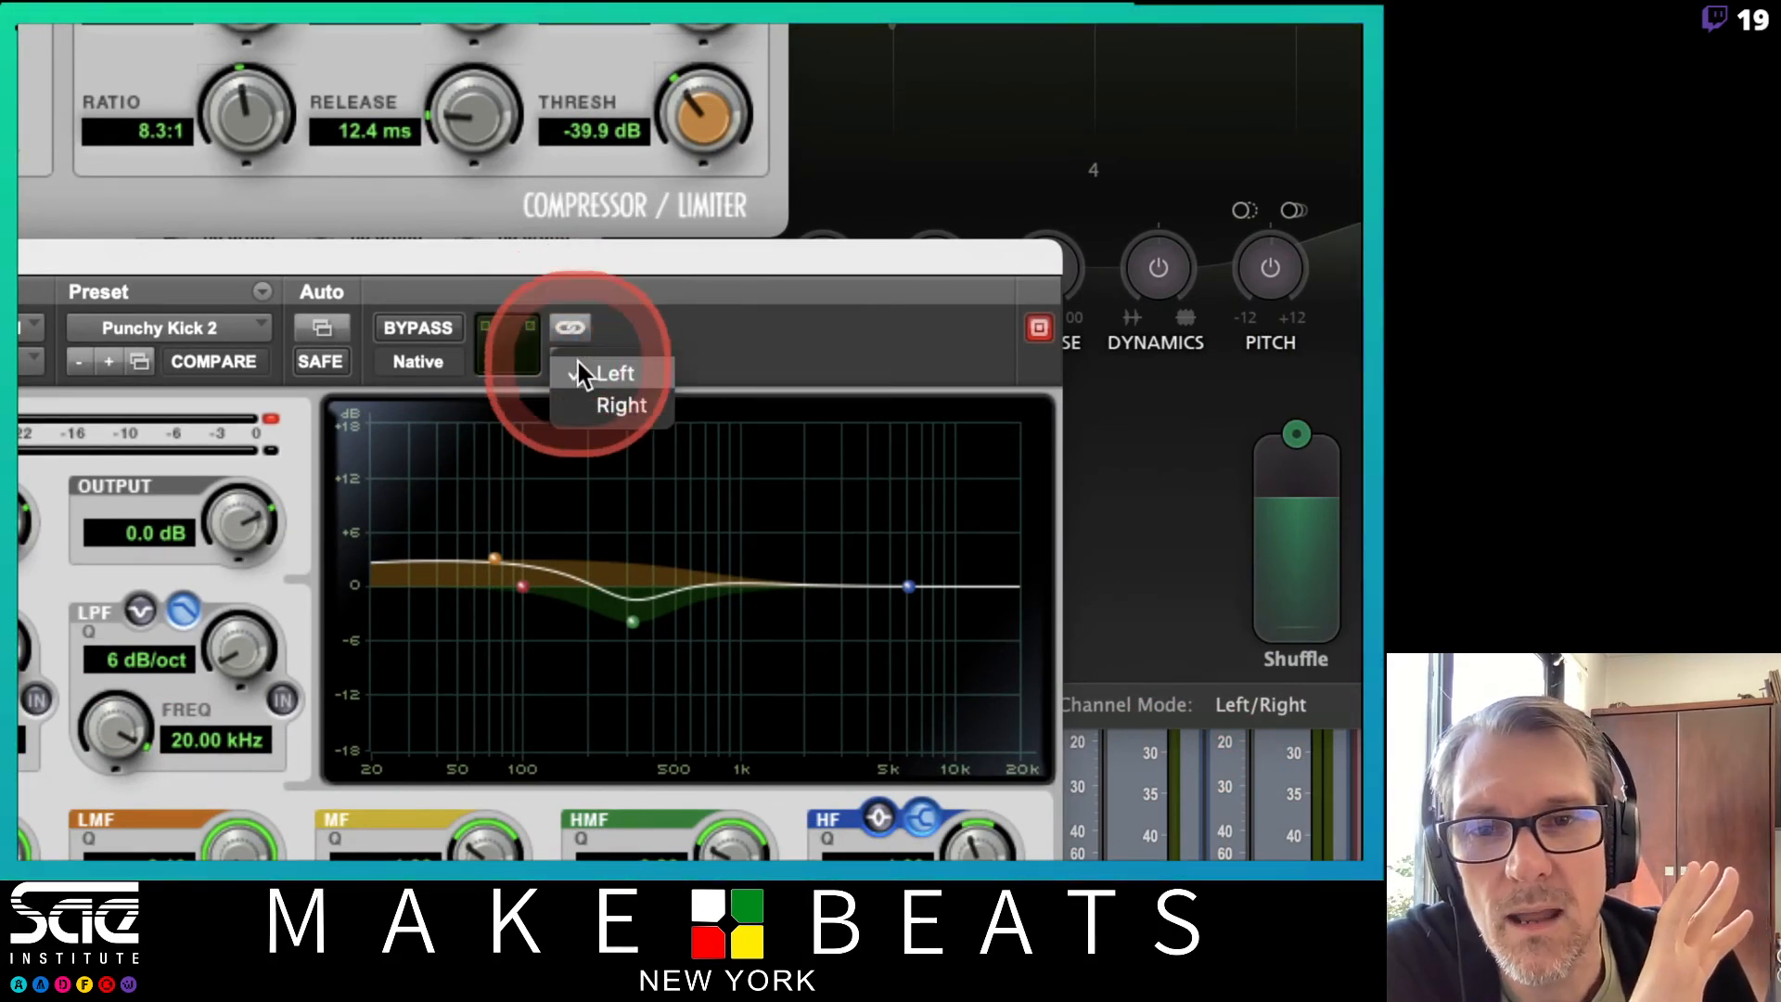
click(611, 404)
On the right channel, boost the high-mid band to about 12 dB and cut the low band by about 5 dB
drag(637, 615, 681, 499)
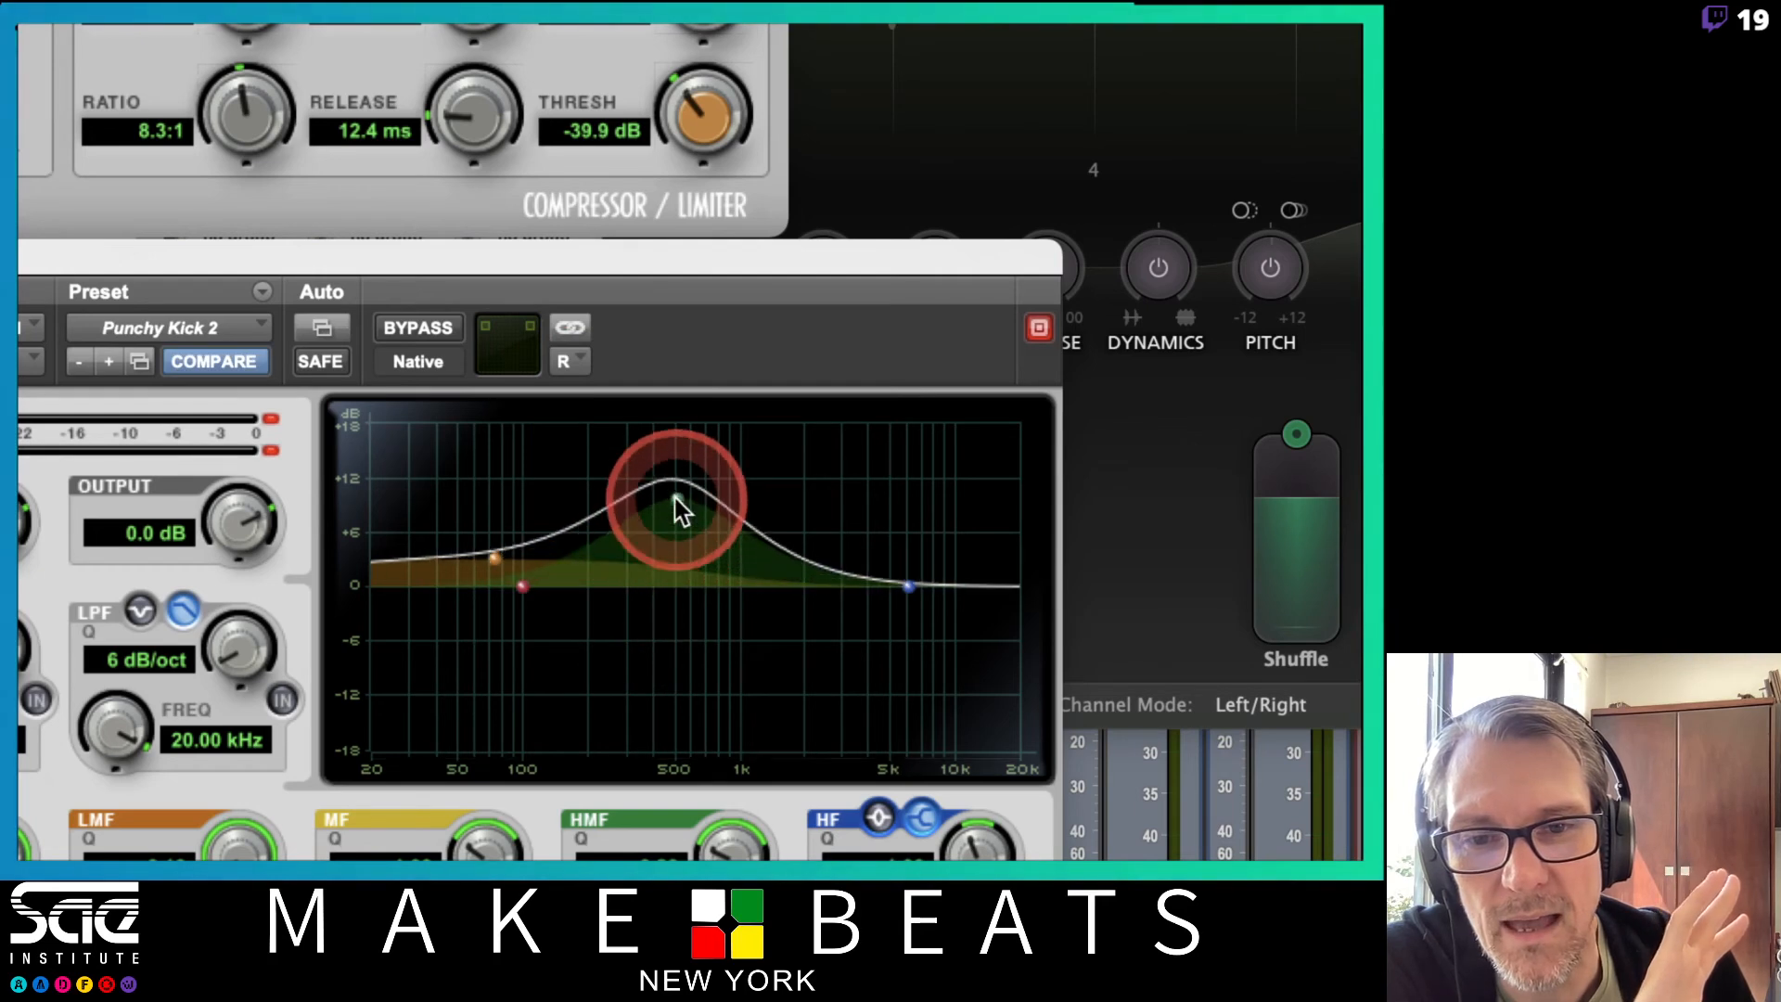
drag(531, 587, 577, 633)
drag(566, 361, 593, 388)
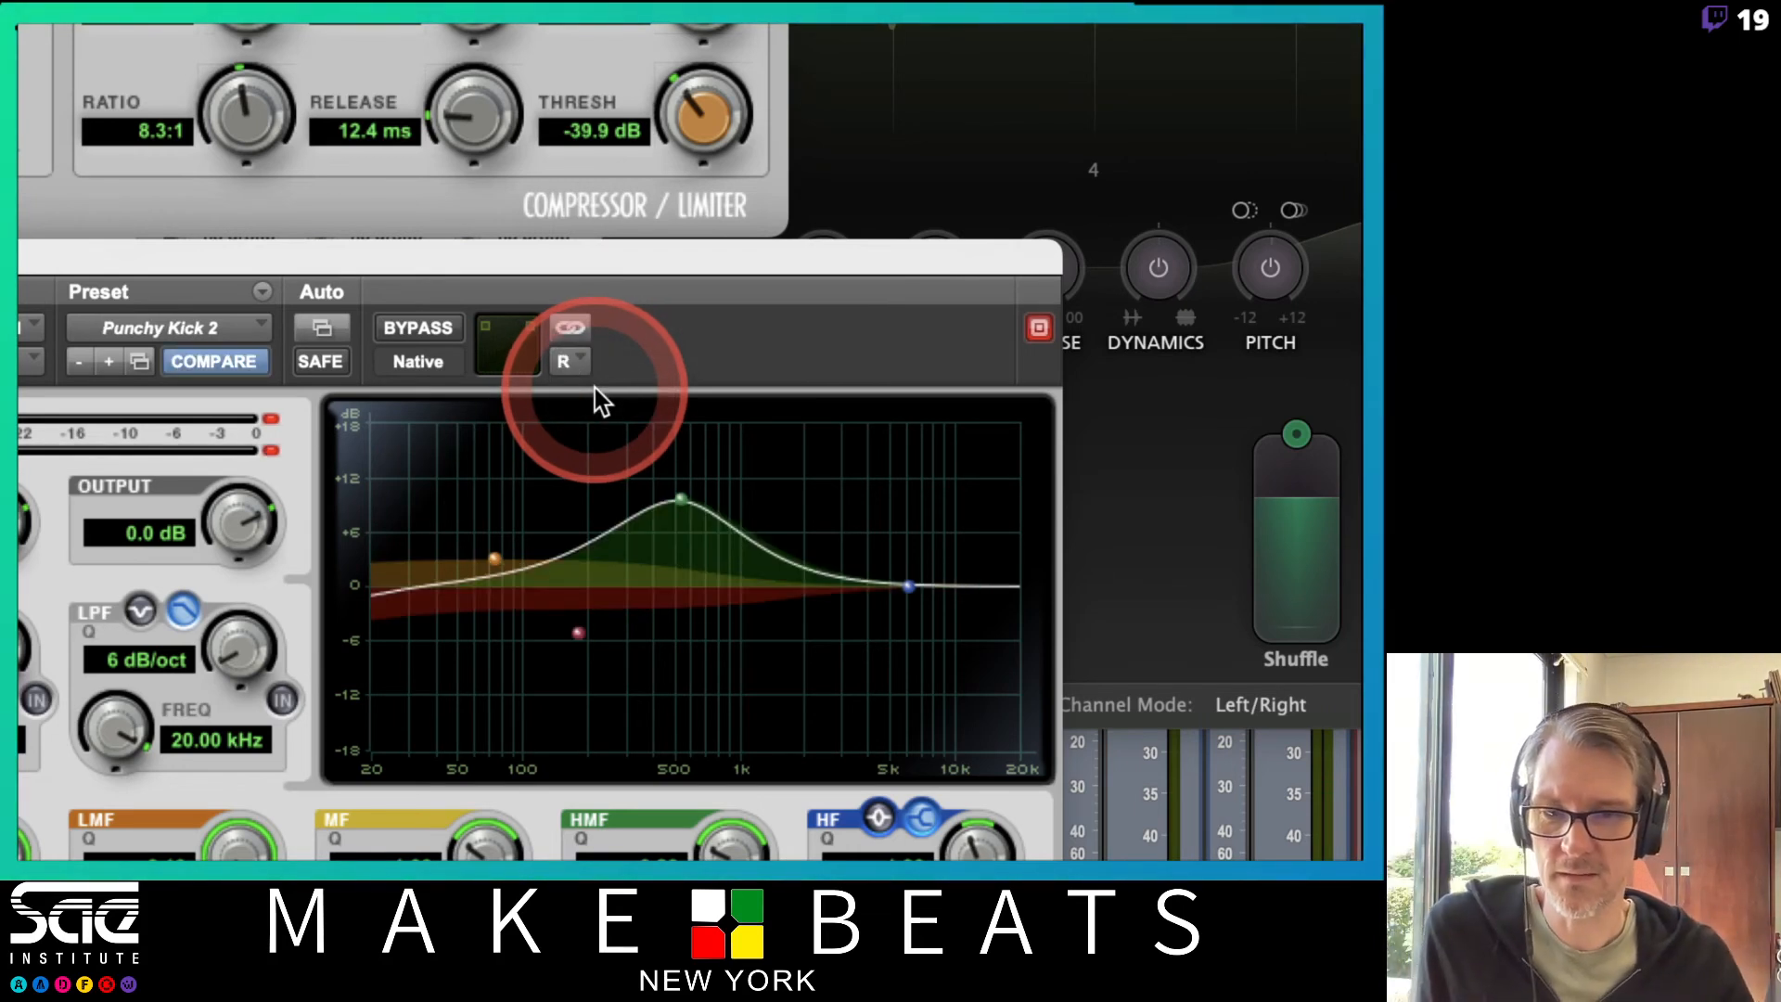
drag(689, 499, 791, 471)
click(537, 560)
Show the left channel's EQ and pull its high-frequency shelf down to about -10 dB at 1.80 kHz
click(564, 361)
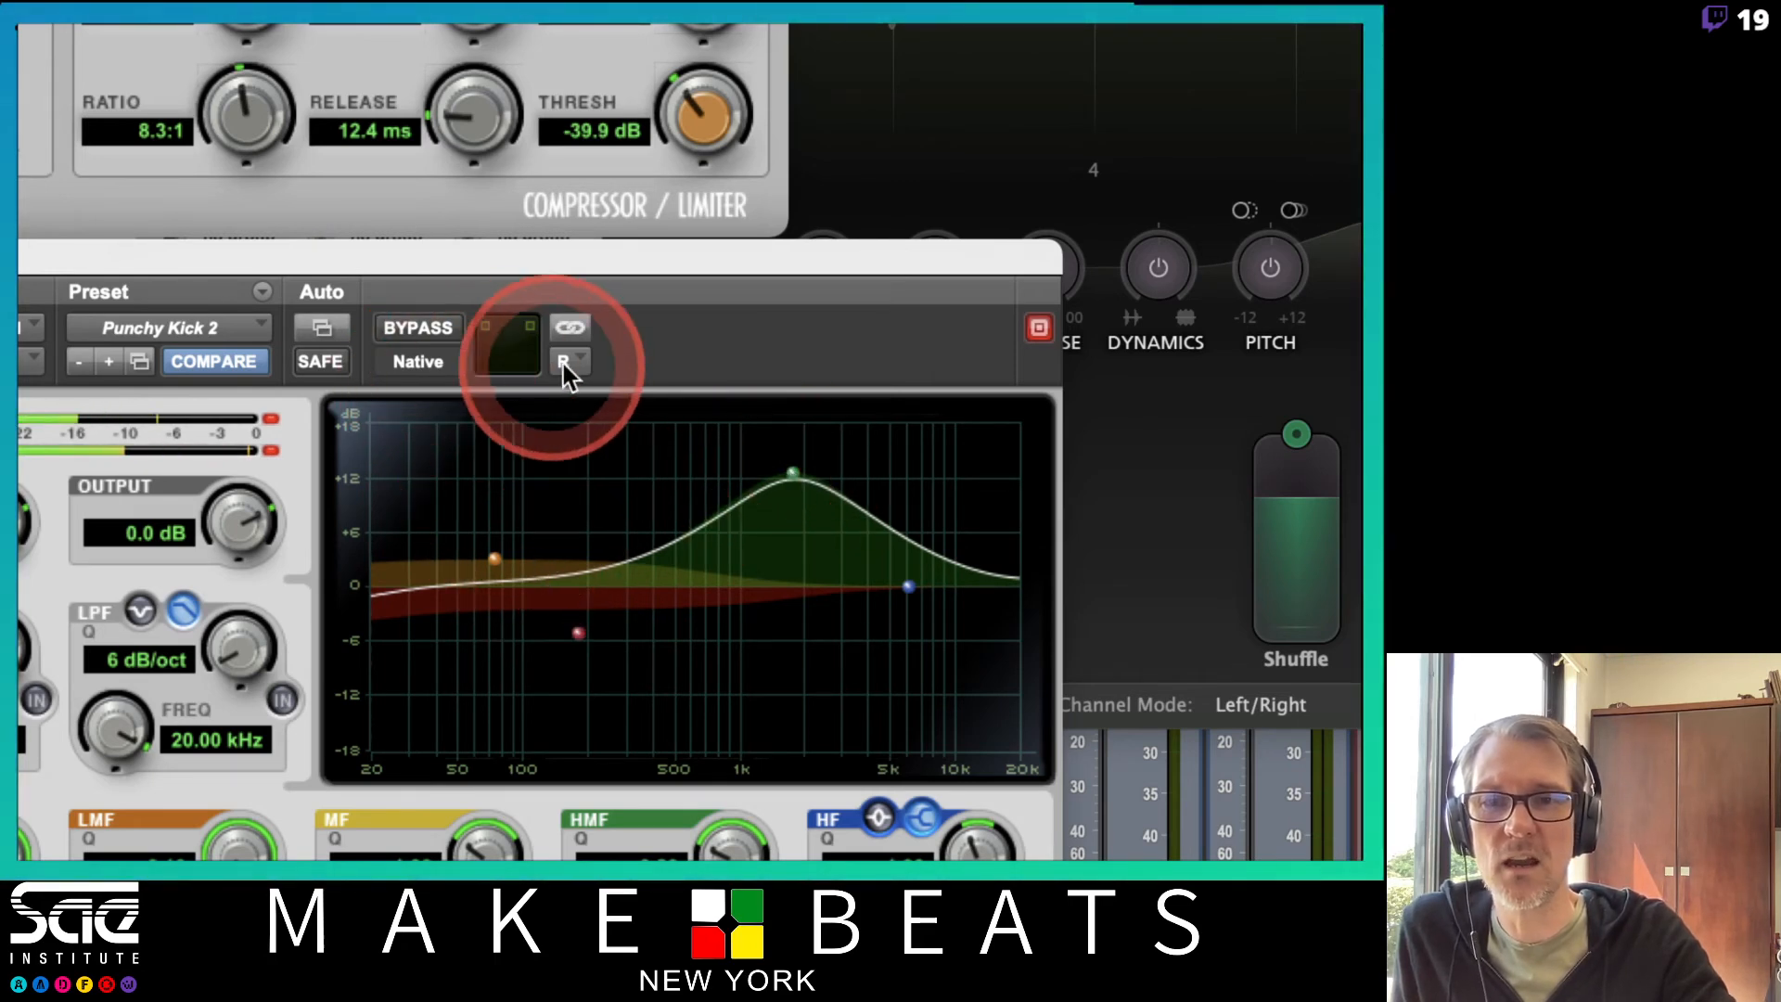
click(716, 441)
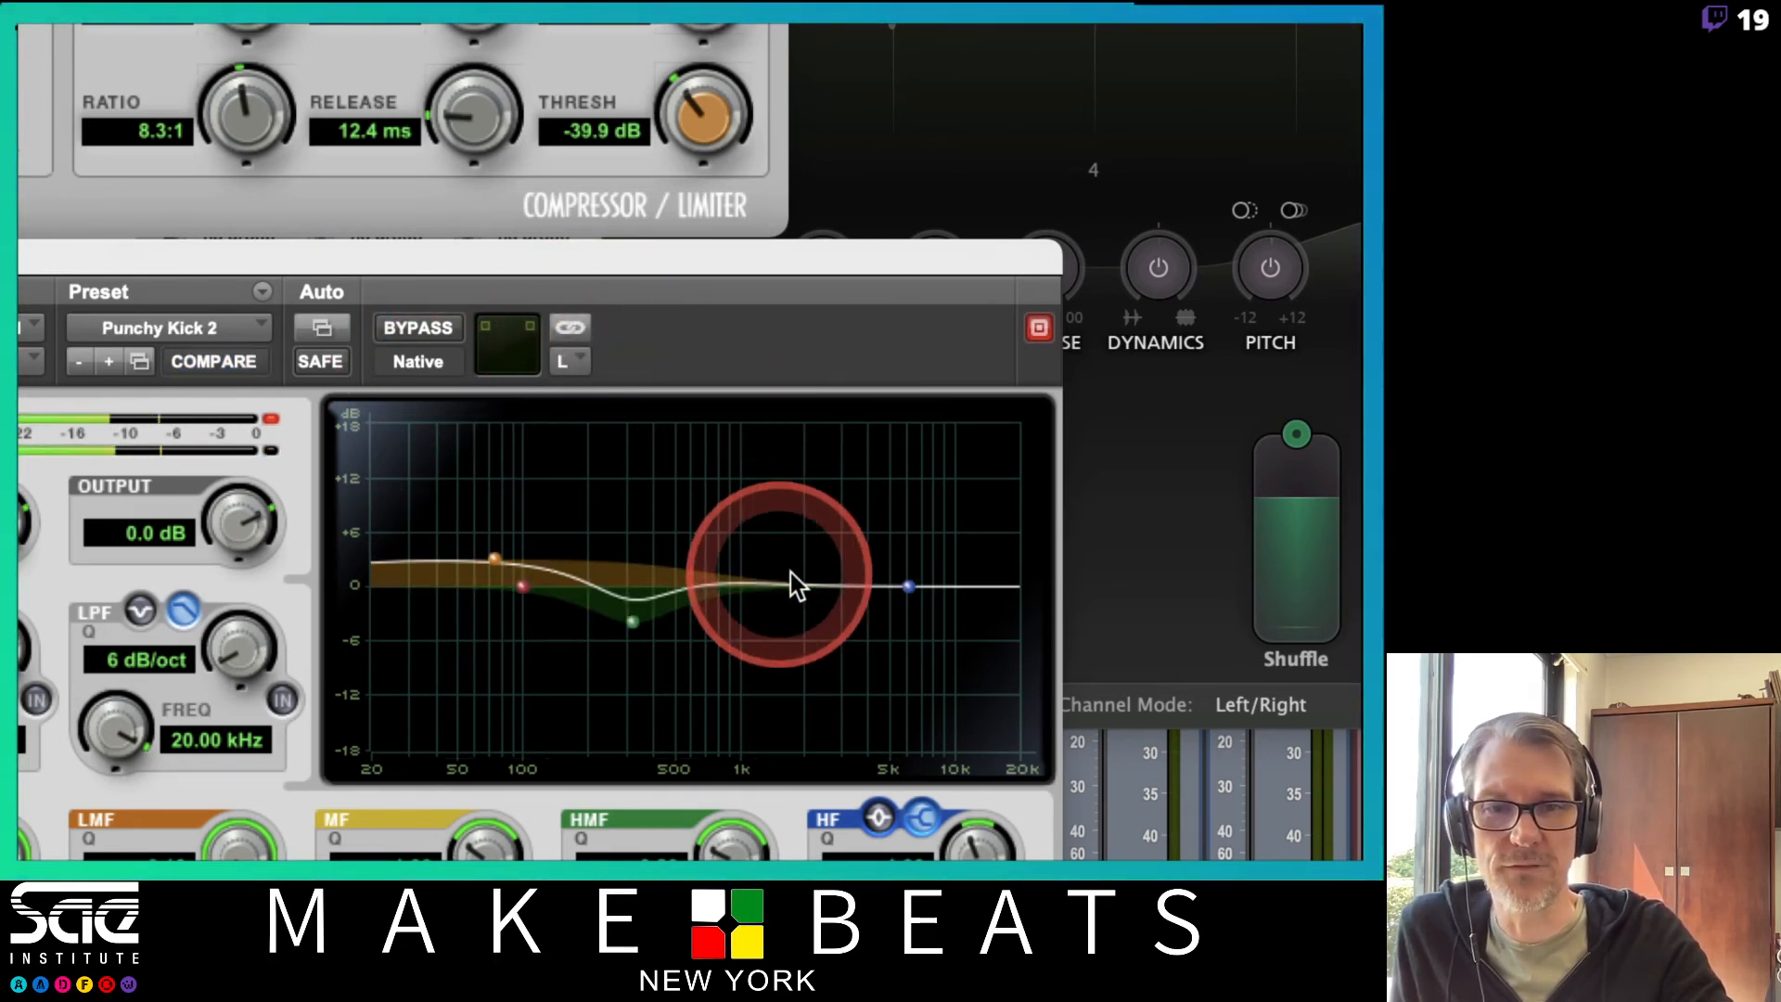
drag(910, 588, 777, 673)
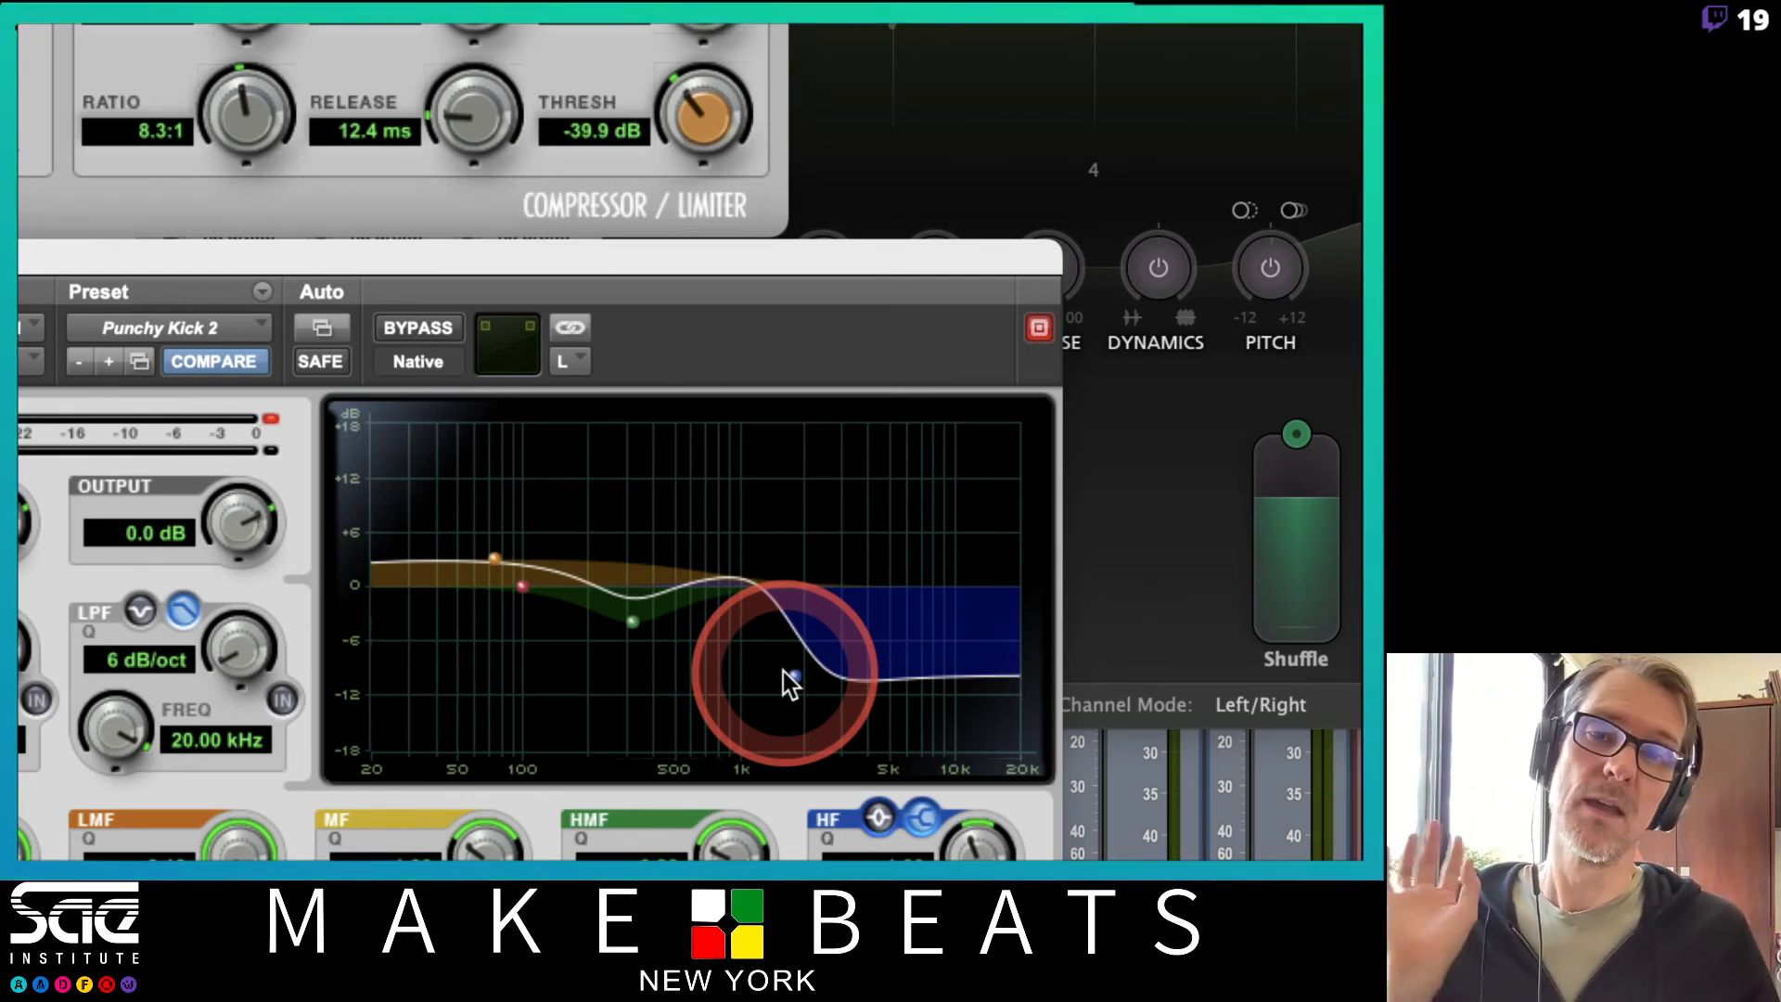
Relink the EQ channels, retaining the left channel's settings, and raise the shared high-frequency shelf to about +4 dB
click(571, 331)
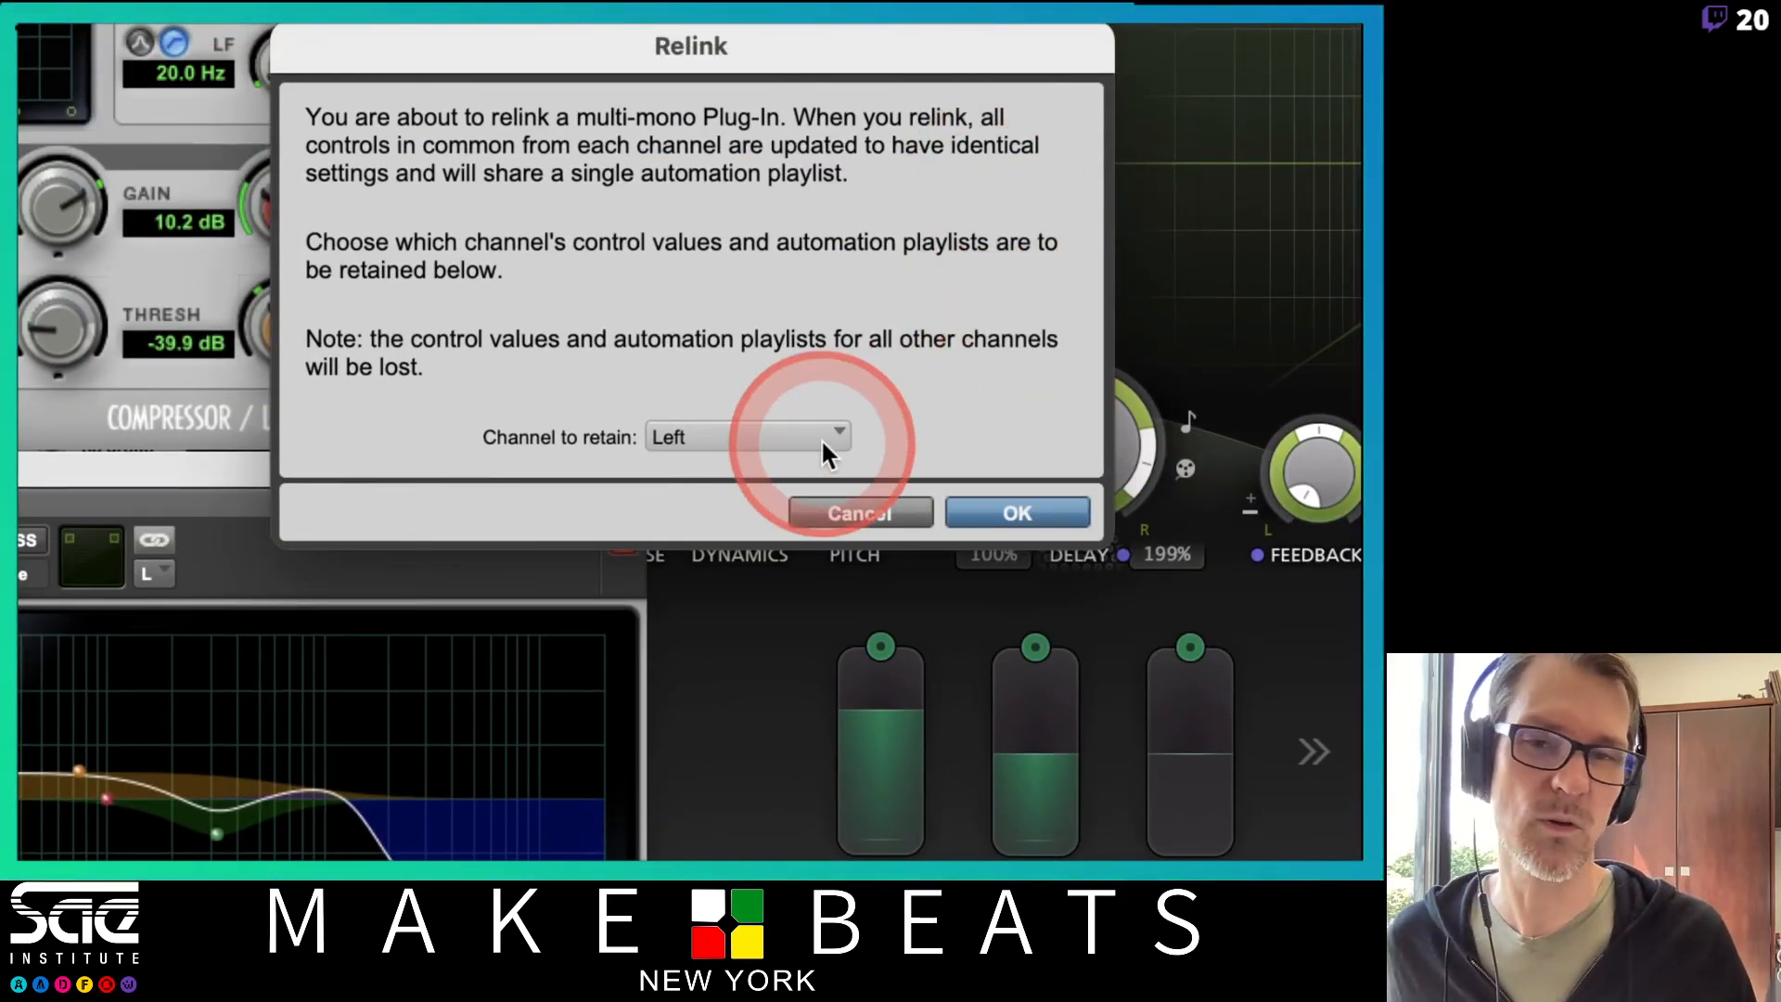
click(992, 513)
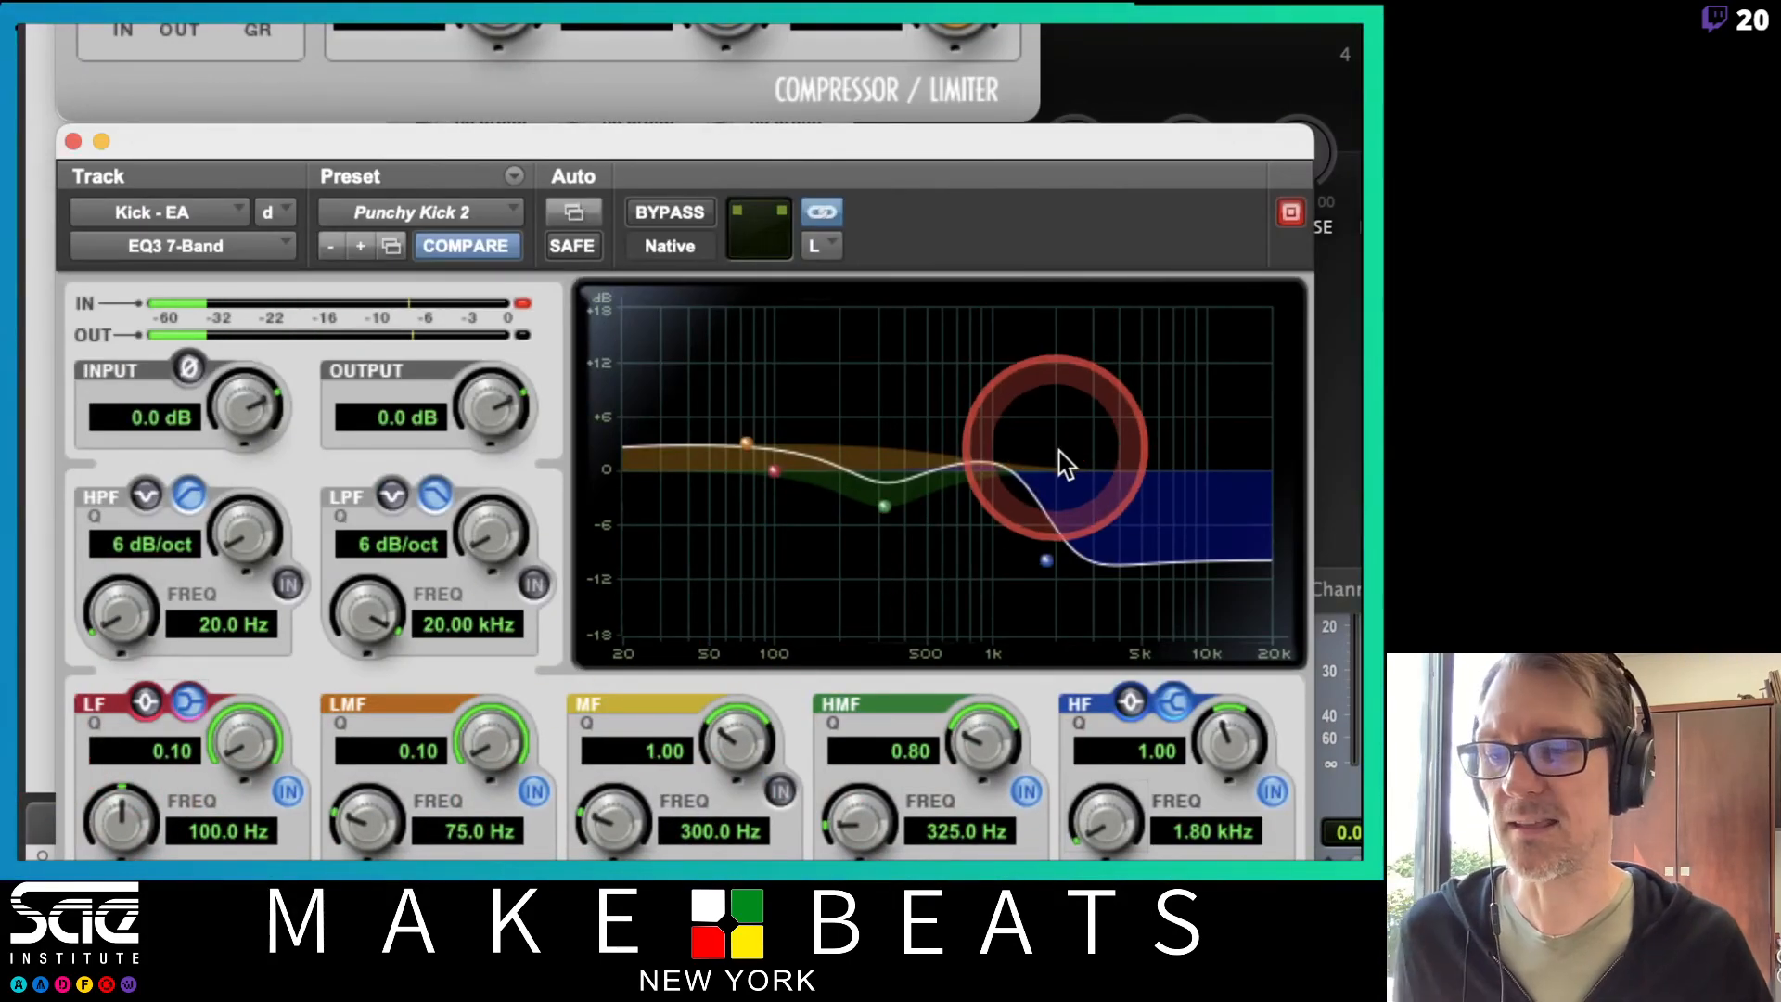
drag(1047, 560, 1043, 439)
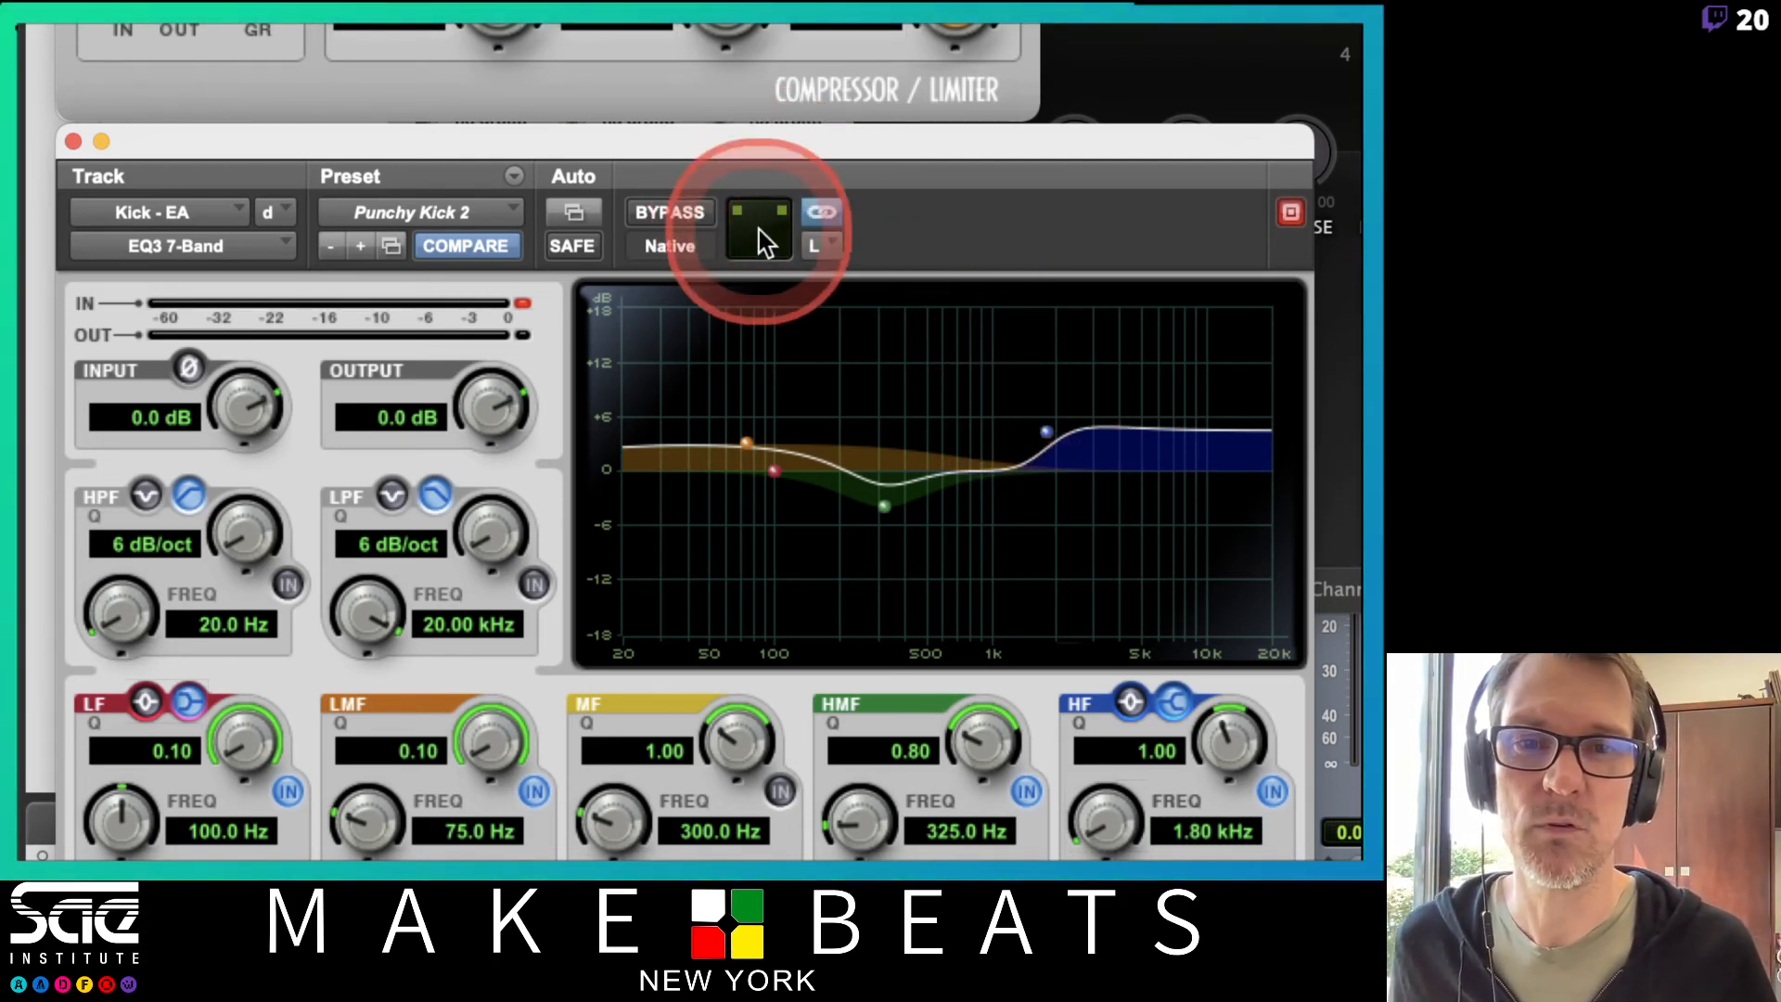
Unlink the kick EQ3 7-Band's channels and toggle the left channel's individual link enable
click(819, 213)
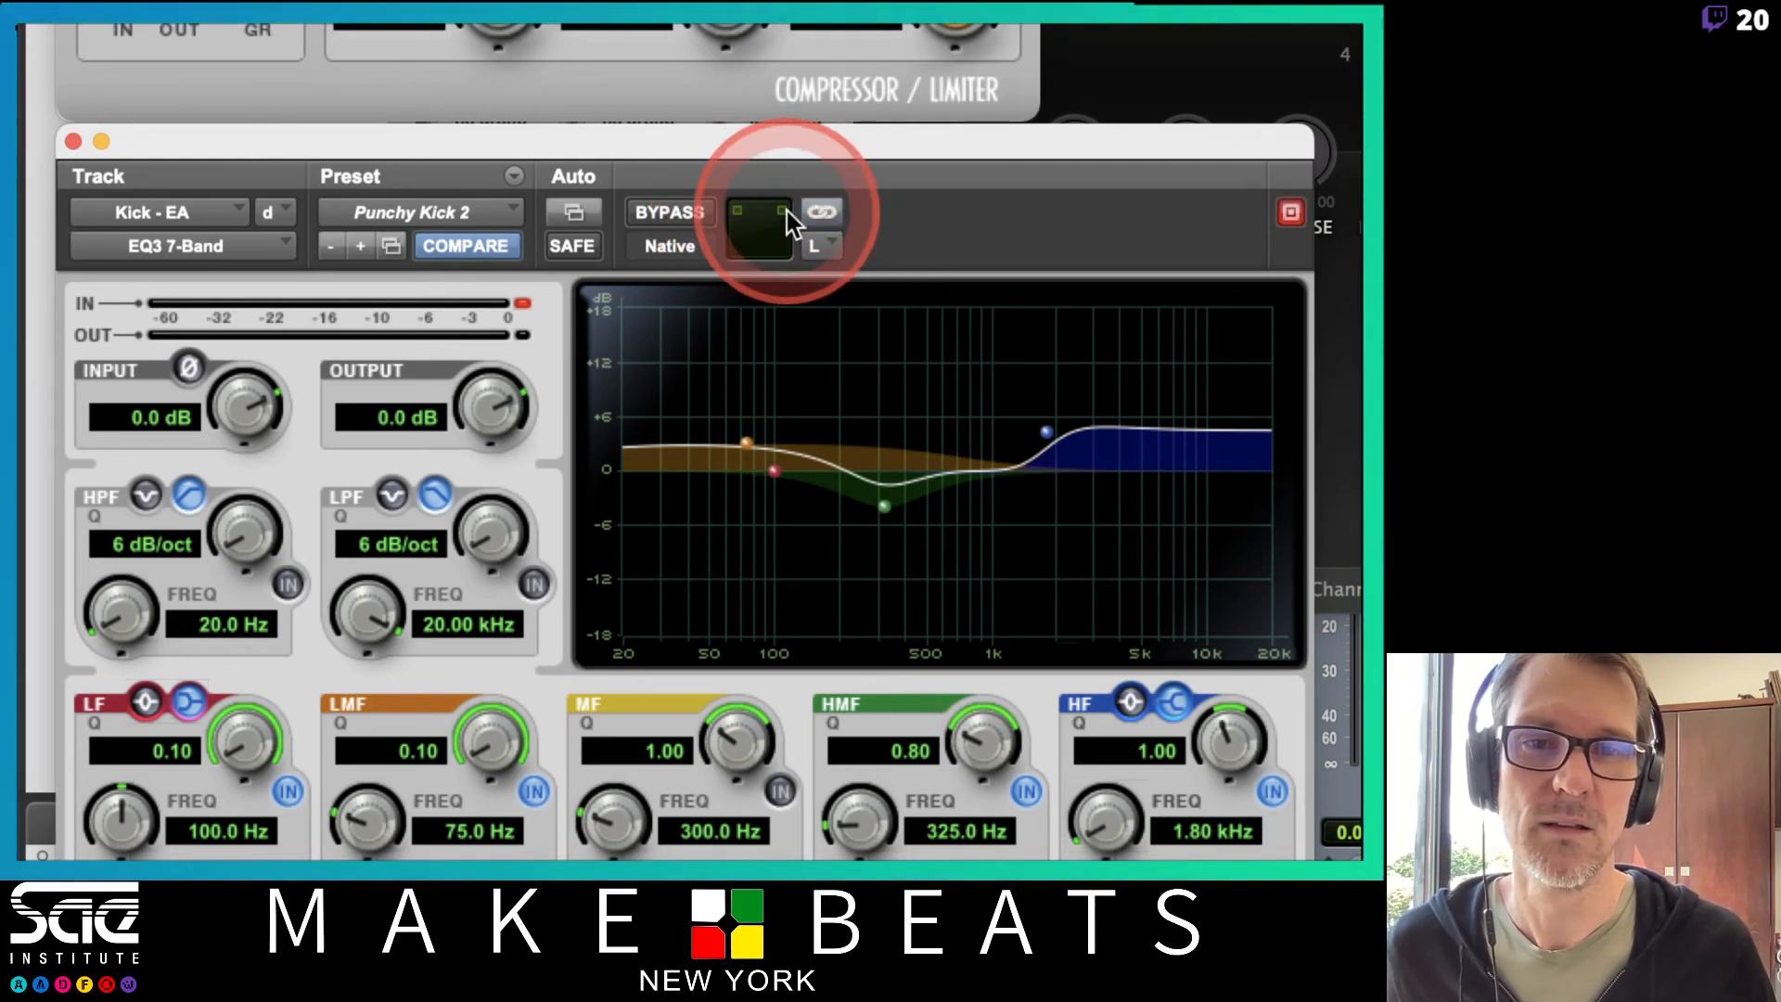
click(741, 227)
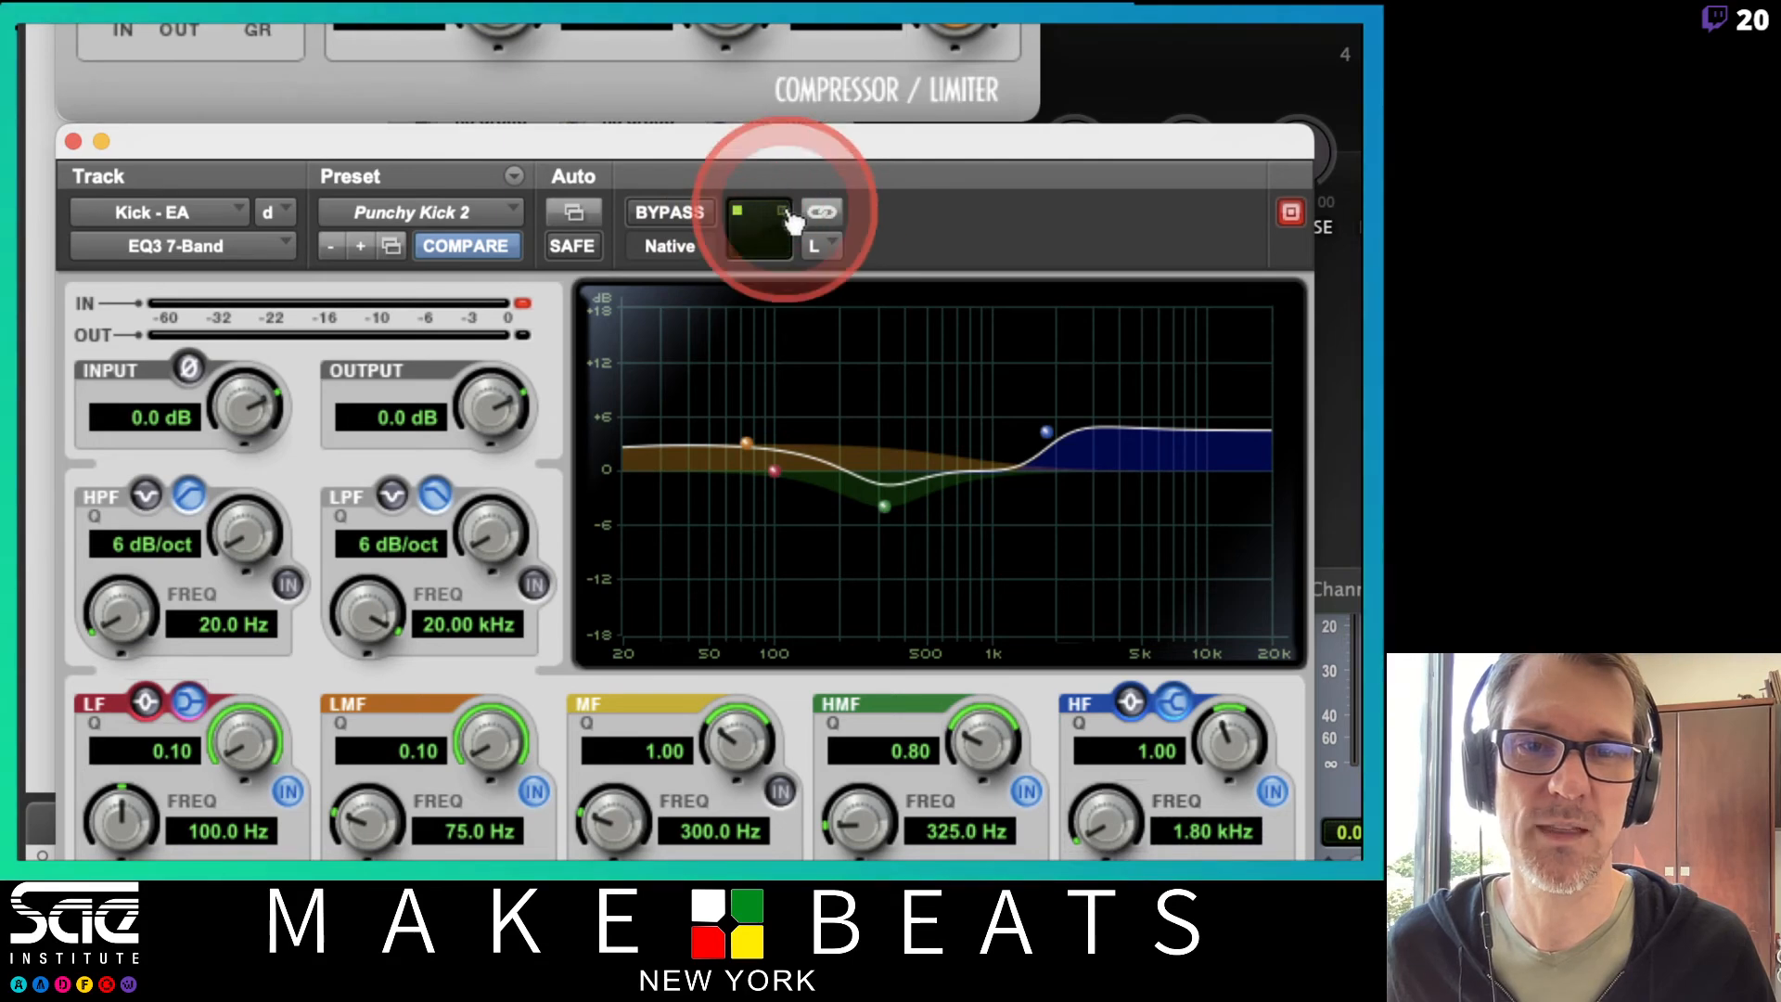
click(738, 212)
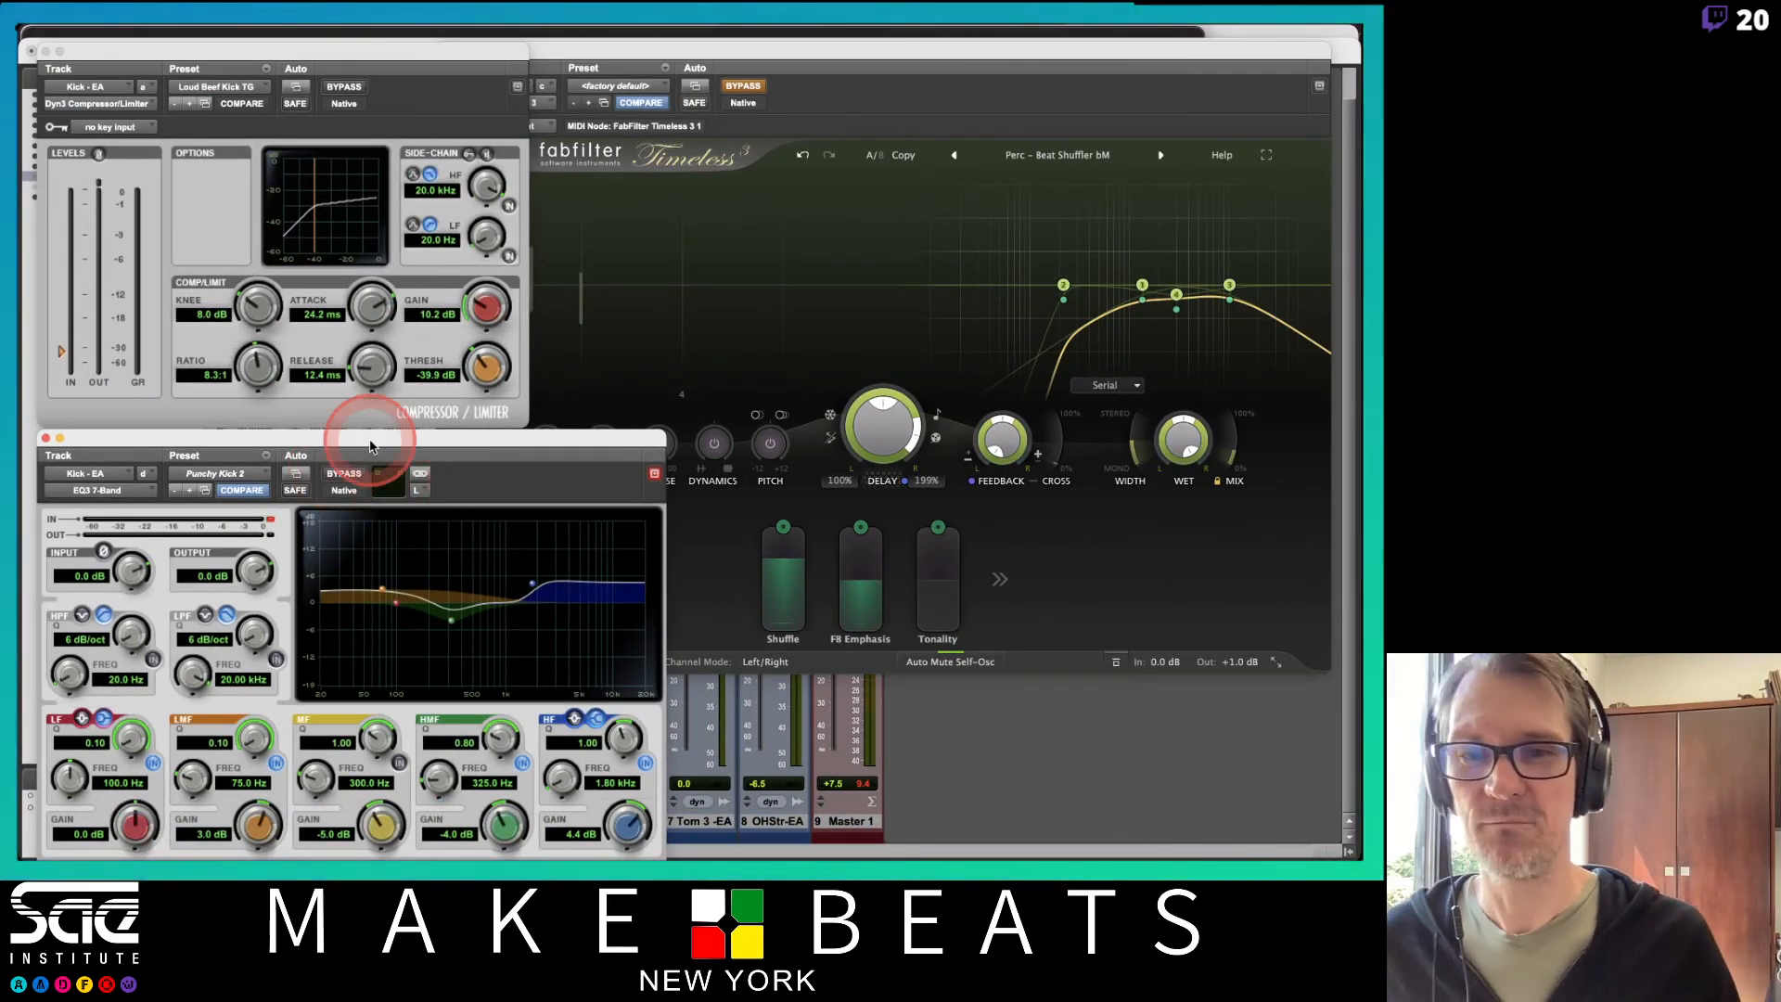
Close the kick's EQ window and remove the second EQ3 7-Band from the kick's insert slot d
click(45, 437)
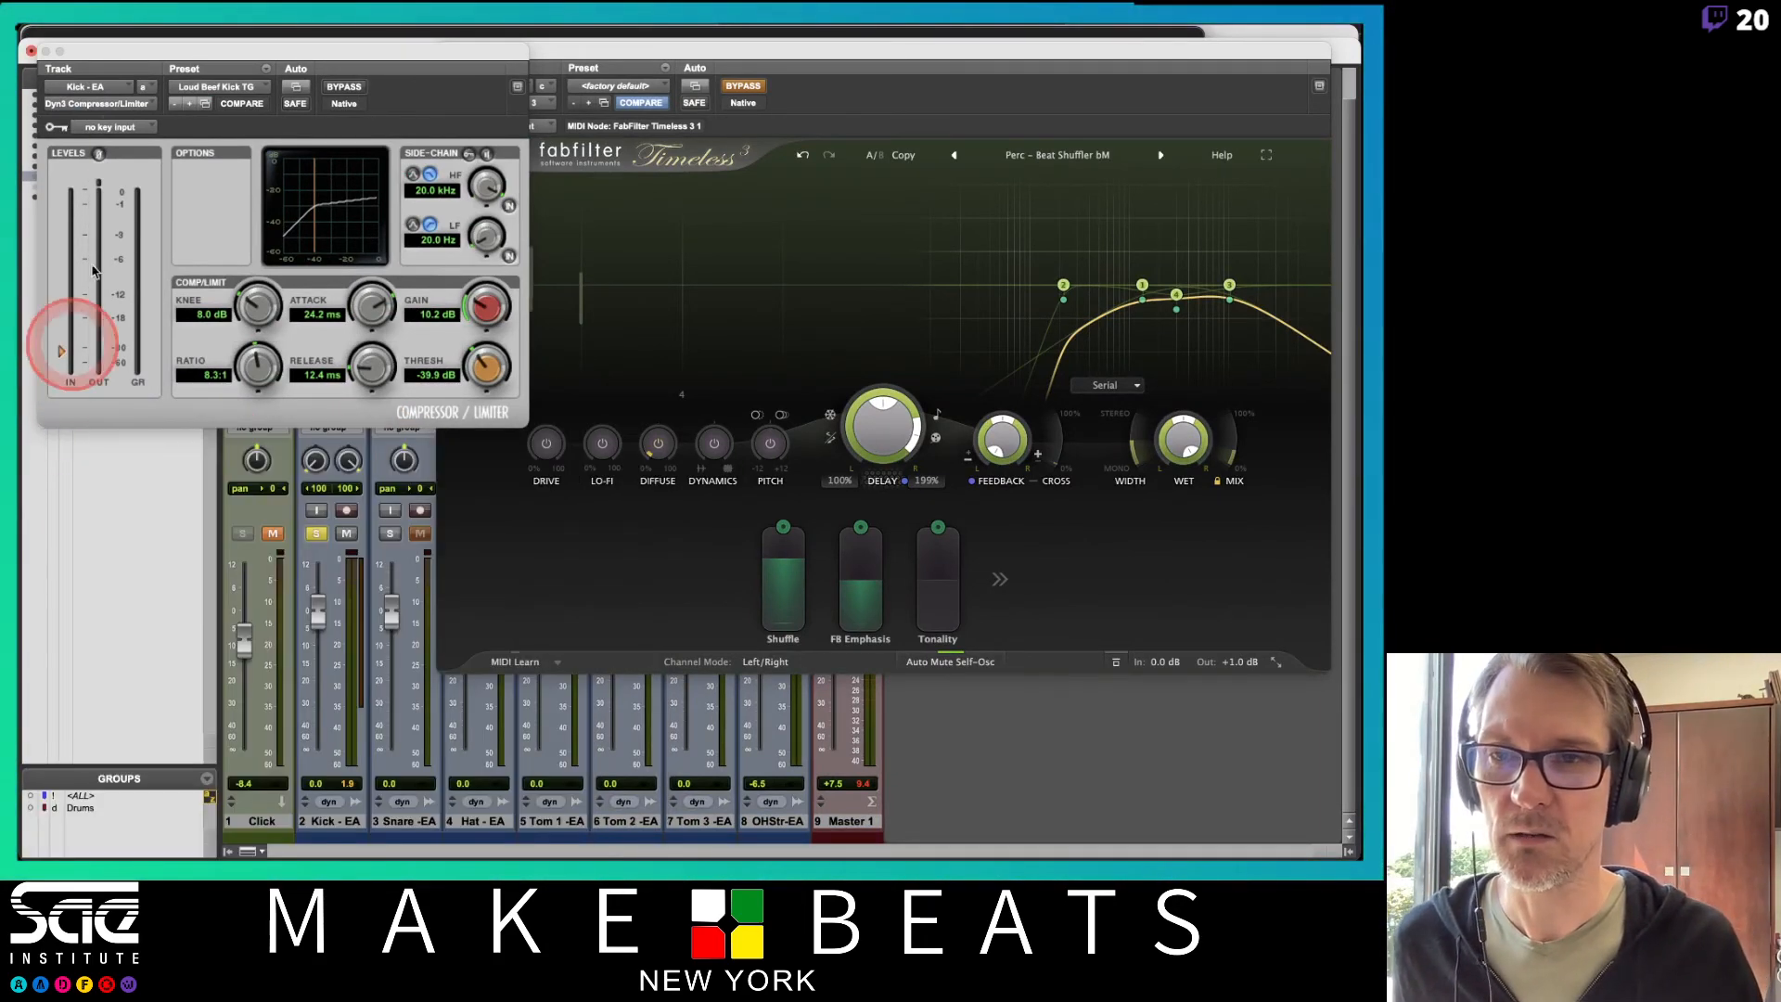
drag(141, 60, 308, 423)
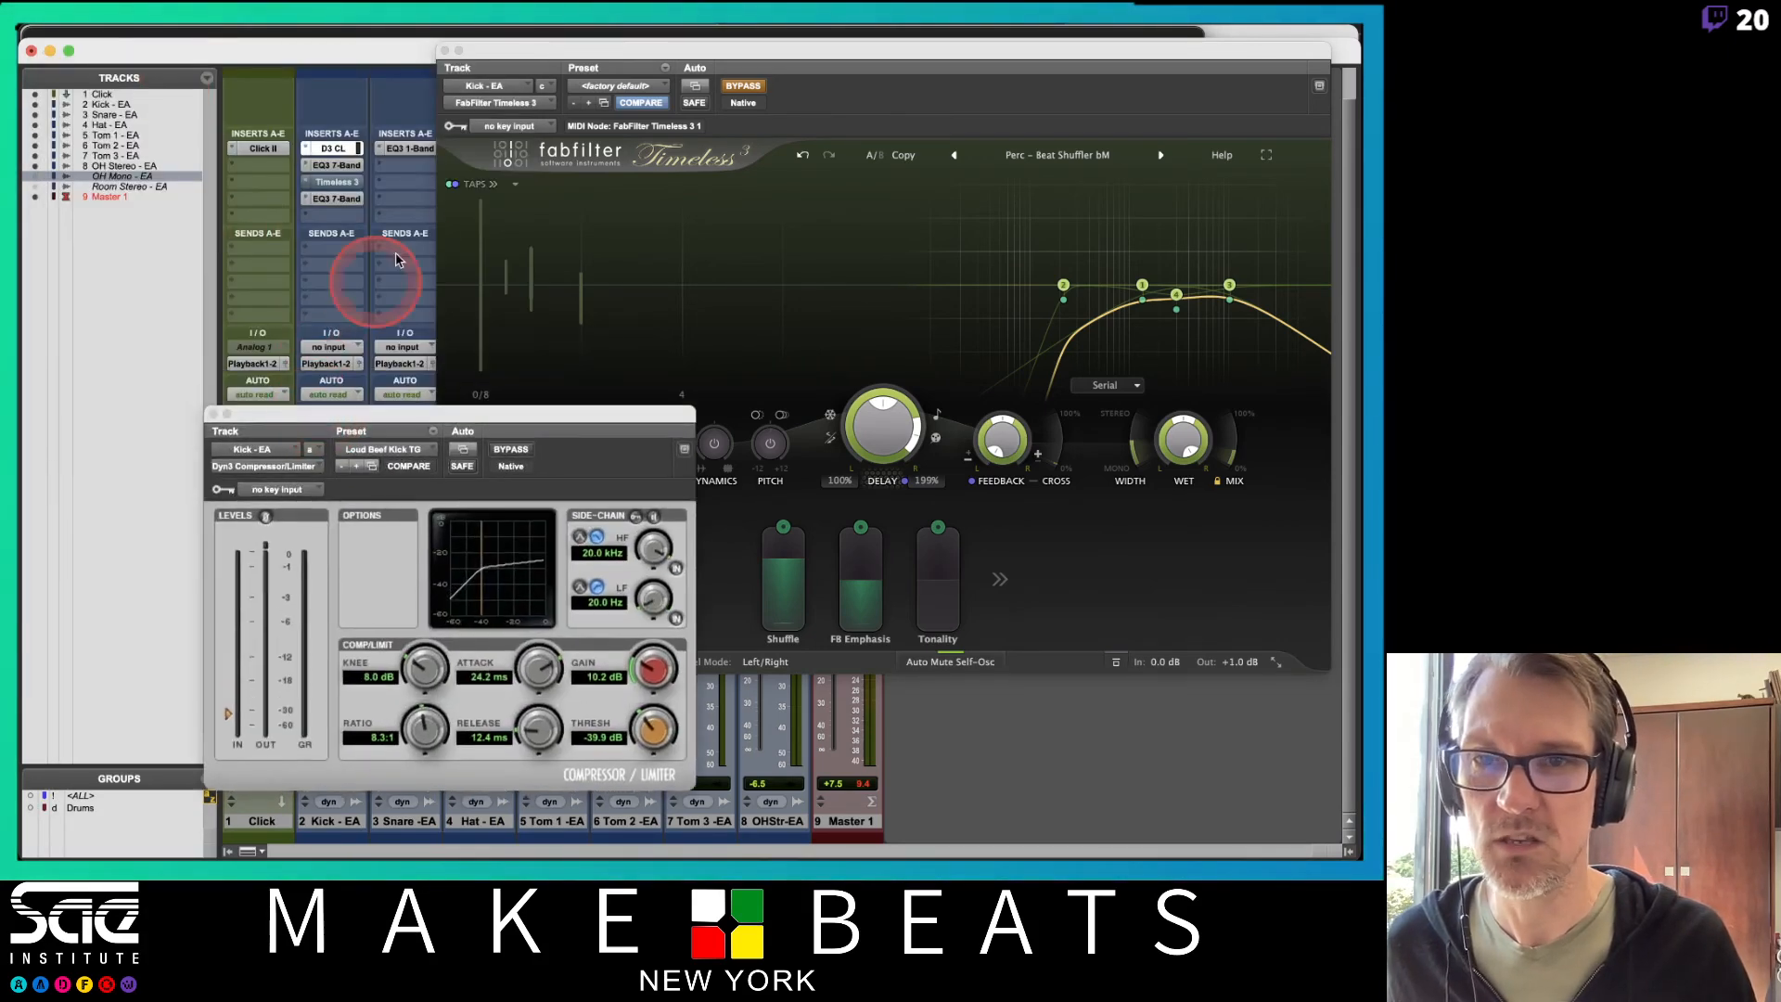
click(306, 201)
click(327, 119)
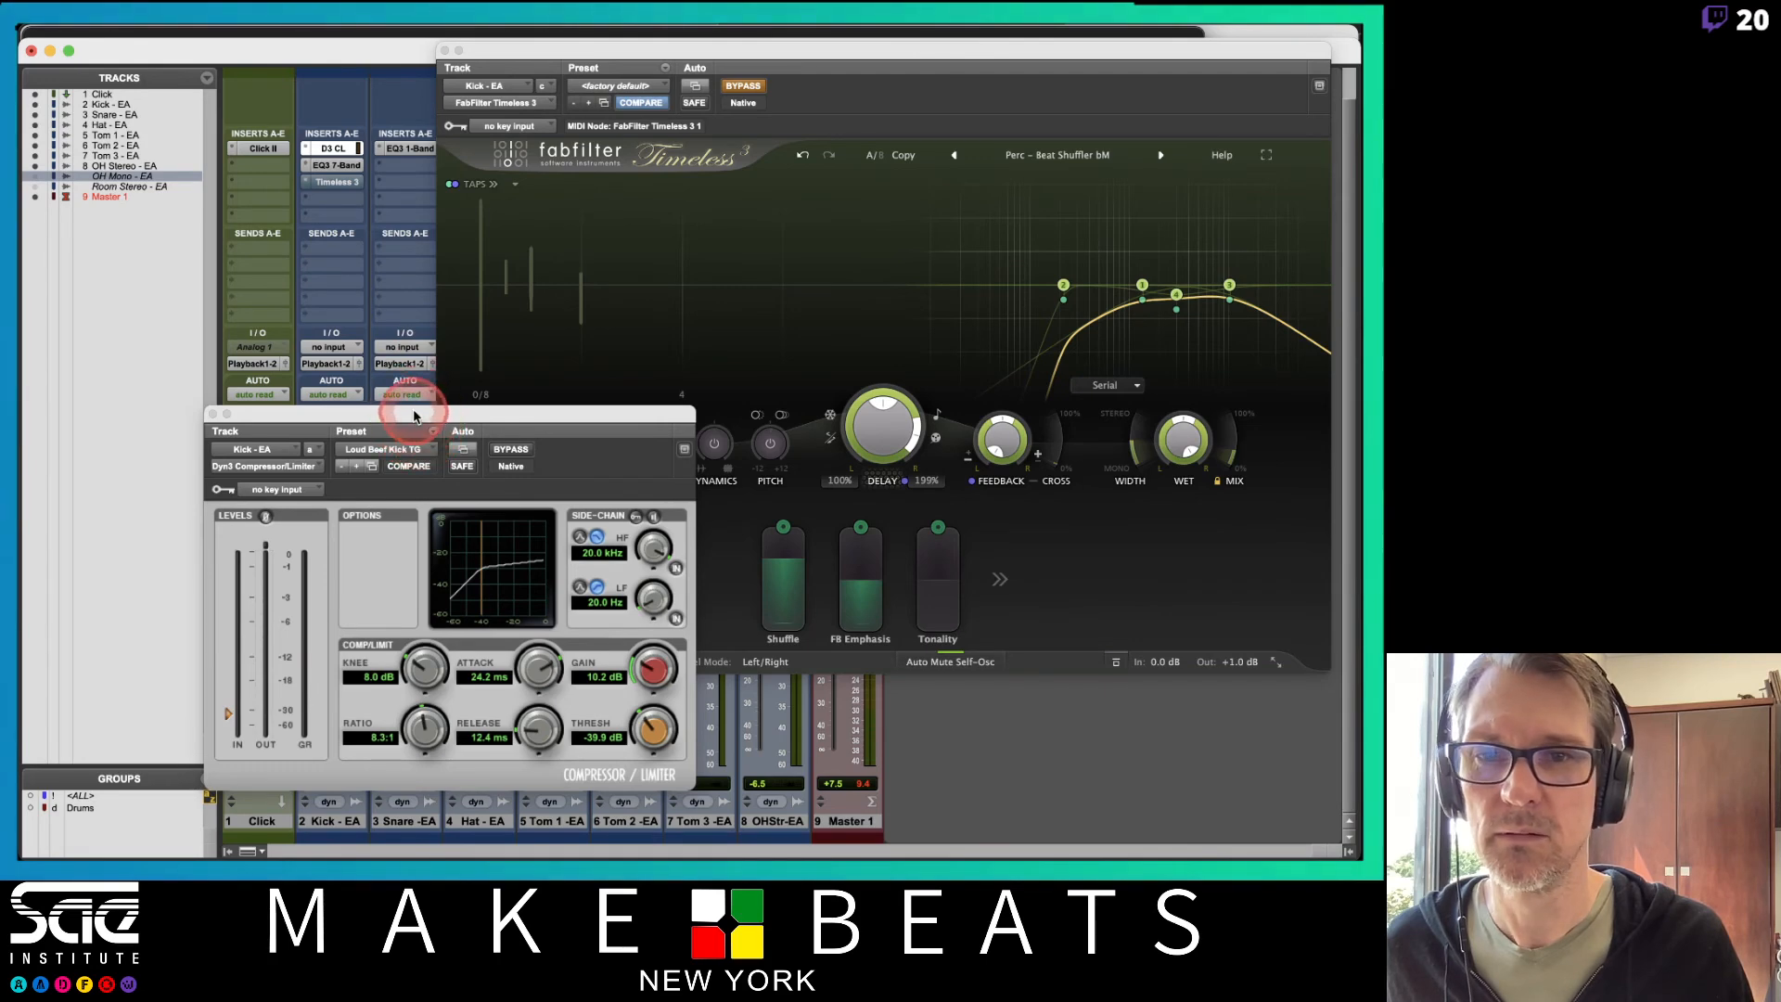
drag(416, 416, 275, 165)
Switch to the notes 08 PT Plugins-AudioSuite.pdf in Preview and review the pages on automation enabling, plug-in shortcuts and AudioSuite plug-ins
key(super+Tab)
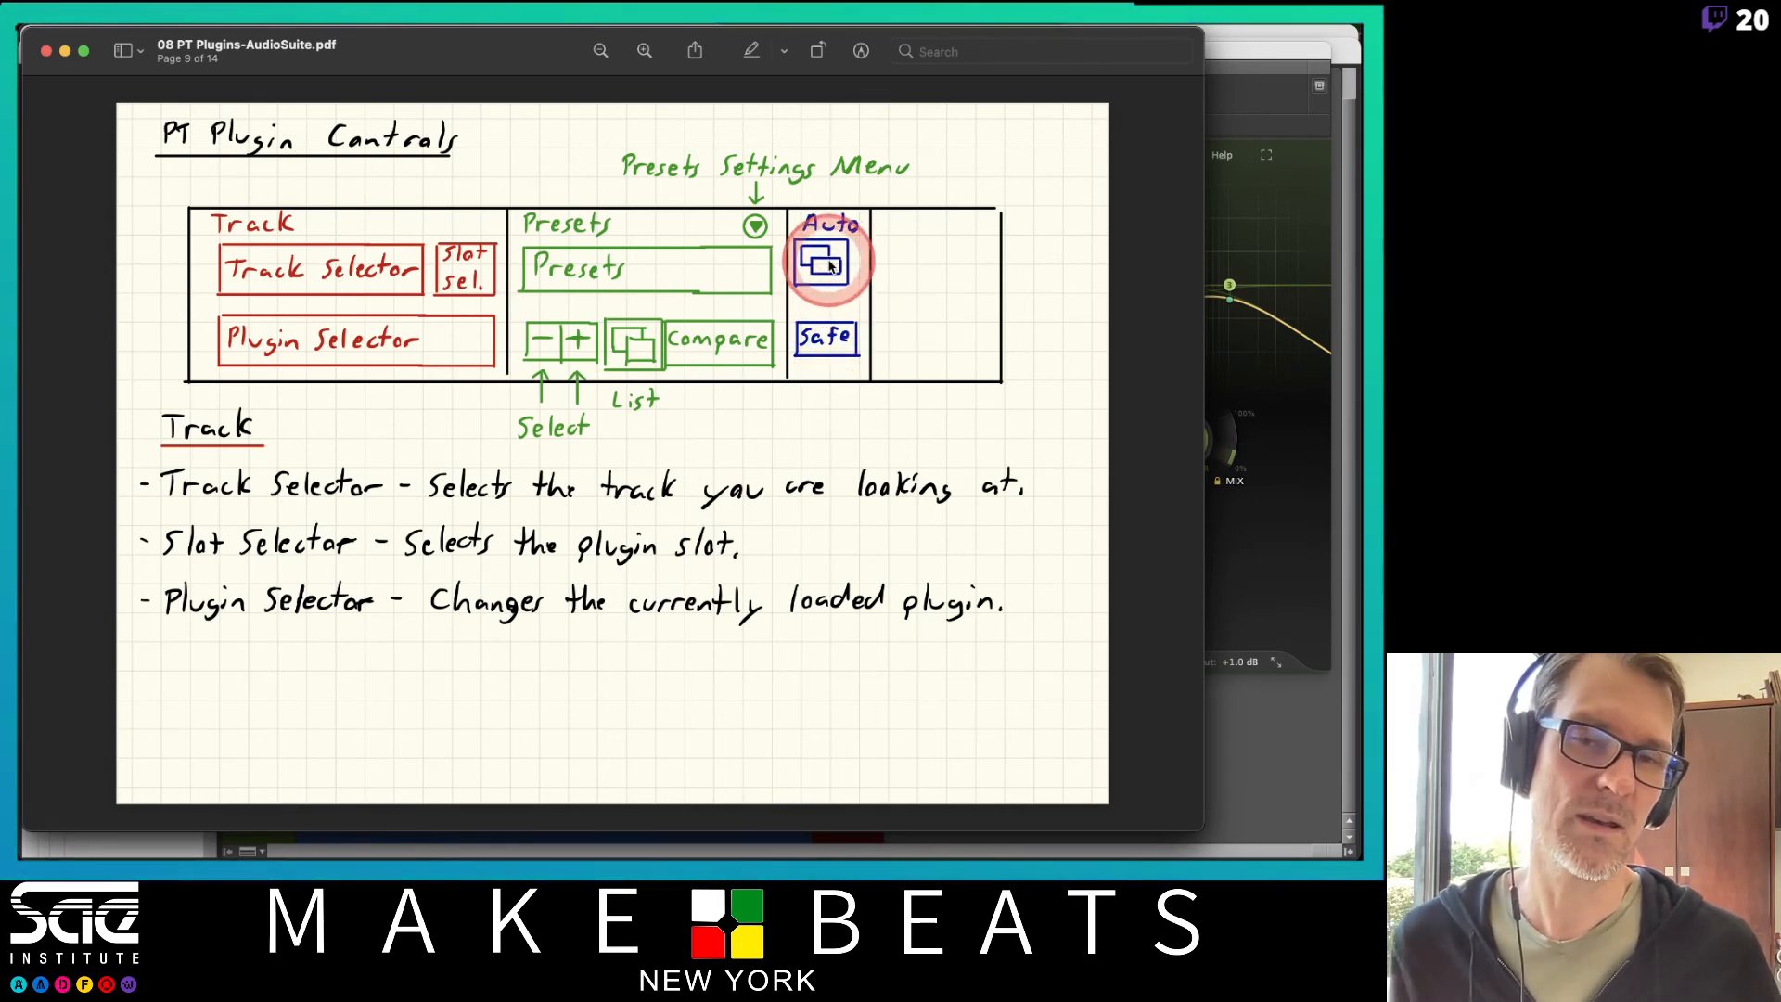
key(Right)
key(Right)
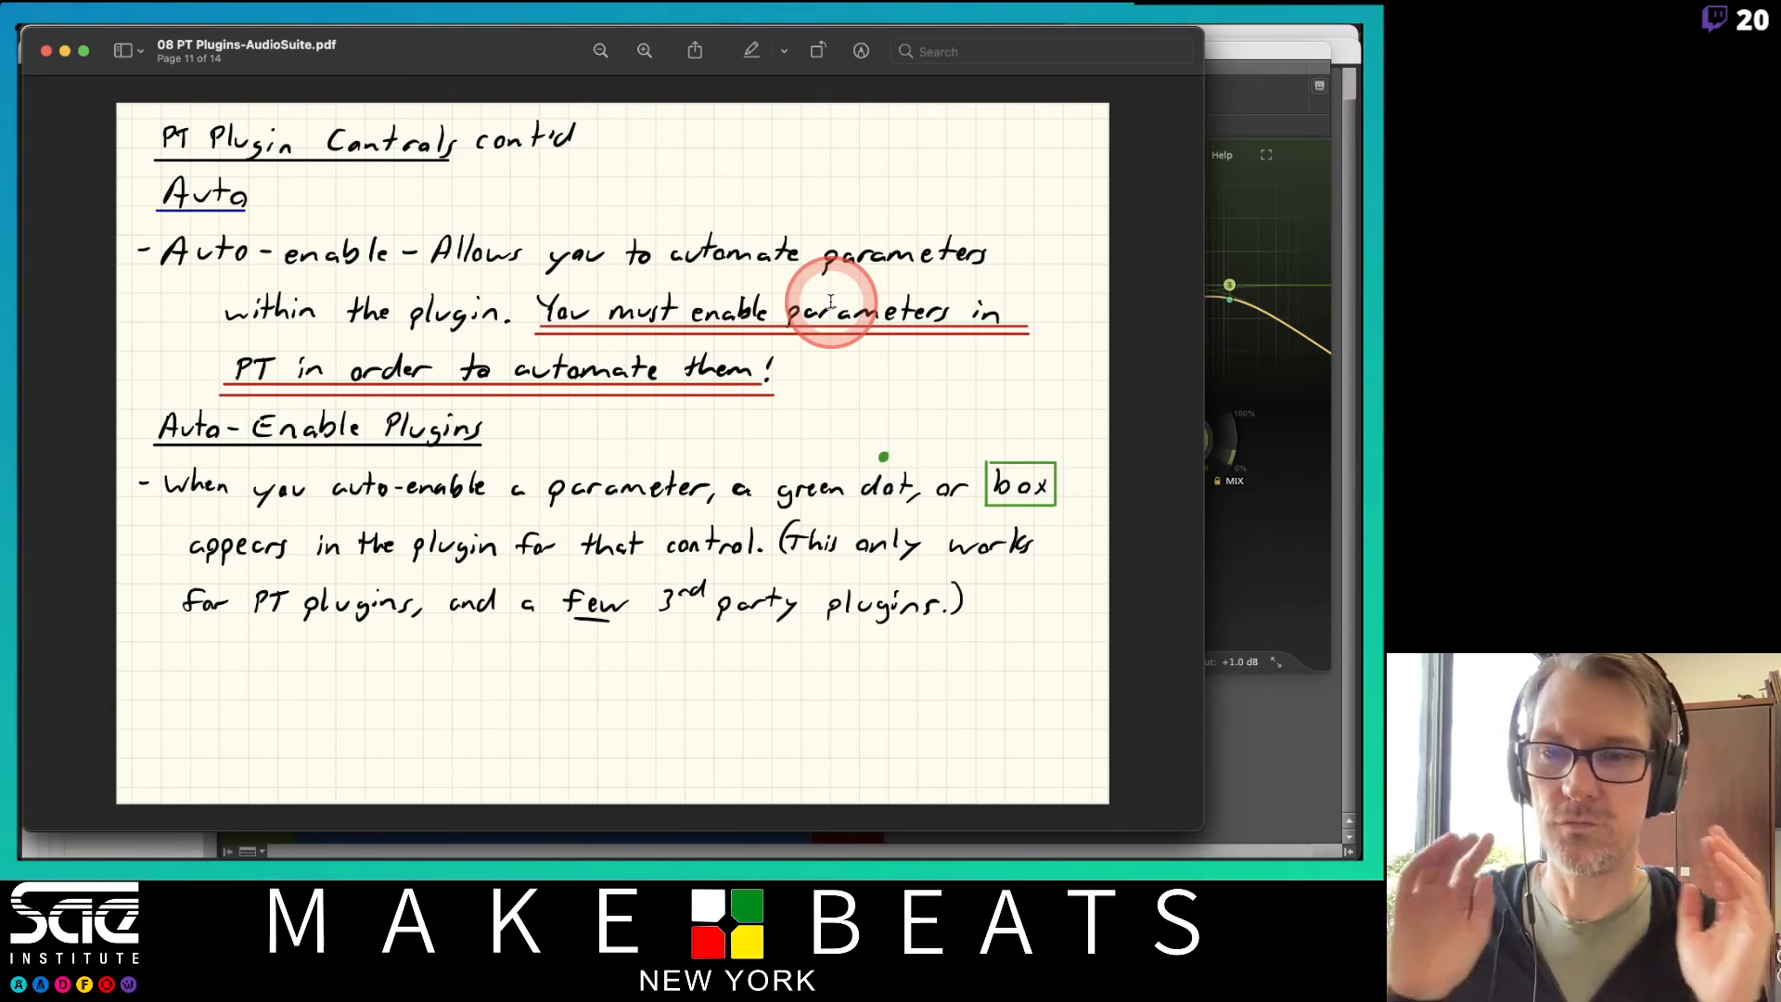
key(Right)
key(Right)
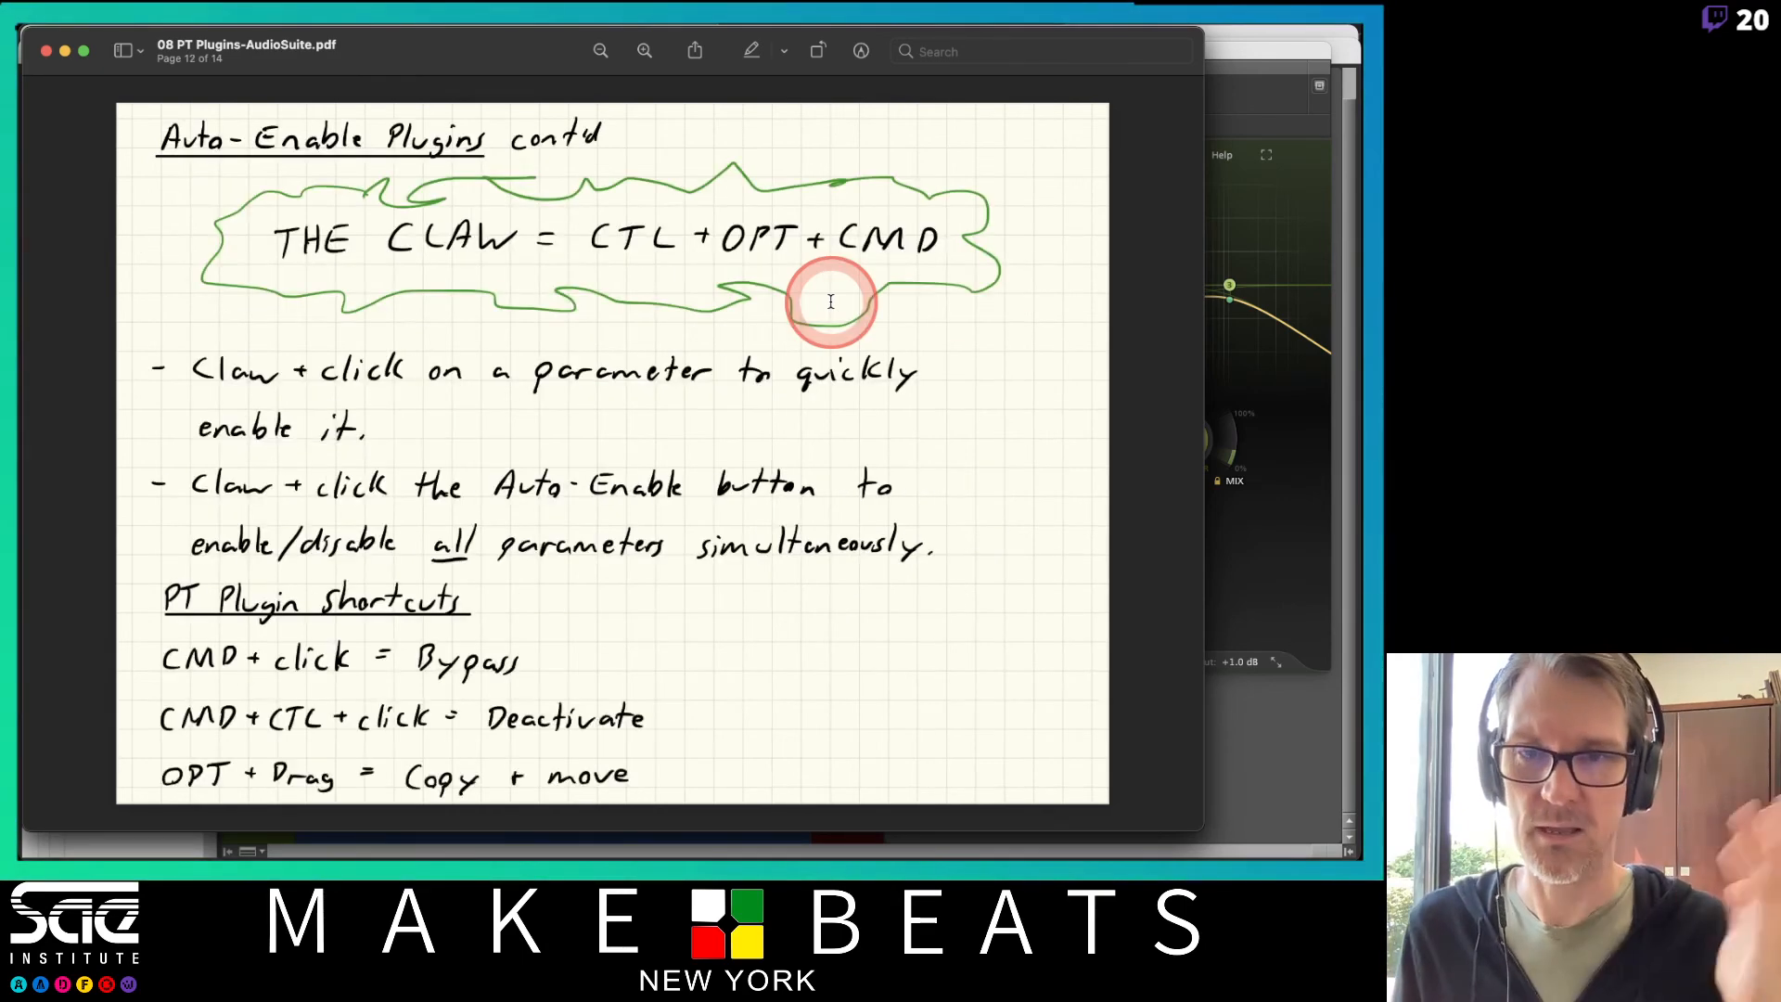
key(Left)
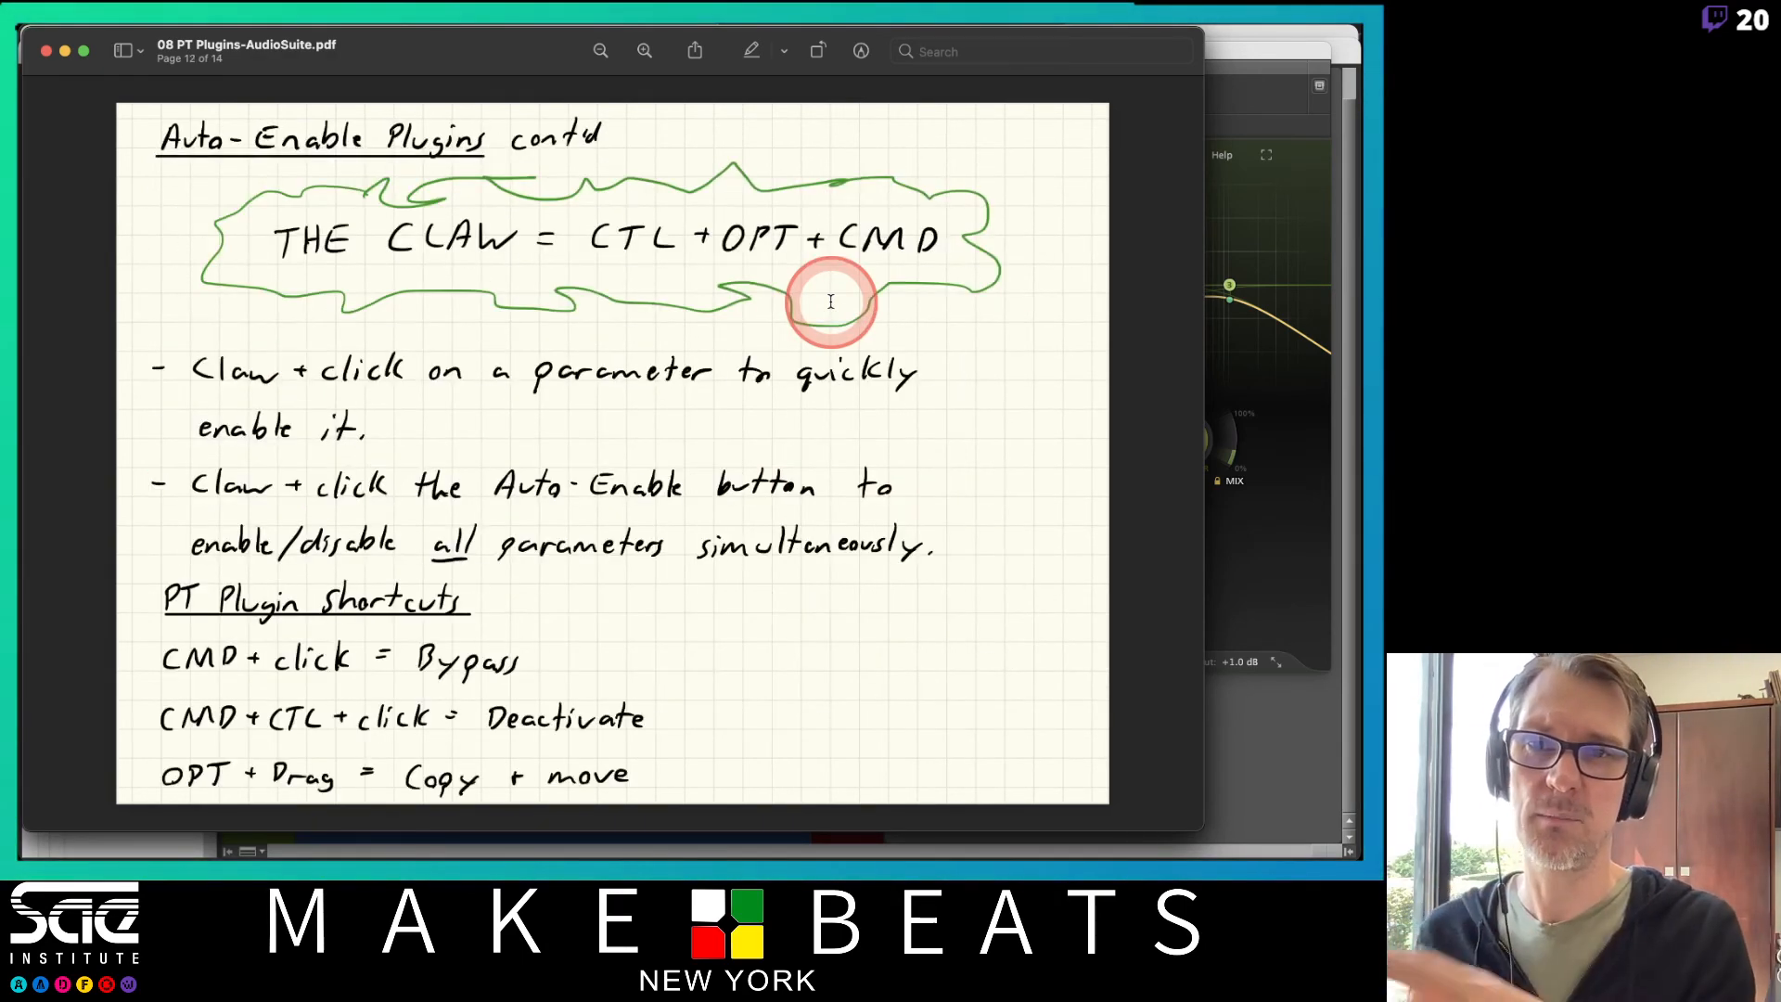
key(Left)
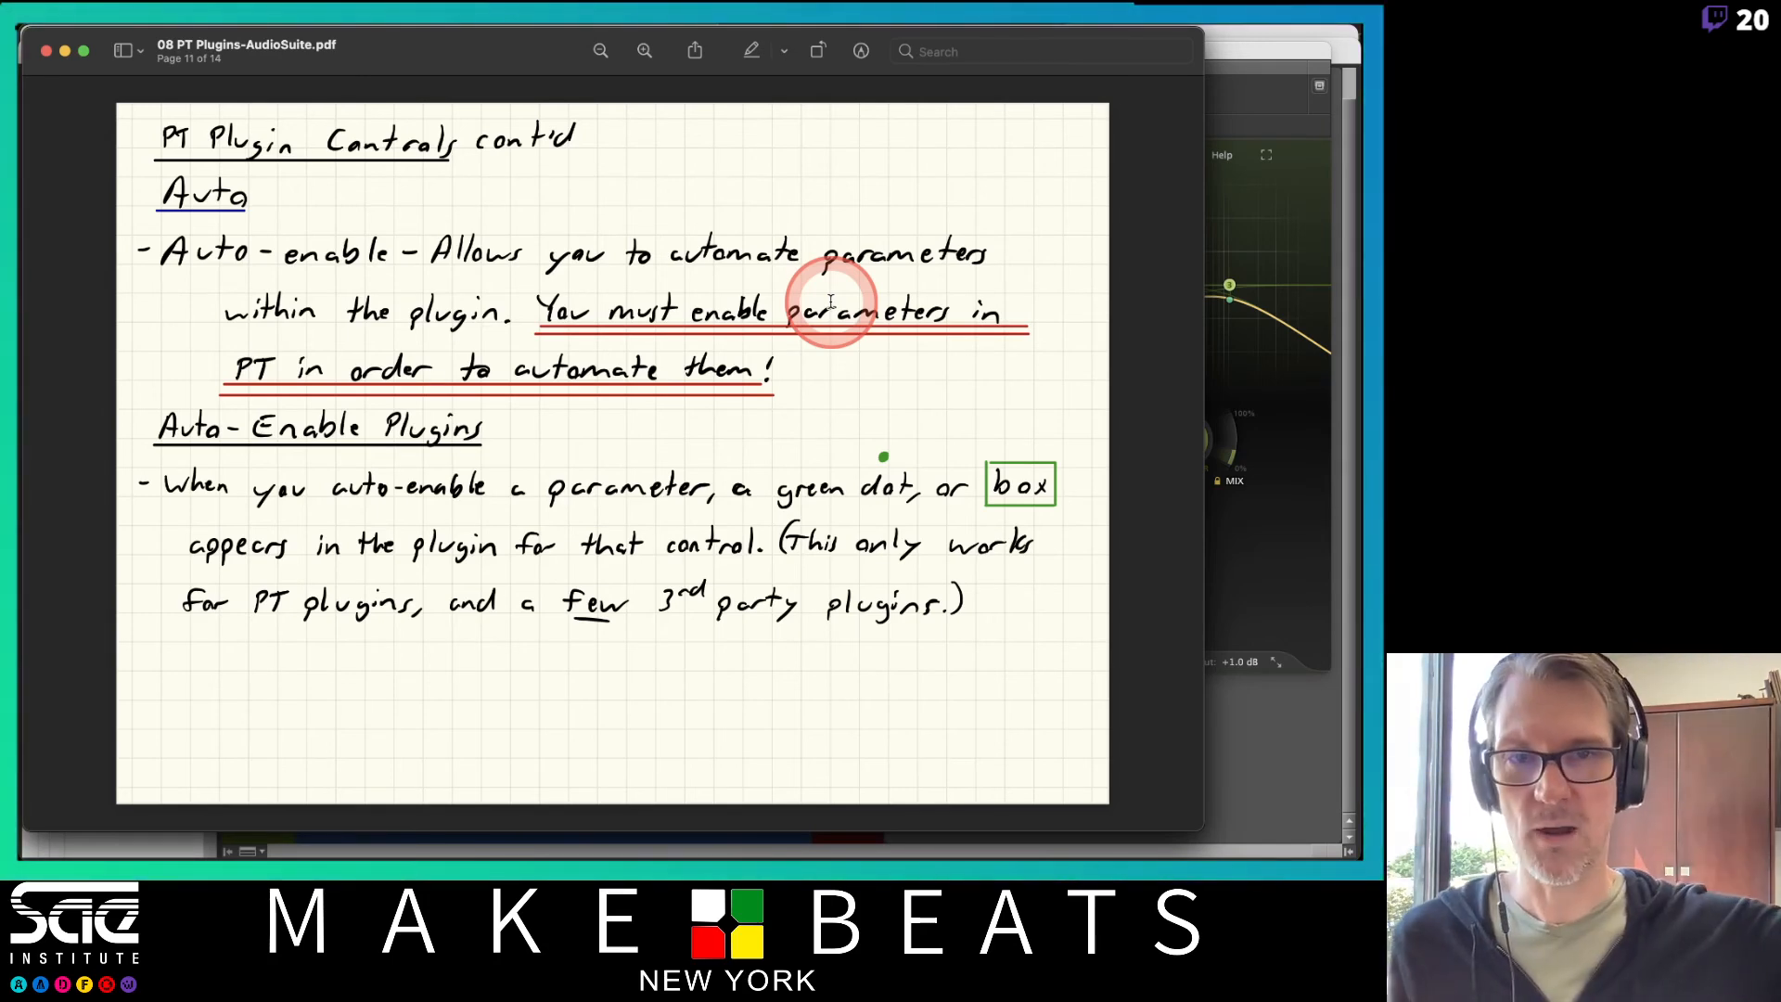
key(Right)
key(Right)
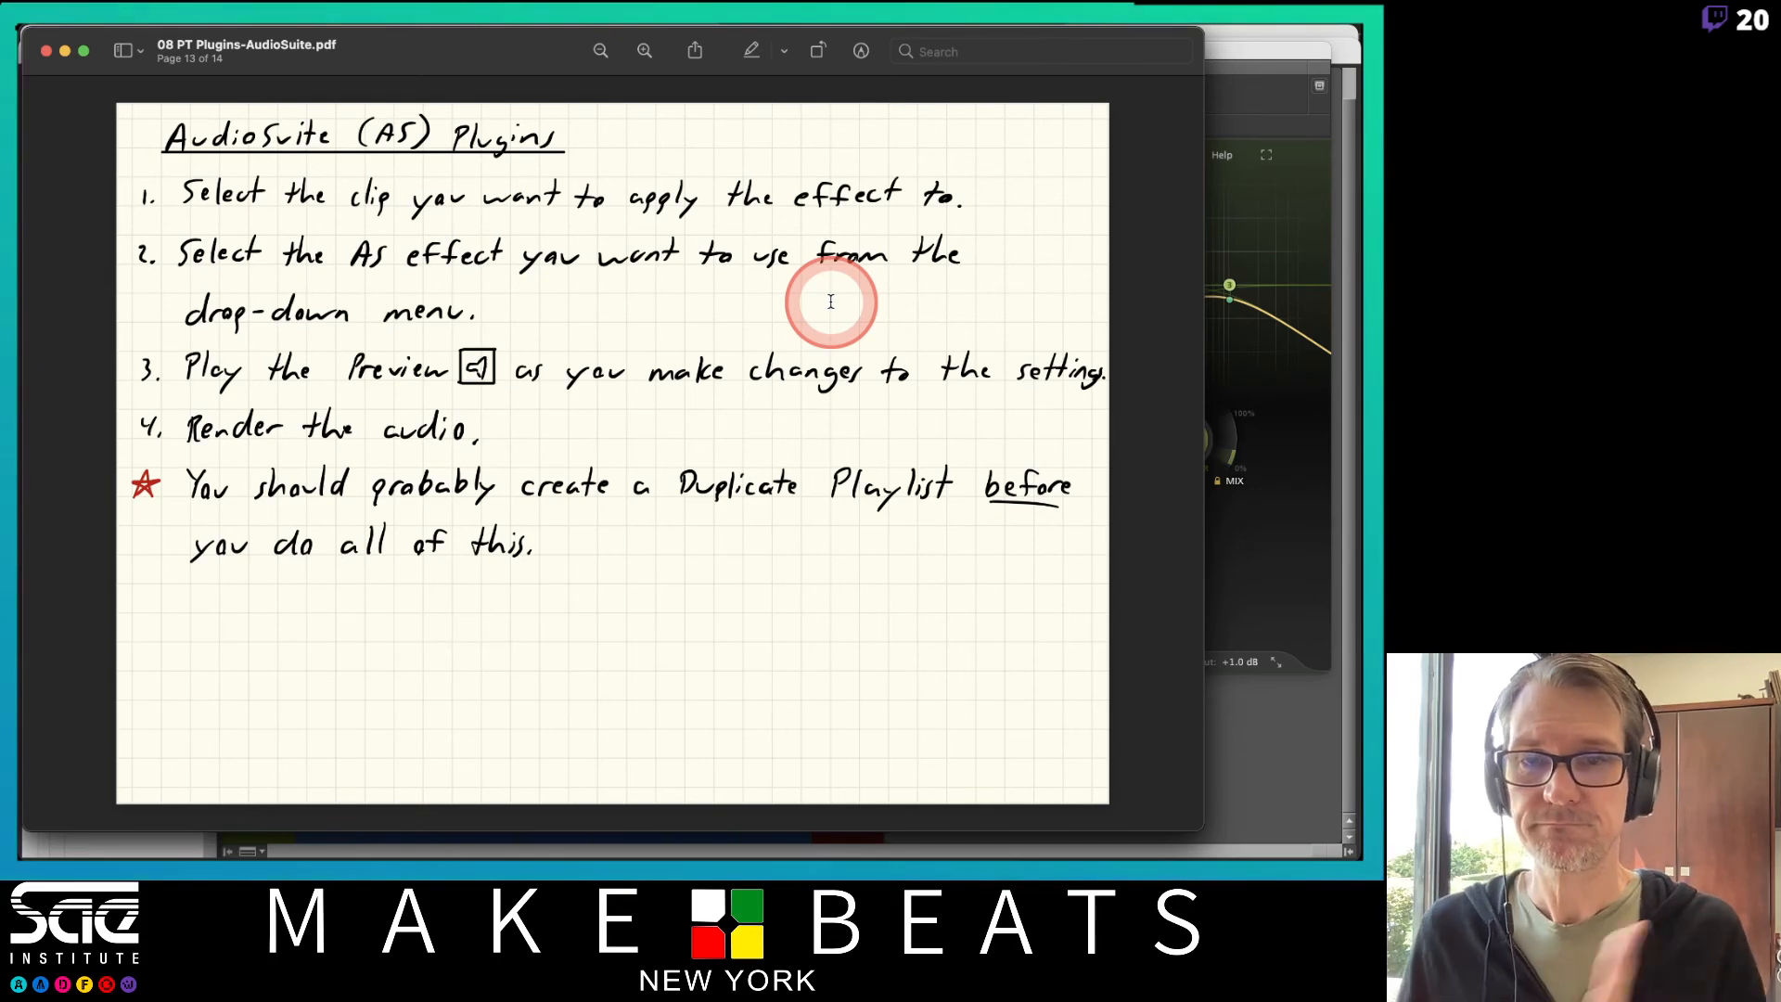
key(Right)
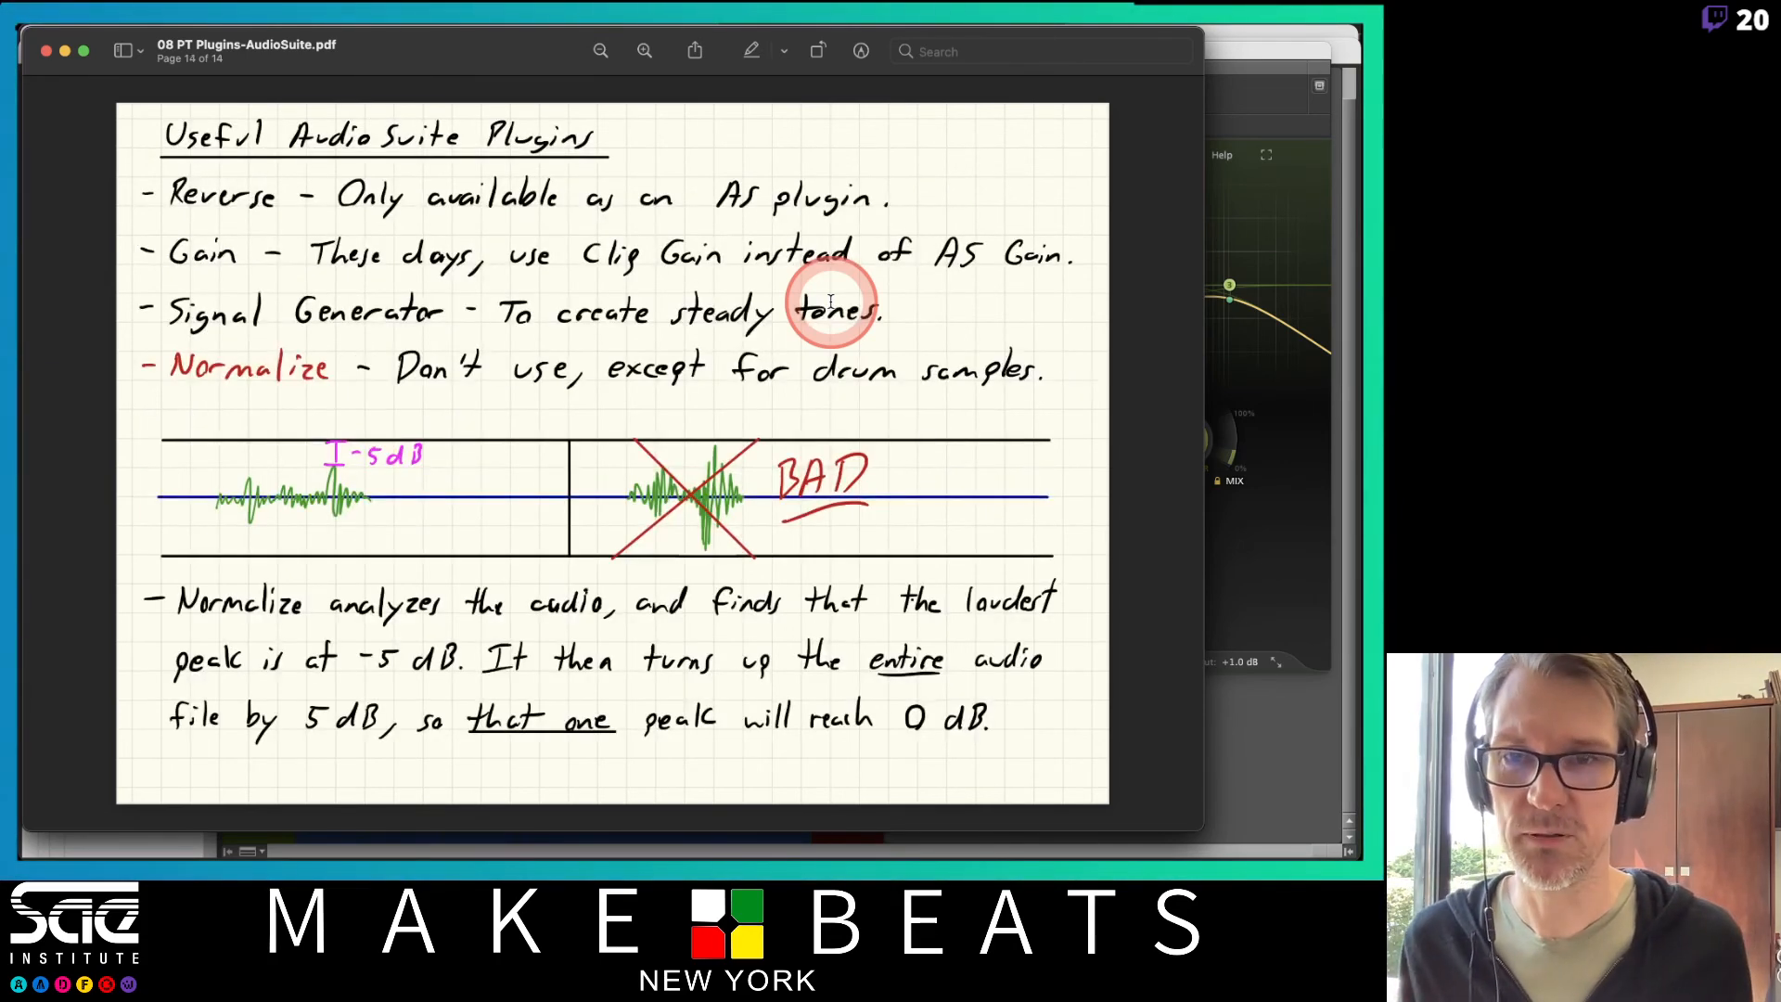
key(Left)
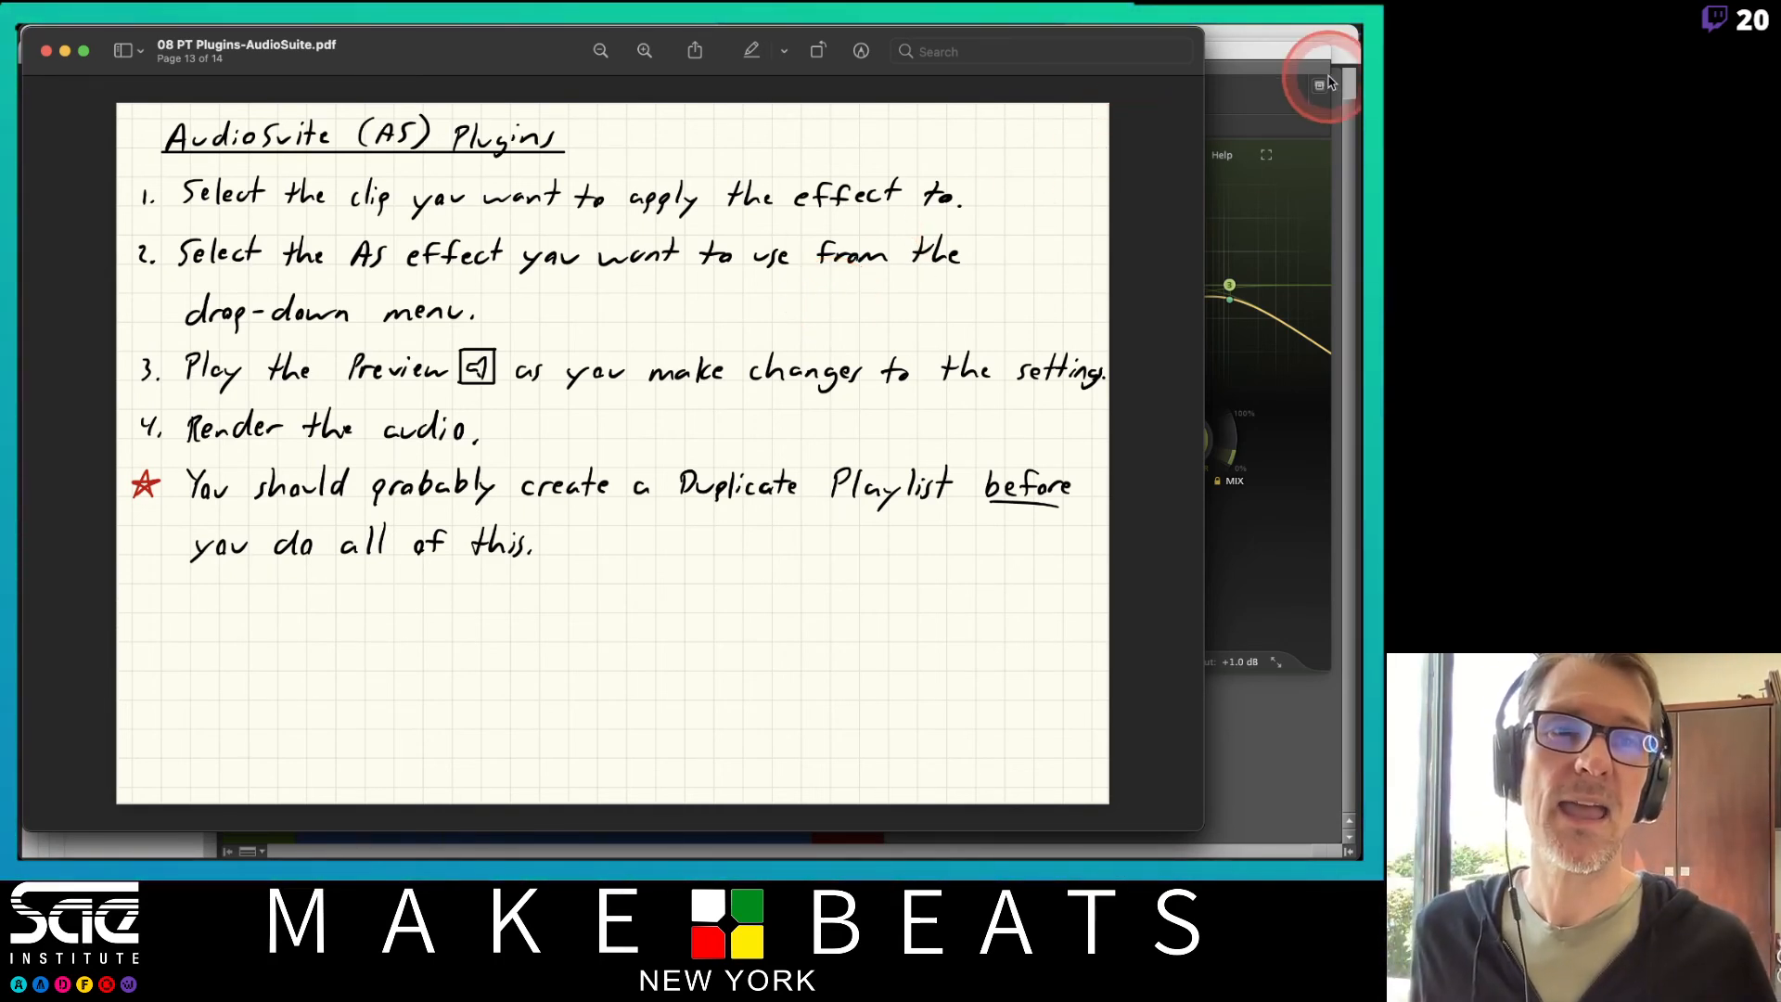
Return to Pro Tools, close the Timeless 3 and Compressor/Limiter windows, and show the Edit window
mouse_move(1310, 27)
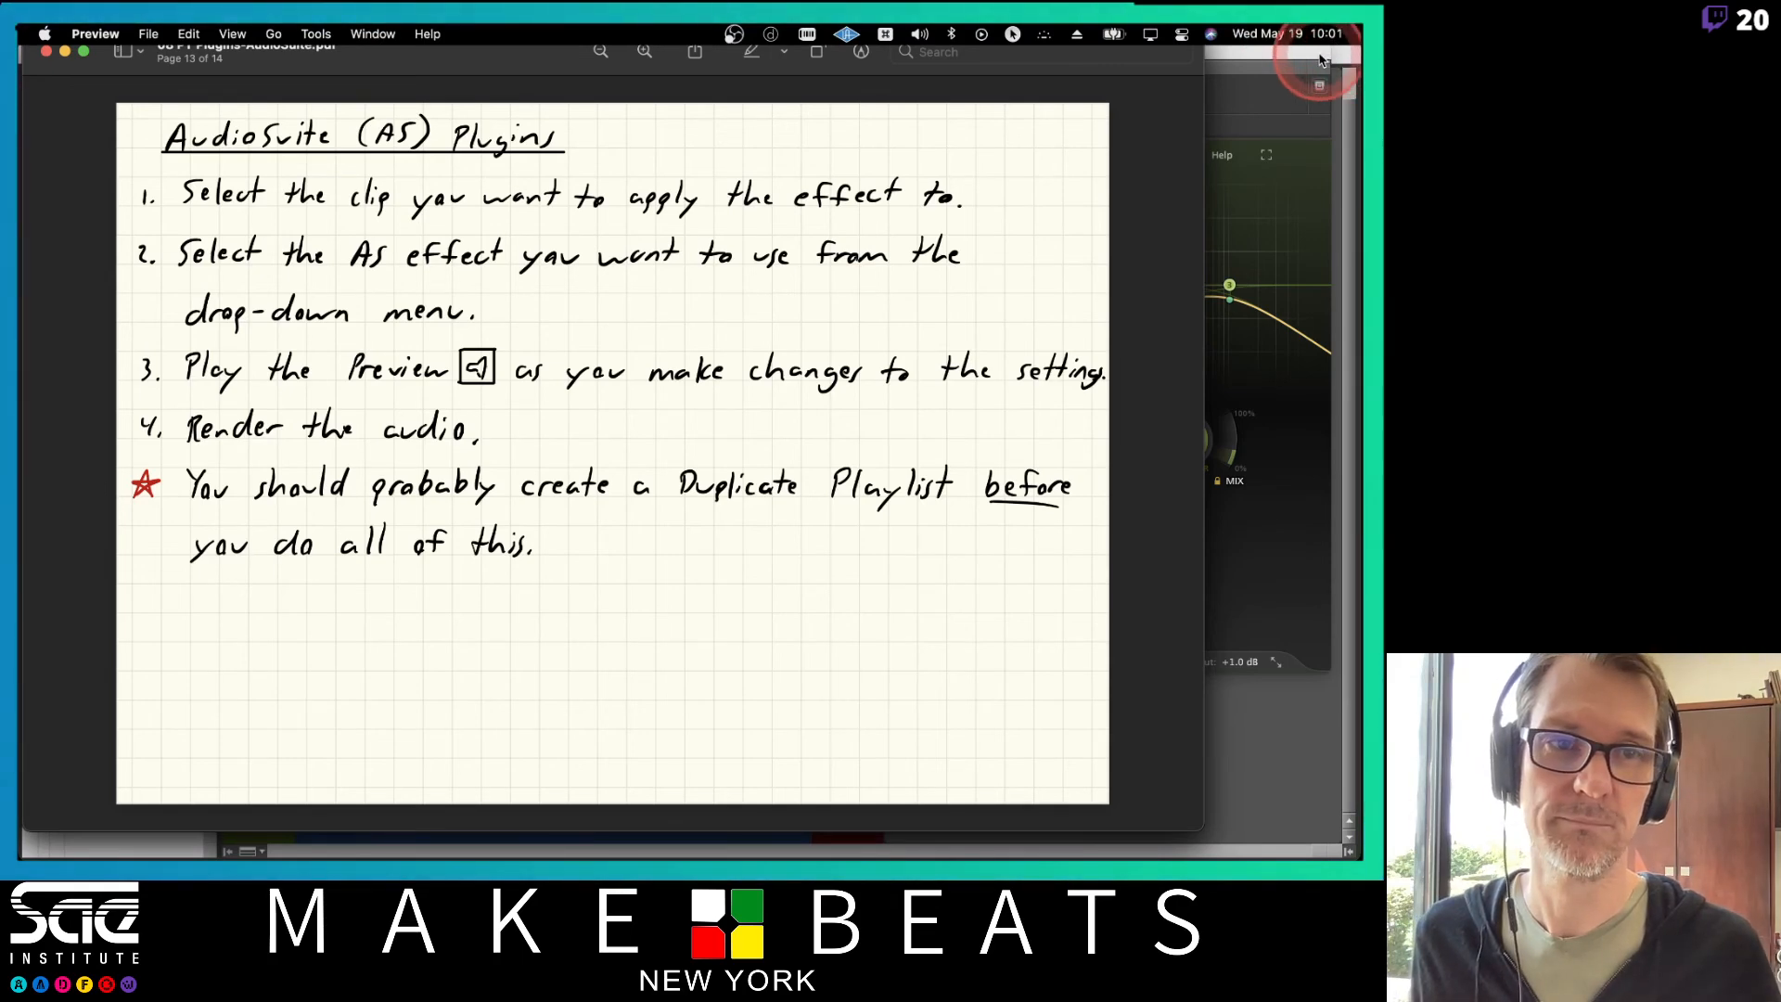
click(1336, 62)
click(445, 52)
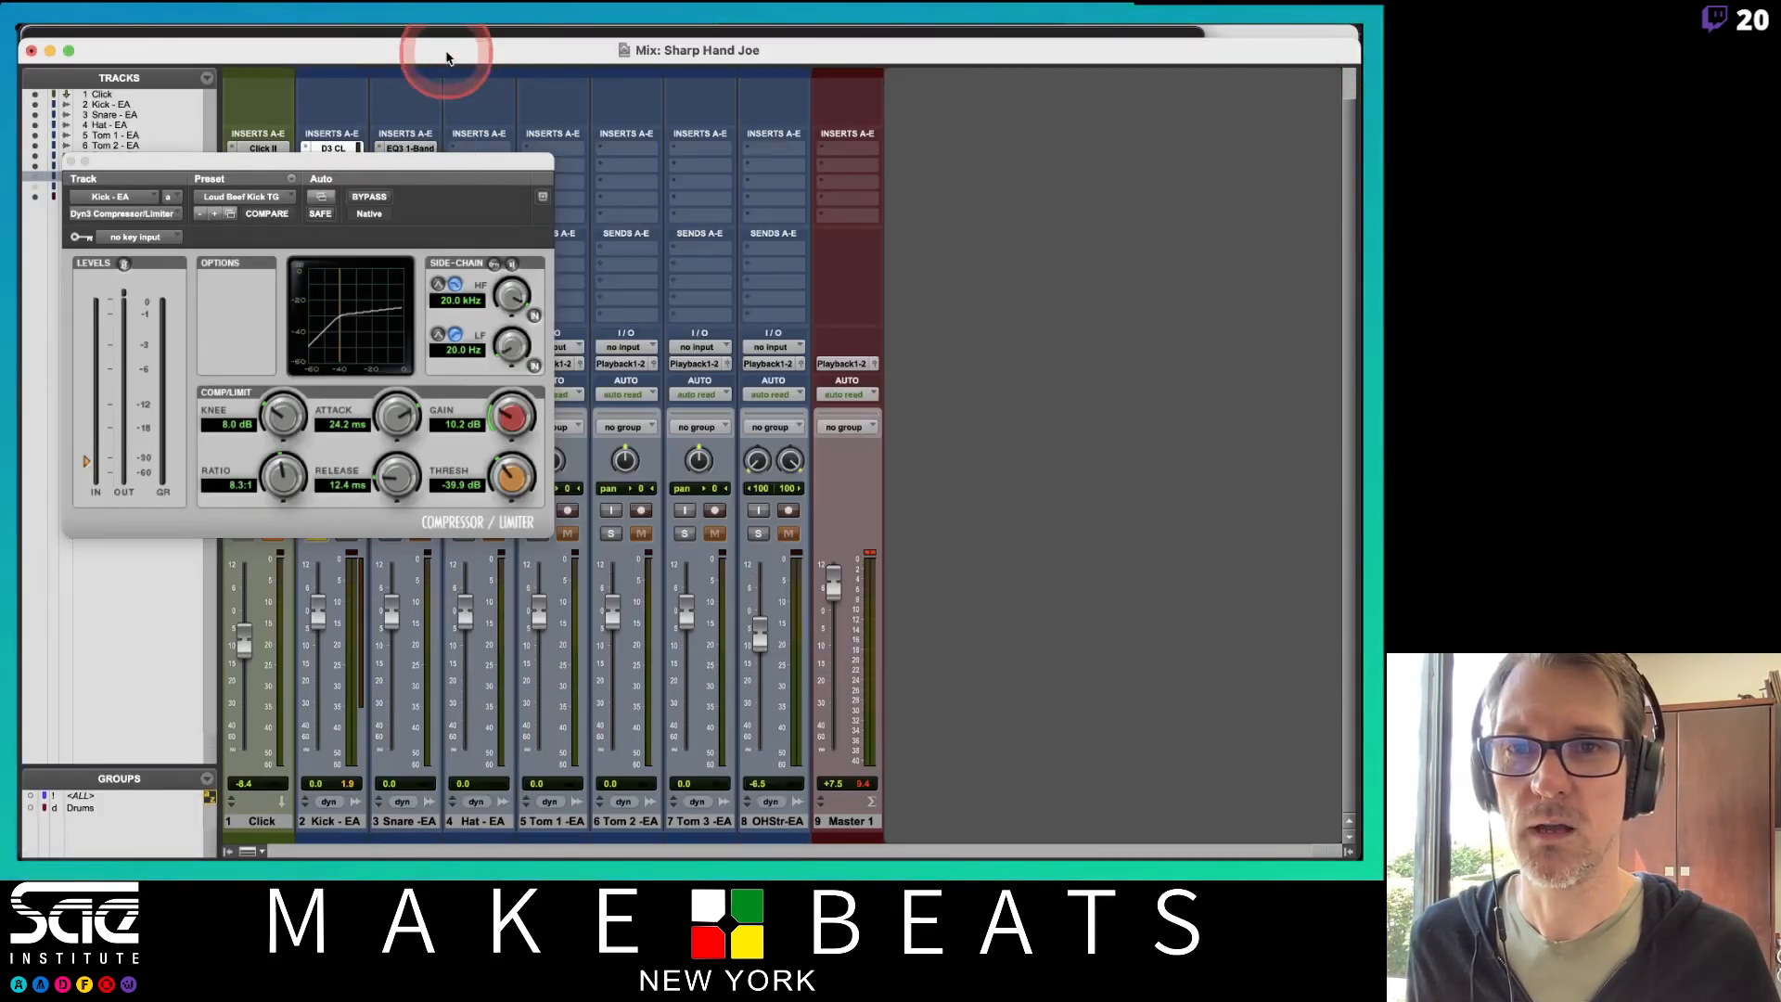
drag(432, 160, 643, 170)
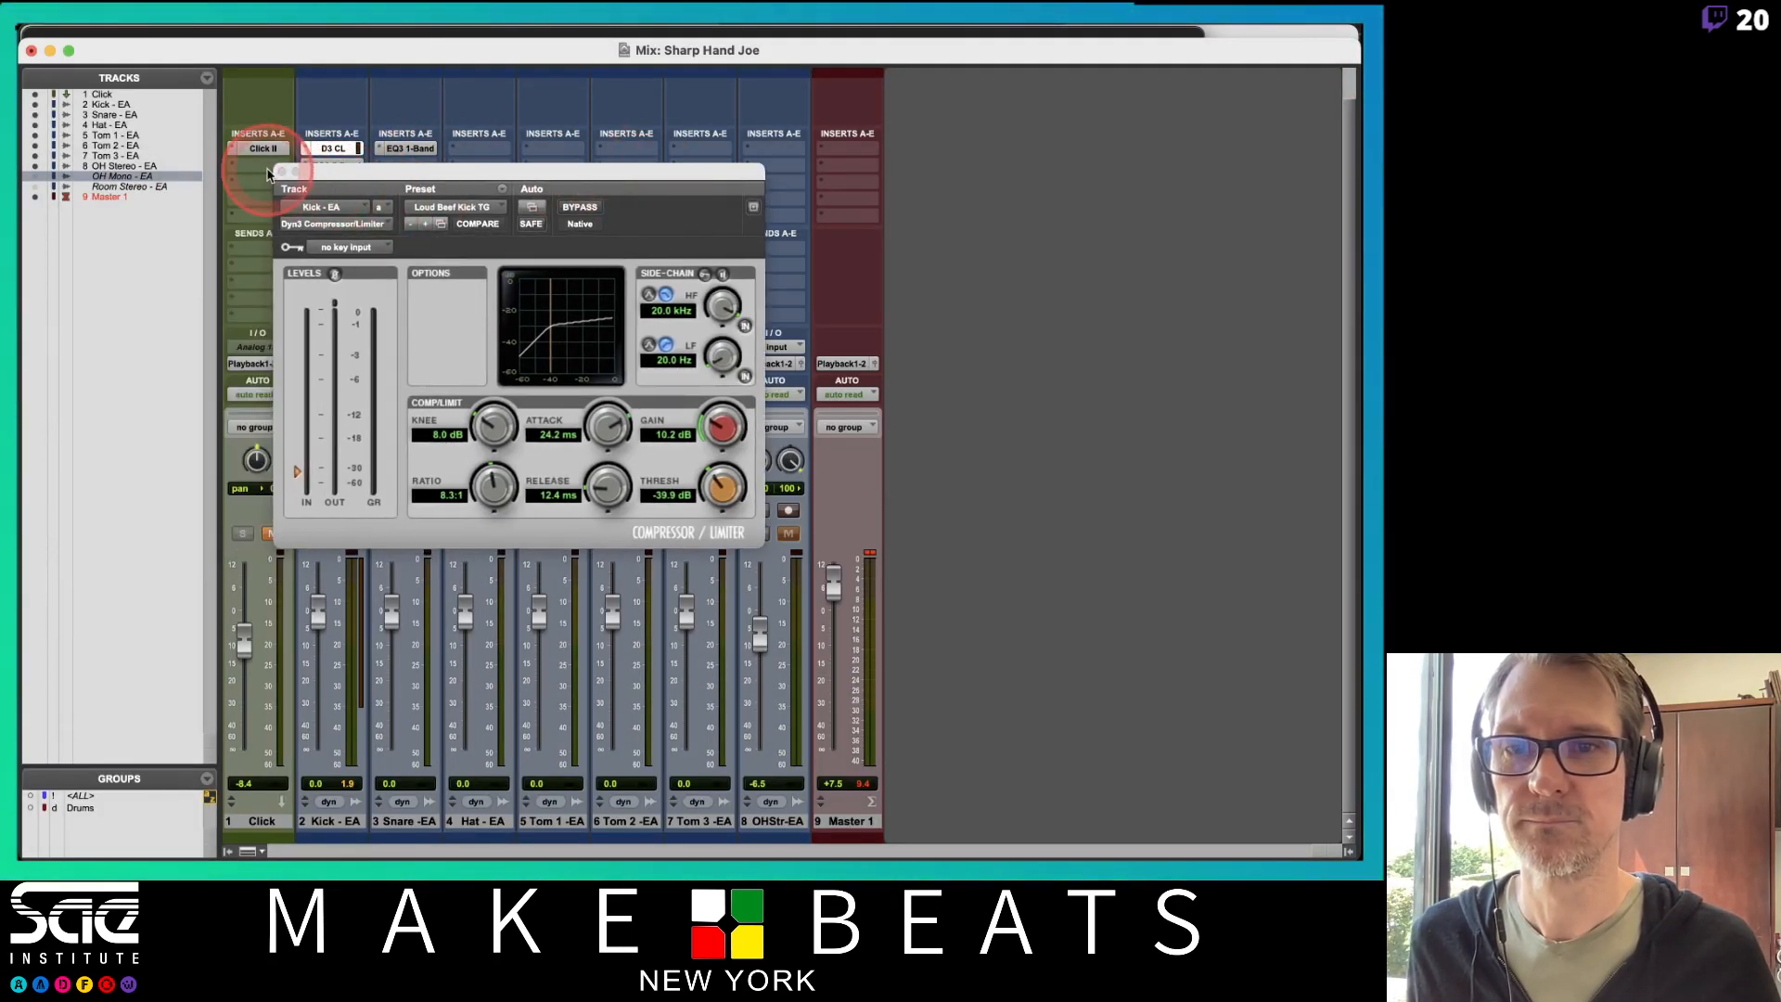
click(303, 177)
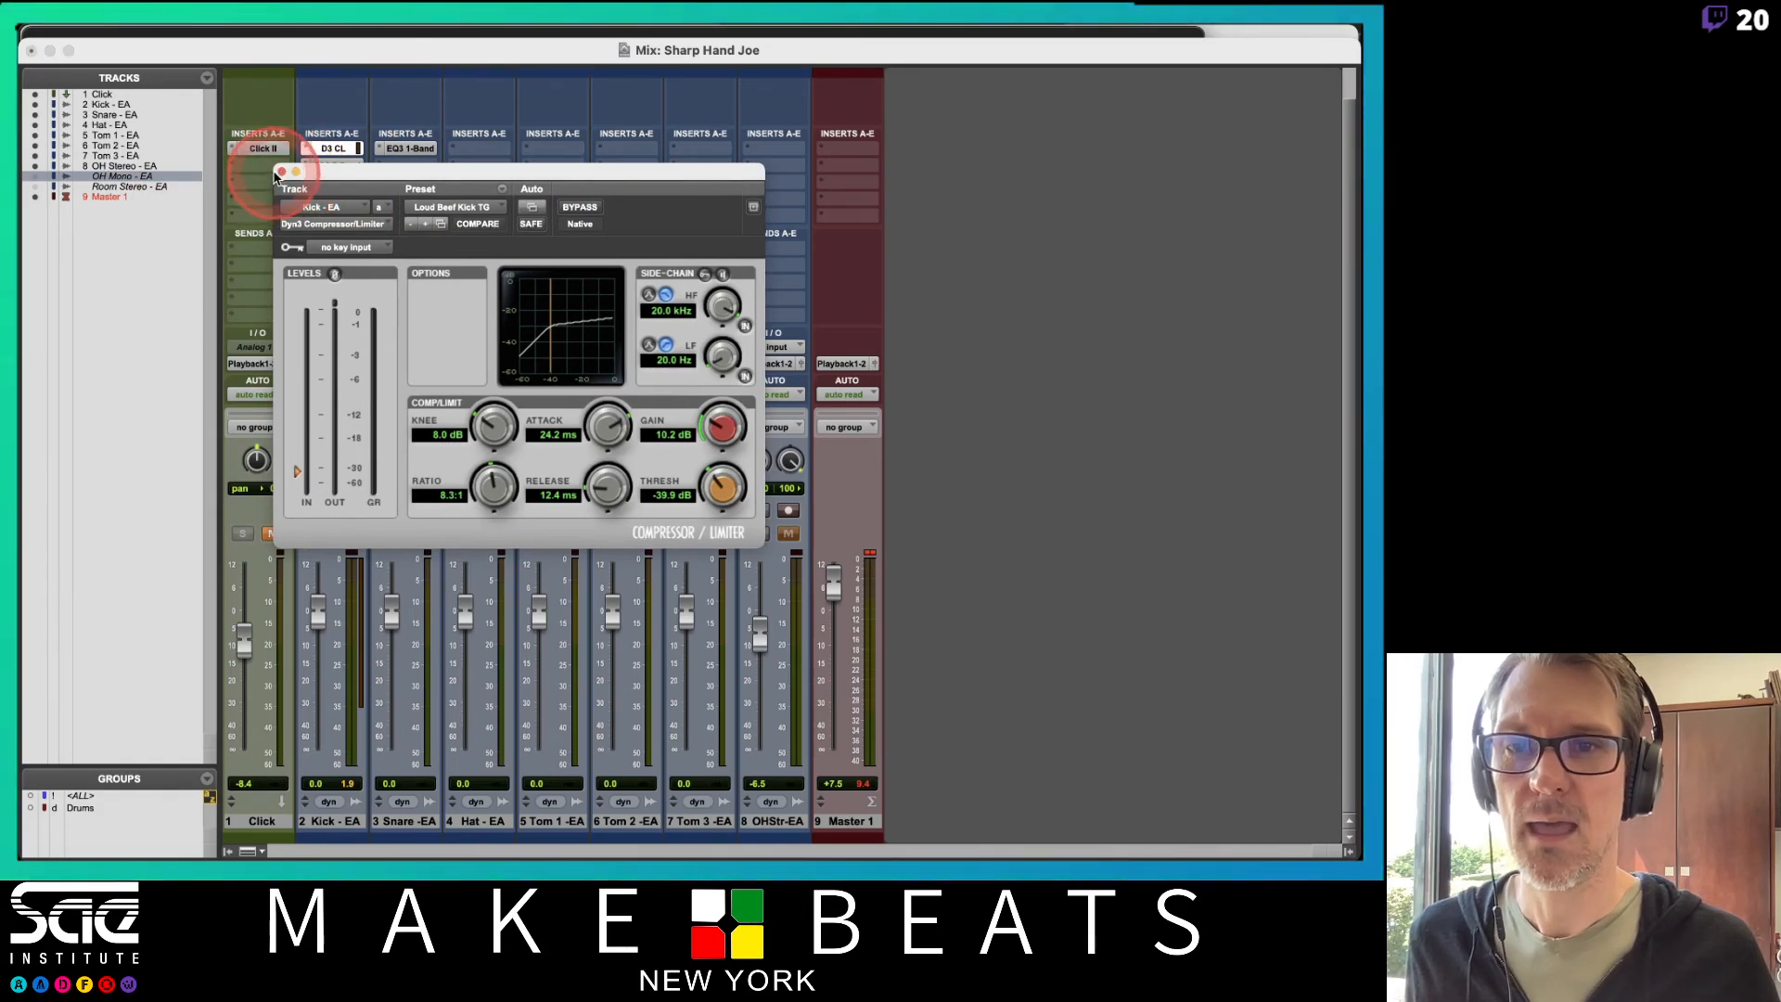
click(284, 174)
key(super+equal)
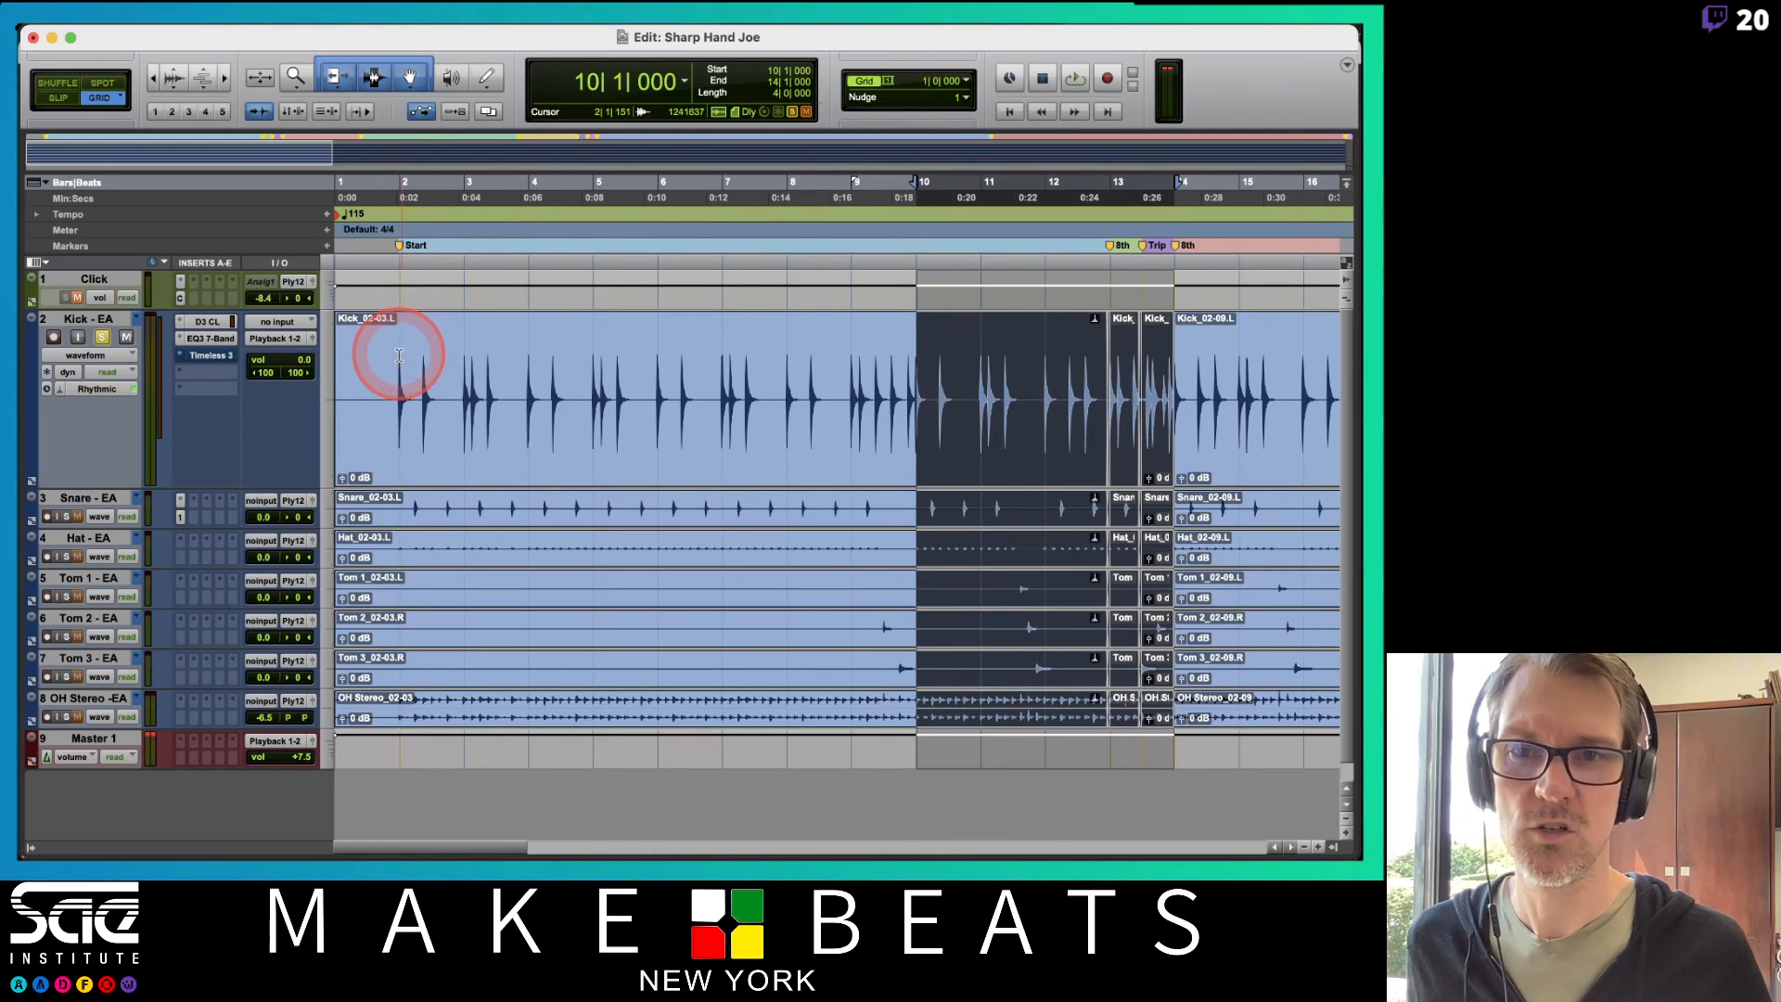
Select bar 2 to bar 4 of the Kick - EA clip, audition the range, and separate it into its own clip
drag(399, 351, 525, 372)
key(super+bracketright)
key(super+bracketright)
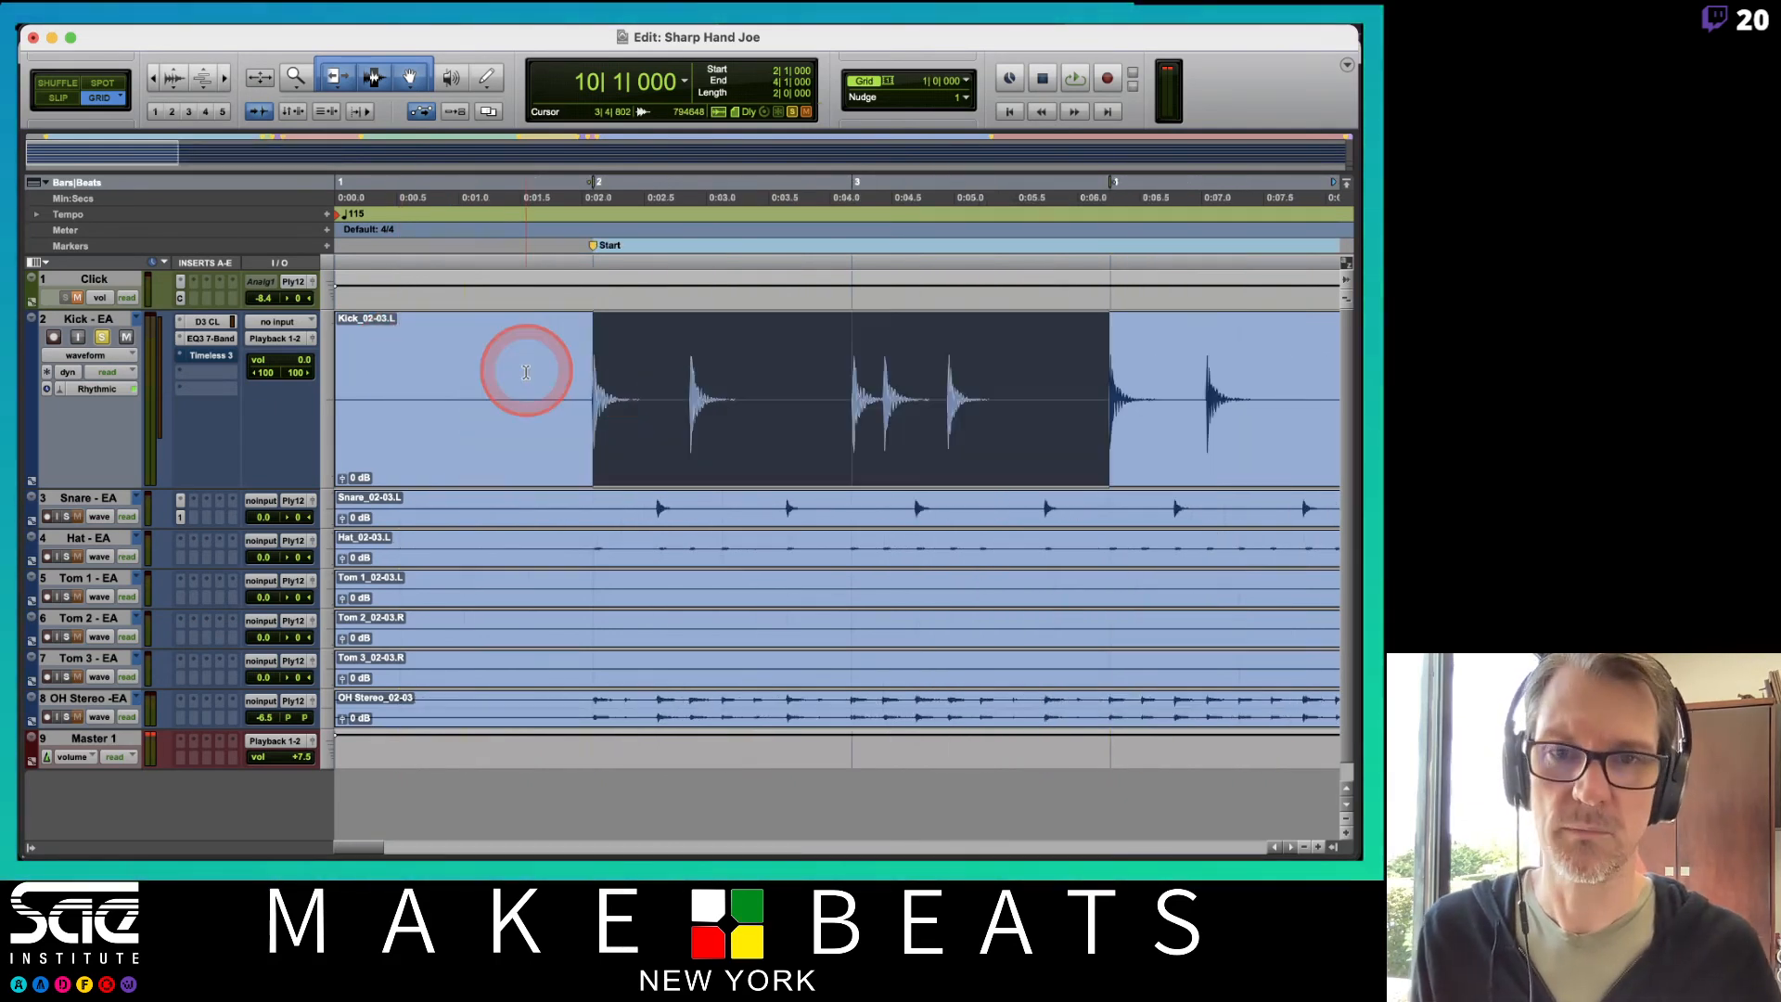
key(space)
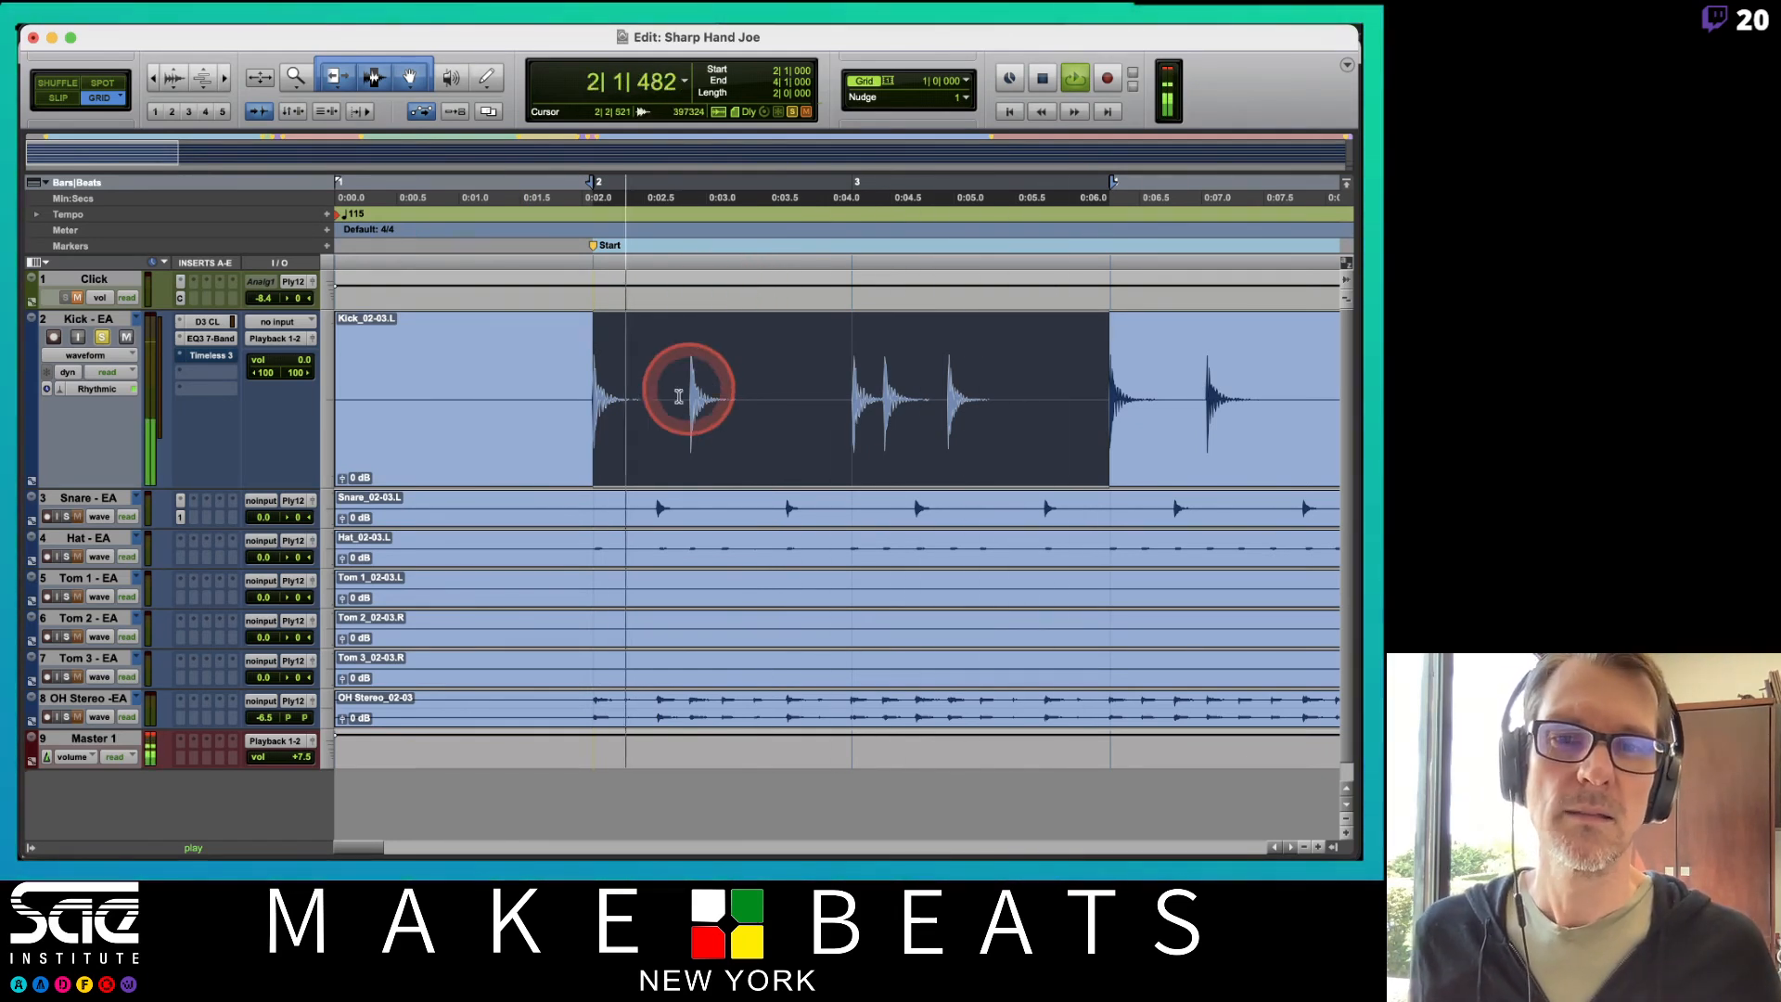
key(space)
key(super+e)
click(745, 455)
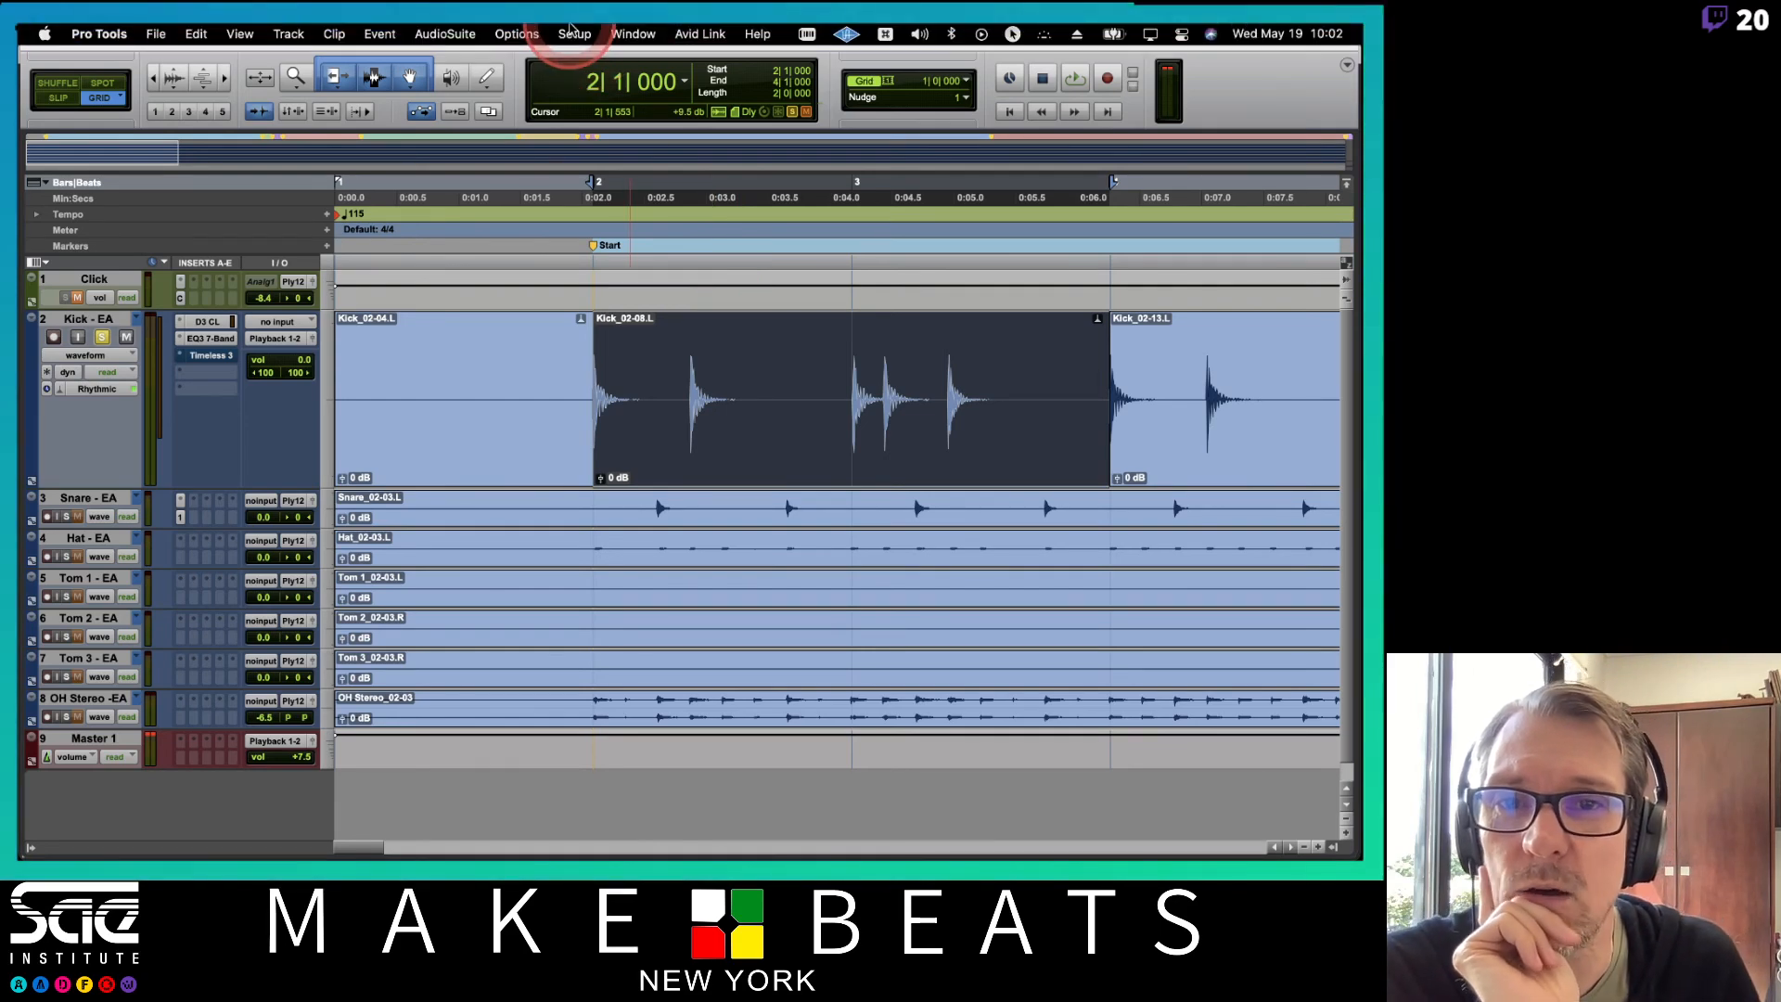
Open the Decapitator harmonic AudioSuite plug-in for the separated kick clip and load the DrumFattener 1 drum preset
click(444, 33)
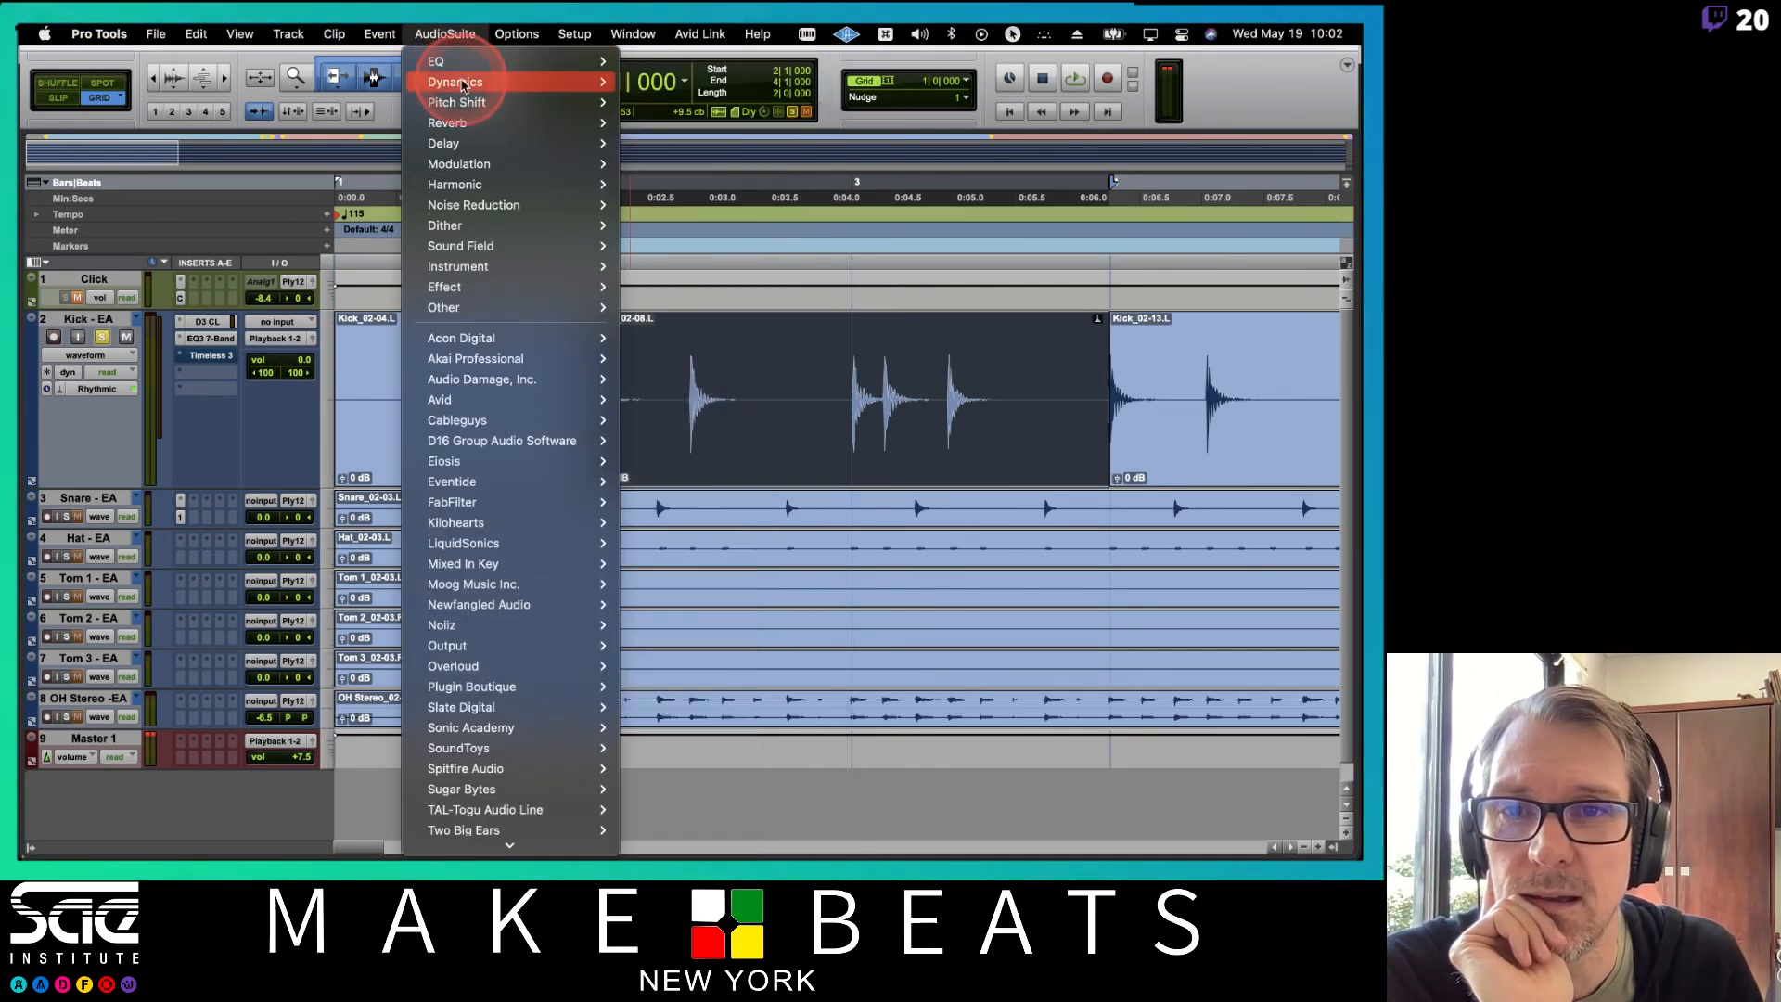
click(475, 189)
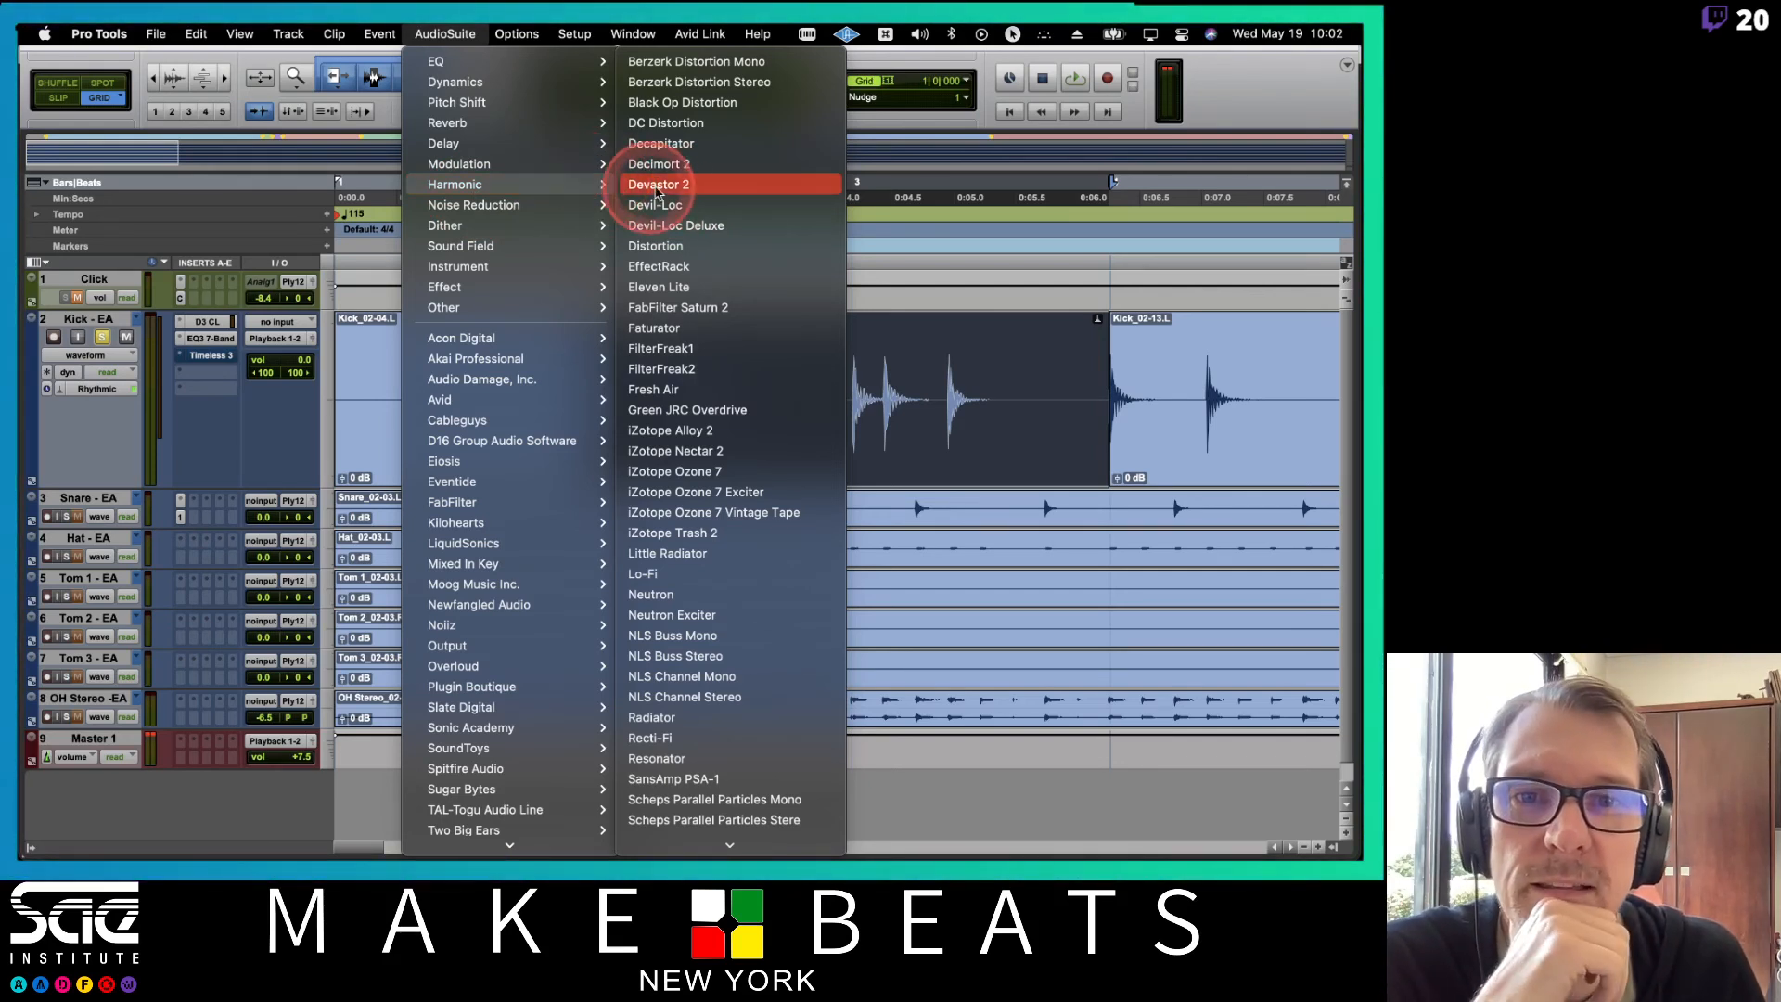
click(672, 146)
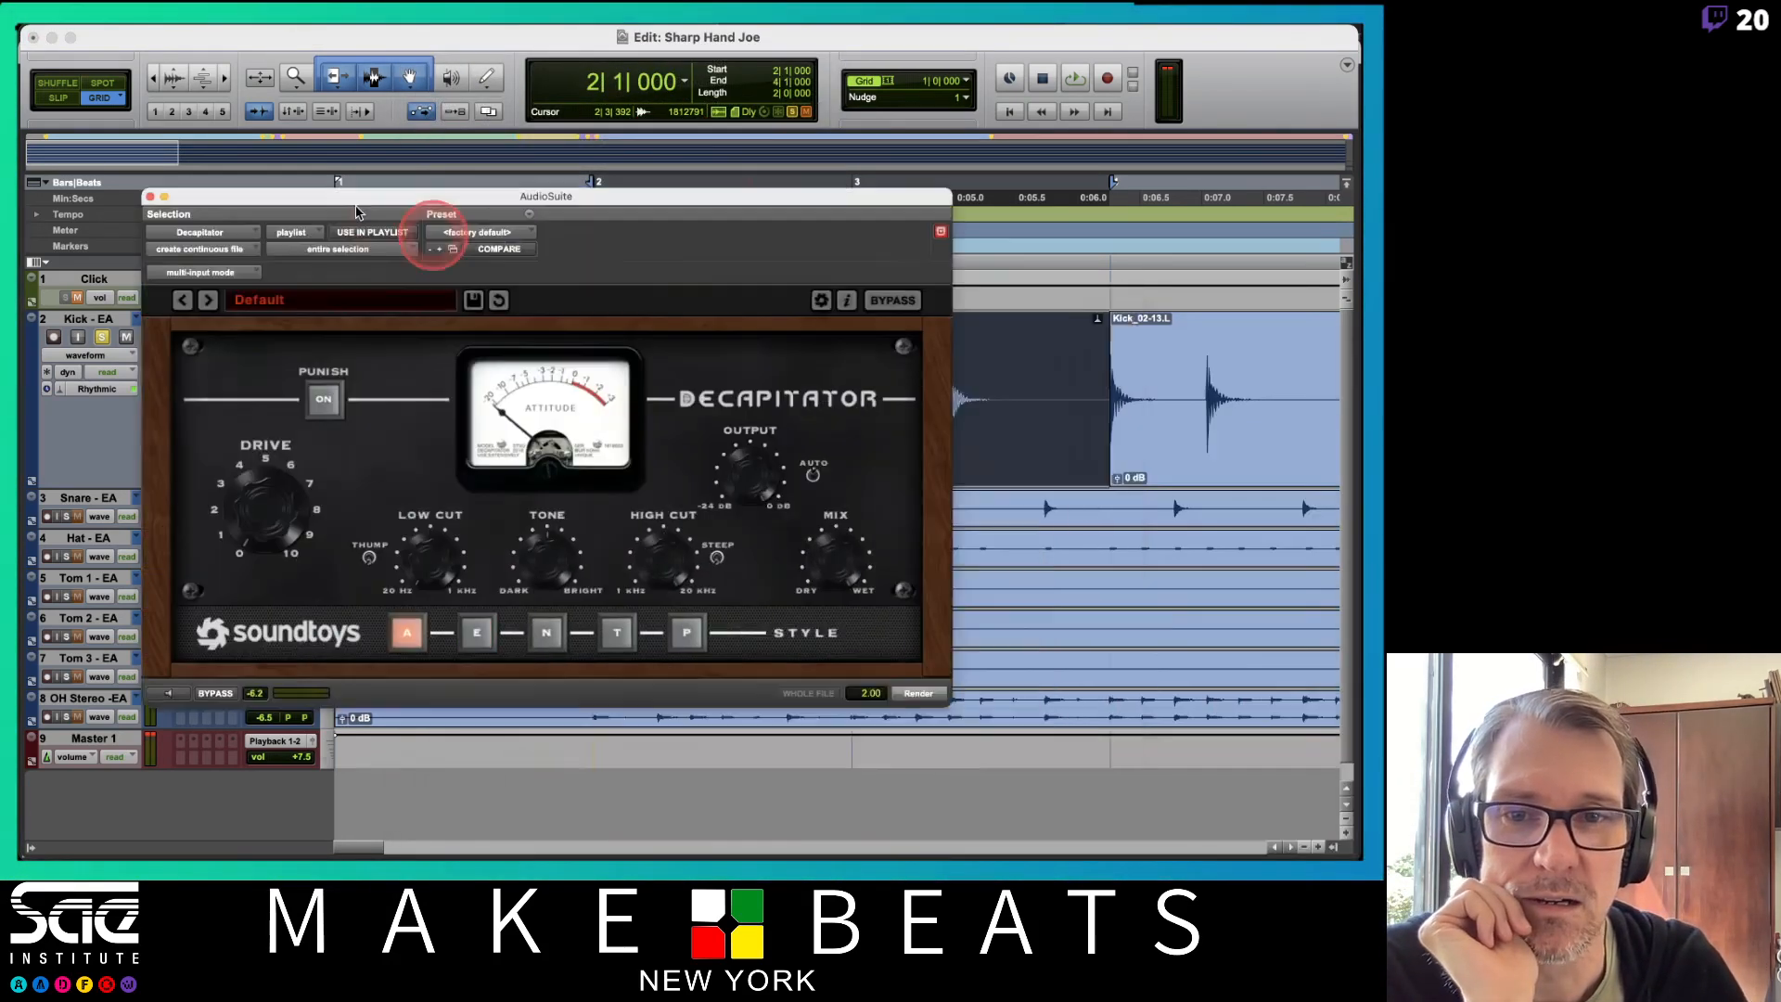
drag(755, 349, 348, 179)
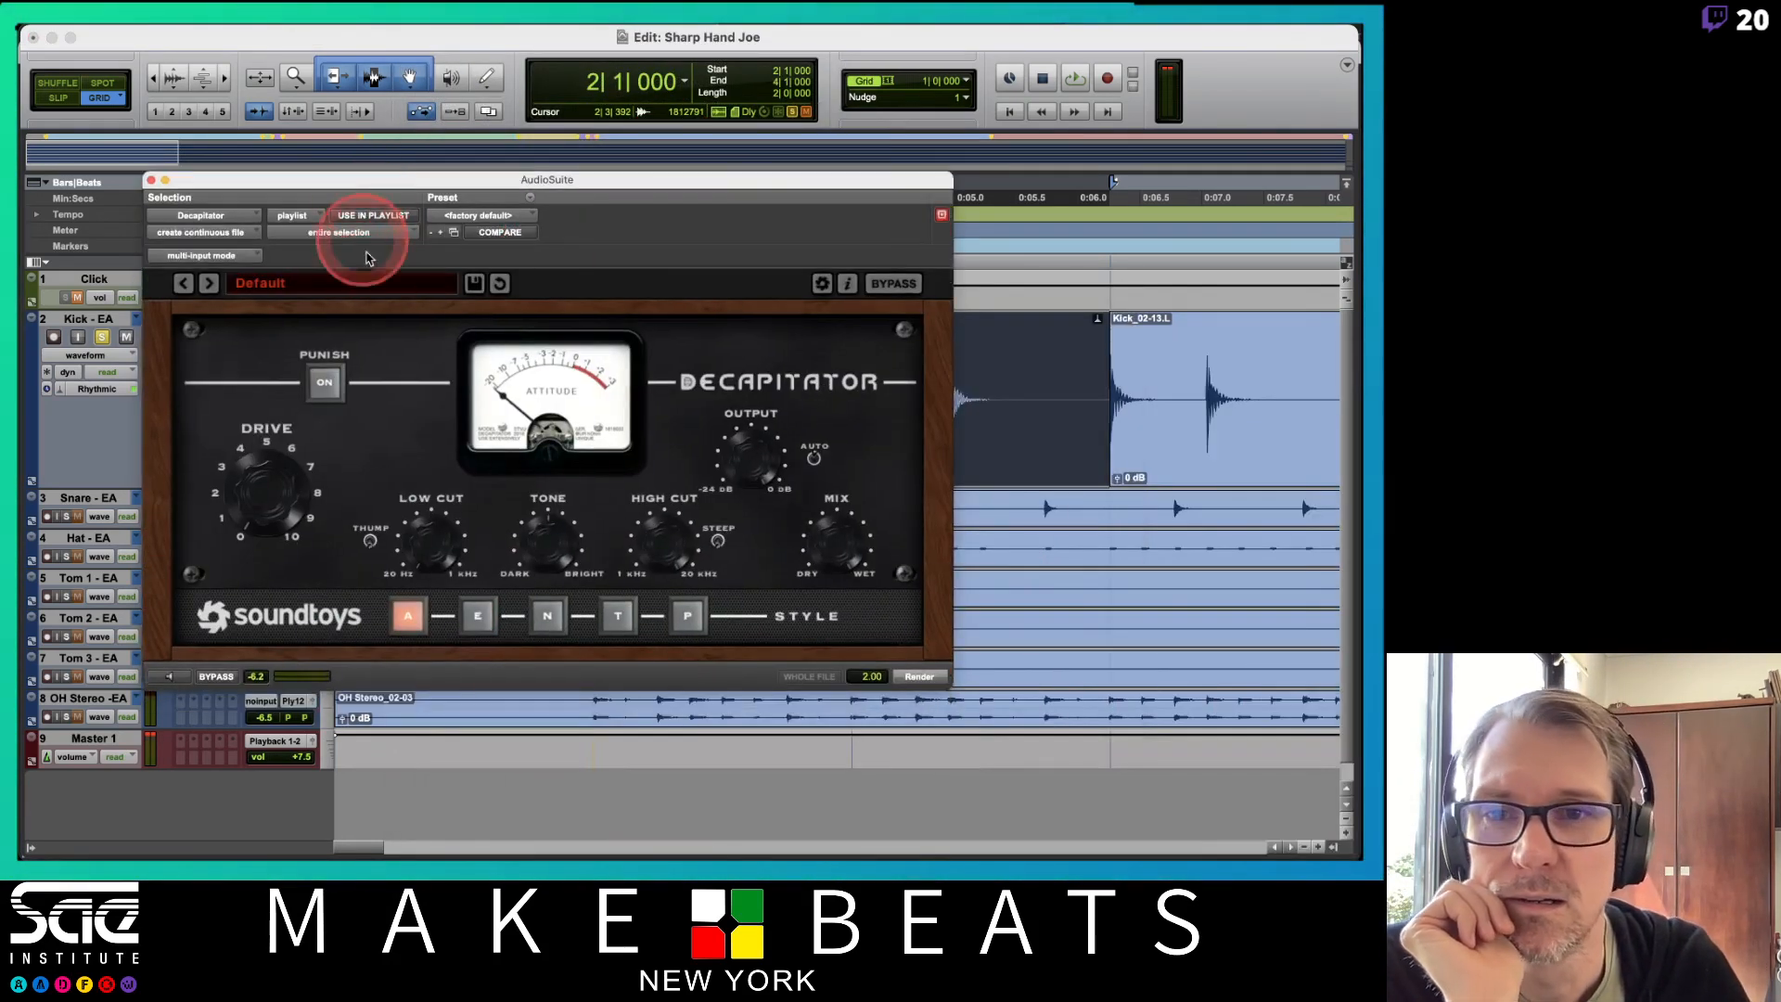
click(376, 282)
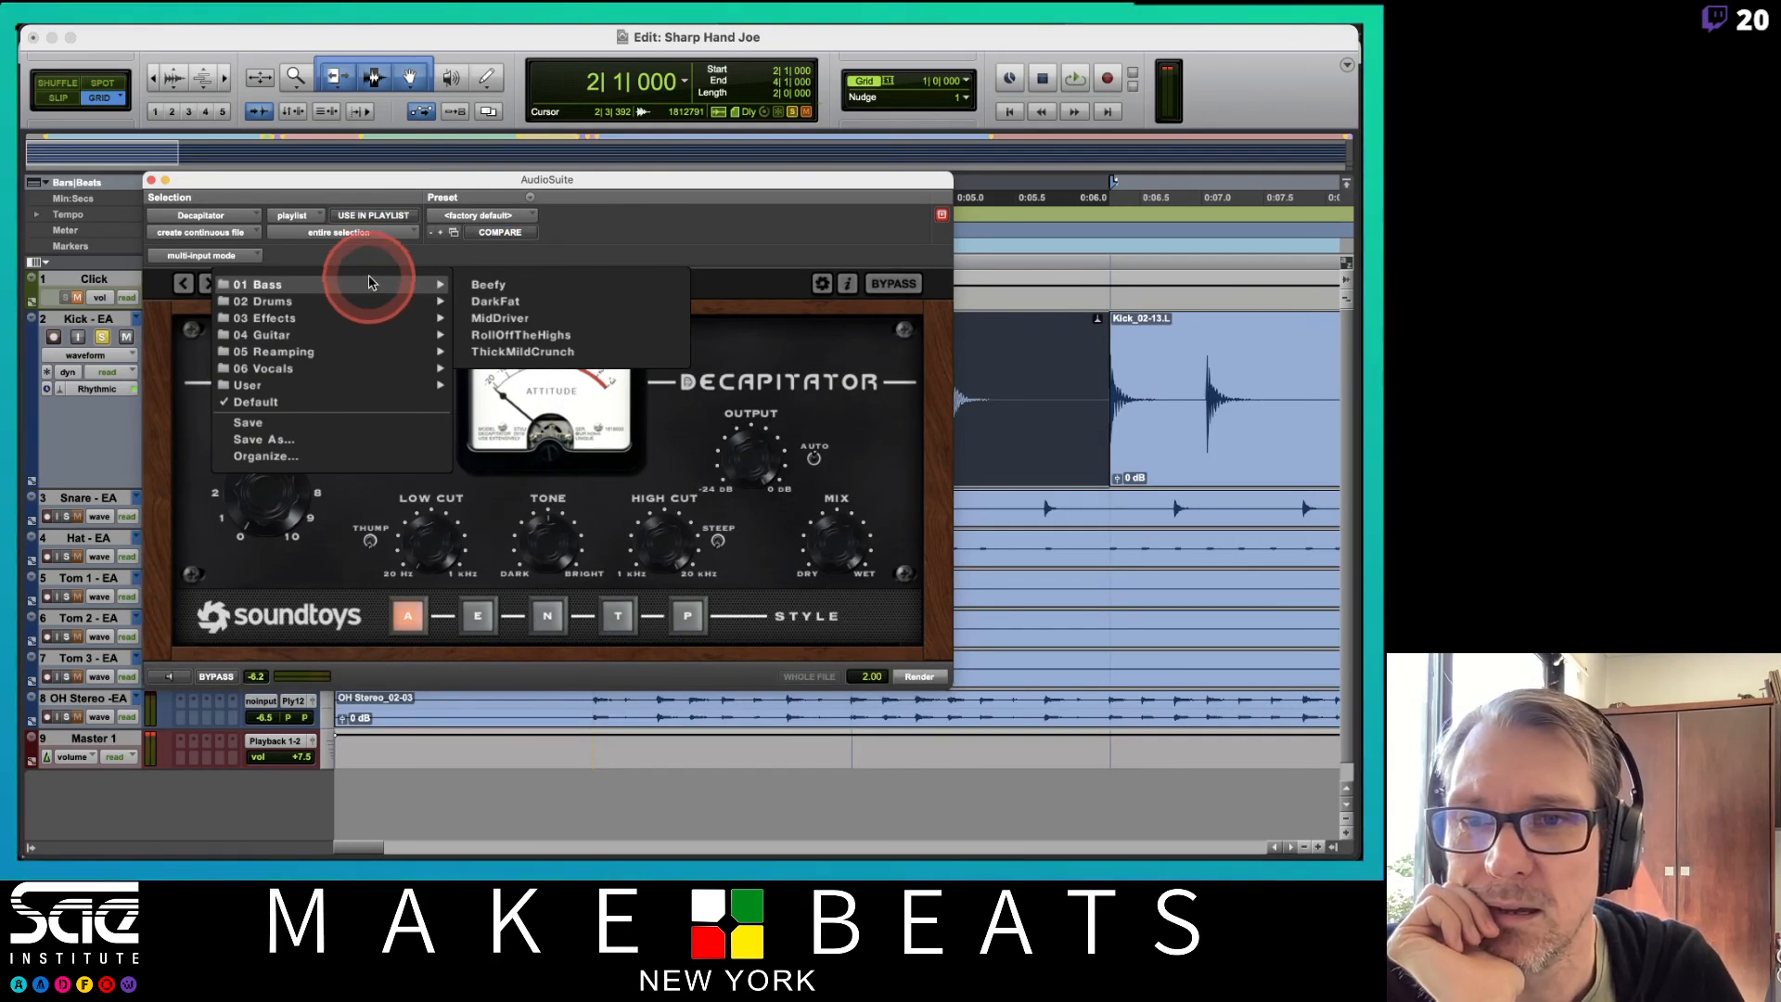
mouse_move(367, 302)
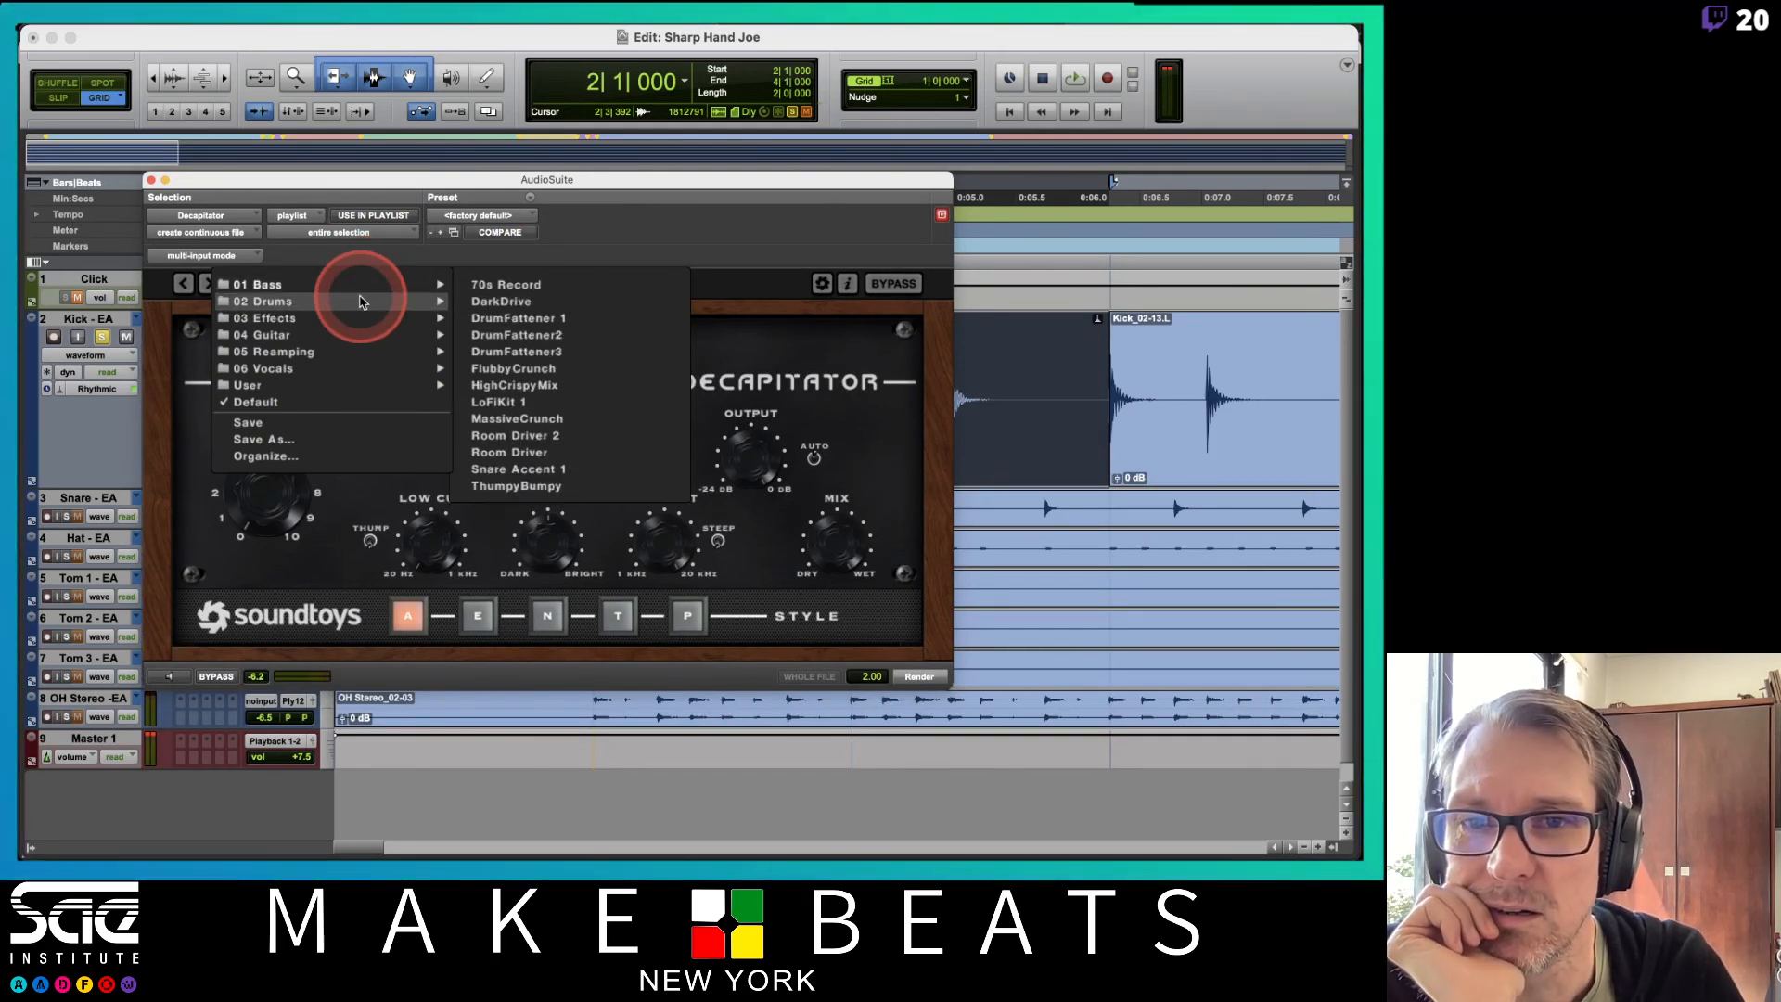
click(515, 318)
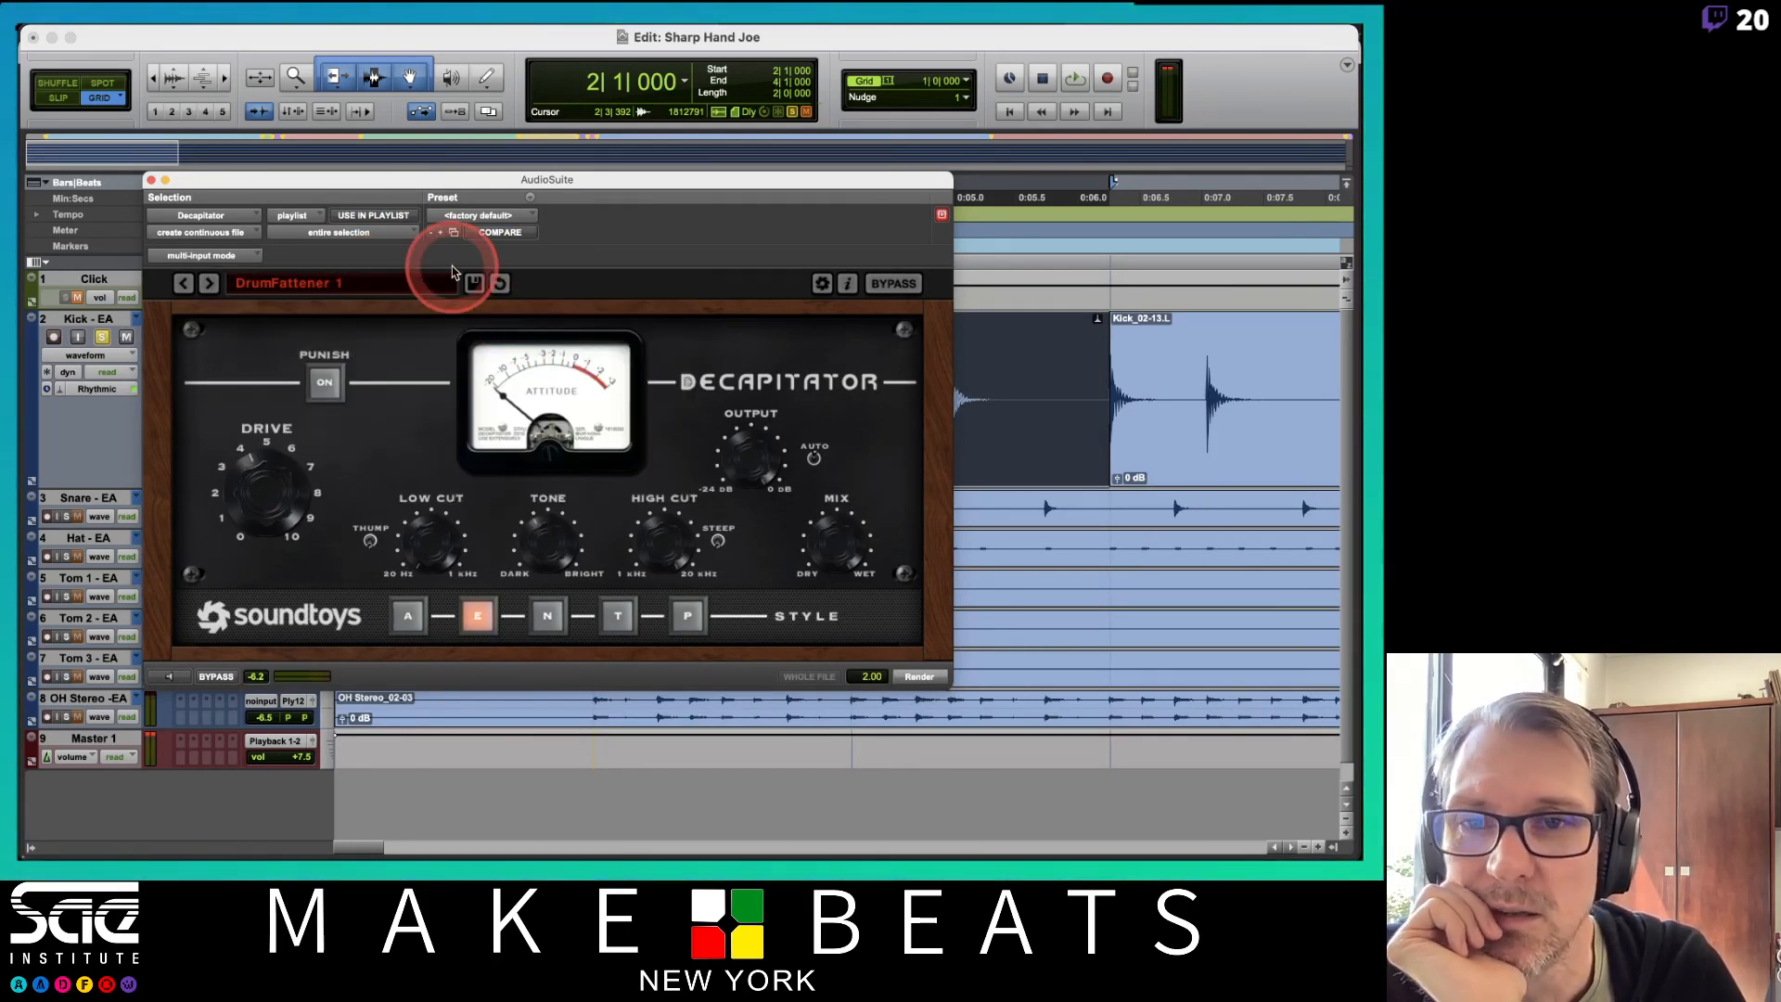
Preview the kick through neighbouring Decapitator presets, choose 70s Record, and adjust its drive
drag(381, 179, 475, 209)
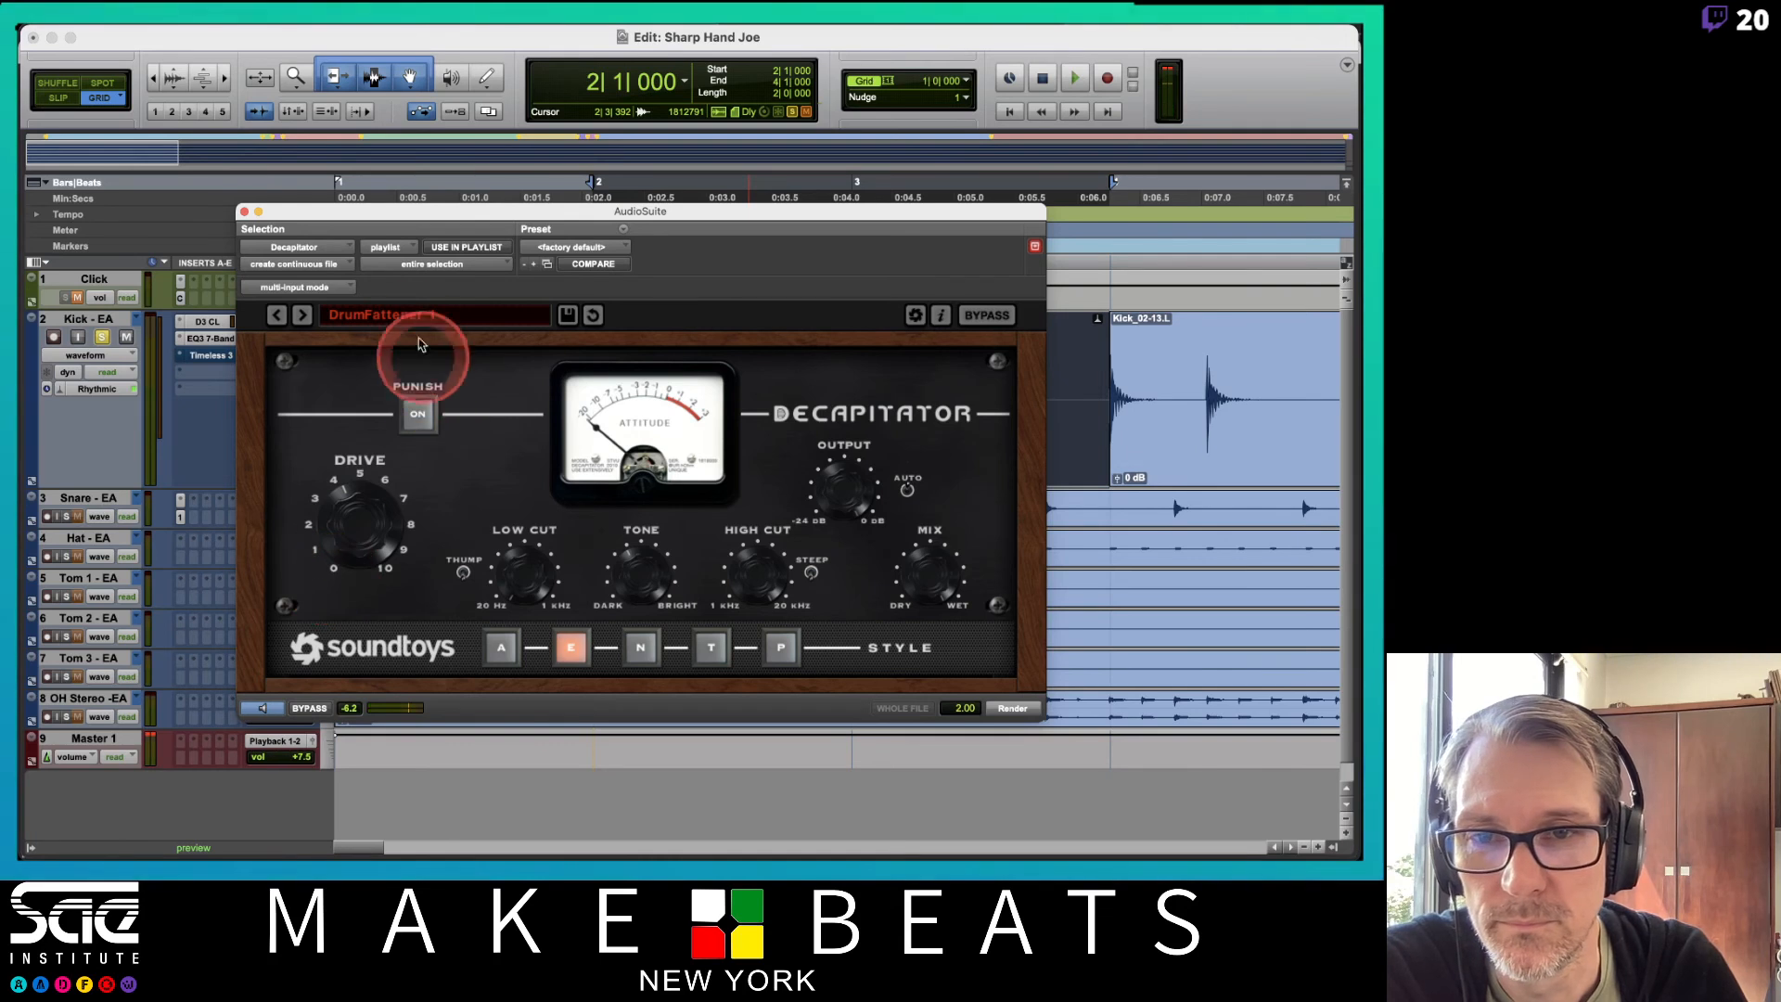
click(293, 317)
click(277, 315)
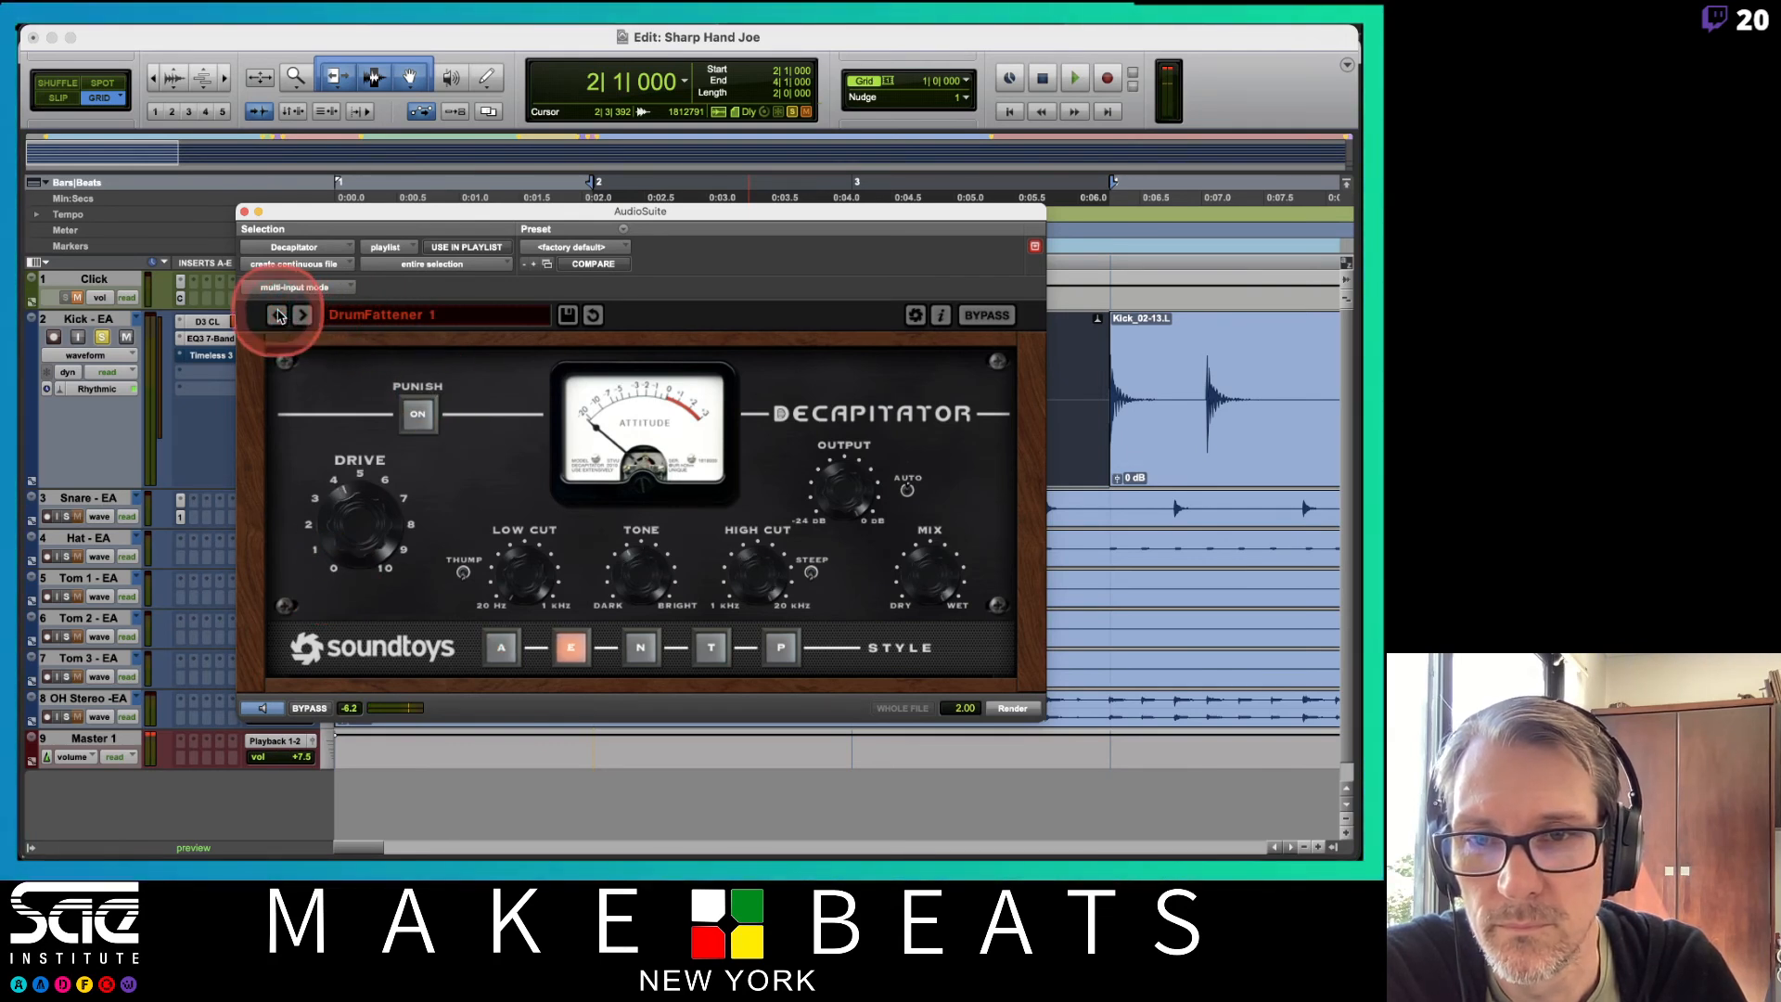
click(277, 315)
click(277, 315)
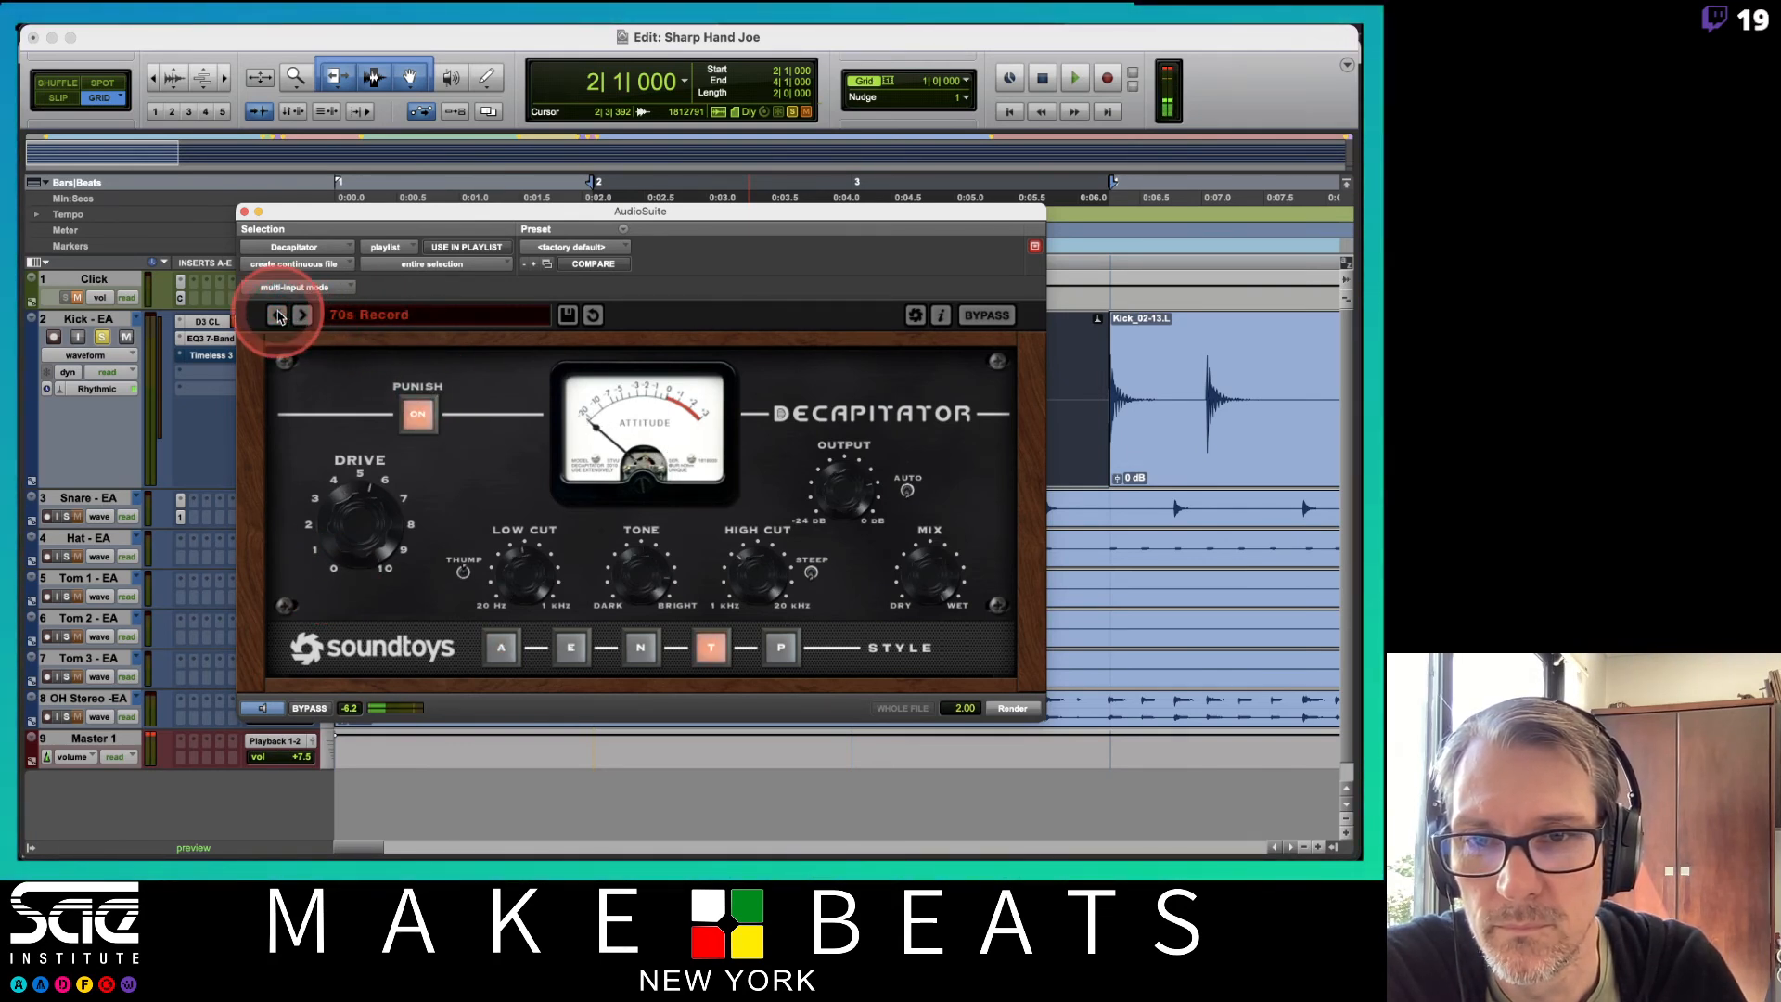
click(278, 315)
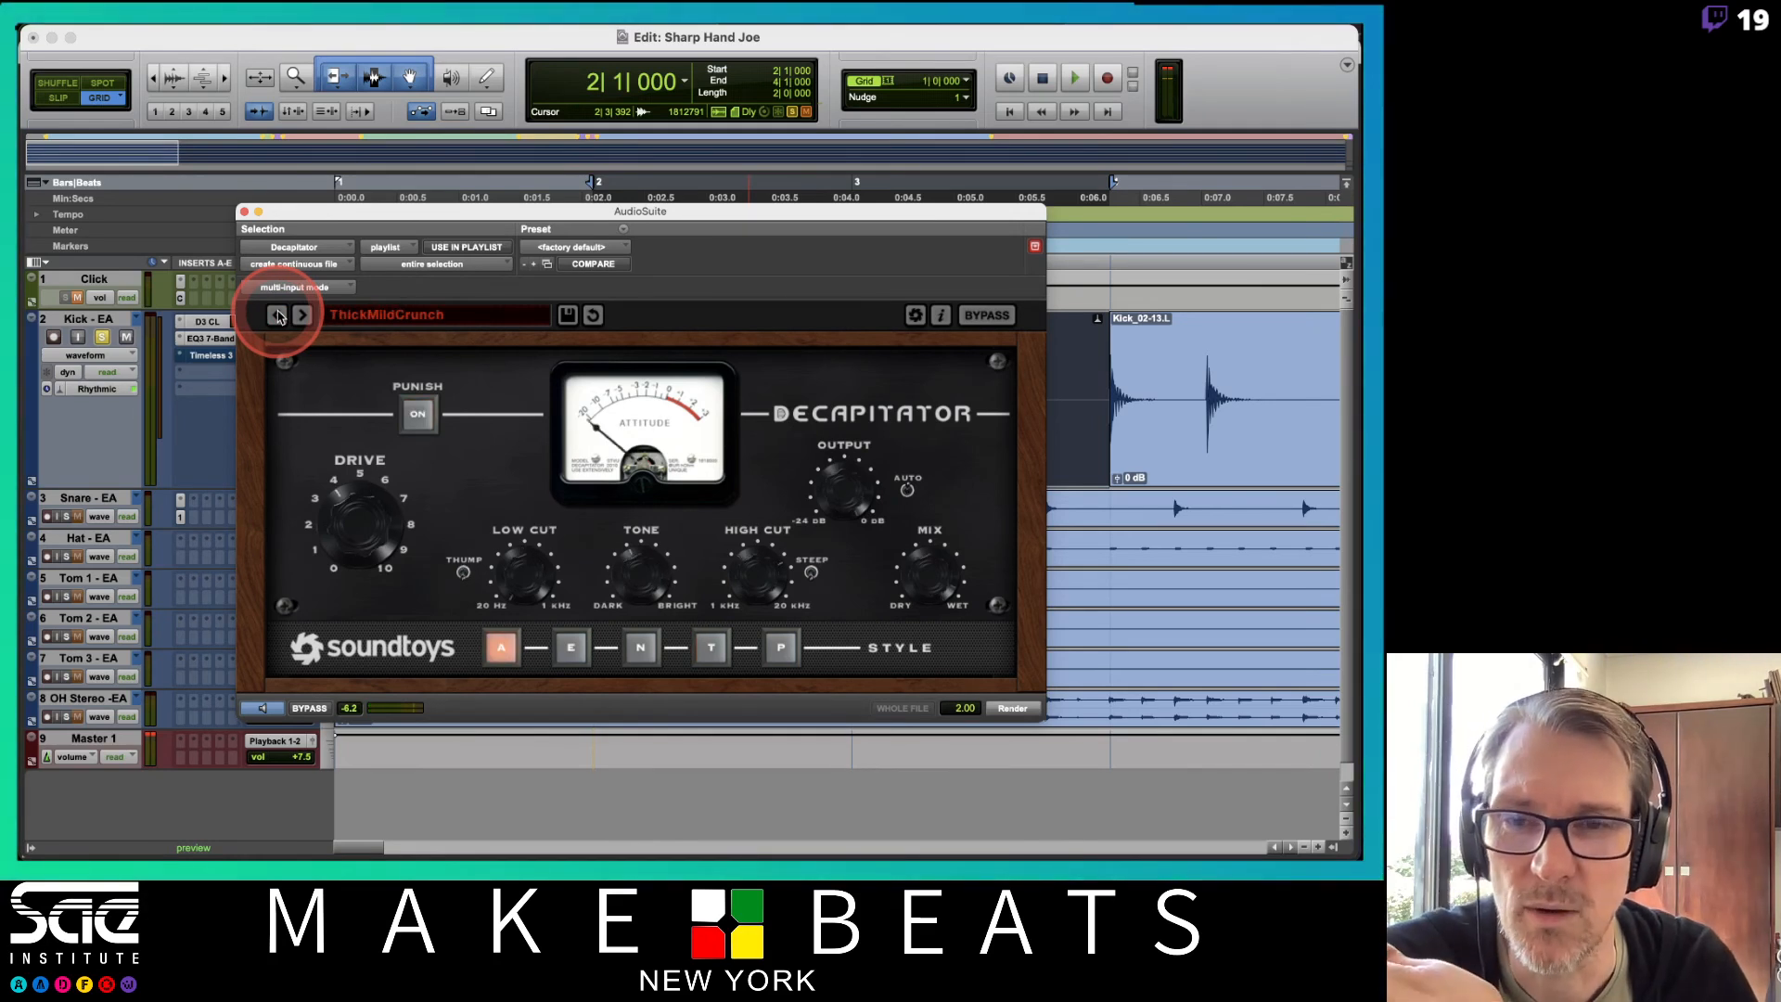
click(302, 315)
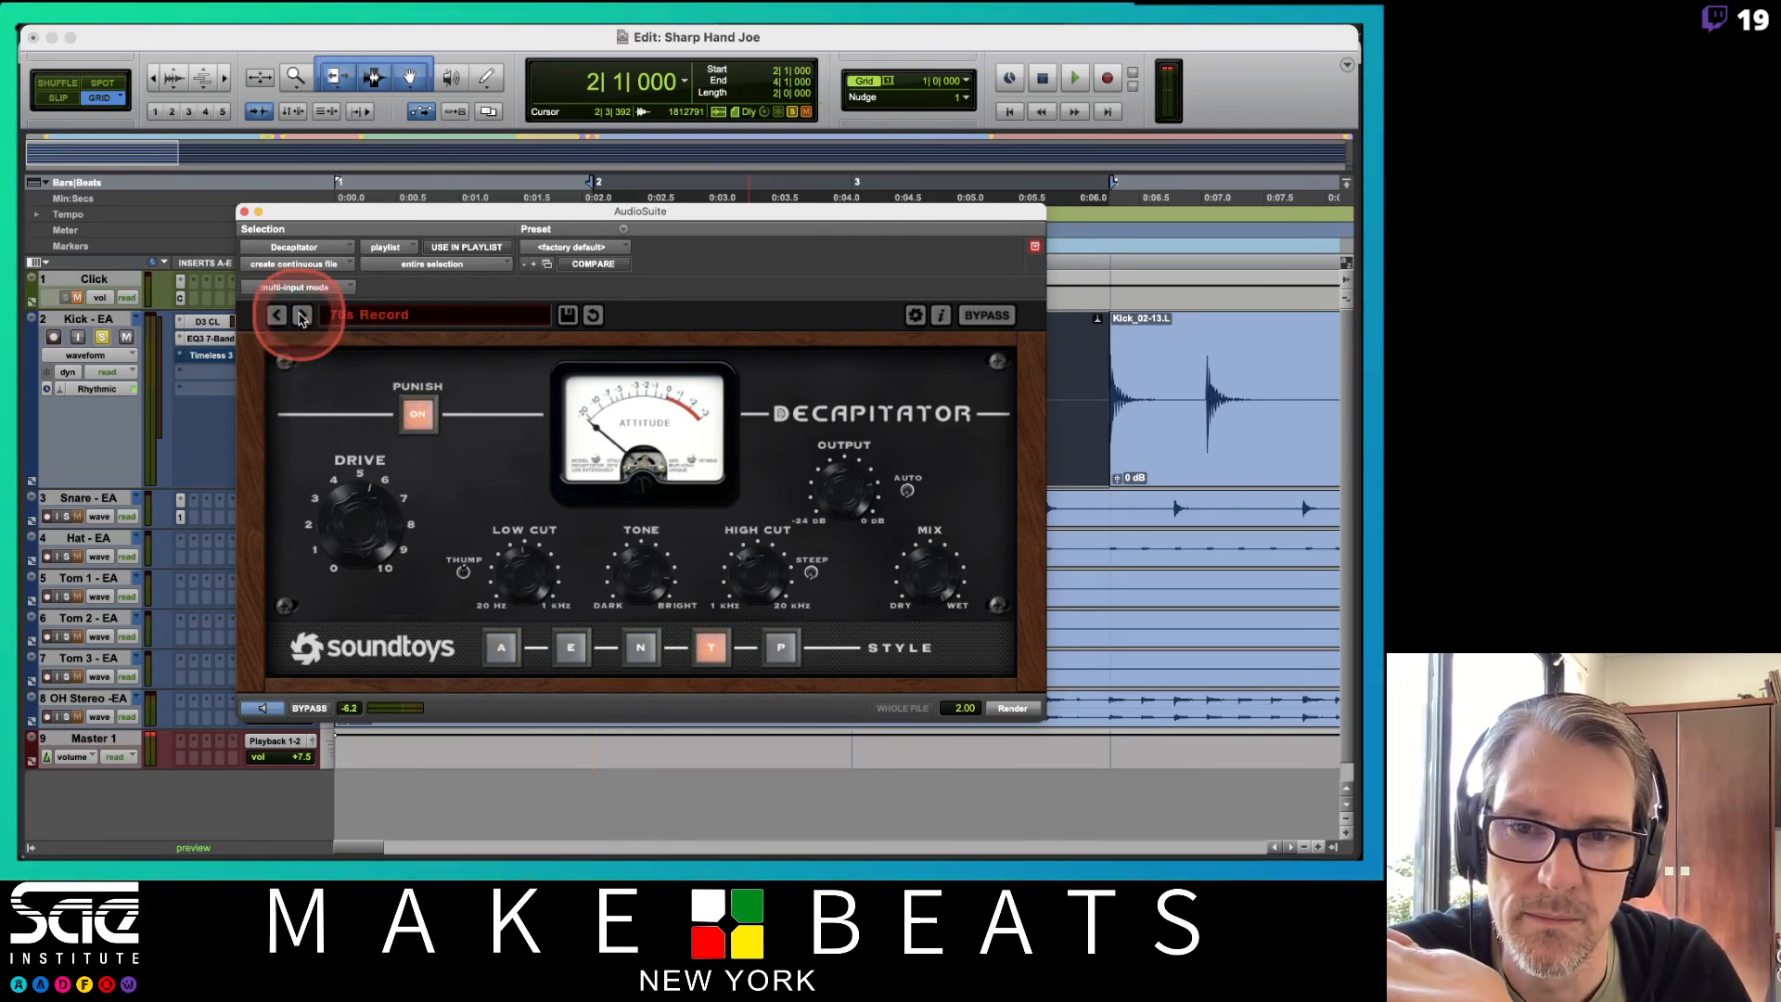
drag(334, 509, 364, 475)
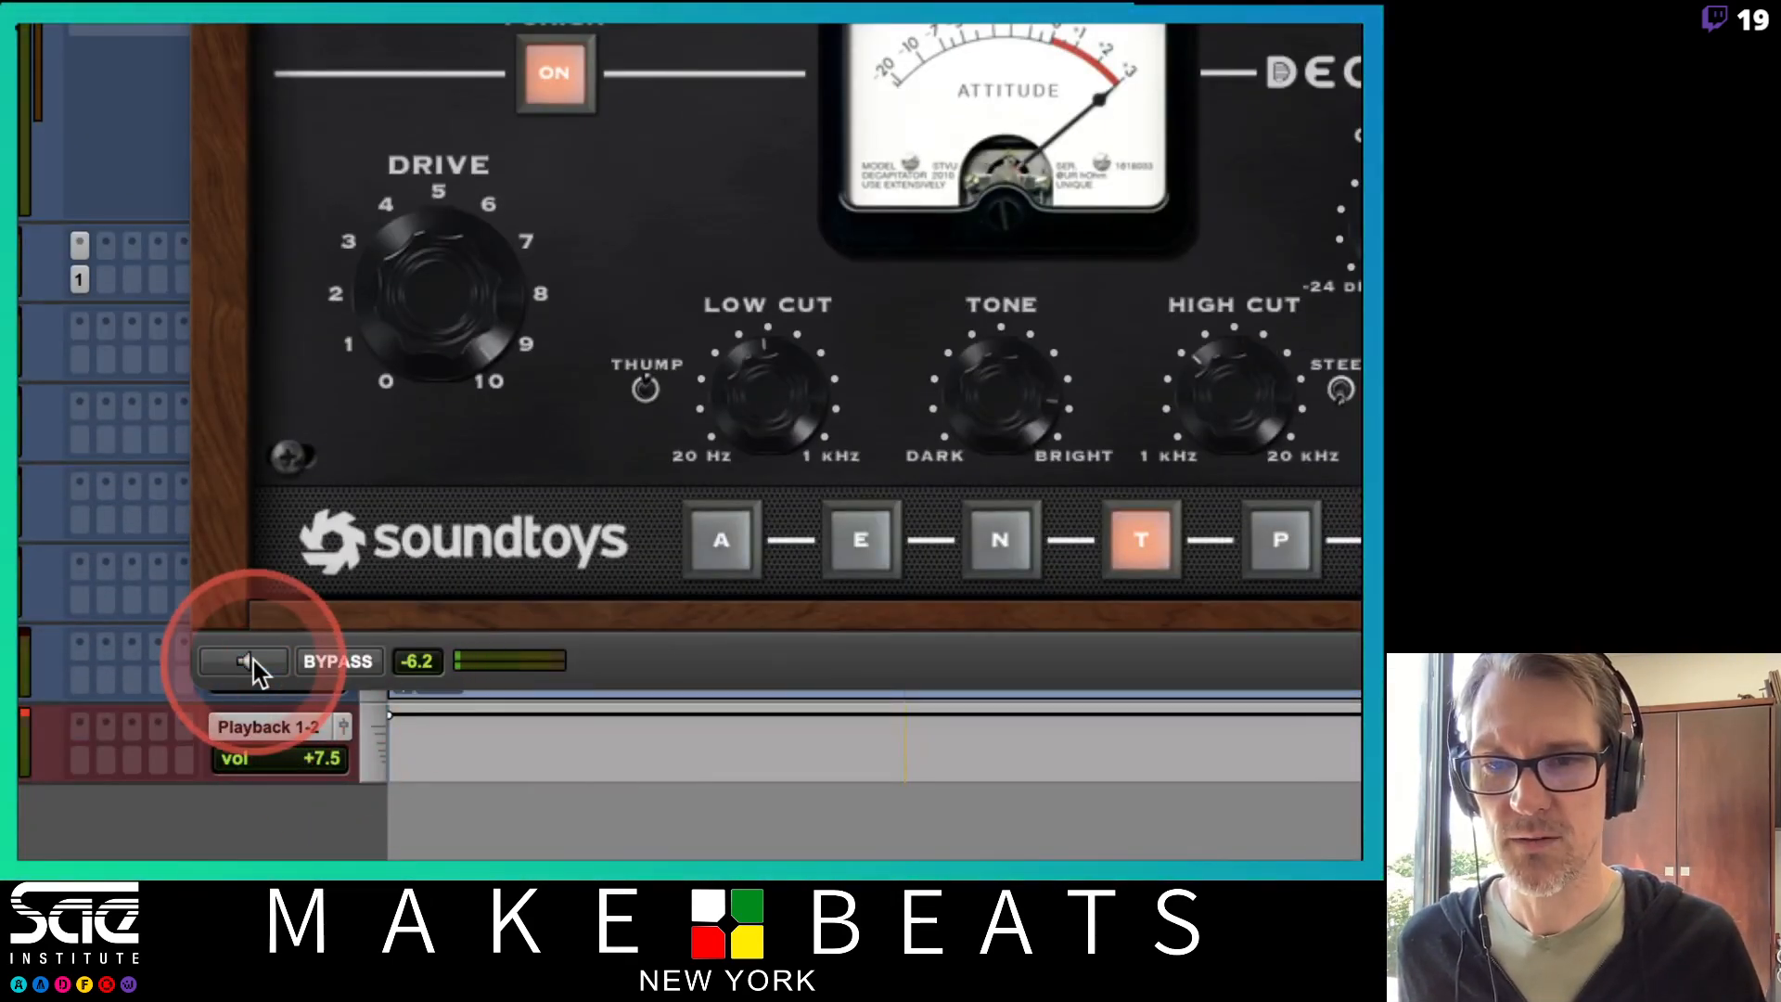
Preview the kick through Decapitator, set the AudioSuite handle length to 1.00 second, and render the processed audio
click(253, 661)
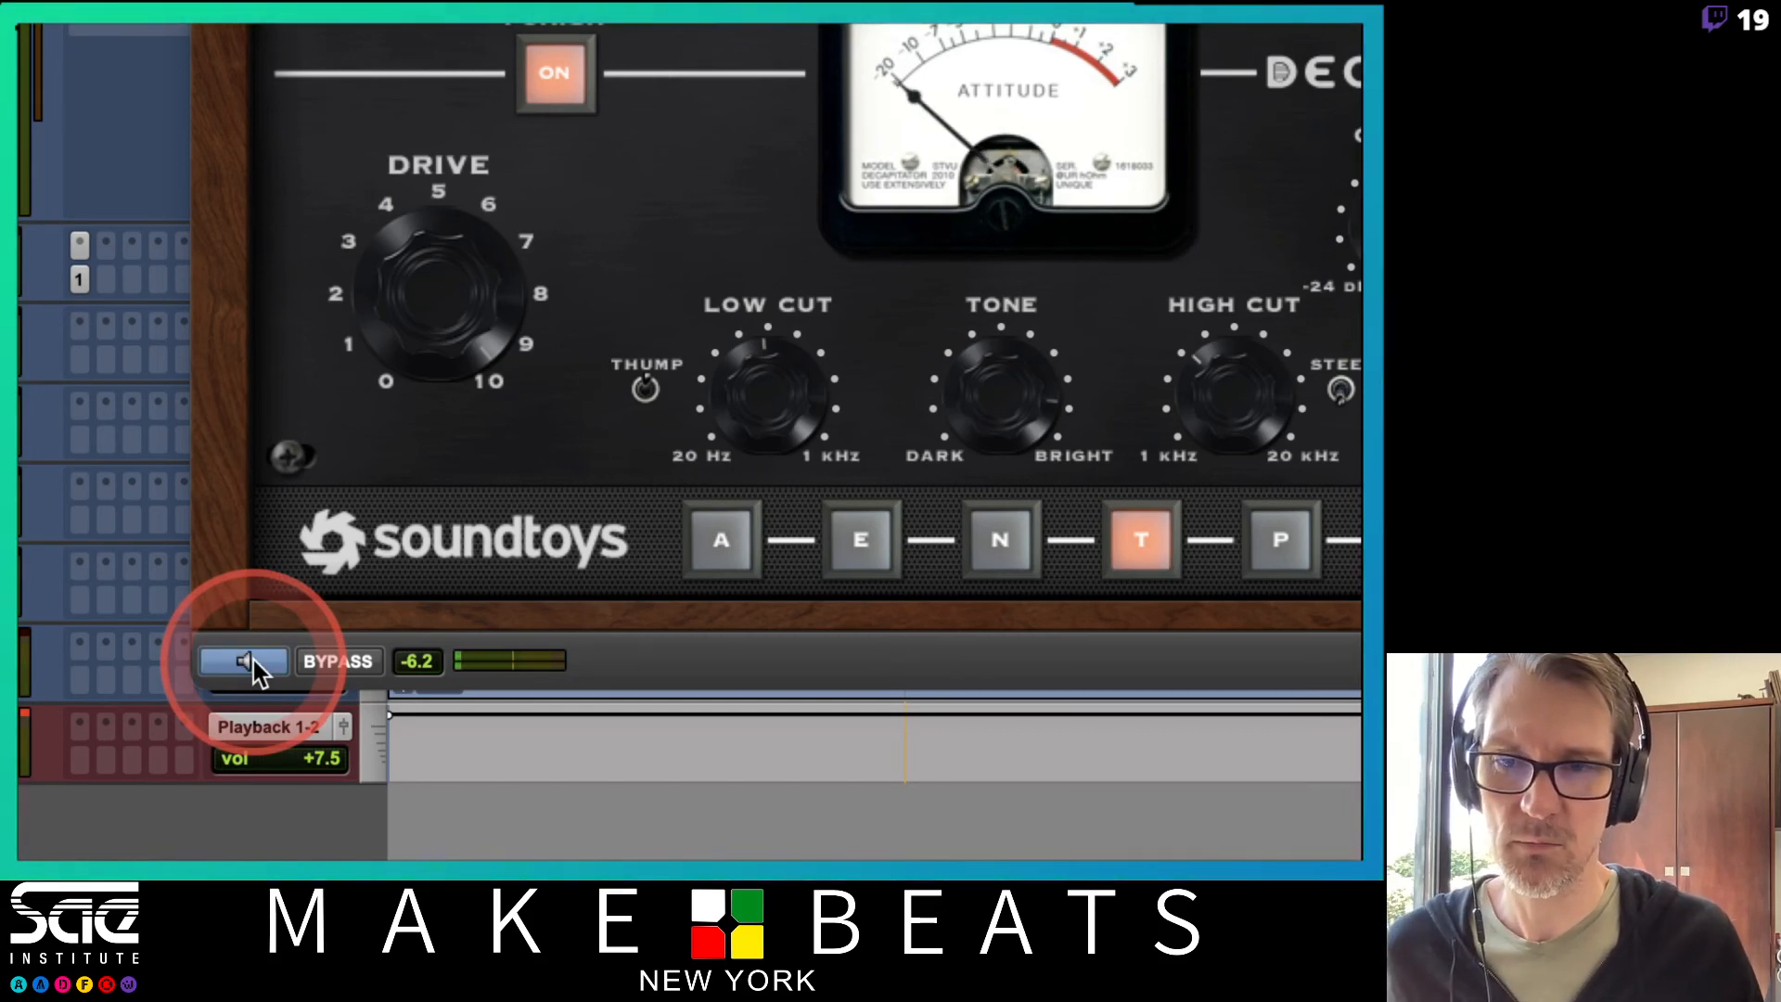
click(253, 661)
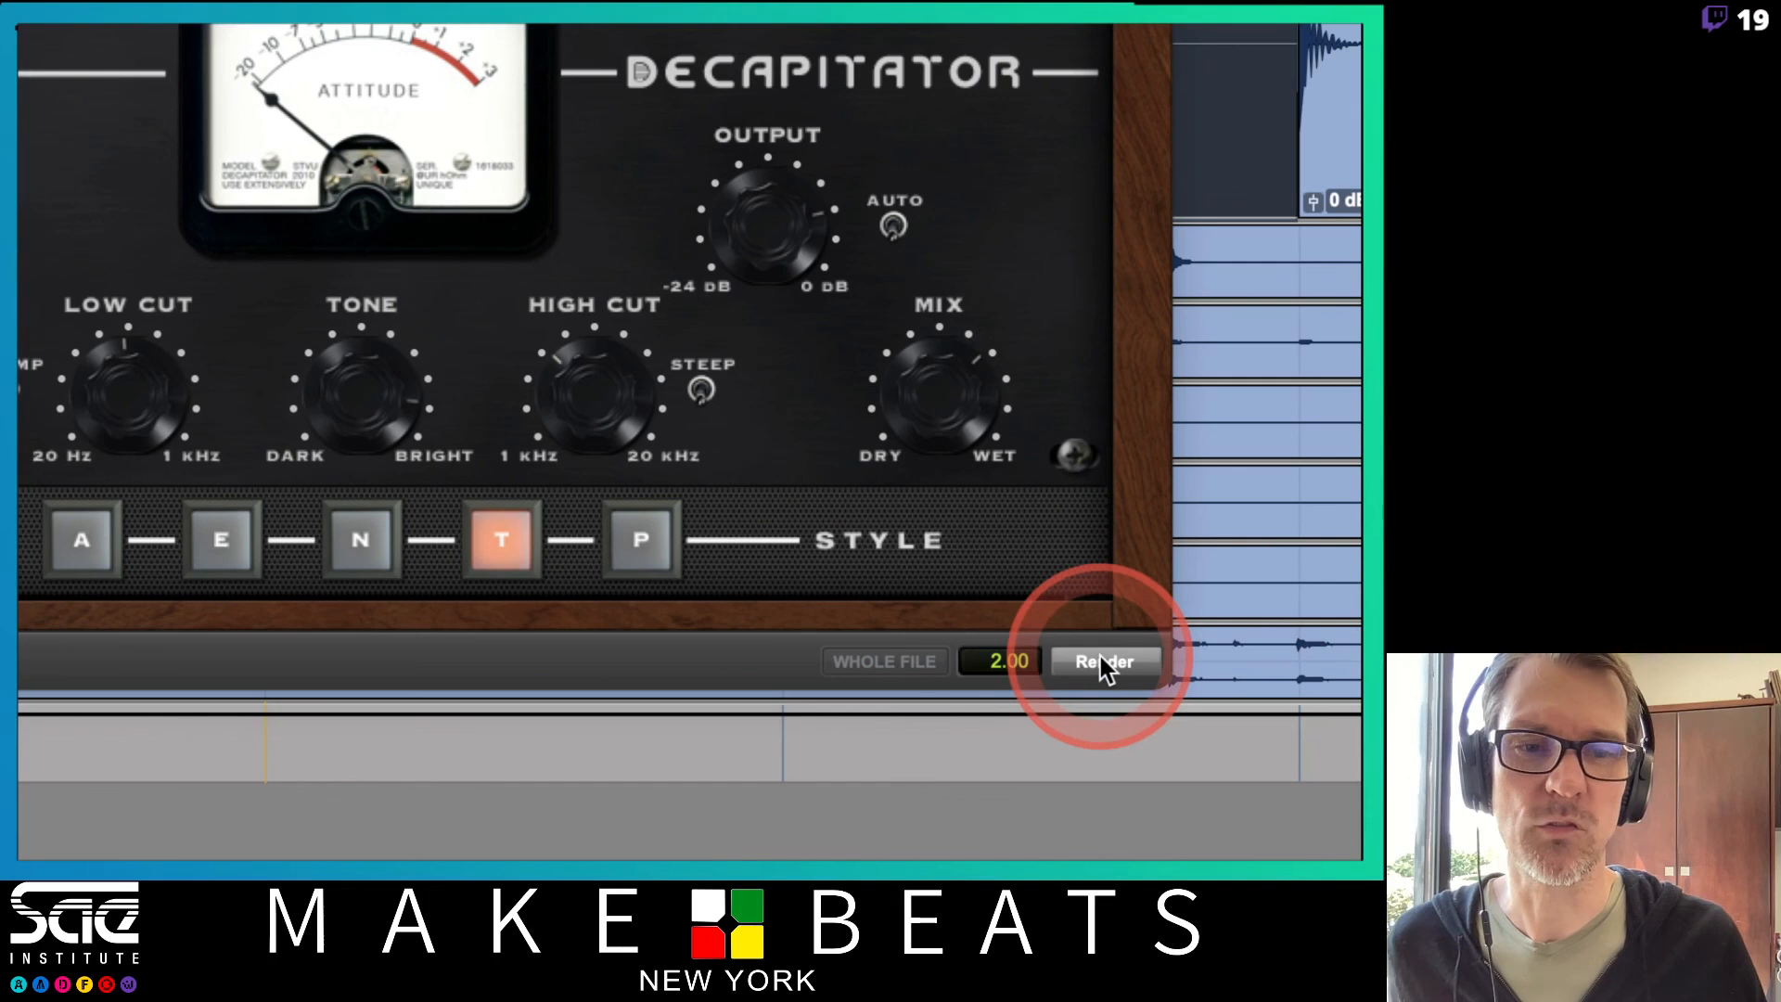
click(994, 663)
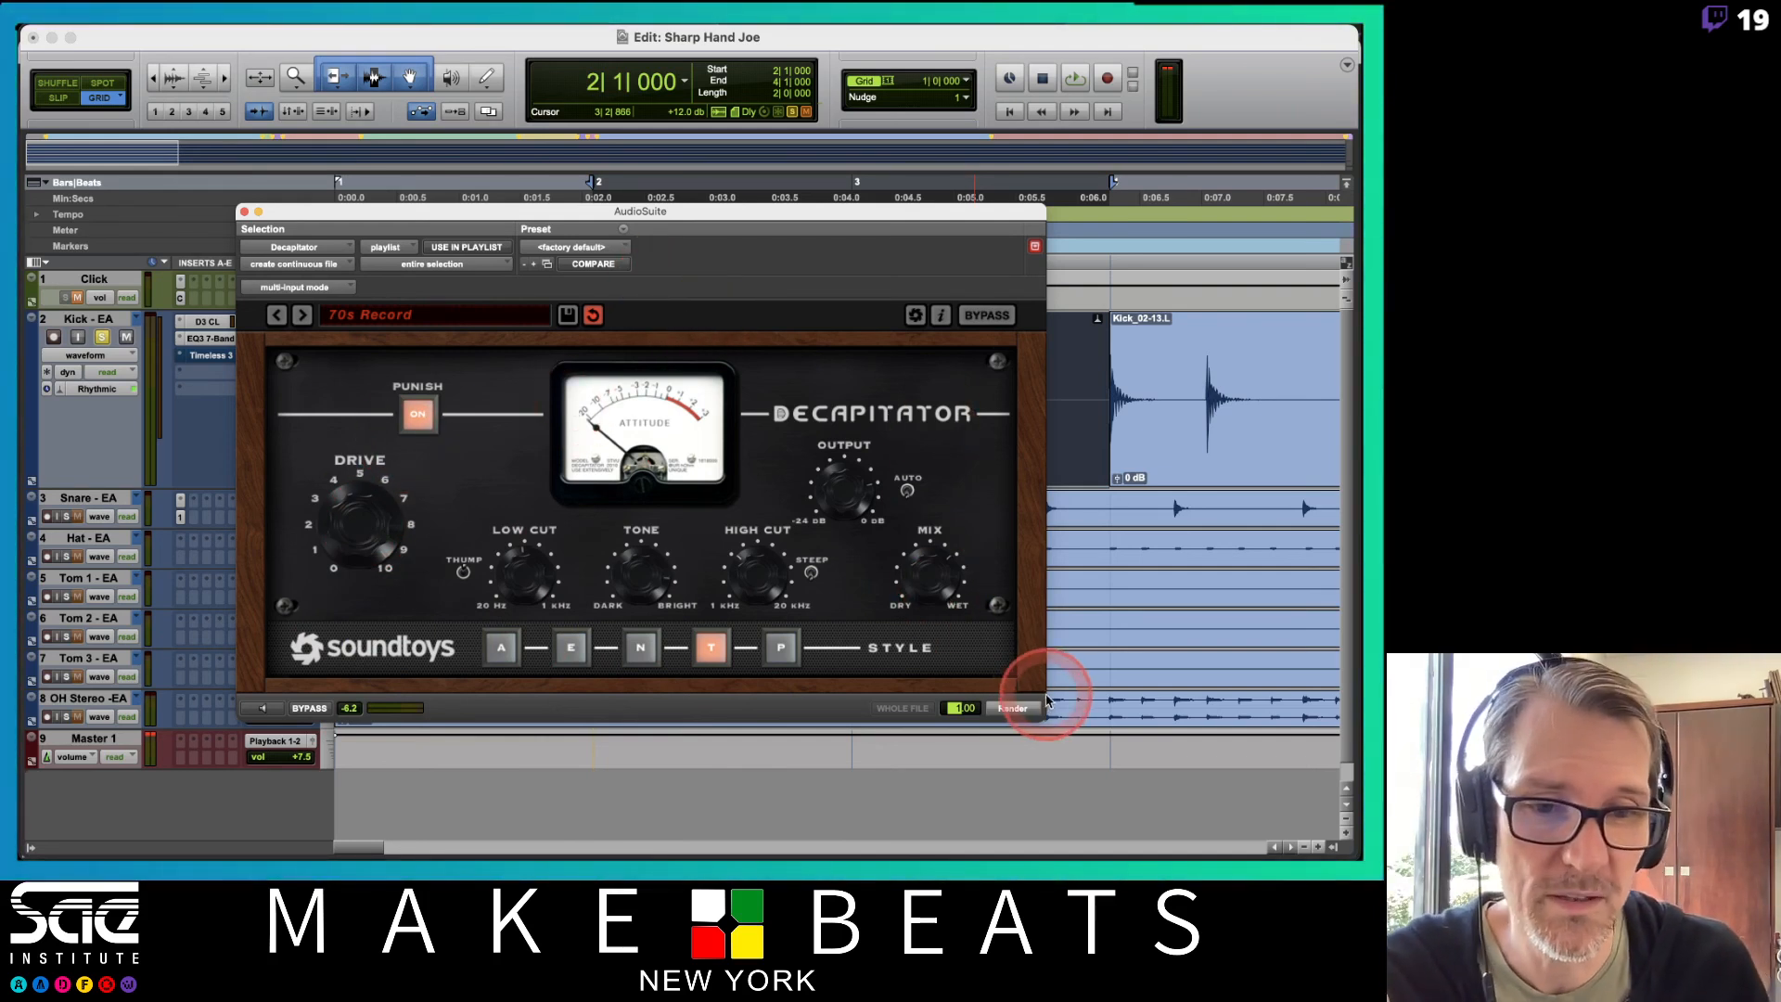
click(1014, 710)
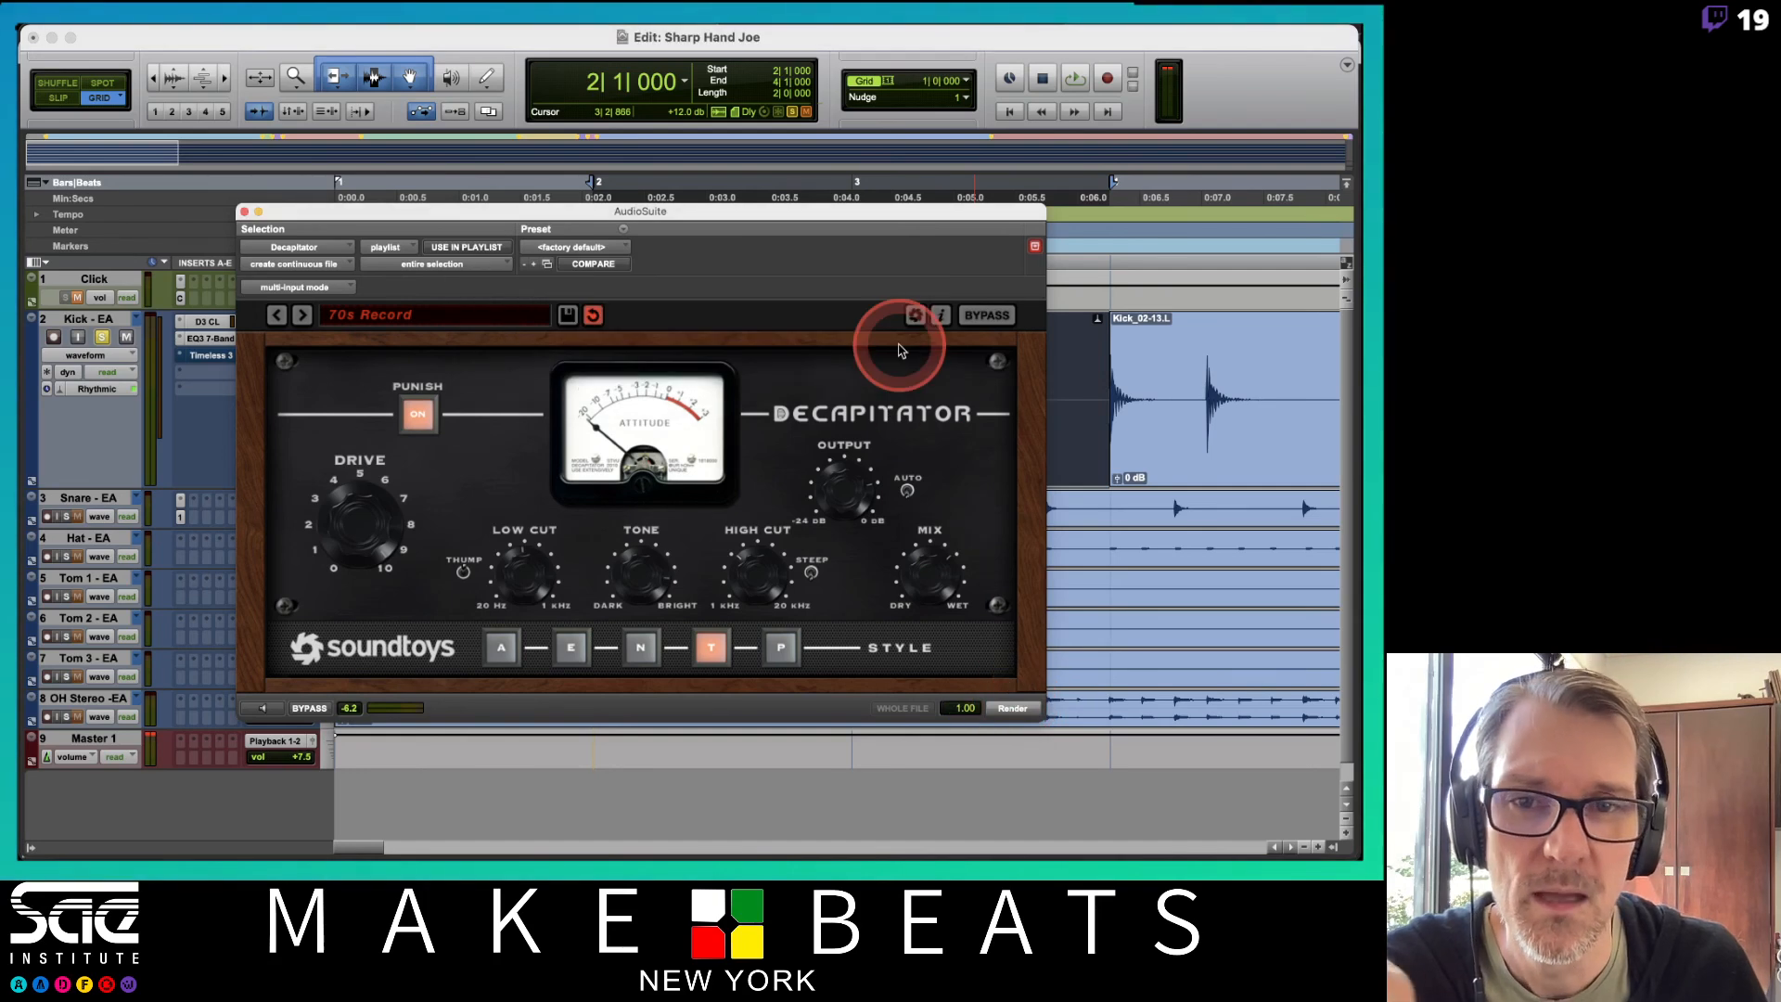
Move the Decapitator window clear of the Kick - EA track and audition the track from bar 2
drag(875, 211, 777, 531)
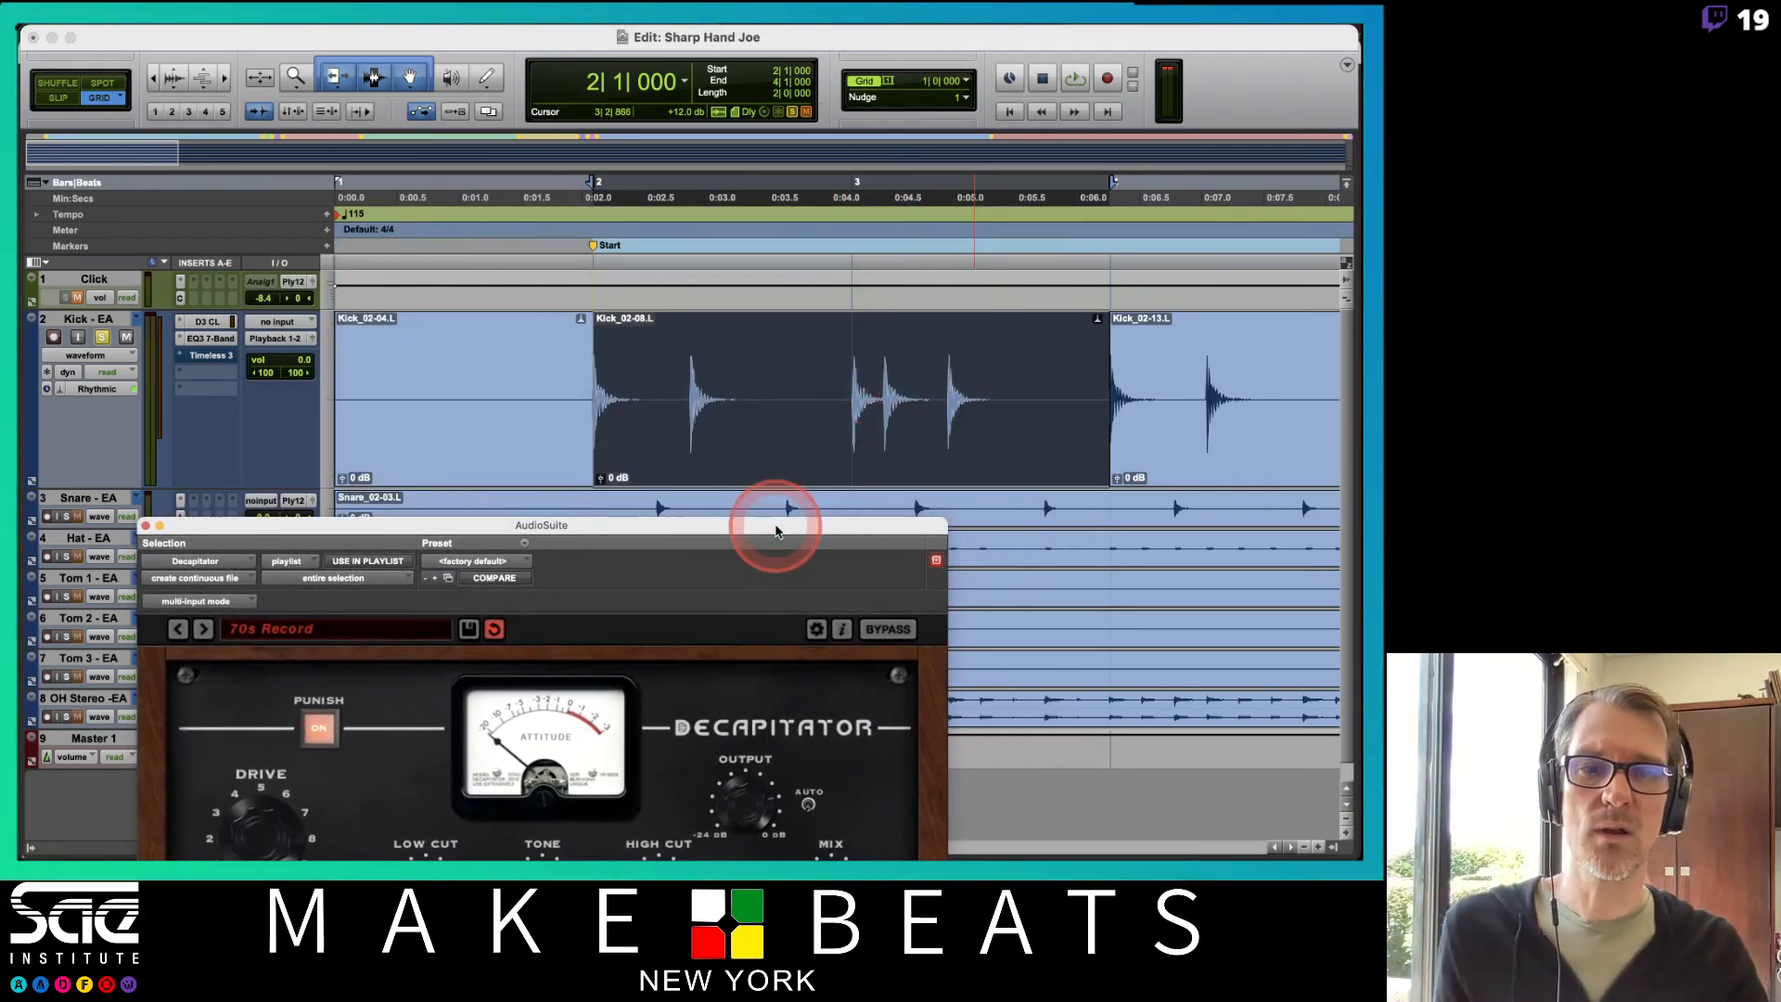
click(547, 357)
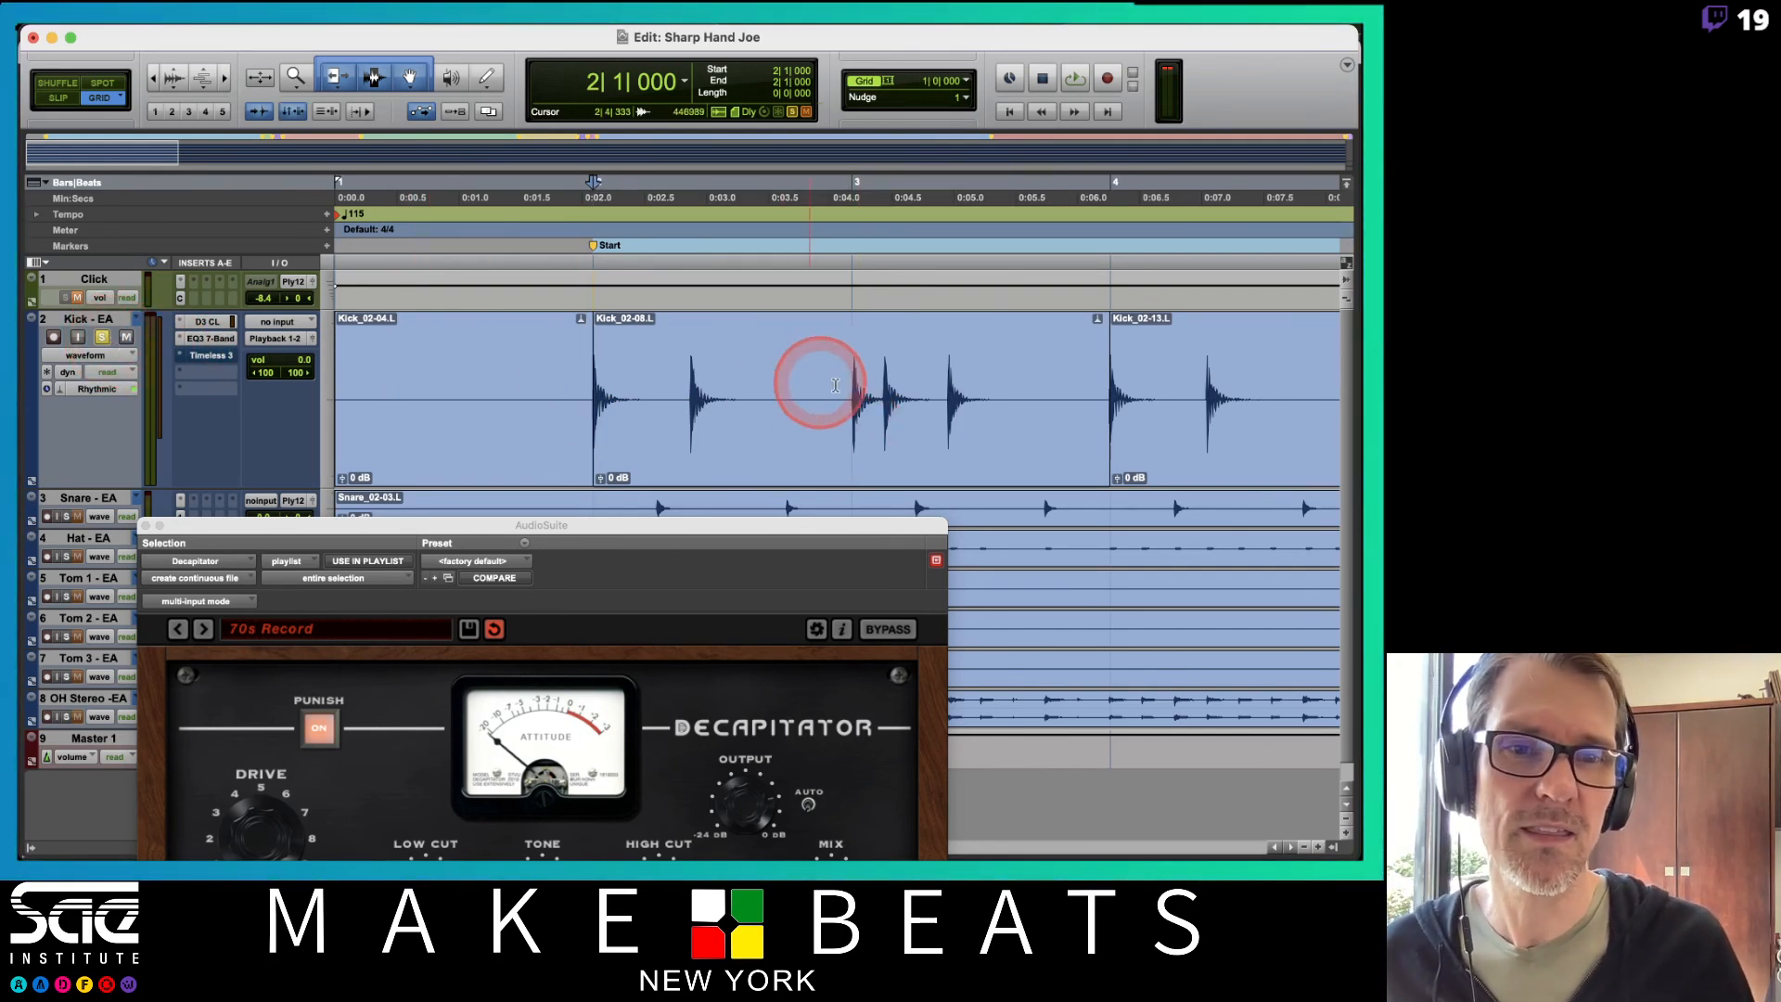
key(space)
key(space)
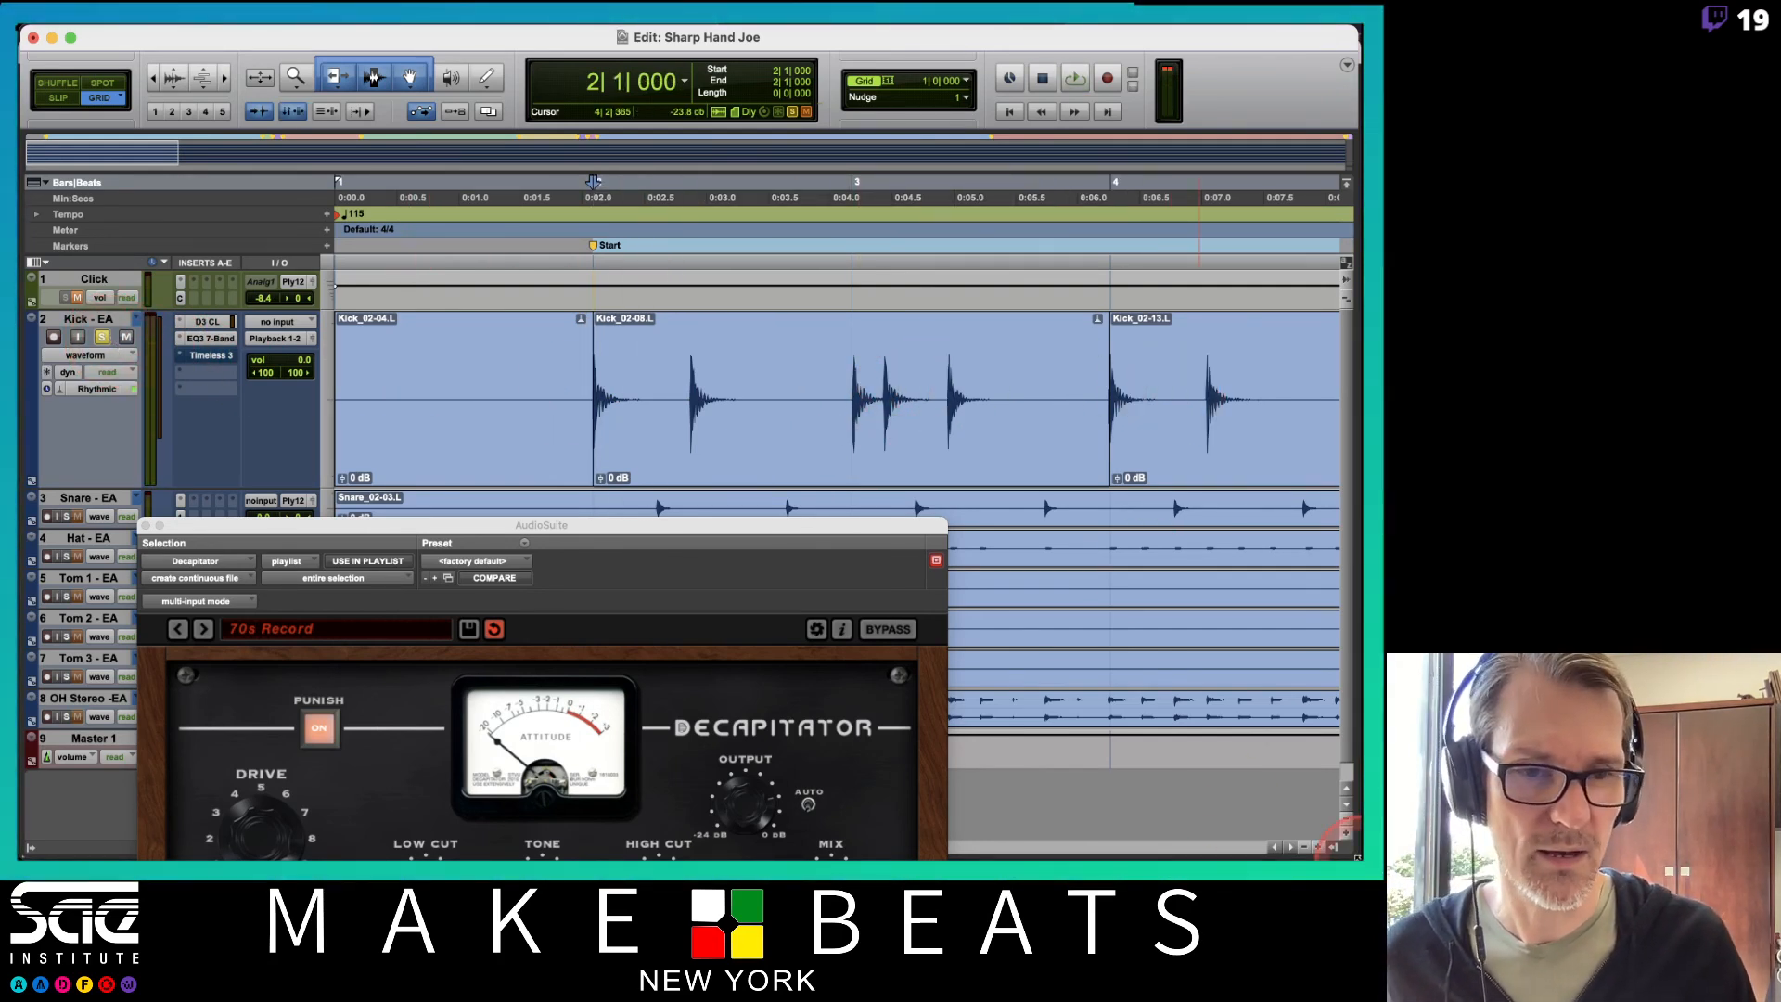
Show the Clips list and place Kick-Decpttr_02-01.L on the Kick - EA track between bars 2 and 4
click(1332, 852)
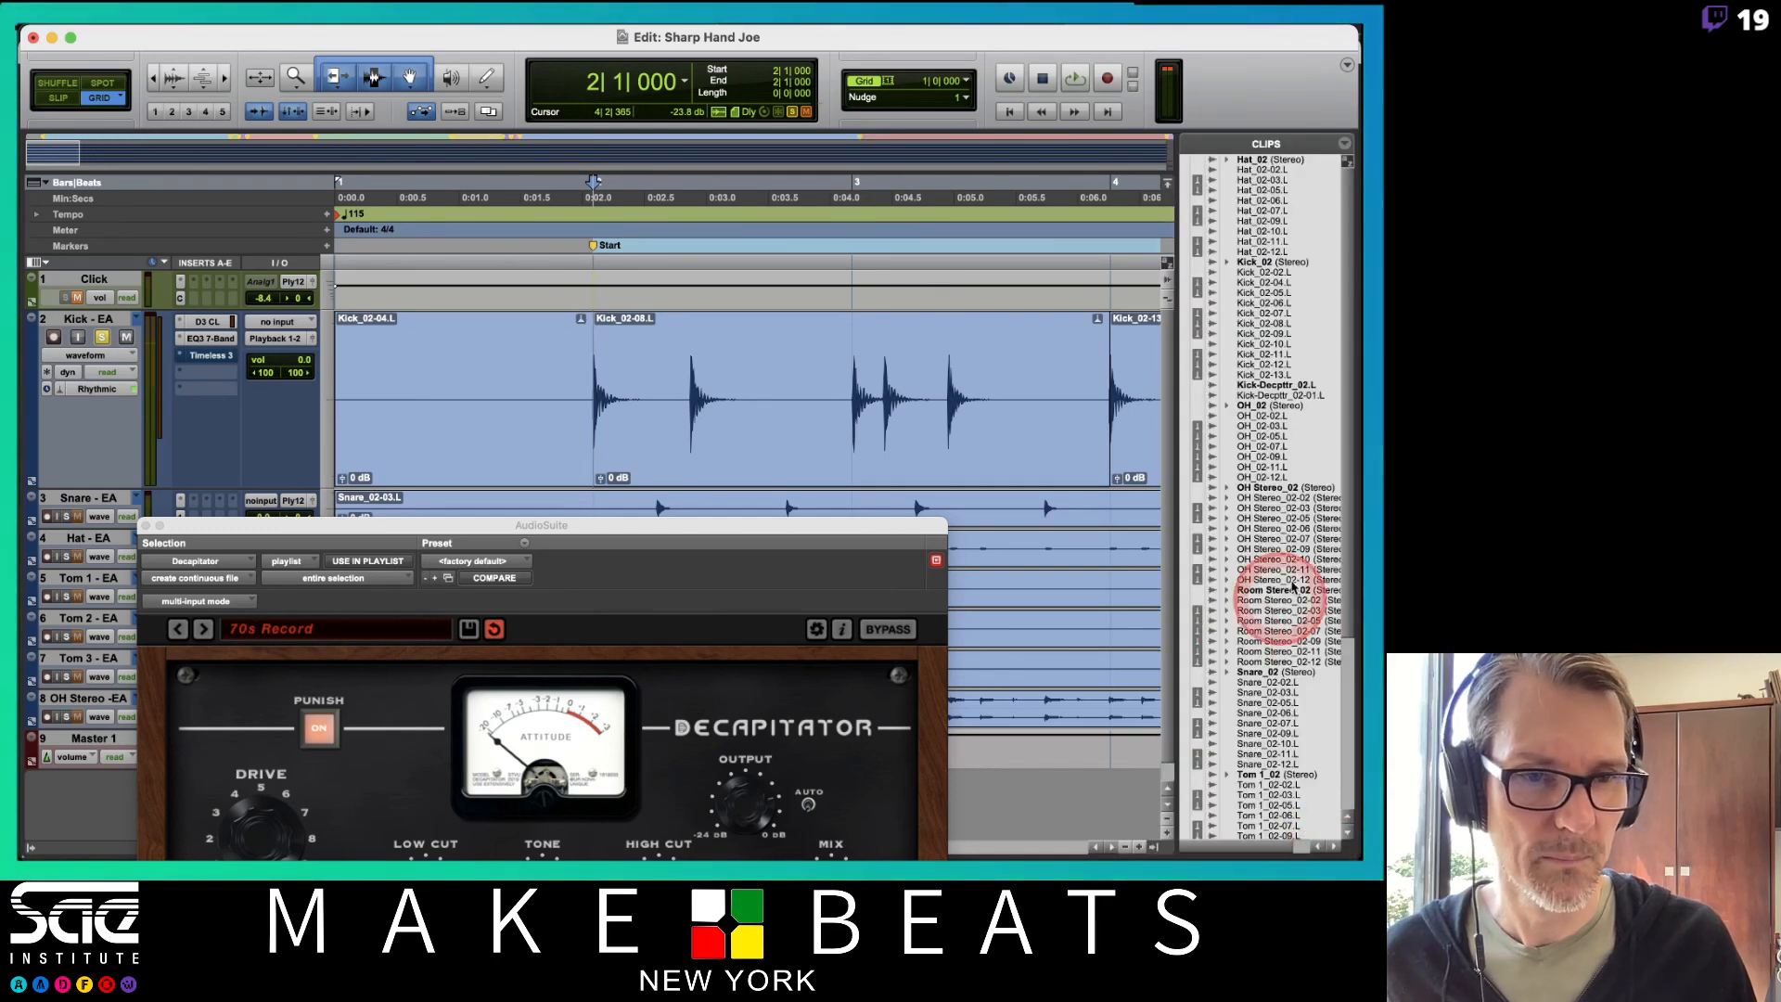
click(1280, 395)
drag(1279, 396, 574, 425)
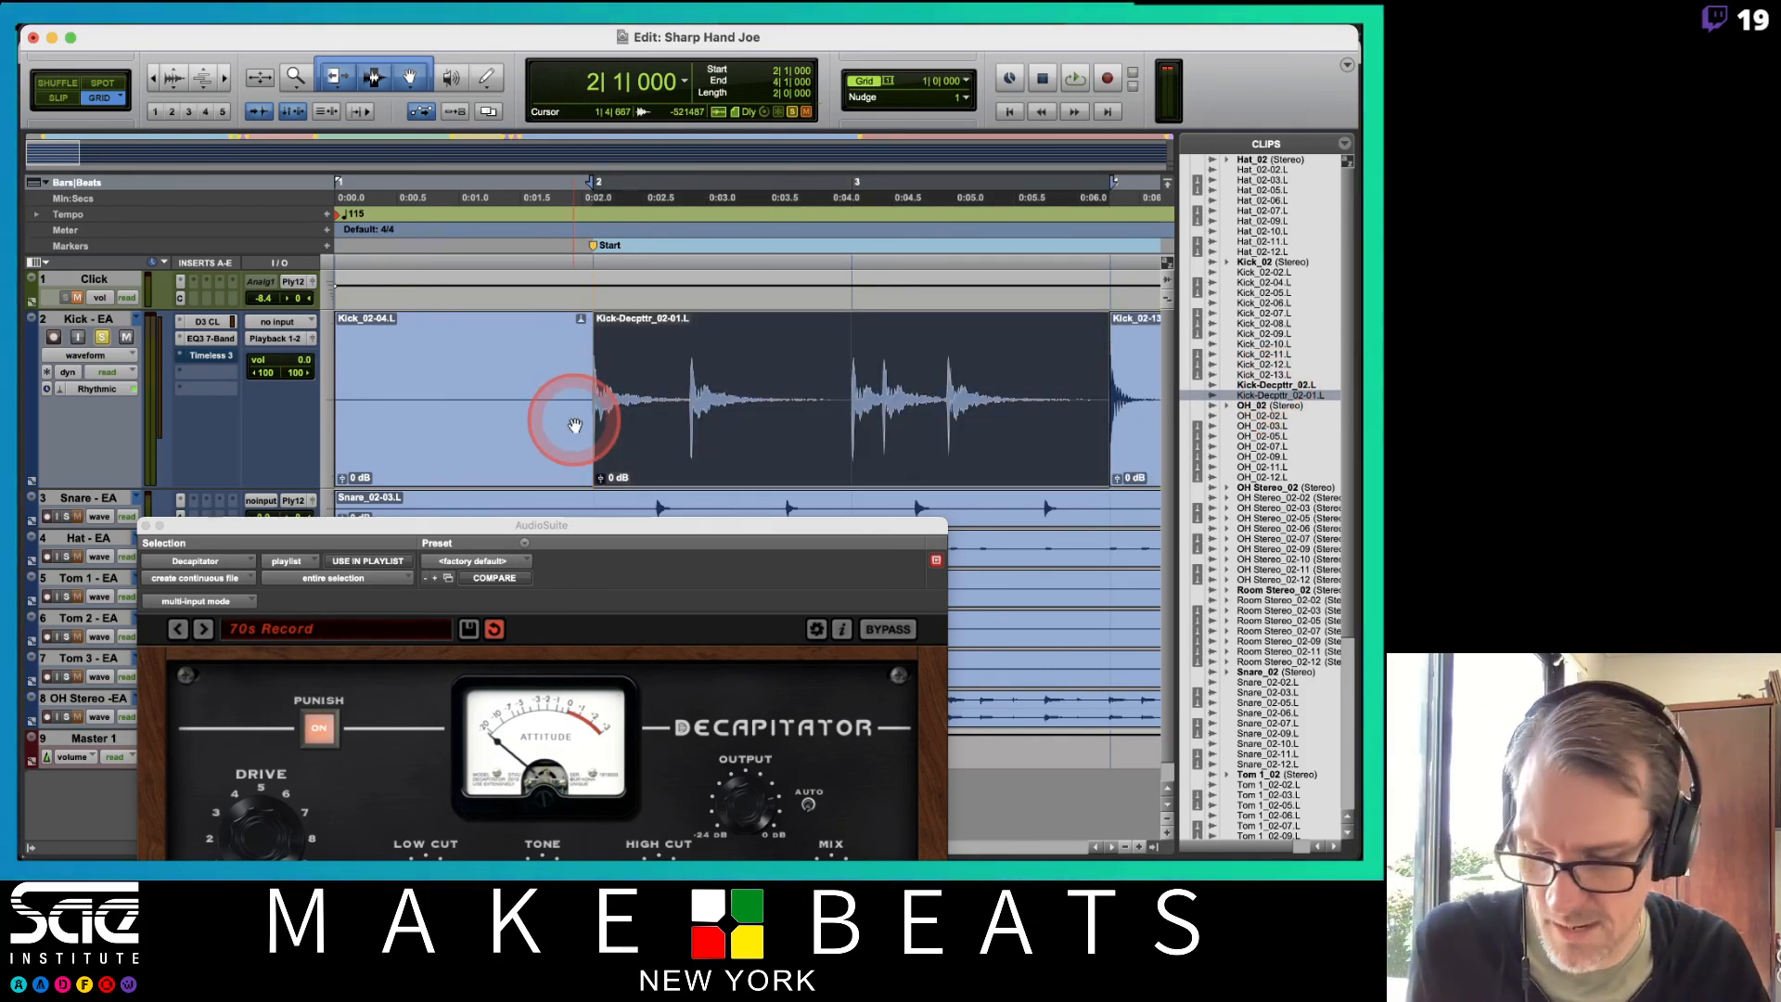
Audition the Kick - EA track from bar 2 through the processed clip and into the original audio after bar 4
scroll(575, 422, right, 5)
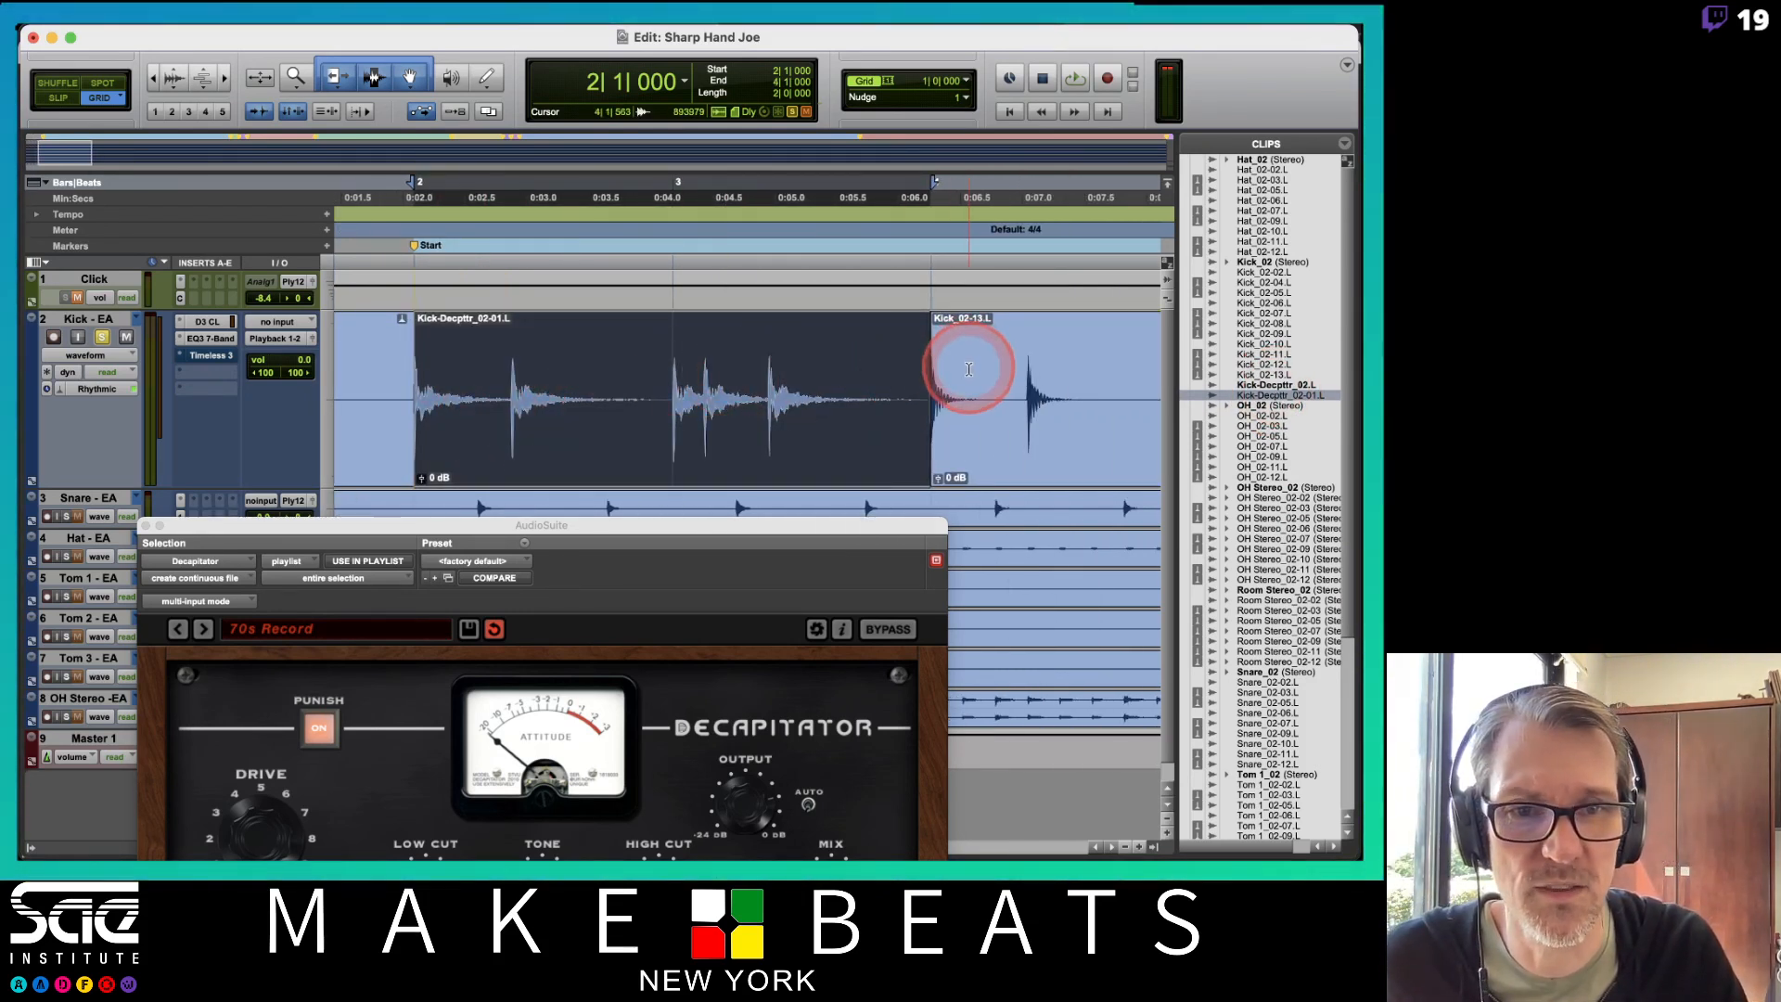
click(403, 376)
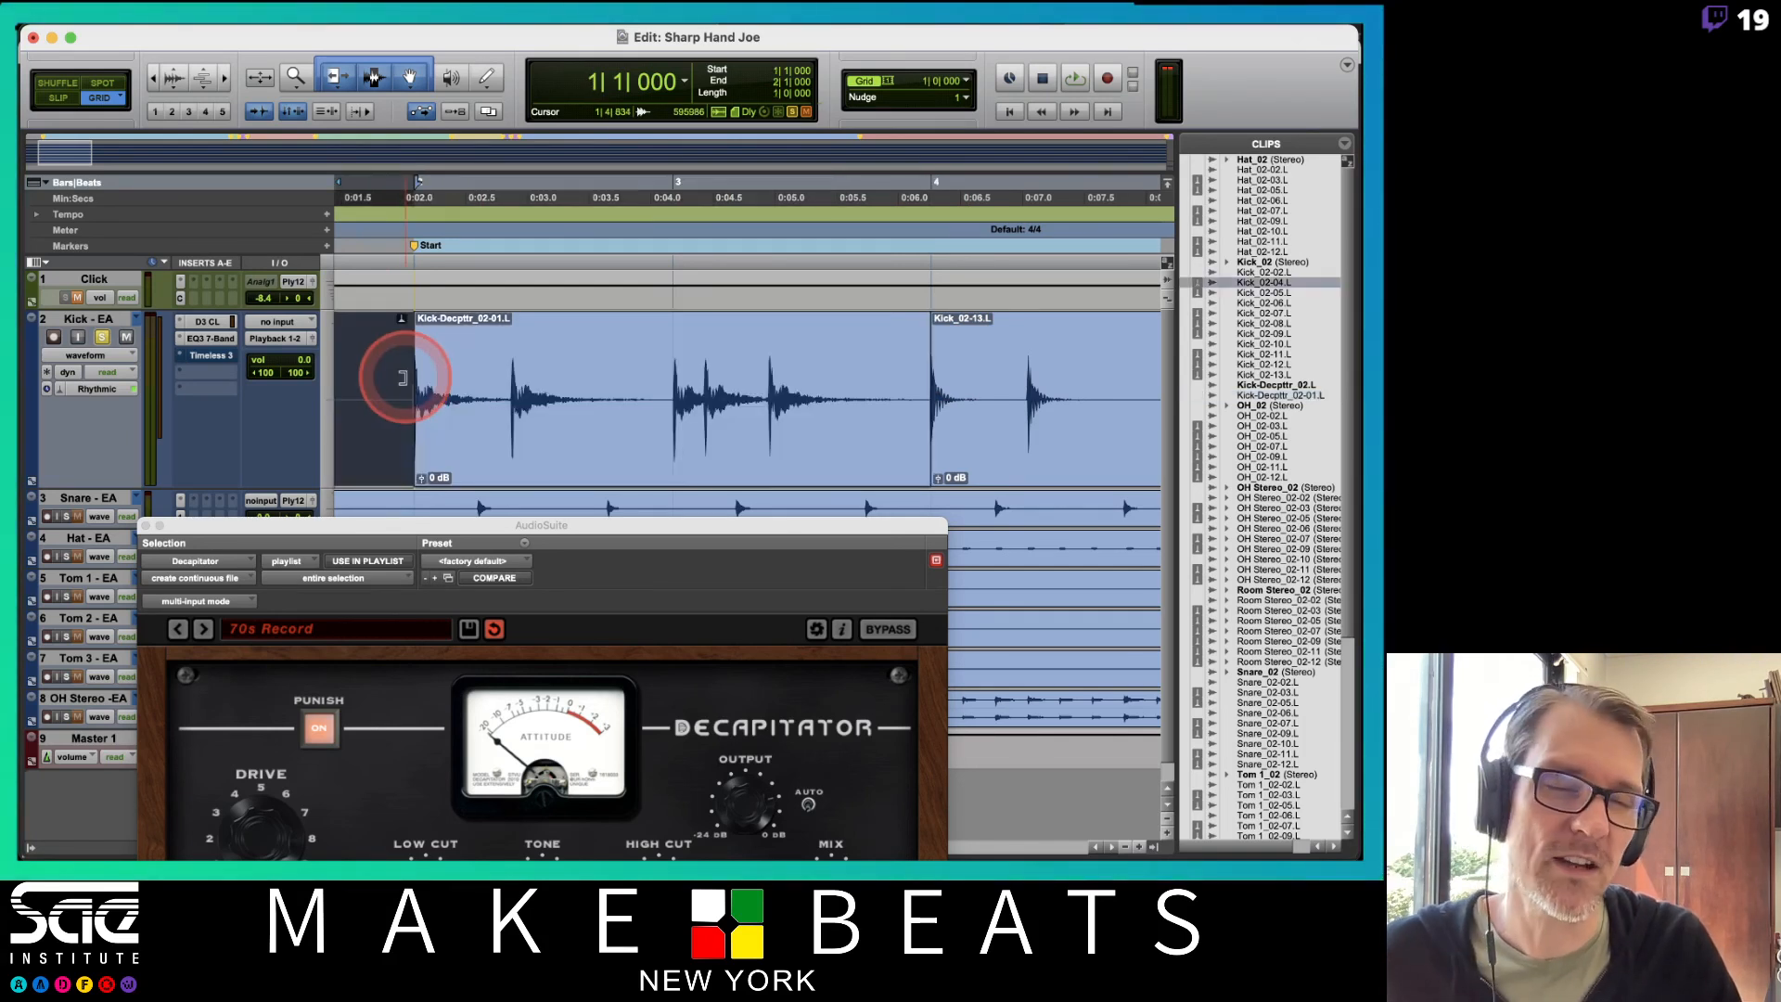
click(383, 383)
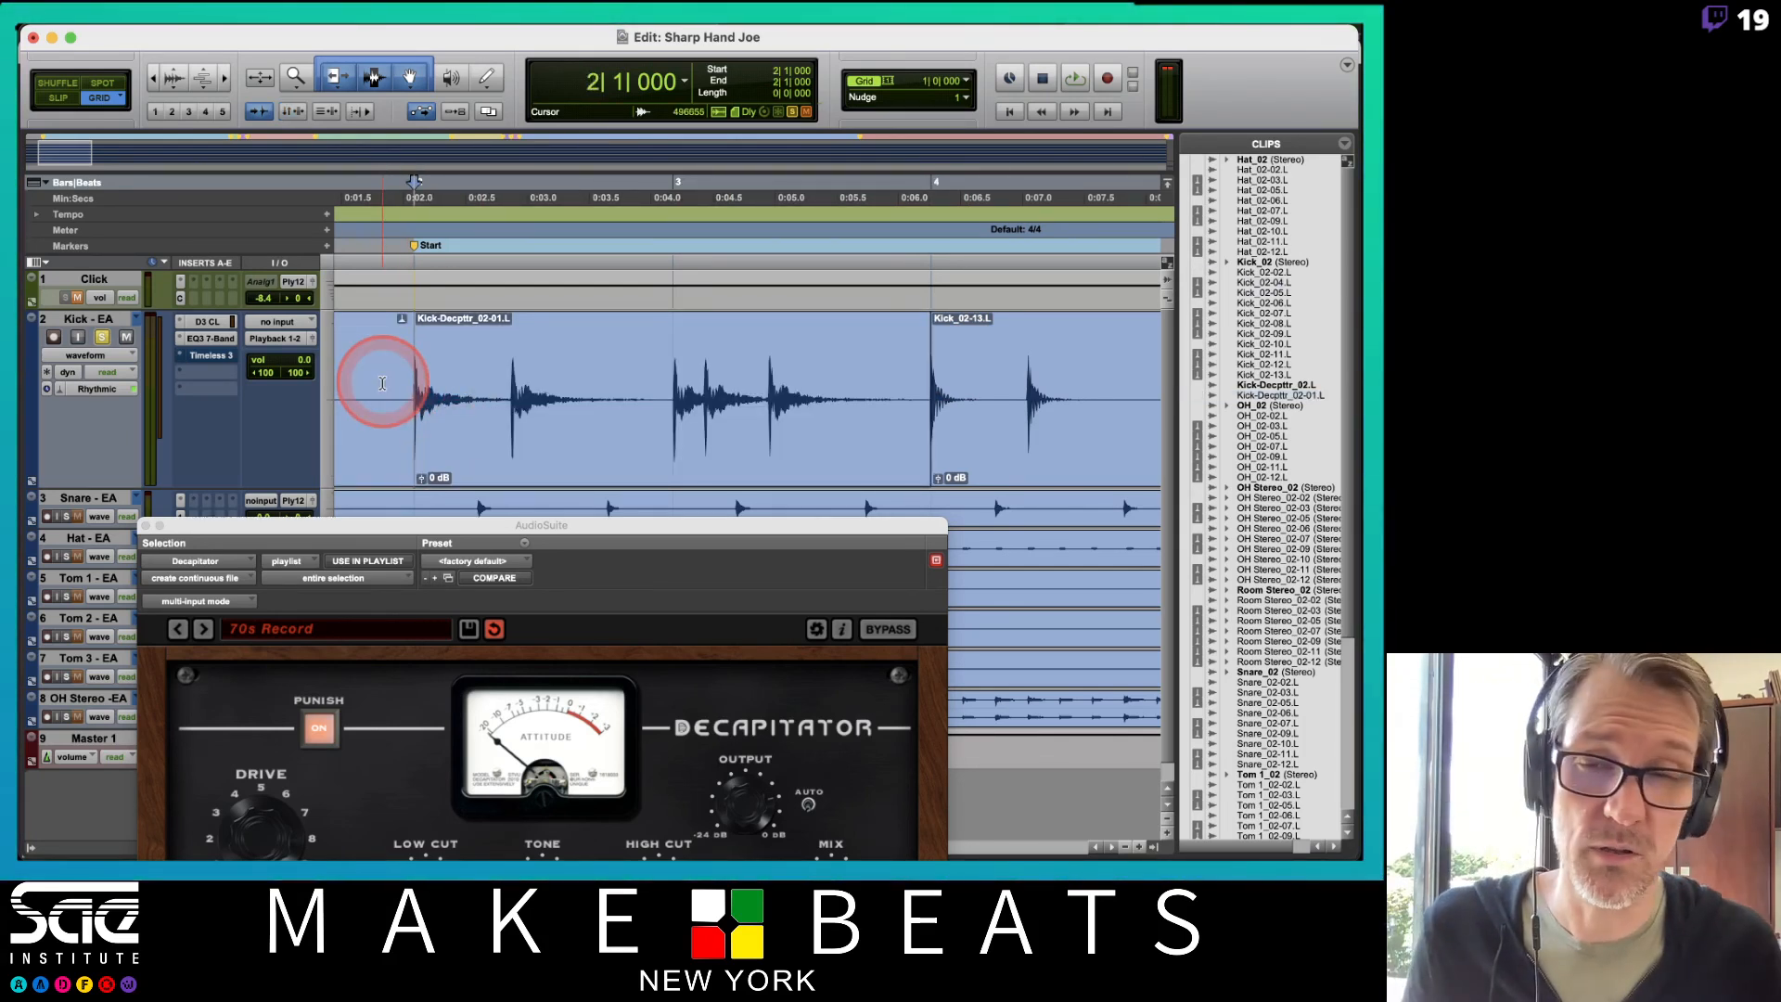
key(space)
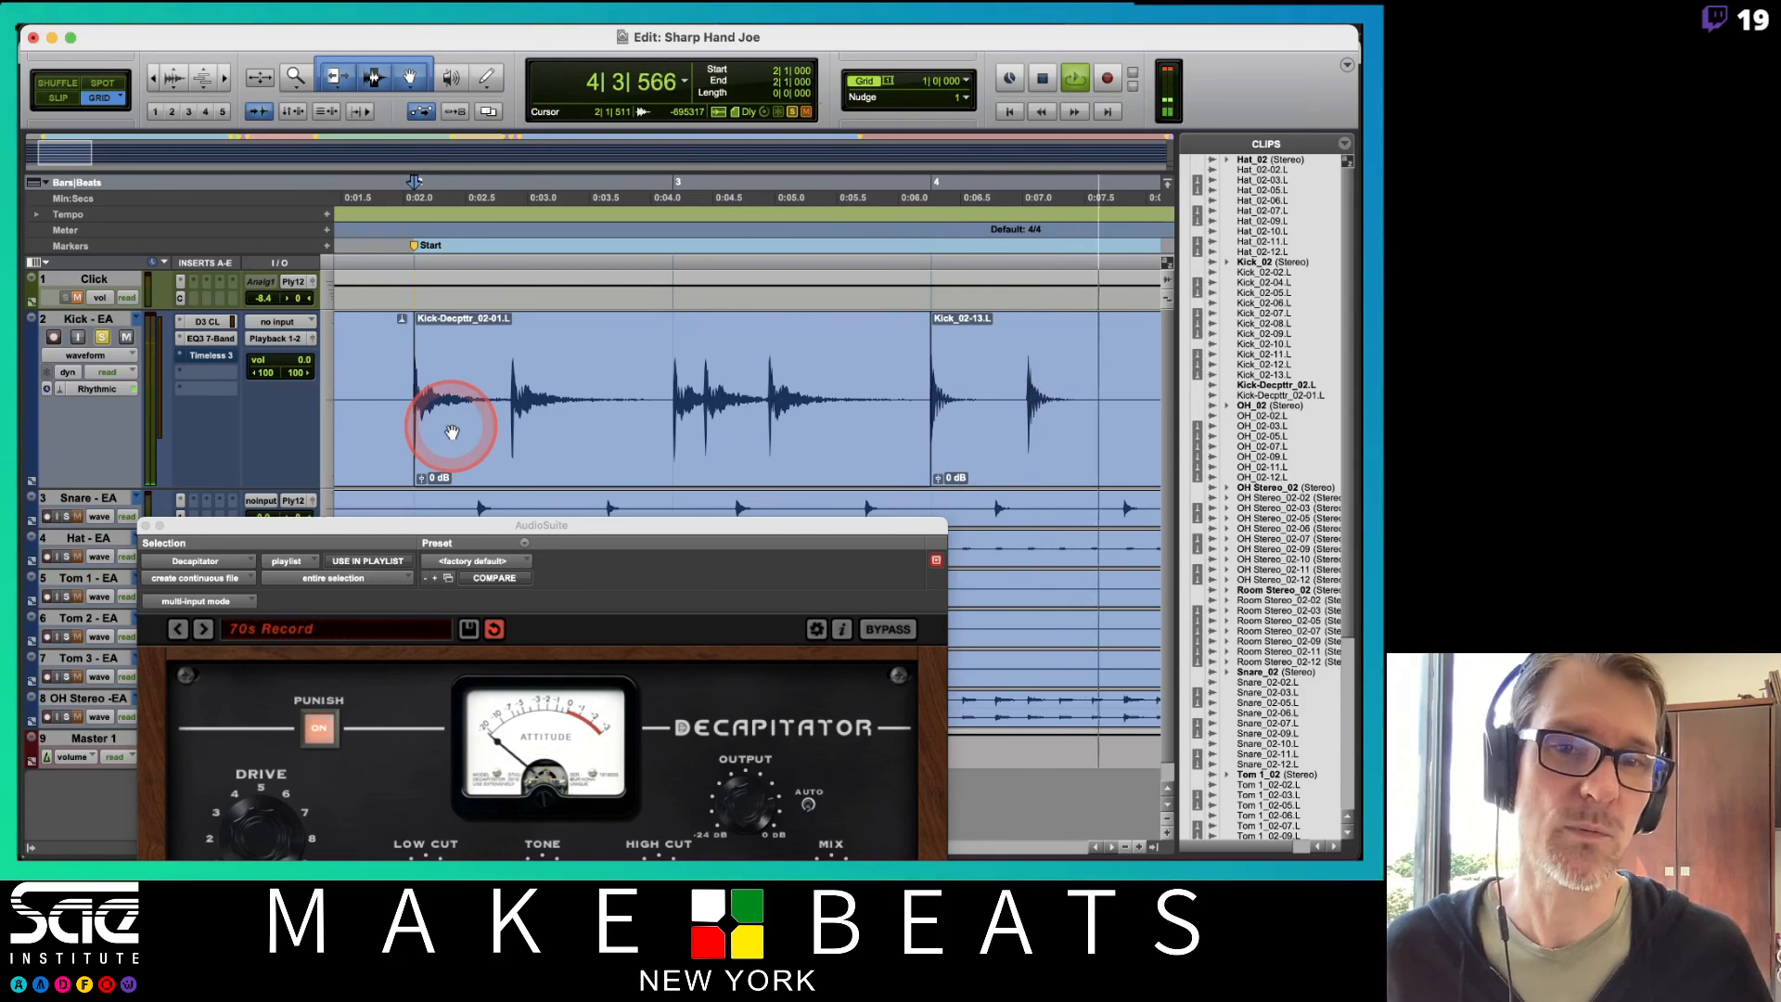
key(space)
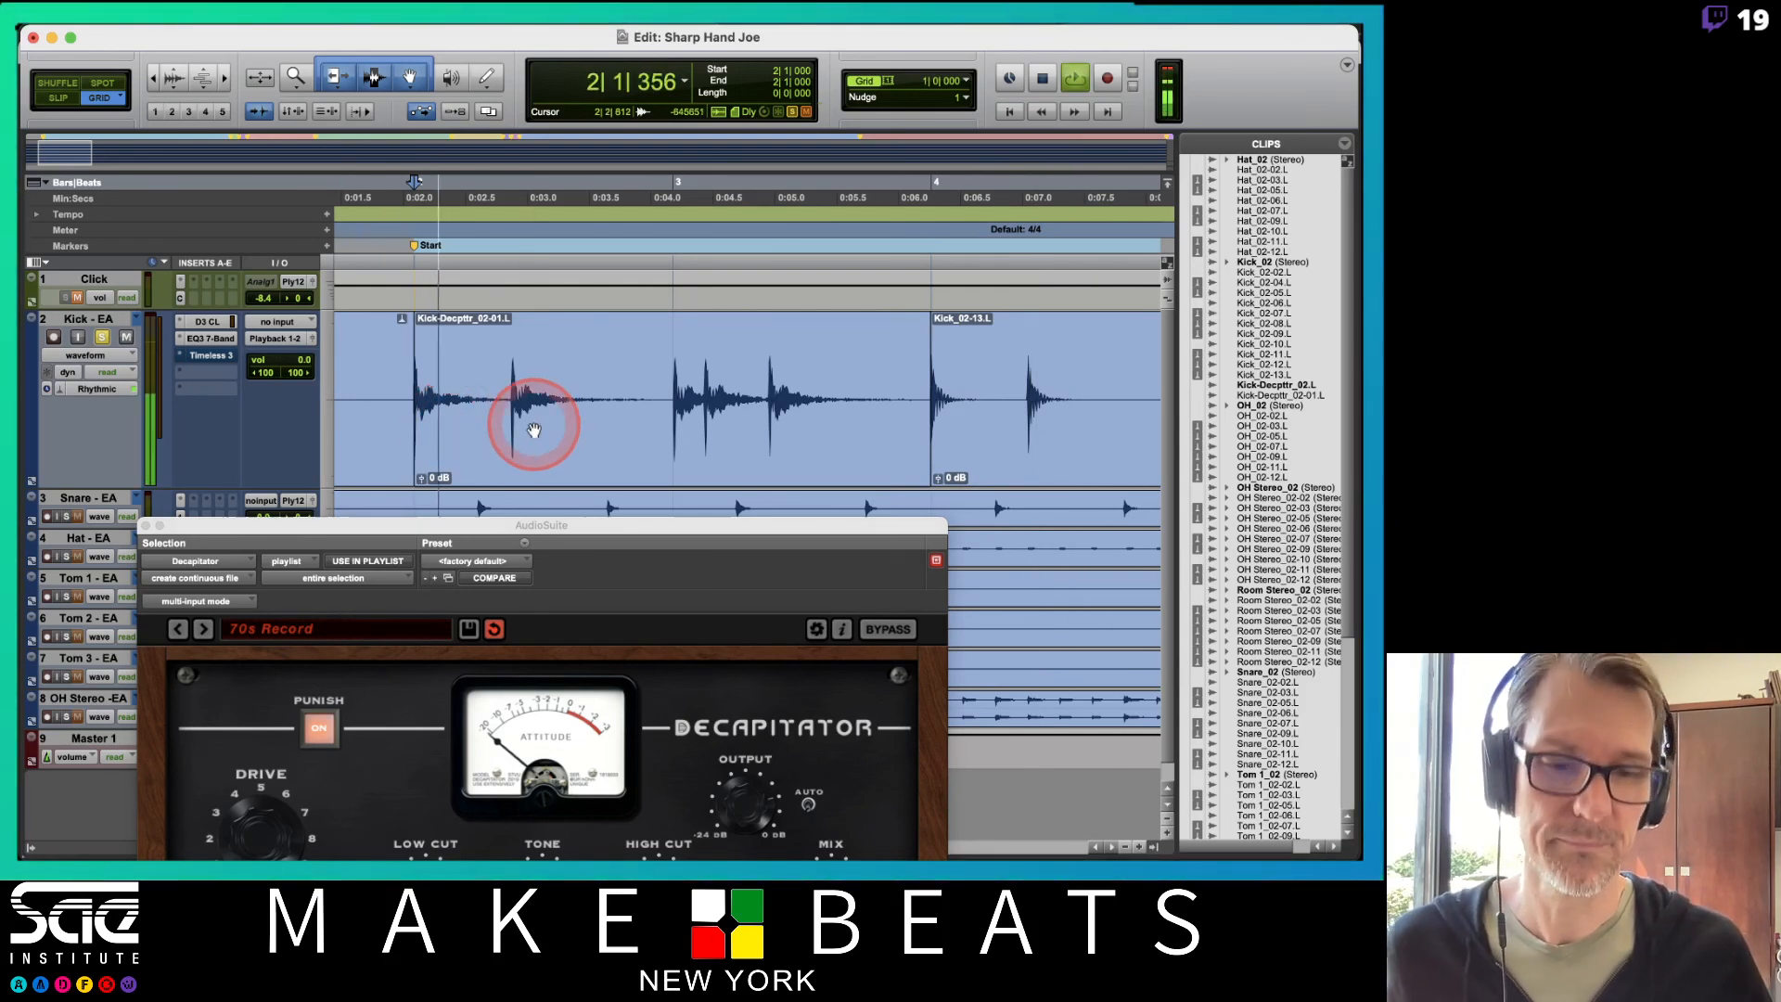
key(r)
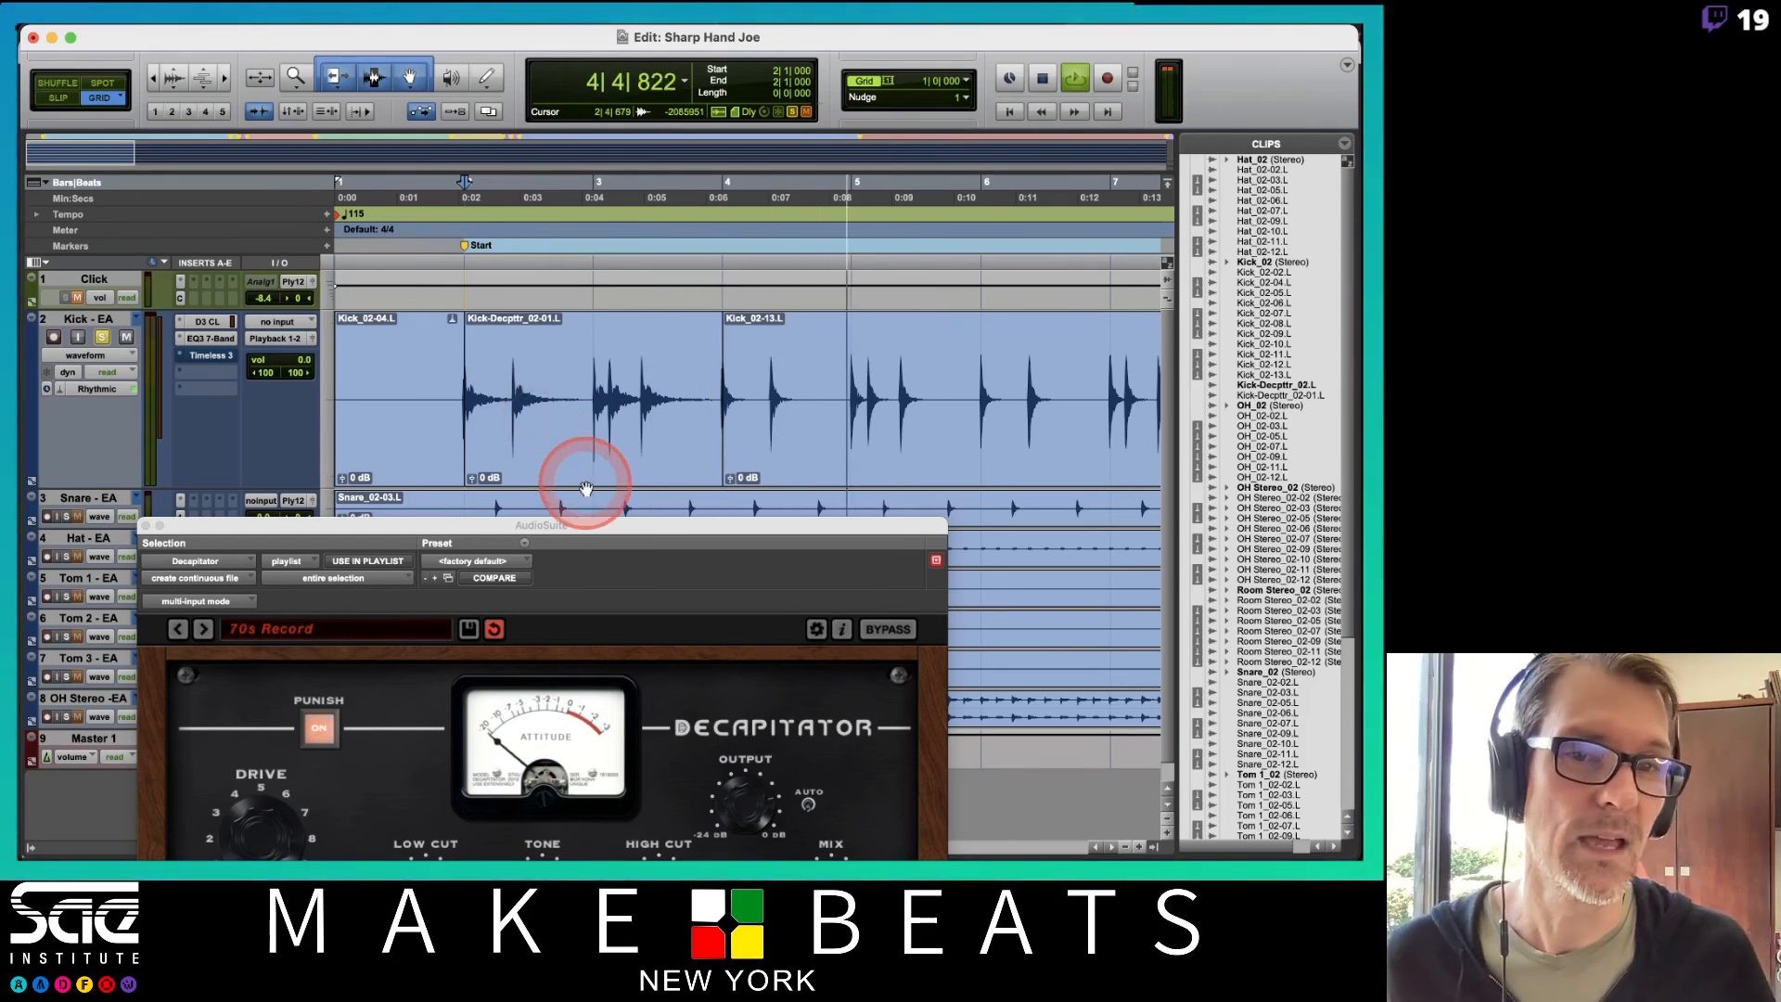
key(space)
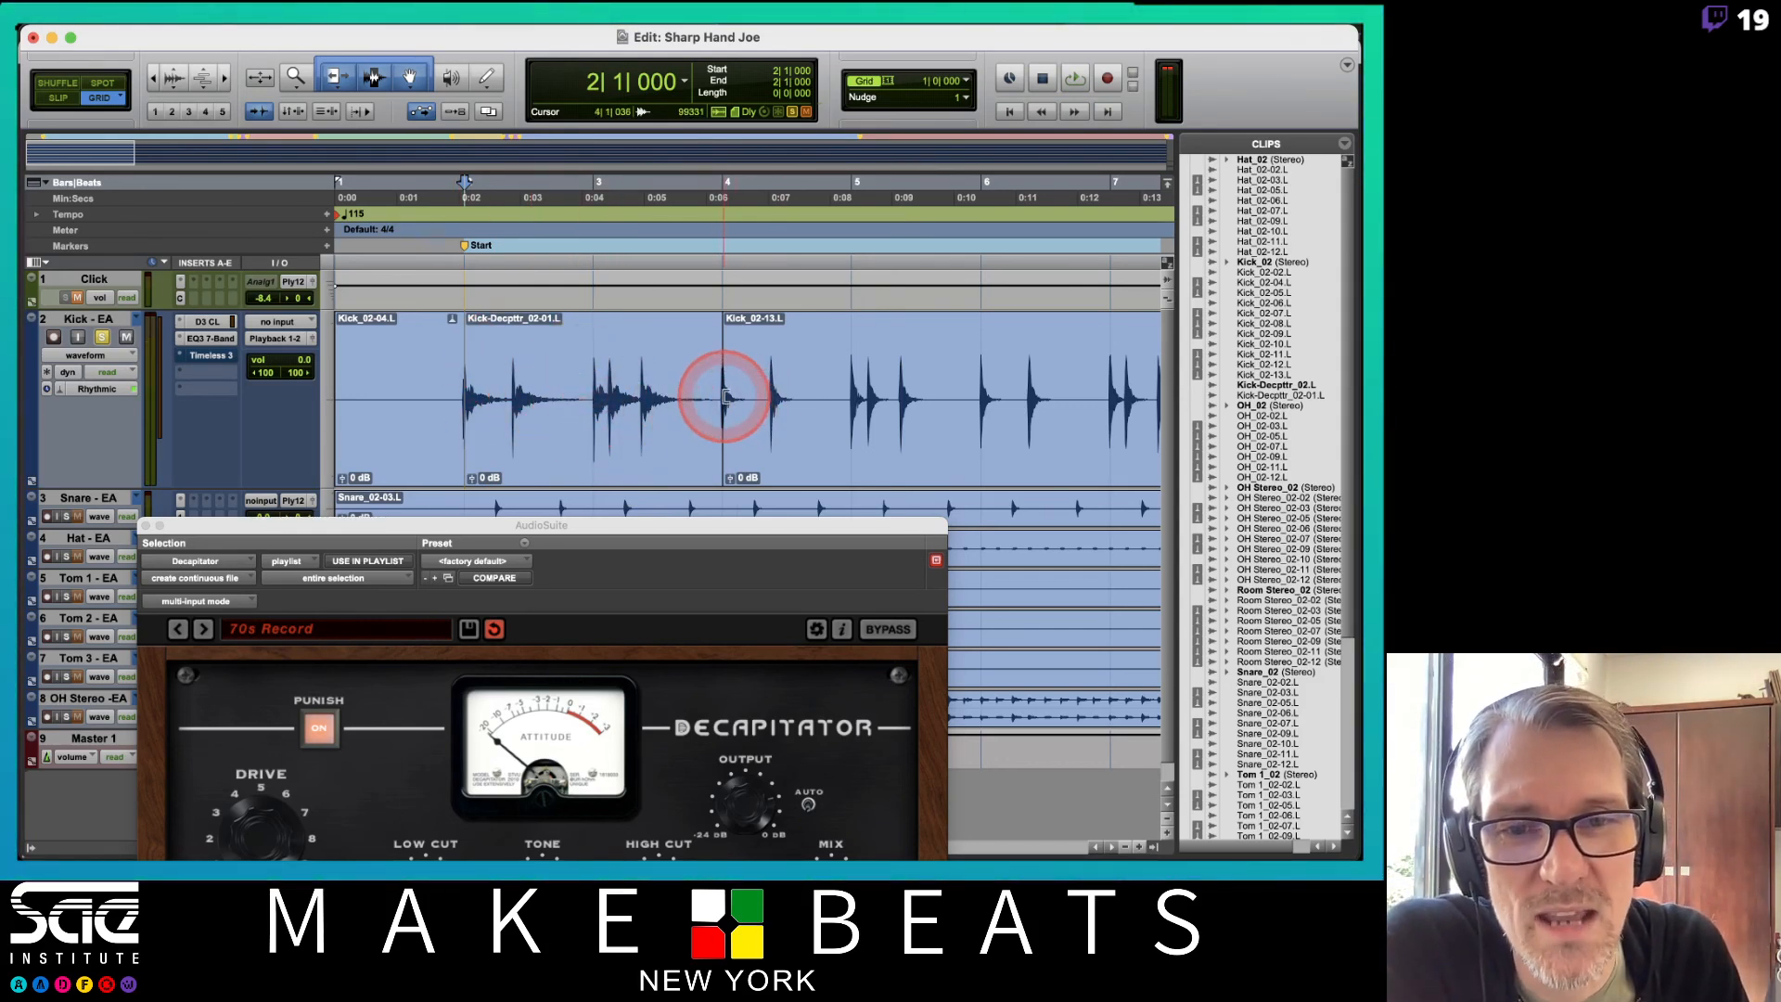
Extend the processed kick clip past bar 4, crossfade it into Kick_02-13.L, and audition the transition
drag(712, 406, 798, 467)
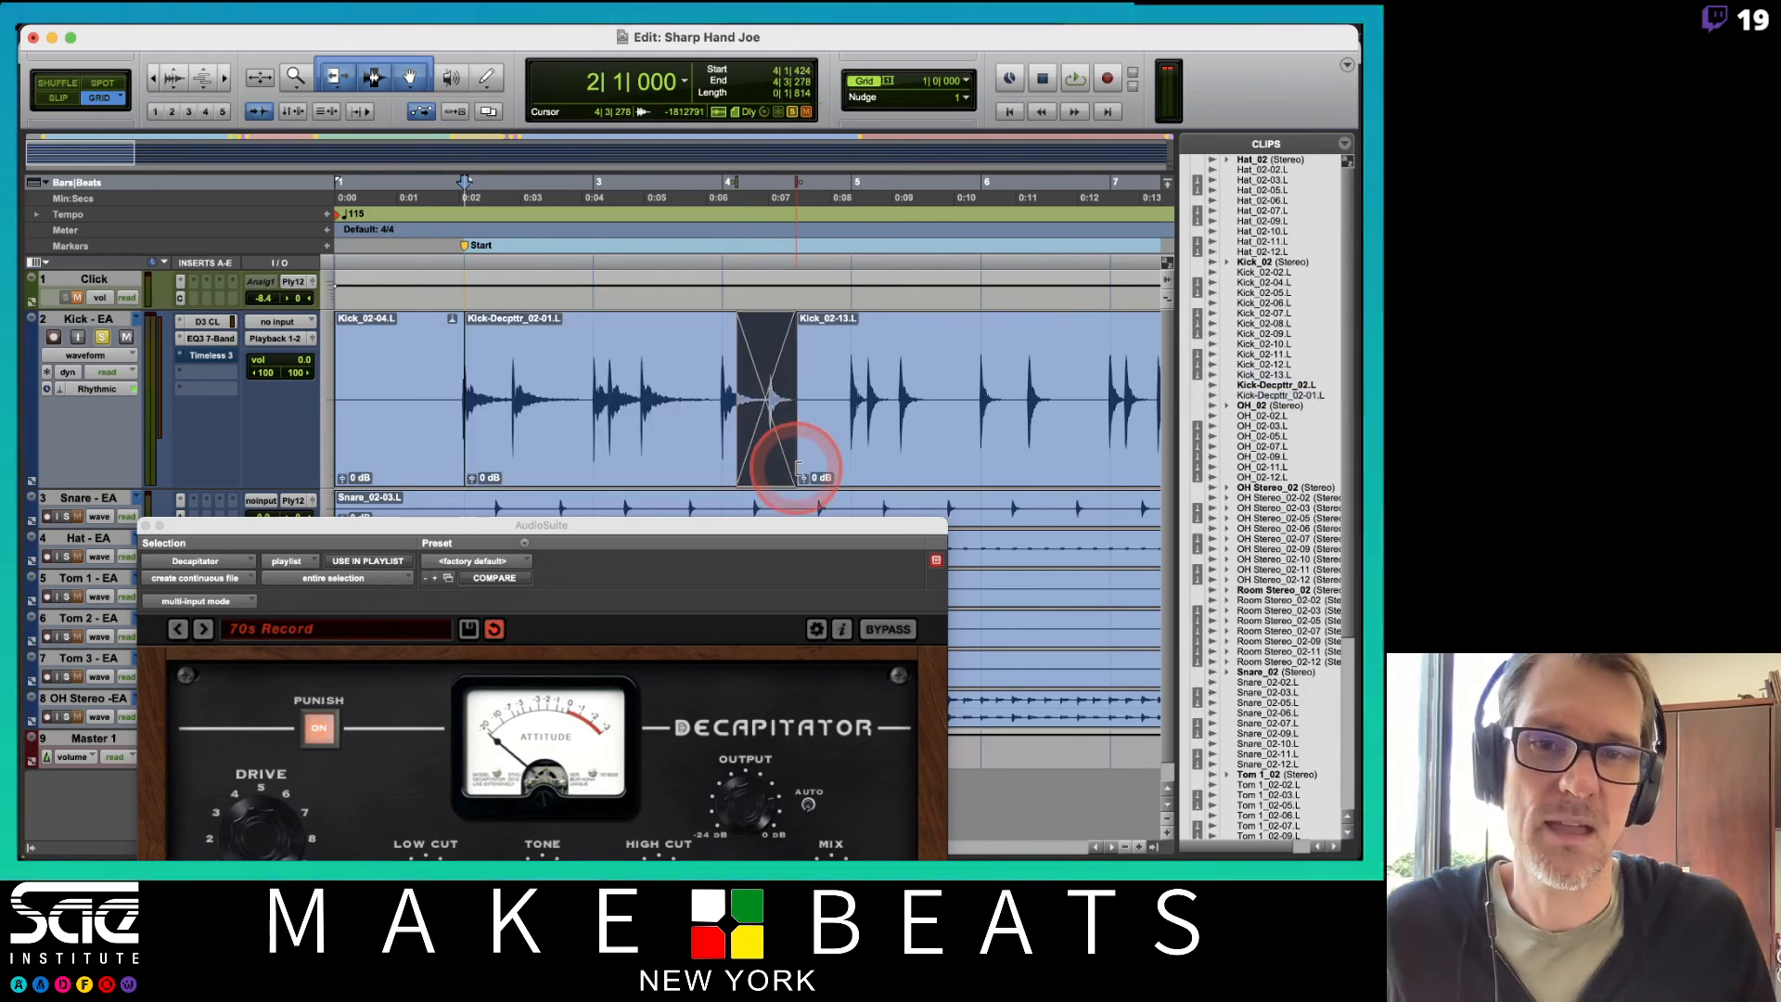
key(space)
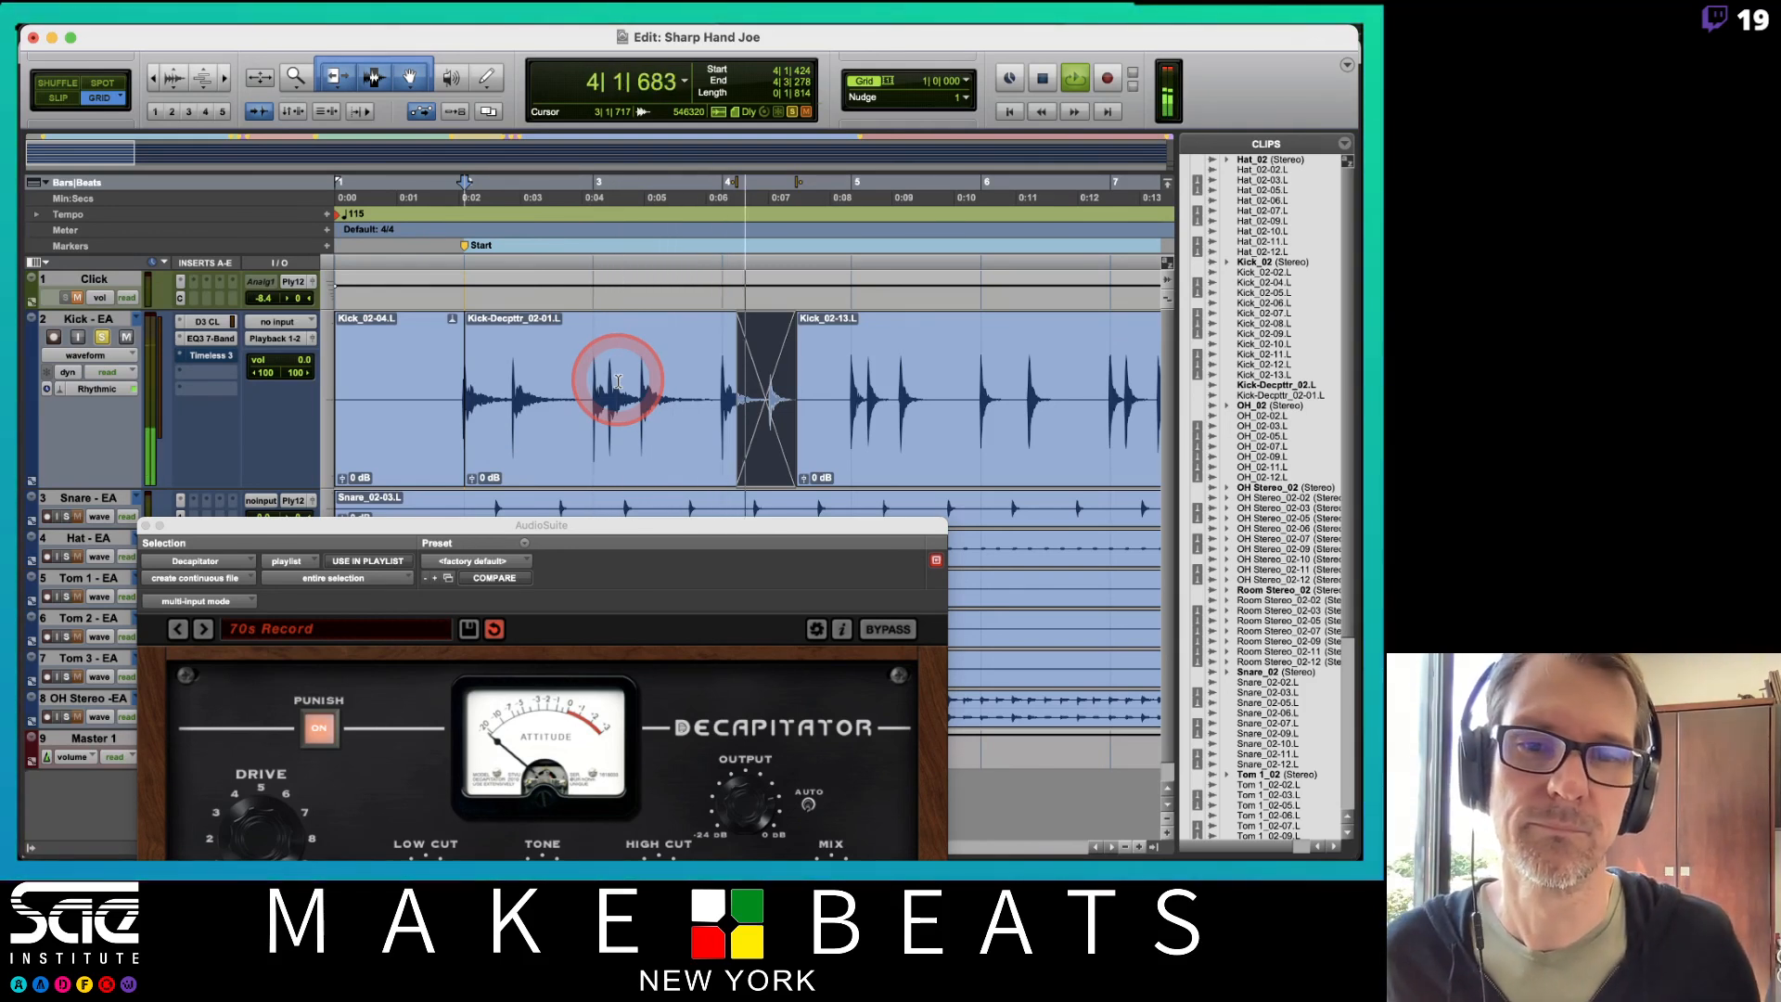
key(space)
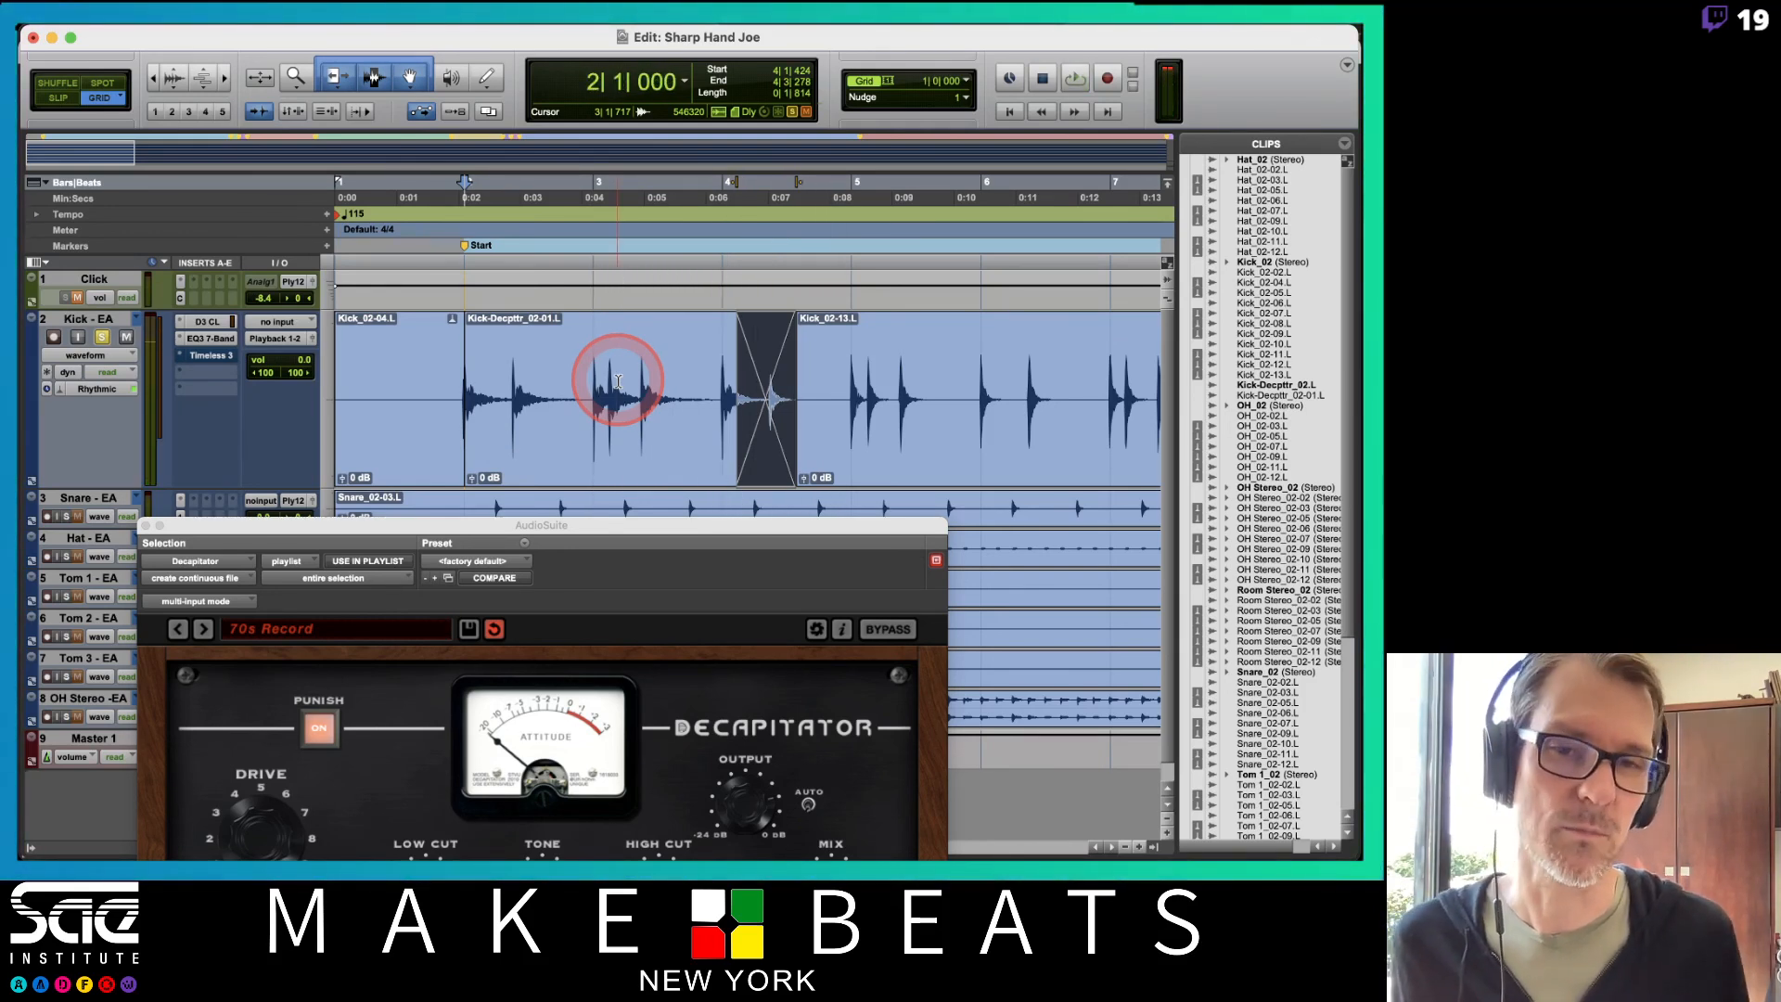
Undo the crossfade and the extension of the processed kick clip
key(super+z)
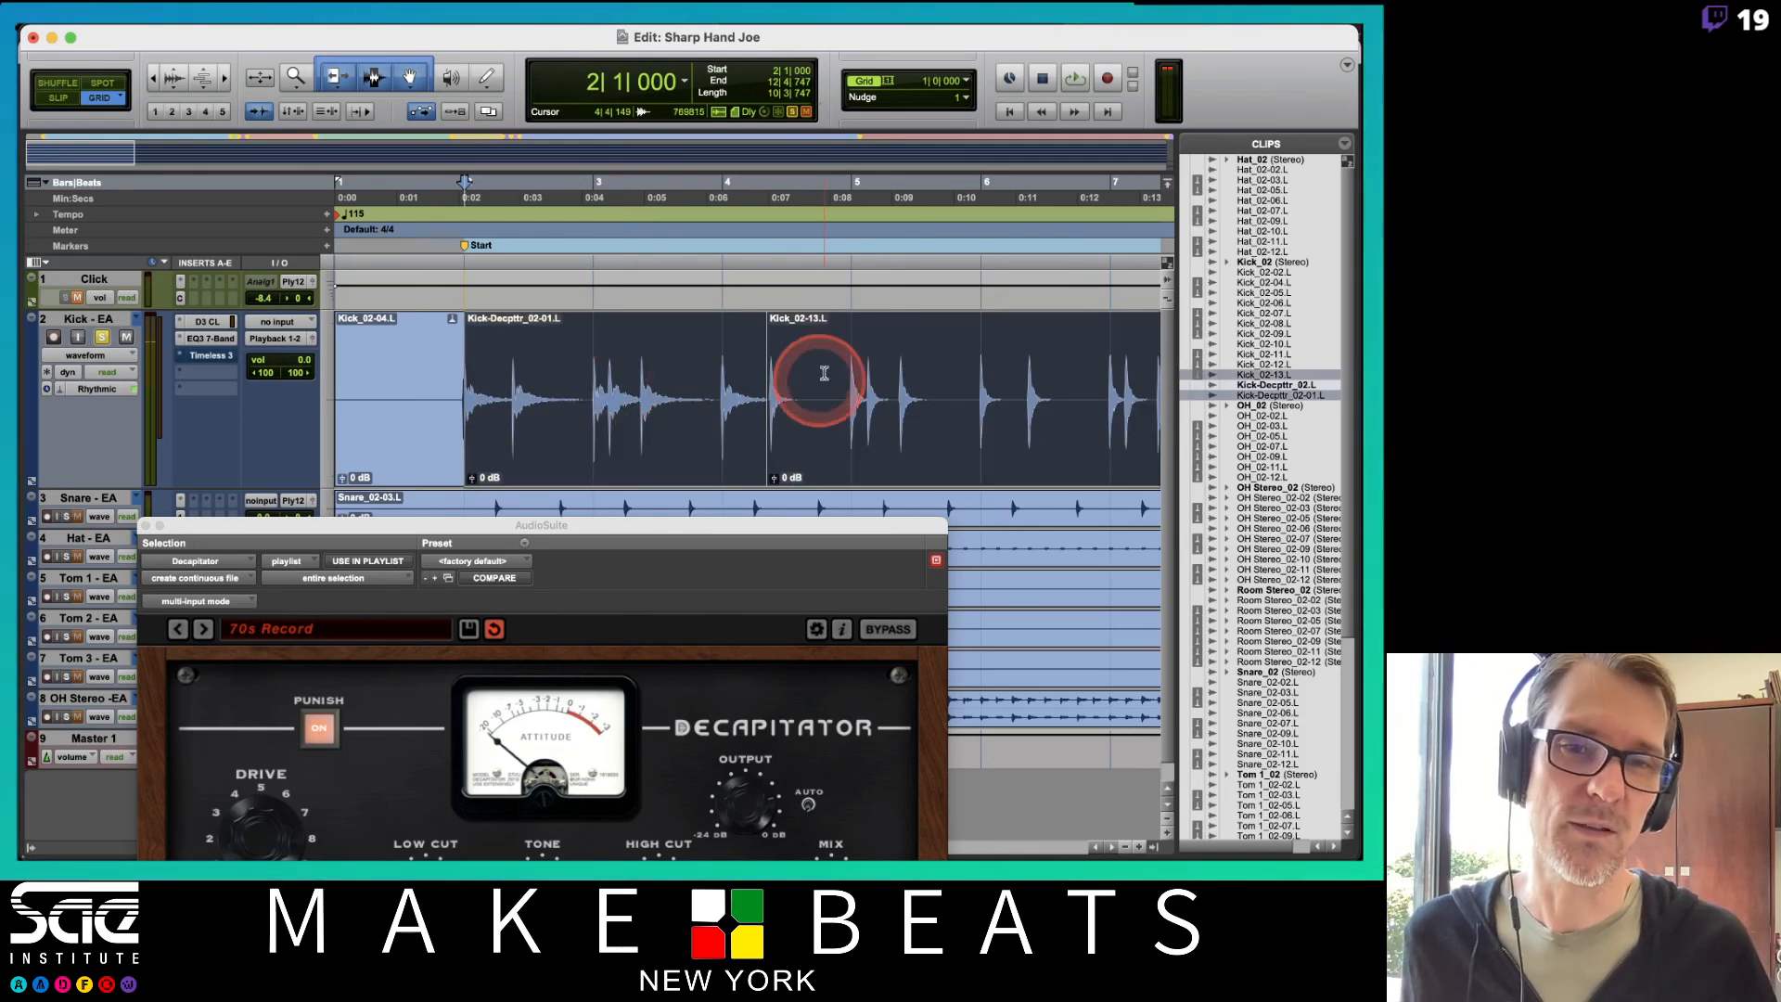
key(super+z)
key(super+z)
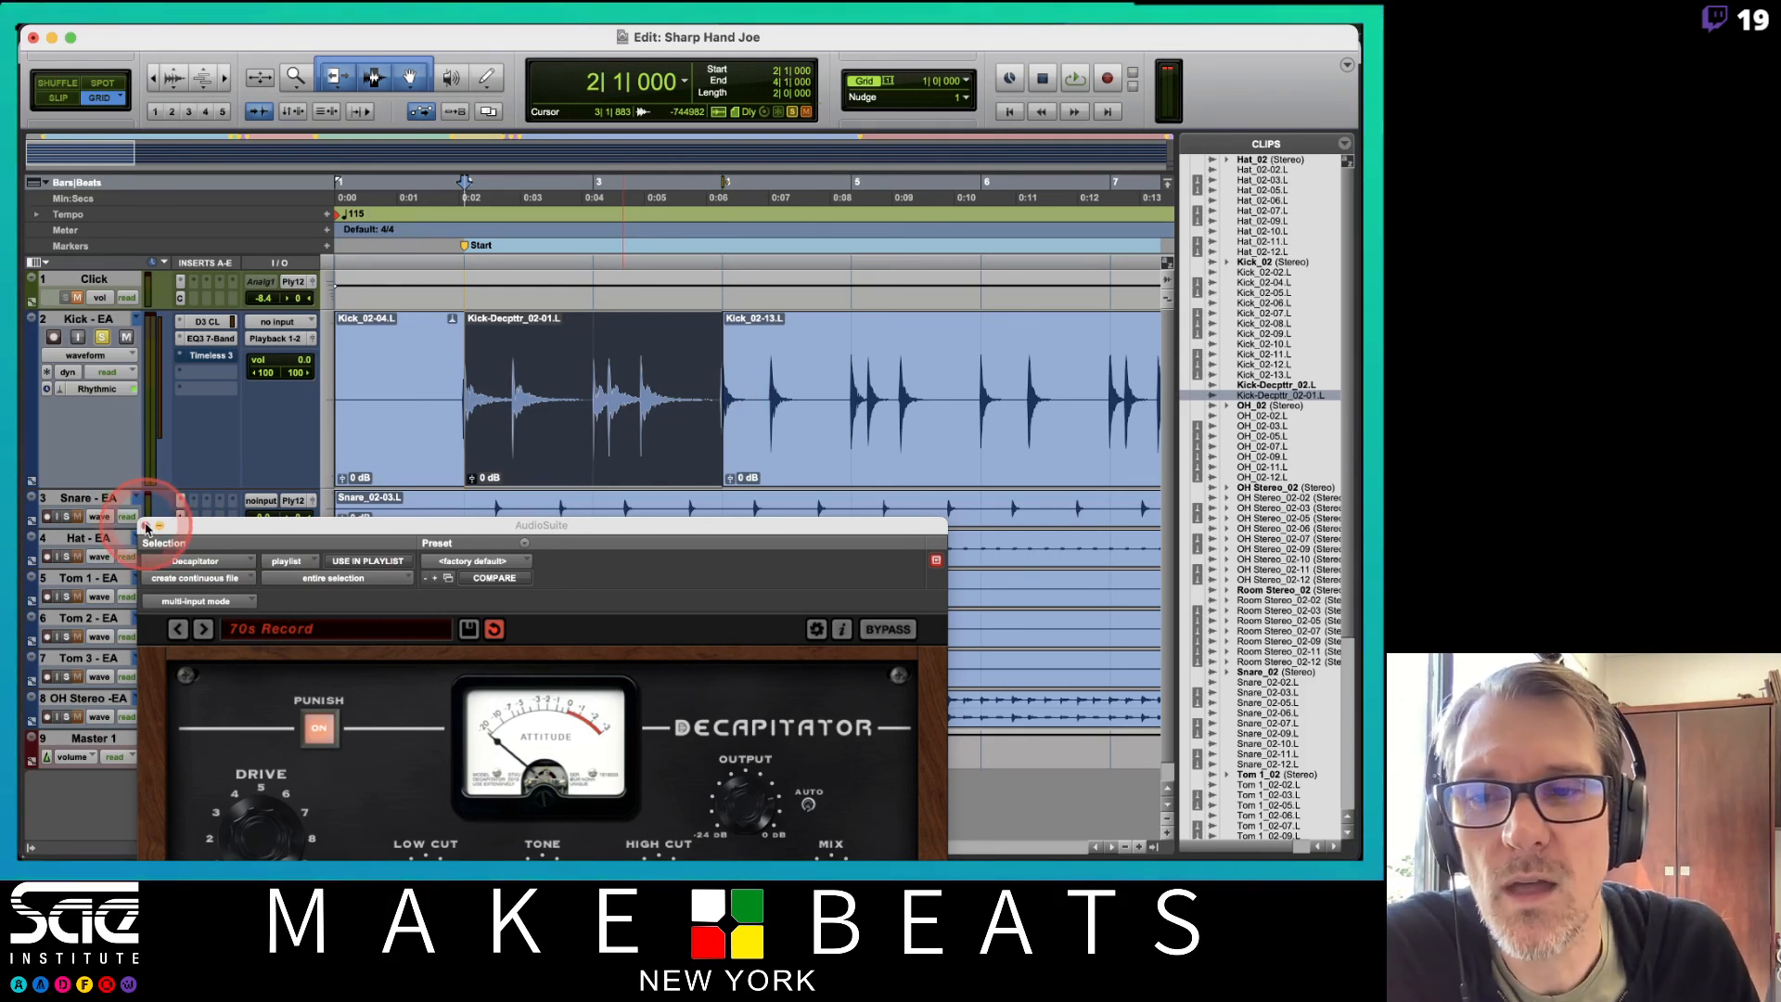
Close the Decapitator AudioSuite window and extend the start of Kick_02-13.L back to bar 1 over the earlier kick clips
click(146, 526)
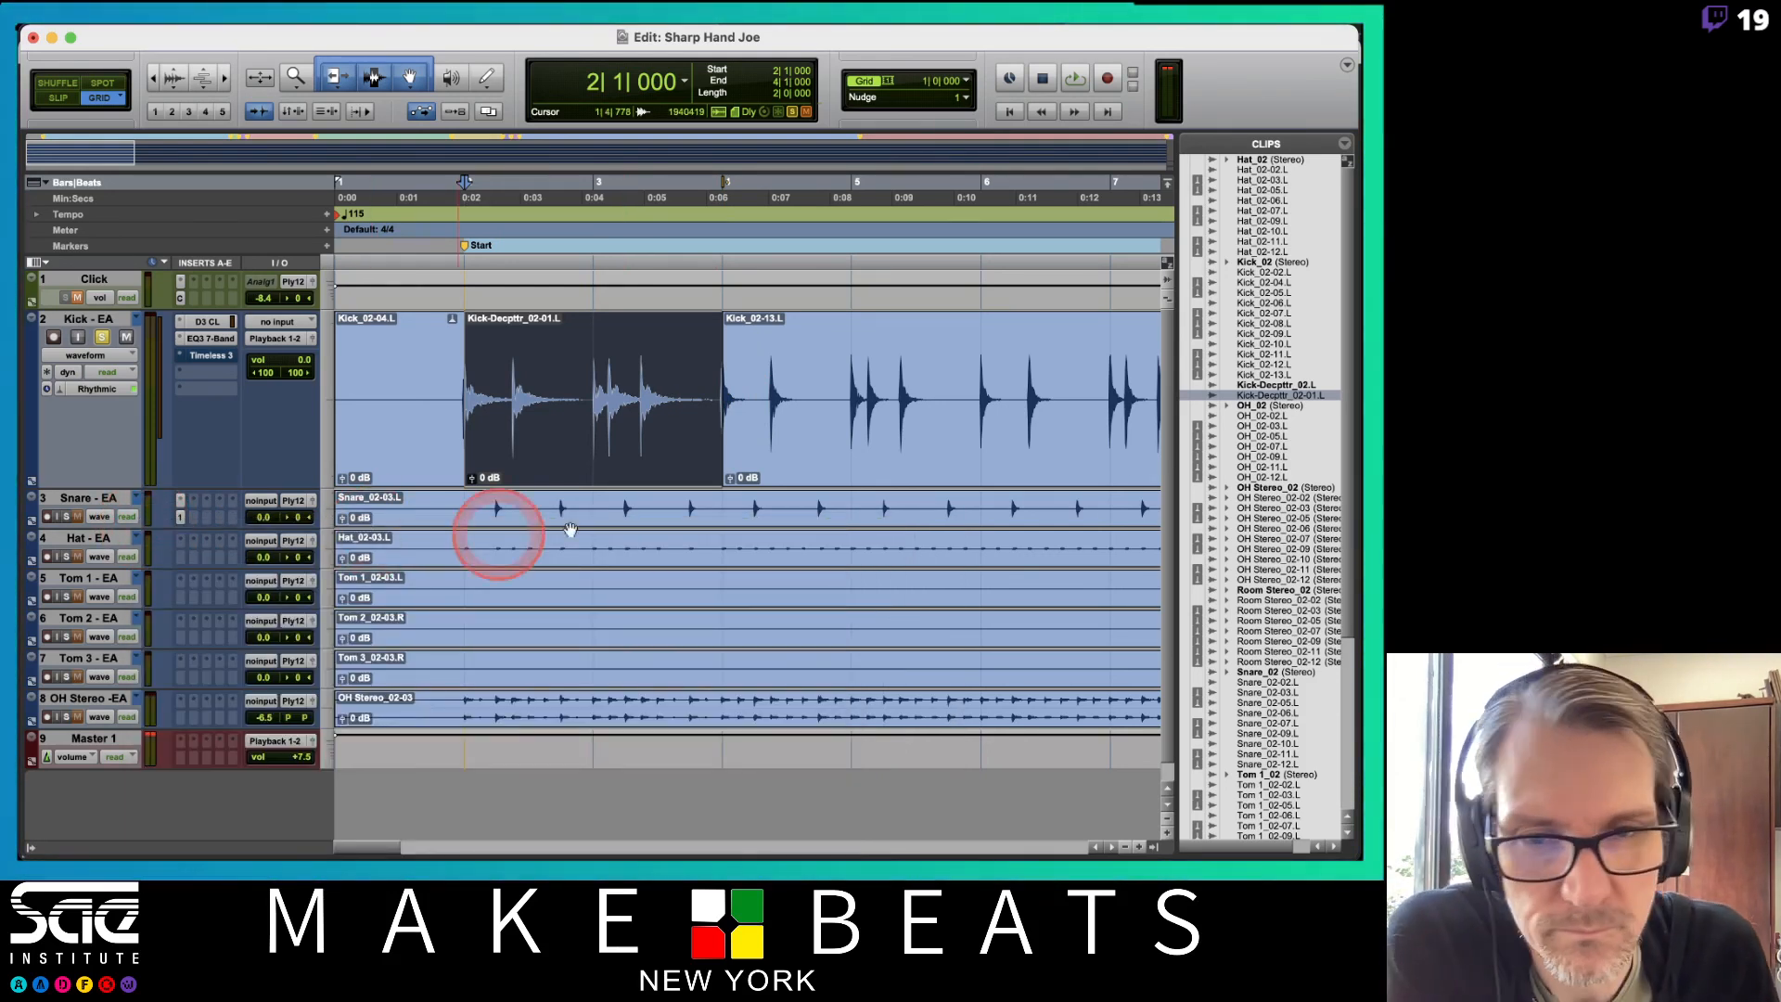
click(732, 381)
drag(732, 382, 243, 421)
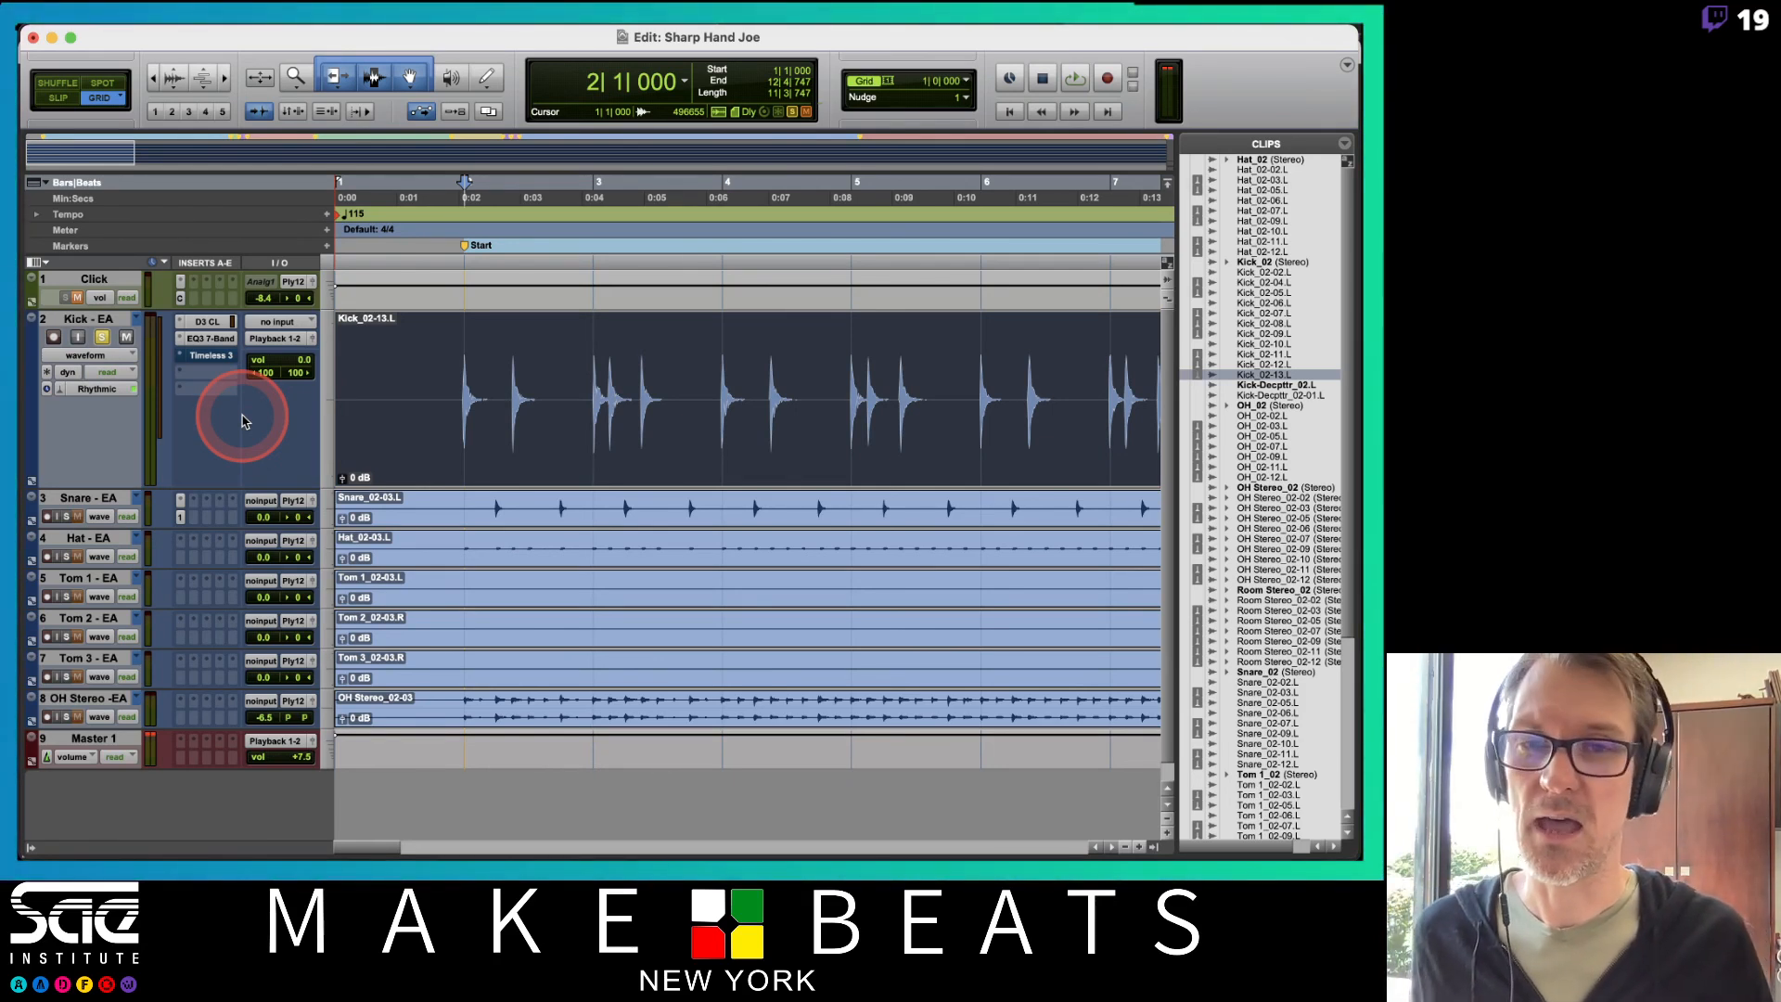
Switch to Preview and review the AudioSuite plug-in notes on pages 13 and 14 of 08 PT Plugins-AudioSuite.pdf
mouse_move(575, 30)
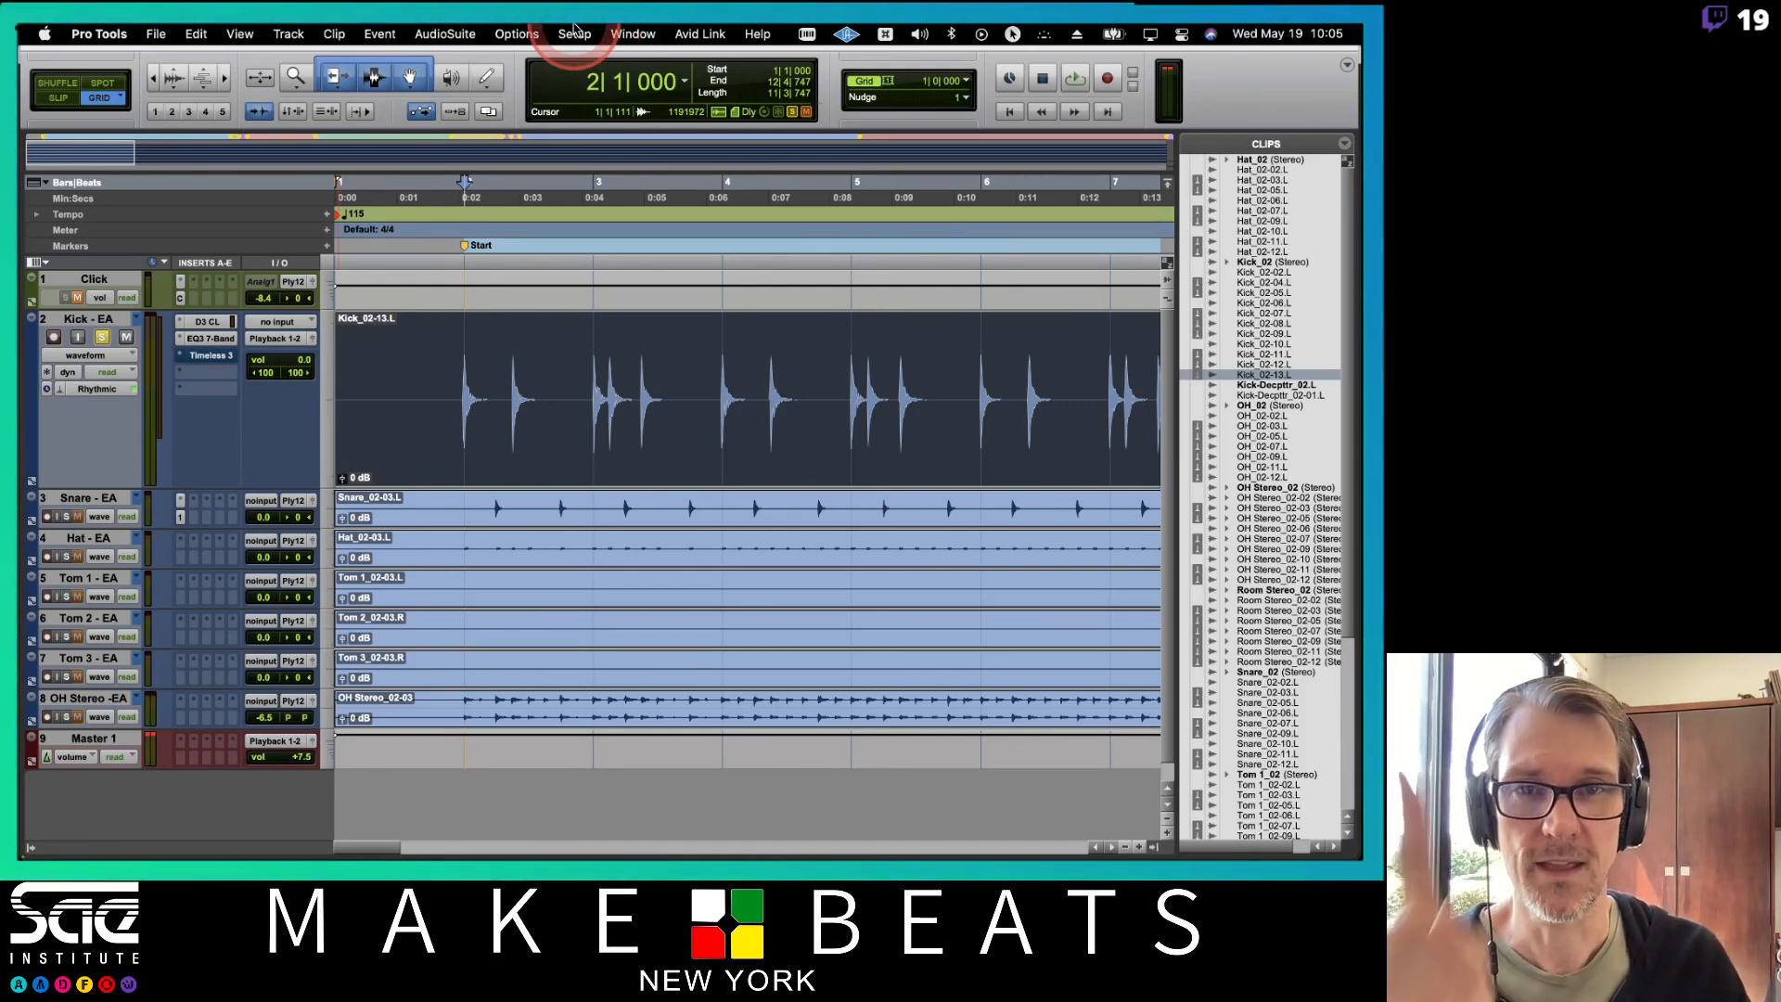
click(461, 32)
key(super+Tab)
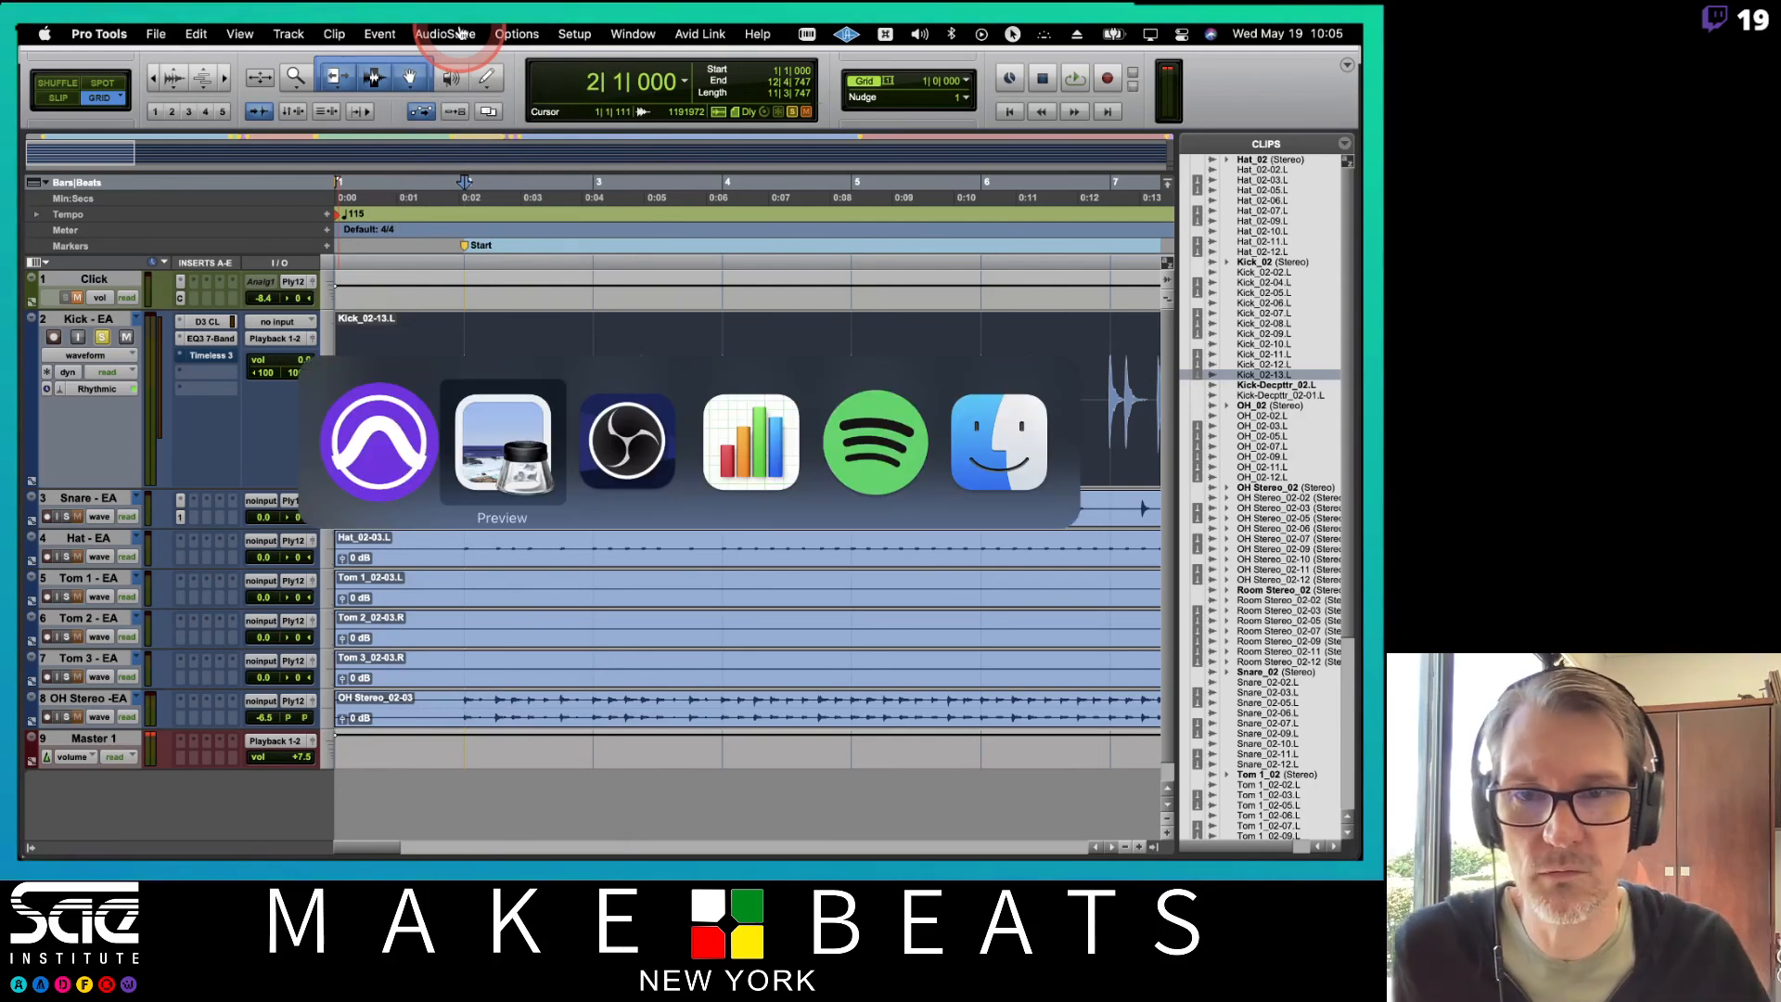
key(Right)
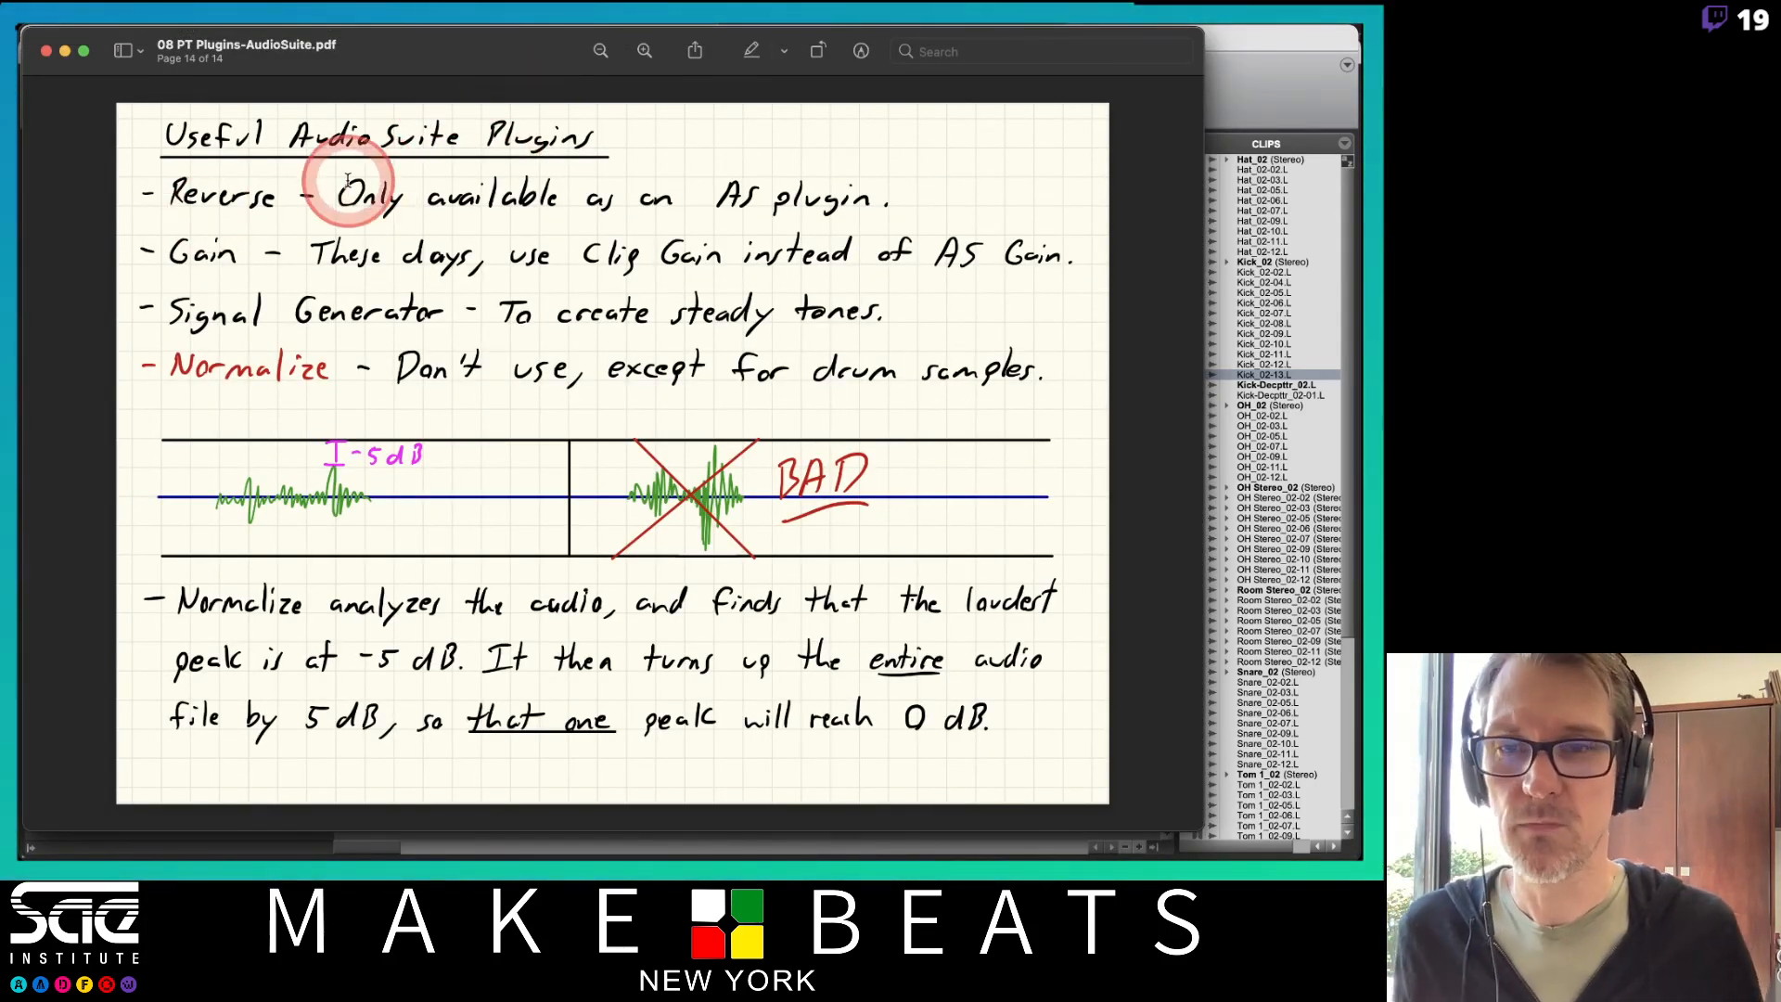
key(Left)
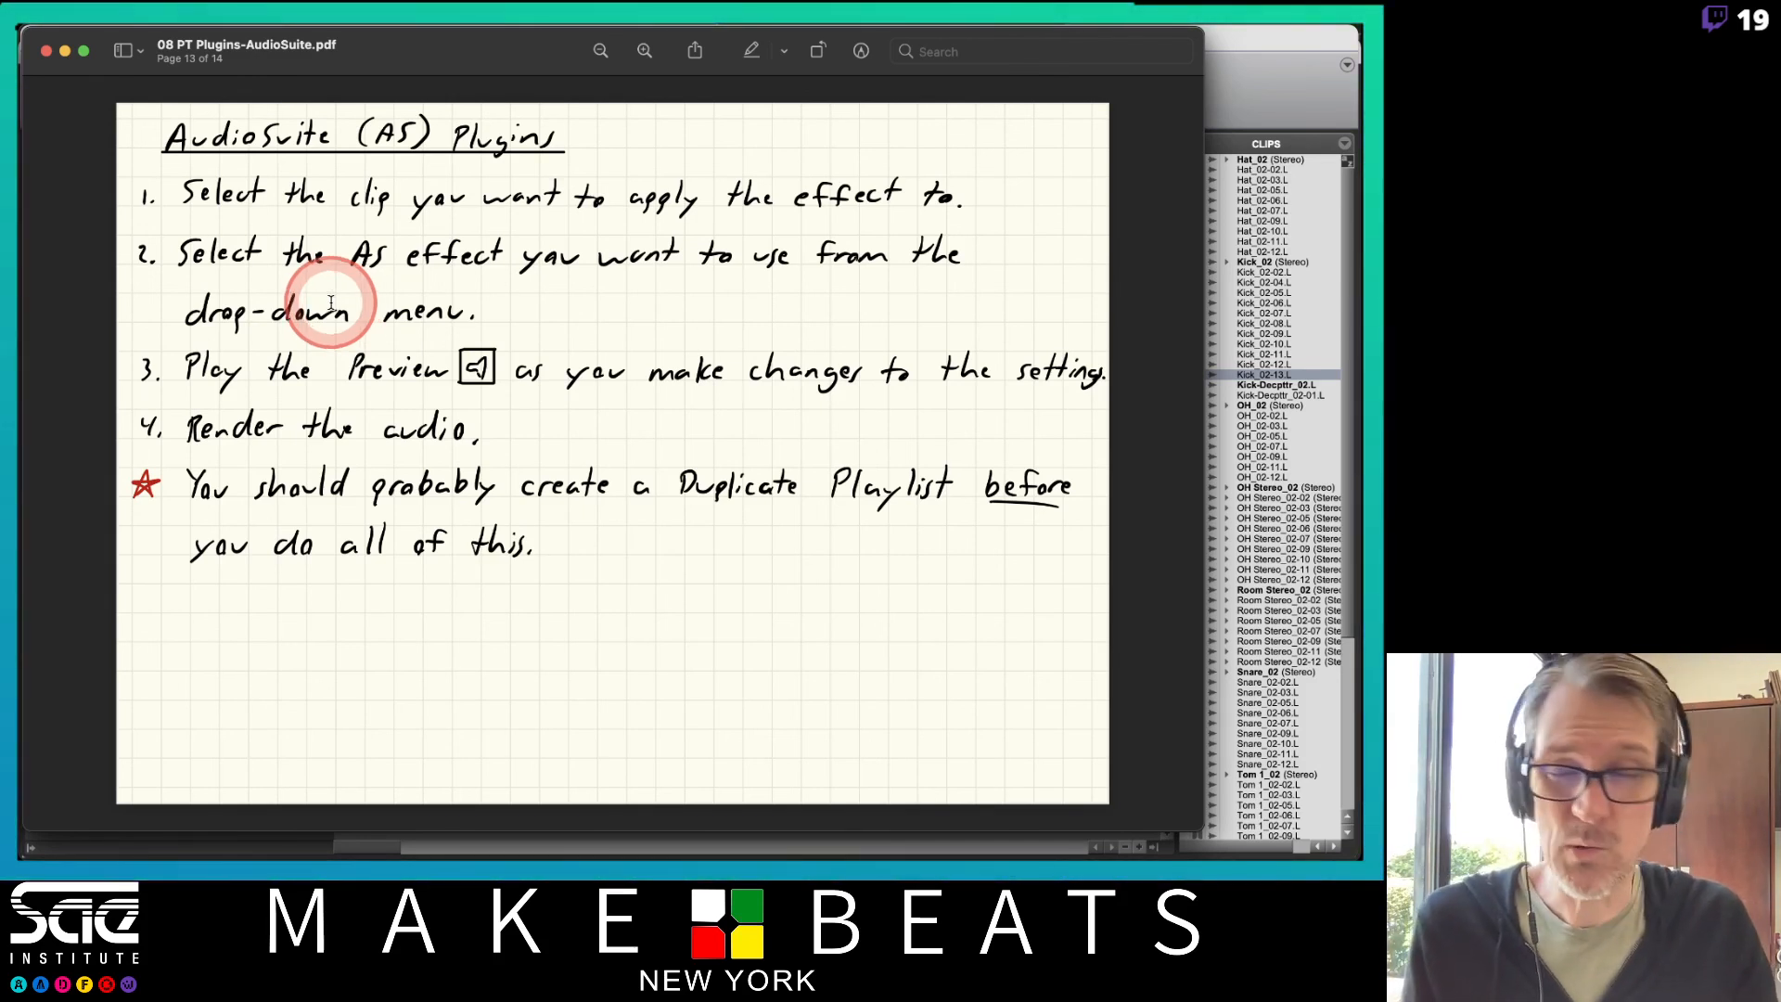
key(Down)
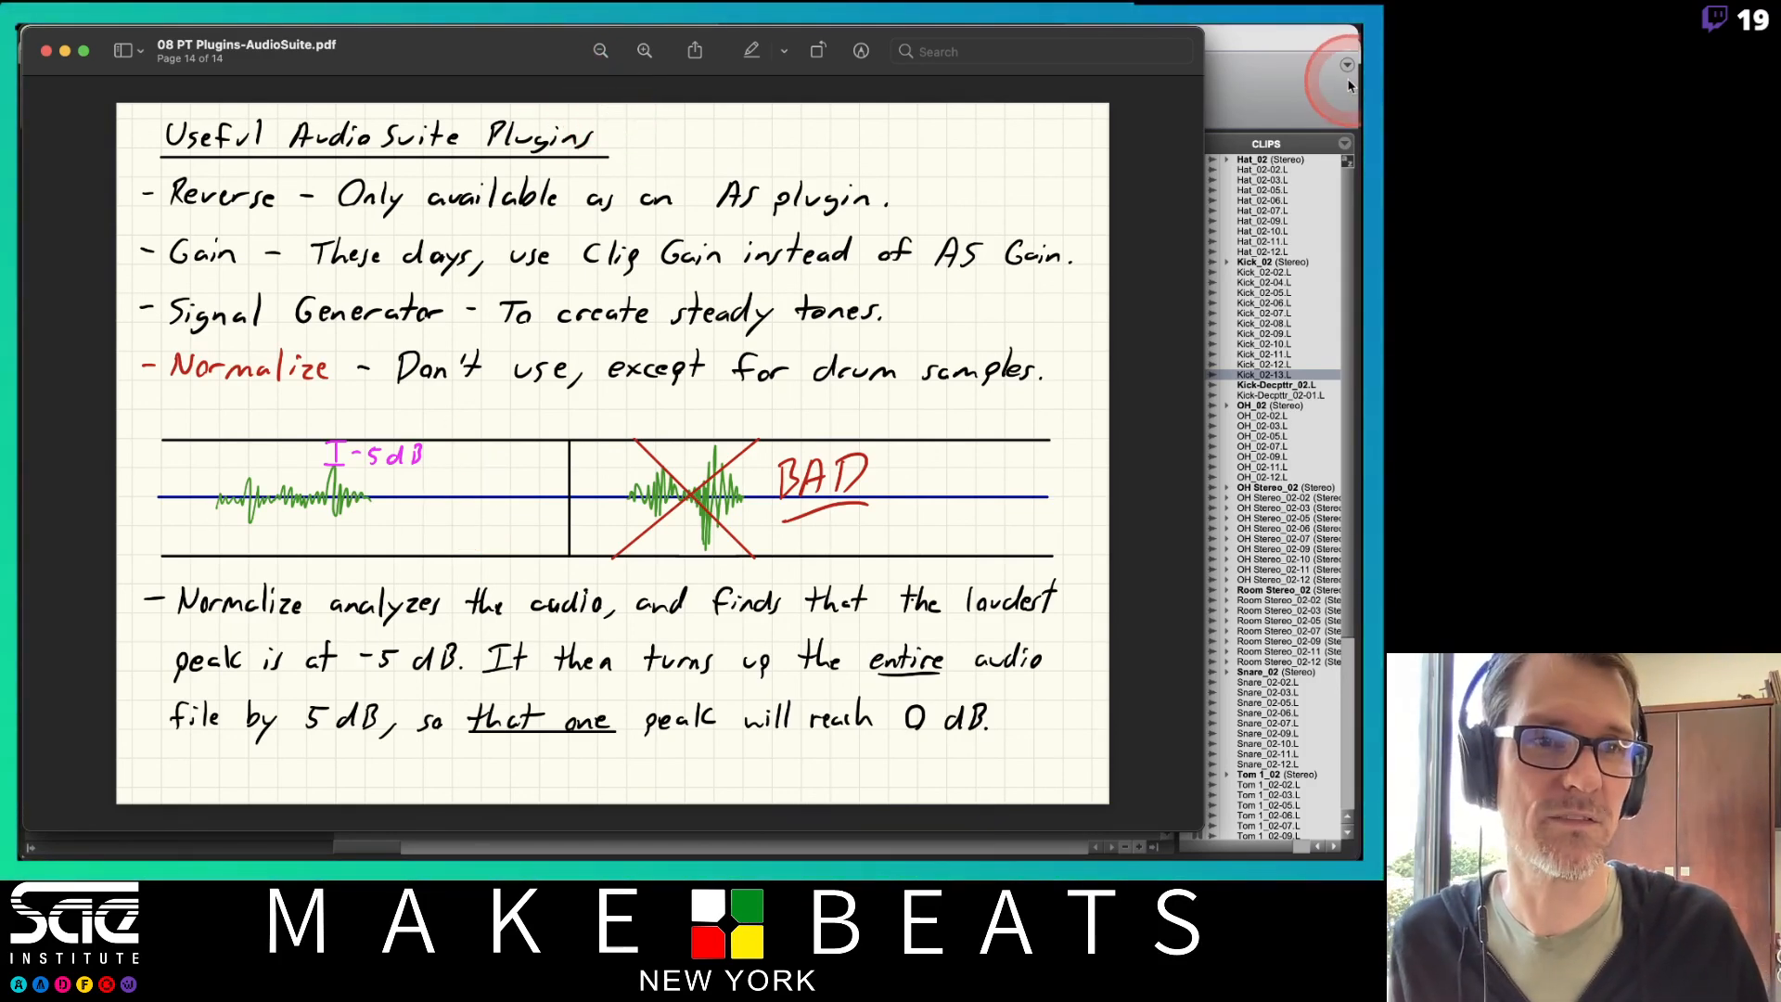
Return to the Pro Tools Edit window and switch to OBS
click(1294, 76)
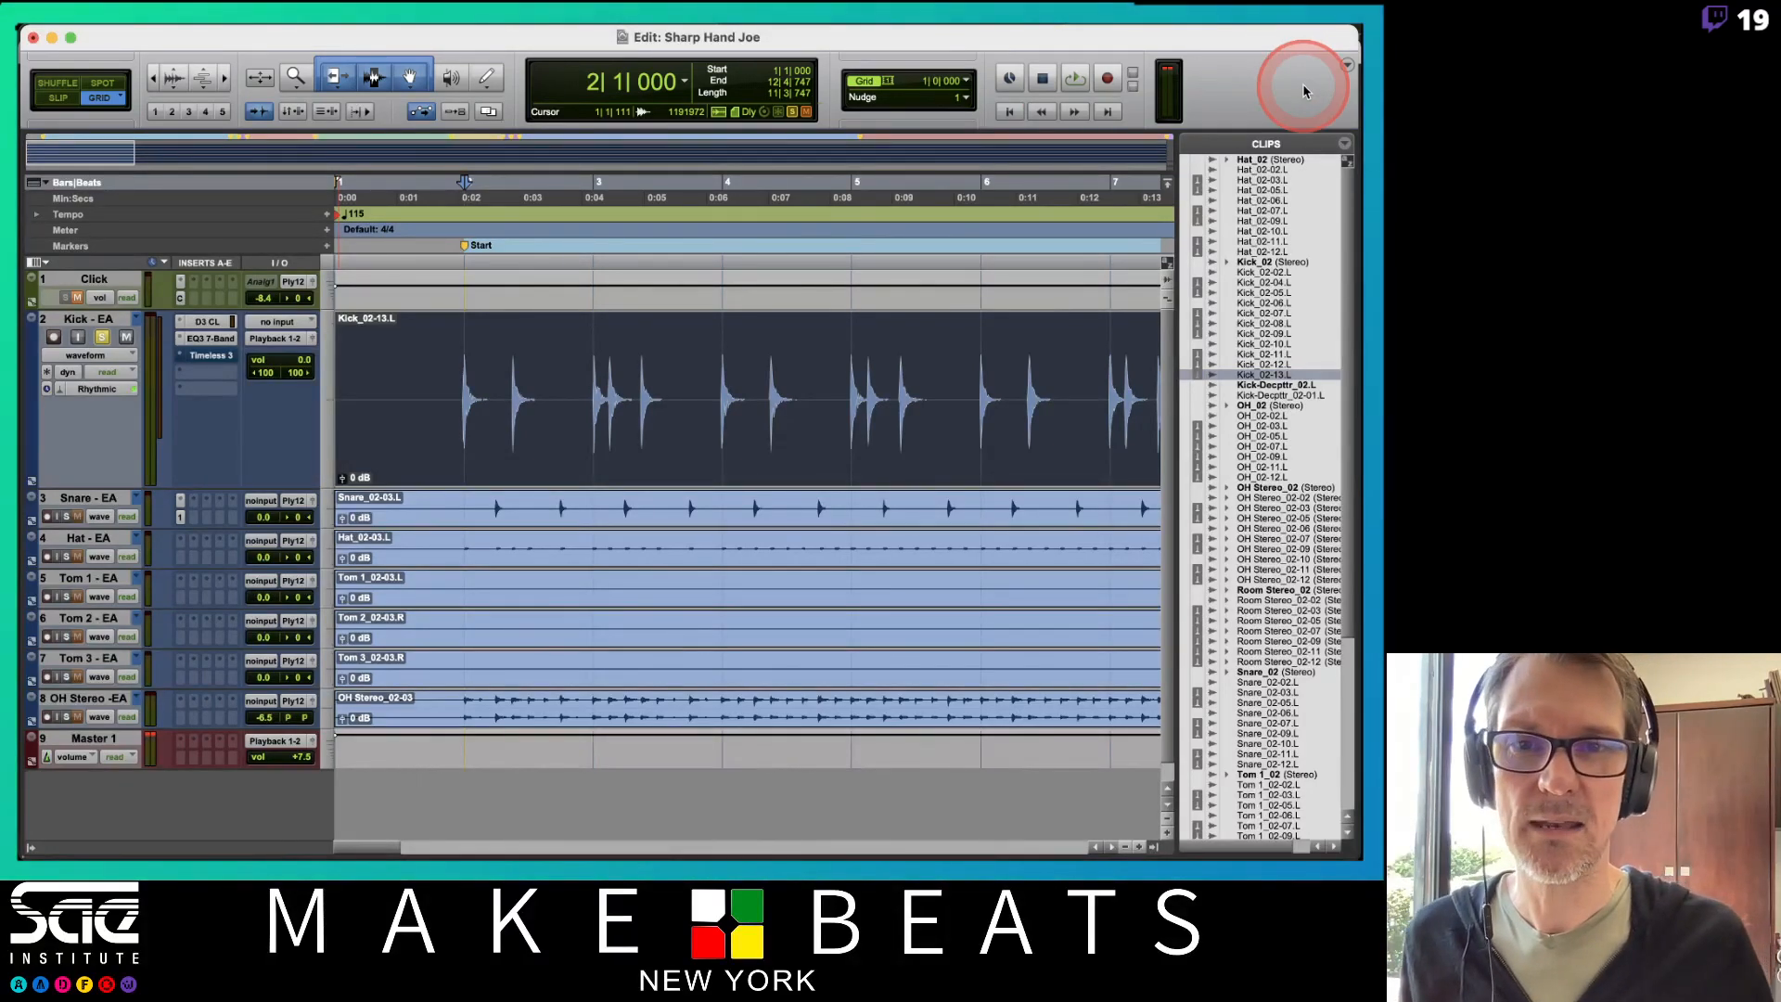
key(super+Tab)
key(super+Tab)
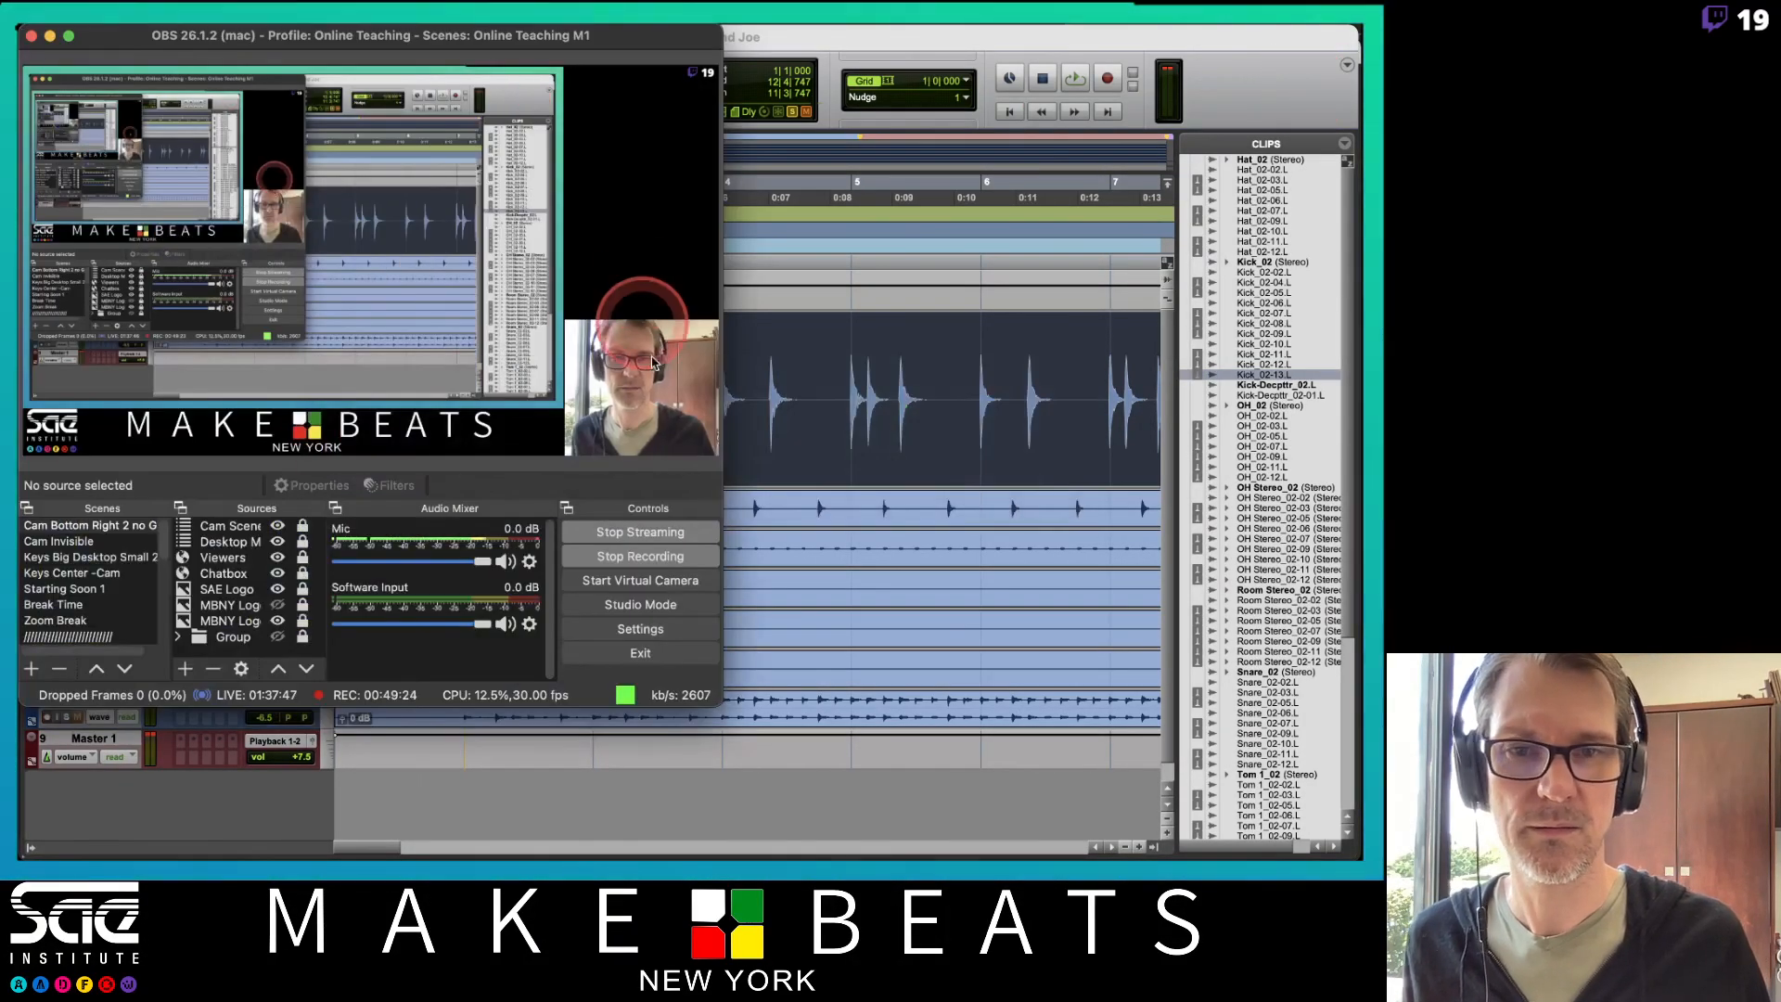